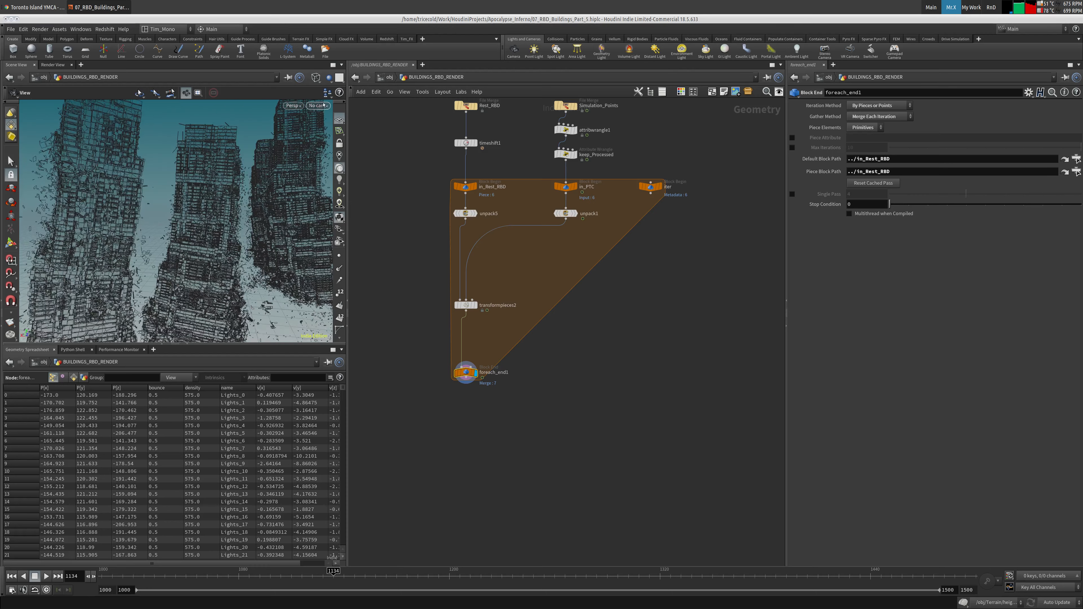
# Inspect the collapsing buildings at different frames and set the timeline's end frame to 1250.
pyautogui.click(341, 154)
pyautogui.moveTo(121, 185); pyautogui.dragTo(201, 213)
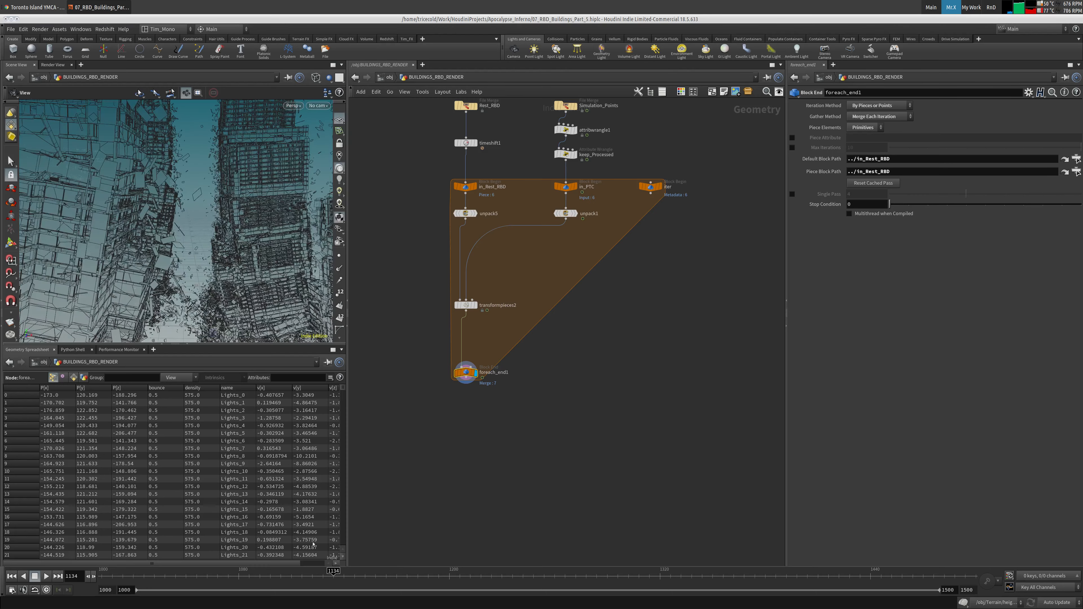
pyautogui.click(879, 580)
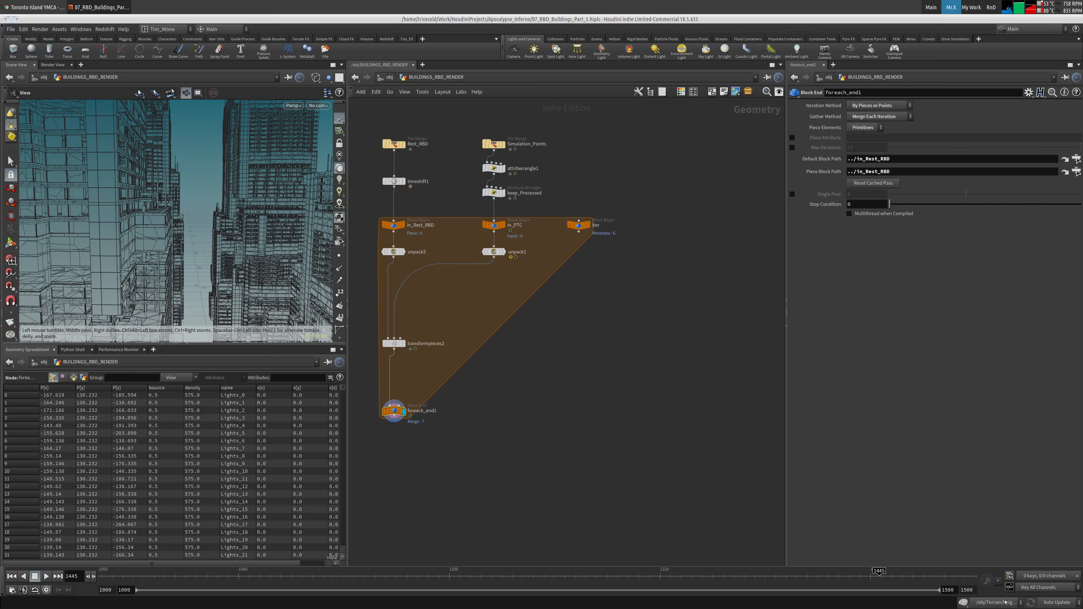
pyautogui.click(974, 589)
pyautogui.write('1250')
pyautogui.press('Return')
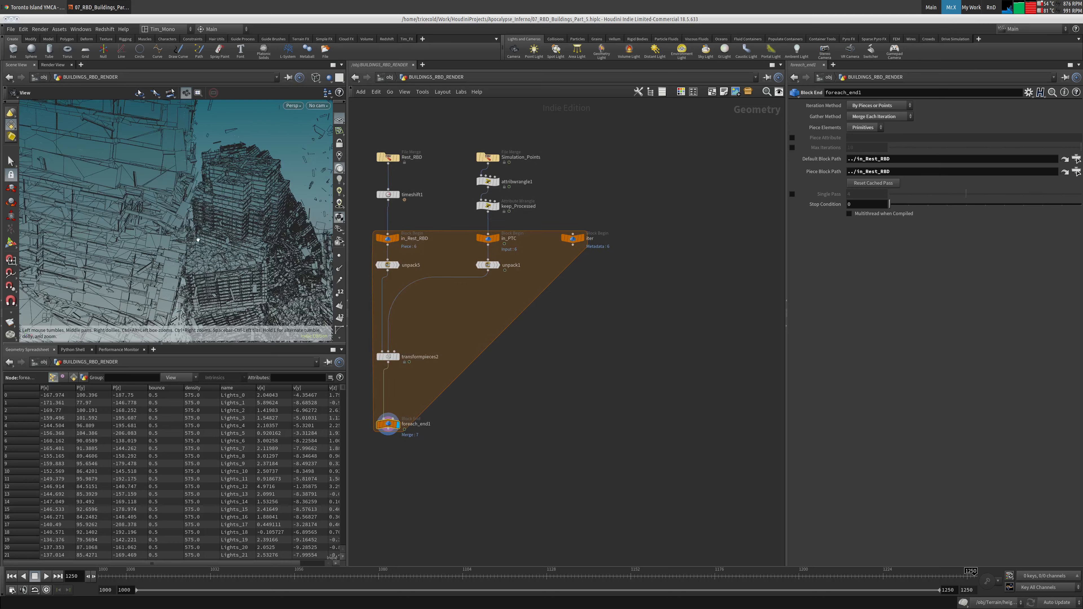
# Examine the fractured buildings and the debris falling beneath them from several angles and distances at frame 1250.
pyautogui.moveTo(198, 240); pyautogui.dragTo(164, 146)
pyautogui.moveTo(165, 146); pyautogui.dragTo(140, 145, button='right')
pyautogui.moveTo(141, 145); pyautogui.dragTo(152, 159)
pyautogui.moveTo(151, 160); pyautogui.dragTo(151, 85, button='middle')
pyautogui.moveTo(151, 179); pyautogui.dragTo(185, 217)
pyautogui.moveTo(185, 217); pyautogui.dragTo(149, 209, button='middle')
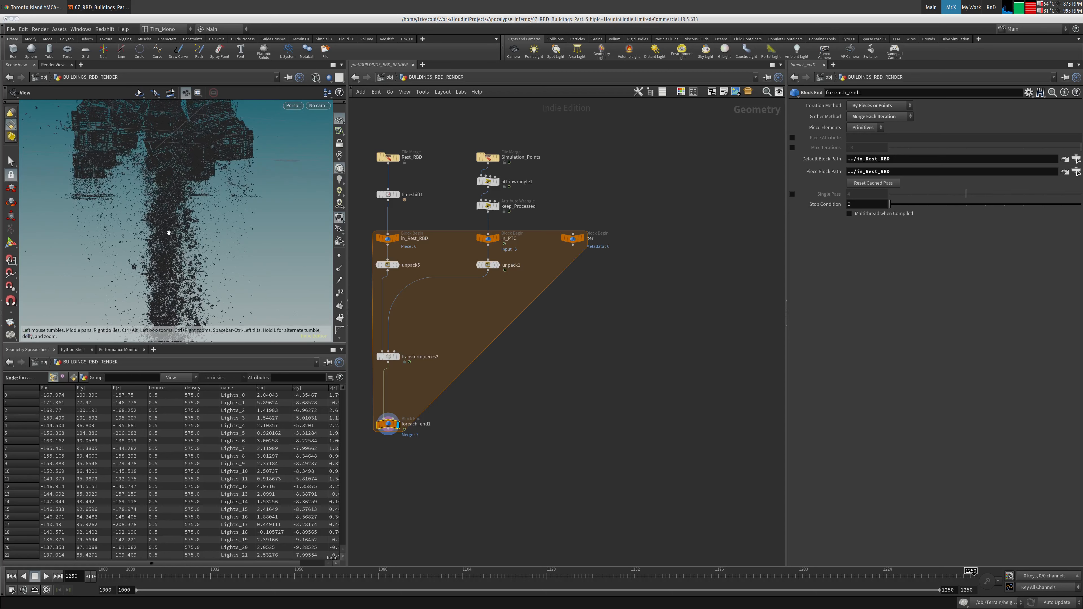
pyautogui.moveTo(163, 188); pyautogui.dragTo(96, 235)
pyautogui.moveTo(95, 235)
pyautogui.mouseDown(button='right')
pyautogui.moveTo(93, 185)
pyautogui.moveTo(93, 222)
pyautogui.mouseUp(button='right')
pyautogui.moveTo(93, 221); pyautogui.dragTo(155, 244)
pyautogui.moveTo(154, 244); pyautogui.dragTo(141, 265, button='right')
pyautogui.moveTo(256, 170); pyautogui.dragTo(191, 188, button='middle')
pyautogui.moveTo(192, 188); pyautogui.dragTo(144, 184)
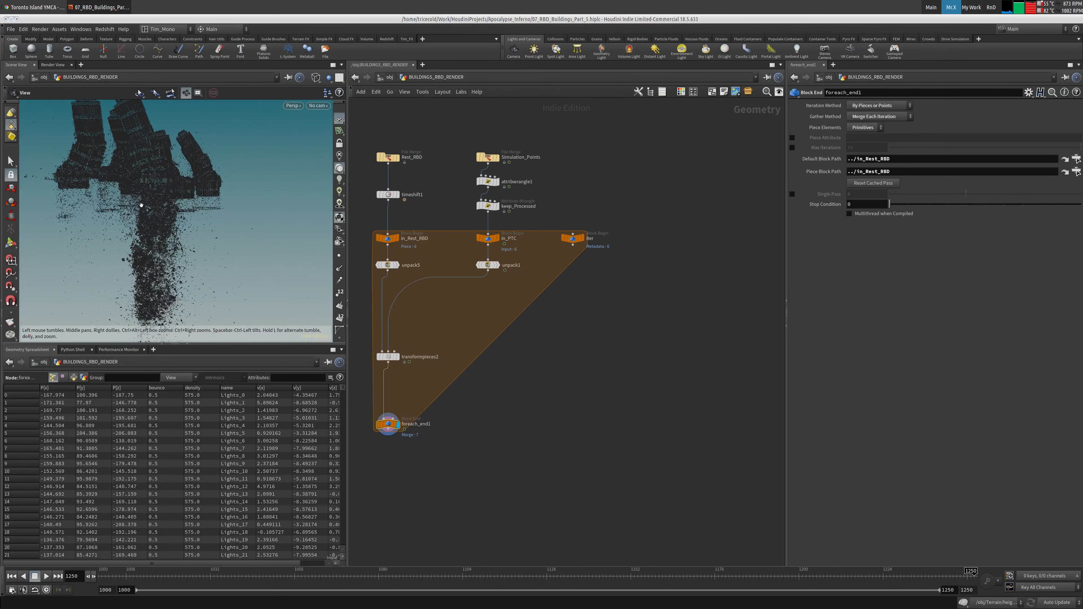
pyautogui.moveTo(143, 185); pyautogui.dragTo(161, 212, button='middle')
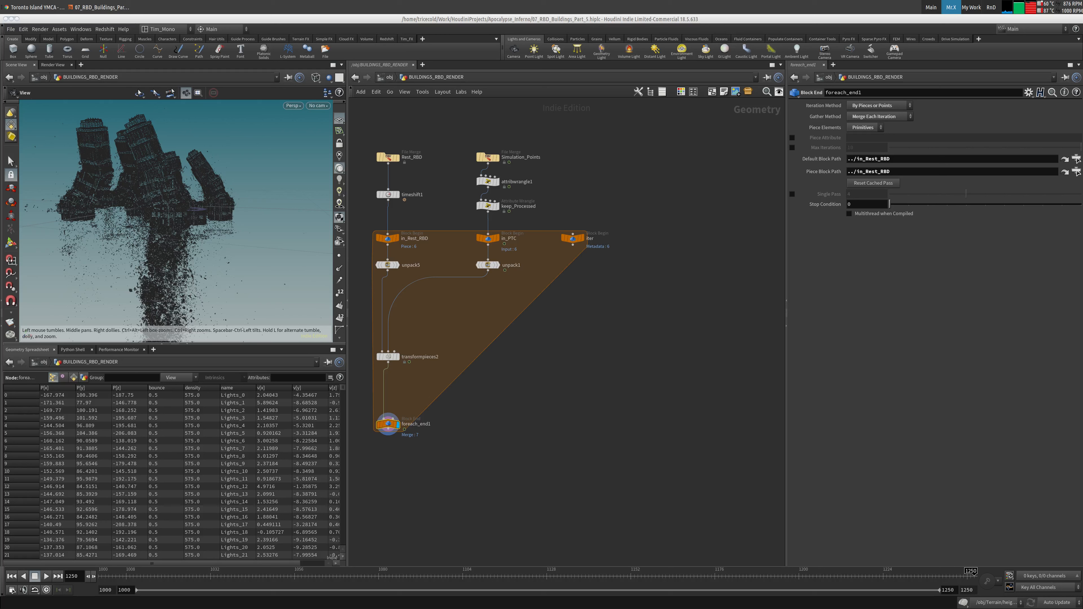
# Create a metadata import node from in_Rest_RBD and place it in an empty area of the loop block.
pyautogui.moveTo(427, 256); pyautogui.dragTo(419, 251, button='middle')
pyautogui.click(382, 234)
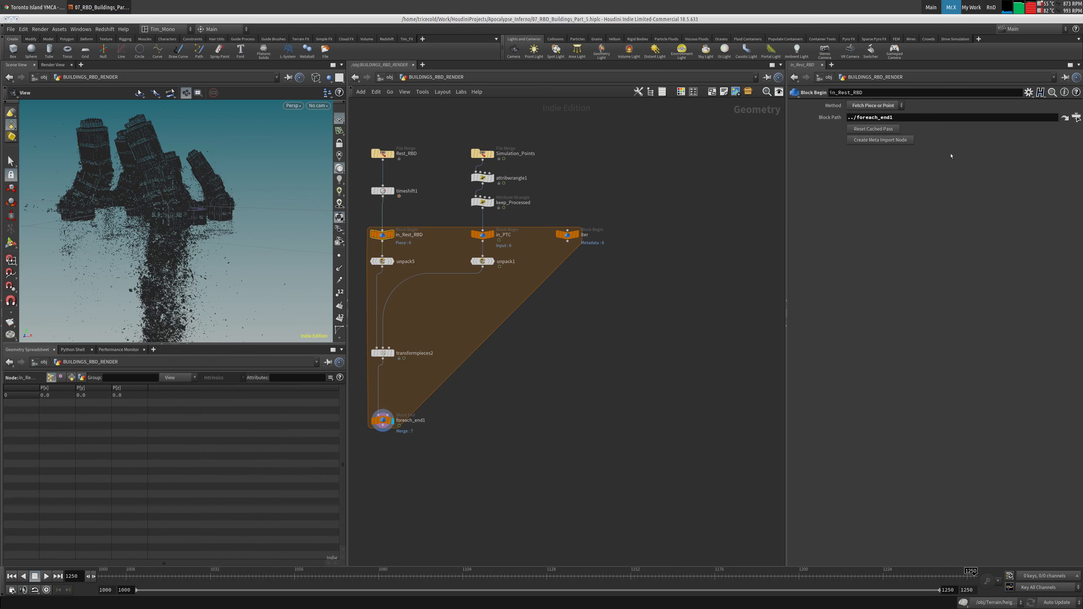
pyautogui.click(880, 139)
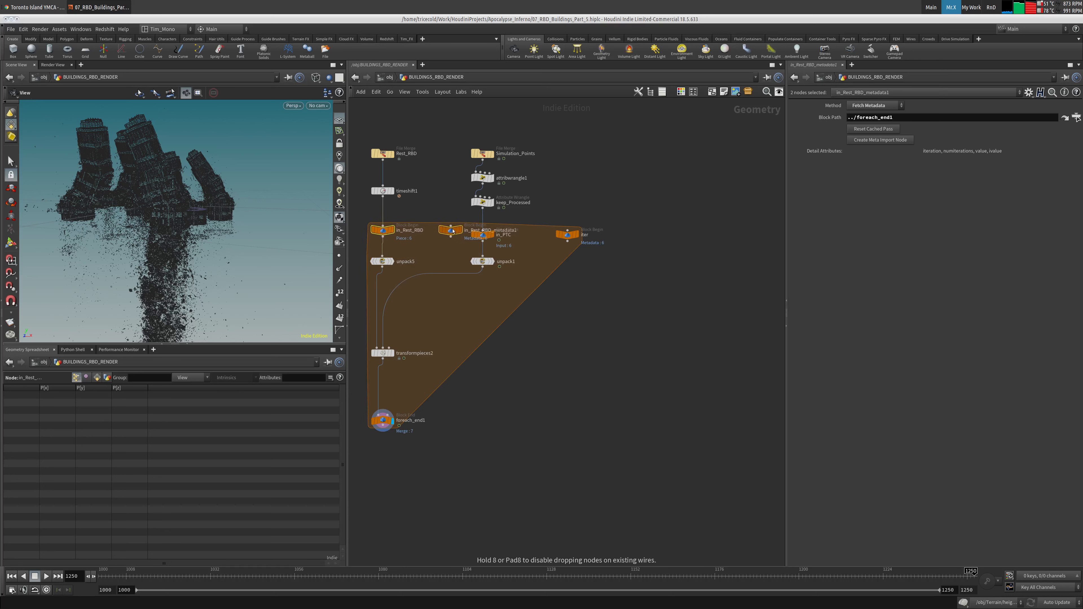
pyautogui.click(452, 234)
pyautogui.moveTo(452, 234); pyautogui.dragTo(567, 352)
# Move transformpieces2 and foreach_end1 down to make room in the loop, and enable Single Pass 4 on foreach_end1.
pyautogui.moveTo(488, 320); pyautogui.dragTo(574, 234, button='middle')
pyautogui.moveTo(571, 225); pyautogui.dragTo(425, 365)
pyautogui.moveTo(470, 269); pyautogui.dragTo(469, 438)
pyautogui.moveTo(502, 449); pyautogui.dragTo(513, 392, button='middle')
pyautogui.click(564, 398)
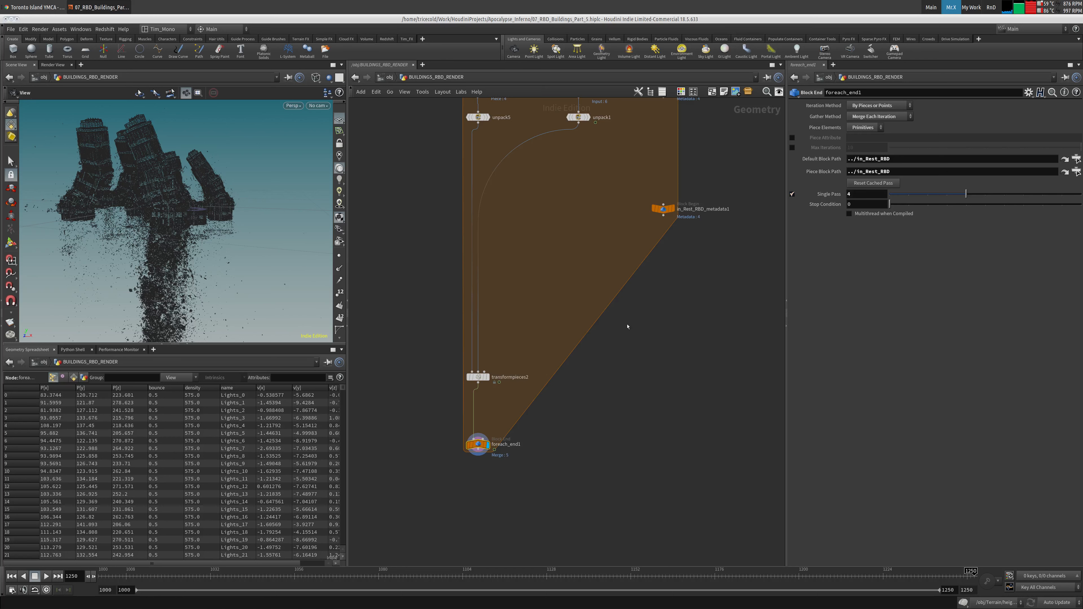
pyautogui.moveTo(672, 295); pyautogui.dragTo(616, 330, button='middle')
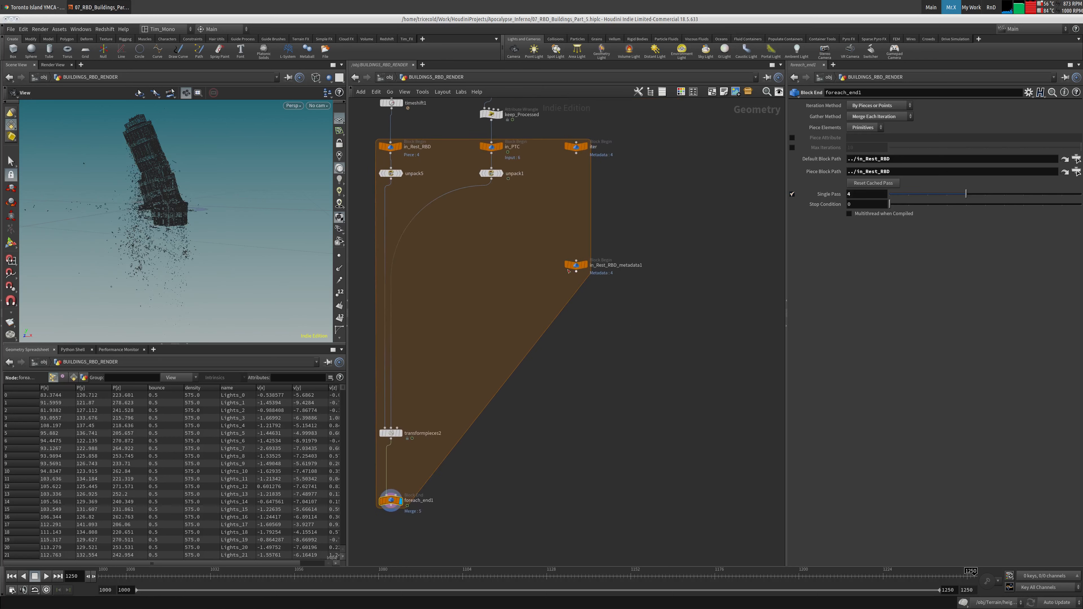
# Look at the single building through the Shot_001 camera and in a free perspective view.
pyautogui.click(318, 105)
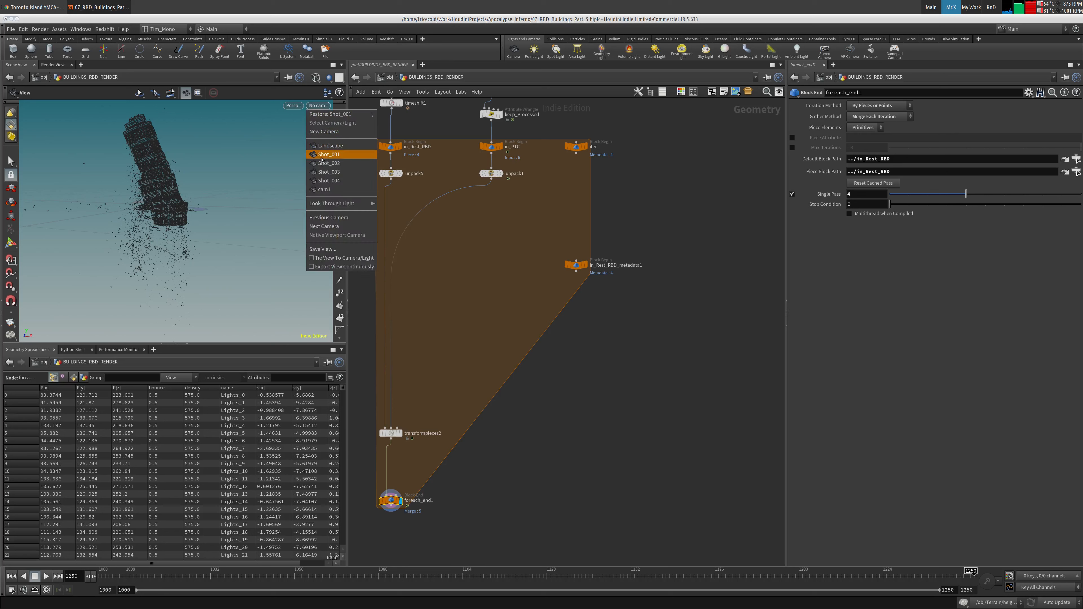
pyautogui.click(337, 159)
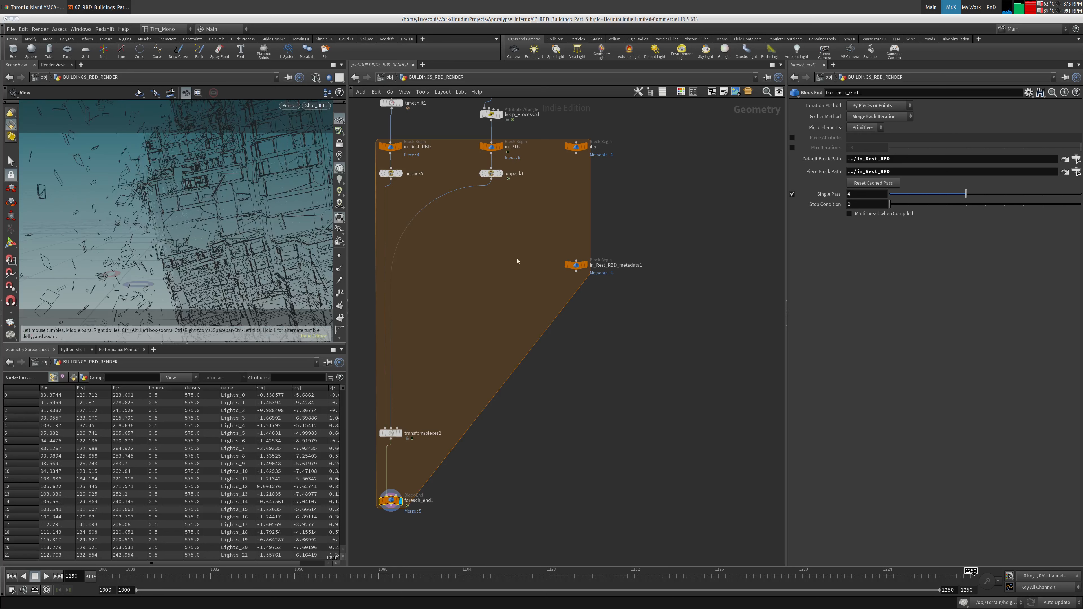
pyautogui.moveTo(228, 221); pyautogui.dragTo(277, 241)
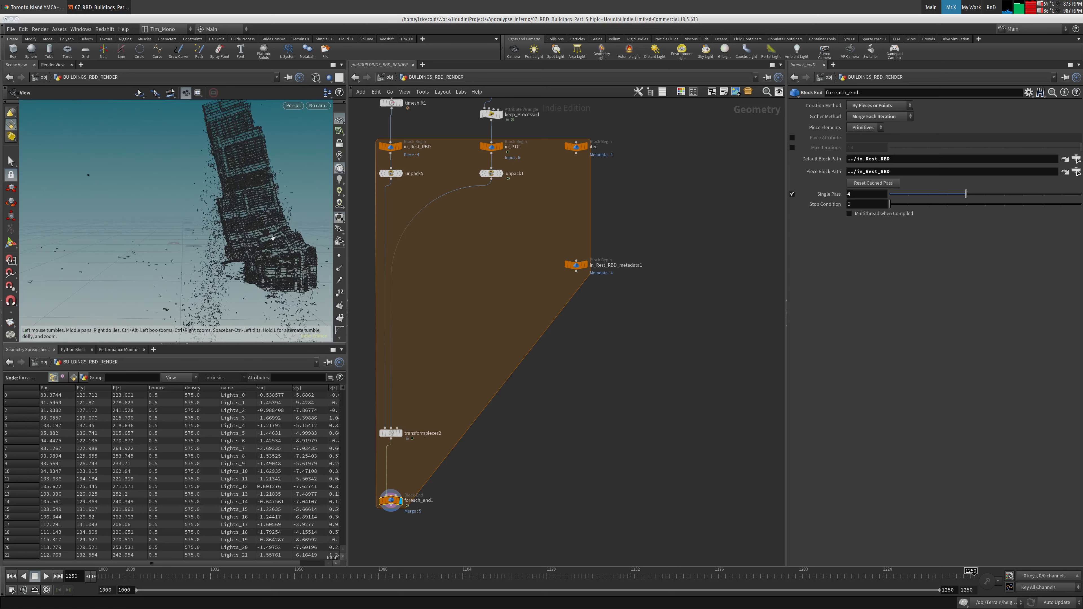
# Add a Volume node outside the loop block, named density with an initial value of 1.
pyautogui.moveTo(482, 281); pyautogui.dragTo(419, 296, button='middle')
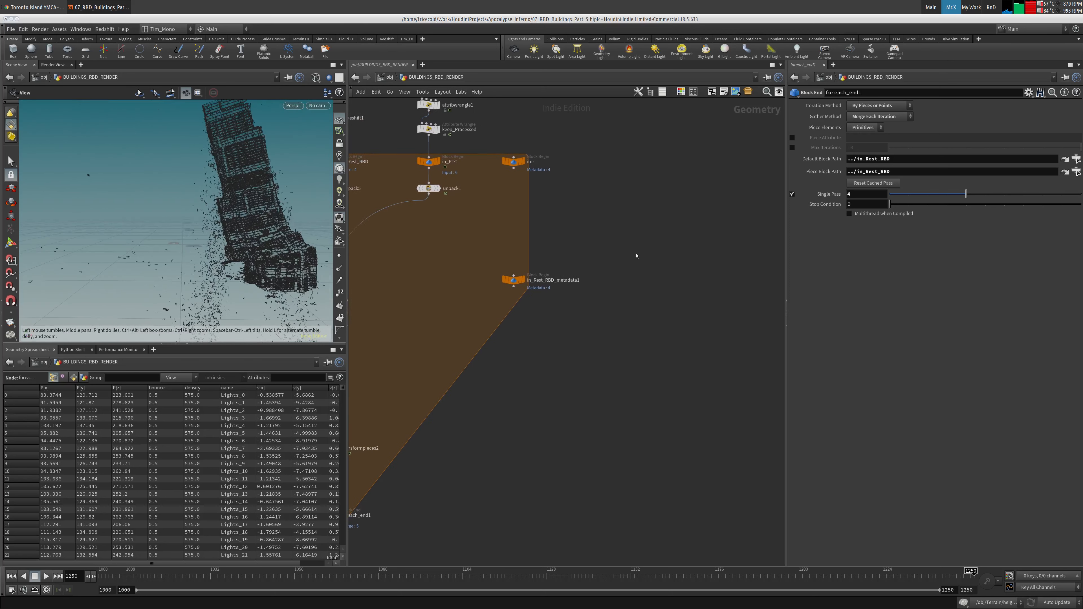
pyautogui.press('Tab')
pyautogui.write('volume')
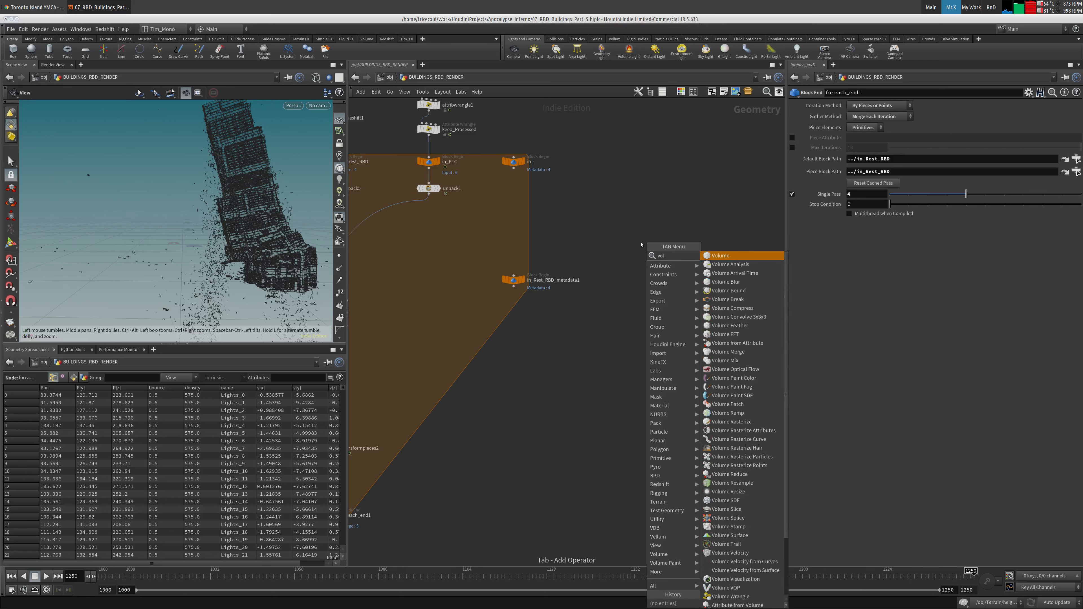
pyautogui.press('Return')
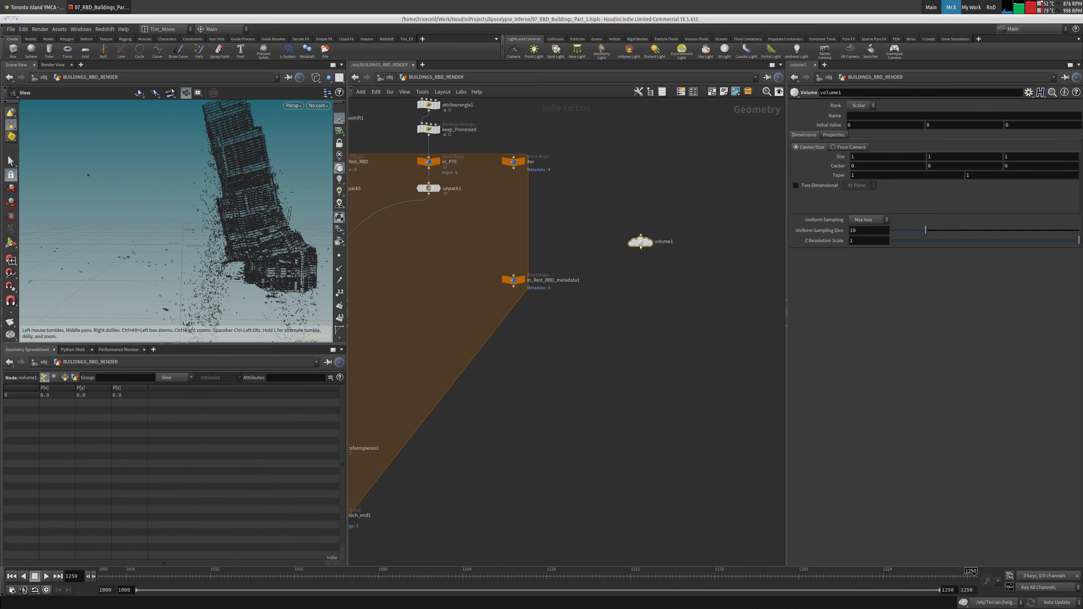
pyautogui.moveTo(641, 242); pyautogui.dragTo(578, 247)
pyautogui.write('density')
pyautogui.press('Tab')
pyautogui.write('1')
pyautogui.press('Tab')
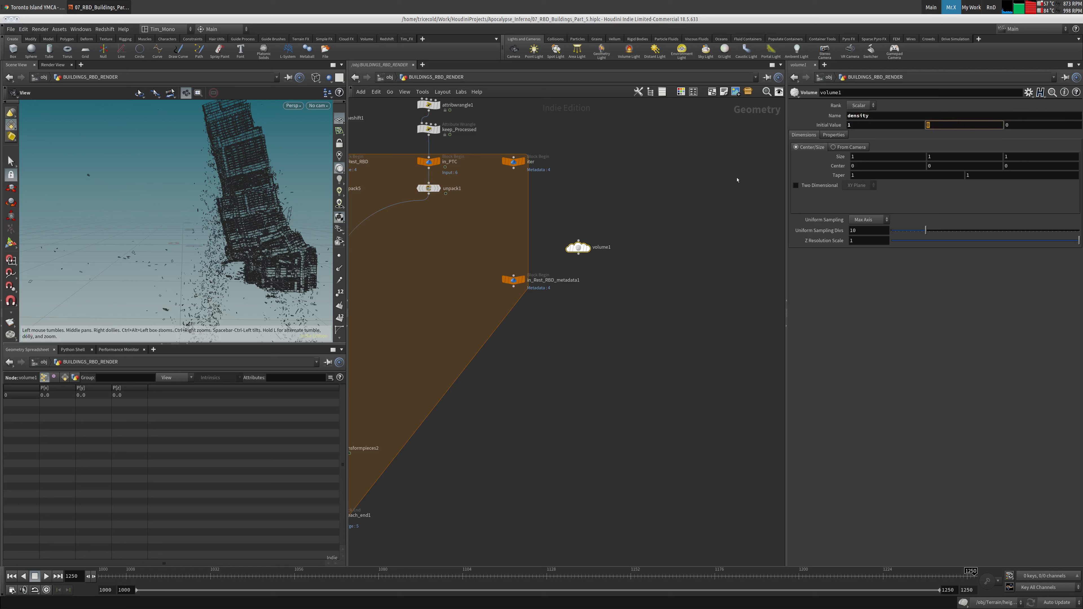
# Define the volume's dimensions from the camera /obj/Shot_001.
pyautogui.click(861, 147)
pyautogui.click(1073, 158)
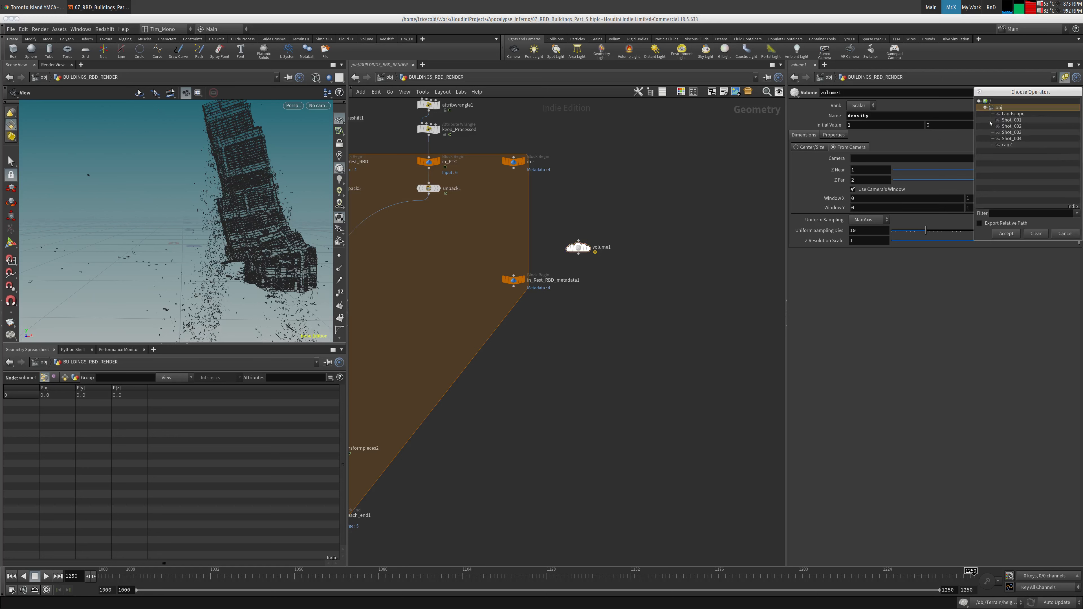
pyautogui.click(1008, 144)
pyautogui.click(1013, 121)
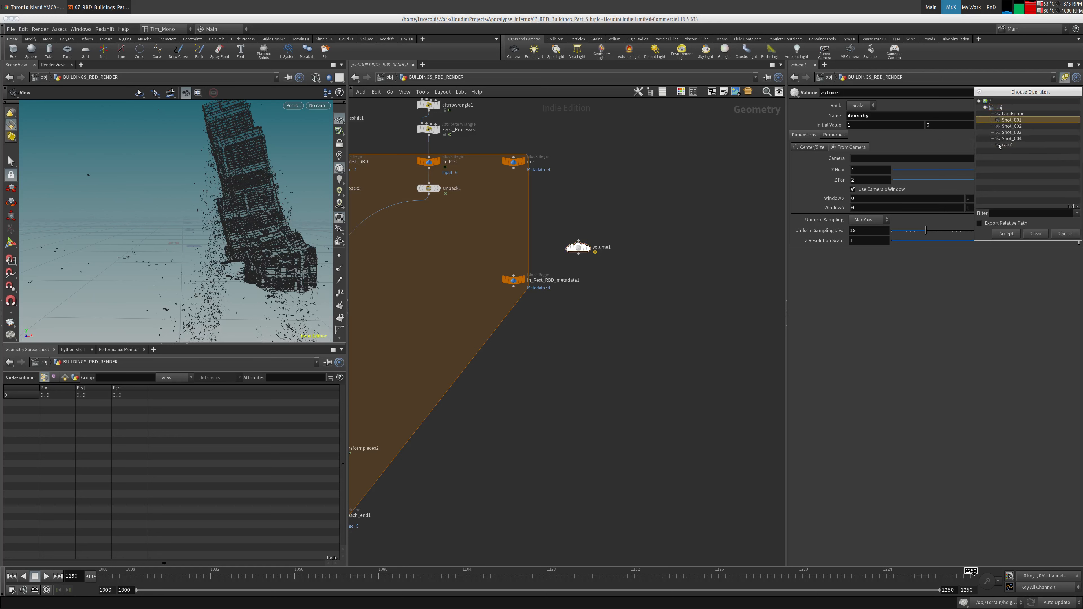
pyautogui.click(1015, 235)
# Set the camera volume's Z Near to 0 and Z Far to 1000.
pyautogui.click(882, 170)
pyautogui.write('0')
pyautogui.press('Tab')
pyautogui.write('1000')
pyautogui.press('Tab')
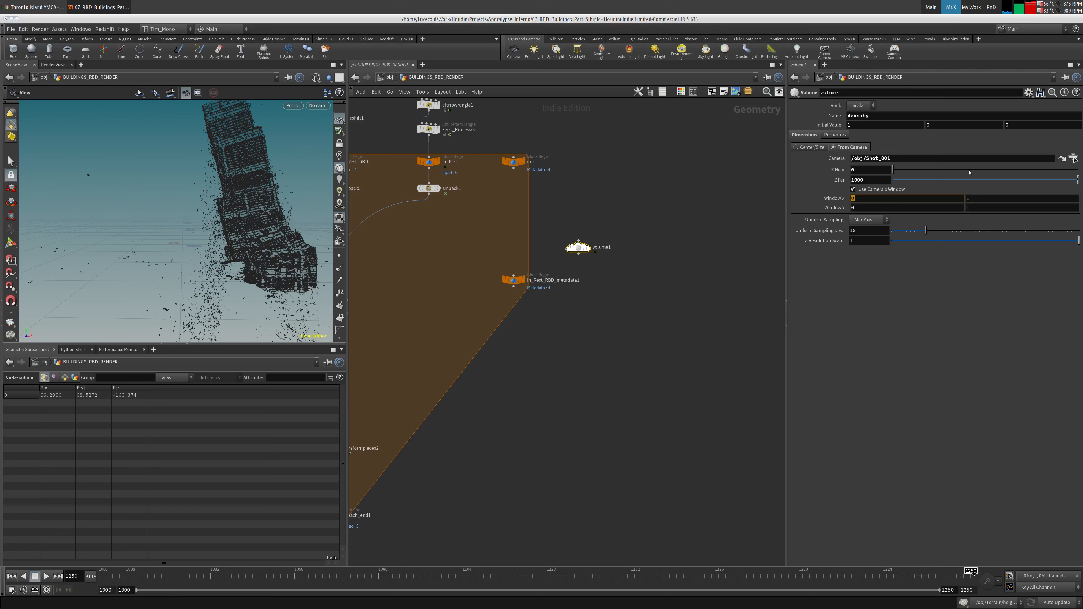
pyautogui.click(847, 157)
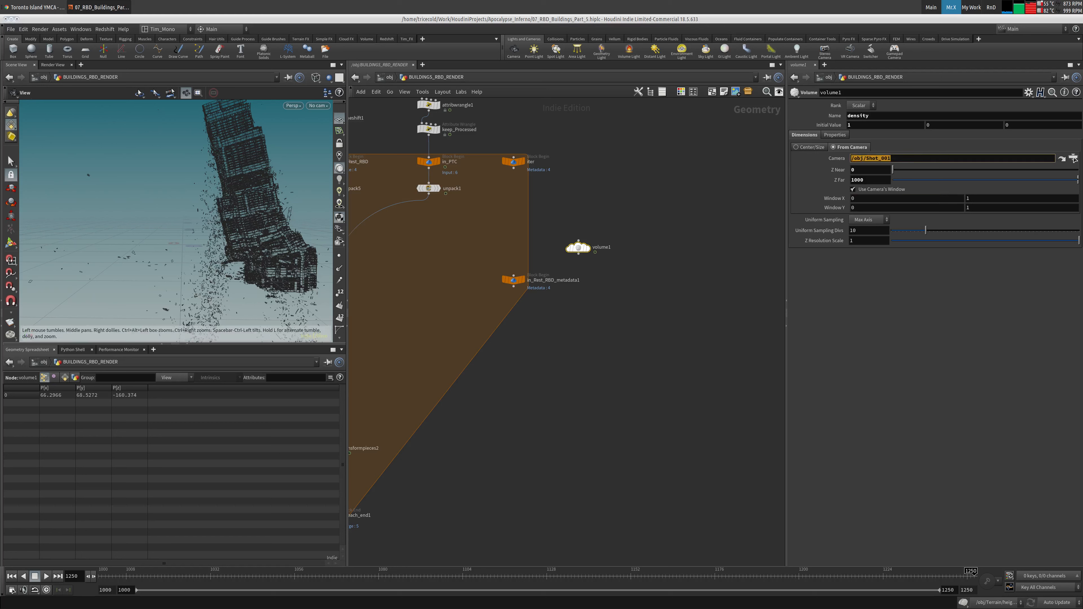
# Rename the in_Rest_RBD_metadata1 block begin node as in_Camera.
pyautogui.click(554, 280)
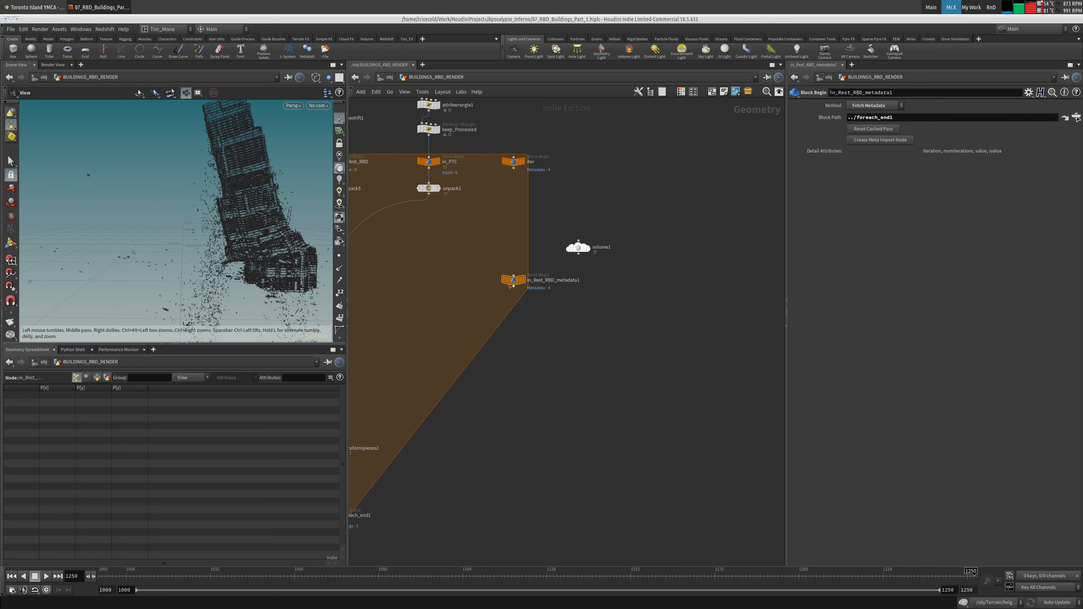
pyautogui.doubleClick(573, 280)
pyautogui.write('in_Camera')
pyautogui.press('Return')
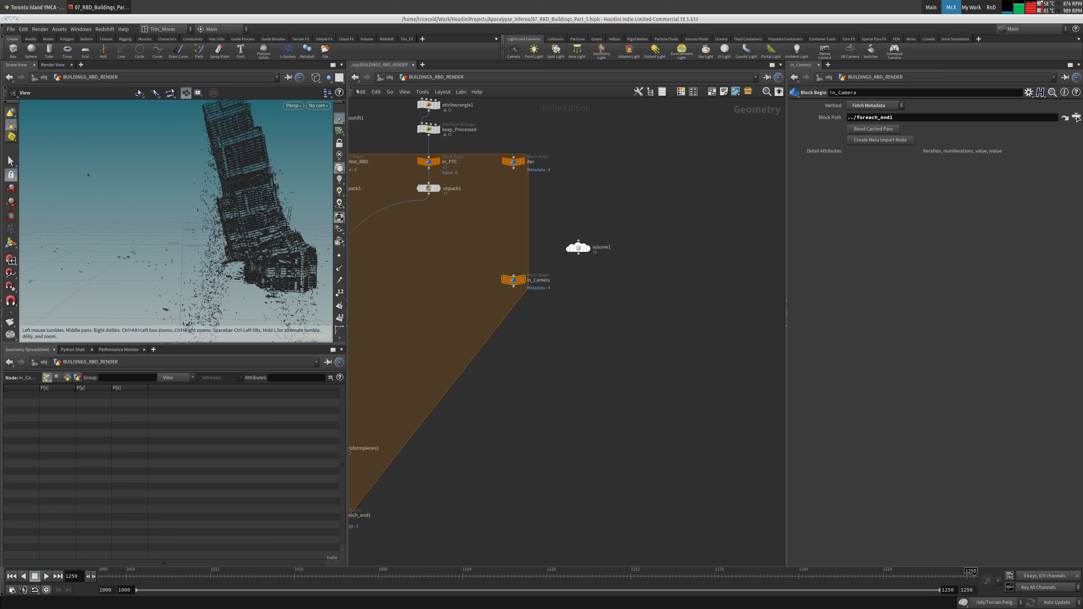
# Change in_Camera's method to Fetch Input and wire volume1 into it.
pyautogui.click(874, 105)
pyautogui.click(870, 140)
pyautogui.moveTo(575, 258); pyautogui.dragTo(535, 281)
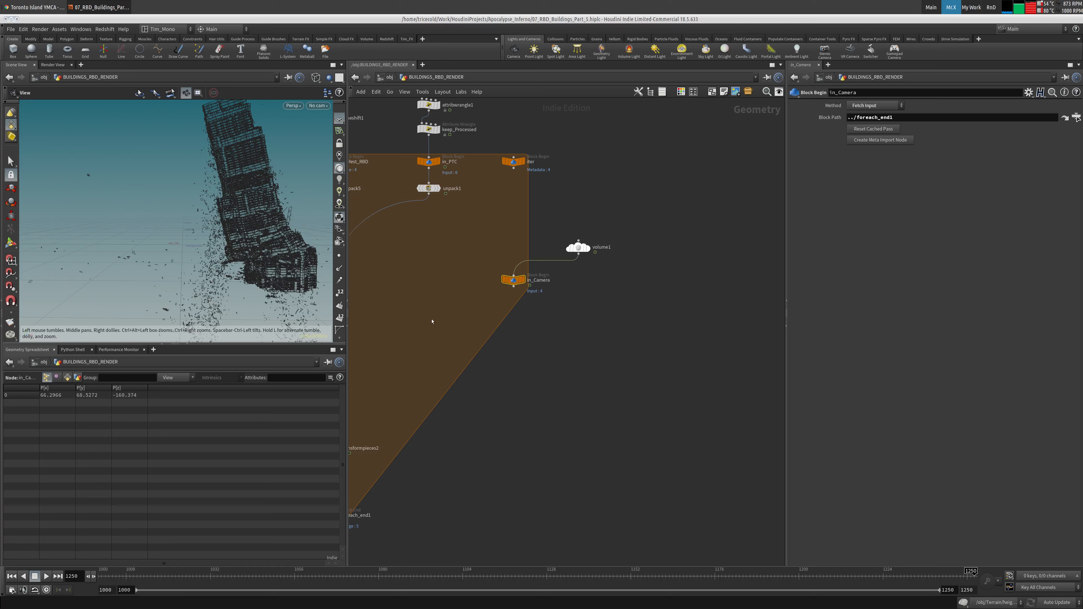
# Add a Clip node inside the loop, connect unpack1's output to it, and display its result.
pyautogui.moveTo(421, 312); pyautogui.dragTo(518, 300, button='middle')
pyautogui.press('Tab')
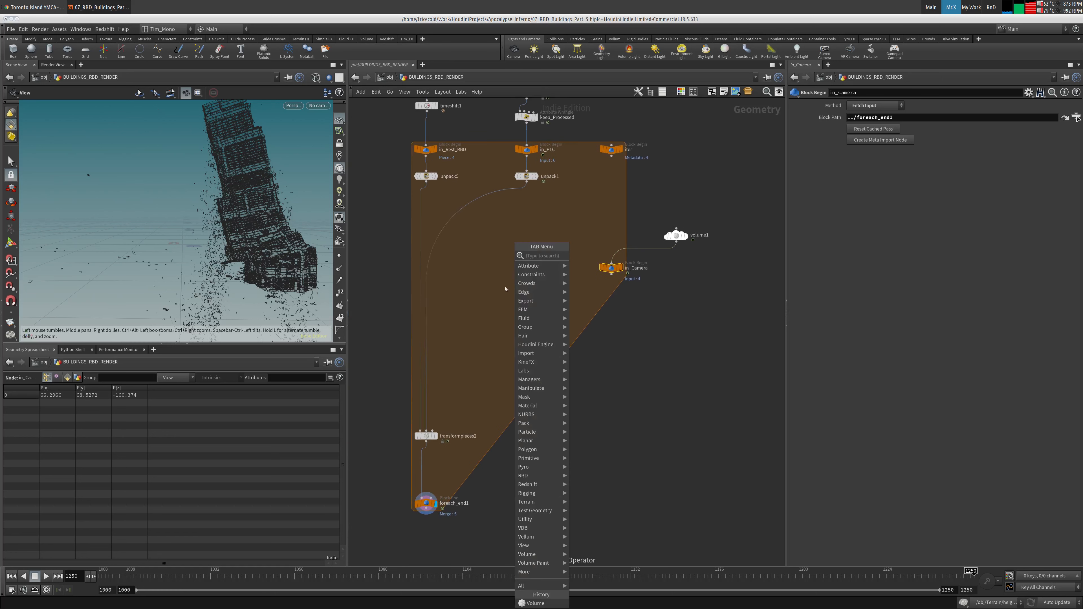
pyautogui.write('clip')
pyautogui.click(595, 256)
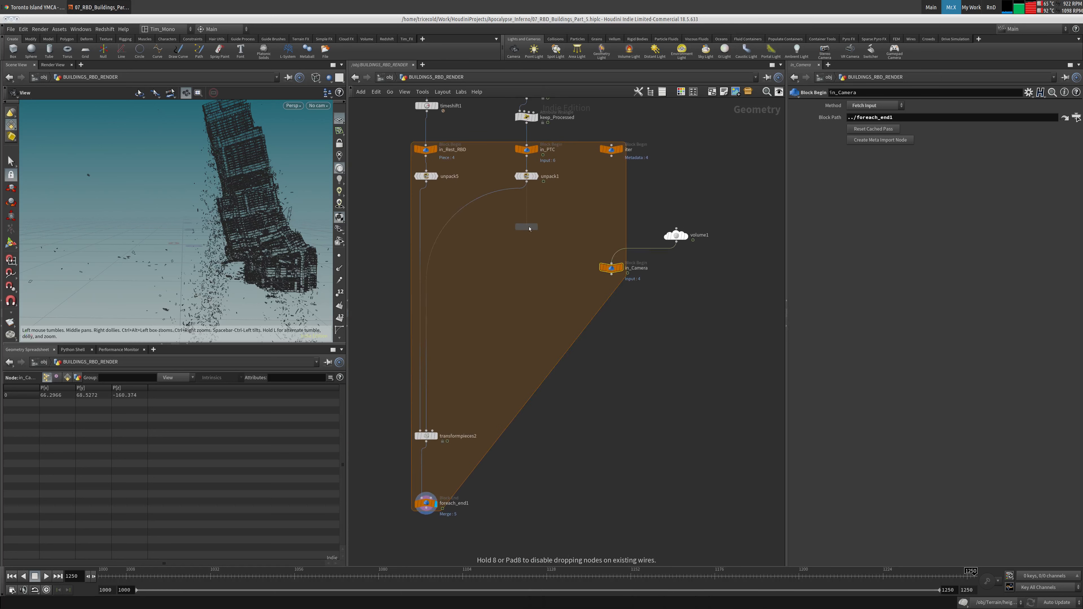
pyautogui.click(529, 226)
pyautogui.click(529, 178)
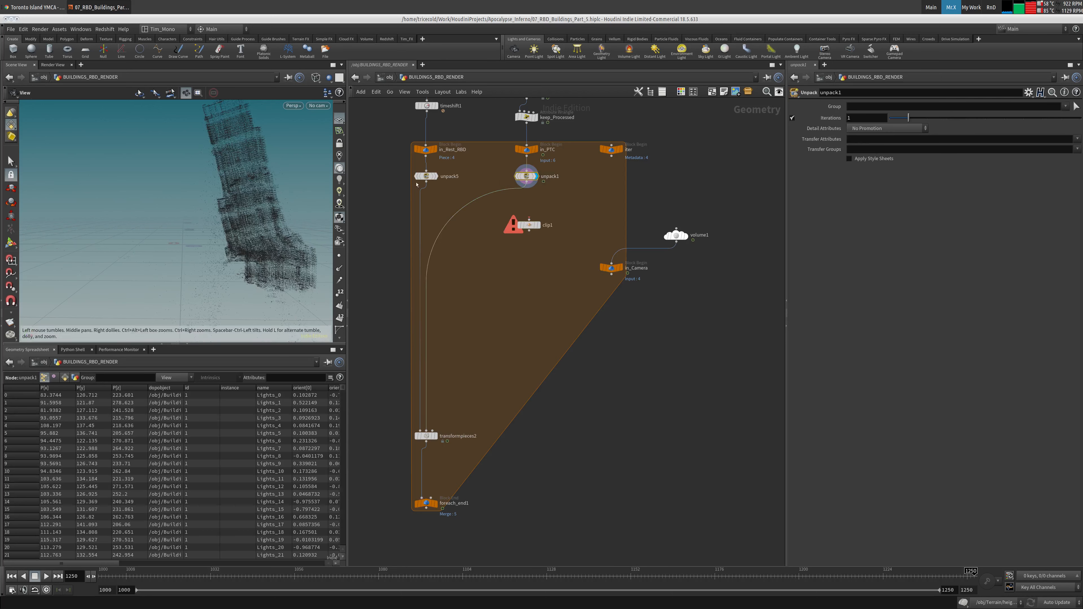
pyautogui.moveTo(527, 182); pyautogui.dragTo(528, 219)
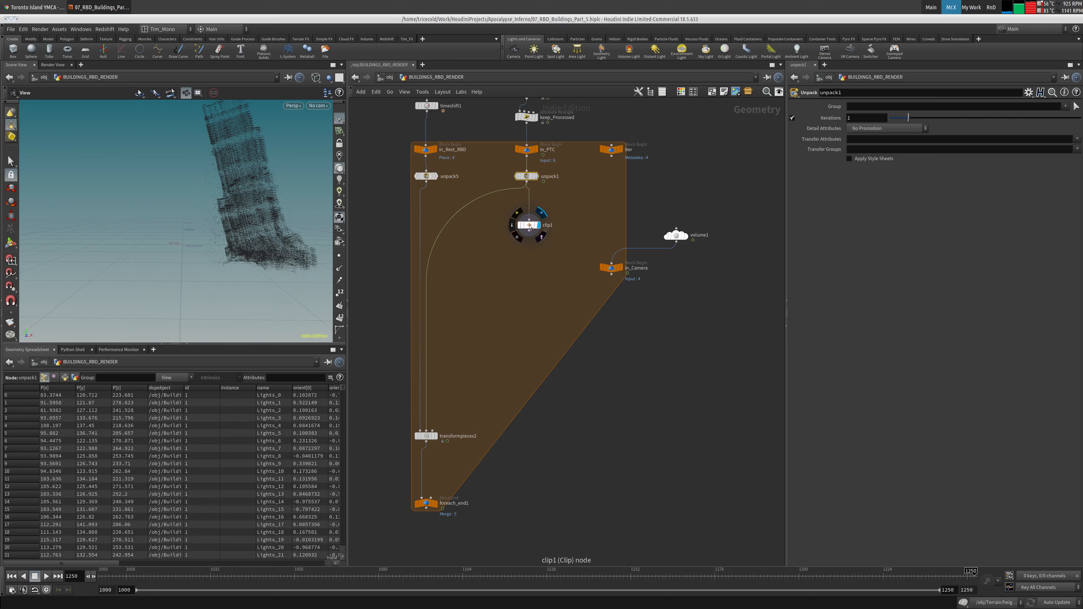
pyautogui.click(529, 225)
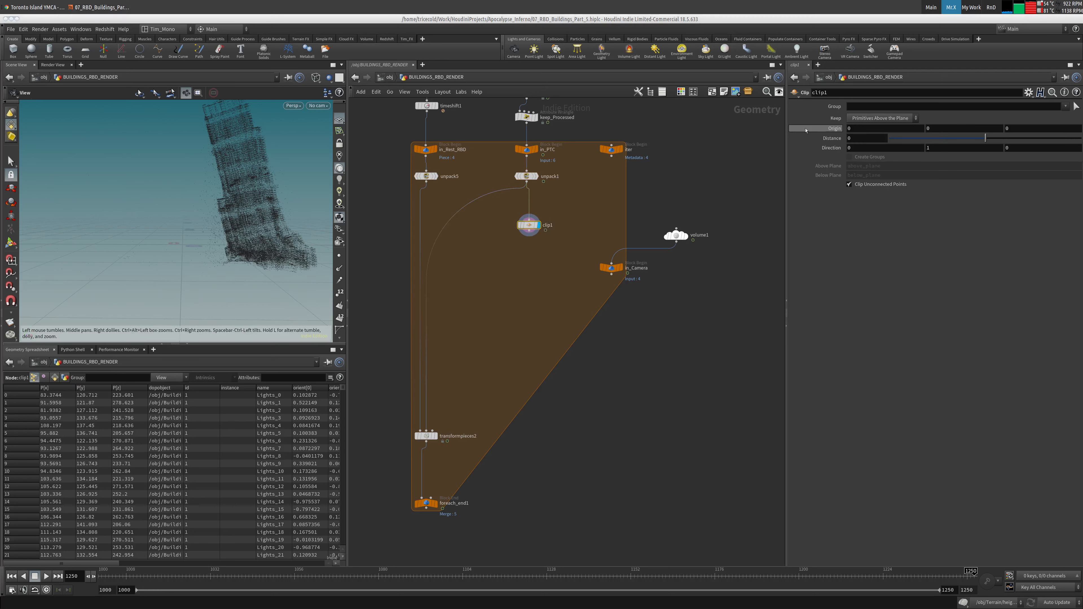
# Set the Clip node's origin Y to -50.
pyautogui.click(929, 128)
pyautogui.write('-5')
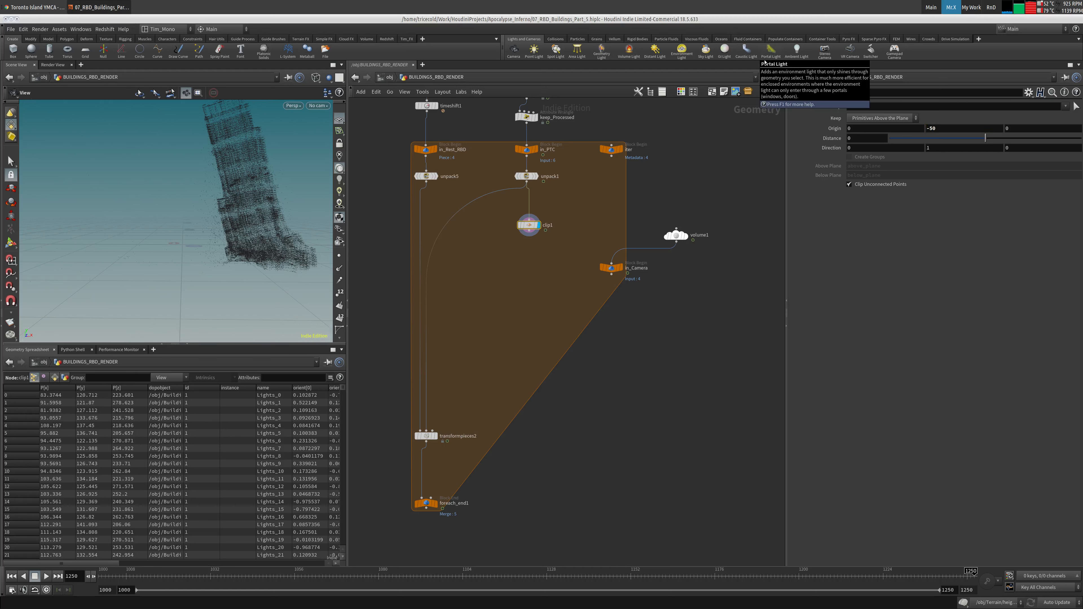
pyautogui.press('Return')
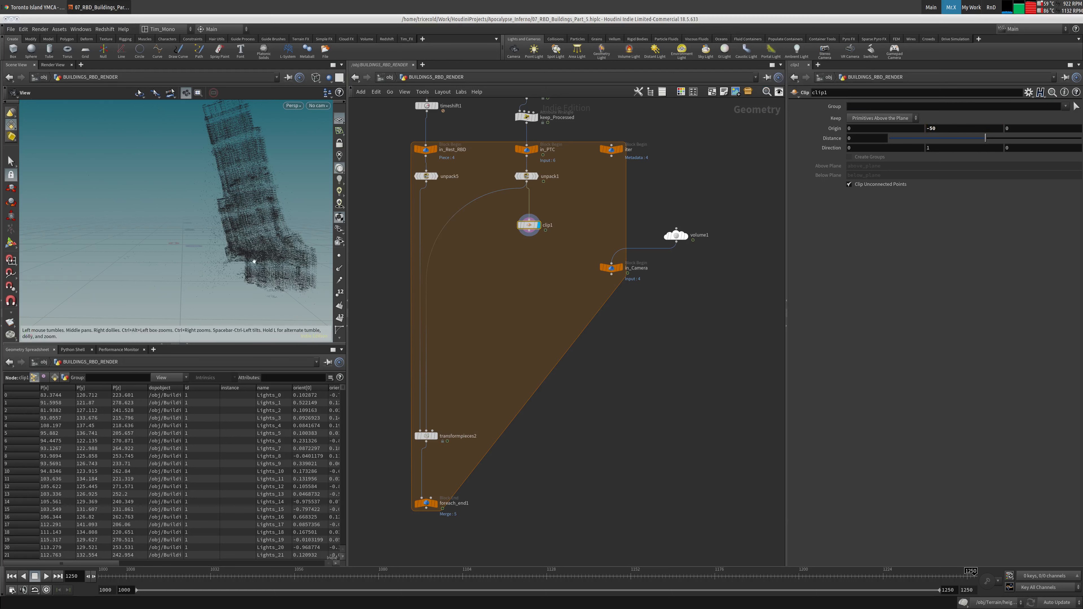
# Compare the building's points before and after clipping, and align clip1 directly under unpack1.
pyautogui.scroll(-5, 254, 261)
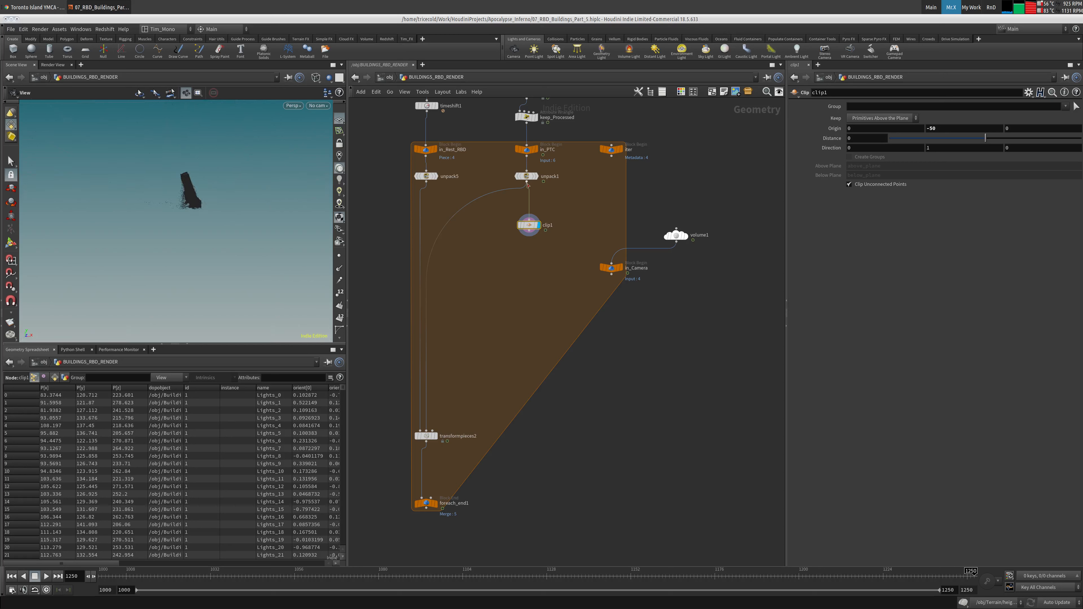
pyautogui.click(536, 176)
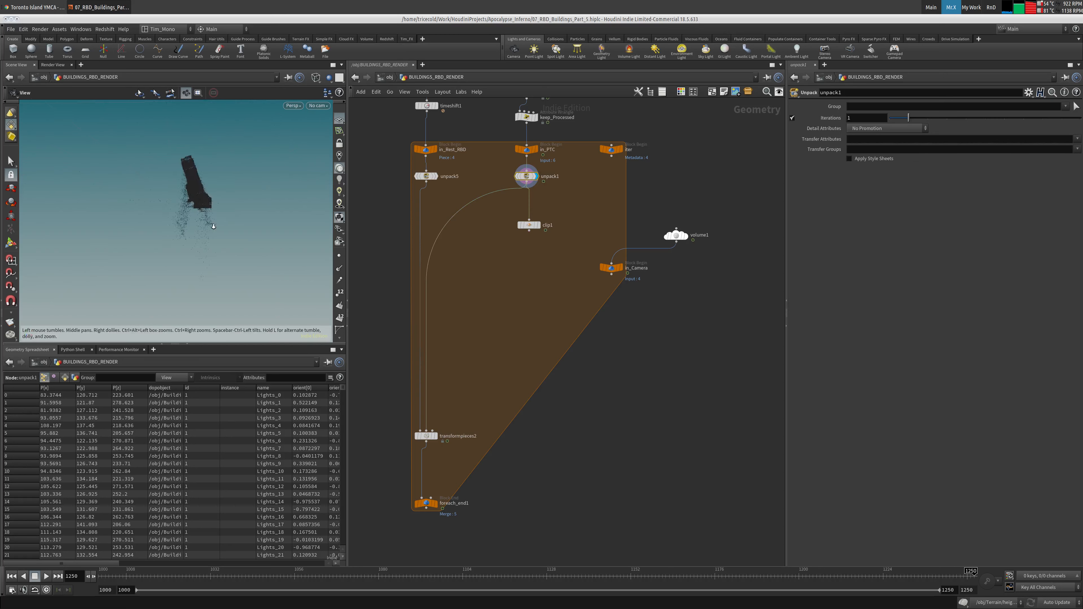
pyautogui.moveTo(194, 232); pyautogui.dragTo(227, 217, button='right')
pyautogui.click(538, 224)
pyautogui.moveTo(530, 225); pyautogui.dragTo(528, 211)
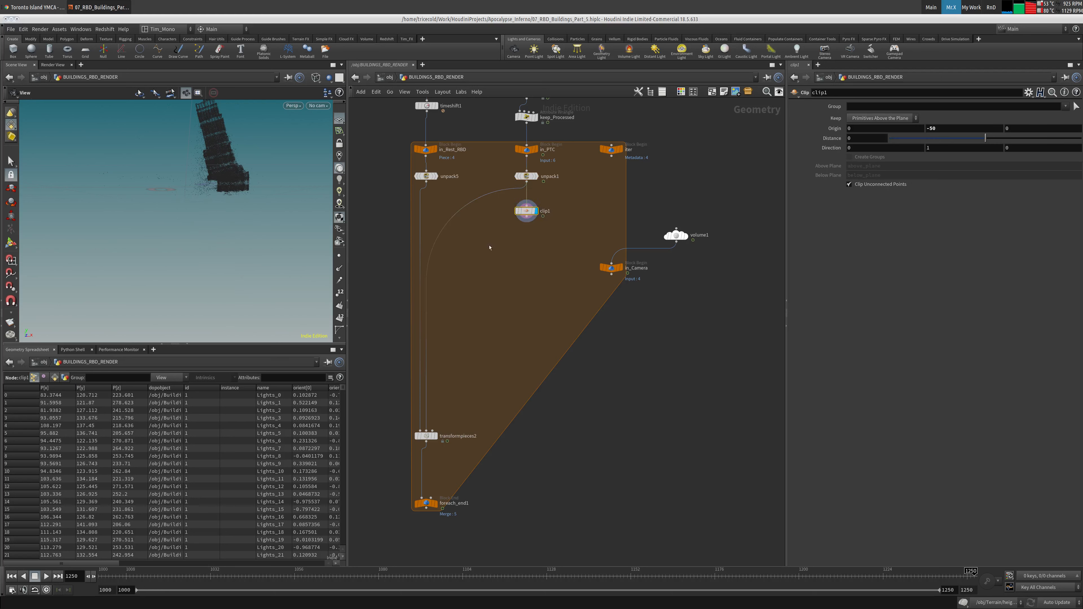
# Add an Attribute Wrangle below clip1 and move volume1 and in_Camera up so in_Camera sits level with clip1.
pyautogui.press('Tab')
pyautogui.write('attr')
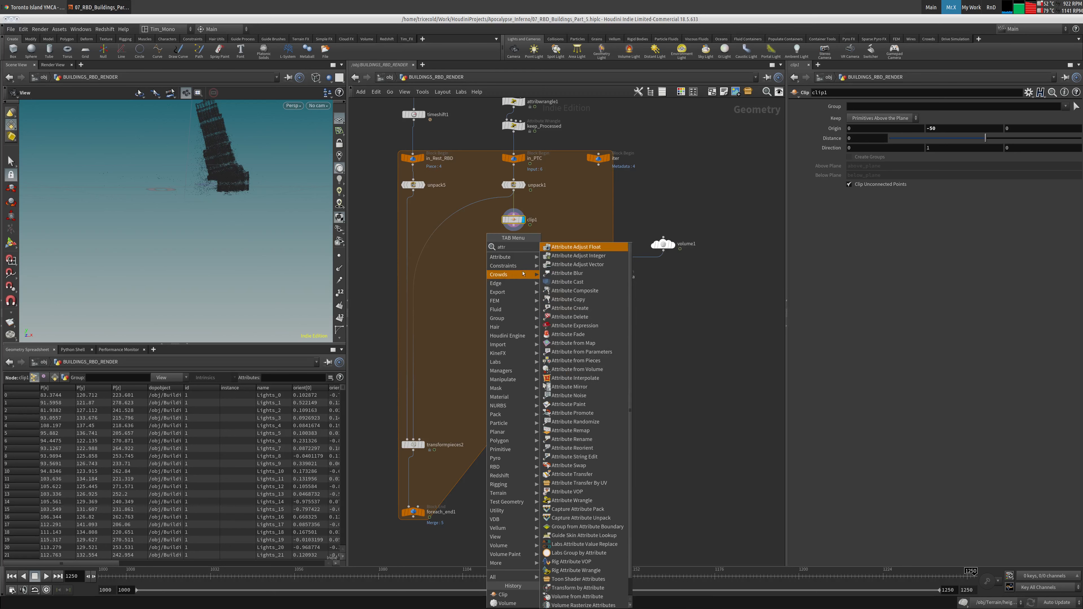
pyautogui.write(' wr')
pyautogui.press('Return')
pyautogui.click(513, 290)
pyautogui.moveTo(733, 234); pyautogui.dragTo(600, 221)
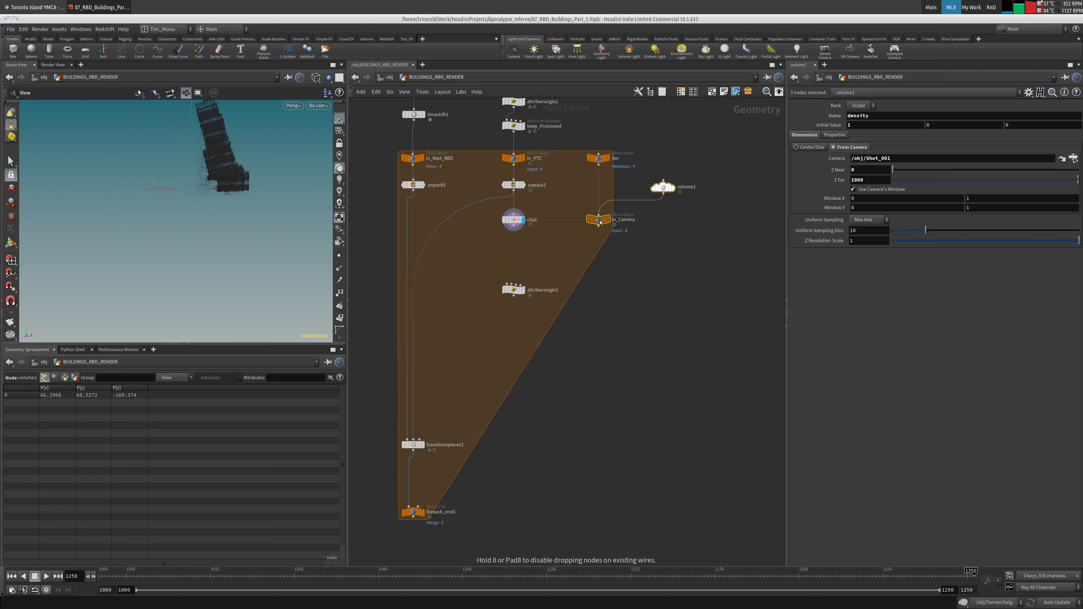
# Connect clip1 to the new wrangle's first input and in_Camera to its second input.
pyautogui.click(560, 244)
pyautogui.moveTo(507, 281); pyautogui.dragTo(513, 227)
pyautogui.moveTo(599, 226); pyautogui.dragTo(511, 283)
# Rename the new wrangle to Frustum_Culling.
pyautogui.doubleClick(535, 291)
pyautogui.scroll(3, 577, 253)
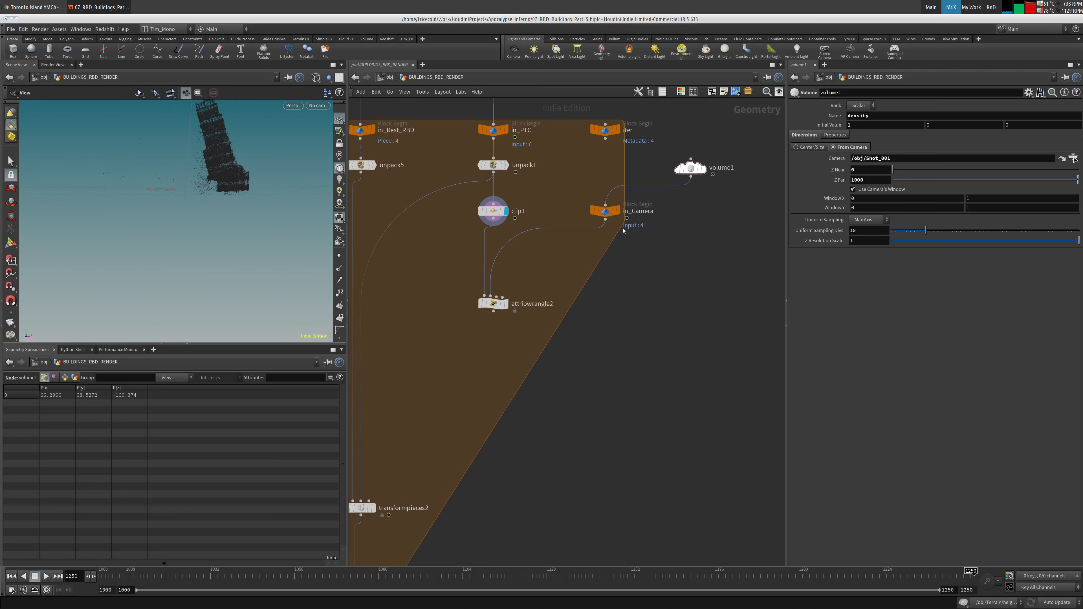
pyautogui.click(551, 304)
pyautogui.doubleClick(552, 304)
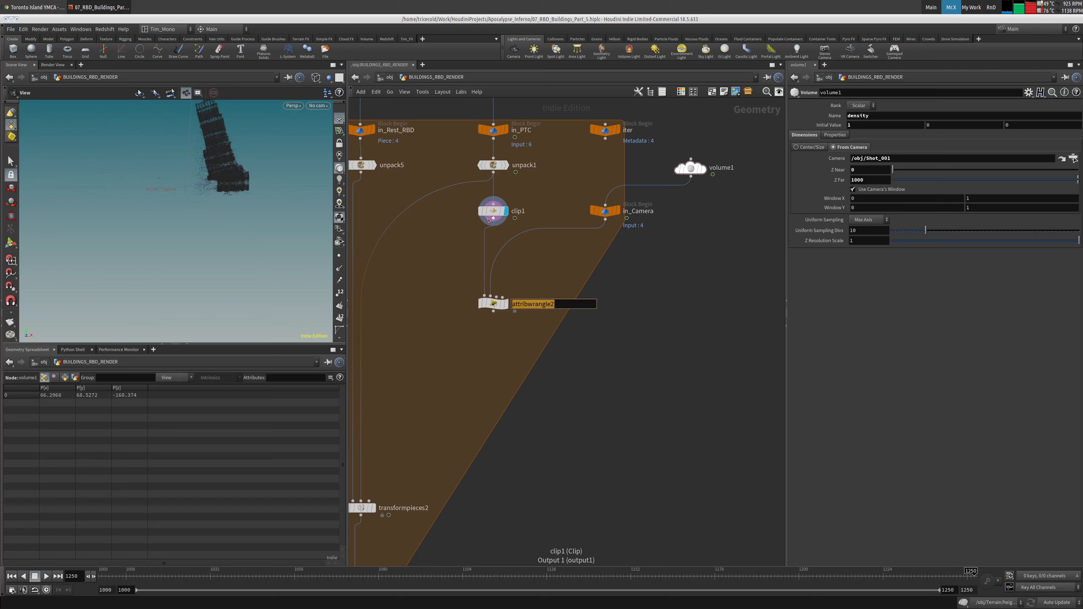
pyautogui.write('Frustum')
pyautogui.press('BackSpace')
pyautogui.write('_Culling')
pyautogui.press('Return')
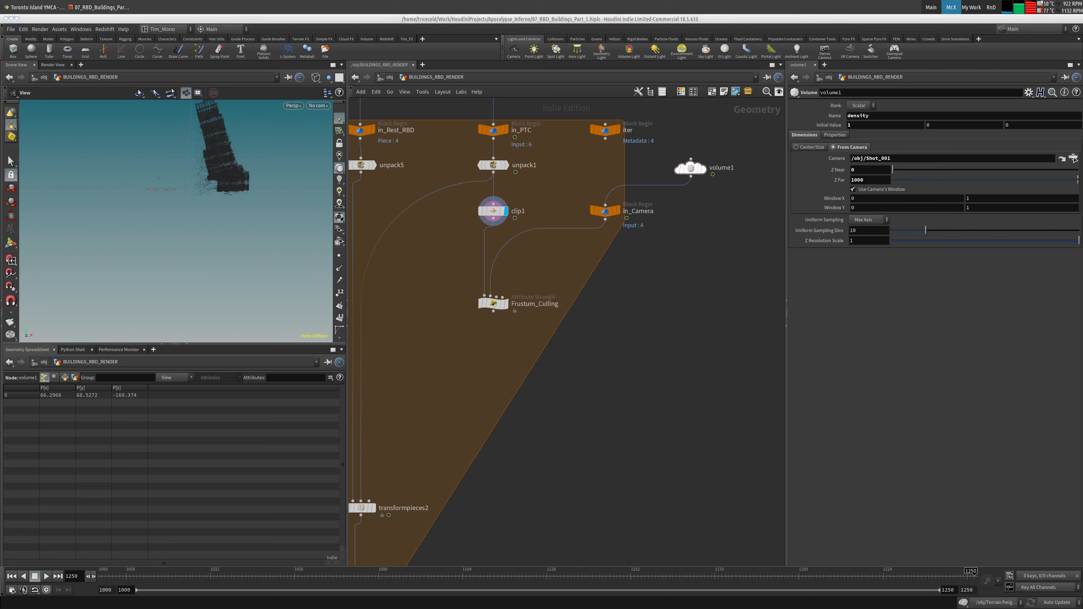
pyautogui.click(493, 304)
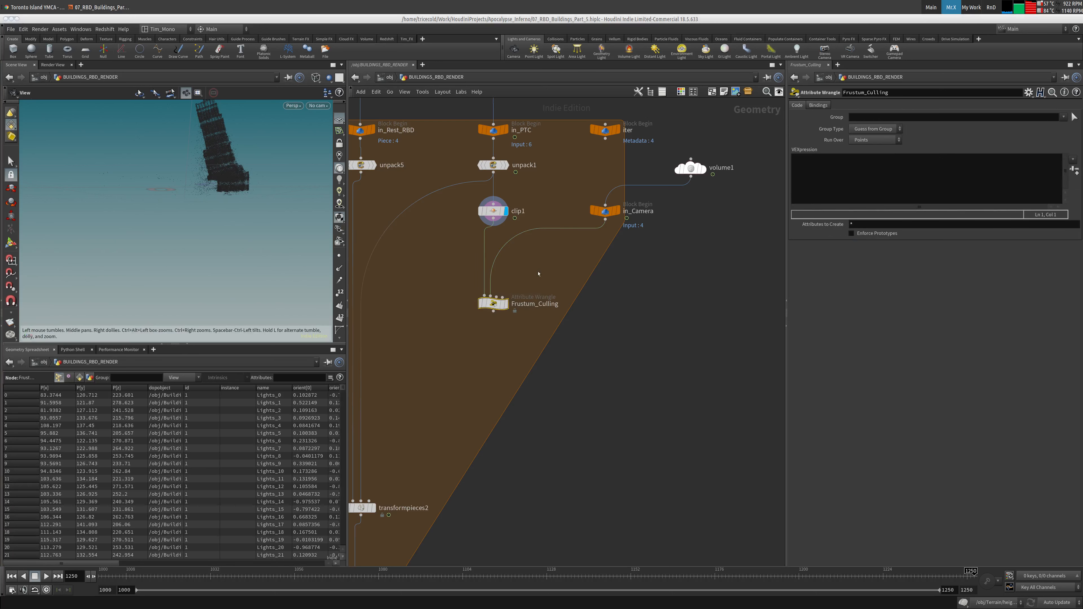
pyautogui.click(793, 162)
pyautogui.write('int in = volumesample(1,0,@P); if( in == 0)     removepoint(0,@ptnum);')
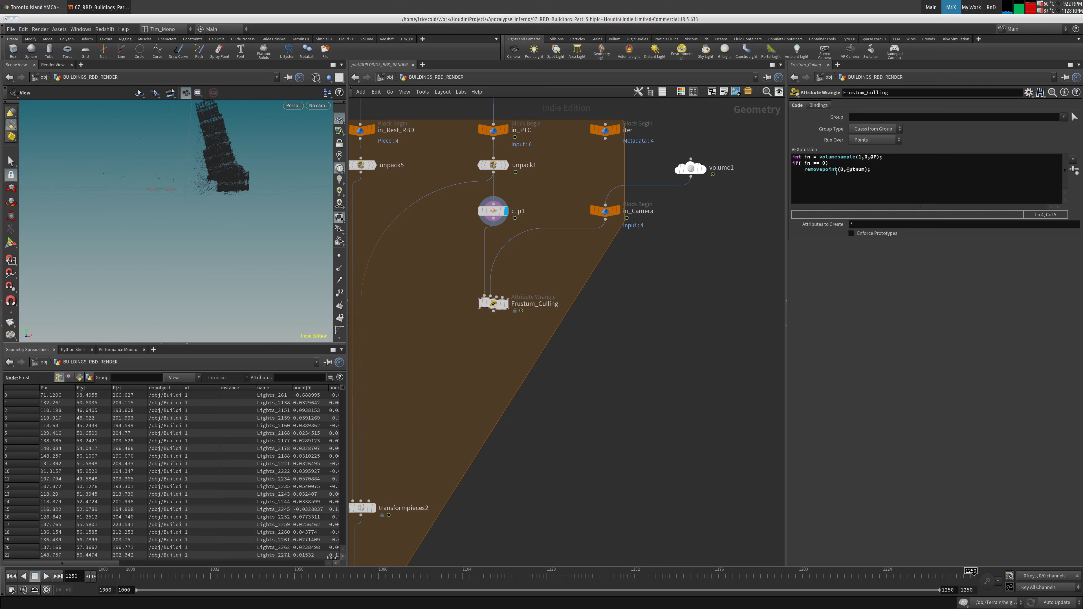
pyautogui.click(867, 157)
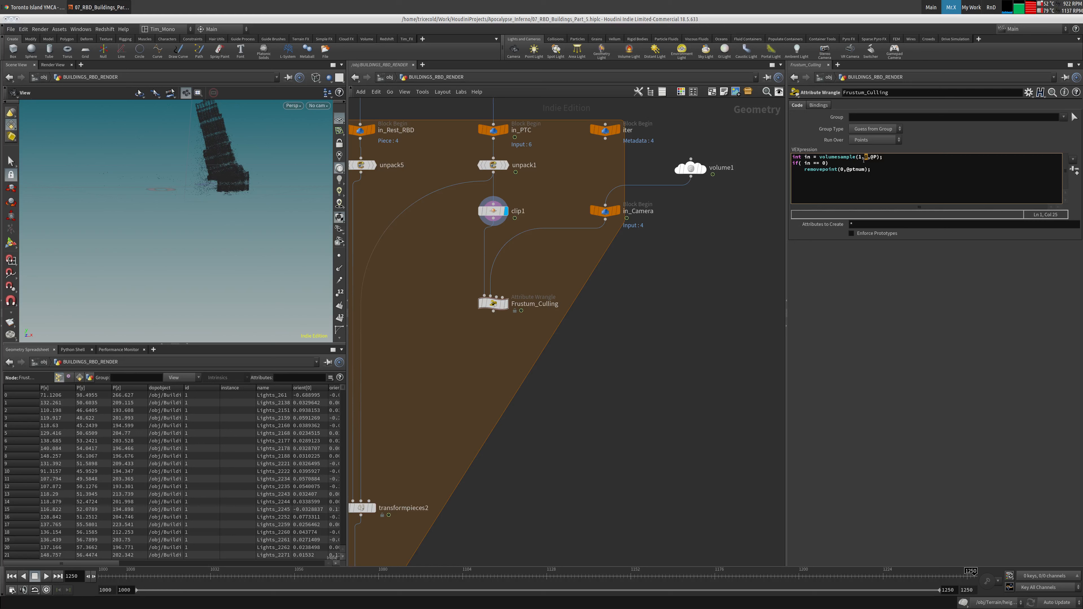
pyautogui.middleClick(690, 167)
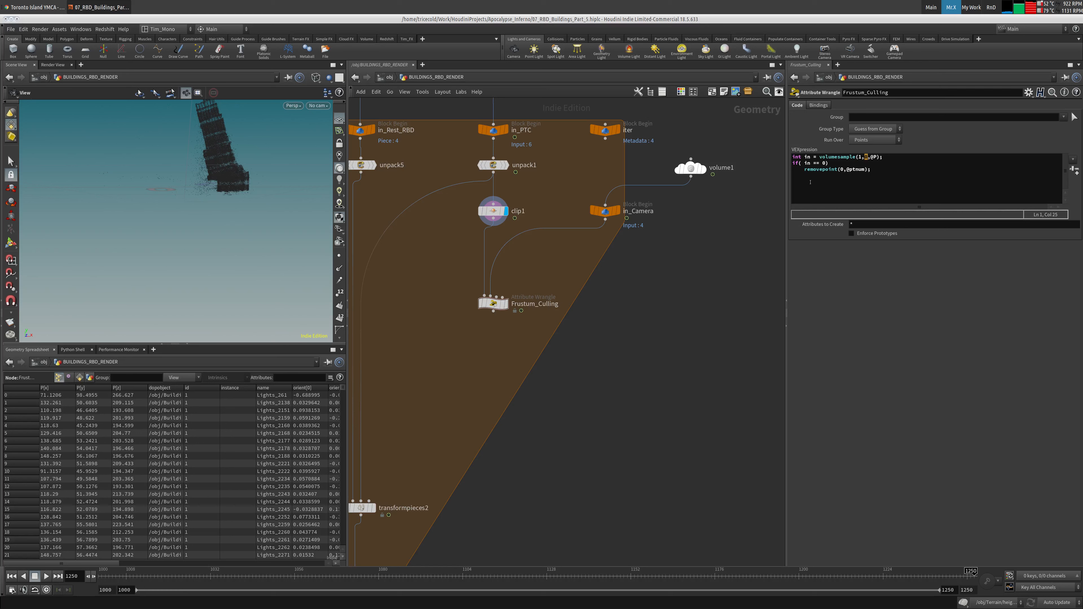
# Display Frustum_Culling's result and look at the remaining points through the Shot_001 camera.
pyautogui.click(507, 303)
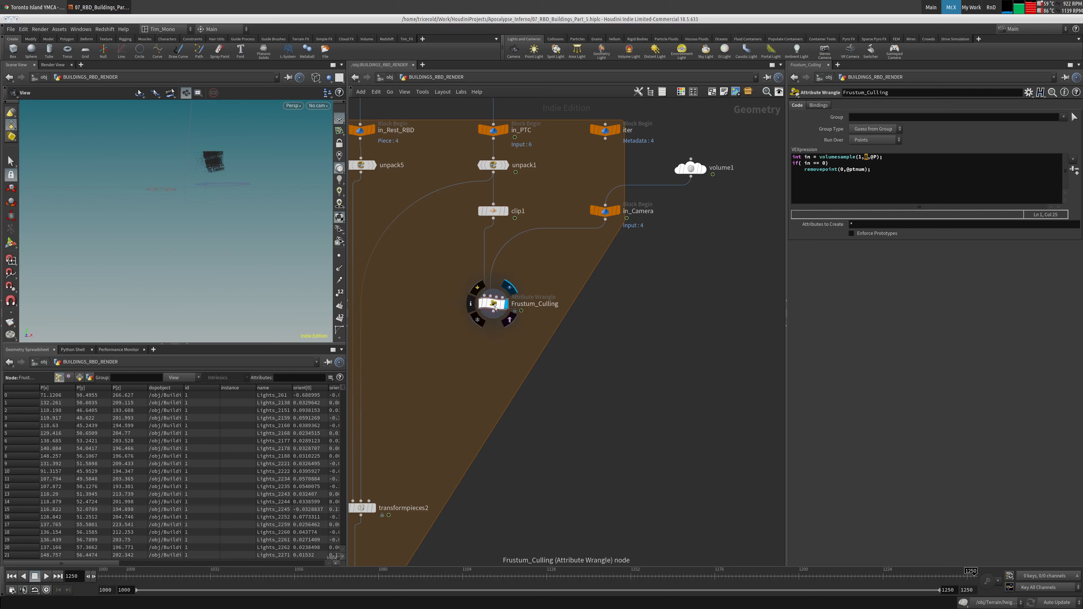
pyautogui.moveTo(231, 138); pyautogui.dragTo(198, 165, button='middle')
pyautogui.moveTo(199, 165); pyautogui.dragTo(187, 184)
pyautogui.click(317, 105)
pyautogui.click(316, 154)
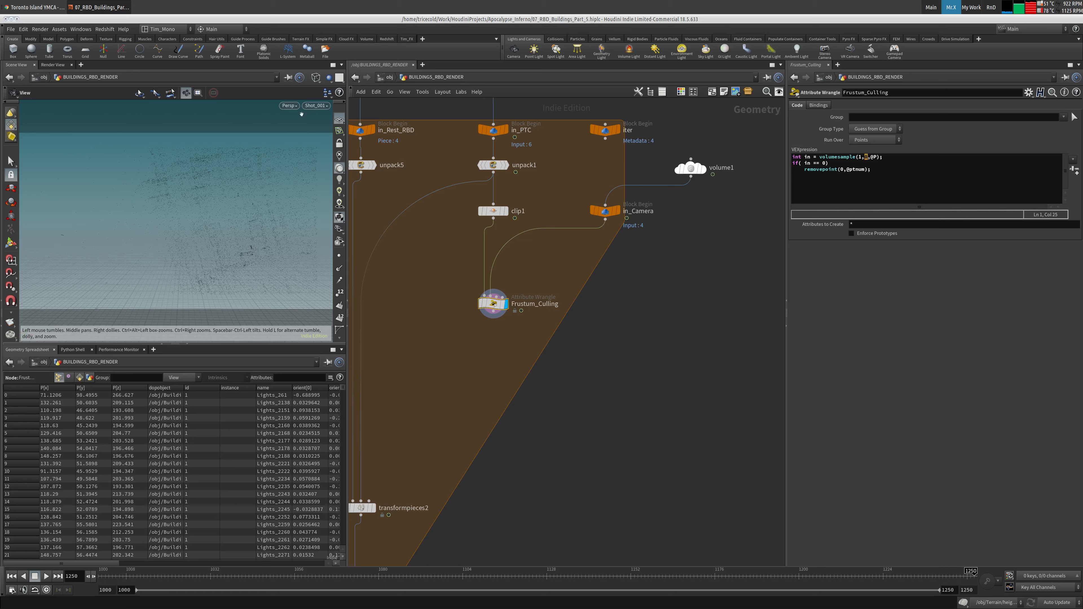
# Set volume1's Uniform Sampling Divs to 30.
pyautogui.click(691, 168)
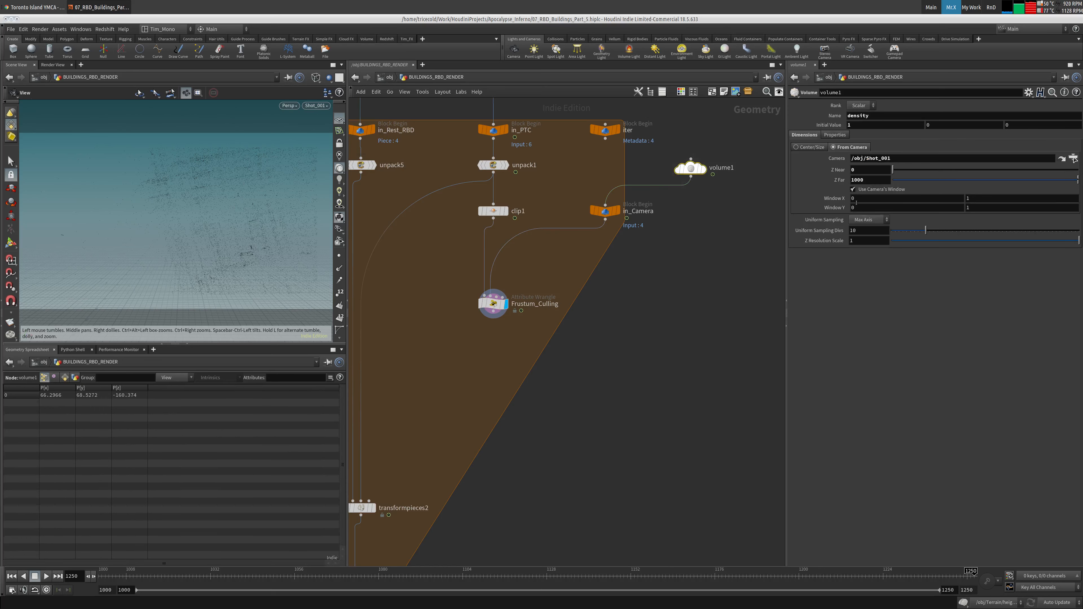
pyautogui.moveTo(865, 230); pyautogui.dragTo(846, 231)
pyautogui.write('30')
pyautogui.press('Return')
# Widen volume1's camera window to -0.25 and 1.25 in Window X and -0.25 and 1.258 in Window Y.
pyautogui.click(863, 198)
pyautogui.moveTo(868, 199); pyautogui.dragTo(800, 197)
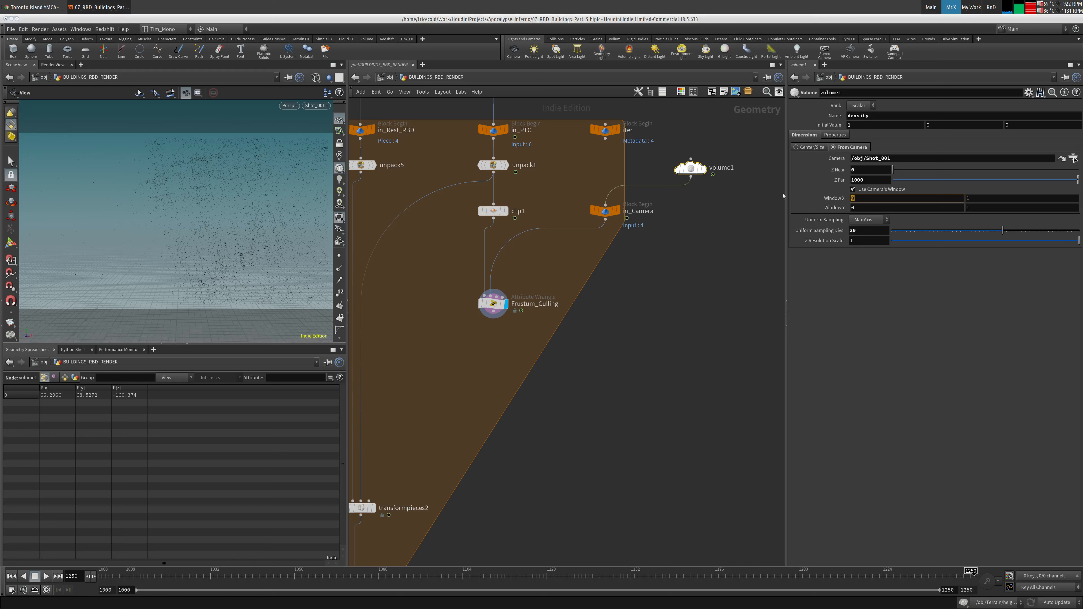
pyautogui.write('-0.25')
pyautogui.press('Tab')
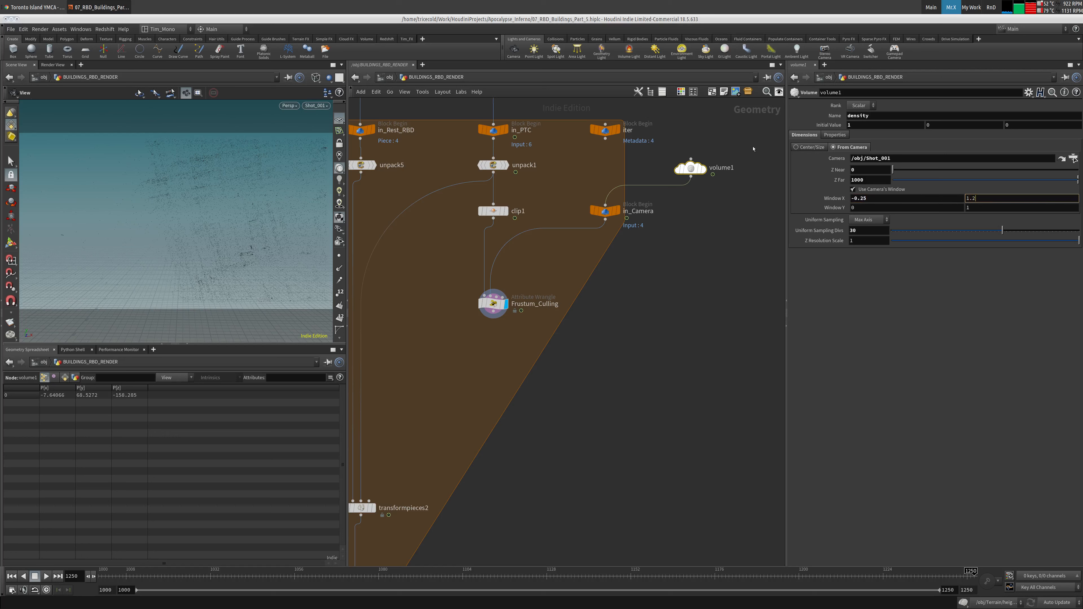
pyautogui.press('Tab')
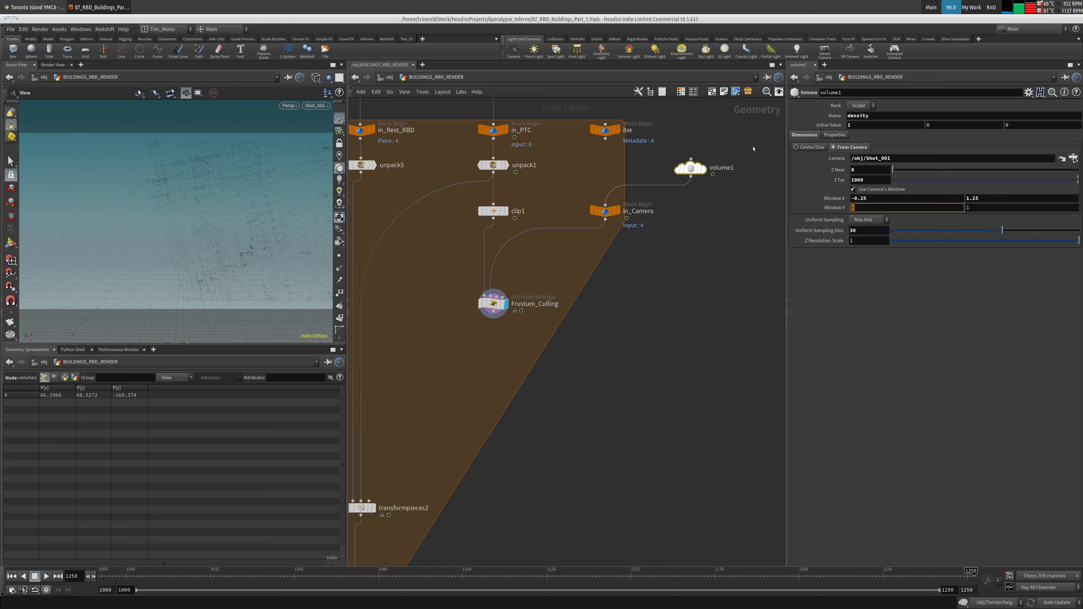
pyautogui.moveTo(275, 190); pyautogui.dragTo(153, 188, button='middle')
pyautogui.click(315, 105)
pyautogui.click(341, 160)
pyautogui.write('-0.25')
pyautogui.press('Tab')
pyautogui.write('1.258')
pyautogui.press('Tab')
# Check the culled points from a free view and again through the Shot_001 camera.
pyautogui.moveTo(245, 251); pyautogui.dragTo(186, 205, button='right')
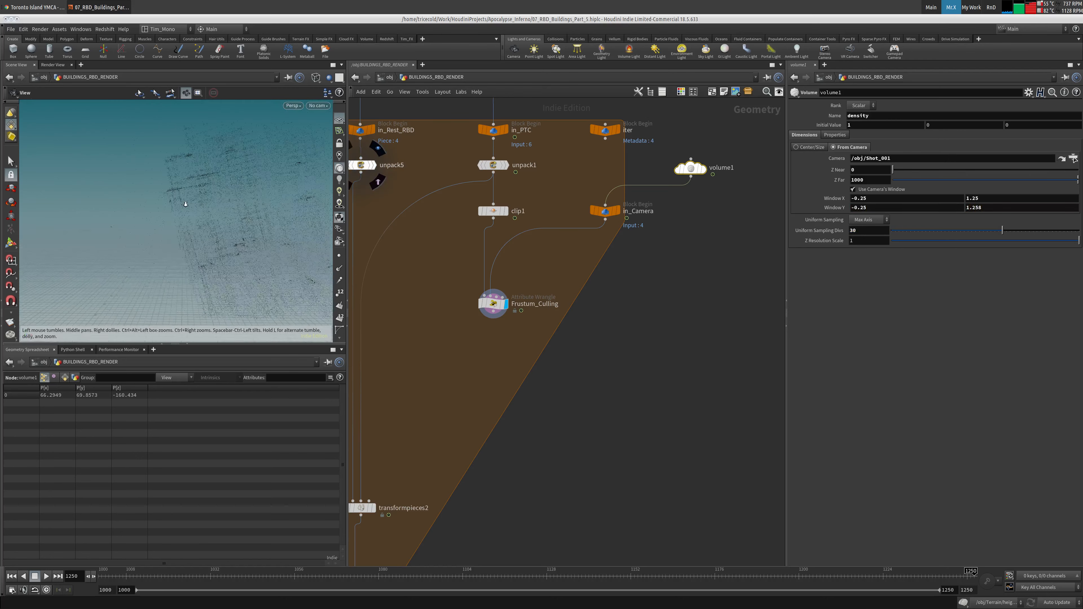
pyautogui.click(317, 105)
pyautogui.click(334, 153)
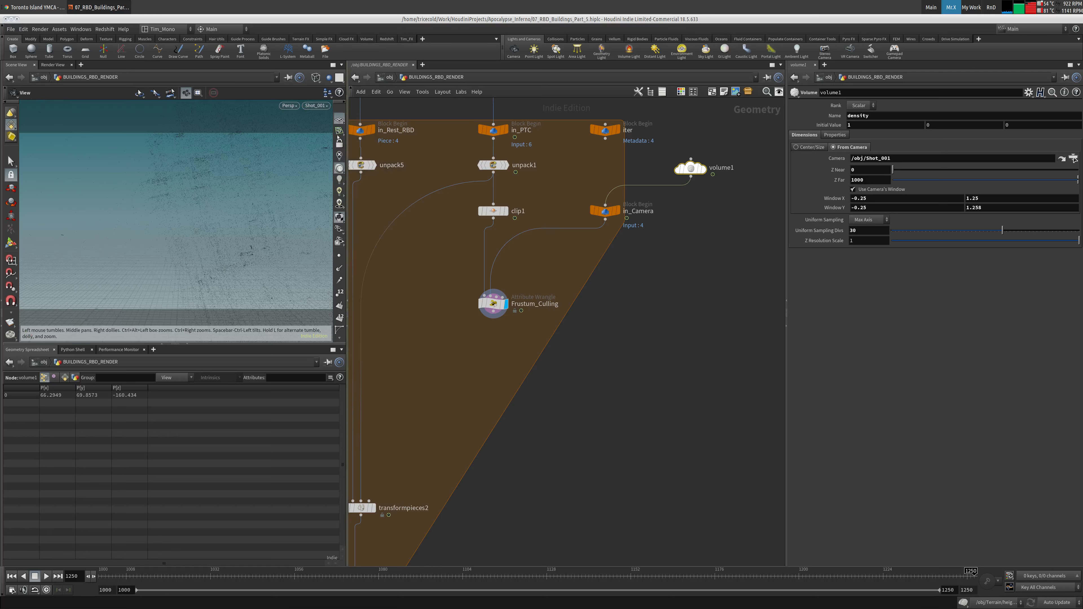
# Compare unpack5's full building with the Frustum_Culling points by displaying each node and inspecting its geometry info.
pyautogui.moveTo(379, 288); pyautogui.dragTo(460, 257, button='middle')
pyautogui.click(448, 135)
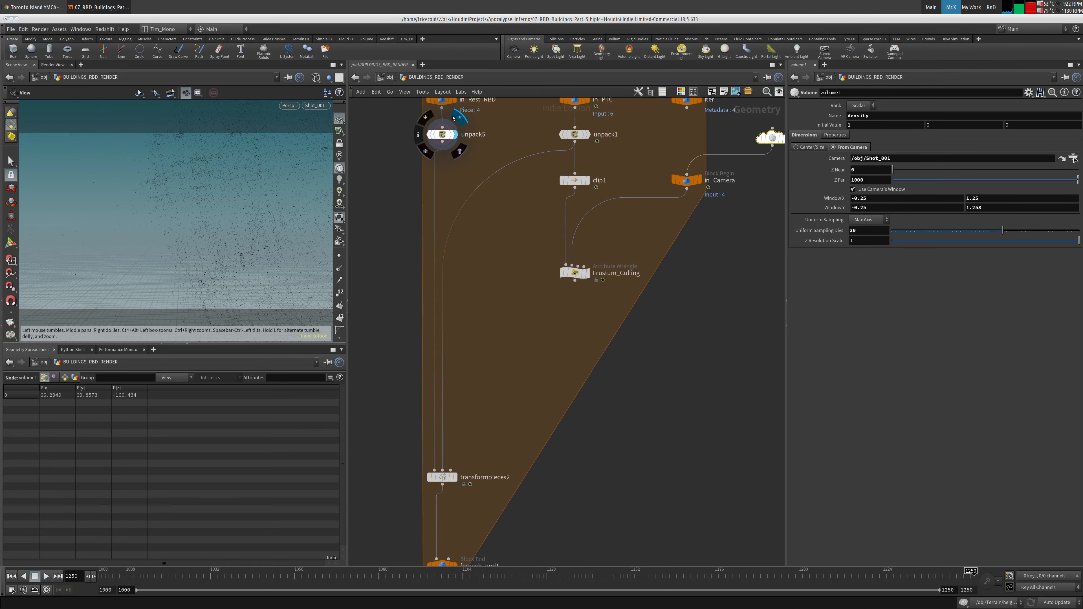
pyautogui.click(443, 134)
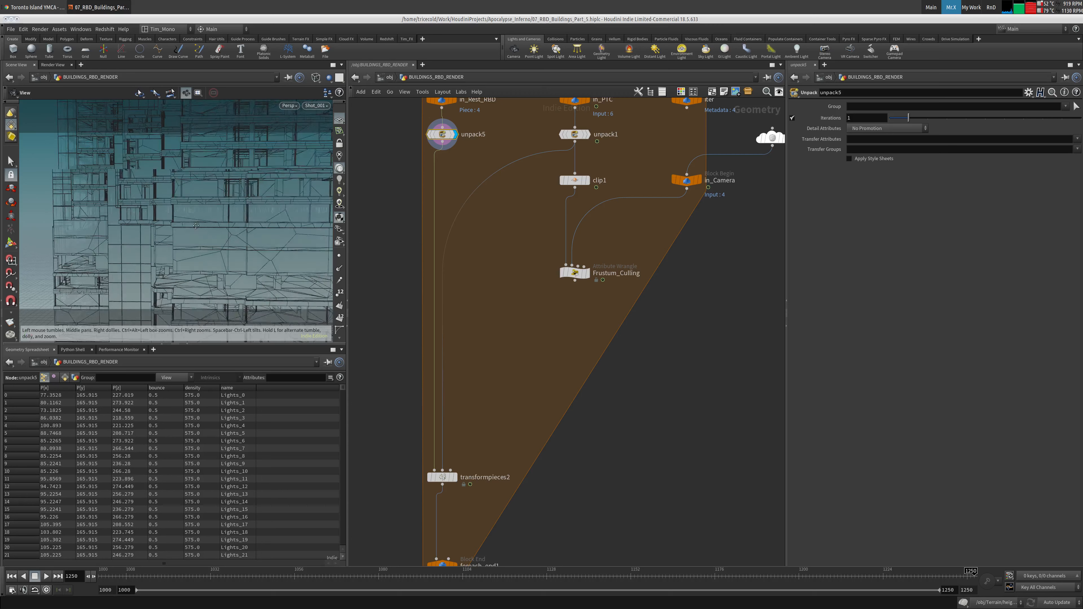
pyautogui.moveTo(206, 220); pyautogui.dragTo(60, 247, button='right')
pyautogui.moveTo(61, 246); pyautogui.dragTo(172, 227)
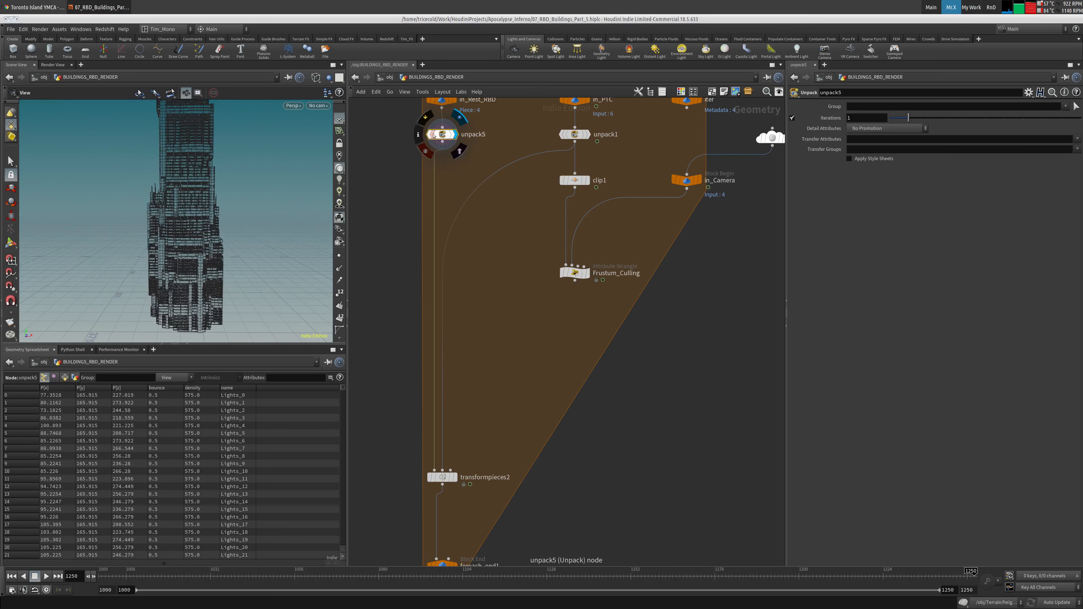
pyautogui.middleClick(441, 137)
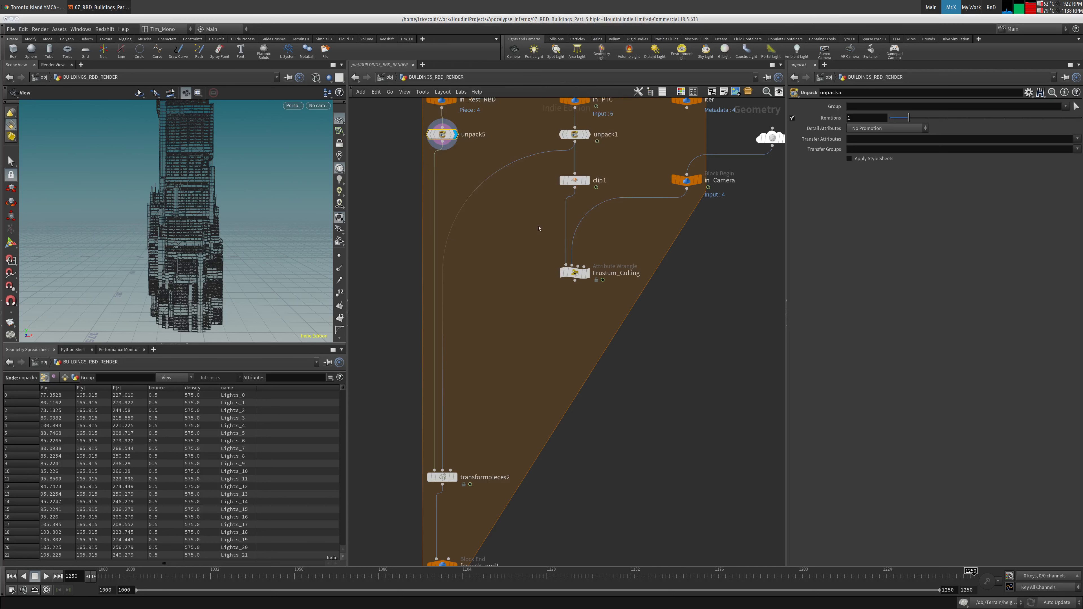
pyautogui.click(590, 275)
pyautogui.middleClick(584, 273)
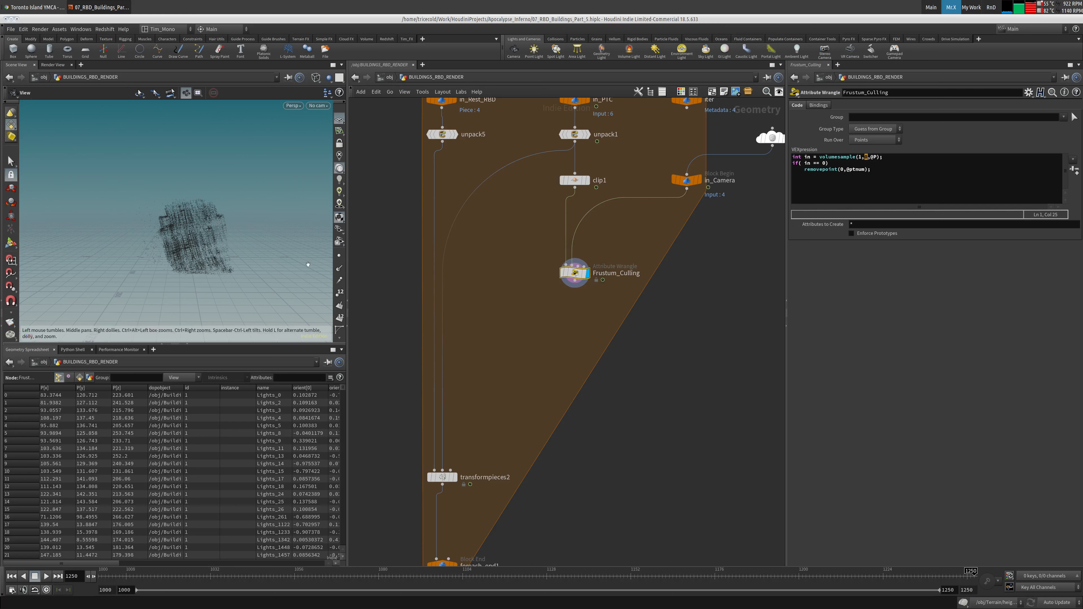
# Add another Attribute Wrangle, feeding unpack5 into its first input and Frustum_Culling into its second.
pyautogui.scroll(2, 536, 281)
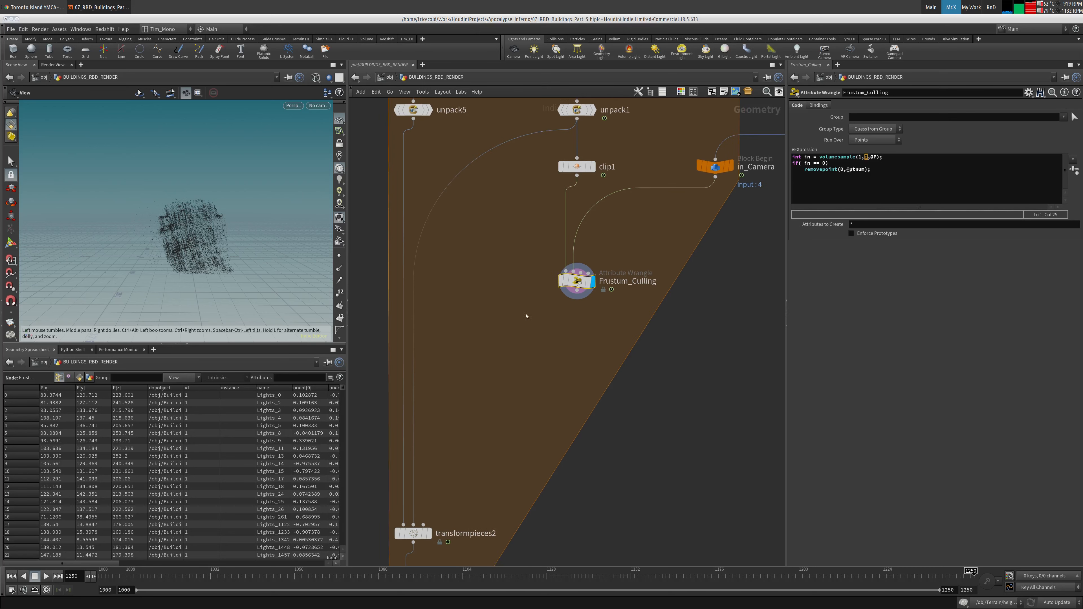
pyautogui.press('Tab')
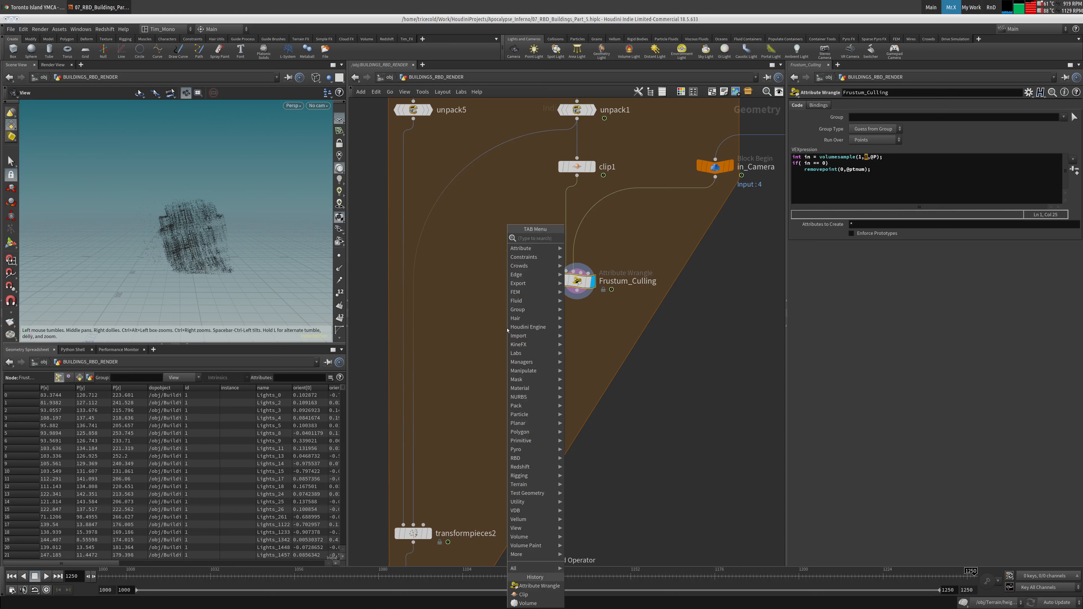
pyautogui.write('wra')
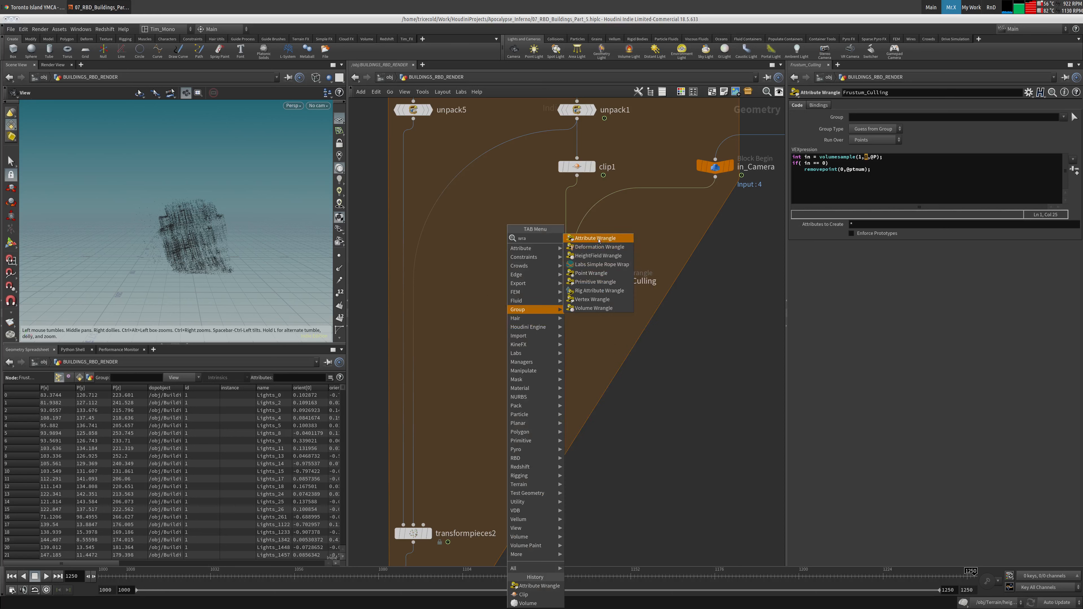
pyautogui.click(591, 238)
pyautogui.click(497, 346)
pyautogui.moveTo(505, 337)
pyautogui.mouseDown()
pyautogui.moveTo(579, 300)
pyautogui.moveTo(457, 365)
pyautogui.moveTo(494, 338)
pyautogui.mouseUp()
pyautogui.click(493, 335)
pyautogui.click(413, 119)
# Rename the second wrangle to Remove_Pieces.
pyautogui.click(554, 337)
pyautogui.moveTo(568, 337); pyautogui.dragTo(251, 285)
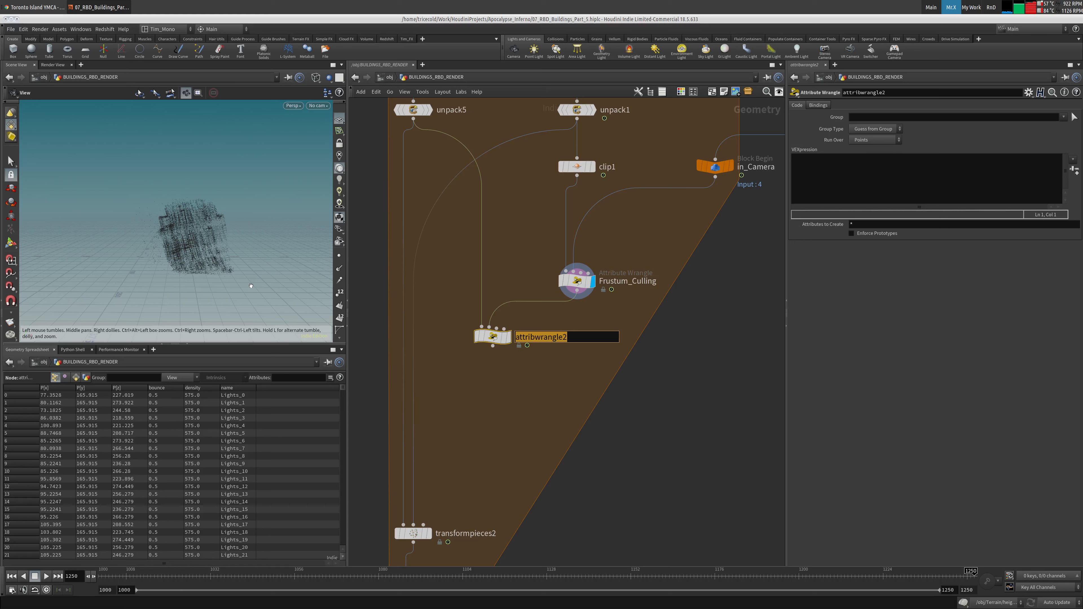
pyautogui.write('Remove_')
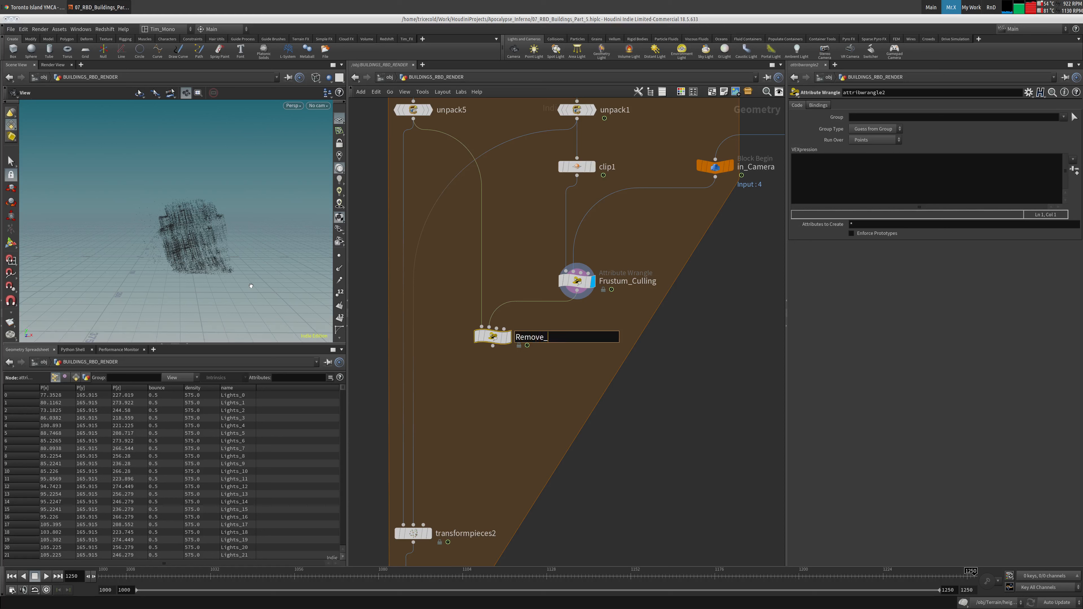
pyautogui.write('Pieces')
pyautogui.press('Return')
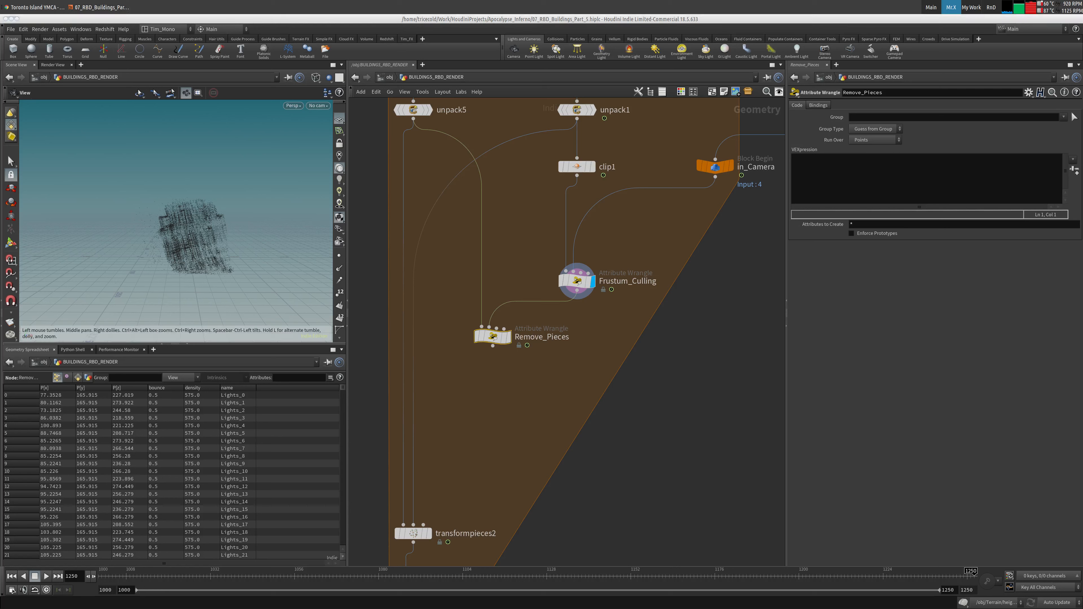
# In Remove_Pieces, write VEX removing points when findattribval(1,"point","name",s@name,0) returns -1, and consult the function's help.
pyautogui.write('int match = findattribval(1,"point","name",s@name,0); if (match == -1)     removepoint(0,@ptnum);')
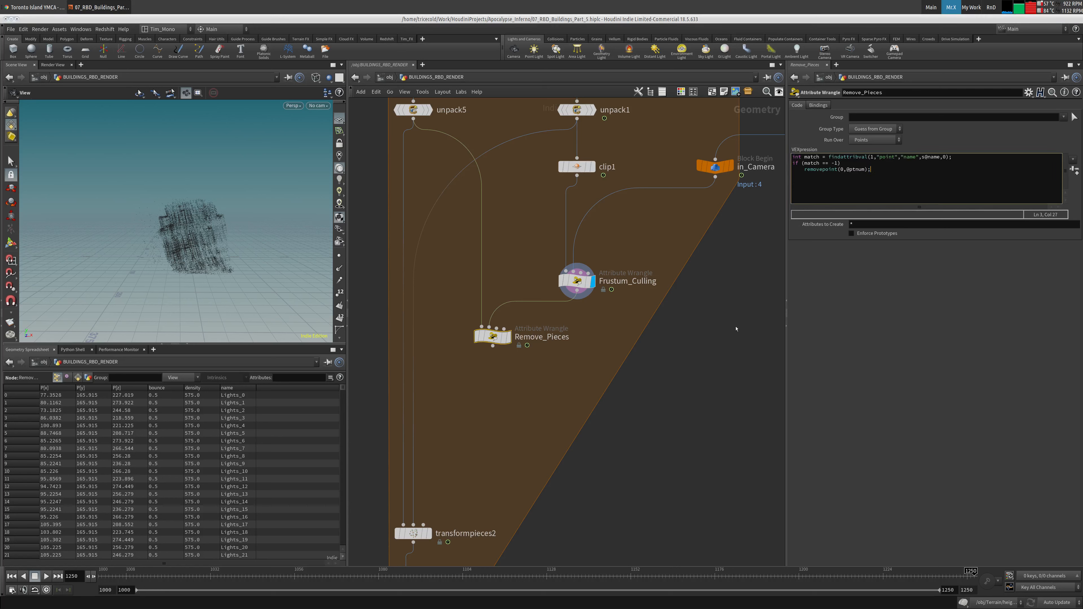
pyautogui.click(845, 158)
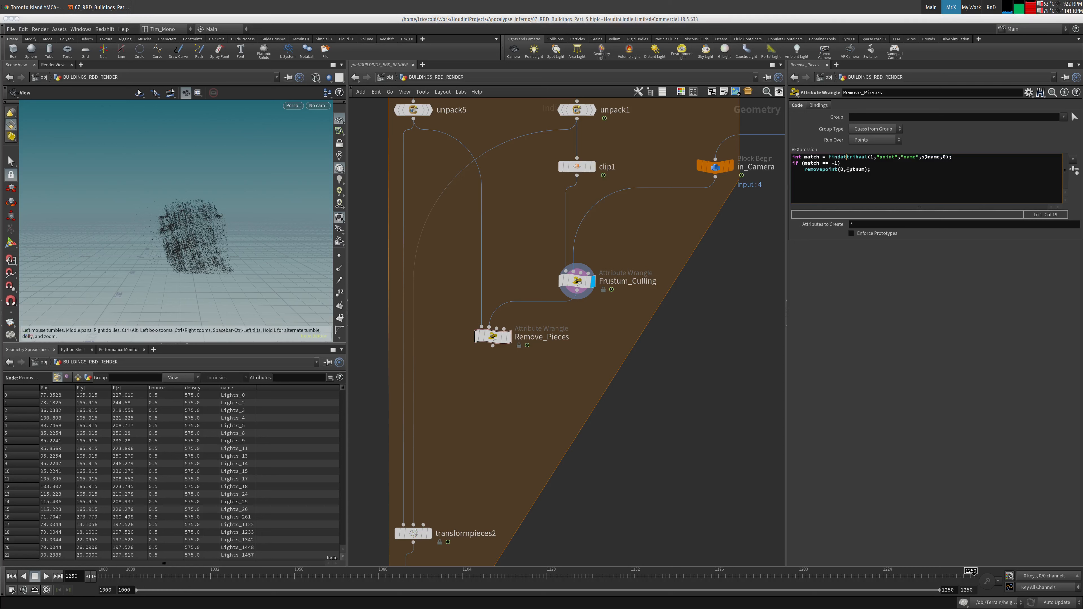
pyautogui.press('F1')
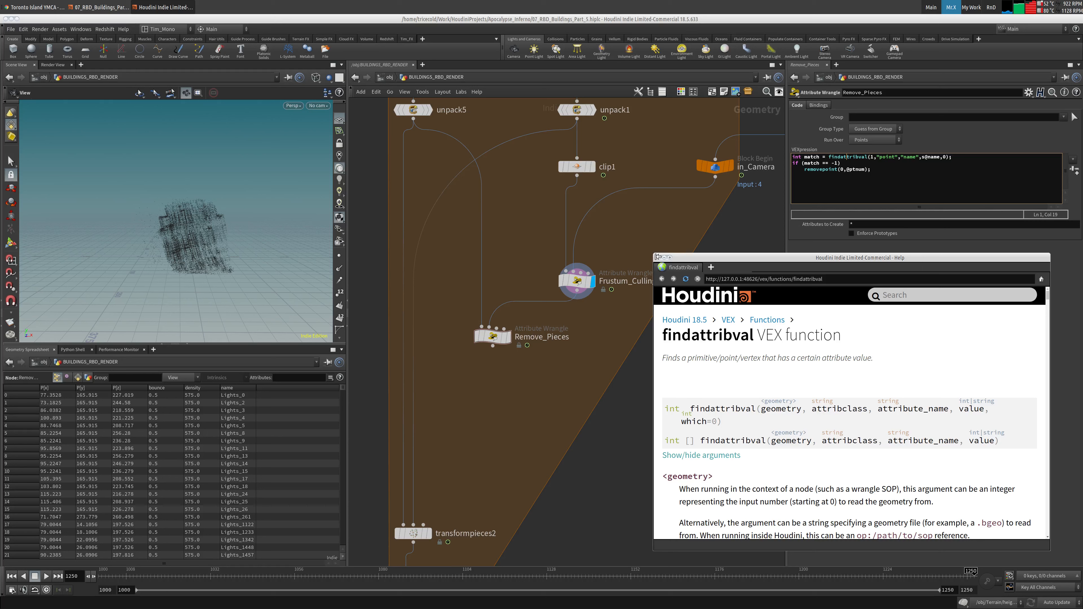
pyautogui.click(658, 258)
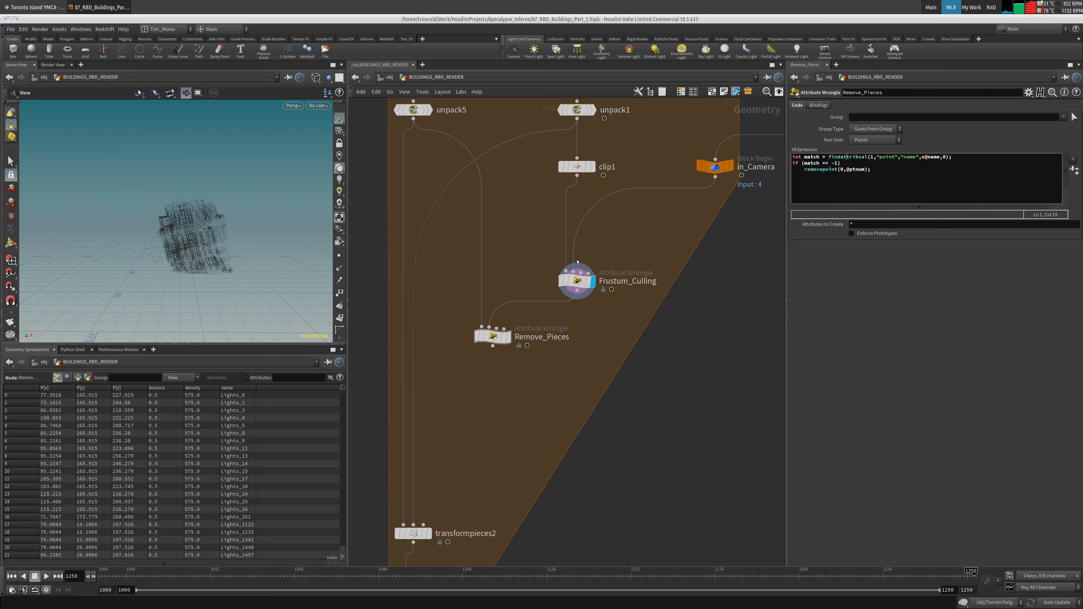
# Review Frustum_Culling's code and connections, and move unpack5 further down below in_Rest_RBD.
pyautogui.click(584, 280)
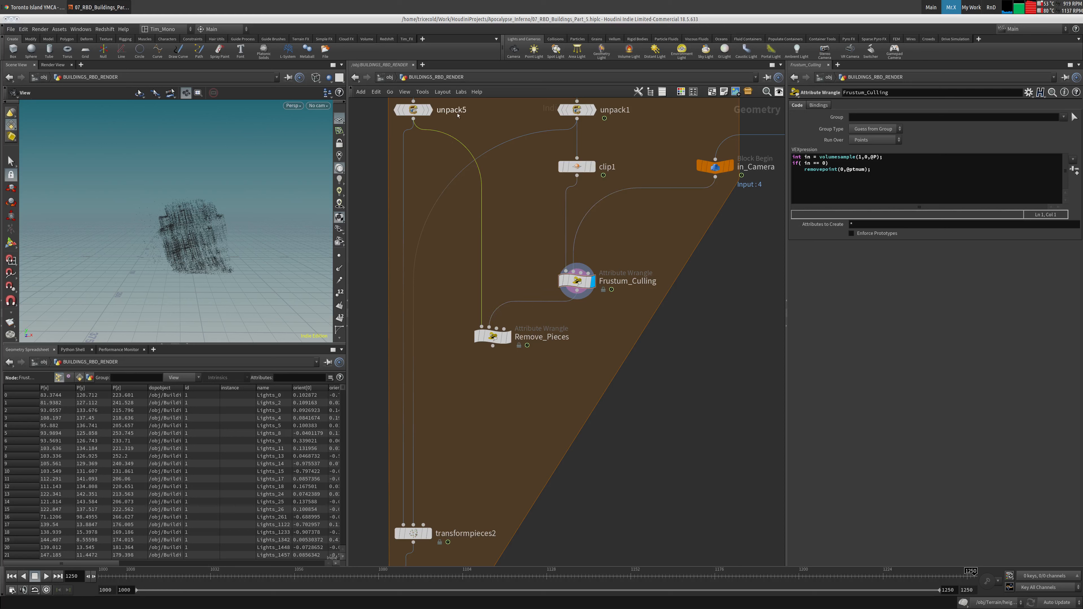
pyautogui.moveTo(578, 292)
pyautogui.moveTo(521, 244); pyautogui.dragTo(511, 269, button='middle')
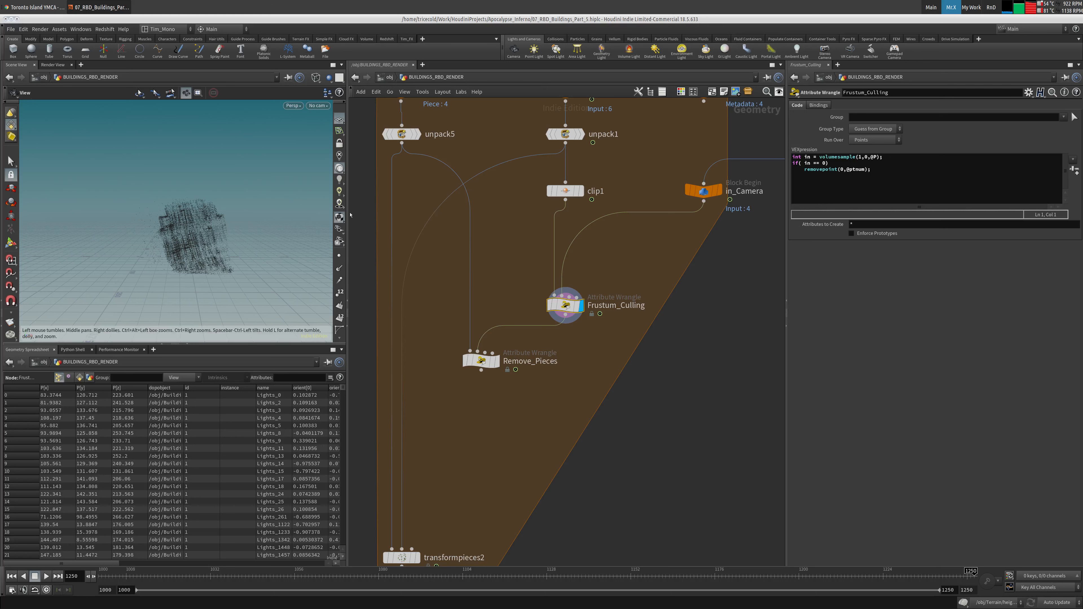
pyautogui.moveTo(511, 228); pyautogui.dragTo(459, 250, button='middle')
pyautogui.moveTo(389, 203); pyautogui.dragTo(387, 256)
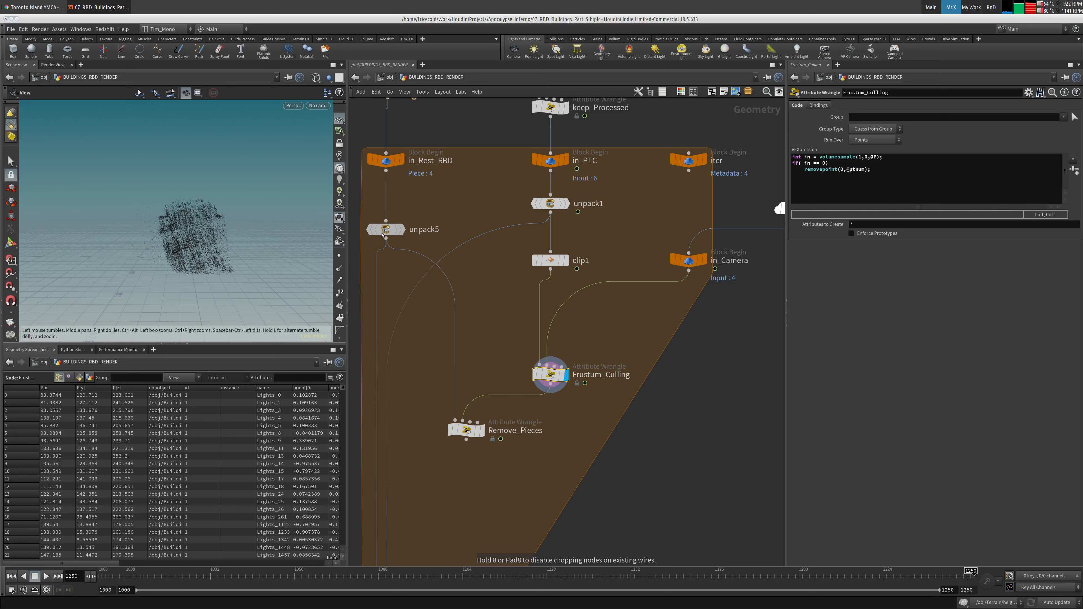
# Inspect the node information of unpack5 inside the loop.
pyautogui.middleClick(387, 260)
pyautogui.middleClick(386, 163)
pyautogui.moveTo(396, 204); pyautogui.dragTo(420, 166, button='middle')
pyautogui.middleClick(409, 220)
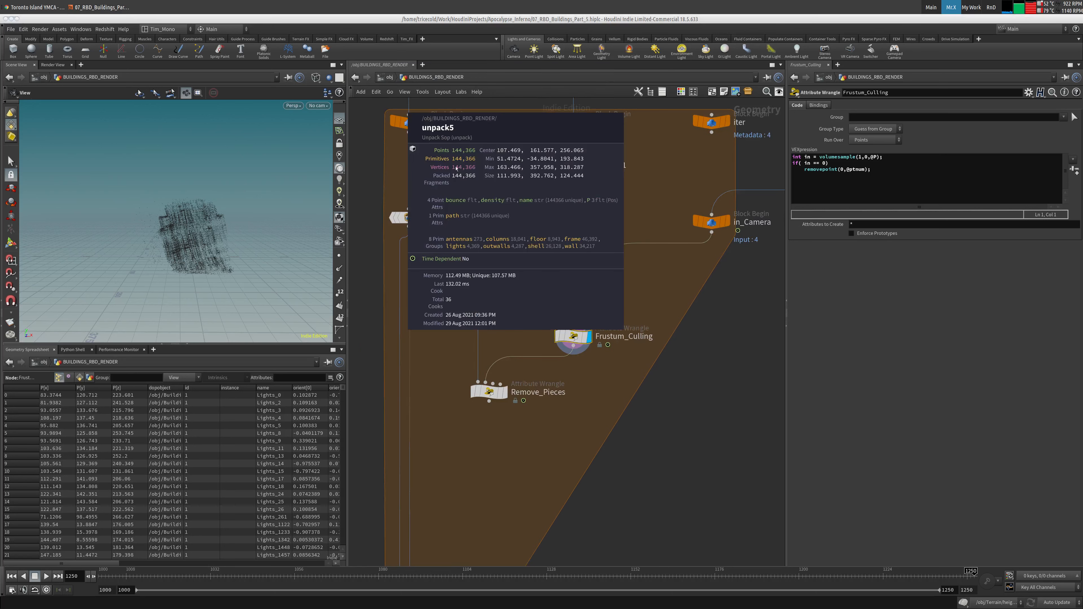
pyautogui.moveTo(462, 378); pyautogui.dragTo(463, 321, button='middle')
# Display Remove_Pieces and compare its remaining pieces with the Frustum_Culling points from several angles.
pyautogui.click(490, 334)
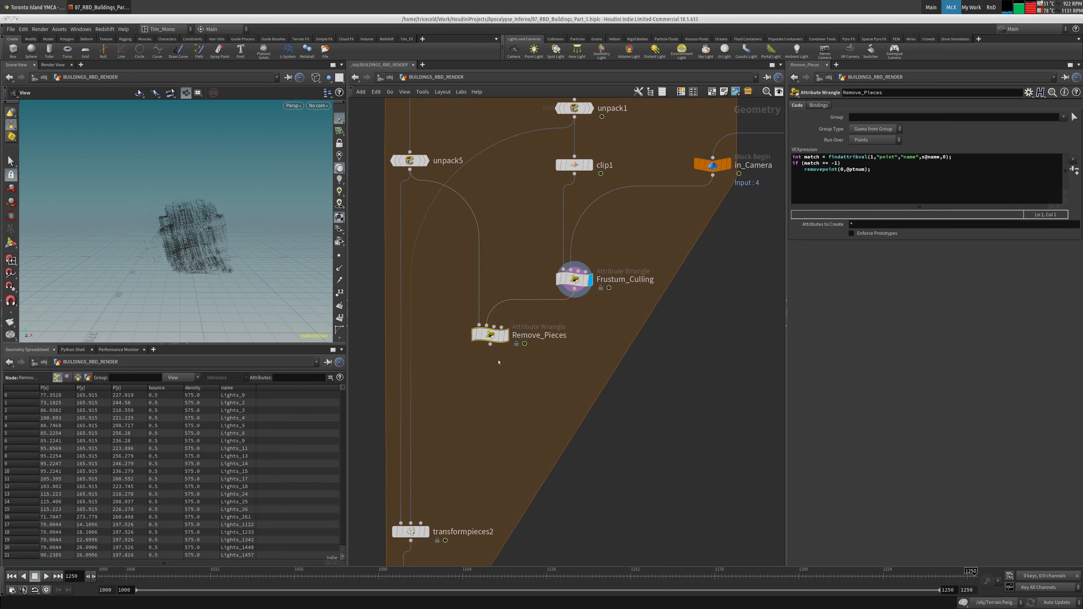
pyautogui.click(505, 338)
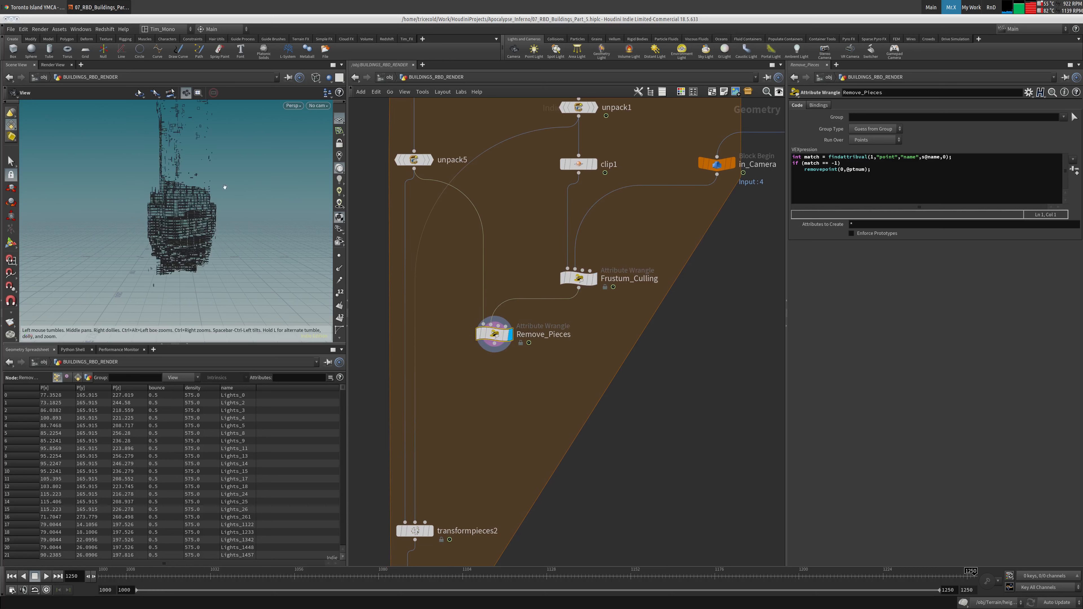
pyautogui.moveTo(187, 213); pyautogui.dragTo(215, 197)
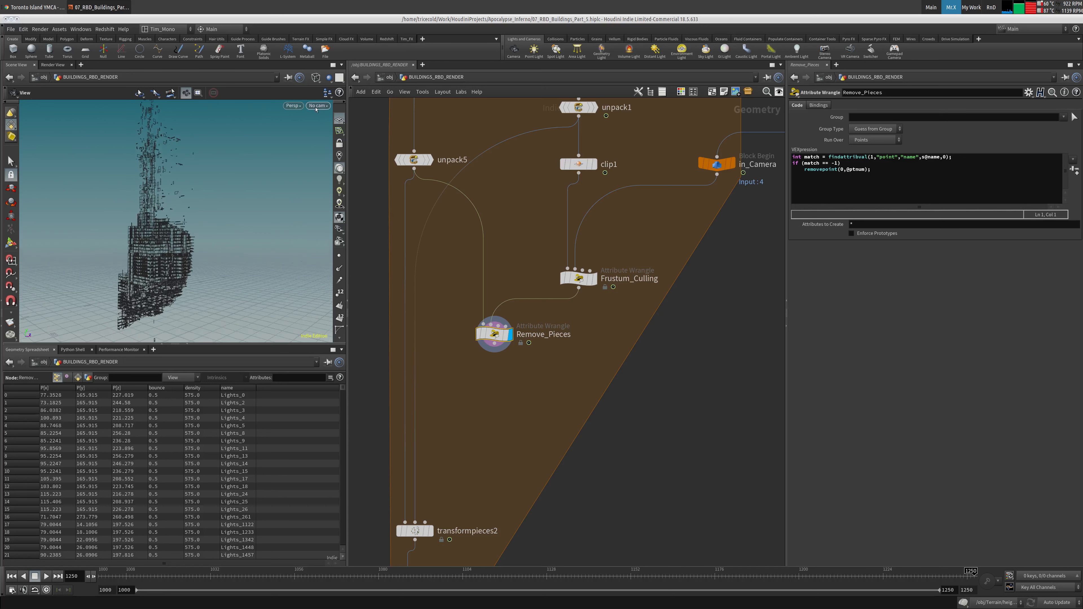
pyautogui.click(594, 278)
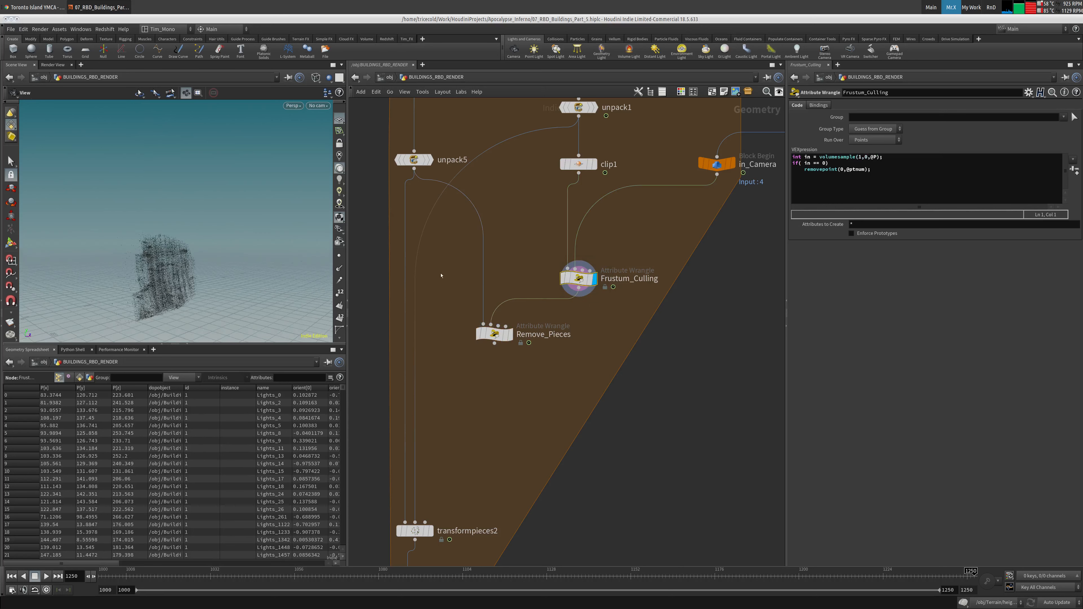
pyautogui.click(507, 334)
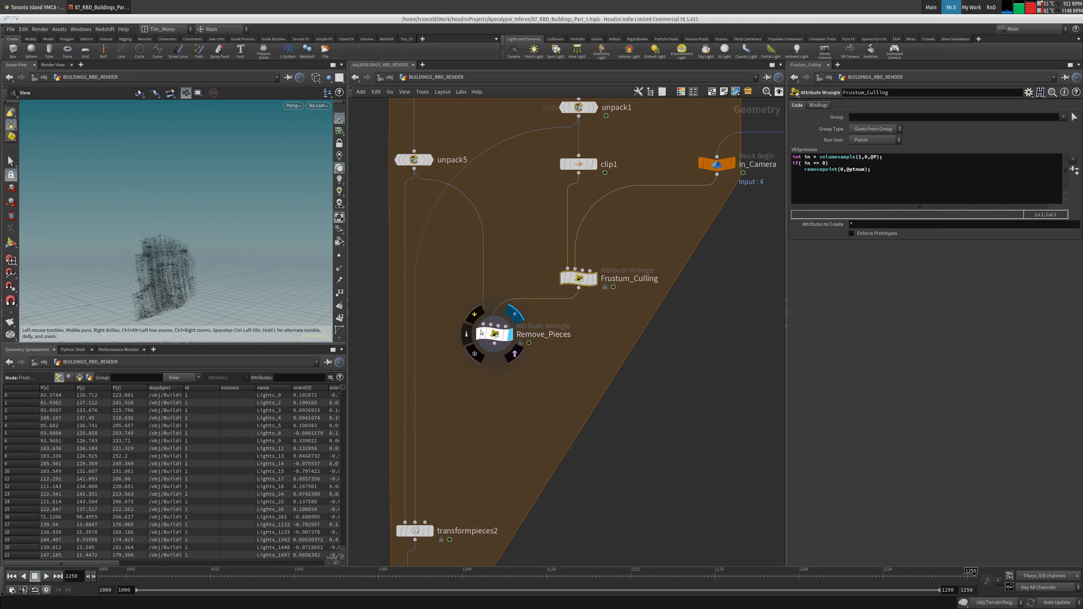
pyautogui.moveTo(283, 238); pyautogui.dragTo(194, 262)
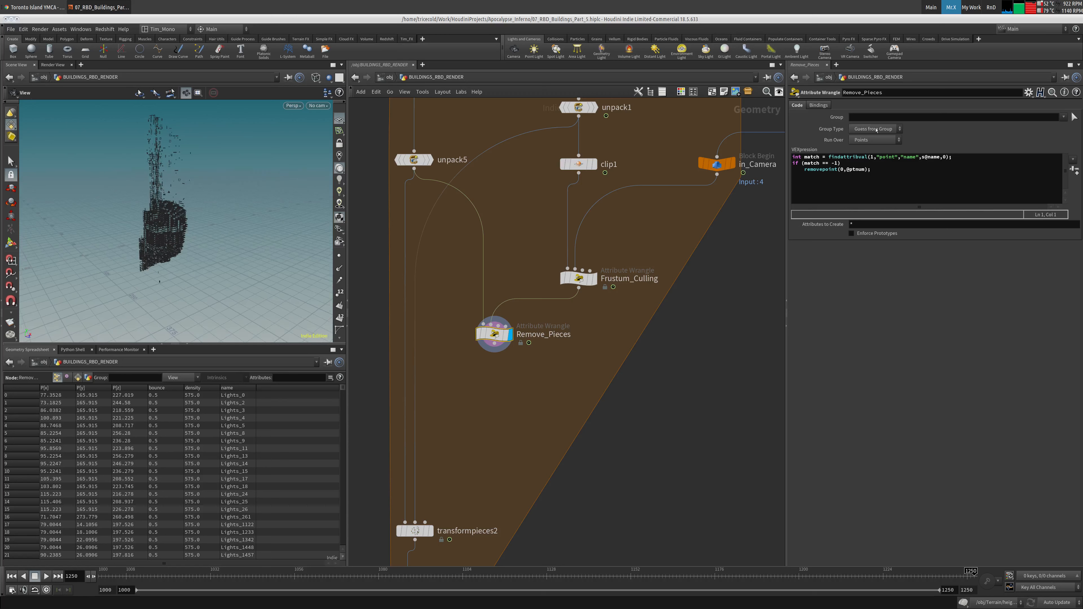
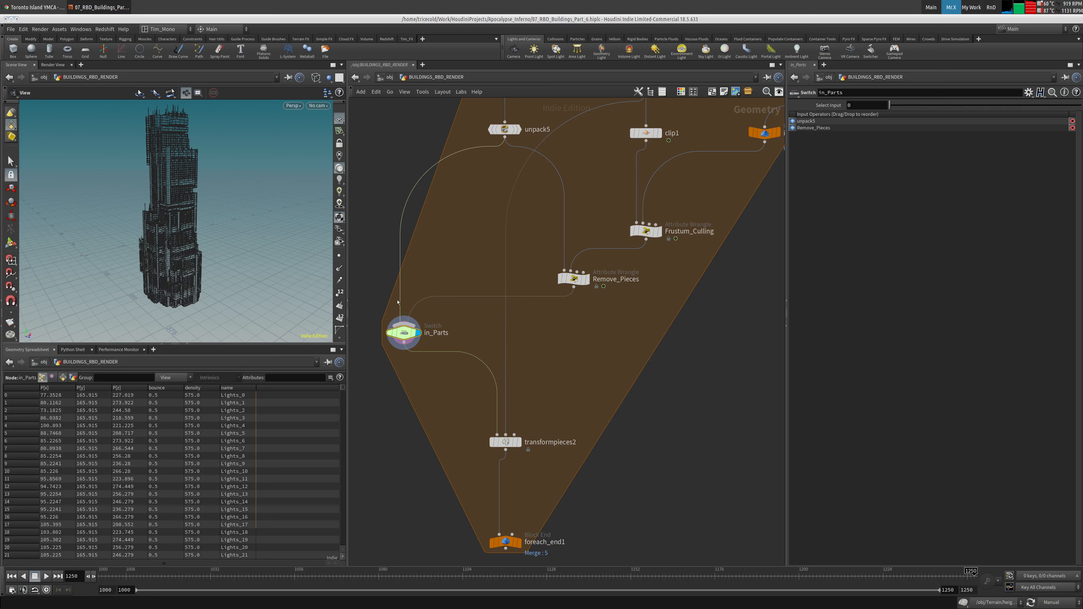
# Duplicate the in_Parts switch, cut the copy's existing input wires and feed unpack1 into its first input.
pyautogui.click(532, 368)
pyautogui.moveTo(589, 329); pyautogui.dragTo(527, 391, button='middle')
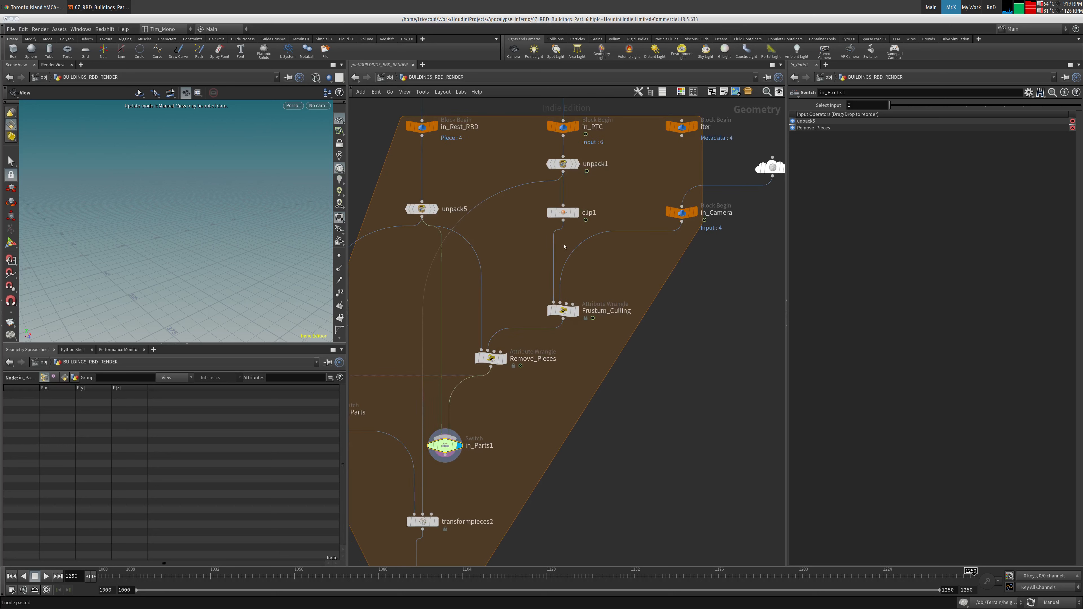
pyautogui.click(563, 173)
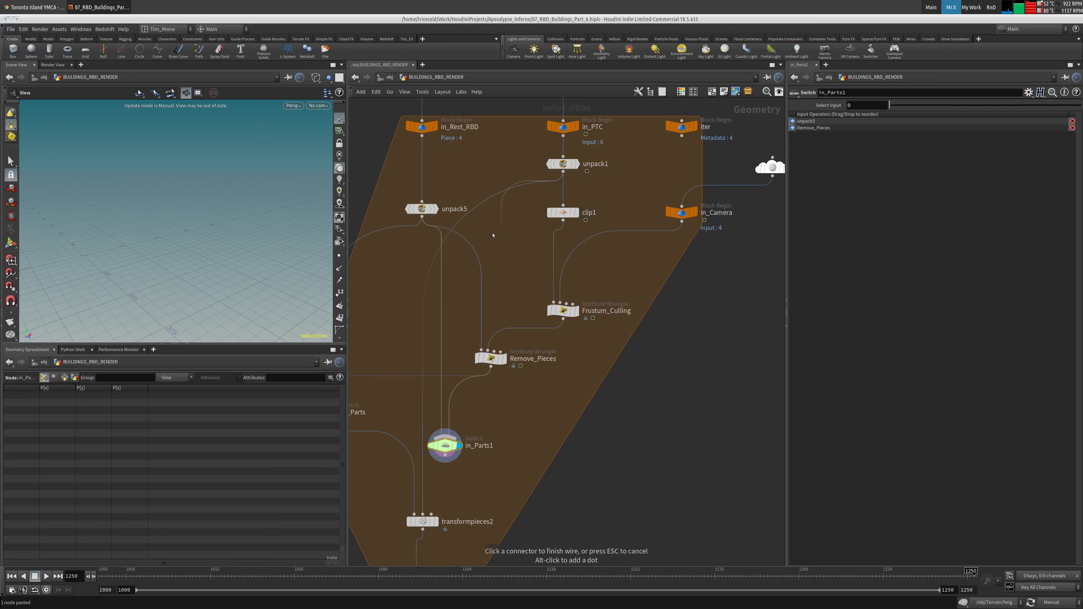
pyautogui.press('y')
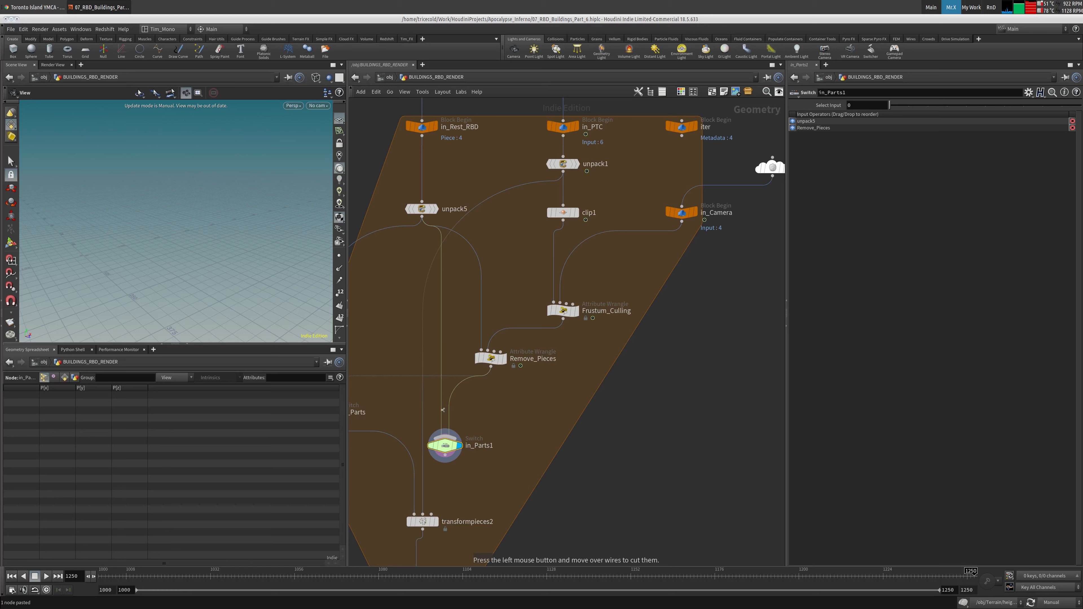
pyautogui.moveTo(440, 408); pyautogui.dragTo(453, 409)
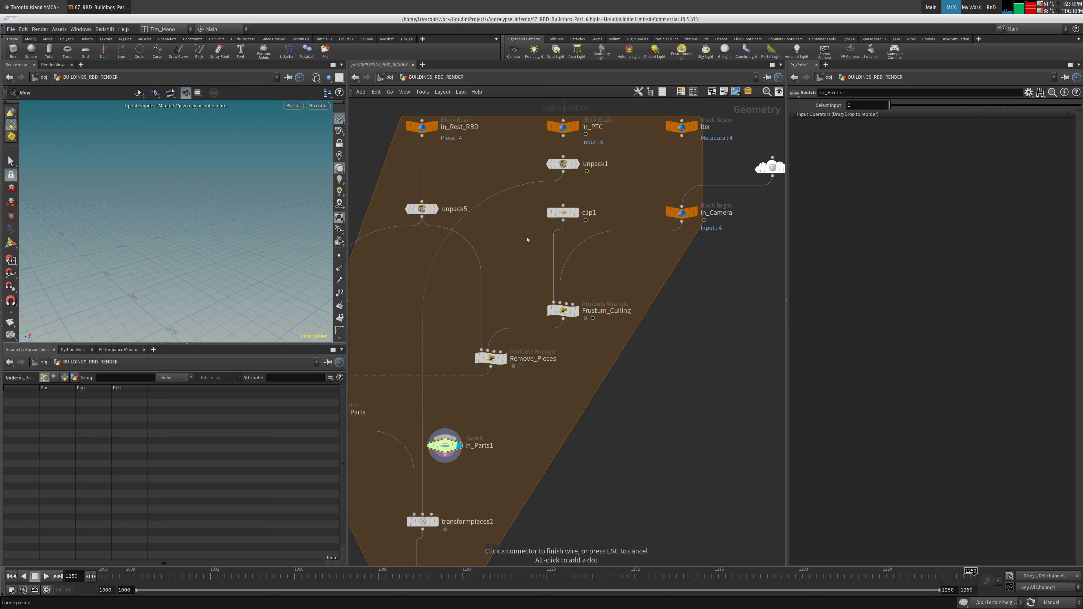
pyautogui.click(442, 436)
# Rename the duplicated switch to in_Sim_PTC.
pyautogui.click(479, 446)
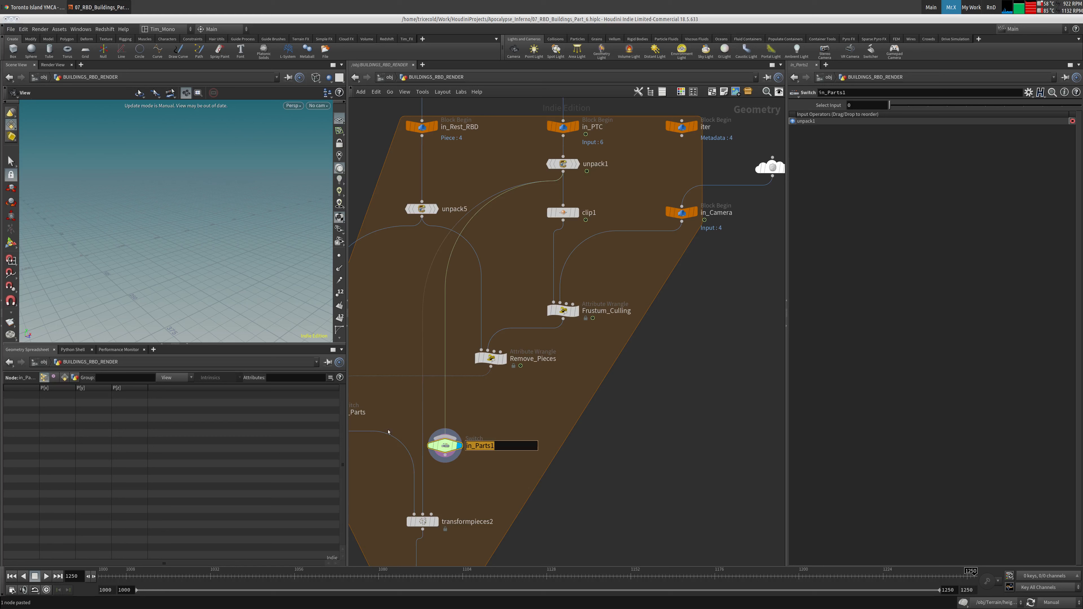
pyautogui.press('Right')
pyautogui.press('BackSpace')
pyautogui.press('BackSpace')
pyautogui.press('BackSpace')
pyautogui.press('BackSpace')
pyautogui.press('BackSpace')
pyautogui.press('BackSpace')
pyautogui.write('Sim_PTC')
pyautogui.press('Return')
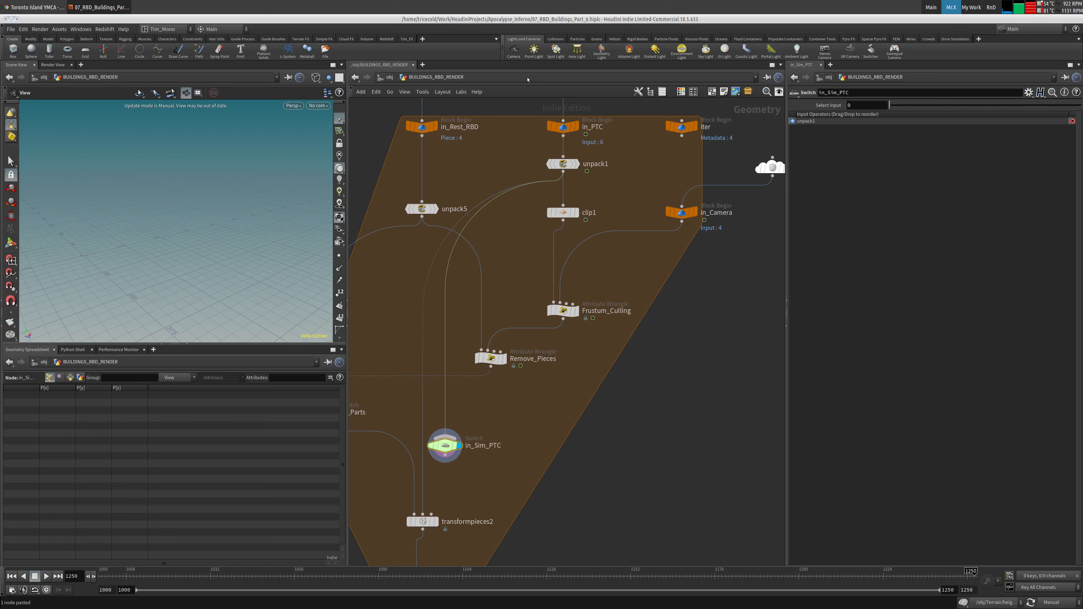
# Connect Frustum_Culling as the second input of in_Sim_PTC, and space Remove_Pieces and the new switch apart in the network.
pyautogui.click(444, 431)
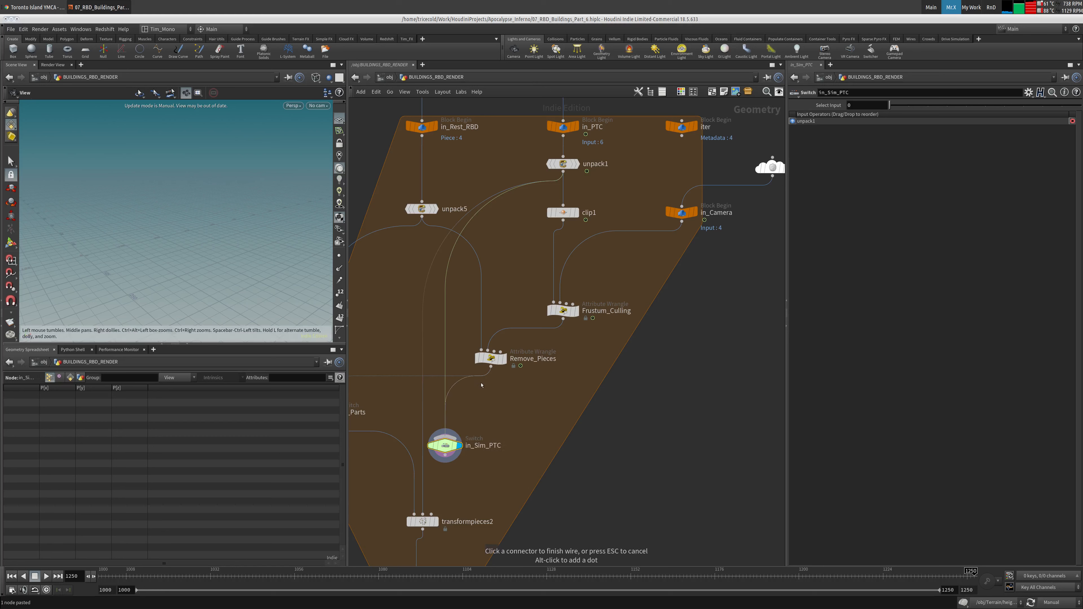
pyautogui.click(566, 333)
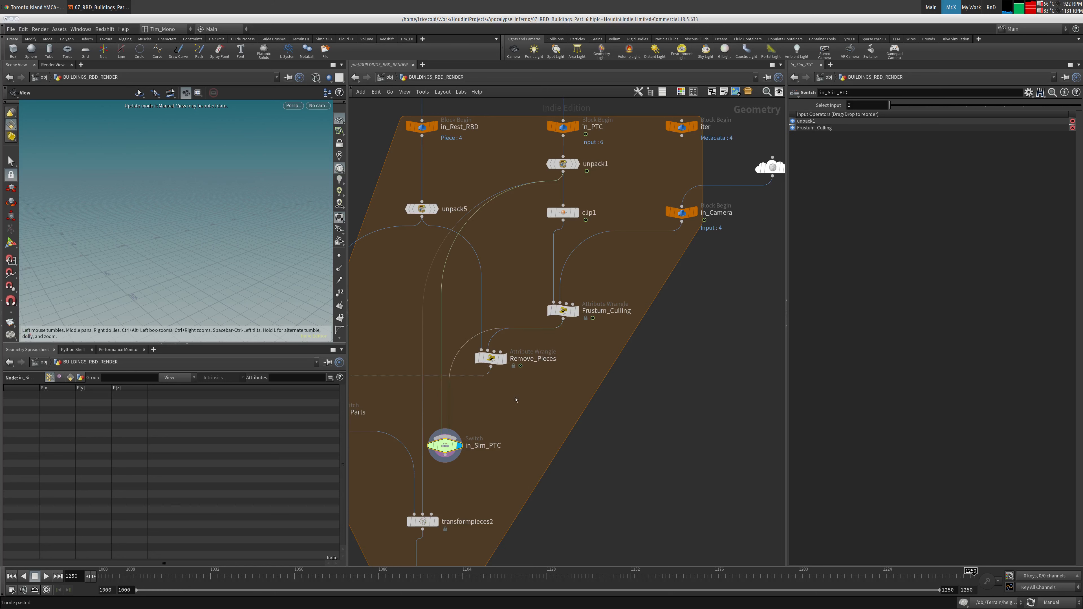
pyautogui.moveTo(509, 400); pyautogui.dragTo(544, 388, button='middle')
pyautogui.moveTo(526, 346); pyautogui.dragTo(418, 346)
pyautogui.moveTo(486, 425); pyautogui.dragTo(517, 392)
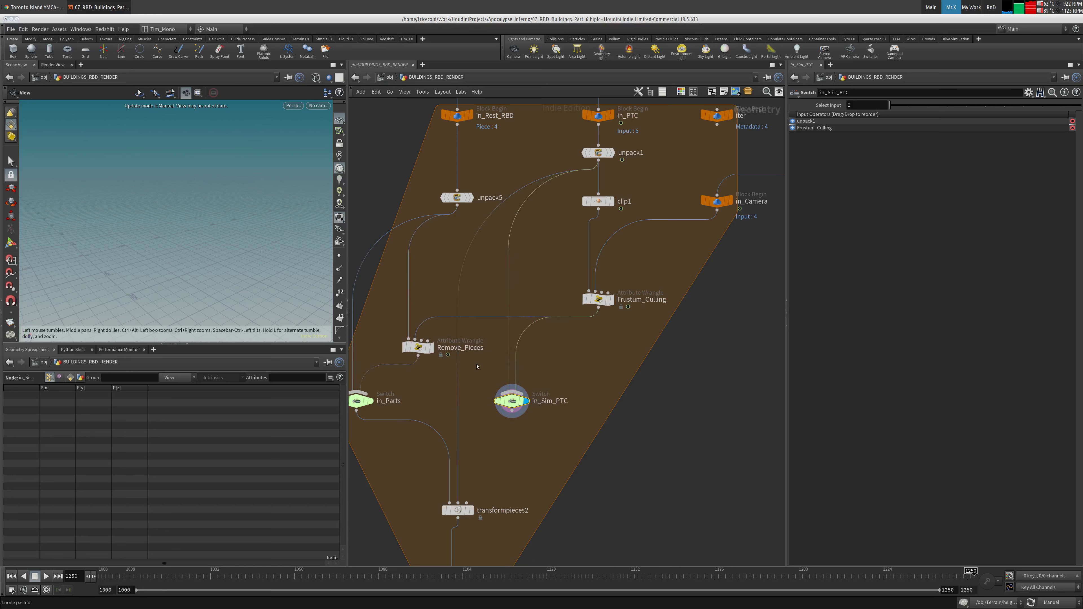
# Set cooking to Auto Update while comparing the displayed results of Remove_Pieces, Frustum_Culling and unpack1.
pyautogui.click(430, 347)
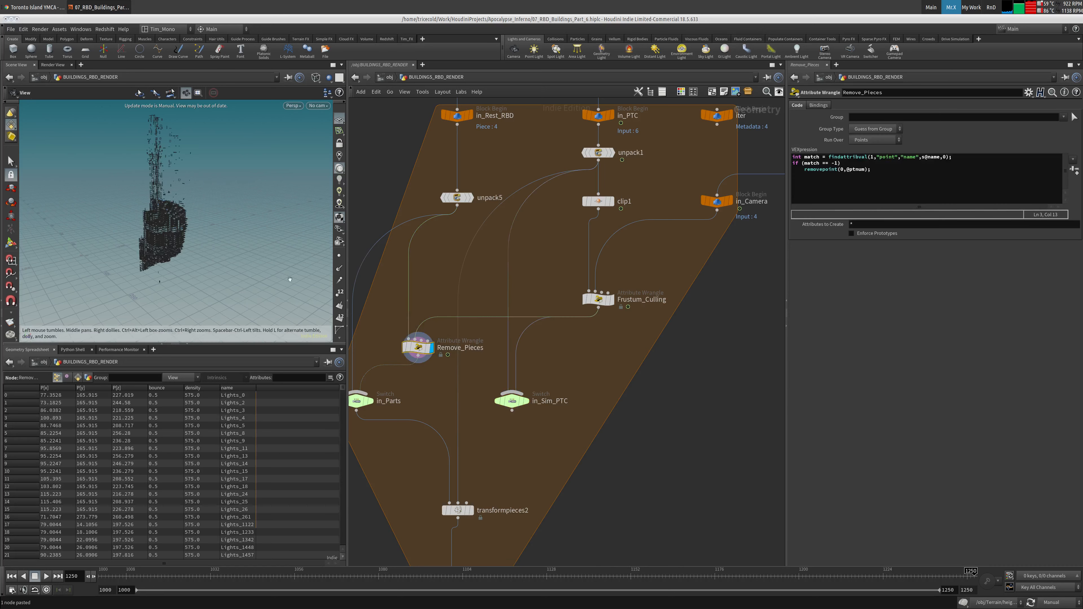
pyautogui.click(613, 304)
pyautogui.click(1057, 603)
pyautogui.click(1052, 575)
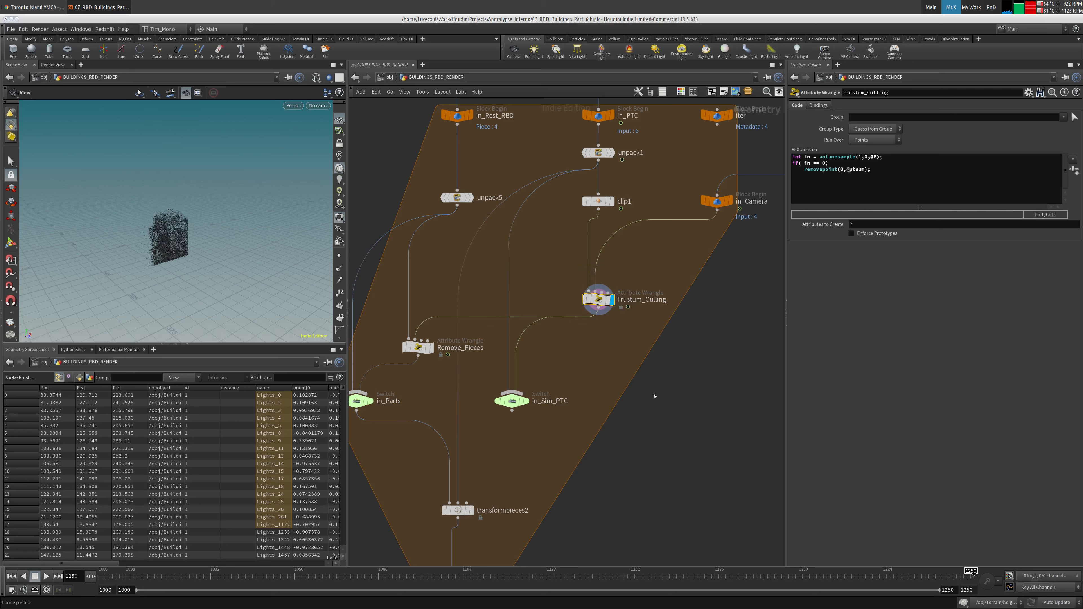
pyautogui.click(614, 154)
# Feed in_Sim_PTC into transformpieces2 in place of unpack1, and link its Select Input to in_Parts with a relative reference.
pyautogui.moveTo(498, 448); pyautogui.dragTo(523, 382, button='middle')
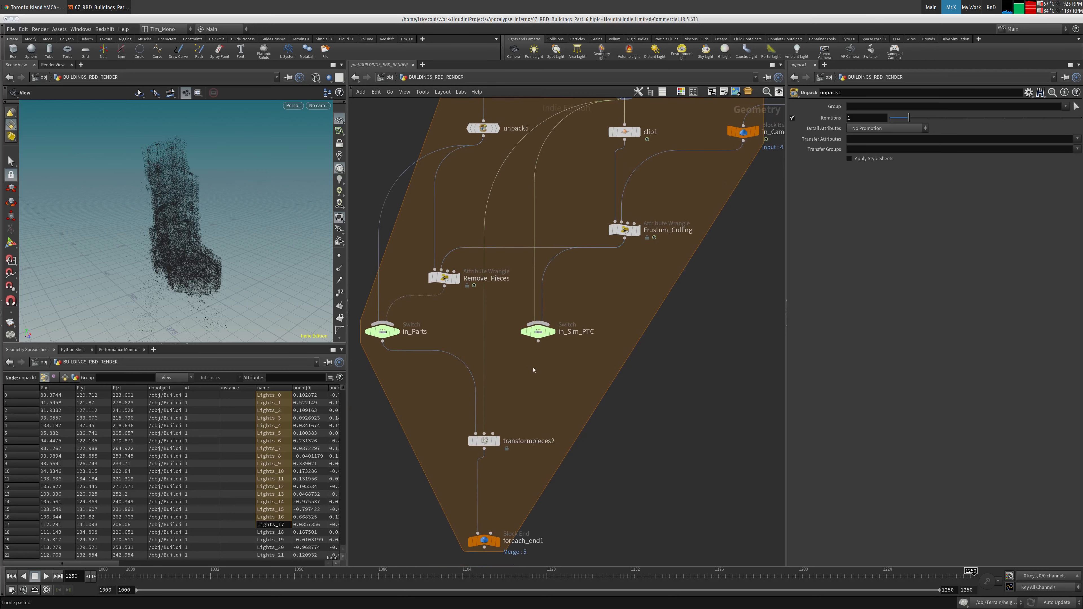
pyautogui.moveTo(540, 334); pyautogui.dragTo(488, 423)
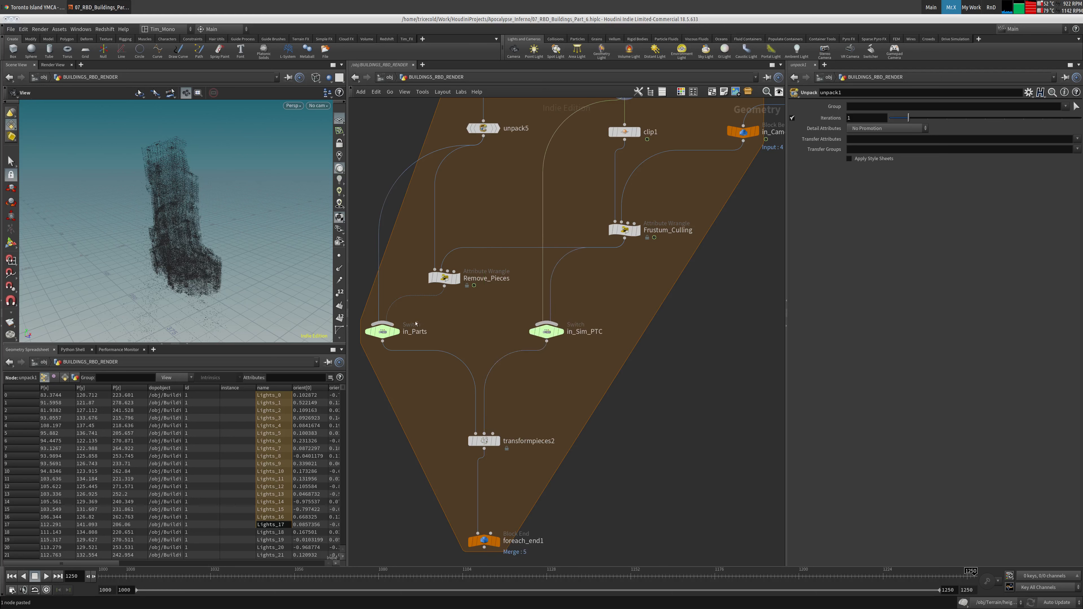
pyautogui.click(382, 331)
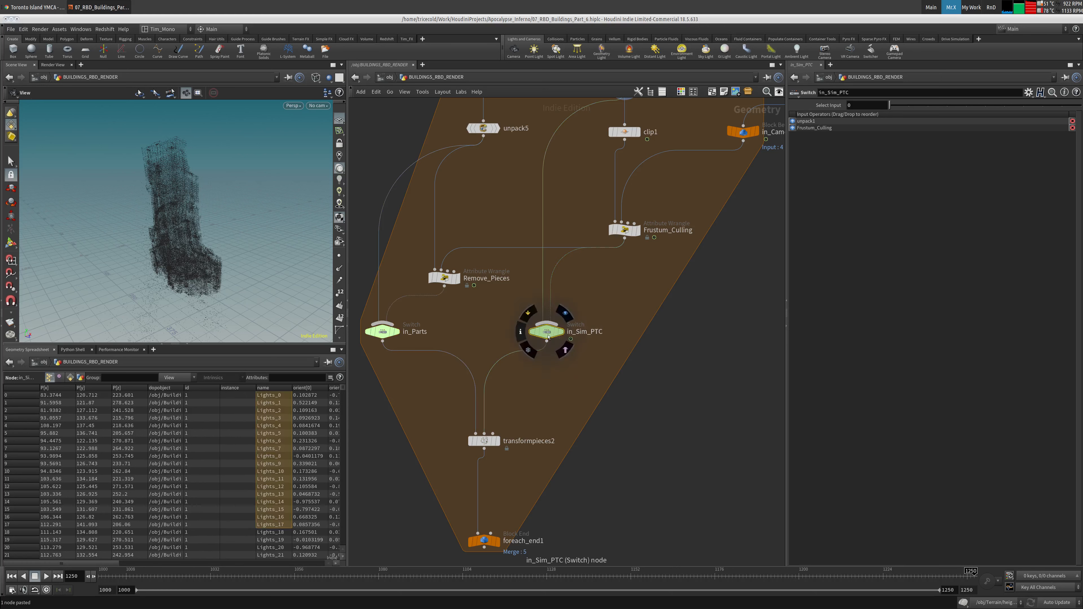
pyautogui.rightClick(821, 106)
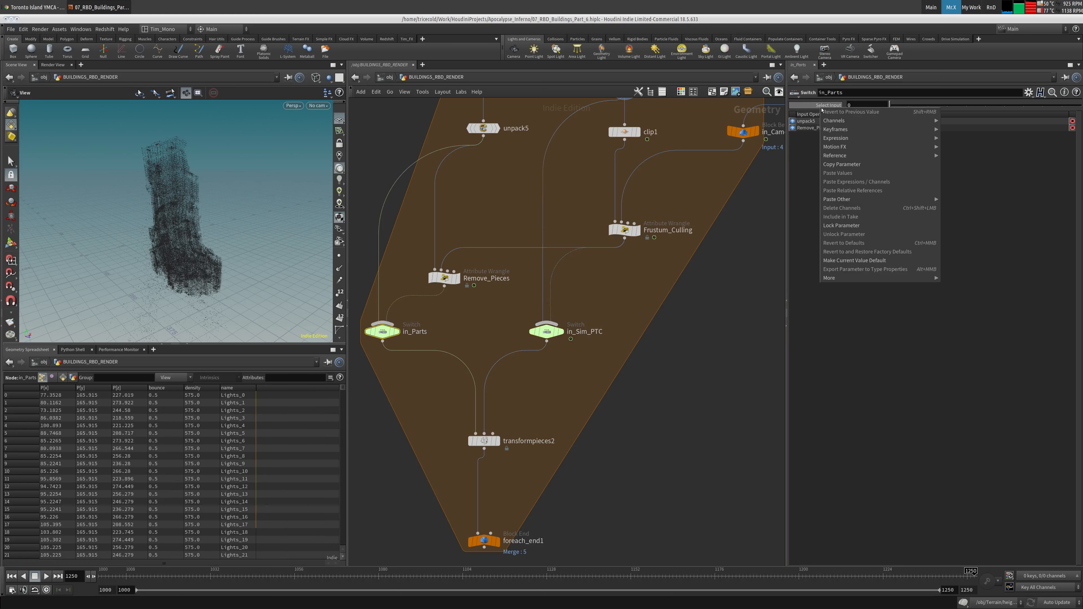
pyautogui.moveTo(865, 151)
pyautogui.click(547, 331)
pyautogui.rightClick(820, 106)
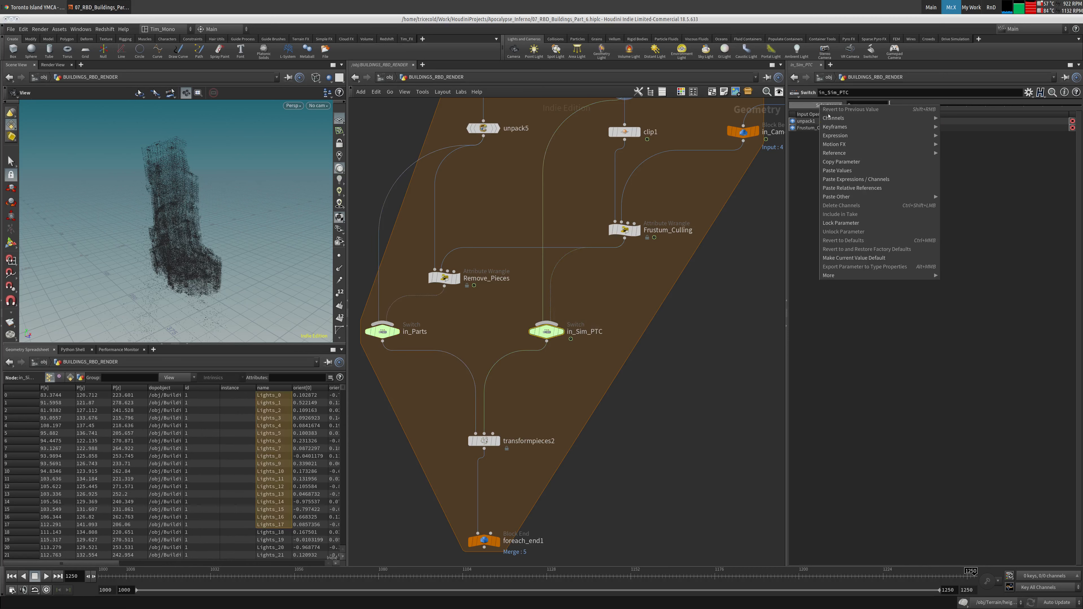
pyautogui.click(857, 187)
# Display transformpieces2, set Select Input on in_Parts to 1 and look through the Shot_001 camera.
pyautogui.click(497, 441)
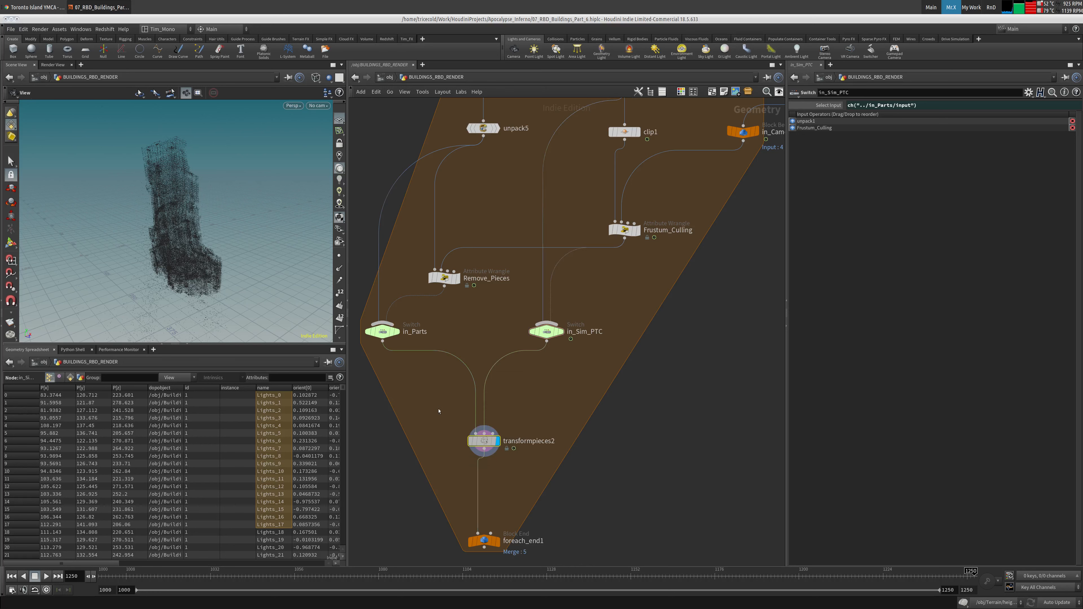
pyautogui.moveTo(172, 217); pyautogui.dragTo(274, 265)
pyautogui.click(393, 331)
pyautogui.doubleClick(868, 107)
pyautogui.write('1')
pyautogui.press('Return')
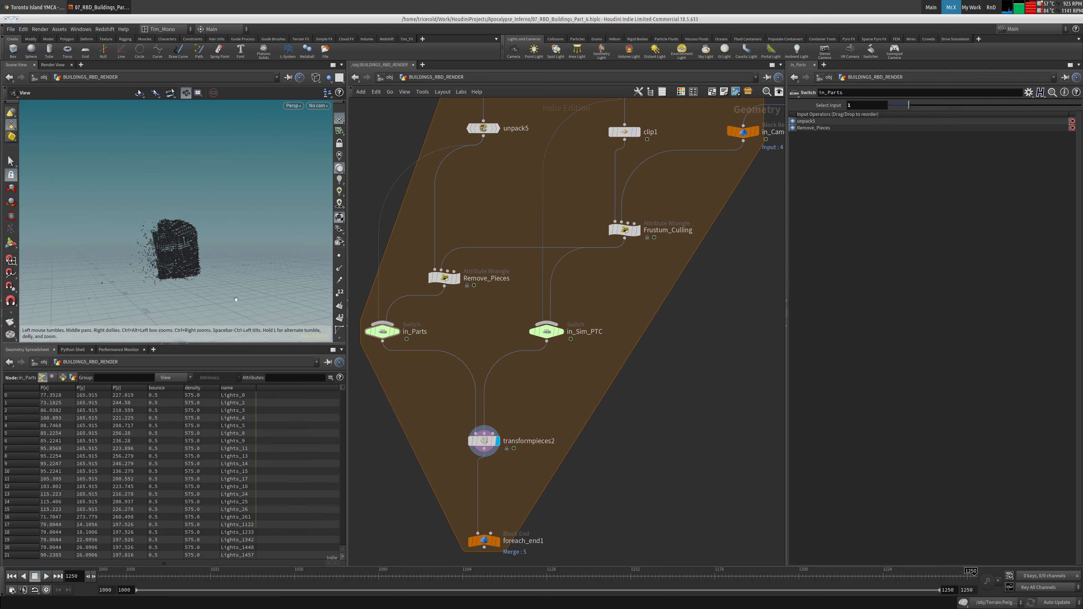
pyautogui.click(318, 105)
pyautogui.click(328, 155)
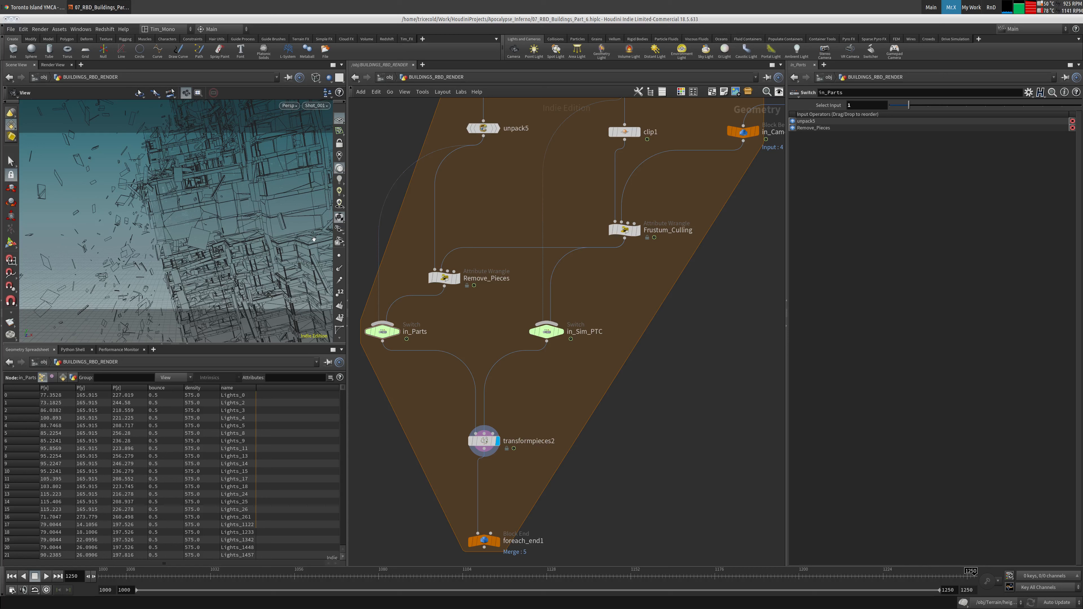
# Tidy the network by shifting the Rest_RBD-to-unpack5 column over in_Parts and moving Frustum_Culling closer to clip1.
pyautogui.scroll(-5, 636, 452)
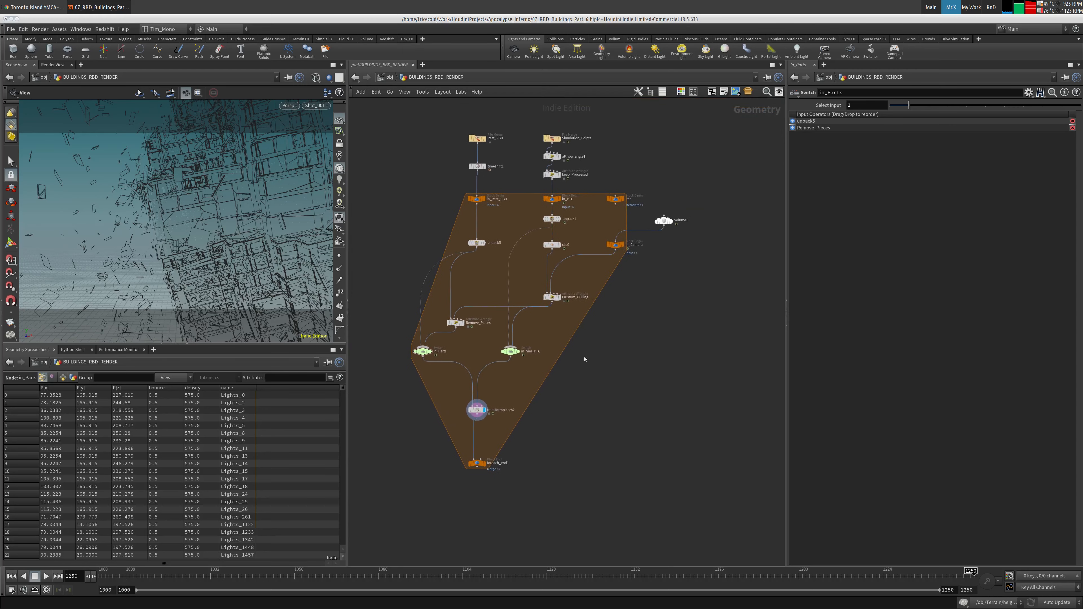
pyautogui.moveTo(431, 113); pyautogui.dragTo(421, 242)
pyautogui.click(467, 251)
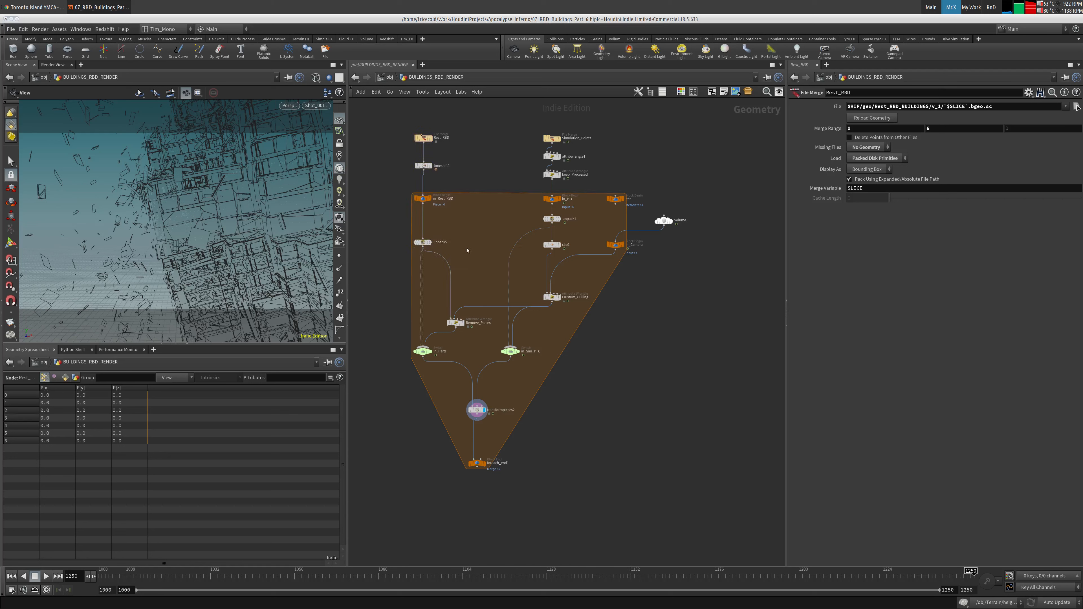
pyautogui.moveTo(552, 297)
pyautogui.mouseDown()
pyautogui.moveTo(553, 306)
pyautogui.moveTo(554, 285)
pyautogui.mouseUp()
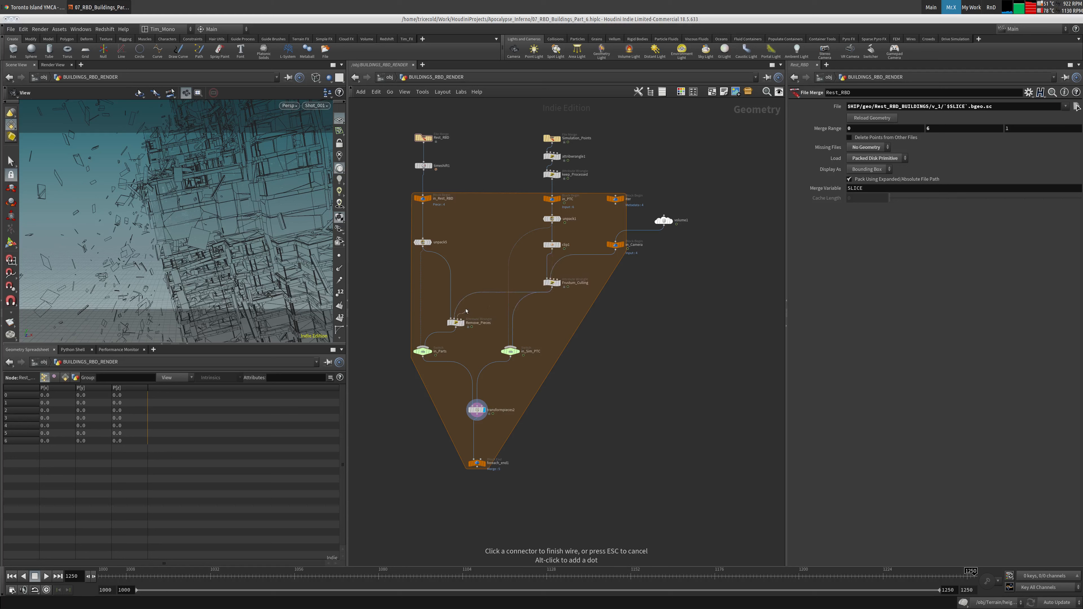
# Display foreach_end1 and turn off its Single Pass option so the loop runs over all buildings.
pyautogui.moveTo(562, 443); pyautogui.dragTo(572, 426)
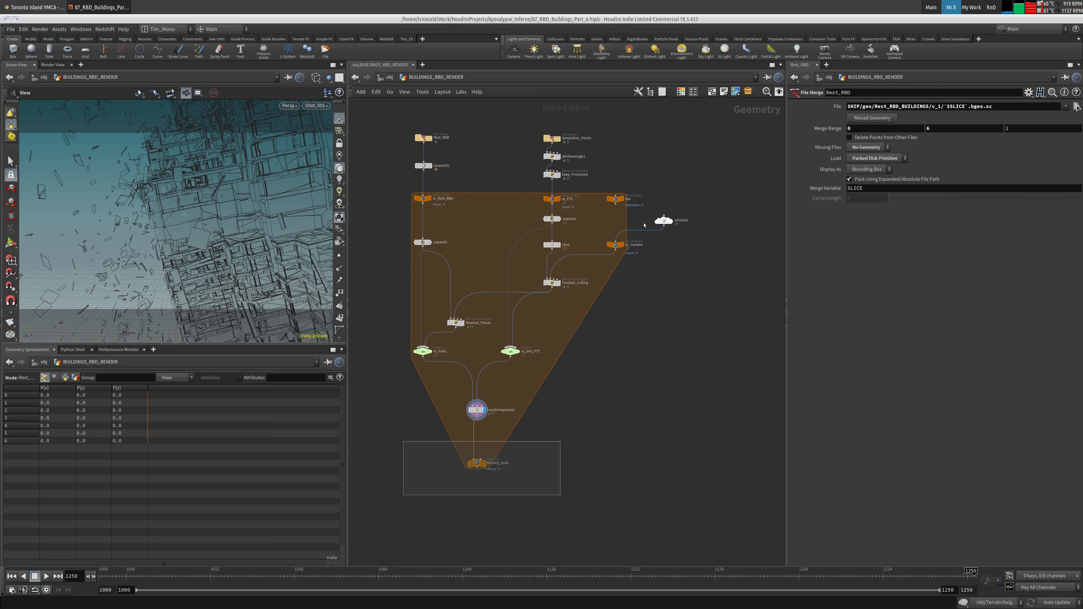
pyautogui.moveTo(643, 224); pyautogui.dragTo(633, 259)
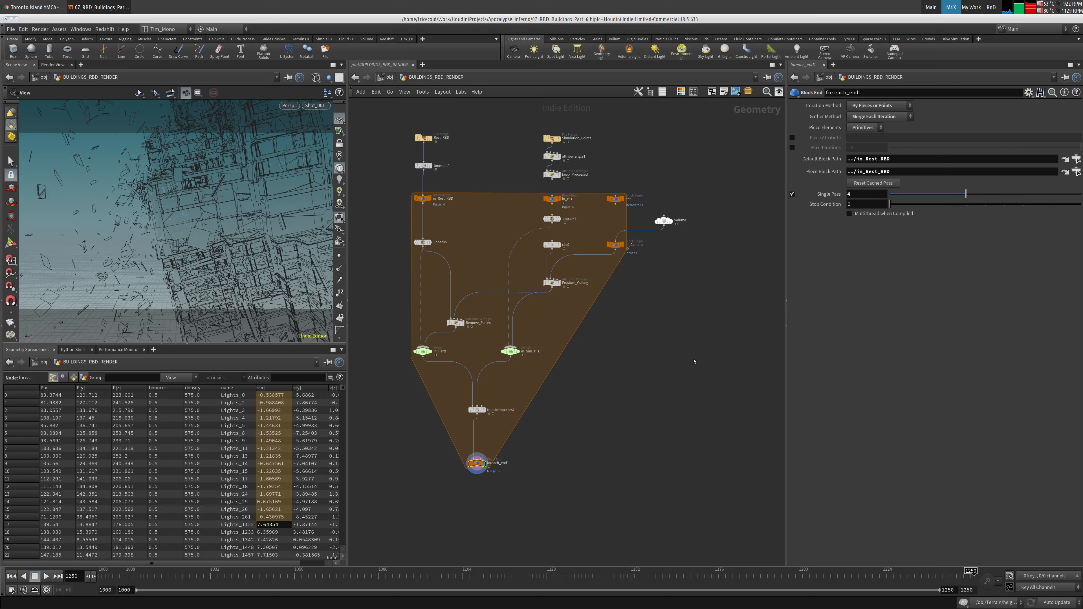
pyautogui.moveTo(688, 365); pyautogui.dragTo(711, 362, button='middle')
pyautogui.moveTo(729, 310); pyautogui.dragTo(725, 323, button='middle')
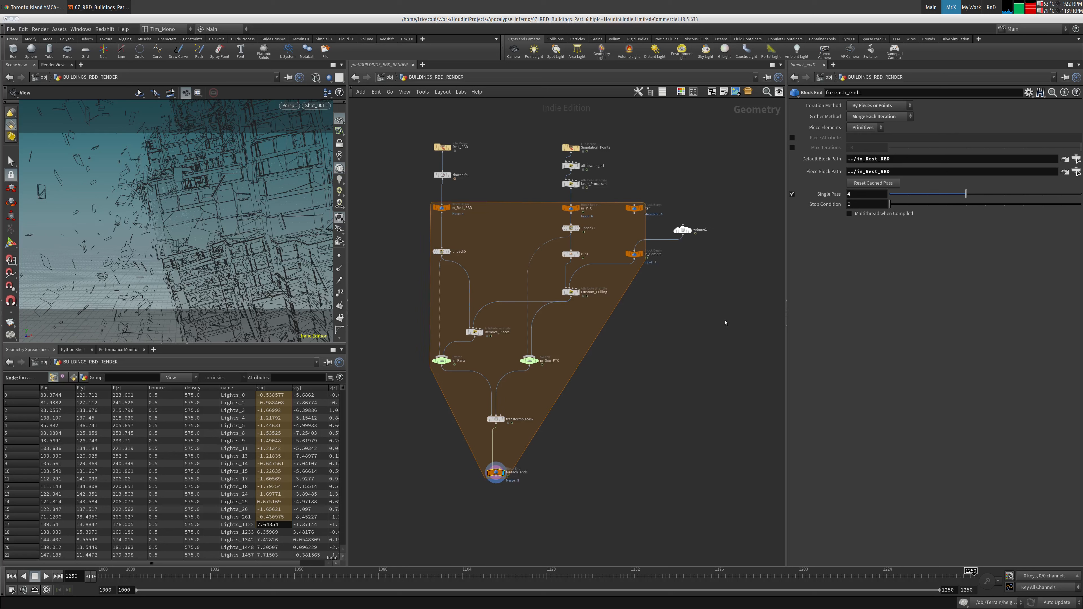
pyautogui.click(791, 196)
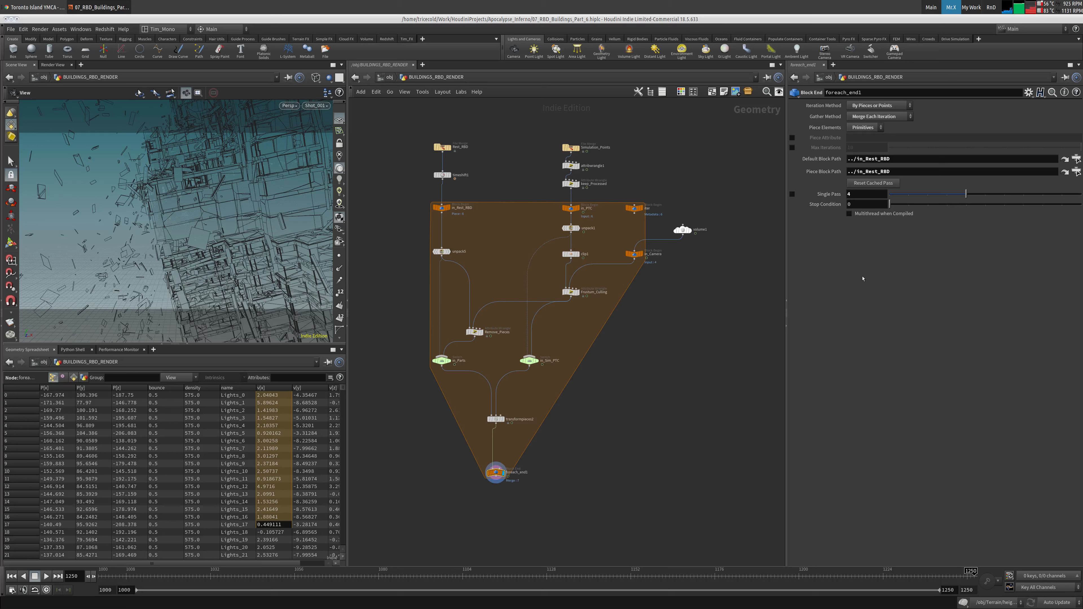
pyautogui.moveTo(593, 509); pyautogui.dragTo(596, 487, button='middle')
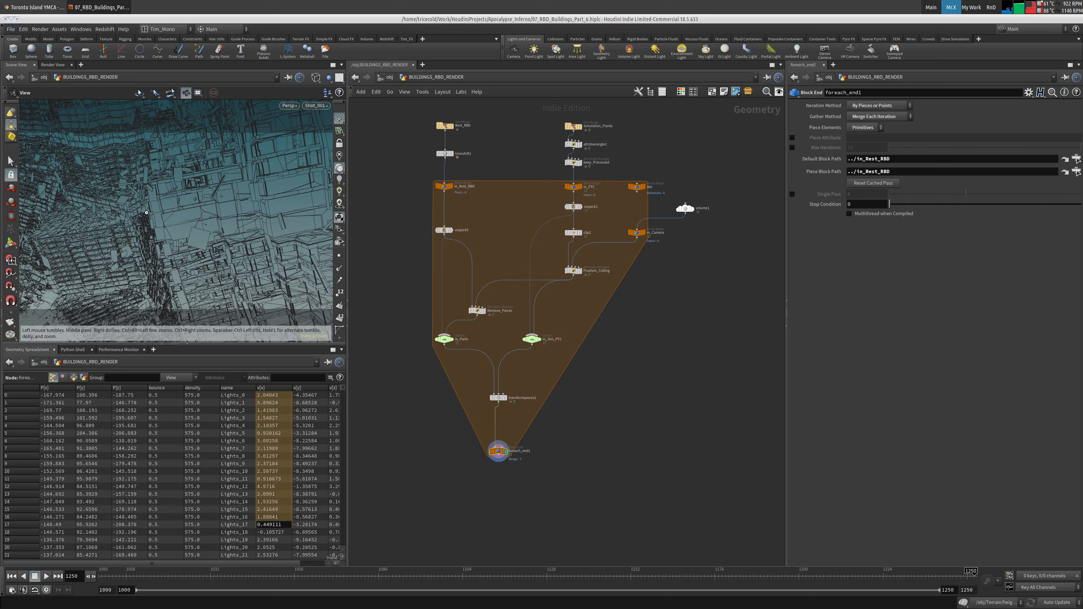
# Switch the viewport to shaded display and inspect all the assembled buildings from outside the shot camera.
pyautogui.press('w')
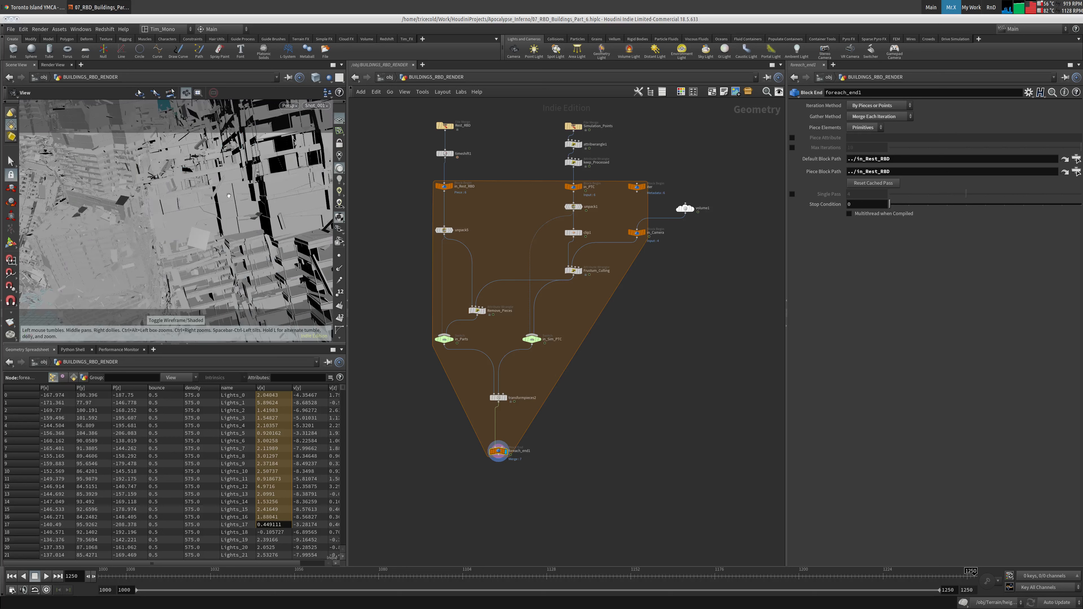
pyautogui.press('h')
pyautogui.moveTo(208, 205); pyautogui.dragTo(299, 179)
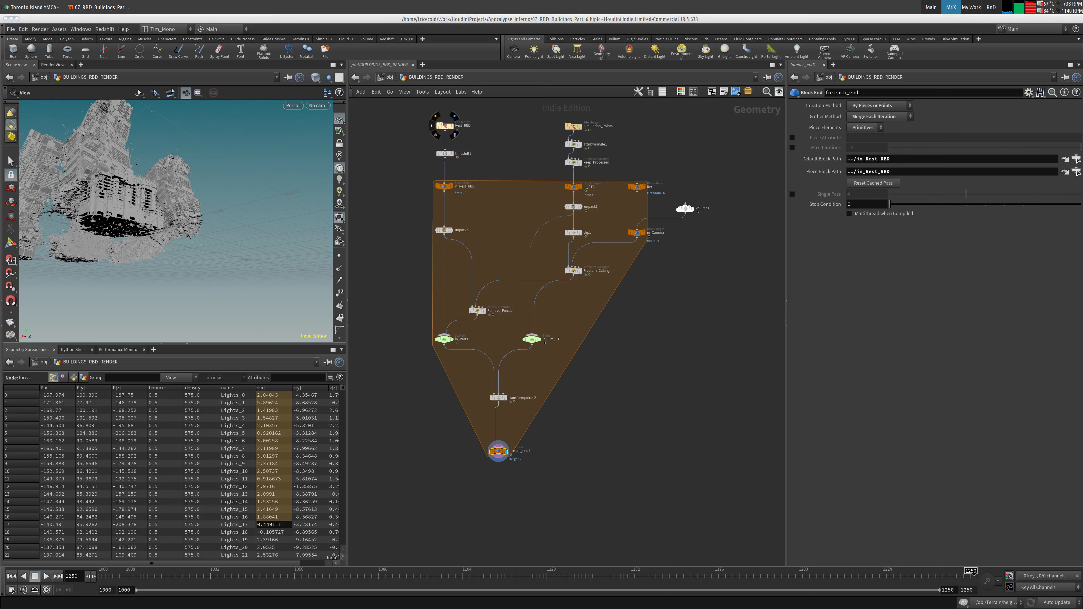
# Append a Null node directly below foreach_end1.
pyautogui.moveTo(656, 350); pyautogui.dragTo(597, 226, button='middle')
pyautogui.press('Tab')
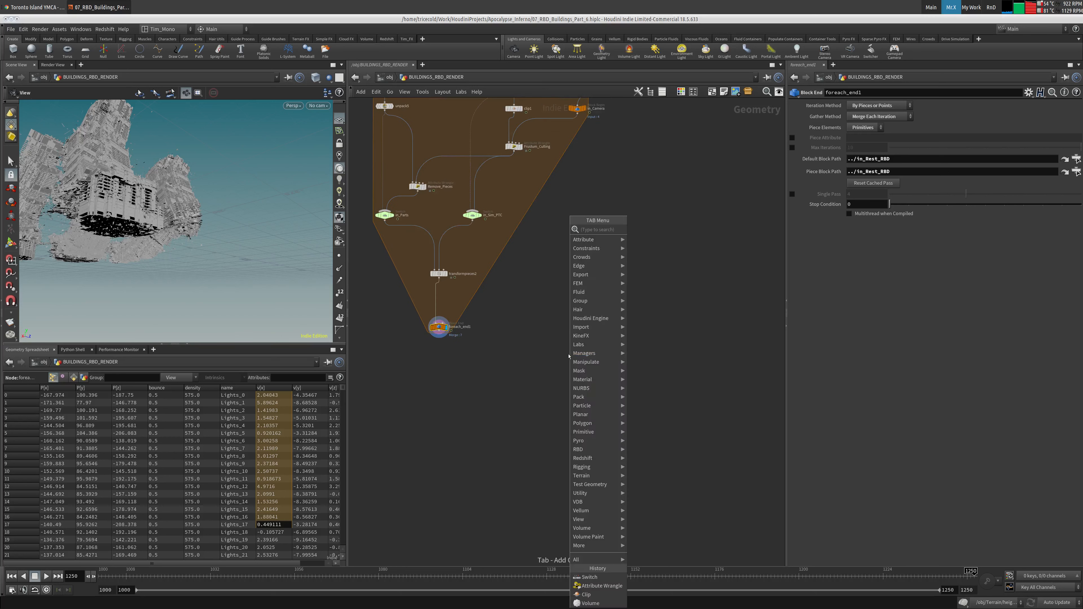
pyautogui.write('nu')
pyautogui.click(668, 233)
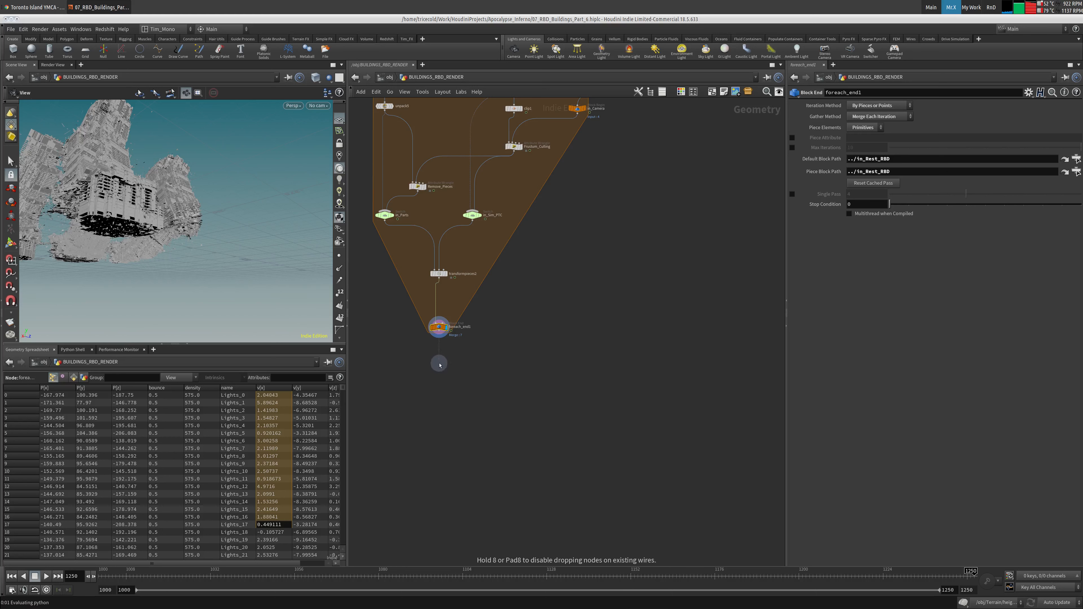
pyautogui.click(440, 362)
# Rename the null below foreach_end1 to OUT_GEO.
pyautogui.doubleClick(449, 361)
pyautogui.write('OY')
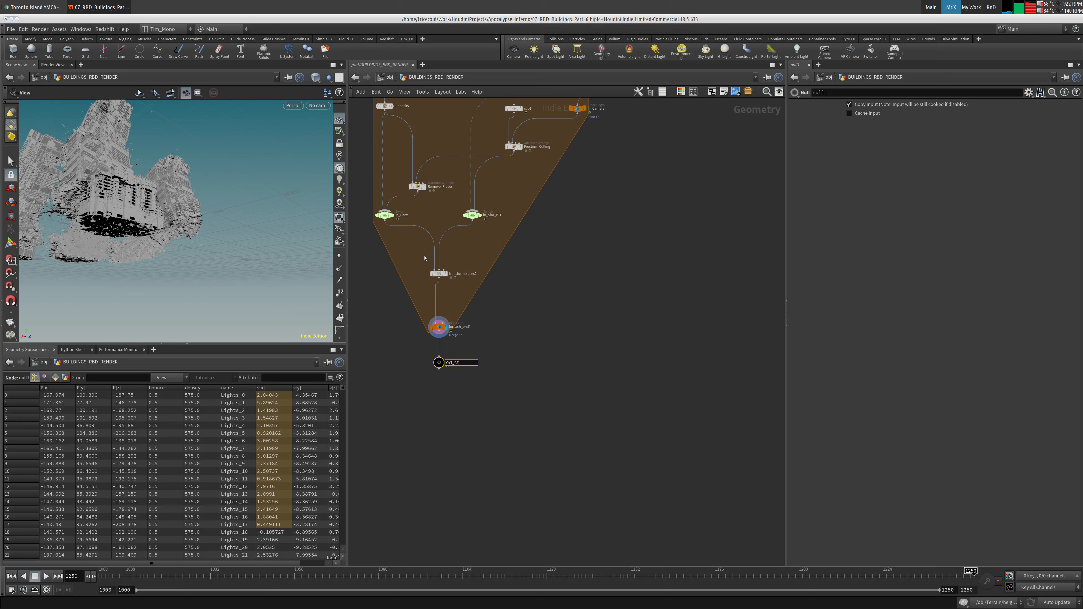
pyautogui.press('Return')
pyautogui.doubleClick(453, 362)
pyautogui.click(451, 362)
pyautogui.press('BackSpace')
pyautogui.write('U')
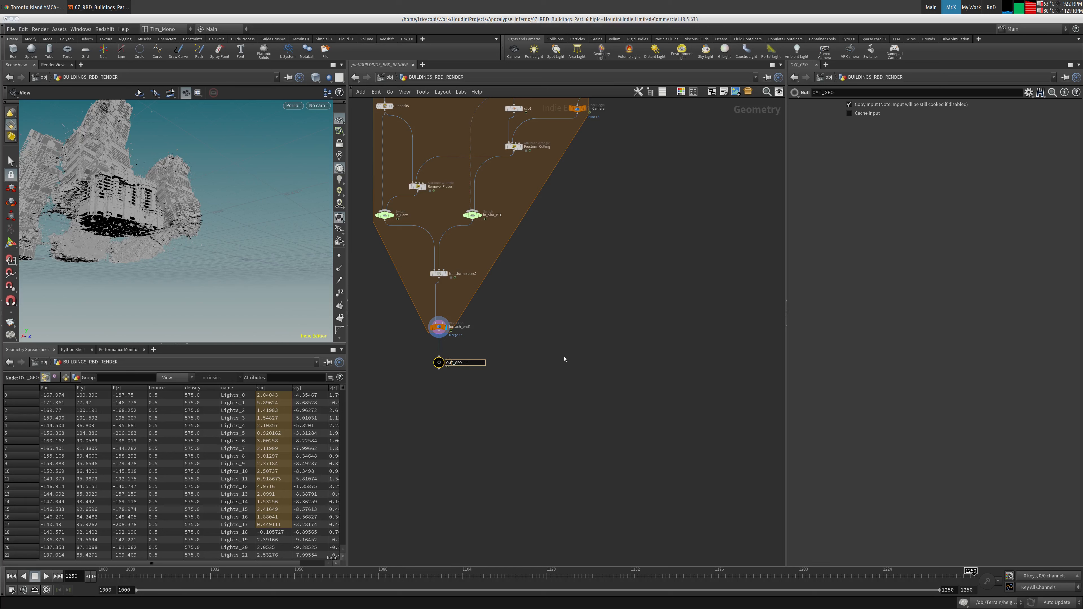
pyautogui.press('Return')
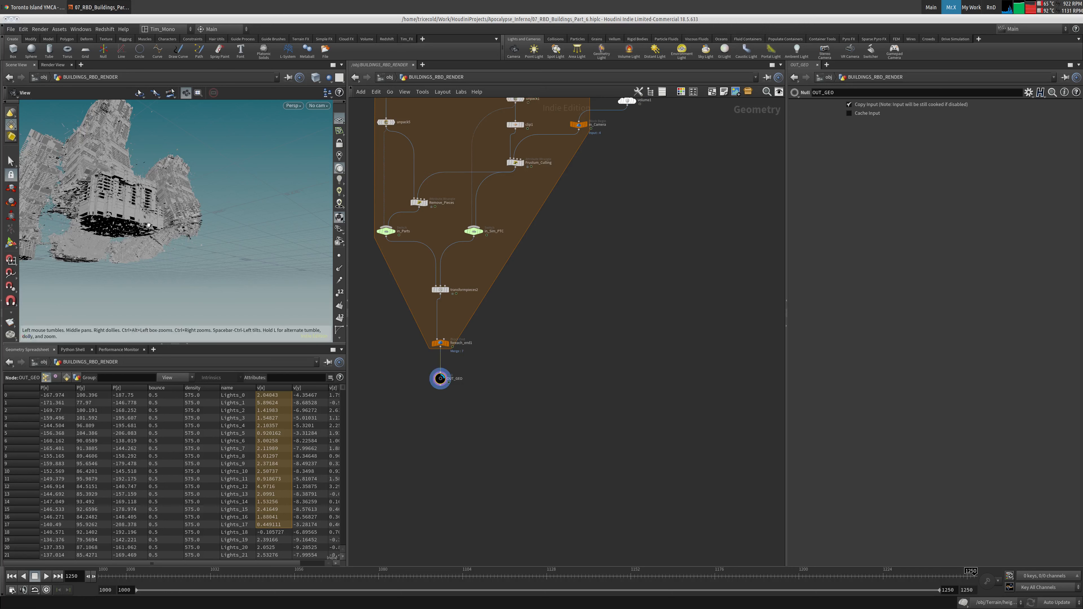
# Inspect the OUT_GEO buildings from a free view and through the Shot_001 camera.
pyautogui.moveTo(138, 225); pyautogui.dragTo(164, 218)
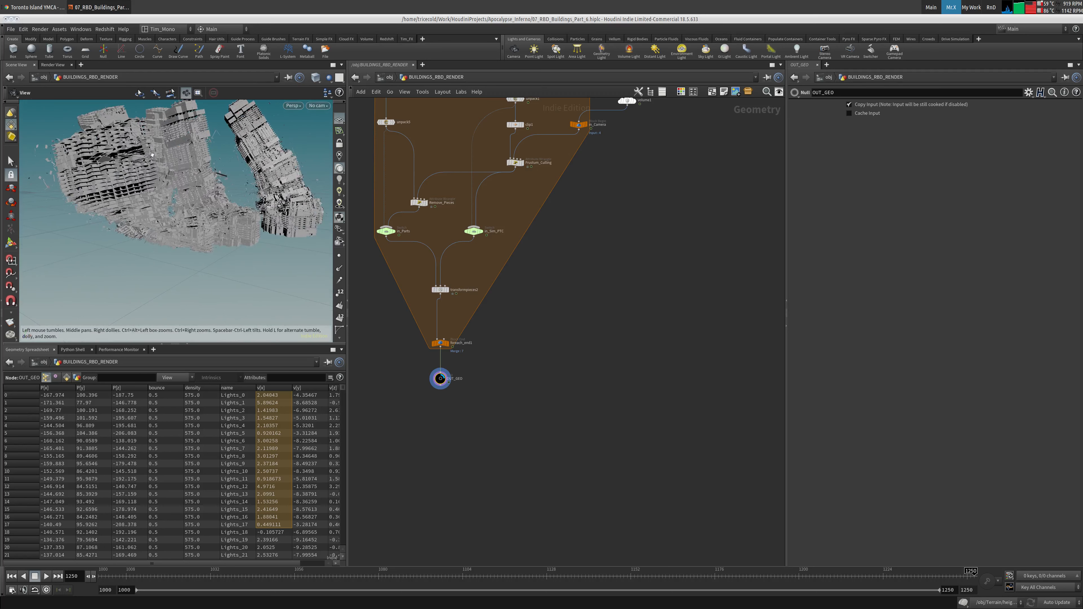
pyautogui.click(323, 105)
pyautogui.click(336, 145)
pyautogui.press('h')
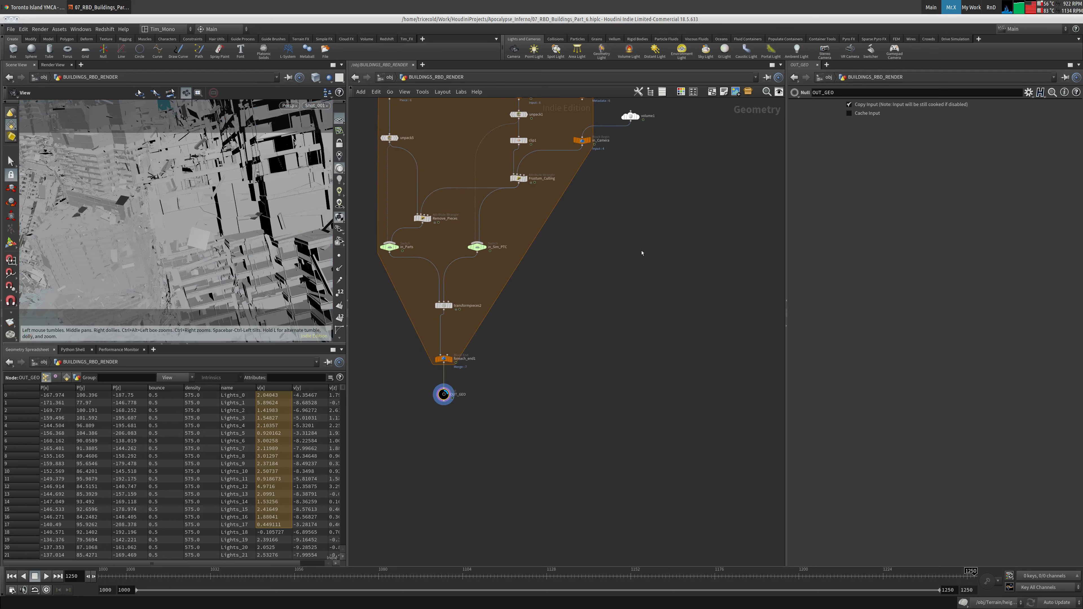
# Go up to the object level and align the network box around BUILDINGS_RBD_RENDER with the ENV_GEO box above.
pyautogui.click(389, 78)
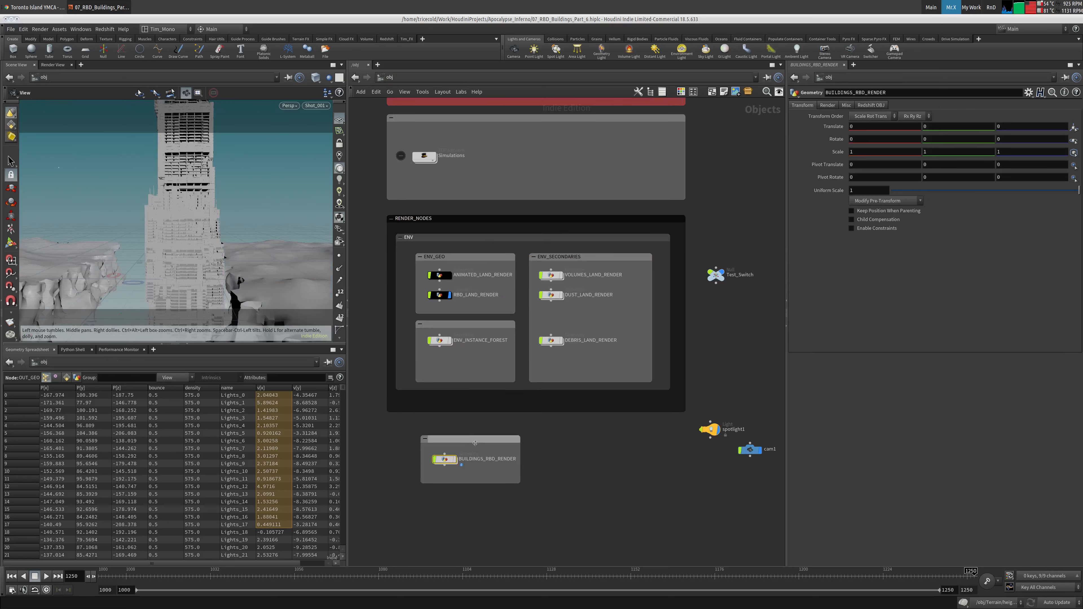
pyautogui.moveTo(472, 441); pyautogui.dragTo(468, 441)
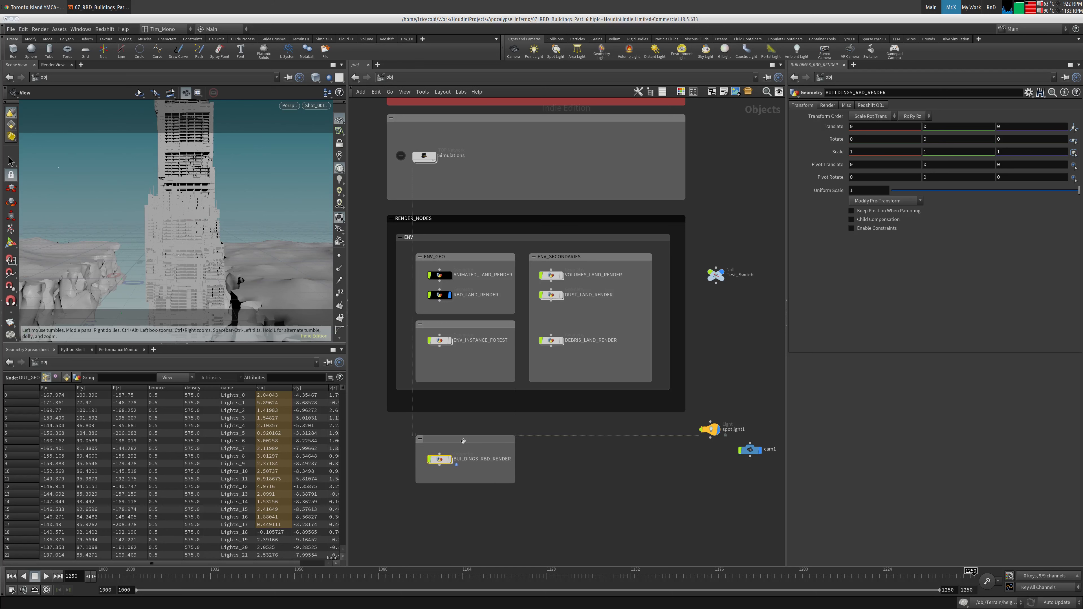
# Switch cooking to Manual, look over the simulation and render network boxes, and set it back to Auto Update.
pyautogui.click(1055, 602)
pyautogui.click(1055, 603)
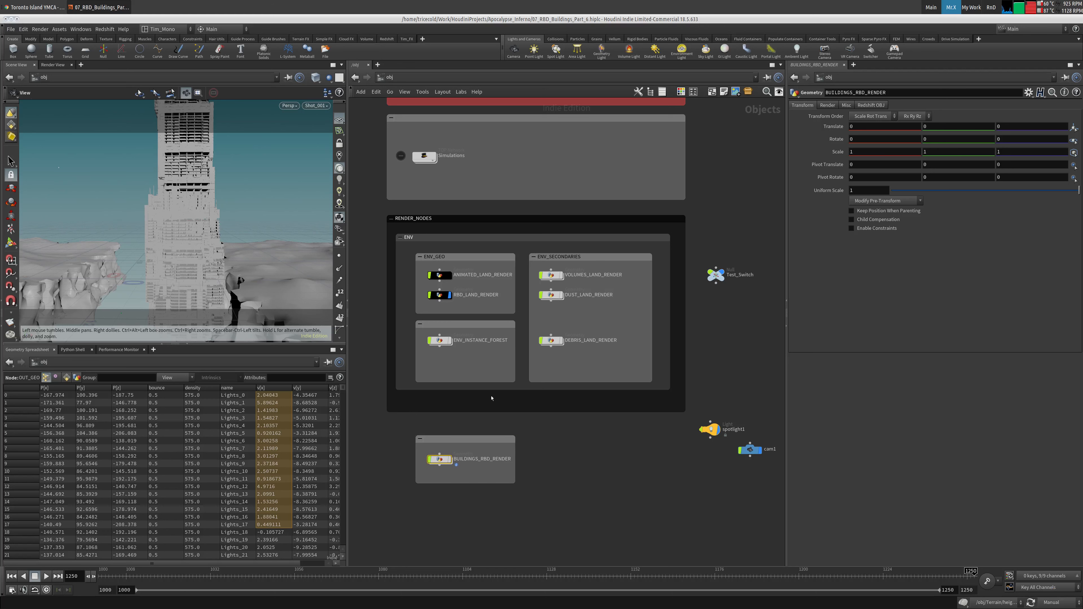
pyautogui.moveTo(576, 449); pyautogui.dragTo(583, 425, button='middle')
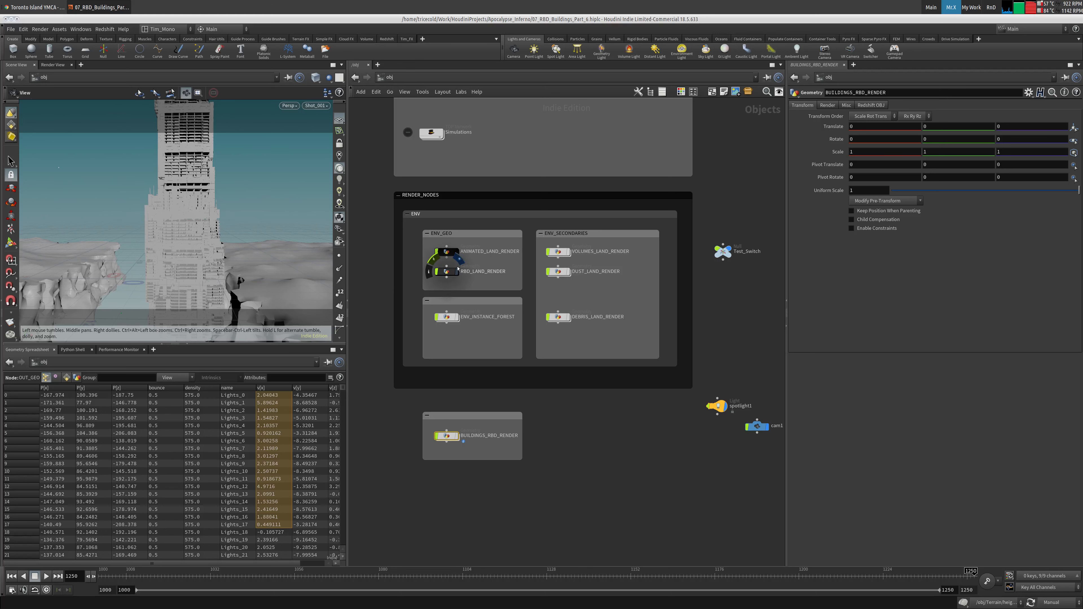
pyautogui.moveTo(452, 128); pyautogui.dragTo(447, 291, button='middle')
pyautogui.moveTo(484, 173); pyautogui.dragTo(501, 215, button='middle')
pyautogui.moveTo(523, 115); pyautogui.dragTo(501, 317, button='middle')
pyautogui.moveTo(523, 273); pyautogui.dragTo(531, 21, button='middle')
pyautogui.click(1060, 601)
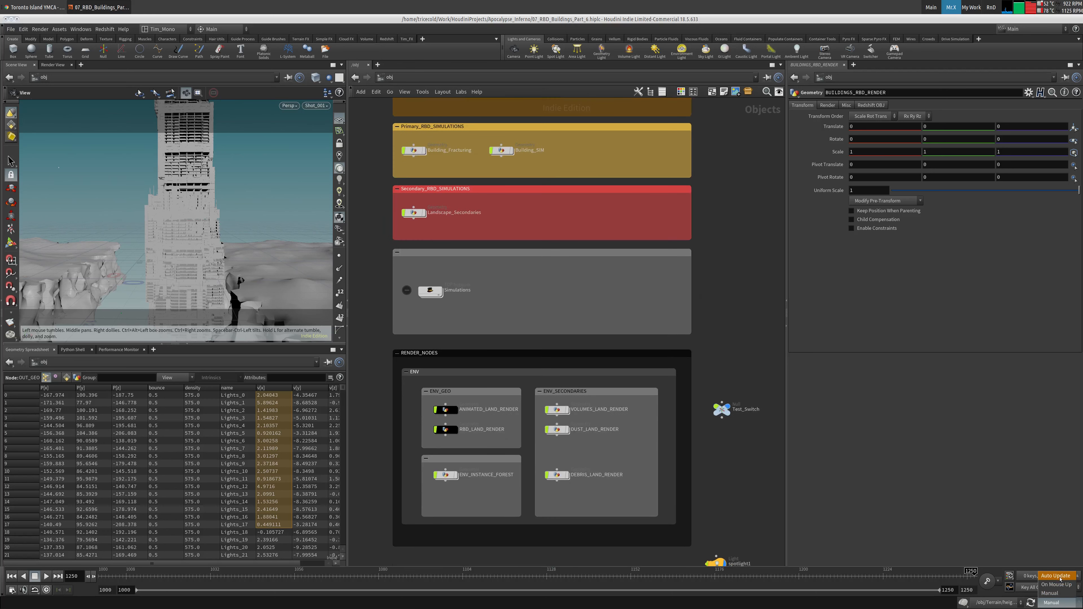
pyautogui.click(1057, 578)
# Extend the RENDER_NODES box downward and move the BUILDINGS_RBD_RENDER box up below ENV inside it.
pyautogui.moveTo(478, 485); pyautogui.dragTo(447, 304, button='middle')
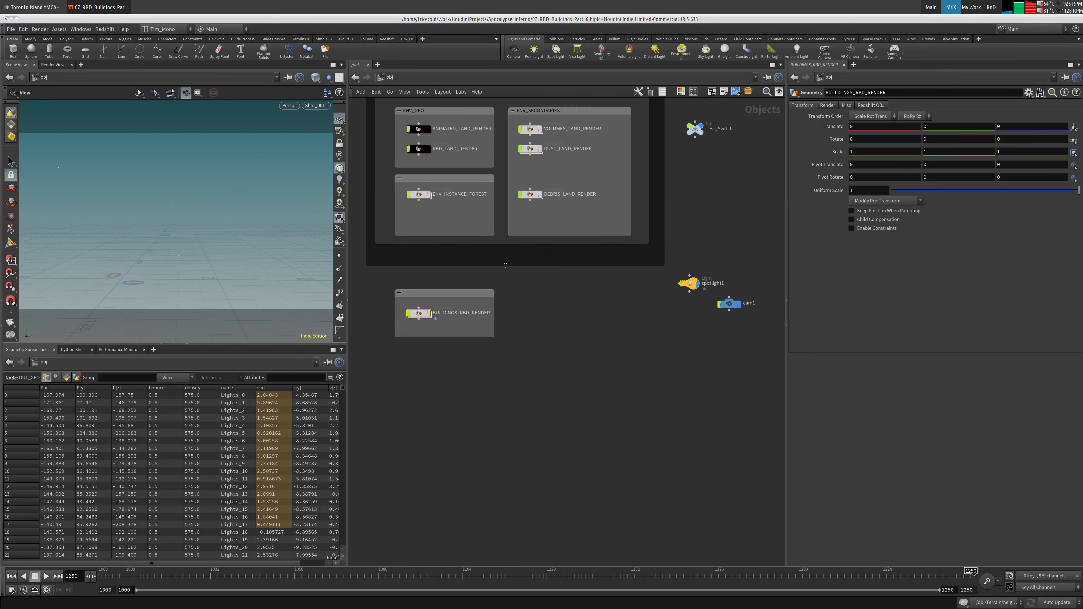
pyautogui.moveTo(504, 264); pyautogui.dragTo(494, 461)
pyautogui.moveTo(436, 293); pyautogui.dragTo(434, 266)
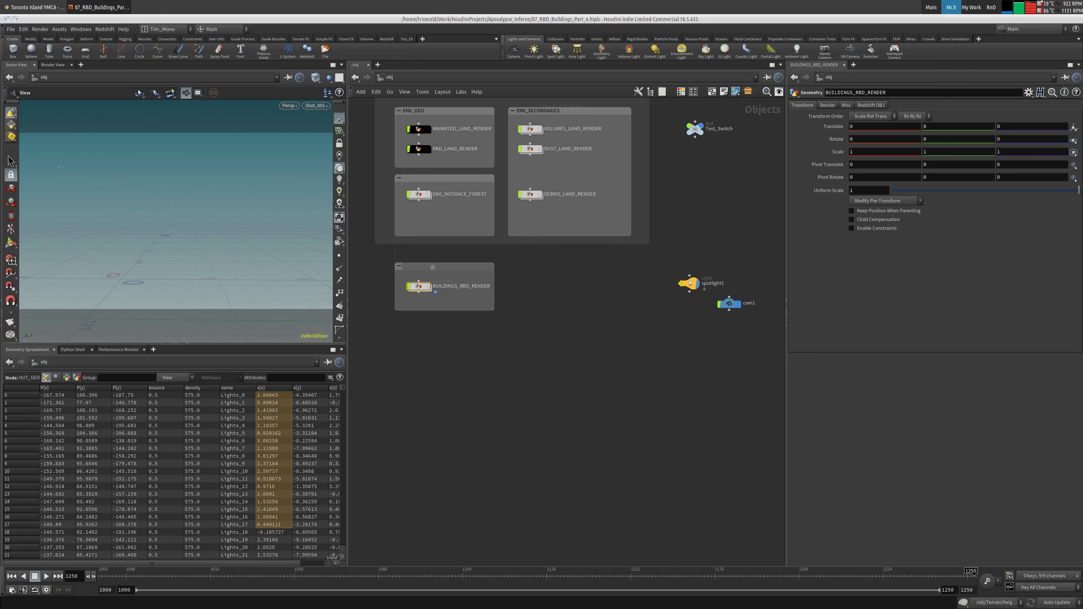
pyautogui.moveTo(540, 299); pyautogui.dragTo(536, 334, button='middle')
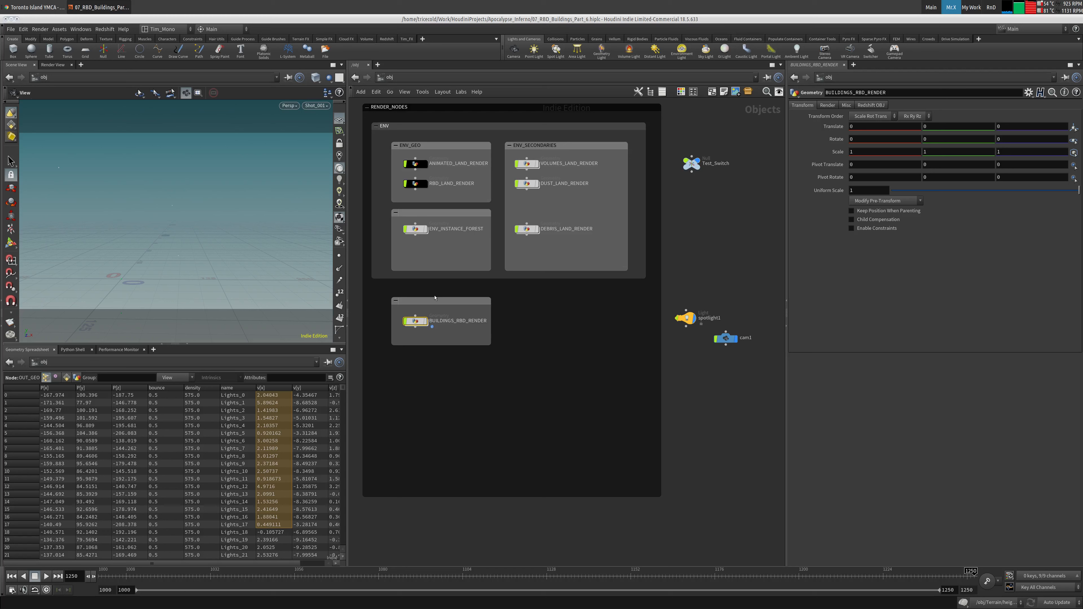
# Wrap the BUILDINGS_RBD_RENDER box in a new network box as wide as ENV and align the inner box with those above.
pyautogui.click(400, 300)
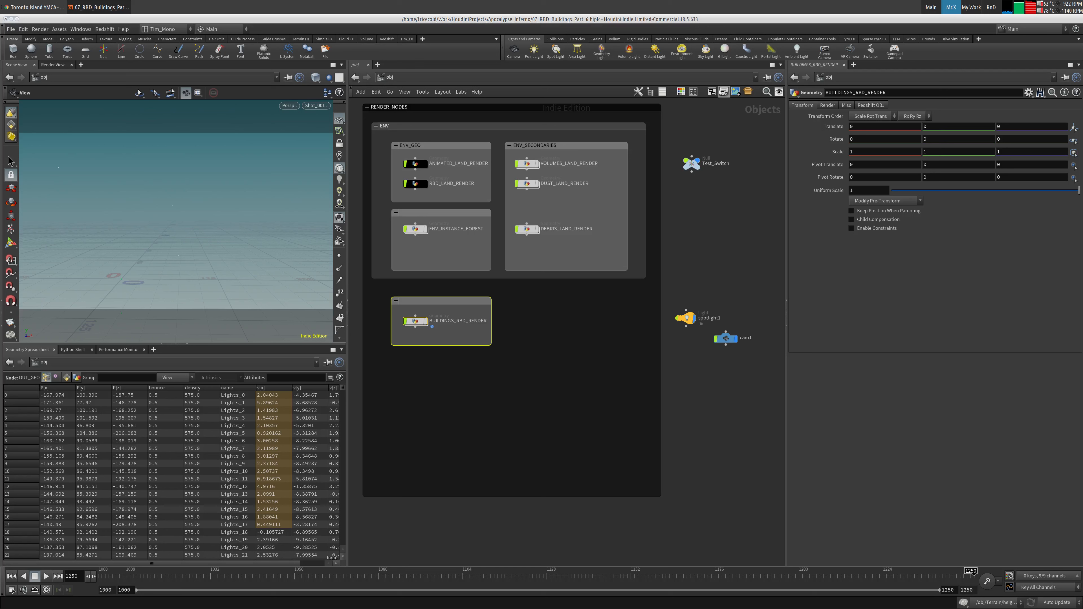
pyautogui.hotkey('shift', 'o')
pyautogui.moveTo(468, 291); pyautogui.dragTo(457, 289)
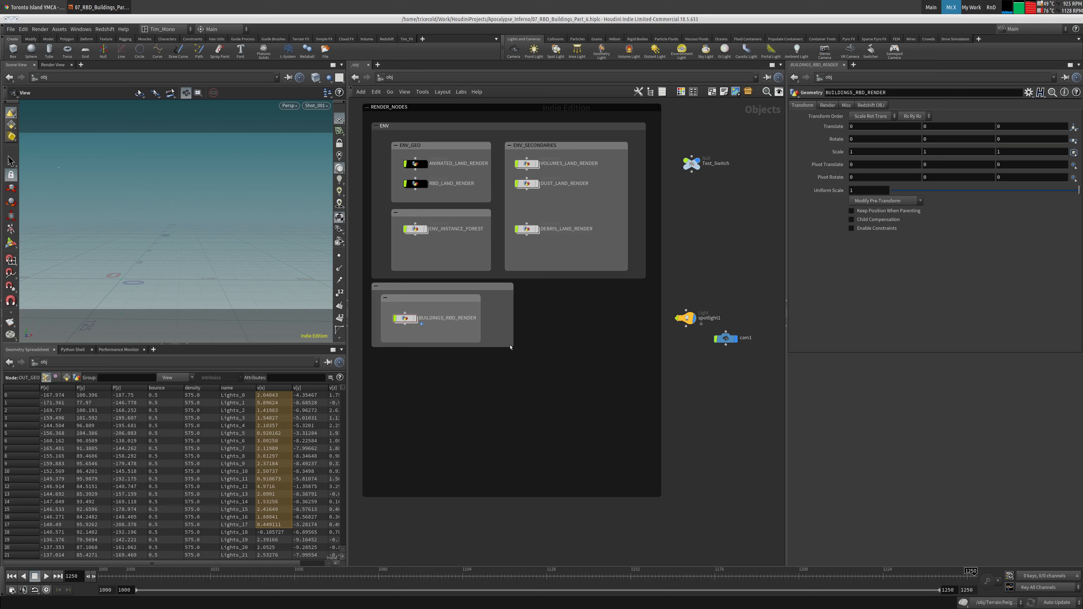
pyautogui.moveTo(513, 347); pyautogui.dragTo(642, 462)
pyautogui.moveTo(431, 297); pyautogui.dragTo(441, 297)
# Name the inner network box around BUILDINGS_RBD_RENDER Building_RENDER and show that object's render settings.
pyautogui.doubleClick(424, 299)
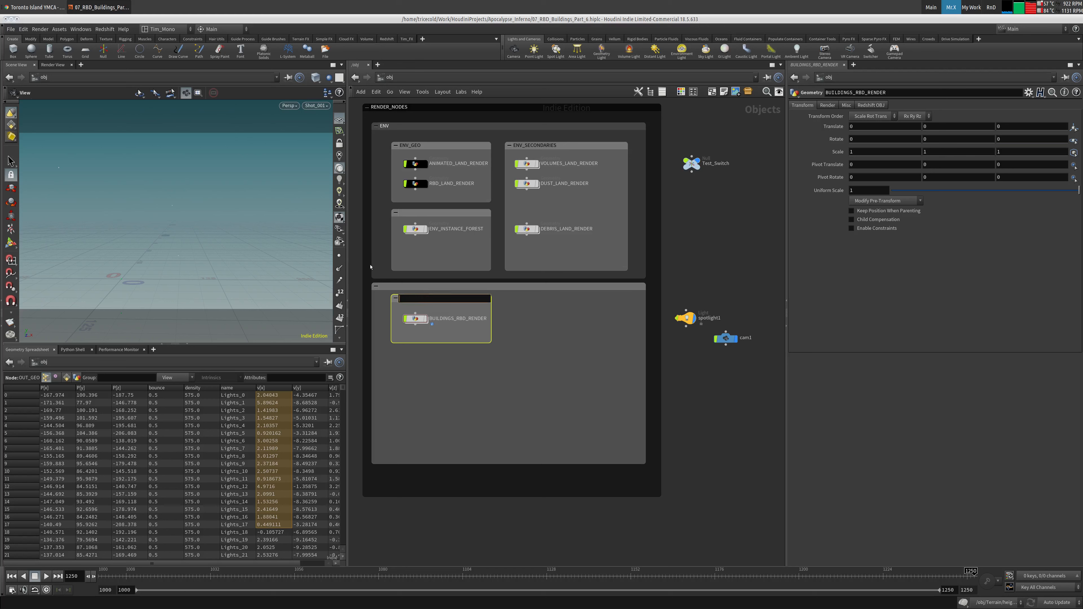
pyautogui.write('Building_RENDER')
pyautogui.press('Return')
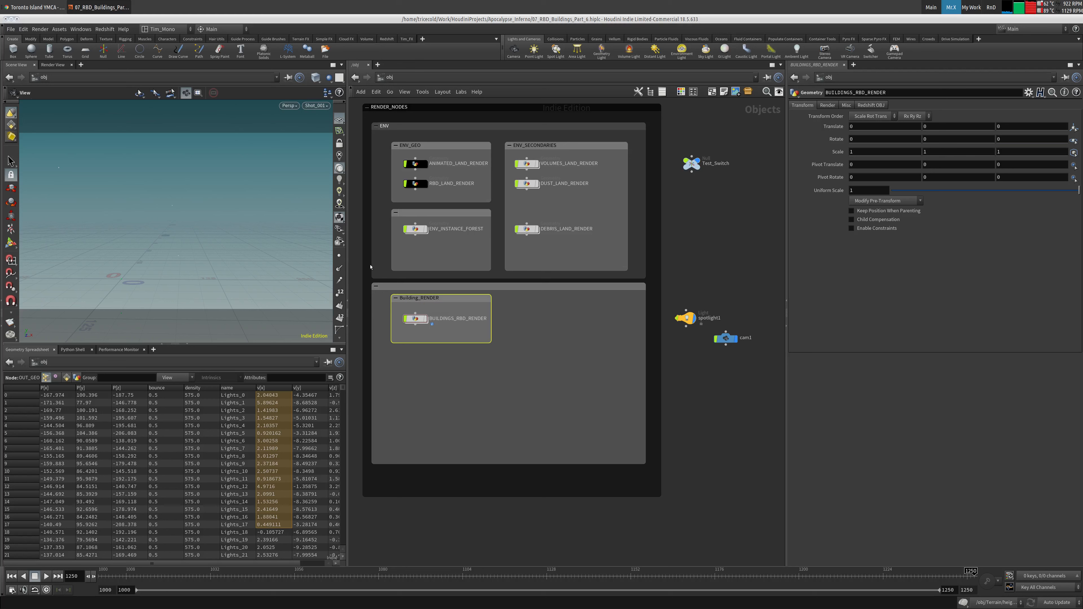
pyautogui.click(443, 343)
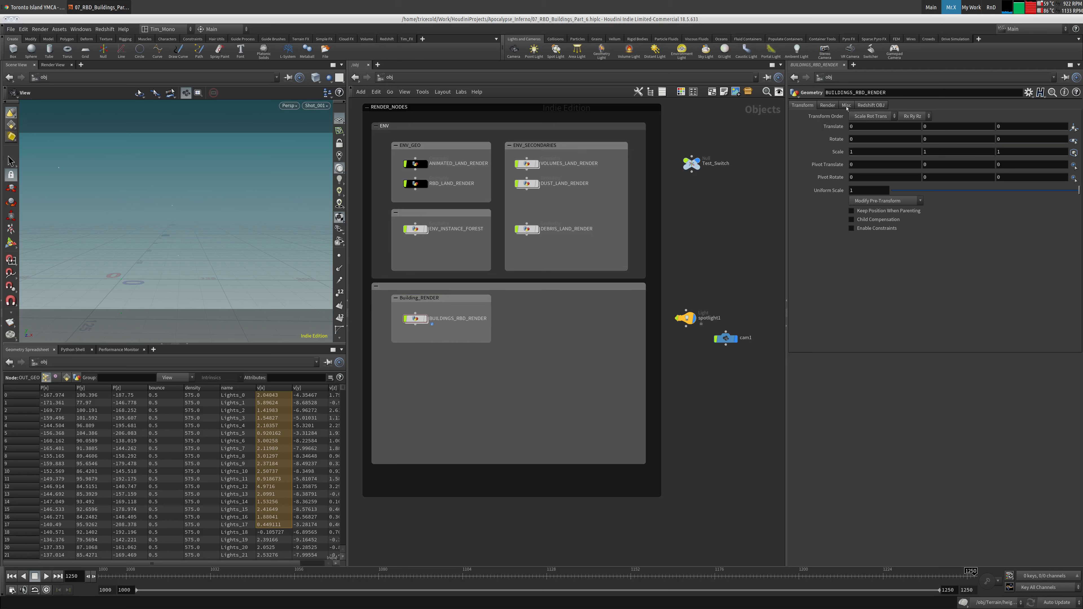
pyautogui.click(827, 105)
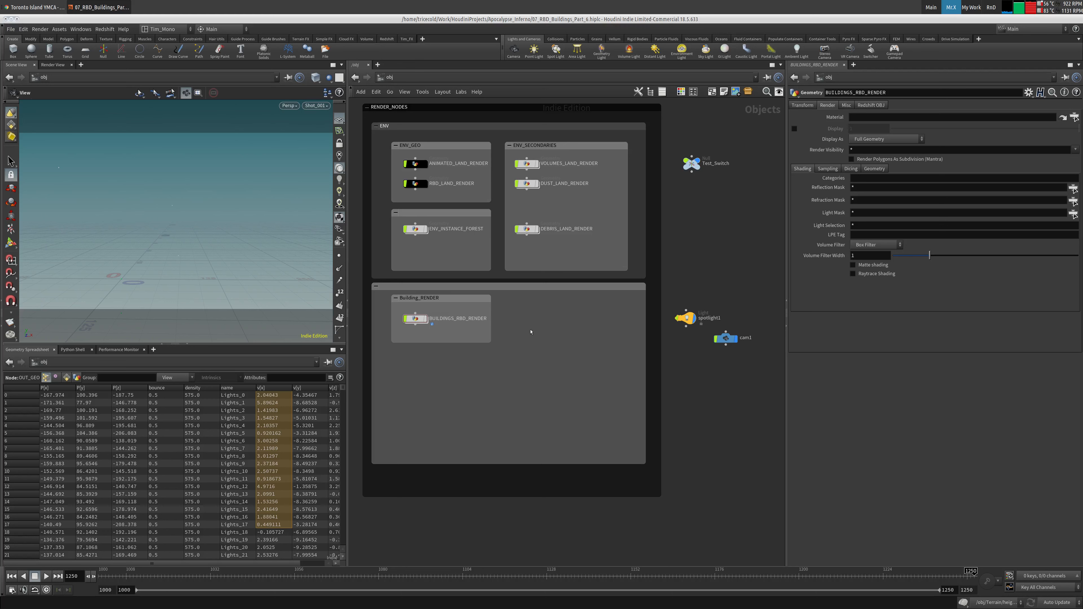
# Shift the Simulations node down, shrink its box from above and extend the Secondary_RBD_SIMULATIONS box into the freed space.
pyautogui.scroll(8, 551, 257)
pyautogui.moveTo(468, 281); pyautogui.dragTo(487, 294, button='middle')
pyautogui.moveTo(490, 213); pyautogui.dragTo(498, 241, button='middle')
pyautogui.moveTo(417, 334); pyautogui.dragTo(414, 353)
pyautogui.moveTo(445, 290); pyautogui.dragTo(445, 327)
pyautogui.moveTo(463, 276); pyautogui.dragTo(463, 313)
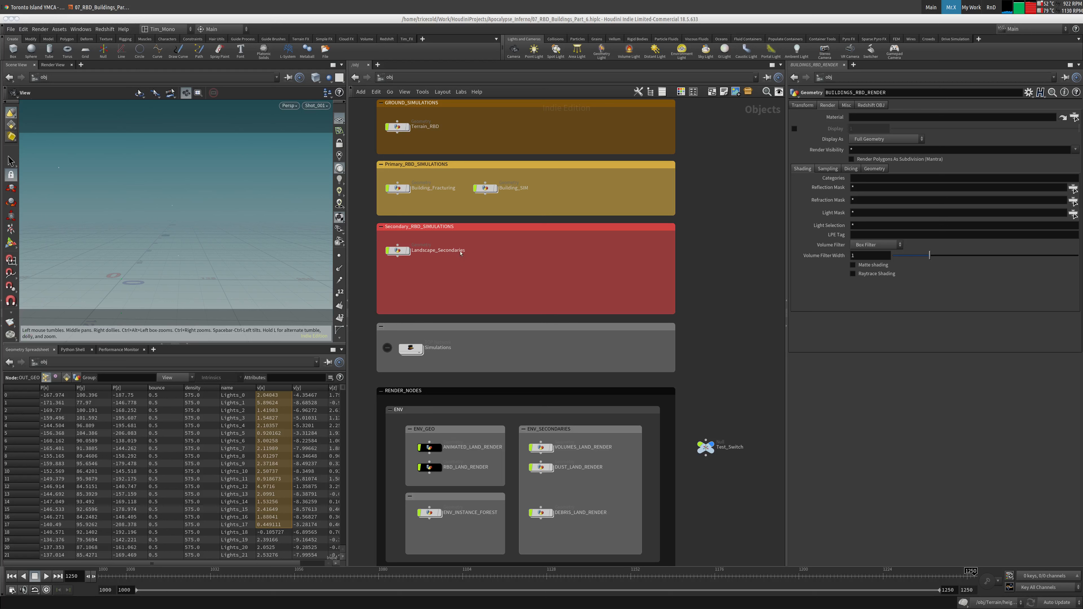
# Add a Geometry object beside Landscape_Secondaries in the Secondary_RBD_SIMULATIONS box.
pyautogui.moveTo(491, 256); pyautogui.dragTo(499, 268, button='middle')
pyautogui.press('Tab')
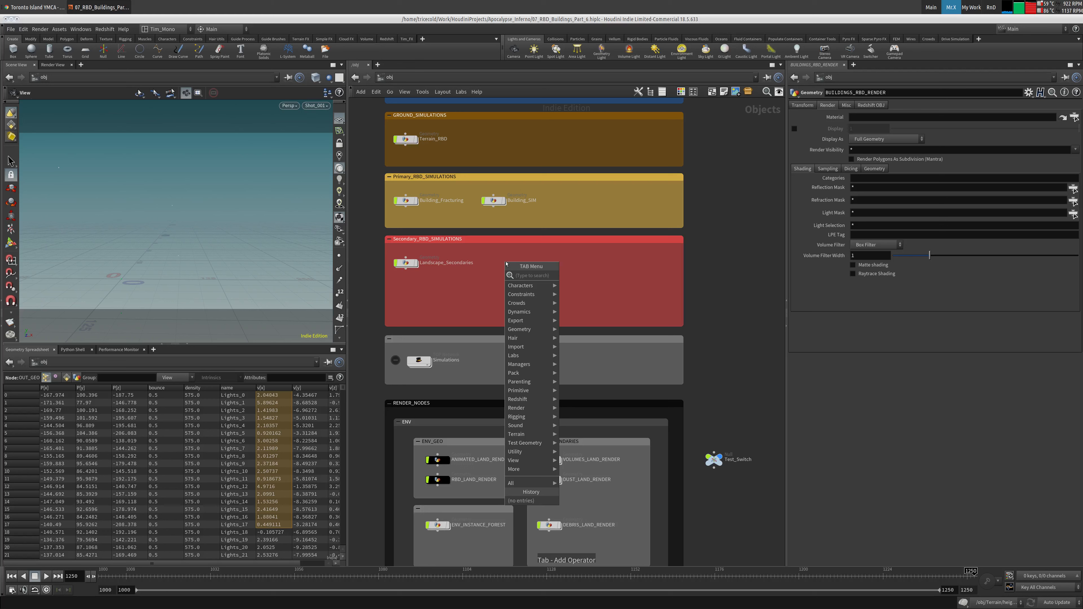
pyautogui.write('geo')
pyautogui.press('Return')
pyautogui.click(505, 263)
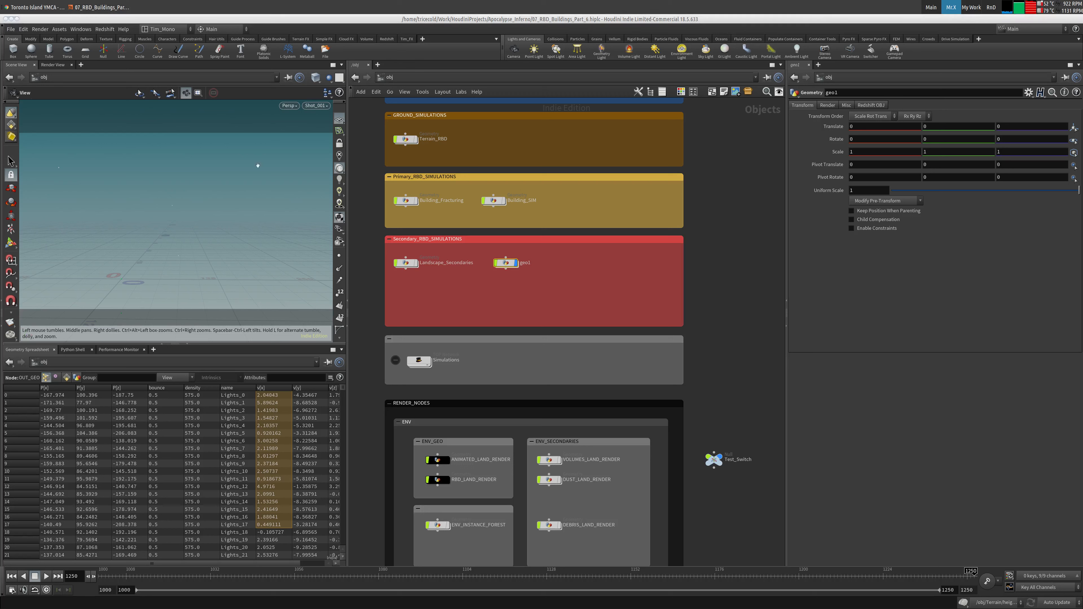
pyautogui.moveTo(521, 265); pyautogui.dragTo(516, 265)
# Rename the new Geometry object to BUILDING_PYRO_SIM.
pyautogui.doubleClick(519, 262)
pyautogui.write('BU')
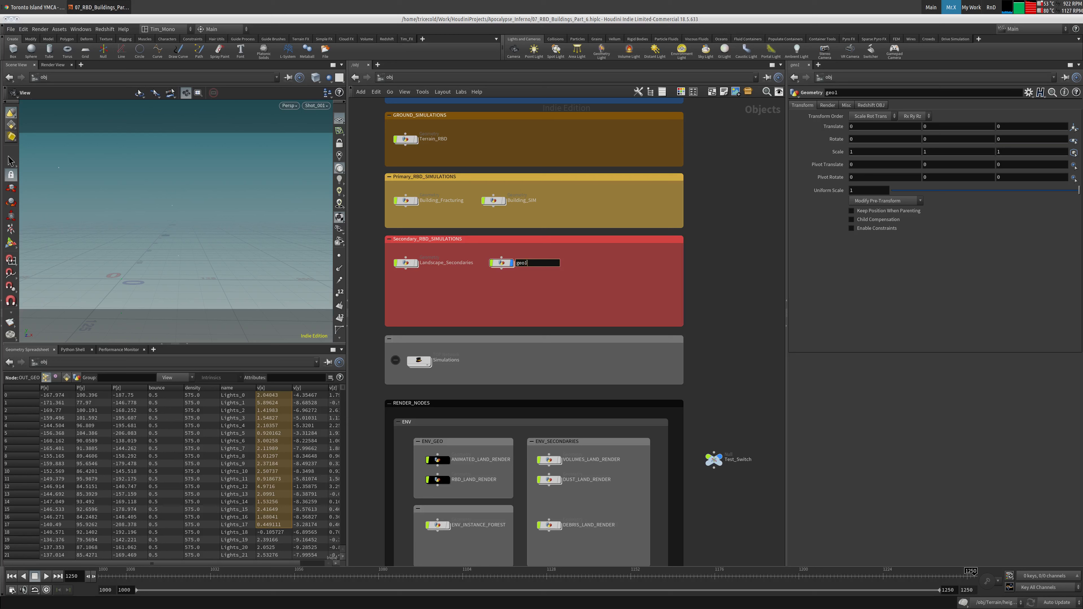
pyautogui.write('ILDING_PYRO_SIM')
pyautogui.press('Return')
# Duplicate BUILDING_PYRO_SIM, place the copy beside it in the same row and name it BUILDING_DEBRIS_SIM.
pyautogui.click(501, 263)
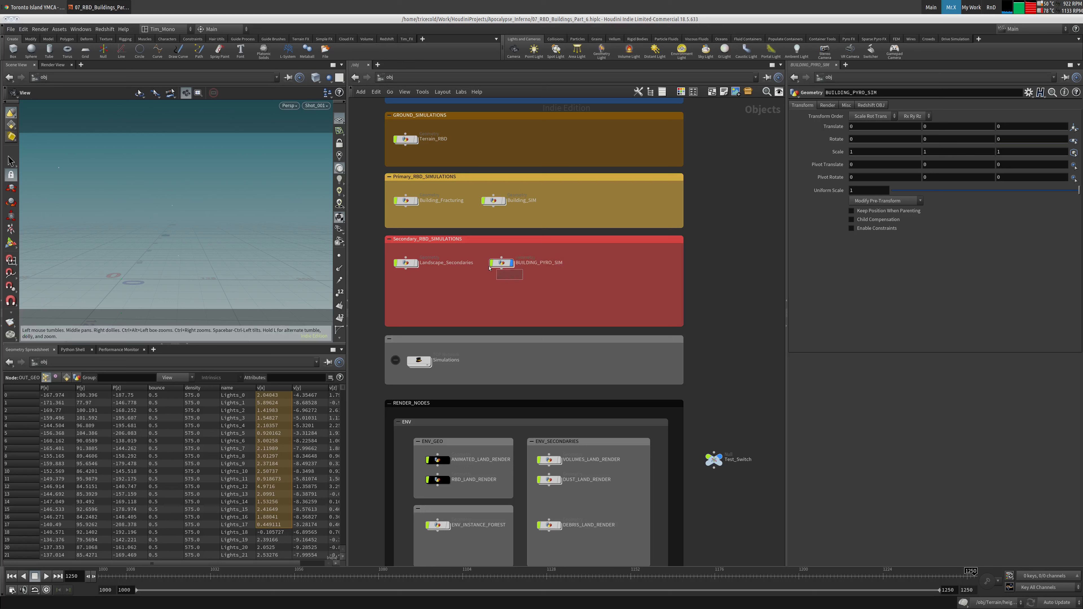
pyautogui.hotkey('ctrl', 'c')
pyautogui.hotkey('ctrl', 'v')
pyautogui.moveTo(598, 287); pyautogui.dragTo(656, 263)
pyautogui.click(645, 265)
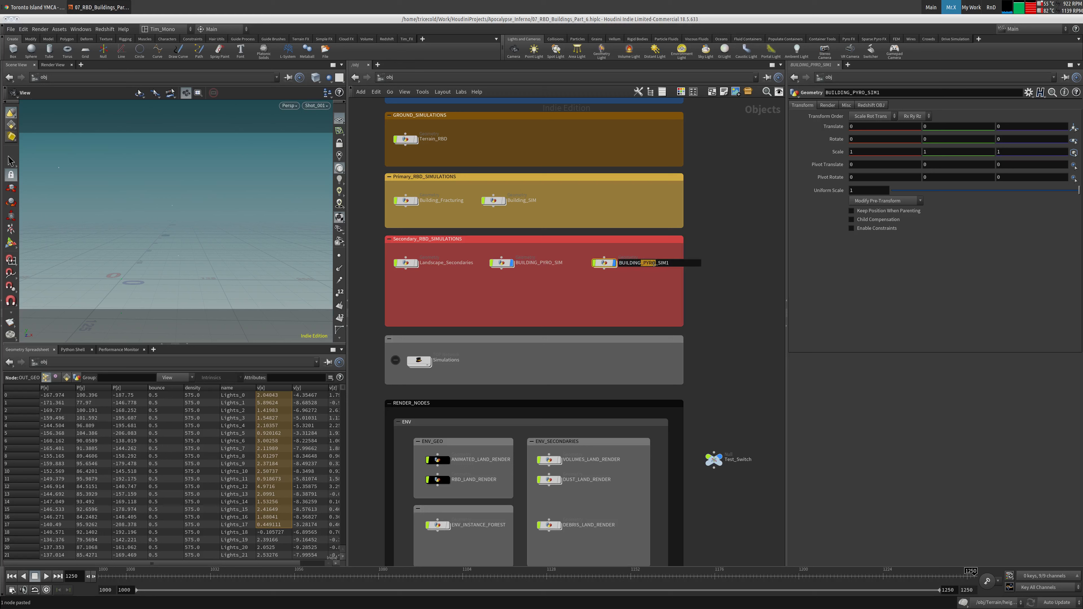
pyautogui.press('BackSpace')
pyautogui.write('DEBRIS')
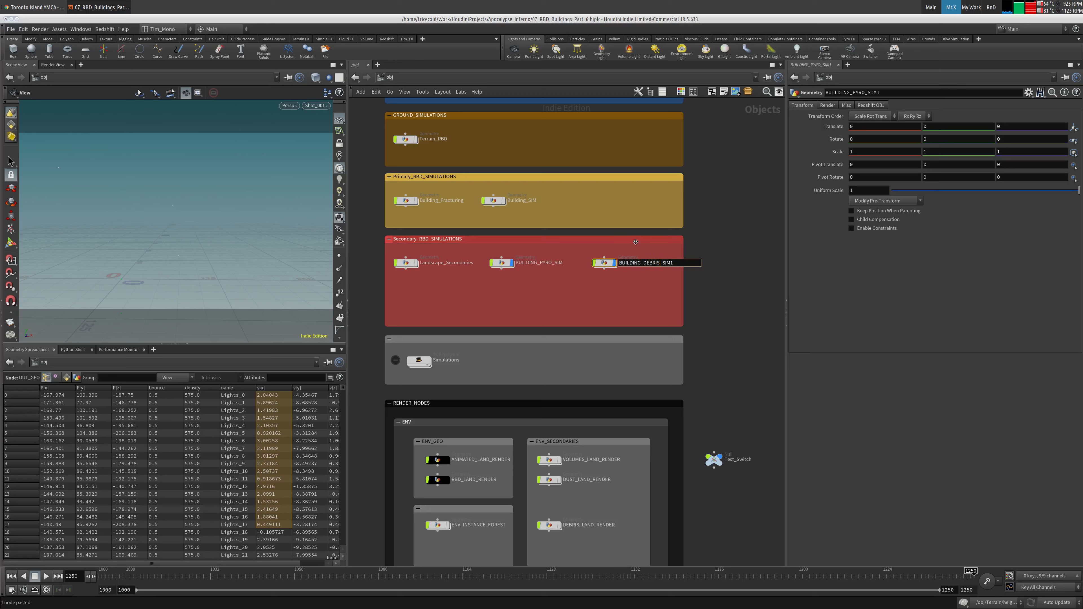
pyautogui.press('BackSpace')
pyautogui.press('Return')
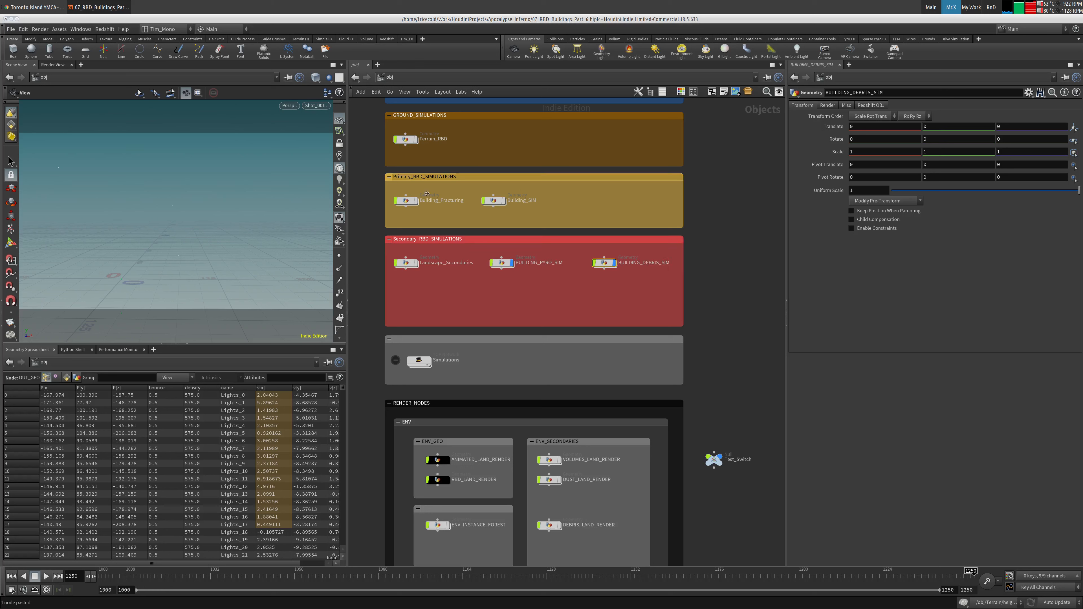
# Duplicate BUILDING_PYRO_SIM directly below itself and name the copy BUILDING_GLASS_SIM.
pyautogui.keyDown('alt'); pyautogui.moveTo(501, 263); pyautogui.dragTo(505, 302); pyautogui.keyUp('alt')
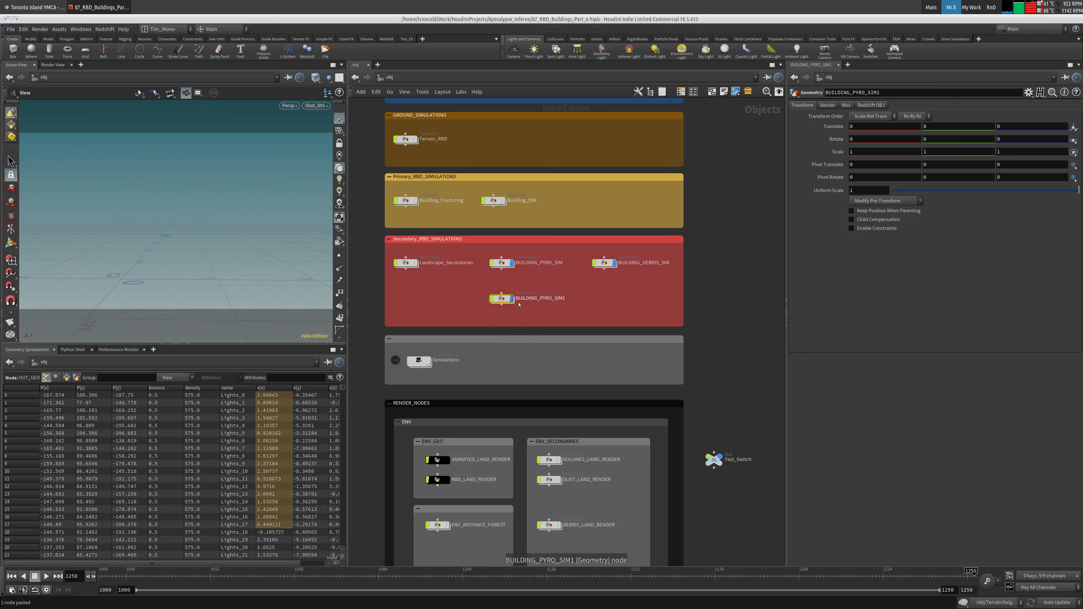
pyautogui.doubleClick(541, 301)
pyautogui.write('GLASS')
pyautogui.press('End')
pyautogui.press('BackSpace')
pyautogui.press('Return')
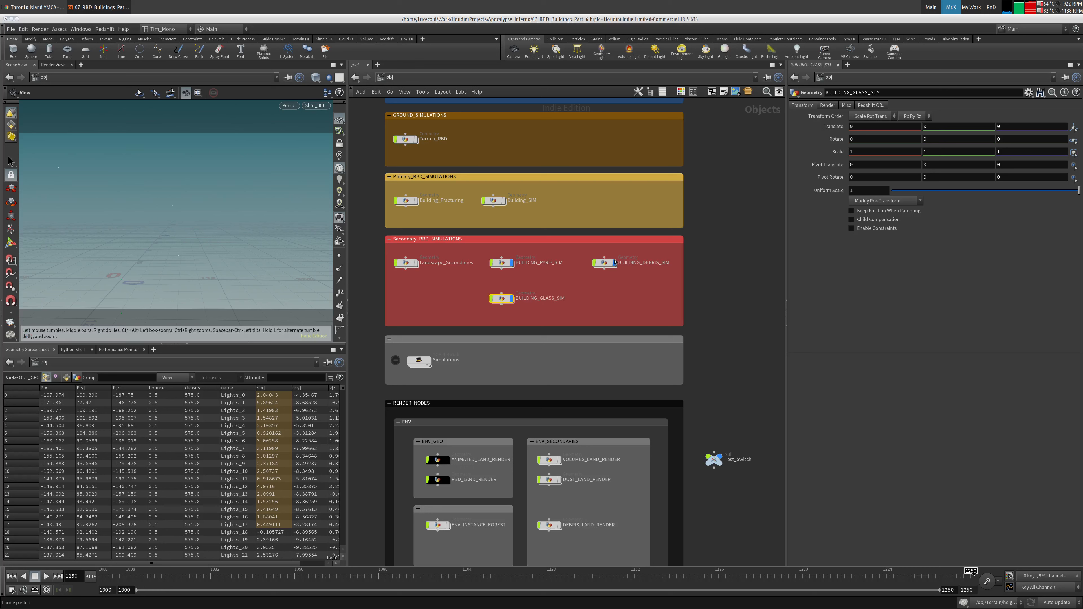
# Duplicate BUILDING_DEBRIS_SIM below itself and clear the word DEBRIS from the copy's name.
pyautogui.keyDown('alt'); pyautogui.moveTo(604, 262); pyautogui.dragTo(659, 301); pyautogui.keyUp('alt')
pyautogui.doubleClick(643, 298)
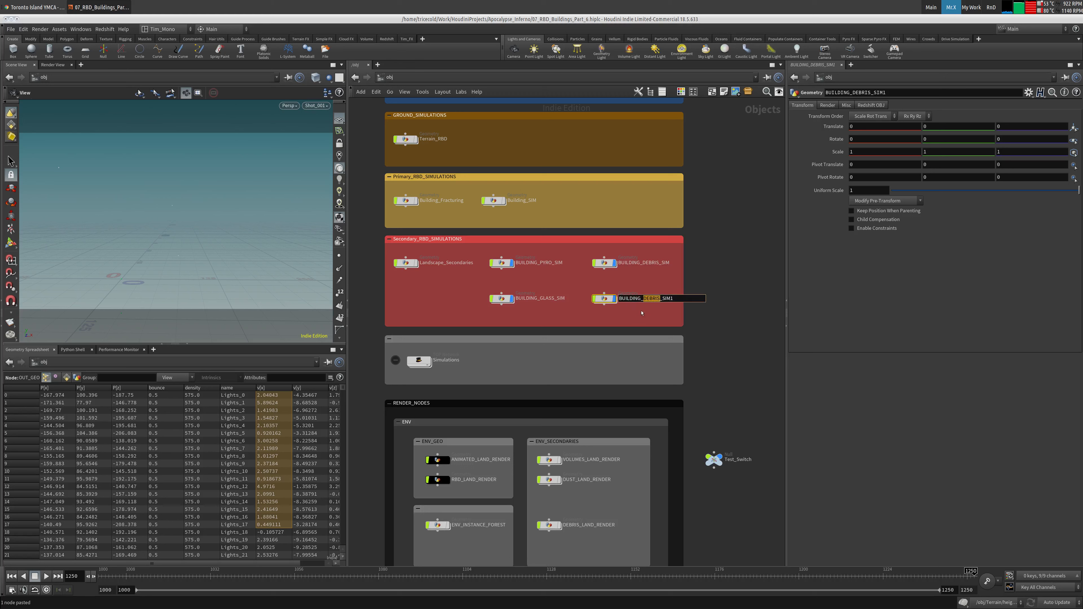
pyautogui.write('INS')
pyautogui.press('BackSpace')
pyautogui.press('BackSpace')
pyautogui.press('BackSpace')
# Rename the upper-row BUILDING_DEBRIS_SIM object to BUILDING_DUST_SIM.
pyautogui.doubleClick(646, 262)
pyautogui.moveTo(647, 262); pyautogui.dragTo(657, 263)
pyautogui.write('UST')
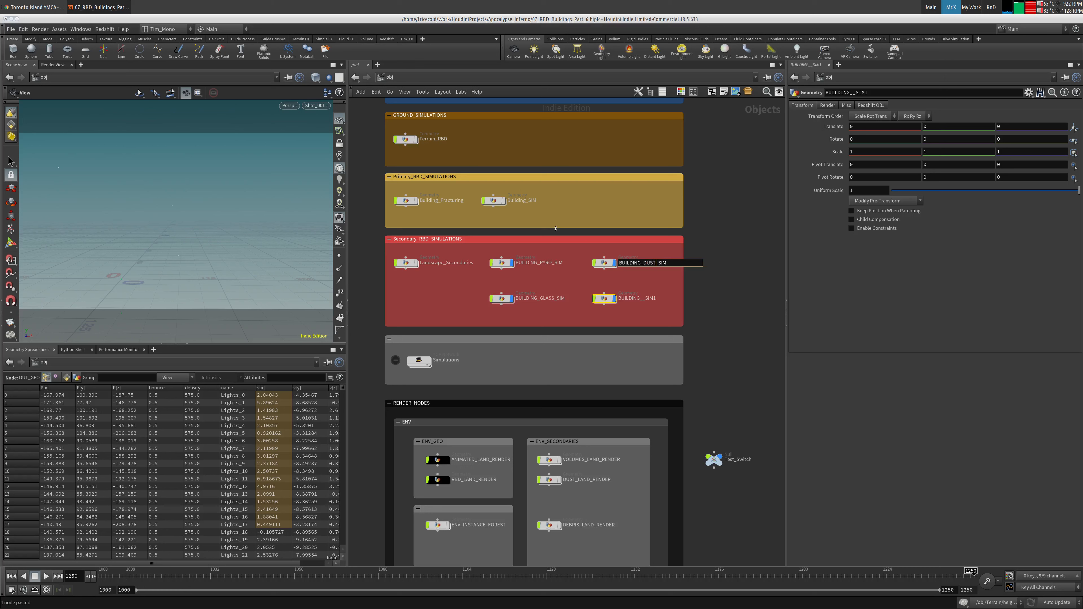
pyautogui.press('Return')
# Rename the unfinished copy below BUILDING_DUST_SIM as BUILDING_DEBRIS_SIM.
pyautogui.doubleClick(643, 298)
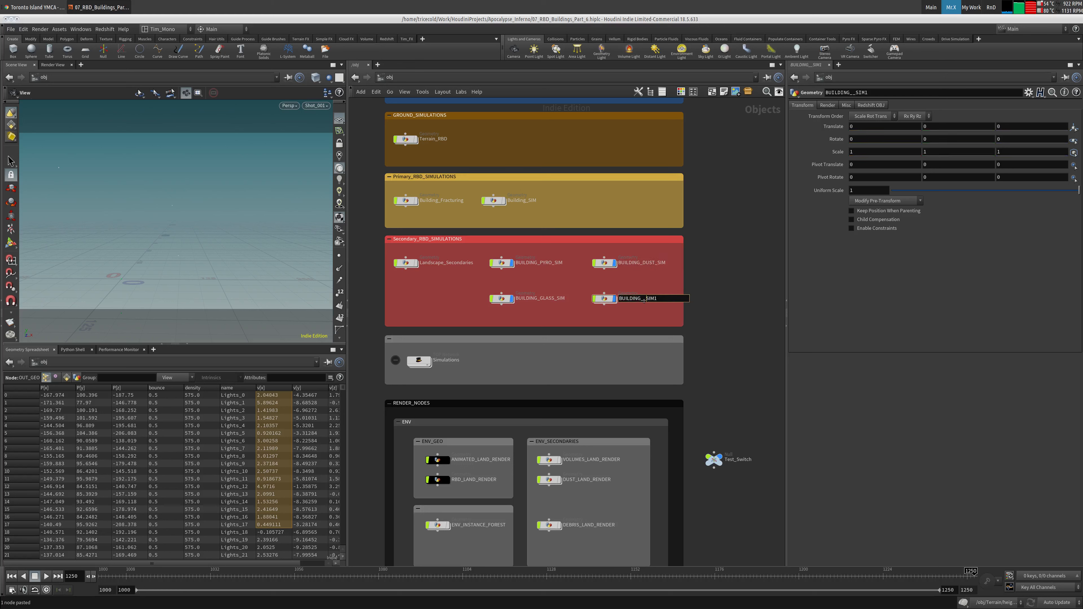
pyautogui.write('DEBRIS')
pyautogui.press('BackSpace')
pyautogui.press('Return')
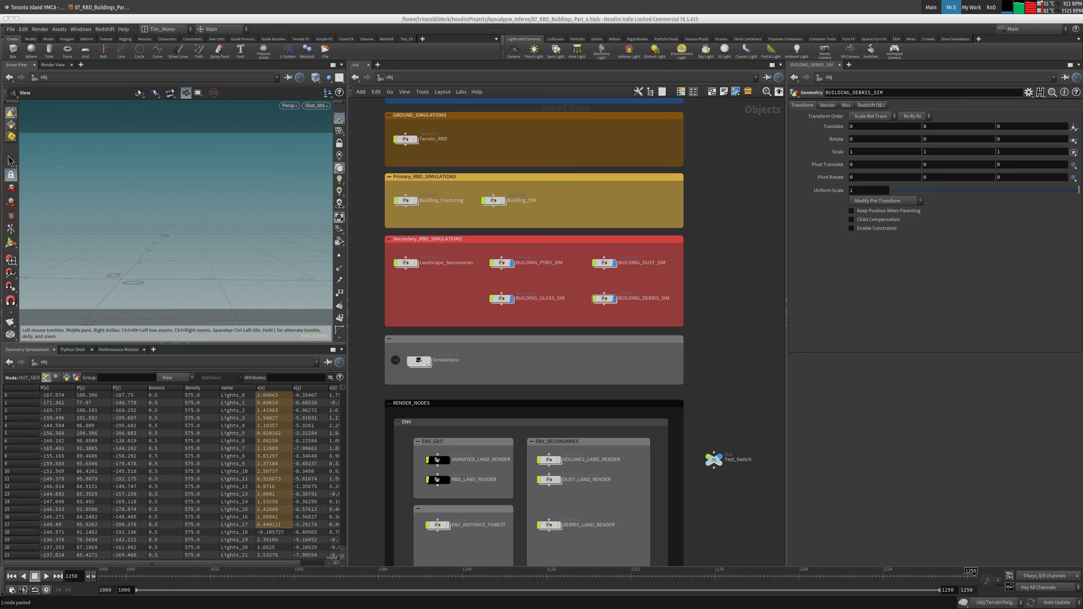
# Enter the Simulations task network and check the output file folder of the RBD_BUILDINGS node without choosing a file.
pyautogui.doubleClick(418, 362)
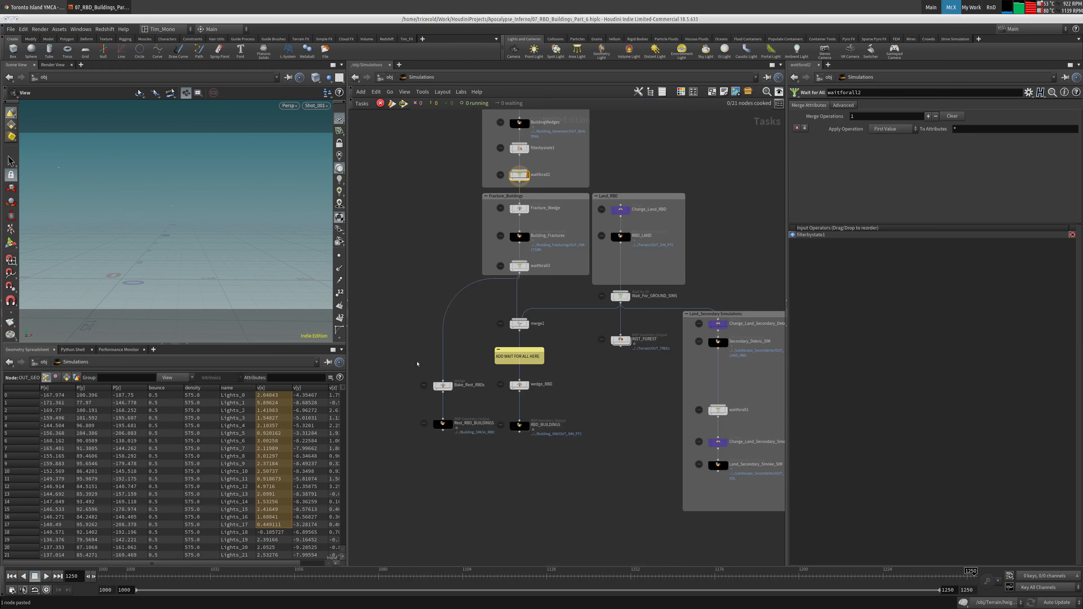
pyautogui.moveTo(533, 381); pyautogui.dragTo(527, 313, button='middle')
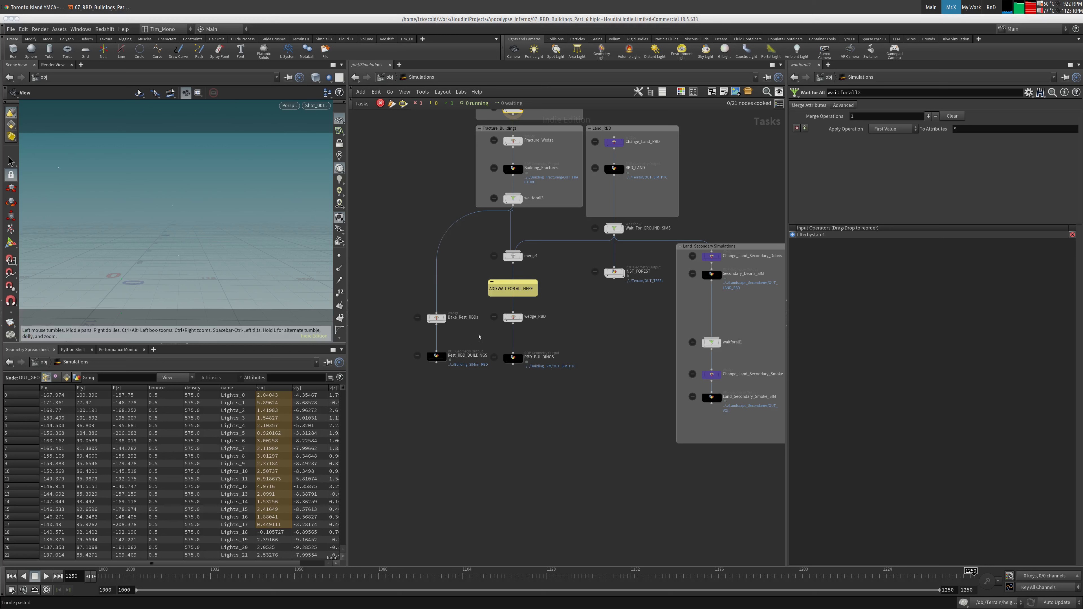
pyautogui.click(513, 358)
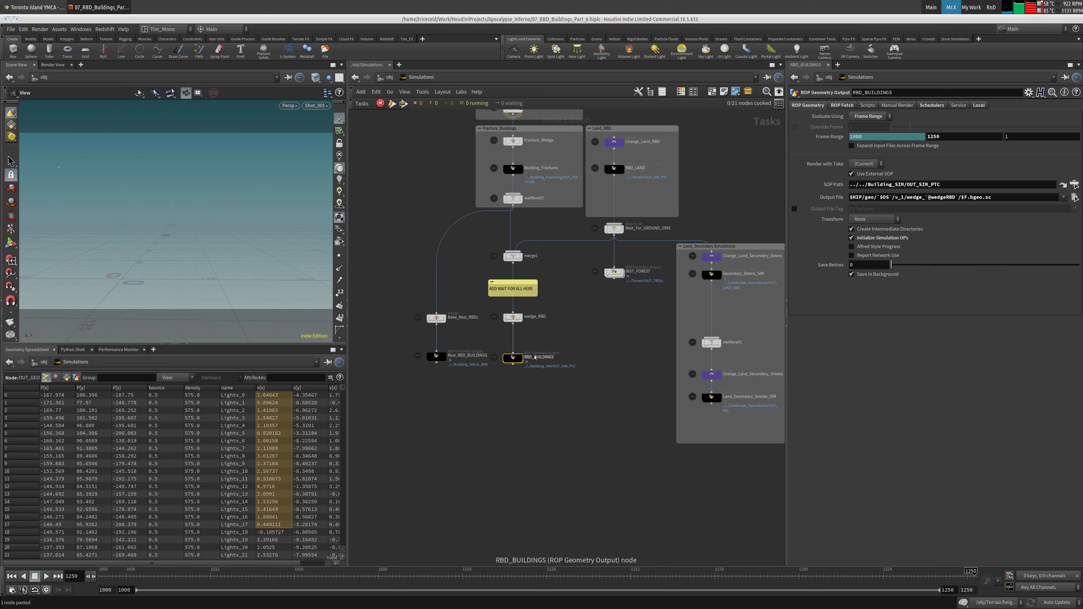
pyautogui.click(1074, 197)
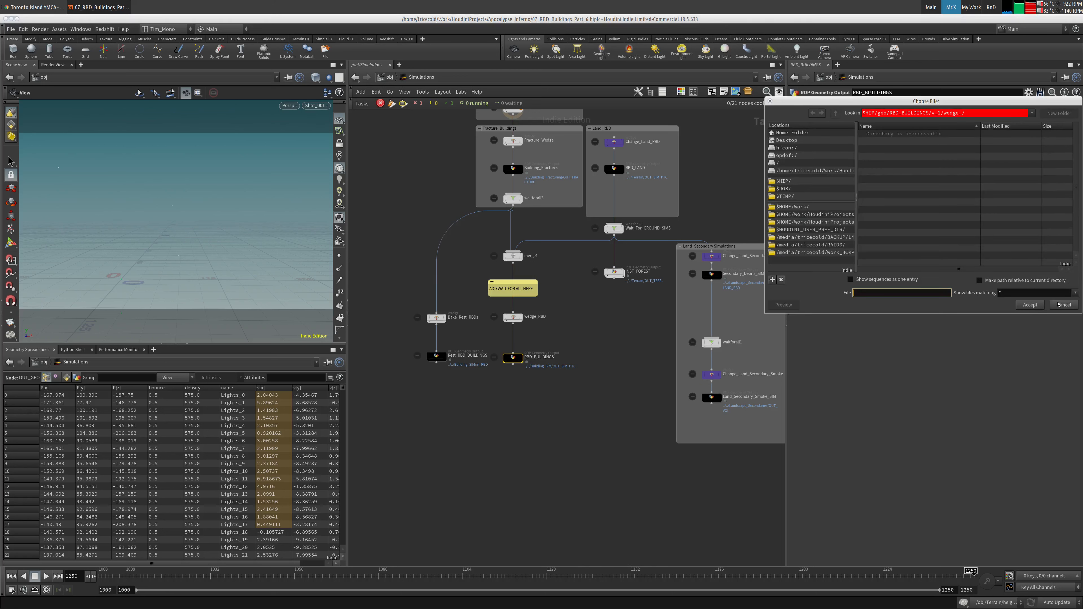
pyautogui.press('Escape')
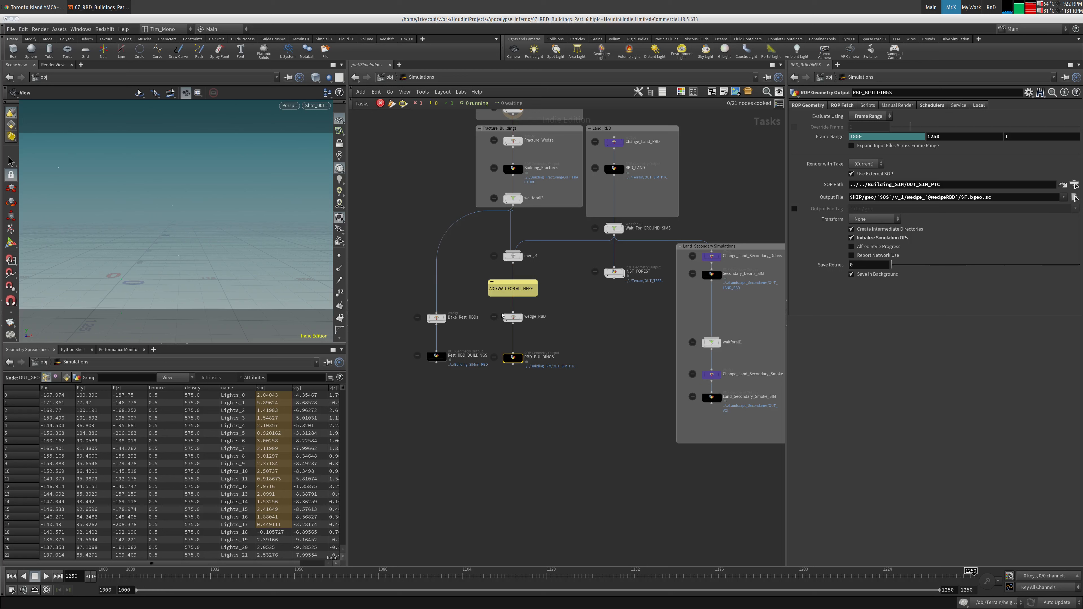
# Generate the work items of the wedge_RBD node and select its first work item.
pyautogui.rightClick(512, 317)
pyautogui.click(551, 351)
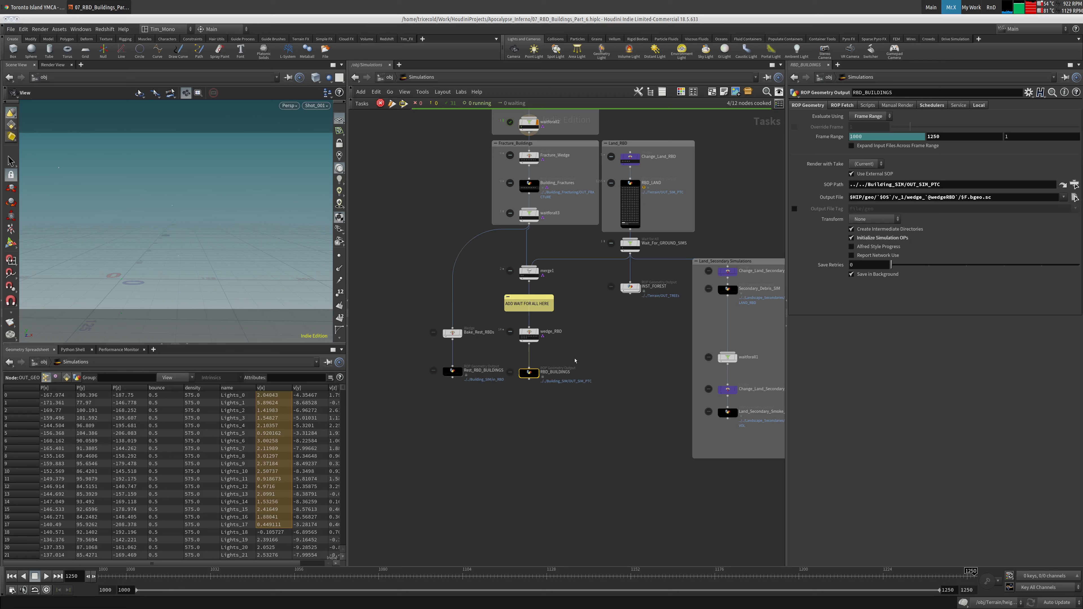
pyautogui.scroll(5, 486, 294)
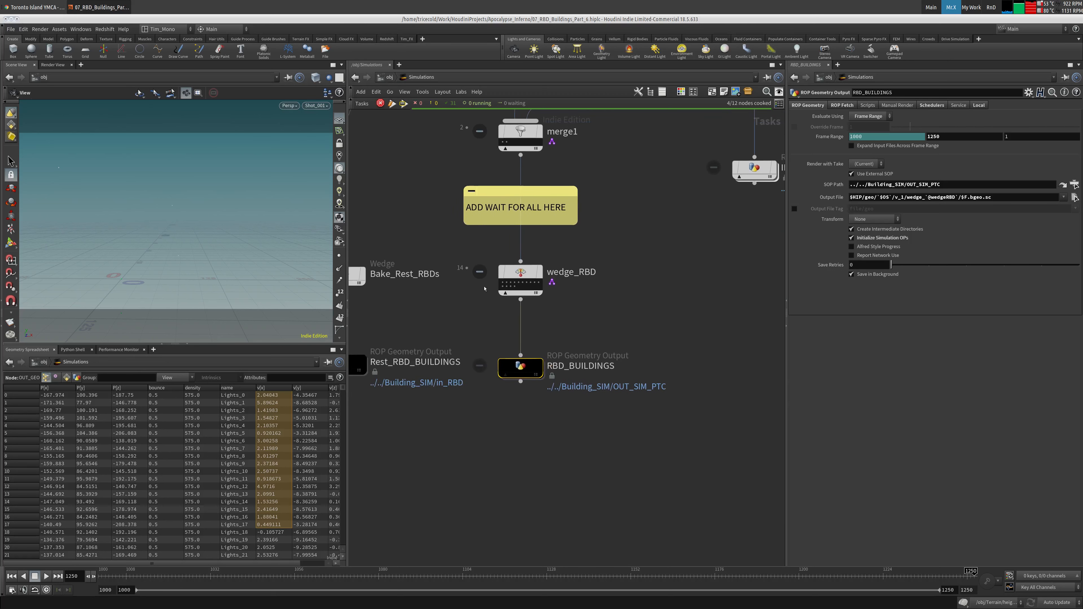
pyautogui.click(505, 284)
# Show the evaluated output path of RBD_BUILDINGS, widen the parameter area and inspect the cached files in its wedge folder.
pyautogui.moveTo(613, 347); pyautogui.dragTo(617, 311, button='middle')
pyautogui.click(531, 334)
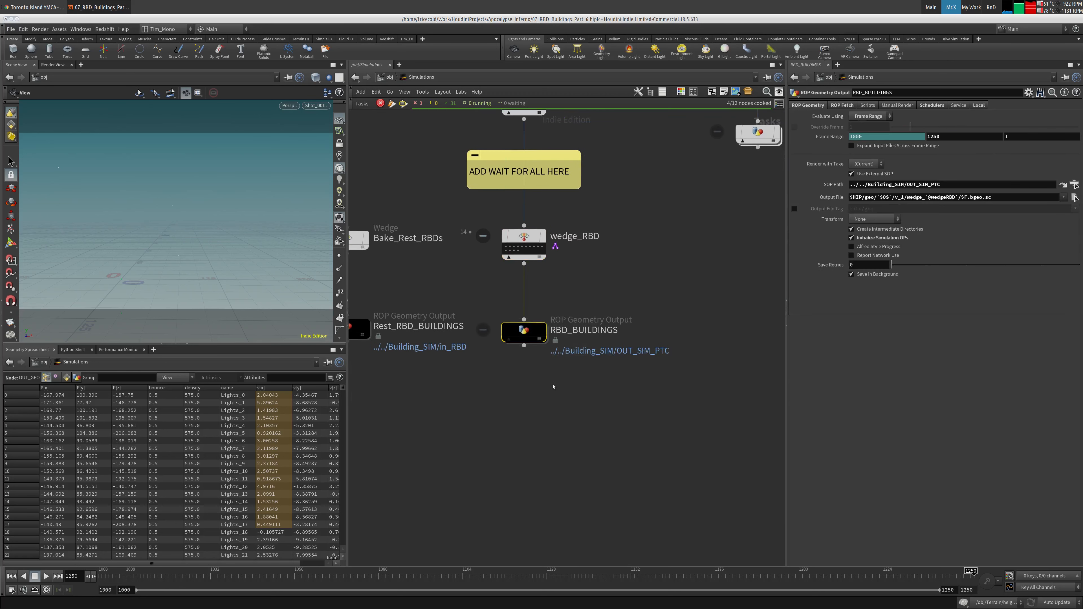
pyautogui.click(827, 198)
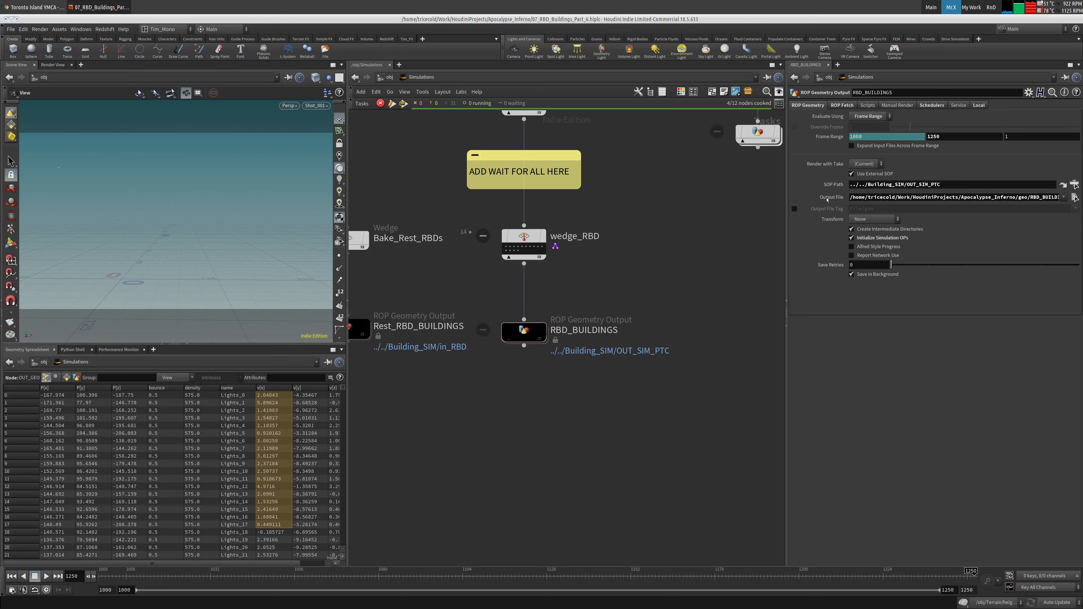
pyautogui.moveTo(786, 207); pyautogui.dragTo(704, 219)
pyautogui.click(1075, 197)
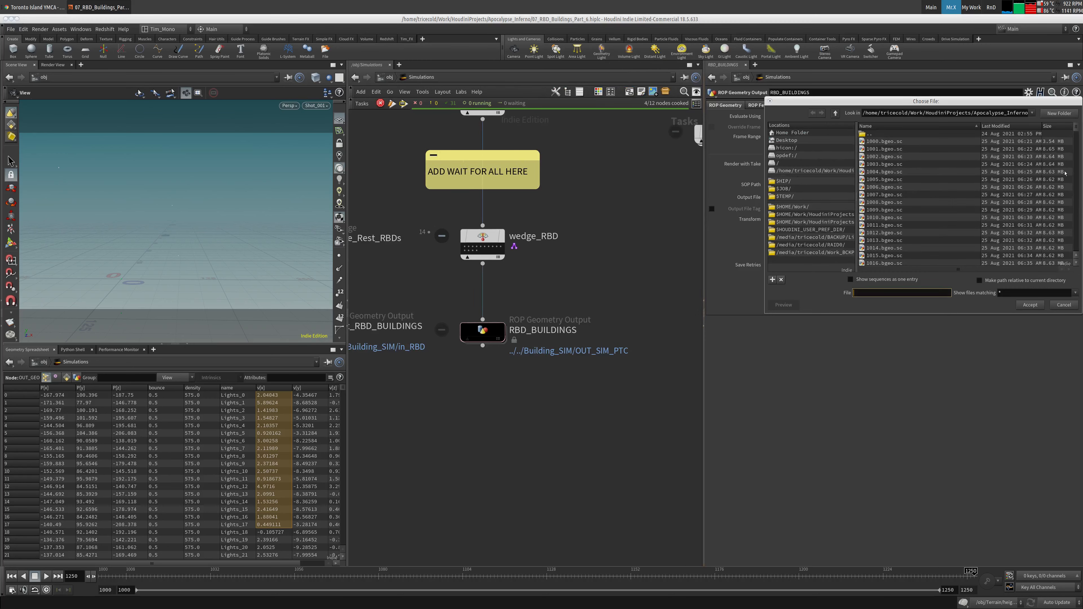
pyautogui.click(1071, 305)
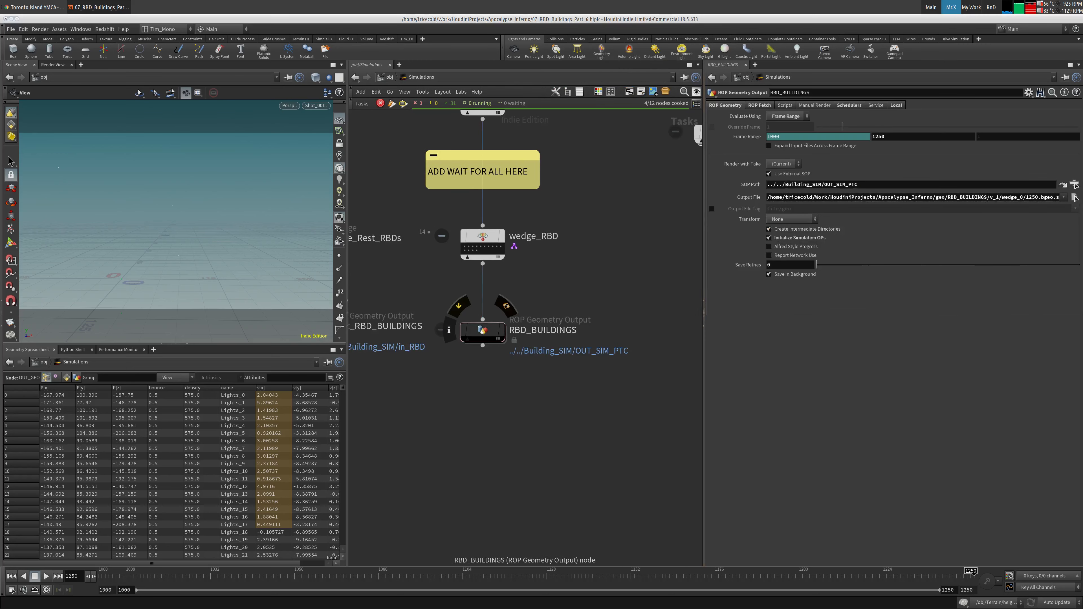
# Cook the RBD_BUILDINGS node.
pyautogui.rightClick(482, 331)
pyautogui.click(517, 381)
pyautogui.click(493, 406)
pyautogui.scroll(-2, 482, 319)
pyautogui.moveTo(482, 319); pyautogui.dragTo(556, 342, button='middle')
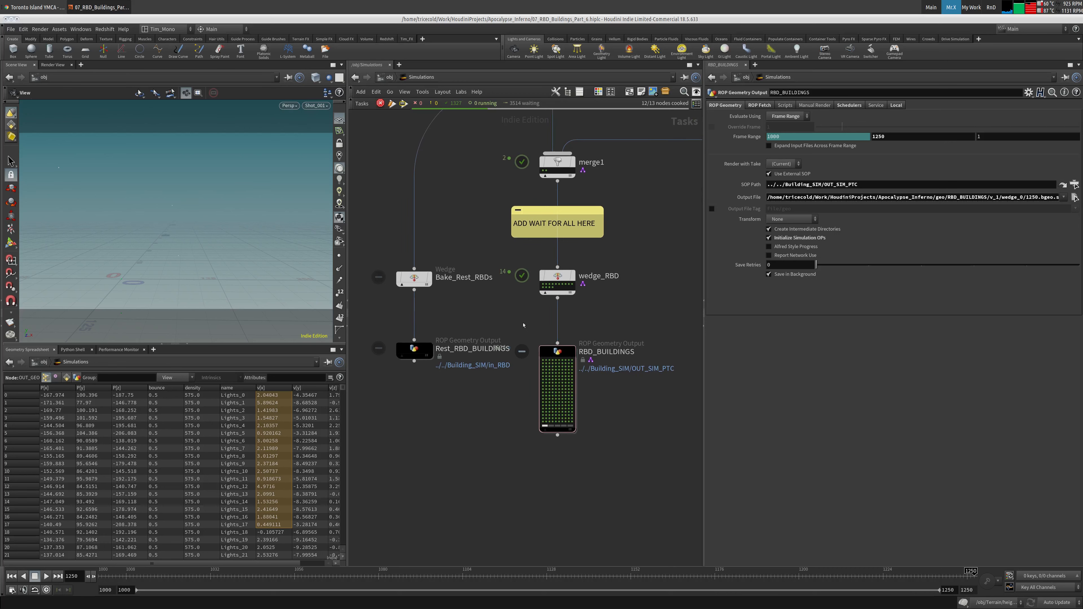
# Inspect the cached files in the output folder of Rest_RBD_BUILDINGS without choosing a file.
pyautogui.scroll(-1, 530, 331)
pyautogui.moveTo(512, 309); pyautogui.dragTo(501, 341, button='middle')
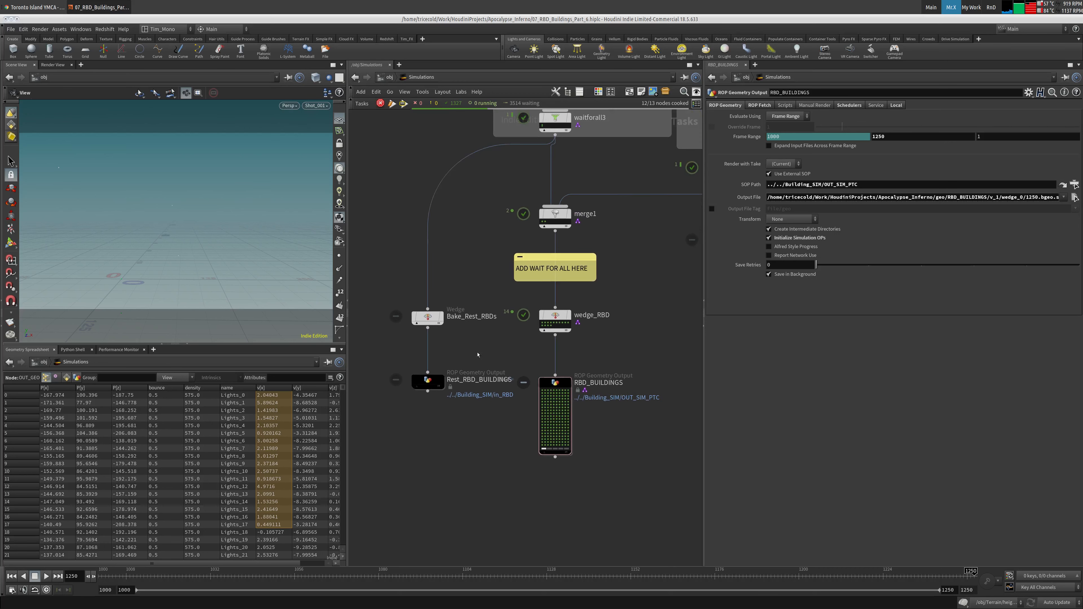
pyautogui.click(427, 380)
pyautogui.click(1073, 197)
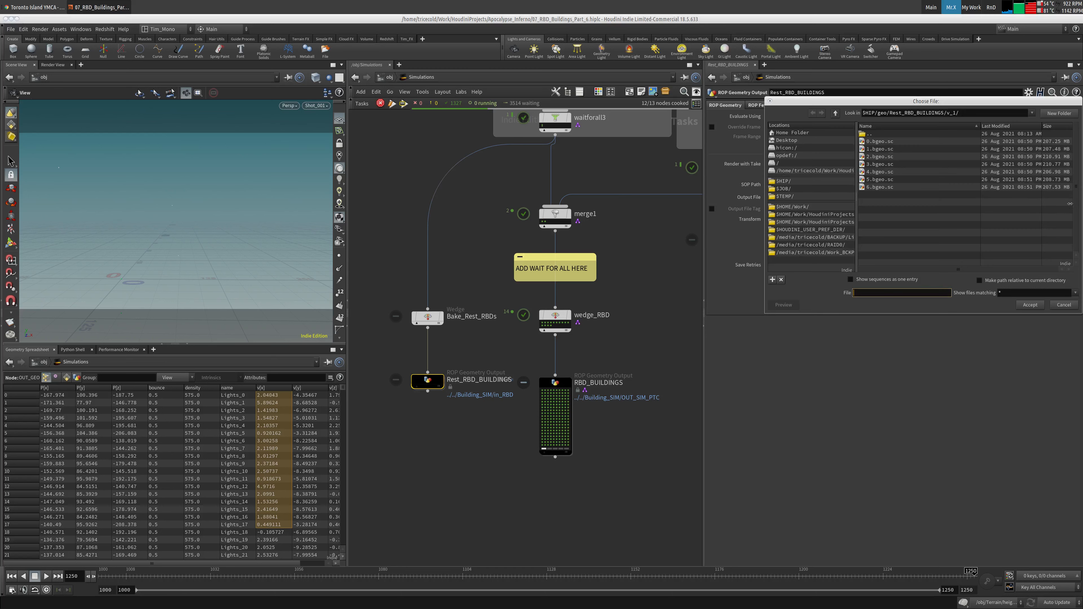
pyautogui.click(1063, 304)
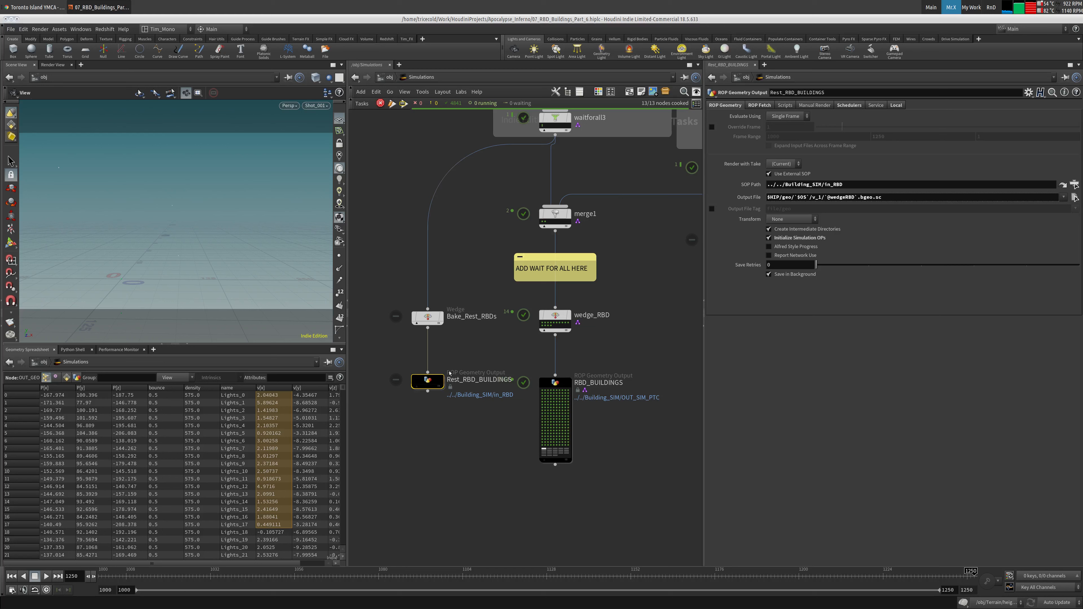
# Cook the Rest_RBD_BUILDINGS node and select it together with Bake_Rest_RBDs.
pyautogui.rightClick(427, 380)
pyautogui.click(444, 432)
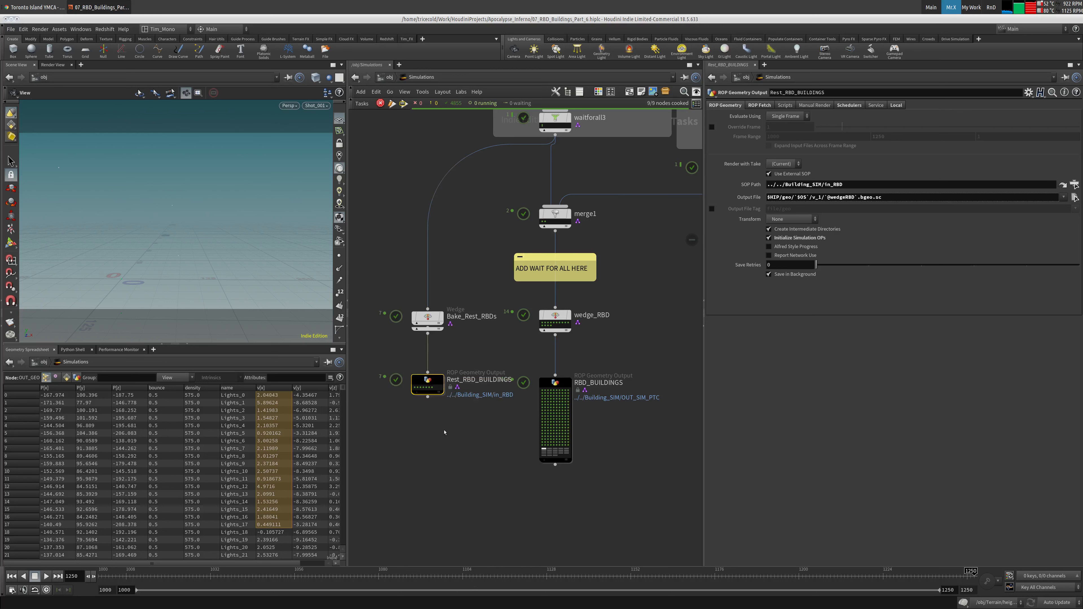
pyautogui.moveTo(505, 346); pyautogui.dragTo(519, 351, button='middle')
pyautogui.scroll(-3, 567, 331)
pyautogui.moveTo(433, 309); pyautogui.dragTo(446, 371)
# Examine the chain from merge1 through wedge_RBD to RBD_BUILDINGS and select the RBD_BUILDINGS node.
pyautogui.moveTo(501, 426); pyautogui.dragTo(396, 435, button='middle')
pyautogui.scroll(2, 424, 287)
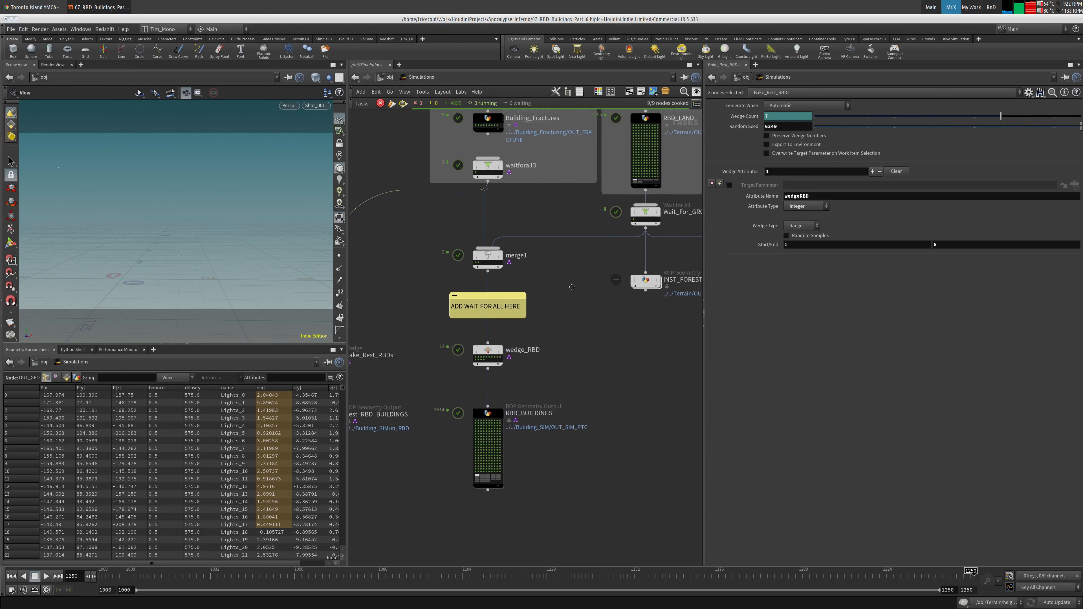
pyautogui.moveTo(427, 328); pyautogui.dragTo(480, 298, button='middle')
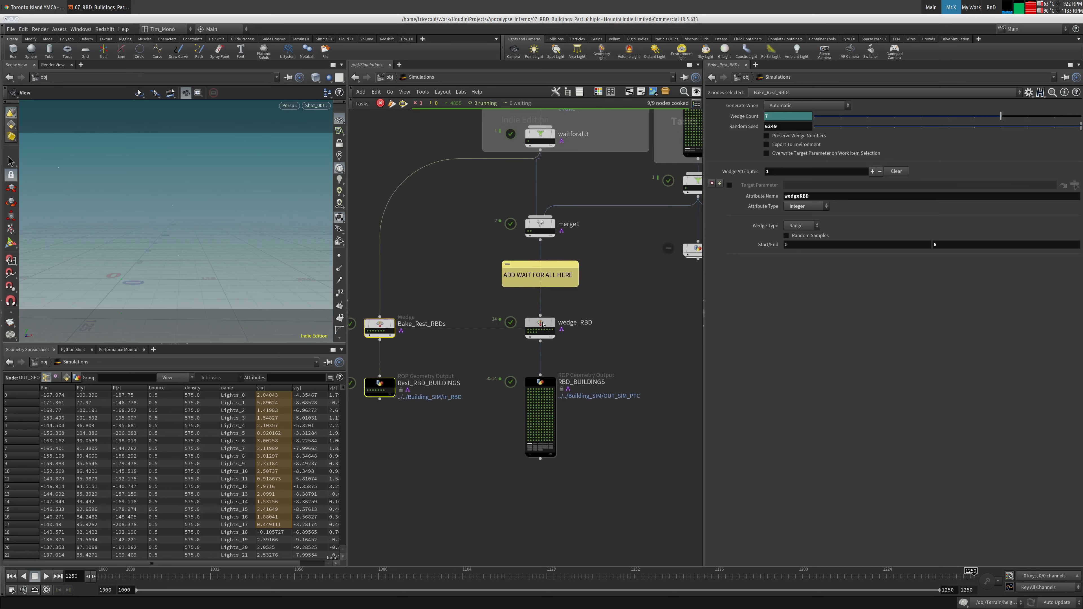
pyautogui.moveTo(590, 294); pyautogui.dragTo(530, 333, button='middle')
pyautogui.scroll(2, 530, 333)
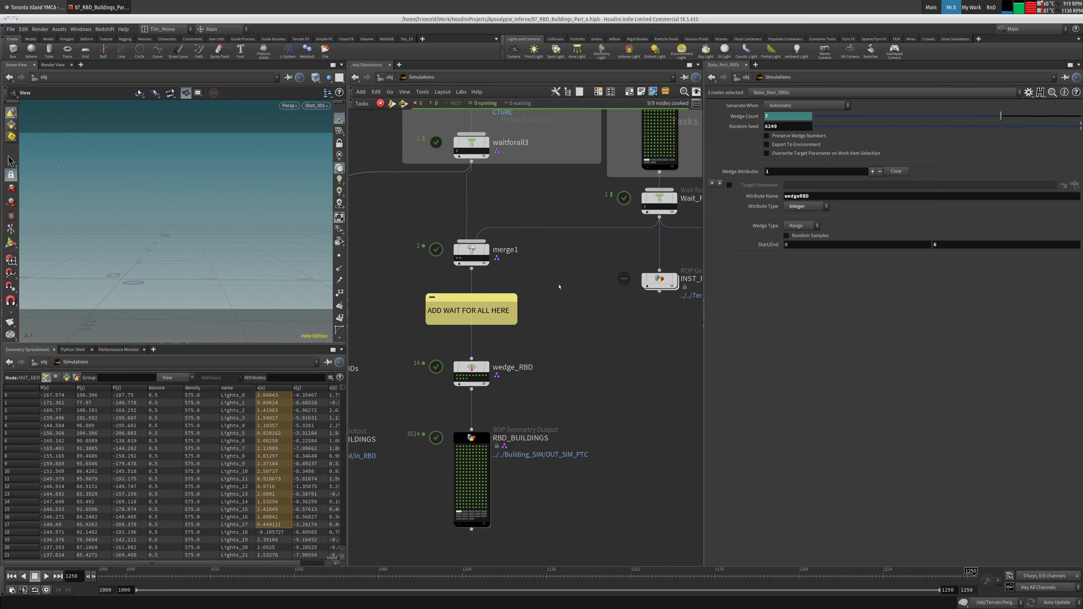
pyautogui.moveTo(562, 283); pyautogui.dragTo(562, 492, button='middle')
pyautogui.moveTo(563, 492); pyautogui.dragTo(591, 302, button='middle')
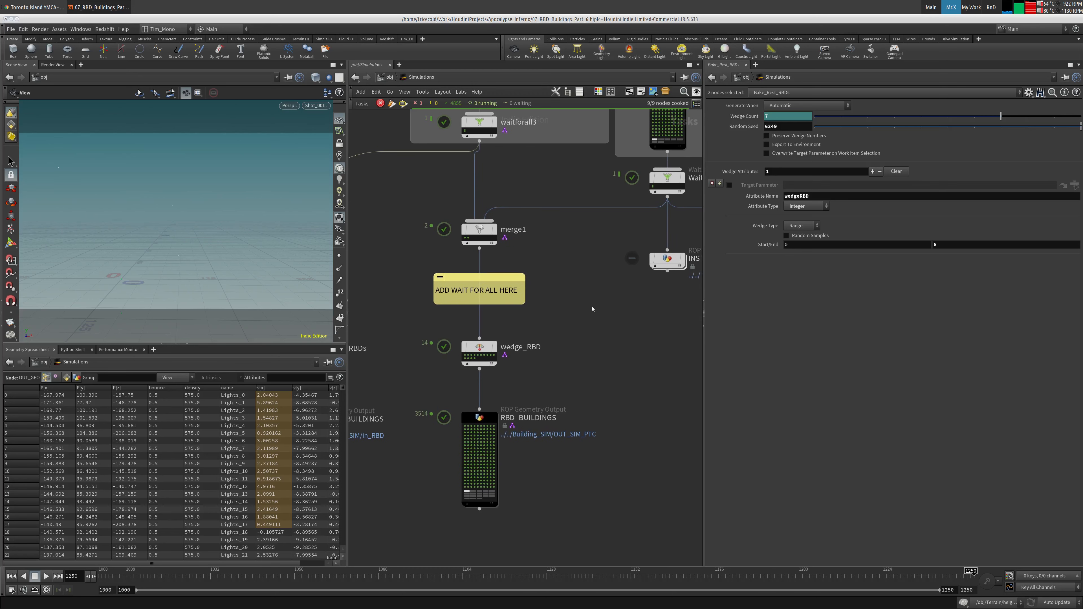
pyautogui.moveTo(542, 397); pyautogui.dragTo(455, 507)
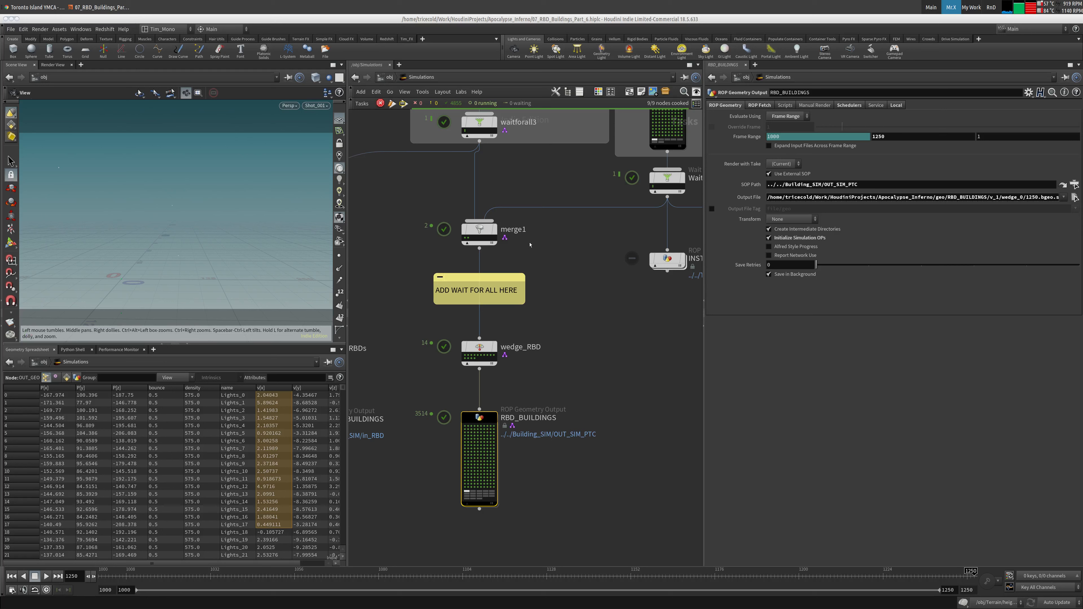
pyautogui.moveTo(637, 224); pyautogui.dragTo(681, 180, button='middle')
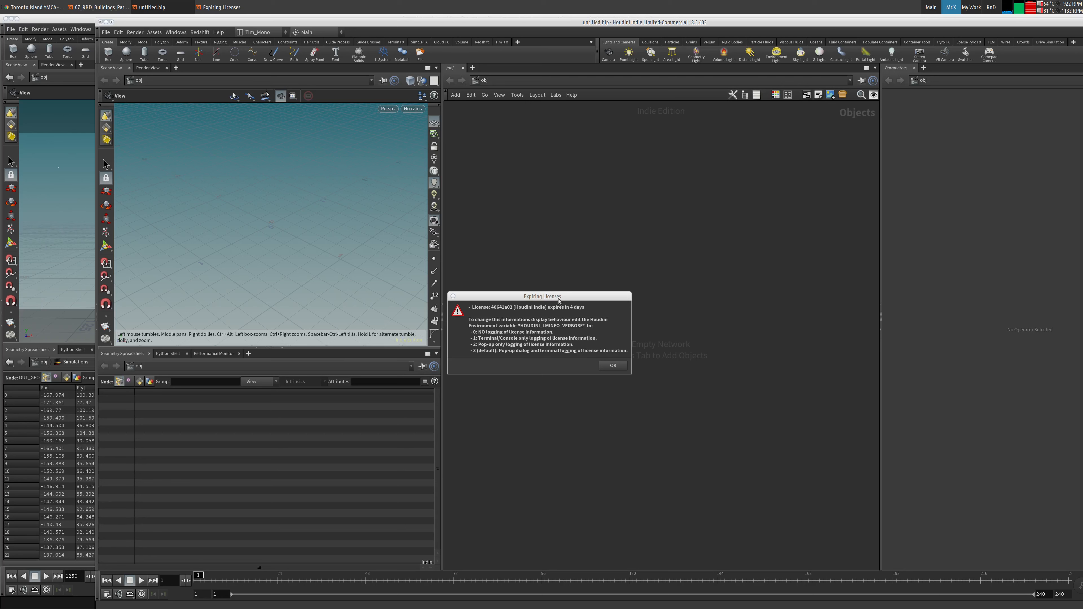
# Dismiss the expiring-license notice in the new untitled Houdini session and maximize its window.
pyautogui.click(613, 365)
pyautogui.doubleClick(688, 24)
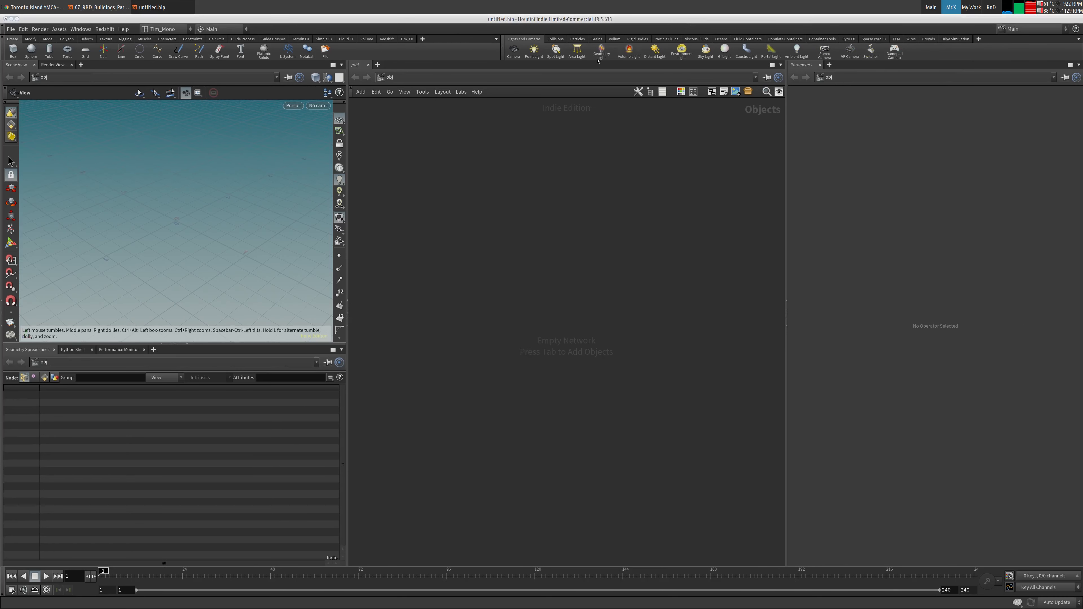
pyautogui.press('Tab')
pyautogui.moveTo(572, 262)
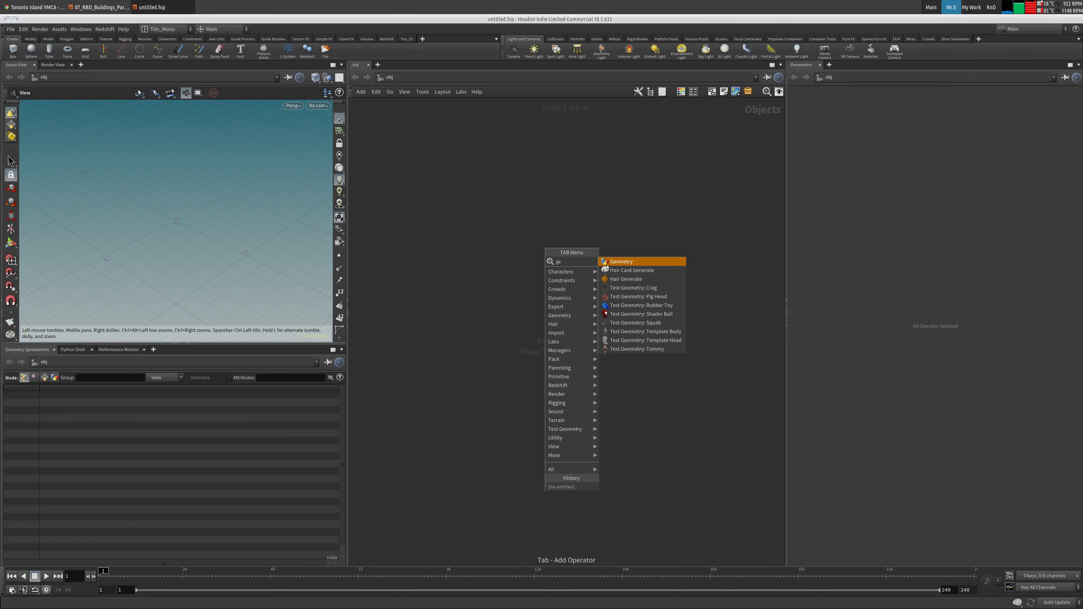
pyautogui.click(622, 260)
pyautogui.doubleClick(516, 264)
pyautogui.click(385, 77)
pyautogui.moveTo(599, 224); pyautogui.dragTo(440, 336)
pyautogui.press('Delete')
# Switch to the topnet1 network under tasks and add a Wedge node above the local scheduler.
pyautogui.click(460, 78)
pyautogui.click(471, 162)
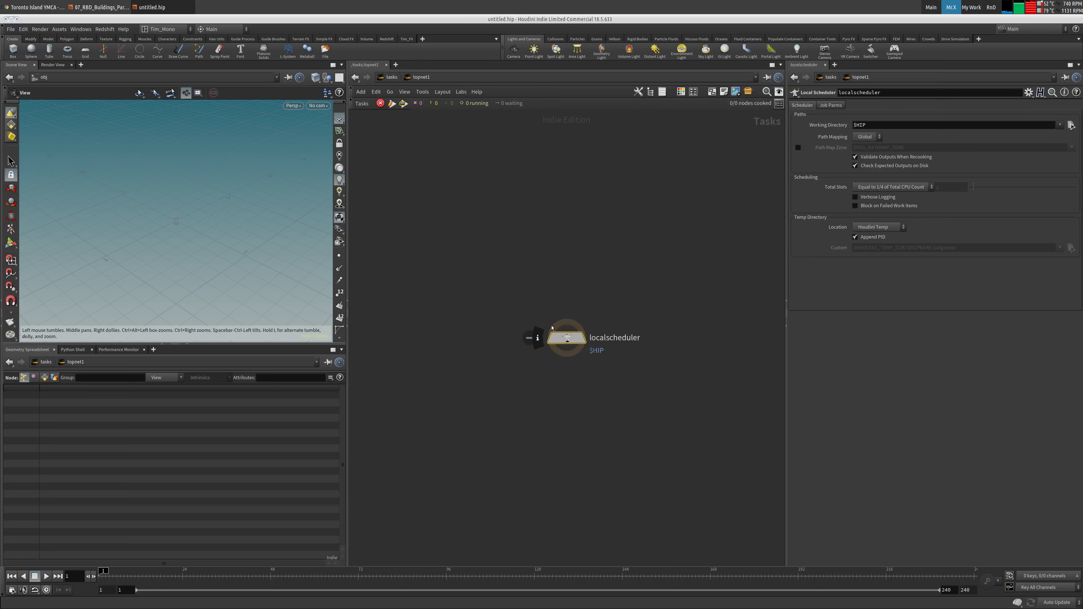
pyautogui.moveTo(498, 227); pyautogui.dragTo(527, 321, button='middle')
pyautogui.press('Tab')
pyautogui.write('wed')
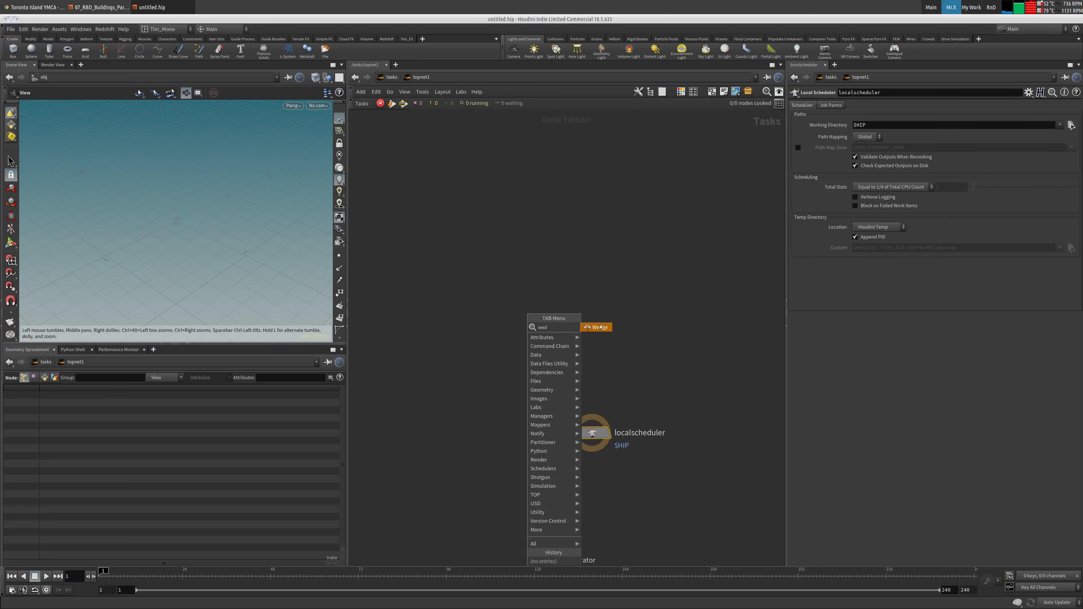
pyautogui.click(601, 327)
pyautogui.click(591, 212)
# Set the wedge count of wedge1 to 10 and generate its work items.
pyautogui.click(866, 116)
pyautogui.write('0')
pyautogui.press('Return')
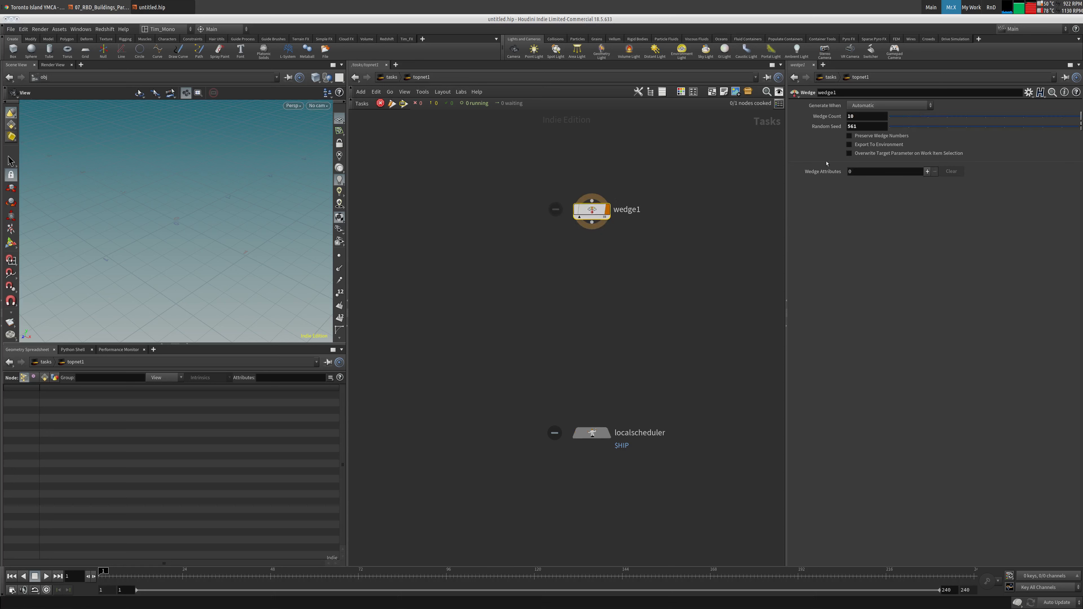
pyautogui.rightClick(575, 196)
pyautogui.click(614, 250)
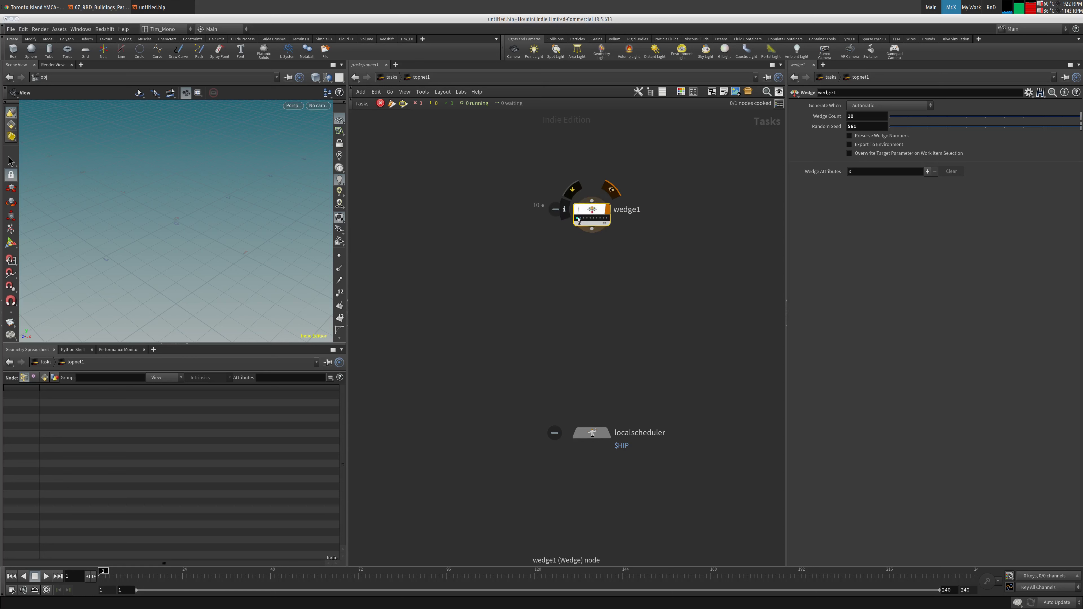
# Add a ROP Geometry Output node below wedge1 and connect it to the wedge's output.
pyautogui.moveTo(566, 277); pyautogui.dragTo(503, 282, button='middle')
pyautogui.scroll(3, 485, 299)
pyautogui.press('Tab')
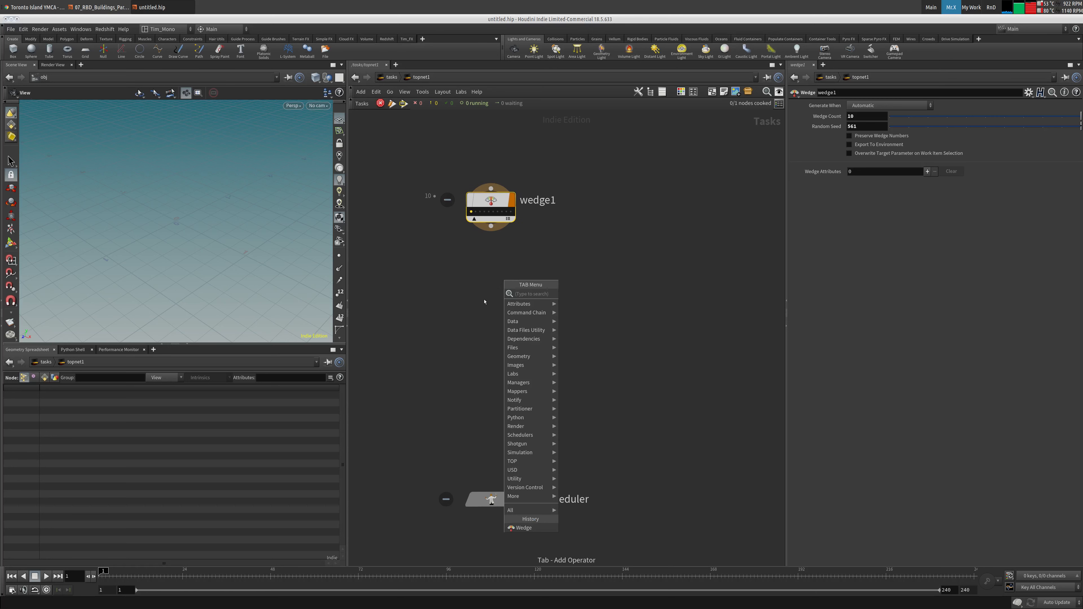
pyautogui.write('geo')
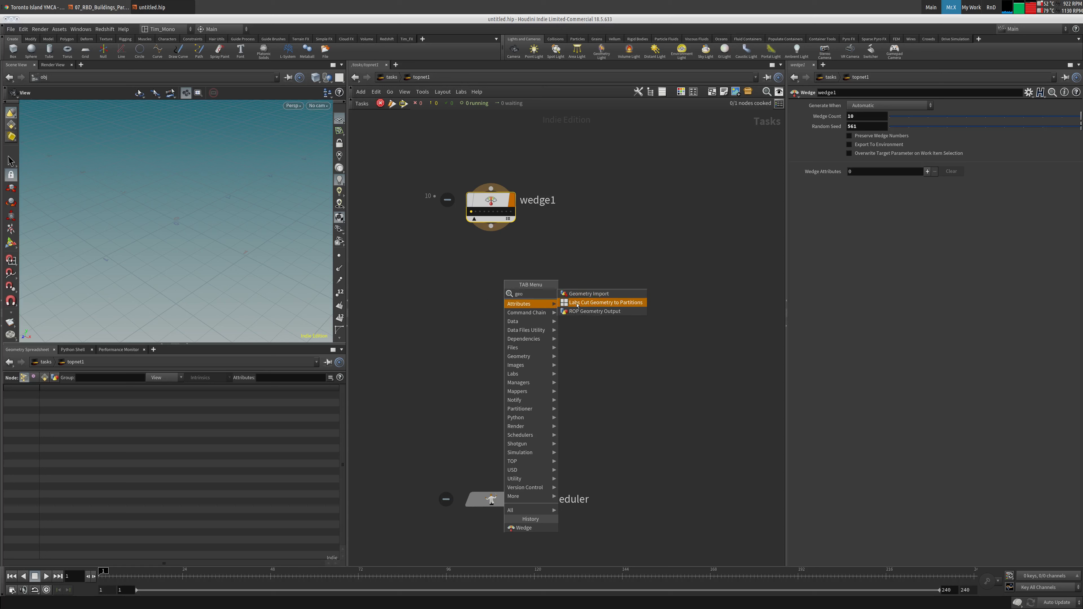
pyautogui.click(594, 311)
pyautogui.click(490, 273)
pyautogui.click(491, 226)
pyautogui.moveTo(492, 284); pyautogui.dragTo(492, 290)
# Set ropgeometry1 to evaluate by Frame Range, delete the range's channels and set its end frame to 10.
pyautogui.click(869, 116)
pyautogui.click(866, 125)
pyautogui.rightClick(828, 137)
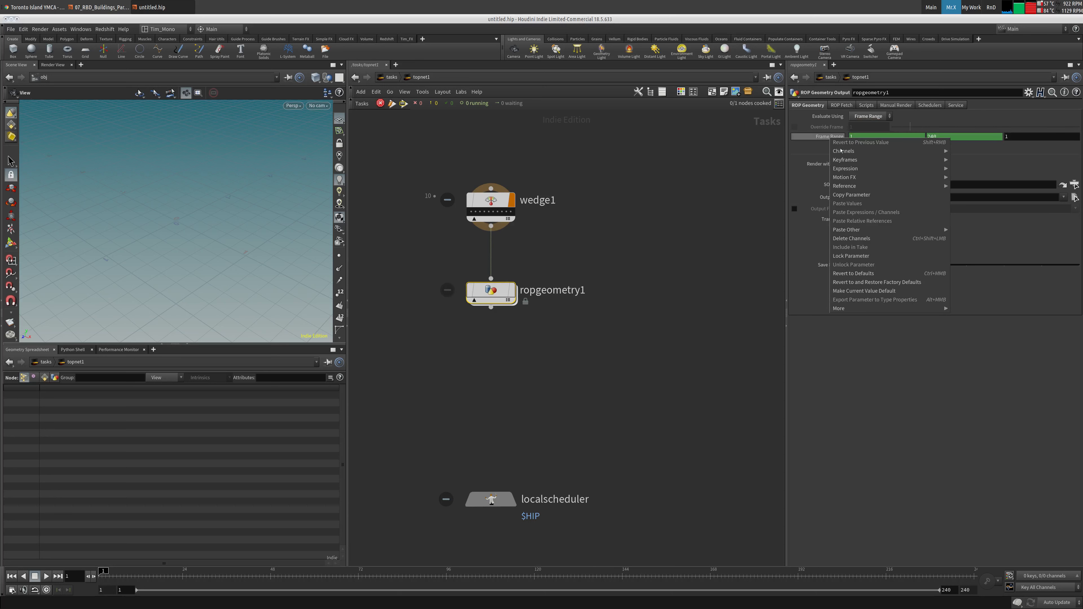
pyautogui.click(848, 239)
pyautogui.moveTo(937, 136); pyautogui.dragTo(926, 136)
pyautogui.write('10')
pyautogui.press('Tab')
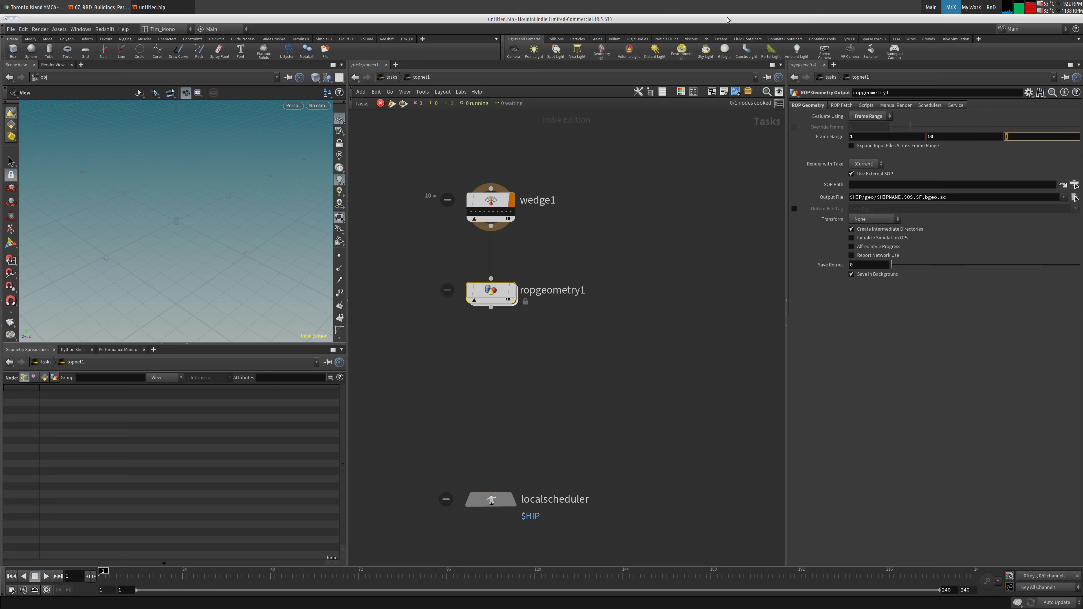
# Generate the work items of ropgeometry1 without cooking them.
pyautogui.rightClick(481, 288)
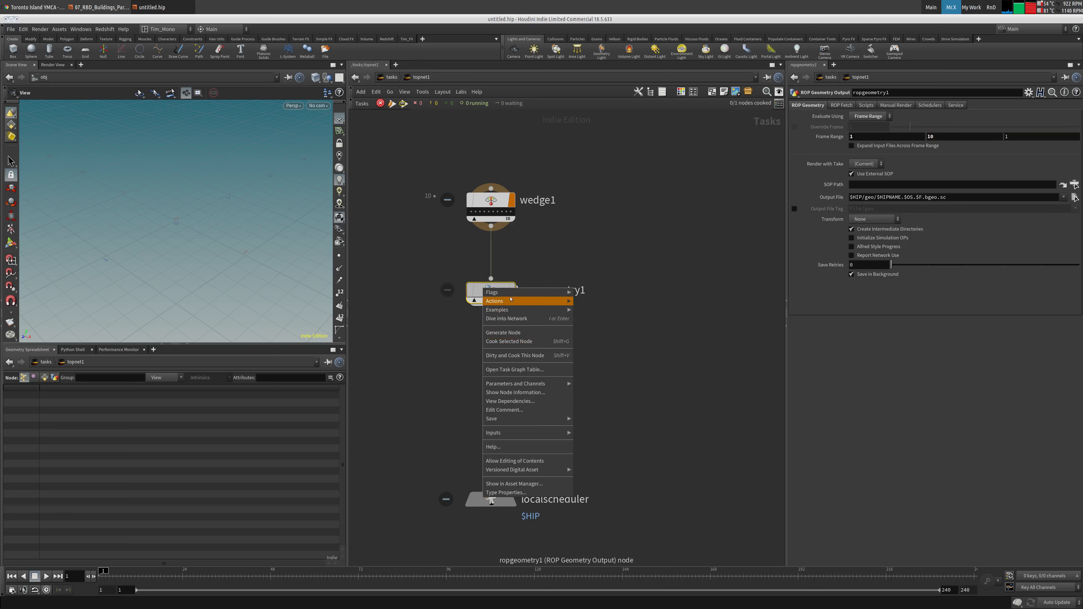
pyautogui.click(581, 175)
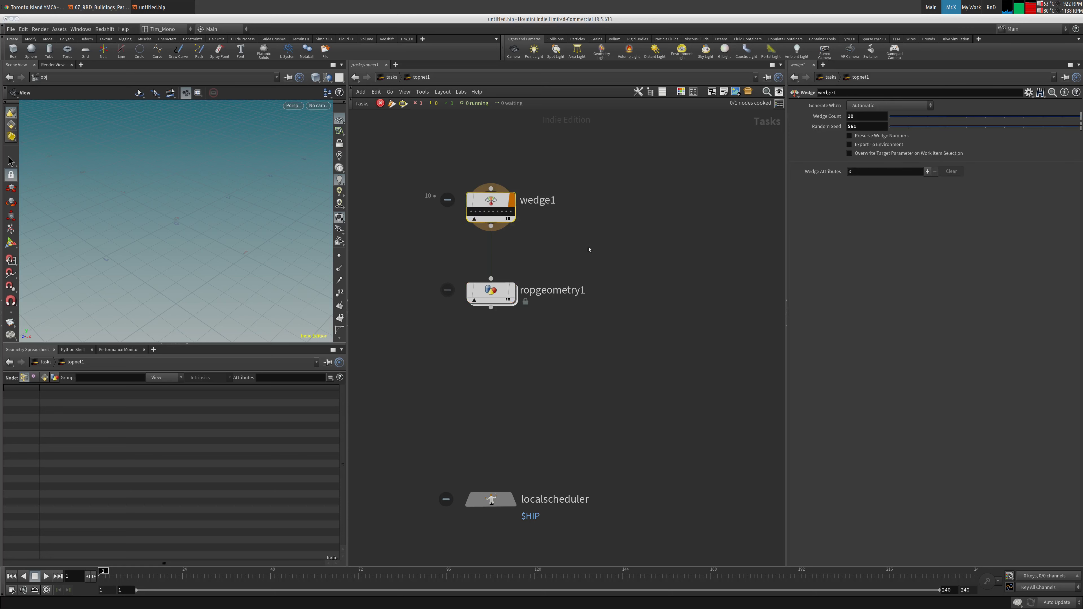
pyautogui.rightClick(488, 290)
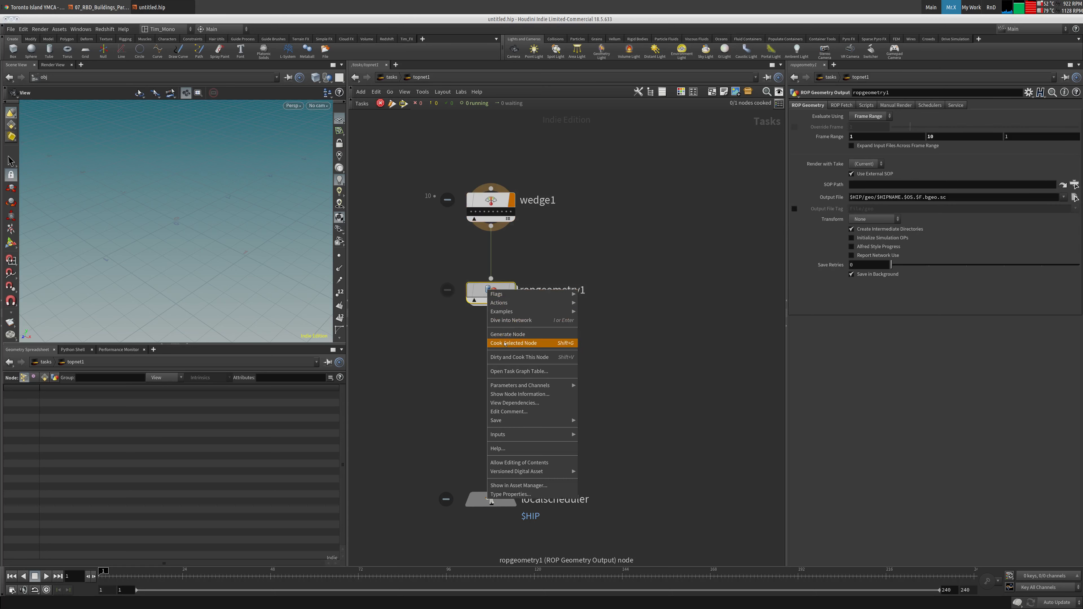
pyautogui.click(506, 335)
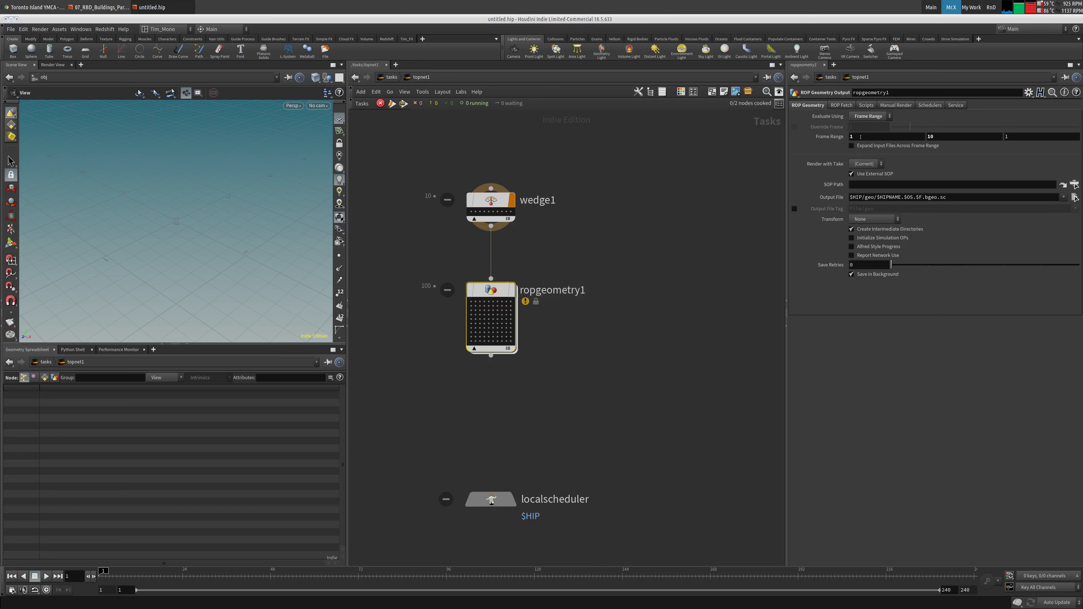
pyautogui.moveTo(418, 254); pyautogui.dragTo(567, 404)
pyautogui.moveTo(597, 285); pyautogui.dragTo(626, 218, button='middle')
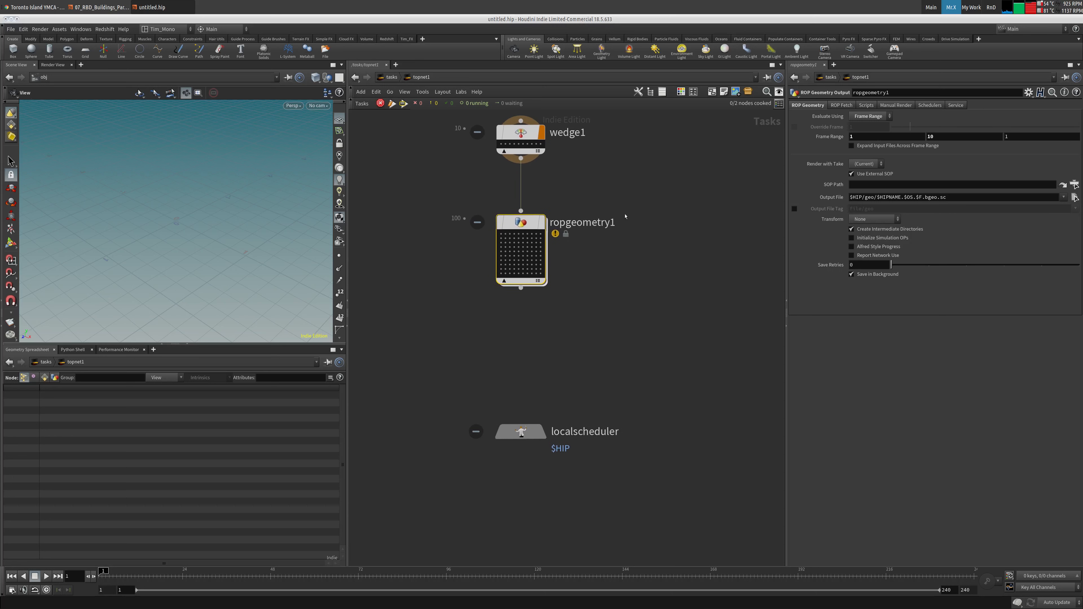
# Move the local scheduler lower in the network and bring ropgeometry1 slightly closer to wedge1.
pyautogui.moveTo(544, 437); pyautogui.dragTo(543, 505)
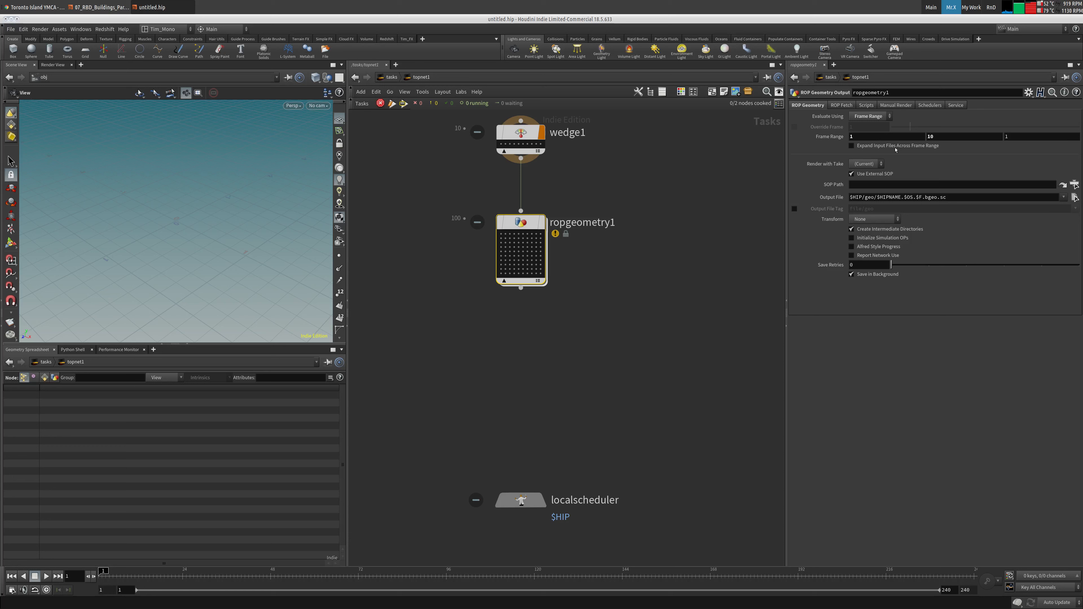
pyautogui.moveTo(626, 205); pyautogui.dragTo(621, 226, button='middle')
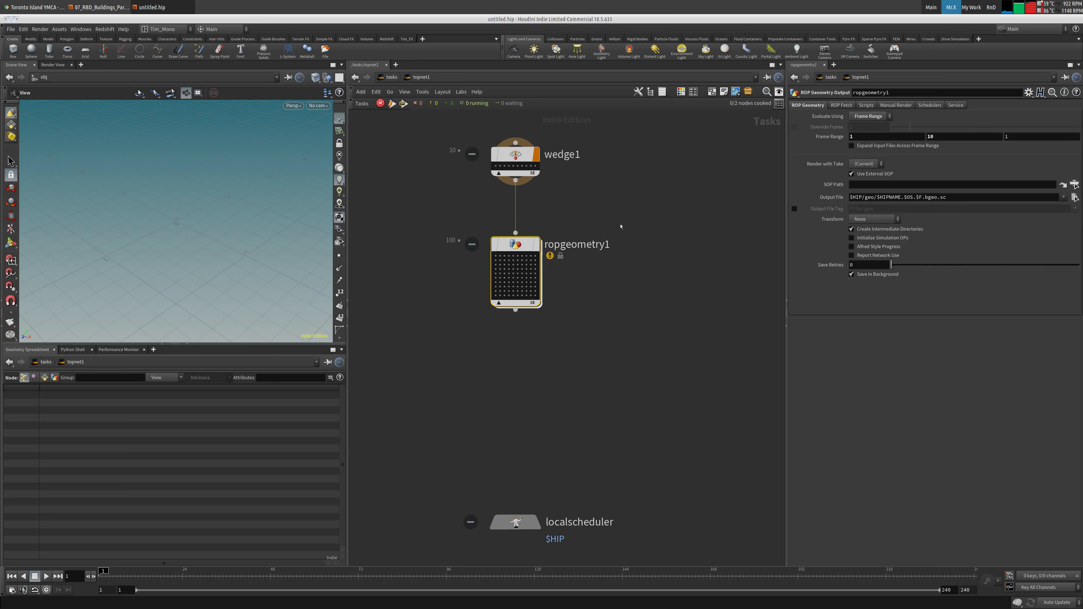
pyautogui.moveTo(541, 247); pyautogui.dragTo(541, 237)
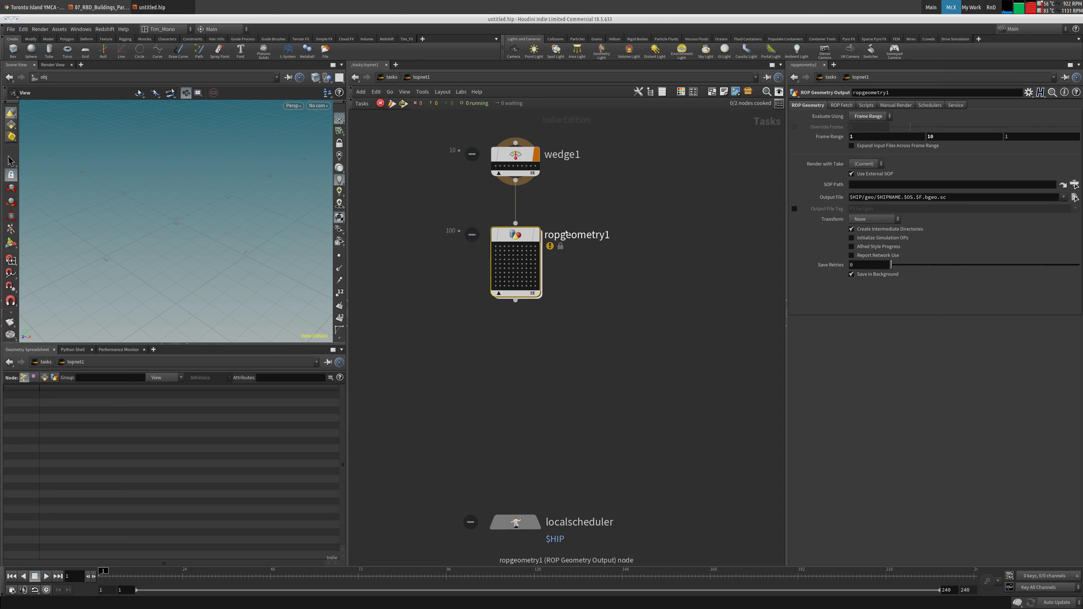
# Rename the ropgeometry1 node as cache_source.
pyautogui.doubleClick(542, 236)
pyautogui.write('box')
pyautogui.press('BackSpace')
pyautogui.press('BackSpace')
pyautogui.press('BackSpace')
pyautogui.write('cac')
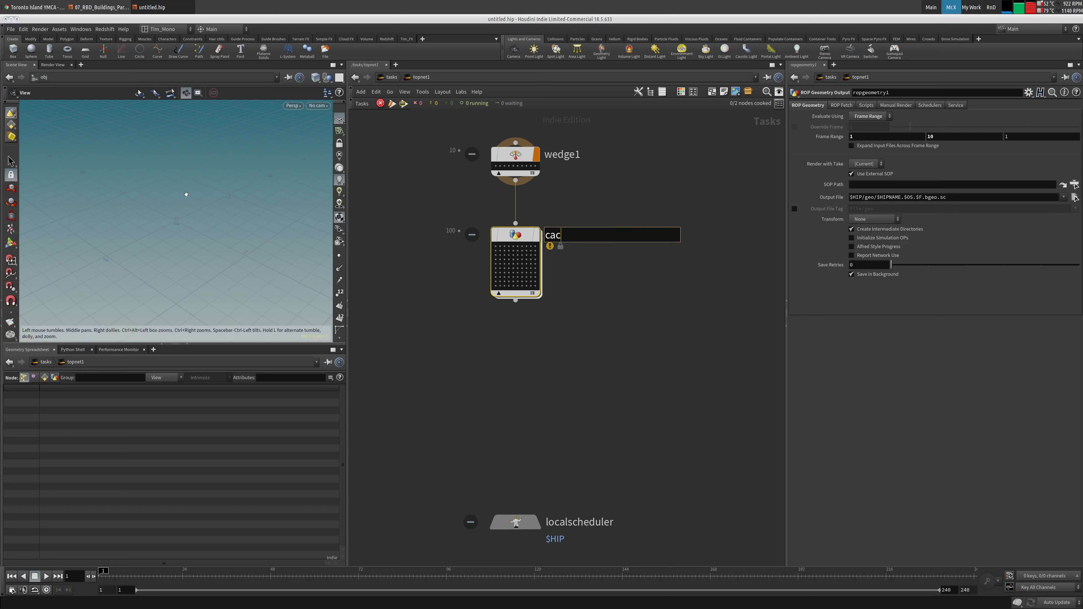
pyautogui.write('he_source')
pyautogui.press('Return')
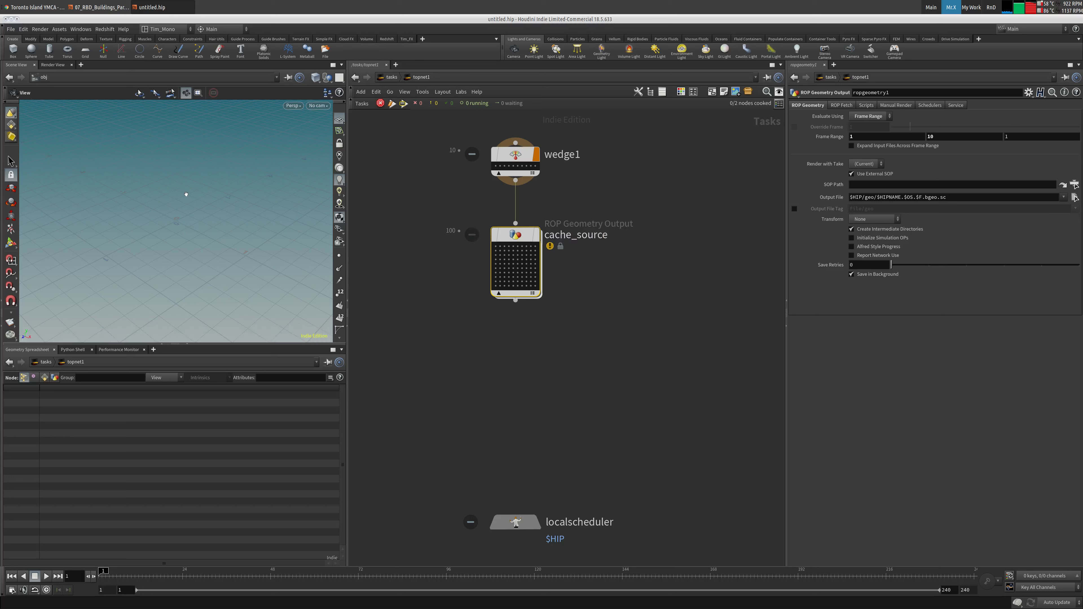
# Duplicate cache_source, place the copy below it and connect the copy's input to cache_source's output.
pyautogui.hotkey('ctrl', 'c')
pyautogui.hotkey('ctrl', 'v')
pyautogui.moveTo(513, 347)
pyautogui.mouseDown()
pyautogui.moveTo(553, 350)
pyautogui.moveTo(524, 339)
pyautogui.mouseUp()
pyautogui.click(515, 301)
pyautogui.click(551, 339)
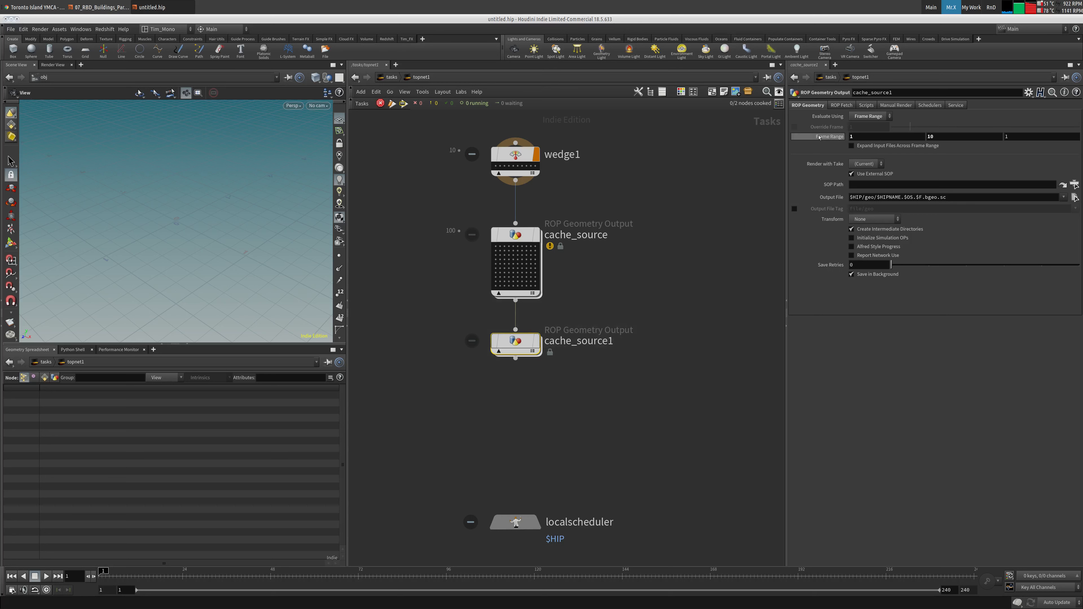
pyautogui.moveTo(666, 291); pyautogui.dragTo(642, 283, button='middle')
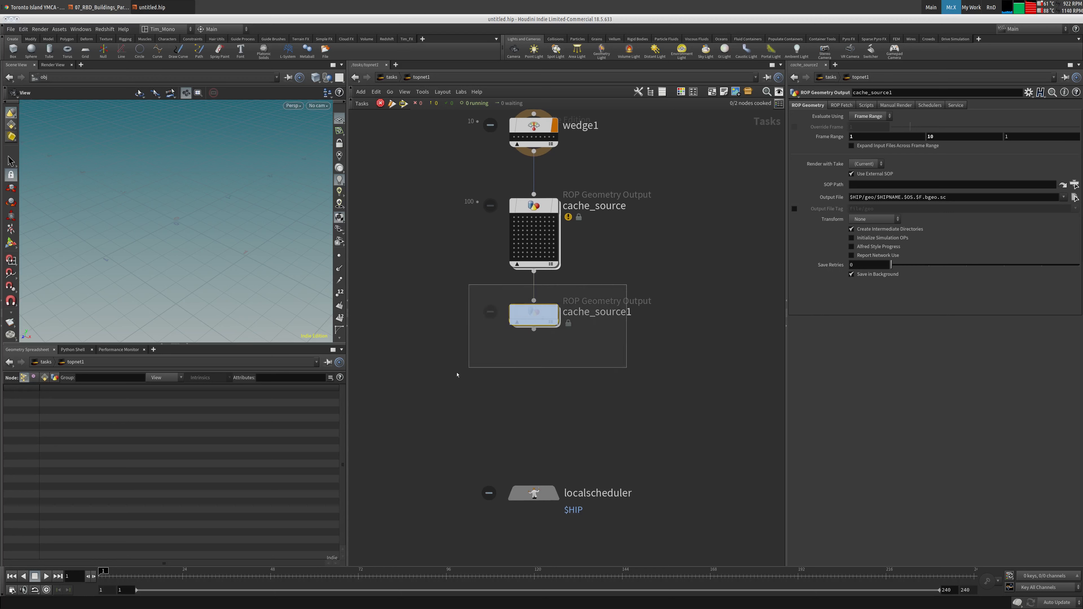
pyautogui.moveTo(524, 319); pyautogui.dragTo(523, 328)
# Generate the work items of cache_source1 and make room for the expanded nodes.
pyautogui.rightClick(523, 328)
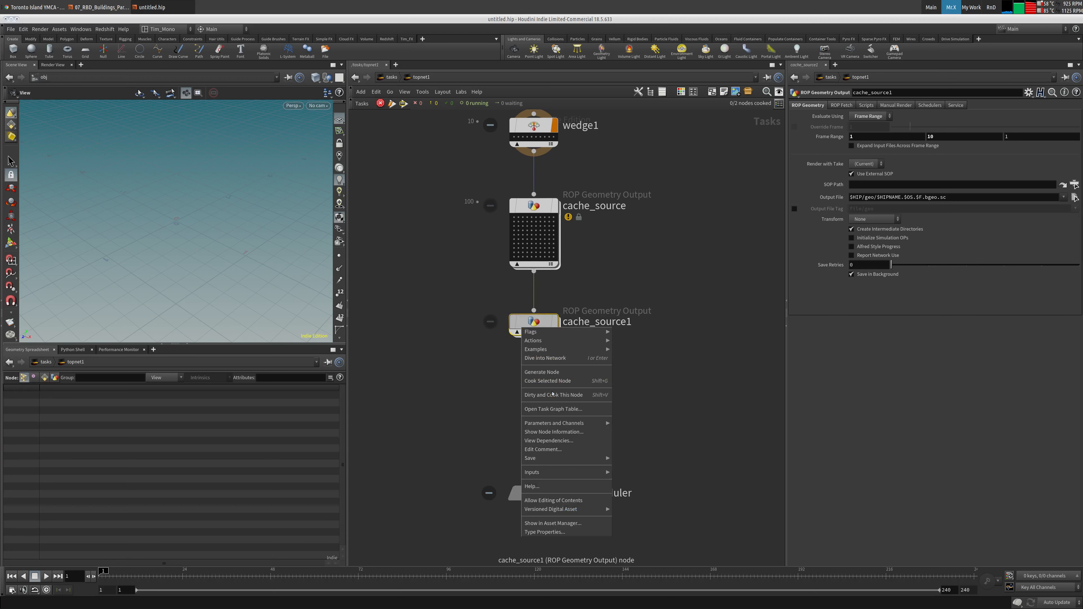
pyautogui.click(542, 371)
pyautogui.click(414, 364)
pyautogui.moveTo(444, 290); pyautogui.dragTo(423, 350, button='middle')
pyautogui.moveTo(435, 248); pyautogui.dragTo(505, 297)
pyautogui.moveTo(474, 322); pyautogui.dragTo(503, 268, button='middle')
pyautogui.moveTo(540, 354); pyautogui.dragTo(541, 365)
# Set cache_source1 to evaluate by Single Frame and regenerate its work items.
pyautogui.click(868, 116)
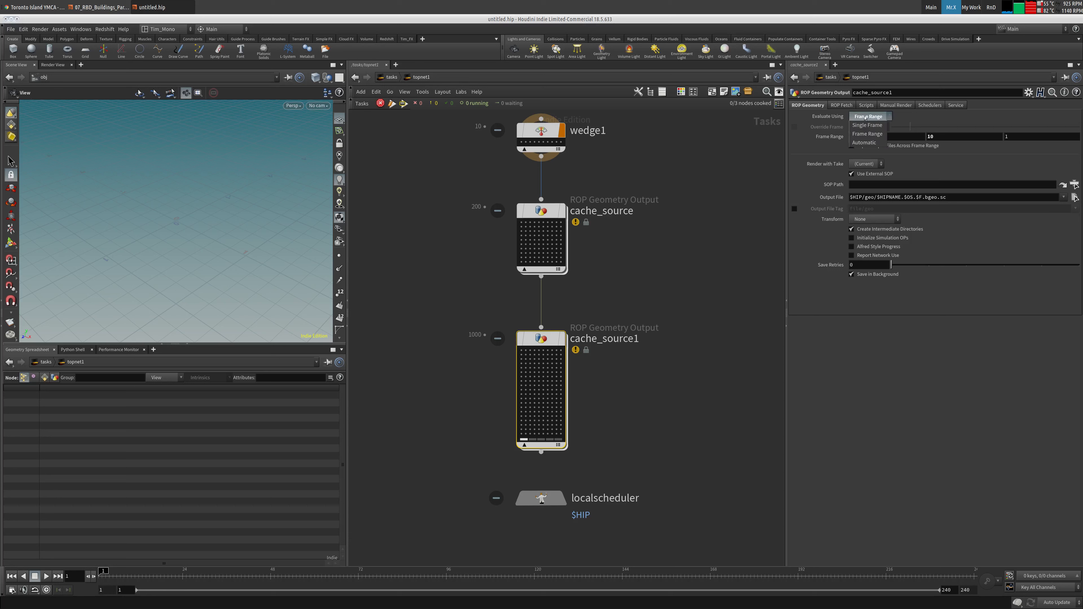
pyautogui.click(831, 128)
pyautogui.click(868, 116)
pyautogui.click(866, 125)
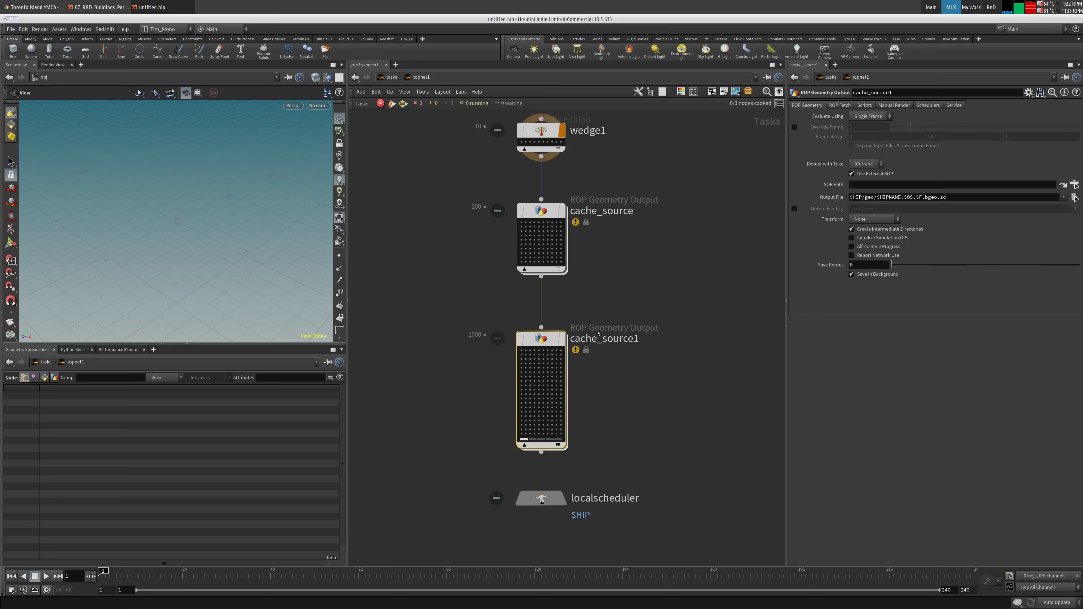
pyautogui.rightClick(539, 341)
pyautogui.click(573, 389)
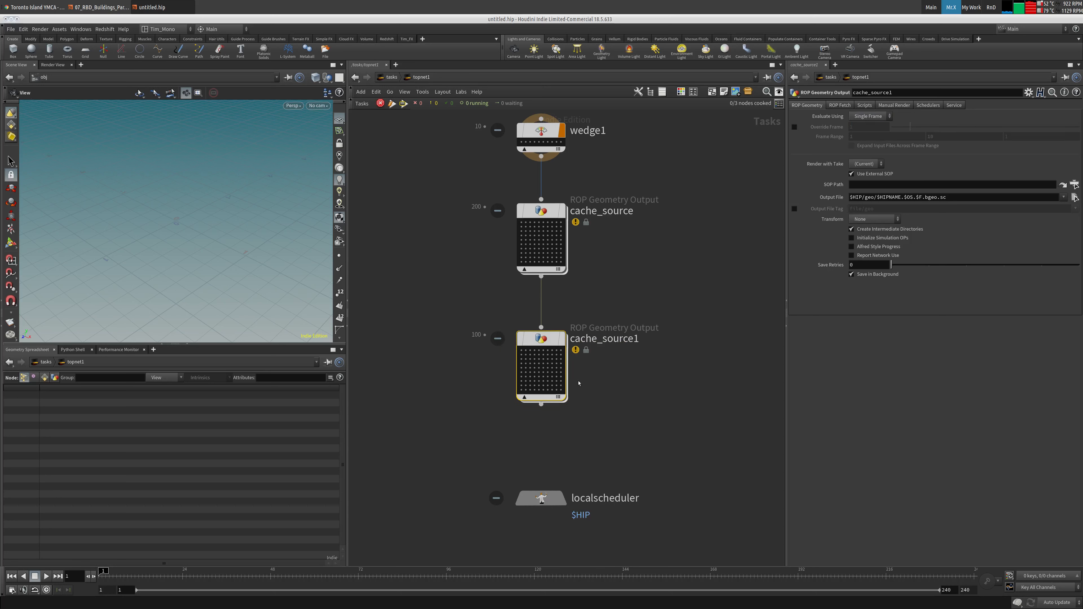
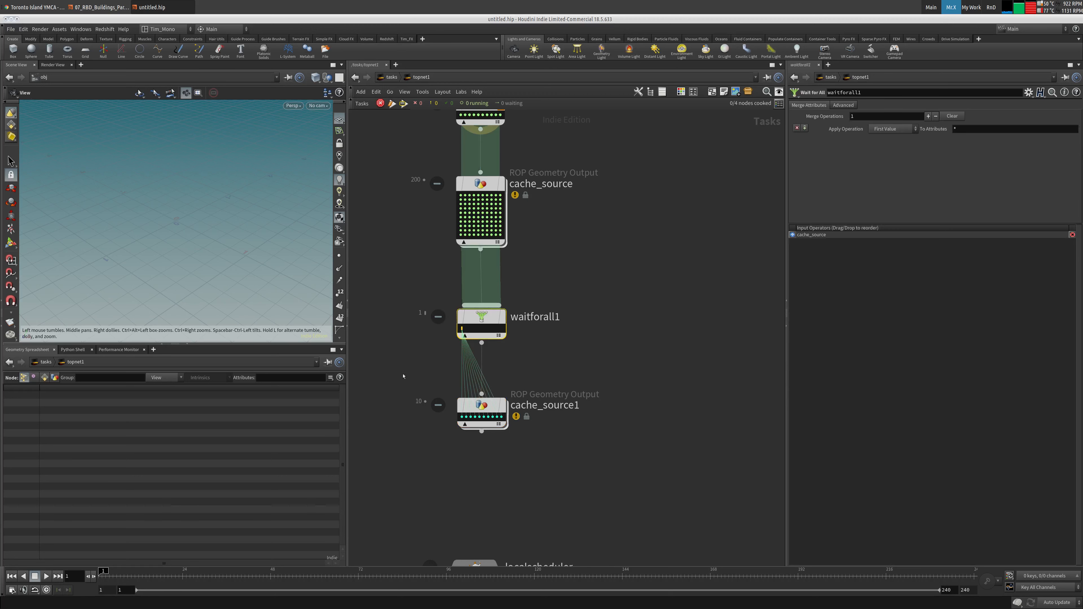
# Add a Filter by Range node beside waitforall1 and connect its input to cache_source's output.
pyautogui.moveTo(404, 375); pyautogui.dragTo(406, 342, button='middle')
pyautogui.moveTo(401, 339); pyautogui.dragTo(561, 420)
pyautogui.click(484, 285)
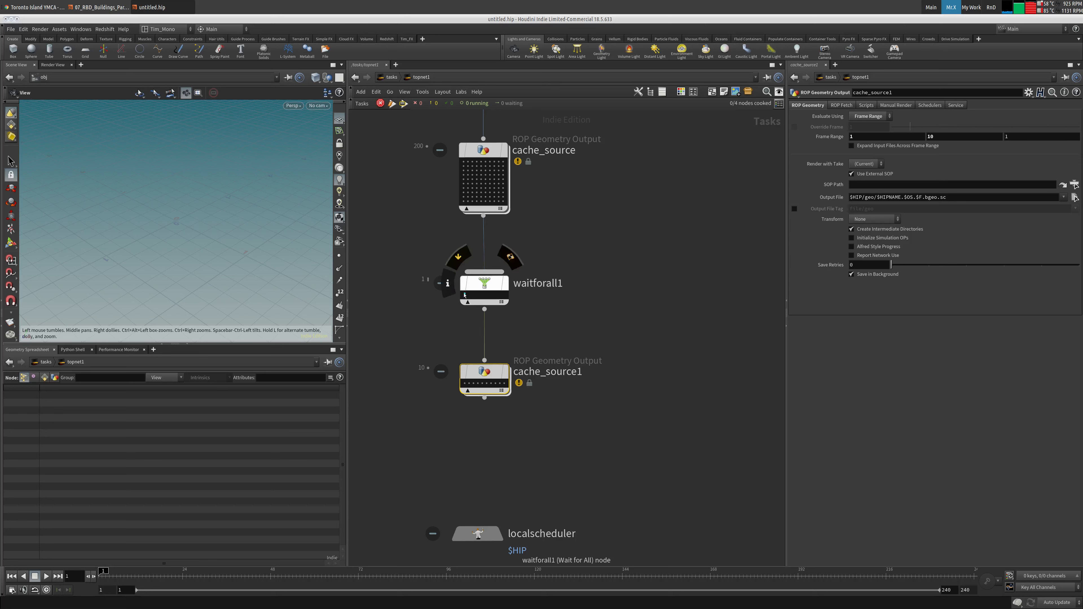
pyautogui.moveTo(612, 268); pyautogui.dragTo(601, 276, button='middle')
pyautogui.press('Tab')
pyautogui.write('rang')
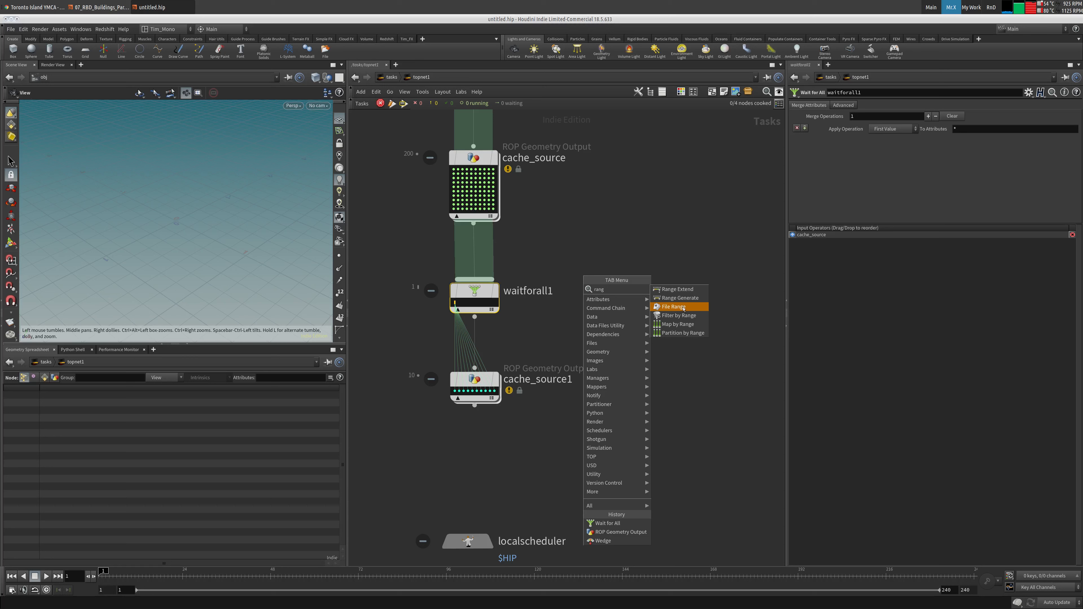
pyautogui.click(683, 316)
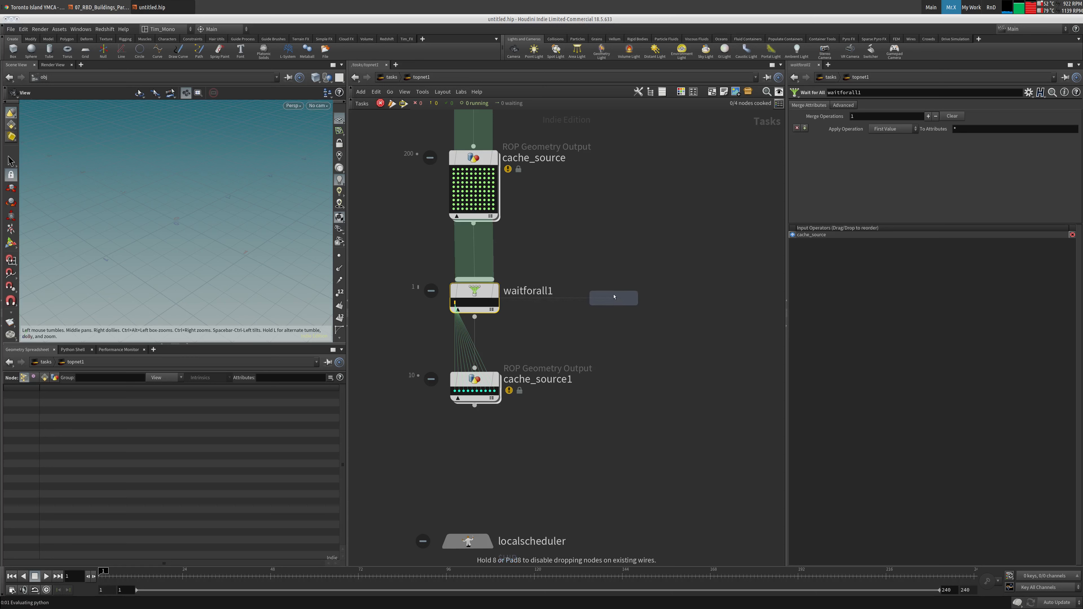
pyautogui.click(610, 278)
pyautogui.moveTo(609, 276); pyautogui.dragTo(474, 223)
pyautogui.click(471, 190)
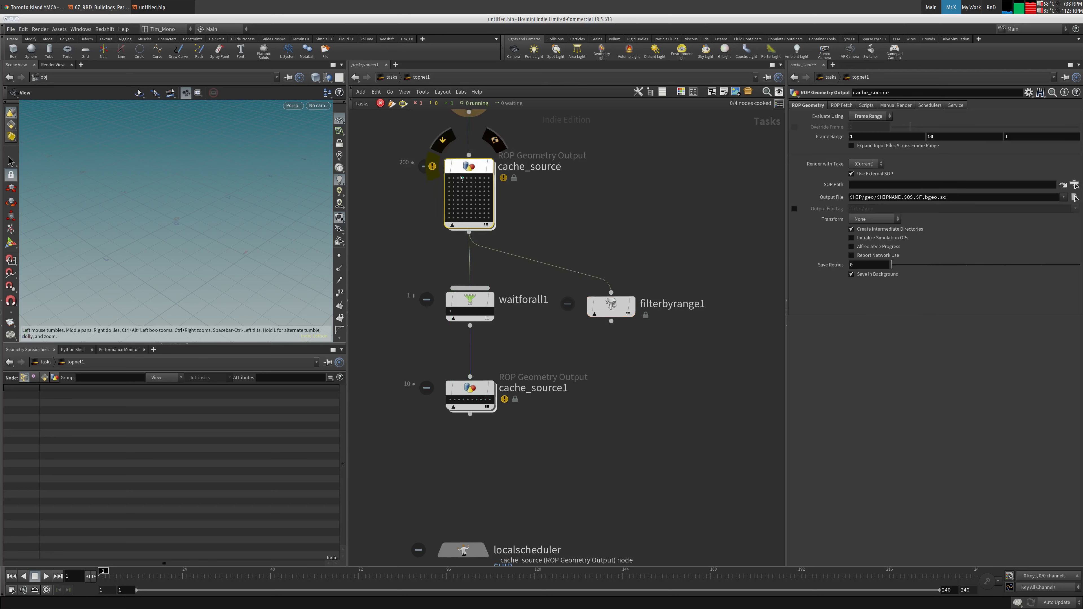
# Set the end of filterbyrange1's filter range to 5 and generate its work items.
pyautogui.moveTo(556, 258); pyautogui.dragTo(693, 355)
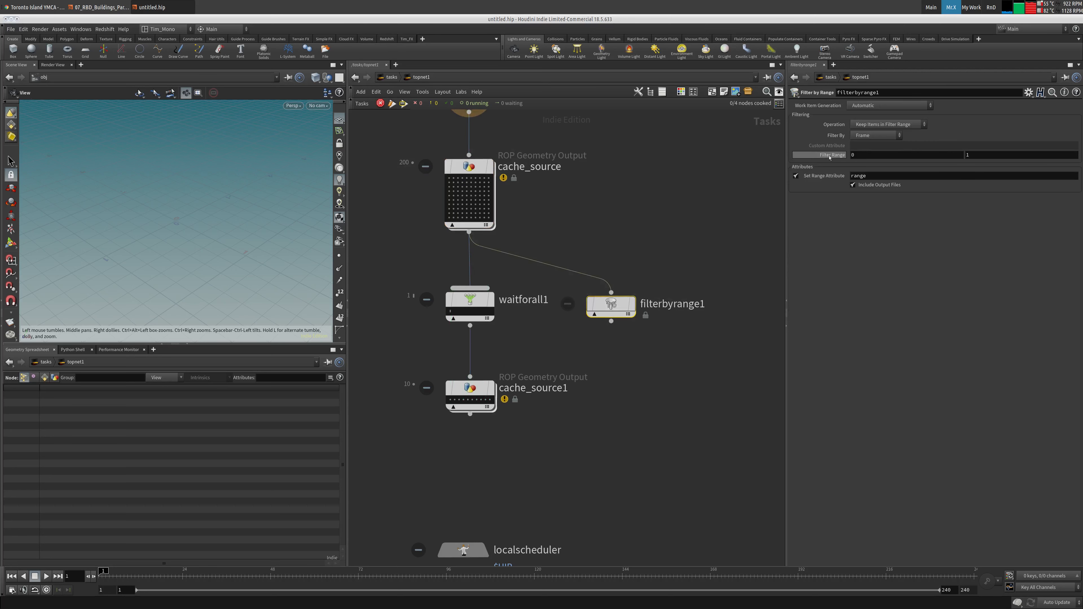
pyautogui.click(981, 155)
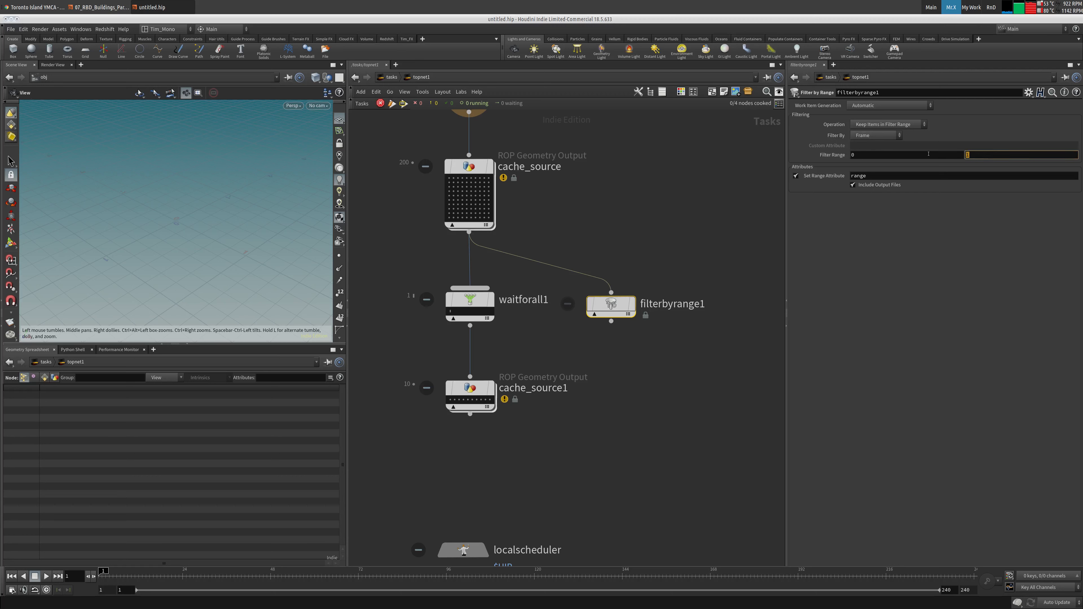
pyautogui.write('5')
pyautogui.press('Return')
pyautogui.rightClick(610, 305)
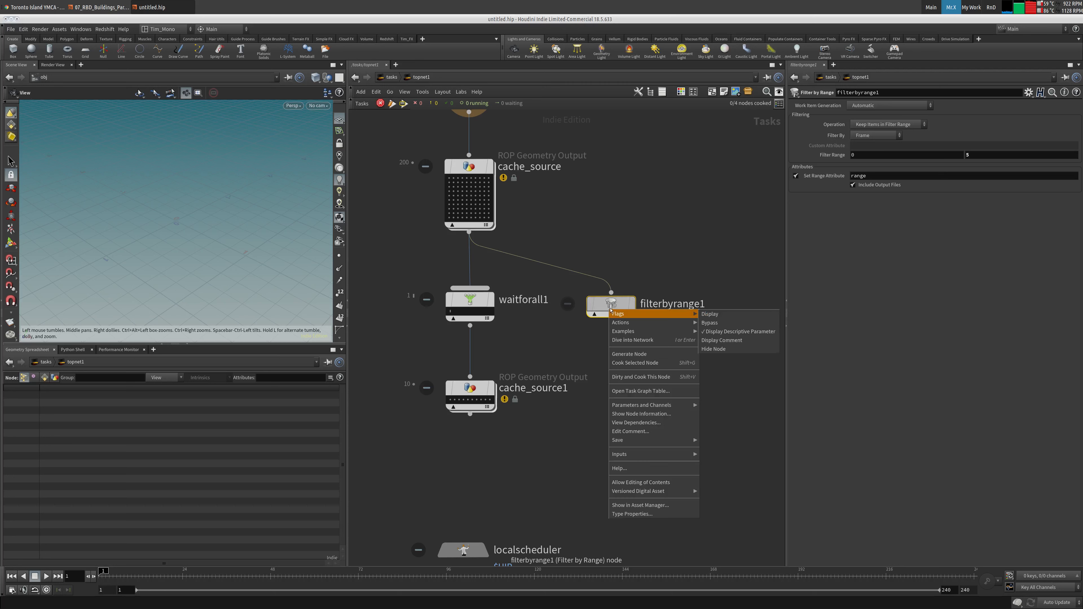
pyautogui.click(631, 353)
# Space out the network by moving filterbyrange1 up and waitforall1 and cache_source1 further down.
pyautogui.moveTo(595, 320); pyautogui.dragTo(594, 261)
pyautogui.moveTo(475, 301); pyautogui.dragTo(475, 336)
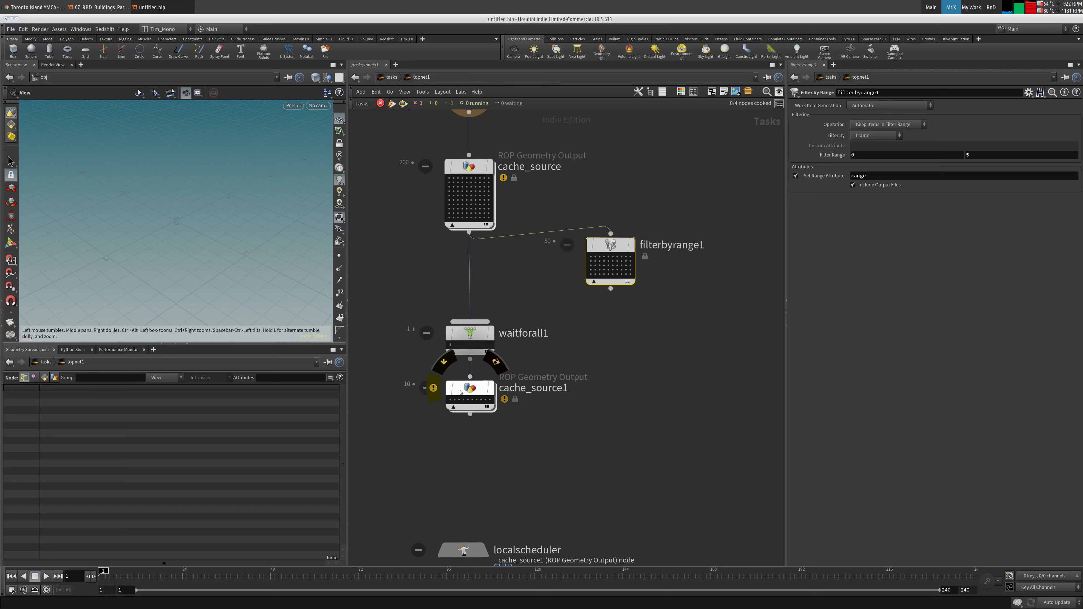
pyautogui.moveTo(471, 387); pyautogui.dragTo(471, 455)
# Set the end of filterbyrange1's filter range to 100 and regenerate its work items.
pyautogui.moveTo(409, 179); pyautogui.dragTo(399, 295, button='middle')
pyautogui.moveTo(371, 236); pyautogui.dragTo(518, 189)
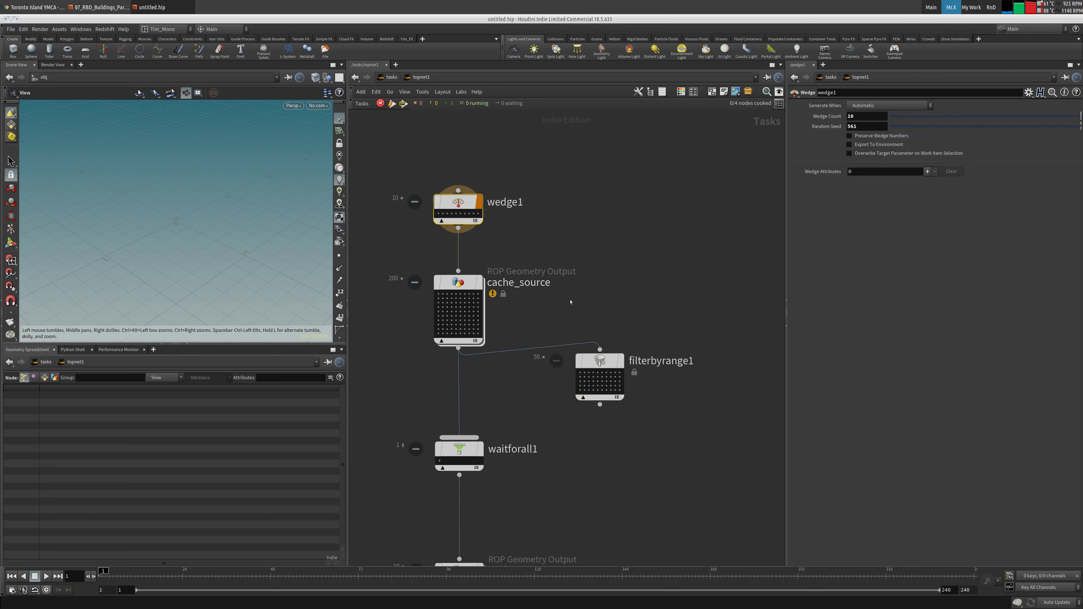
pyautogui.press('Down')
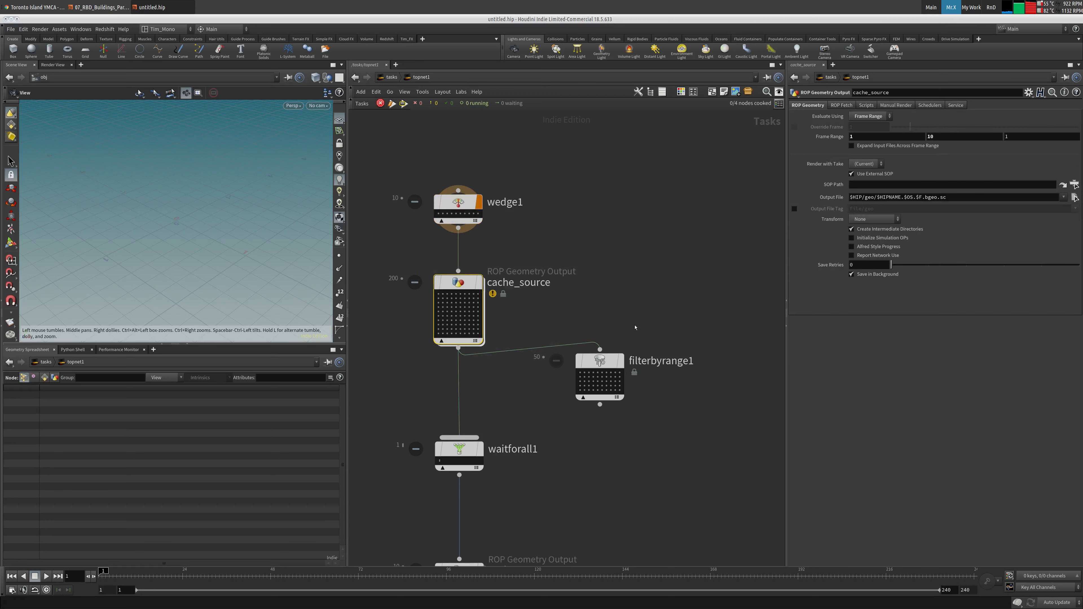
pyautogui.press('Down')
pyautogui.click(987, 159)
pyautogui.write('100')
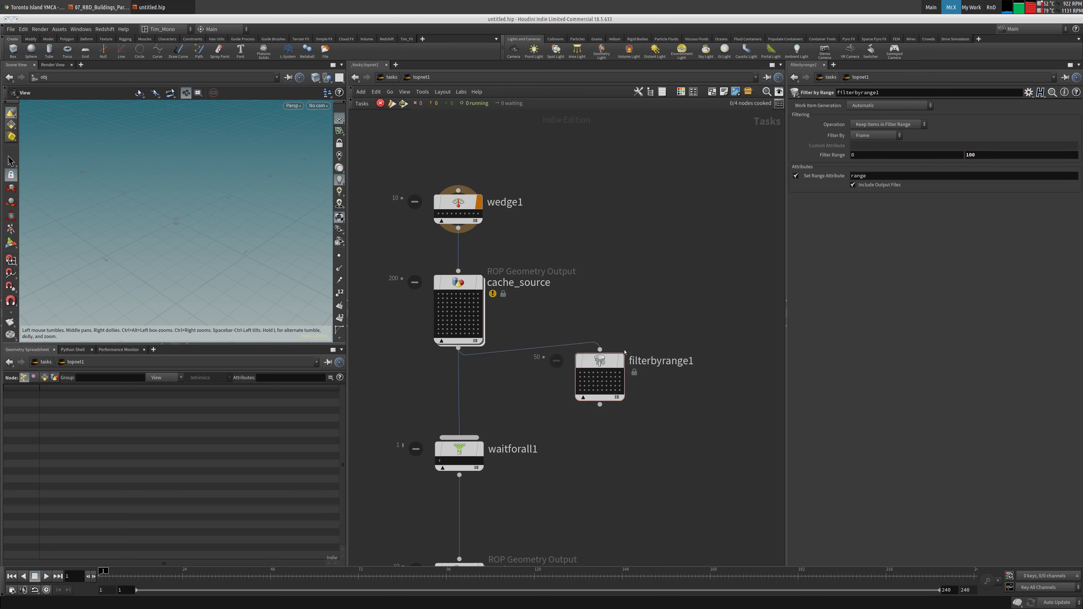
pyautogui.rightClick(624, 352)
pyautogui.click(618, 406)
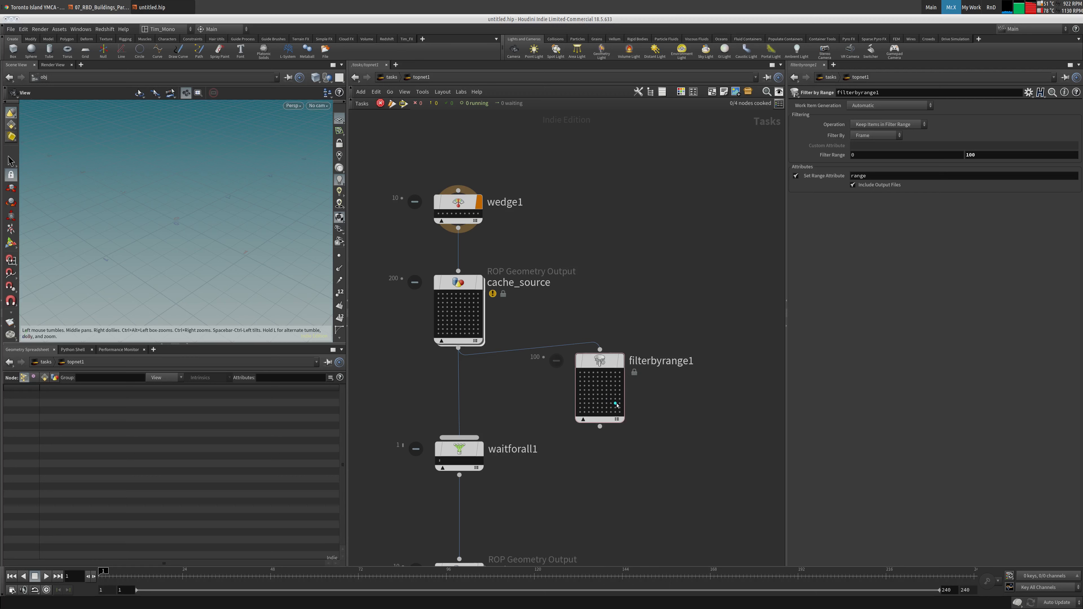
# Move filterbyrange1 further away from the main chain, beside the wire between cache_source and waitforall1.
pyautogui.press('l')
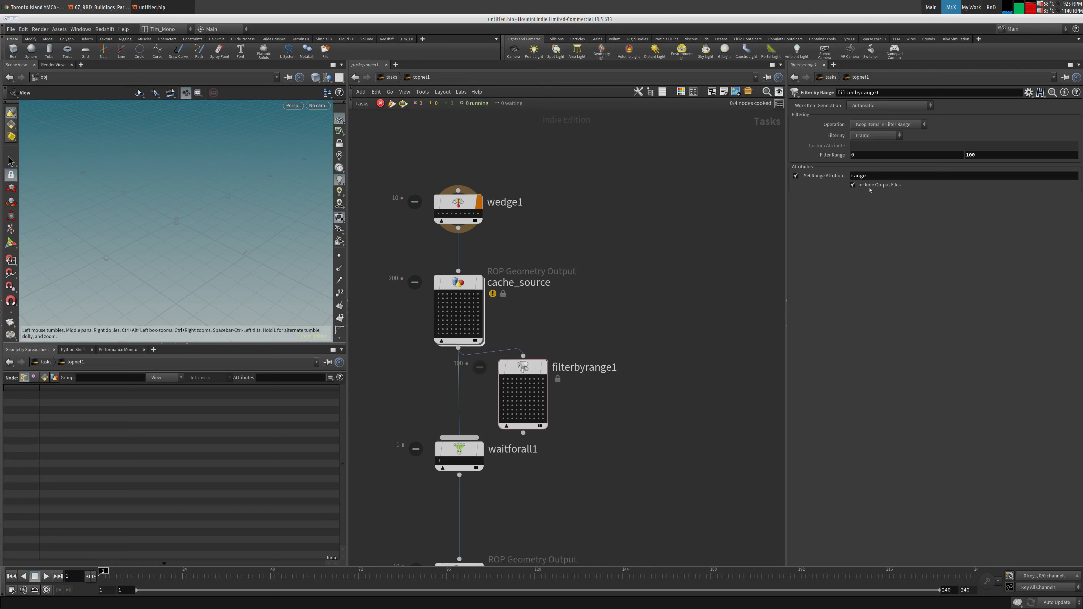
pyautogui.moveTo(523, 367); pyautogui.dragTo(604, 393)
pyautogui.moveTo(597, 324); pyautogui.dragTo(669, 235, button='middle')
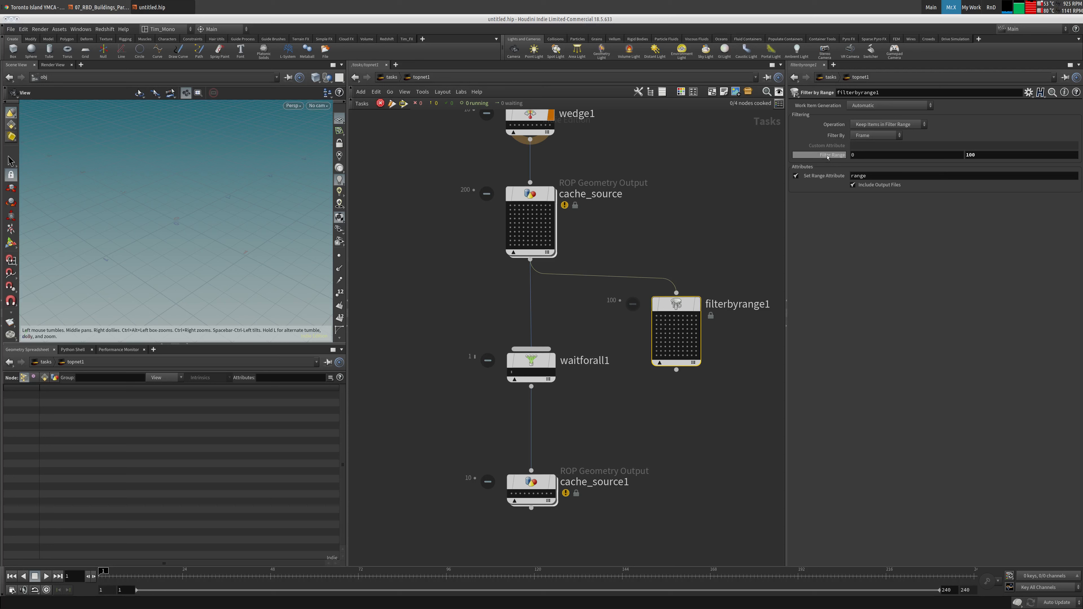
# Pull cache_source out of the chain onto its own branch from wedge1 and generate its work items.
pyautogui.moveTo(596, 182); pyautogui.dragTo(575, 215, button='middle')
pyautogui.click(515, 249)
pyautogui.moveTo(515, 249); pyautogui.dragTo(404, 233)
pyautogui.moveTo(508, 174); pyautogui.dragTo(405, 221)
pyautogui.rightClick(404, 234)
pyautogui.click(429, 288)
pyautogui.moveTo(476, 282); pyautogui.dragTo(560, 282, button='middle')
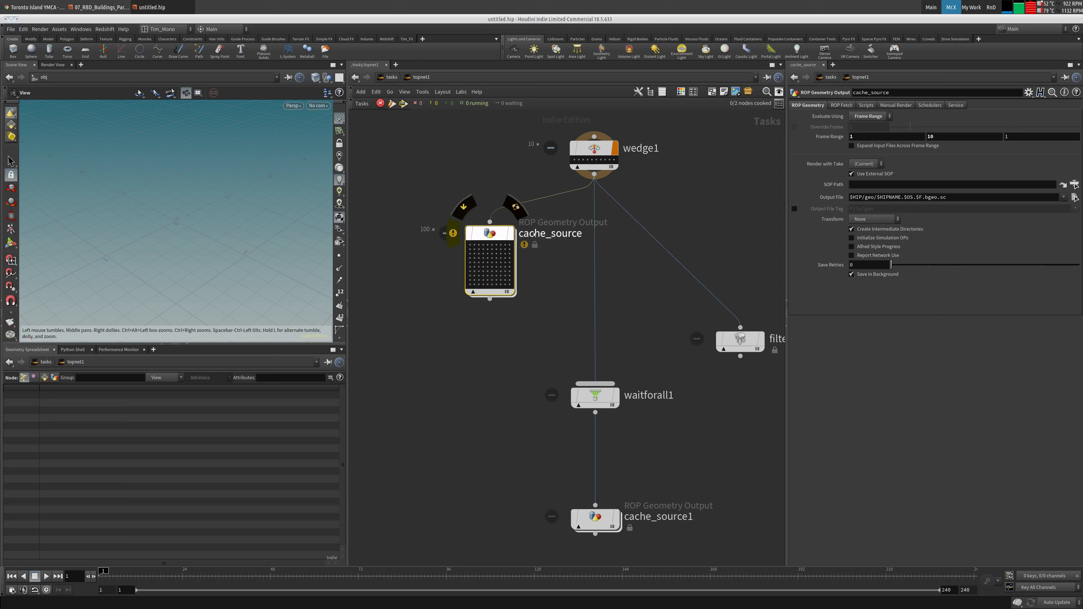
# Connect cache_source's output to filterbyrange1 and generate the filter's work items.
pyautogui.click(593, 151)
pyautogui.moveTo(548, 285); pyautogui.dragTo(503, 261, button='middle')
pyautogui.moveTo(444, 275); pyautogui.dragTo(694, 304)
pyautogui.rightClick(695, 316)
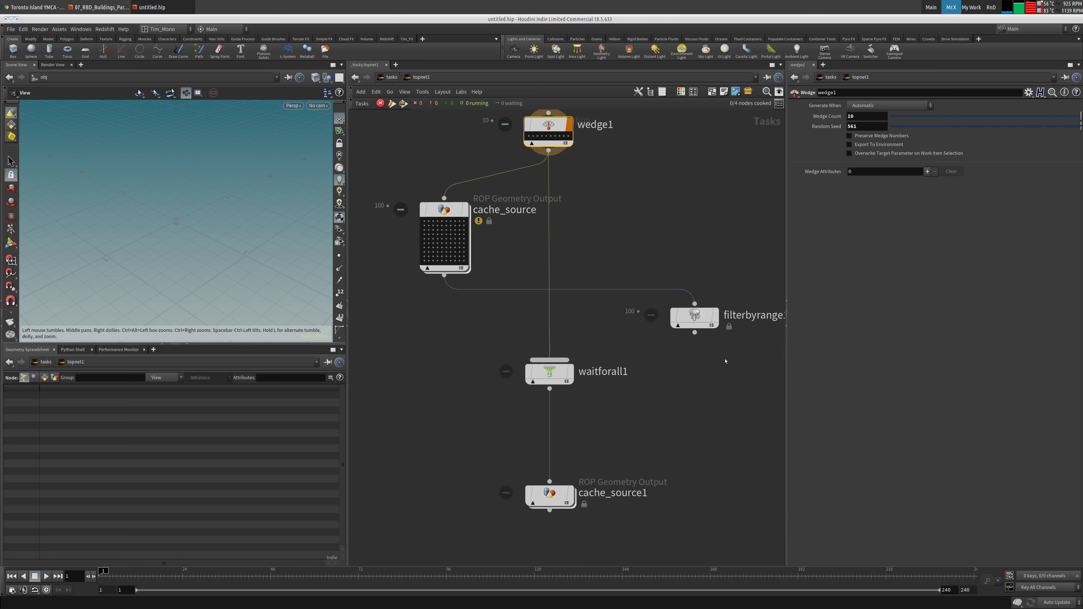
pyautogui.click(717, 360)
pyautogui.click(702, 323)
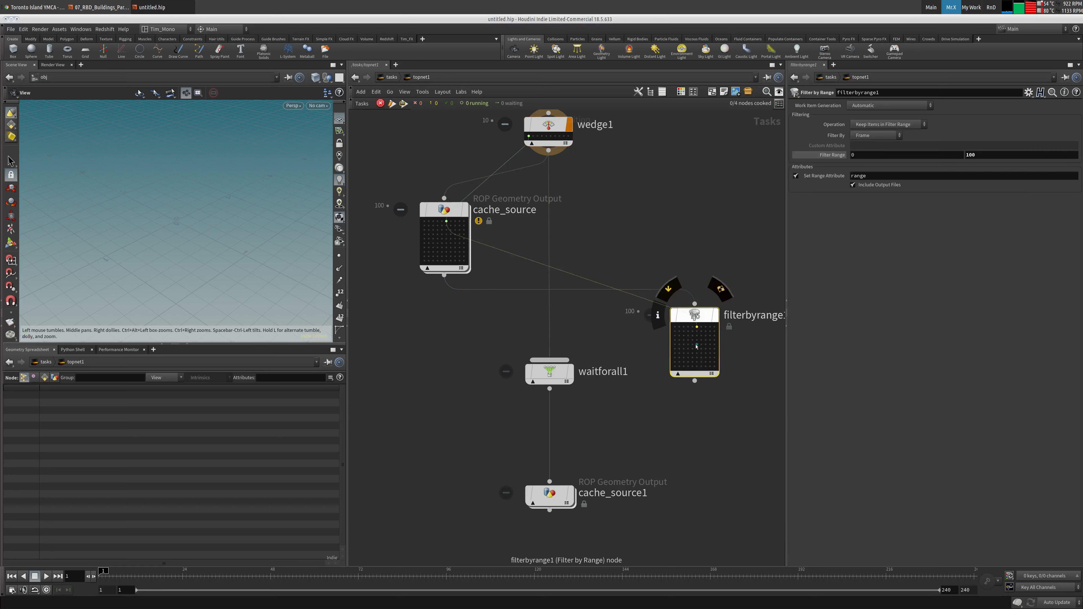
pyautogui.click(695, 304)
pyautogui.press('Escape')
pyautogui.moveTo(703, 256); pyautogui.dragTo(648, 243, button='middle')
pyautogui.click(669, 236)
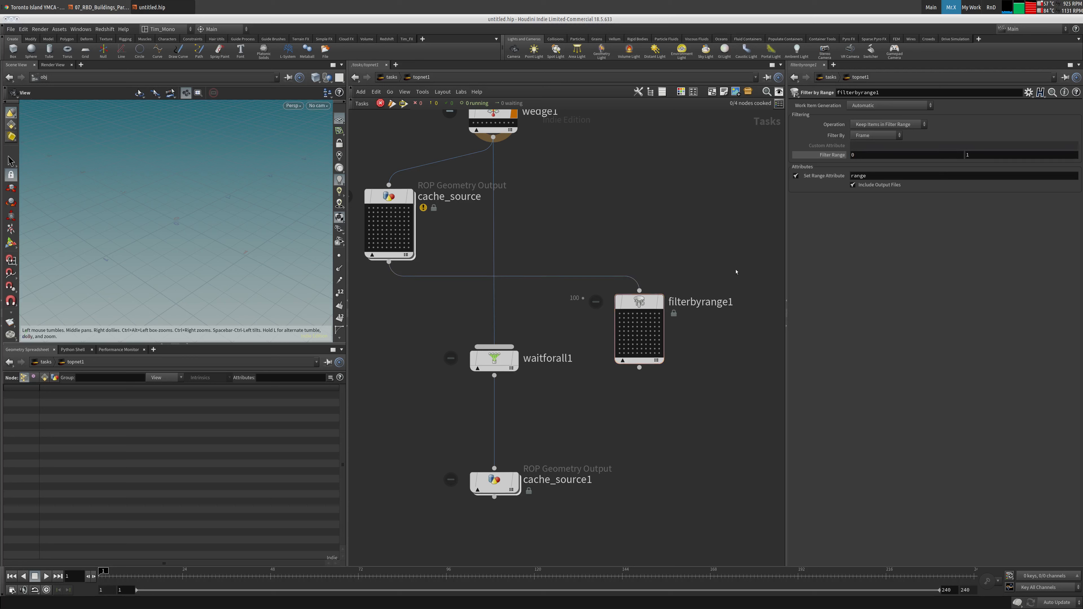
# Set the end of filterbyrange1's filter range to 100, regenerate it, and dirty the node to clear its work items.
pyautogui.rightClick(633, 301)
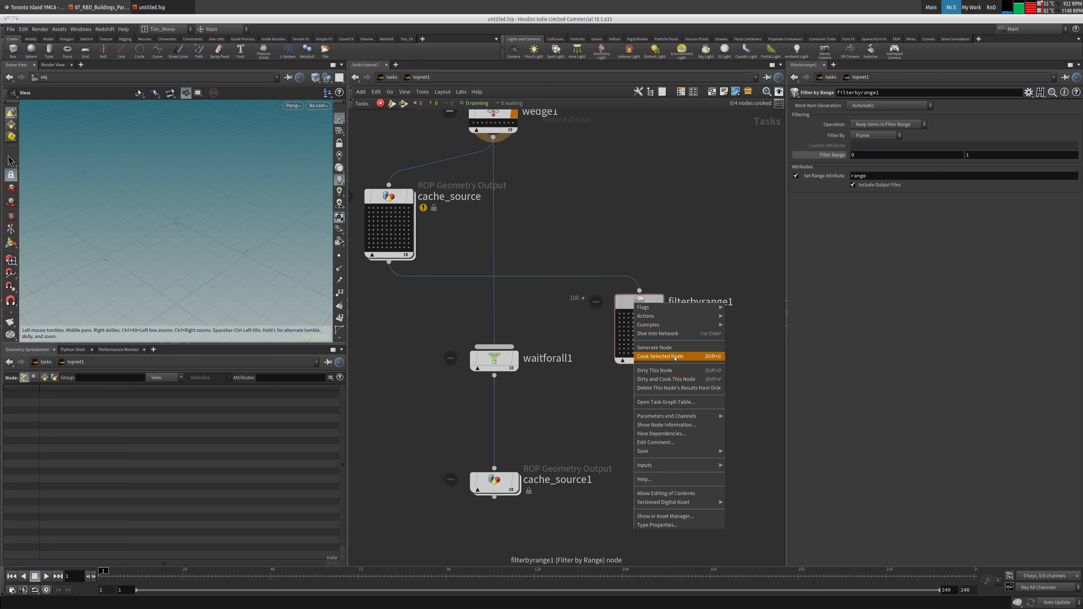
pyautogui.click(672, 357)
pyautogui.moveTo(637, 303); pyautogui.dragTo(644, 299)
pyautogui.click(972, 155)
pyautogui.write('00')
pyautogui.press('Return')
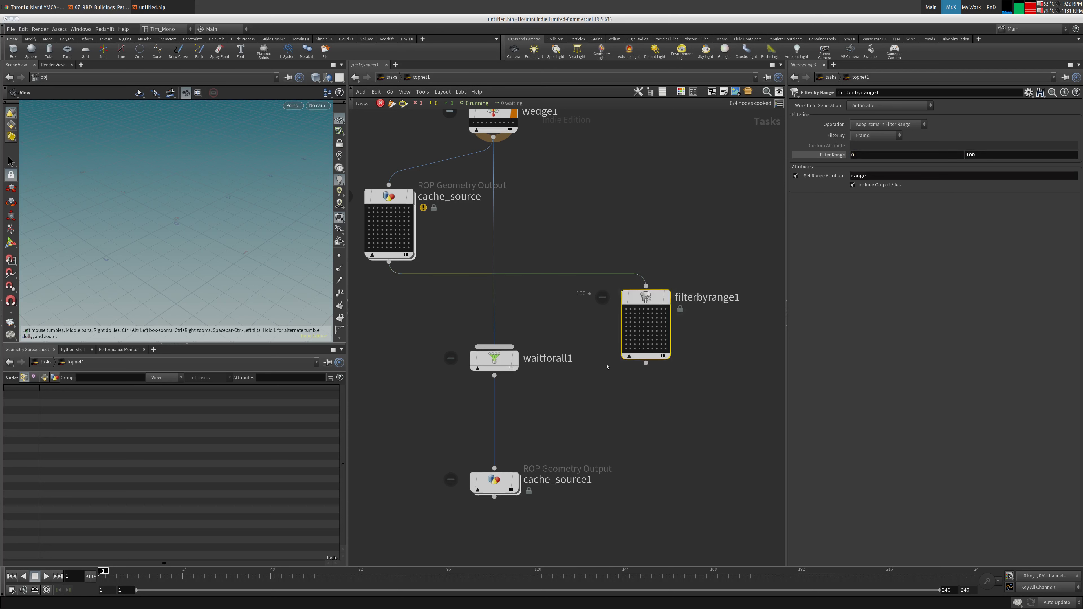
pyautogui.rightClick(642, 299)
pyautogui.click(669, 341)
pyautogui.rightClick(633, 298)
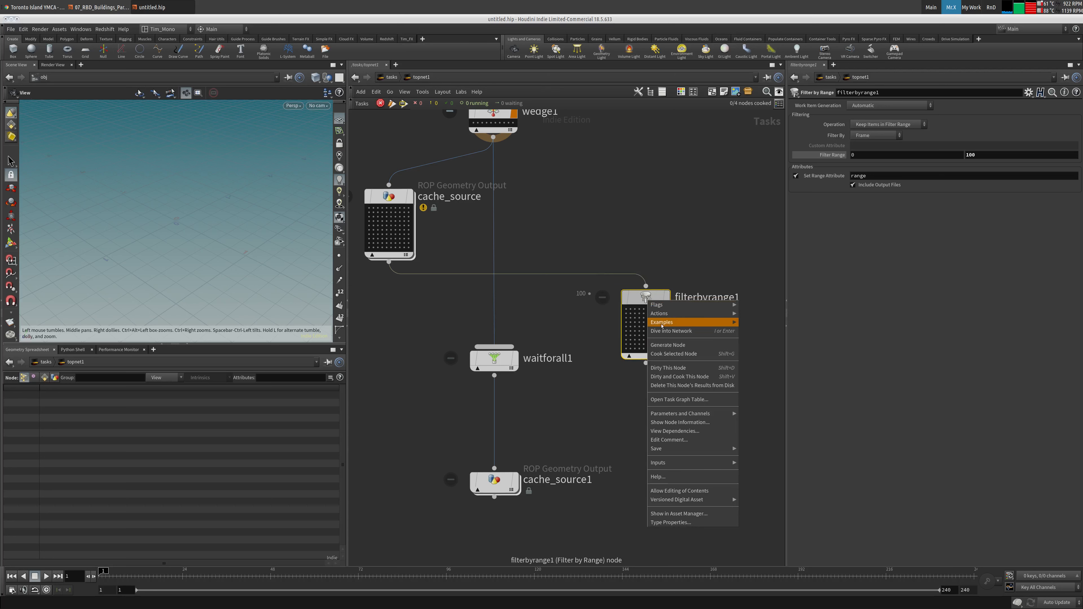
pyautogui.click(663, 365)
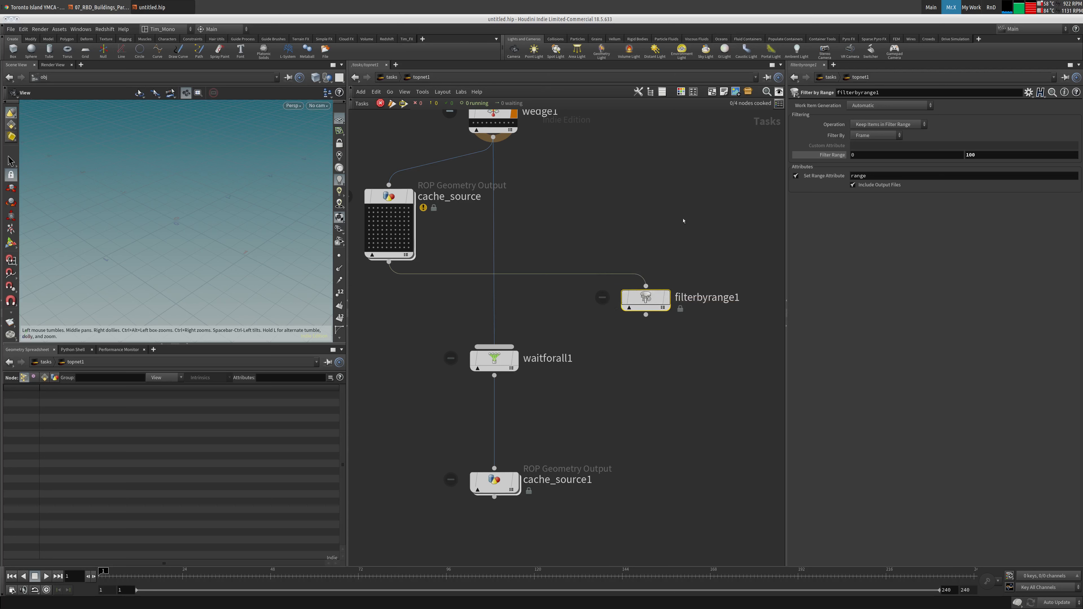
# Line up cache_source and filterbyrange1 one above the other, beside the wire between wedge1 and waitforall1.
pyautogui.moveTo(674, 216); pyautogui.dragTo(743, 230, button='middle')
pyautogui.moveTo(479, 207); pyautogui.dragTo(688, 197)
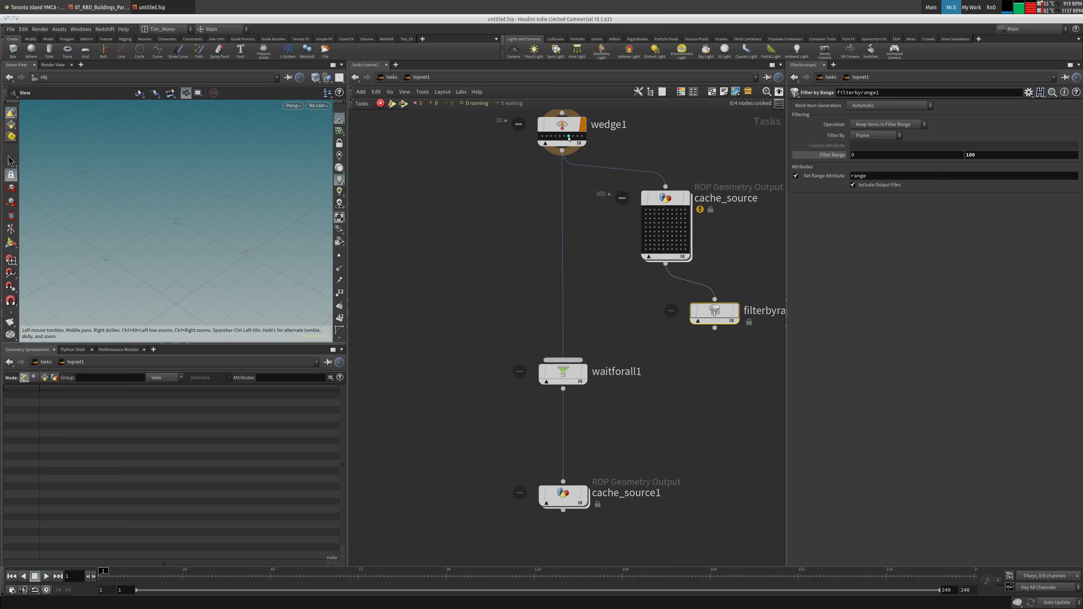
pyautogui.moveTo(708, 315); pyautogui.dragTo(628, 302, button='middle')
pyautogui.moveTo(628, 300); pyautogui.dragTo(579, 301)
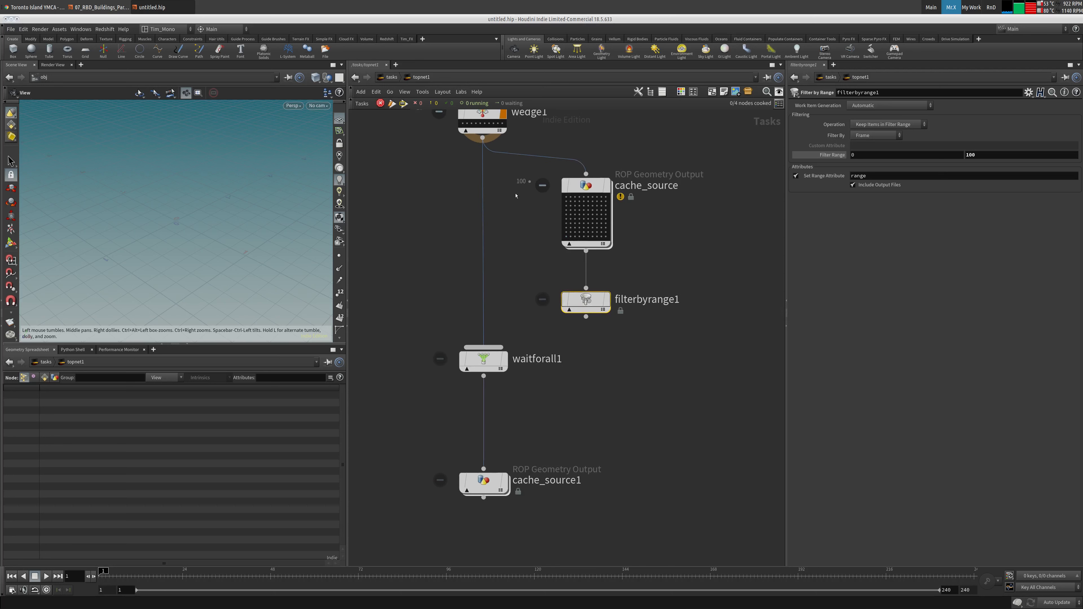
pyautogui.moveTo(517, 204); pyautogui.dragTo(525, 264, button='middle')
pyautogui.moveTo(543, 146); pyautogui.dragTo(439, 199)
pyautogui.moveTo(580, 376); pyautogui.dragTo(576, 311, button='middle')
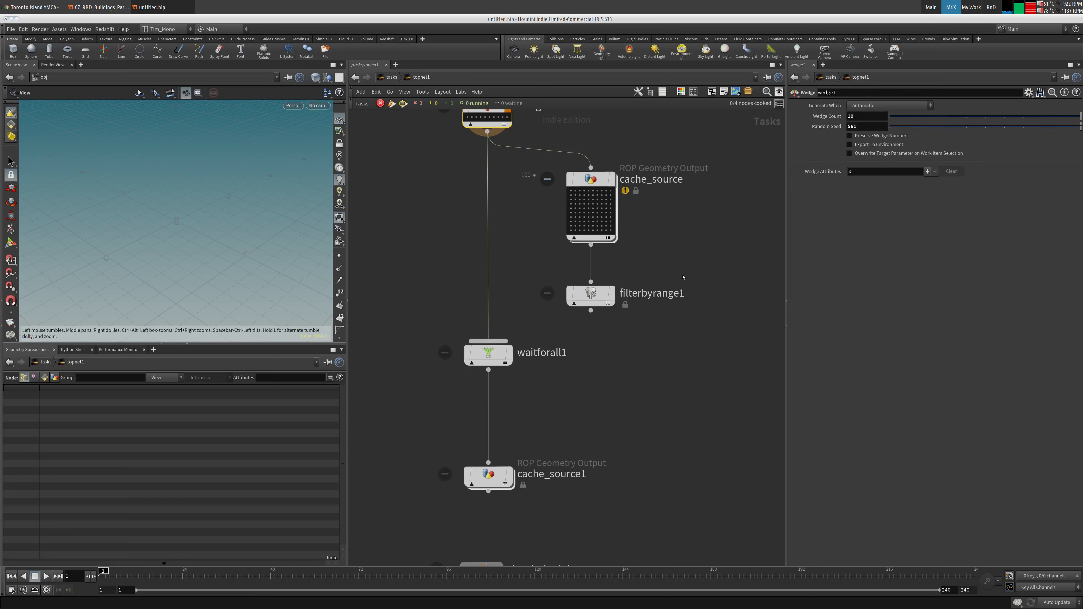
# Set the end of filterbyrange1's filter range to 10 and generate its work items.
pyautogui.click(586, 295)
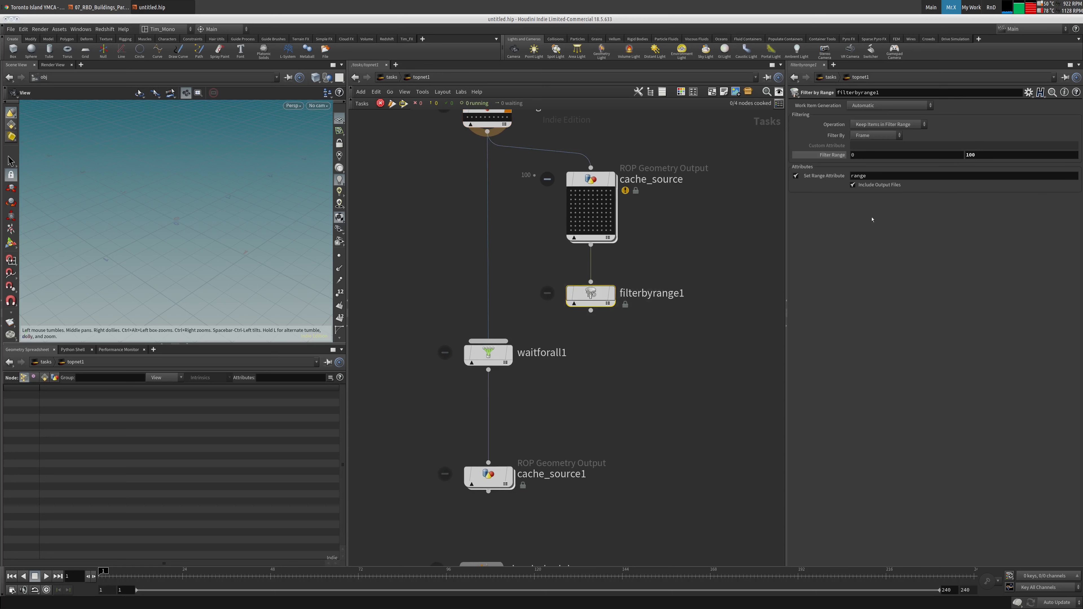
pyautogui.moveTo(1016, 157); pyautogui.dragTo(899, 158)
pyautogui.write('10')
pyautogui.press('Tab')
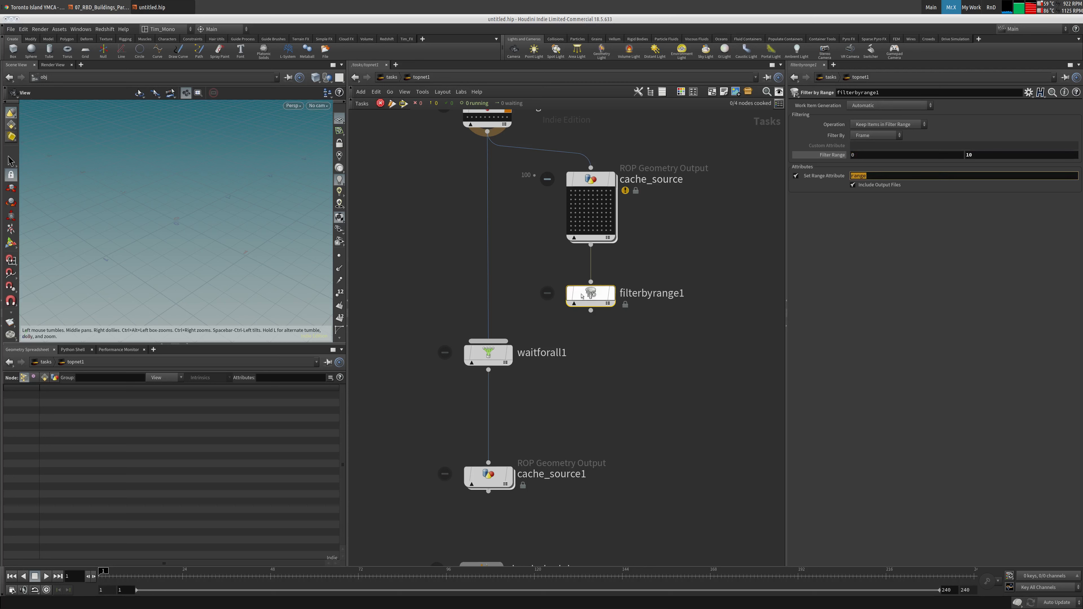
pyautogui.rightClick(590, 294)
pyautogui.click(631, 338)
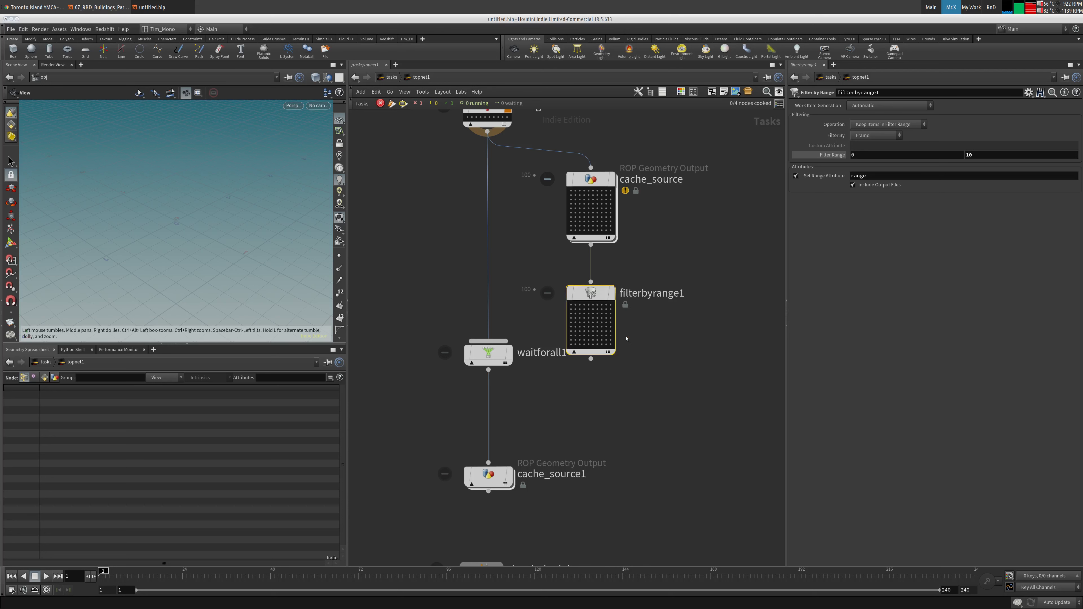
# Try to cook filterbyrange1 and generate its work items again.
pyautogui.rightClick(592, 294)
pyautogui.click(613, 348)
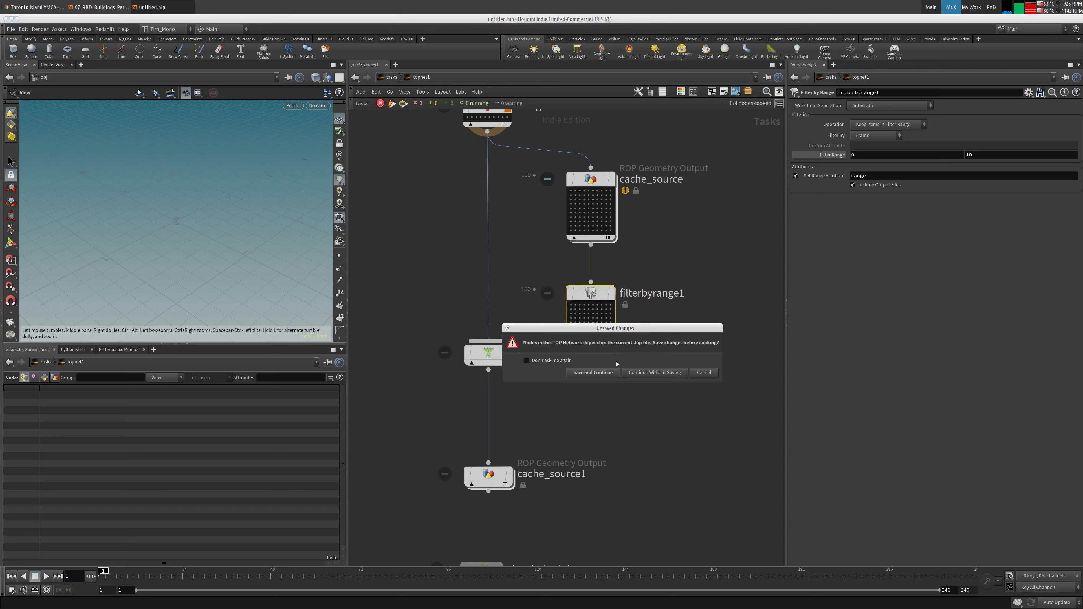
pyautogui.click(601, 368)
pyautogui.rightClick(599, 294)
pyautogui.moveTo(602, 297)
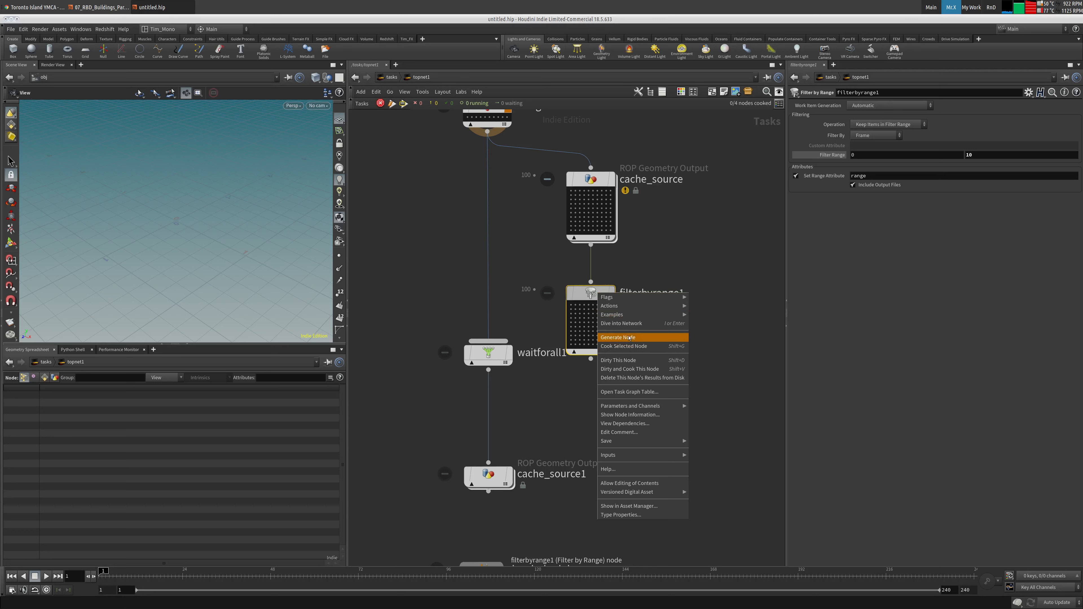
pyautogui.click(618, 337)
# Make filterbyrange1 filter by Index and regenerate its work items.
pyautogui.click(865, 135)
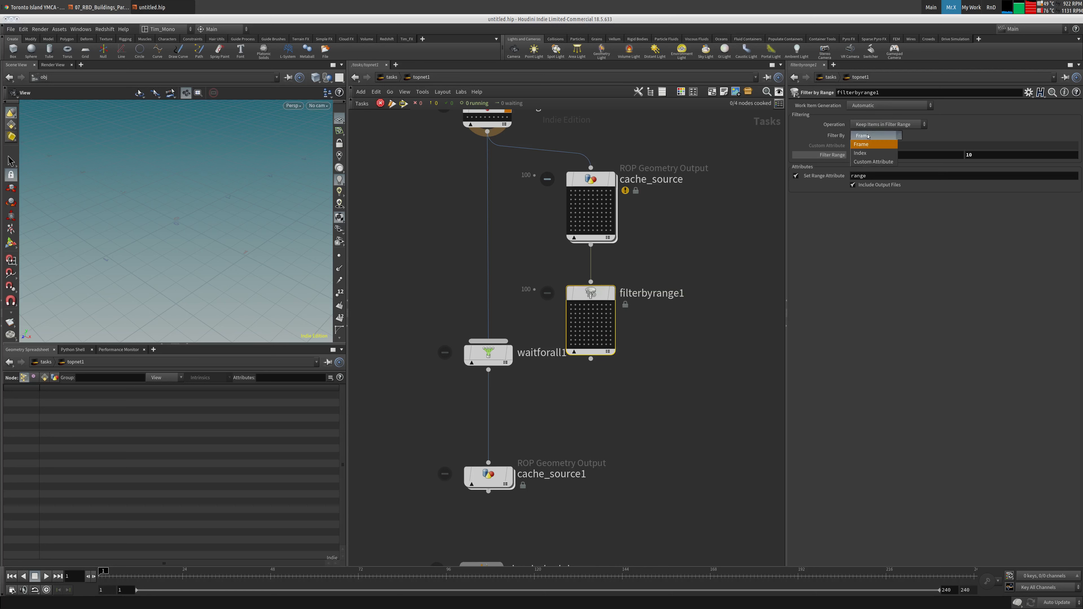
pyautogui.click(865, 153)
pyautogui.rightClick(568, 290)
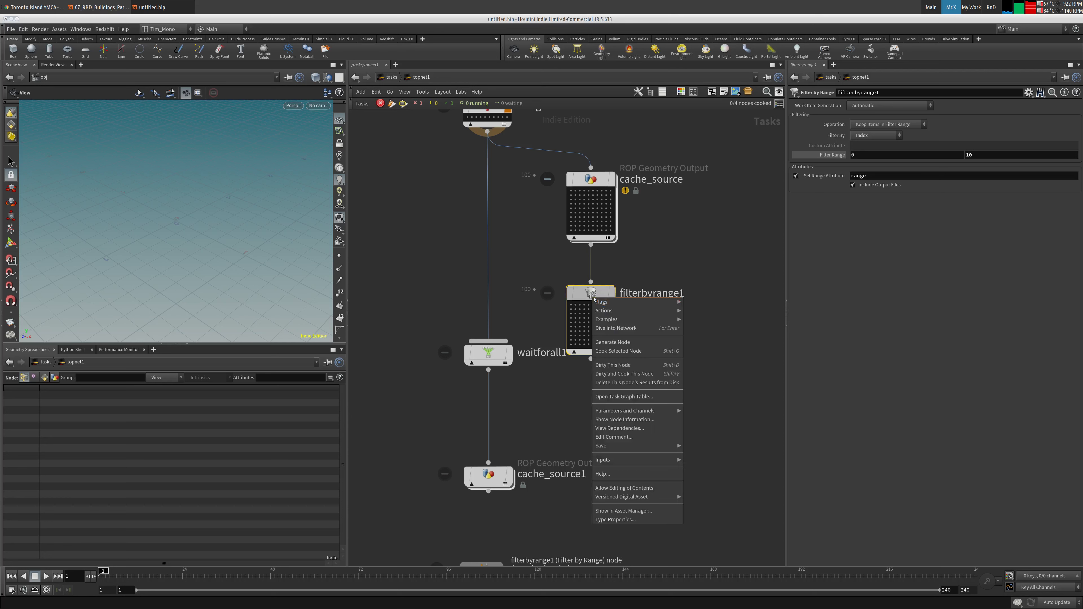
pyautogui.click(626, 340)
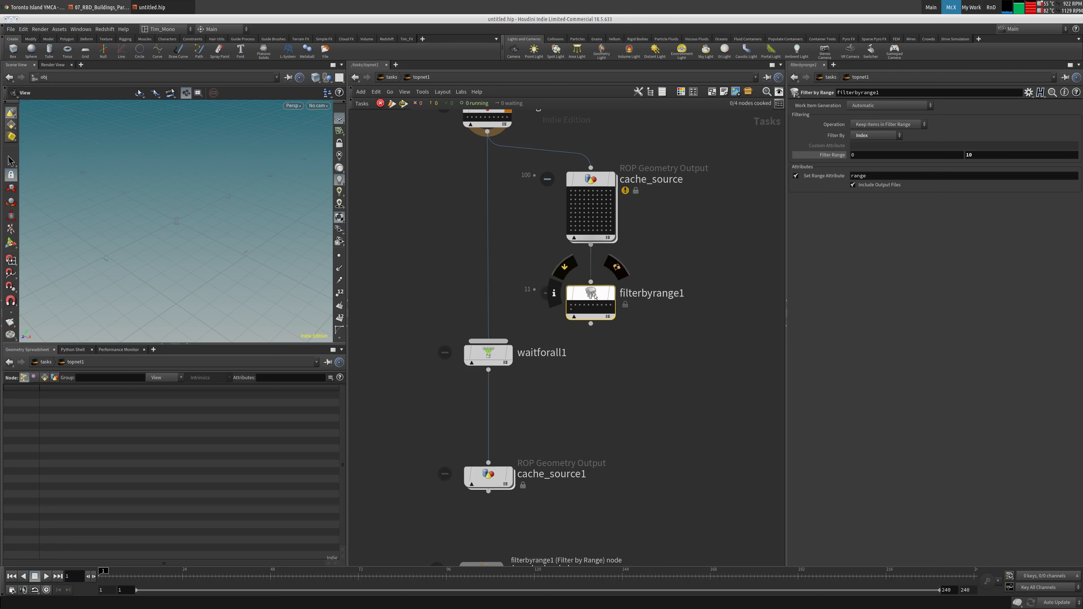
pyautogui.moveTo(591, 292); pyautogui.dragTo(591, 281)
# Compare the settings and work items of wedge1 and filterbyrange1.
pyautogui.moveTo(576, 204); pyautogui.dragTo(596, 283, button='middle')
pyautogui.click(491, 201)
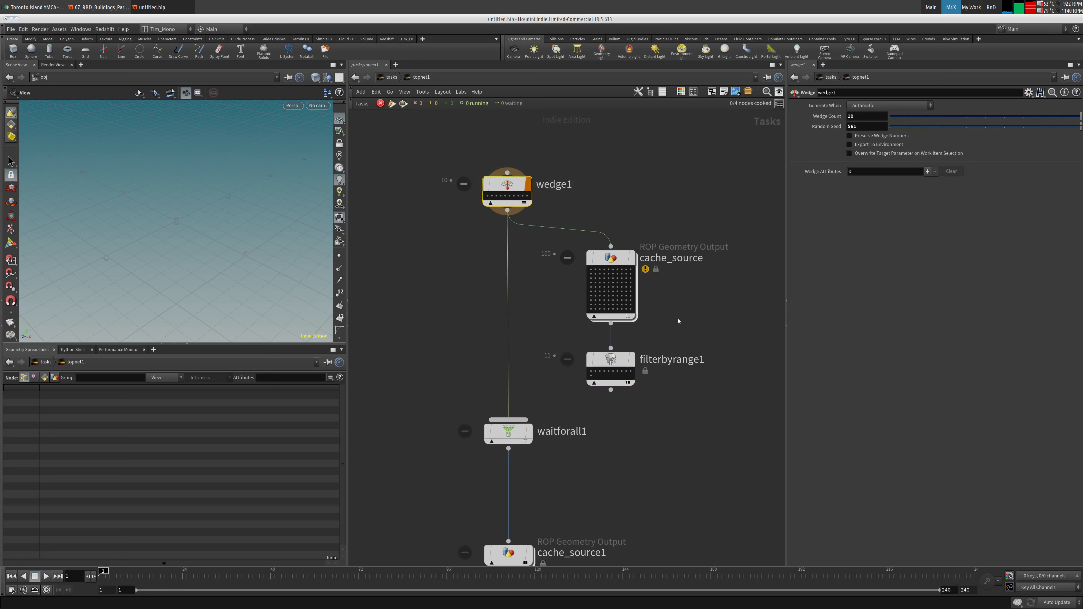
pyautogui.click(612, 358)
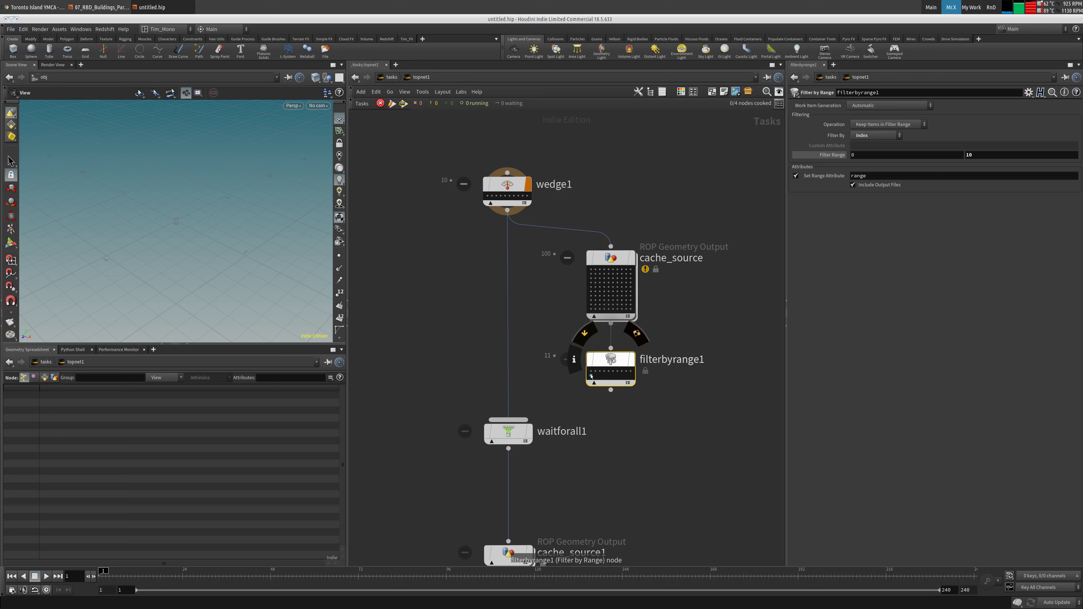
pyautogui.click(513, 186)
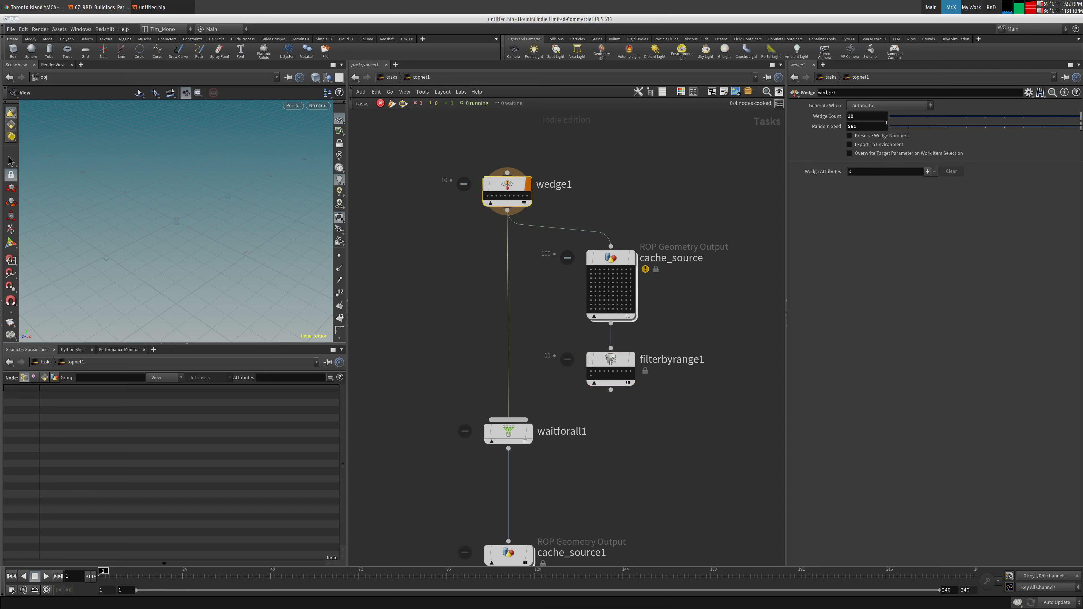
pyautogui.moveTo(686, 313); pyautogui.dragTo(713, 220, button='middle')
pyautogui.moveTo(711, 245); pyautogui.dragTo(588, 323)
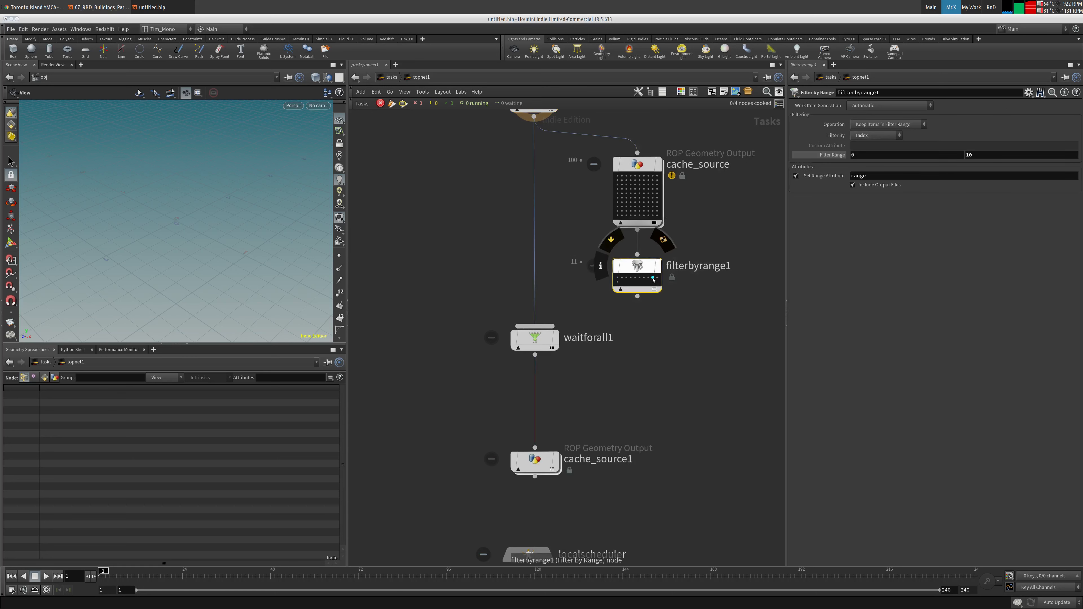
# Inspect the work item info of the last and second work items in filterbyrange1, and close the info window.
pyautogui.rightClick(618, 281)
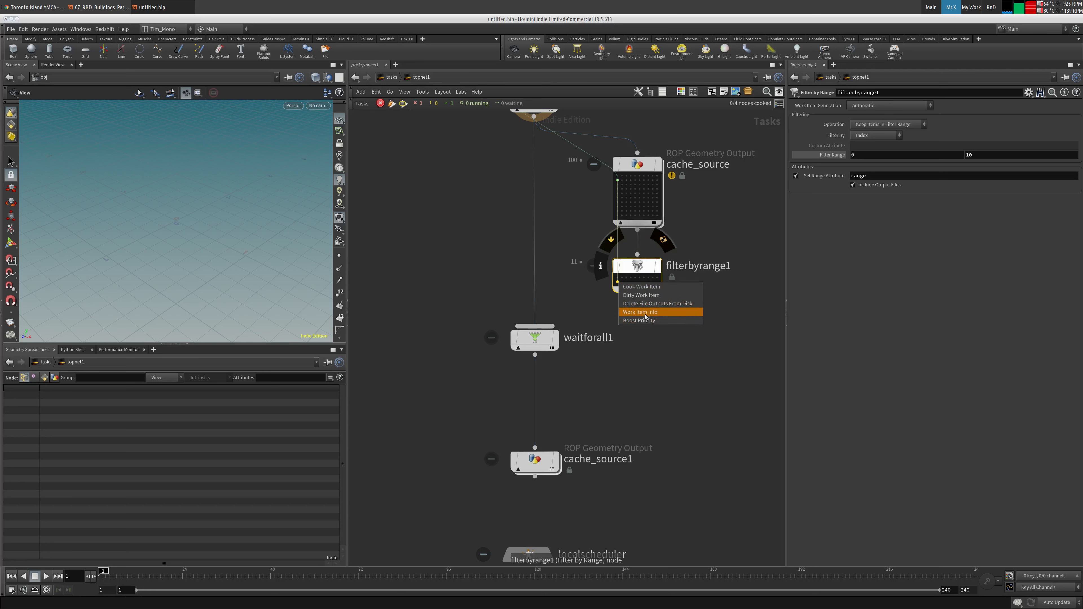
pyautogui.click(640, 311)
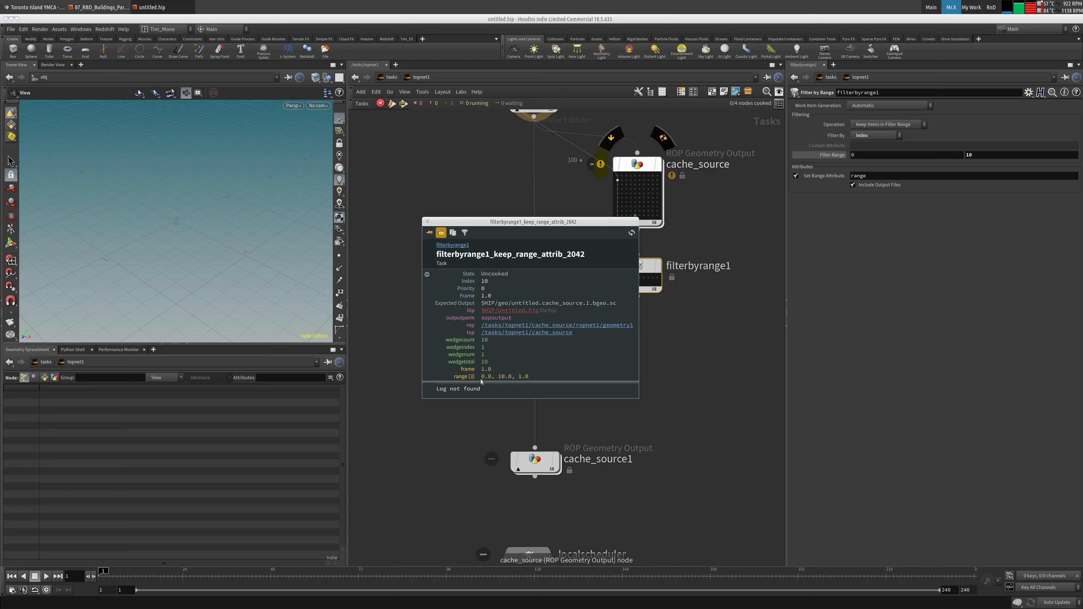
pyautogui.rightClick(622, 277)
pyautogui.click(644, 308)
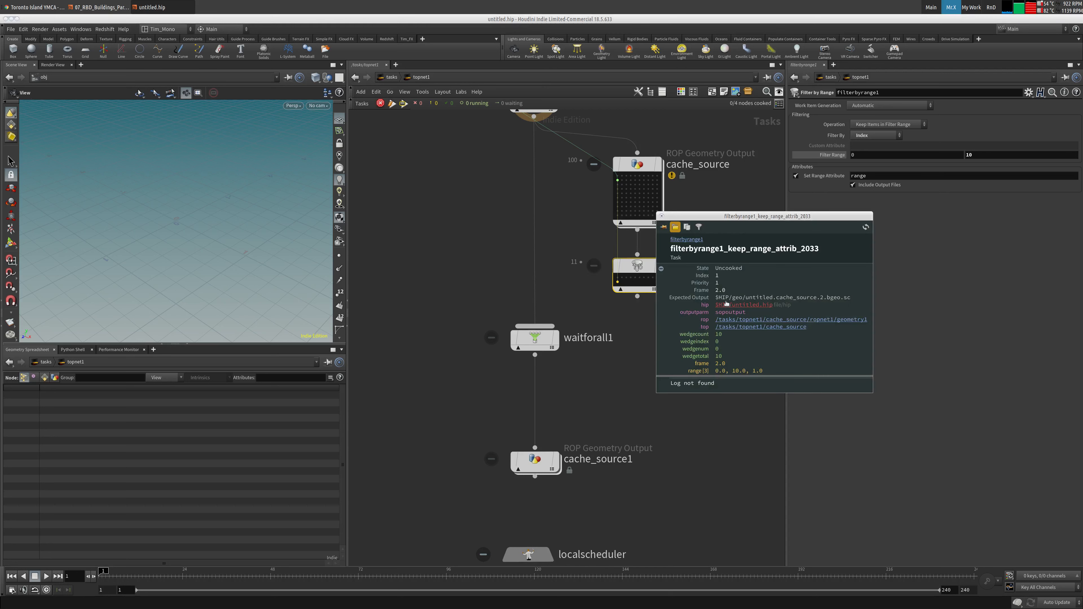
pyautogui.click(661, 217)
# Trace individual filterbyrange1 work items back to their upstream items in cache_source and wedge1.
pyautogui.moveTo(557, 207); pyautogui.dragTo(556, 322, button='middle')
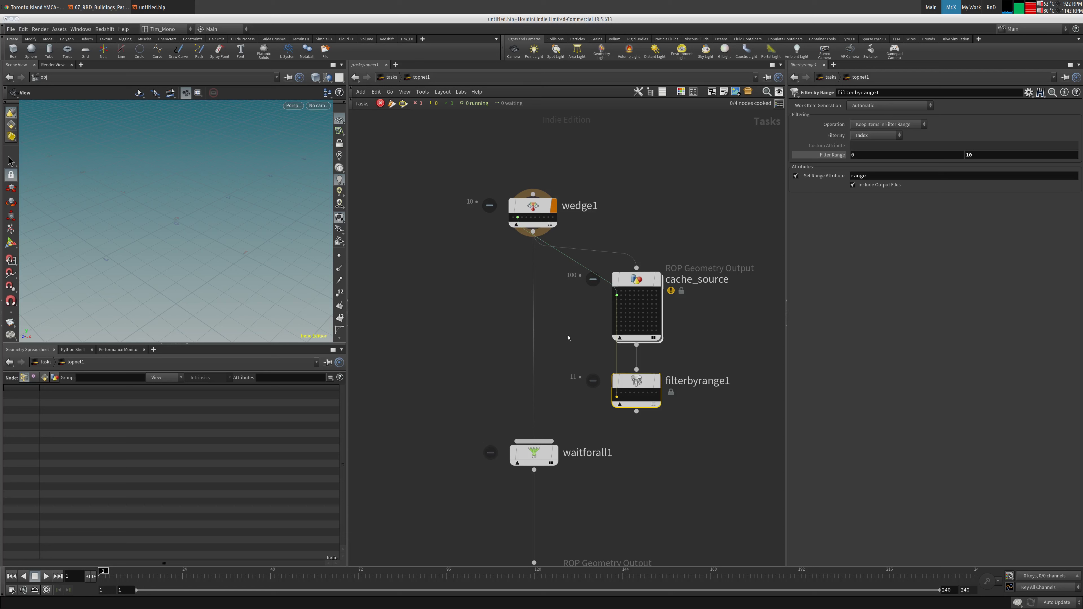
pyautogui.click(626, 394)
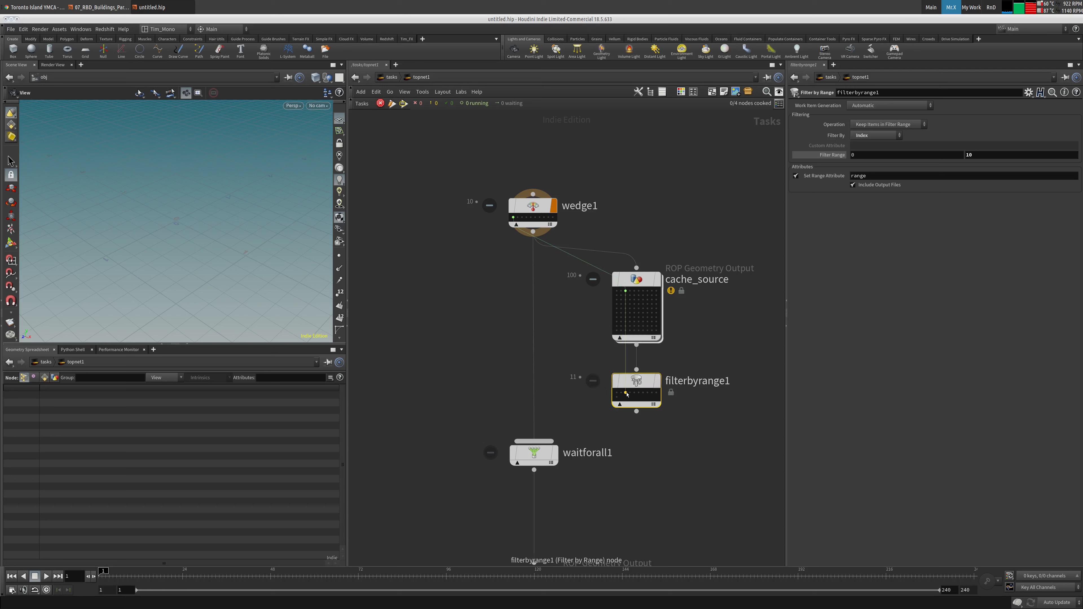
pyautogui.click(642, 392)
# Raise the end of filterbyrange1's index filter range to 100 and regenerate its work items.
pyautogui.press('F2')
pyautogui.click(988, 156)
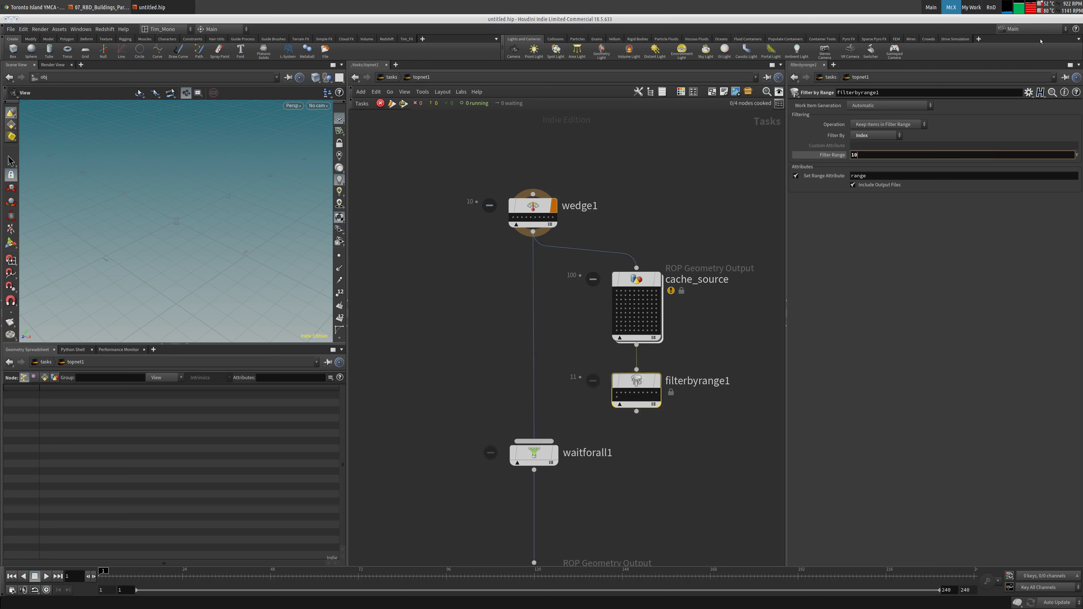
pyautogui.write('0')
pyautogui.press('Return')
pyautogui.moveTo(725, 358); pyautogui.dragTo(590, 434)
pyautogui.rightClick(637, 379)
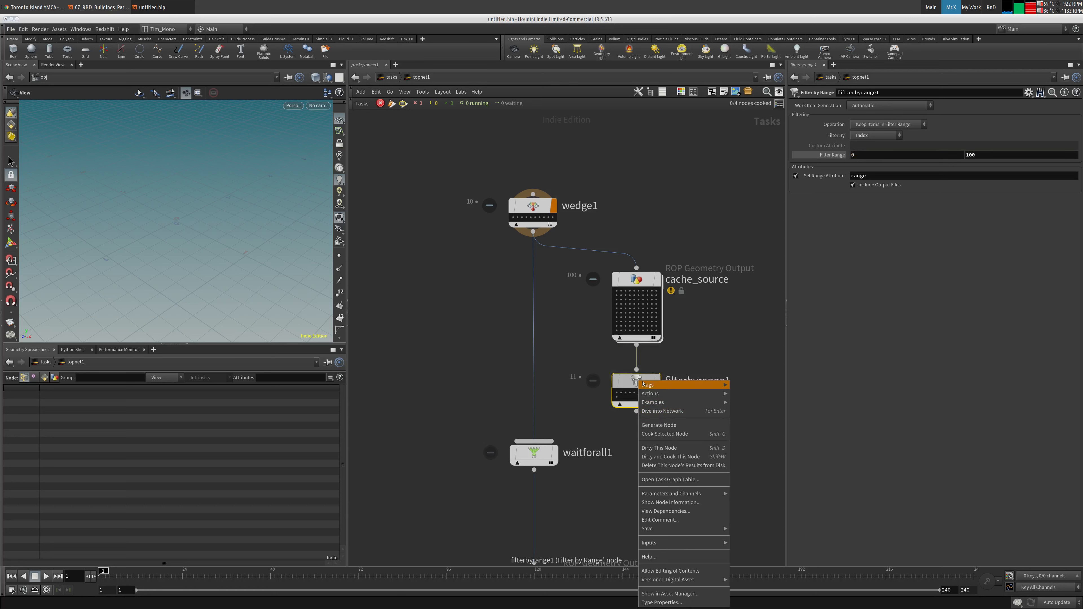
pyautogui.click(675, 425)
pyautogui.rightClick(637, 385)
pyautogui.click(675, 435)
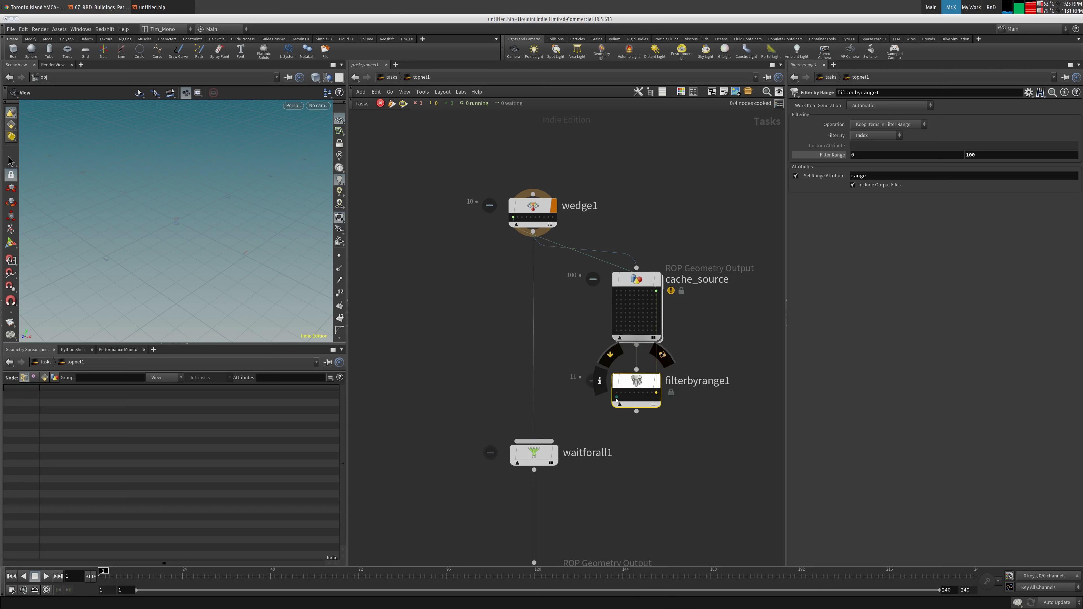
# Switch filterbyrange1 back to filtering by Frame and regenerate its work items.
pyautogui.click(888, 134)
pyautogui.click(874, 144)
pyautogui.rightClick(646, 379)
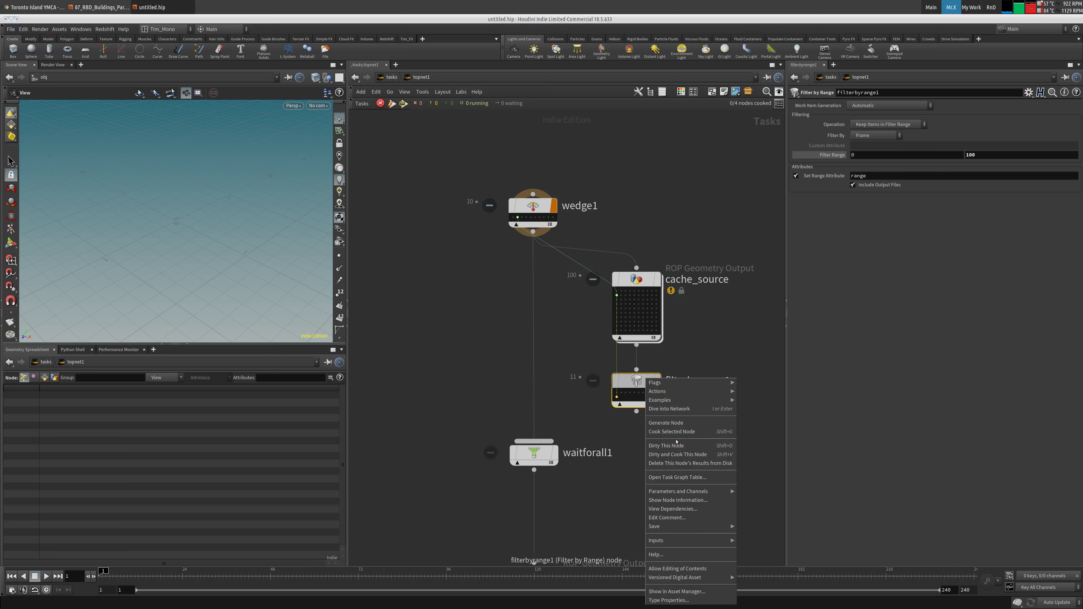
pyautogui.click(666, 423)
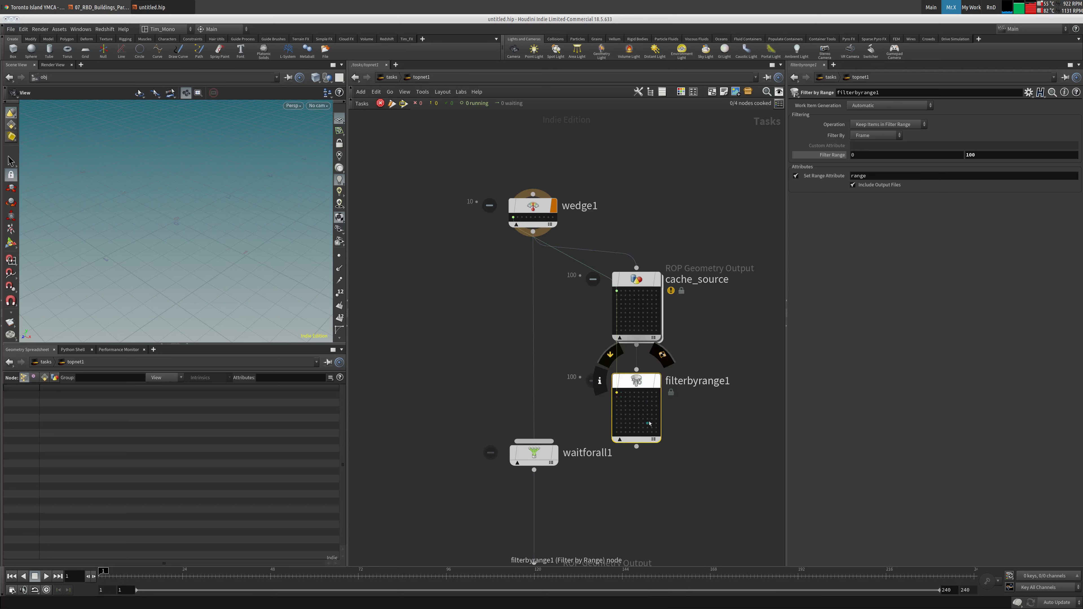
# Delete filterbyrange1 and return cache_source to the chain between wedge1 and waitforall1.
pyautogui.click(621, 427)
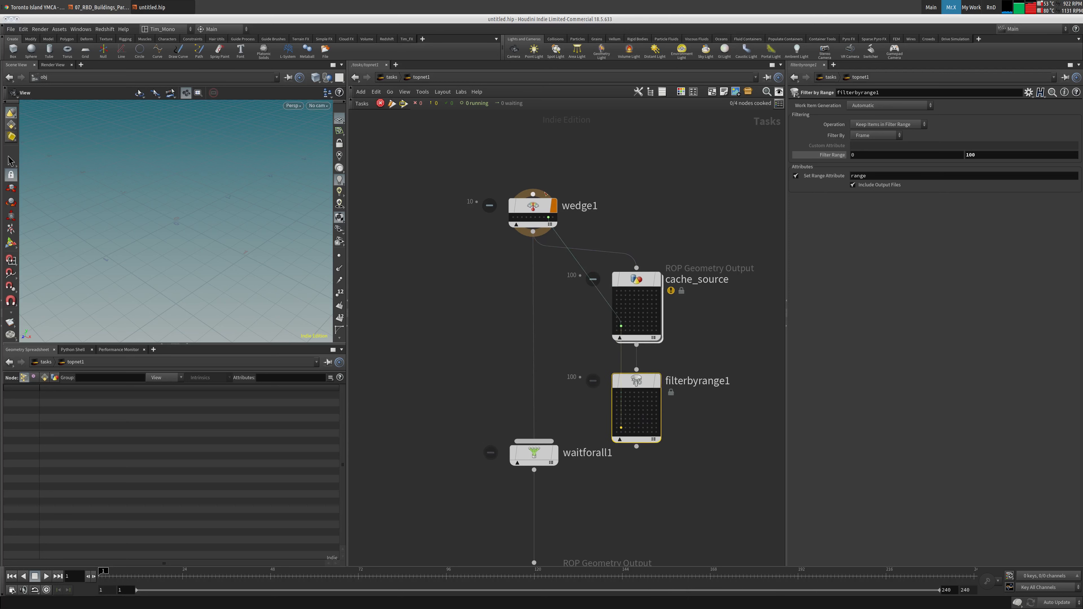
pyautogui.press('Delete')
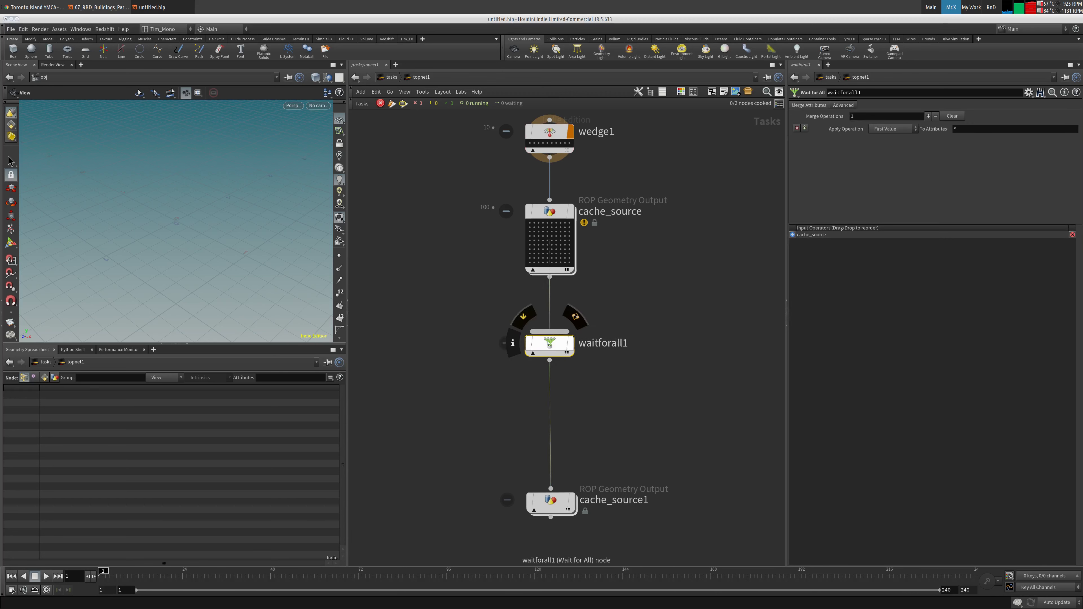
# Generate the work item of waitforall1 without cooking the node.
pyautogui.rightClick(544, 345)
pyautogui.click(584, 387)
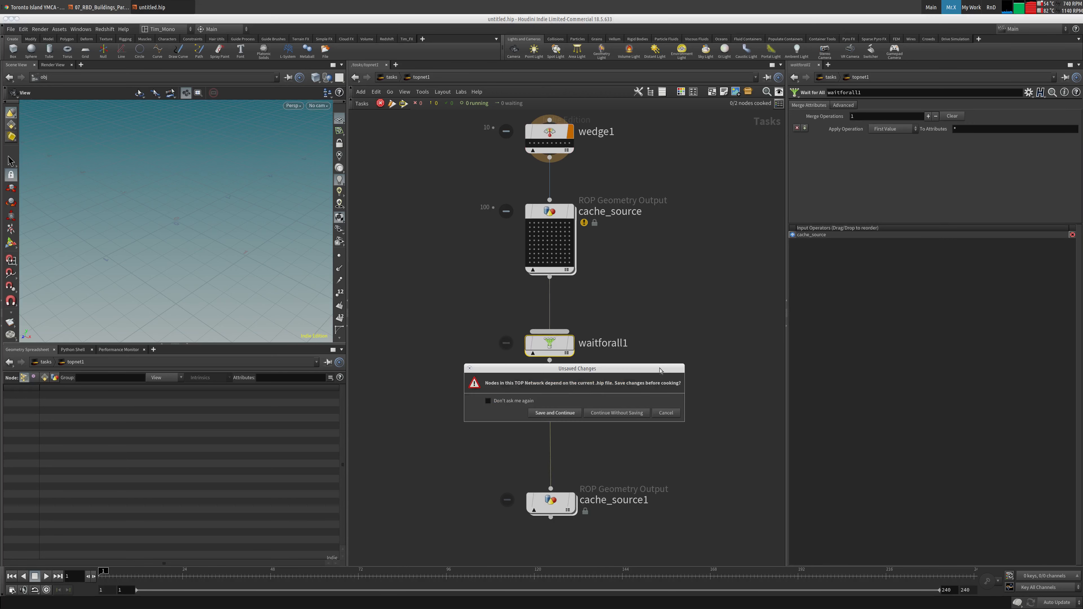
pyautogui.click(666, 413)
pyautogui.rightClick(552, 343)
pyautogui.click(572, 379)
pyautogui.click(530, 354)
# Move cache_source1 closer below waitforall1 and generate its work items.
pyautogui.moveTo(457, 406); pyautogui.dragTo(440, 302, button='middle')
pyautogui.moveTo(450, 341); pyautogui.dragTo(537, 327)
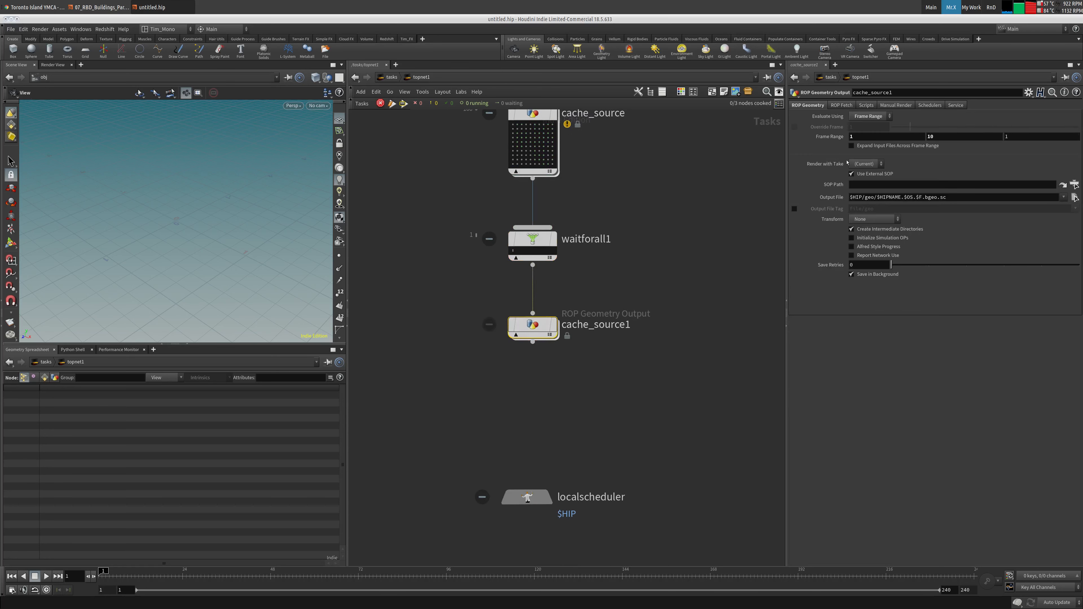
pyautogui.rightClick(537, 321)
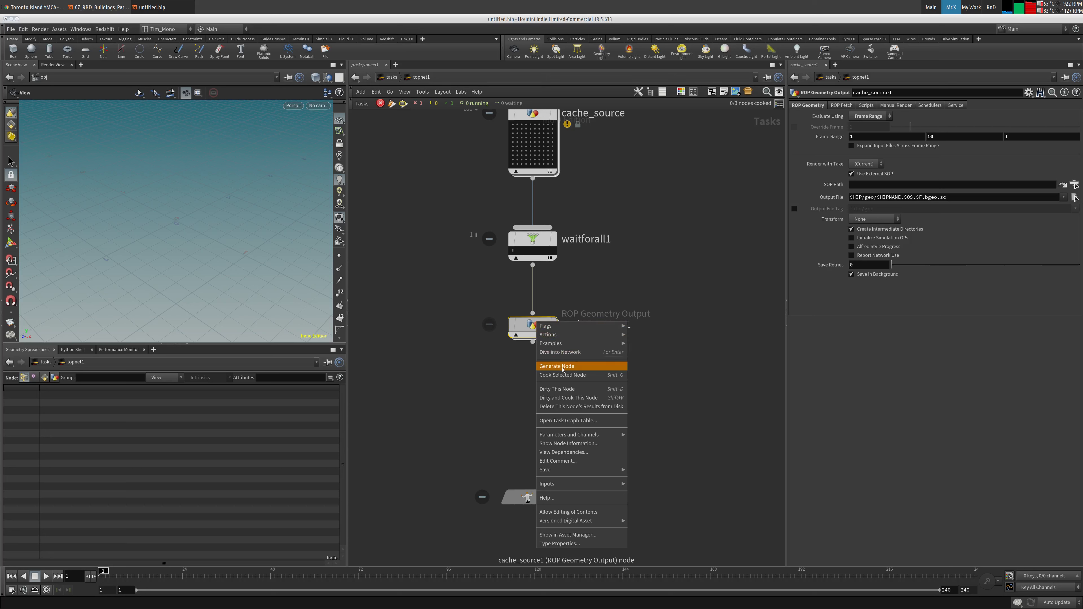
pyautogui.click(547, 366)
# Pull waitforall1 out of the chain so that cache_source feeds directly into cache_source1.
pyautogui.moveTo(673, 271); pyautogui.dragTo(650, 382, button='middle')
pyautogui.scroll(1, 609, 367)
pyautogui.moveTo(515, 351); pyautogui.dragTo(673, 332)
pyautogui.rightClick(505, 439)
pyautogui.click(432, 411)
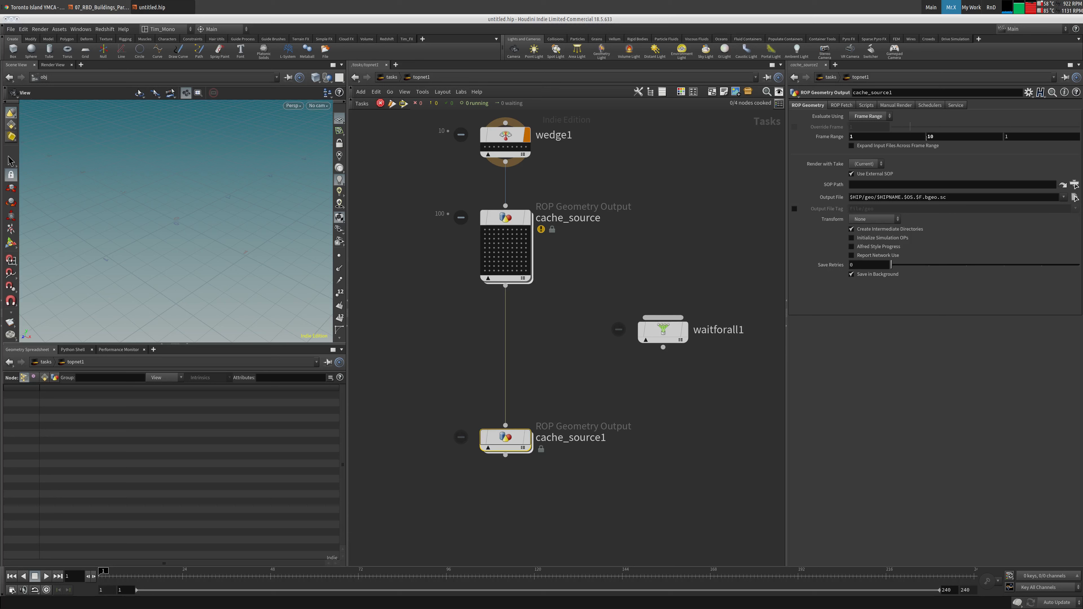
# Generate the work items of cache_source1 with cache_source feeding it directly.
pyautogui.rightClick(500, 440)
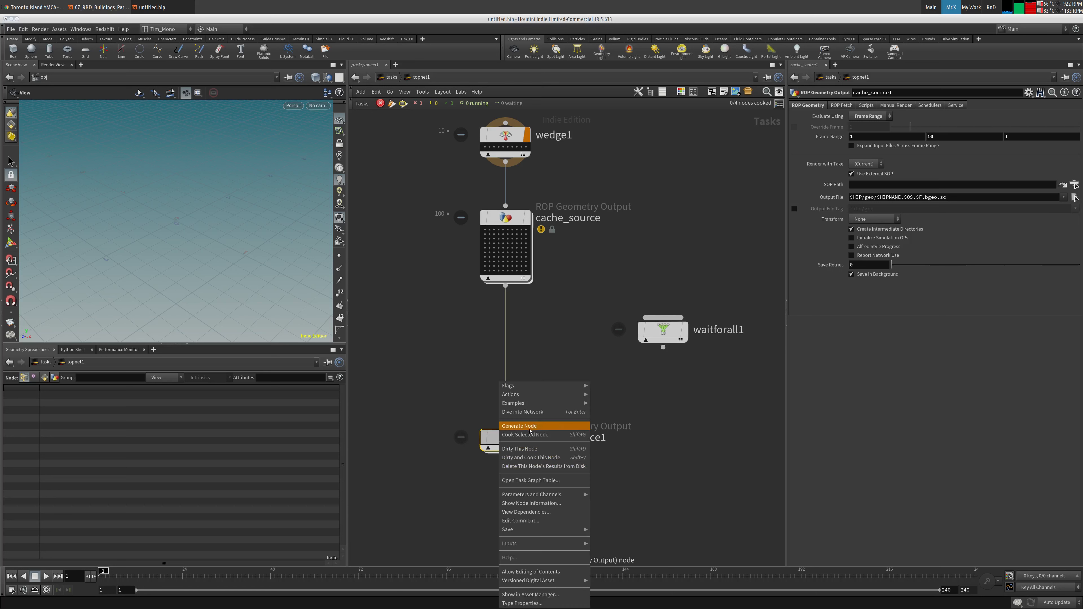
pyautogui.click(529, 426)
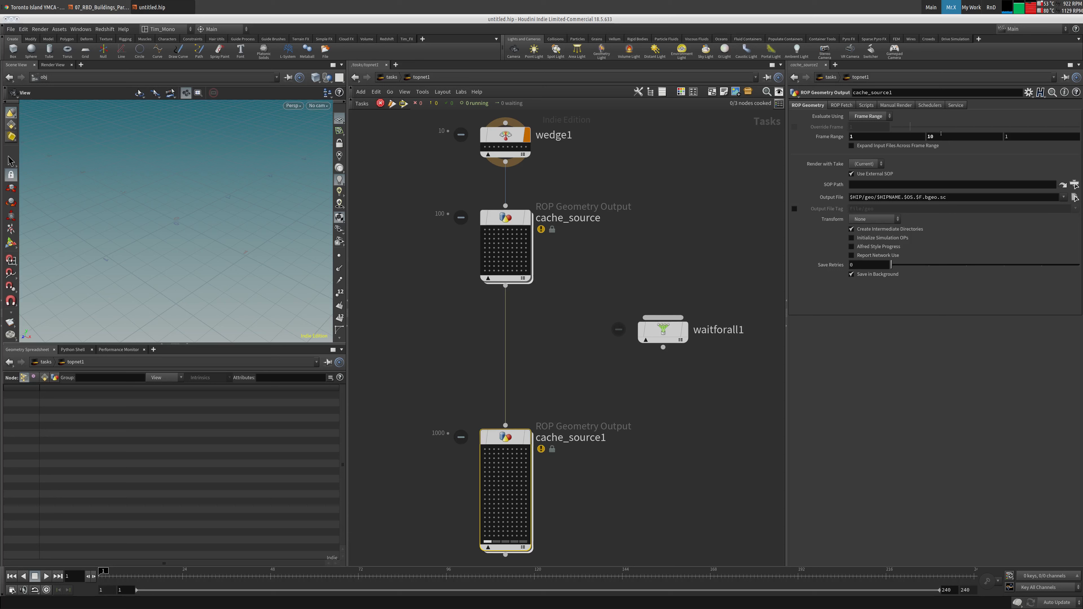
pyautogui.click(672, 228)
# Switch to the RBD buildings project and add a Wait for All node beside the "ADD WAIT FOR ALL HERE" note in the Simulations network.
pyautogui.click(5, 19)
pyautogui.scroll(2, 580, 359)
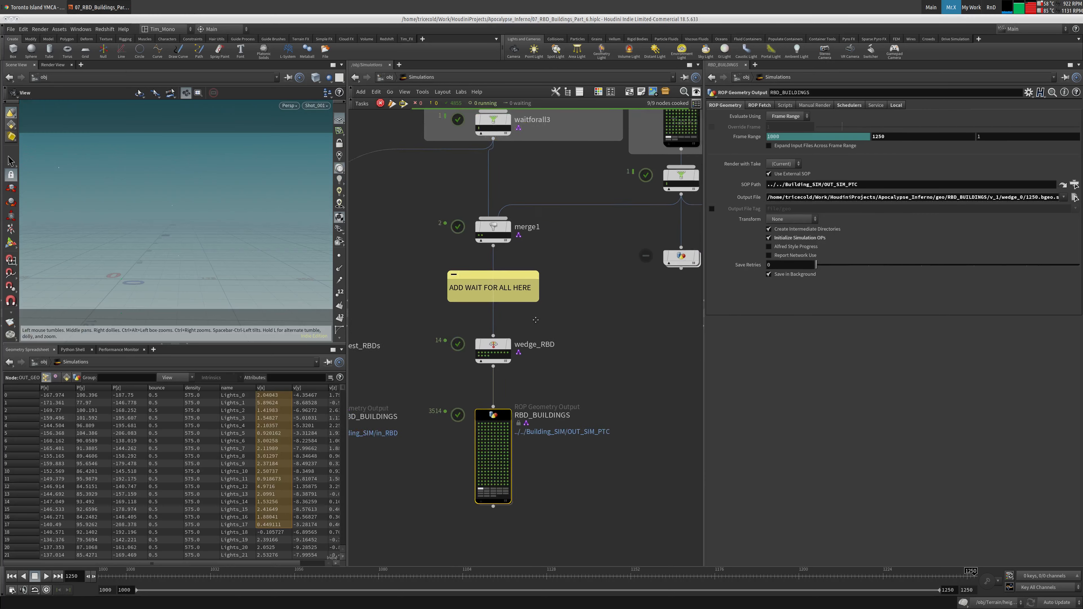
pyautogui.press('Tab')
pyautogui.press('Escape')
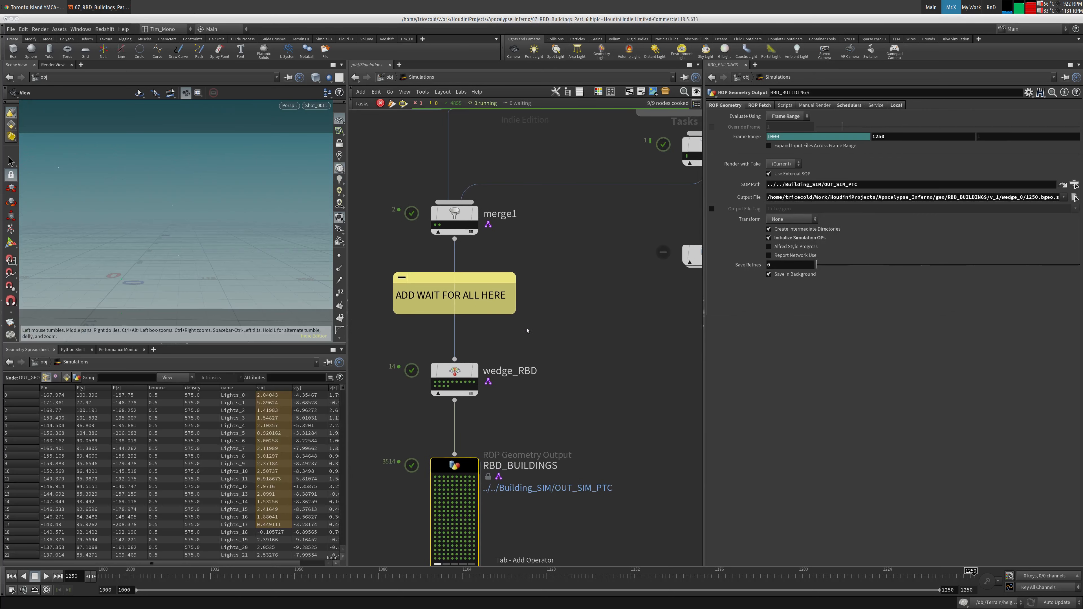
pyautogui.moveTo(564, 330); pyautogui.dragTo(480, 356, button='middle')
pyautogui.press('Tab')
pyautogui.write('wa')
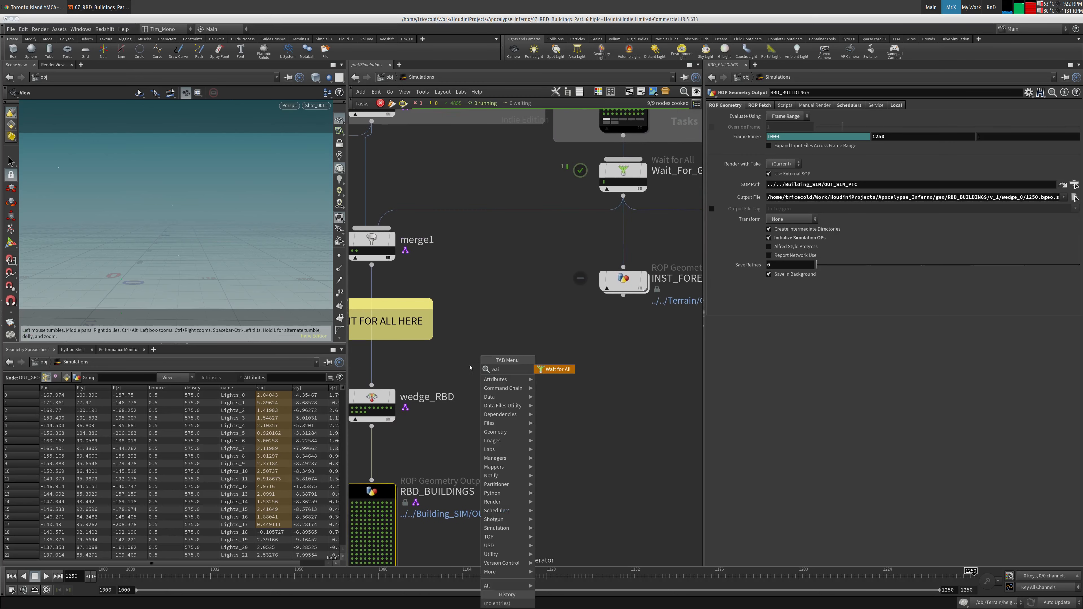
pyautogui.press('Return')
pyautogui.click(588, 314)
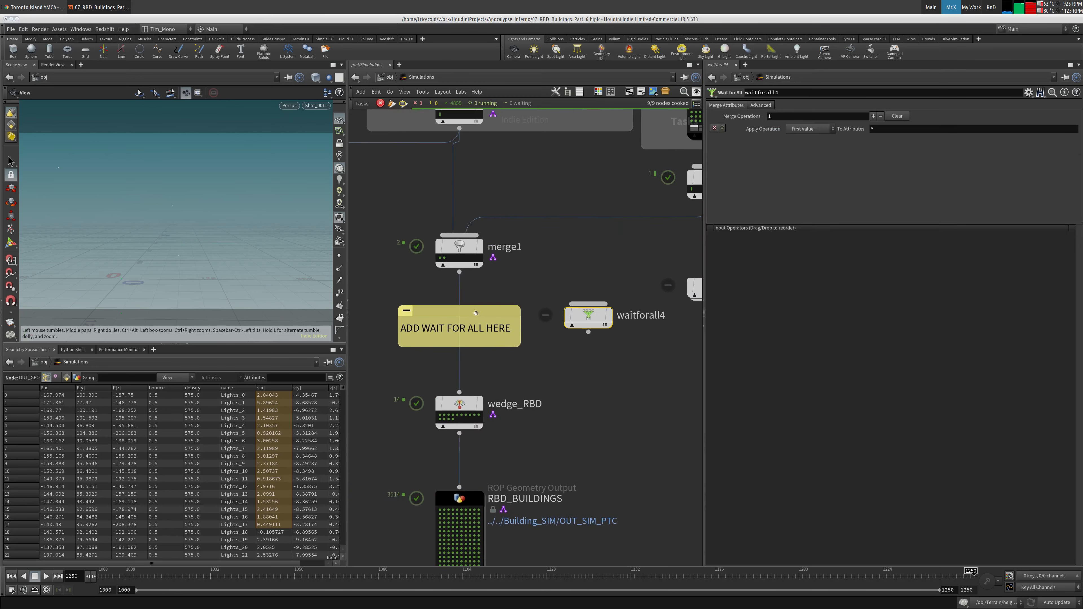
# Move the "ADD WAIT FOR ALL HERE" note aside and insert waitforall4 between merge1 and wedge_RBD.
pyautogui.moveTo(475, 313); pyautogui.dragTo(658, 404)
pyautogui.moveTo(588, 315); pyautogui.dragTo(459, 321)
pyautogui.moveTo(527, 376); pyautogui.dragTo(583, 247, button='middle')
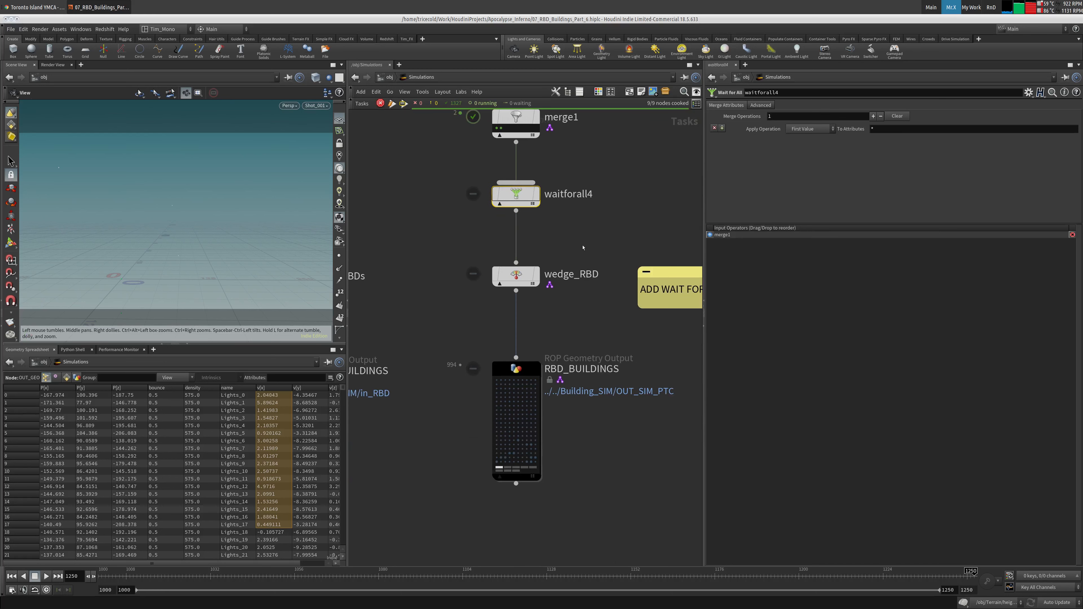
pyautogui.moveTo(526, 370); pyautogui.dragTo(494, 399, button='middle')
# Cook the RBD_BUILDINGS node, saving the scene file before cooking.
pyautogui.click(495, 400)
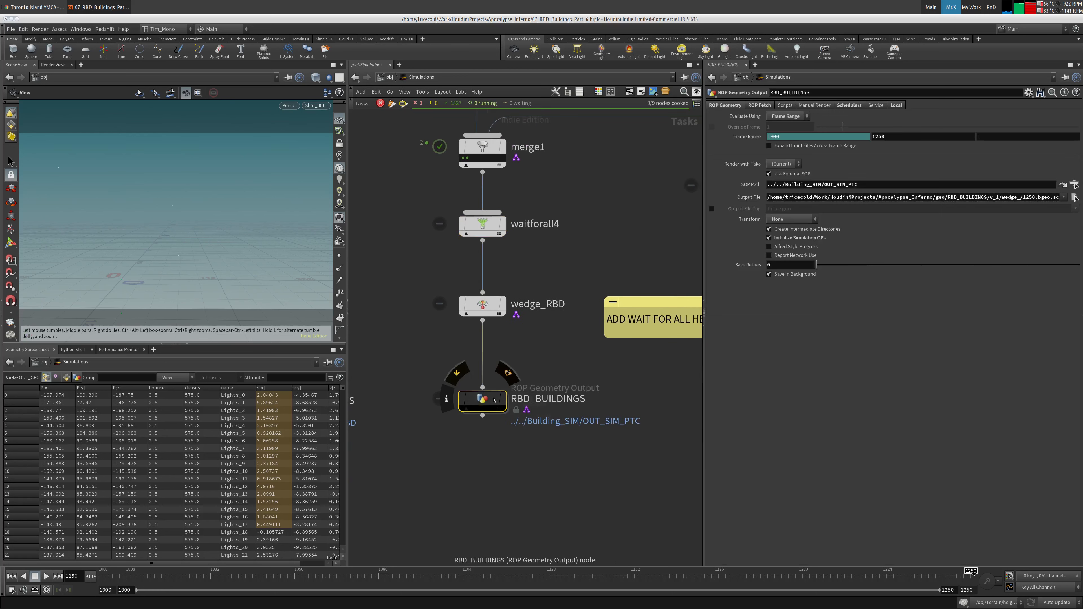
pyautogui.rightClick(495, 399)
pyautogui.click(537, 436)
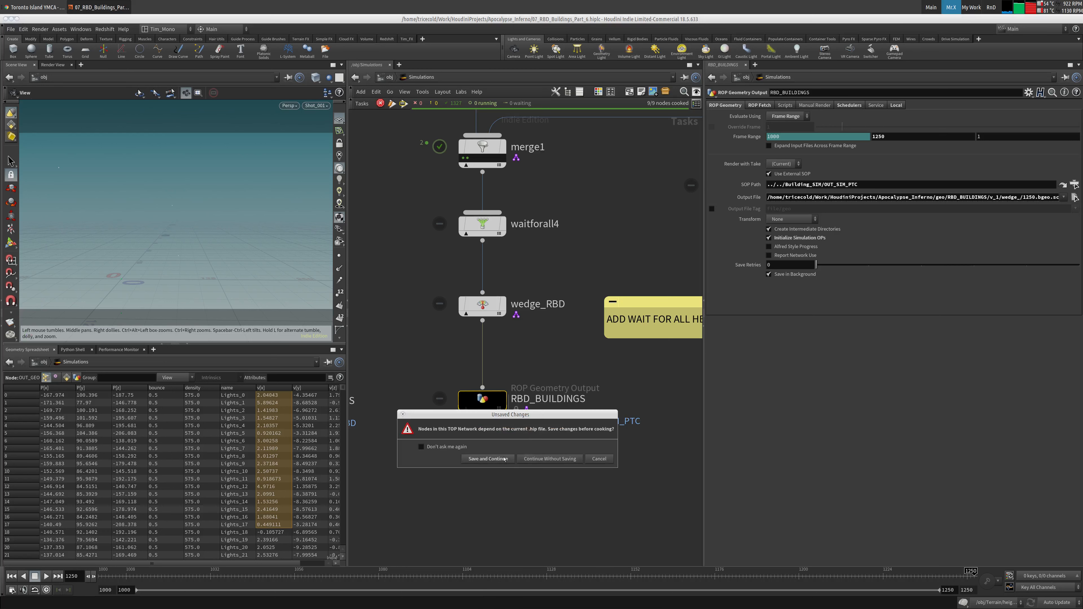
pyautogui.click(504, 459)
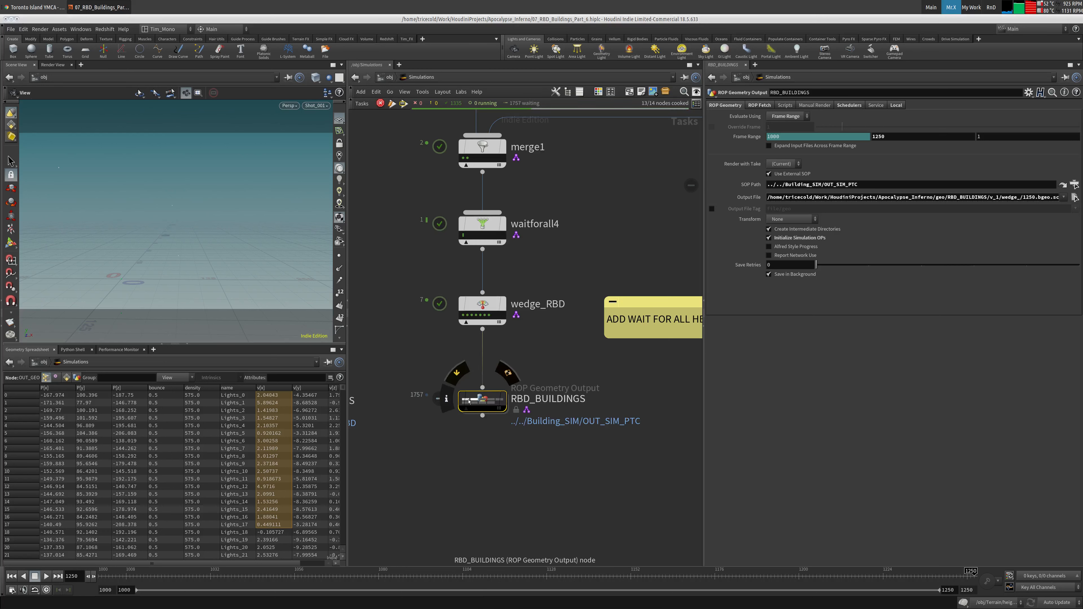
pyautogui.moveTo(469, 372); pyautogui.dragTo(518, 350, button='middle')
pyautogui.moveTo(613, 338); pyautogui.dragTo(589, 320, button='middle')
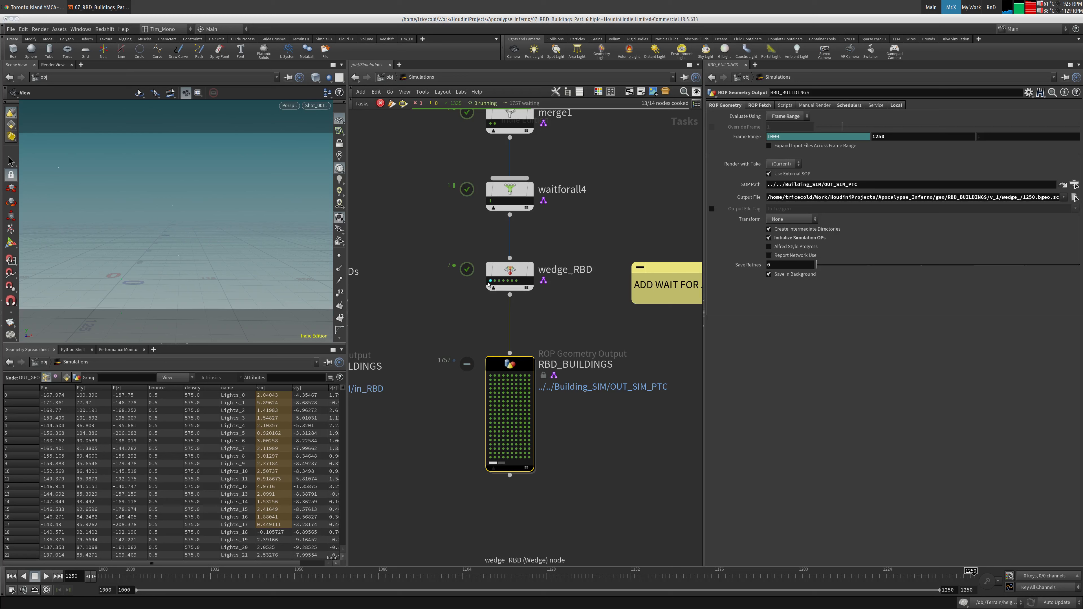
pyautogui.moveTo(448, 335); pyautogui.dragTo(538, 348, button='middle')
pyautogui.scroll(-2, 501, 365)
pyautogui.scroll(3, 480, 361)
pyautogui.scroll(-3, 465, 368)
pyautogui.scroll(-2, 531, 350)
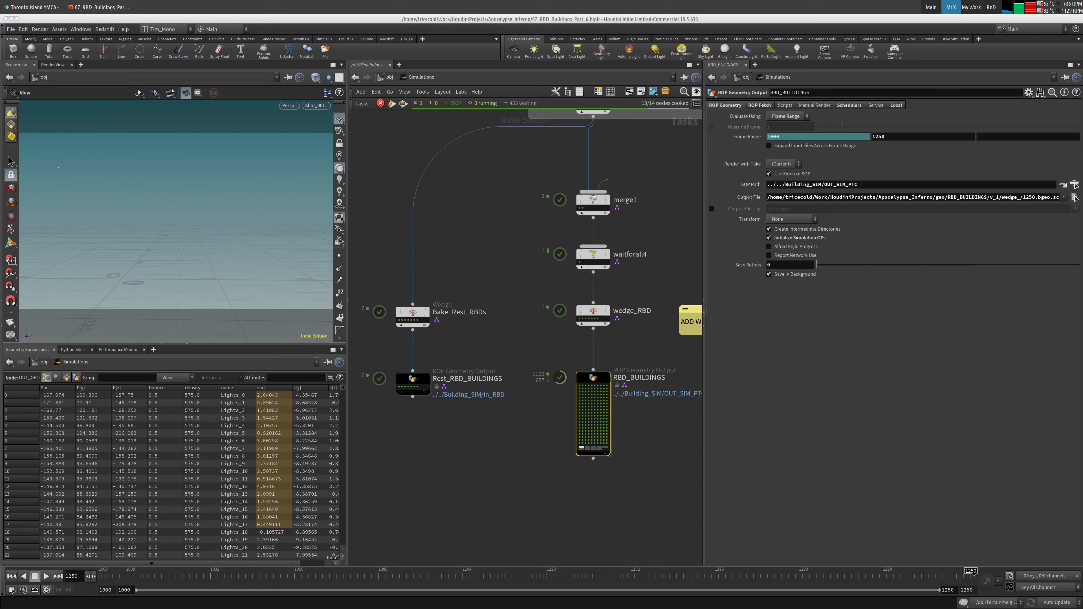
# Add a Wait for All node fed by RBD_BUILDINGS and Rest_RBD_BUILDINGS, and order its inputs with Rest_RBD_BUILDINGS first.
pyautogui.moveTo(507, 498); pyautogui.dragTo(503, 442, button='middle')
pyautogui.press('Tab')
pyautogui.write('wai')
pyautogui.press('Return')
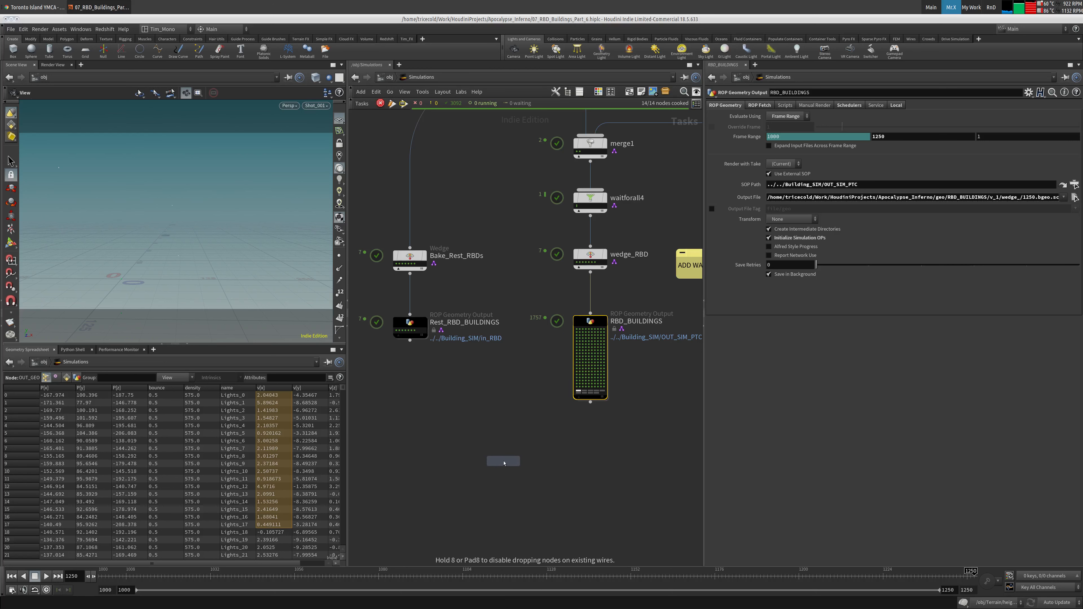
pyautogui.click(503, 463)
pyautogui.click(590, 402)
pyautogui.click(503, 452)
pyautogui.click(409, 340)
pyautogui.click(504, 452)
pyautogui.moveTo(718, 241); pyautogui.dragTo(718, 234)
# Add a Wedge node connected below waitforall5 and rename it BLDG_SecSrcs.
pyautogui.moveTo(484, 506); pyautogui.dragTo(476, 457, button='middle')
pyautogui.press('Tab')
pyautogui.write('wed')
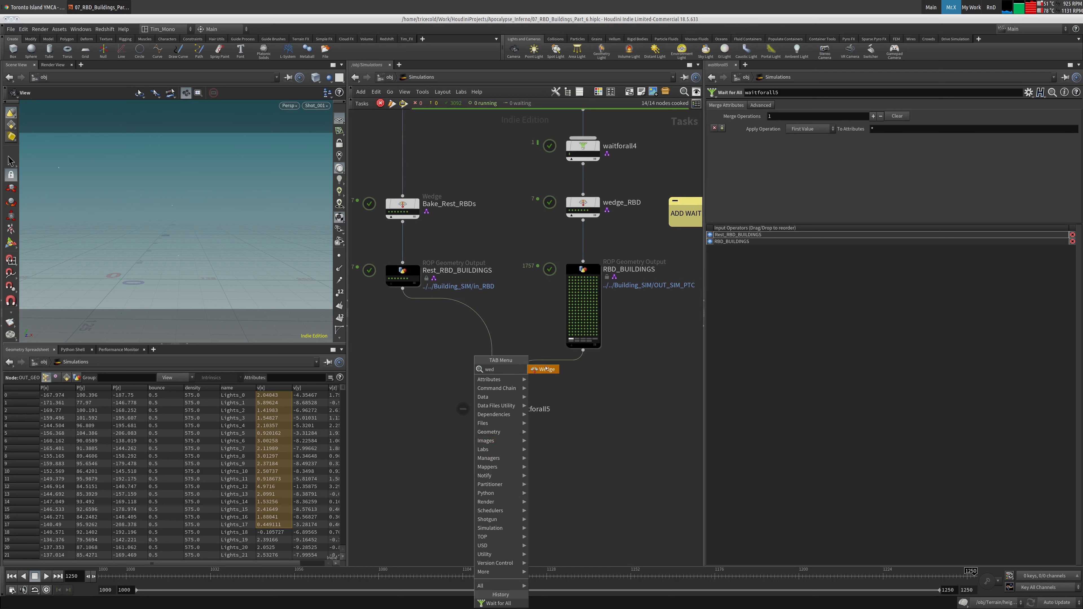
pyautogui.click(545, 369)
pyautogui.click(496, 432)
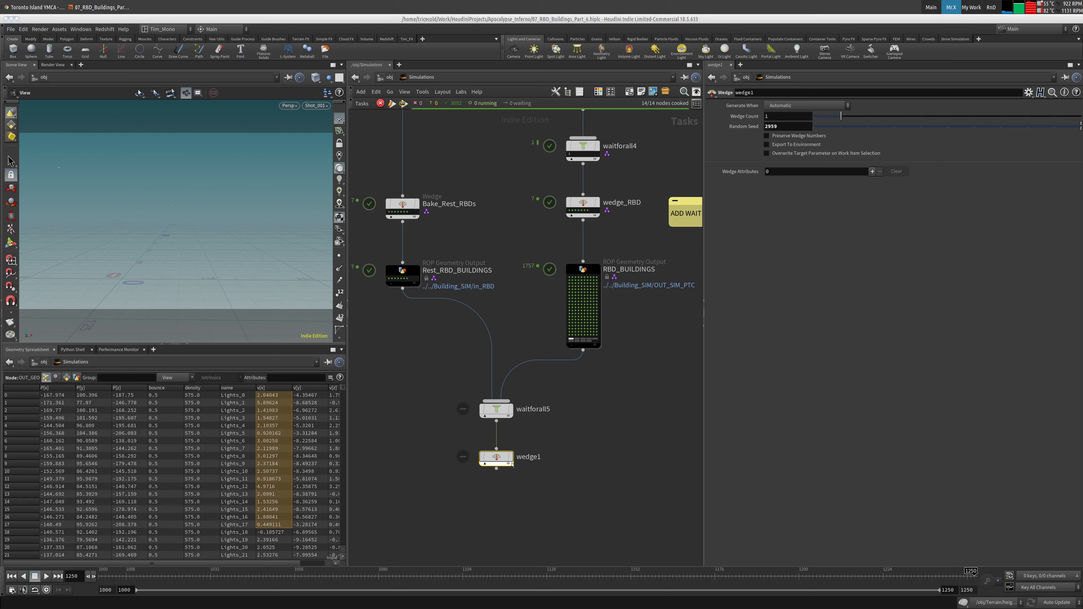
pyautogui.doubleClick(528, 457)
pyautogui.write('BLDG_SecSrcs')
pyautogui.press('Return')
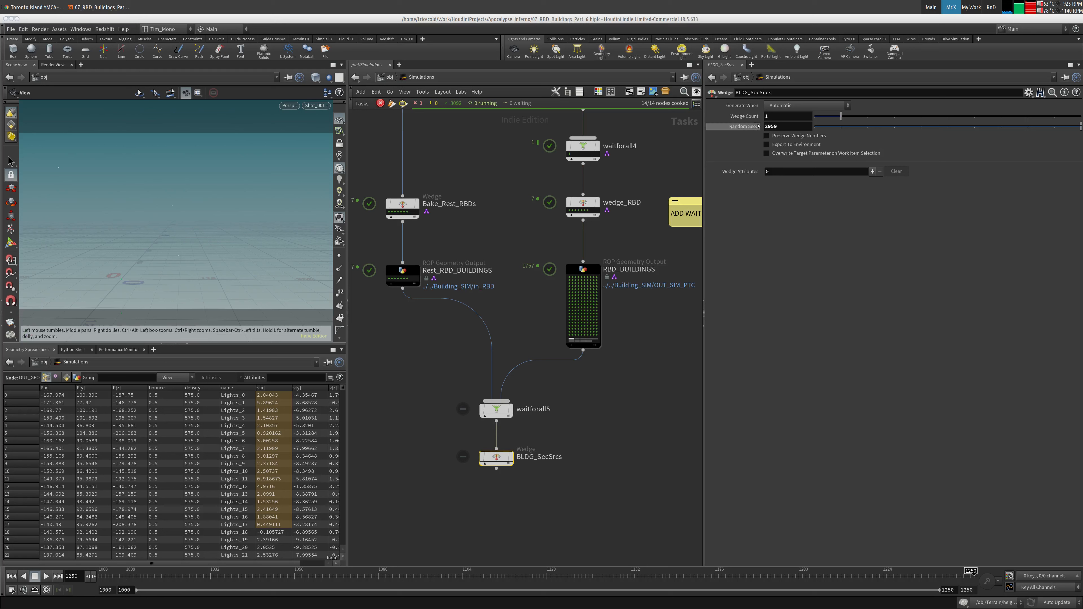
pyautogui.moveTo(545, 443); pyautogui.dragTo(521, 392, button='middle')
pyautogui.moveTo(485, 200); pyautogui.dragTo(473, 276, button='middle')
pyautogui.moveTo(535, 238)
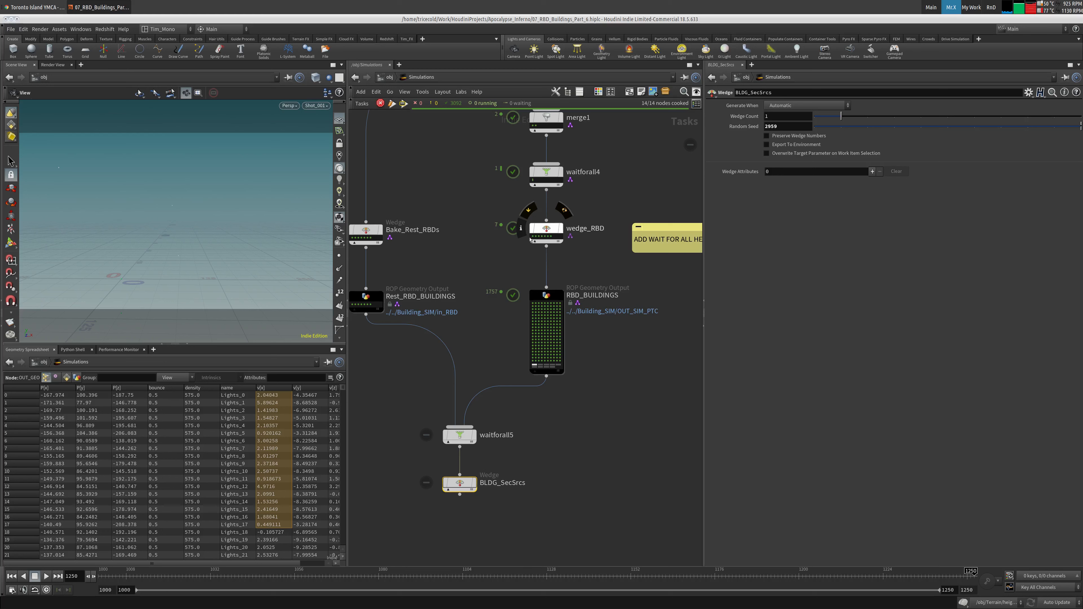
pyautogui.moveTo(491, 384); pyautogui.dragTo(494, 267, button='middle')
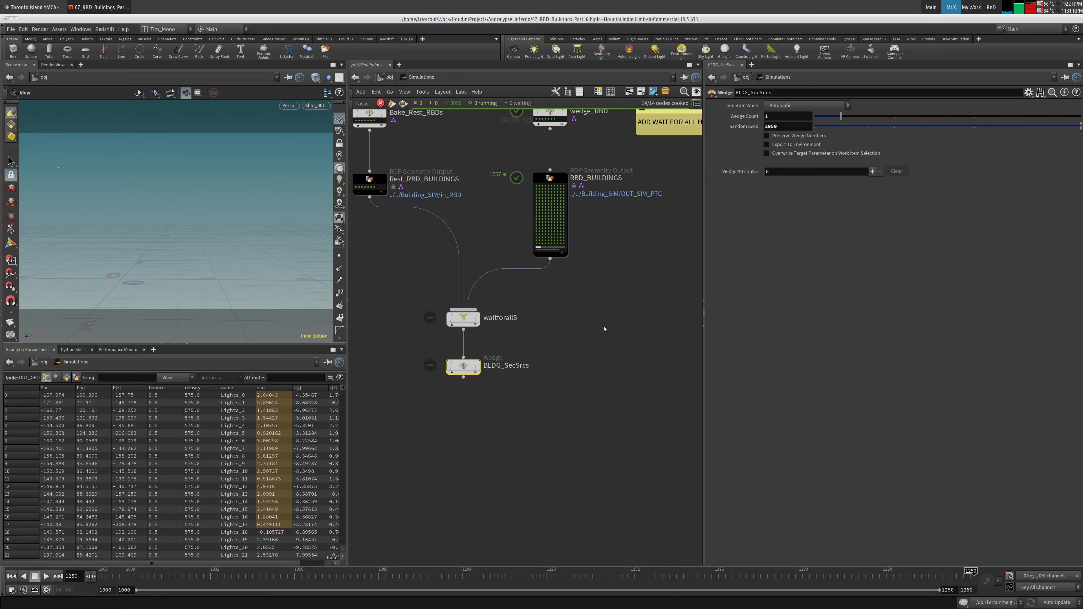
pyautogui.moveTo(604, 329); pyautogui.dragTo(613, 424, button='middle')
pyautogui.moveTo(1040, 121); pyautogui.dragTo(1071, 120)
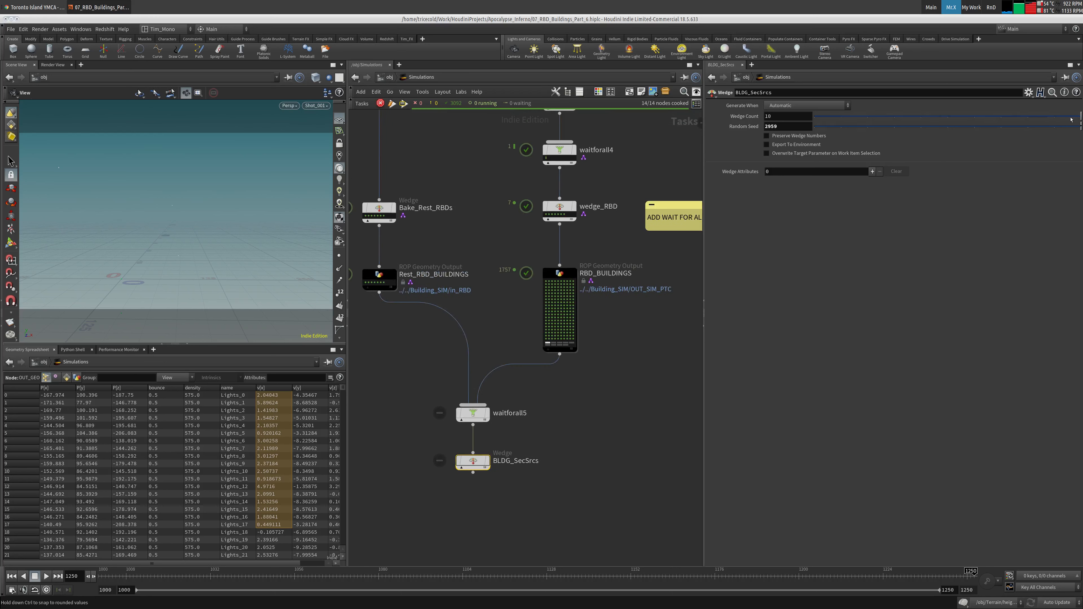
pyautogui.moveTo(843, 119); pyautogui.dragTo(840, 117)
# Add one Integer wedge attribute named wedgeBLDG_SecSrcs to the BLDG_SecSrcs wedge.
pyautogui.click(872, 171)
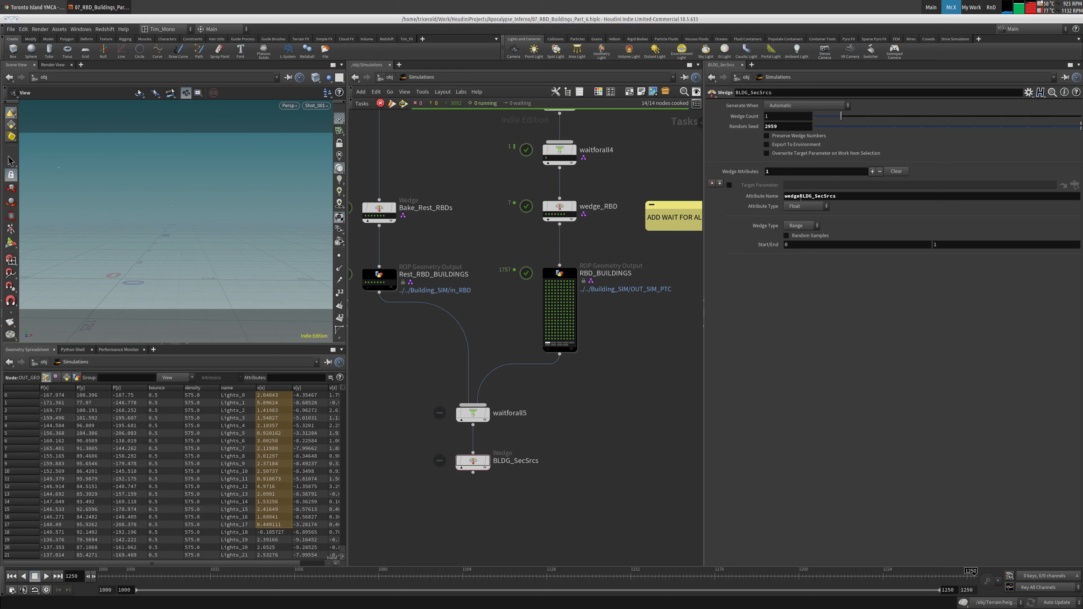
pyautogui.click(816, 208)
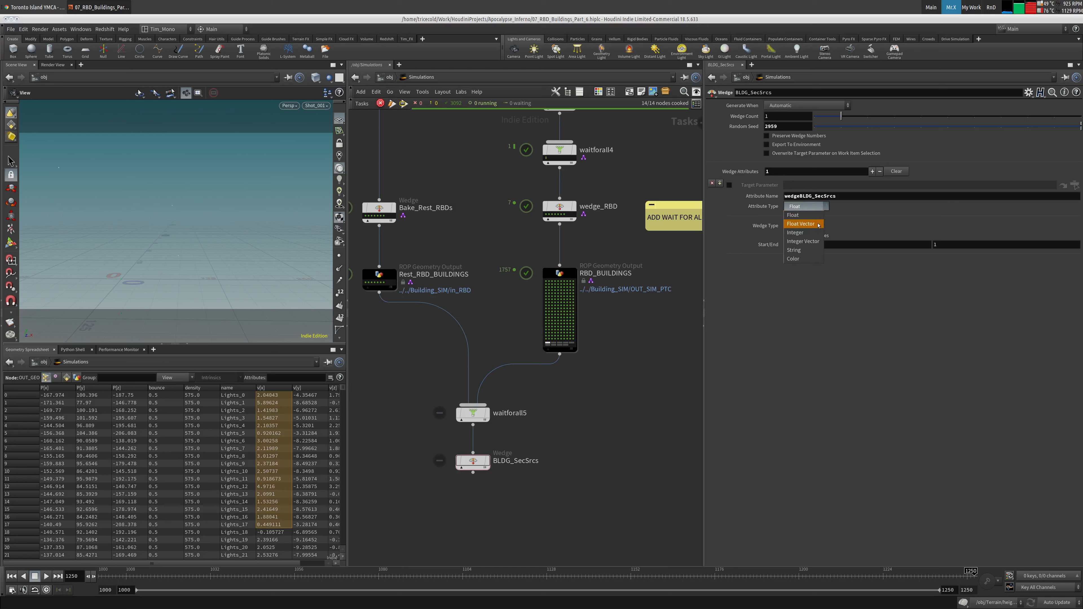
pyautogui.click(802, 229)
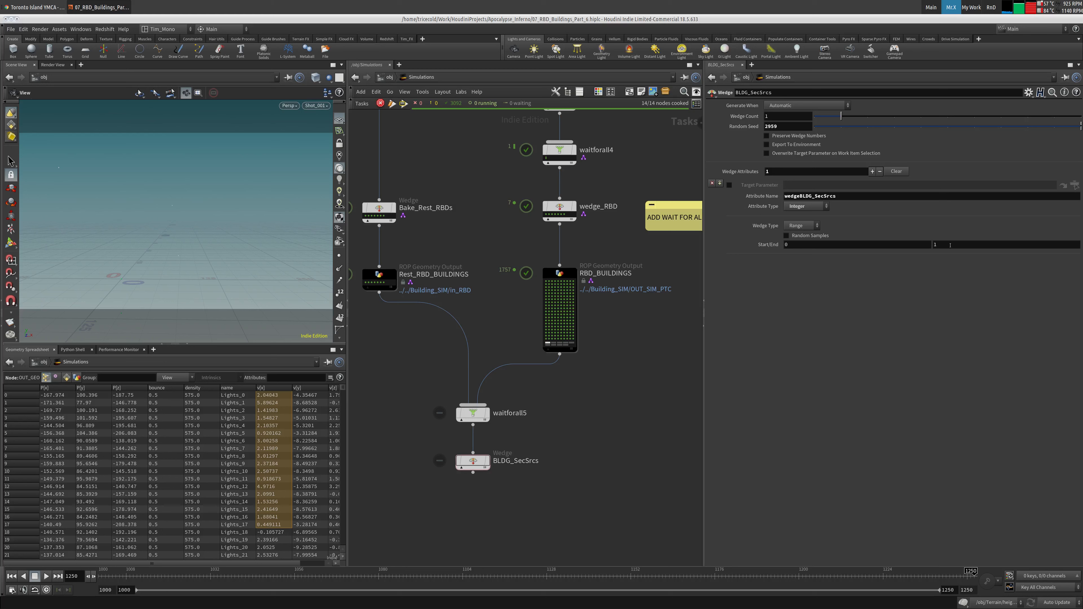
pyautogui.click(966, 247)
pyautogui.click(637, 391)
pyautogui.click(833, 244)
pyautogui.click(954, 244)
# Generate the work item of BLDG_SecSrcs and examine its attributes in the work item info.
pyautogui.moveTo(469, 463); pyautogui.dragTo(529, 349, button='middle')
pyautogui.rightClick(528, 347)
pyautogui.click(557, 382)
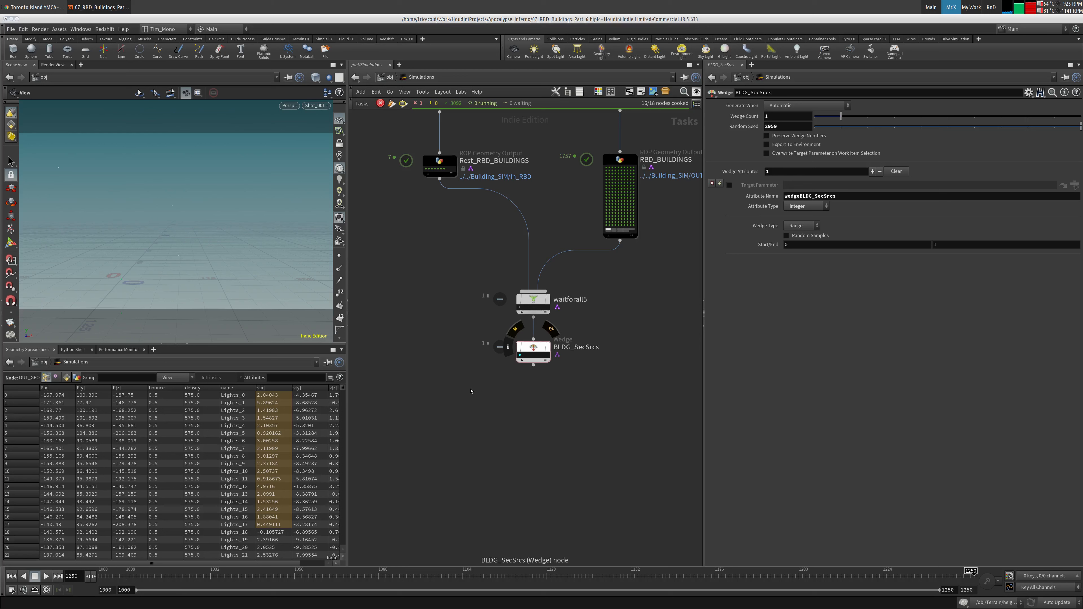
pyautogui.rightClick(520, 355)
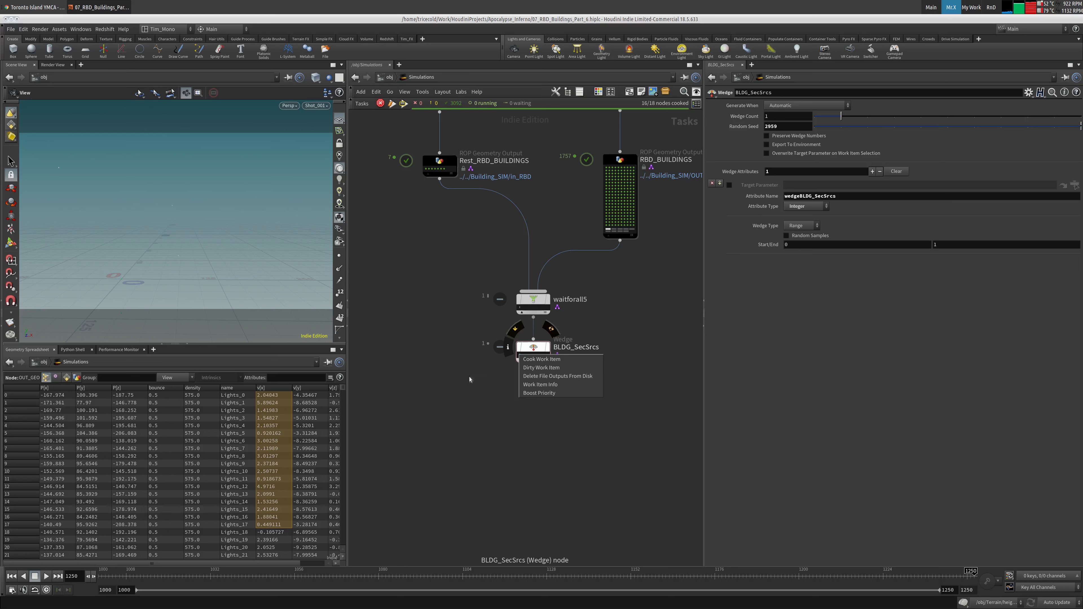
pyautogui.click(535, 385)
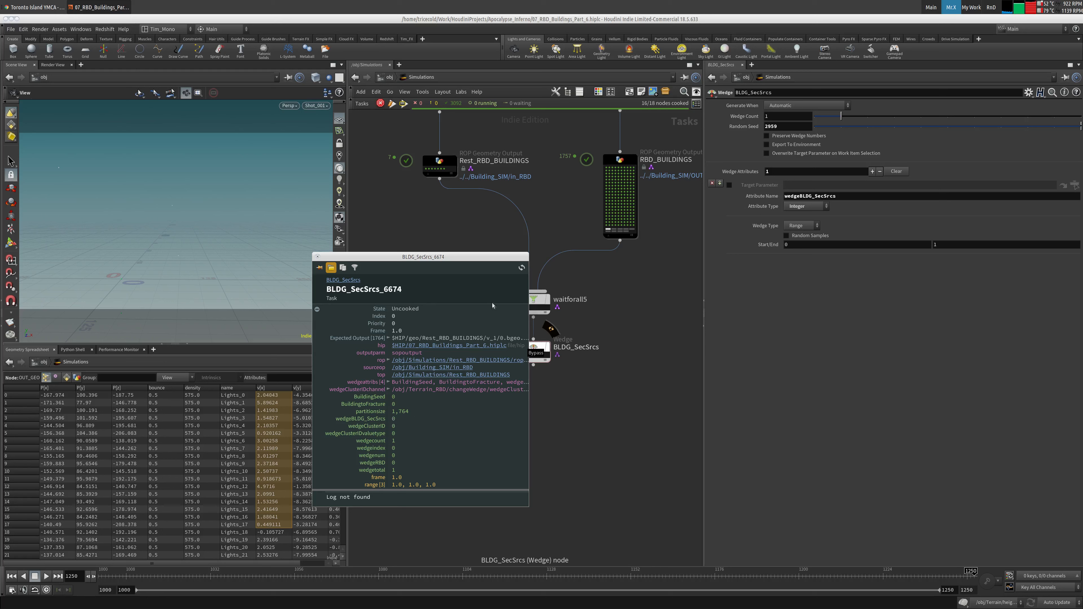
pyautogui.click(317, 256)
# Add a ROP Geometry Output node connected below BLDG_SecSrcs and rename it wedge_BLDG_debrisSRC.
pyautogui.moveTo(442, 342)
pyautogui.mouseDown(button='middle')
pyautogui.moveTo(397, 327)
pyautogui.moveTo(435, 328)
pyautogui.mouseUp(button='middle')
pyautogui.moveTo(447, 365); pyautogui.dragTo(445, 321, button='middle')
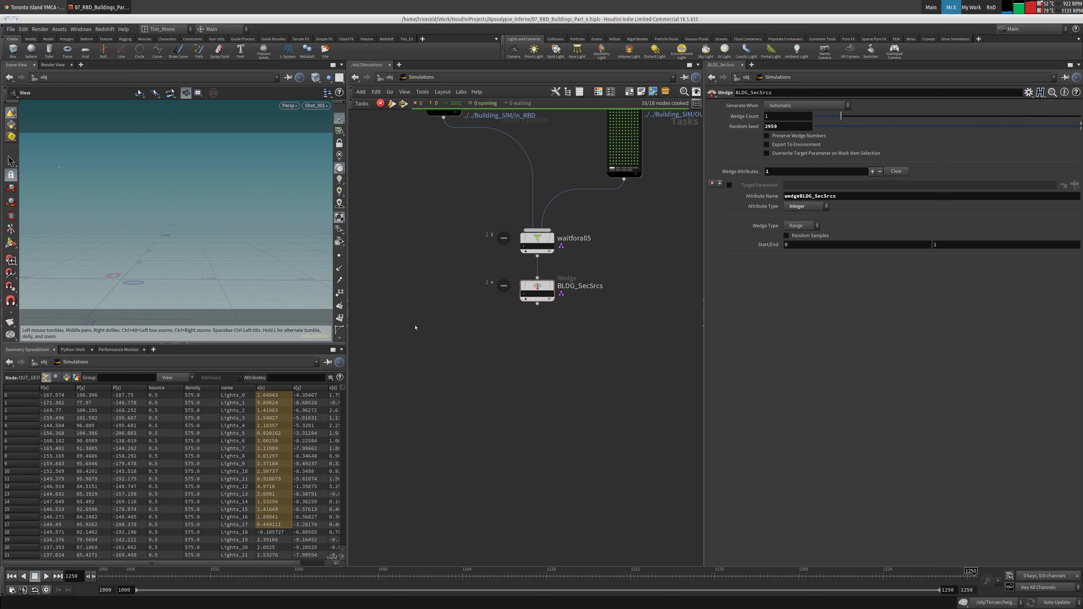
pyautogui.press('Tab')
pyautogui.write('rop')
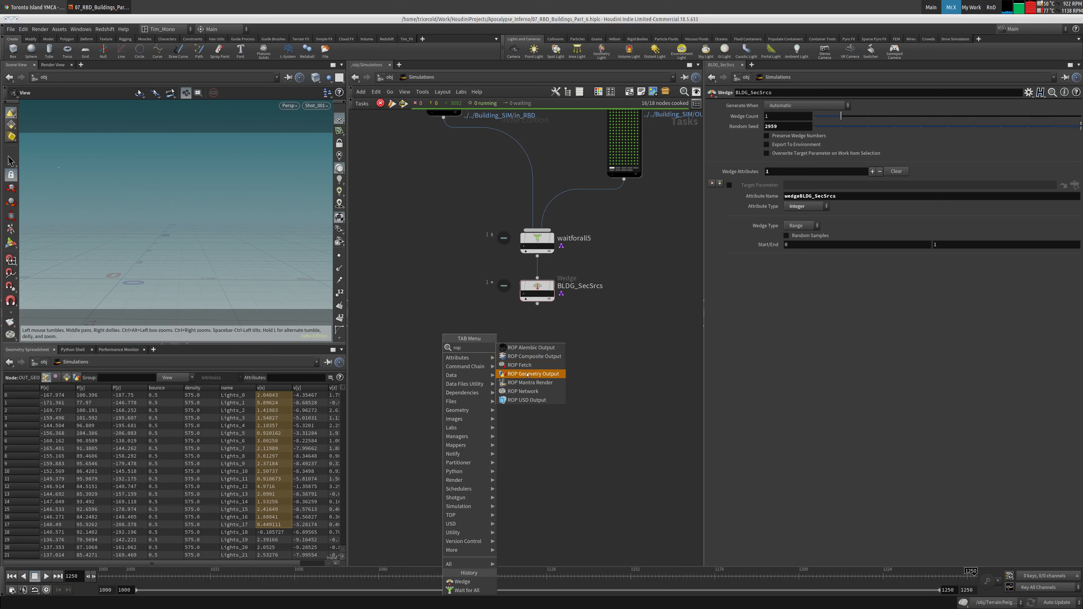
pyautogui.click(532, 373)
pyautogui.click(437, 363)
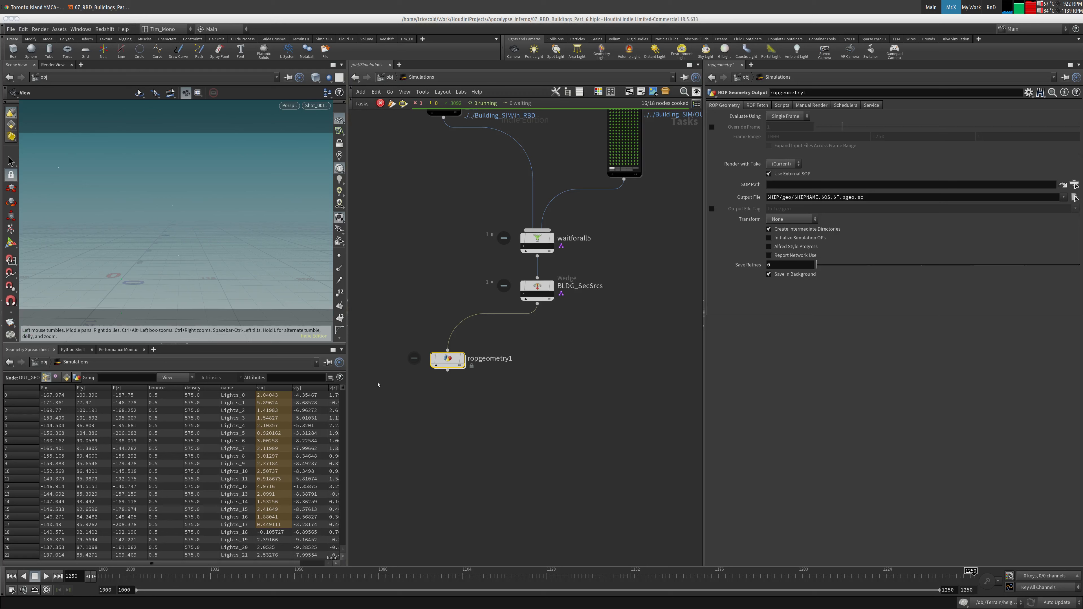
pyautogui.doubleClick(489, 358)
pyautogui.write('wedge_BLDG_debrisSRC')
pyautogui.press('Return')
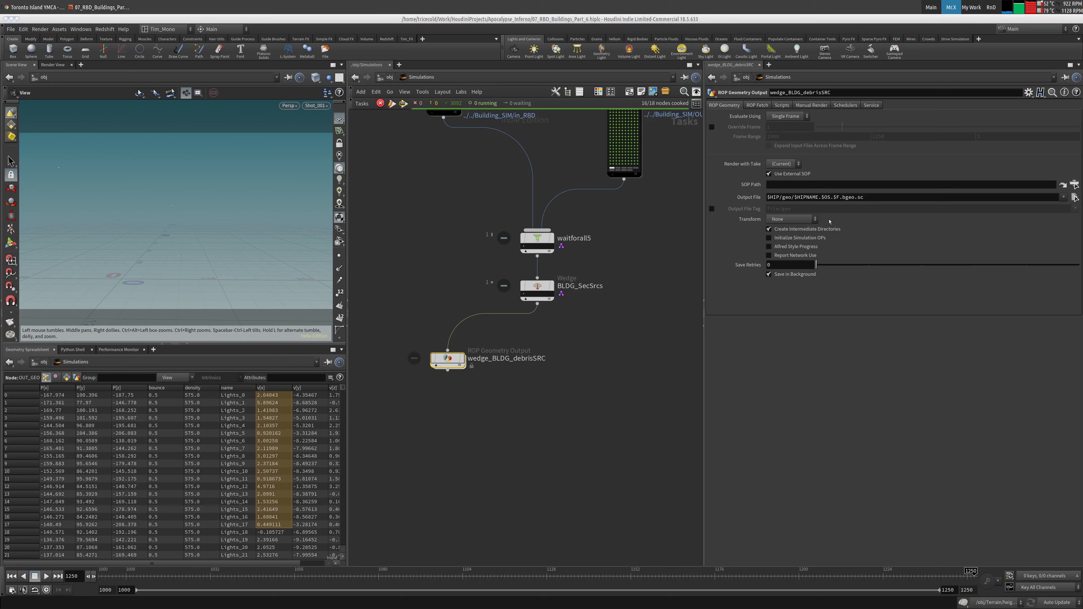
pyautogui.tripleClick(882, 197)
pyautogui.write('wedge_BLDG_debrisSRC')
pyautogui.hotkey('ctrl', 'z')
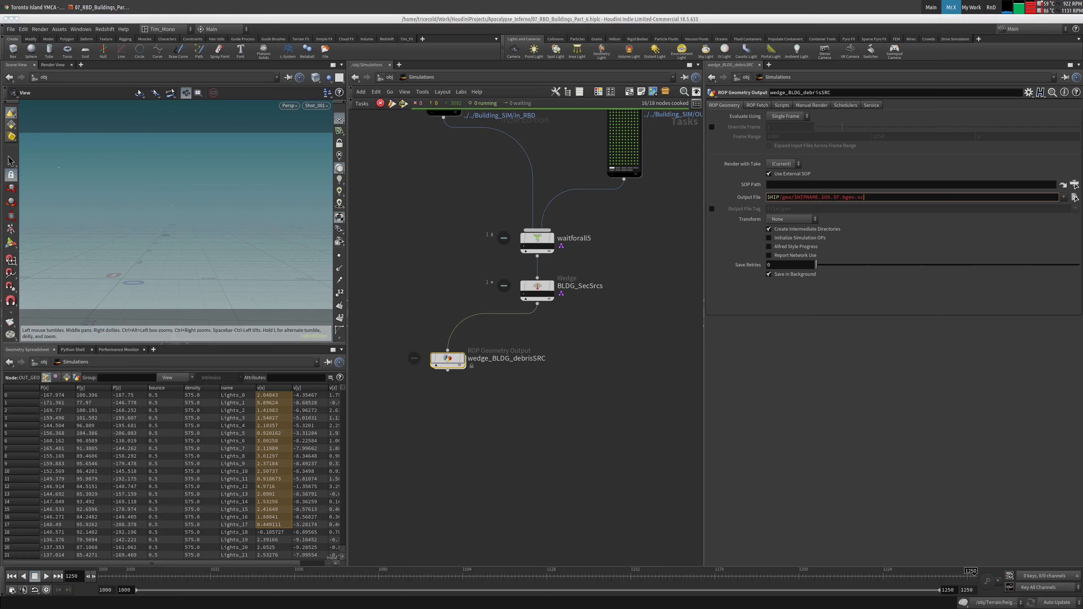
pyautogui.tripleClick(785, 197)
pyautogui.write('$HIP/geo/`$OS`/v_1/wedge_`@wedgeBLDG_SecSrcs`/$F.bgeo.sc')
# Compare the unexpanded output file expressions of RBD_BUILDINGS and Rest_RBD_BUILDINGS with the one on wedge_BLDG_debrisSRC.
pyautogui.moveTo(588, 285); pyautogui.dragTo(640, 307)
pyautogui.click(535, 346)
pyautogui.moveTo(652, 253); pyautogui.dragTo(576, 406, button='middle')
pyautogui.moveTo(618, 313); pyautogui.dragTo(562, 286)
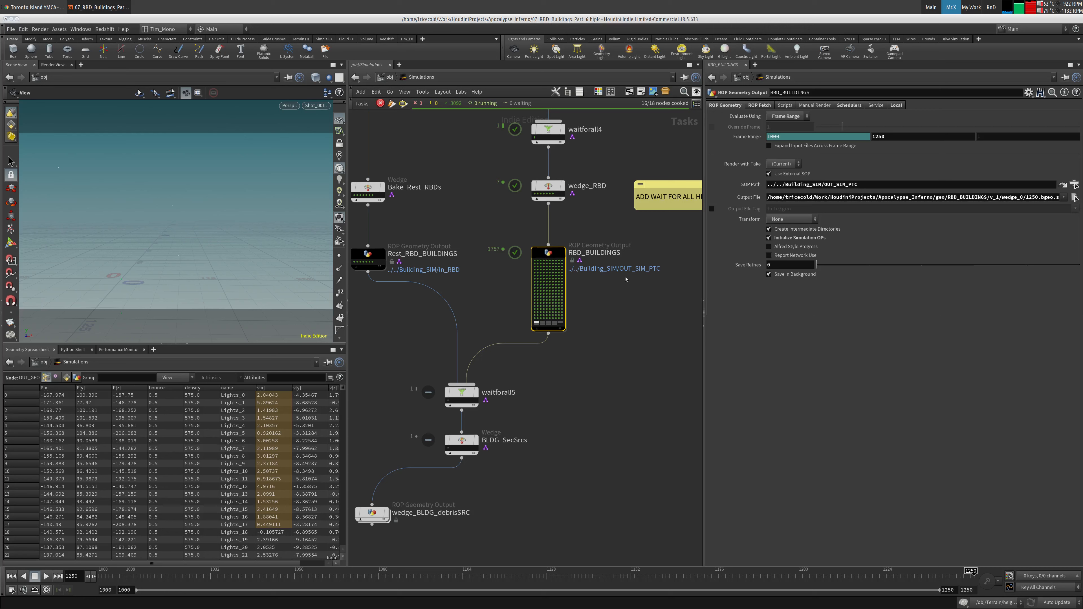
pyautogui.moveTo(626, 280); pyautogui.dragTo(615, 299, button='middle')
pyautogui.click(749, 197)
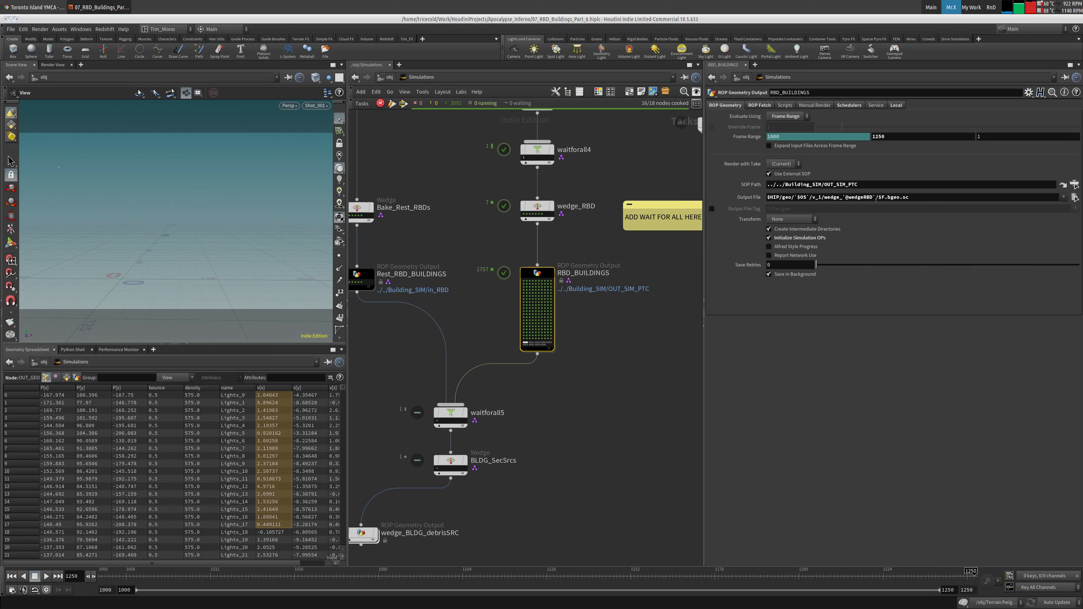
pyautogui.moveTo(454, 246); pyautogui.dragTo(350, 314)
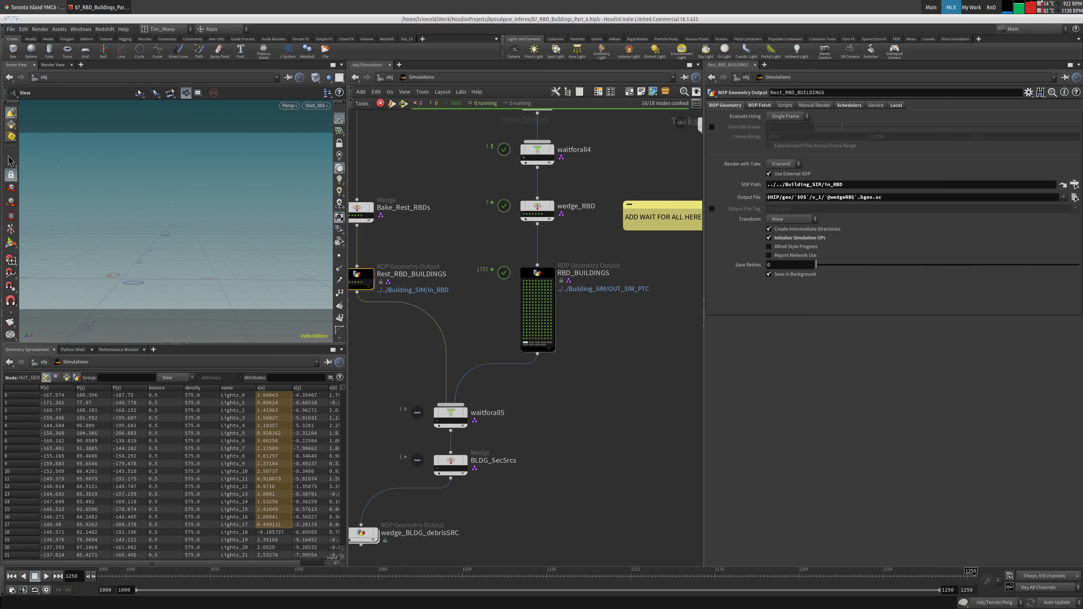
pyautogui.moveTo(443, 521); pyautogui.dragTo(556, 355, button='middle')
pyautogui.click(503, 343)
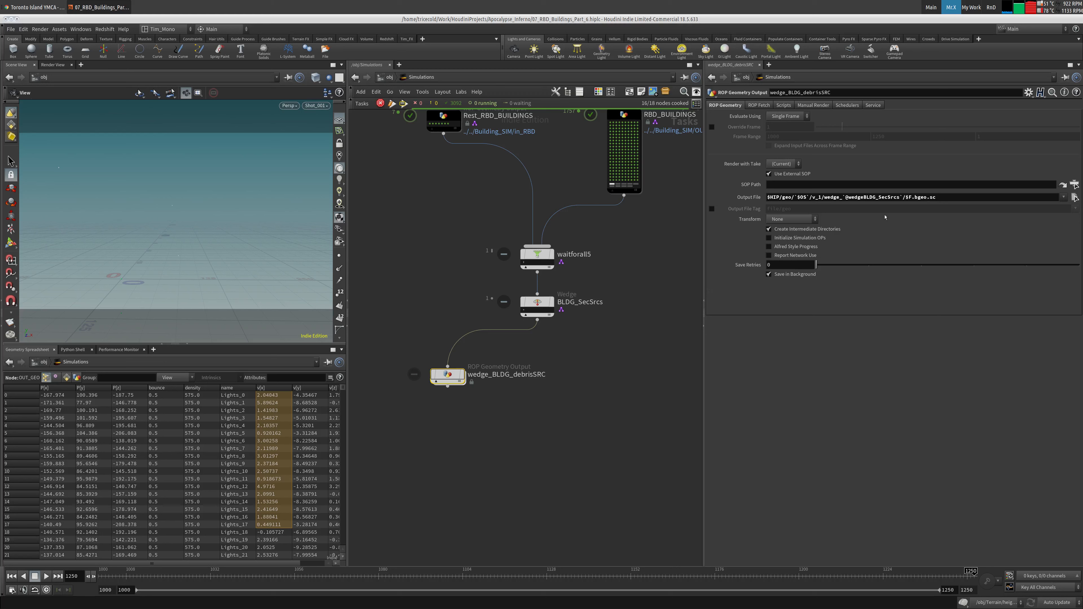
pyautogui.moveTo(534, 374)
pyautogui.mouseDown(button='middle')
pyautogui.moveTo(536, 294)
pyautogui.moveTo(529, 378)
pyautogui.mouseUp(button='middle')
pyautogui.scroll(-3, 529, 377)
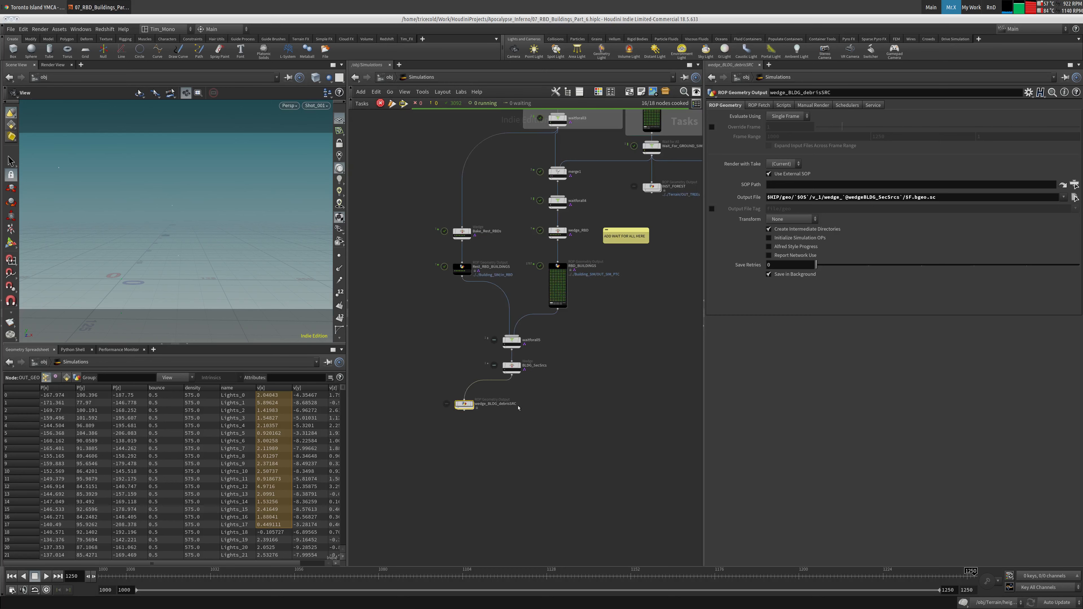
# Colour the wedge nodes of the building, fracture, land, secondary and RBD groups green, from Change_Building_Wedge to wedge_RBD and Bake_Rest_RBDs.
pyautogui.moveTo(417, 227); pyautogui.dragTo(585, 247)
pyautogui.moveTo(634, 195); pyautogui.dragTo(567, 290, button='middle')
pyautogui.keyDown('shift'); pyautogui.click(585, 166); pyautogui.keyUp('shift')
pyautogui.scroll(5, 595, 344)
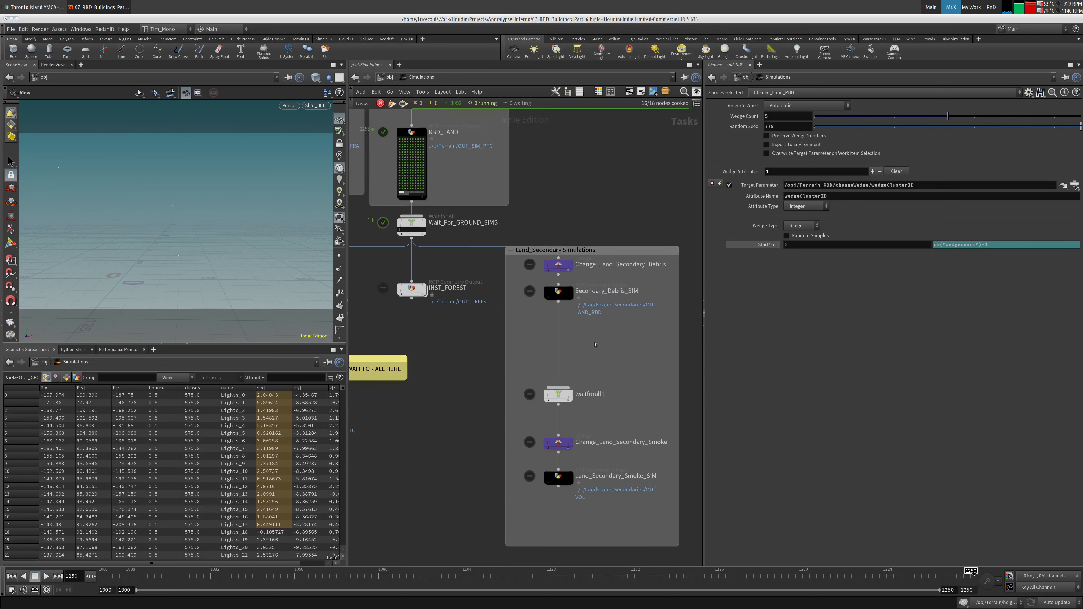
pyautogui.keyDown('shift'); pyautogui.click(558, 442); pyautogui.keyUp('shift')
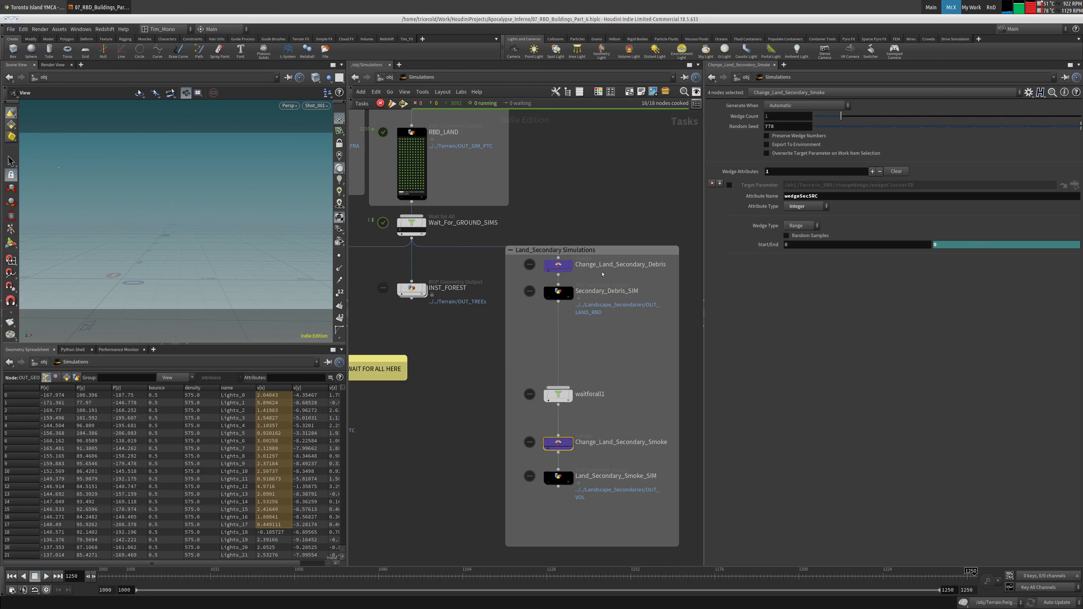
pyautogui.keyDown('shift'); pyautogui.click(558, 265); pyautogui.keyUp('shift')
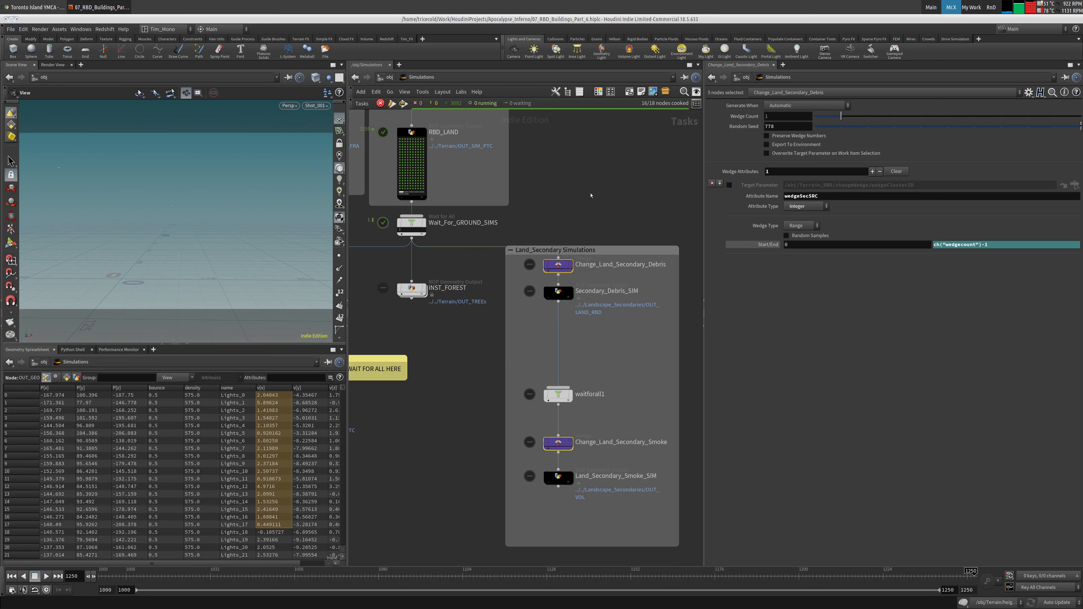
pyautogui.moveTo(579, 178); pyautogui.dragTo(746, 361, button='middle')
pyautogui.keyDown('shift'); pyautogui.click(427, 277); pyautogui.keyUp('shift')
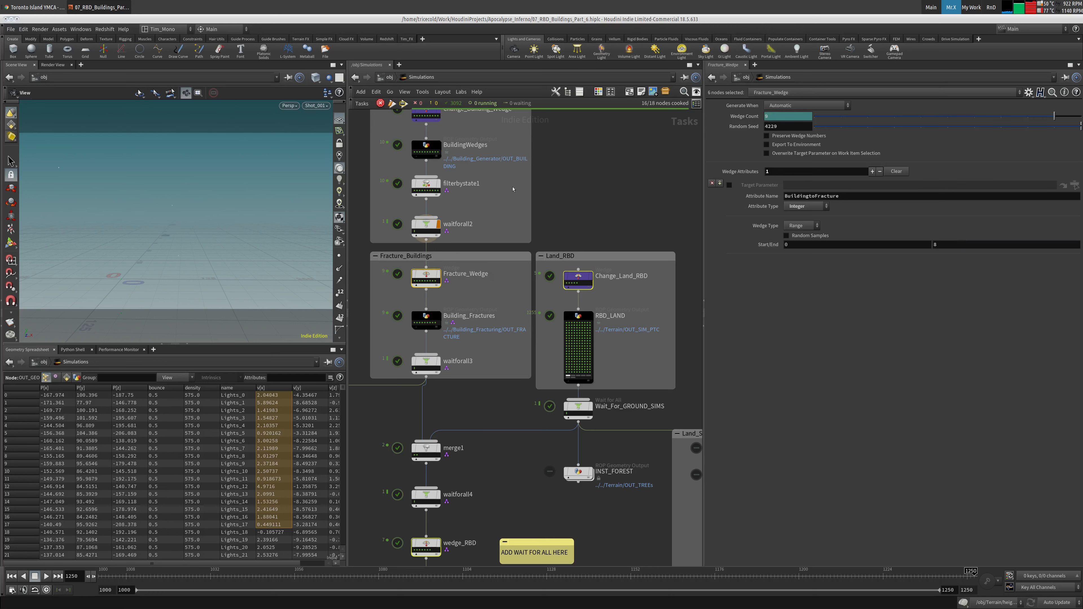
pyautogui.moveTo(426, 277); pyautogui.dragTo(436, 380, button='middle')
pyautogui.keyDown('shift'); pyautogui.click(447, 211); pyautogui.keyUp('shift')
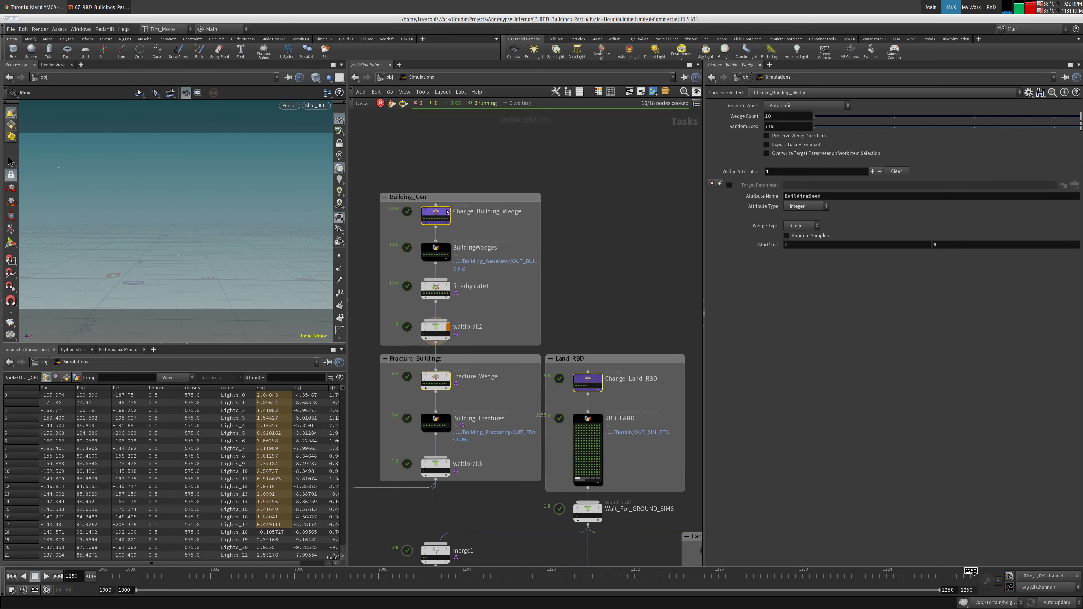
pyautogui.click(598, 91)
pyautogui.click(665, 543)
# Colour the geometry output nodes INST_FOREST and wedge_BLDG_debrisSRC black.
pyautogui.moveTo(496, 308); pyautogui.dragTo(550, 132, button='middle')
pyautogui.click(507, 308)
pyautogui.moveTo(453, 296); pyautogui.dragTo(484, 183, button='middle')
pyautogui.moveTo(363, 273); pyautogui.dragTo(391, 235, button='middle')
pyautogui.click(618, 233)
pyautogui.moveTo(399, 380); pyautogui.dragTo(513, 262, button='middle')
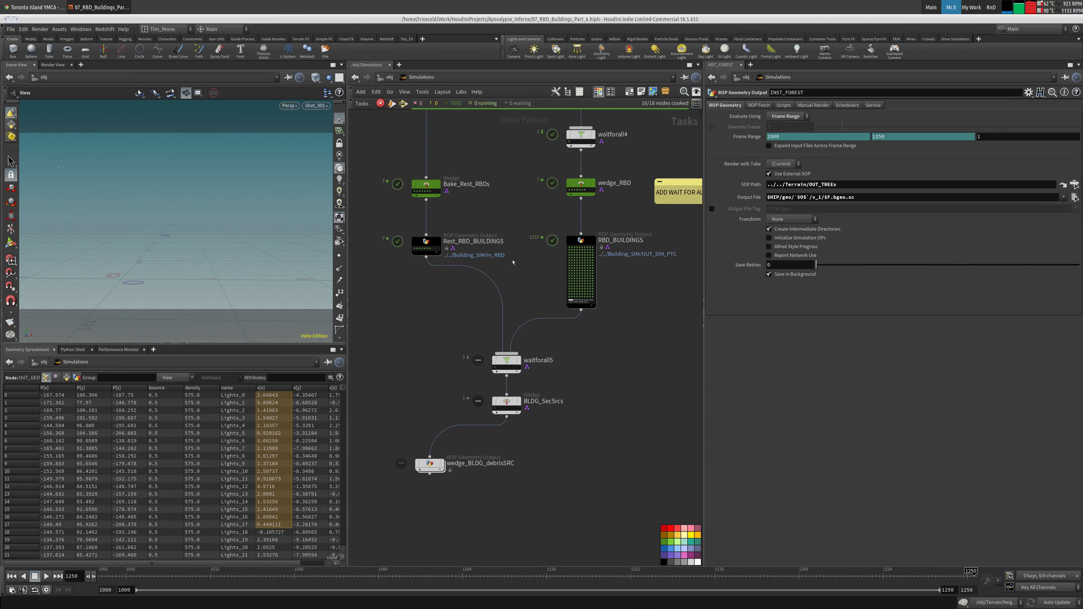
pyautogui.moveTo(376, 439); pyautogui.dragTo(467, 505)
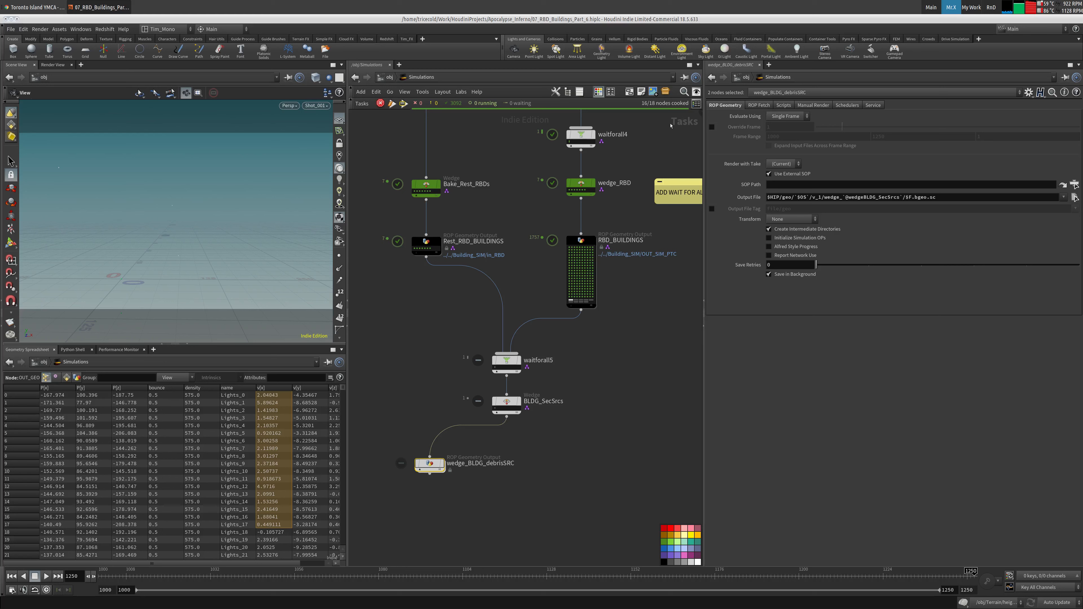
pyautogui.click(663, 563)
# Colour the BLDG_SecSrcs wedge node green.
pyautogui.click(560, 367)
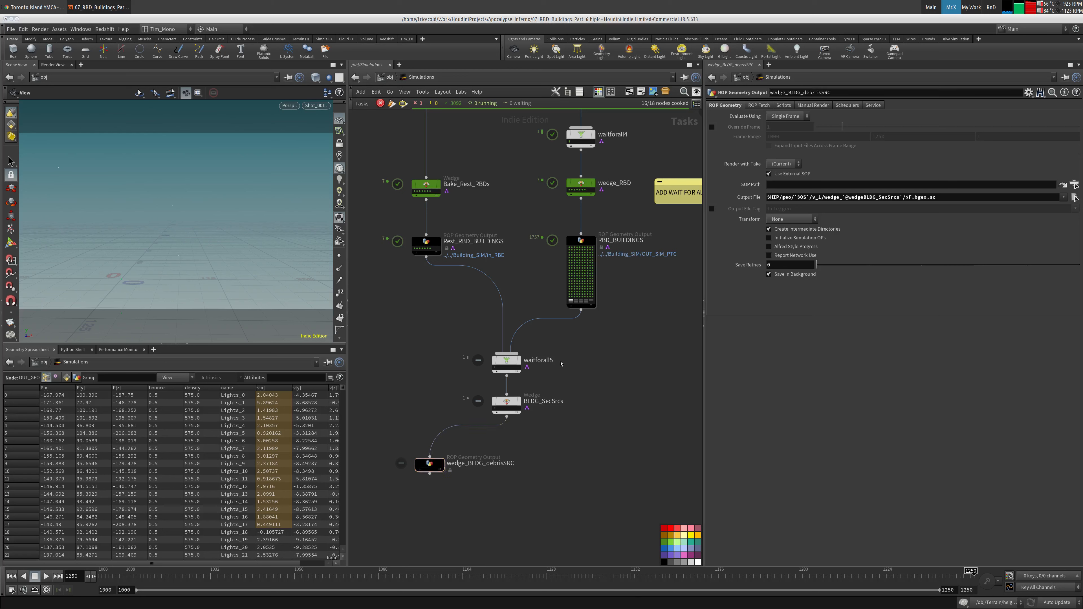
pyautogui.moveTo(569, 390); pyautogui.dragTo(468, 415)
pyautogui.click(663, 542)
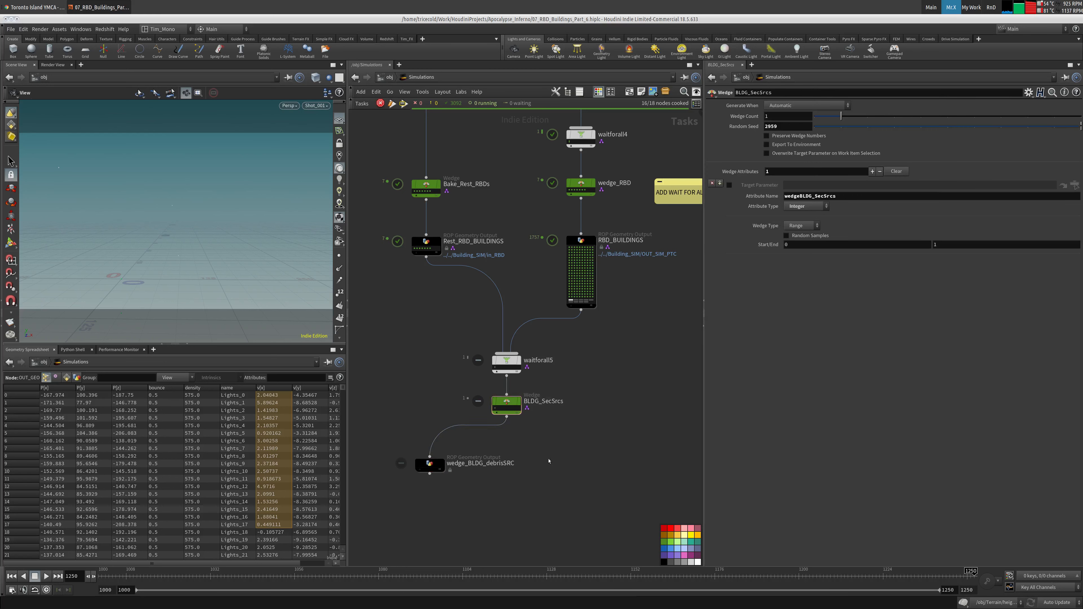
# Duplicate wedge_BLDG_debrisSRC as a second output below BLDG_SecSrcs and align the two outputs side by side.
pyautogui.click(435, 466)
pyautogui.hotkey('ctrl', 'c')
pyautogui.hotkey('ctrl', 'v')
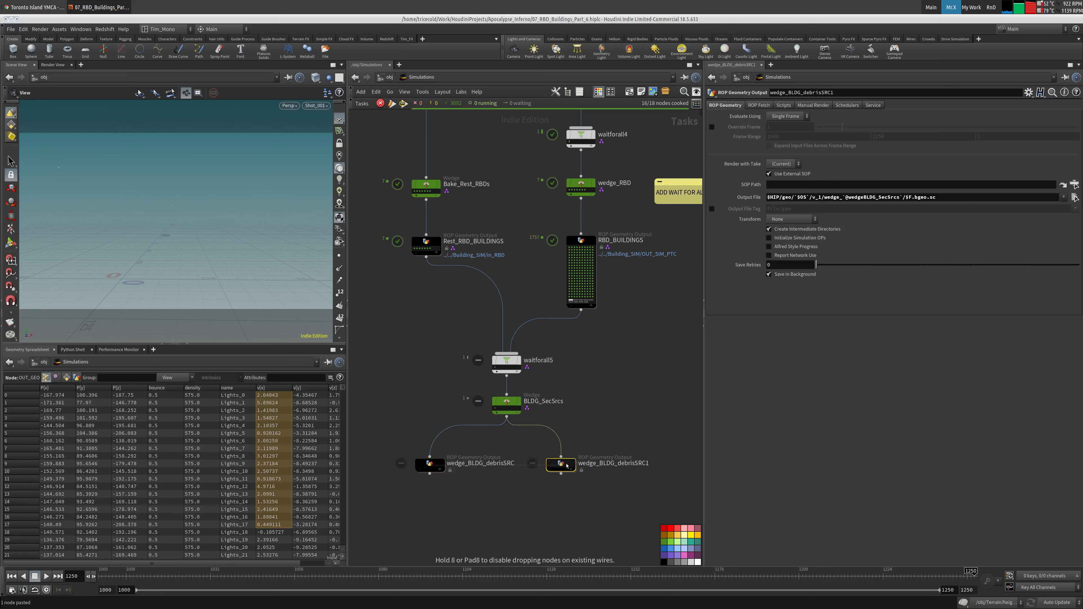
pyautogui.click(580, 467)
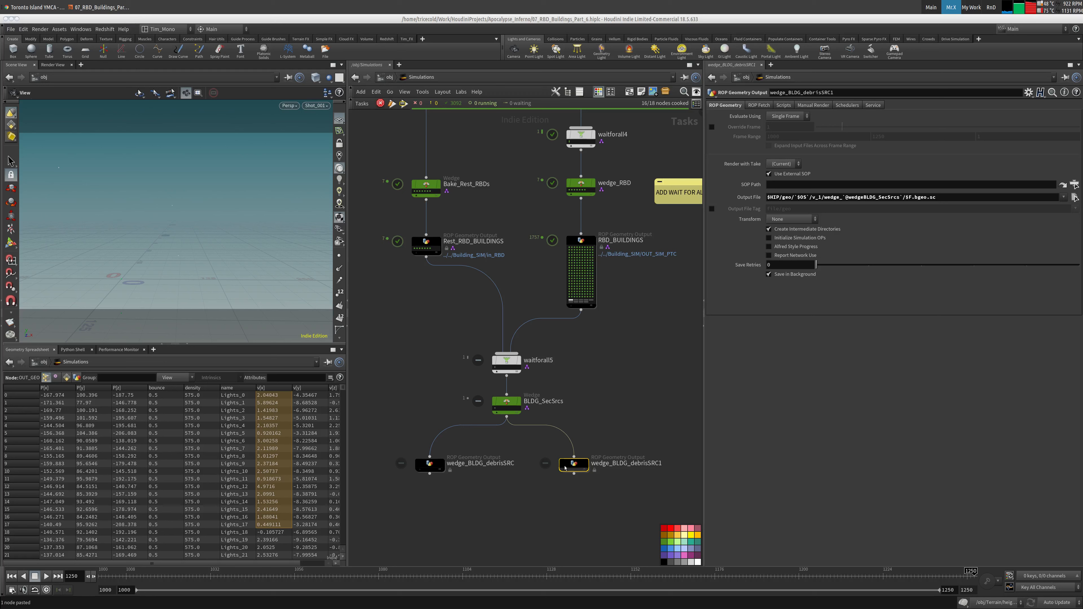
pyautogui.moveTo(480, 442); pyautogui.dragTo(404, 491)
pyautogui.moveTo(510, 440); pyautogui.dragTo(492, 416, button='middle')
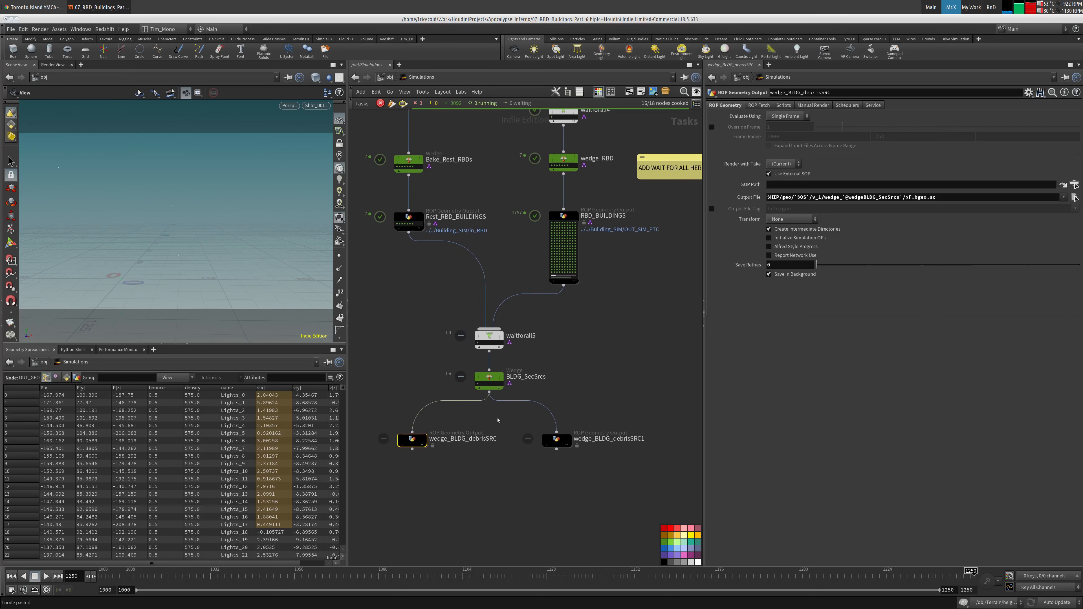
pyautogui.moveTo(644, 414); pyautogui.dragTo(522, 469)
pyautogui.moveTo(575, 405); pyautogui.dragTo(559, 407, button='middle')
pyautogui.moveTo(541, 443); pyautogui.dragTo(554, 442)
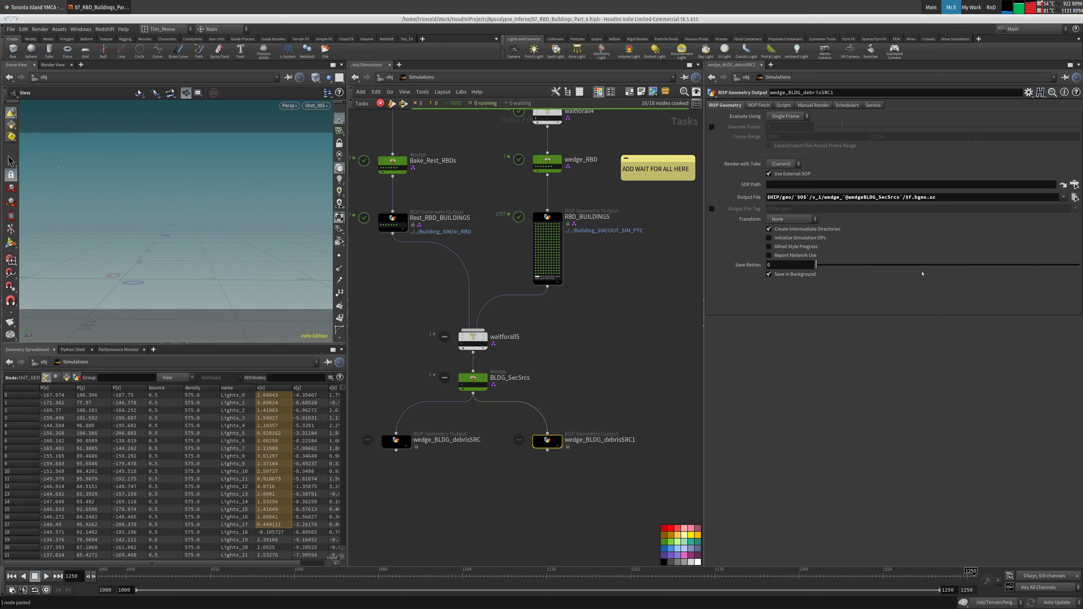
# Rename the duplicated geometry output node BLDG_Coll_VDB.
pyautogui.moveTo(937, 197); pyautogui.dragTo(726, 197)
pyautogui.write('BLDG_Coll_VDB')
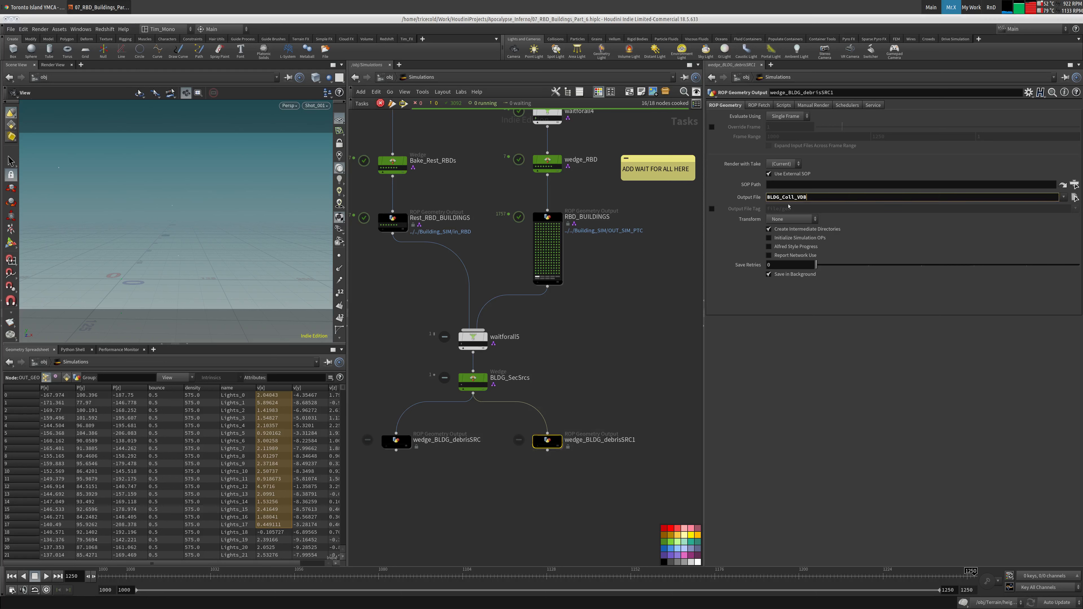
pyautogui.doubleClick(597, 440)
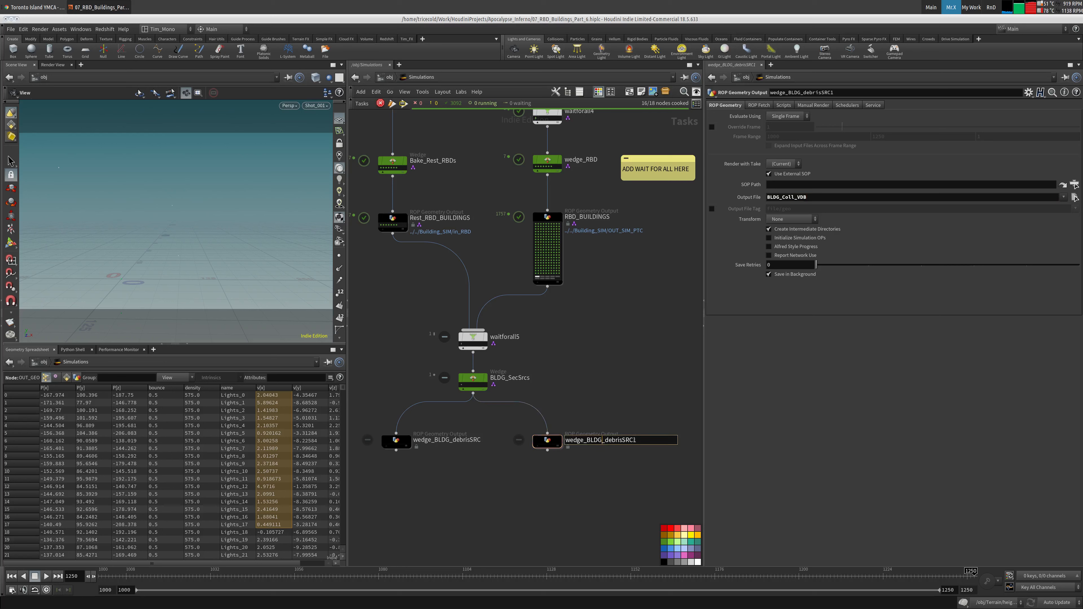
pyautogui.hotkey('ctrl', 'v')
pyautogui.press('Return')
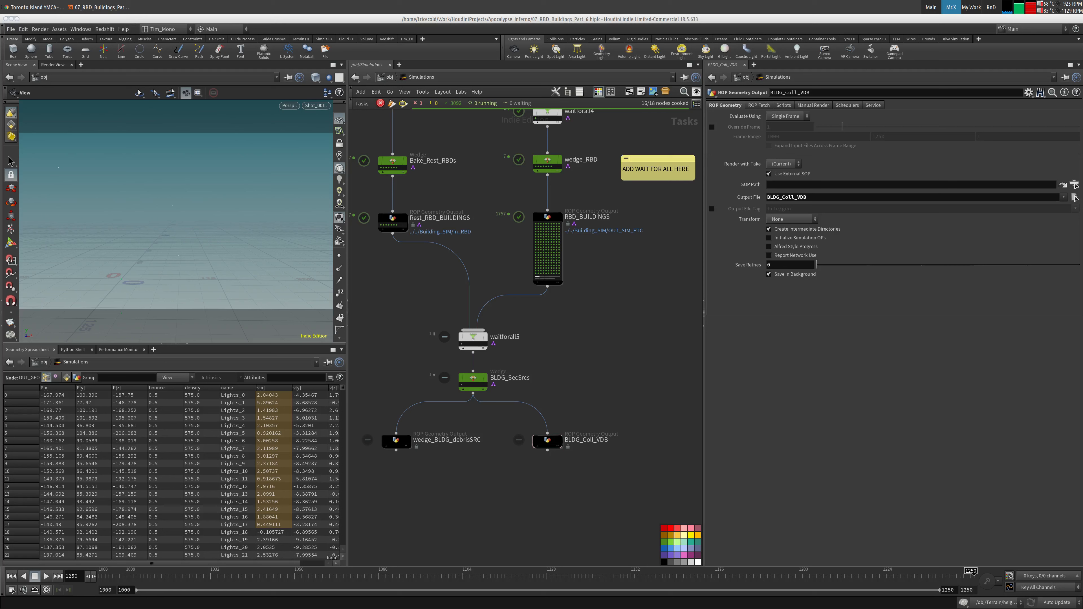
pyautogui.moveTo(815, 198); pyautogui.dragTo(735, 197)
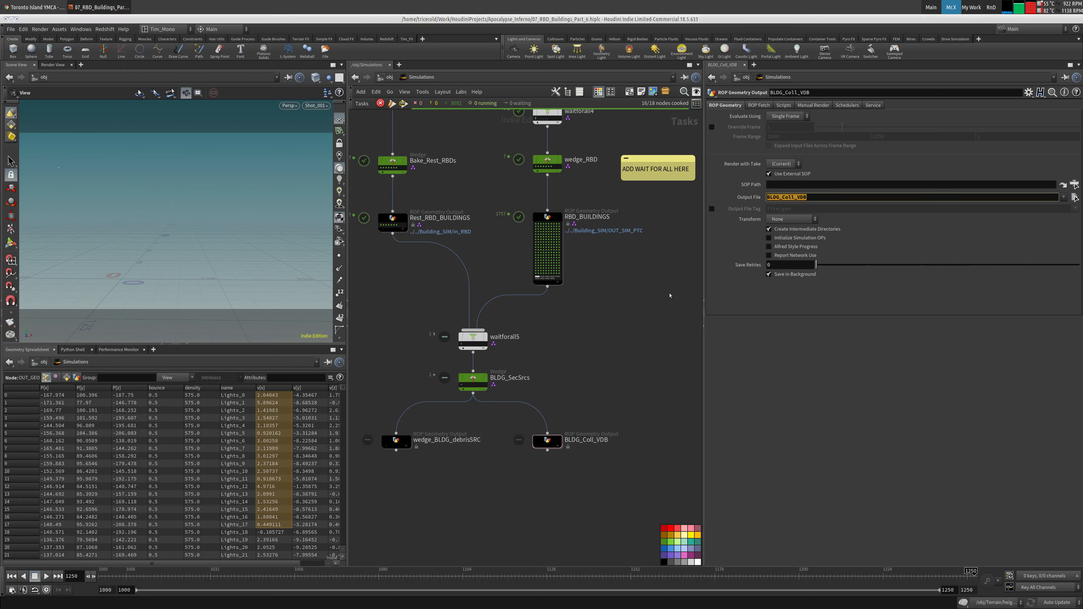
pyautogui.click(554, 442)
pyautogui.moveTo(808, 198); pyautogui.dragTo(711, 201)
pyautogui.hotkey('ctrl', 'v')
pyautogui.press('Return')
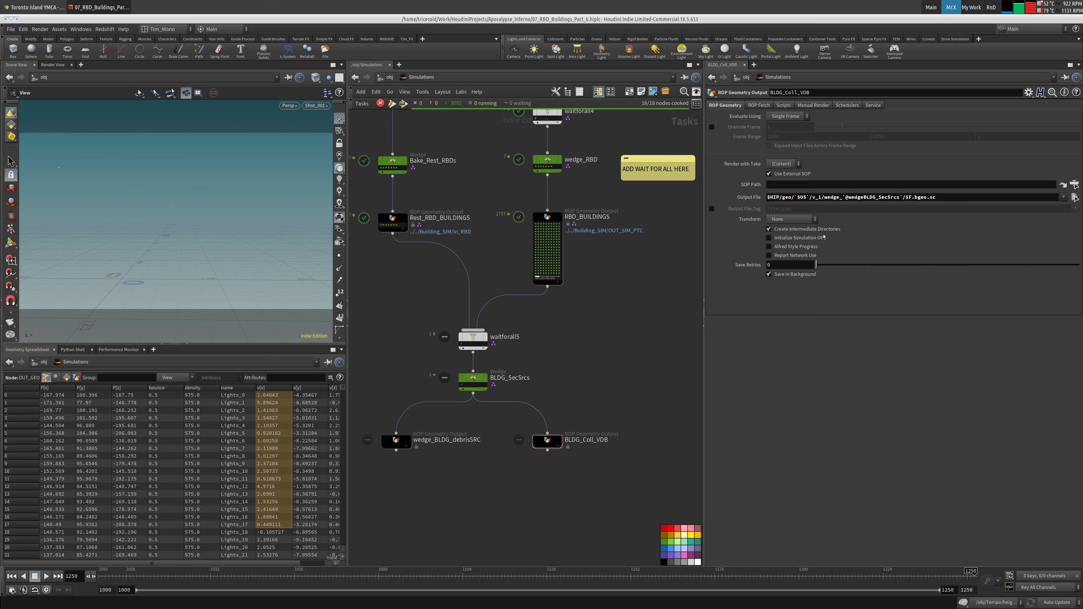
pyautogui.moveTo(843, 197); pyautogui.dragTo(889, 198)
# Add a Wait for All node centred below wedge_BLDG_debrisSRC and BLDG_Coll_VDB.
pyautogui.click(508, 370)
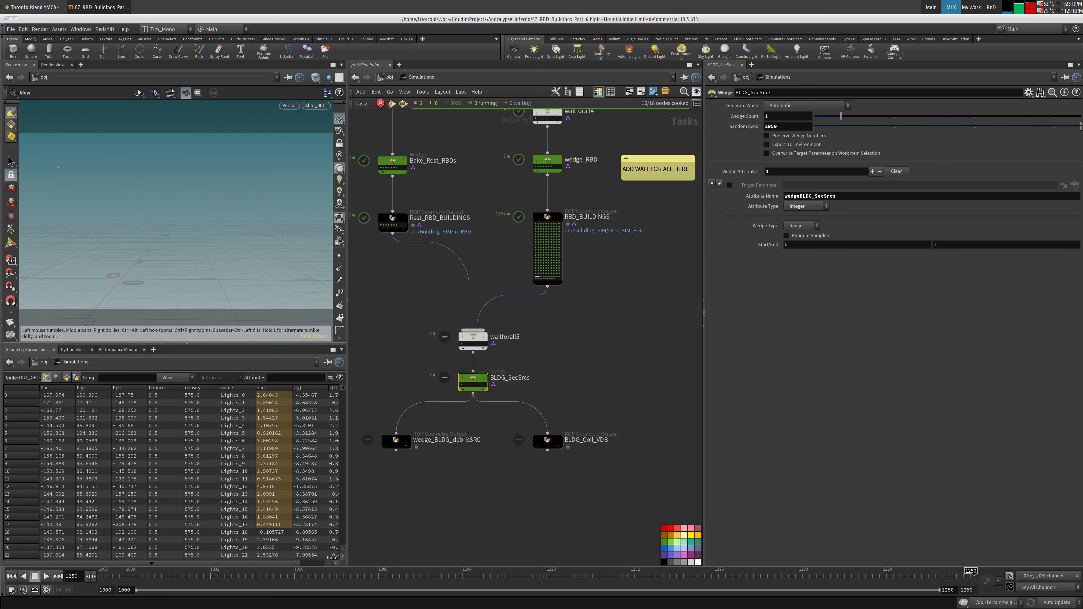
pyautogui.moveTo(484, 499); pyautogui.dragTo(499, 445, button='middle')
pyautogui.press('Tab')
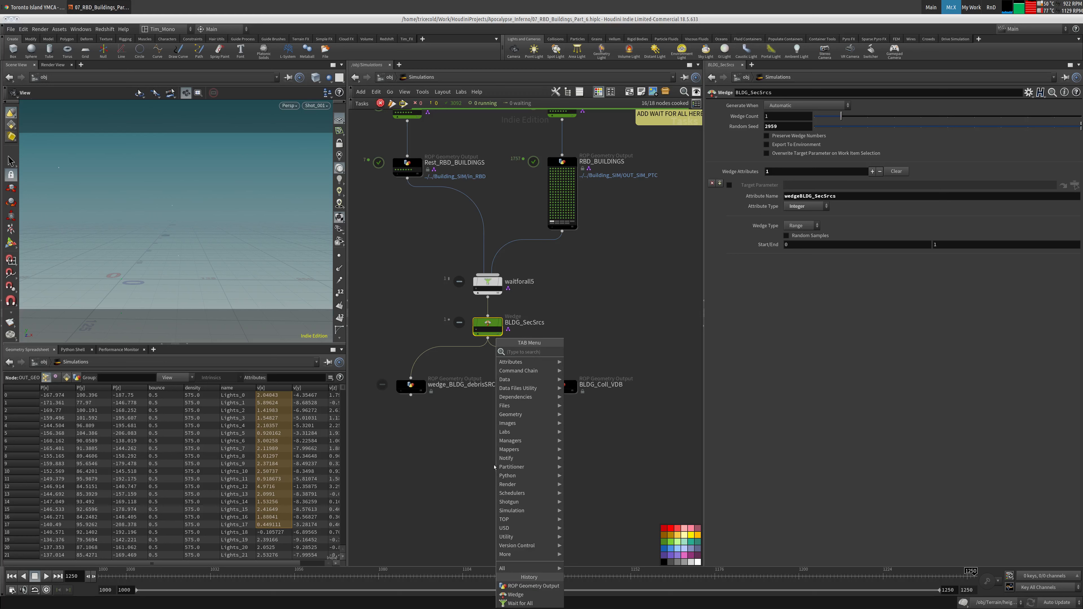
pyautogui.write('waif')
pyautogui.press('Return')
pyautogui.click(488, 494)
# Connect wedge_BLDG_debrisSRC and BLDG_Coll_VDB into the new Wait for All node and move that node slightly down.
pyautogui.moveTo(399, 421); pyautogui.dragTo(597, 380)
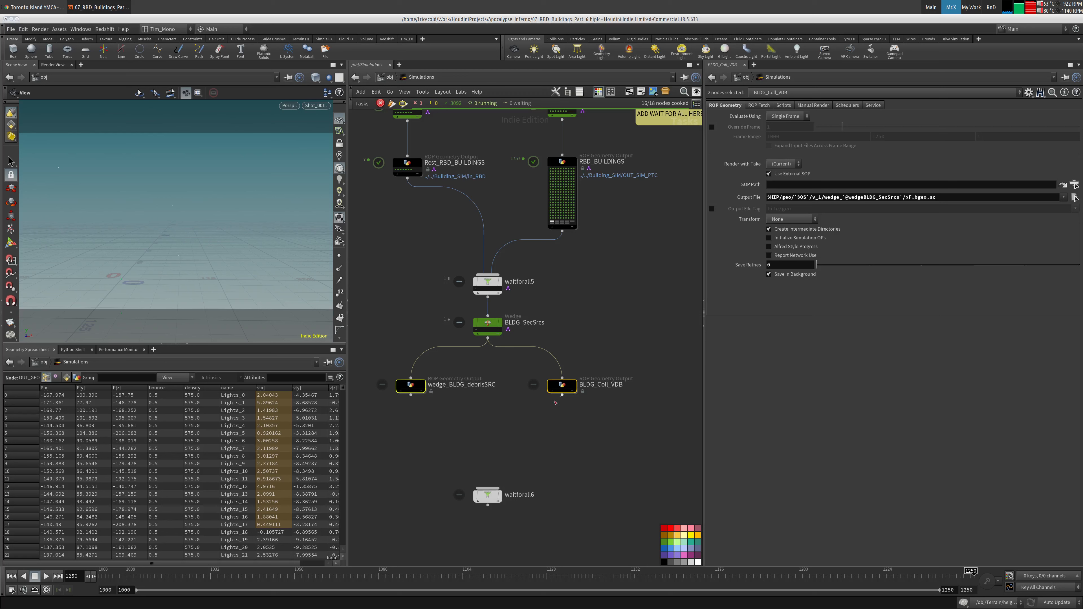
pyautogui.click(562, 395)
pyautogui.click(487, 487)
pyautogui.moveTo(488, 487); pyautogui.dragTo(501, 429, button='middle')
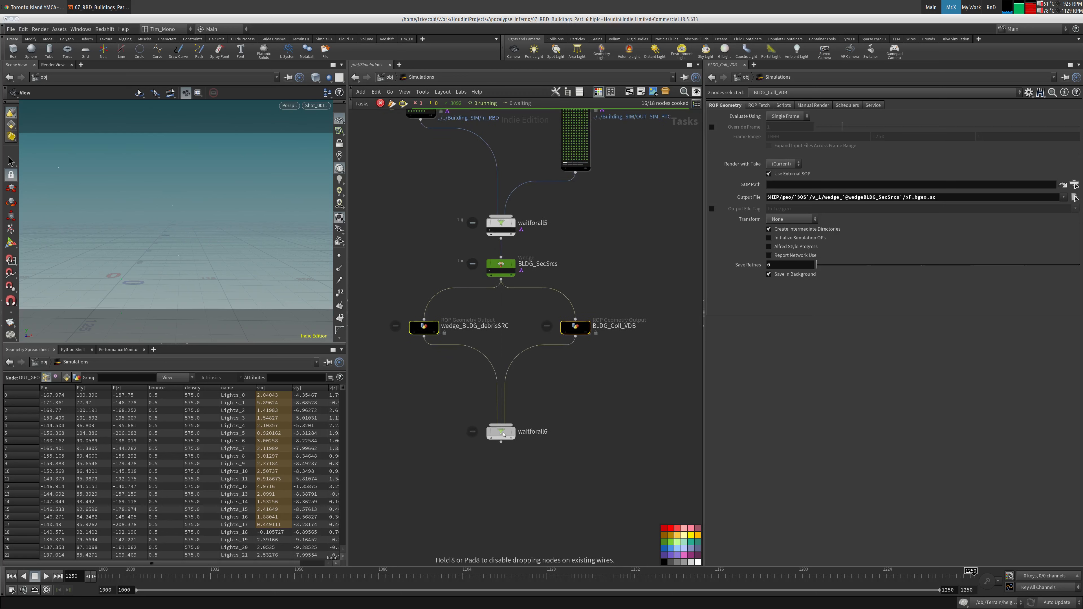
pyautogui.click(501, 432)
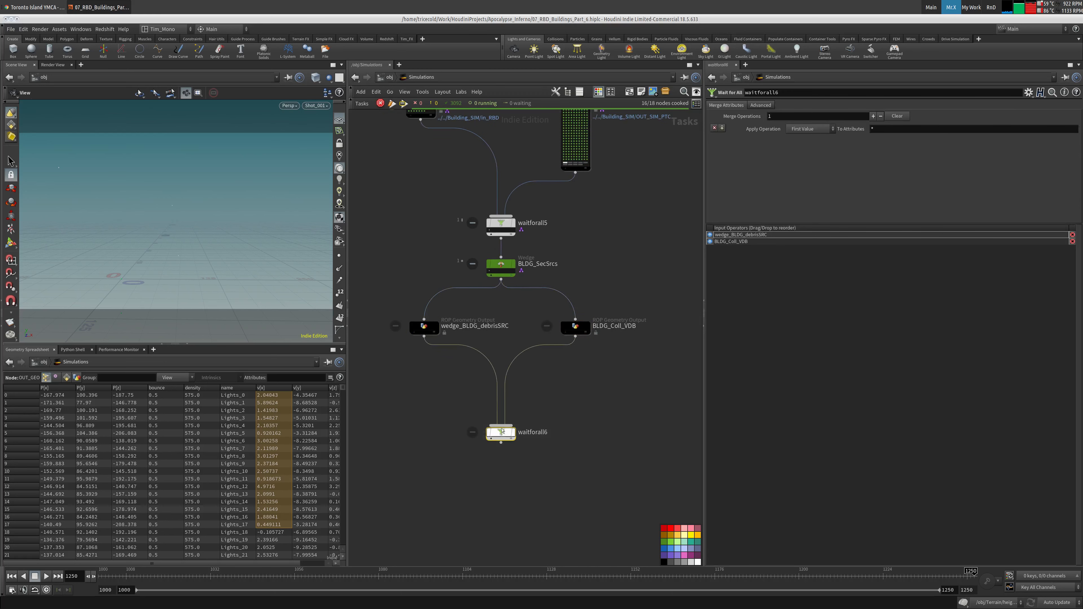
pyautogui.click(424, 327)
pyautogui.click(501, 432)
pyautogui.moveTo(522, 386); pyautogui.dragTo(552, 306, button='middle')
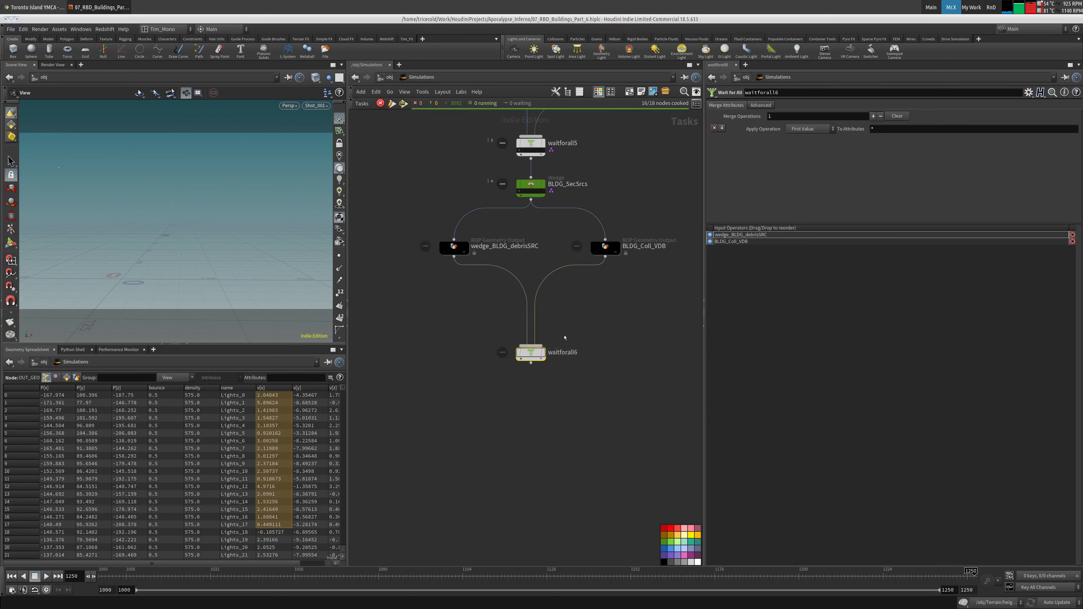
pyautogui.moveTo(528, 355)
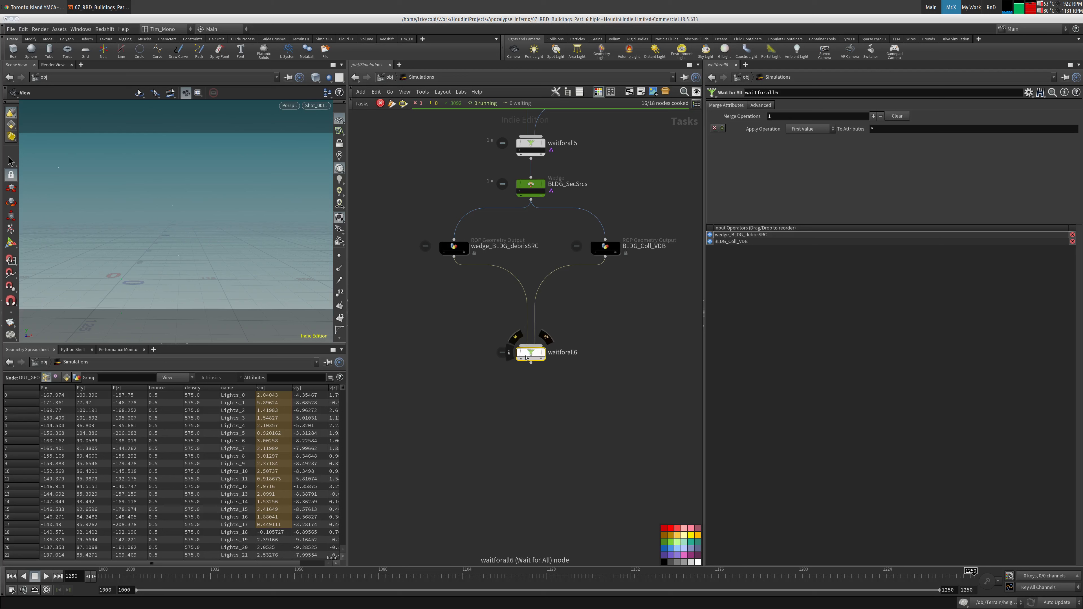
pyautogui.moveTo(532, 356); pyautogui.dragTo(532, 386)
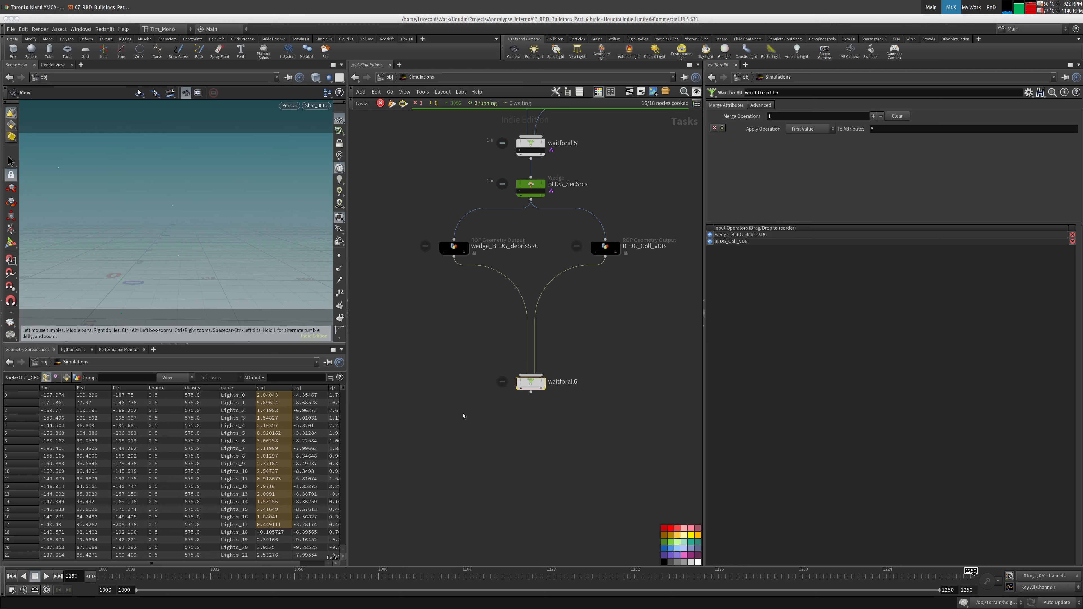
# Add a Wedge node connected below the last Wait for All, rename it wedge_BLDG_pyroSIM and move it slightly down.
pyautogui.moveTo(463, 416); pyautogui.dragTo(473, 385, button='middle')
pyautogui.press('Tab')
pyautogui.write('wedg')
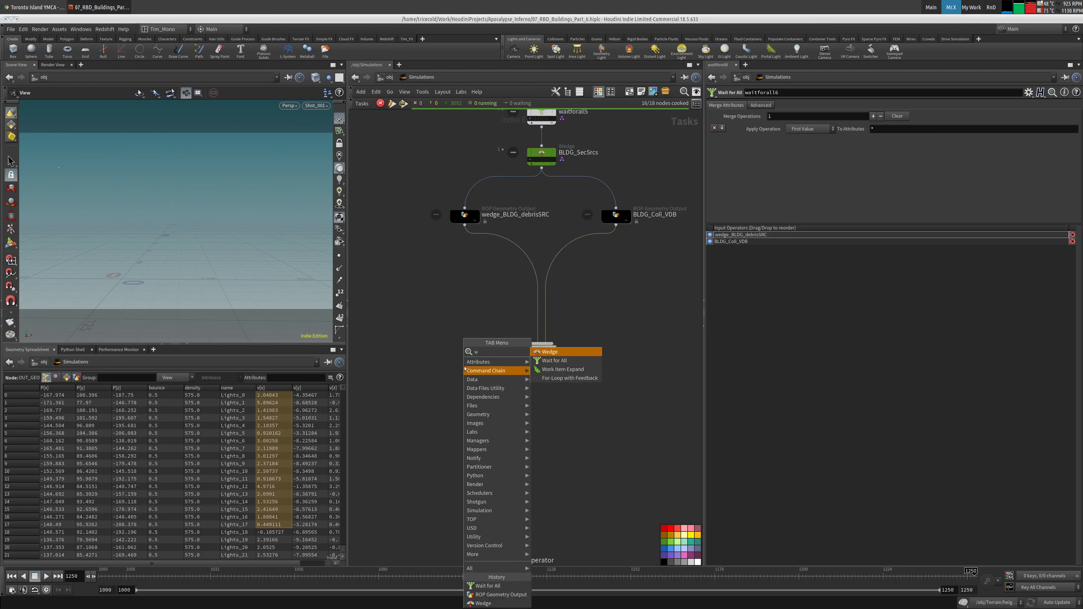
pyautogui.click(550, 352)
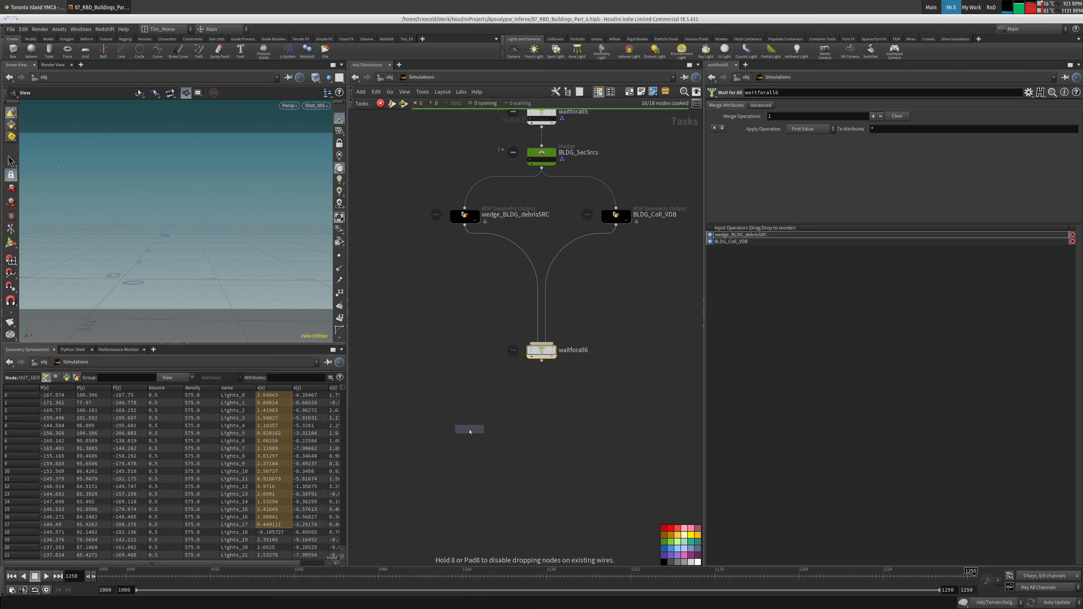
pyautogui.click(464, 438)
pyautogui.moveTo(542, 361); pyautogui.dragTo(468, 434)
pyautogui.click(494, 431)
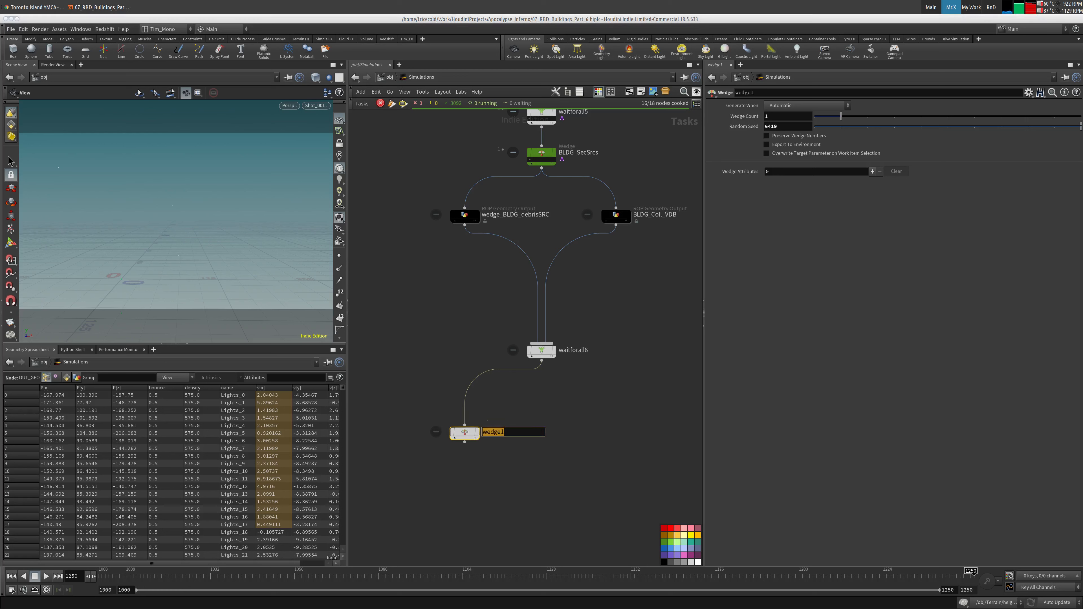
pyautogui.write('wedge_BLDG_pyroSIM')
pyautogui.press('Return')
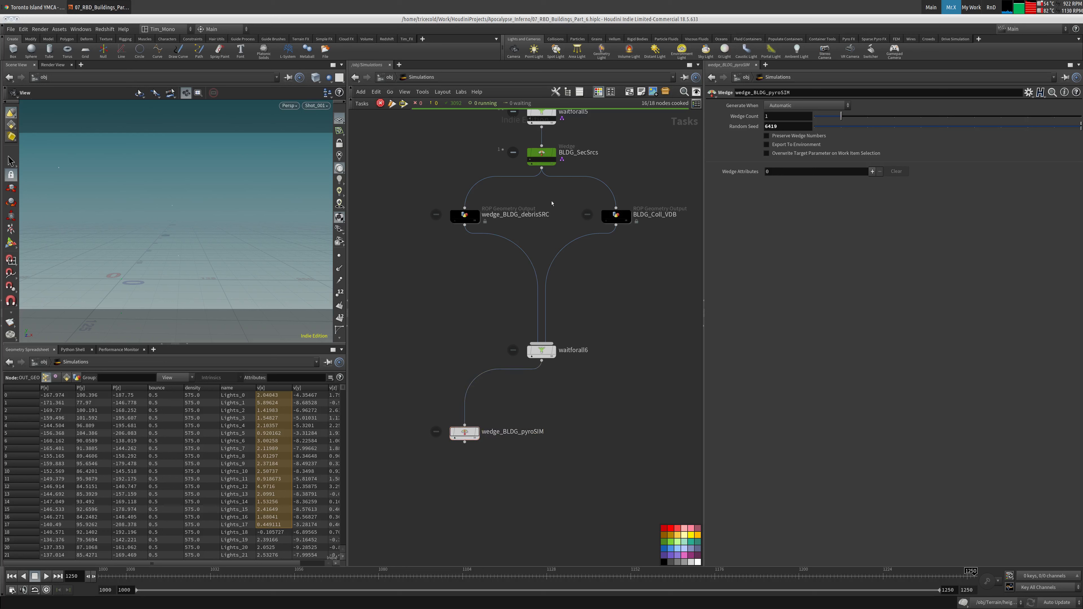
pyautogui.moveTo(594, 382); pyautogui.dragTo(616, 311, button='middle')
pyautogui.moveTo(487, 363); pyautogui.dragTo(486, 395)
# Review the whole TOP network, from the Building_Gen group down to wedge_BLDG_pyroSIM.
pyautogui.moveTo(576, 342); pyautogui.dragTo(519, 399, button='middle')
pyautogui.scroll(-6, 520, 399)
pyautogui.moveTo(618, 354); pyautogui.dragTo(565, 442, button='middle')
pyautogui.scroll(-2, 567, 442)
pyautogui.moveTo(591, 193); pyautogui.dragTo(591, 174, button='middle')
pyautogui.scroll(2, 593, 189)
pyautogui.scroll(-1, 596, 183)
pyautogui.scroll(1, 597, 183)
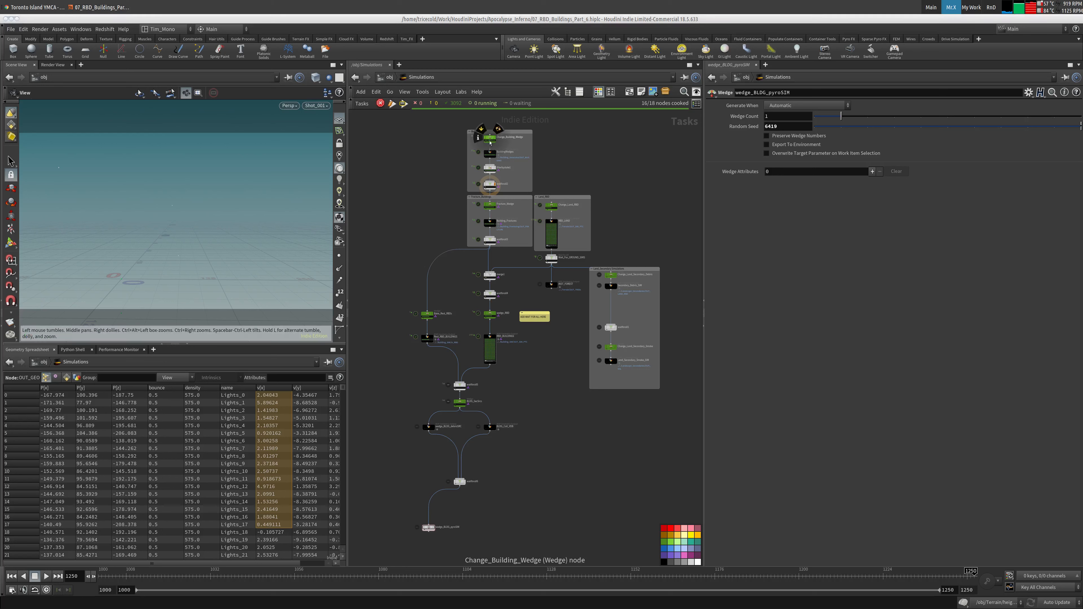
pyautogui.scroll(4, 409, 218)
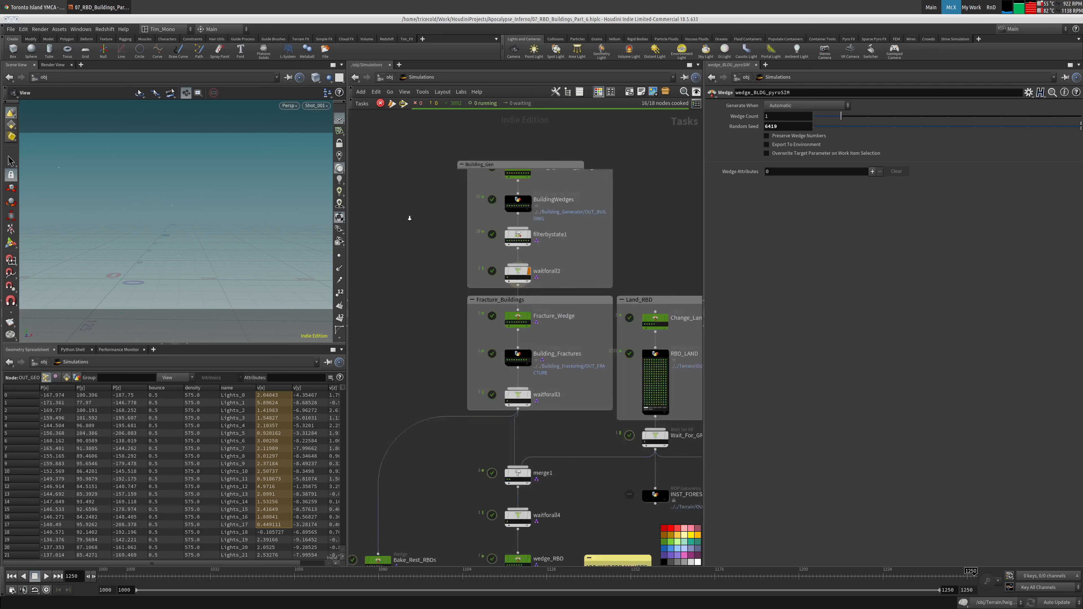
pyautogui.scroll(2, 409, 218)
pyautogui.moveTo(409, 218); pyautogui.dragTo(389, 237, button='middle')
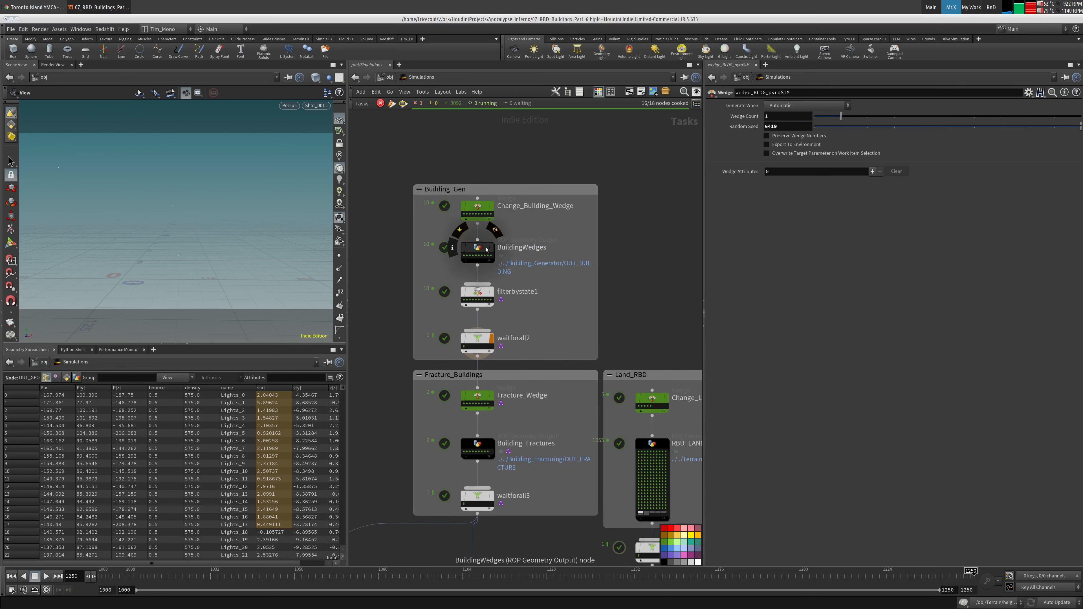
pyautogui.moveTo(387, 254); pyautogui.dragTo(411, 259, button='middle')
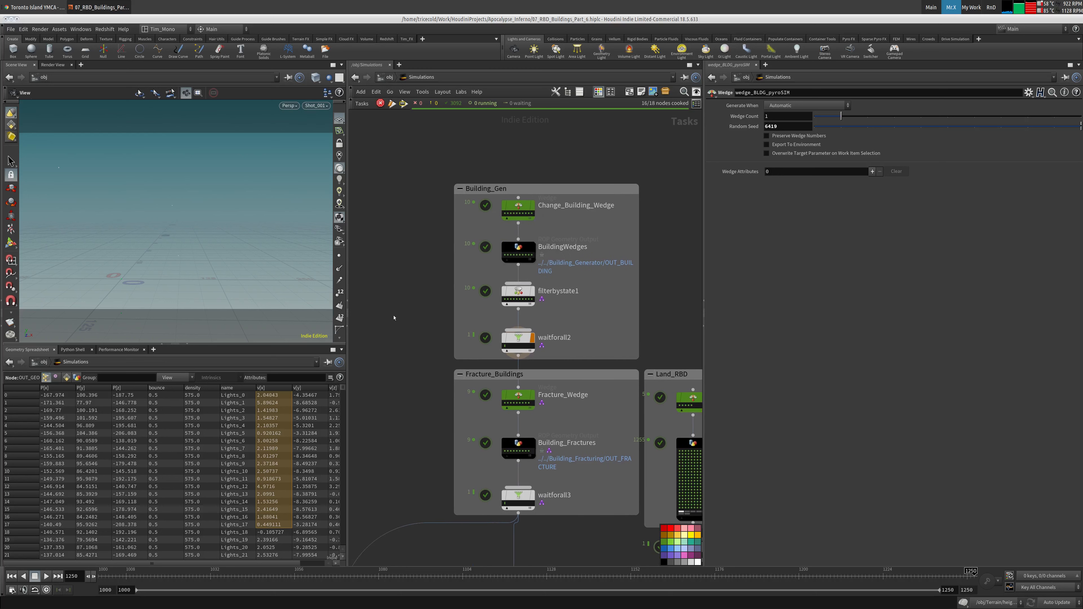
pyautogui.scroll(-5, 465, 192)
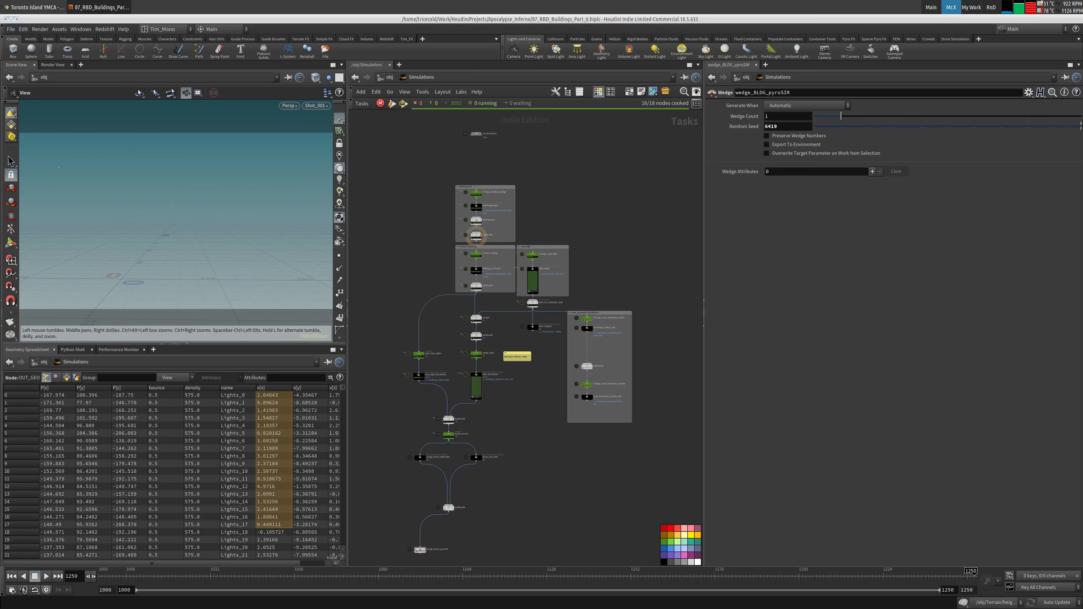
pyautogui.scroll(2, 447, 185)
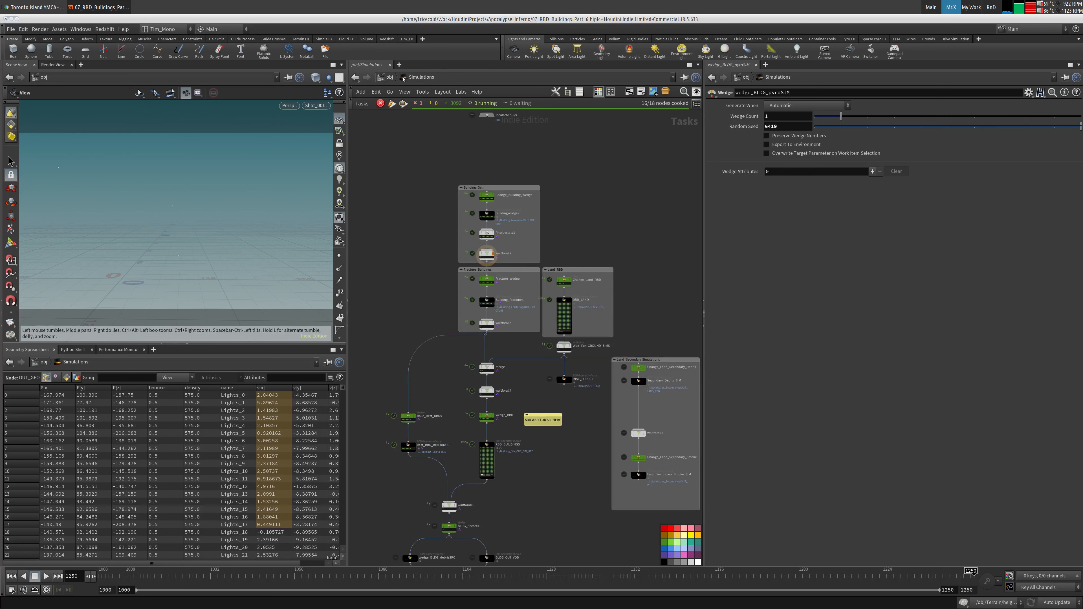
pyautogui.scroll(4, 400, 198)
pyautogui.press('Tab')
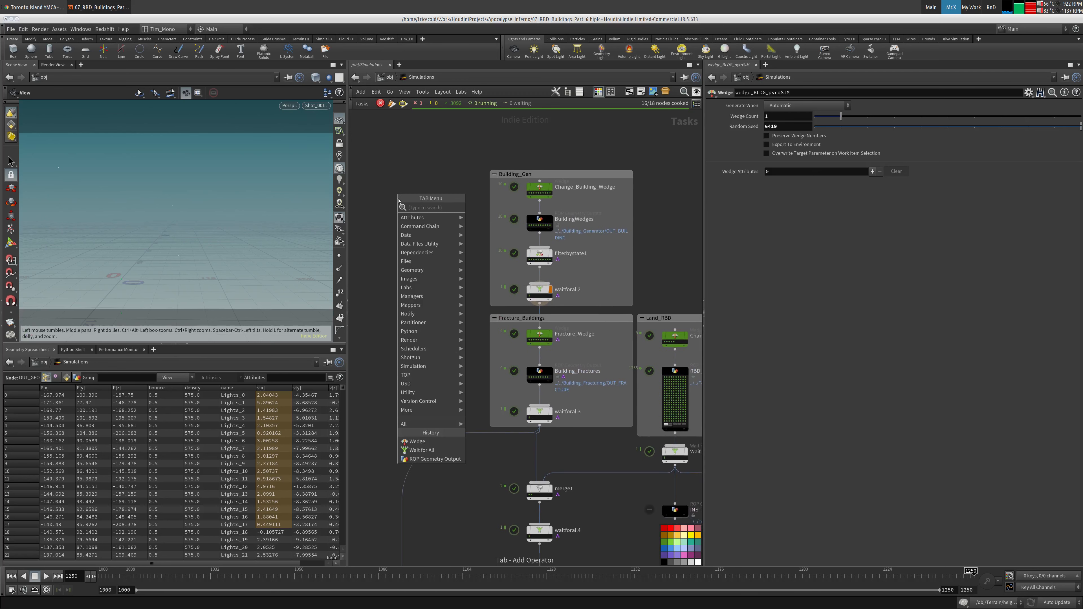
pyautogui.write('so')
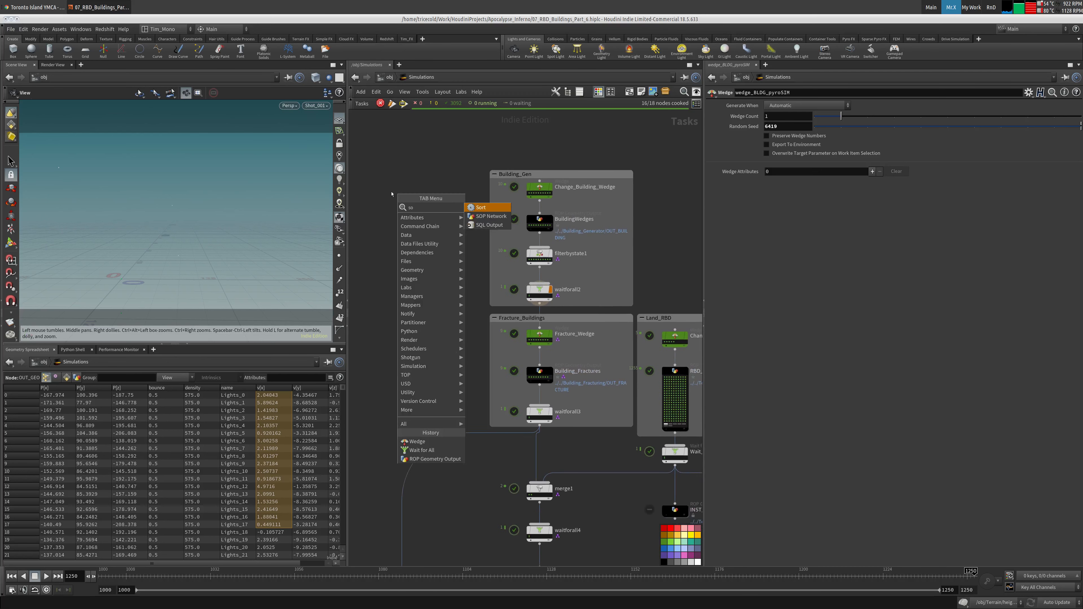
pyautogui.press('Escape')
pyautogui.press('Tab')
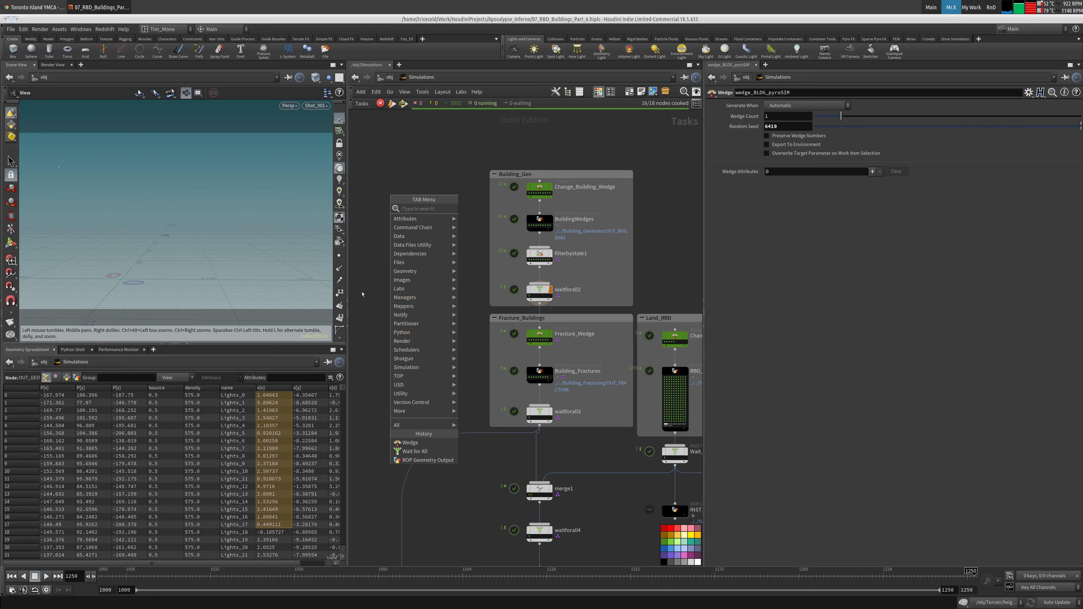
pyautogui.press('Escape')
# Add an Object Network node to the Simulations network and place it beside the Building_Gen group.
pyautogui.press('Tab')
pyautogui.write('ob')
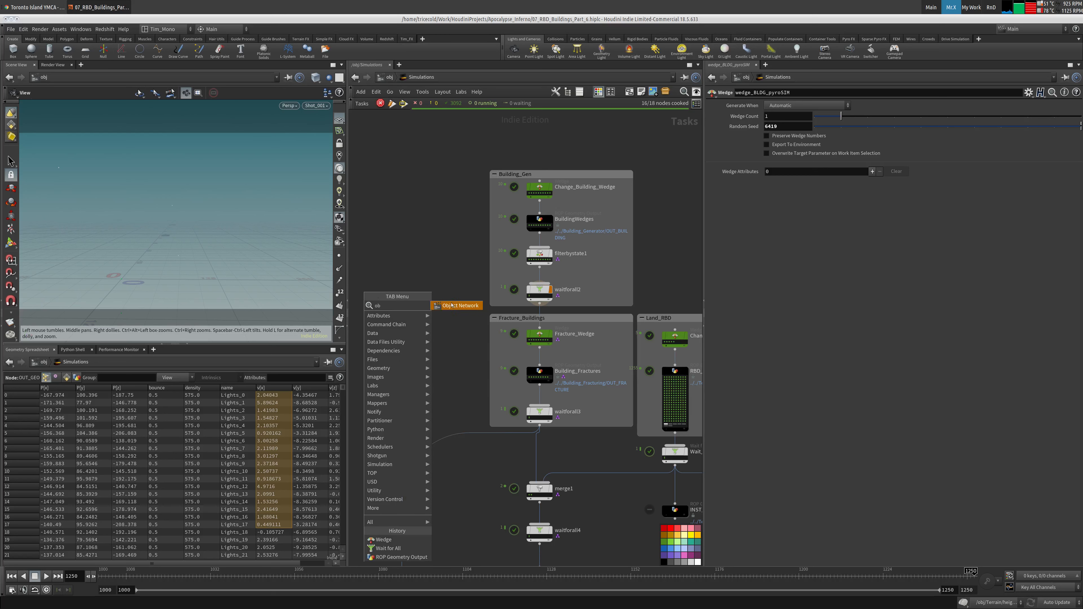
pyautogui.click(450, 304)
pyautogui.press('Tab')
pyautogui.write('obj')
pyautogui.click(518, 216)
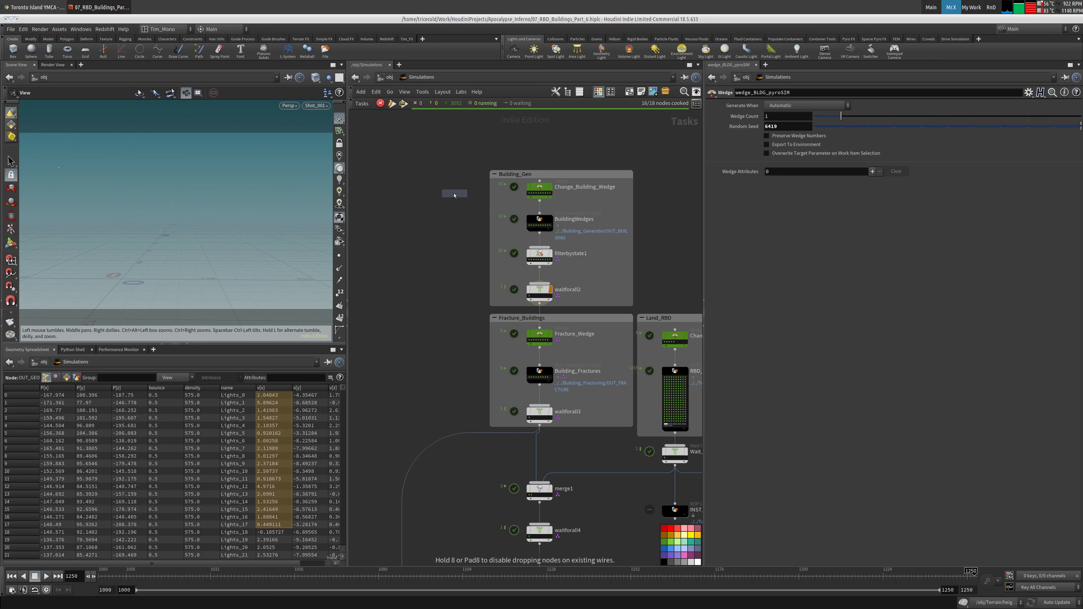
pyautogui.click(450, 191)
pyautogui.moveTo(449, 191); pyautogui.dragTo(662, 222)
pyautogui.moveTo(648, 183); pyautogui.dragTo(546, 175, button='middle')
pyautogui.scroll(5, 548, 178)
pyautogui.moveTo(556, 235)
pyautogui.mouseDown()
pyautogui.moveTo(476, 317)
pyautogui.moveTo(471, 339)
pyautogui.moveTo(560, 247)
pyautogui.mouseUp()
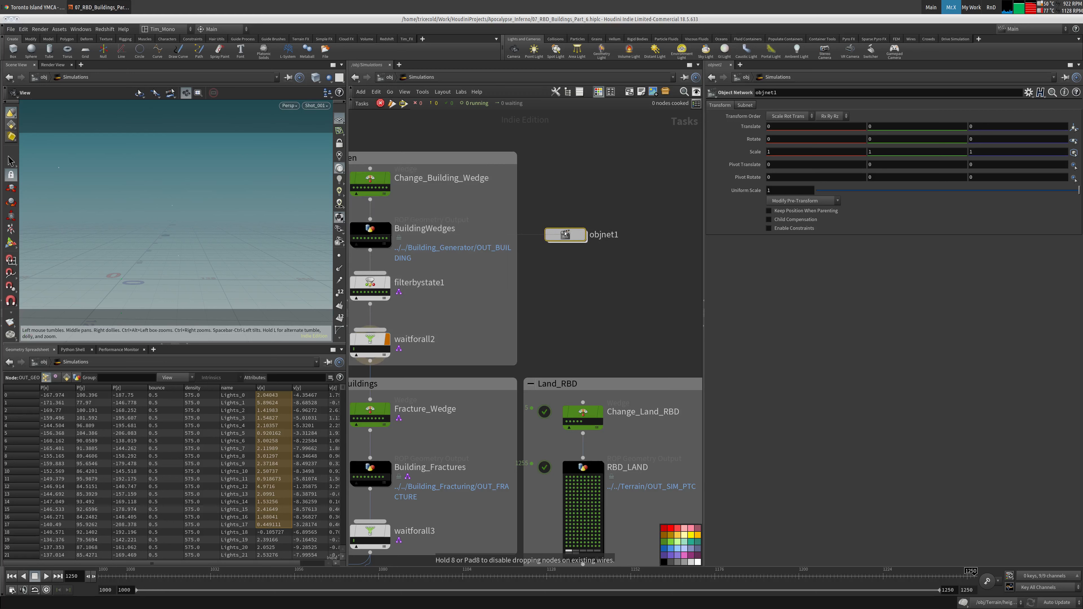
# Add a Geometry object inside the new Object Network and delete it again.
pyautogui.doubleClick(559, 247)
pyautogui.press('Tab')
pyautogui.write('geo')
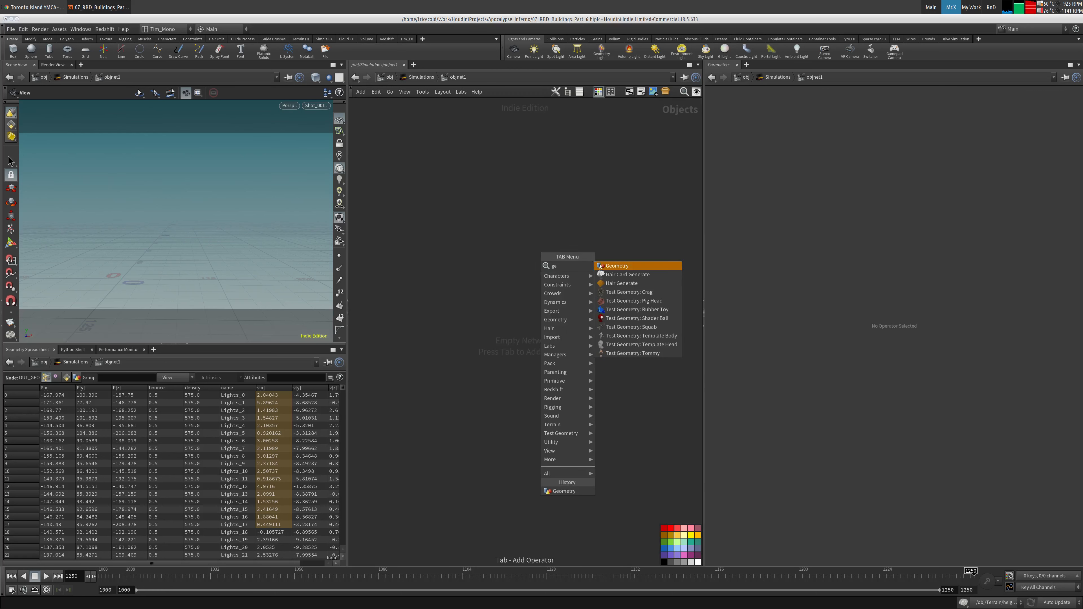
pyautogui.click(599, 266)
pyautogui.click(550, 263)
pyautogui.press('Delete')
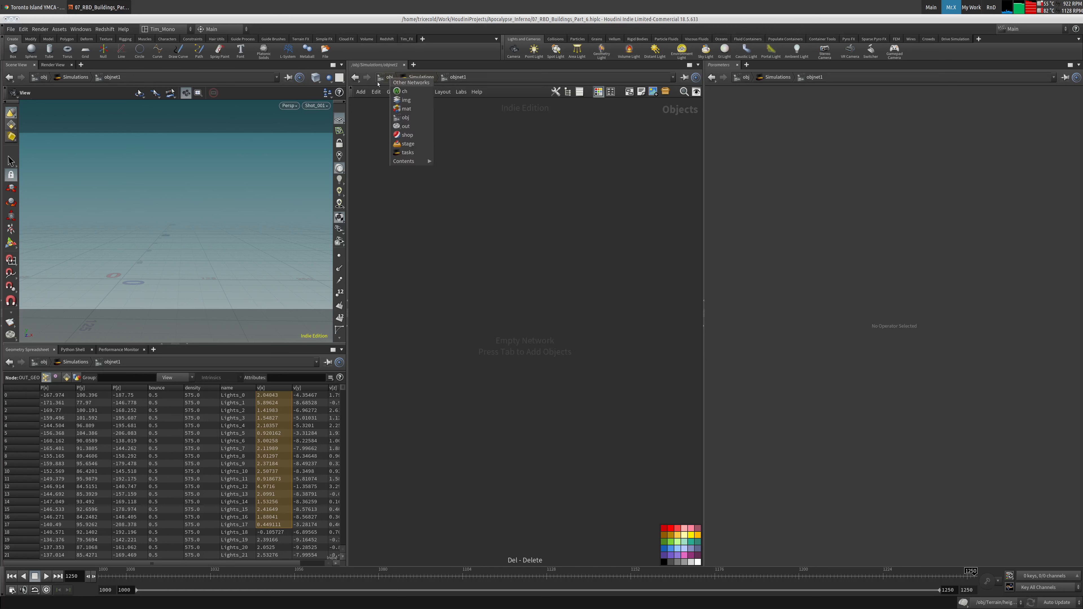
# Return to the object level and reopen the Simulations TOP network.
pyautogui.click(389, 77)
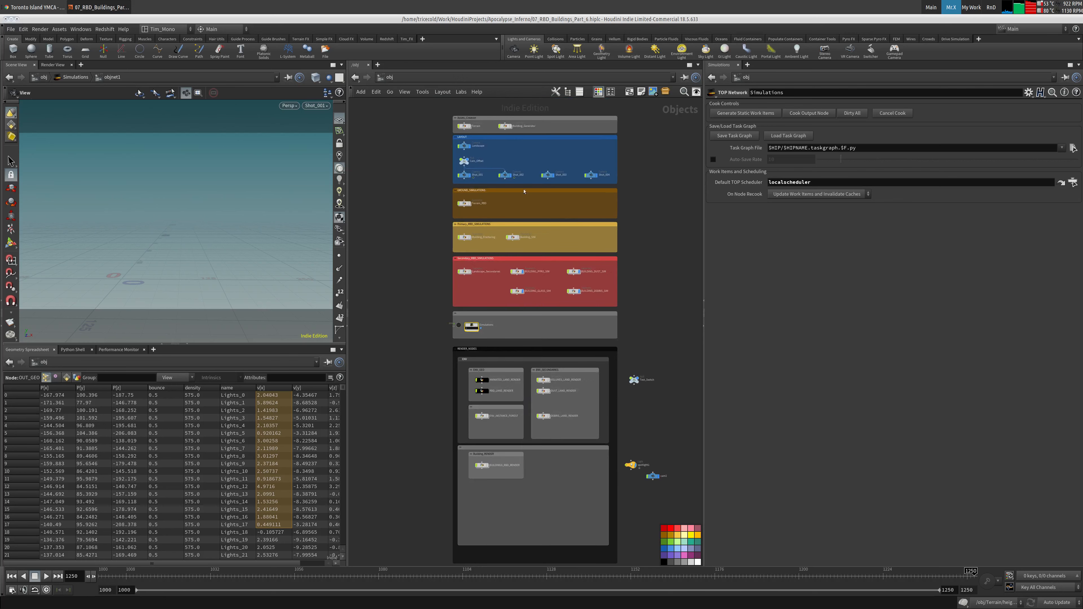
pyautogui.moveTo(442, 323); pyautogui.dragTo(436, 276, button='middle')
pyautogui.scroll(6, 468, 282)
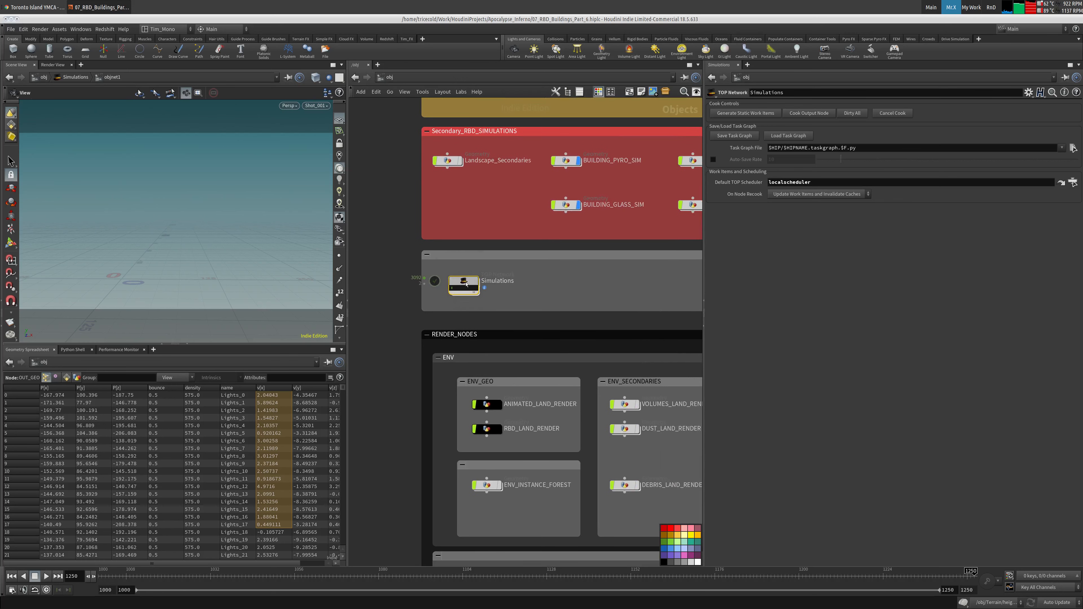
pyautogui.doubleClick(465, 282)
pyautogui.press('u')
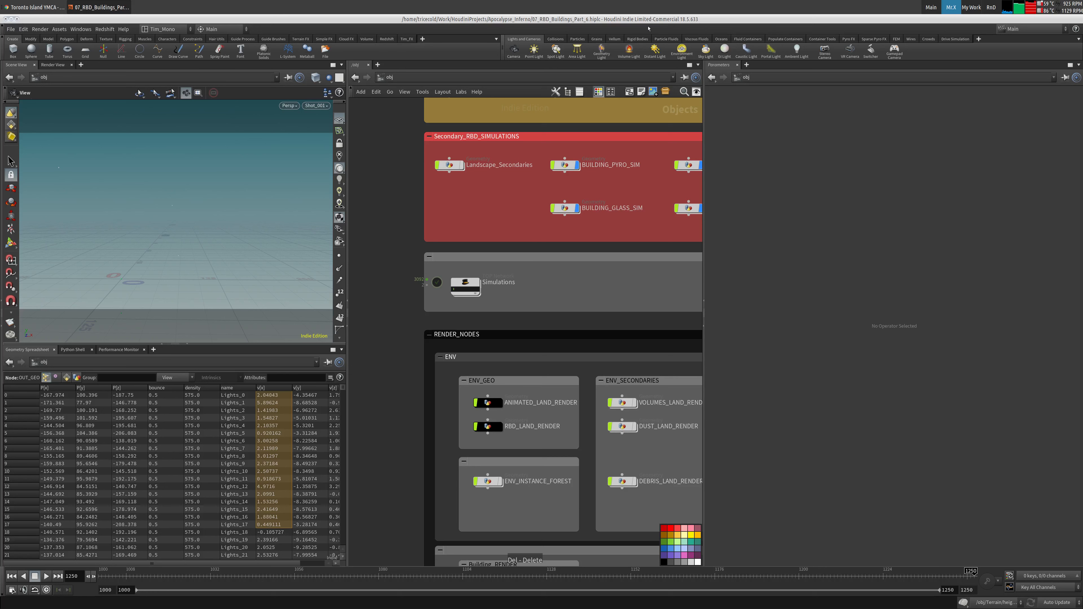
pyautogui.doubleClick(476, 294)
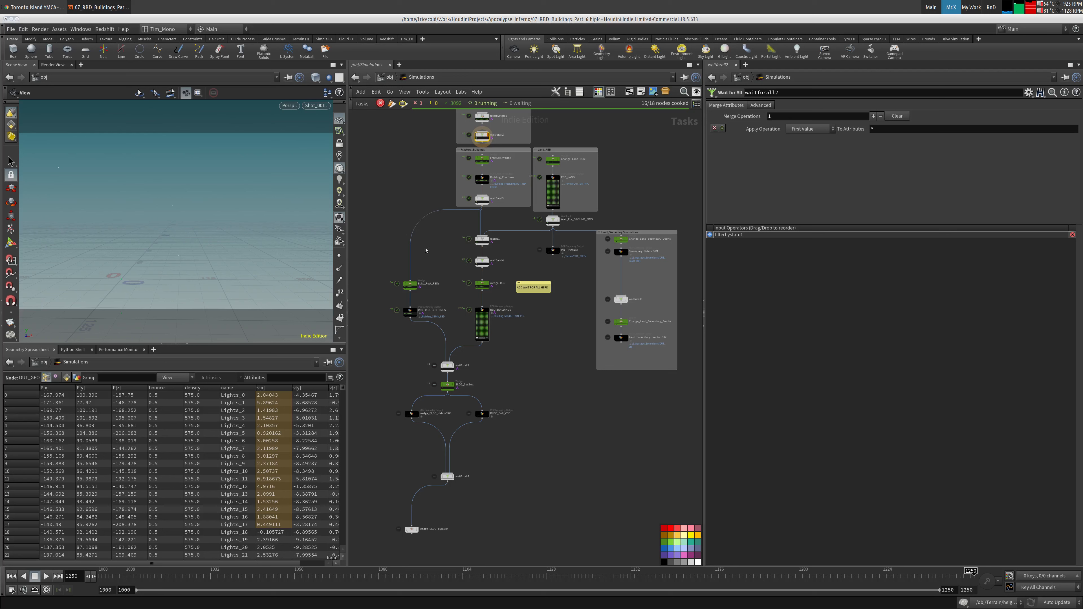
# Create one network box around the four building RBD nodes and another around waitforall5, BLDG_SecSrcs, wedge_BLDG_debrisSRC and BLDG_Coll_VDB.
pyautogui.moveTo(402, 277); pyautogui.dragTo(497, 357)
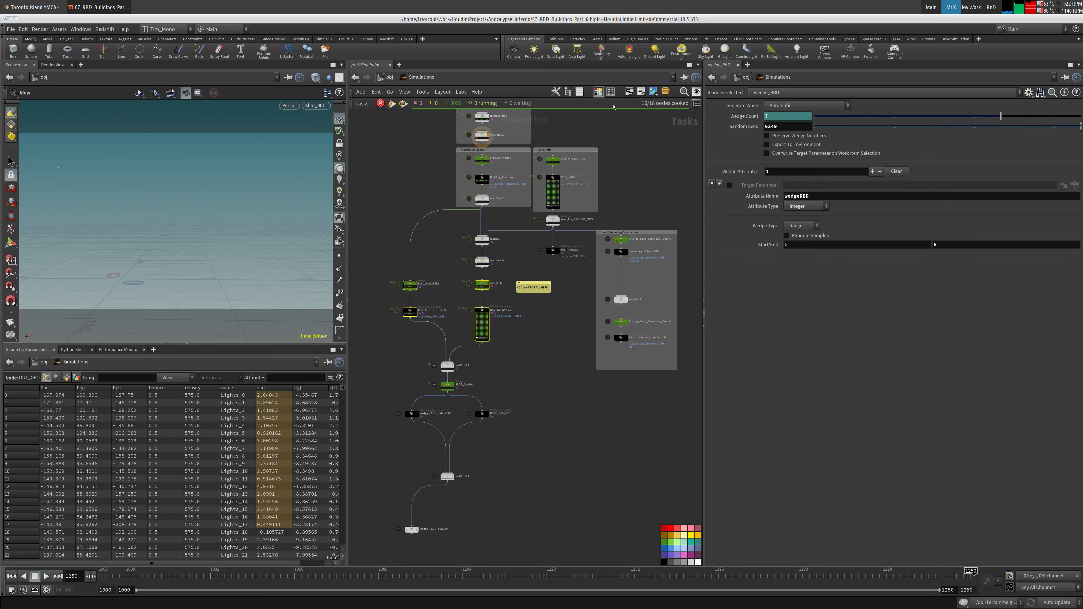
pyautogui.click(630, 95)
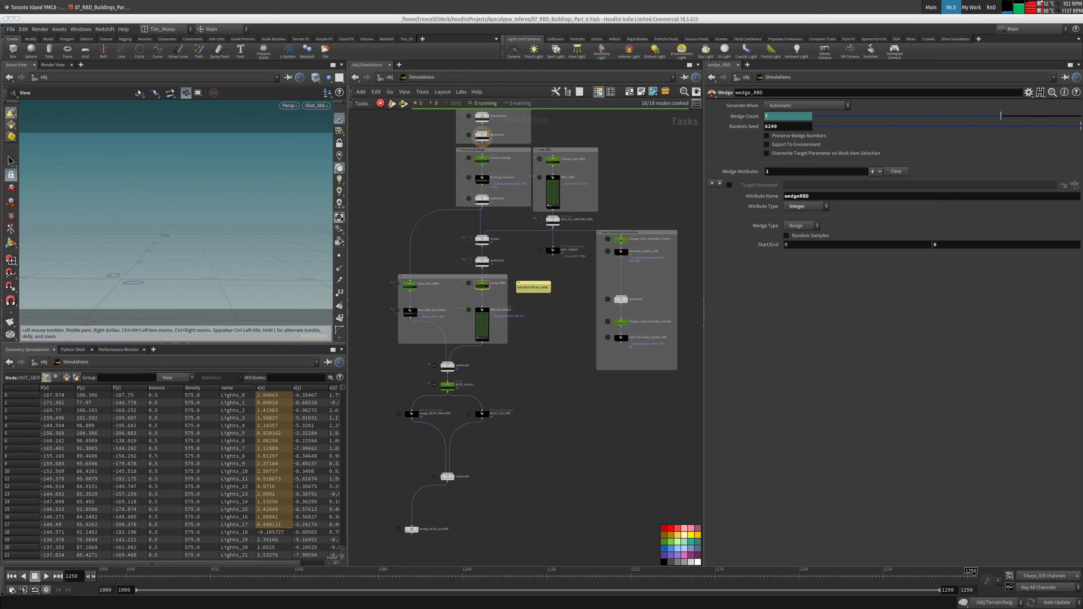
pyautogui.moveTo(501, 395); pyautogui.dragTo(554, 267, button='middle')
pyautogui.moveTo(600, 308); pyautogui.dragTo(441, 344)
pyautogui.moveTo(429, 263); pyautogui.dragTo(582, 346)
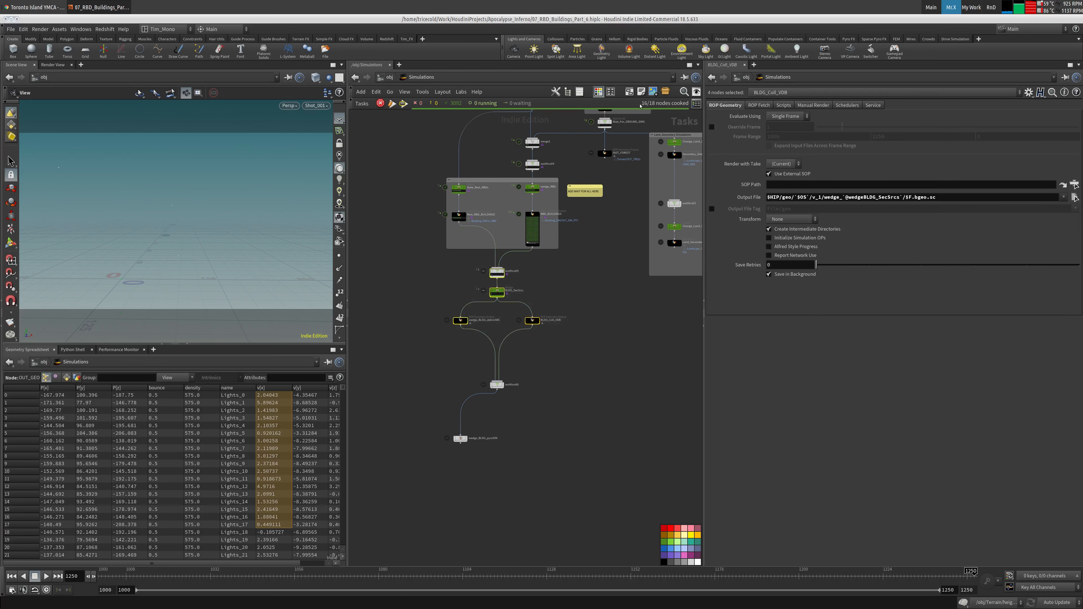
pyautogui.click(629, 91)
# Move wedge_BLDG_pyroSIM up, closer to the Wait for All node it is connected to.
pyautogui.moveTo(580, 287); pyautogui.dragTo(587, 246, button='middle')
pyautogui.scroll(1, 589, 292)
pyautogui.moveTo(563, 312); pyautogui.dragTo(569, 276, button='middle')
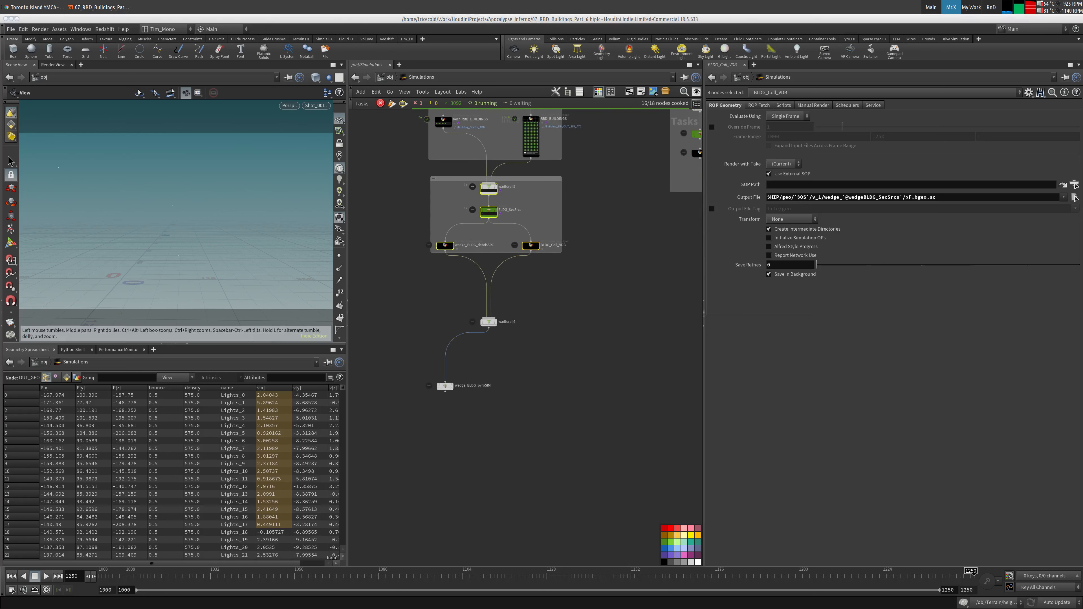
pyautogui.scroll(2, 449, 387)
pyautogui.moveTo(445, 386); pyautogui.dragTo(445, 358)
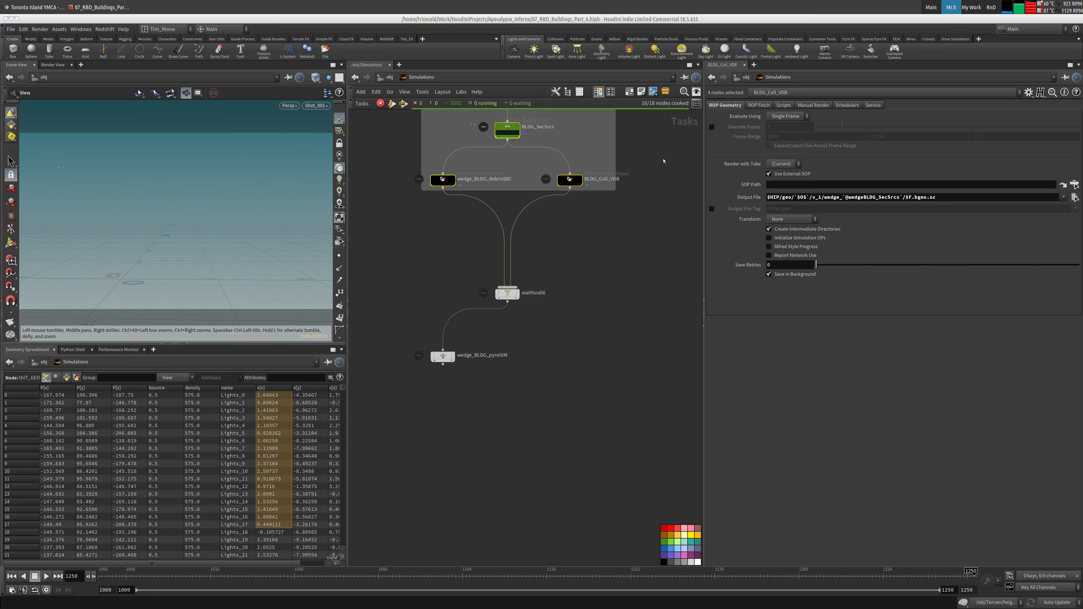
# Add one wedge attribute to wedge_BLDG_pyroSIM and name it wedgeBLDG_SecSIM.
pyautogui.moveTo(540, 278); pyautogui.dragTo(387, 383)
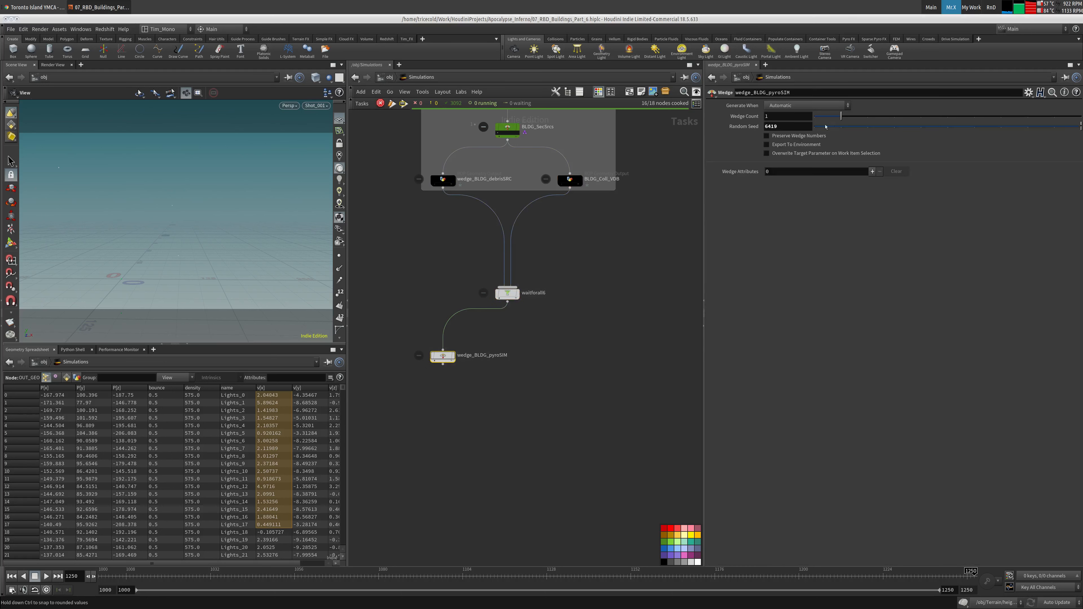
pyautogui.click(872, 171)
pyautogui.click(814, 197)
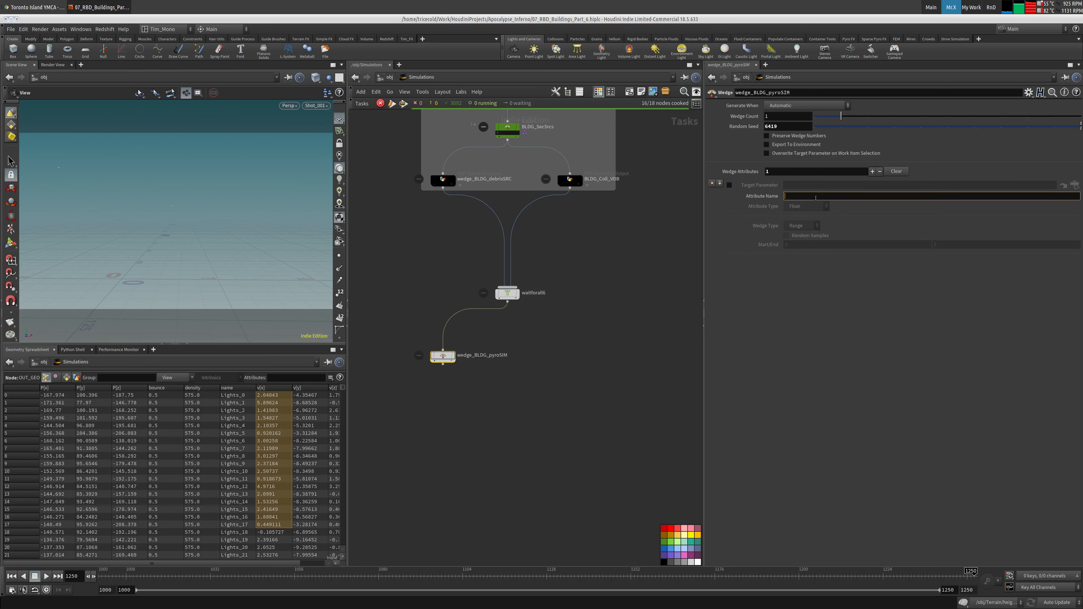
pyautogui.write('wedgeBLDG_SecSIM')
pyautogui.press('Return')
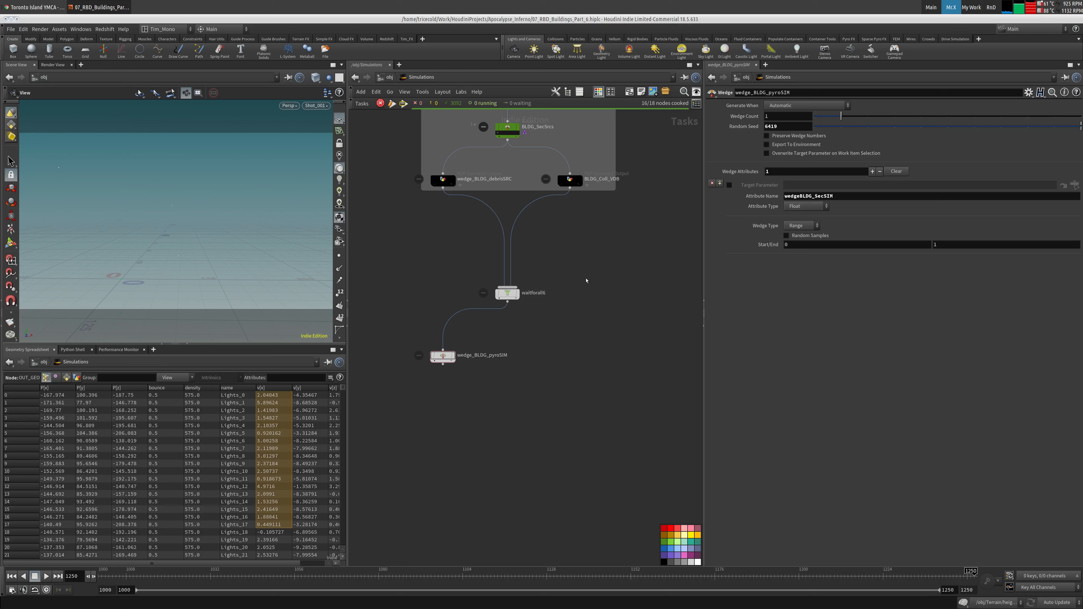
# Check the wedge settings of BLDG_SecSrcs and set the attribute type of wedge_BLDG_pyroSIM to Integer to match.
pyautogui.moveTo(586, 280); pyautogui.dragTo(574, 357, button='middle')
pyautogui.click(496, 209)
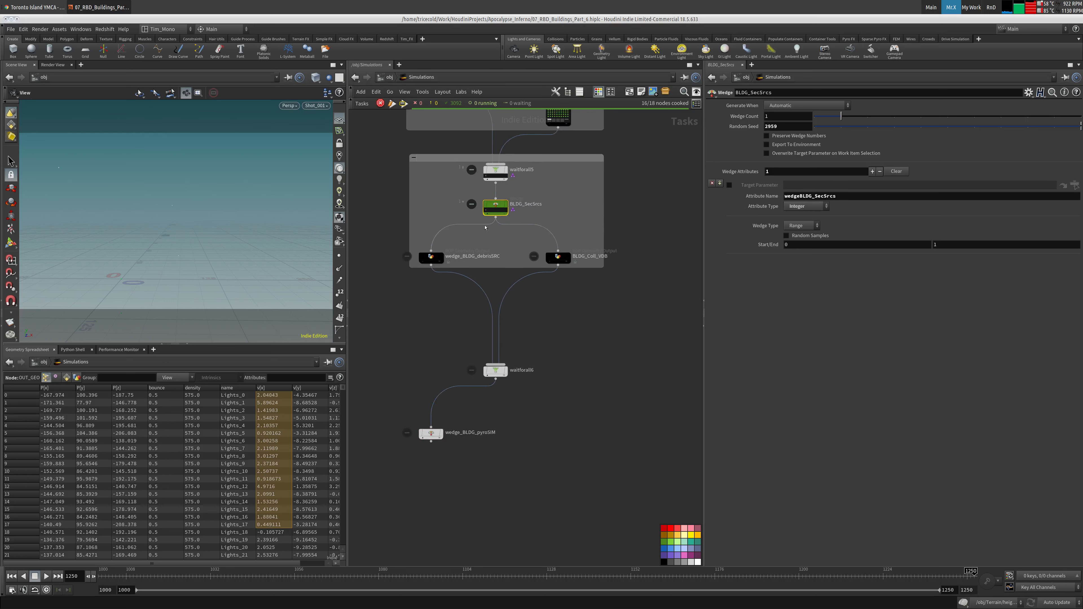
pyautogui.moveTo(477, 428); pyautogui.dragTo(401, 468)
pyautogui.click(804, 206)
pyautogui.click(800, 235)
# Copy wedge_BLDG_debrisSRC and paste it connected below wedge_BLDG_pyroSIM, aligned vertically with that wedge node.
pyautogui.moveTo(492, 431); pyautogui.dragTo(518, 353, button='middle')
pyautogui.click(485, 172)
pyautogui.hotkey('ctrl', 'c')
pyautogui.moveTo(506, 399); pyautogui.dragTo(511, 343, button='middle')
pyautogui.hotkey('ctrl', 'v')
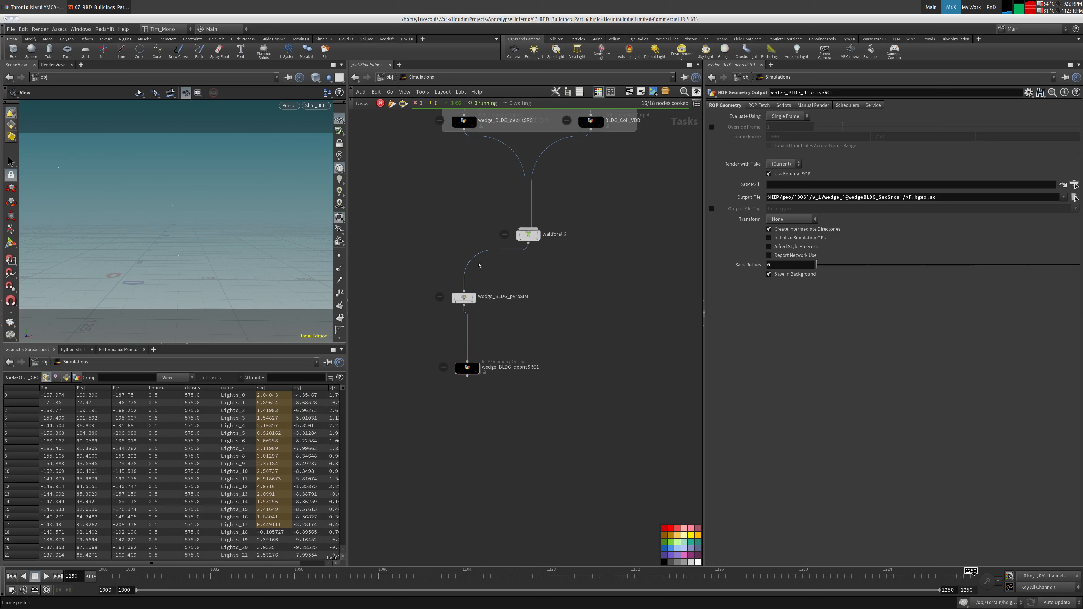
pyautogui.moveTo(475, 362); pyautogui.dragTo(472, 346)
# Set wedge_BLDG_debrisSRC and BLDG_Coll_VDB to evaluate using Frame Range.
pyautogui.moveTo(485, 124); pyautogui.dragTo(481, 238, button='middle')
pyautogui.click(488, 238)
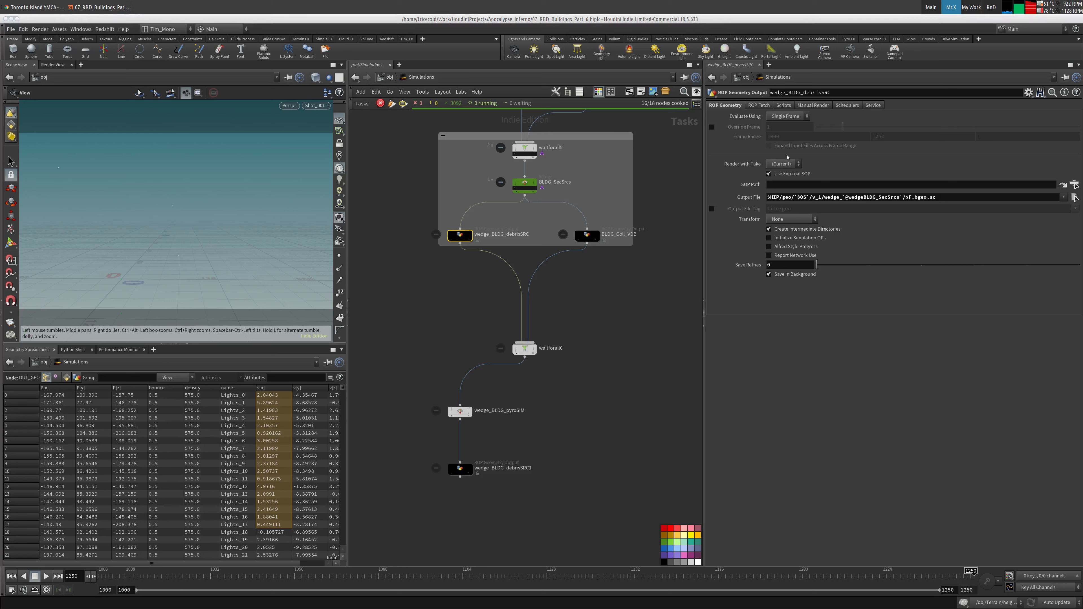
pyautogui.click(789, 115)
pyautogui.click(785, 135)
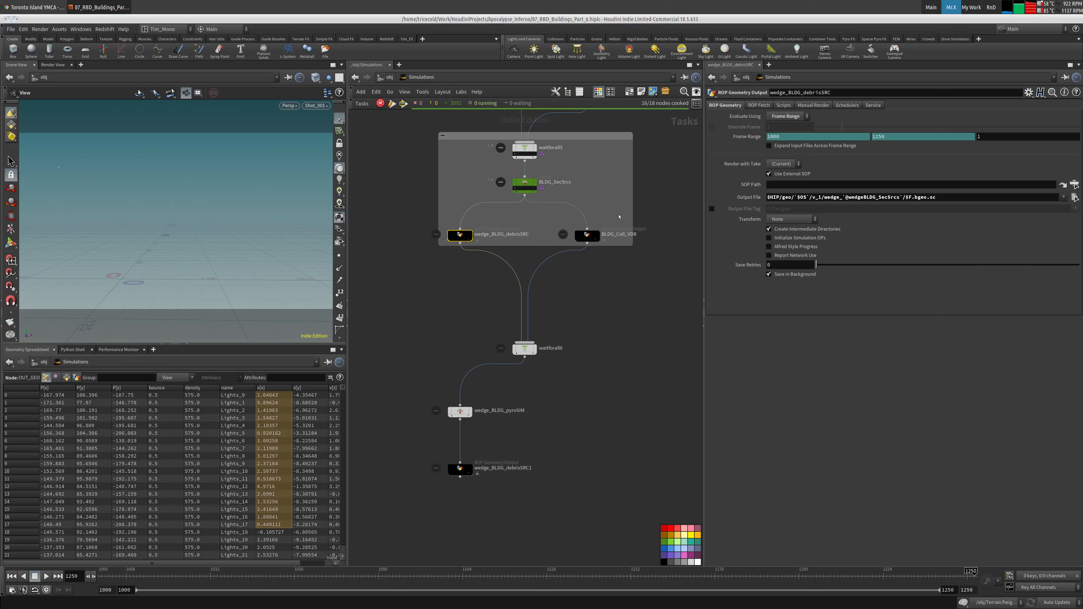
pyautogui.click(586, 235)
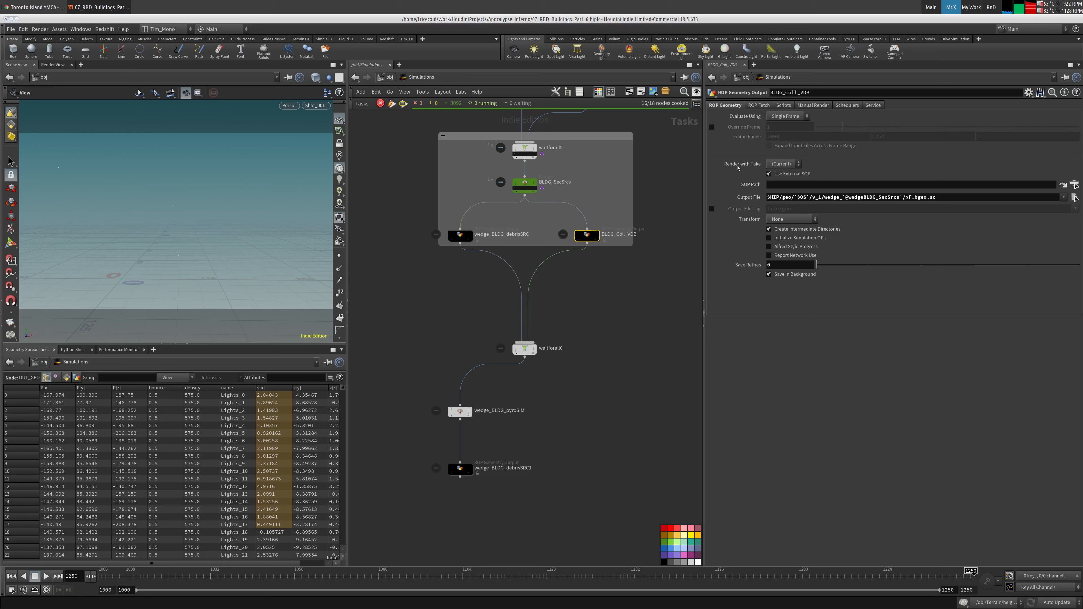
pyautogui.click(788, 116)
pyautogui.click(785, 135)
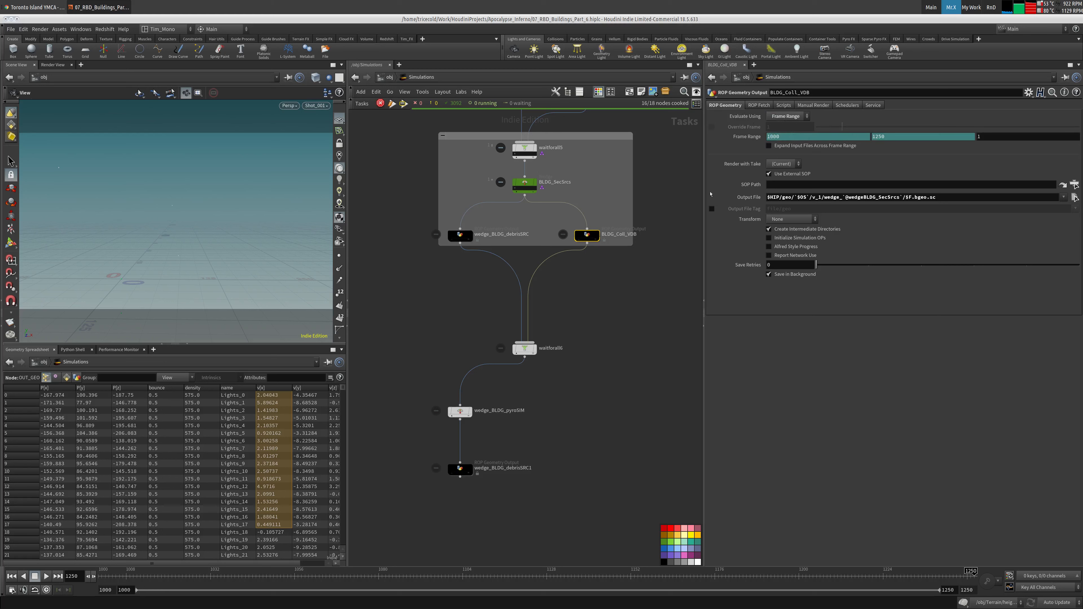
# Set wedge_BLDG_debrisSRC to cook all frames in one batch and enable Initialize Simulation OPs on it.
pyautogui.click(793, 105)
pyautogui.click(782, 105)
pyautogui.click(759, 105)
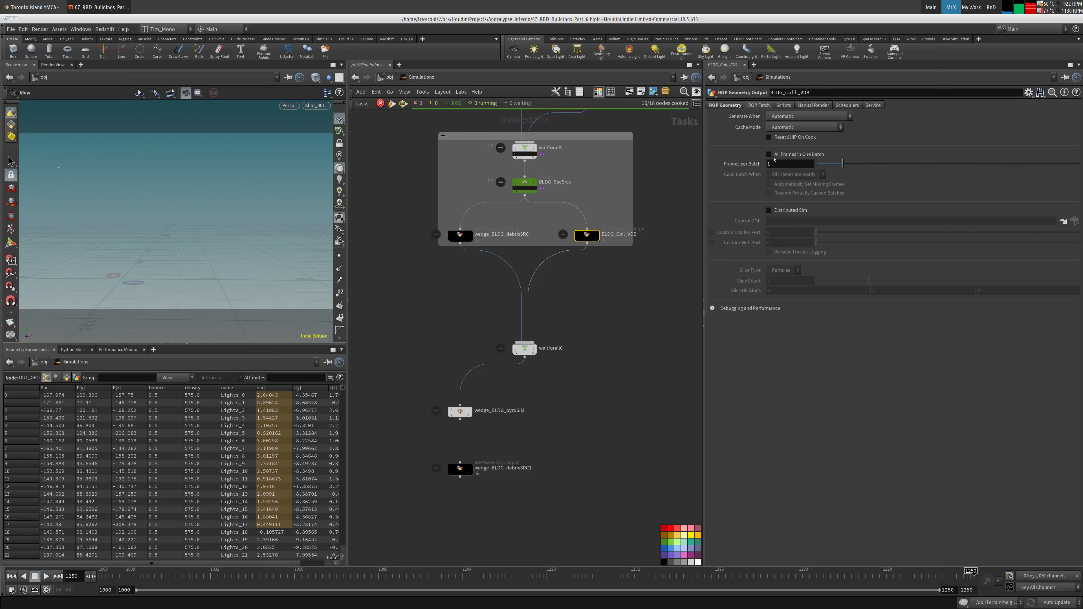
pyautogui.click(459, 235)
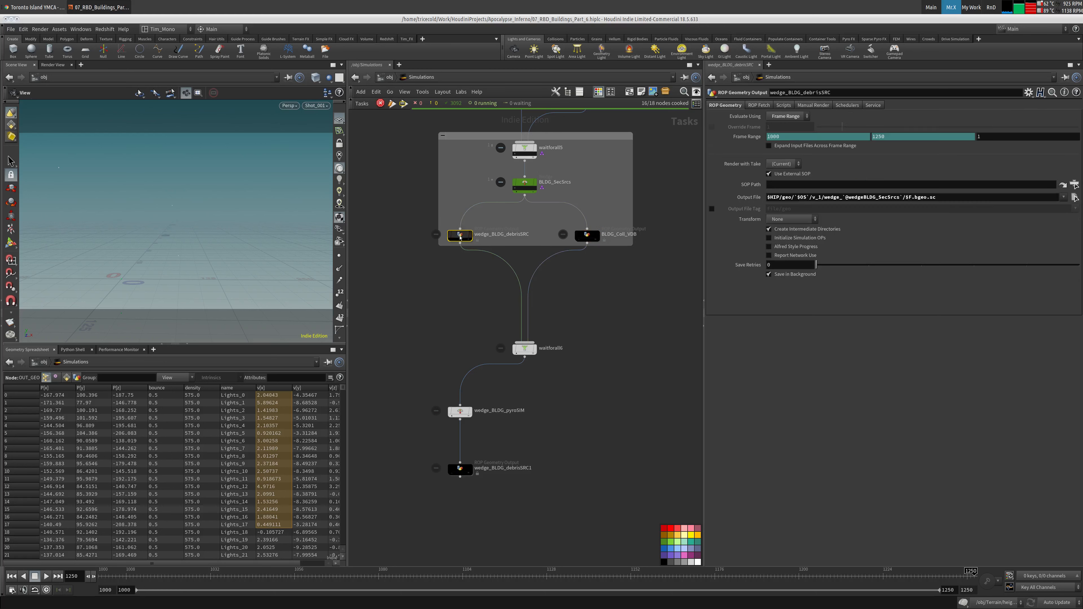
pyautogui.click(761, 106)
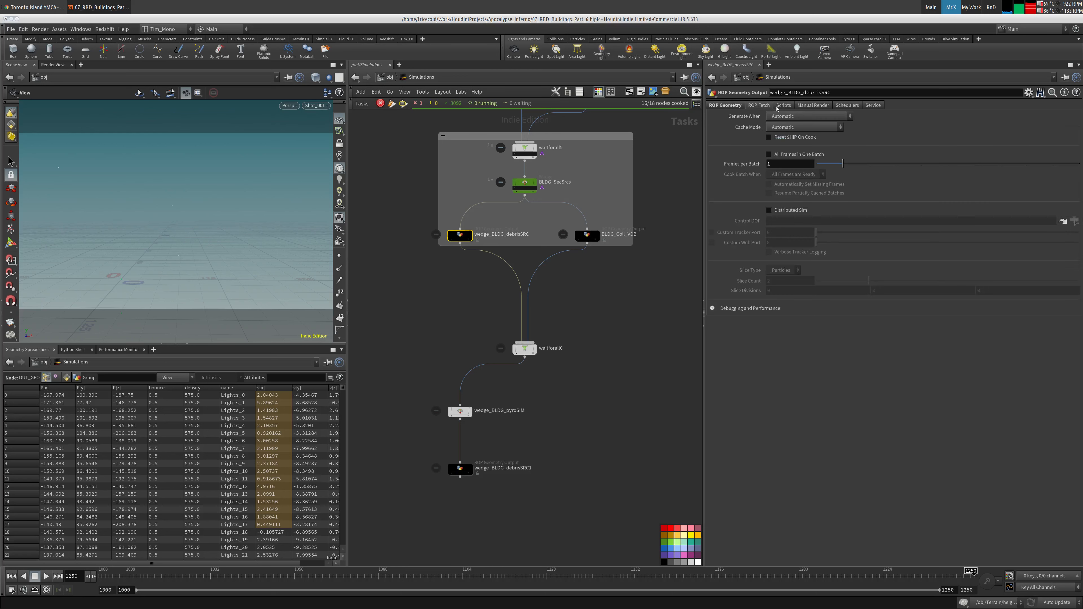
pyautogui.click(768, 155)
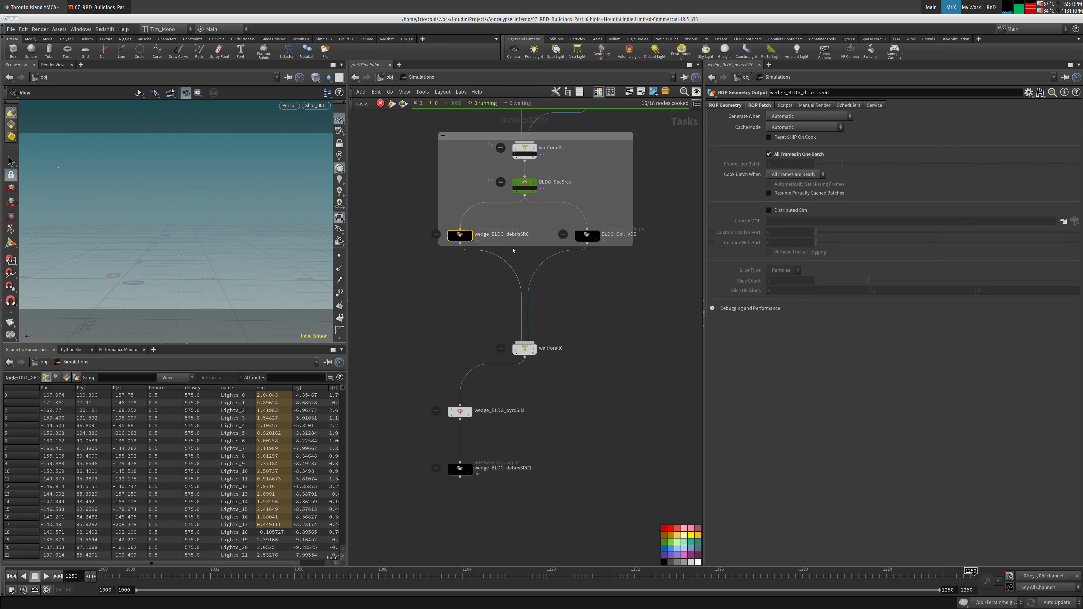
pyautogui.click(724, 105)
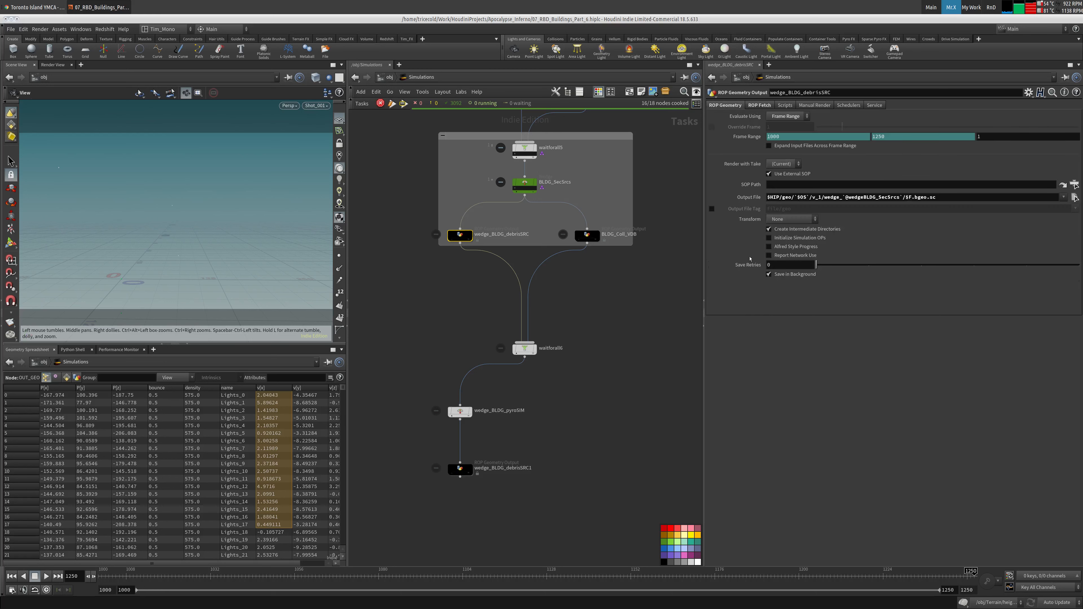
pyautogui.click(786, 240)
# Rename the copied geometry output below wedge_BLDG_pyroSIM to wedge_BLDG_PYRO_SIM.
pyautogui.scroll(2, 672, 289)
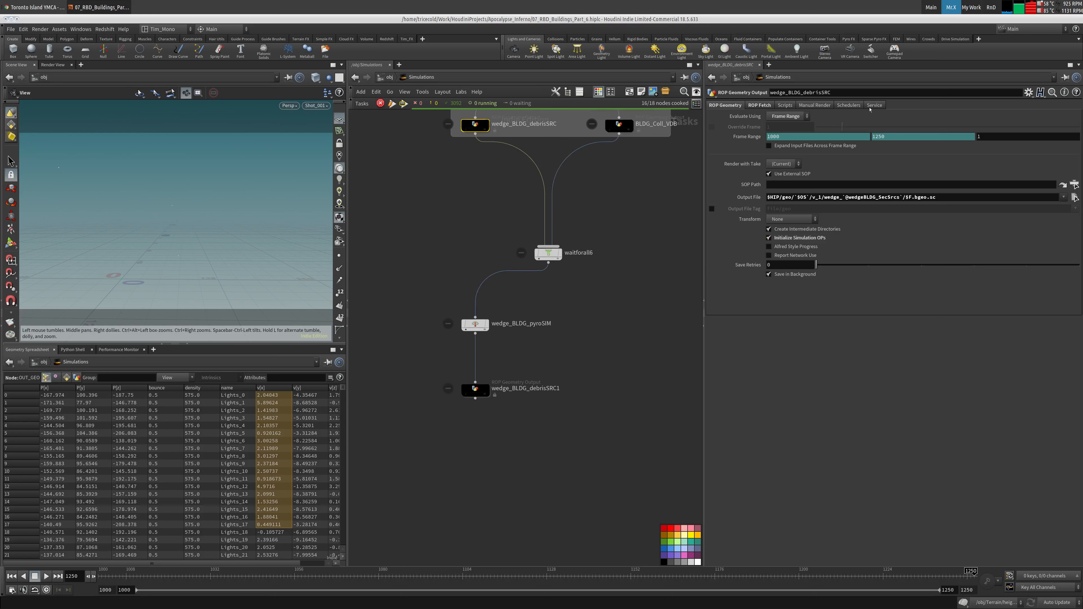
pyautogui.click(539, 390)
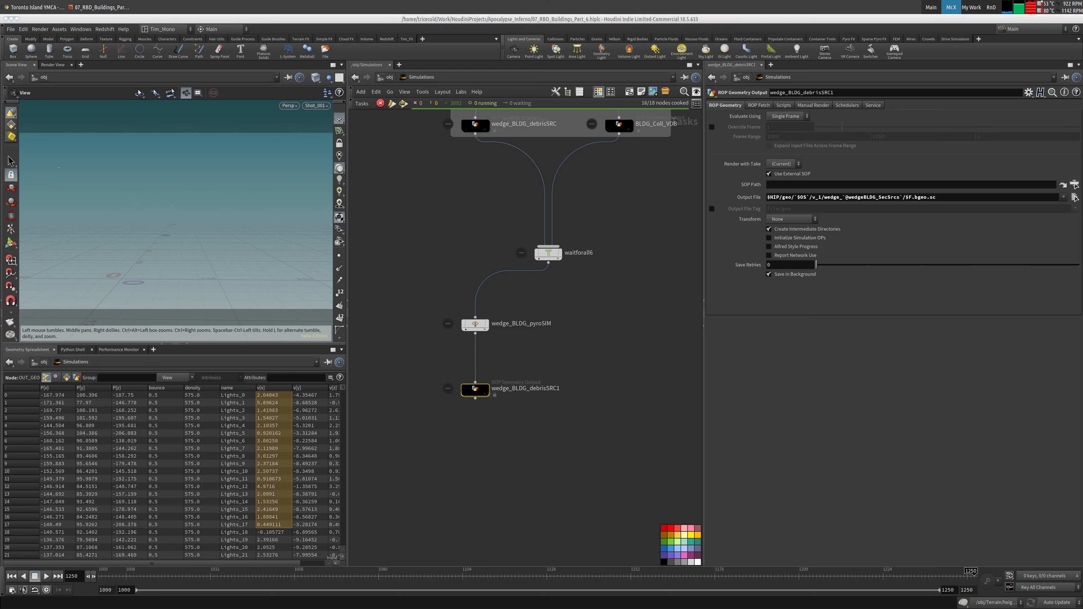
pyautogui.click(514, 388)
pyautogui.hotkey('ctrl', 'a')
pyautogui.hotkey('ctrl', 'v')
pyautogui.press('Return')
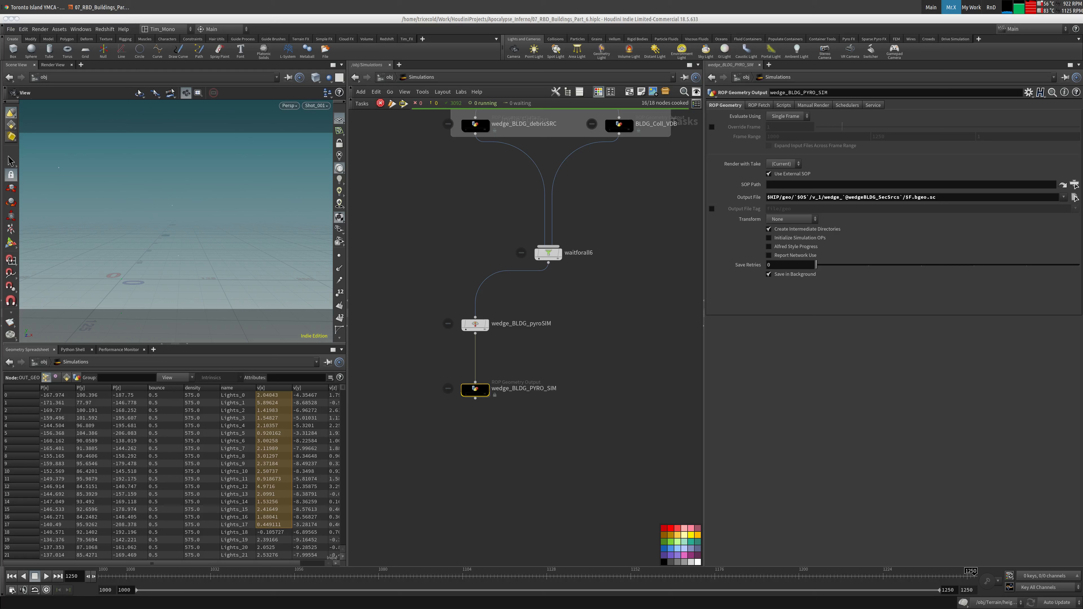
# Replace the attribute in wedge_BLDG_PYRO_SIM's output file path with wedgeBLDG_SecSIM, copied from the wedge_BLDG_pyroSIM attribute name.
pyautogui.moveTo(415, 302); pyautogui.dragTo(496, 352)
pyautogui.moveTo(583, 327); pyautogui.dragTo(582, 331, button='middle')
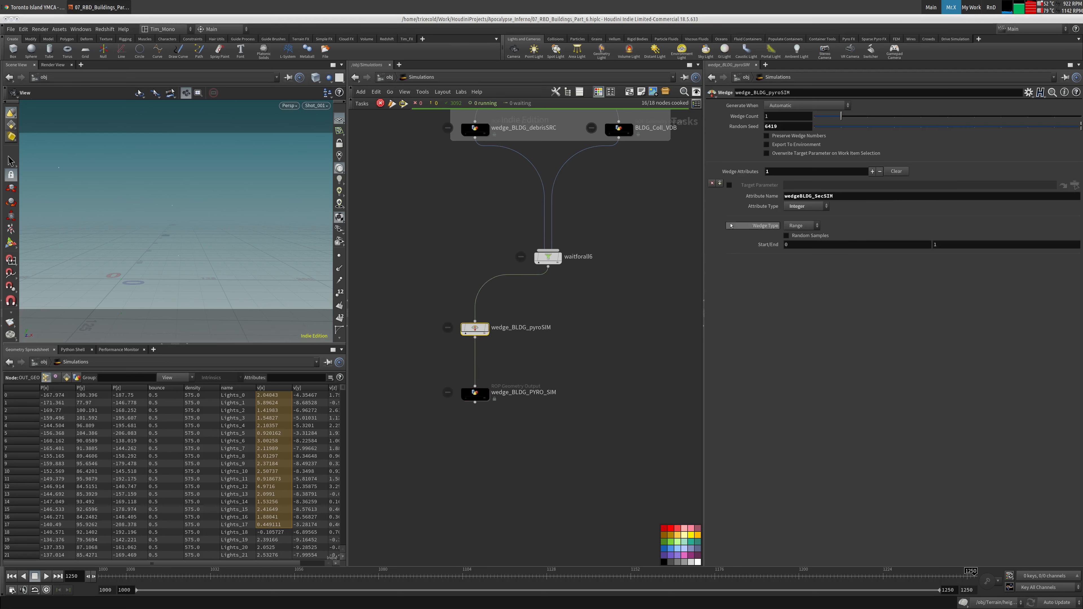
pyautogui.moveTo(836, 196); pyautogui.dragTo(757, 198)
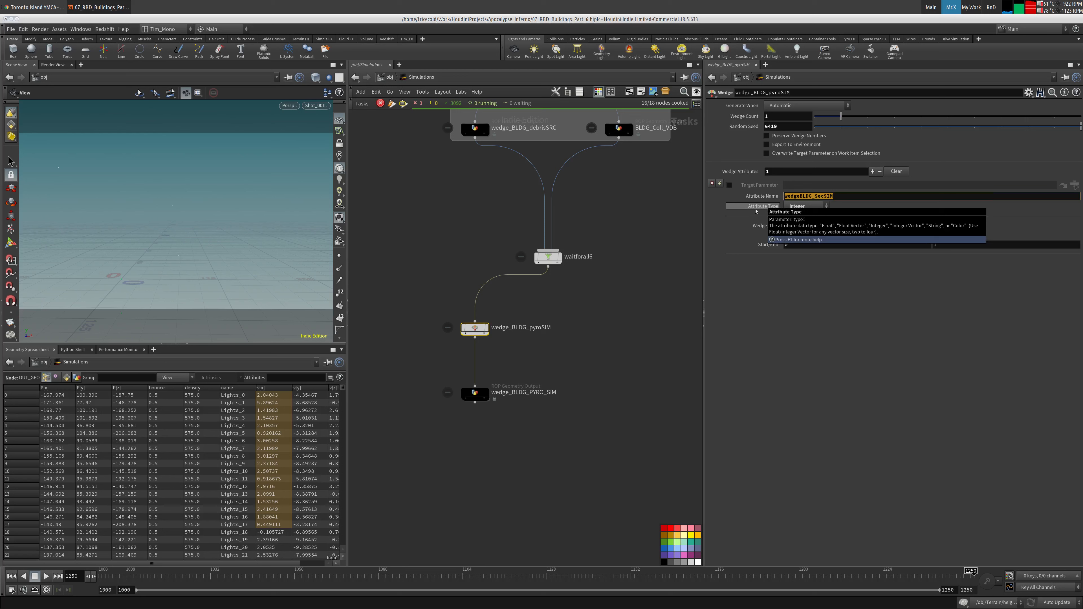
pyautogui.click(514, 382)
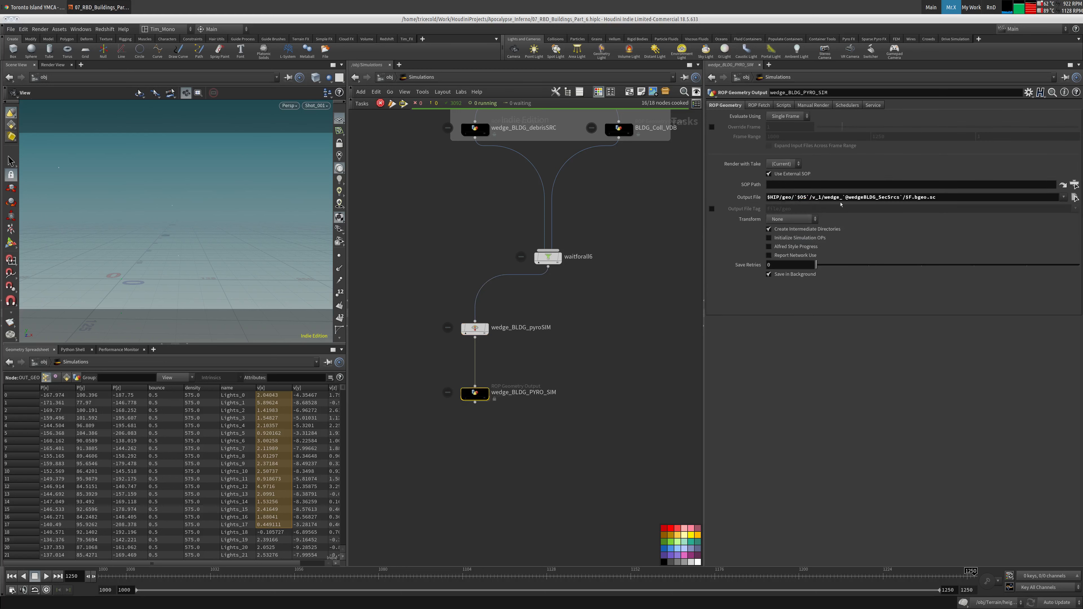
pyautogui.moveTo(547, 312); pyautogui.dragTo(479, 343)
pyautogui.moveTo(534, 368); pyautogui.dragTo(471, 398)
pyautogui.click(479, 326)
pyautogui.click(856, 195)
pyautogui.doubleClick(853, 198)
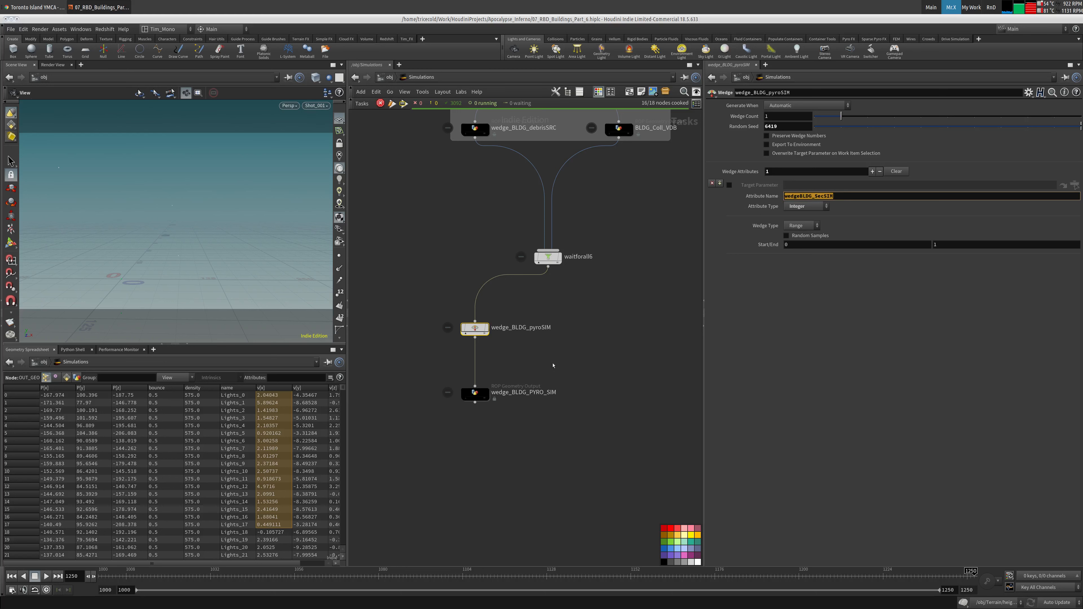
pyautogui.click(475, 392)
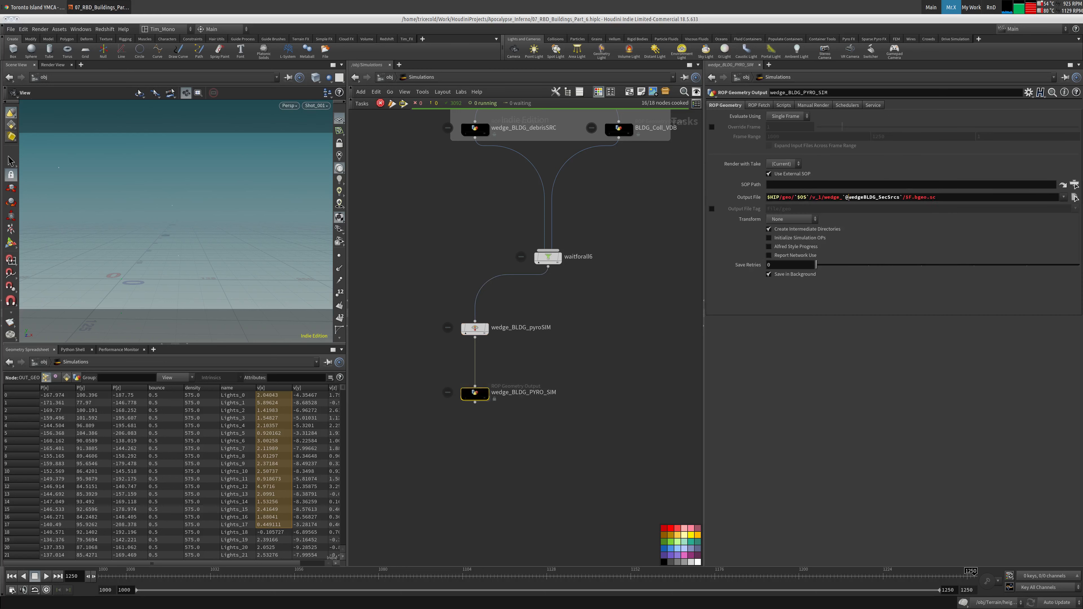
pyautogui.moveTo(848, 197); pyautogui.dragTo(899, 197)
pyautogui.hotkey('ctrl', 'v')
# Add a Wait For All node below wedge_BLDG_PYRO_SIM and connect waitforall6 and wedge_BLDG_PYRO_SIM into it.
pyautogui.click(592, 321)
pyautogui.moveTo(580, 387); pyautogui.dragTo(548, 283, button='middle')
pyautogui.press('Tab')
pyautogui.write('wait')
pyautogui.click(650, 343)
pyautogui.click(548, 359)
pyautogui.click(516, 163)
pyautogui.click(549, 342)
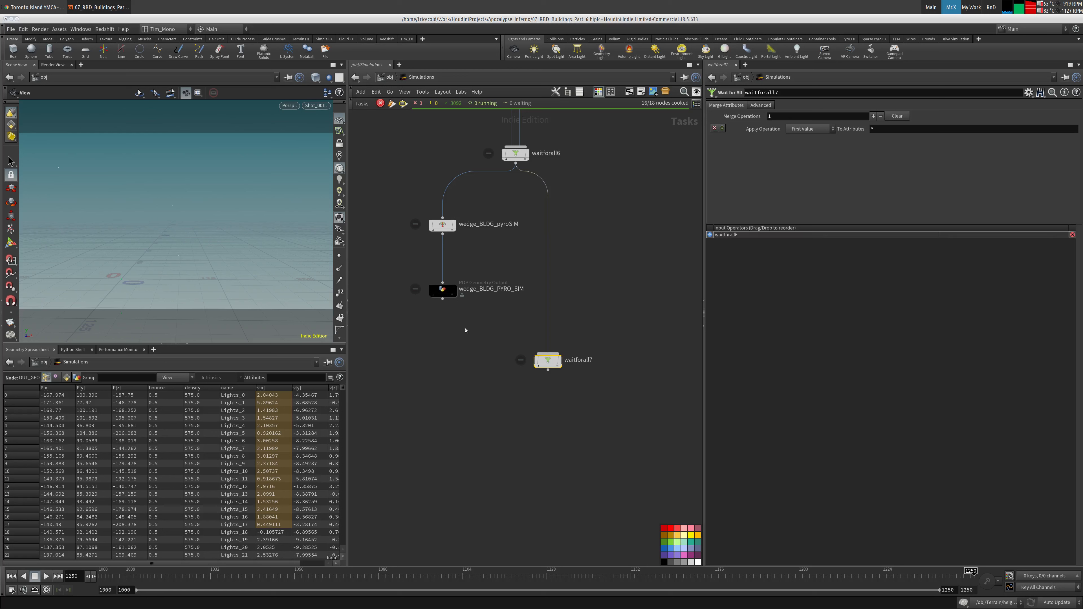
pyautogui.click(548, 353)
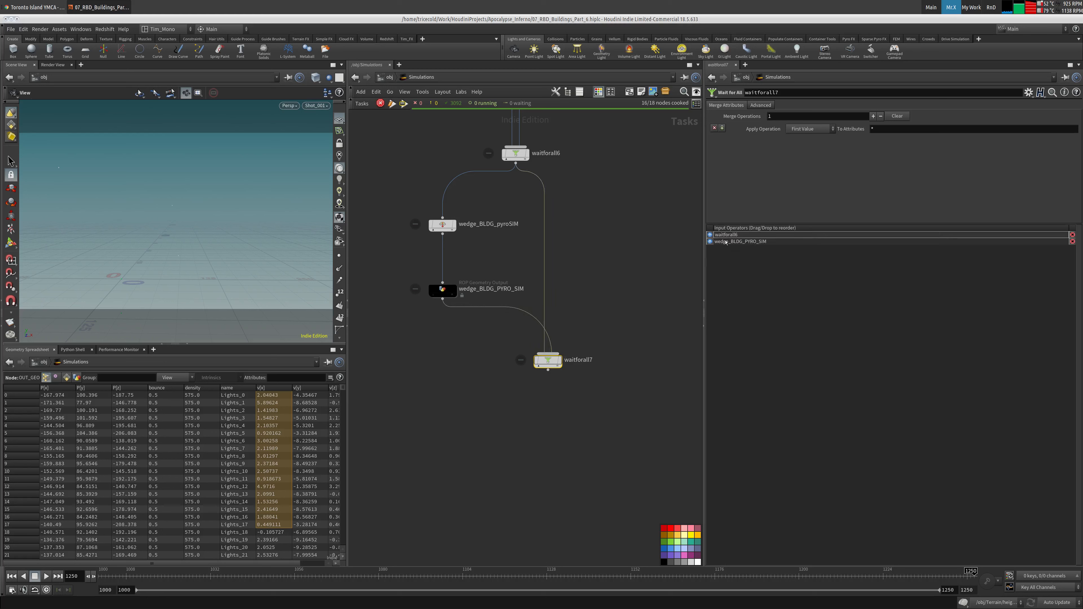
# Remove the waitforall6 connection from the new Wait For All node and align that node beneath wedge_BLDG_PYRO_SIM.
pyautogui.click(709, 241)
pyautogui.moveTo(559, 365); pyautogui.dragTo(543, 319, button='middle')
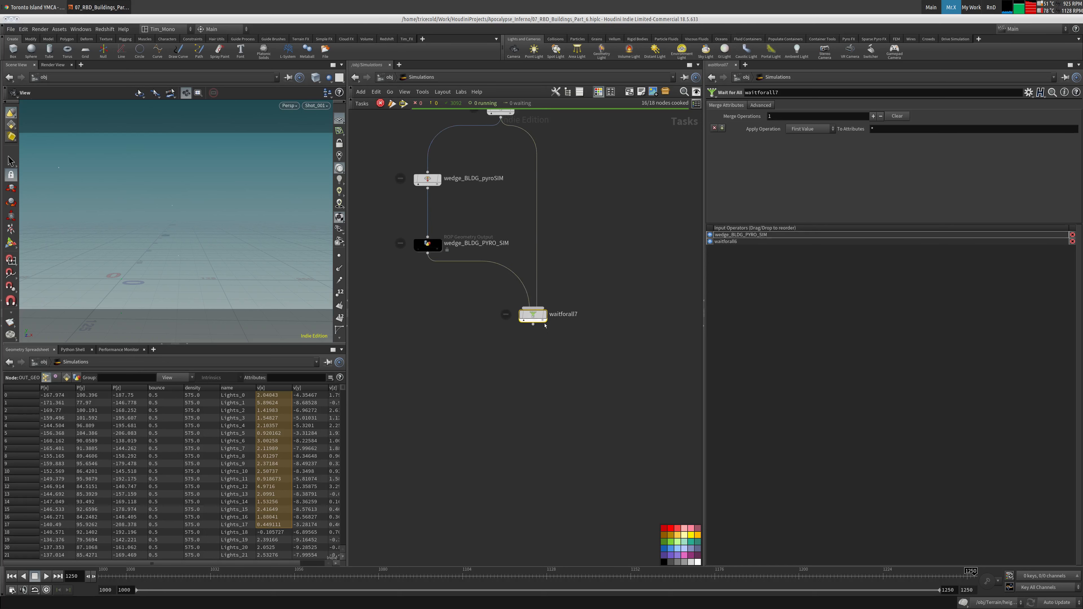
pyautogui.moveTo(533, 317); pyautogui.dragTo(535, 317)
pyautogui.moveTo(524, 183); pyautogui.dragTo(522, 243, button='middle')
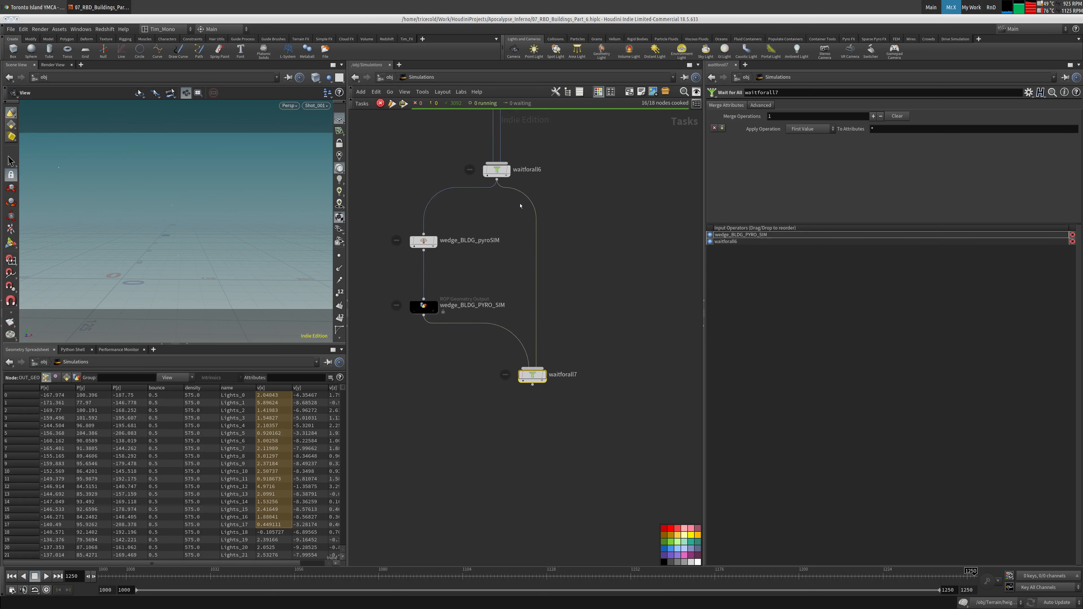
pyautogui.scroll(-1, 537, 257)
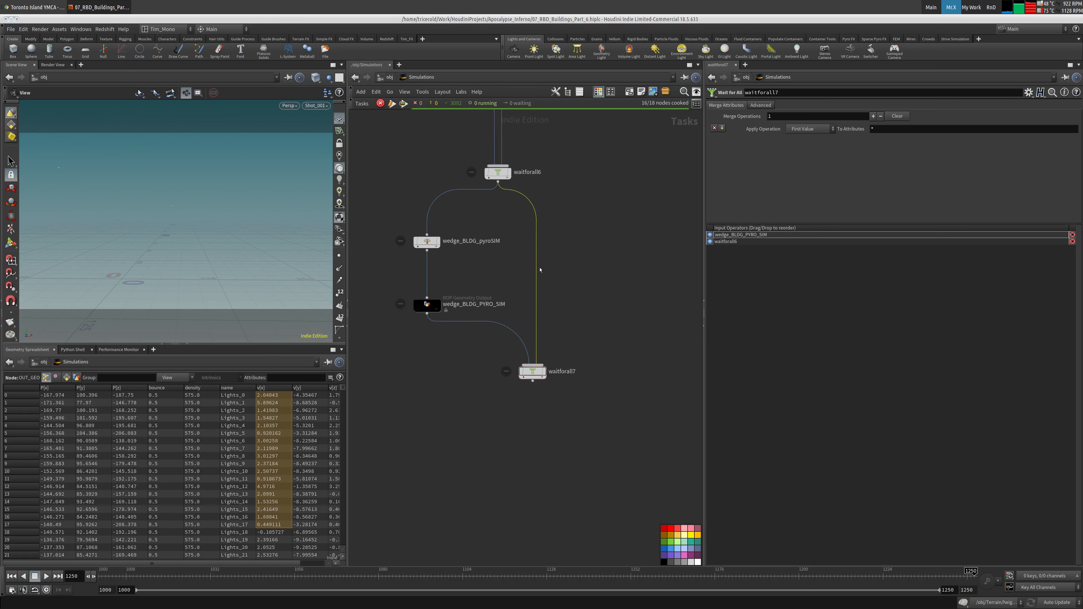
pyautogui.rightClick(536, 272)
pyautogui.click(549, 298)
pyautogui.moveTo(533, 362); pyautogui.dragTo(430, 385)
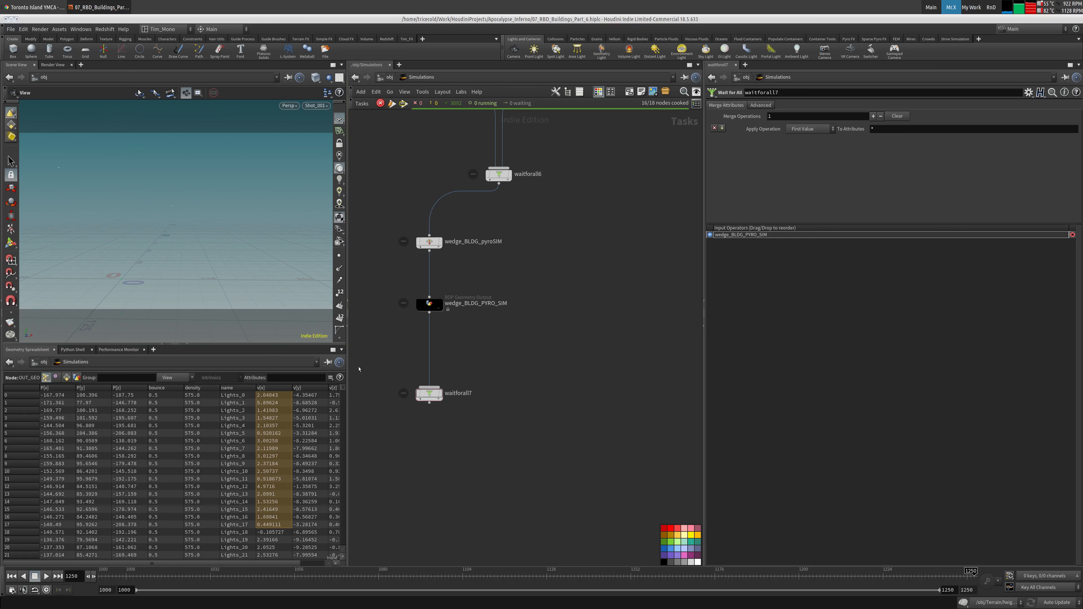
# Copy wedge_BLDG_pyroSIM and paste it below waitforall7, connected to it and vertically aligned.
pyautogui.moveTo(382, 423); pyautogui.dragTo(384, 310, button='middle')
pyautogui.moveTo(516, 183); pyautogui.dragTo(512, 242, button='middle')
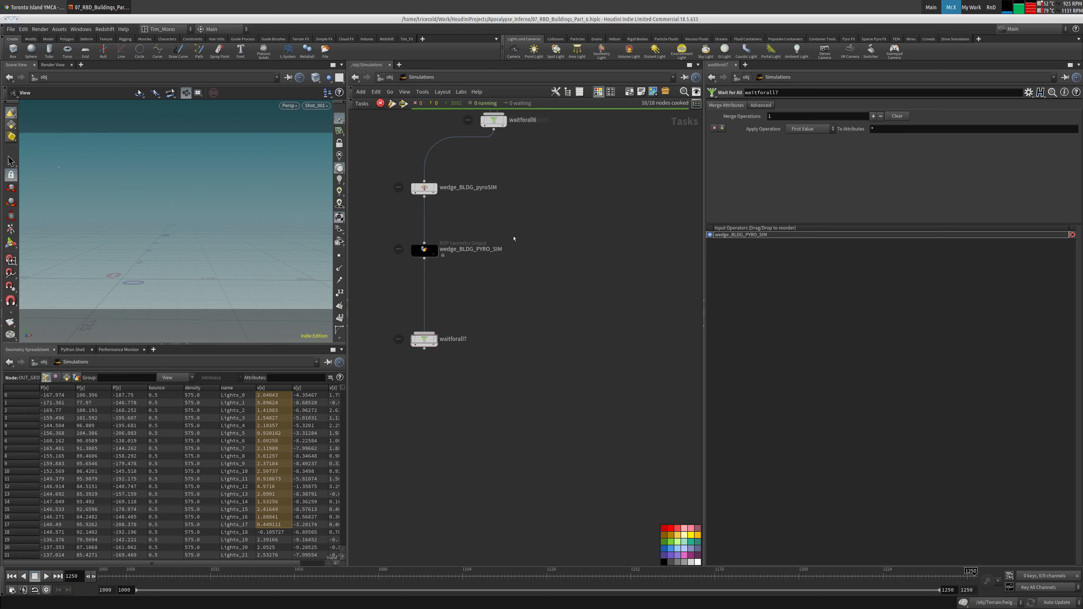
pyautogui.click(424, 188)
pyautogui.hotkey('ctrl', 'c')
pyautogui.hotkey('ctrl', 'v')
pyautogui.moveTo(554, 261); pyautogui.dragTo(443, 406)
pyautogui.moveTo(430, 358); pyautogui.dragTo(424, 410)
pyautogui.moveTo(497, 378); pyautogui.dragTo(378, 442)
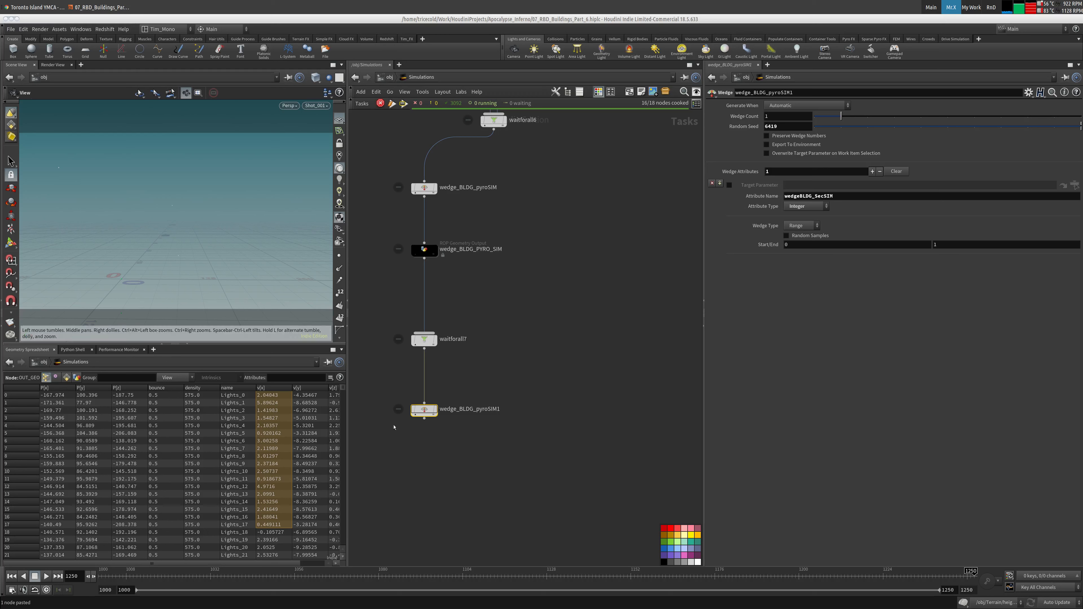
# Rename the copied wedge node to wedge_BLDG_debrisSIM and set its attribute name to wedgeBLDG_DebrisSIM.
pyautogui.click(472, 408)
pyautogui.hotkey('ctrl', 'a')
pyautogui.hotkey('ctrl', 'v')
pyautogui.press('Return')
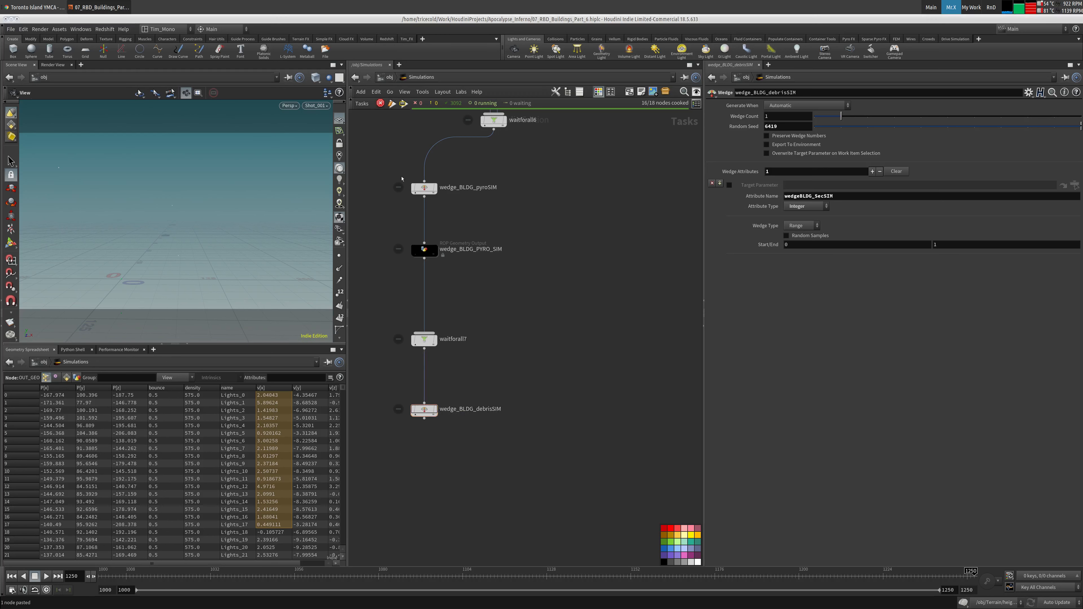
pyautogui.moveTo(542, 375); pyautogui.dragTo(579, 337, button='middle')
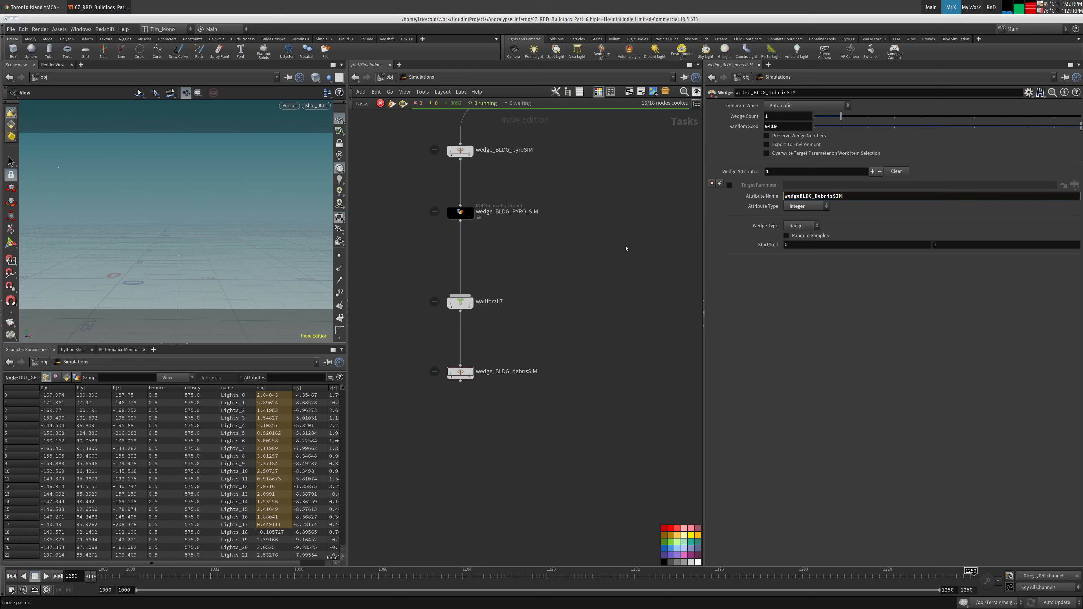
pyautogui.press('Return')
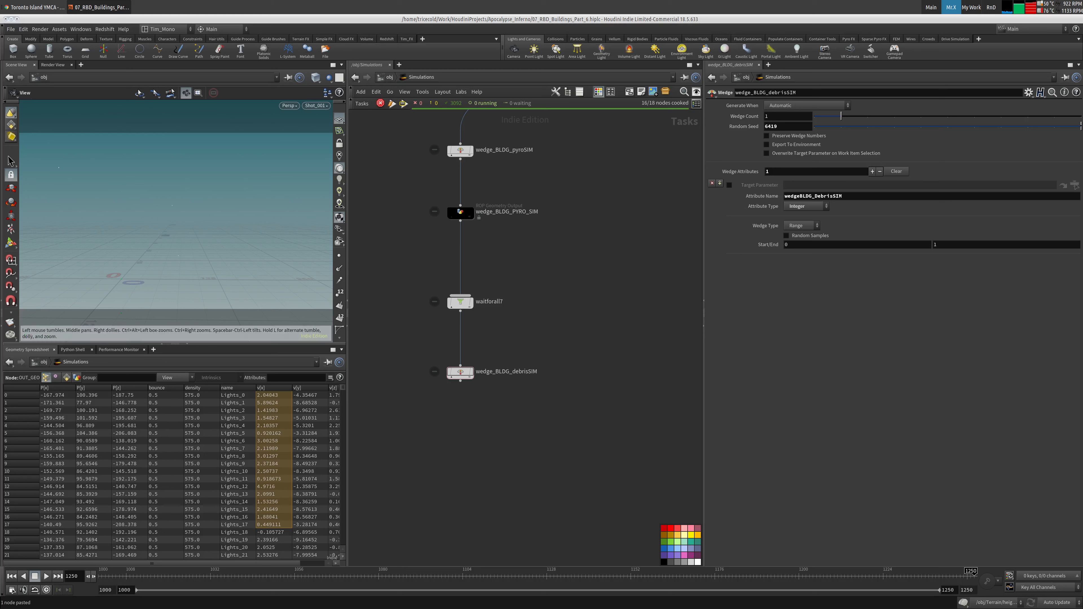
# Copy wedge_BLDG_PYRO_SIM, paste it connected below wedge_BLDG_debrisSIM, and rename the copy wedge_BLDG_DUST_SIM.
pyautogui.click(460, 213)
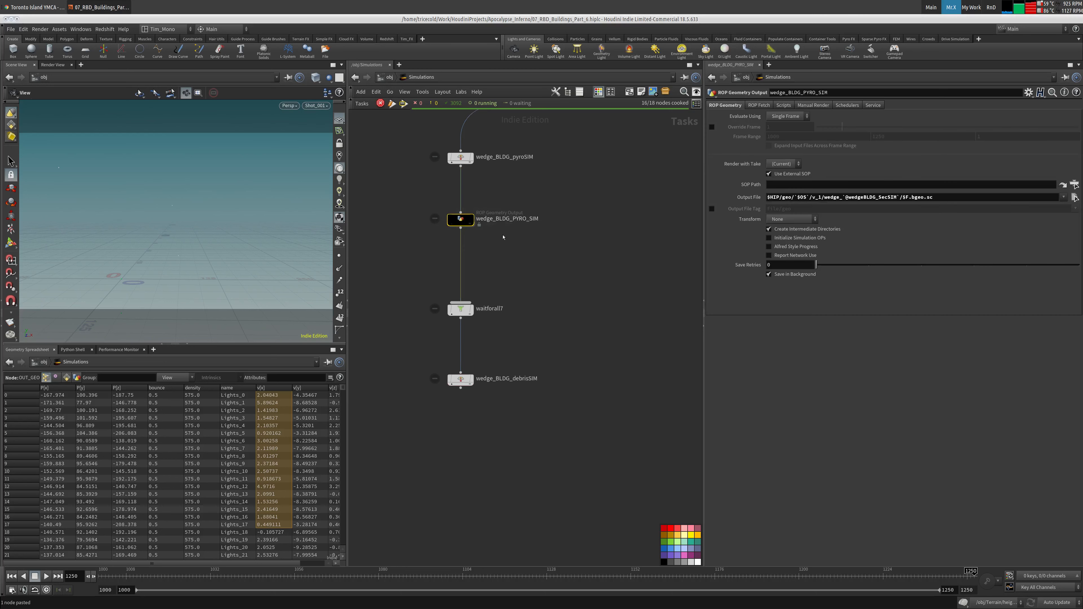
pyautogui.hotkey('ctrl', 'c')
pyautogui.hotkey('ctrl', 'v')
pyautogui.moveTo(566, 359); pyautogui.dragTo(463, 448)
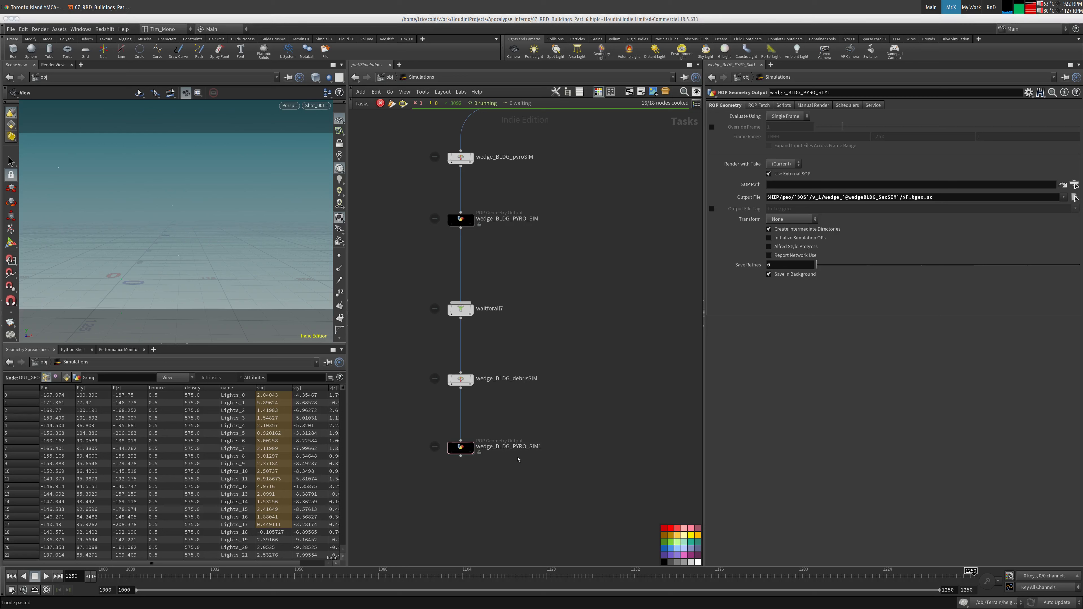
pyautogui.click(511, 447)
pyautogui.hotkey('ctrl', 'a')
pyautogui.hotkey('ctrl', 'v')
pyautogui.press('Return')
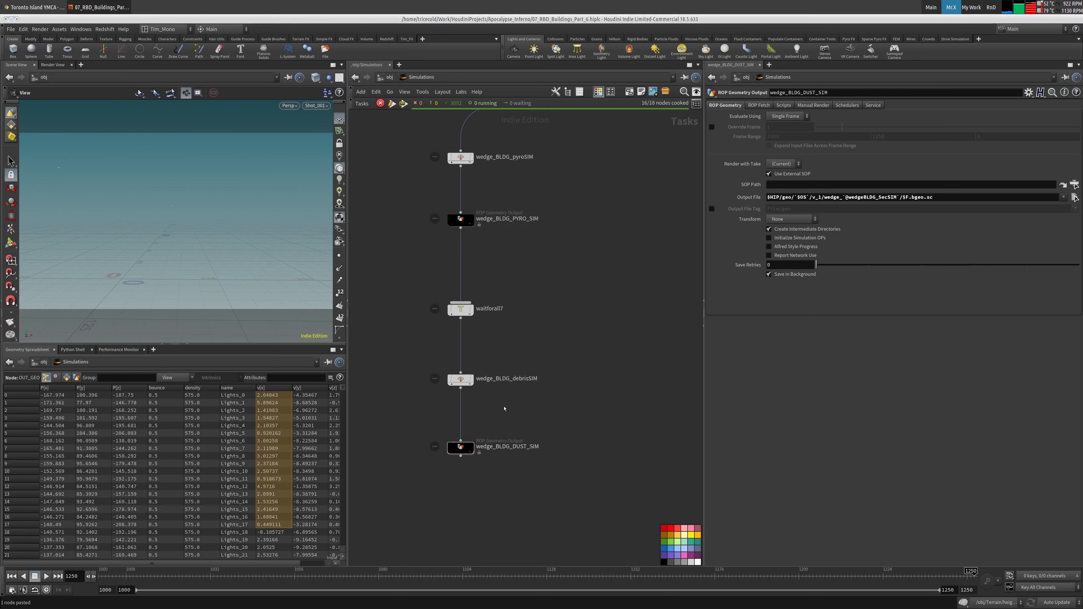
pyautogui.click(506, 218)
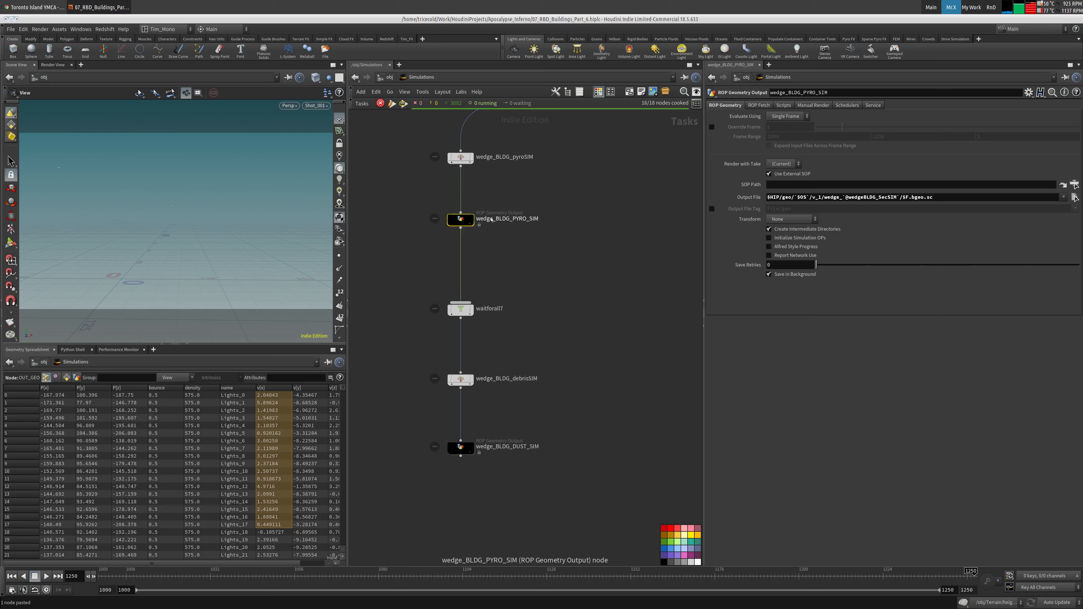
pyautogui.click(529, 218)
pyautogui.moveTo(539, 219); pyautogui.dragTo(474, 219)
pyautogui.click(554, 280)
pyautogui.click(523, 447)
pyautogui.moveTo(542, 447); pyautogui.dragTo(470, 442)
pyautogui.click(556, 440)
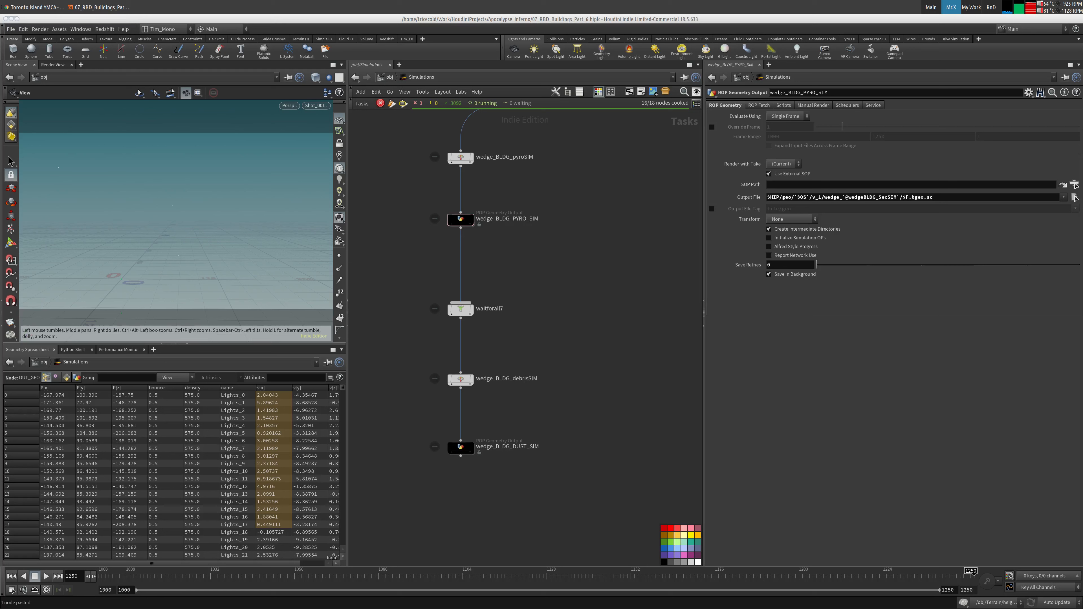
# Use wedgeBLDG_DebrisSIM as the attribute in wedge_BLDG_DUST_SIM's output file path and enable Initialize Simulation OPs.
pyautogui.click(461, 447)
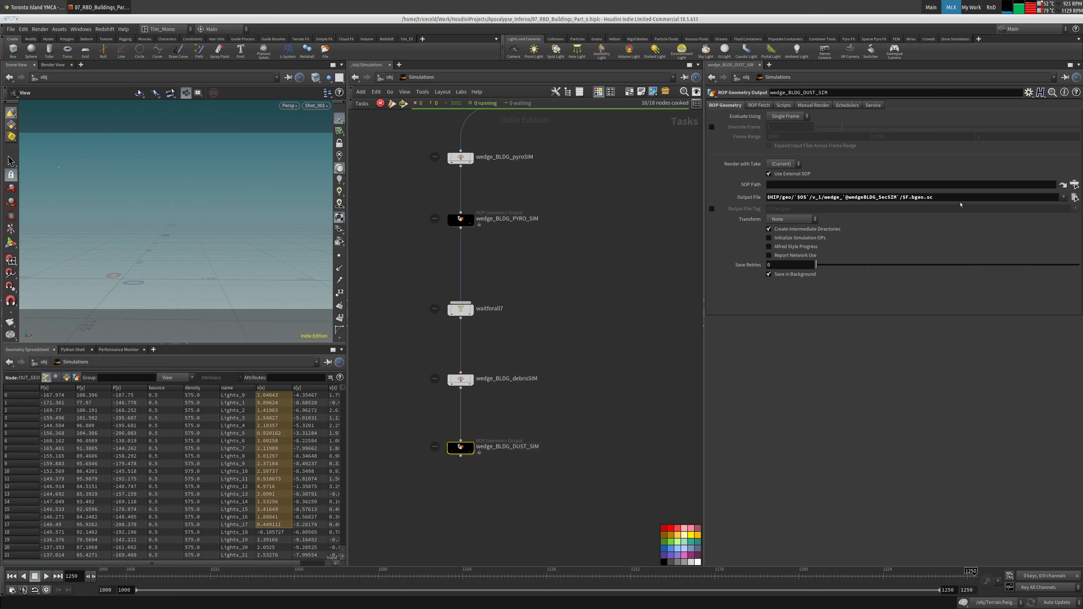
pyautogui.tripleClick(834, 197)
pyautogui.hotkey('ctrl', 'v')
pyautogui.click(530, 353)
pyautogui.click(460, 378)
pyautogui.click(867, 196)
pyautogui.moveTo(405, 412); pyautogui.dragTo(547, 525)
pyautogui.moveTo(849, 197); pyautogui.dragTo(898, 197)
pyautogui.hotkey('ctrl', 'v')
pyautogui.click(575, 329)
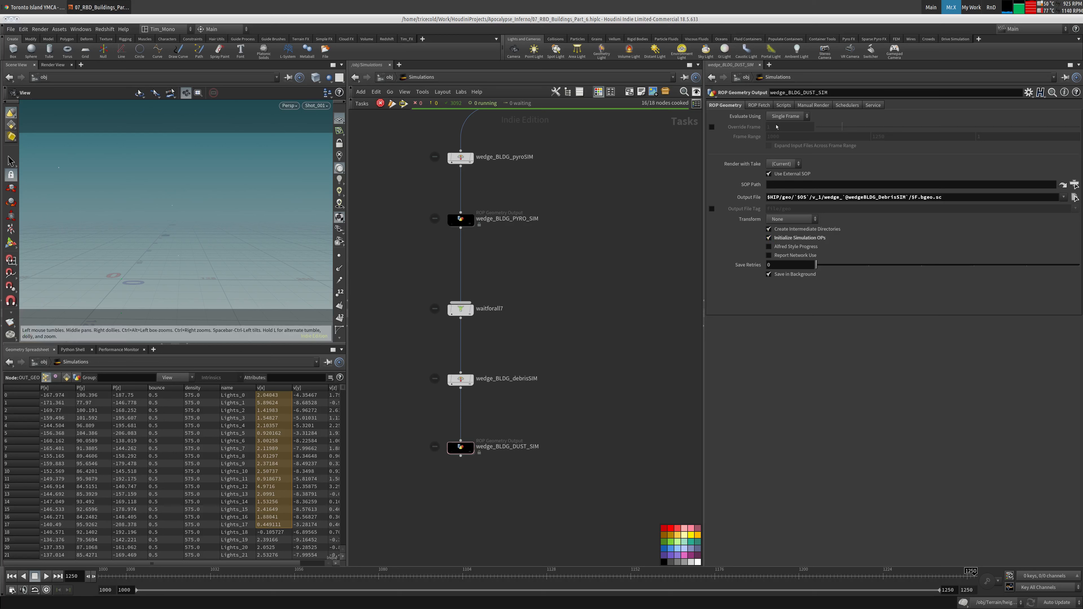
# Set wedge_BLDG_DUST_SIM to evaluate using Frame Range.
pyautogui.click(759, 105)
pyautogui.click(724, 105)
pyautogui.click(787, 116)
pyautogui.click(784, 135)
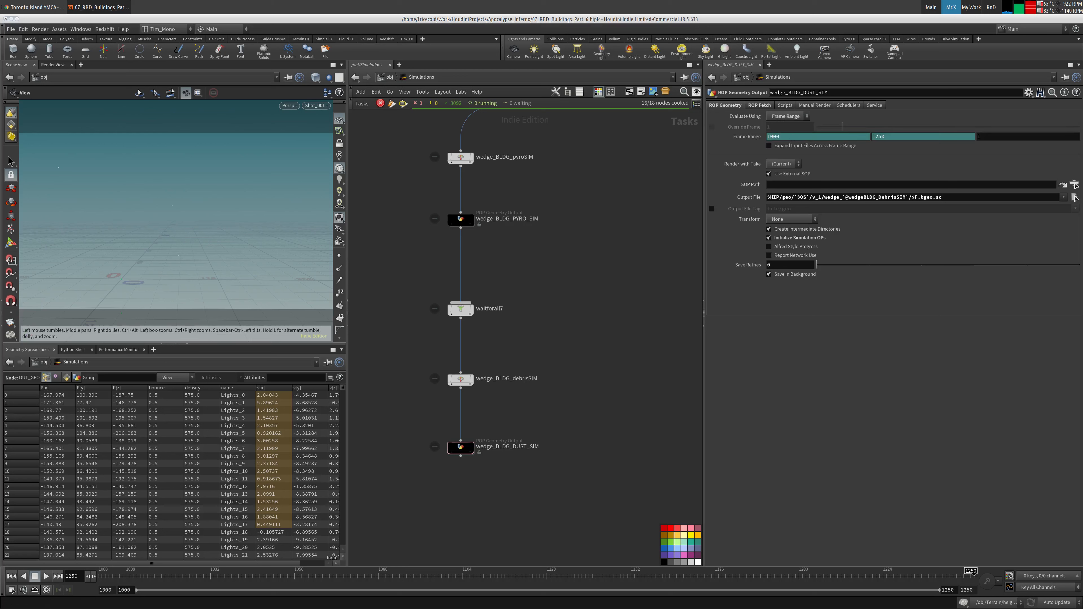
pyautogui.moveTo(599, 179); pyautogui.dragTo(580, 365, button='middle')
pyautogui.moveTo(592, 263); pyautogui.dragTo(592, 370, button='middle')
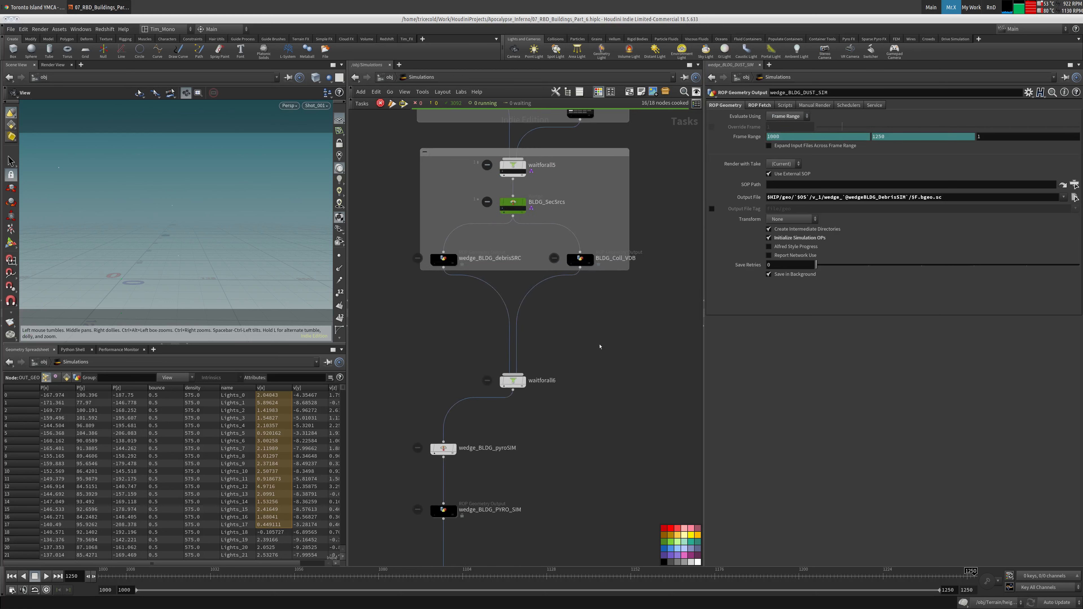
pyautogui.moveTo(597, 236); pyautogui.dragTo(592, 361, button='middle')
pyautogui.moveTo(552, 215); pyautogui.dragTo(562, 303, button='middle')
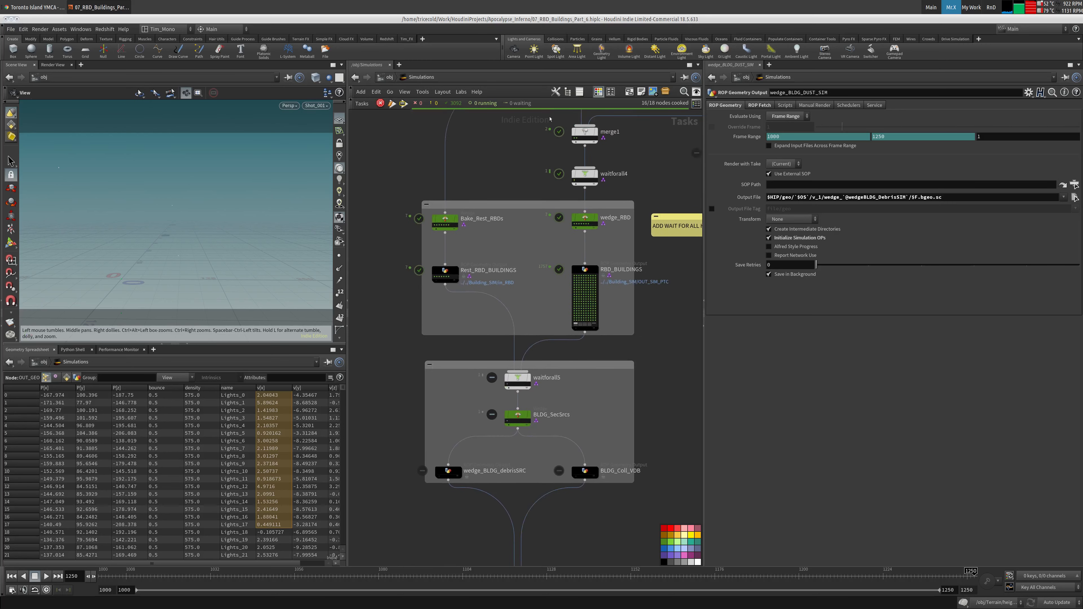
pyautogui.moveTo(502, 454); pyautogui.dragTo(511, 394, button='middle')
pyautogui.click(456, 410)
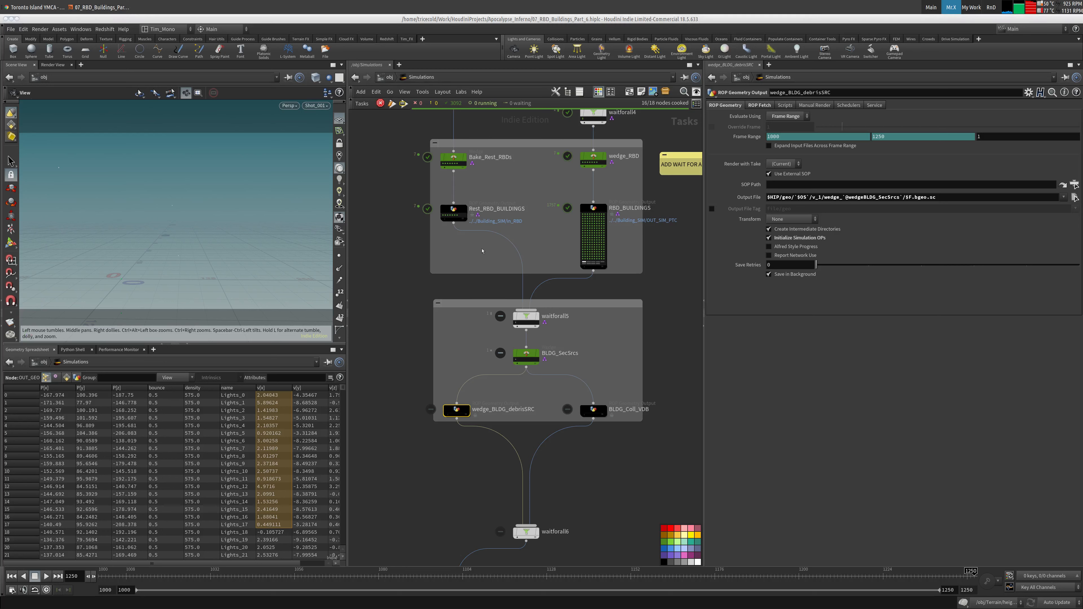
# Go up to the object level and add a File node inside the BUILDING_PYRO_SIM geometry network.
pyautogui.click(378, 79)
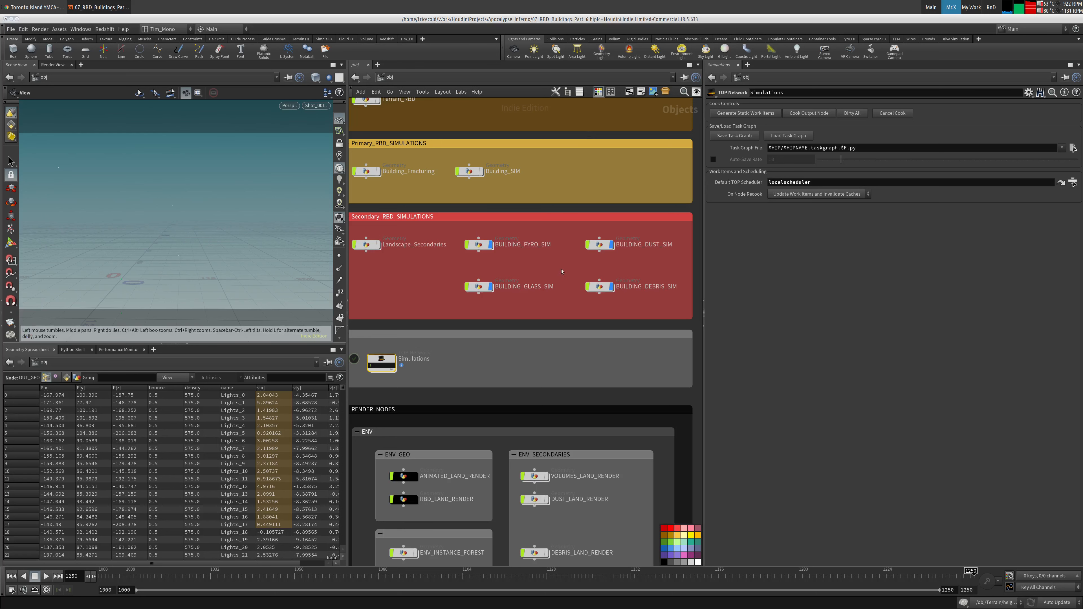
pyautogui.doubleClick(488, 247)
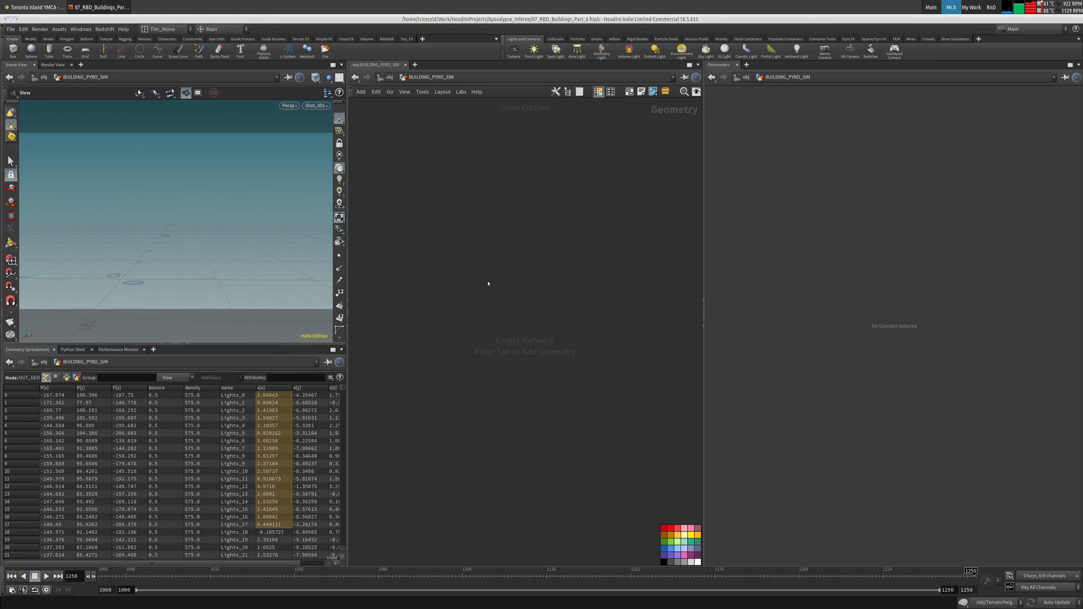
pyautogui.press('Tab')
pyautogui.write('file')
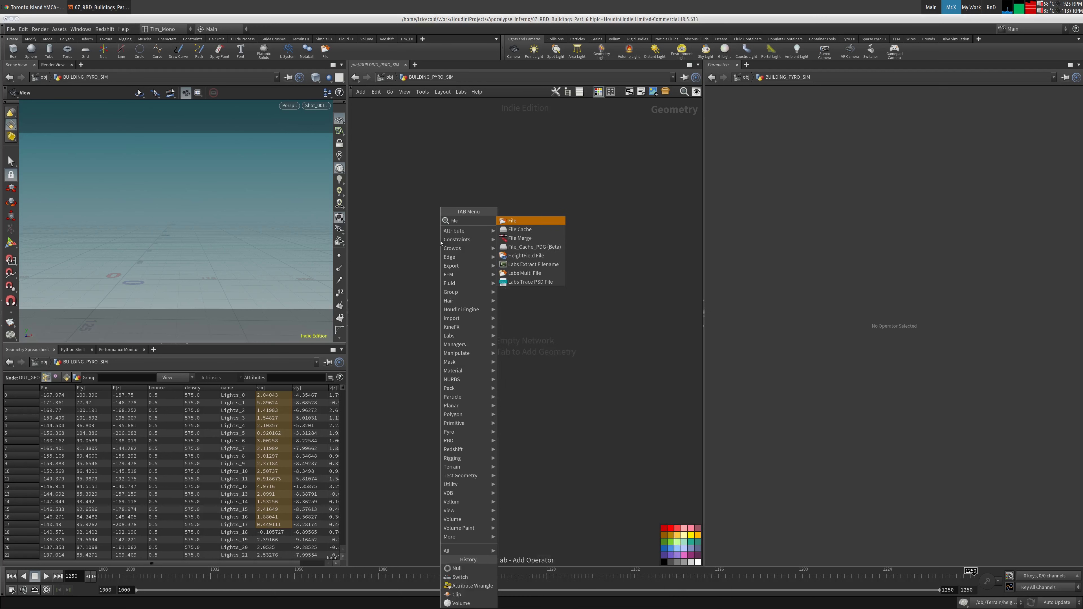
pyautogui.press('Return')
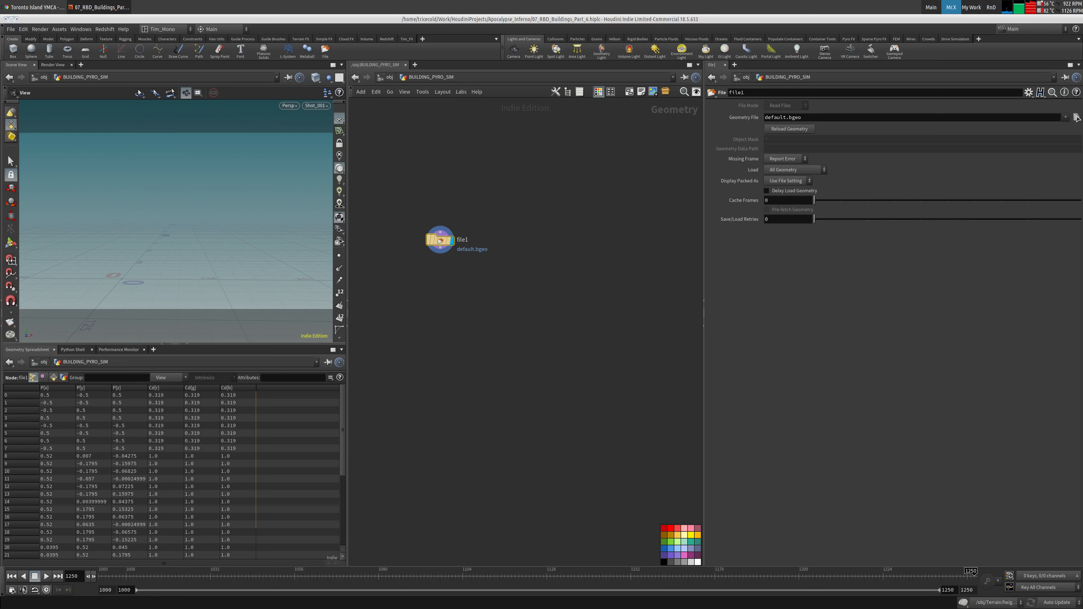
# Copy the output file path of the Rest_RBD_BUILDINGS node in the Simulations TOP network.
pyautogui.press('u')
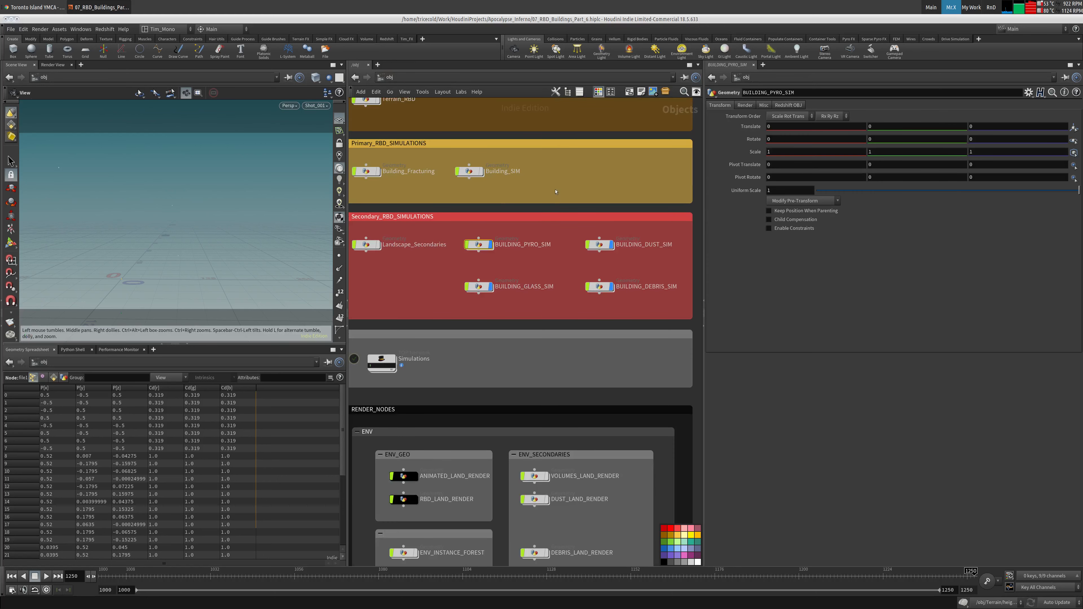
pyautogui.scroll(-2, 555, 192)
pyautogui.doubleClick(487, 323)
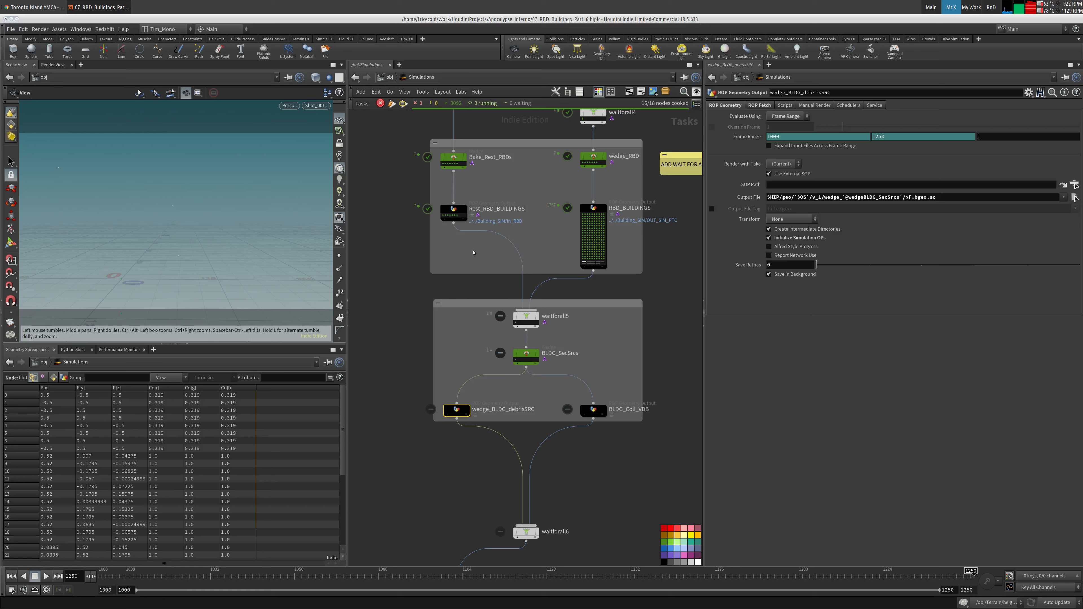
pyautogui.moveTo(476, 250); pyautogui.dragTo(478, 339, button='middle')
pyautogui.doubleClick(502, 298)
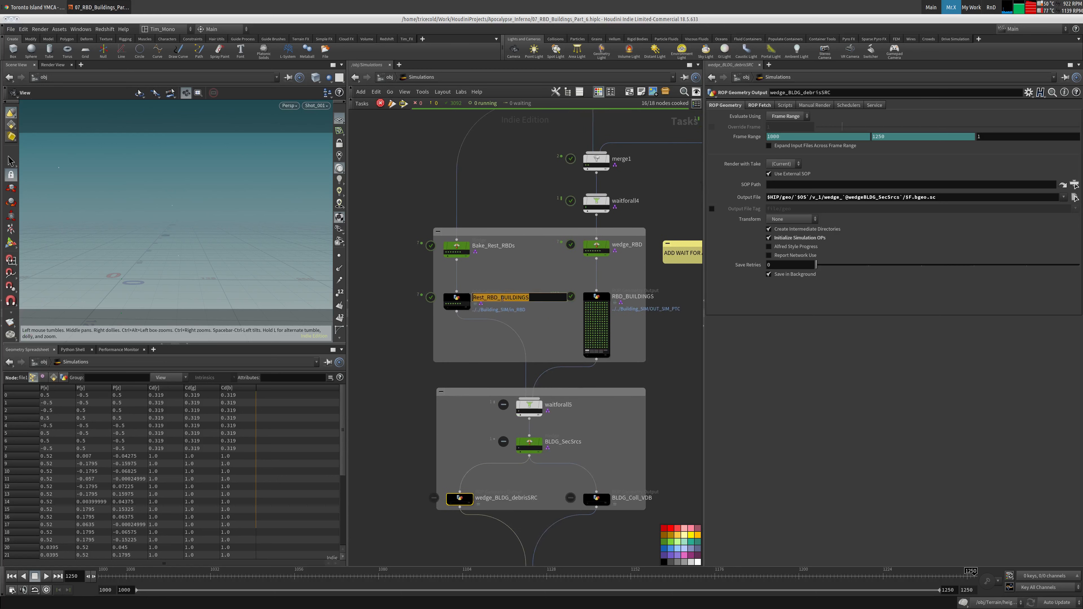
pyautogui.click(407, 195)
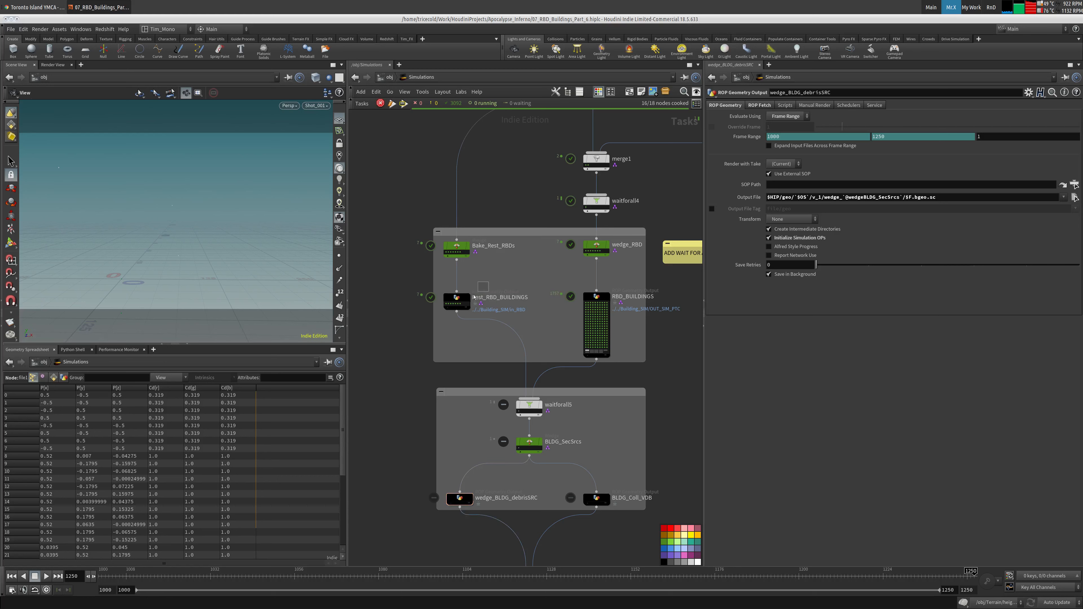
pyautogui.click(456, 299)
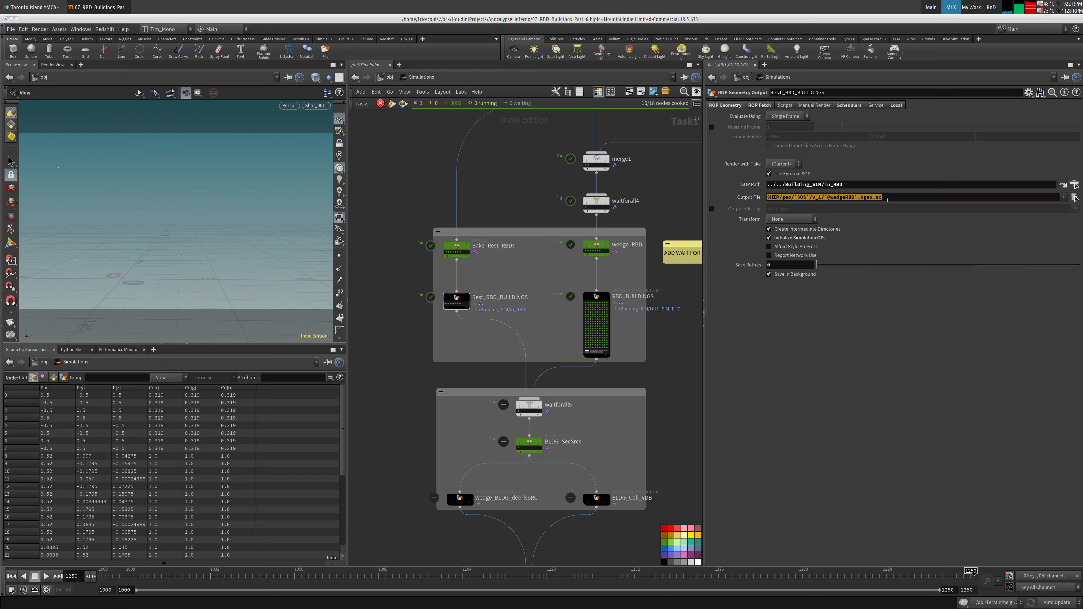
pyautogui.click(389, 78)
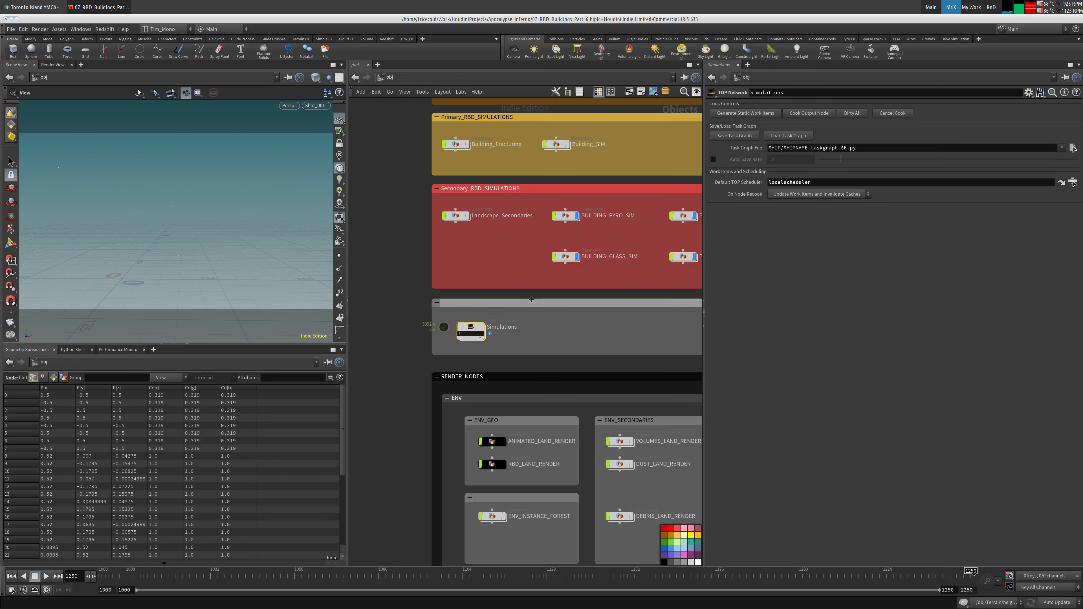
pyautogui.doubleClick(569, 215)
pyautogui.moveTo(514, 204); pyautogui.dragTo(413, 252)
pyautogui.moveTo(846, 117); pyautogui.dragTo(750, 118)
pyautogui.hotkey('ctrl', 'v')
pyautogui.press('Return')
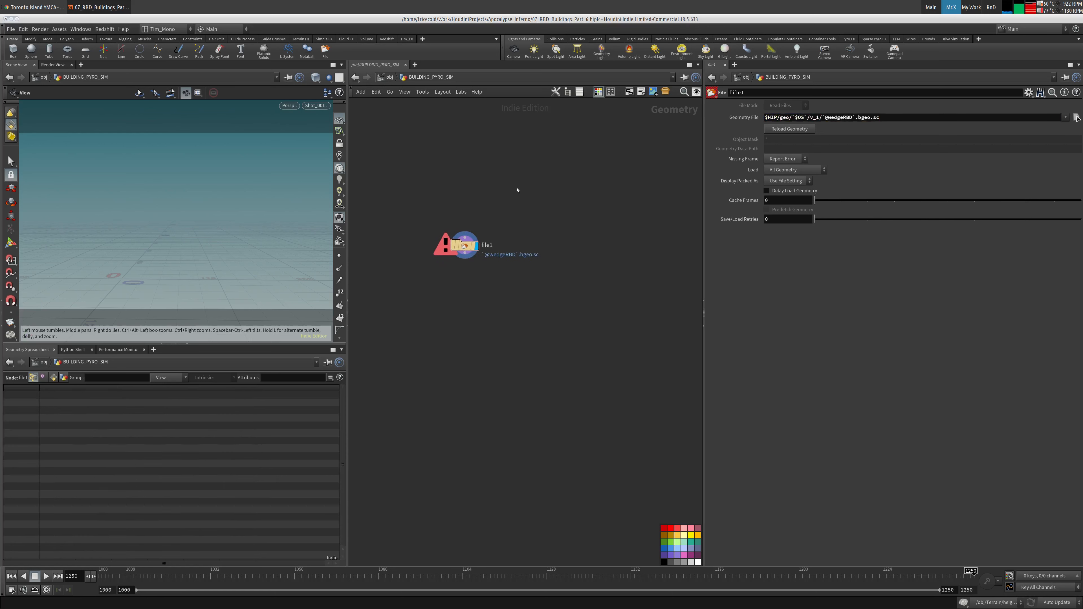
# Add a Null node above the File node in BUILDING_PYRO_SIM and name it wedge_Value.
pyautogui.press('Tab')
pyautogui.write('null')
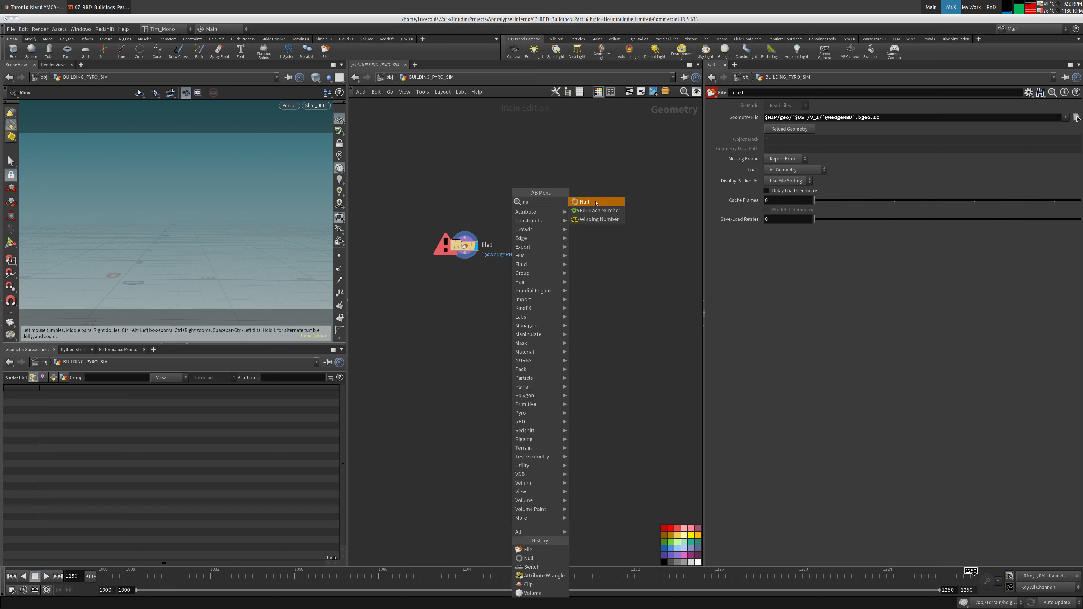
pyautogui.press('Return')
pyautogui.click(465, 188)
pyautogui.doubleClick(475, 194)
pyautogui.write('wedge_Valuie')
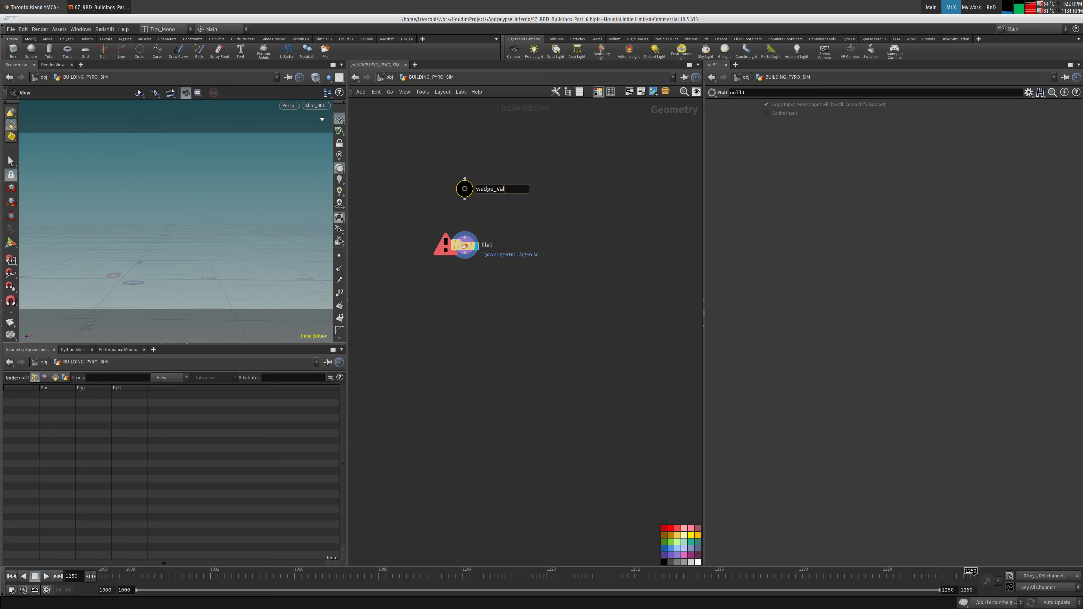
pyautogui.press('BackSpace')
pyautogui.write('e')
pyautogui.press('Return')
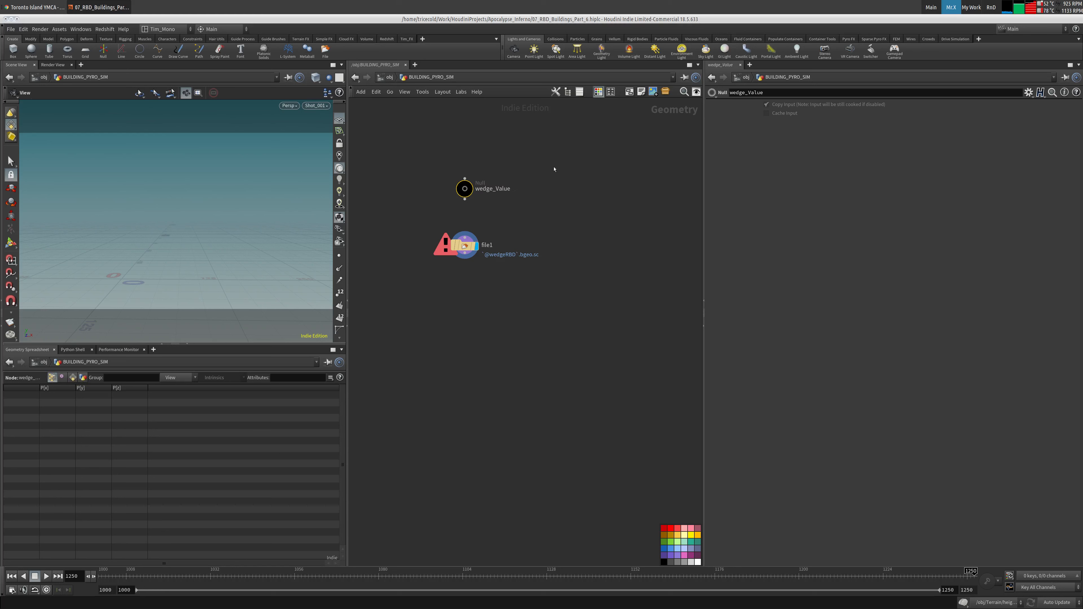
pyautogui.click(1028, 92)
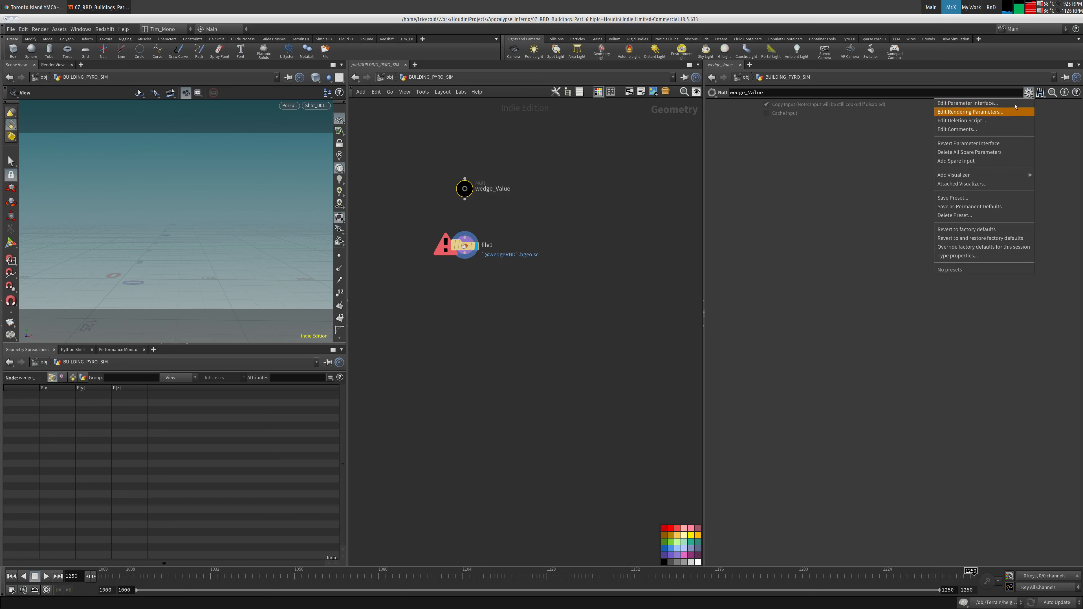
pyautogui.click(1014, 110)
pyautogui.click(1065, 338)
# Open the parameter interface of the wedge_Value null for editing.
pyautogui.click(1028, 92)
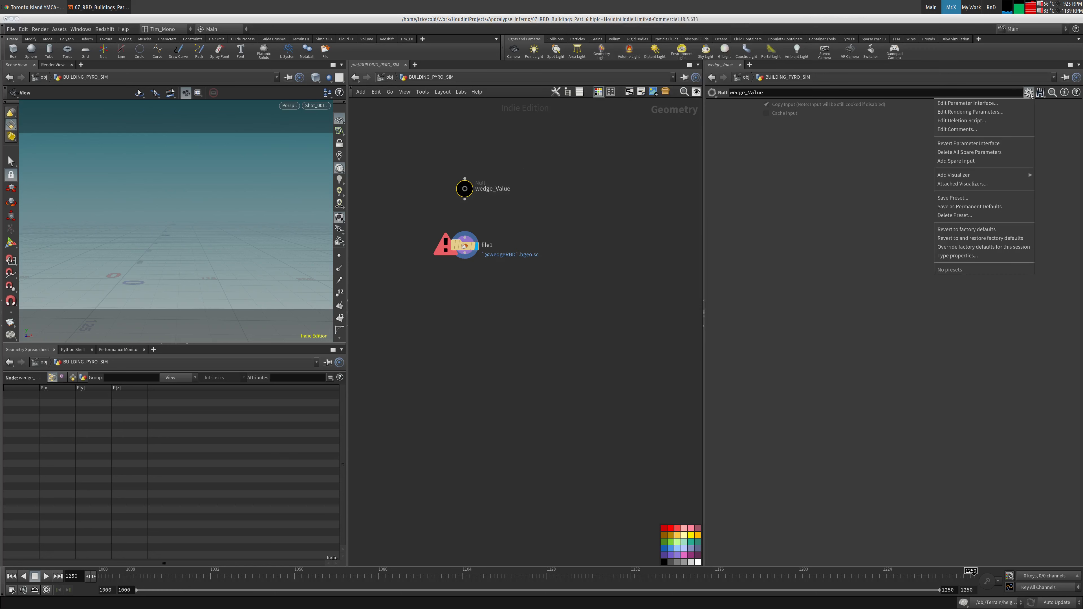
pyautogui.click(965, 101)
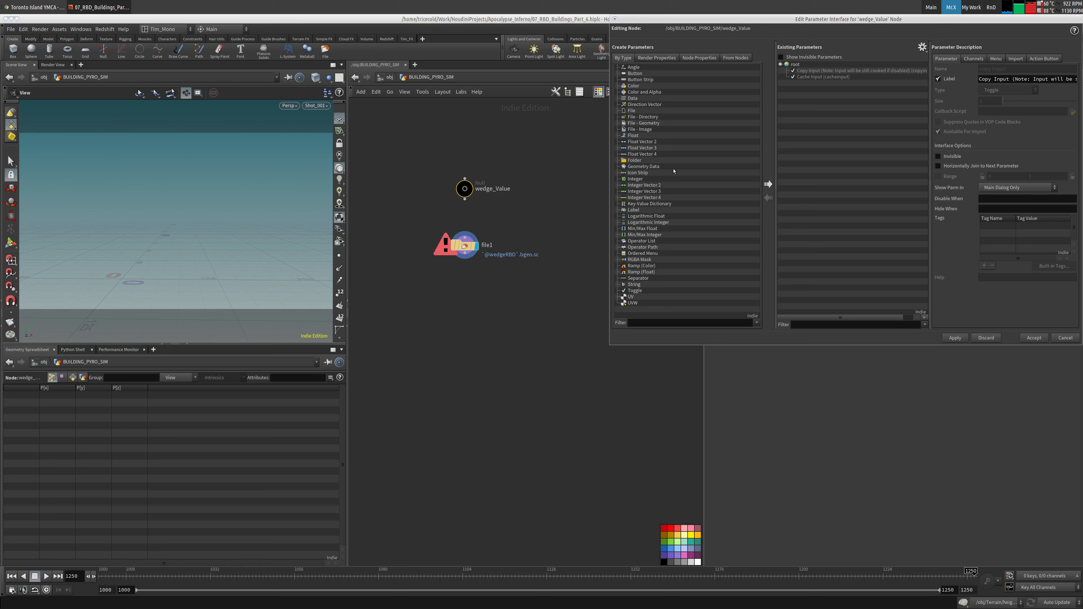
# Add an integer parameter to the wedge_Value null with both its name and label set to wedge_Value.
pyautogui.moveTo(637, 181); pyautogui.dragTo(811, 71)
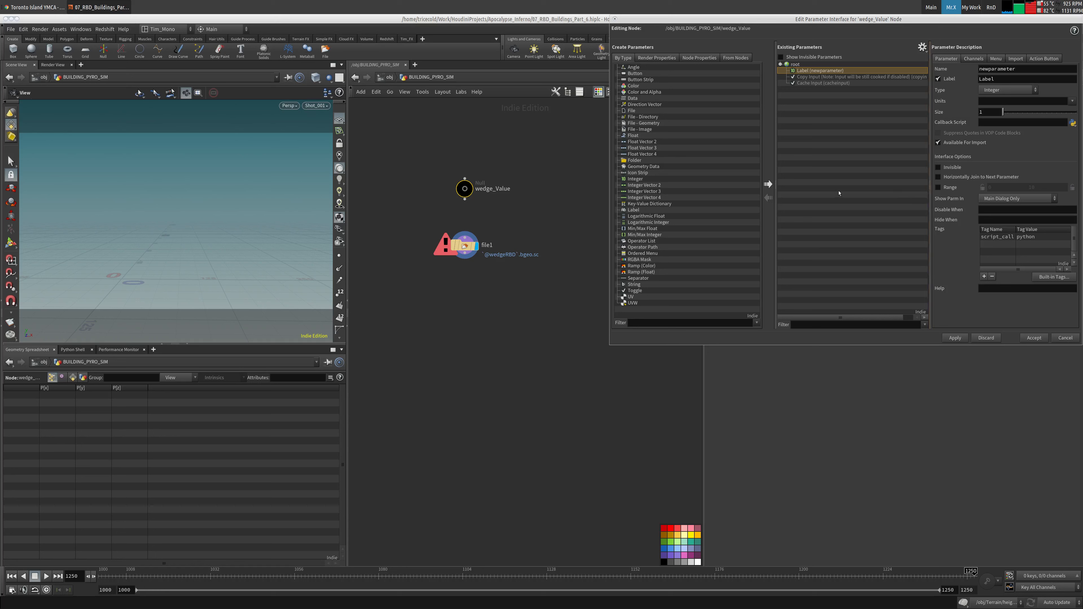
pyautogui.doubleClick(1023, 69)
pyautogui.write('wedge_Value')
pyautogui.press('Tab')
pyautogui.hotkey('shift', 'Tab')
pyautogui.hotkey('ctrl', 'c')
pyautogui.press('Tab')
pyautogui.hotkey('ctrl', 'v')
pyautogui.click(1021, 339)
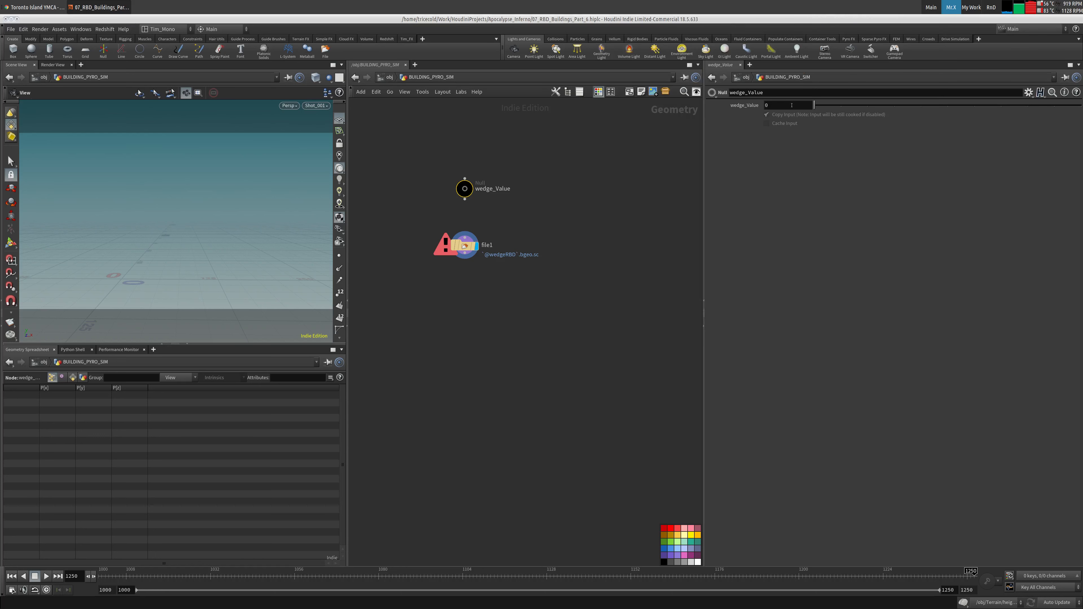
pyautogui.moveTo(505, 162); pyautogui.dragTo(536, 275)
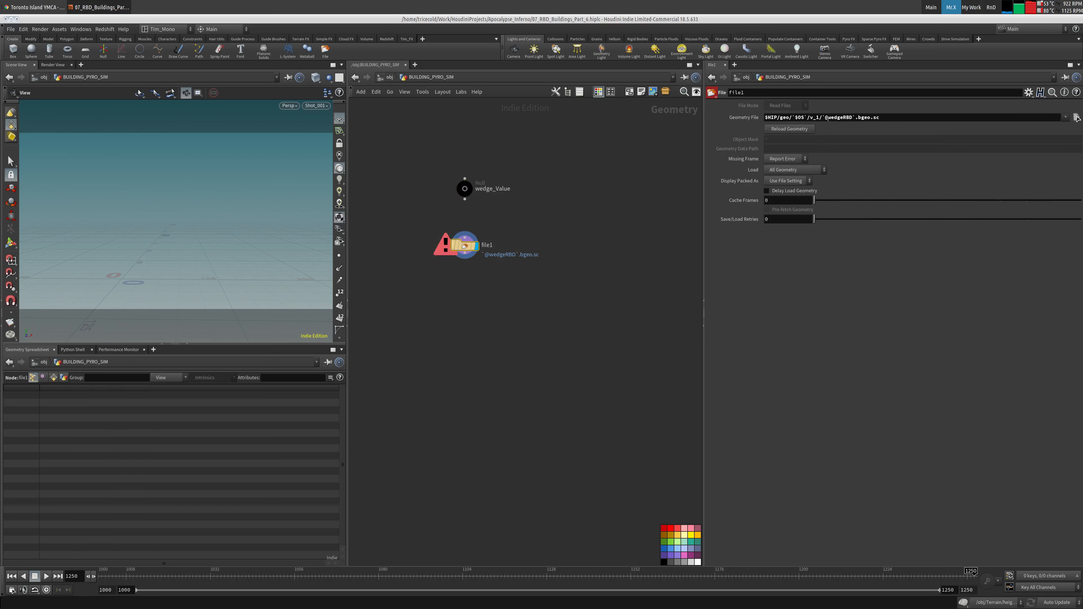
pyautogui.click(508, 186)
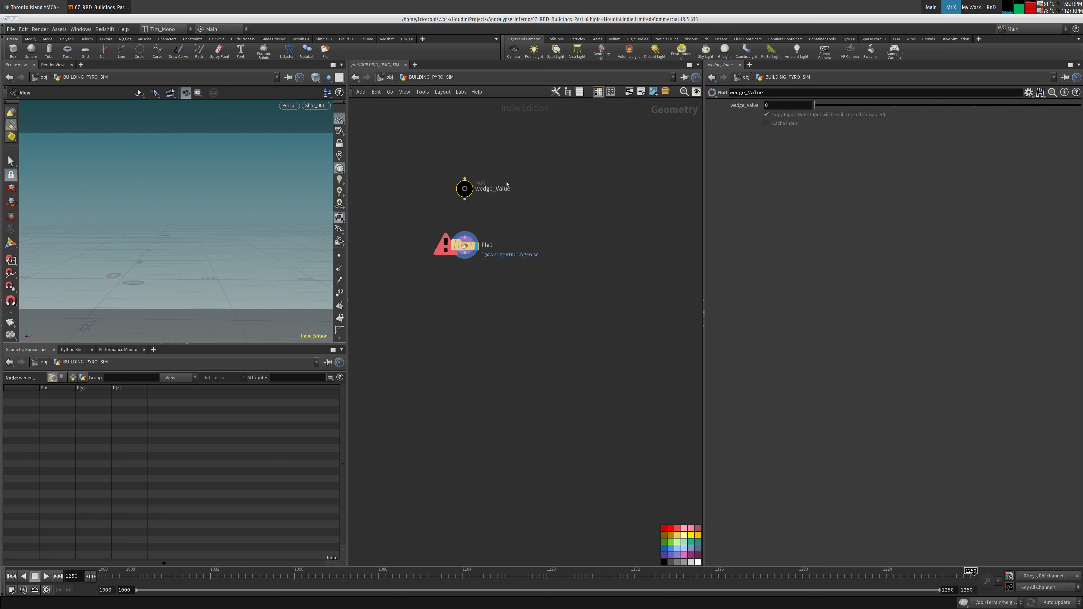
pyautogui.rightClick(735, 106)
pyautogui.press('Escape')
pyautogui.click(465, 245)
pyautogui.moveTo(821, 117); pyautogui.dragTo(855, 117)
pyautogui.rightClick(843, 118)
pyautogui.click(871, 209)
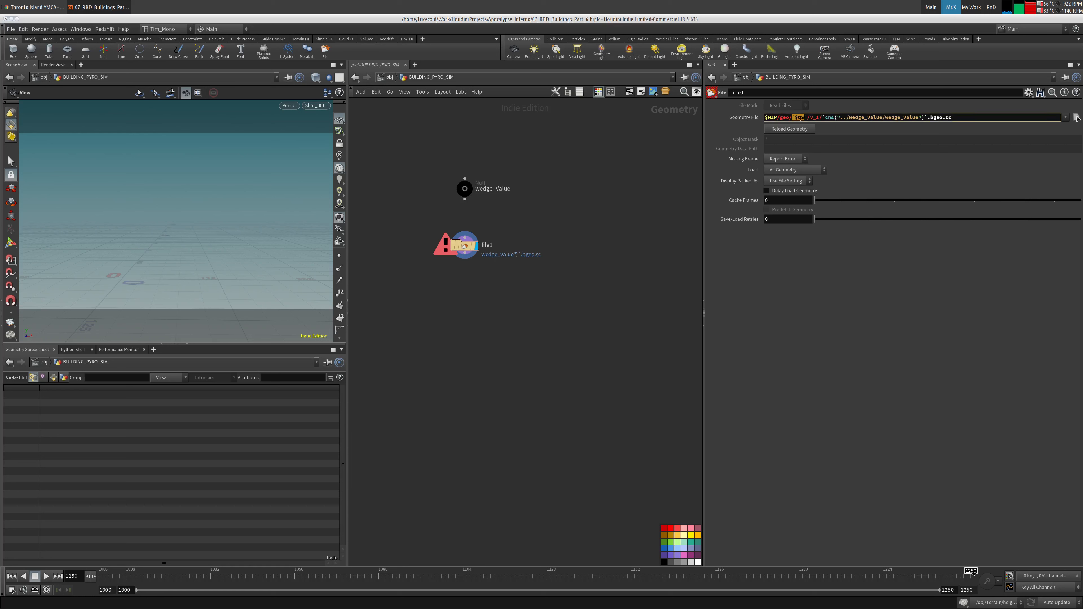
# Rename file1 to Rest_RBD_BUILDINGS, copying the name from the matching ROP node in the Simulations network.
pyautogui.moveTo(487, 247)
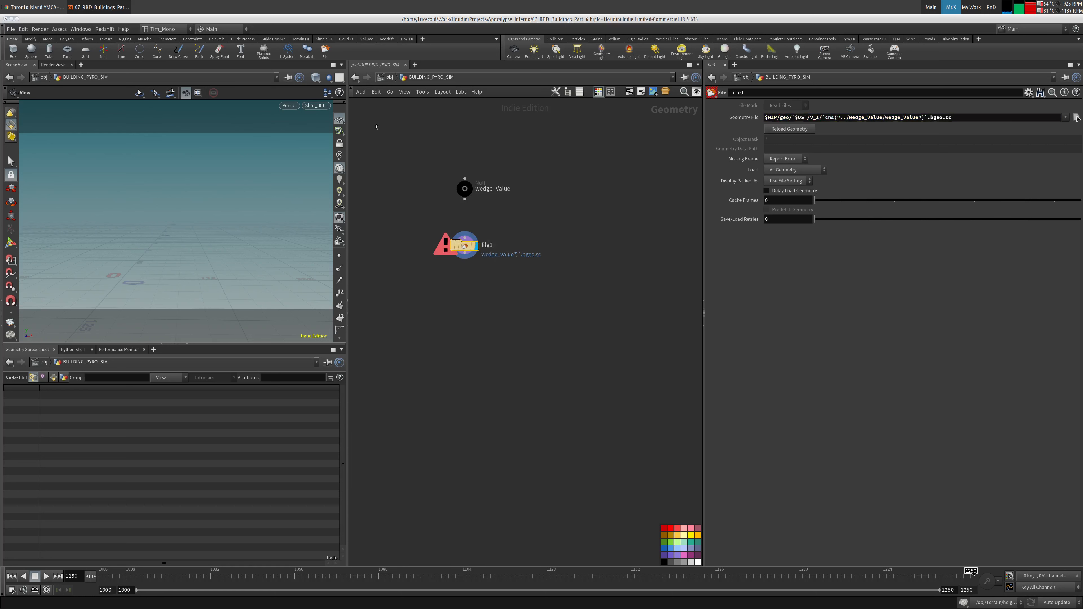
pyautogui.click(389, 77)
pyautogui.doubleClick(477, 330)
pyautogui.doubleClick(501, 297)
pyautogui.click(391, 187)
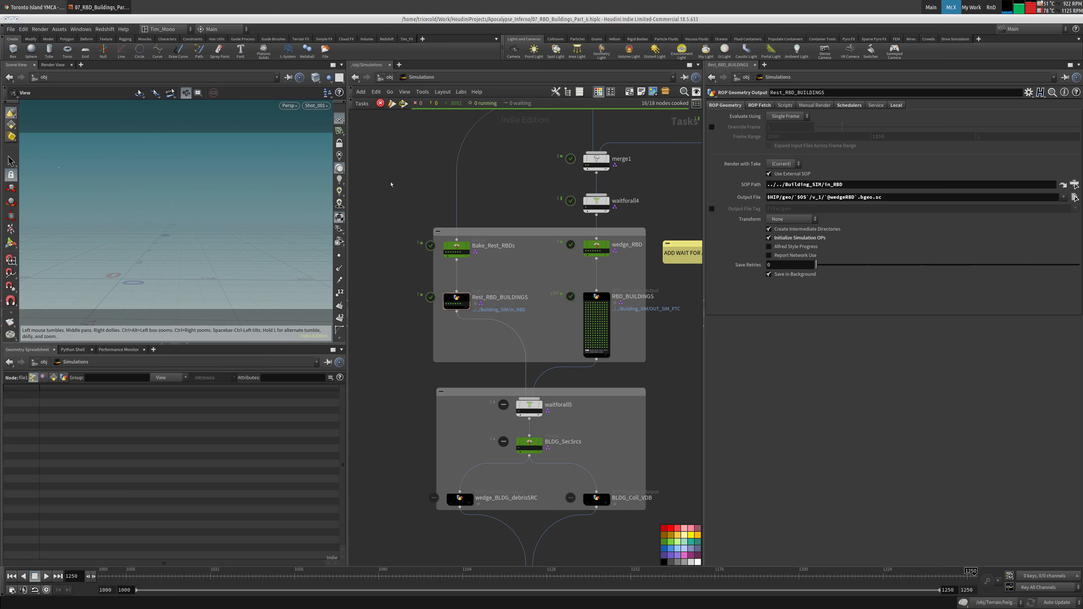
pyautogui.click(386, 77)
pyautogui.click(389, 77)
pyautogui.doubleClick(566, 221)
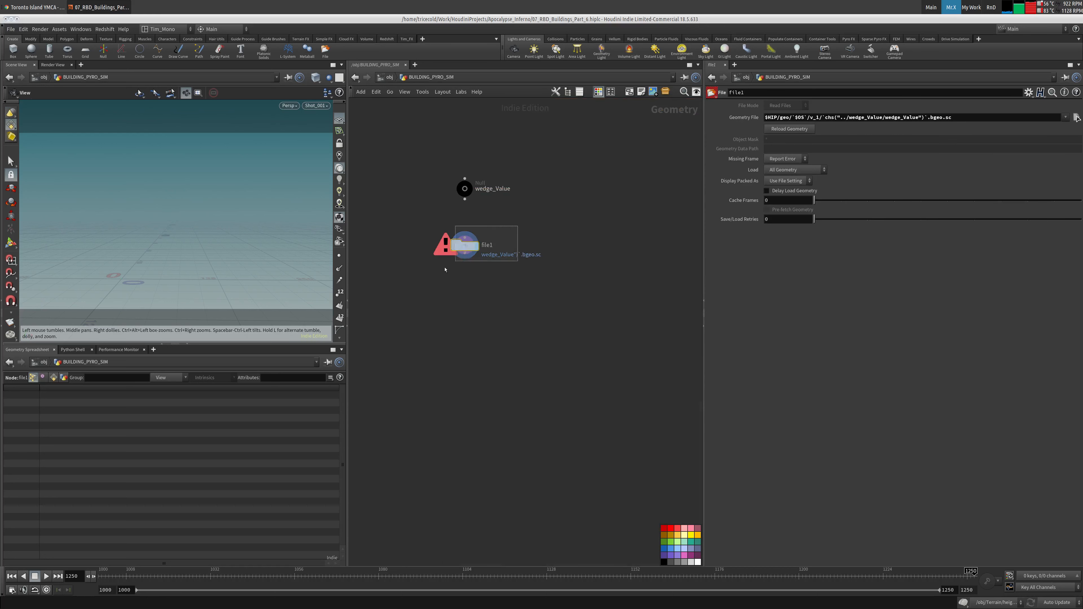
pyautogui.hotkey('ctrl', 'a')
pyautogui.hotkey('ctrl', 'v')
pyautogui.press('Return')
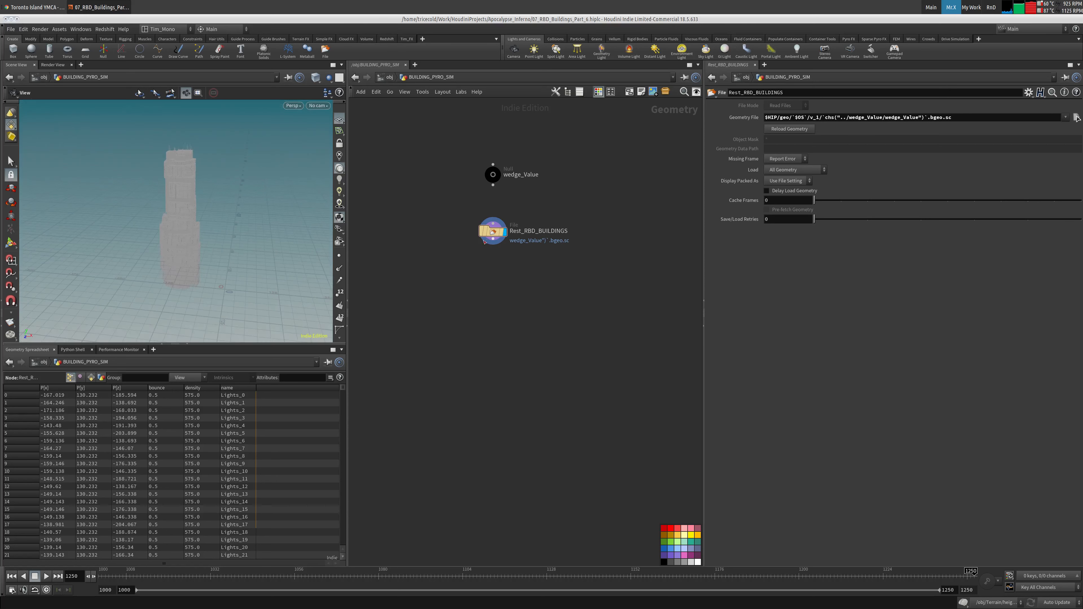
# Check the Rest_RBD_BUILDINGS node info and try the No Geometry option for its missing frames.
pyautogui.middleClick(491, 235)
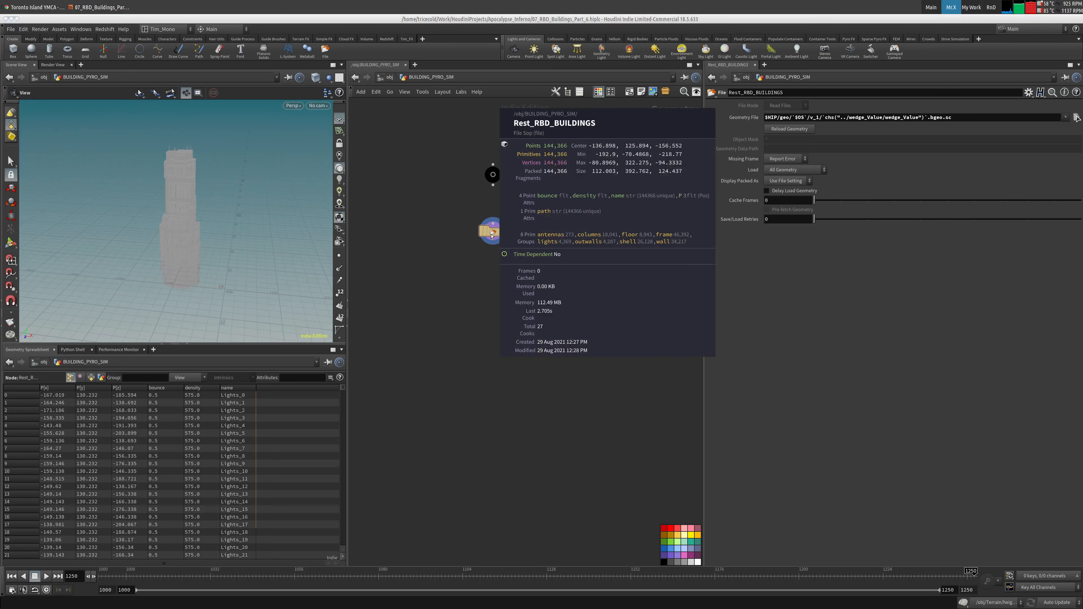
pyautogui.click(785, 158)
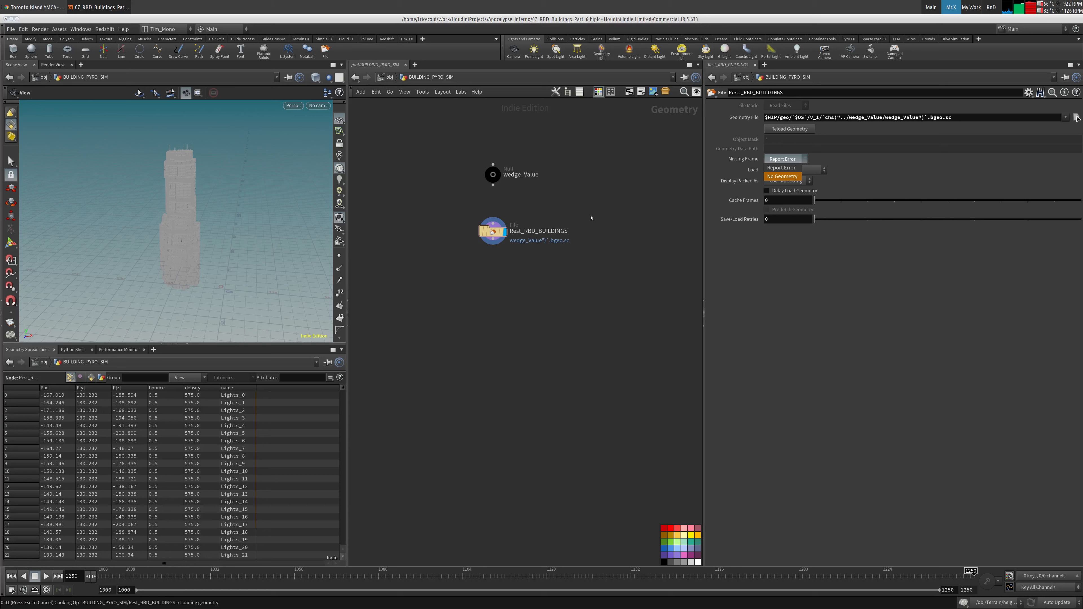
pyautogui.click(782, 177)
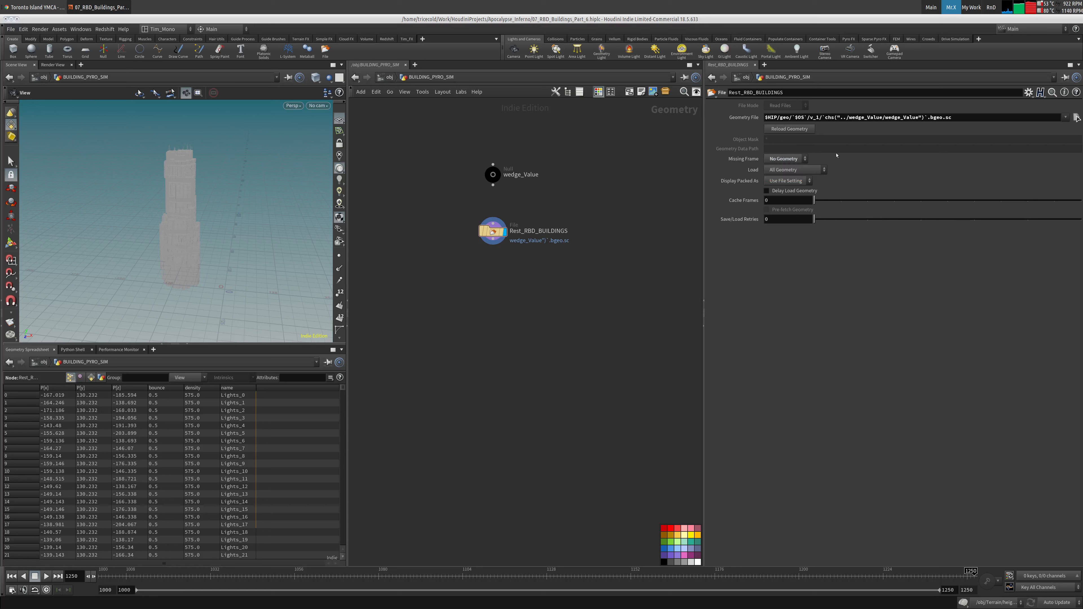
pyautogui.click(786, 160)
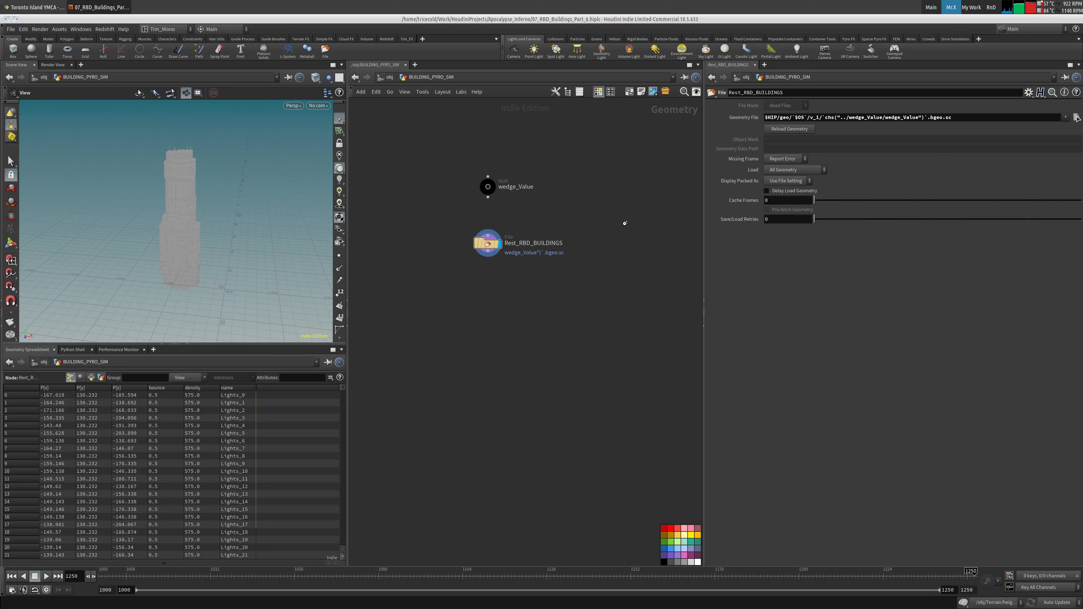
# Add a second File node beside Rest_RBD_BUILDINGS in the BUILDING_PYRO_SIM network.
pyautogui.moveTo(152, 213); pyautogui.dragTo(229, 198)
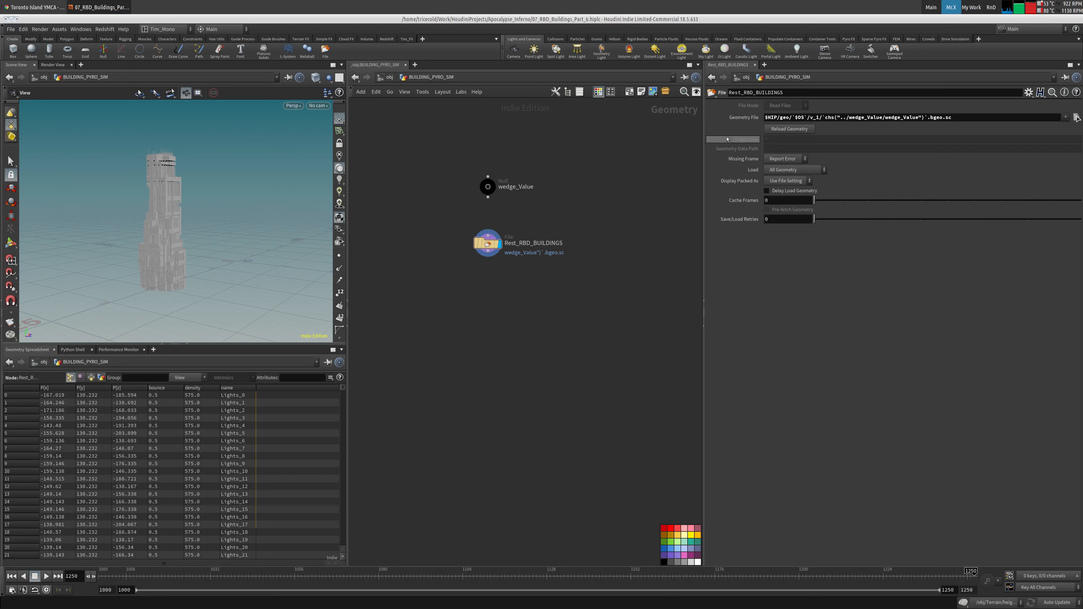
pyautogui.moveTo(537, 197); pyautogui.dragTo(486, 172, button='middle')
pyautogui.moveTo(515, 200); pyautogui.dragTo(414, 256)
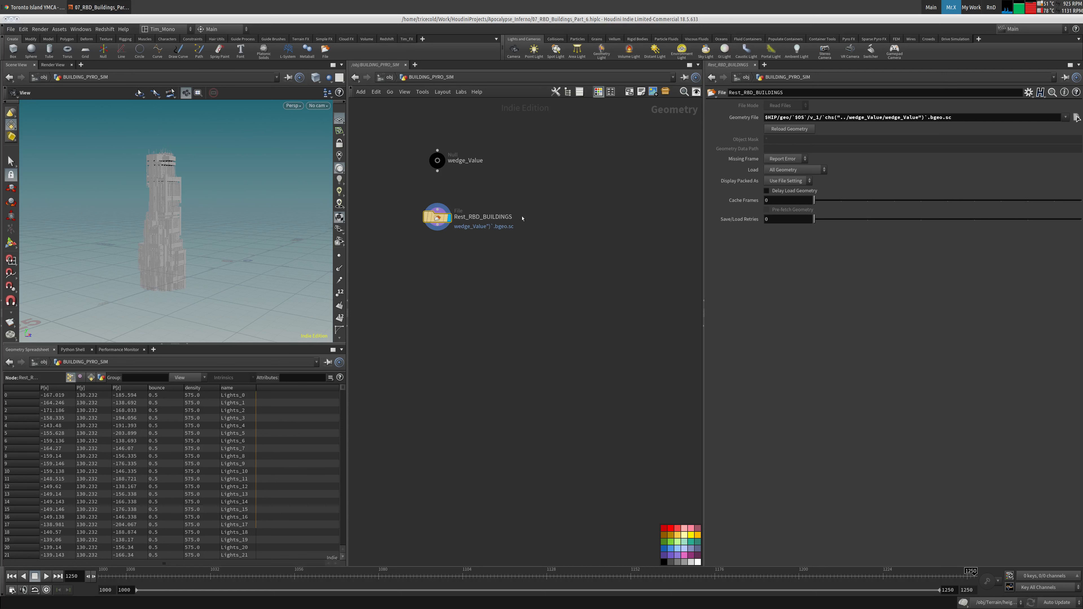
pyautogui.press('Tab')
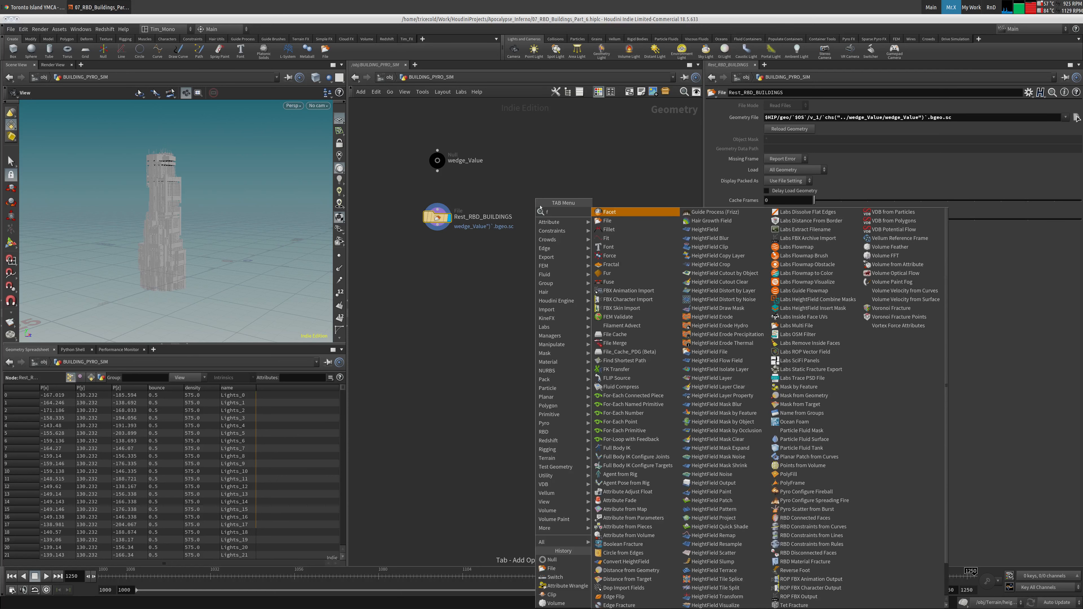
pyautogui.click(623, 214)
pyautogui.click(571, 221)
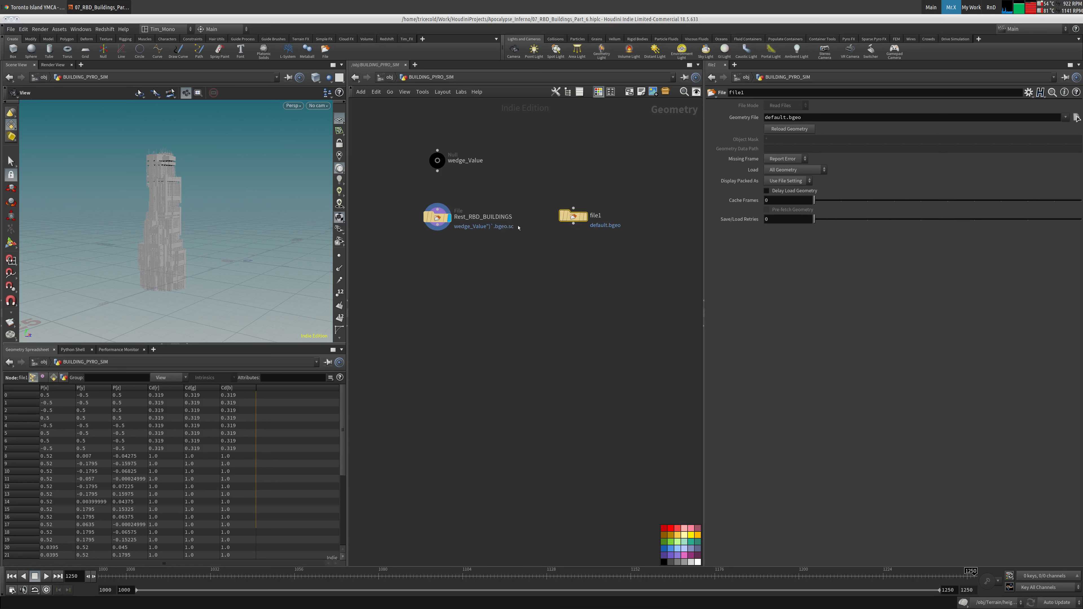
# Rename the new File node to RBD_BUILDINGS, copying the name from the wedged ROP node in the Simulations network.
pyautogui.click(381, 78)
pyautogui.doubleClick(473, 328)
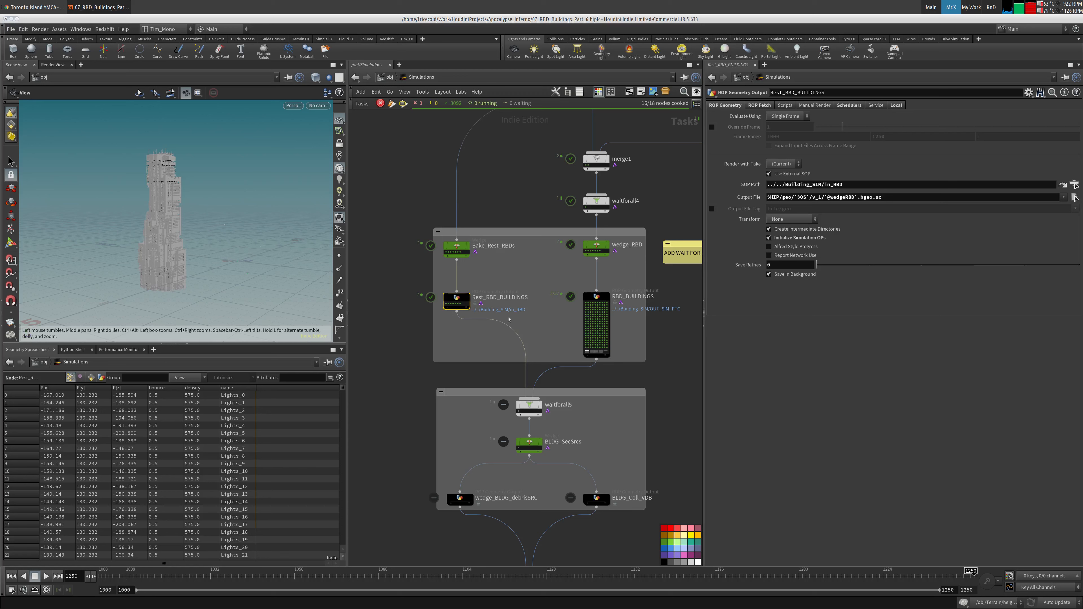
pyautogui.moveTo(551, 316); pyautogui.dragTo(471, 309, button='middle')
pyautogui.doubleClick(556, 289)
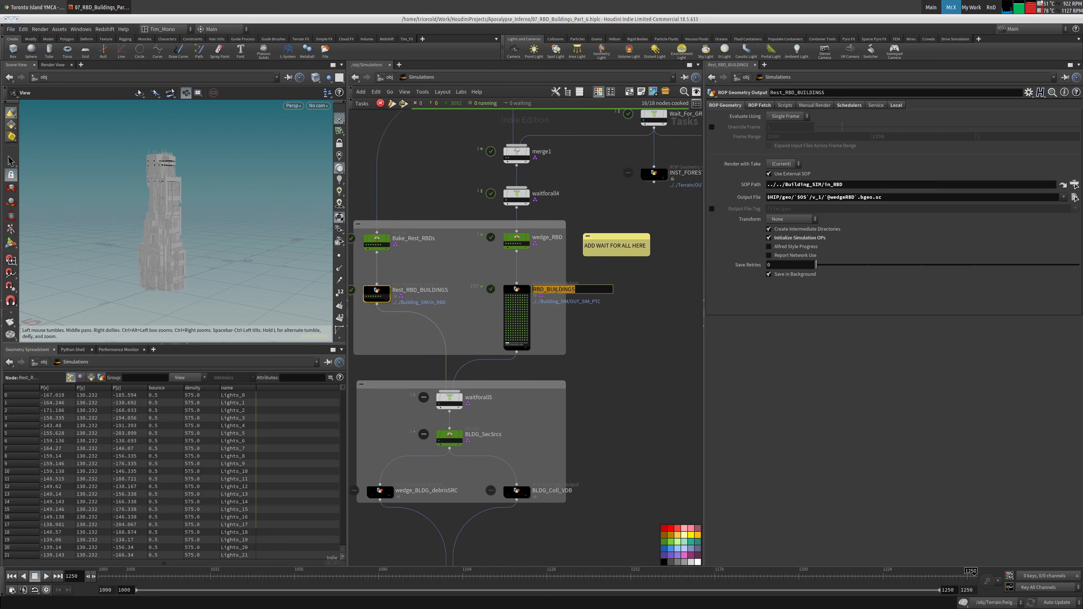
pyautogui.click(390, 78)
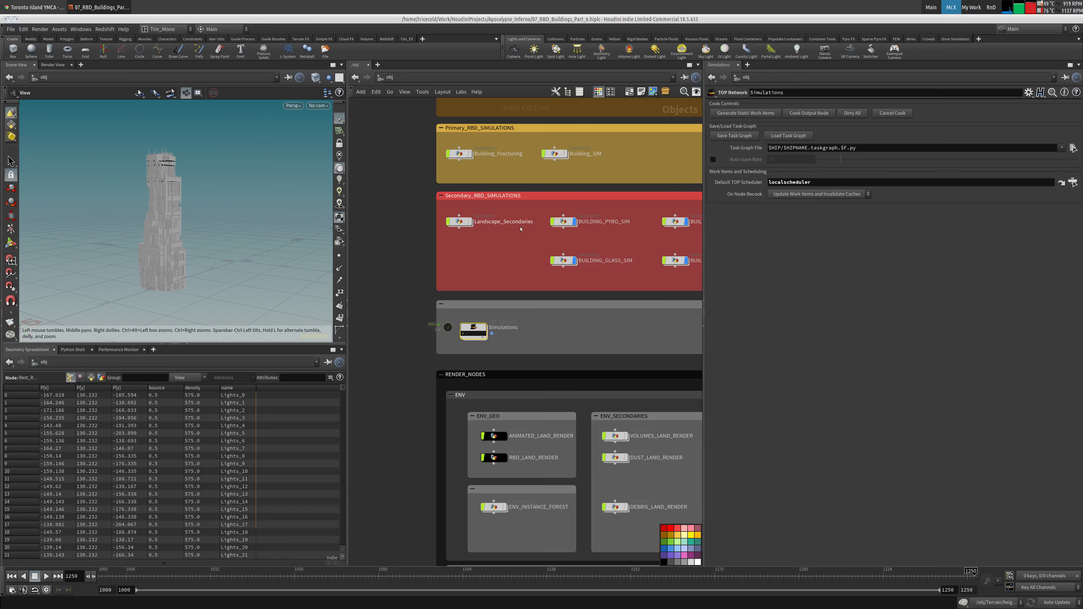
pyautogui.click(566, 222)
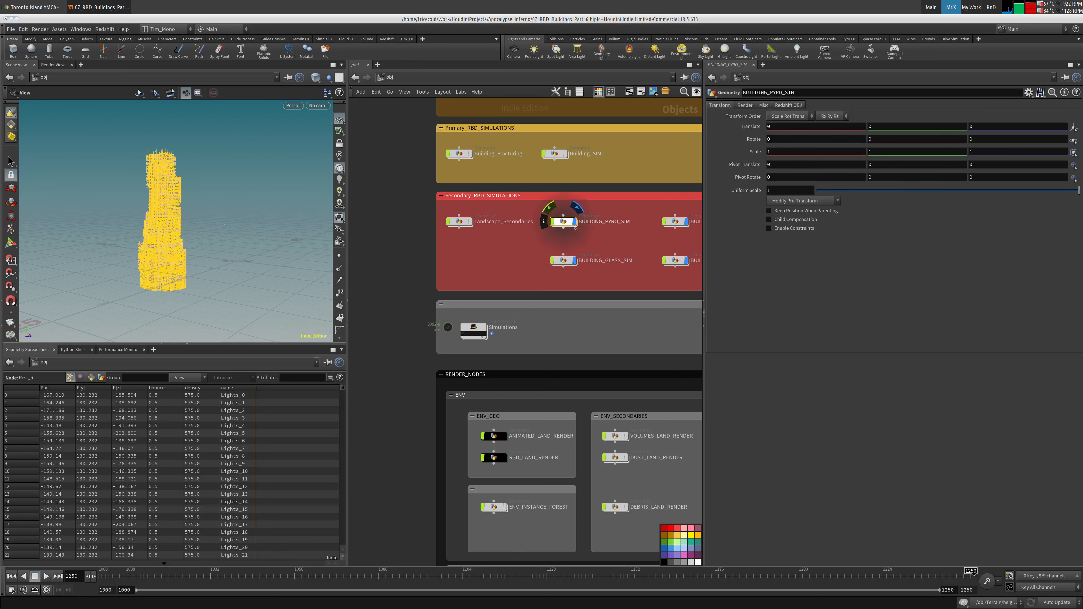
pyautogui.doubleClick(565, 222)
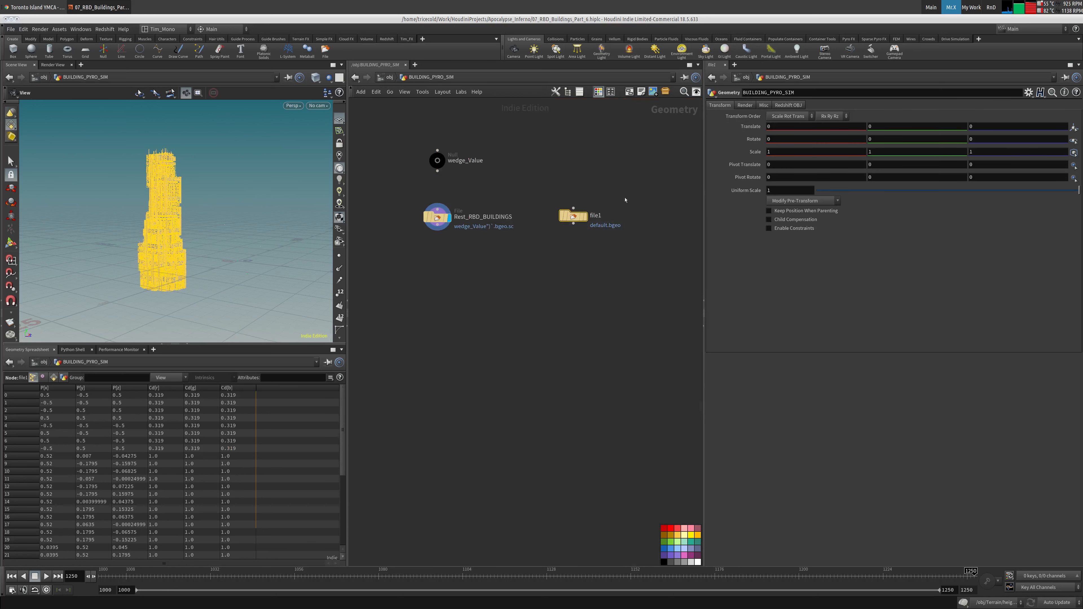
pyautogui.click(595, 215)
pyautogui.click(595, 215)
pyautogui.write('RBD_BUILDINGS')
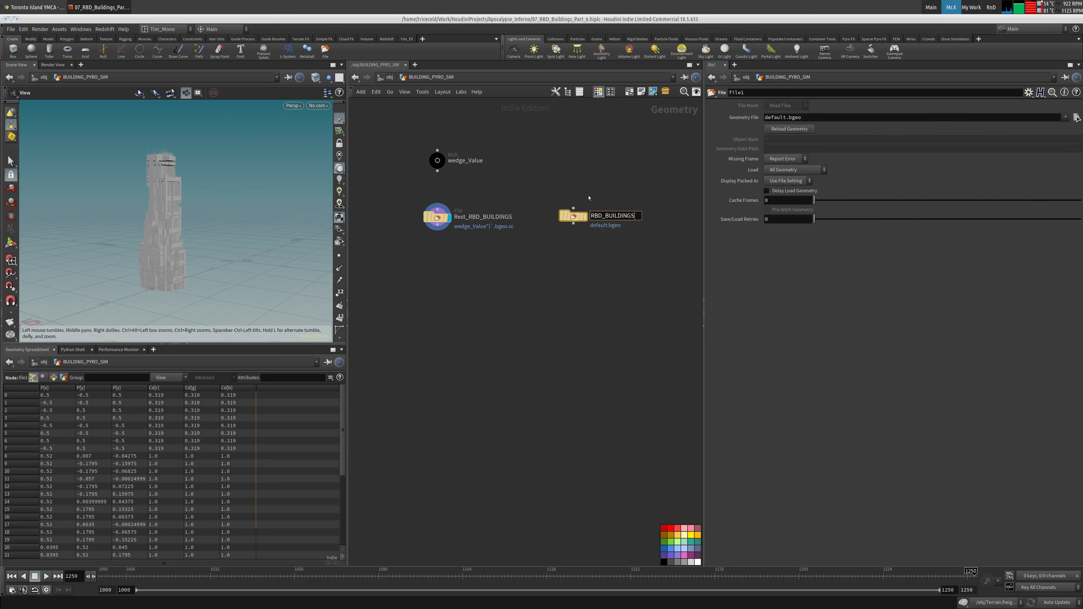
pyautogui.press('Return')
# Copy the Output File path of the RBD_BUILDINGS ROP node in the Simulations network.
pyautogui.moveTo(524, 175); pyautogui.dragTo(517, 182, button='middle')
pyautogui.click(436, 224)
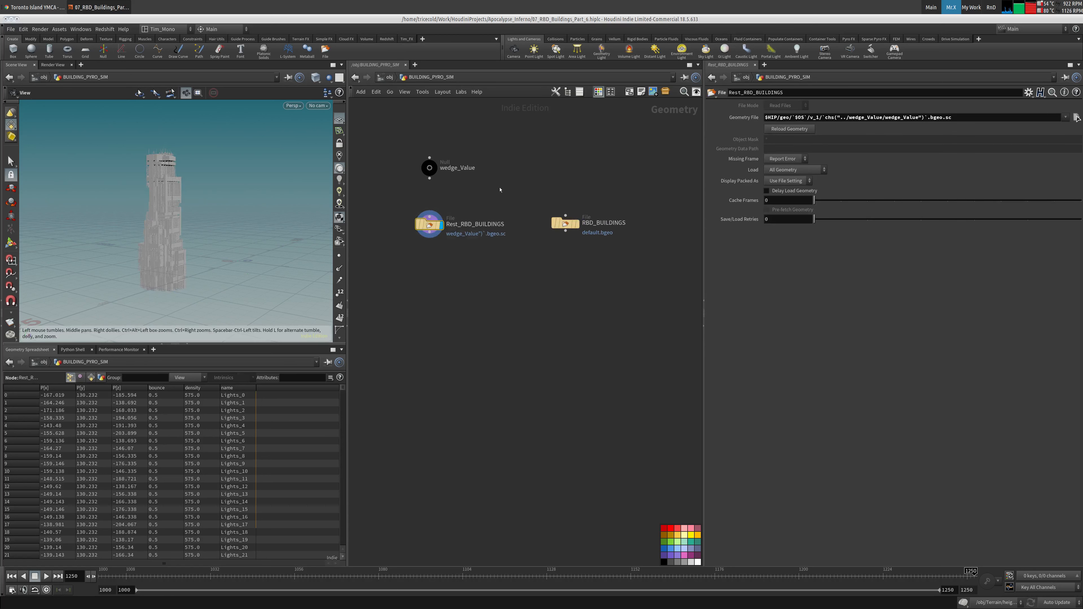
pyautogui.click(386, 75)
pyautogui.doubleClick(474, 329)
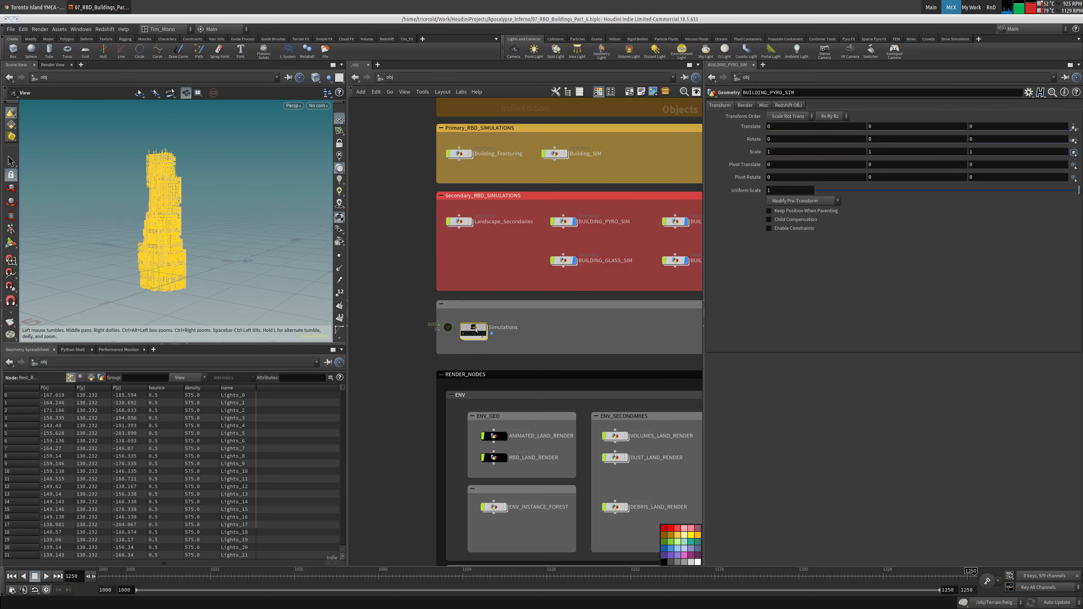
pyautogui.click(528, 290)
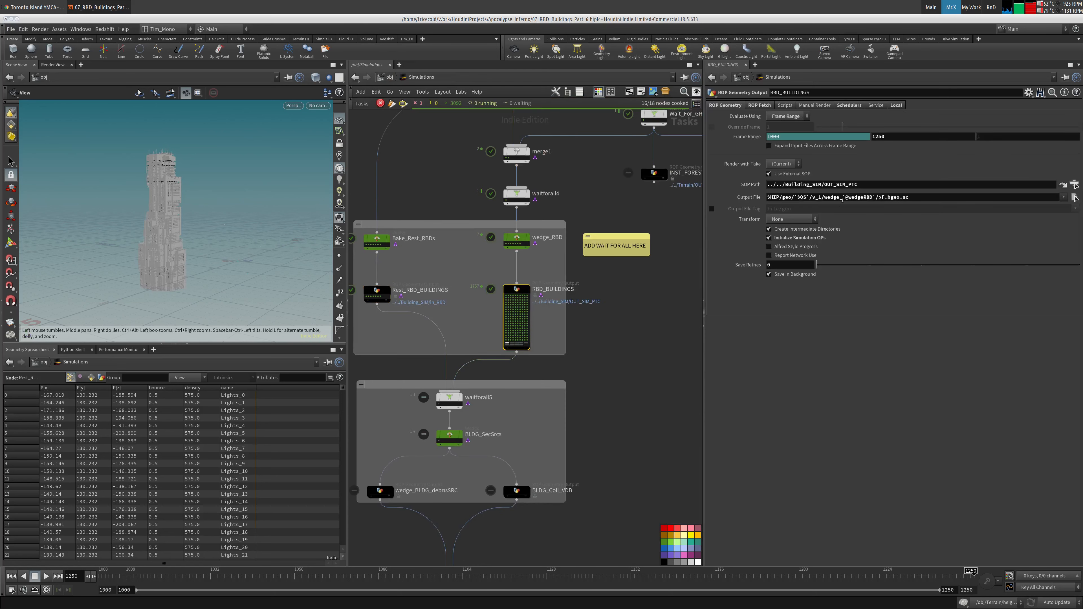
pyautogui.tripleClick(843, 199)
pyautogui.hotkey('ctrl', 'c')
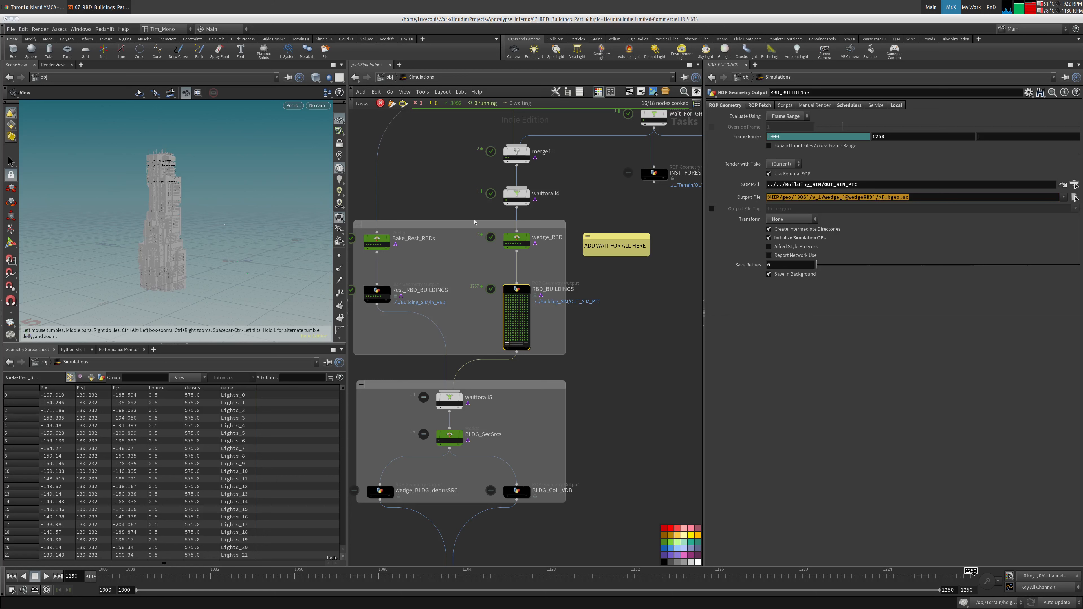
pyautogui.press('u')
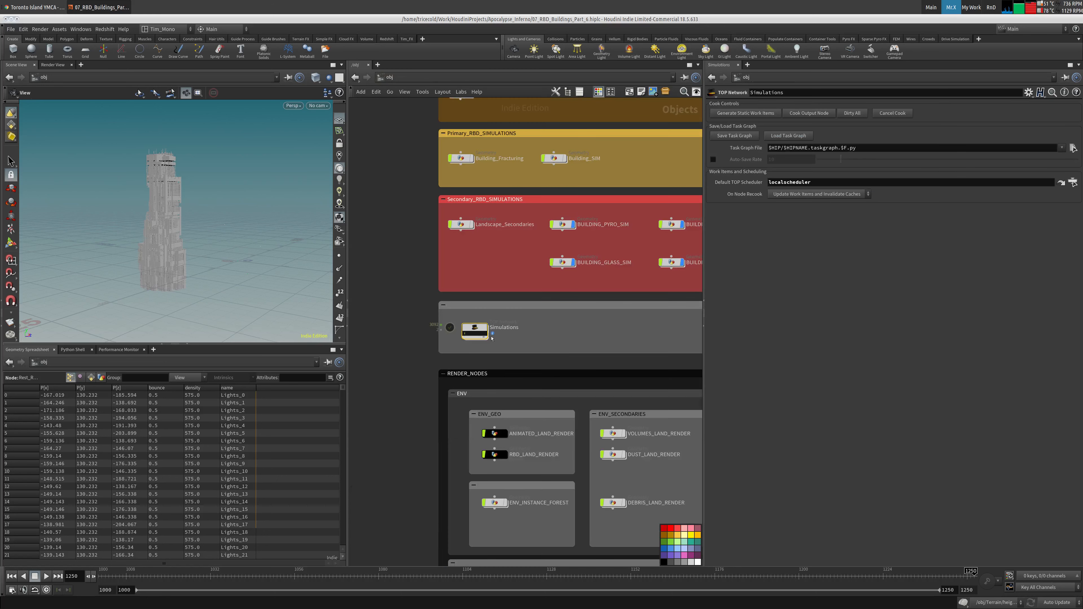
pyautogui.doubleClick(476, 329)
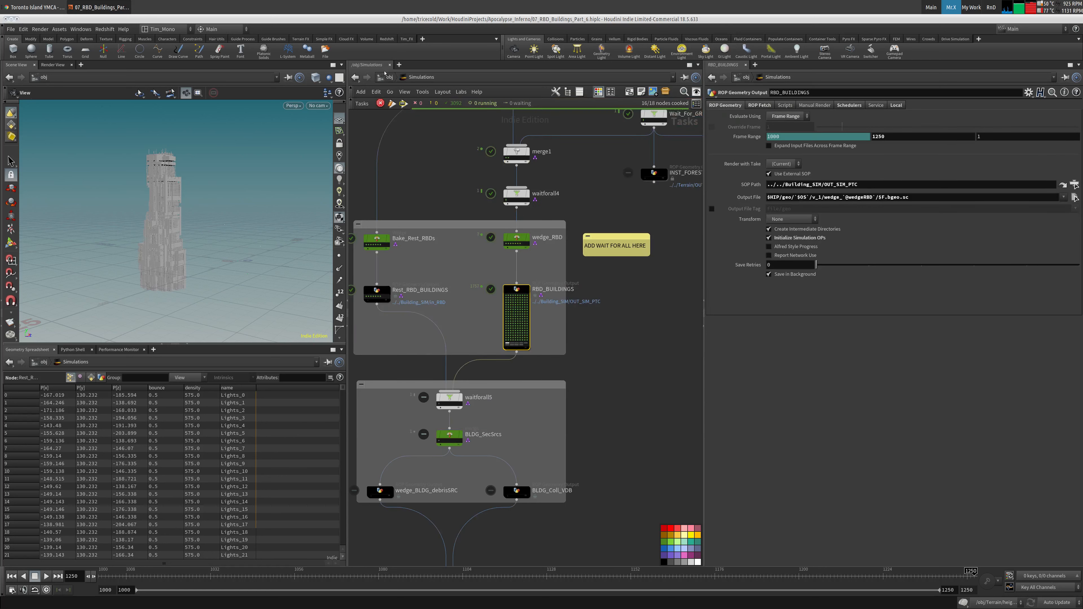
pyautogui.click(387, 77)
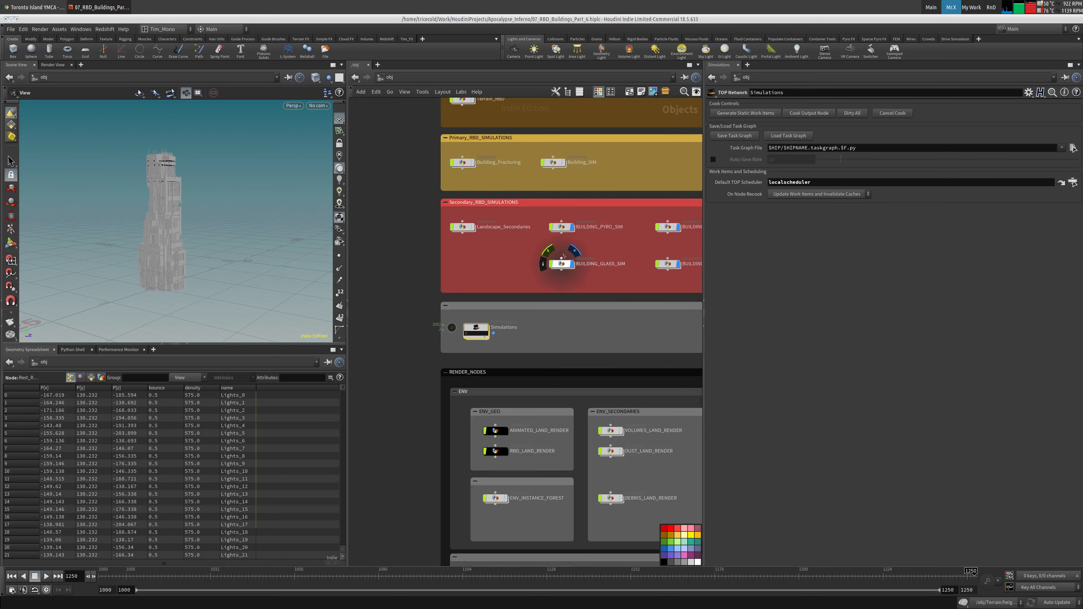
pyautogui.click(563, 227)
pyautogui.doubleClick(563, 226)
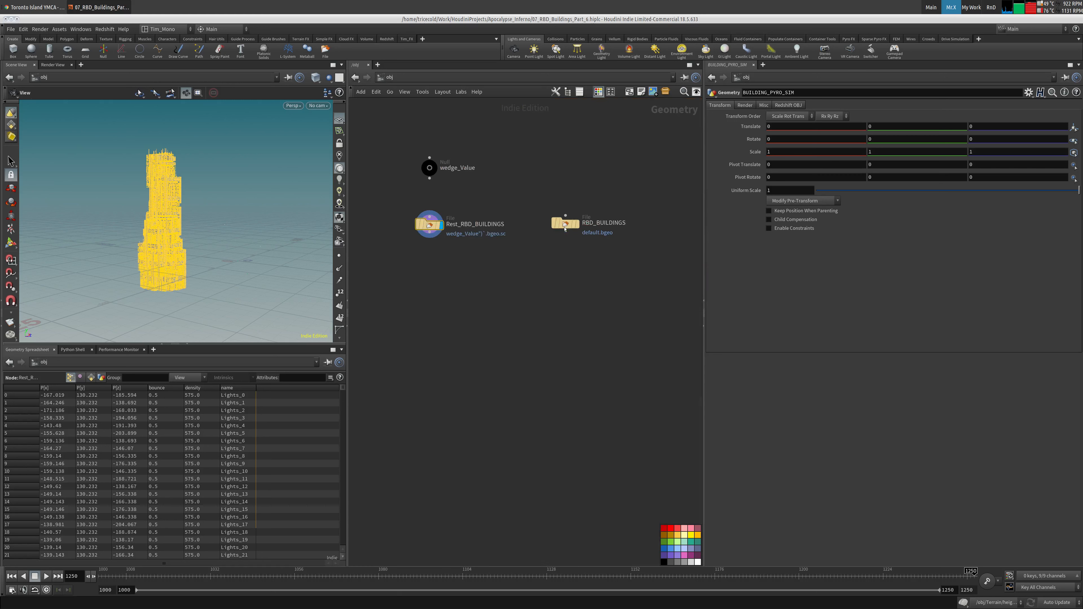
pyautogui.click(574, 225)
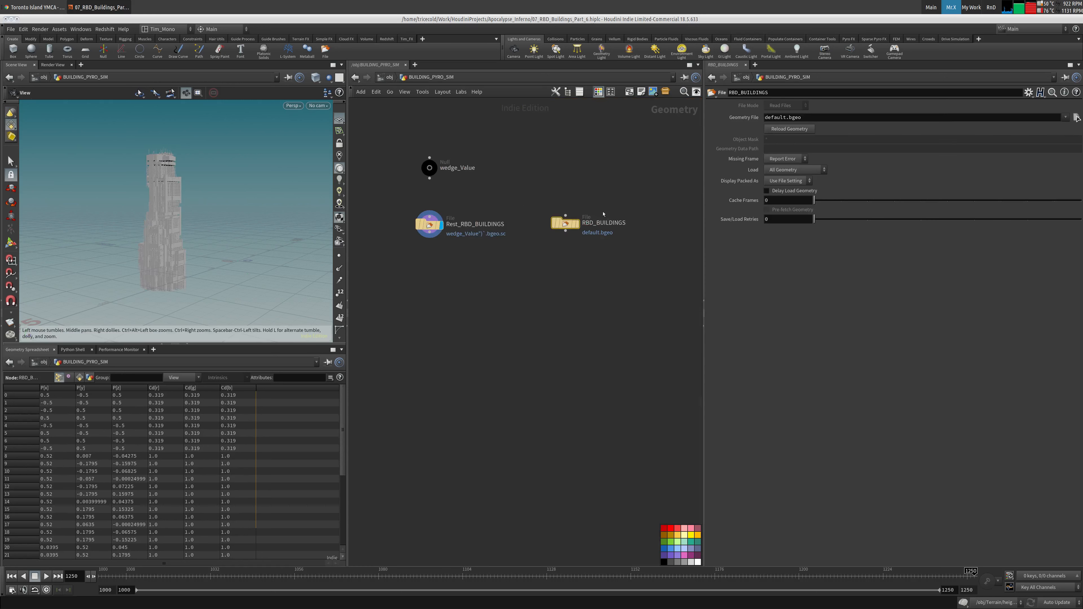
pyautogui.moveTo(839, 118); pyautogui.dragTo(750, 119)
pyautogui.hotkey('ctrl', 'v')
pyautogui.press('Return')
pyautogui.moveTo(579, 191); pyautogui.dragTo(580, 192, button='middle')
pyautogui.click(426, 168)
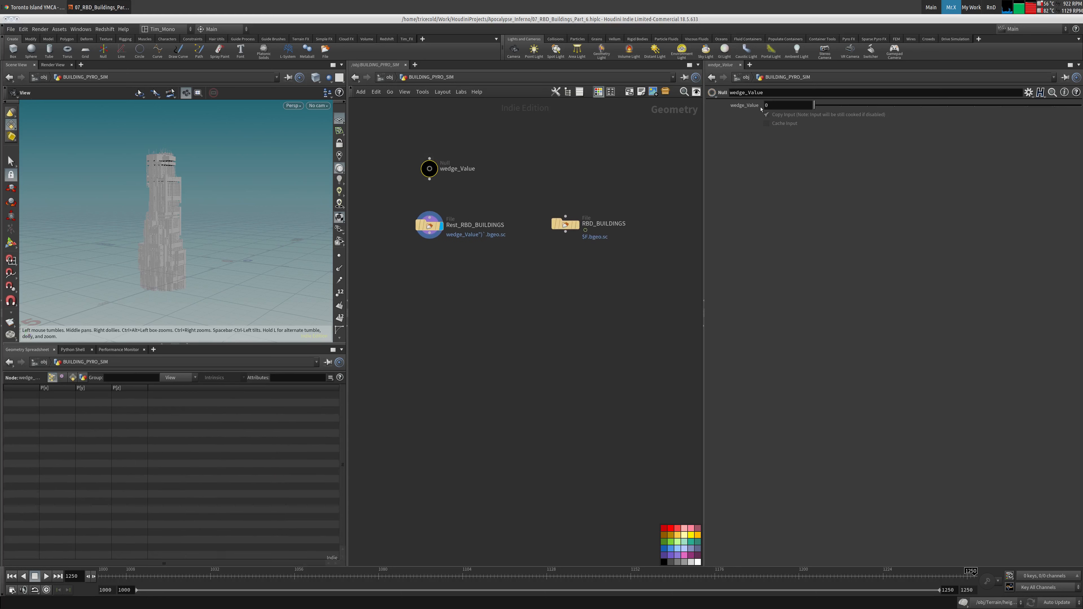
pyautogui.rightClick(739, 104)
pyautogui.click(775, 163)
pyautogui.click(572, 224)
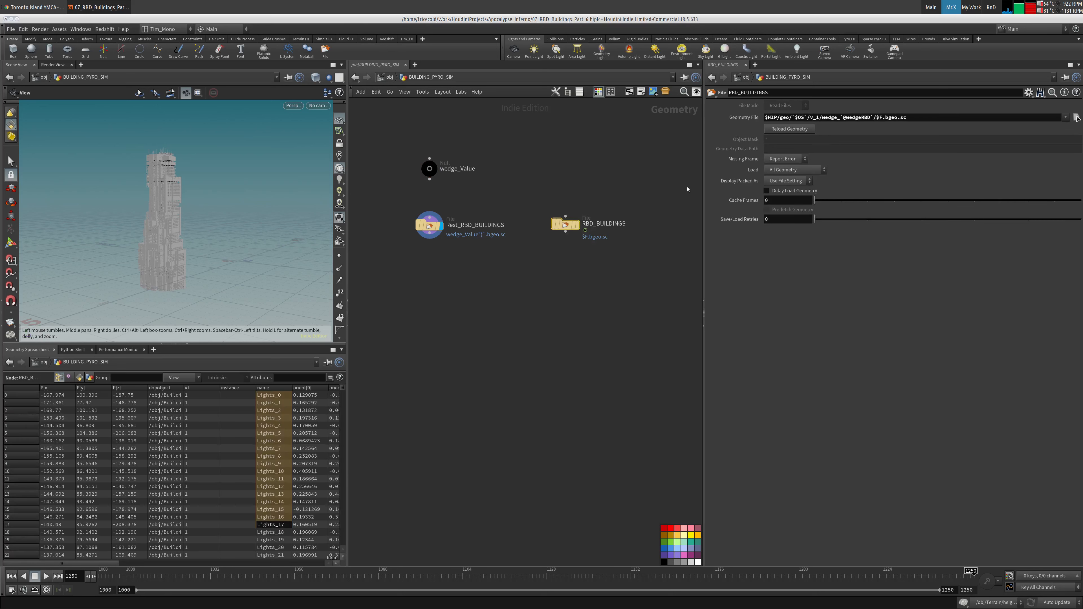
pyautogui.moveTo(841, 118)
pyautogui.mouseDown()
pyautogui.moveTo(872, 117)
pyautogui.moveTo(840, 118)
pyautogui.mouseUp()
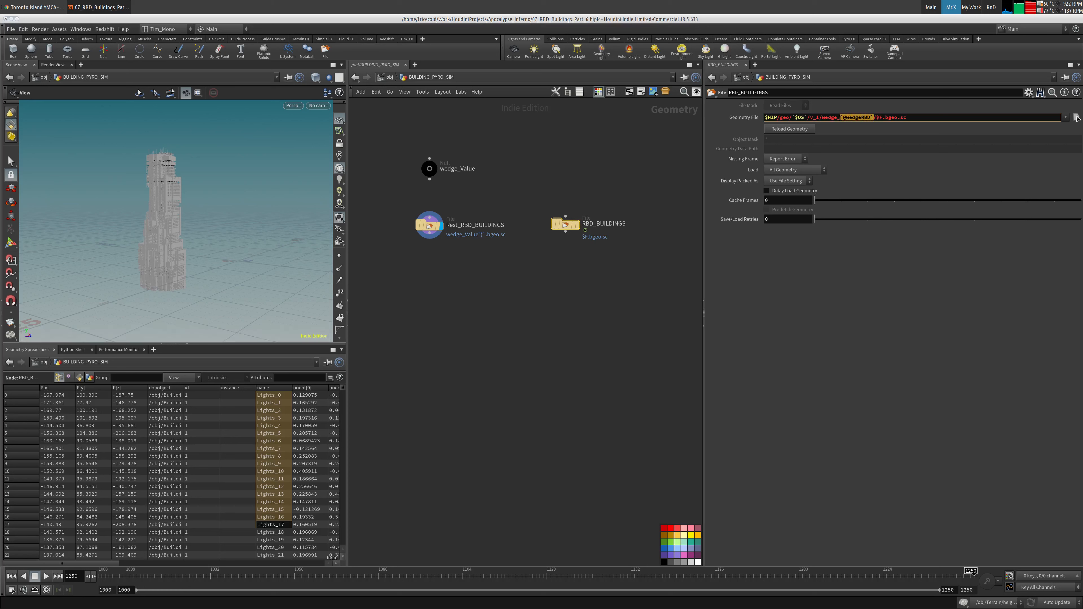
pyautogui.rightClick(840, 118)
pyautogui.click(878, 209)
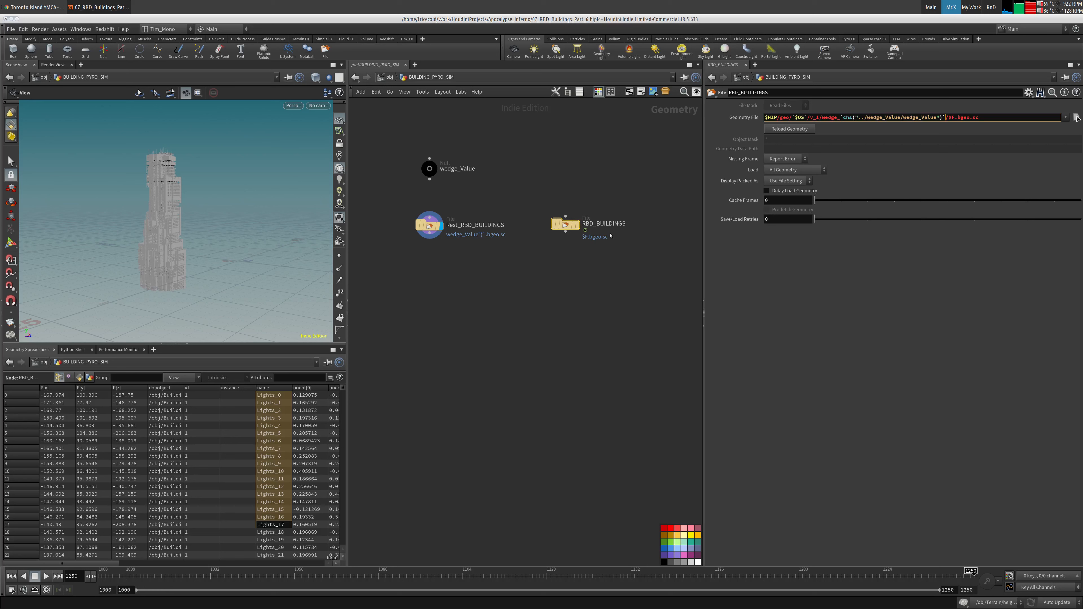
pyautogui.click(576, 226)
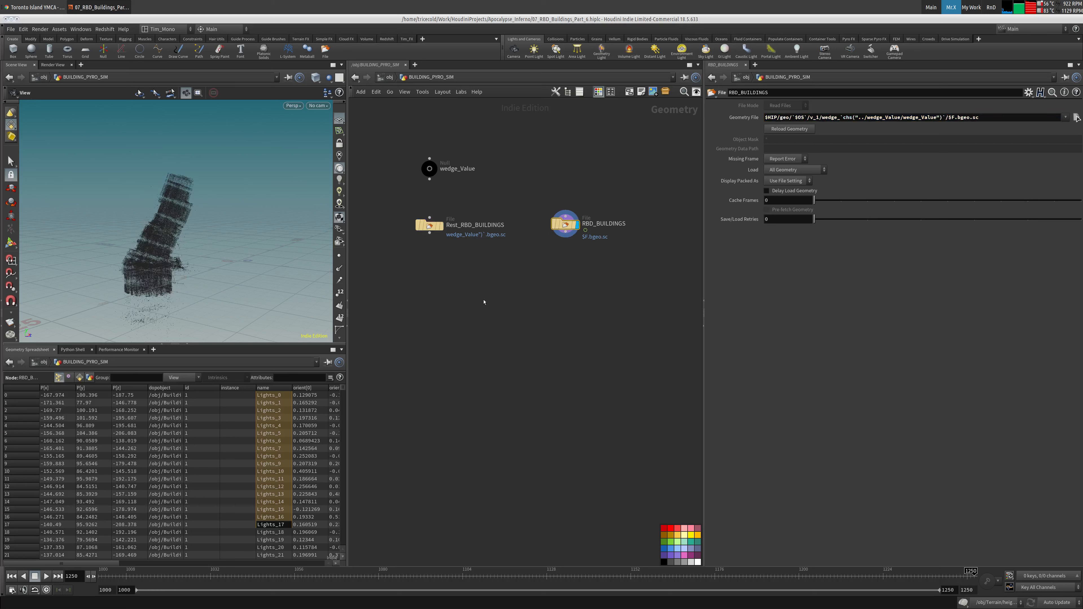
# Add a Clip node below RBD_BUILDINGS, wire RBD_BUILDINGS into it, and display the clipped result.
pyautogui.moveTo(479, 311); pyautogui.dragTo(483, 279, button='middle')
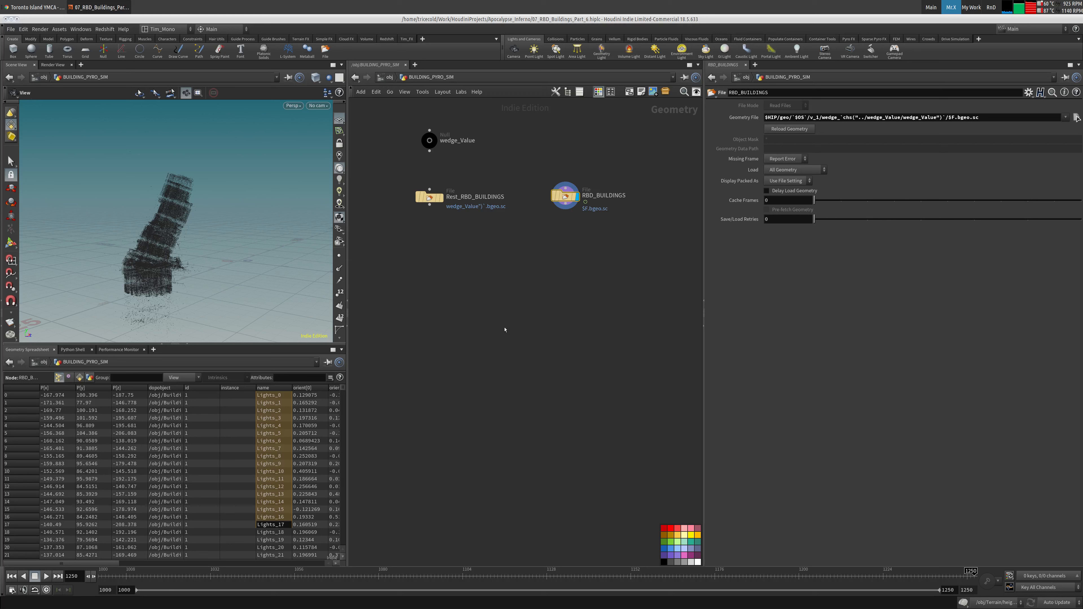
pyautogui.moveTo(509, 310); pyautogui.dragTo(495, 317, button='middle')
pyautogui.moveTo(210, 292); pyautogui.dragTo(230, 275)
pyautogui.moveTo(533, 285); pyautogui.dragTo(527, 292, button='middle')
pyautogui.press('Tab')
pyautogui.write('clip')
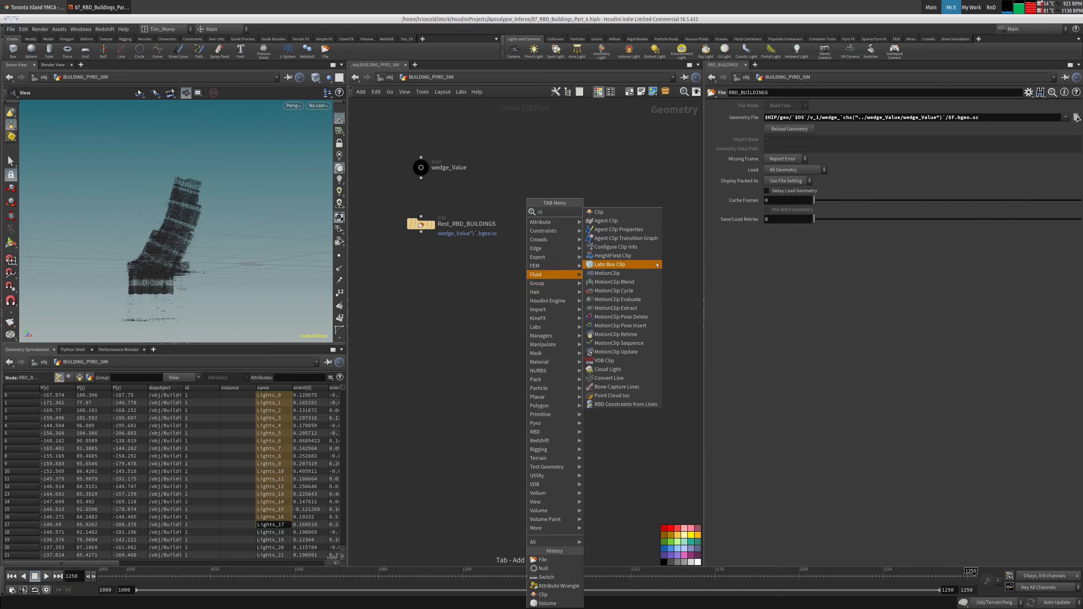
pyautogui.press('Return')
pyautogui.click(557, 271)
pyautogui.click(557, 266)
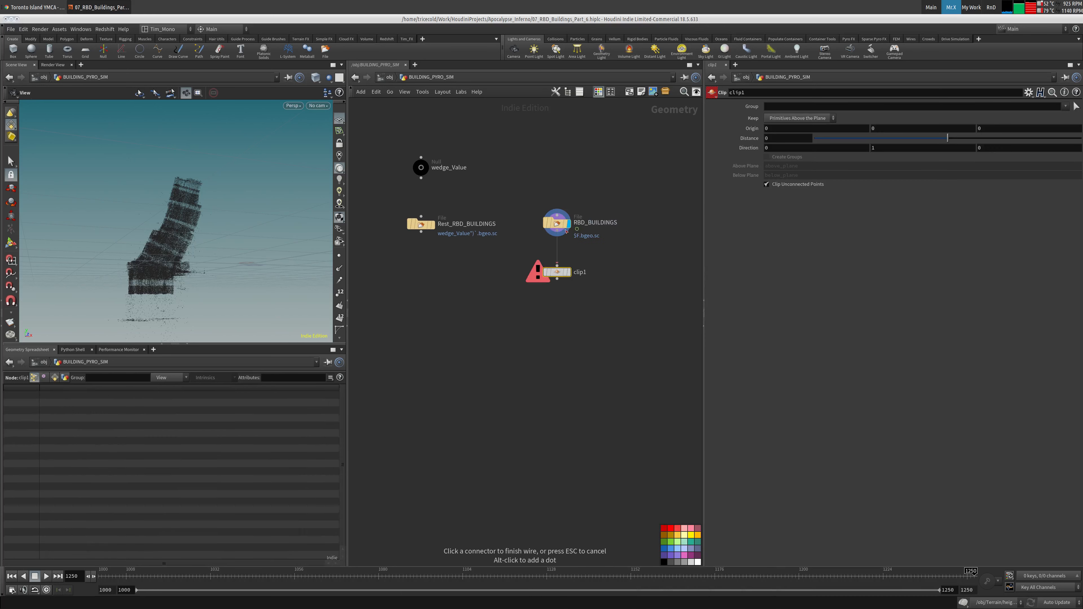
pyautogui.click(556, 230)
pyautogui.click(568, 272)
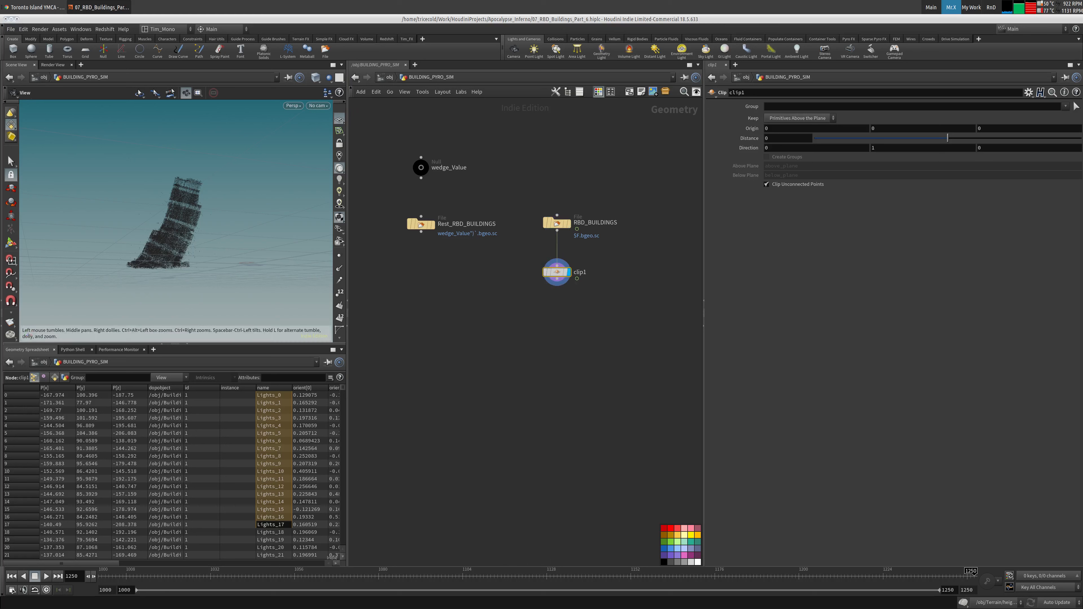
# Set the Y origin of the Clip node to -50 and inspect the clipped building points.
pyautogui.click(893, 133)
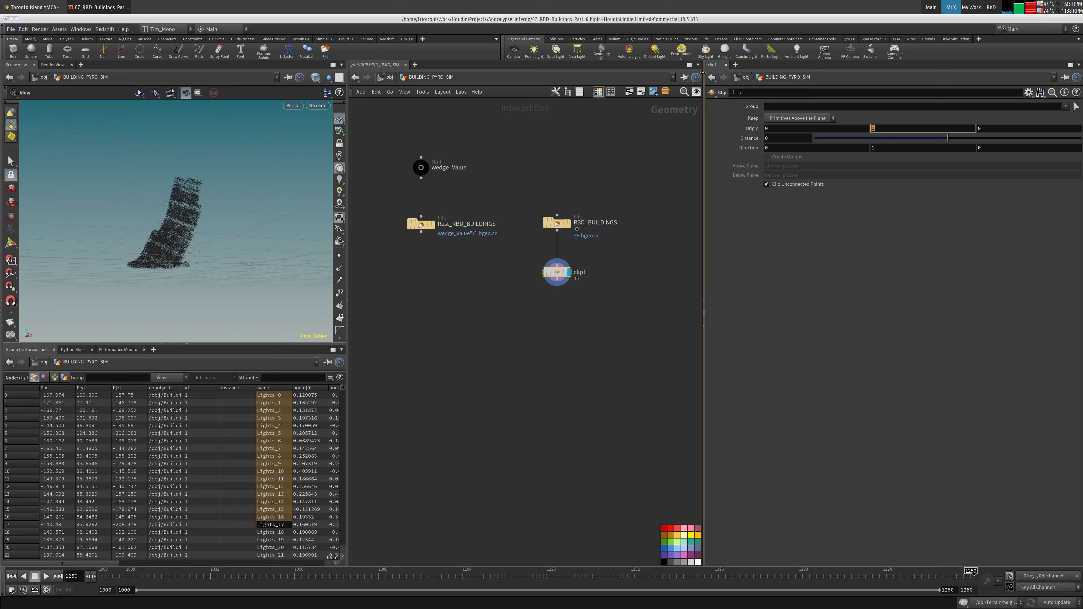
pyautogui.write('-50')
pyautogui.press('Return')
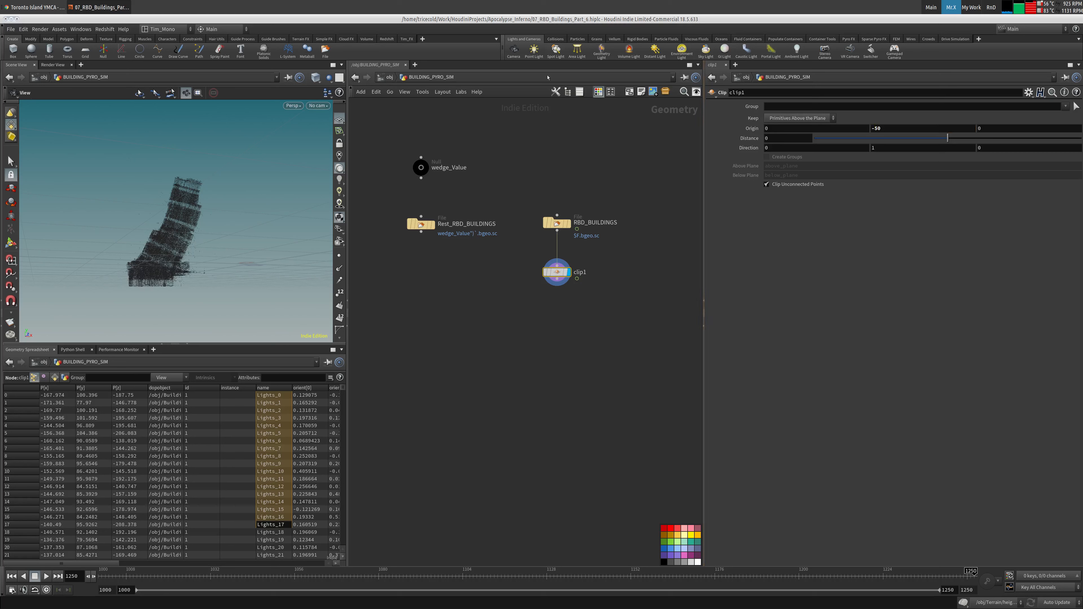
pyautogui.moveTo(171, 137)
pyautogui.mouseDown()
pyautogui.moveTo(163, 252)
pyautogui.moveTo(168, 141)
pyautogui.mouseUp()
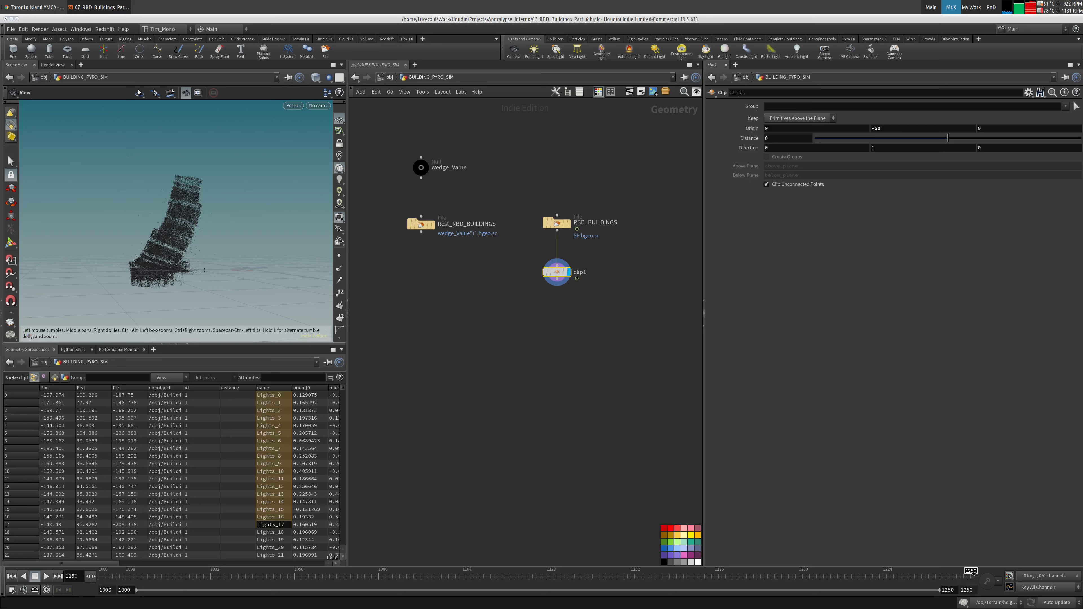
pyautogui.moveTo(448, 301); pyautogui.dragTo(457, 294, button='middle')
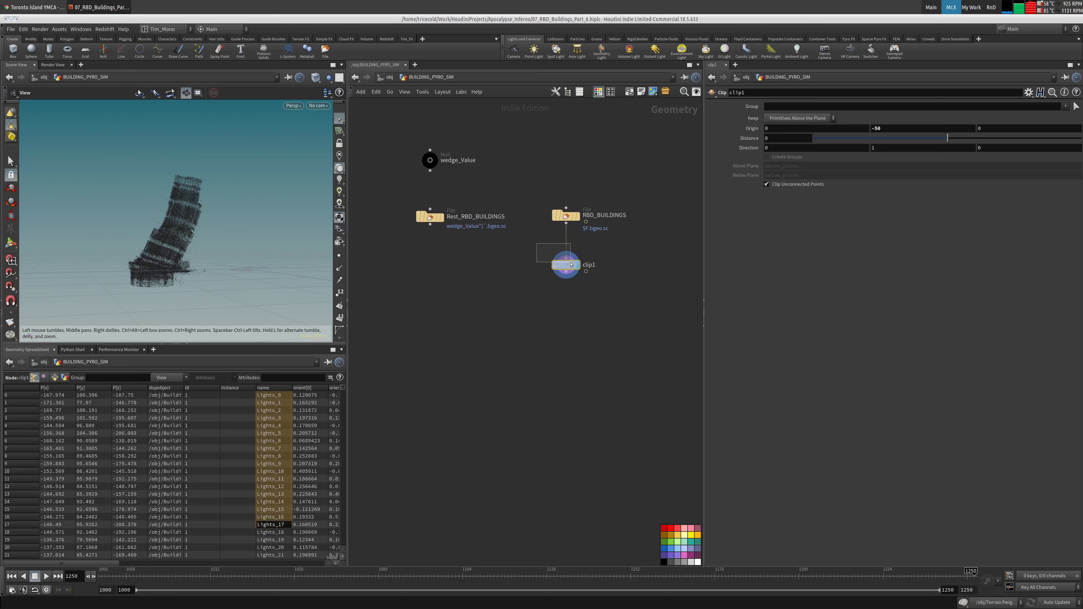
pyautogui.moveTo(148, 280)
pyautogui.mouseDown()
pyautogui.moveTo(139, 261)
pyautogui.moveTo(157, 274)
pyautogui.mouseUp()
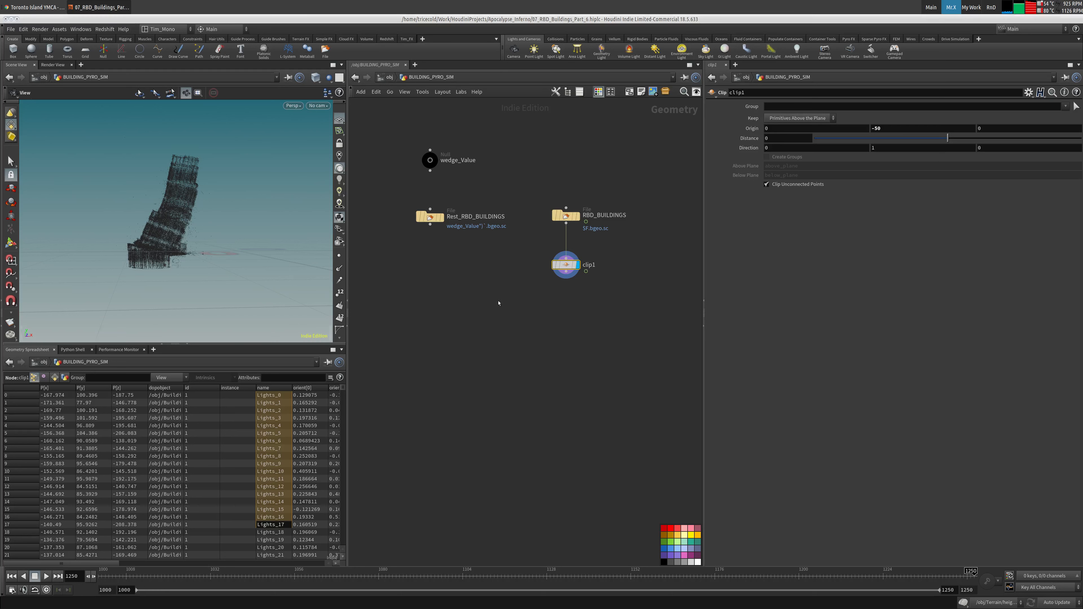
pyautogui.press('Tab')
pyautogui.write('remov')
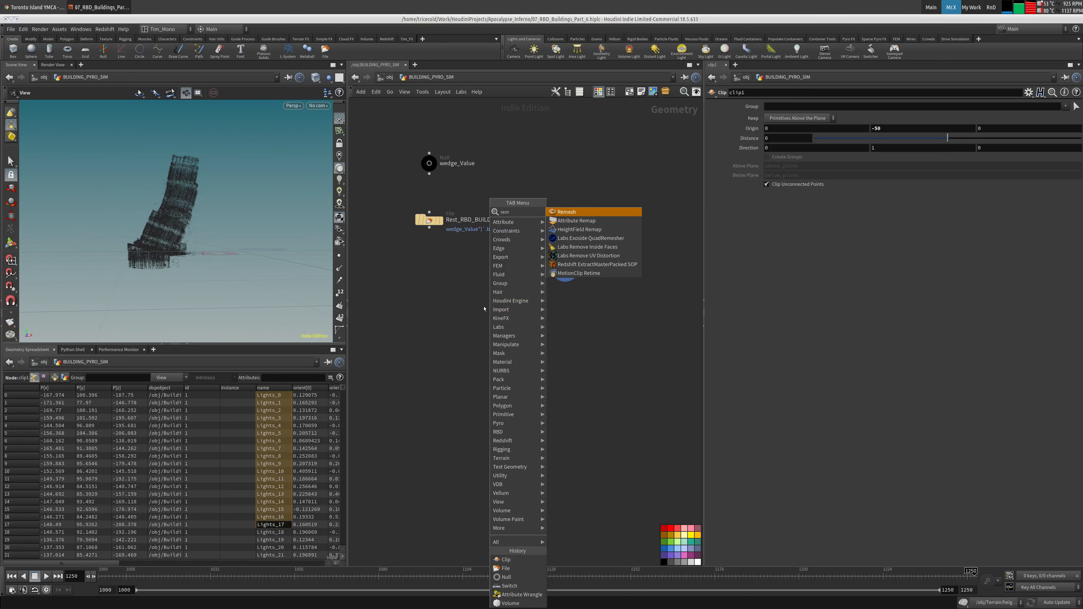
pyautogui.press('Escape')
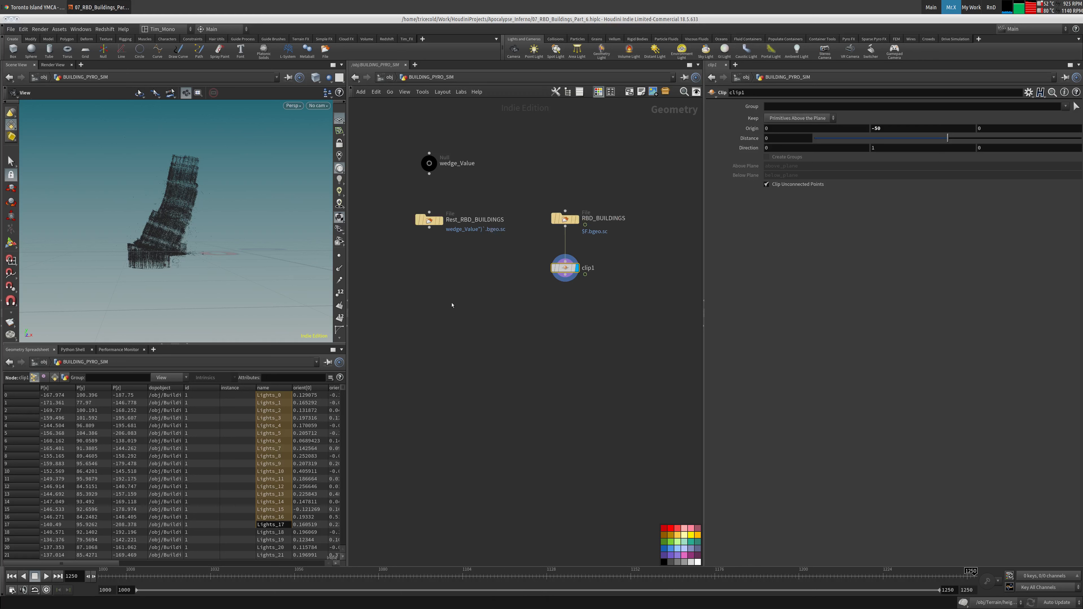
# Add an Attribute Wrangle with Rest_RBD_BUILDINGS wired into its first input and clip1 into its second.
pyautogui.press('Tab')
pyautogui.write('attw')
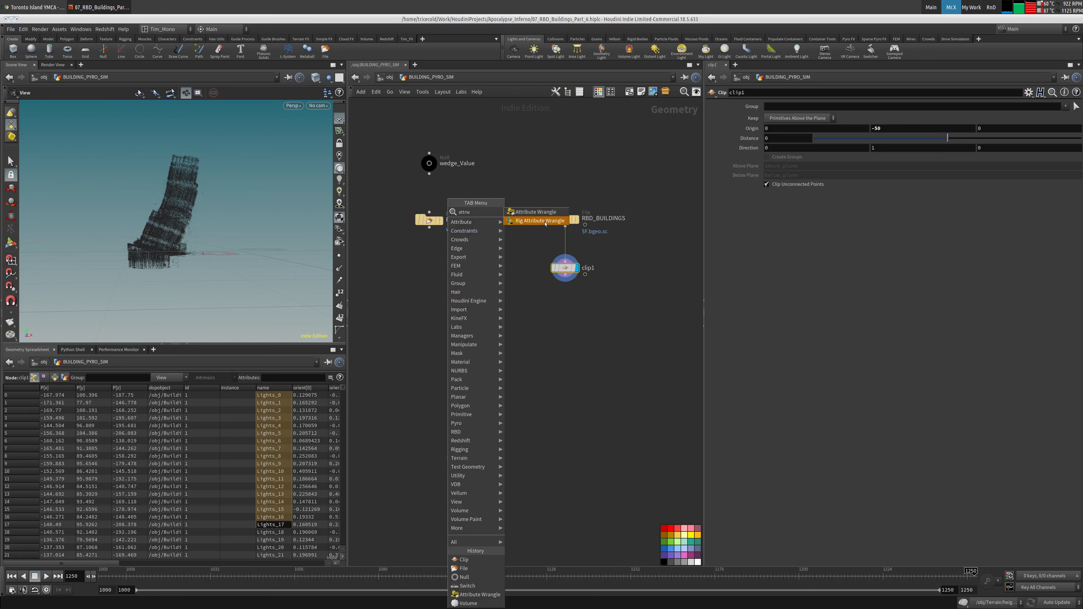
pyautogui.click(529, 212)
pyautogui.click(431, 324)
pyautogui.click(425, 314)
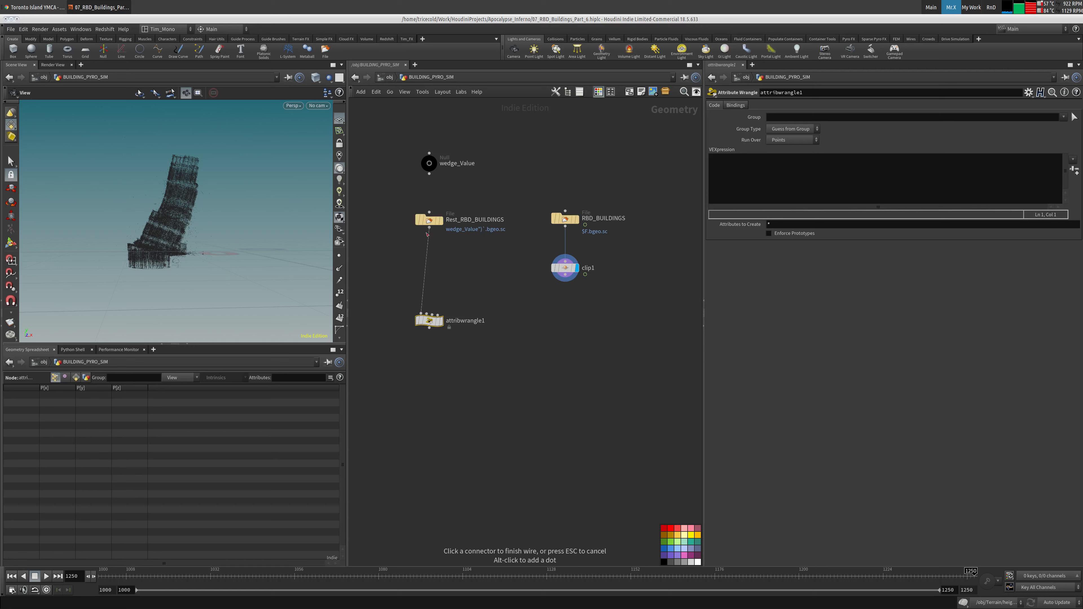
pyautogui.click(563, 279)
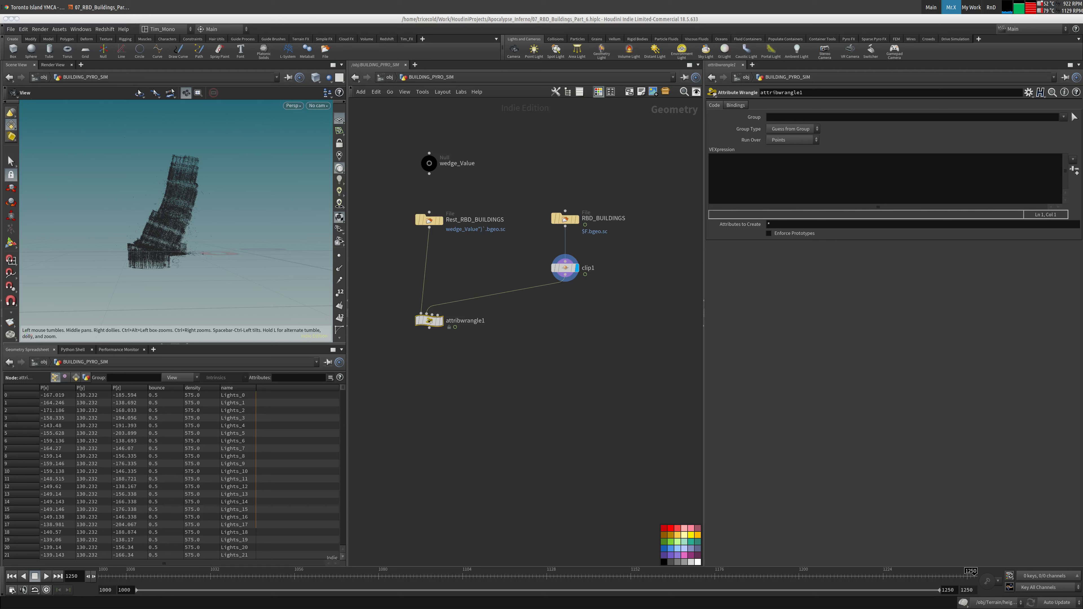
# Paste VEX into attribwrangle1 that uses findattribval on name to remove points without a match in the second input, and display the node.
pyautogui.click(852, 182)
pyautogui.hotkey('ctrl', 'v')
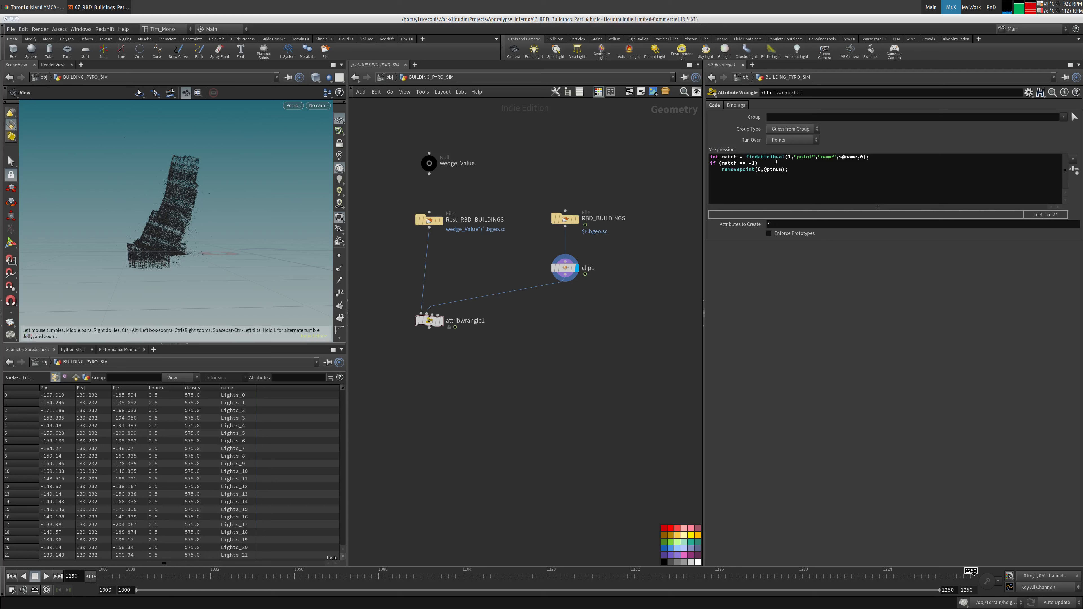
pyautogui.click(442, 326)
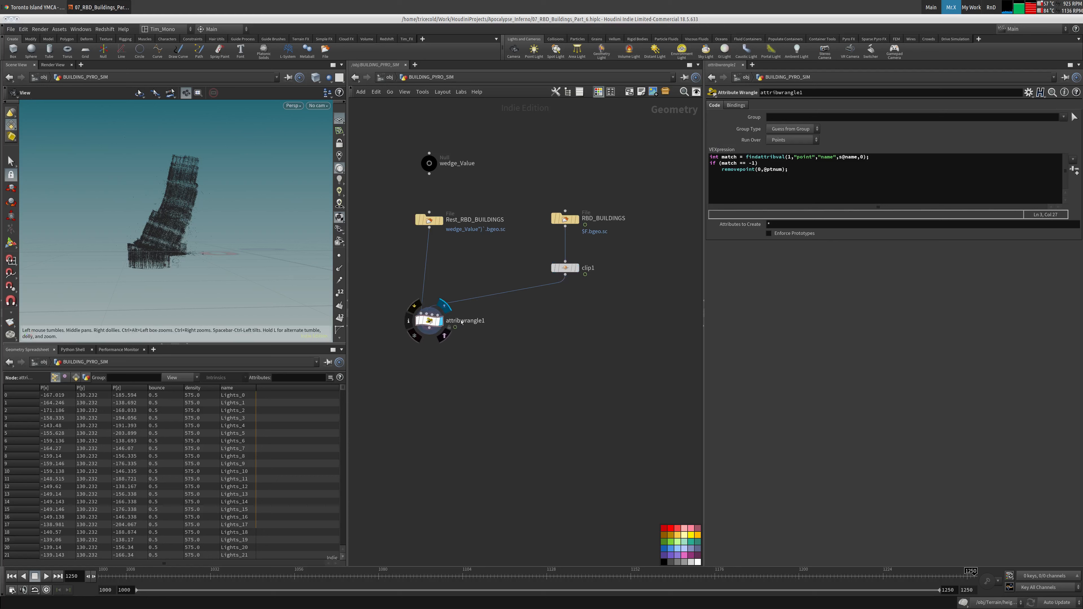
pyautogui.click(429, 321)
pyautogui.moveTo(179, 239); pyautogui.dragTo(179, 187)
pyautogui.moveTo(464, 331); pyautogui.dragTo(476, 304, button='middle')
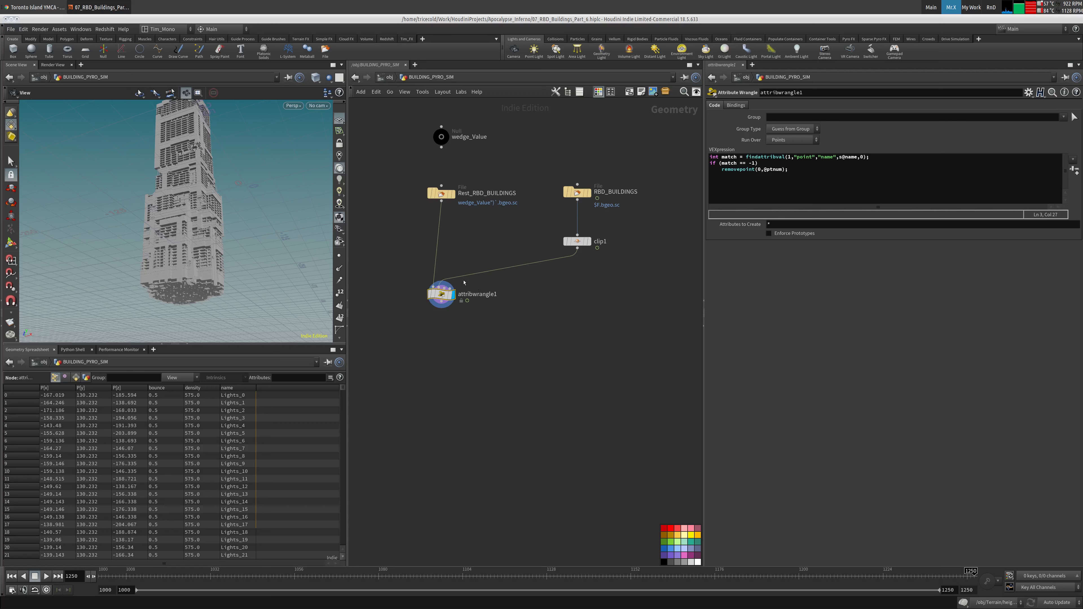
pyautogui.middleClick(441, 194)
pyautogui.middleClick(443, 296)
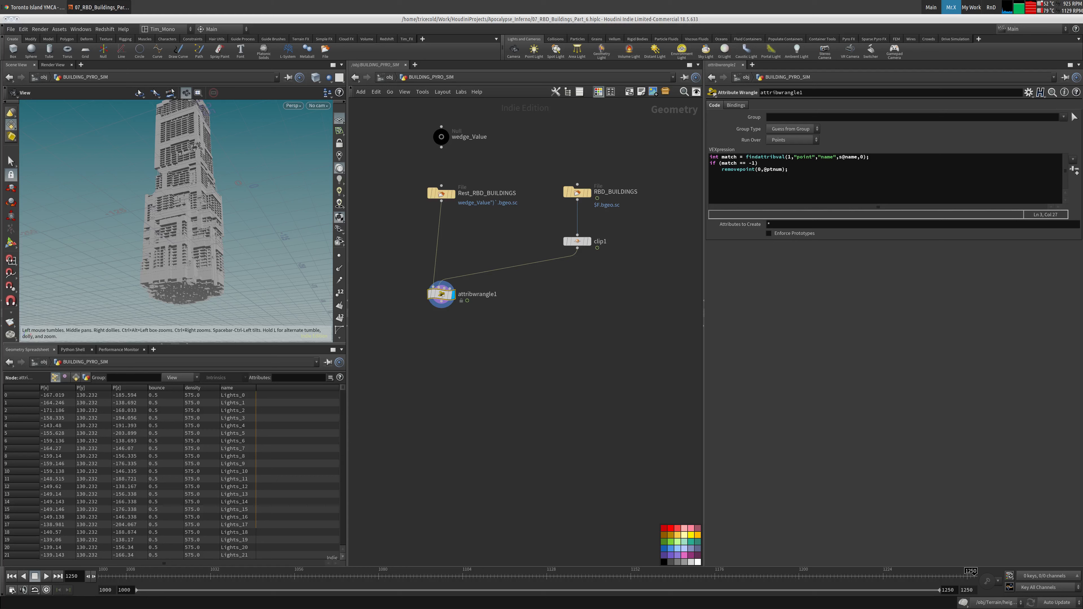
# Add an Unpack node below attribwrangle1, fed by the wrangle, and display it.
pyautogui.moveTo(448, 398); pyautogui.dragTo(422, 328, button='middle')
pyautogui.press('Tab')
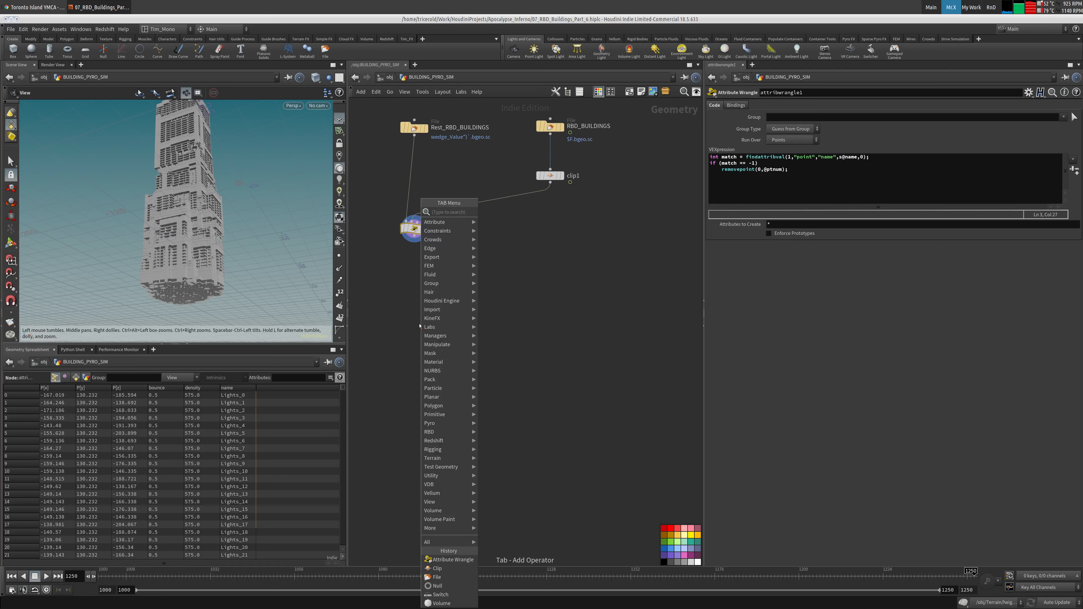
pyautogui.moveTo(430, 327)
pyautogui.click(505, 222)
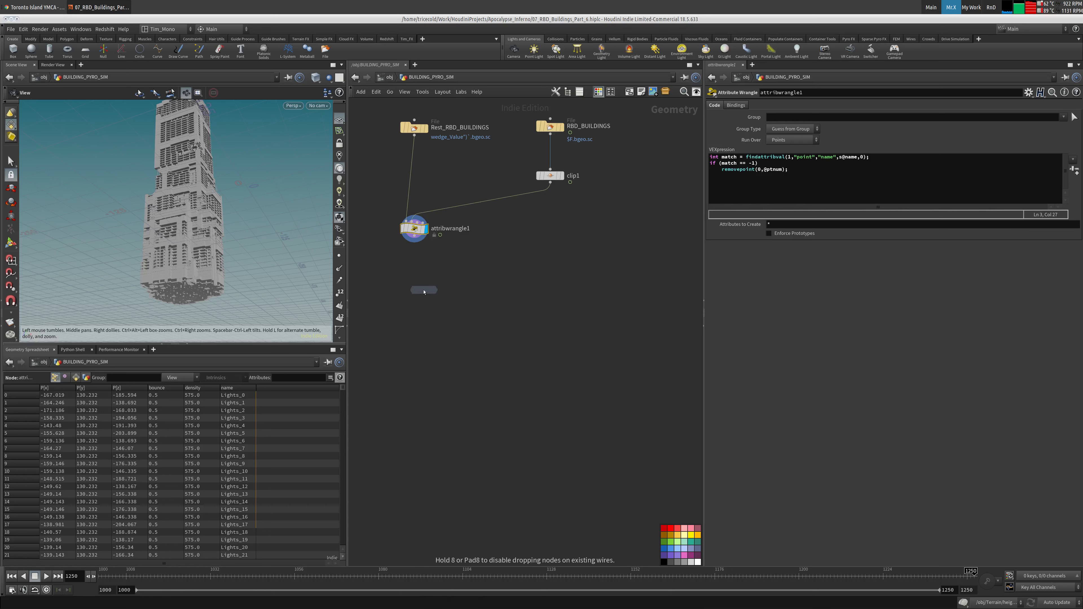
pyautogui.click(414, 291)
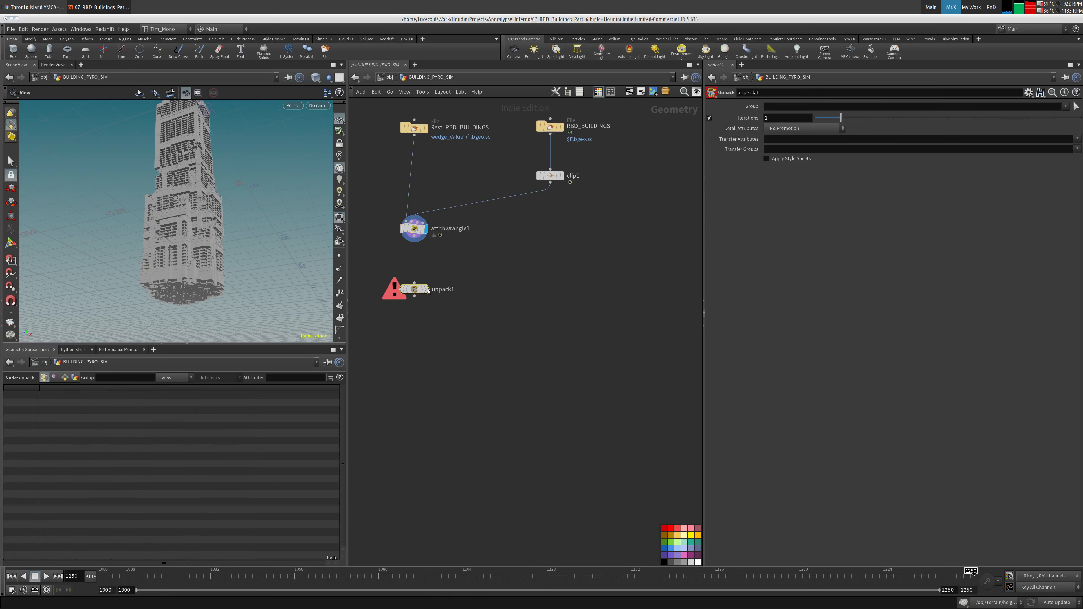
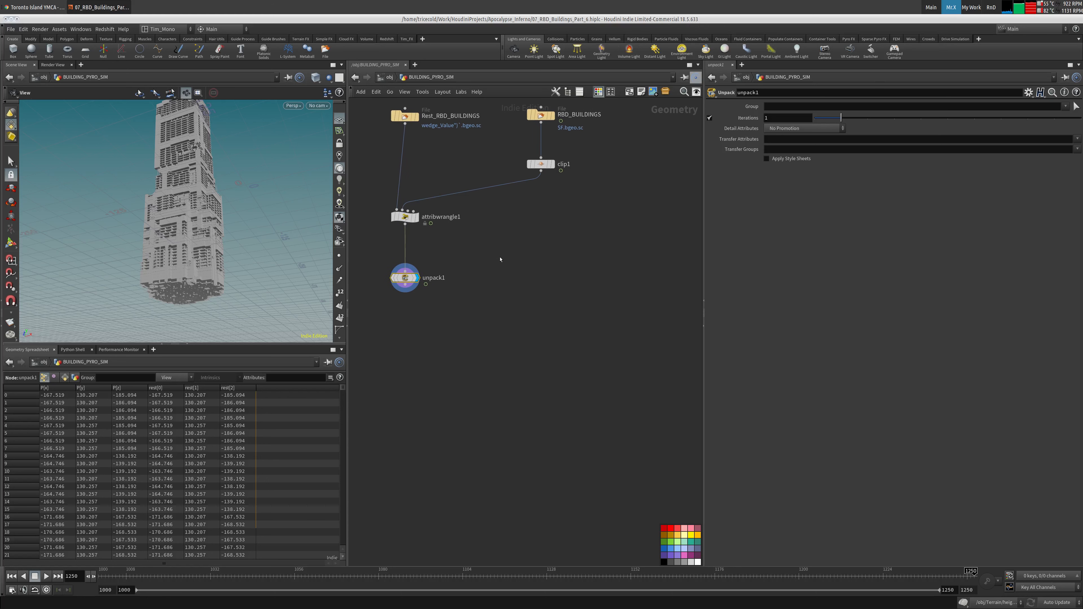
# Add a Transform Pieces node below the Unpack and Clip nodes.
pyautogui.press('Tab')
pyautogui.write('trans')
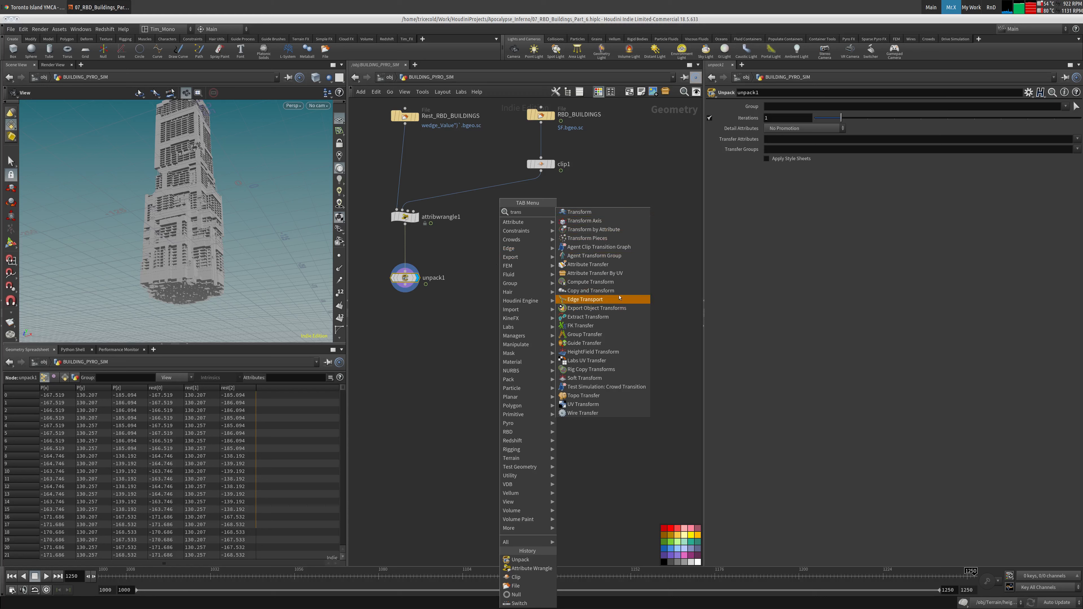
pyautogui.write('p')
pyautogui.click(597, 221)
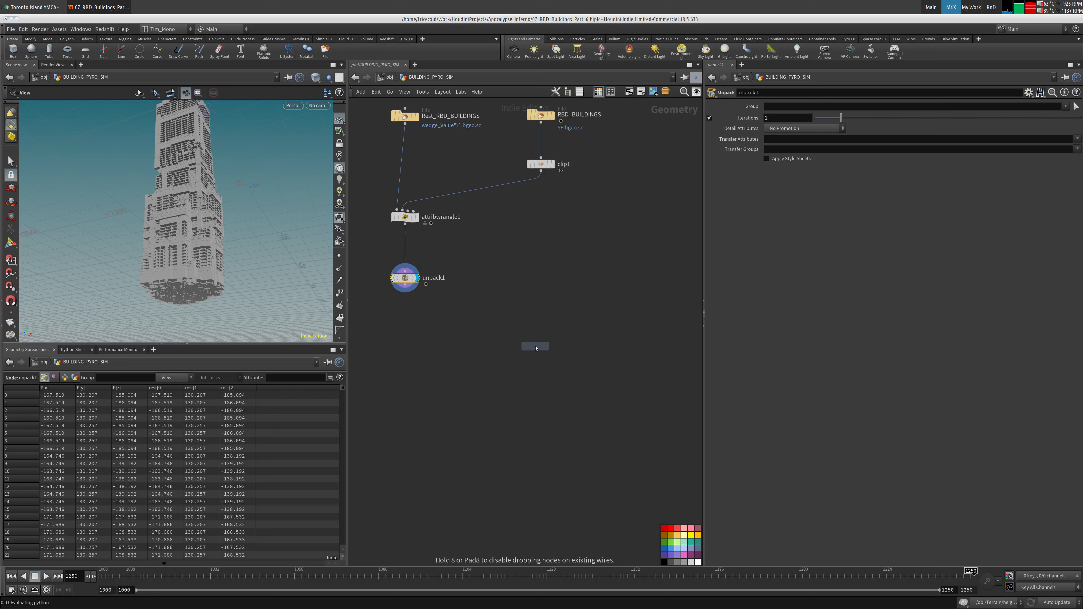
pyautogui.click(536, 348)
# Wire unpack1 into the first input and clip1 into the second input of Transform Pieces, and display the transformed building.
pyautogui.click(533, 340)
pyautogui.click(412, 295)
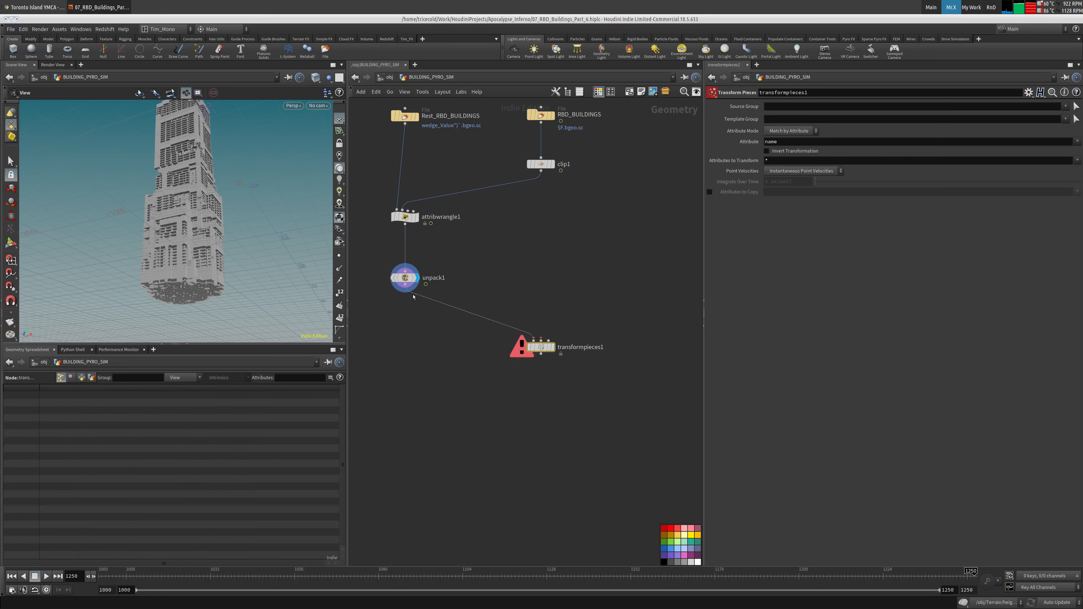
pyautogui.moveTo(401, 279)
pyautogui.click(541, 341)
pyautogui.click(541, 170)
pyautogui.click(552, 347)
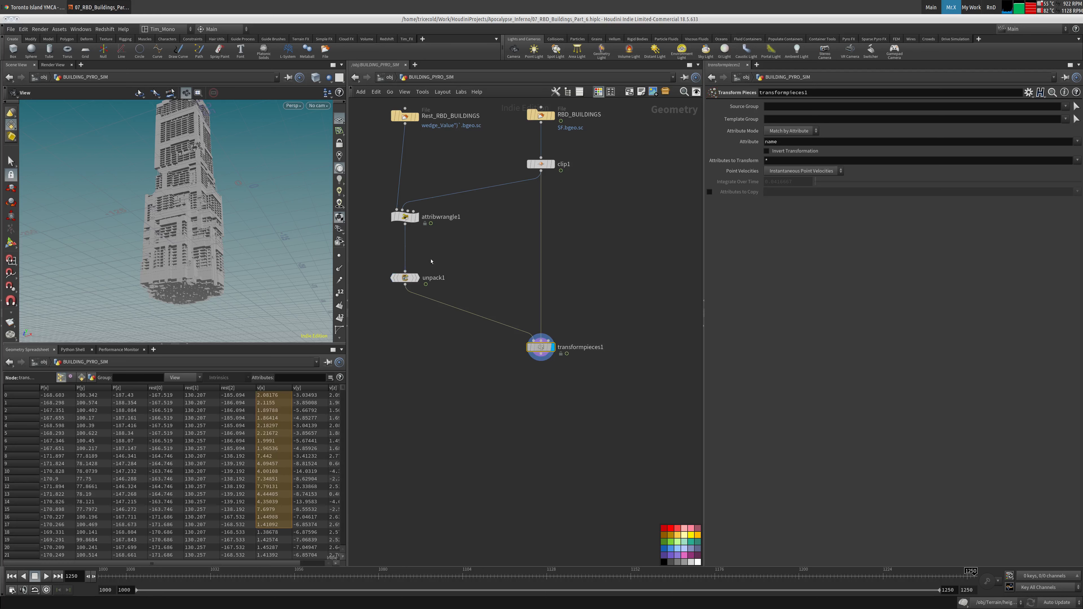
pyautogui.middleClick(405, 279)
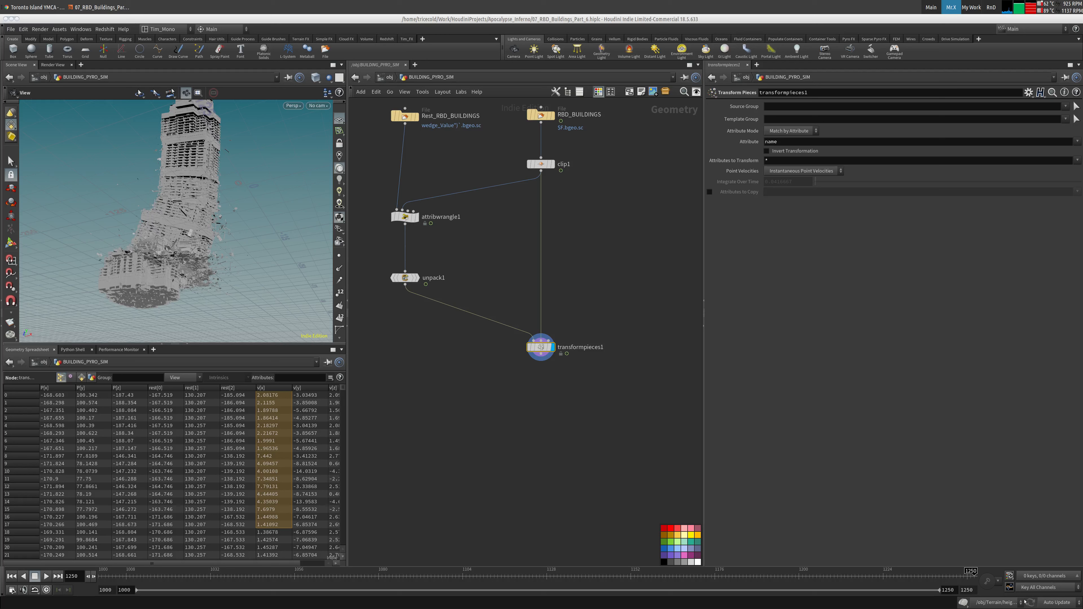
# Switch the scene's update mode to Manual and the network wiring style to Rounded.
pyautogui.click(1051, 603)
pyautogui.click(1057, 596)
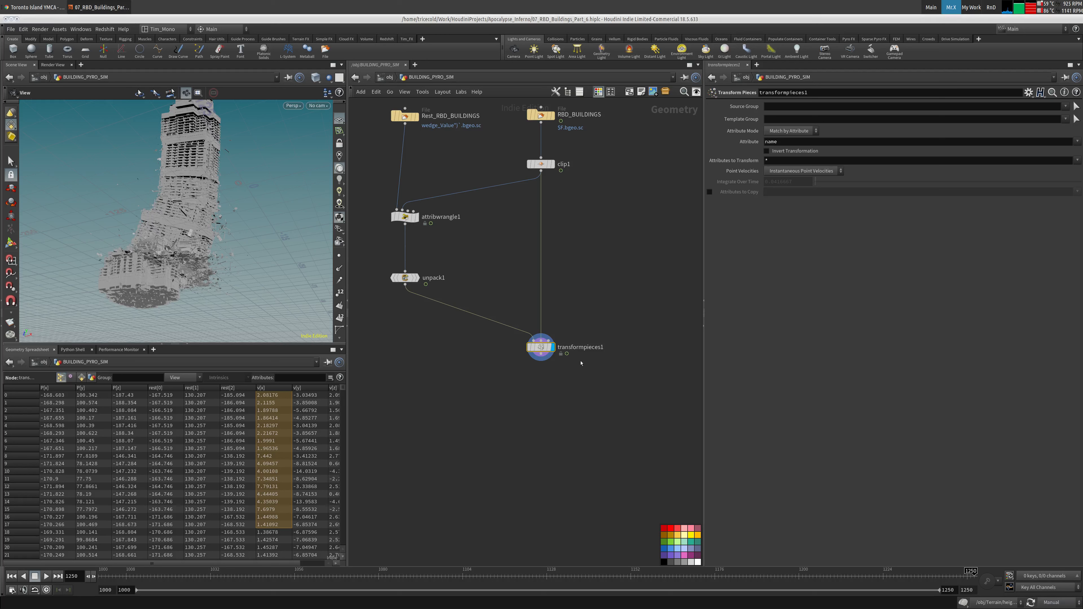
pyautogui.moveTo(581, 363); pyautogui.dragTo(575, 398, button='middle')
pyautogui.moveTo(495, 307); pyautogui.dragTo(488, 280, button='middle')
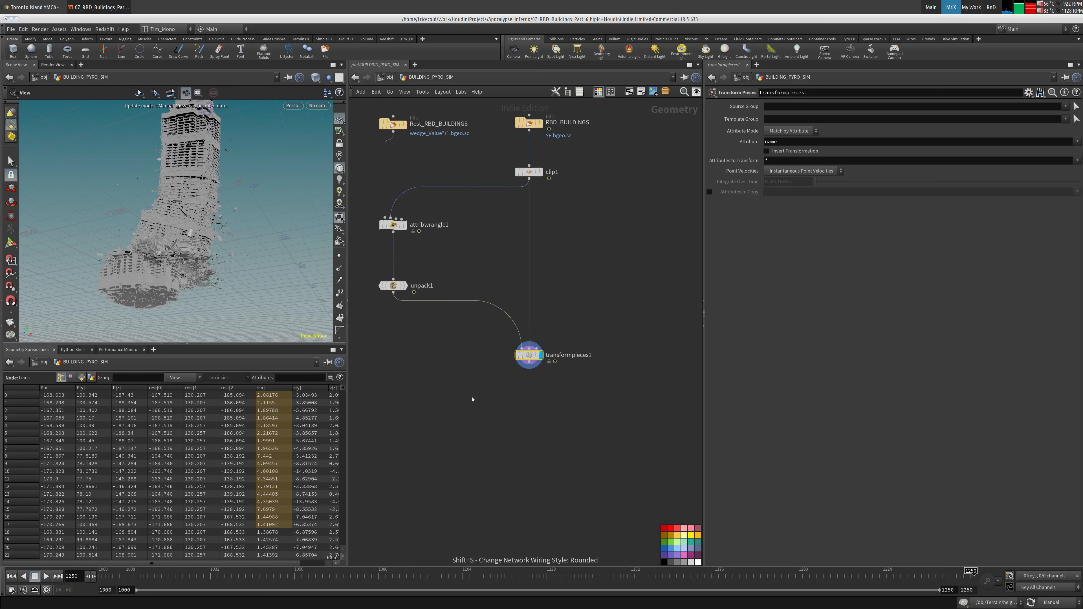
# Add a Debris Source node directly below transformpieces1, fed by its output.
pyautogui.press('Tab')
pyautogui.moveTo(477, 406)
pyautogui.write('debs')
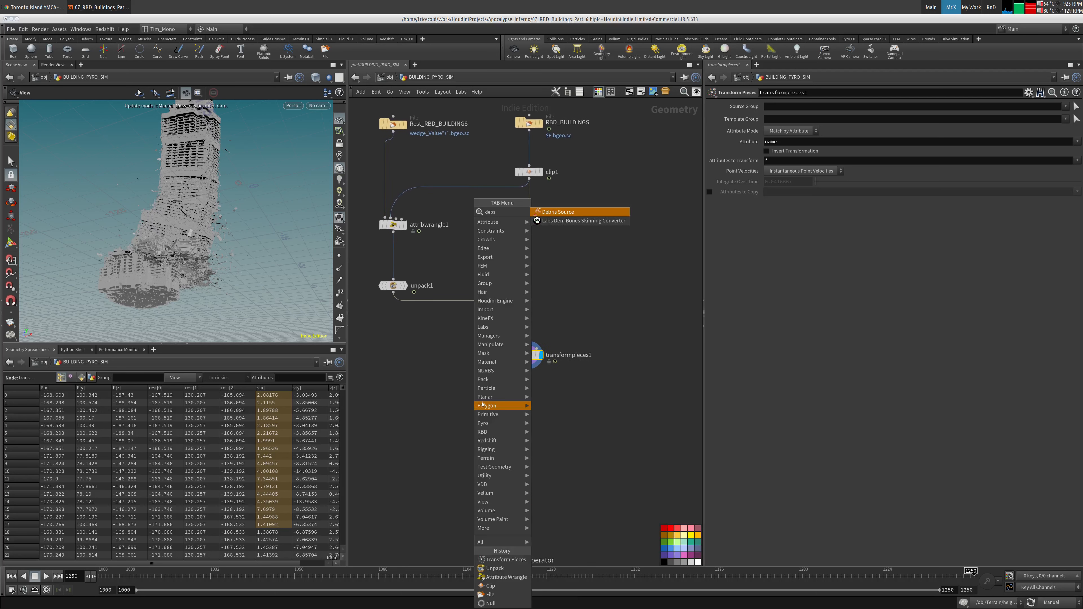
pyautogui.click(580, 212)
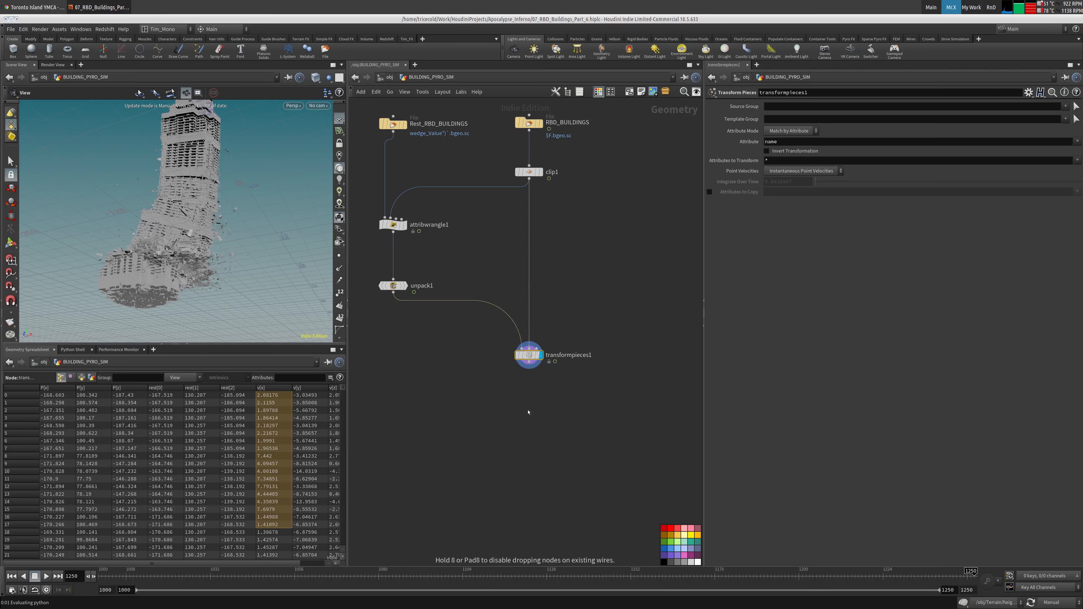
pyautogui.click(532, 415)
pyautogui.moveTo(533, 417); pyautogui.dragTo(532, 403)
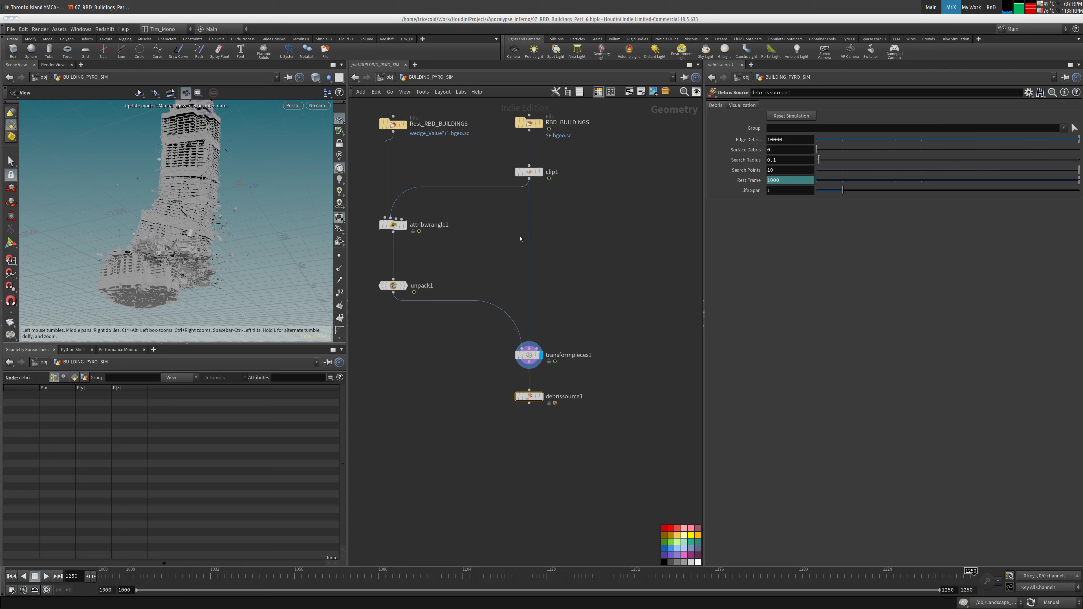
# Display the RBD_BUILDINGS file node and switch the scene's update mode to Auto Update.
pyautogui.moveTo(503, 213); pyautogui.dragTo(485, 272, button='middle')
pyautogui.moveTo(510, 234); pyautogui.dragTo(506, 250)
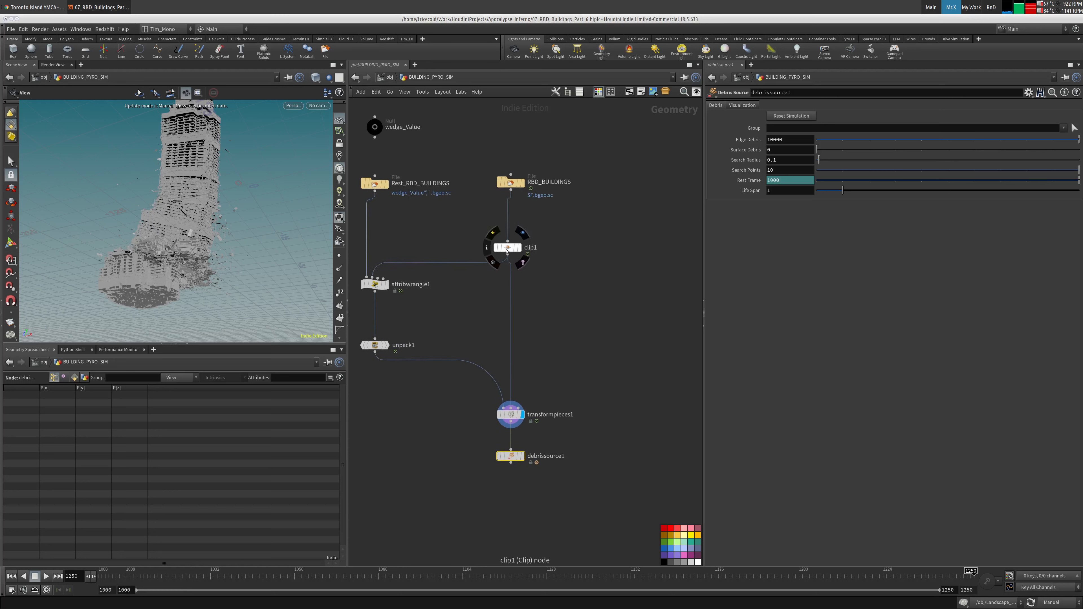
pyautogui.moveTo(487, 202); pyautogui.dragTo(527, 216)
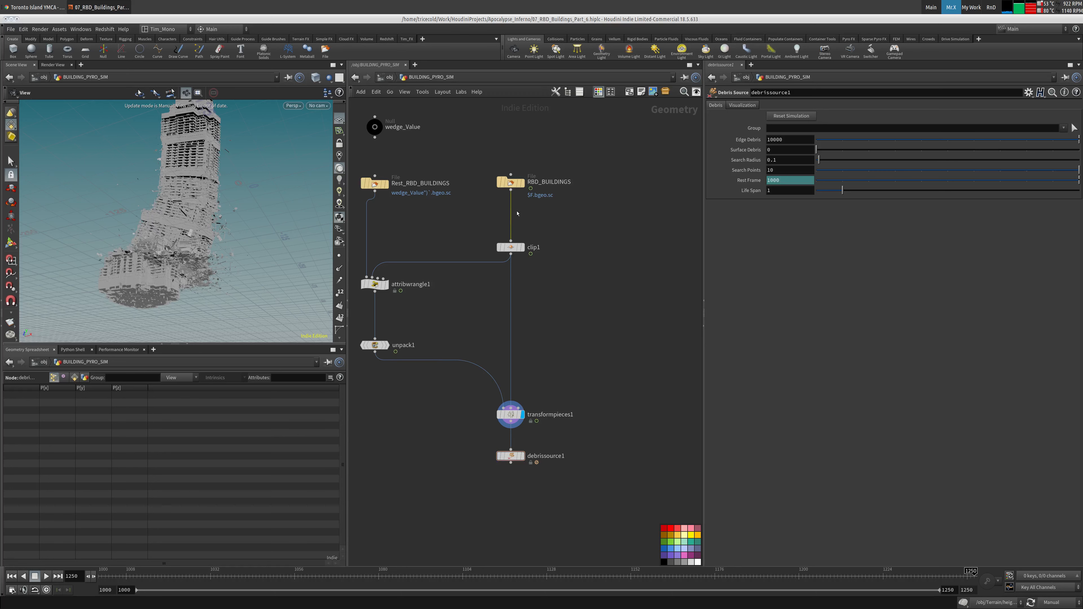
pyautogui.click(522, 183)
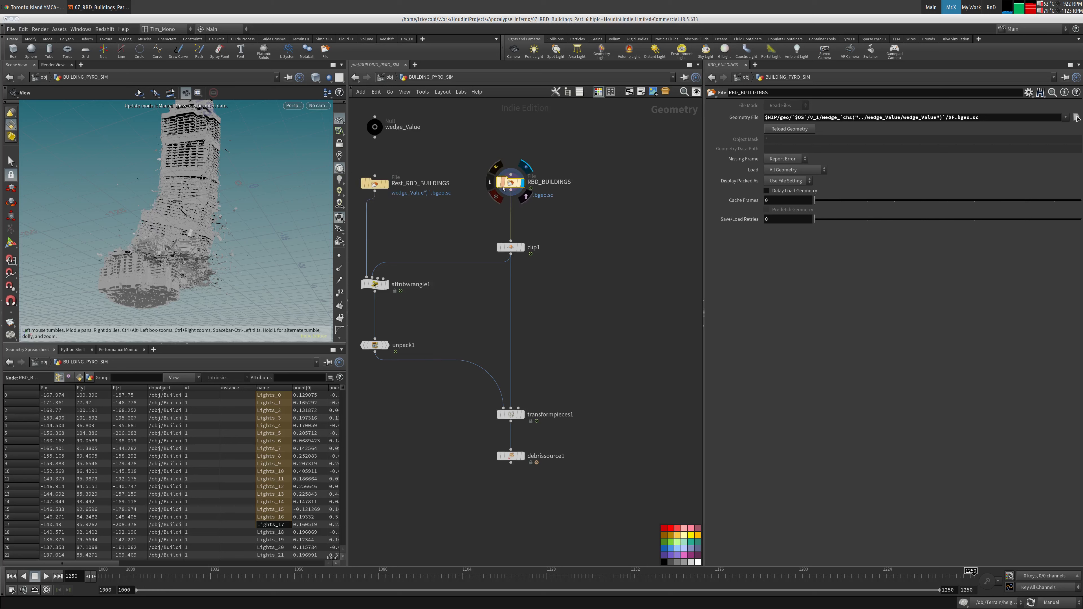
pyautogui.click(1053, 602)
pyautogui.click(1055, 576)
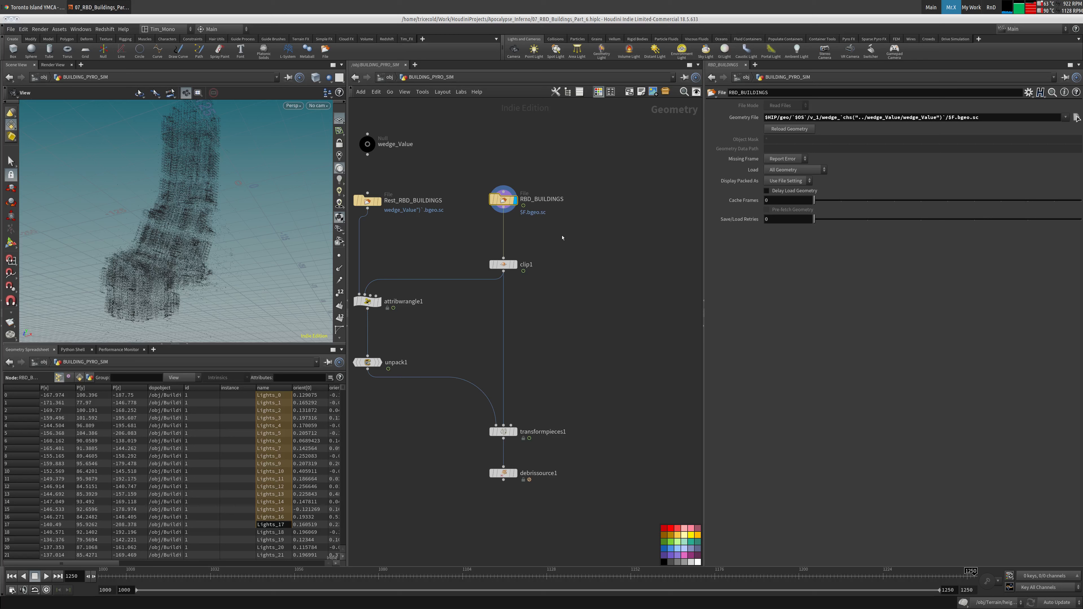
pyautogui.press('Tab')
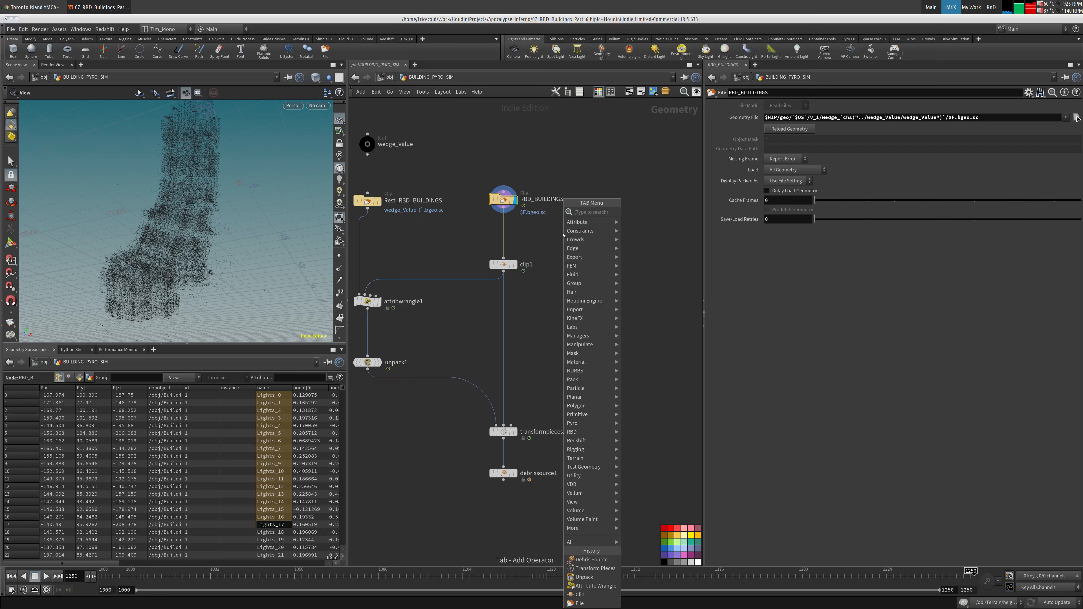
pyautogui.write('de')
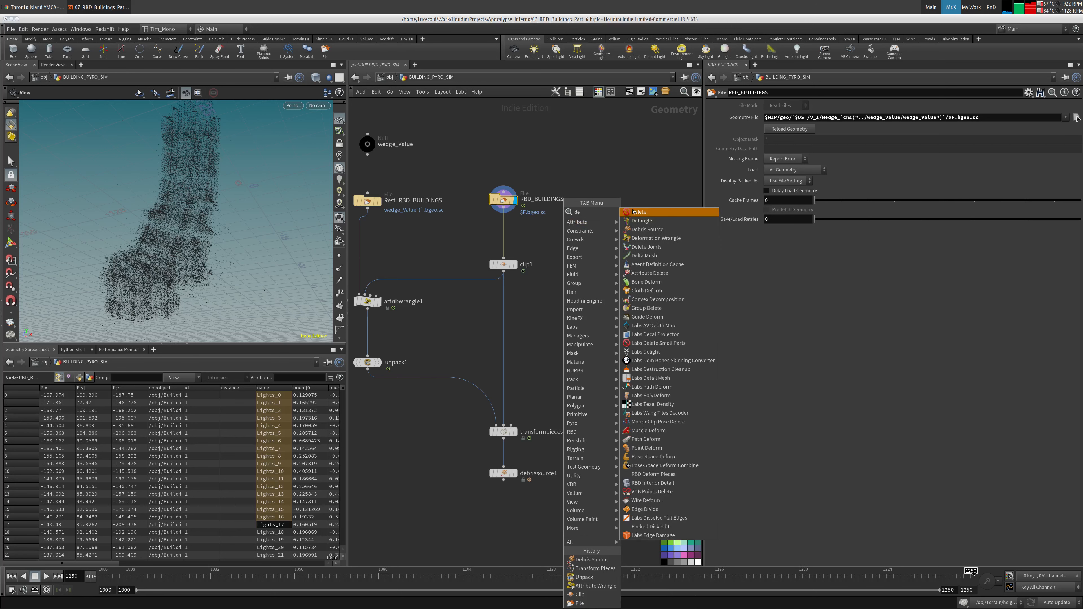
pyautogui.press('Return')
pyautogui.click(555, 232)
pyautogui.moveTo(555, 232); pyautogui.dragTo(506, 229)
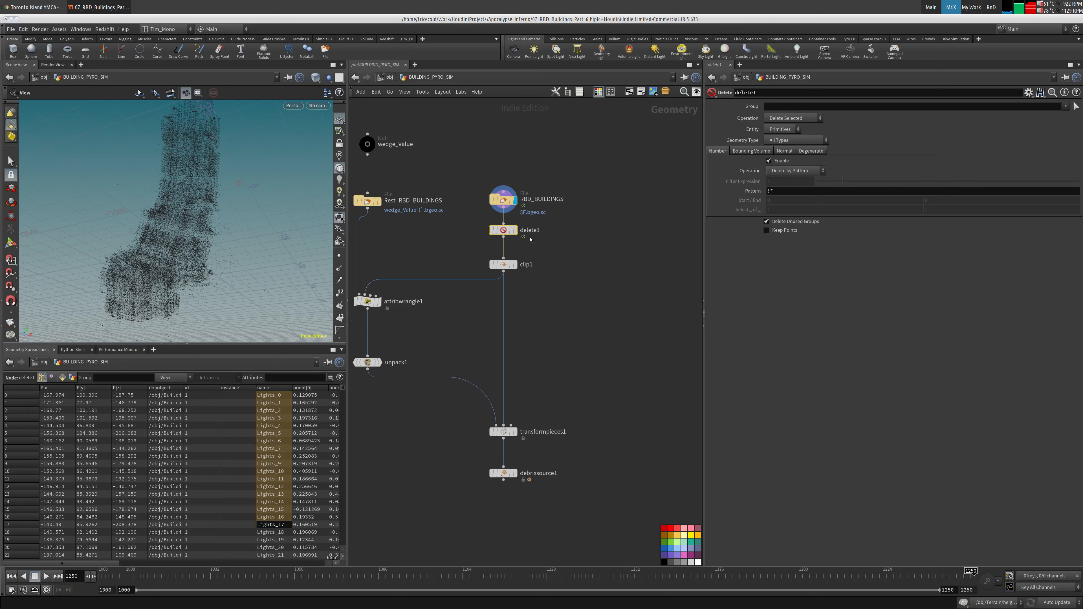
pyautogui.moveTo(186, 179); pyautogui.dragTo(200, 149)
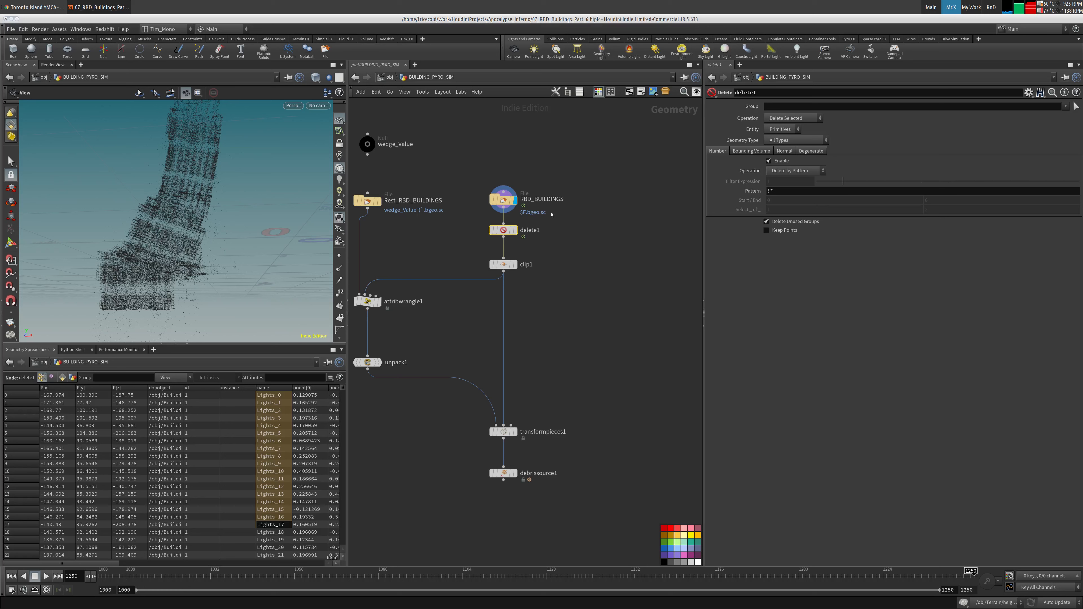
pyautogui.press('Delete')
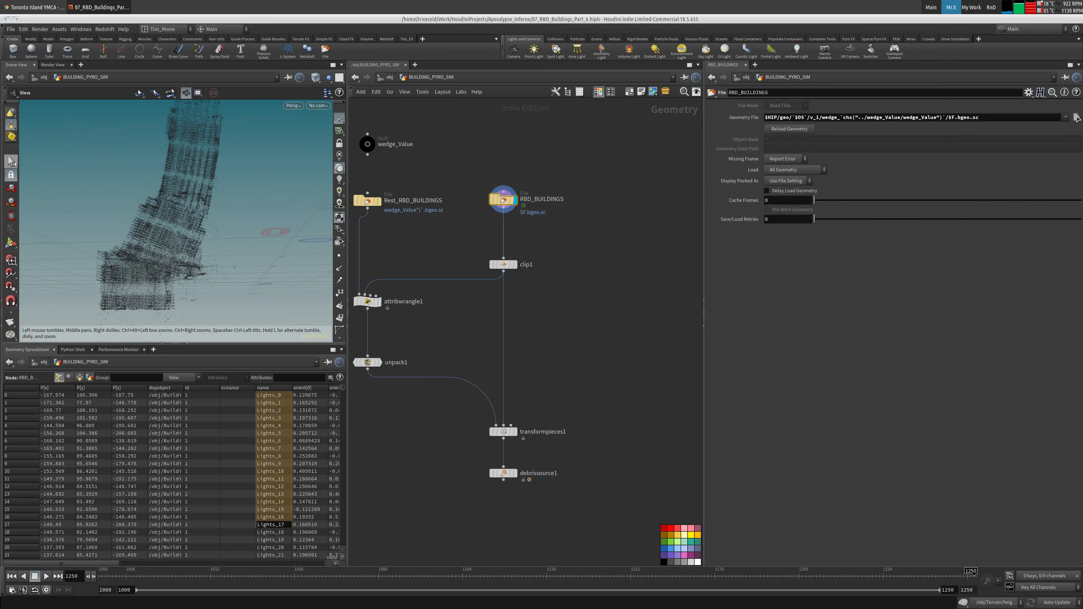
# Isolate a horizontal band of the tower's points with a Blast below RBD_BUILDINGS set to Delete Non Selected, and display transformpieces1.
pyautogui.click(12, 161)
pyautogui.click(10, 123)
pyautogui.click(37, 131)
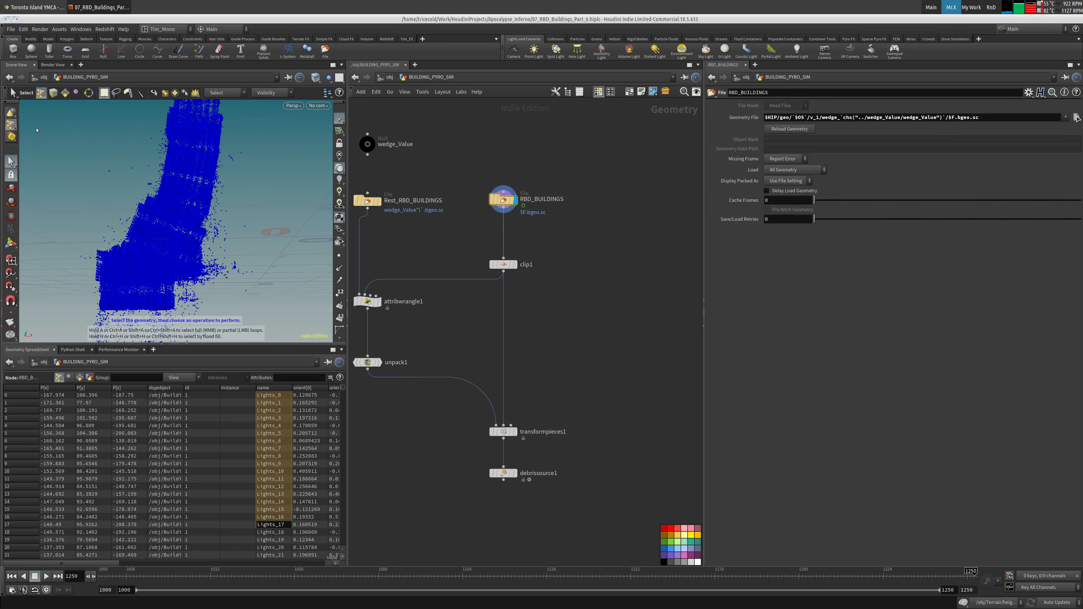
pyautogui.moveTo(126, 166); pyautogui.dragTo(235, 195)
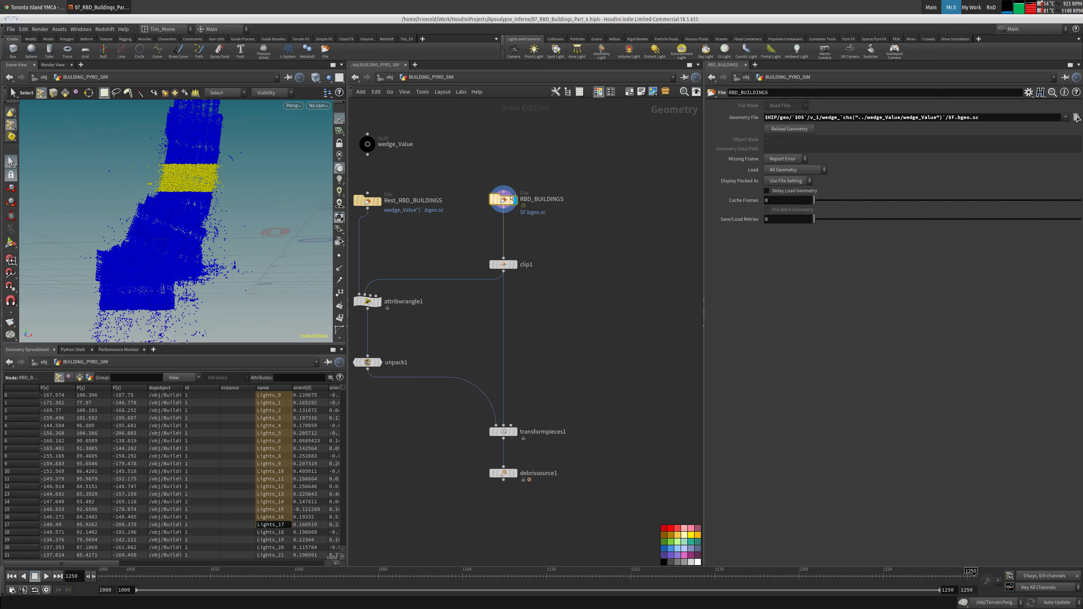
pyautogui.press('Delete')
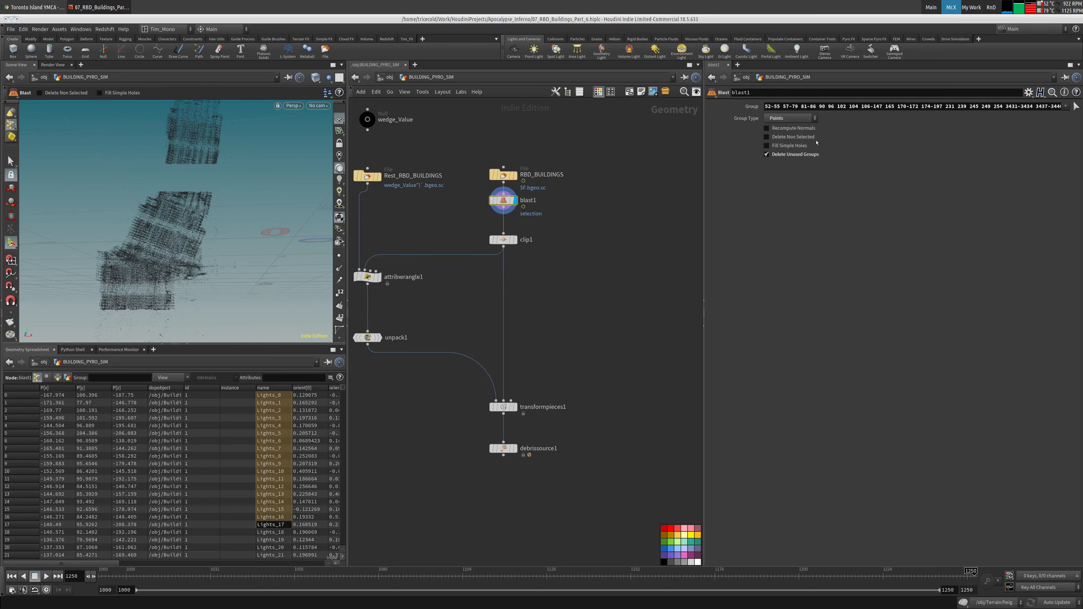
pyautogui.click(789, 137)
pyautogui.moveTo(514, 408)
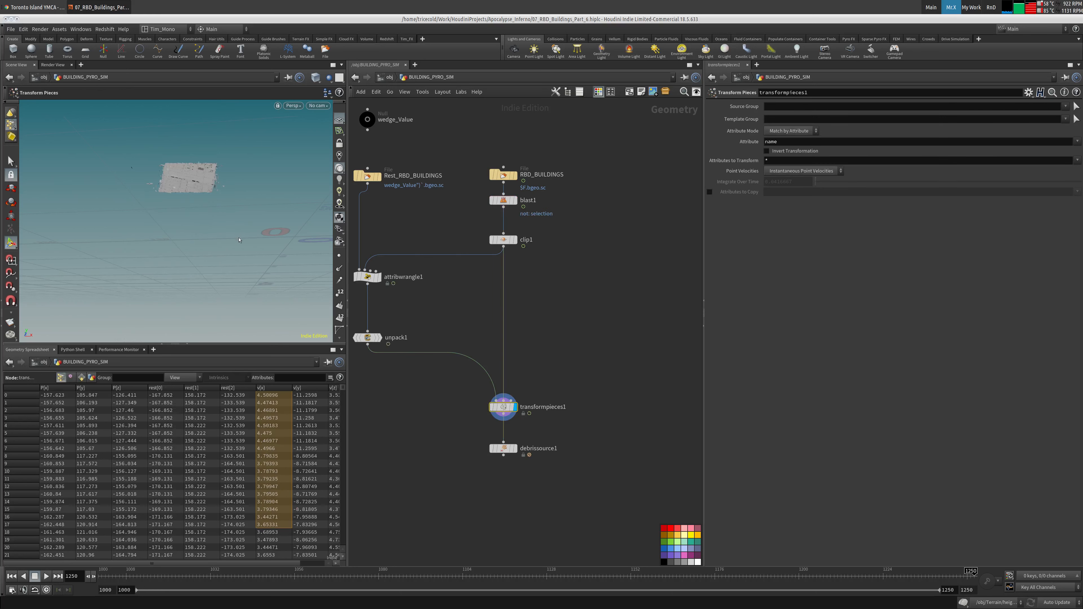
pyautogui.keyDown('alt'); pyautogui.moveTo(229, 228); pyautogui.dragTo(152, 249); pyautogui.keyUp('alt')
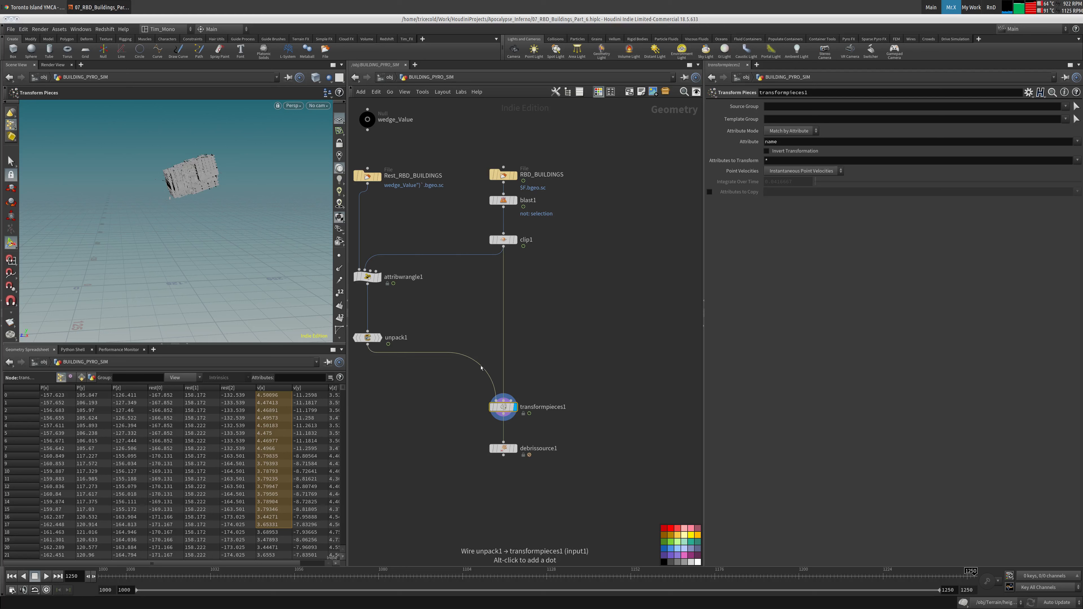
# Bypass the blast1 node and switch the scene's update mode to Manual.
pyautogui.moveTo(505, 199)
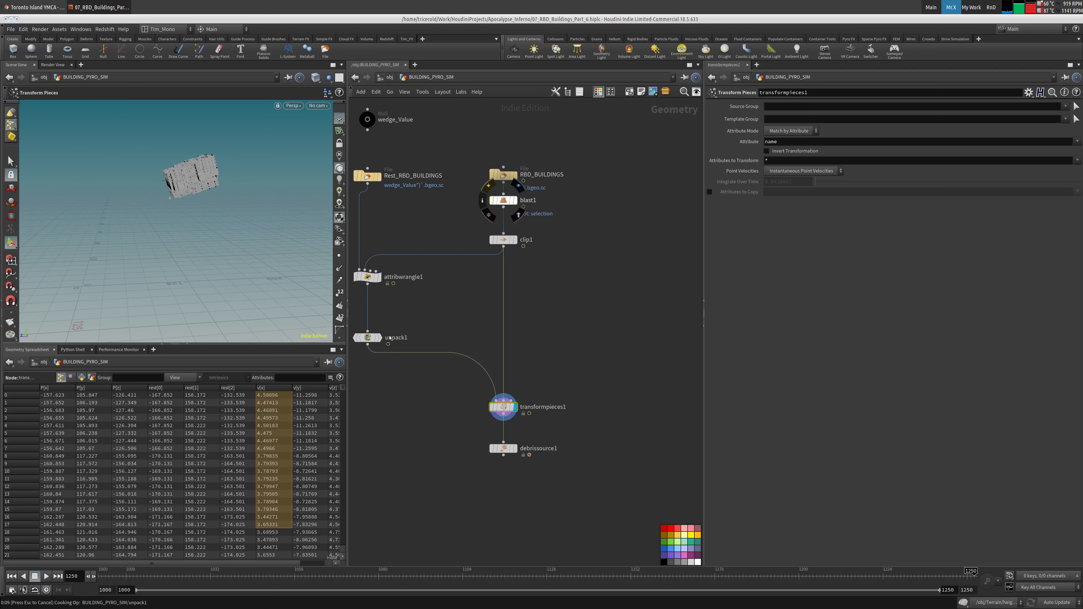
pyautogui.moveTo(567, 320); pyautogui.dragTo(551, 203, button='middle')
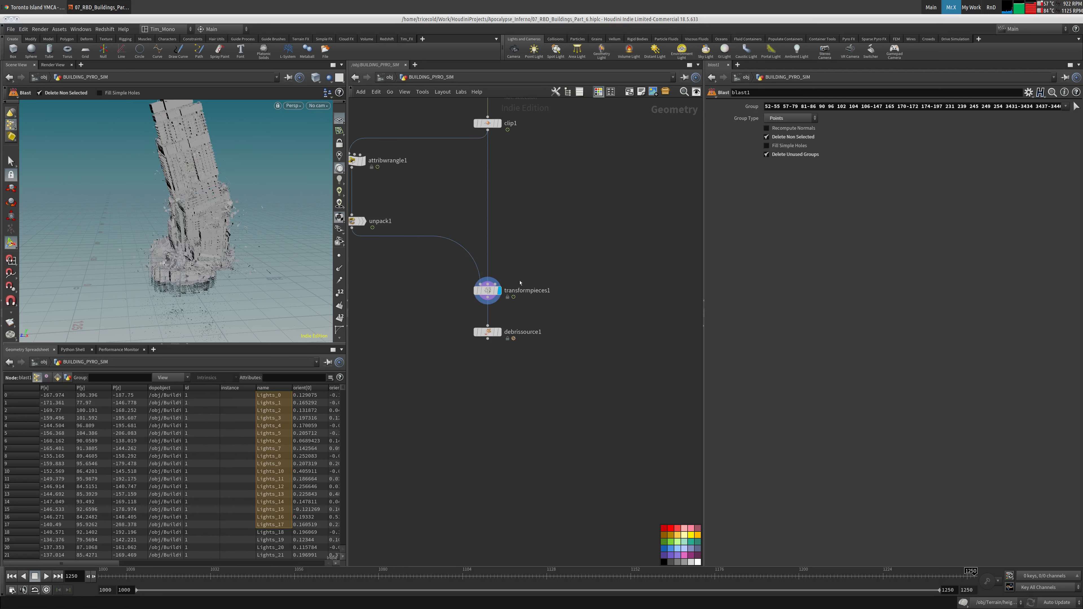
pyautogui.click(1051, 603)
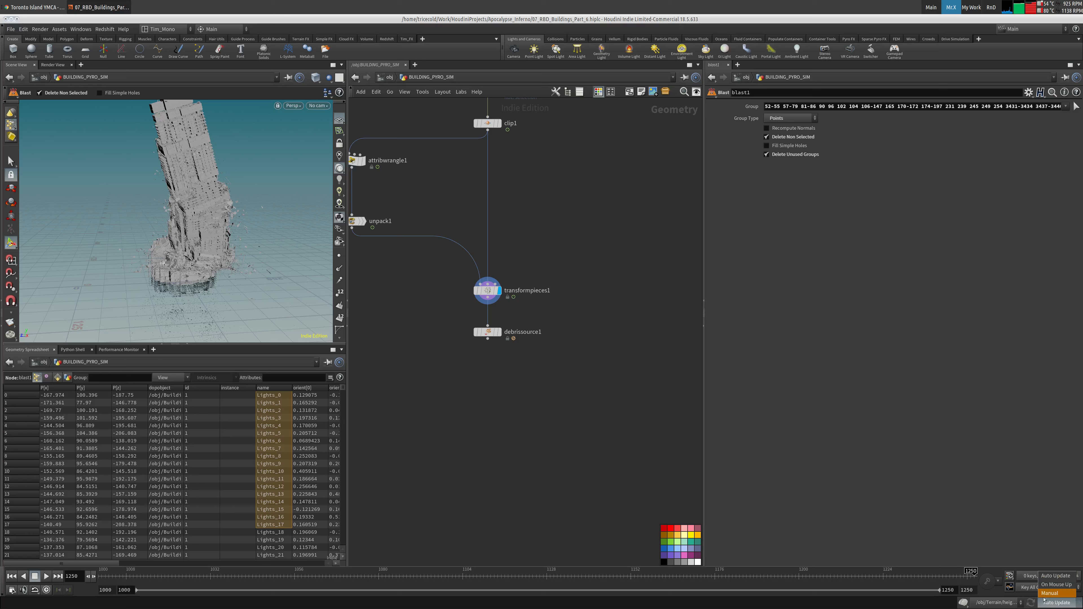
pyautogui.click(1048, 593)
# Set the Debris Source's Edge Debris to 10000000, Search Points to 2 and Life Span to 4.
pyautogui.click(487, 332)
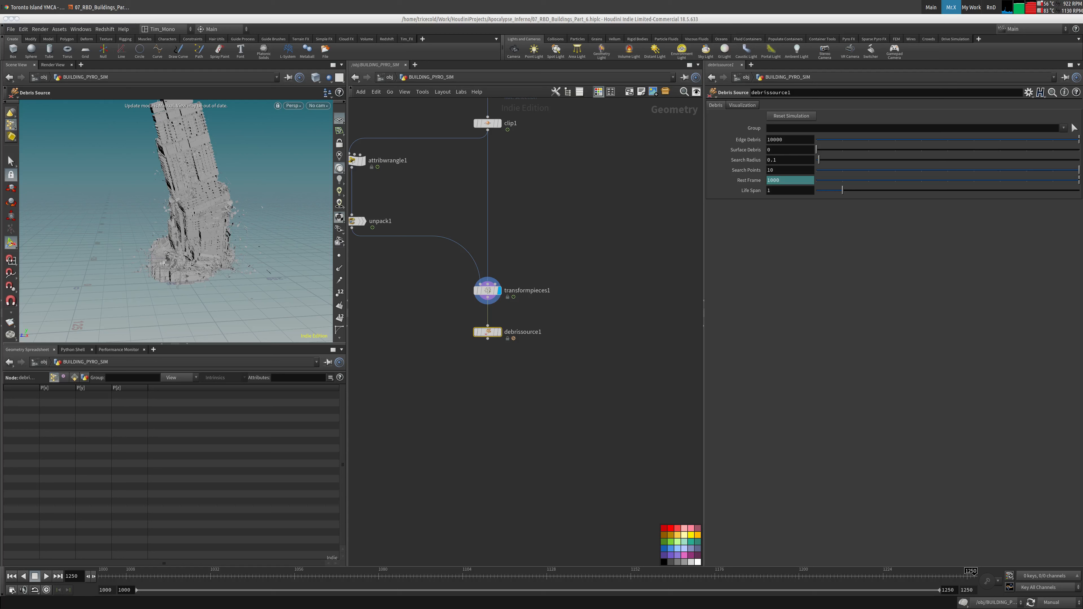
pyautogui.click(797, 142)
pyautogui.write('10000000')
pyautogui.press('Tab')
pyautogui.press('Tab')
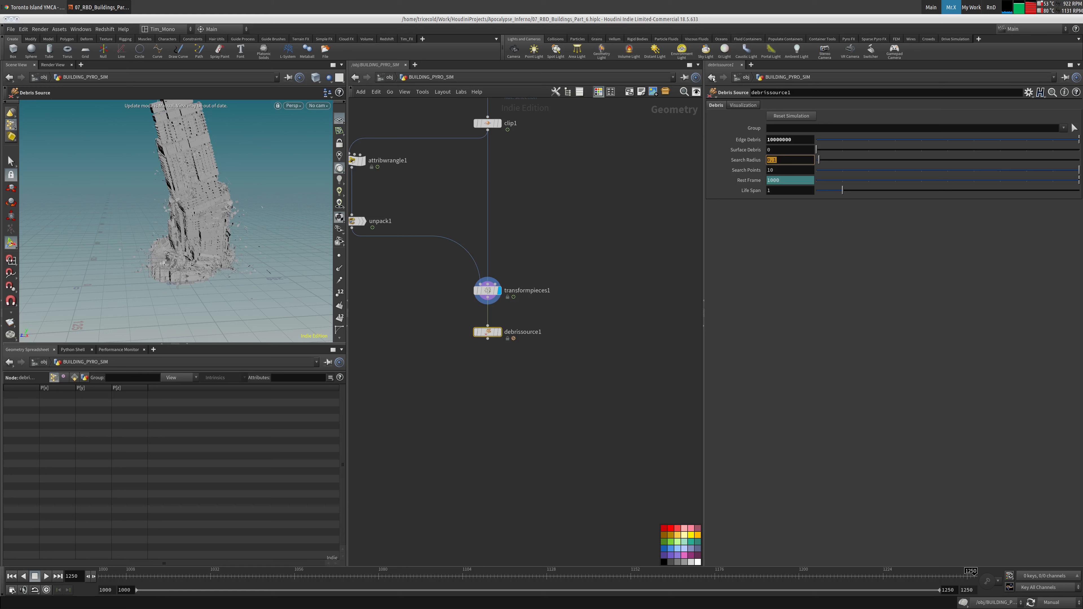
pyautogui.press('Tab')
pyautogui.write('2')
pyautogui.press('Tab')
pyautogui.press('Tab')
pyautogui.write('4')
pyautogui.press('Tab')
pyautogui.click(584, 281)
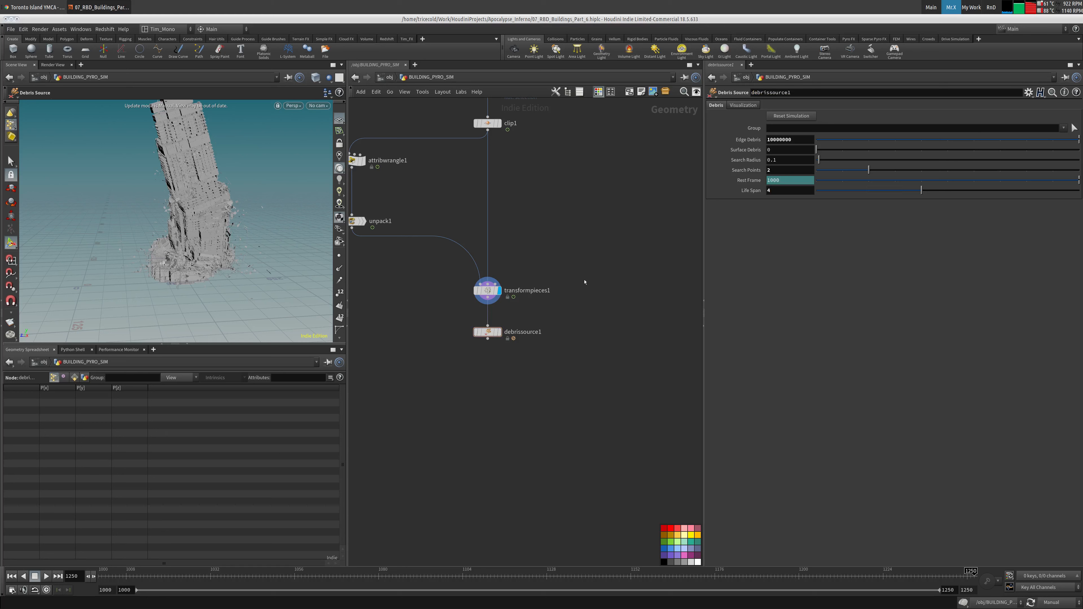
# Add an Attribute Delete node below debrissource1, wire the debris source into it, and display it.
pyautogui.moveTo(475, 376); pyautogui.dragTo(469, 342, button='middle')
pyautogui.press('Tab')
pyautogui.write('attrd')
pyautogui.press('Return')
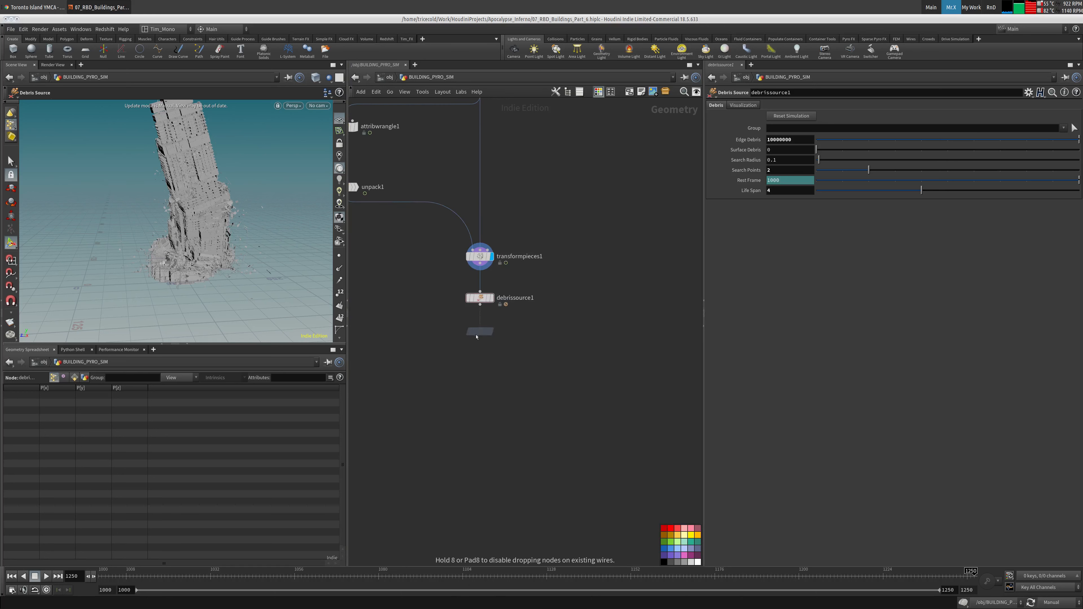
pyautogui.click(480, 341)
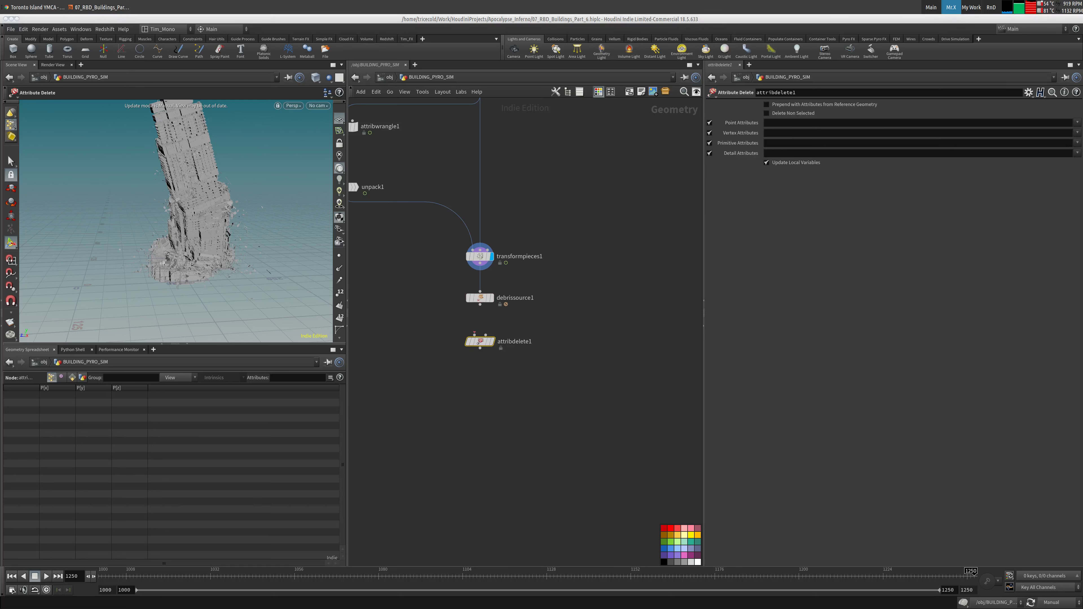
pyautogui.moveTo(480, 305); pyautogui.dragTo(480, 334)
pyautogui.click(490, 342)
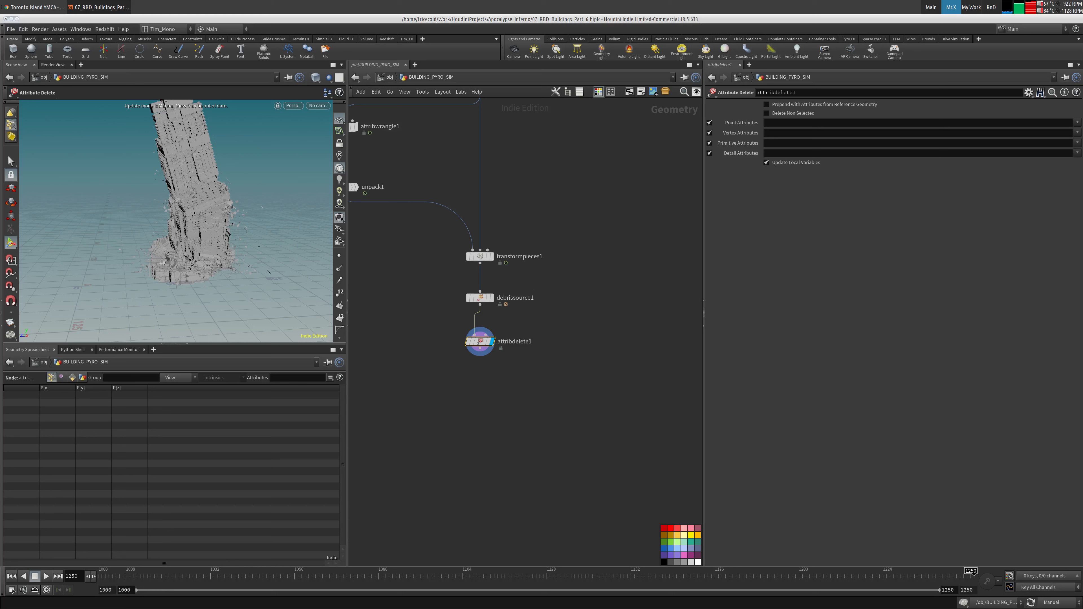
# Set the Attribute Delete node to remove the point attributes name, rest and Cd.
pyautogui.click(774, 124)
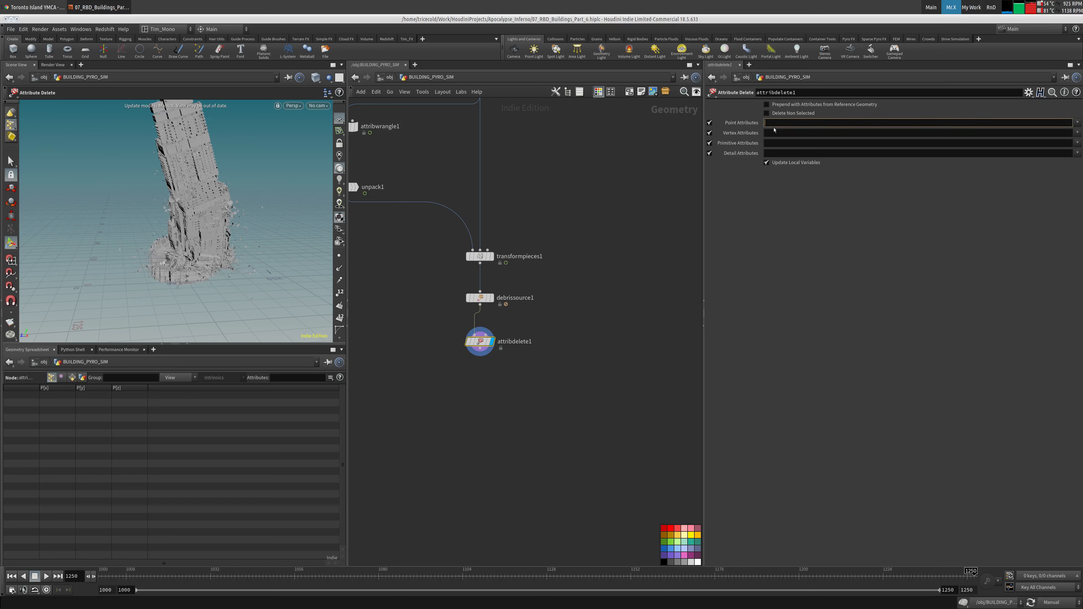
pyautogui.write('name rest Cd')
pyautogui.press('Tab')
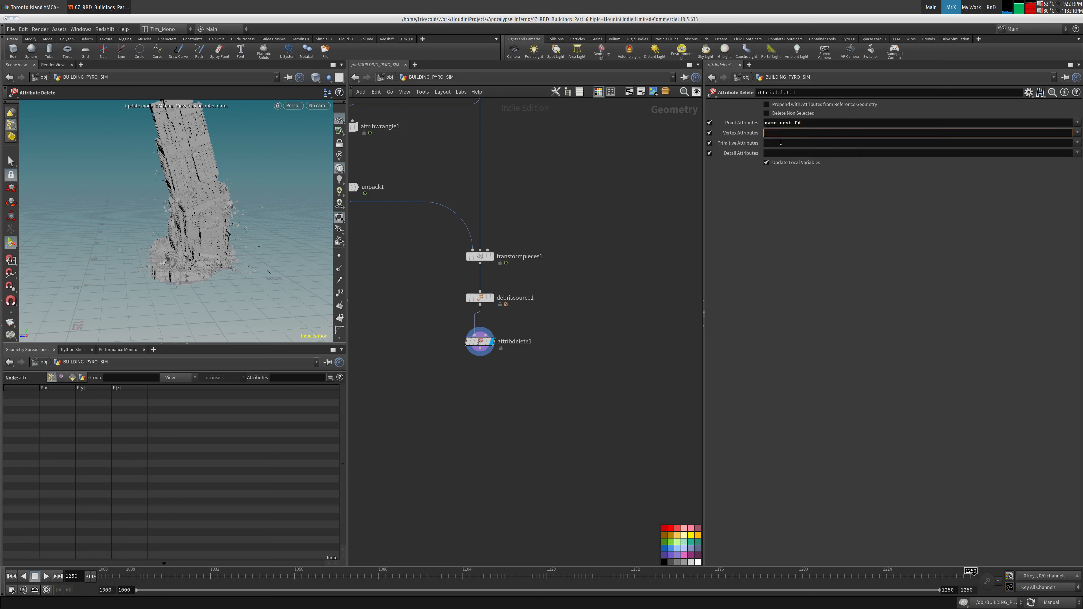
pyautogui.click(836, 111)
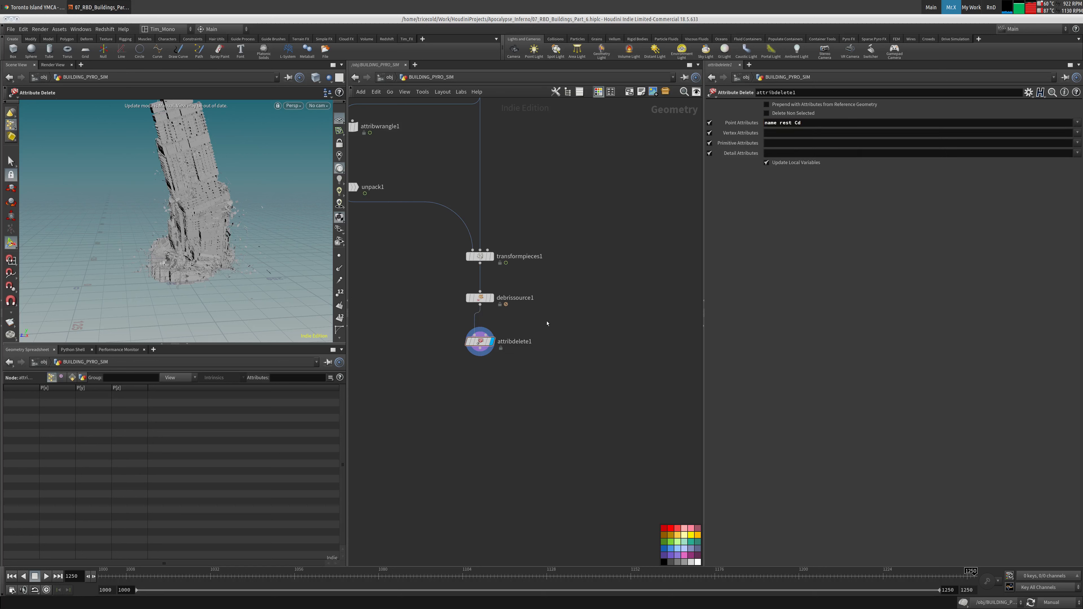
# Add a Null below attribdelete1, fed by it, and name it OUT_BLDG_debrisSRC.
pyautogui.moveTo(553, 378); pyautogui.dragTo(553, 363, button='middle')
pyautogui.press('Tab')
pyautogui.write('file')
pyautogui.click(622, 226)
pyautogui.click(480, 383)
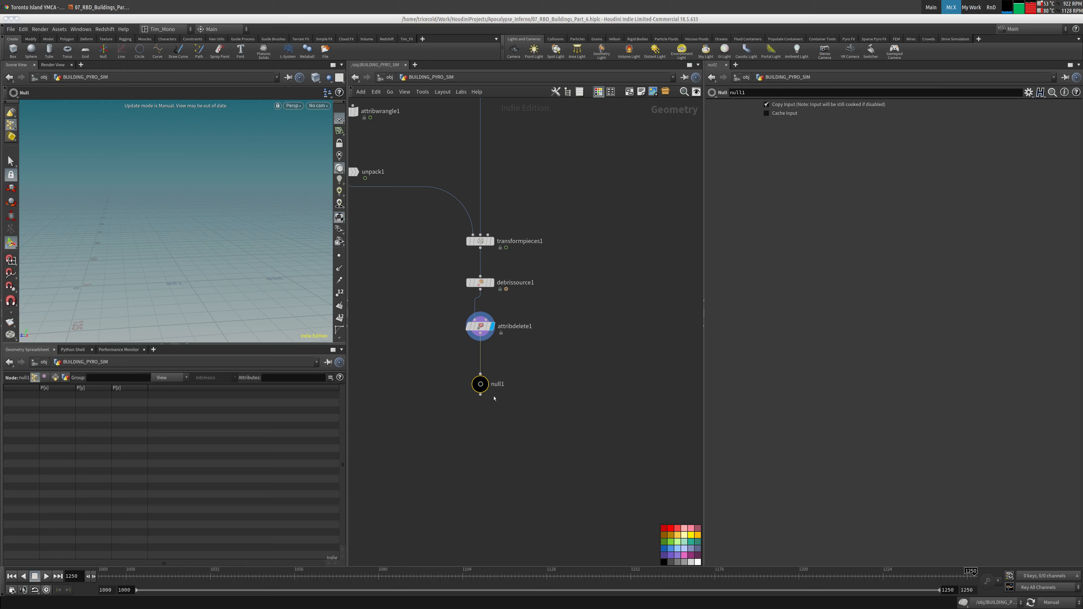
pyautogui.click(498, 384)
pyautogui.write('OUT_BLDG_debrisSRC')
pyautogui.click(558, 354)
# Place an unwired VDB from Polygons node beside the debrissource1 branch.
pyautogui.moveTo(581, 358); pyautogui.dragTo(538, 416, button='middle')
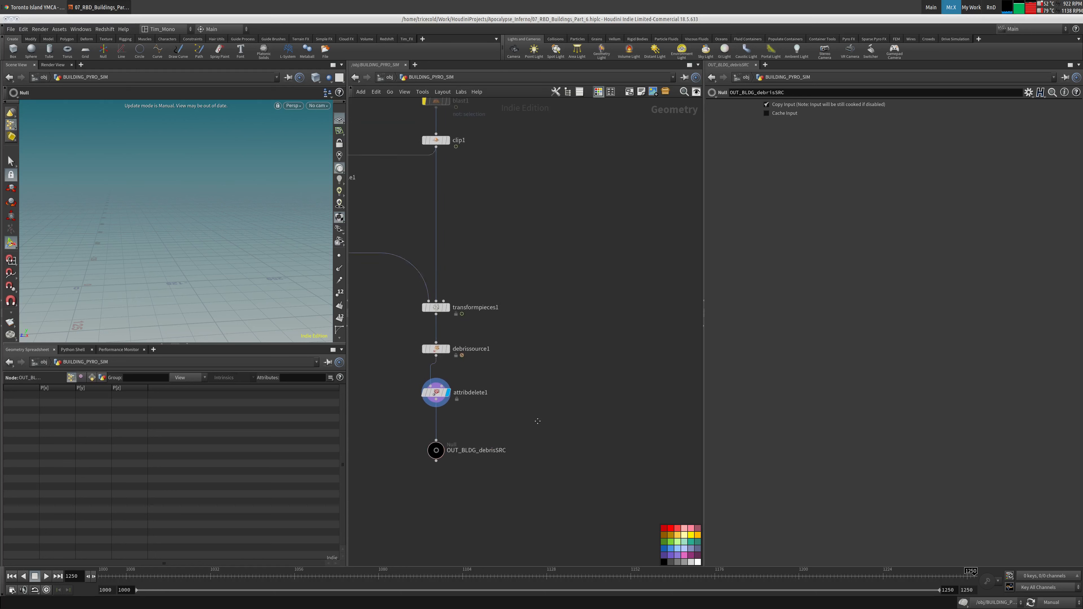
pyautogui.moveTo(542, 302); pyautogui.dragTo(508, 259, button='middle')
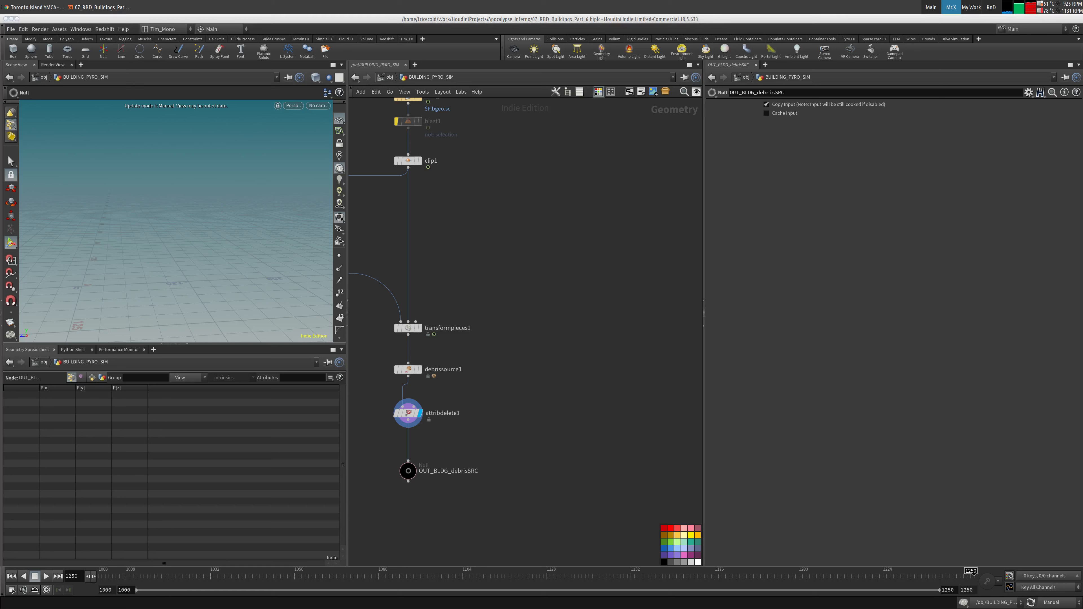
pyautogui.moveTo(523, 259); pyautogui.dragTo(520, 242, button='middle')
pyautogui.press('Tab')
pyautogui.write('vdbfr')
pyautogui.click(634, 239)
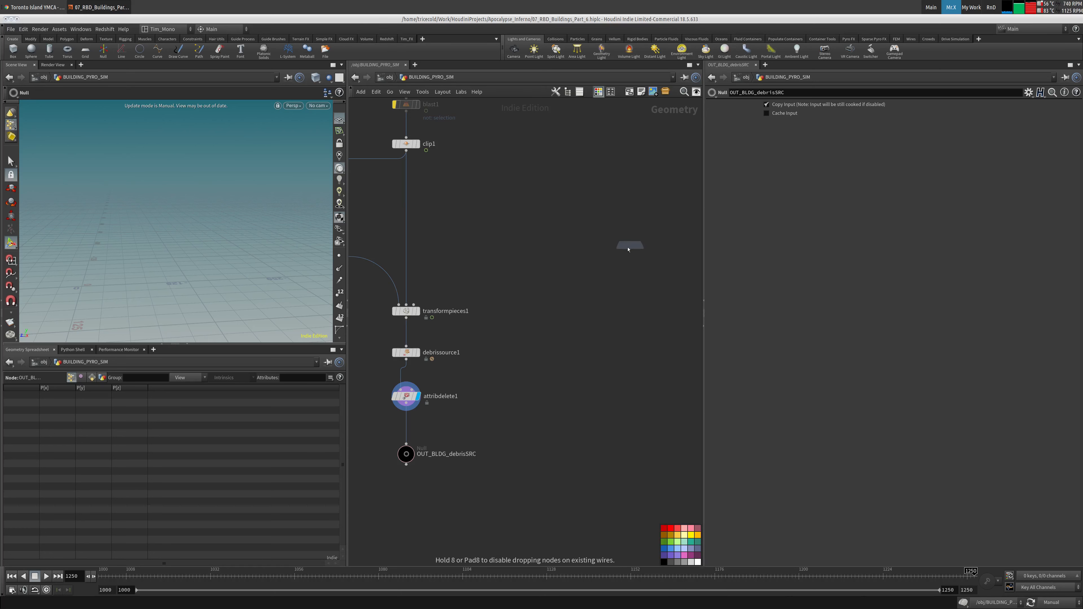
pyautogui.click(561, 351)
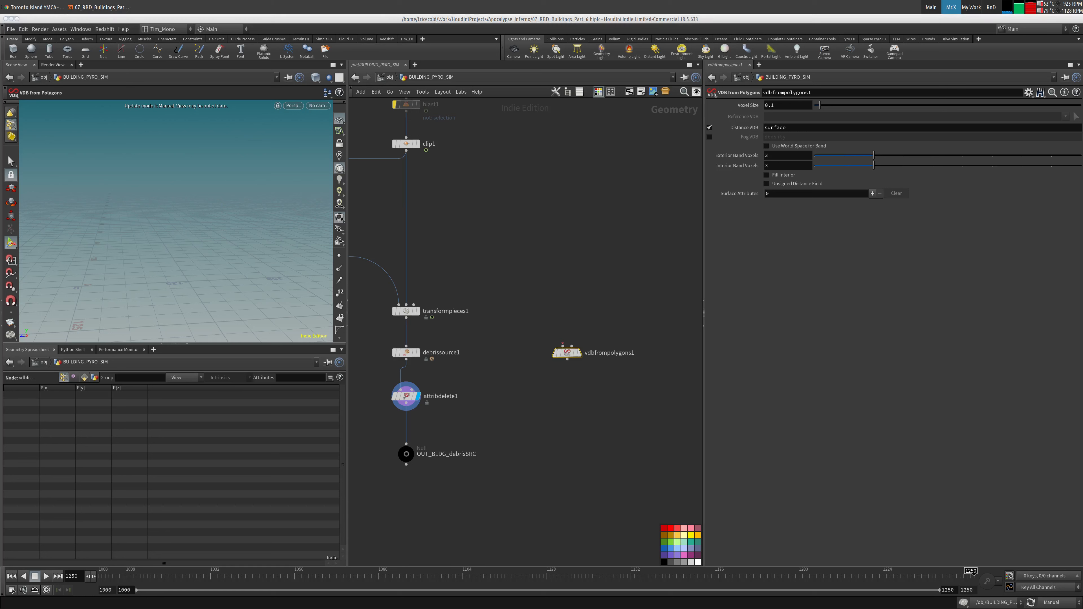
# Set vdbfrompolygons1 to a voxel size of 1 and name its distance VDB collision.
pyautogui.moveTo(780, 105); pyautogui.dragTo(633, 177)
pyautogui.write('1')
pyautogui.press('Return')
pyautogui.moveTo(793, 128); pyautogui.dragTo(683, 132)
pyautogui.write('coll')
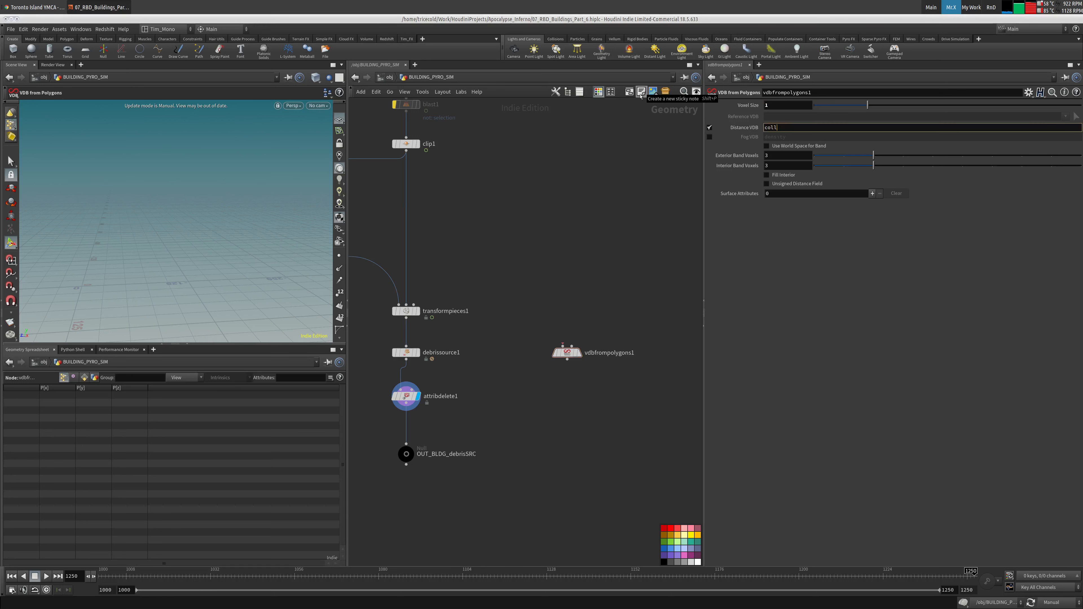
pyautogui.write('ision')
pyautogui.press('Return')
# Add a surface attribute point.v to vdbfrompolygons1 with VDB name v and vector type Displacement/Velocity/Acceleration.
pyautogui.click(872, 193)
pyautogui.click(1075, 206)
pyautogui.click(1067, 216)
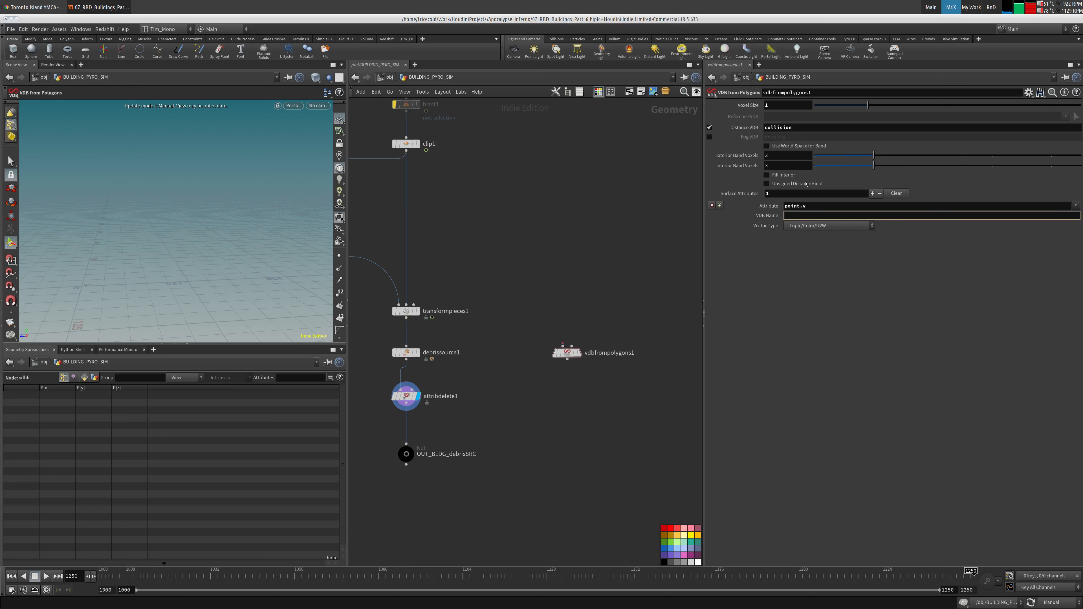
pyautogui.write('v')
pyautogui.press('Return')
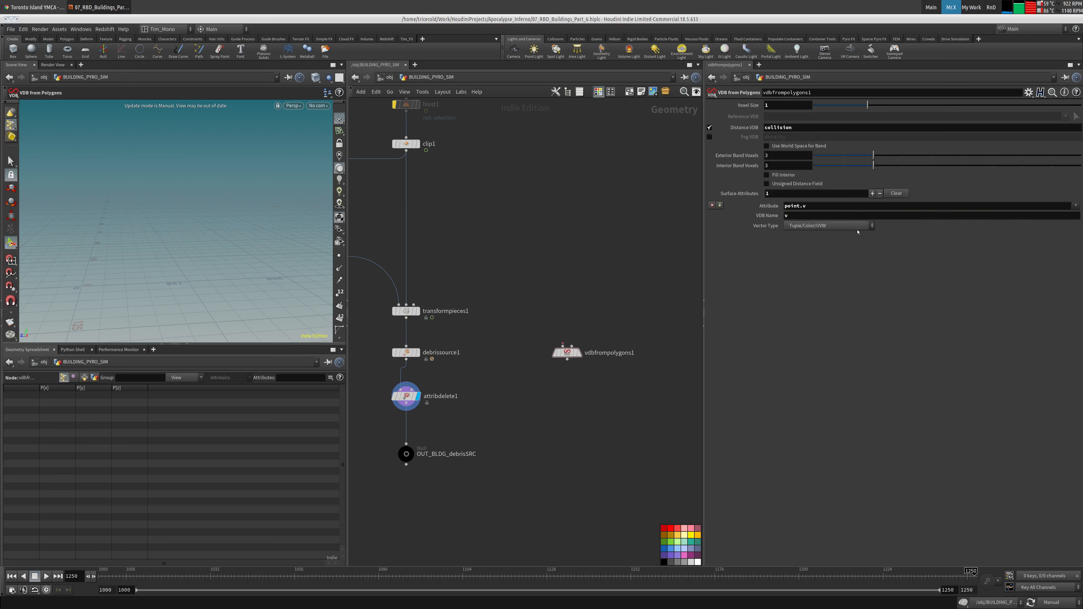
pyautogui.click(828, 225)
pyautogui.click(829, 258)
# Wire transformpieces1 into vdbfrompolygons1, display it, and switch the update mode to Auto Update to cook it.
pyautogui.click(562, 345)
pyautogui.click(406, 317)
pyautogui.click(578, 353)
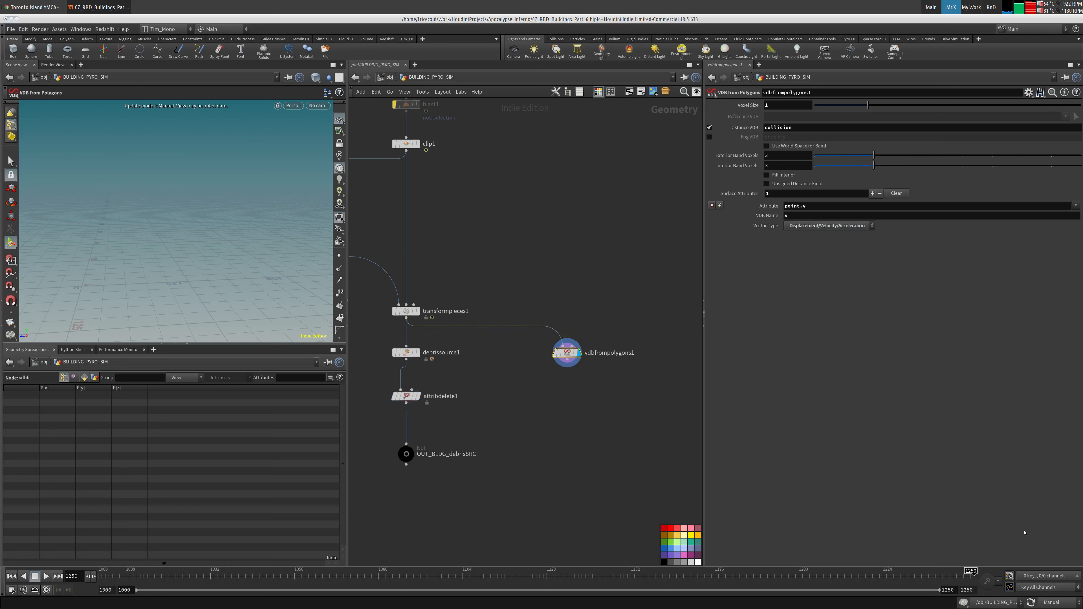
pyautogui.click(1054, 606)
pyautogui.click(1056, 577)
pyautogui.press('Escape')
pyautogui.keyDown('alt'); pyautogui.moveTo(259, 174); pyautogui.dragTo(328, 205); pyautogui.keyUp('alt')
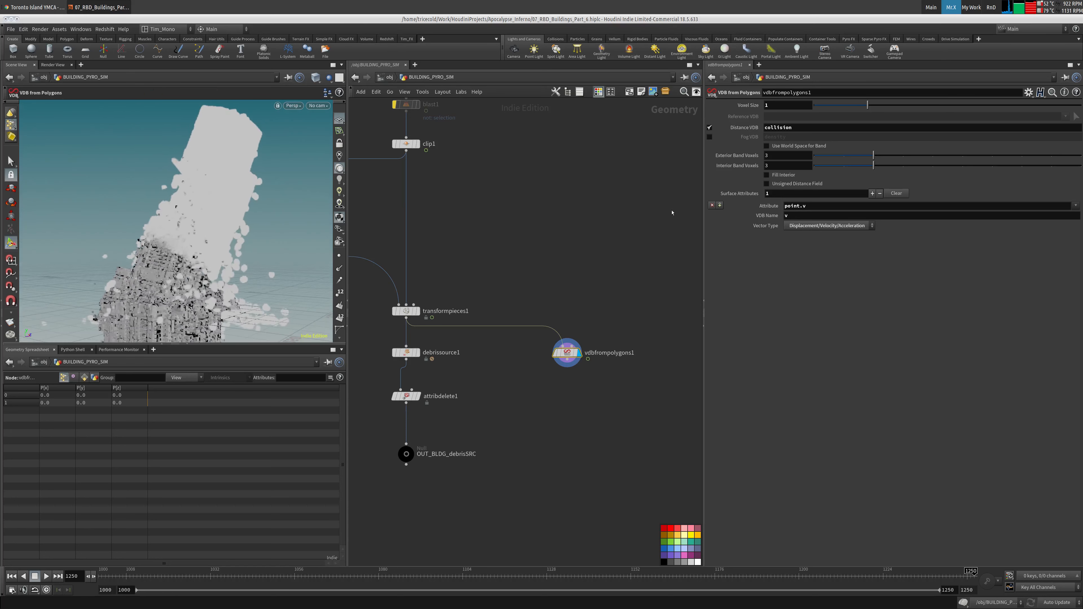
pyautogui.click(786, 215)
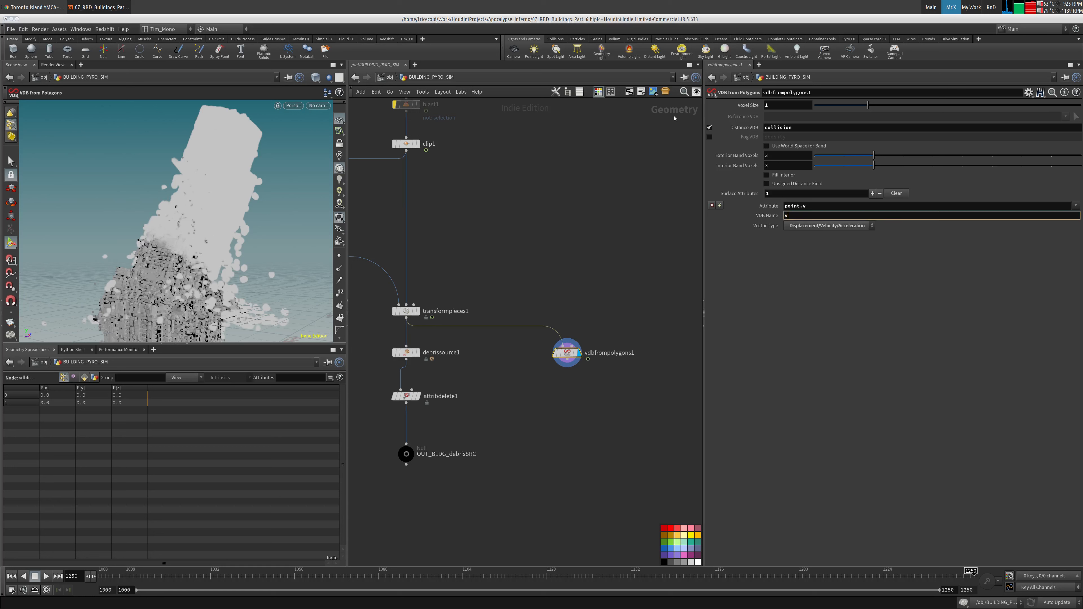
pyautogui.press('Return')
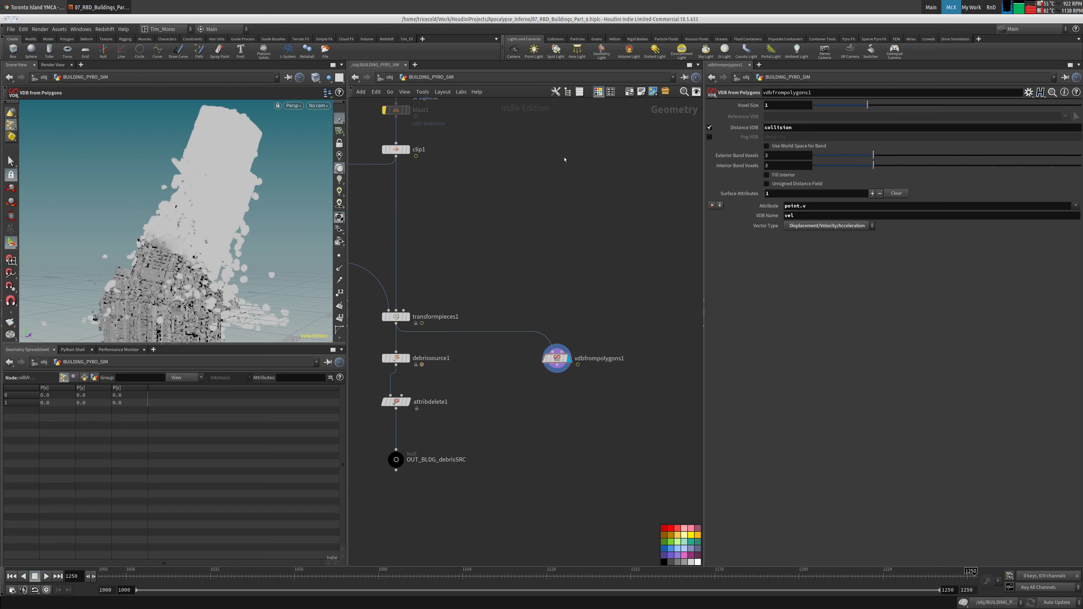
pyautogui.press('BackSpace')
pyautogui.press('BackSpace')
pyautogui.press('Return')
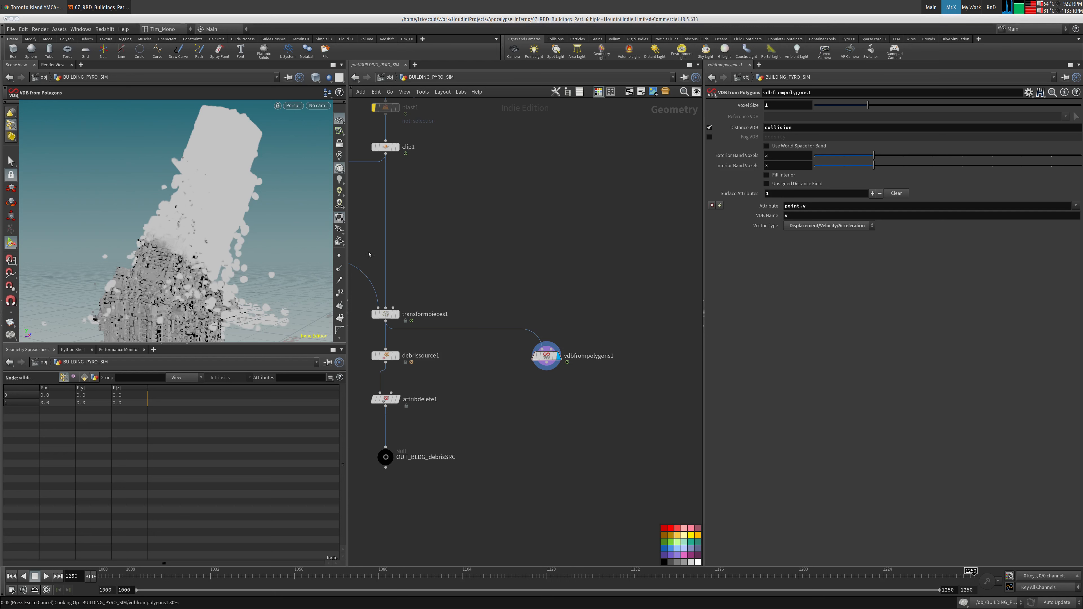
# Add a Primitive node below vdbfrompolygons1, fed by it.
pyautogui.press('Tab')
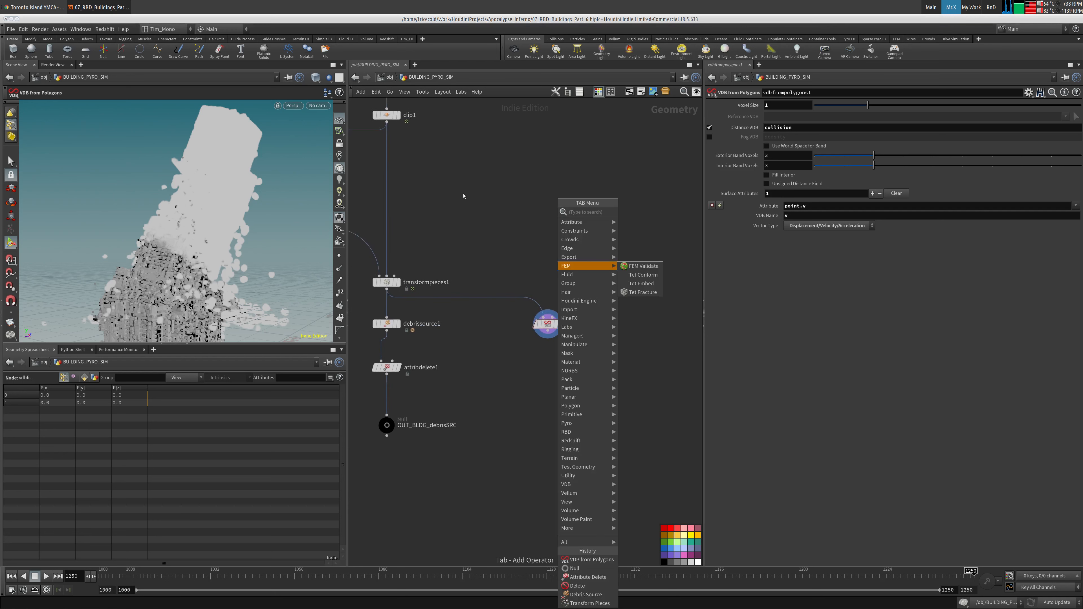
pyautogui.write('primi')
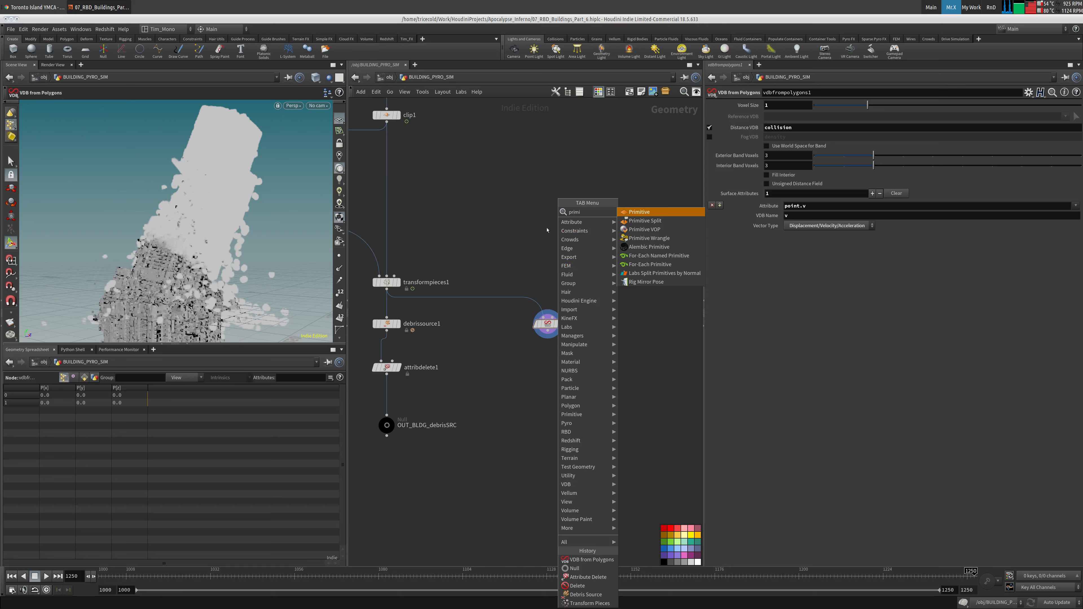
pyautogui.click(639, 212)
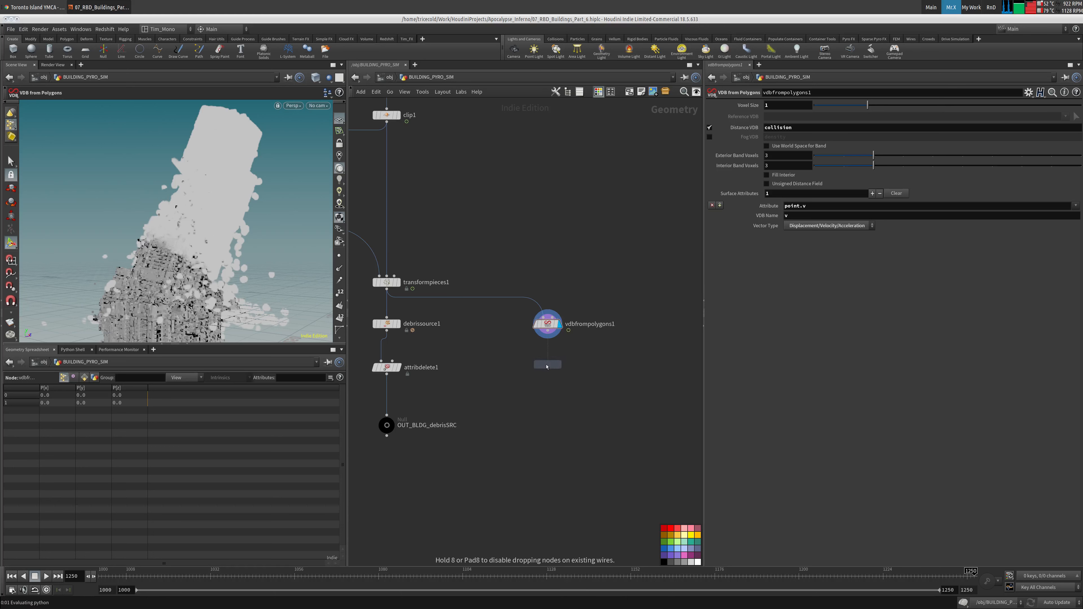
pyautogui.click(549, 368)
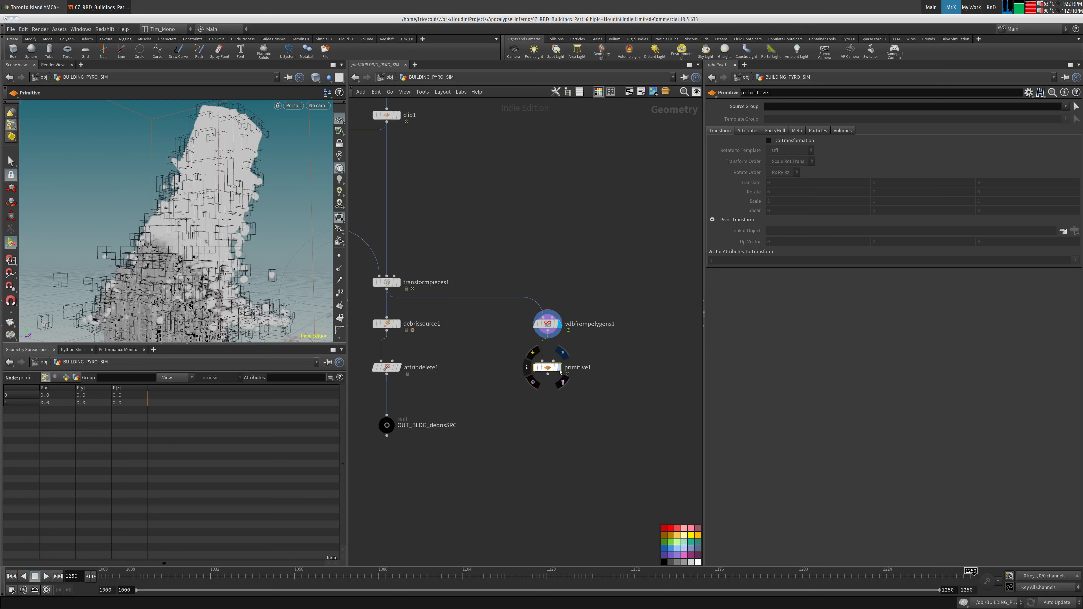
pyautogui.click(1052, 106)
pyautogui.write('@name=v')
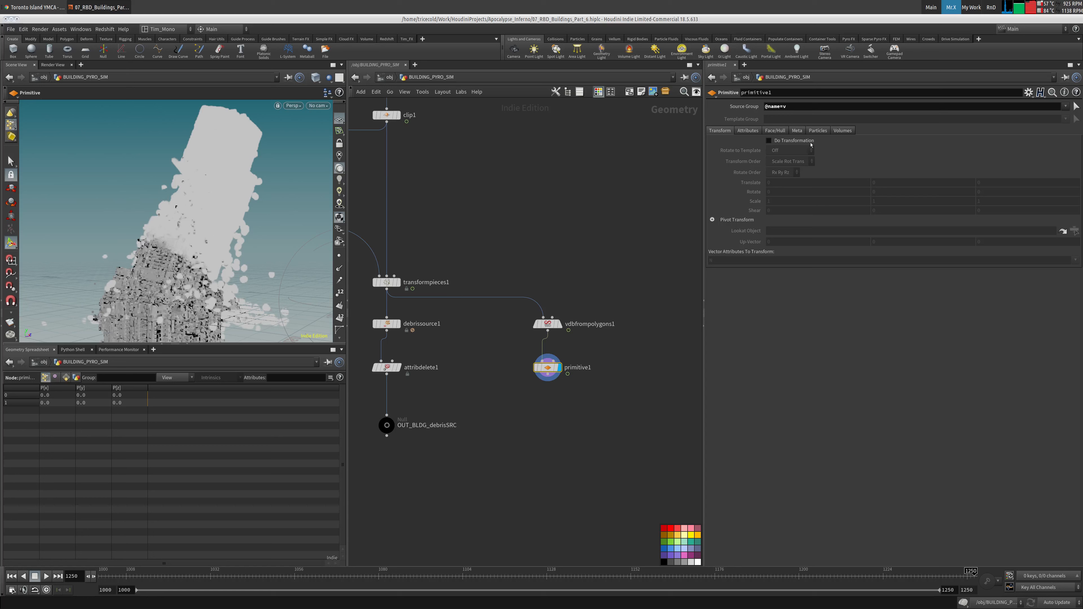
pyautogui.click(843, 131)
pyautogui.click(769, 140)
pyautogui.click(787, 150)
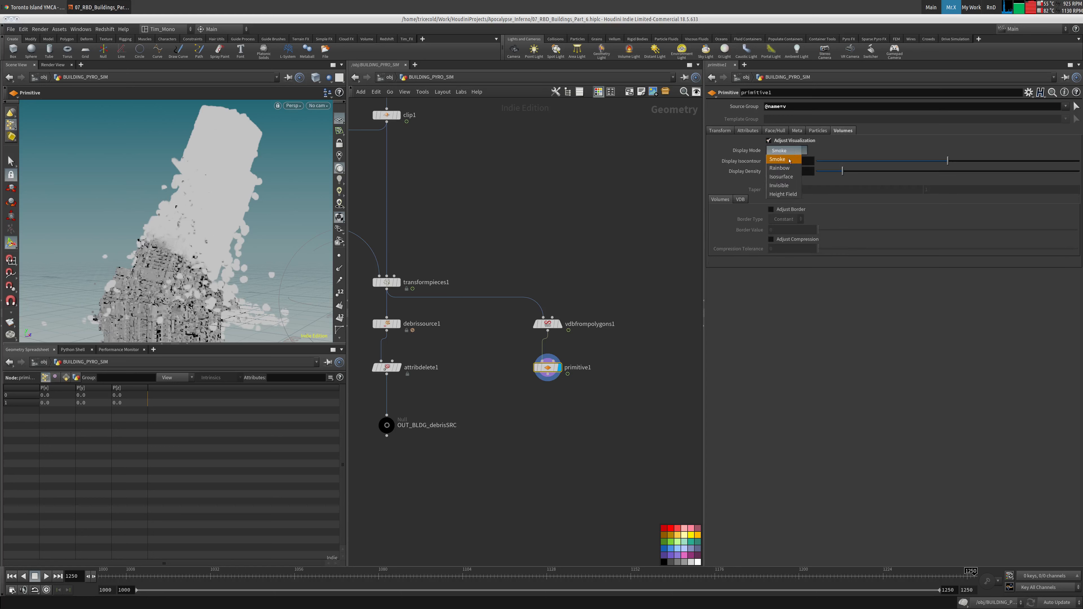
pyautogui.click(779, 185)
# Add a Null below primitive1, fed by it, and name it OUT_BLDG_COLL_VDB.
pyautogui.moveTo(528, 385); pyautogui.dragTo(530, 349, button='middle')
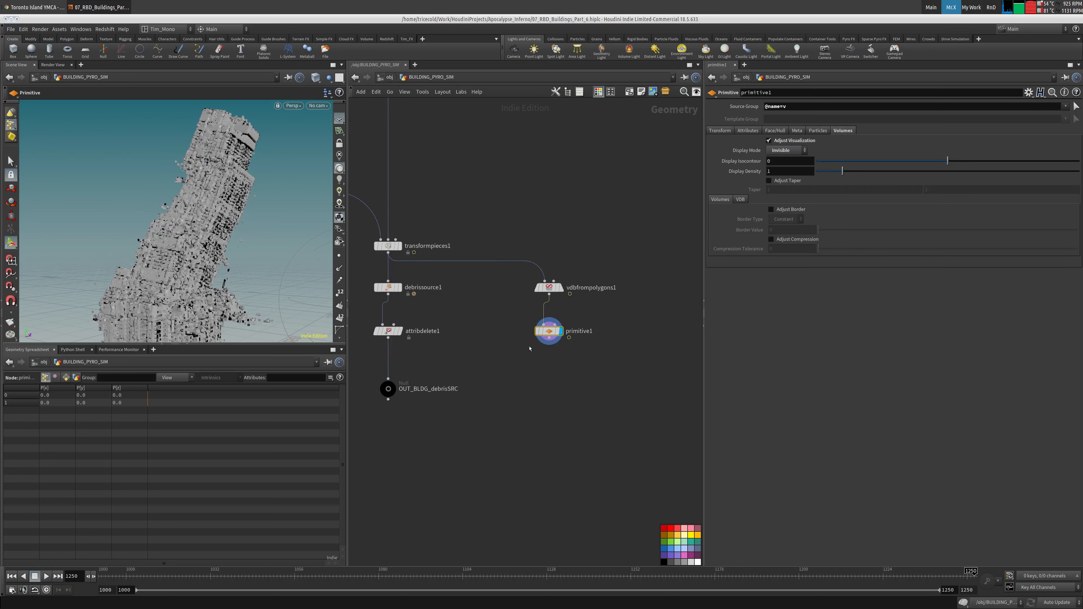
pyautogui.press('Tab')
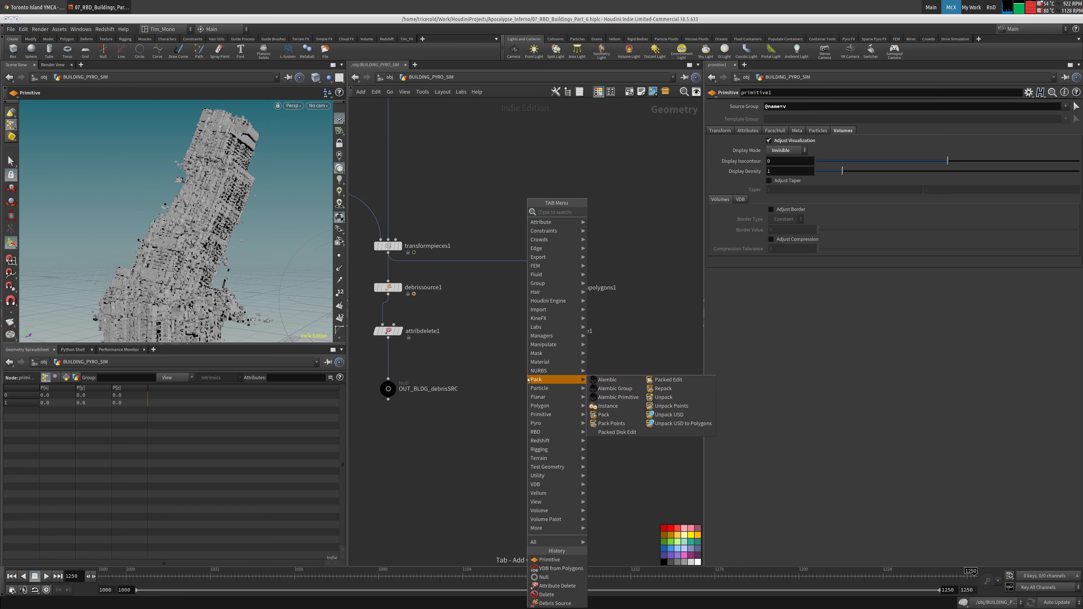
pyautogui.write('nu')
pyautogui.click(611, 216)
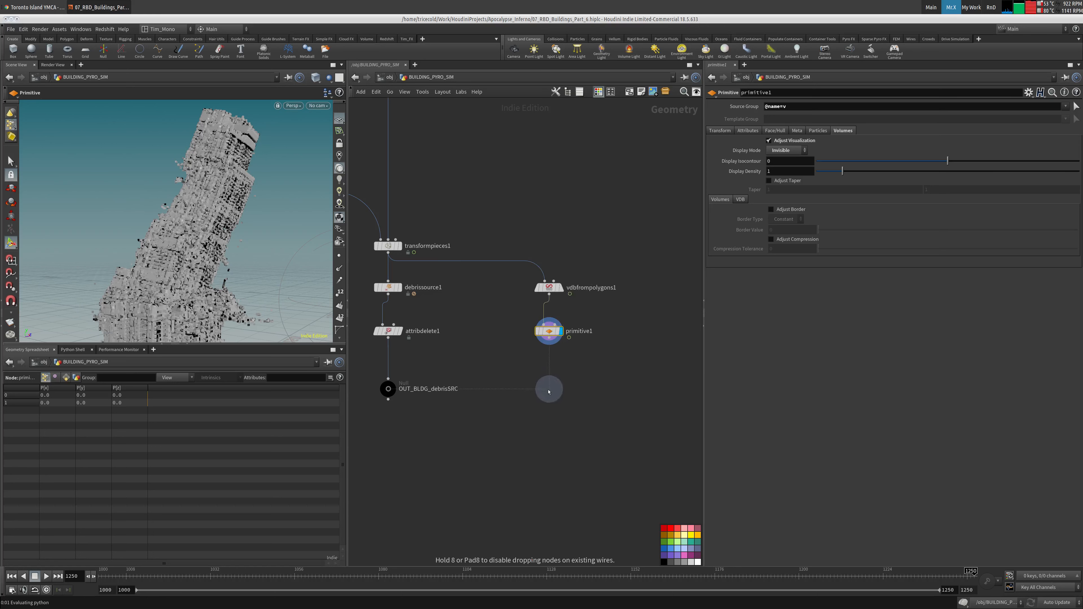
pyautogui.click(549, 388)
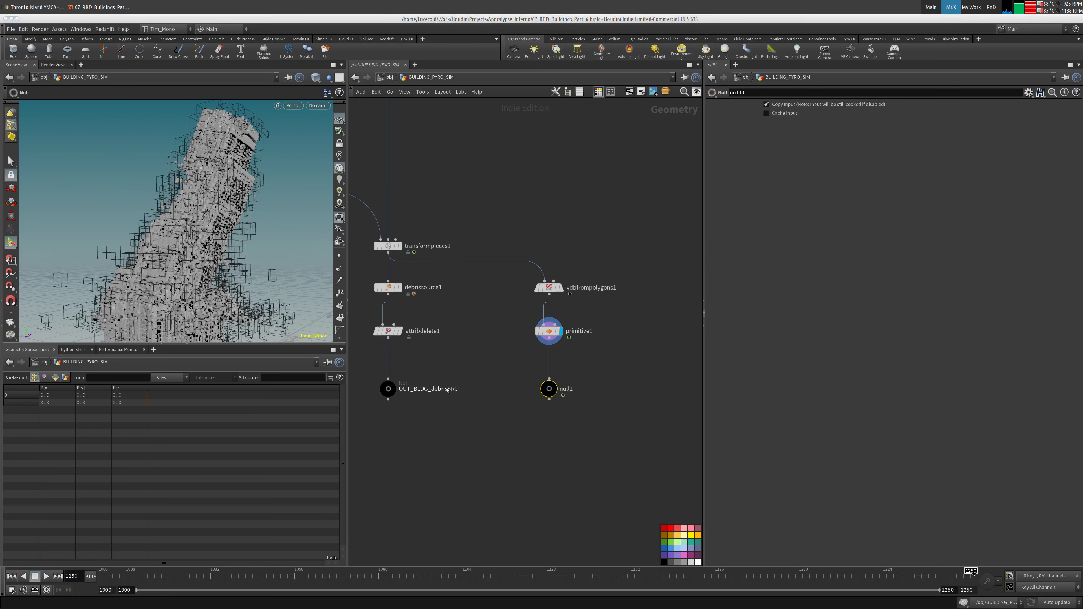
pyautogui.click(568, 388)
pyautogui.hotkey('ctrl', 'v')
pyautogui.press('Return')
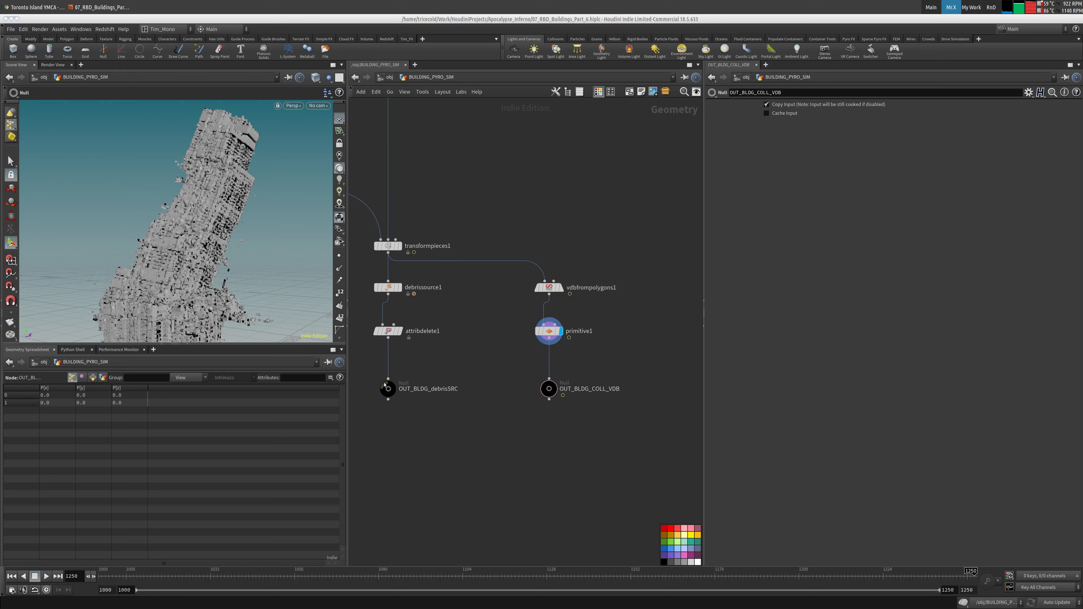
# In the Simulations network, set the SOP path of wedge_BLDG_debrisSRC to ../../BUILDING_PYRO_SIM/OUT_BLDG_debrisSRC.
pyautogui.click(385, 77)
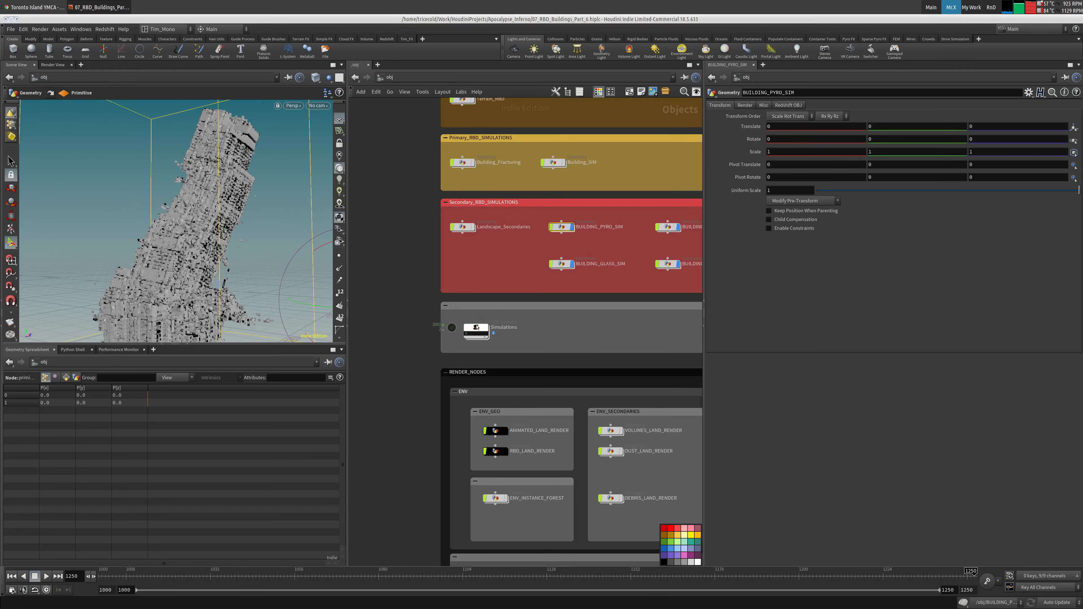
pyautogui.doubleClick(477, 330)
pyautogui.moveTo(464, 315); pyautogui.dragTo(528, 184, button='middle')
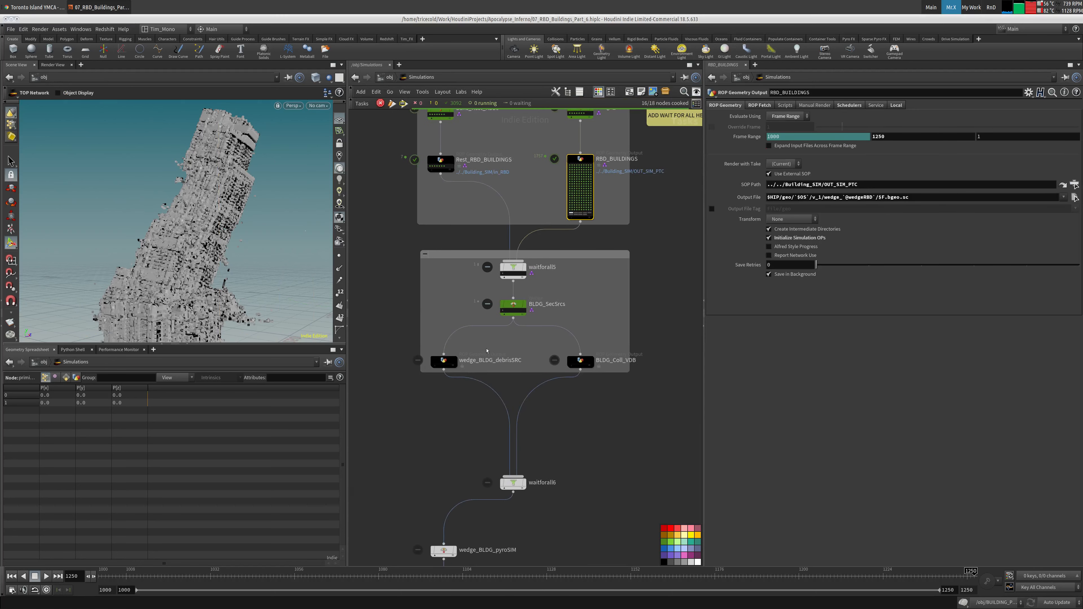
pyautogui.click(443, 360)
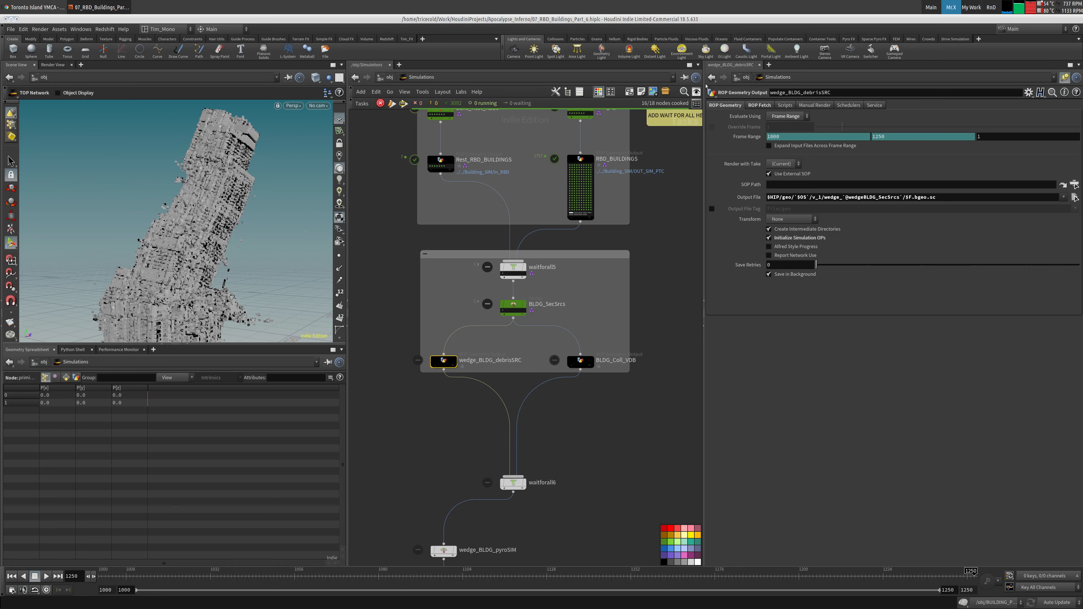
pyautogui.click(389, 77)
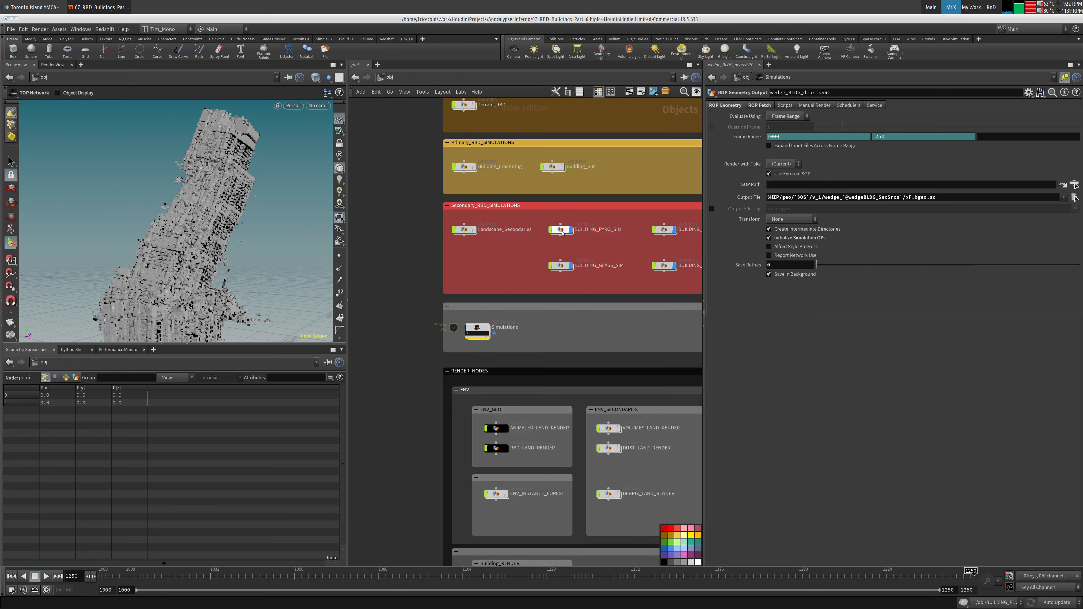
pyautogui.doubleClick(560, 229)
pyautogui.moveTo(388, 388); pyautogui.dragTo(808, 185)
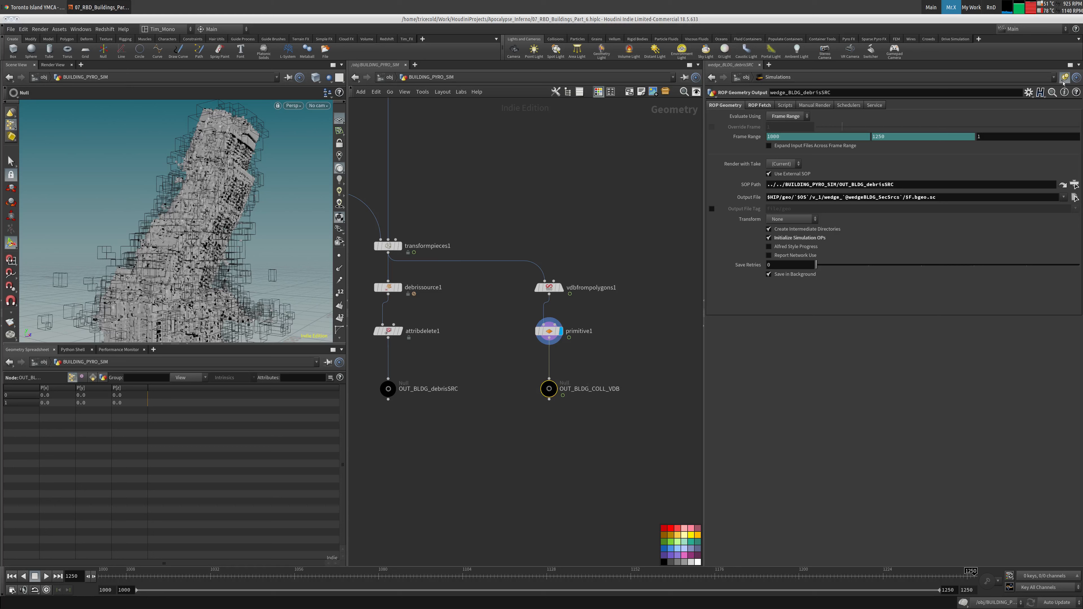
pyautogui.click(1063, 78)
# In the Simulations network, set the SOP path of BLDG_Coll_VDB to ../../BUILDING_PYRO_SIM/OUT_BLDG_COLL_VDB.
pyautogui.doubleClick(581, 387)
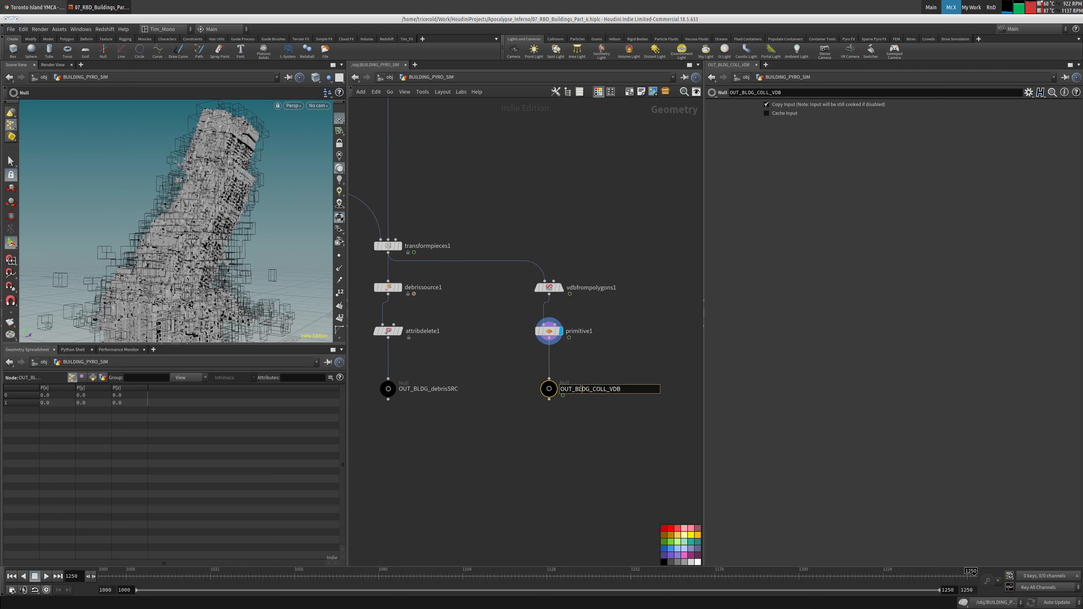
pyautogui.press('Return')
pyautogui.press('u')
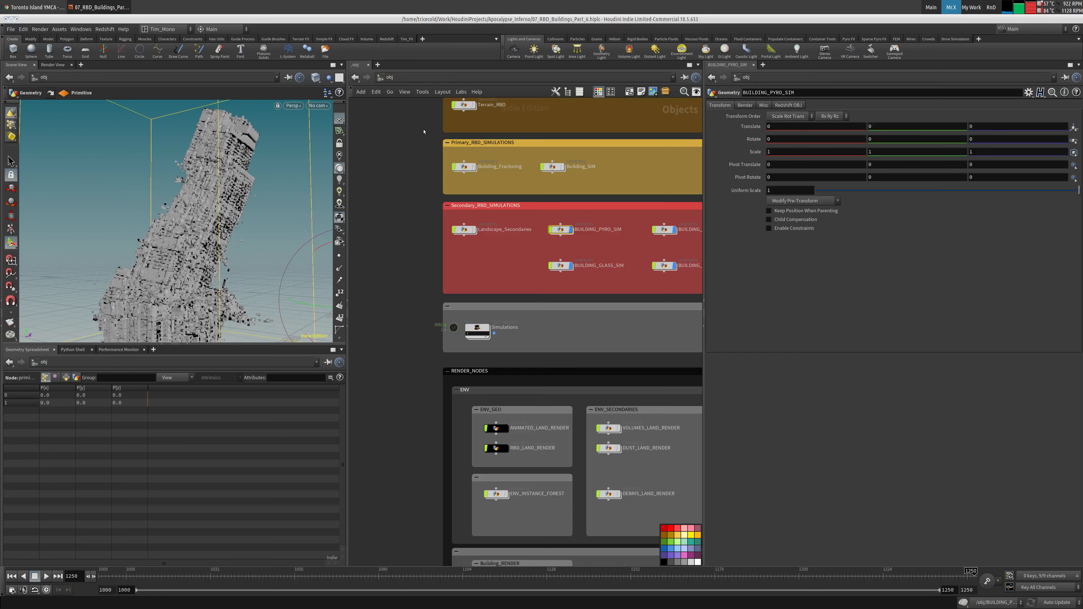
pyautogui.doubleClick(477, 329)
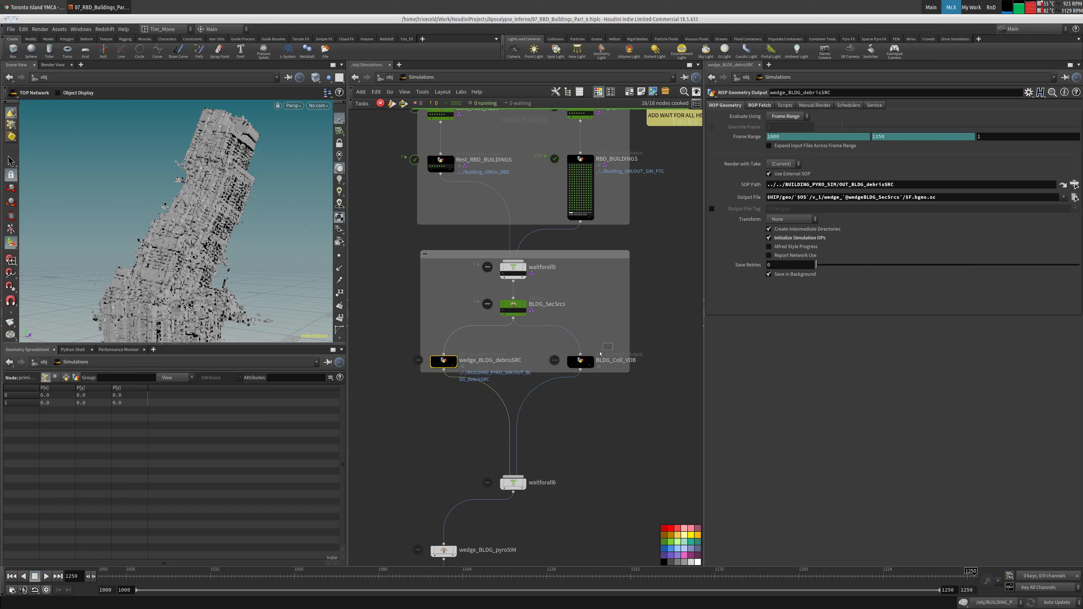
pyautogui.click(581, 361)
pyautogui.click(725, 105)
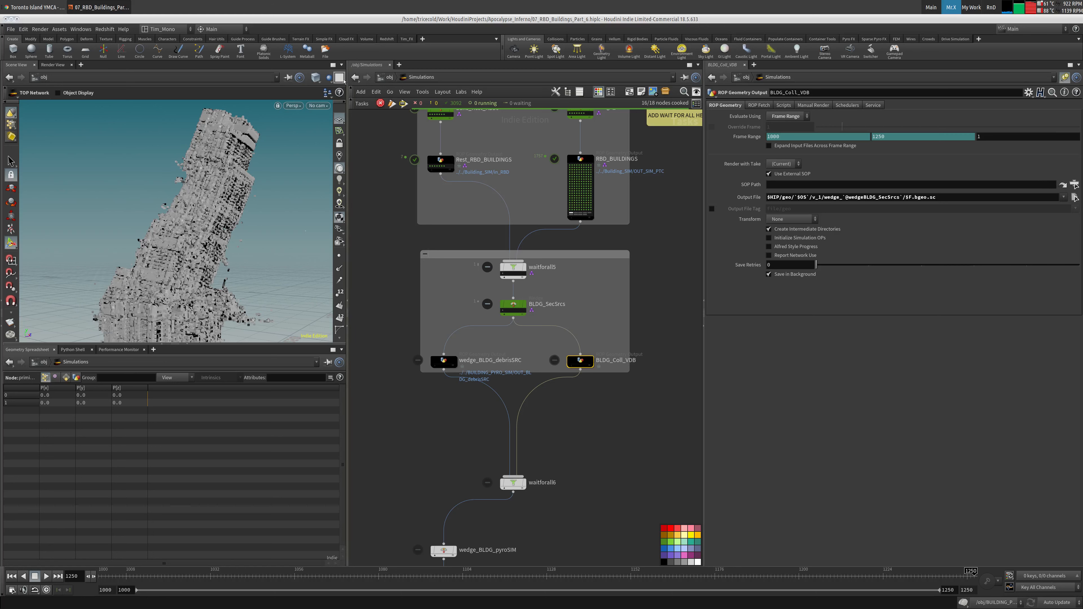
pyautogui.click(386, 77)
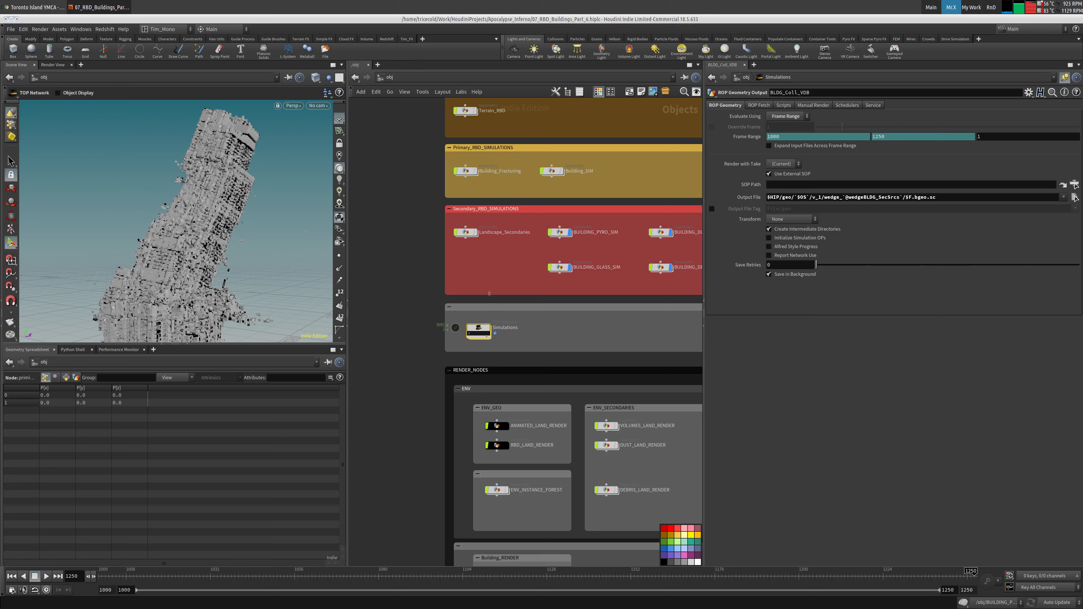
pyautogui.moveTo(578, 330); pyautogui.dragTo(536, 283, button='middle')
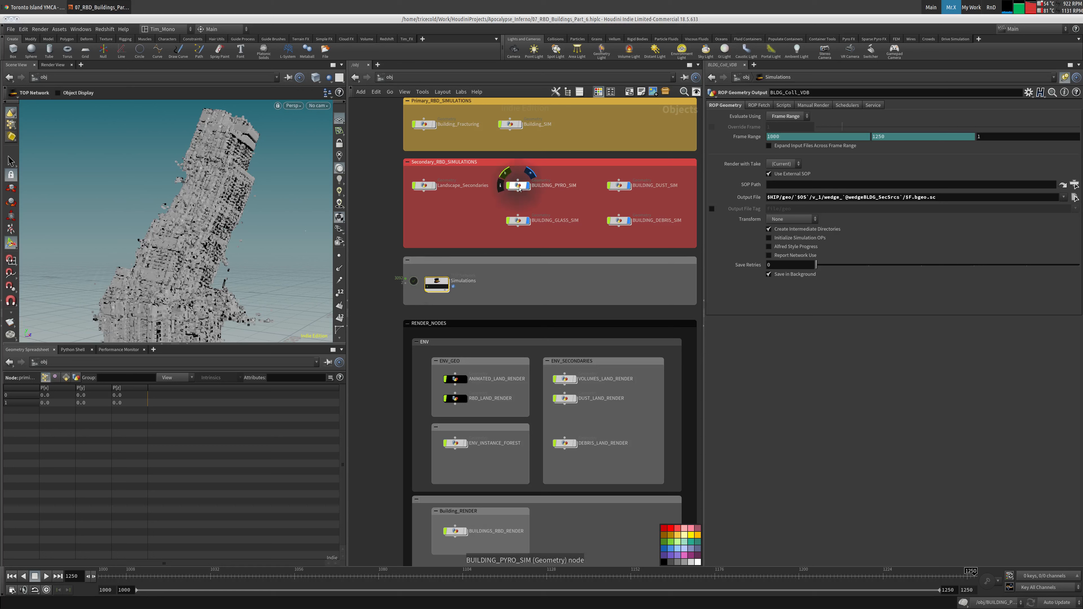
pyautogui.doubleClick(516, 188)
pyautogui.moveTo(549, 389); pyautogui.dragTo(842, 184)
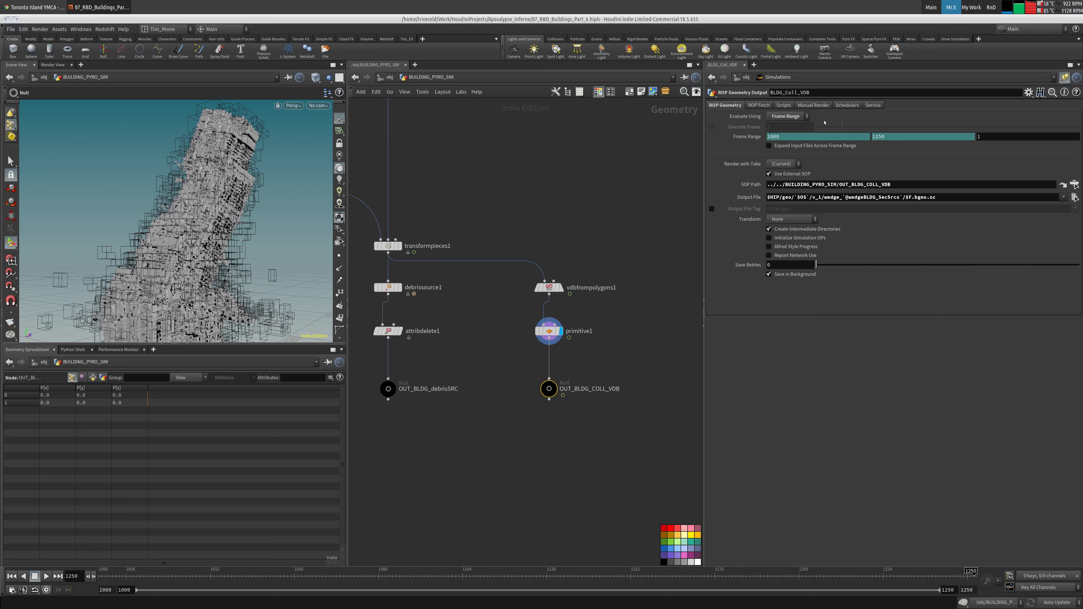
pyautogui.click(414, 184)
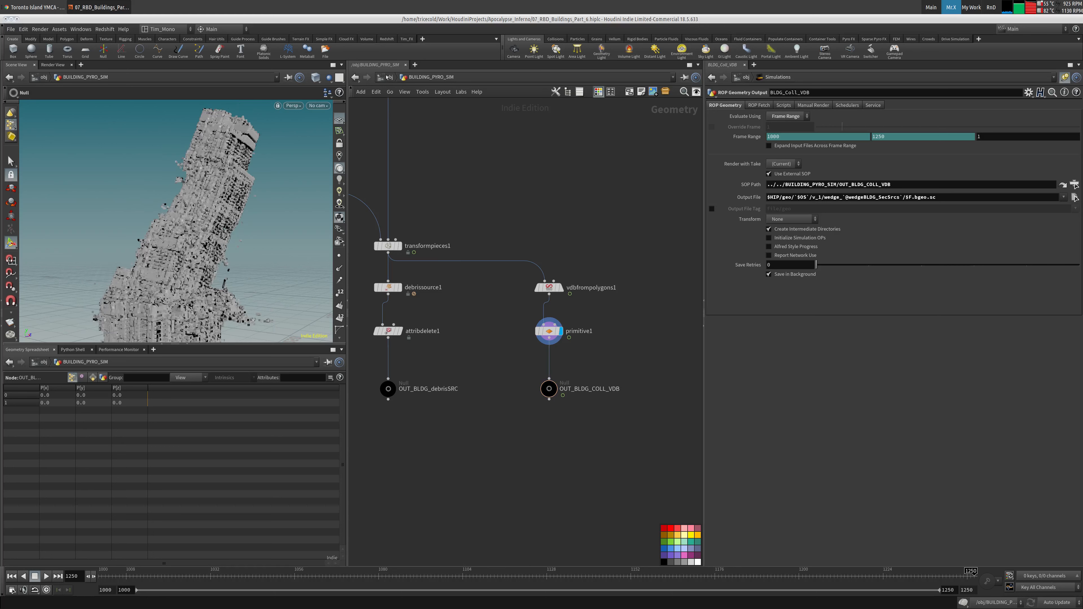
# In BUILDING_PYRO_SIM, add a File node below OUT_BLDG_debrisSRC and name it wedge_BLDG_debrisSRC.
pyautogui.click(388, 77)
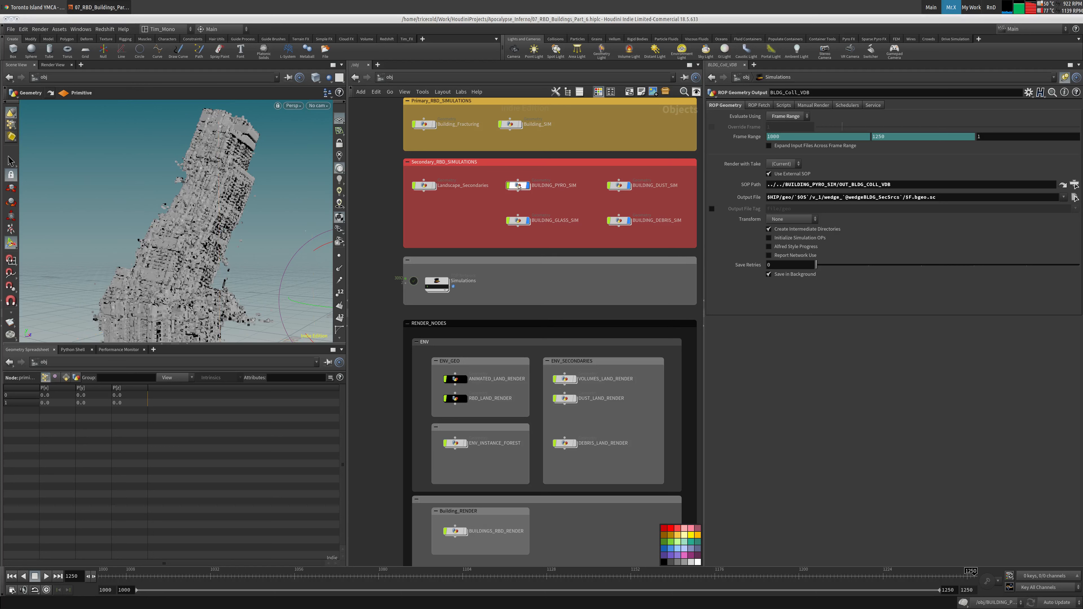
pyautogui.doubleClick(517, 185)
pyautogui.moveTo(475, 331); pyautogui.dragTo(585, 170, button='middle')
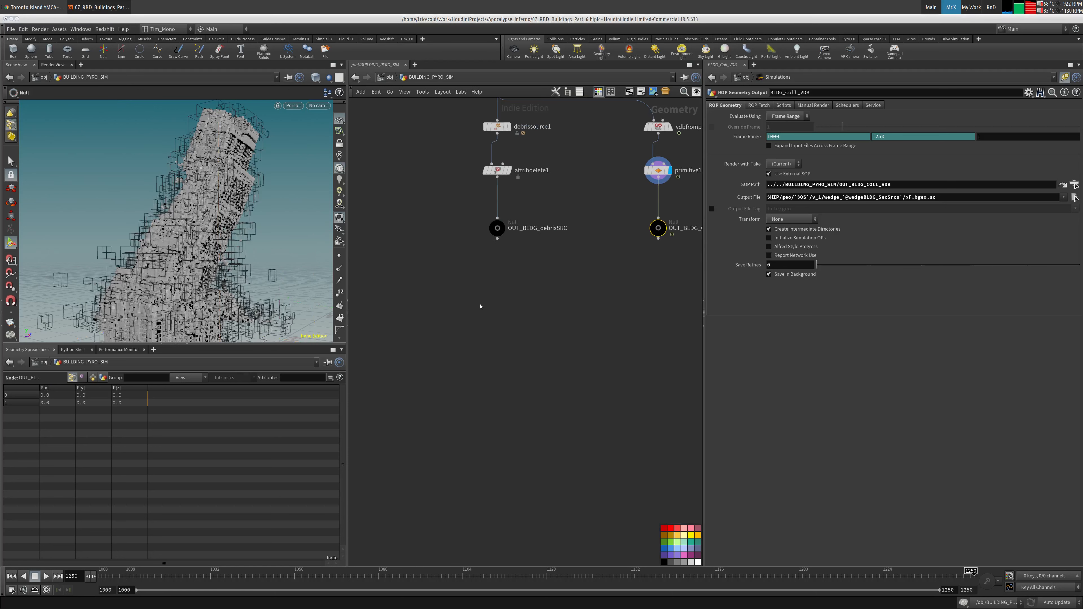
pyautogui.moveTo(475, 298); pyautogui.dragTo(455, 329, button='middle')
pyautogui.press('Tab')
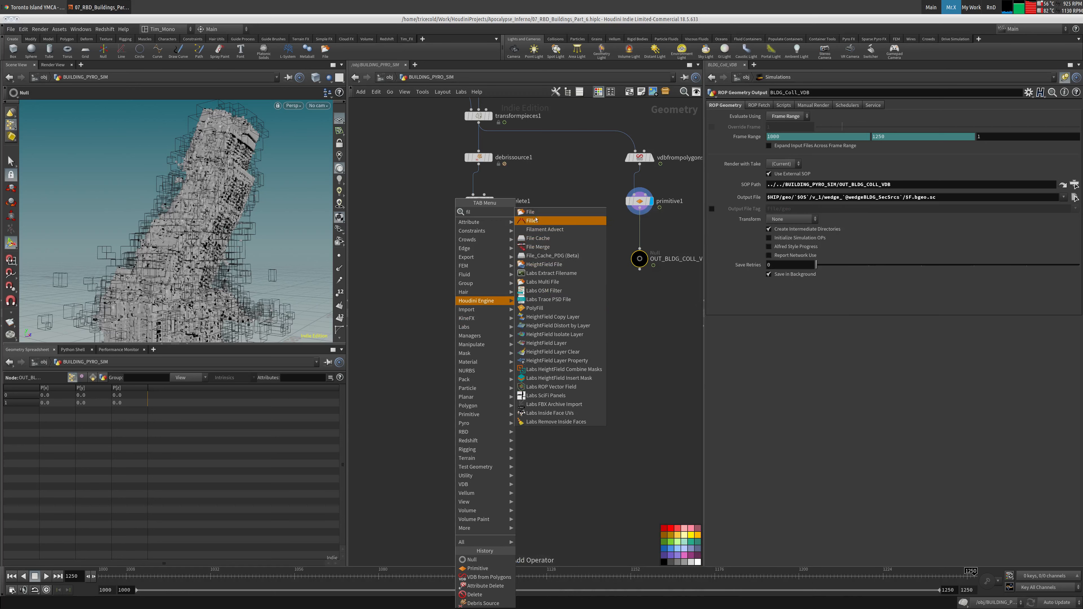
pyautogui.click(554, 216)
pyautogui.click(478, 337)
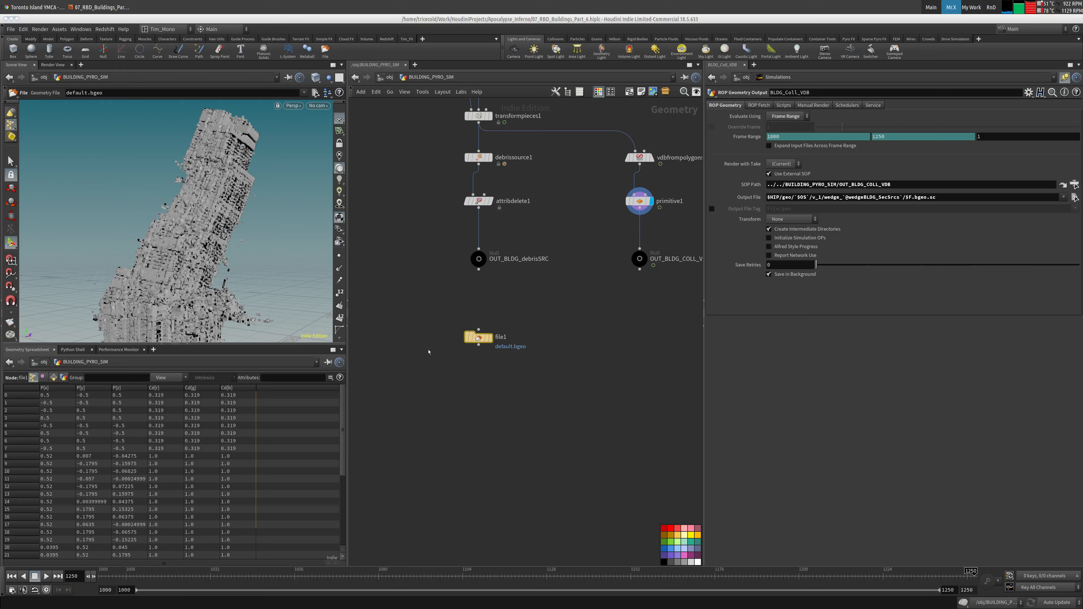
pyautogui.doubleClick(501, 337)
pyautogui.write('wedge_BLDG_debrisSRC')
pyautogui.press('Return')
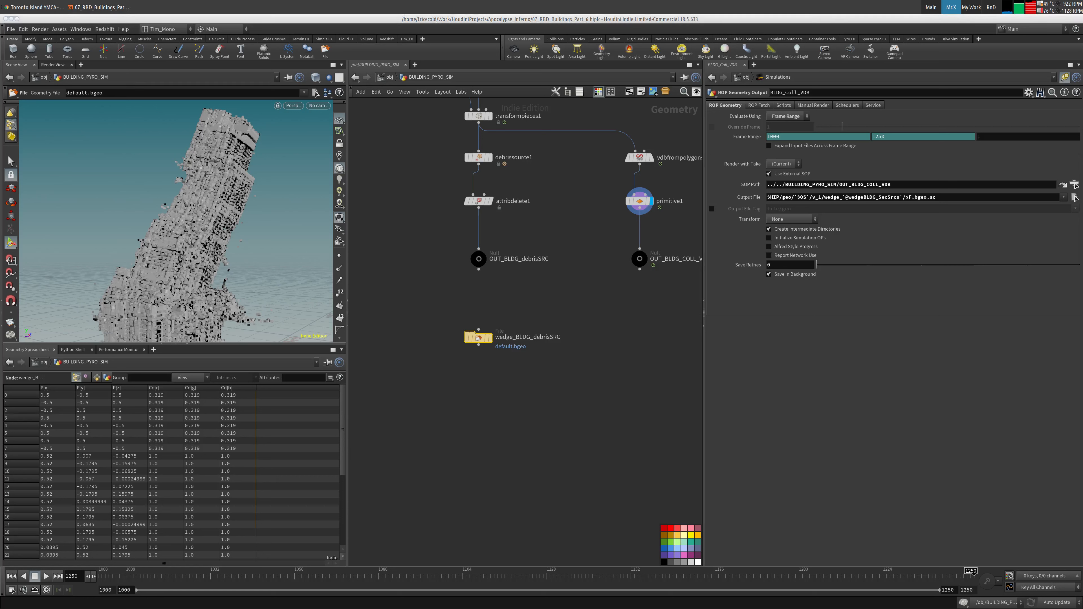
# Try replacing the wedge attribute in BLDG_Coll_VDB's output file path with `chs("../WEDGE_VALUE/wedge_Value")`, and inspect the Rest_RBD_BUILDINGS and RBD_BUILDINGS file nodes.
pyautogui.moveTo(902, 197); pyautogui.dragTo(842, 197)
pyautogui.write('`chs("../WEDGE_VALUE/wedge_Value")`')
pyautogui.click(604, 348)
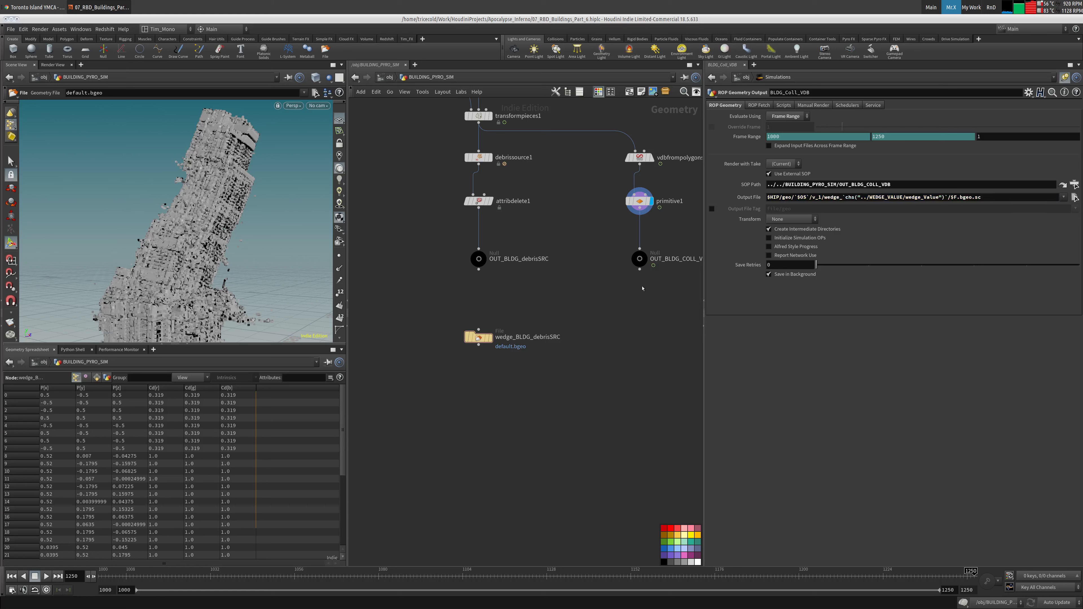
pyautogui.moveTo(537, 111); pyautogui.dragTo(508, 247, button='middle')
pyautogui.moveTo(509, 177); pyautogui.dragTo(618, 323, button='middle')
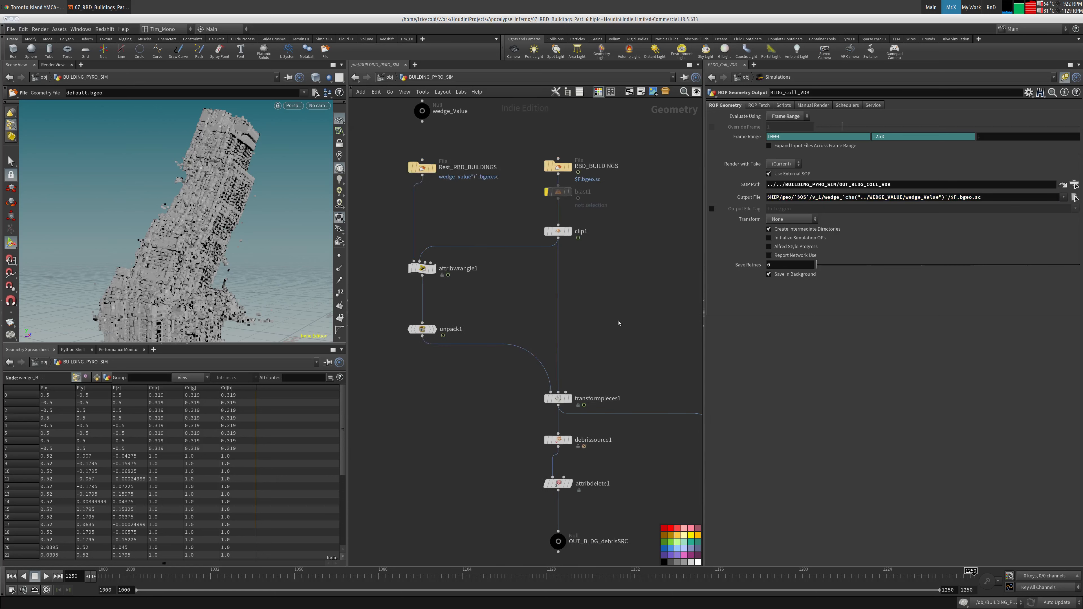
pyautogui.moveTo(463, 144); pyautogui.dragTo(381, 201)
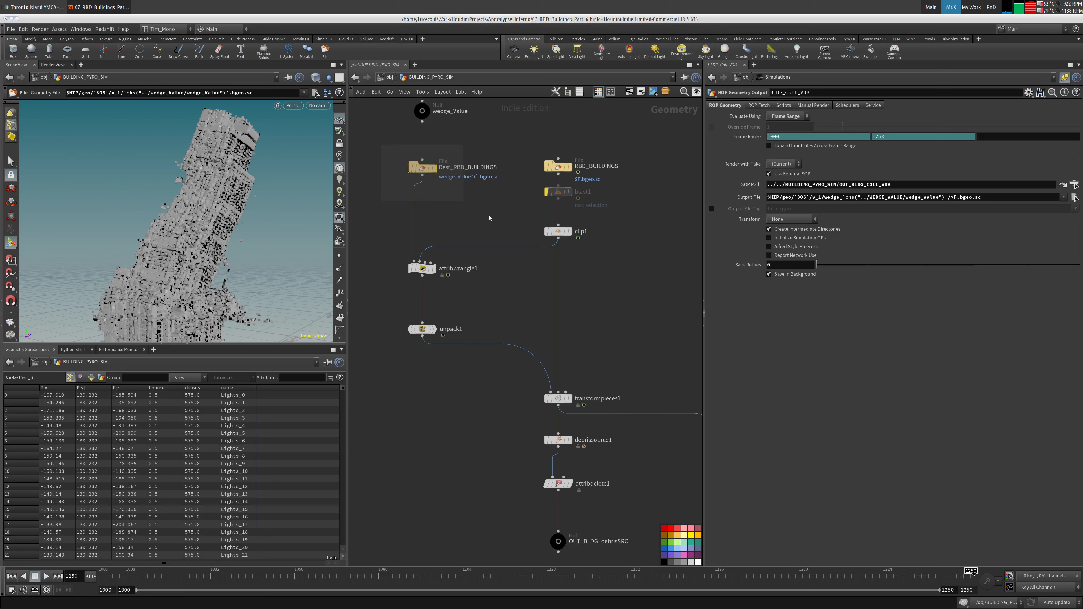
pyautogui.moveTo(605, 145); pyautogui.dragTo(524, 175)
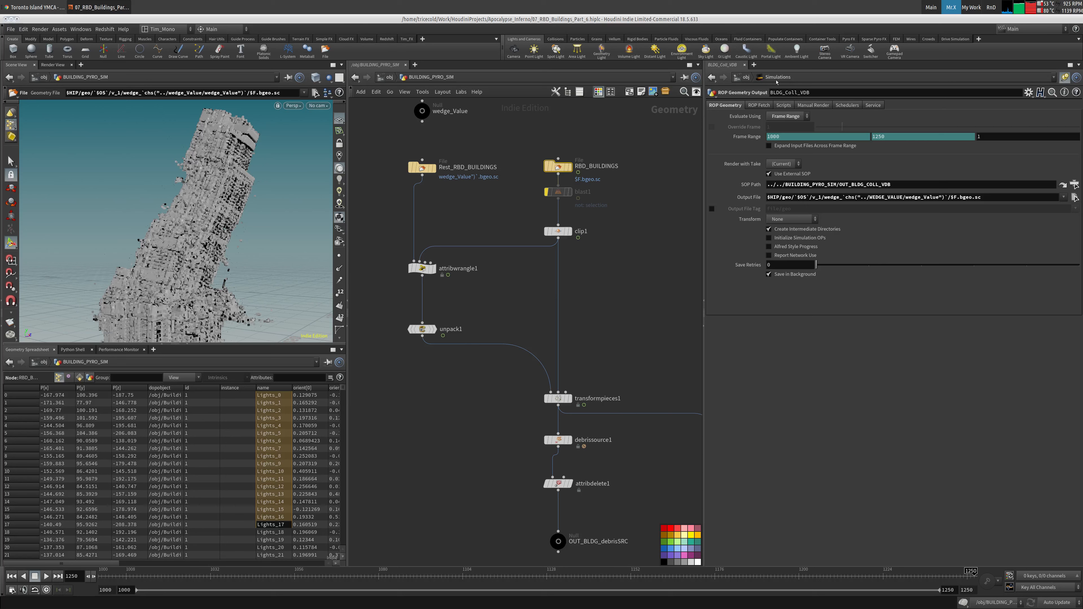
# Undo the change to BLDG_Coll_VDB's output file path.
pyautogui.moveTo(630, 291); pyautogui.dragTo(627, 107, button='middle')
pyautogui.moveTo(644, 348); pyautogui.dragTo(576, 303, button='middle')
pyautogui.hotkey('ctrl', 'z')
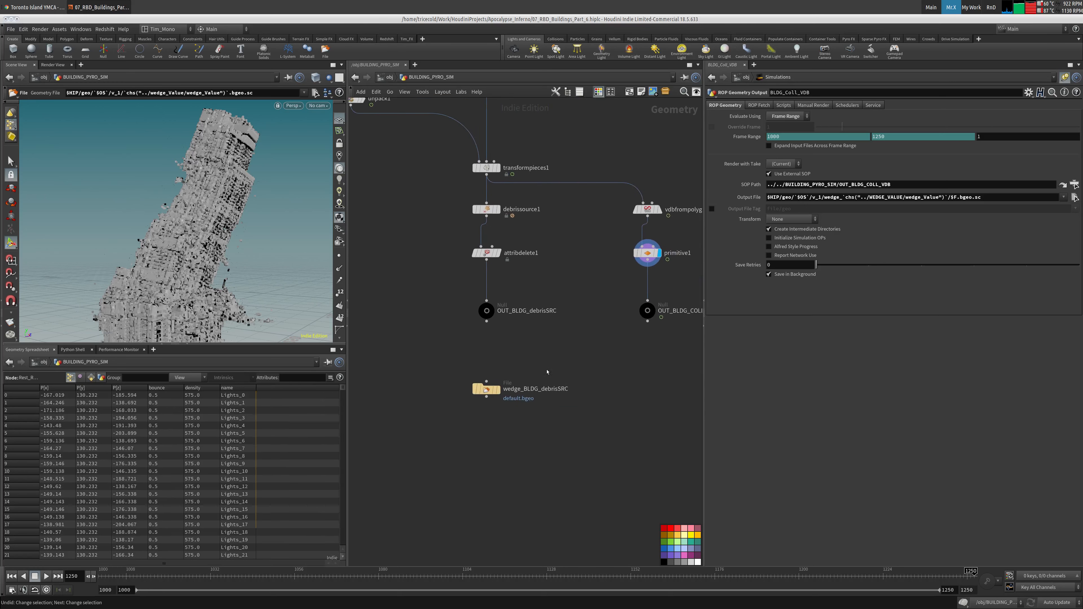
pyautogui.hotkey('ctrl', 'z')
pyautogui.hotkey('ctrl', 'z')
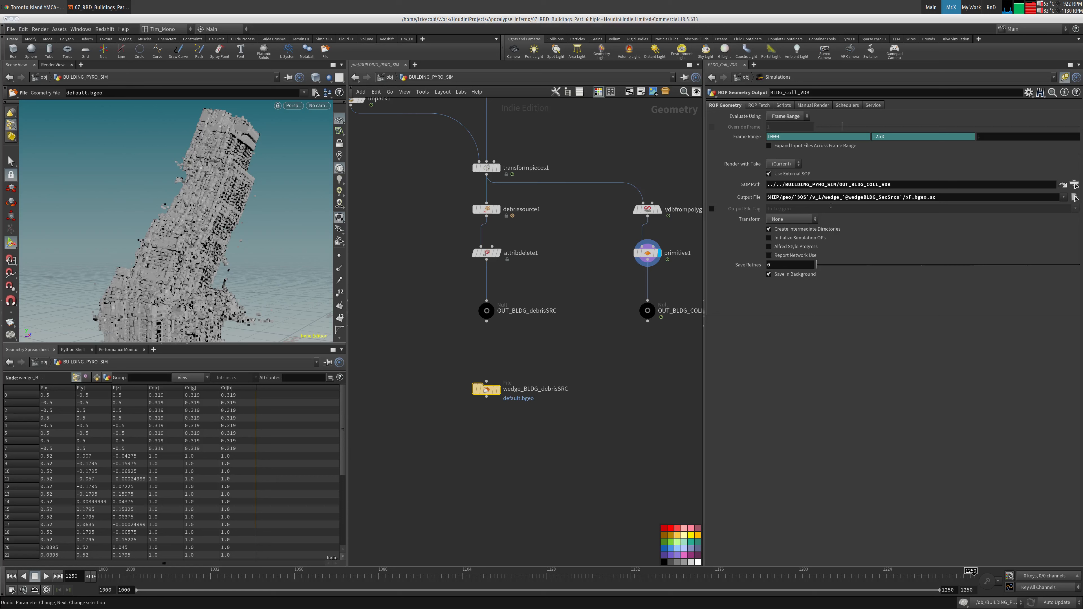
pyautogui.hotkey('ctrl', 'z')
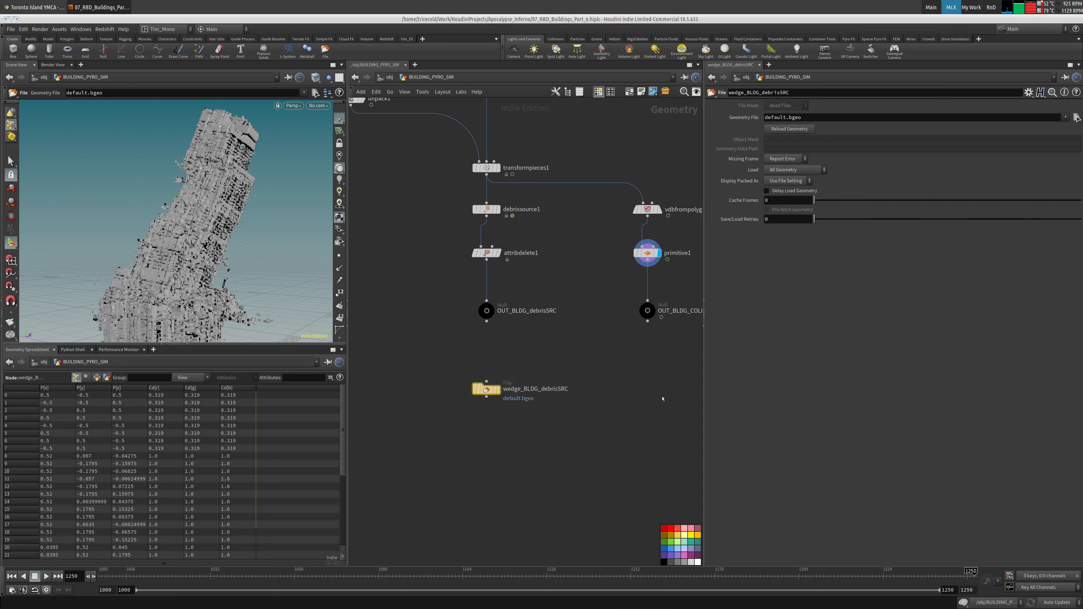
# Copy RBD_BUILDINGS's geometry file path, $HIP/geo/`$OS`/v_1/wedge_`chs("../wedge_Value/wedge_Value")`/$F.bgeo.sc, into the Geometry File of wedge_BLDG_debrisSRC.
pyautogui.click(1076, 118)
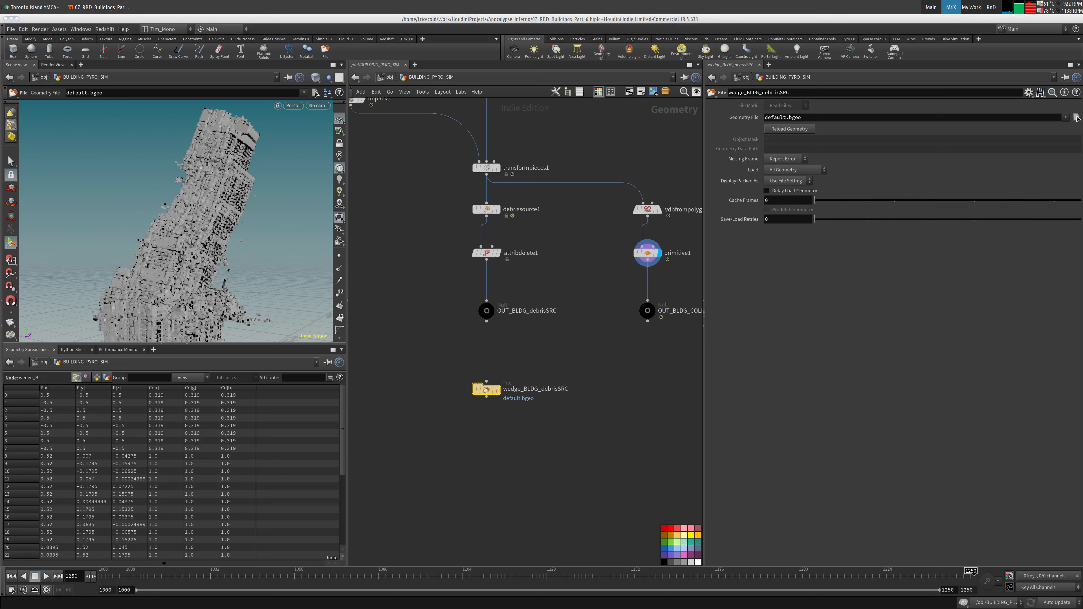
pyautogui.moveTo(616, 273); pyautogui.dragTo(614, 571, button='middle')
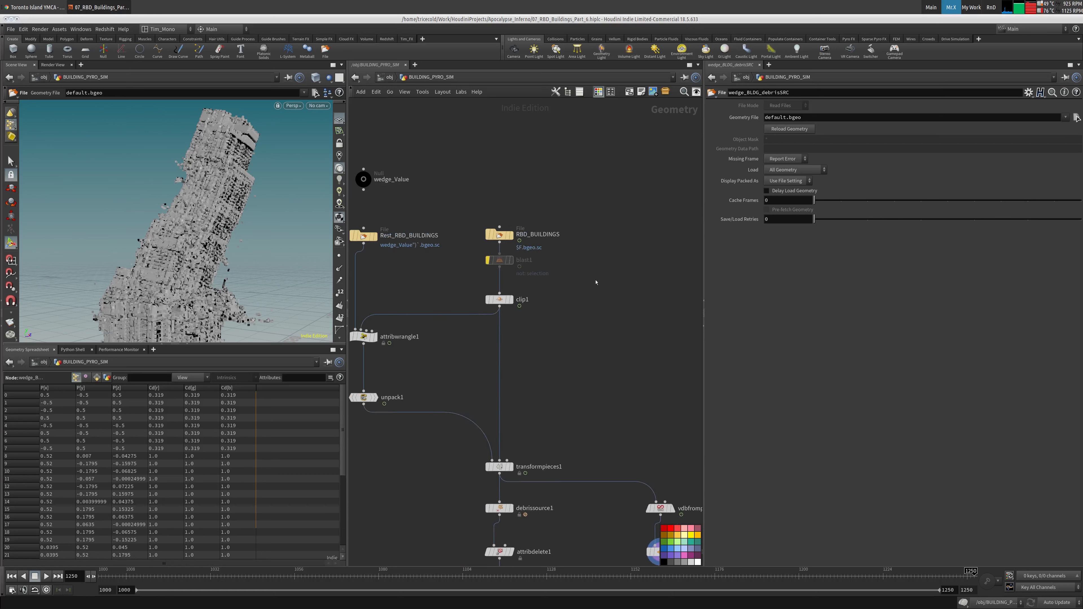
pyautogui.click(485, 239)
pyautogui.tripleClick(906, 117)
pyautogui.hotkey('ctrl', 'c')
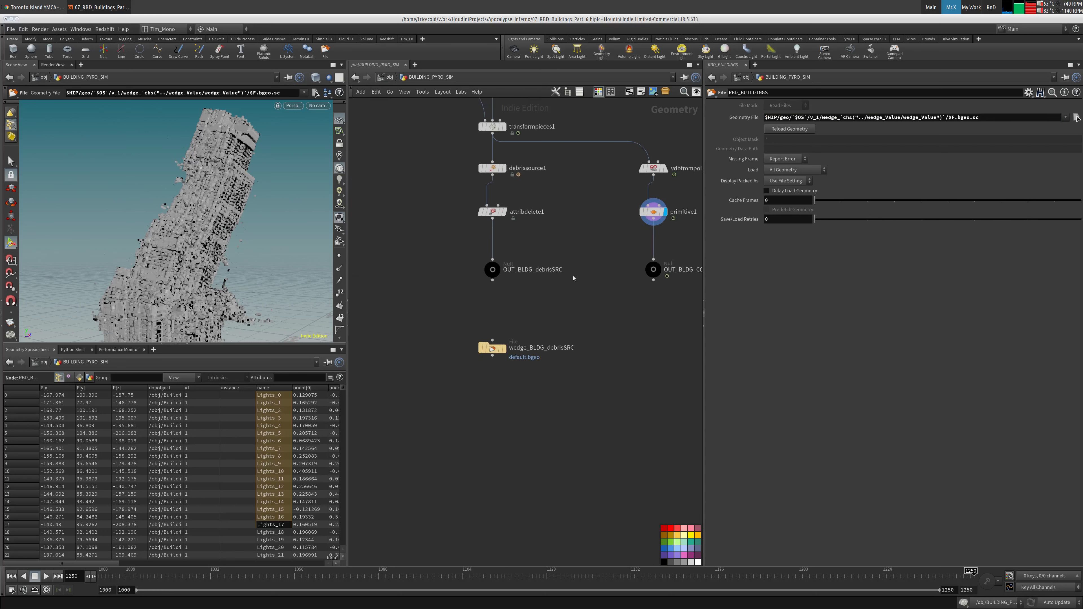
pyautogui.moveTo(568, 394); pyautogui.dragTo(382, 318)
pyautogui.hotkey('ctrl', 'v')
pyautogui.press('Return')
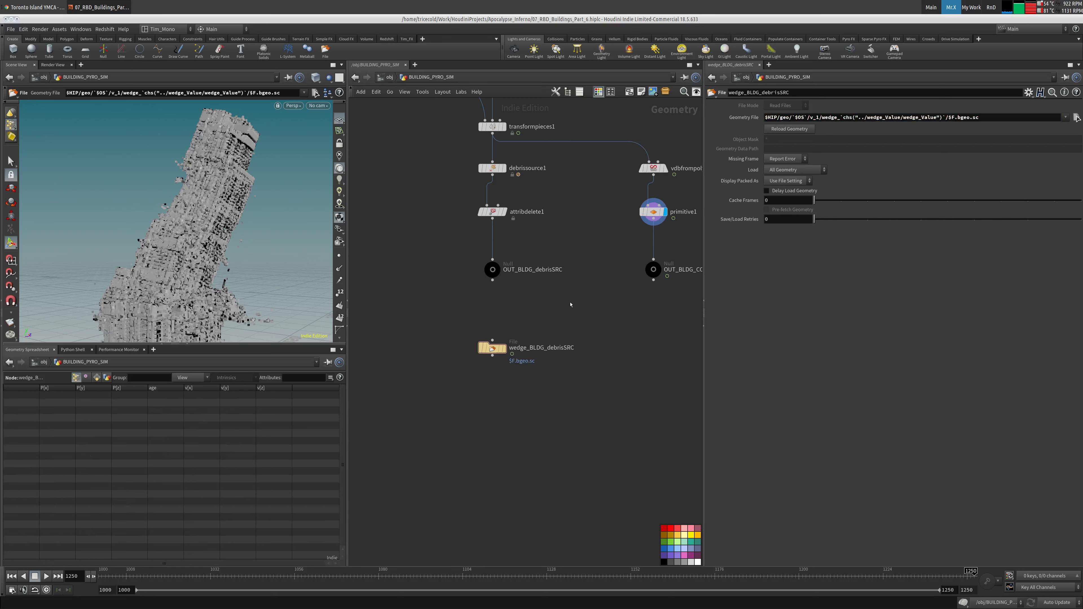
# Check the wedge_Value null's parameter against the geometry file path used by wedge_BLDG_debrisSRC.
pyautogui.moveTo(611, 218); pyautogui.dragTo(600, 317, button='middle')
pyautogui.scroll(-2, 597, 313)
pyautogui.moveTo(597, 227); pyautogui.dragTo(585, 258, button='middle')
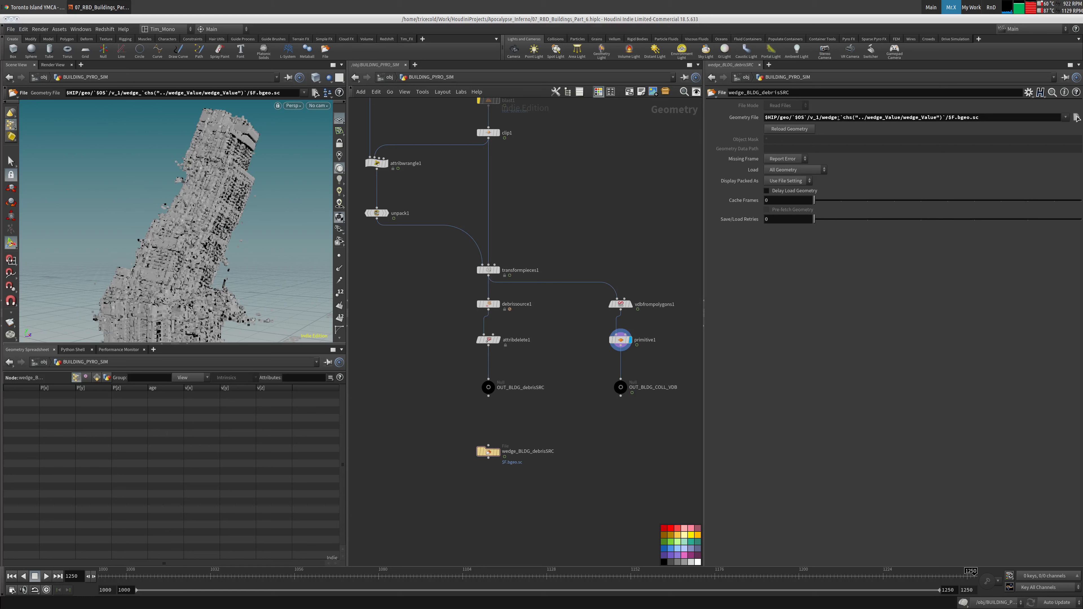
pyautogui.click(1076, 117)
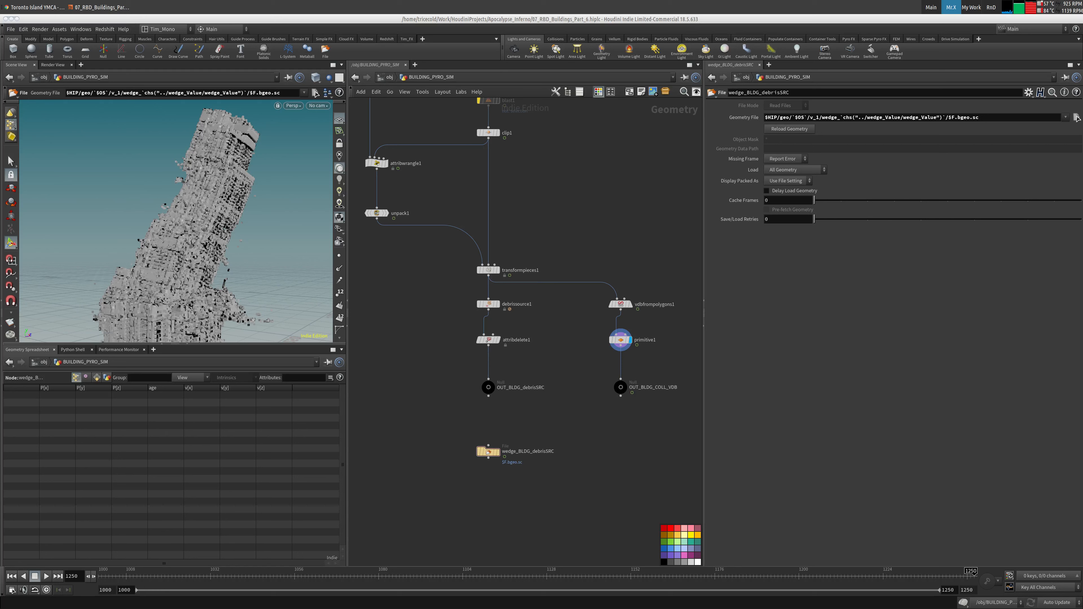
pyautogui.moveTo(544, 190); pyautogui.dragTo(591, 278, button='middle')
pyautogui.scroll(-3, 549, 232)
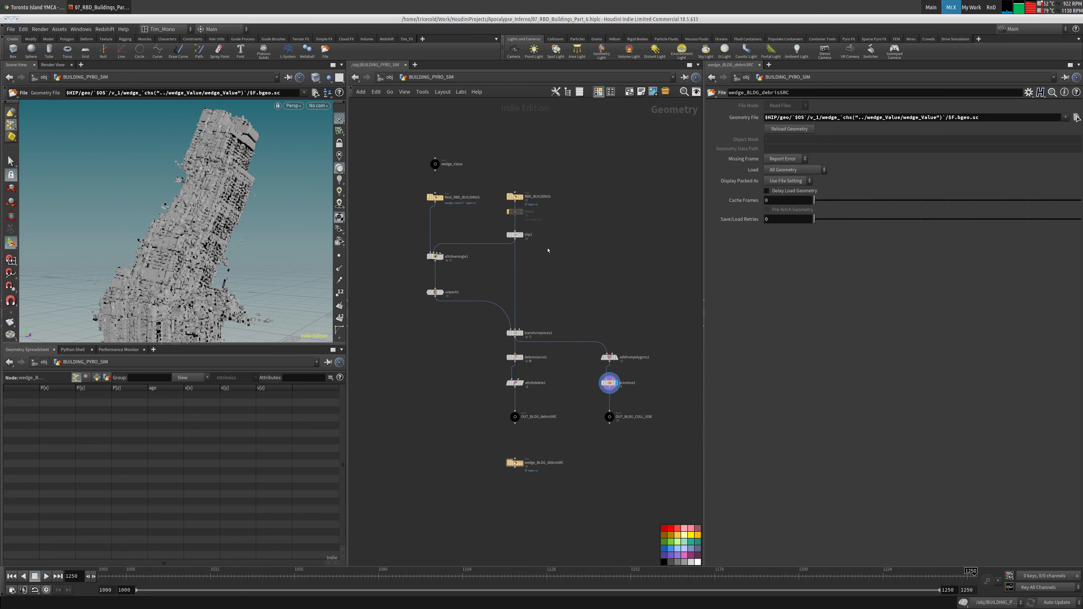
pyautogui.click(434, 164)
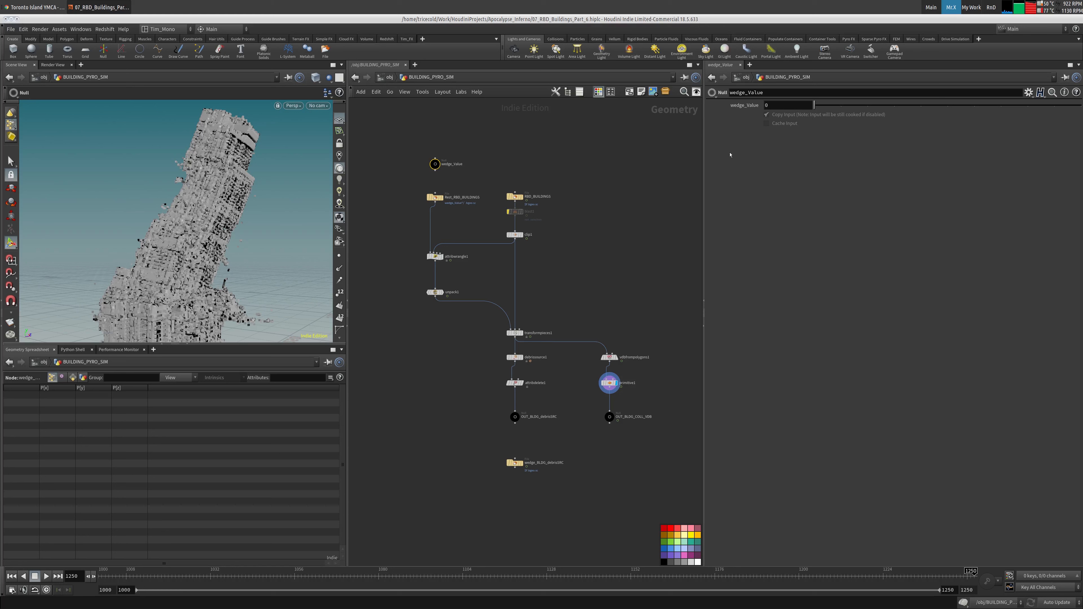
pyautogui.moveTo(565, 273); pyautogui.dragTo(537, 174, button='middle')
pyautogui.moveTo(539, 332); pyautogui.dragTo(470, 378)
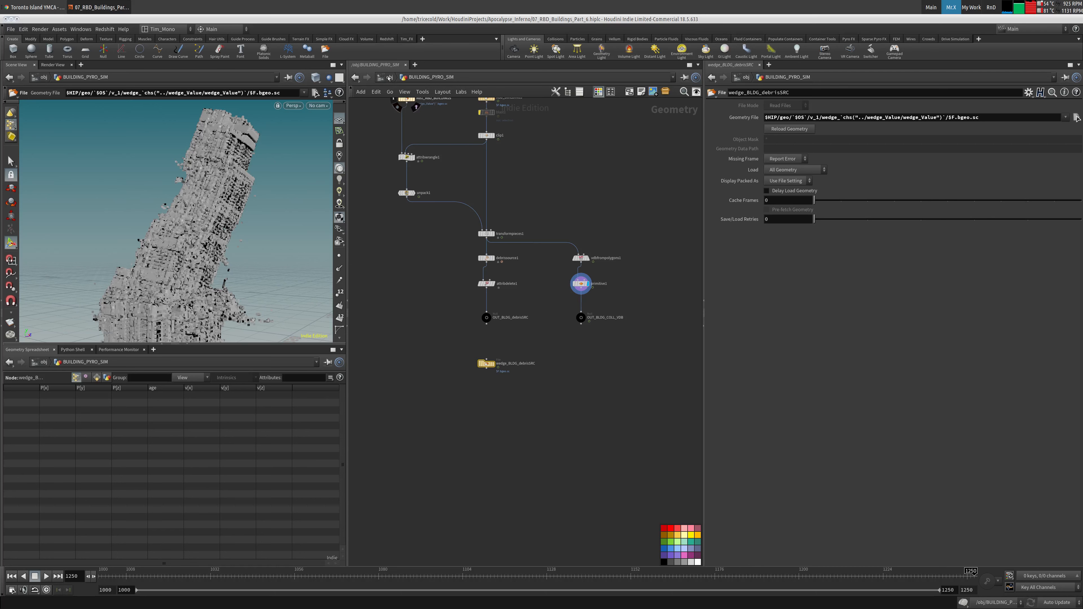
# In the Simulations network, copy the BLDG_SecSrcs attribute name wedgeBLDG_SecSrcs into the attribute name of wedge_BLDG_pyroSIM.
pyautogui.click(389, 78)
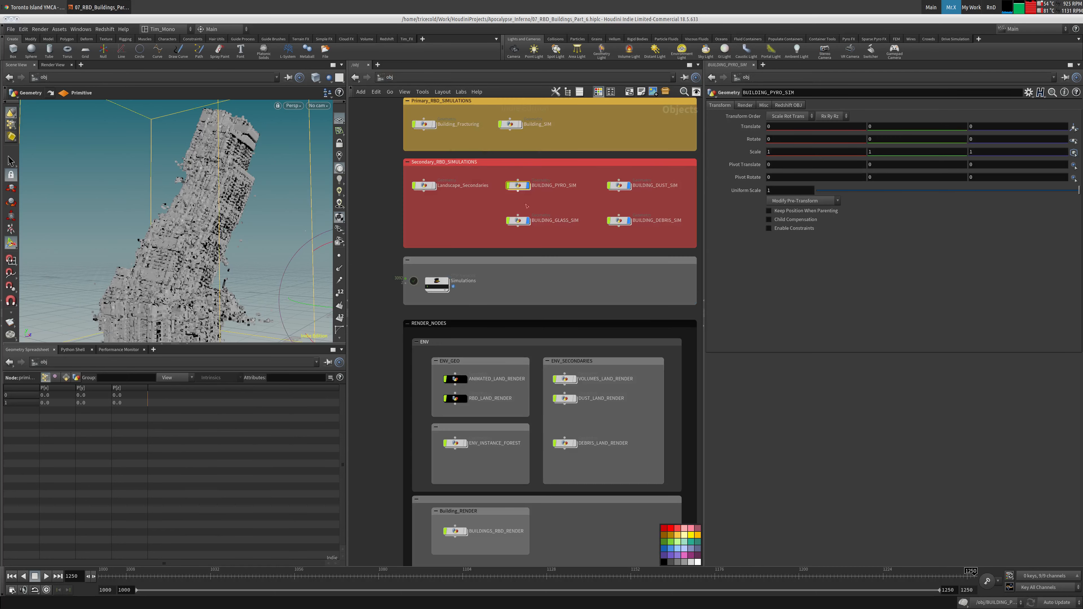
pyautogui.doubleClick(438, 282)
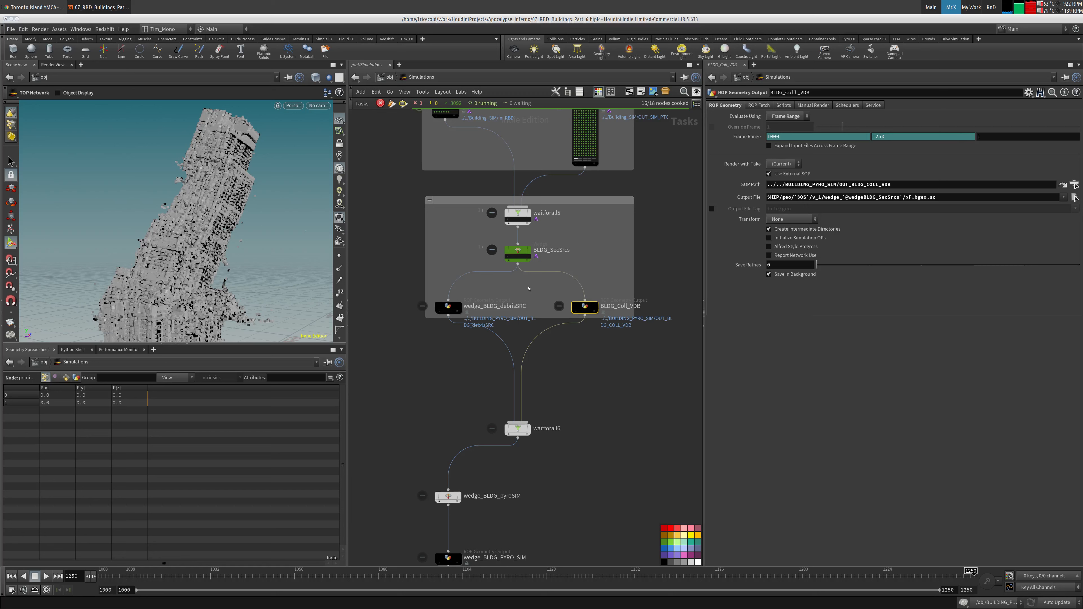
pyautogui.moveTo(528, 289); pyautogui.dragTo(525, 275, button='middle')
pyautogui.click(515, 242)
pyautogui.doubleClick(791, 196)
pyautogui.hotkey('ctrl', 'c')
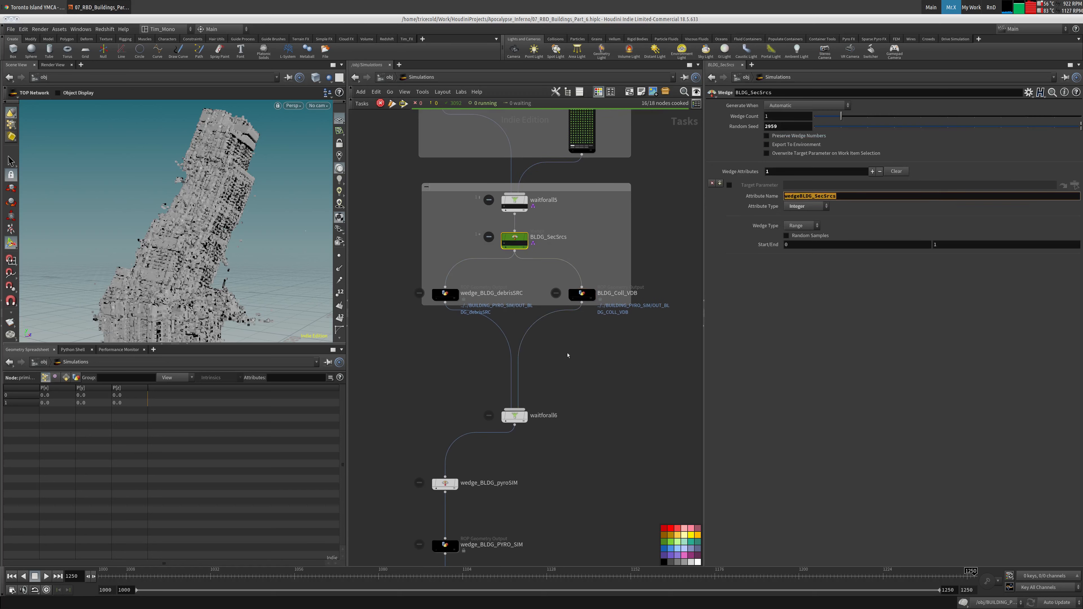
pyautogui.moveTo(558, 347); pyautogui.dragTo(616, 253, button='middle')
pyautogui.click(494, 344)
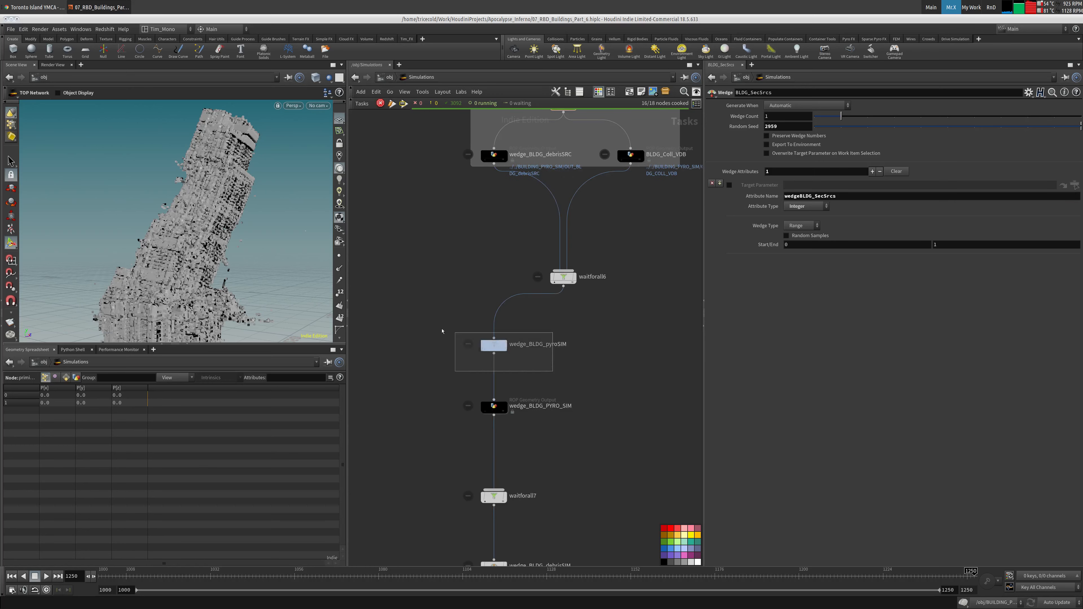
pyautogui.doubleClick(851, 197)
pyautogui.hotkey('ctrl', 'v')
pyautogui.click(687, 242)
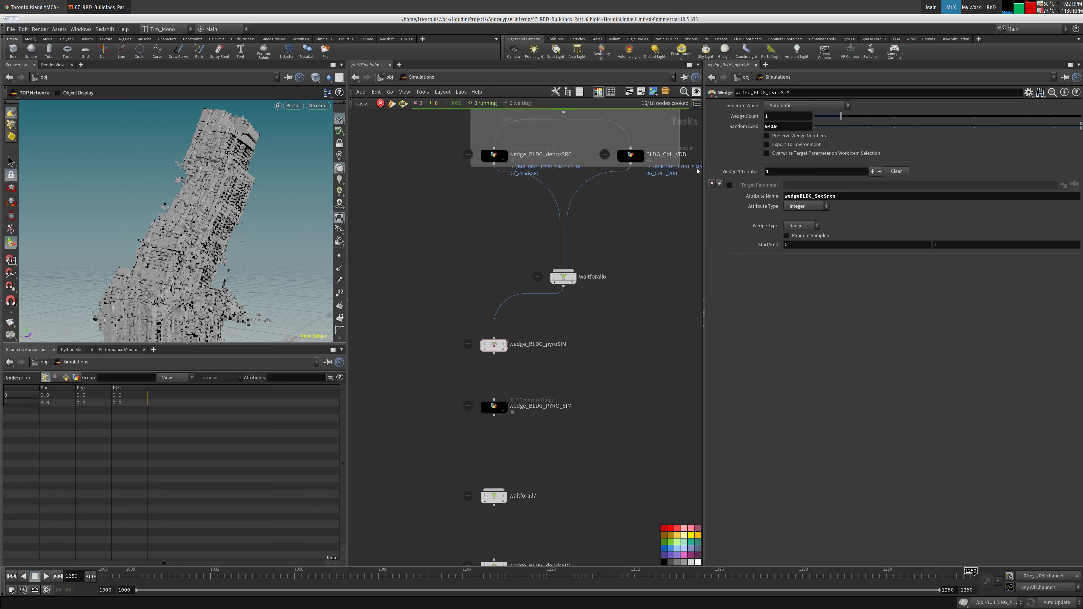
# In BUILDING_PYRO_SIM, add a File node below OUT_BLDG_COLL_VDB and name it BLDG_Coll_VDB.
pyautogui.moveTo(417, 232); pyautogui.dragTo(394, 307, button='middle')
pyautogui.click(388, 78)
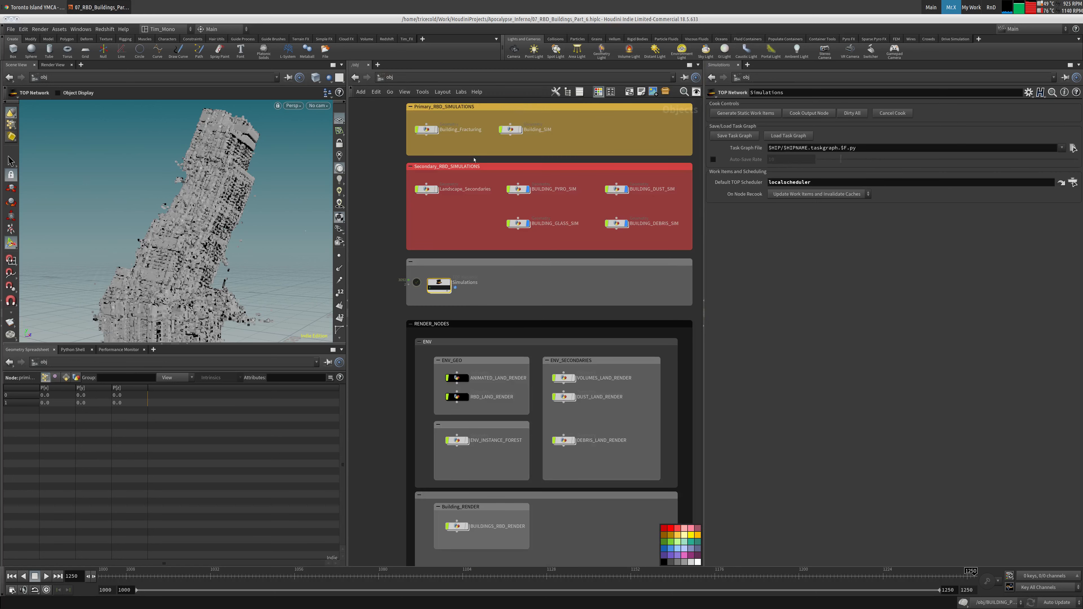
pyautogui.doubleClick(517, 189)
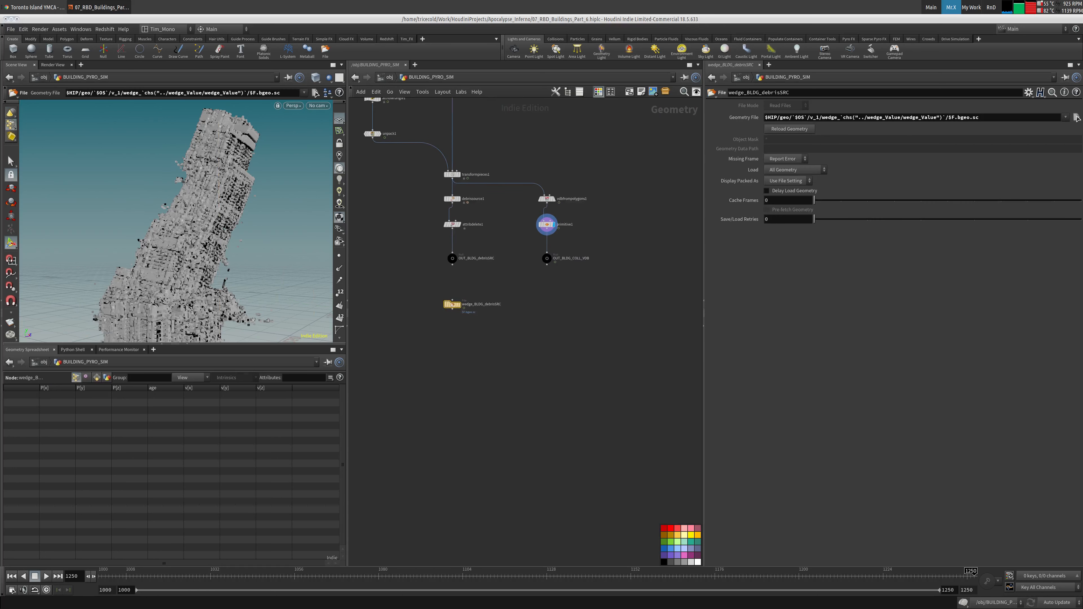
pyautogui.click(1076, 117)
pyautogui.press('Tab')
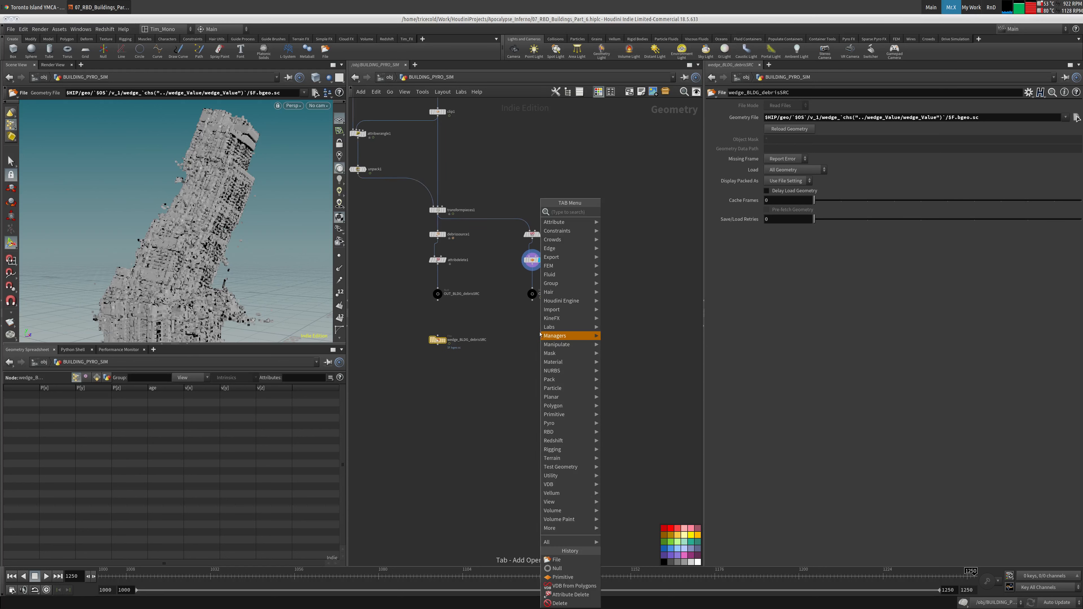
pyautogui.write('fil')
pyautogui.click(625, 215)
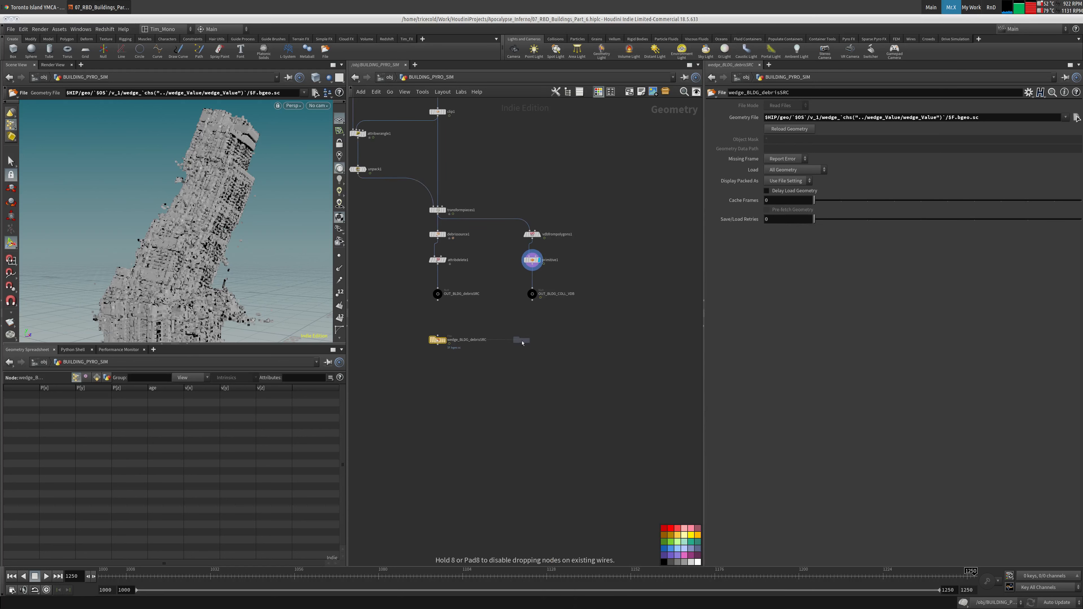
pyautogui.click(533, 342)
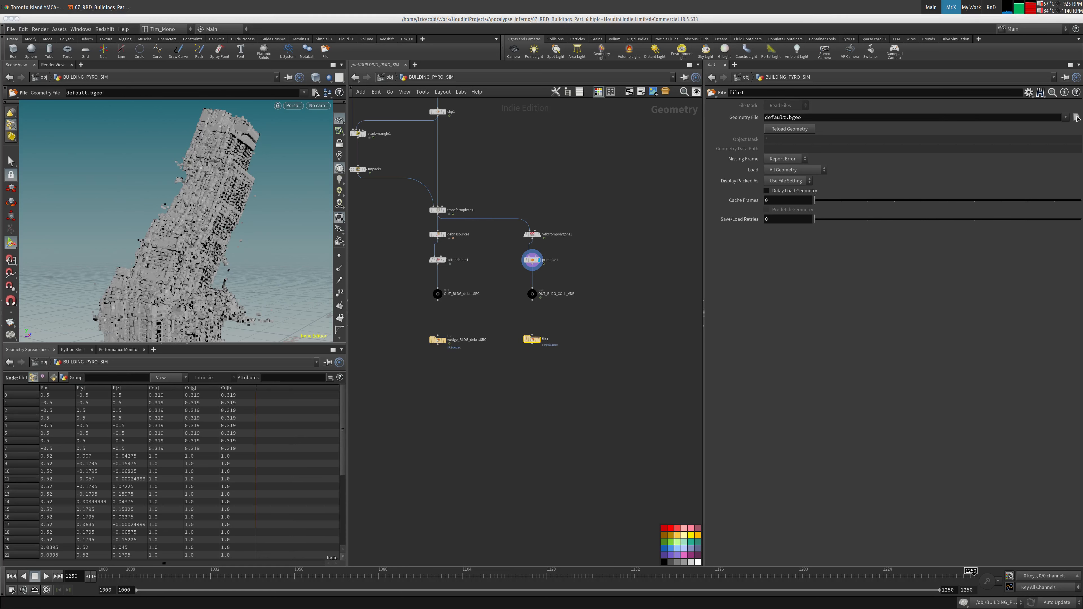
pyautogui.doubleClick(547, 339)
pyautogui.write('BLDG_Coll_VDB')
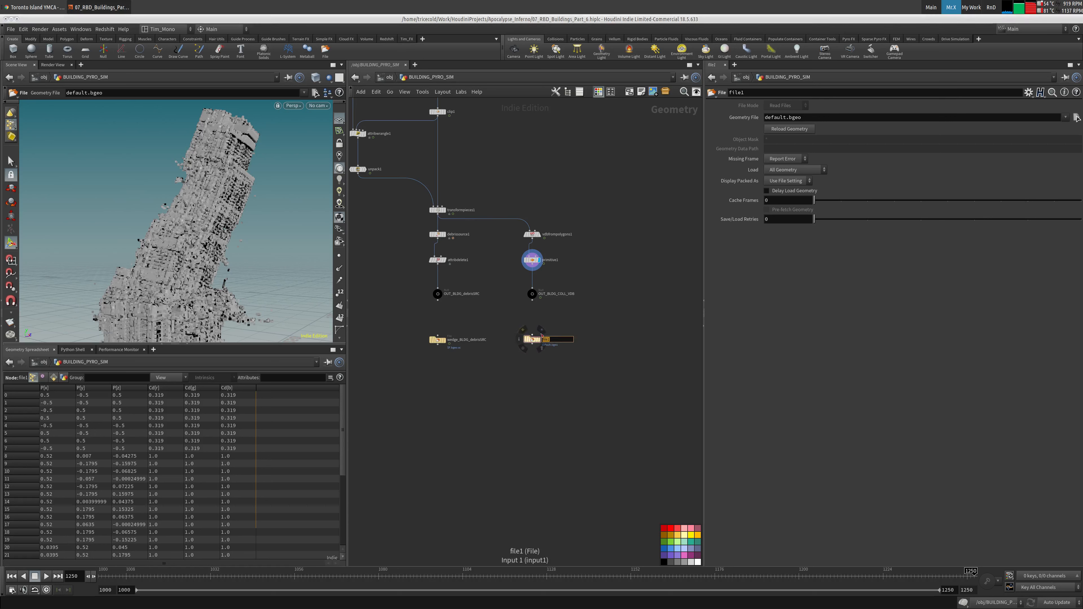
pyautogui.press('Return')
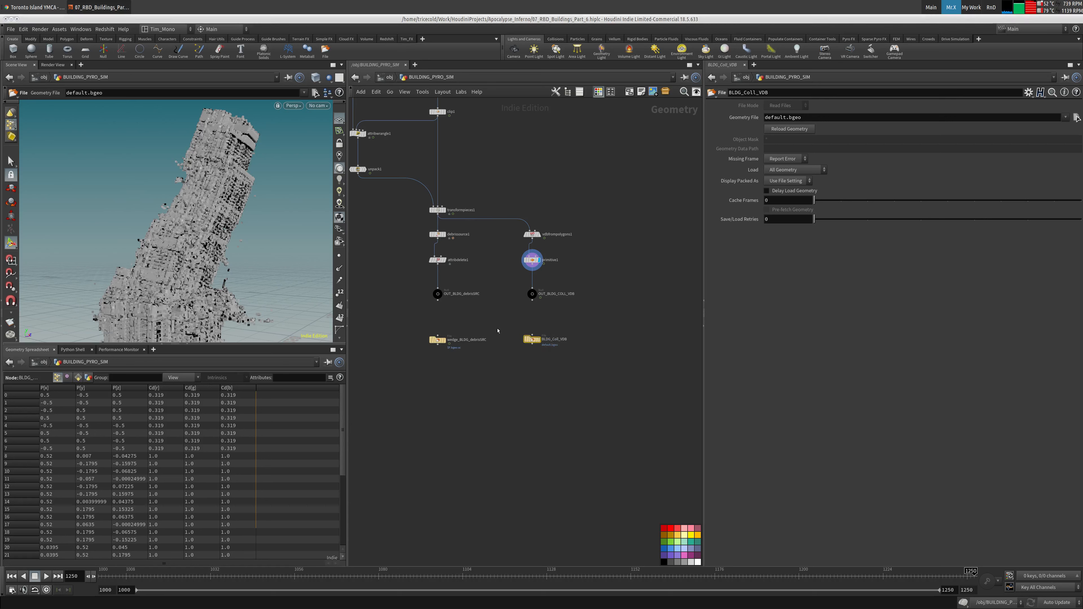
# Copy the geometry file path of wedge_BLDG_debrisSRC into the Geometry File of BLDG_Coll_VDB.
pyautogui.click(437, 340)
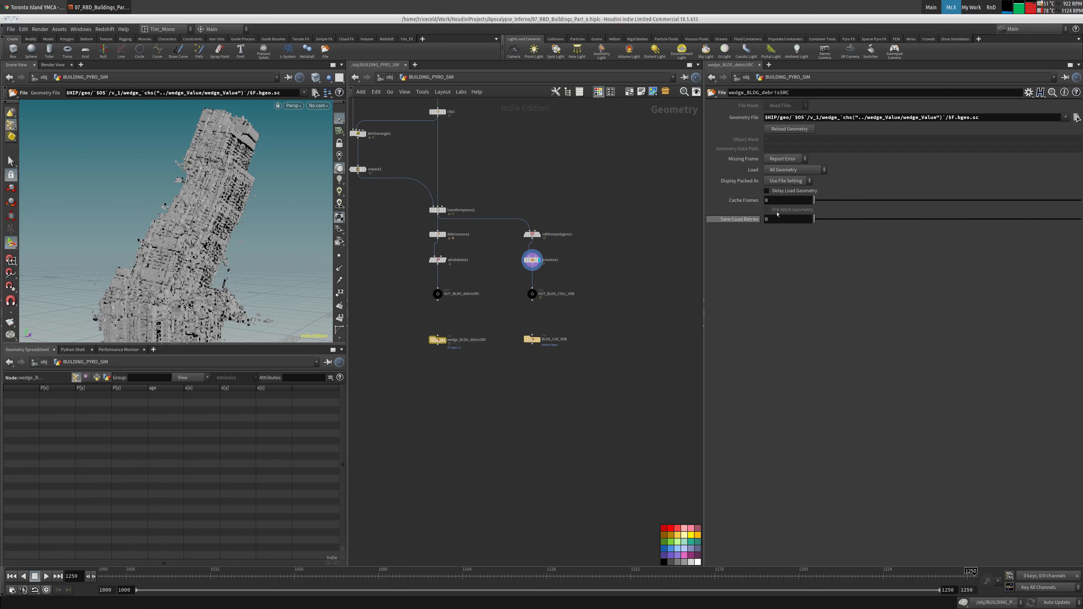
pyautogui.click(989, 119)
pyautogui.hotkey('ctrl', 'c')
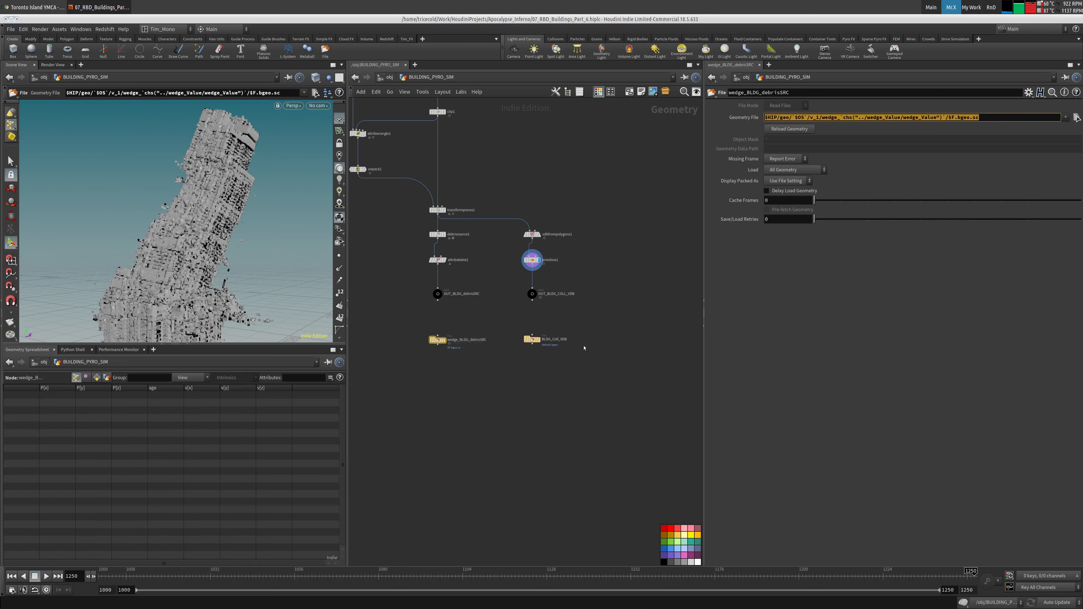
pyautogui.click(531, 340)
pyautogui.click(842, 118)
pyautogui.hotkey('ctrl', 'v')
pyautogui.press('Return')
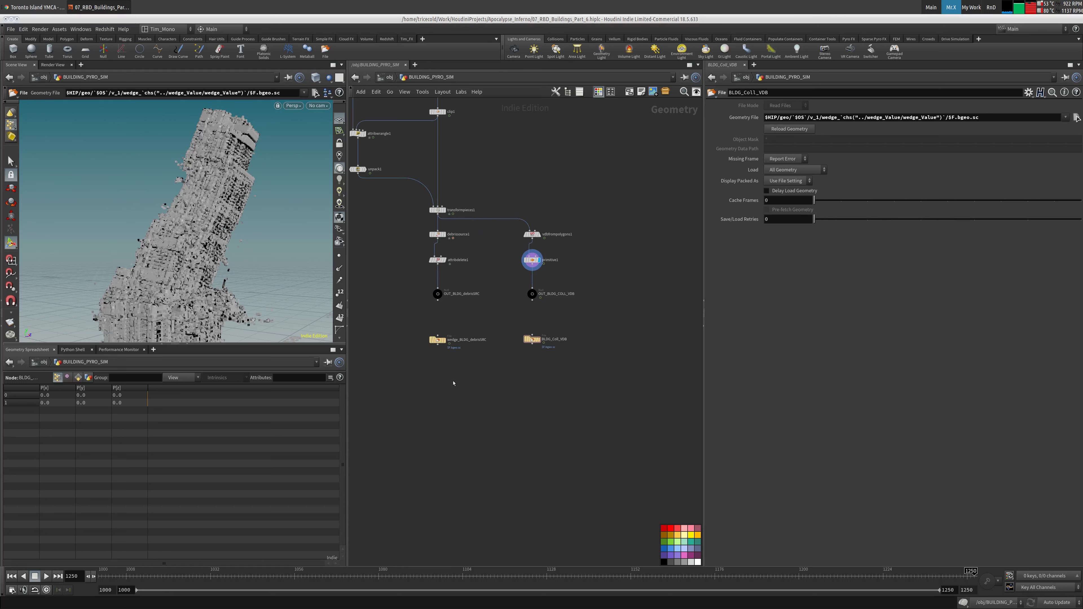
# Add an Attribute Wrangle below wedge_BLDG_debrisSRC, wire its first input to that File node and display it.
pyautogui.scroll(4, 468, 403)
pyautogui.click(420, 304)
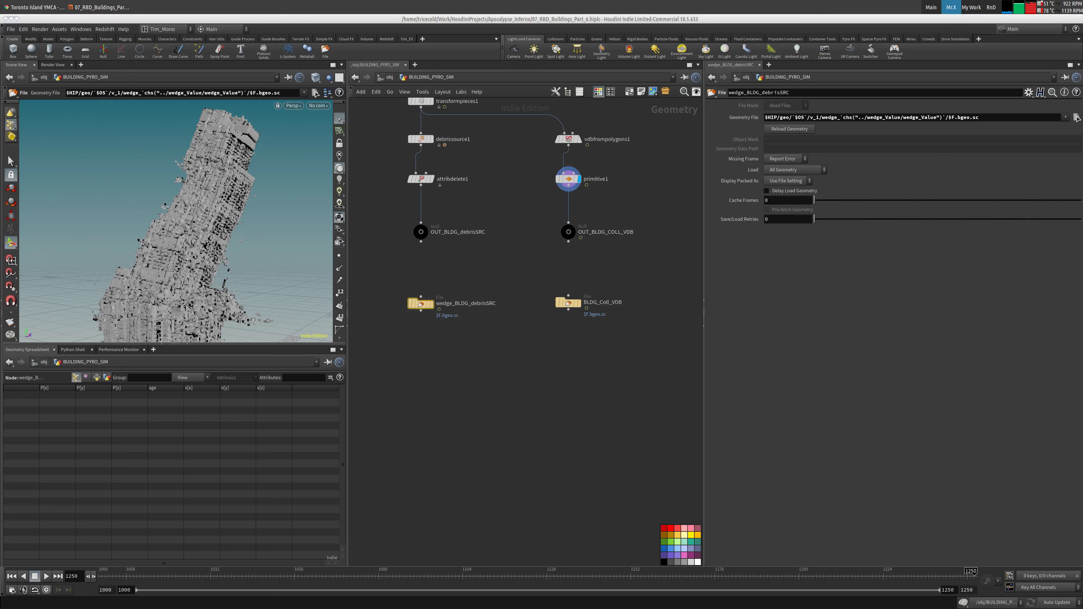
pyautogui.scroll(3, 463, 394)
pyautogui.moveTo(432, 344); pyautogui.dragTo(484, 345, button='middle')
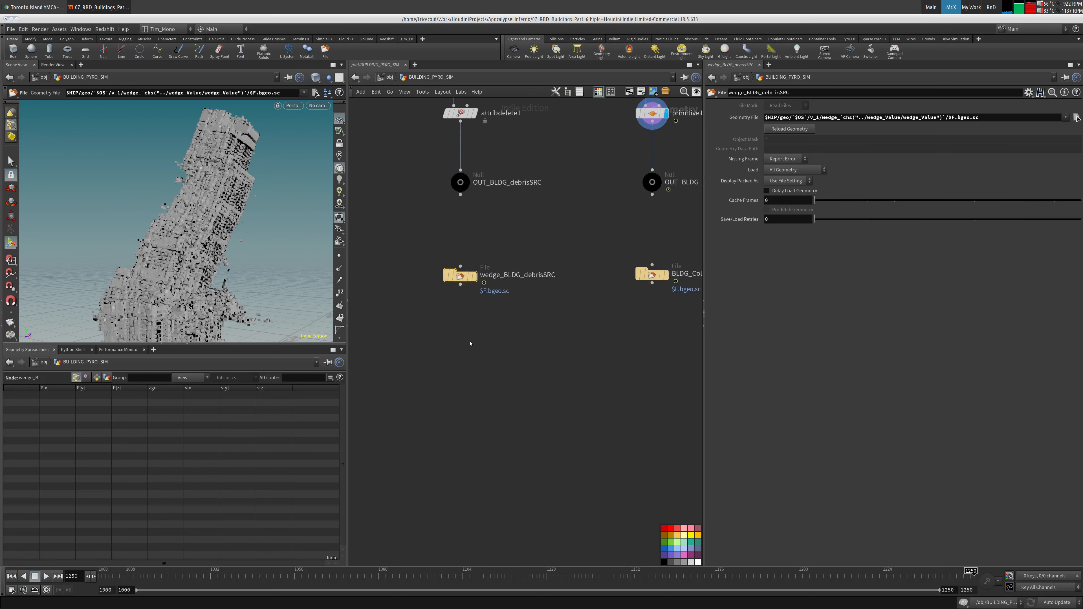
pyautogui.press('Tab')
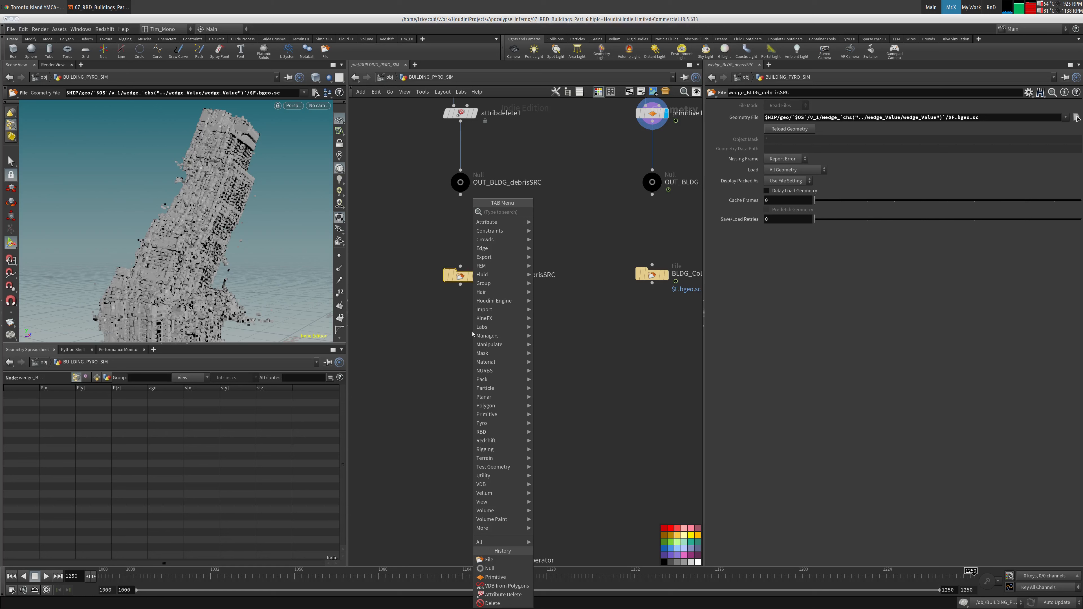
pyautogui.write('wra')
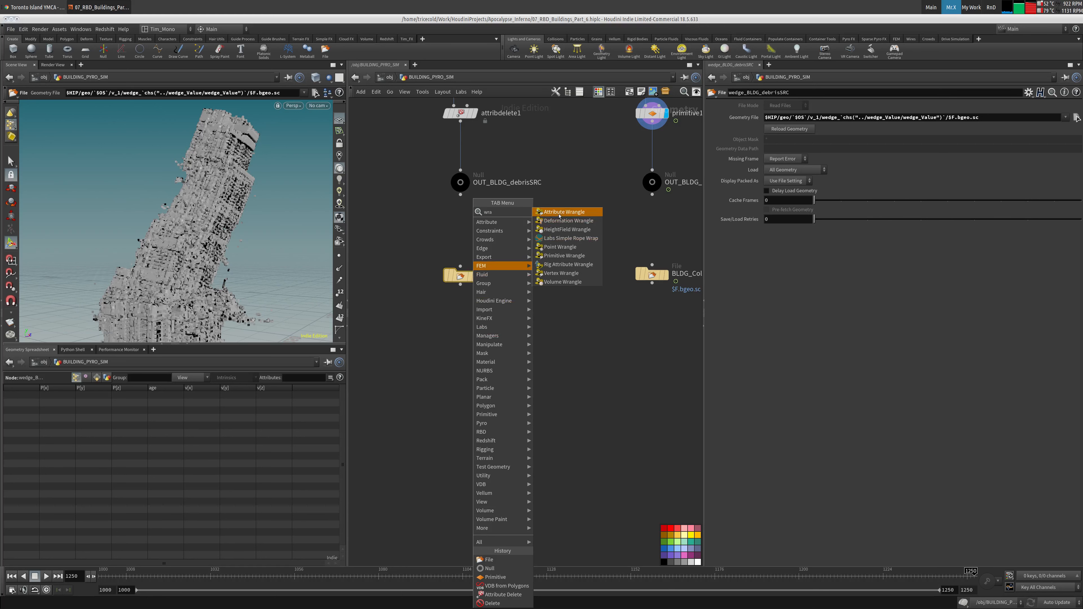
pyautogui.click(559, 215)
pyautogui.click(448, 351)
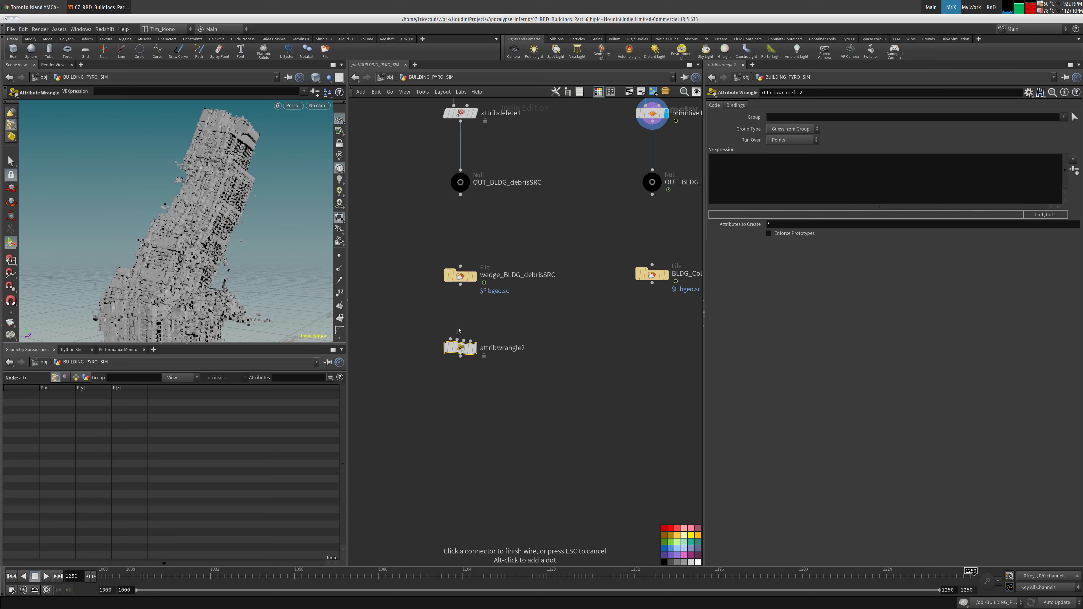
pyautogui.moveTo(450, 339); pyautogui.dragTo(460, 285)
pyautogui.click(475, 348)
pyautogui.click(761, 177)
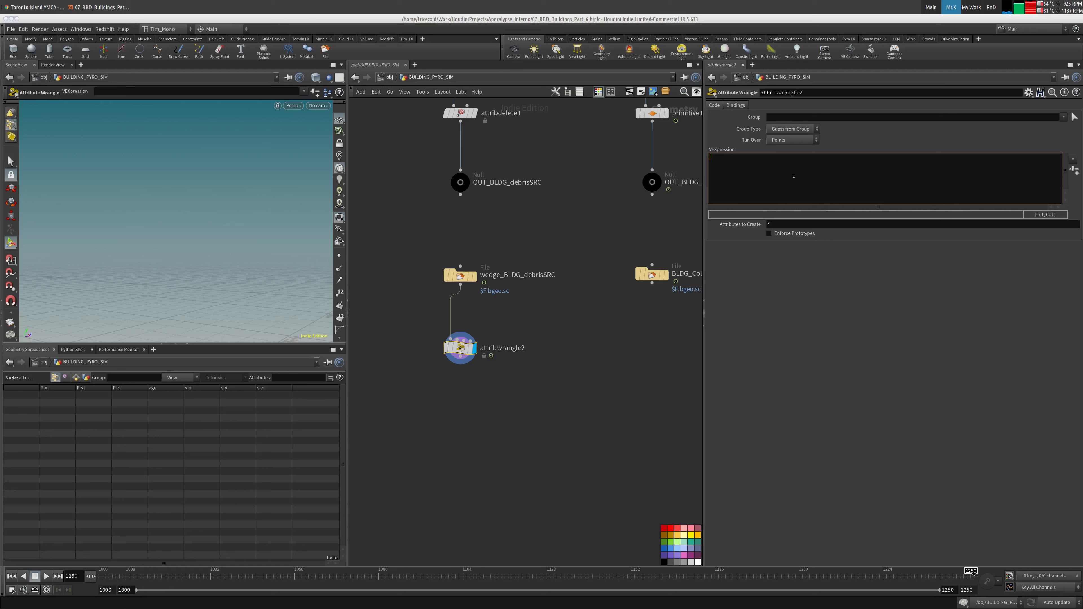
pyautogui.write('if(length(@v) < chf("thres"))     removepoint(0,@ptnum);')
pyautogui.click(597, 227)
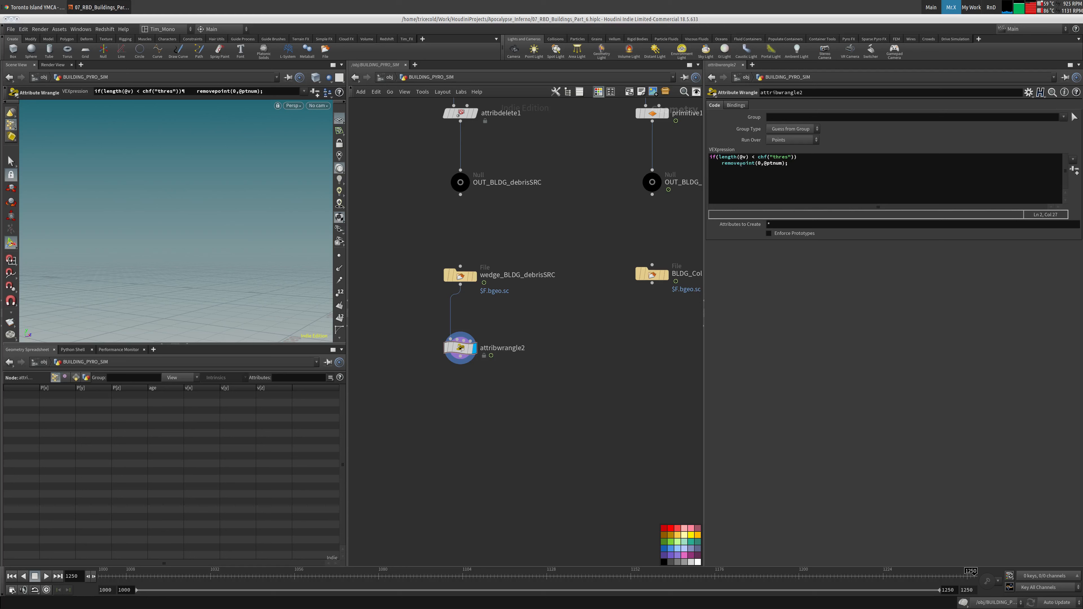
pyautogui.click(1075, 171)
pyautogui.click(790, 245)
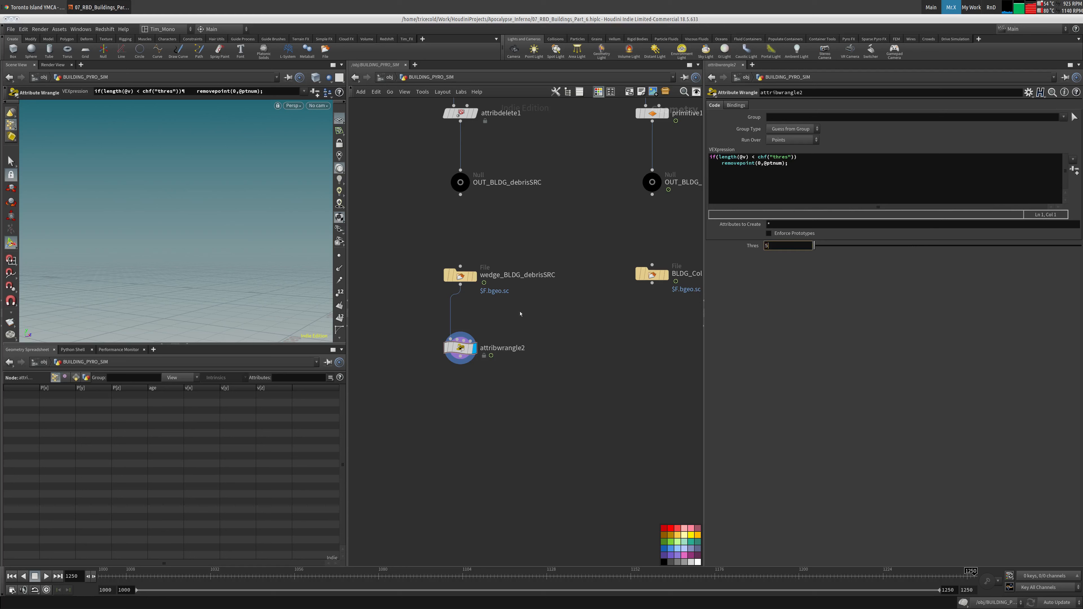
pyautogui.press('Return')
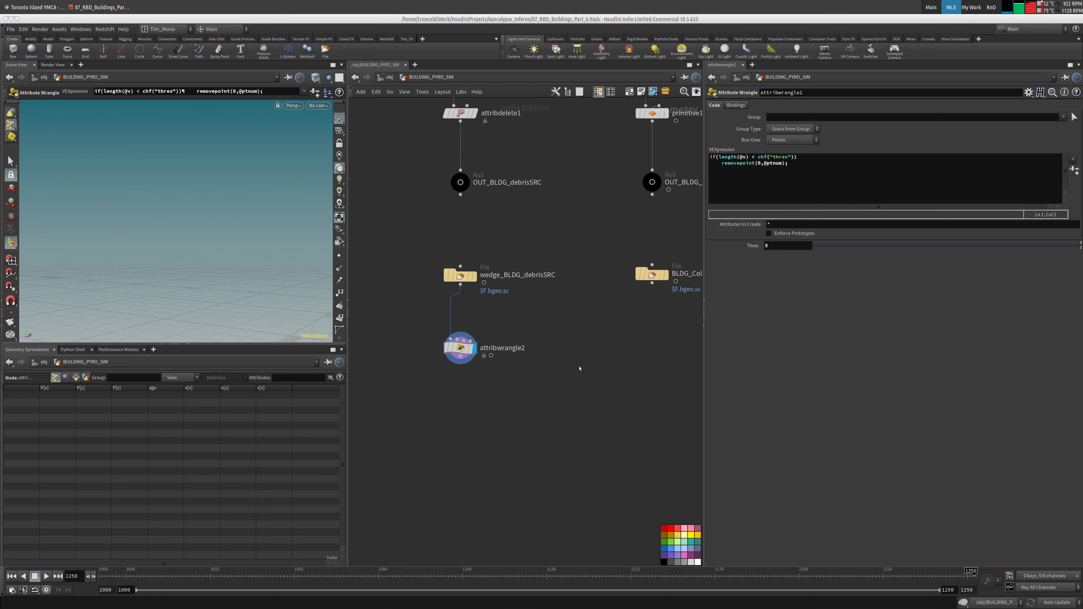
# Rename the velocity threshold wrangle as Emmision_Adjustemnt_Per_Point.
pyautogui.doubleClick(502, 347)
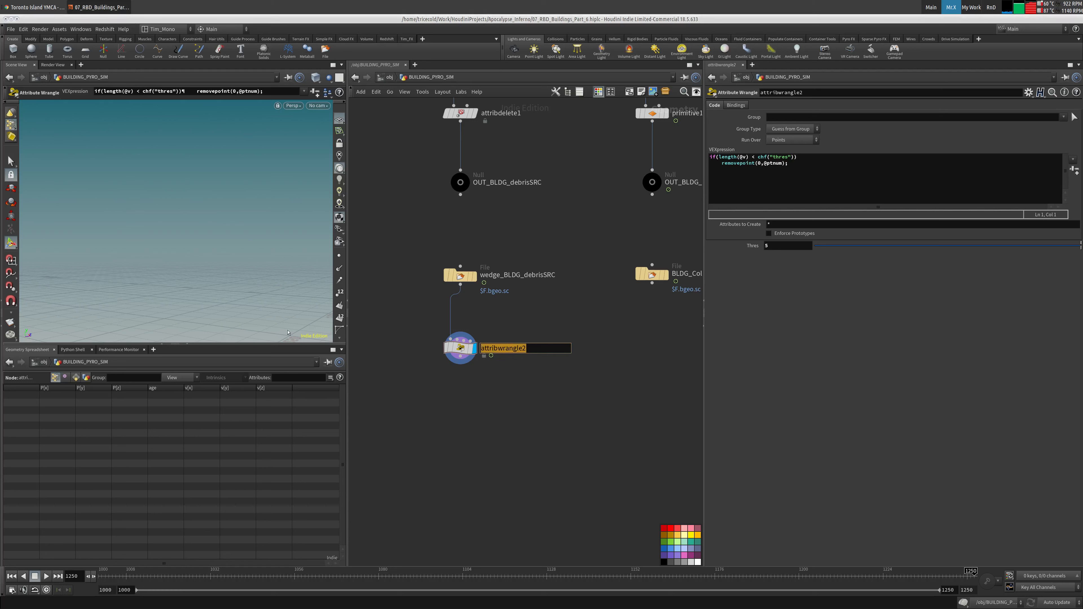
pyautogui.write('Emmision_')
pyautogui.write('Adjustemnt_')
pyautogui.write('Per_Point')
pyautogui.press('Return')
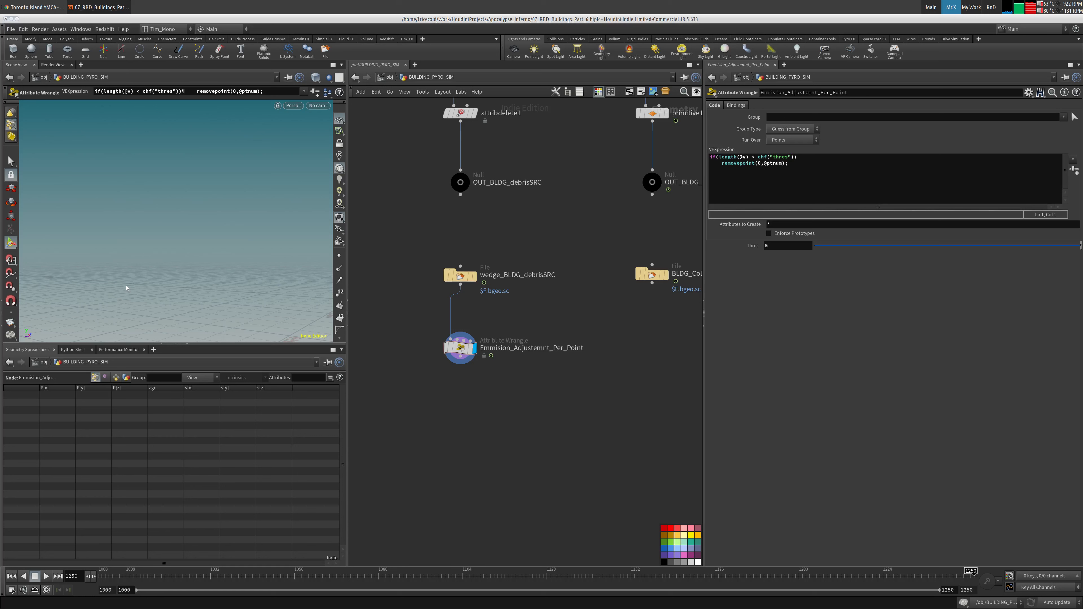
# Add an Attribute Wrangle connected below Emmision_Adjustemnt_Per_Point, display it and name it Remove_by_Density.
pyautogui.moveTo(541, 311); pyautogui.dragTo(516, 315, button='middle')
pyautogui.scroll(-1, 528, 325)
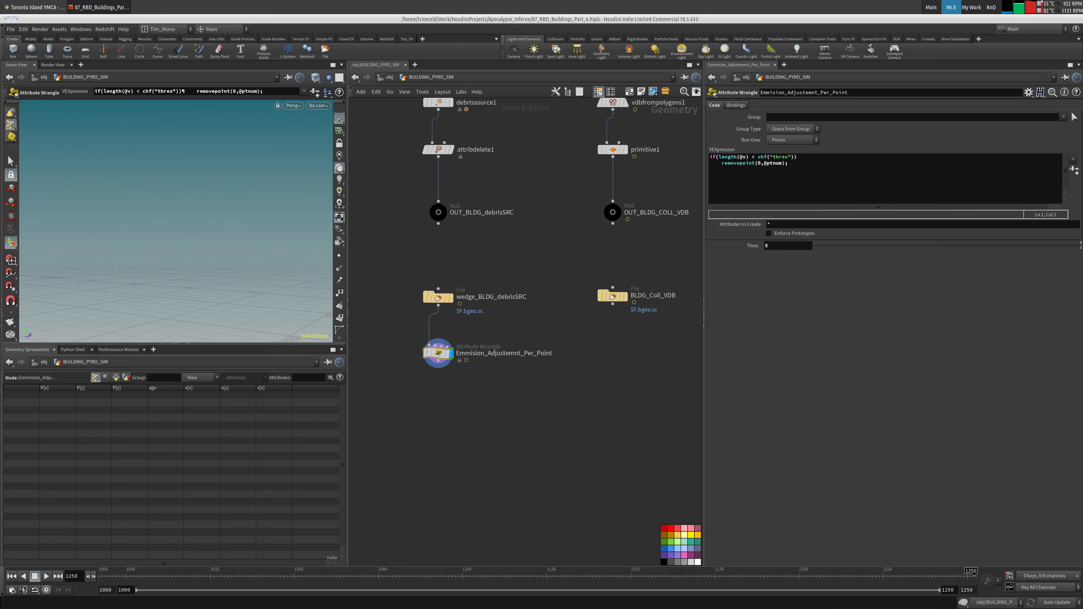
pyautogui.press('Tab')
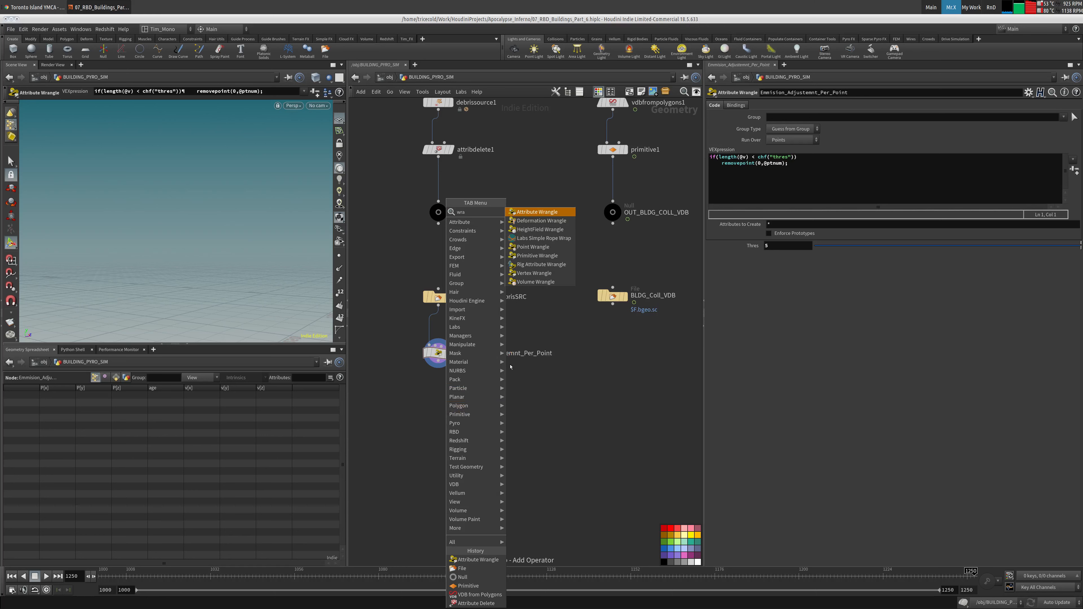
pyautogui.click(520, 213)
pyautogui.click(438, 399)
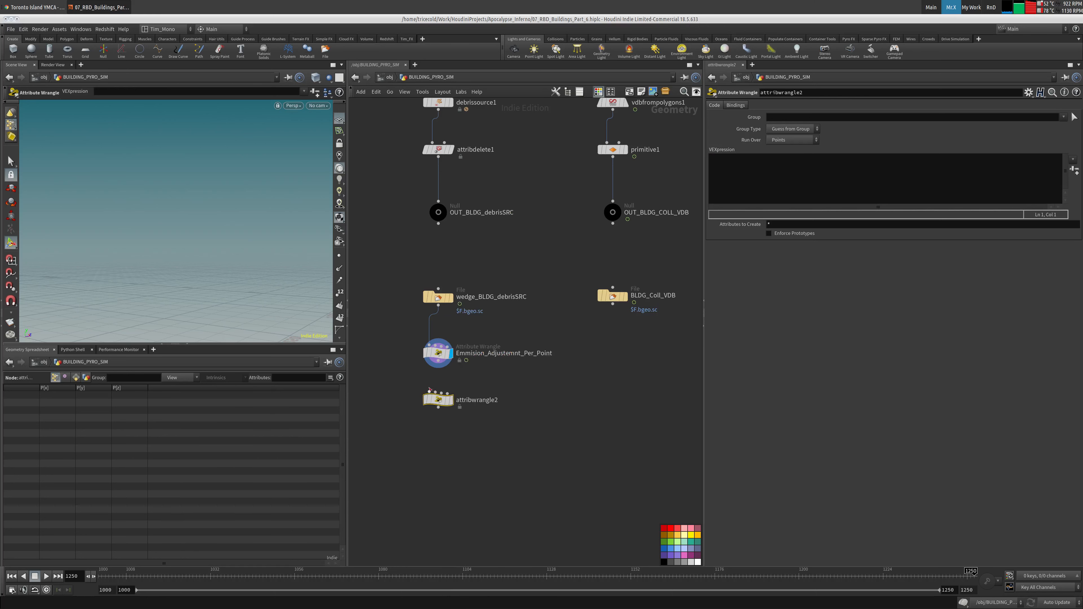
pyautogui.doubleClick(493, 353)
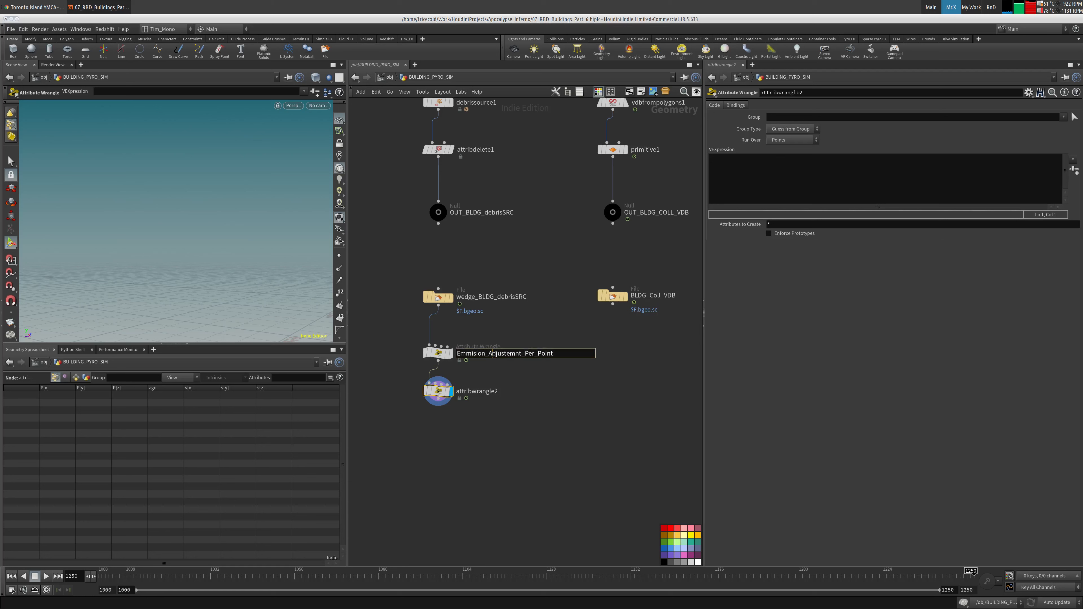
pyautogui.doubleClick(477, 391)
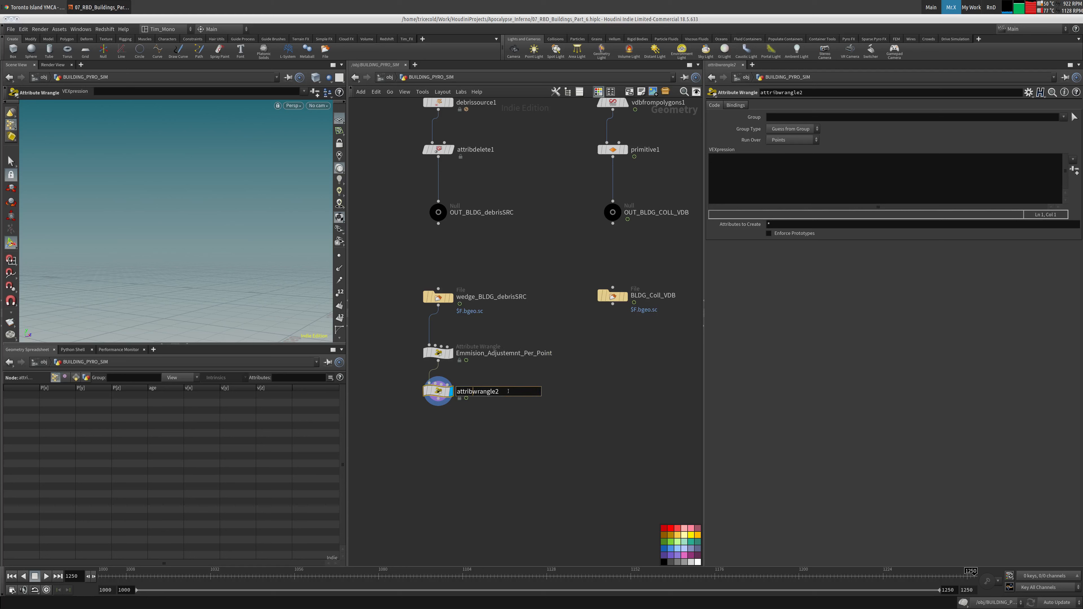
pyautogui.write('Remove_by_Density')
pyautogui.press('Return')
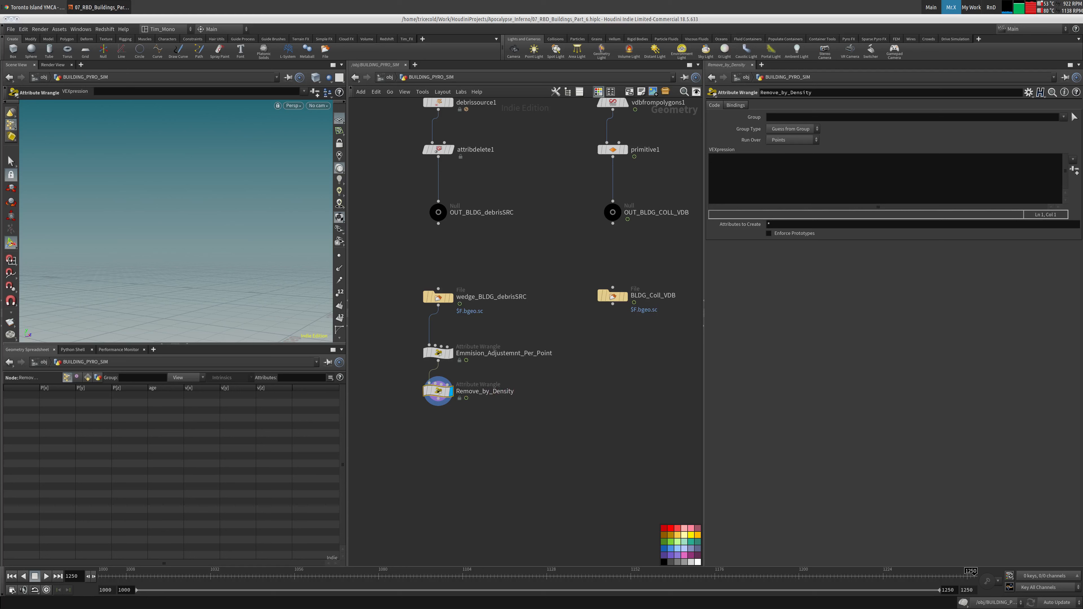
pyautogui.click(755, 160)
pyautogui.write('int pts[] = nearpoints(0, @P, chf("radius"),20); if (len(pts)==1){     removepoint(0,@ptnum); }')
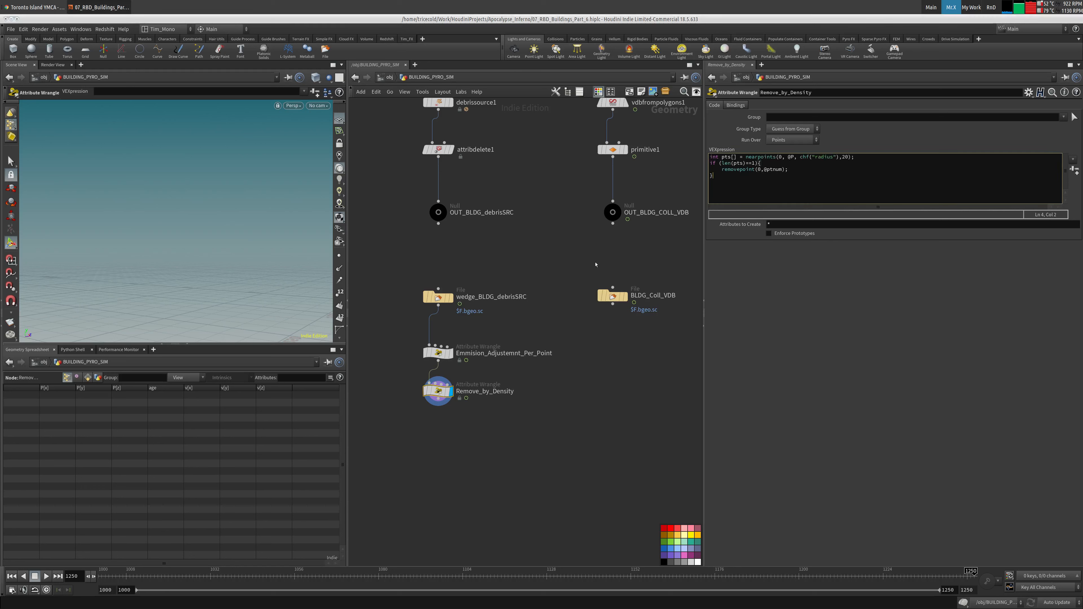
pyautogui.click(1072, 170)
pyautogui.click(785, 243)
pyautogui.write('1.')
pyautogui.press('Return')
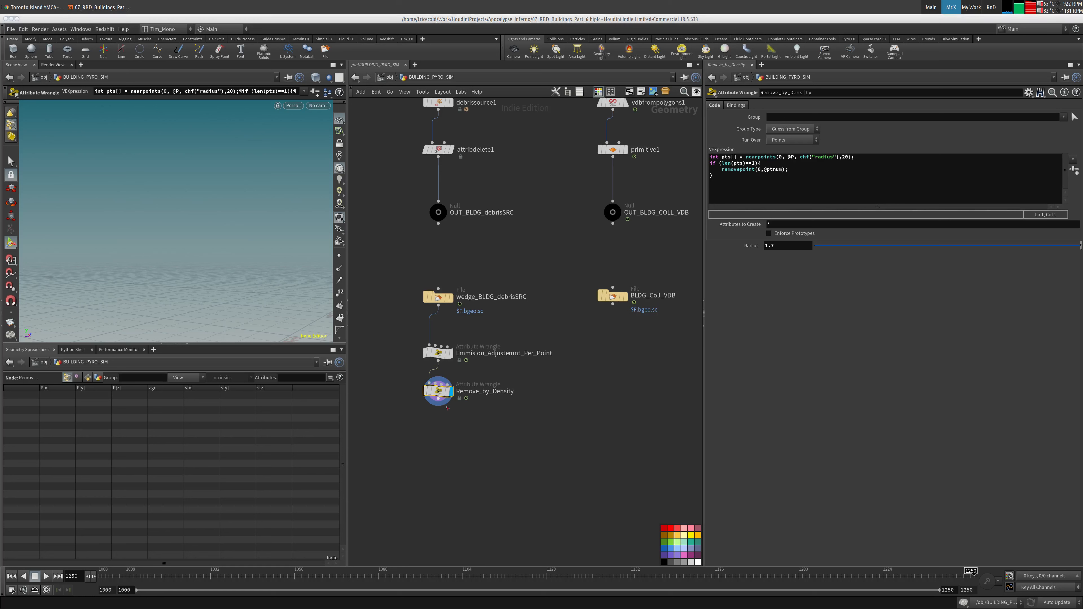
# Connect an Attribute Wrangle named default_emitter_Vals below Remove_by_Density, with the code f@density = .25; f@temperature = .25;.
pyautogui.moveTo(446, 408); pyautogui.dragTo(446, 397, button='middle')
pyautogui.press('Tab')
pyautogui.write('attrwr')
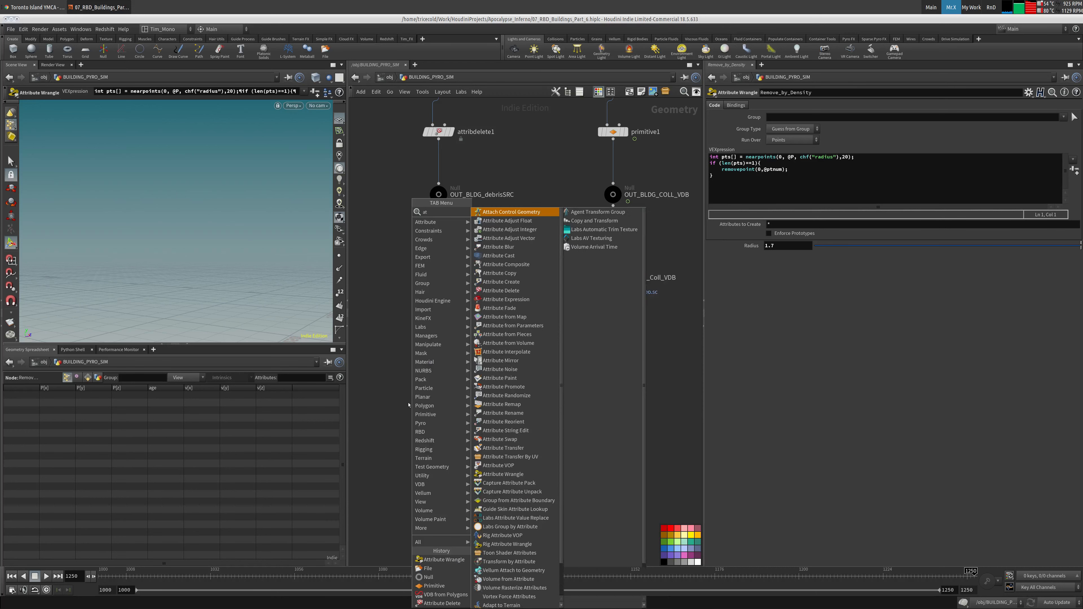
pyautogui.press('Return')
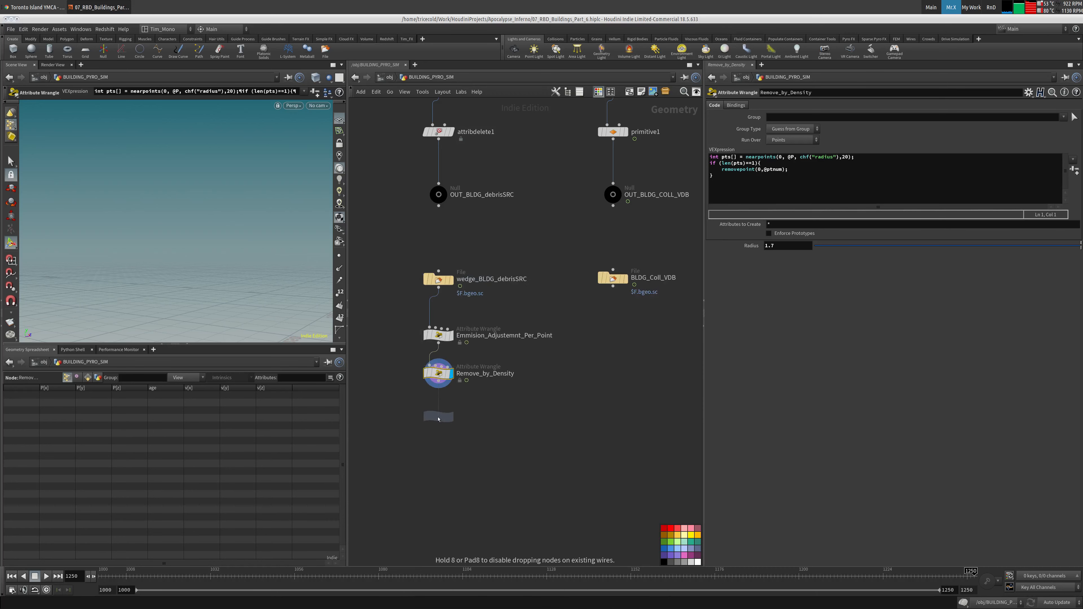
pyautogui.click(438, 417)
pyautogui.press('F2')
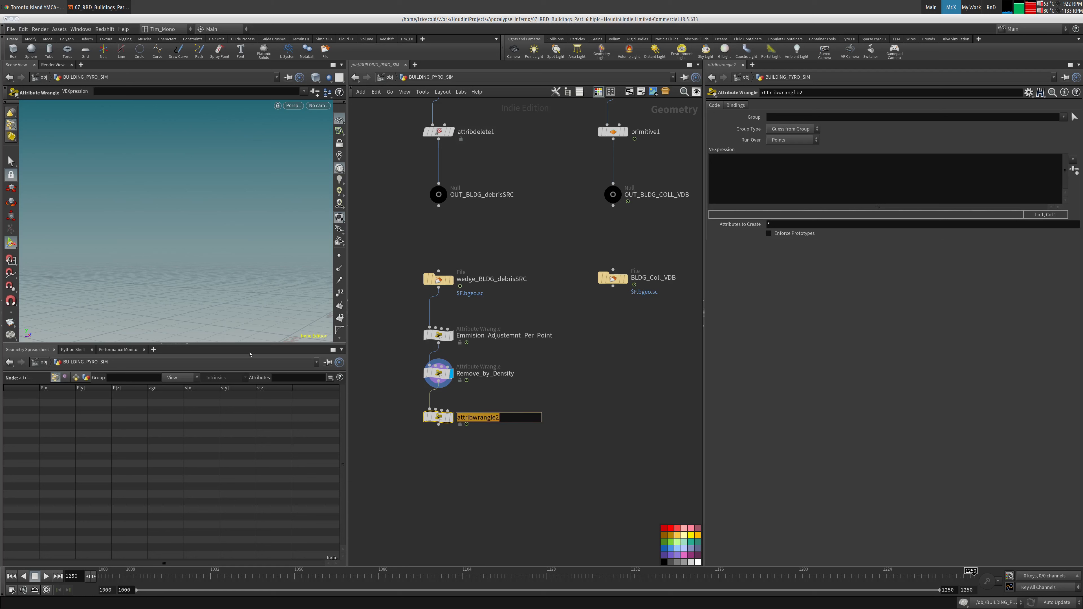
pyautogui.write('default_emitter_Vals')
pyautogui.press('Return')
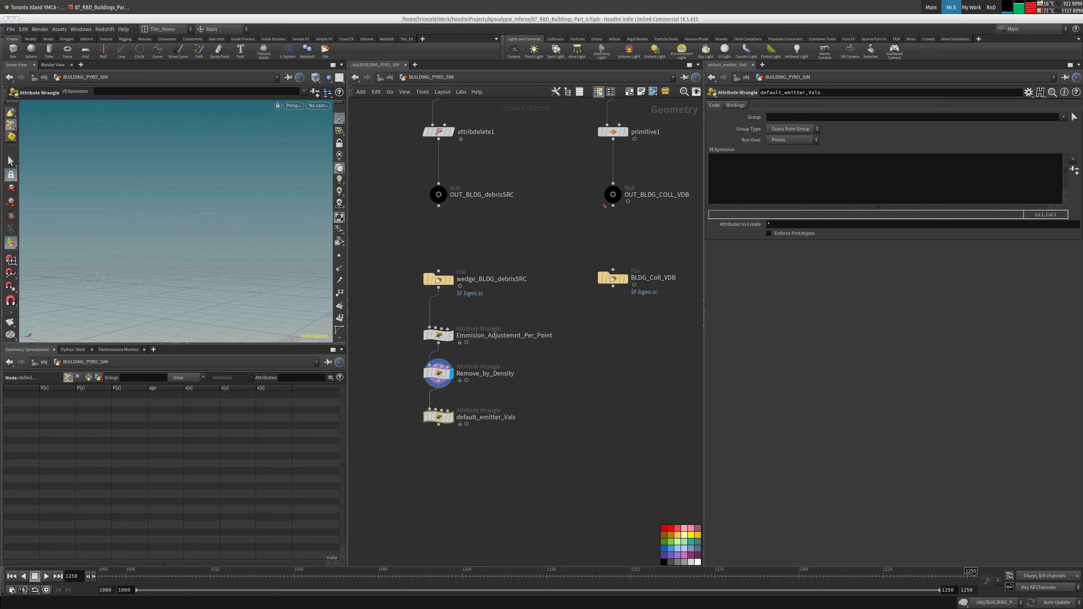
pyautogui.click(741, 158)
pyautogui.write('f@density = .25; f@temperature = .25;')
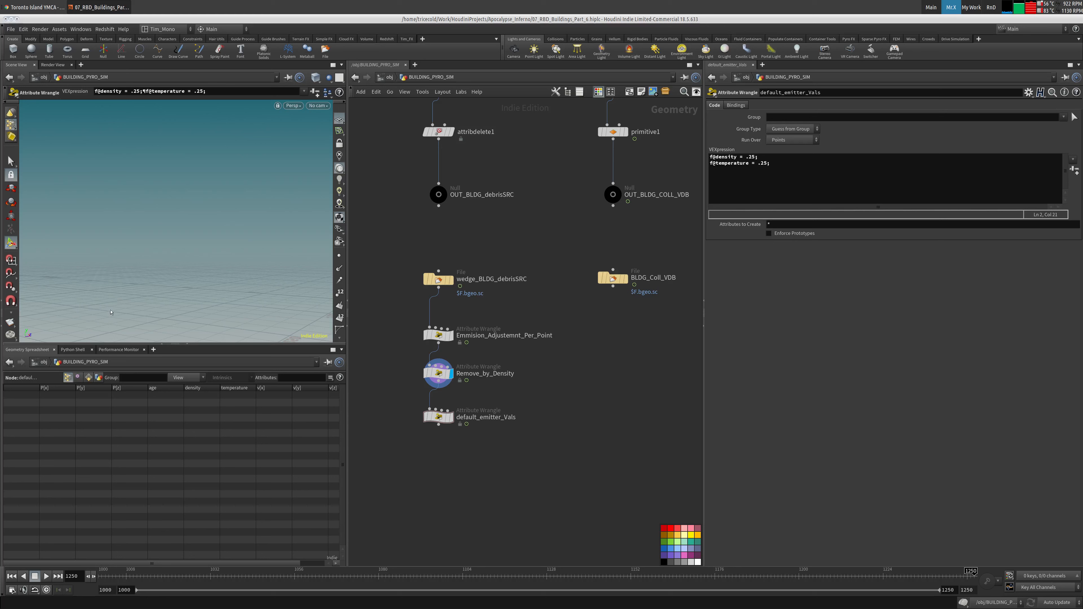
# Display the transformpieces1 result in the viewport.
pyautogui.moveTo(513, 384); pyautogui.dragTo(485, 408, button='middle')
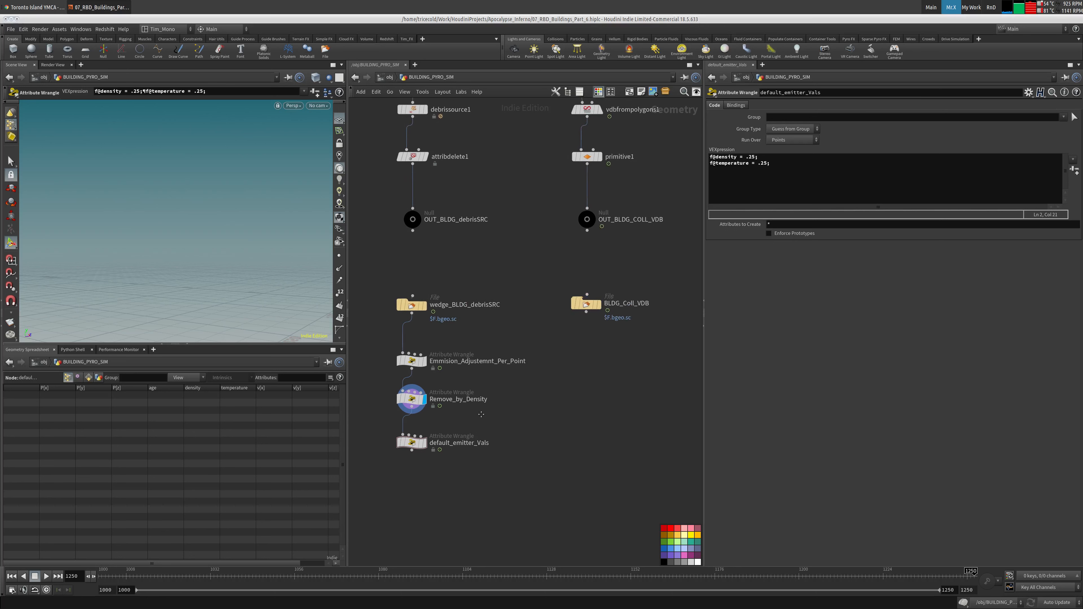
pyautogui.moveTo(498, 218); pyautogui.dragTo(508, 477, button='middle')
pyautogui.moveTo(505, 185); pyautogui.dragTo(611, 191, button='middle')
pyautogui.click(532, 329)
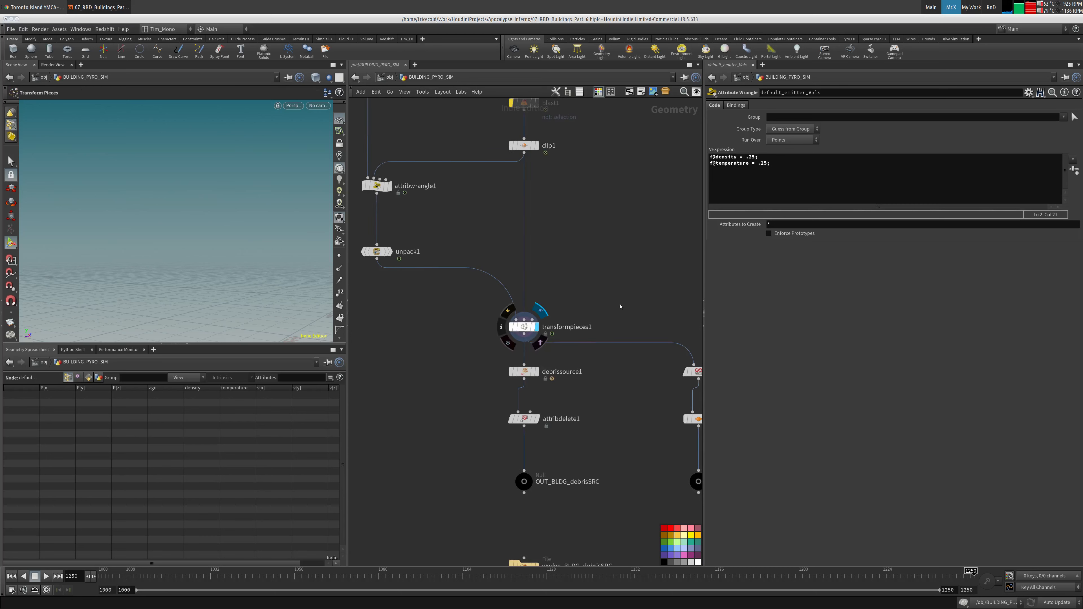
pyautogui.moveTo(633, 368); pyautogui.dragTo(554, 148, button='middle')
pyautogui.moveTo(575, 410); pyautogui.dragTo(514, 350, button='middle')
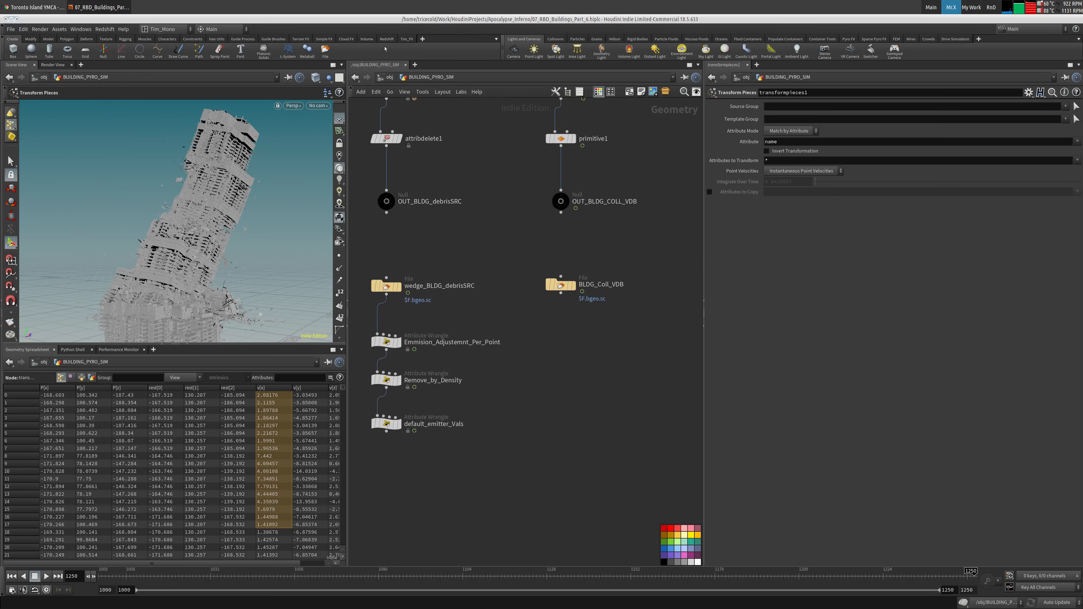
# Add an Attribute Wrangle below BLDG_Coll_VDB and wire its first input to the output of transformpieces1.
pyautogui.moveTo(520, 361); pyautogui.dragTo(529, 370, button='middle')
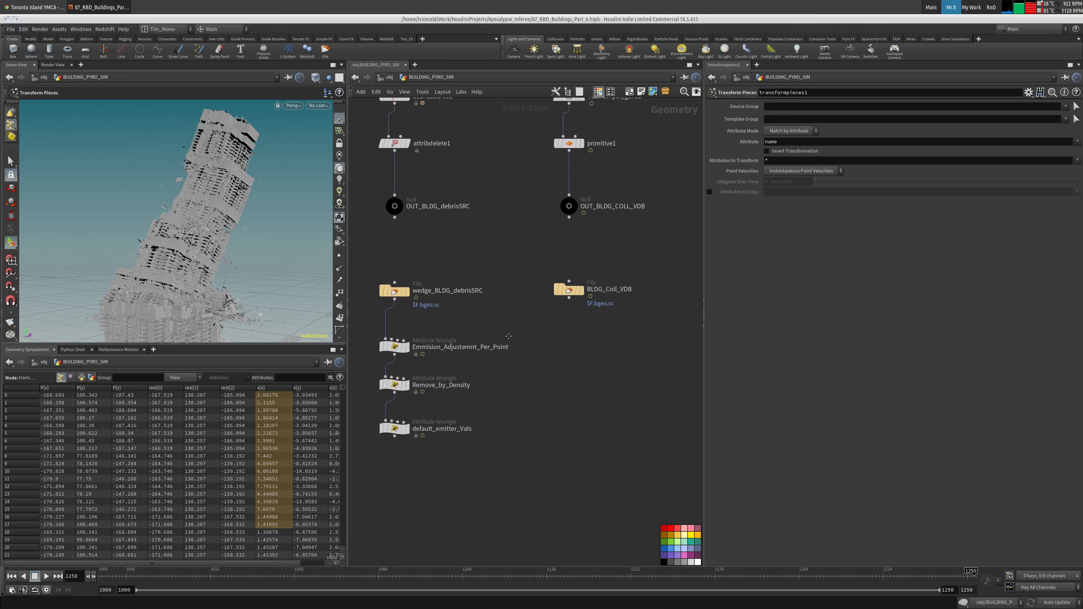
pyautogui.press('Tab')
pyautogui.write('attrw')
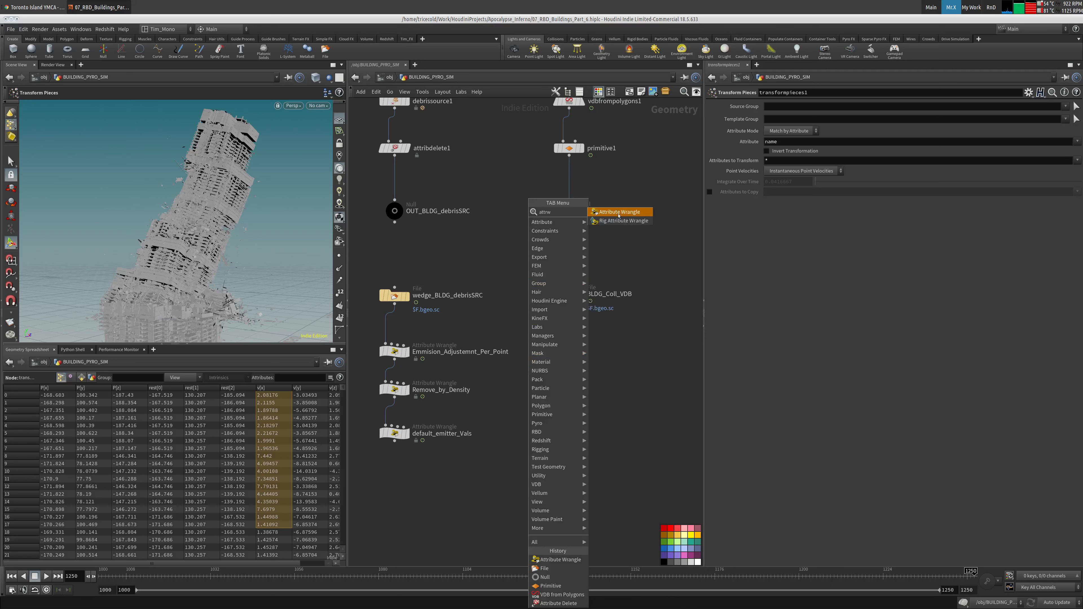
pyautogui.click(618, 212)
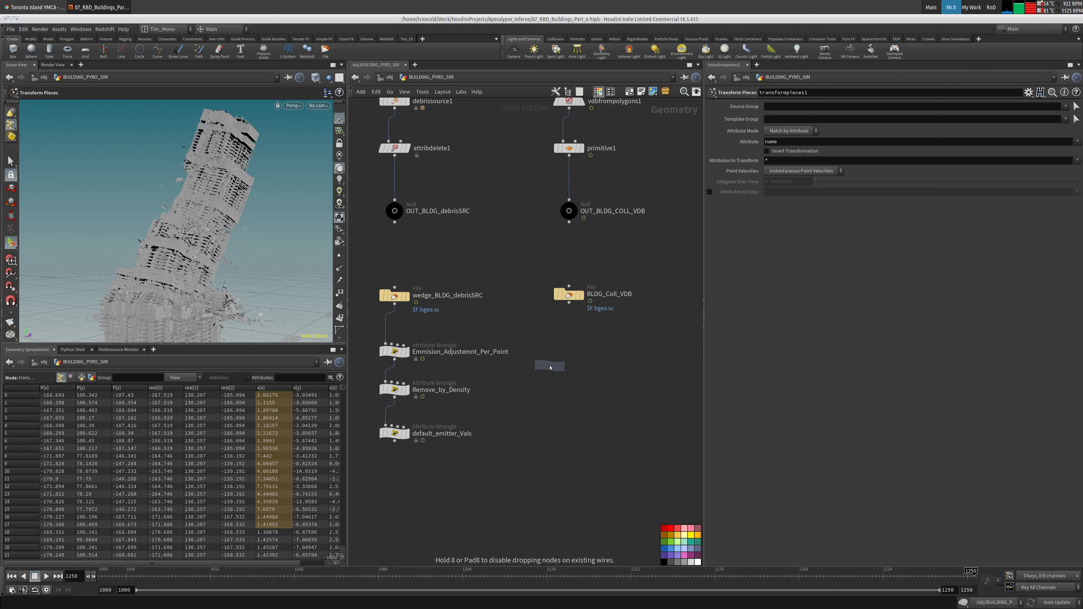
pyautogui.click(569, 354)
pyautogui.click(569, 348)
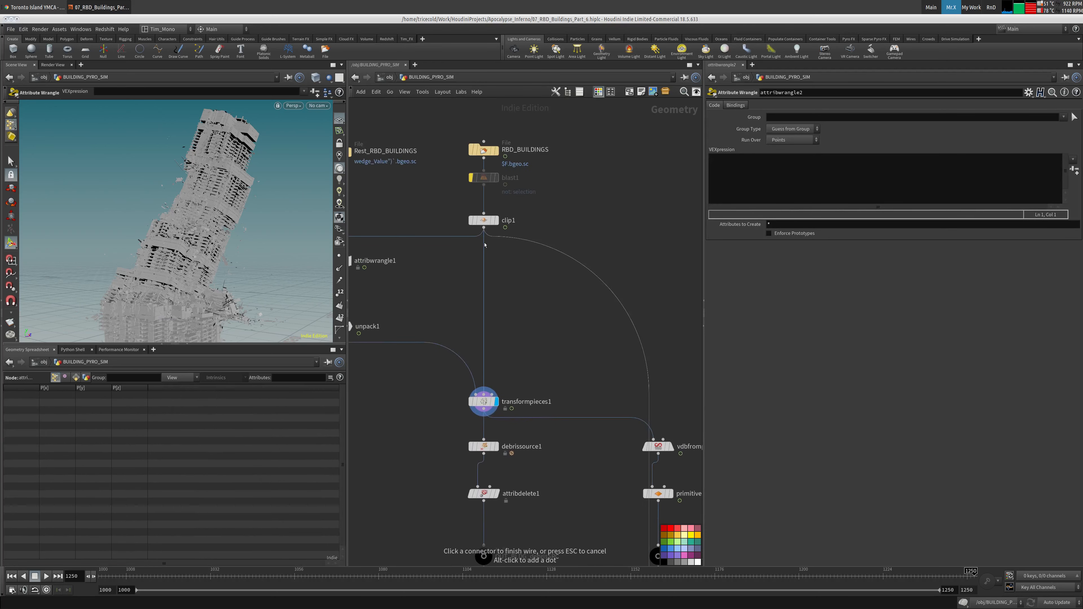
pyautogui.click(488, 397)
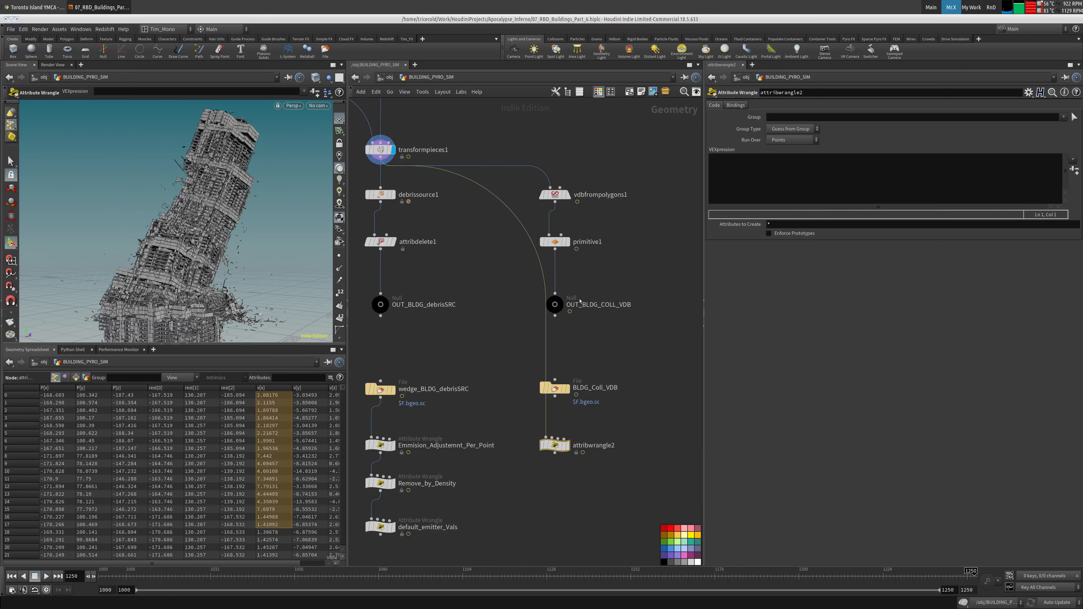
# Move the new wrangle fed by transformpieces1 beside the debris wrangle chain and rename it remove_Slow_Parts.
pyautogui.moveTo(503, 342); pyautogui.dragTo(495, 278, button='middle')
pyautogui.moveTo(559, 382); pyautogui.dragTo(528, 383)
pyautogui.doubleClick(528, 382)
pyautogui.write('rem')
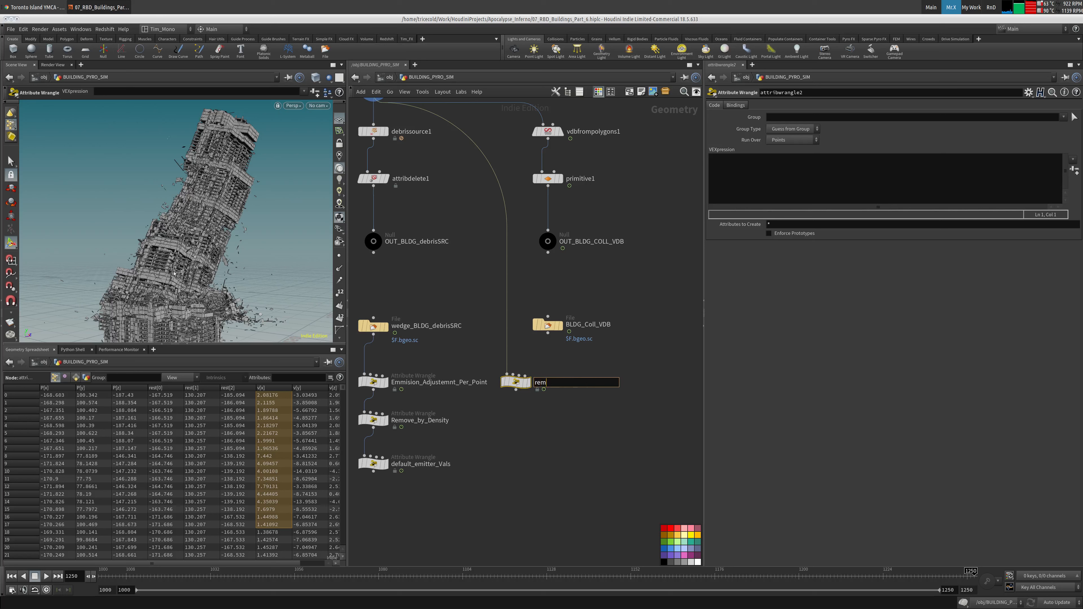
pyautogui.write('ove_Slow_Parts')
pyautogui.press('Return')
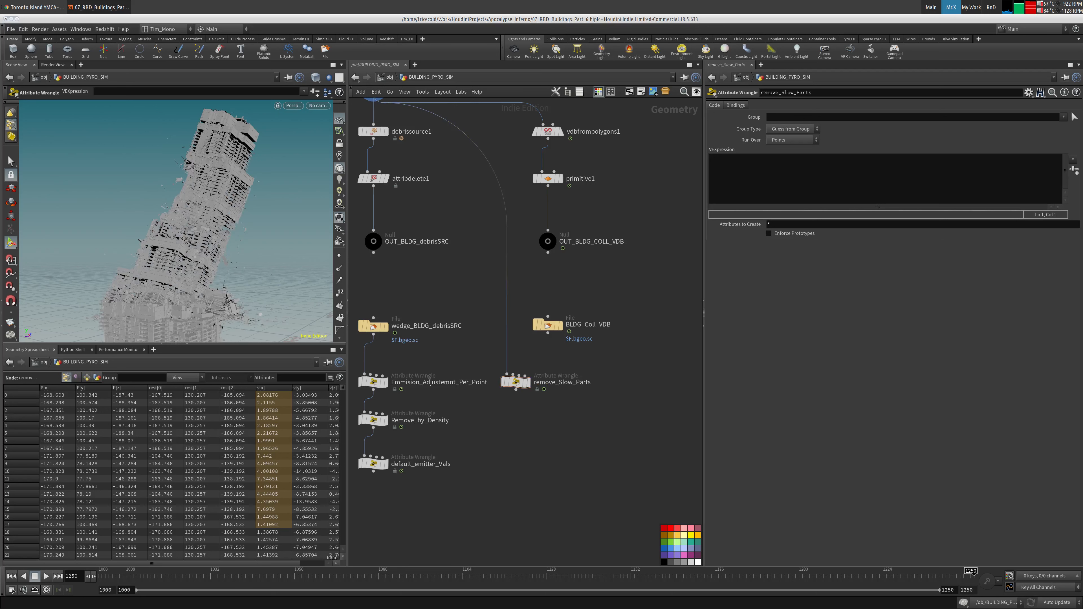
pyautogui.write('if(length(@v) < 10)     removepoint(0,@ptnum);')
pyautogui.press('r')
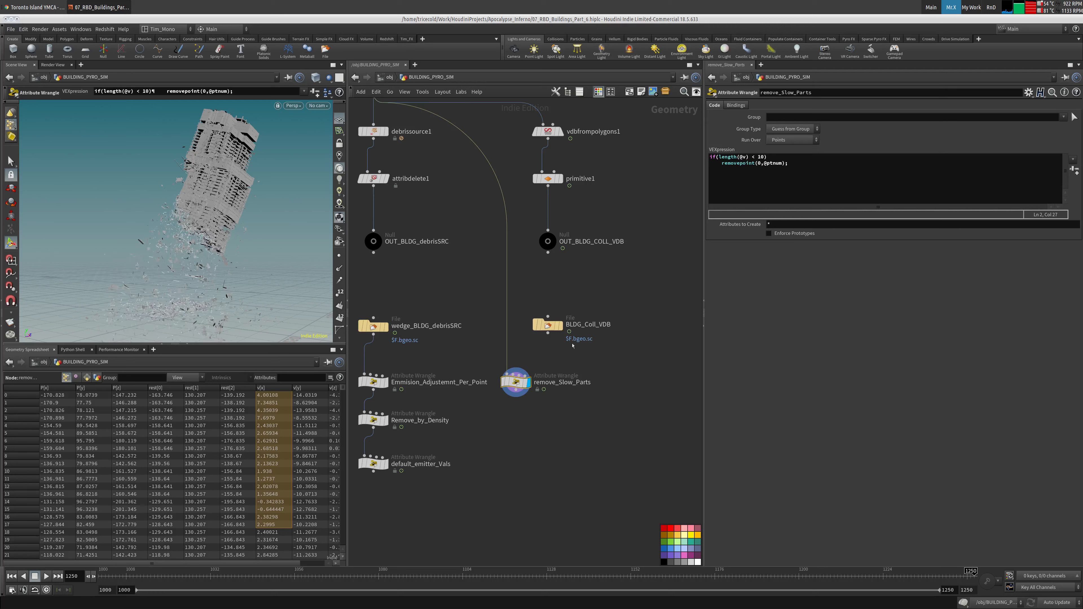
pyautogui.keyDown('alt'); pyautogui.moveTo(225, 280); pyautogui.dragTo(256, 276); pyautogui.keyUp('alt')
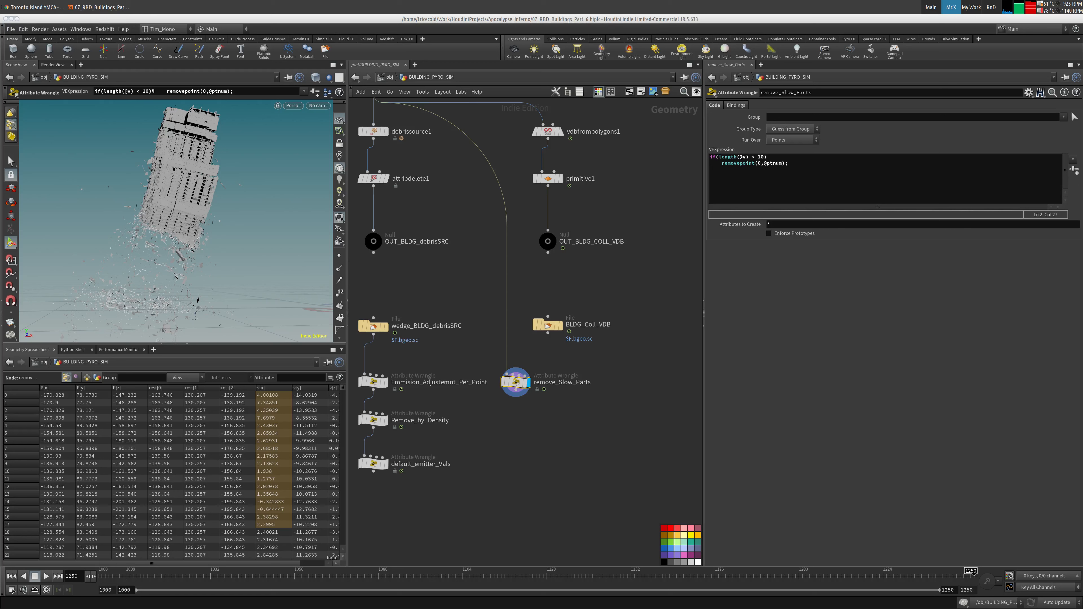
# Duplicate default_emitter_Vals below remove_Slow_Parts, wire it in, set f@density = 1 and f@temperature = 1, and align it with the original.
pyautogui.keyDown('alt'); pyautogui.moveTo(373, 464); pyautogui.dragTo(517, 423); pyautogui.keyUp('alt')
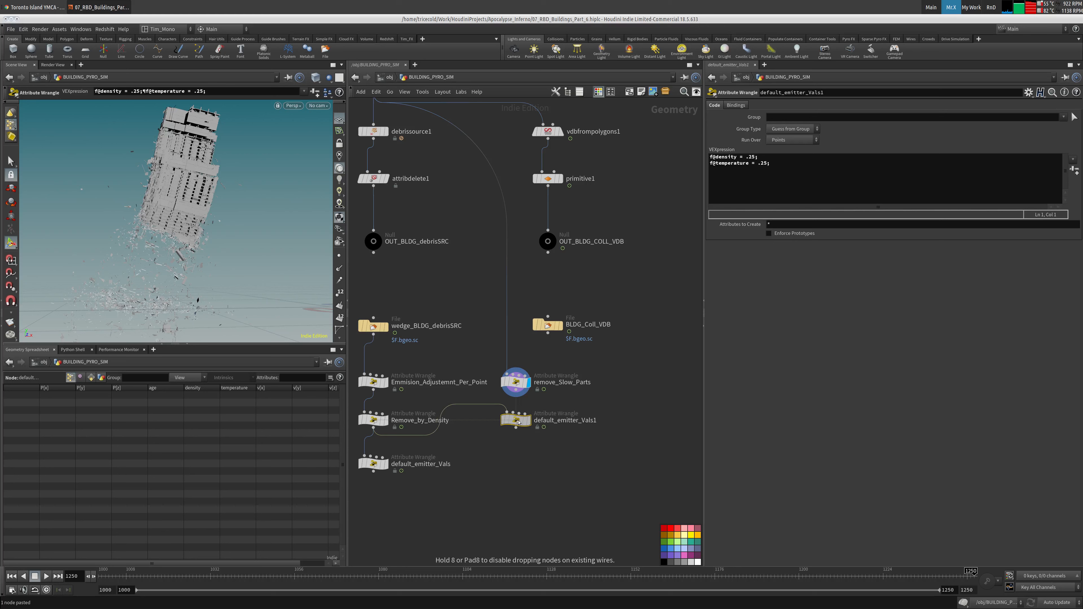
pyautogui.moveTo(745, 157); pyautogui.dragTo(762, 163)
pyautogui.write('1')
pyautogui.write('1')
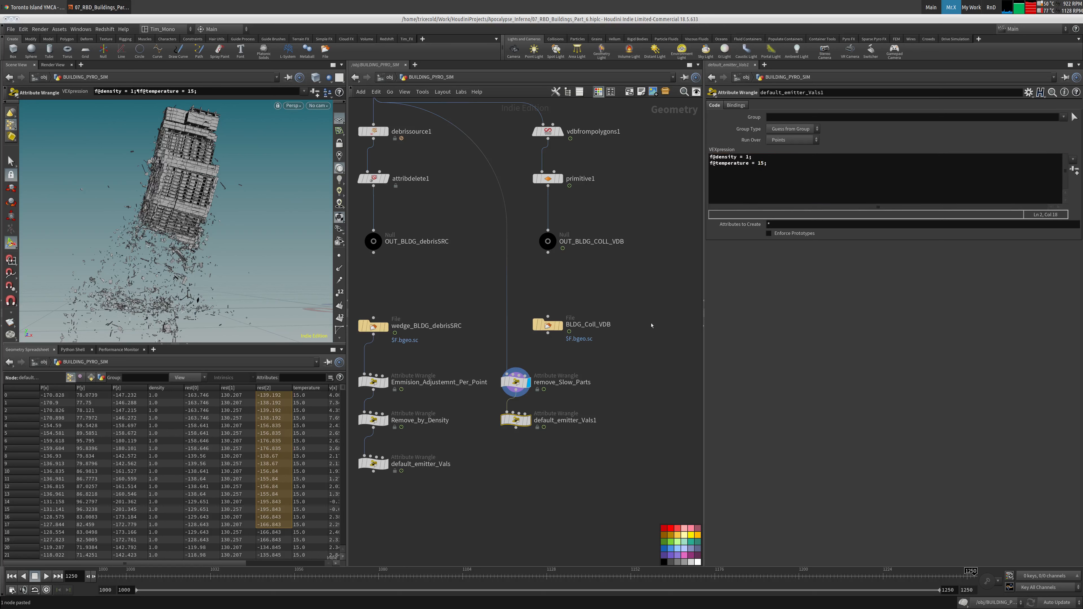
pyautogui.press('Delete')
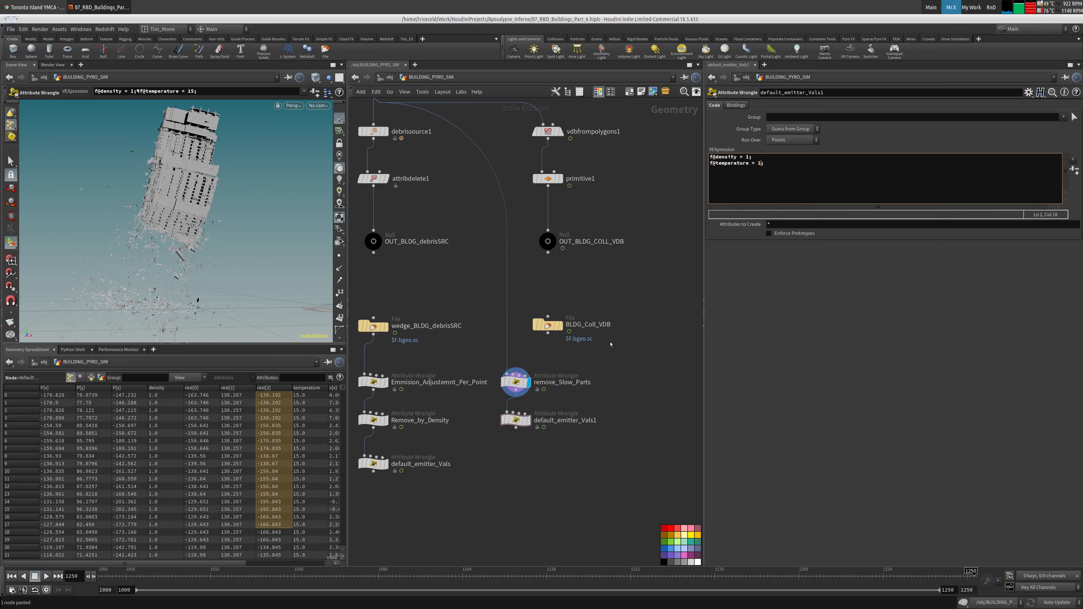
pyautogui.moveTo(515, 420); pyautogui.dragTo(557, 293, button='middle')
pyautogui.moveTo(556, 294); pyautogui.dragTo(559, 338)
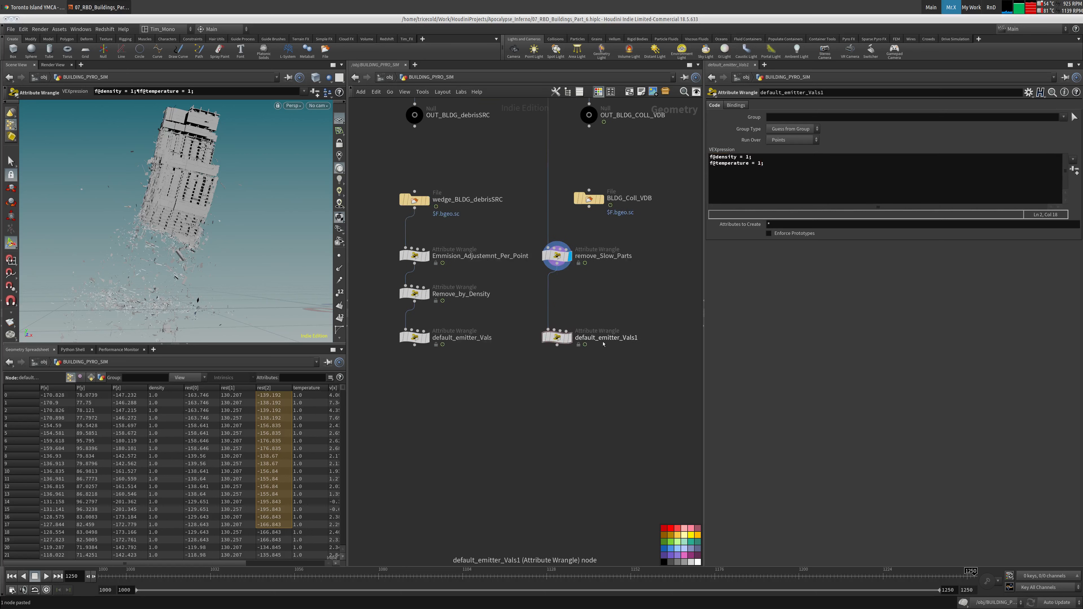
# Add a Merge node below the two emitter value wrangles, connect both to it and display the merged result.
pyautogui.press('Tab')
pyautogui.write('merge')
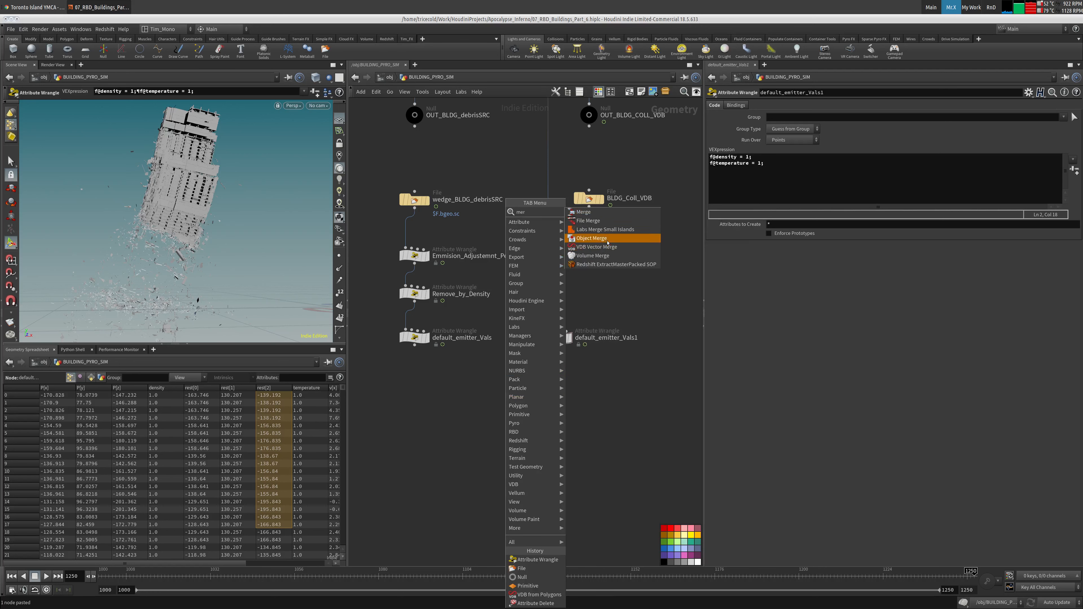
pyautogui.press('Return')
pyautogui.click(488, 411)
pyautogui.moveTo(615, 310); pyautogui.dragTo(357, 364)
pyautogui.moveTo(415, 344); pyautogui.dragTo(487, 403)
pyautogui.moveTo(444, 411); pyautogui.dragTo(438, 365, button='middle')
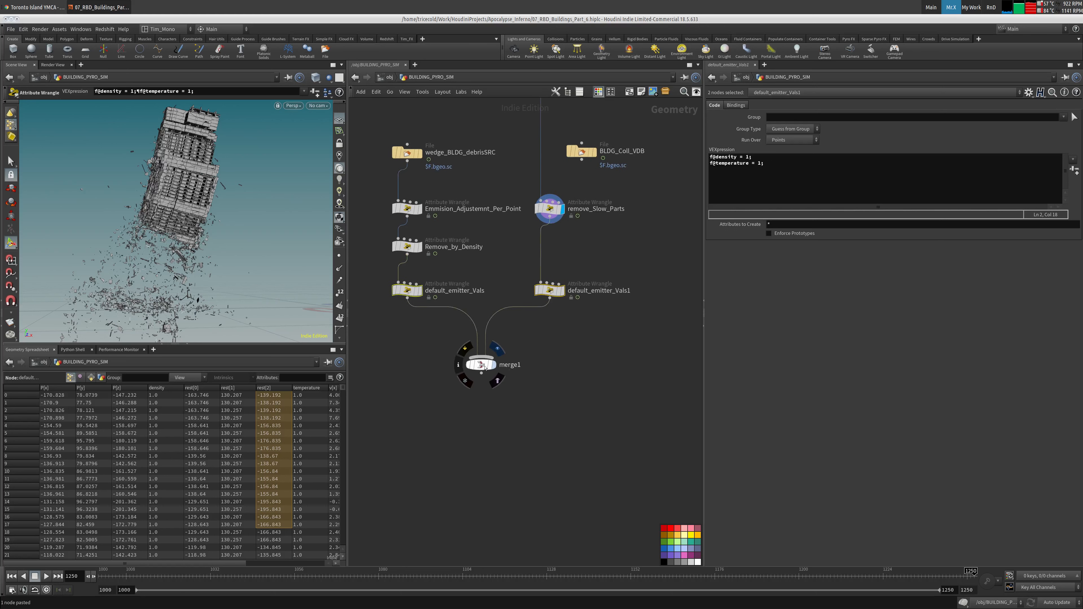
pyautogui.click(493, 365)
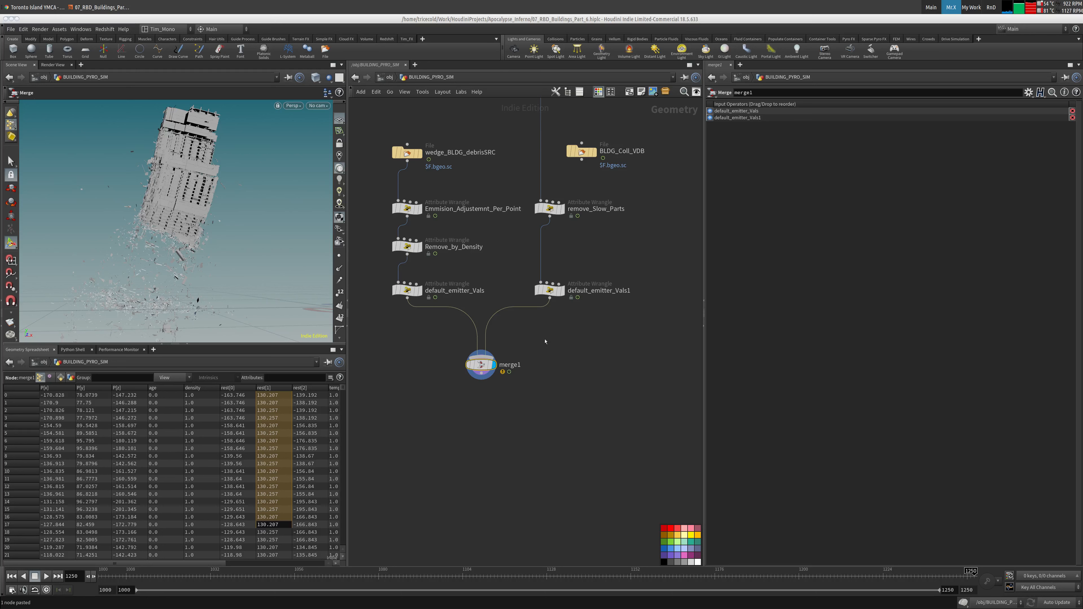
# Connect an Attribute Wrangle below merge1, display it and enter the expression @v *= 0,1;.
pyautogui.press('Tab')
pyautogui.write('attr')
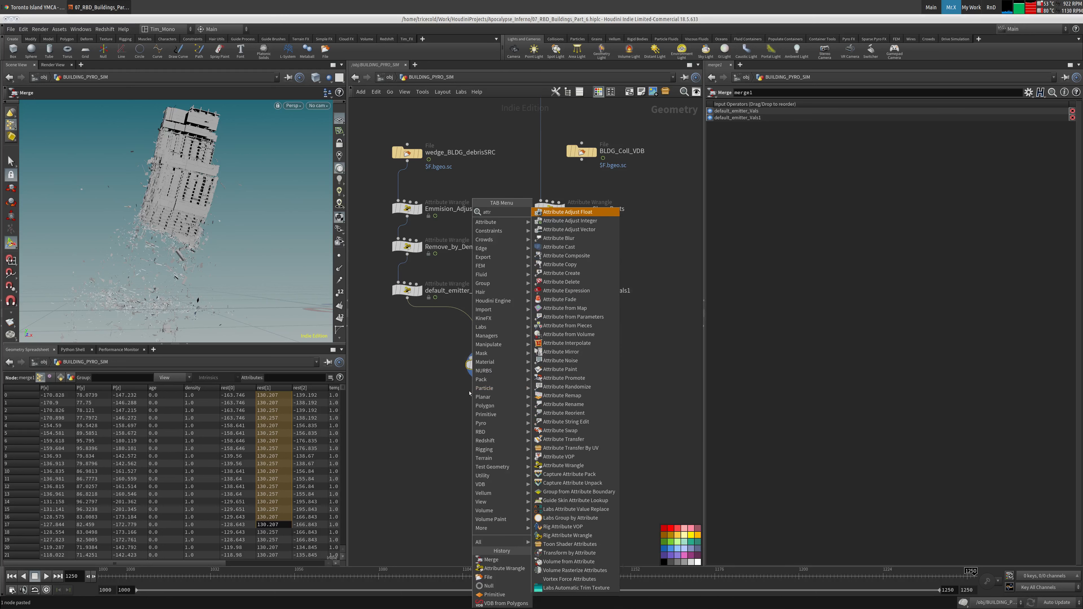
pyautogui.write('ibw')
pyautogui.click(567, 212)
pyautogui.click(481, 410)
pyautogui.moveTo(471, 401); pyautogui.dragTo(481, 380)
pyautogui.click(494, 410)
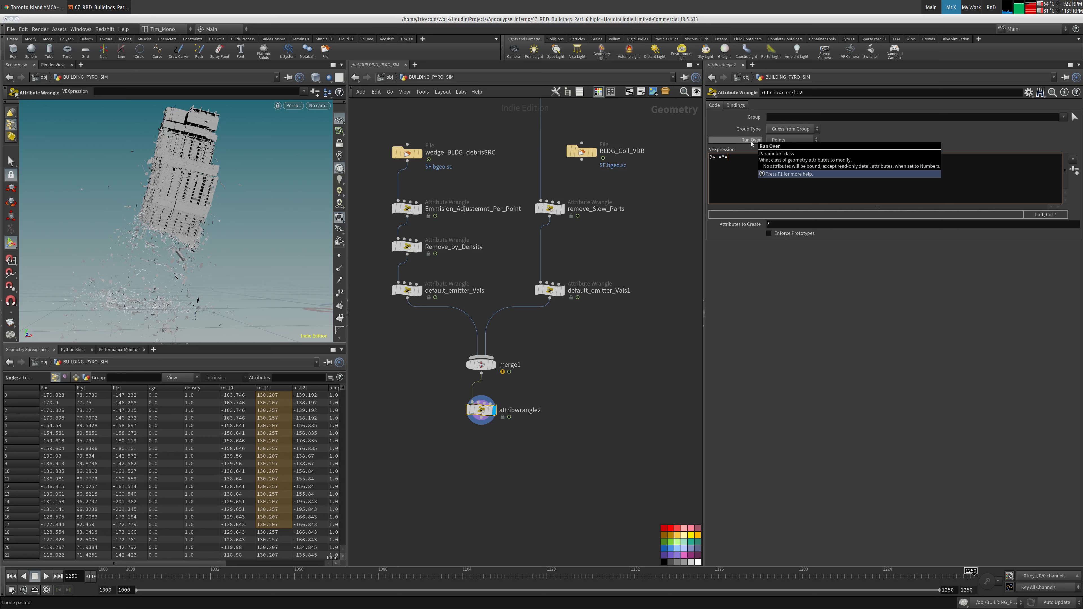
pyautogui.press('BackSpace')
pyautogui.press('BackSpace')
pyautogui.write('*= 0,1;')
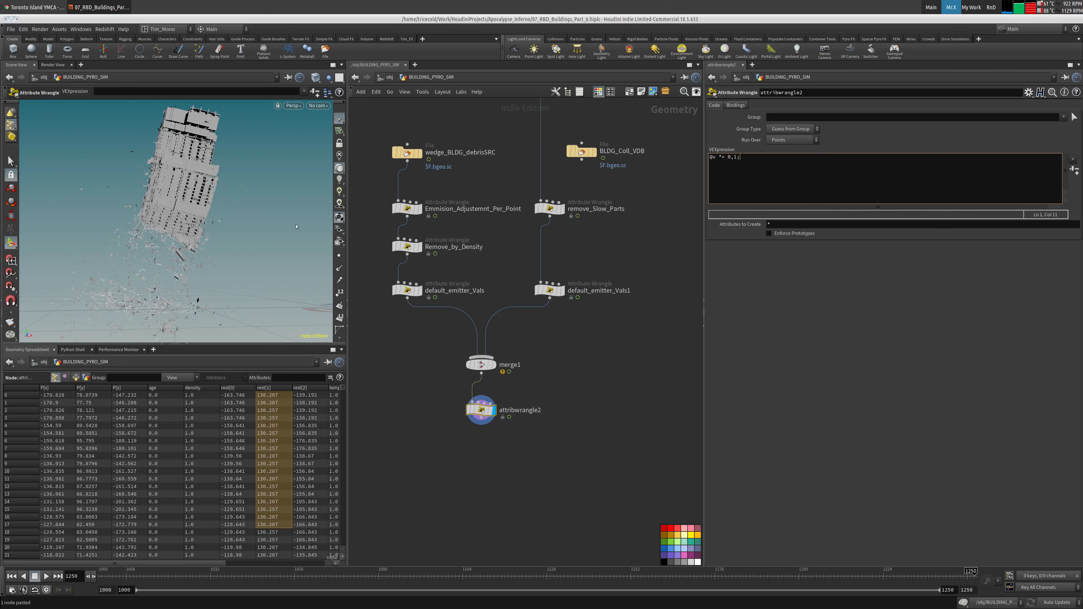
pyautogui.click(651, 358)
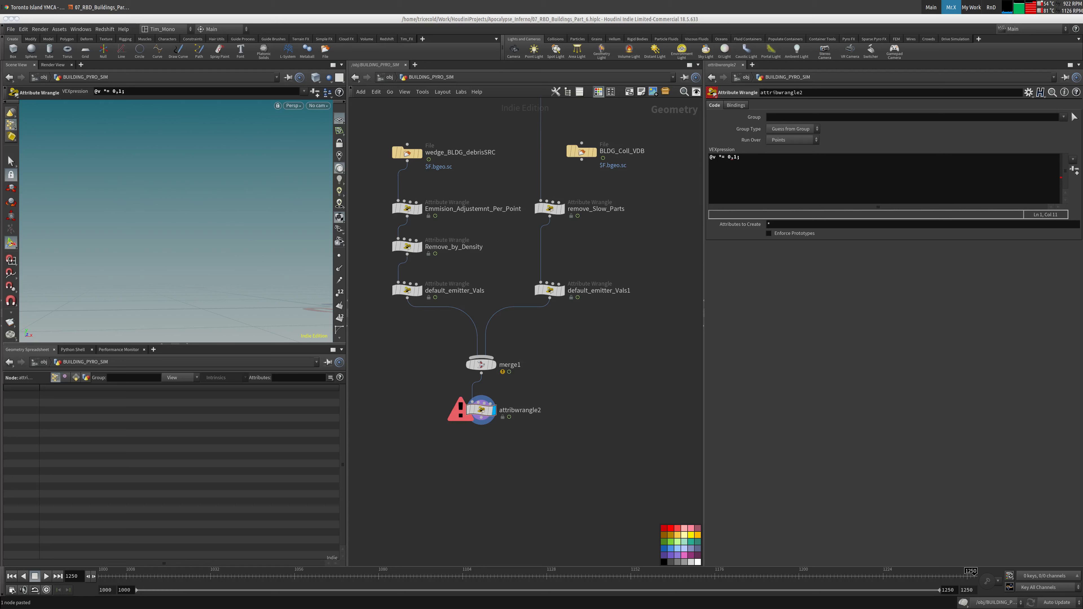
# Add a Pyro Source node below attribwrangle2.
pyautogui.press('Tab')
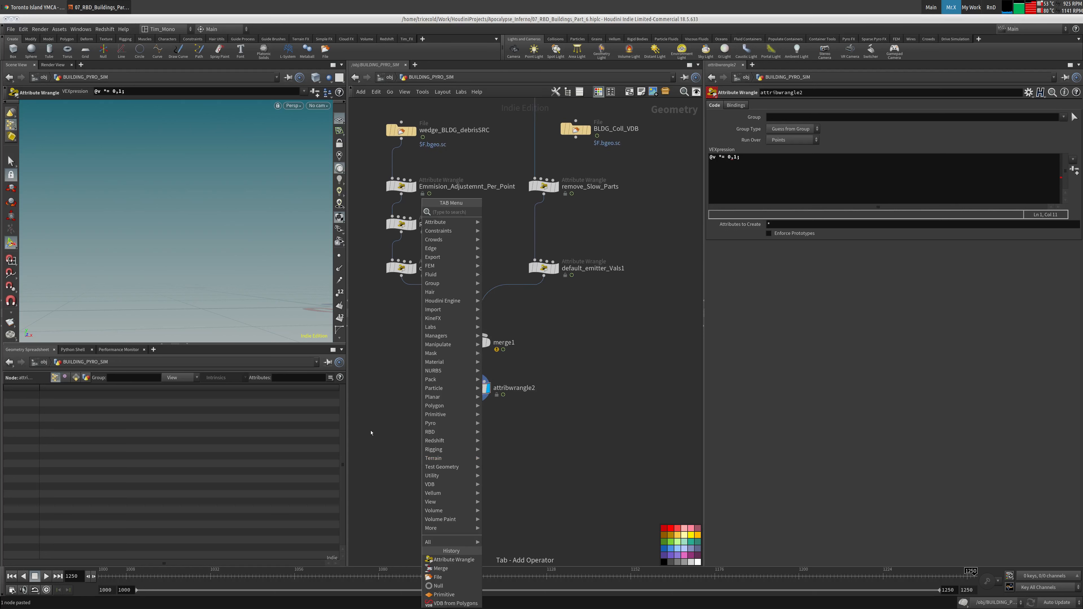
pyautogui.write('pyro')
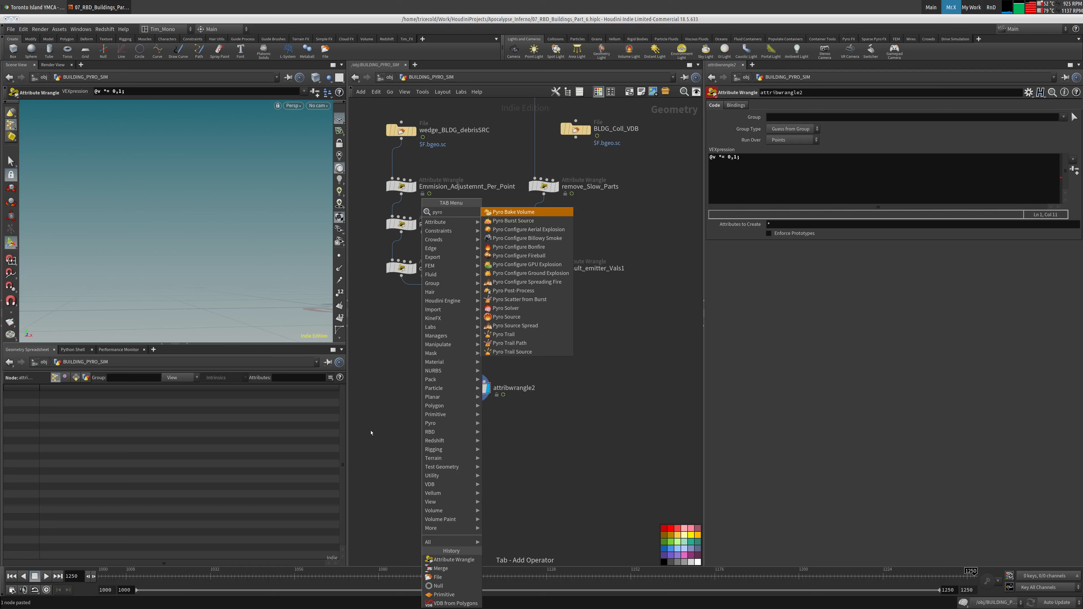
pyautogui.press('Down')
pyautogui.press('Down')
pyautogui.press('Down')
pyautogui.press('Down')
pyautogui.press('Down')
pyautogui.press('Down')
pyautogui.press('Down')
pyautogui.press('Down')
pyautogui.press('Down')
pyautogui.press('Down')
pyautogui.press('Down')
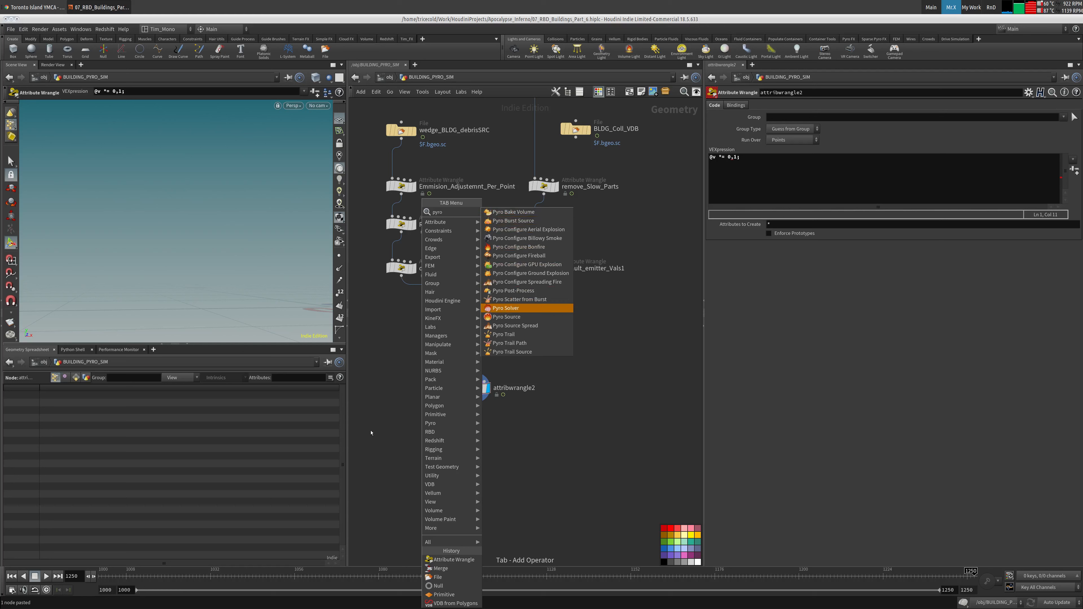
pyautogui.press('Down')
pyautogui.press('Return')
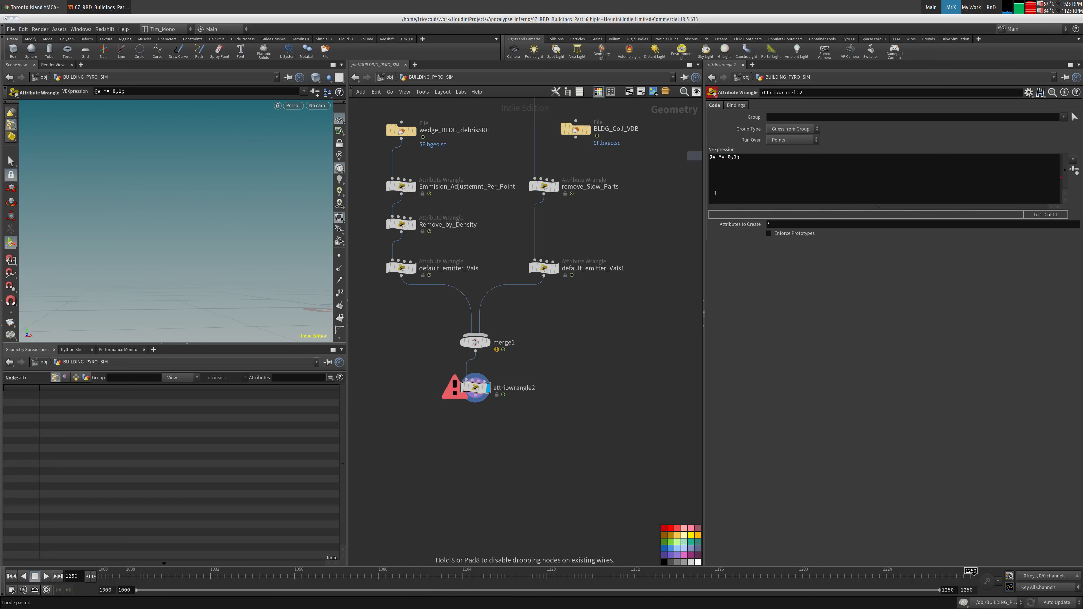
pyautogui.click(467, 437)
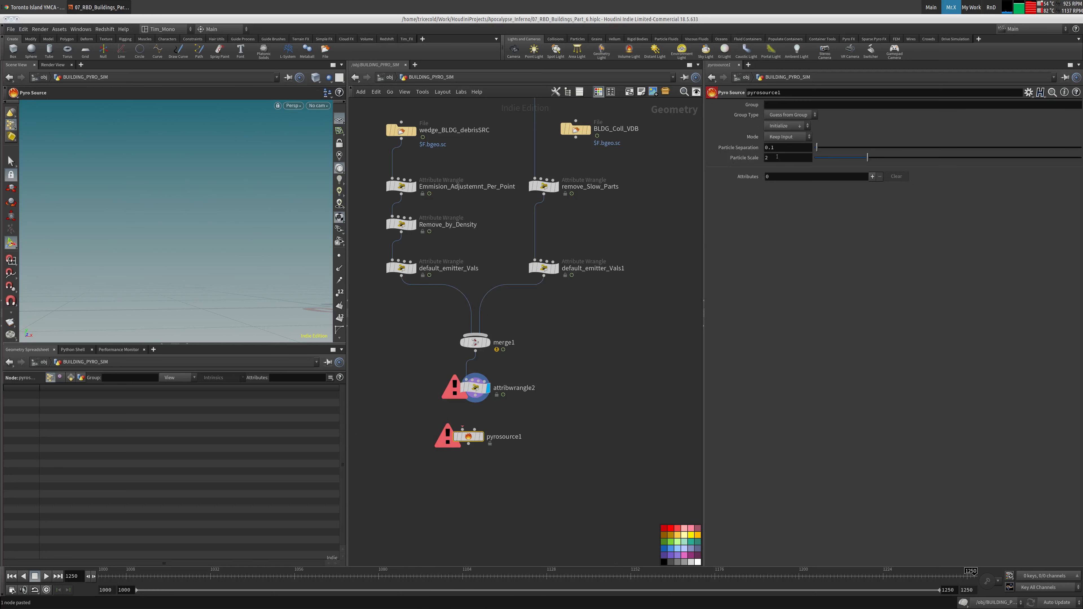
# Correct the attribwrangle2 expression to @v *= 0.1; and align pyrosource1 directly beneath the wrangle.
pyautogui.click(514, 387)
pyautogui.click(733, 163)
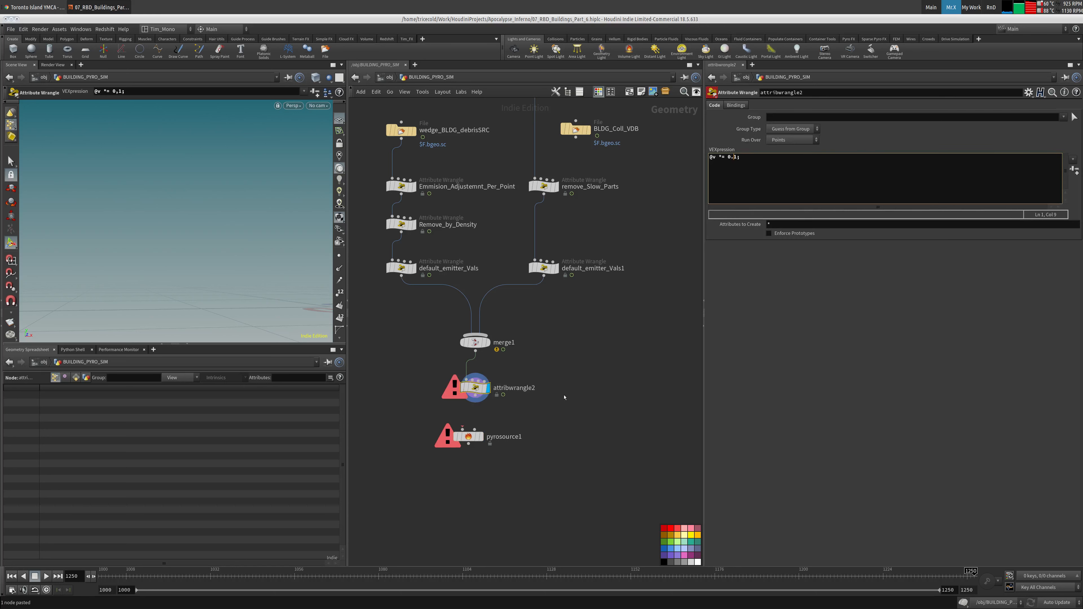
pyautogui.moveTo(468, 436); pyautogui.dragTo(475, 441)
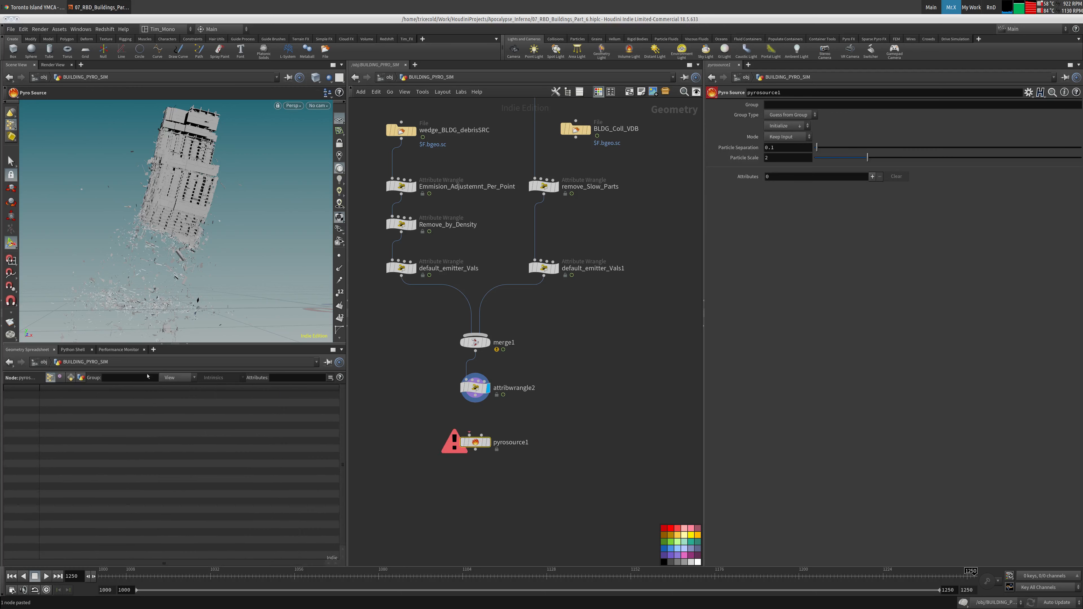
# Set pyrosource1's Particle Separation to 0.02, connect it to attribwrangle2 and display its points.
pyautogui.doubleClick(774, 148)
pyautogui.write('02')
pyautogui.press('Return')
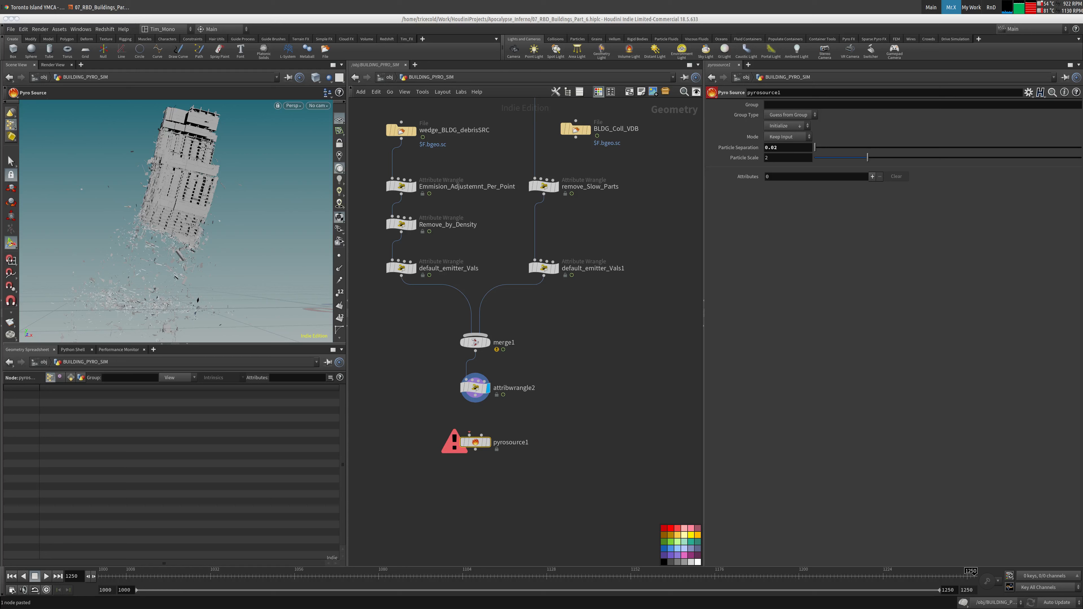
pyautogui.click(488, 442)
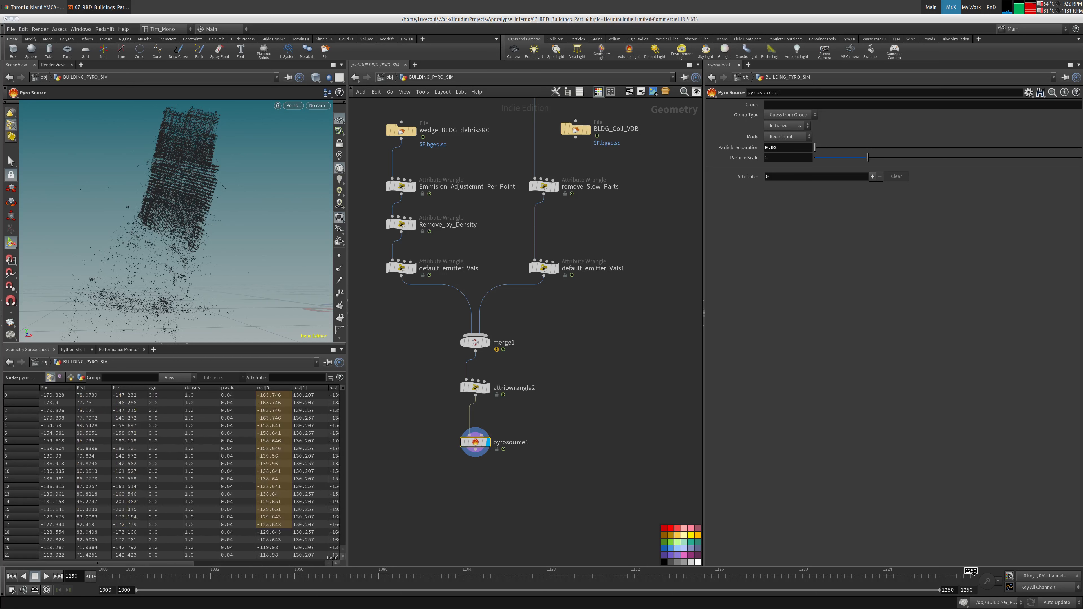
pyautogui.press('Tab')
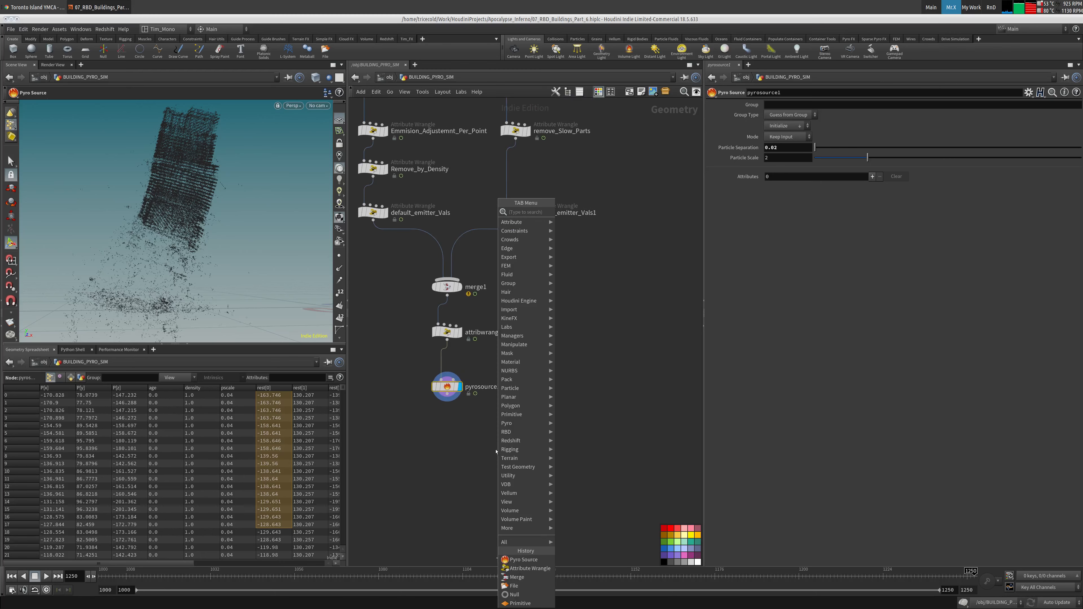
pyautogui.write('add')
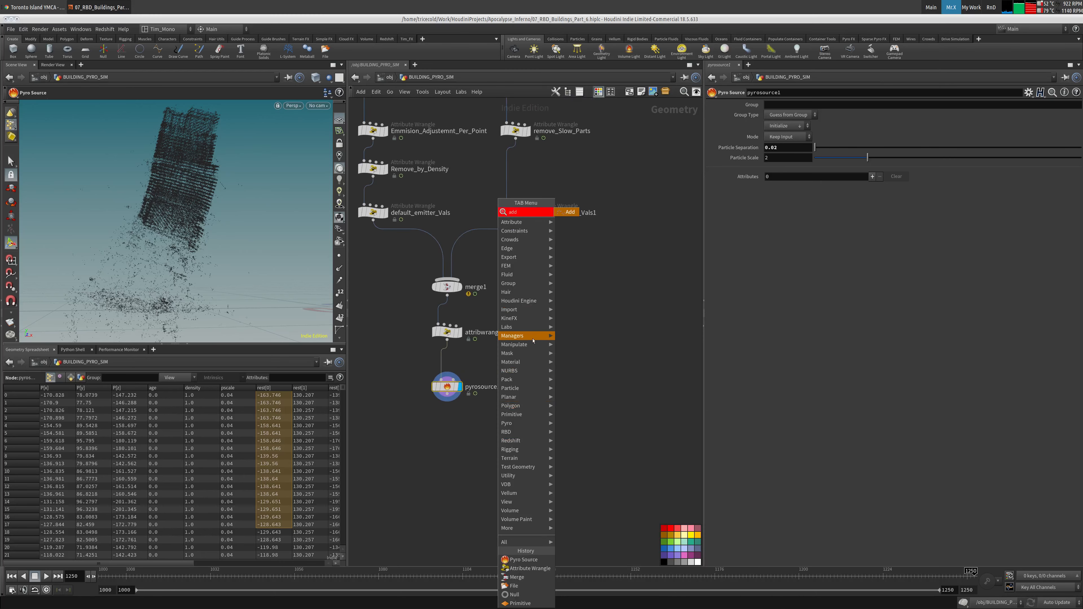
pyautogui.press('Escape')
pyautogui.press('Tab')
pyautogui.write('q')
pyautogui.press('Escape')
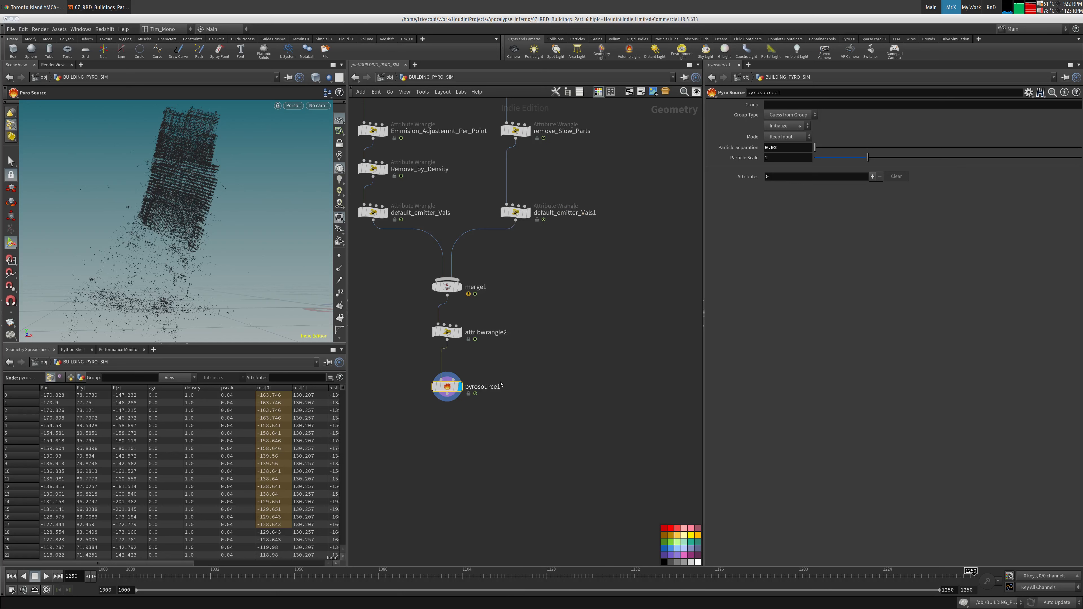
pyautogui.press('Tab')
pyautogui.write('attrb')
pyautogui.press('Down')
pyautogui.press('Down')
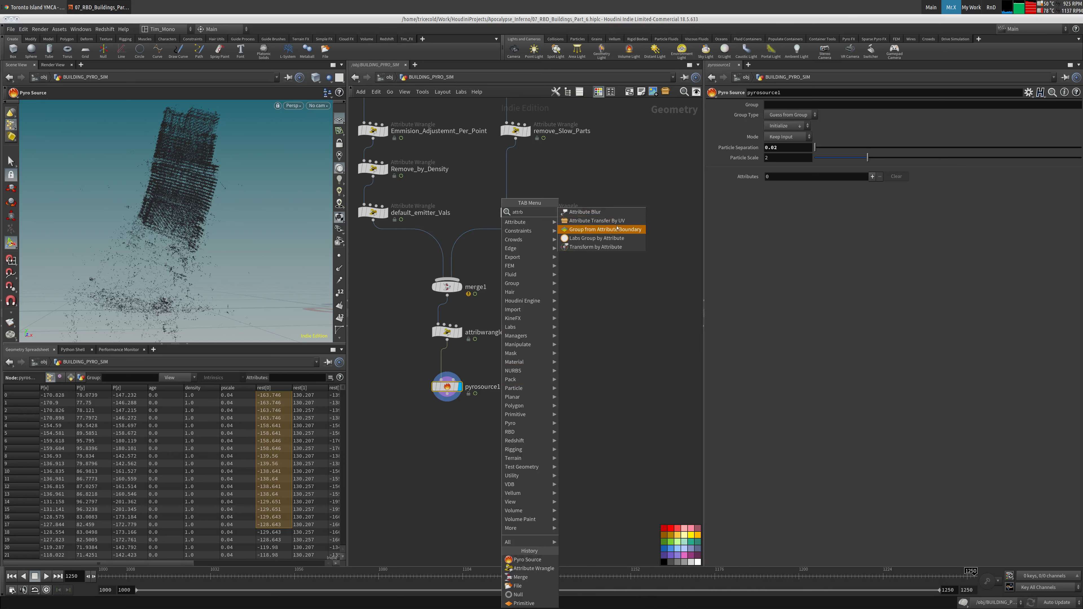
pyautogui.press('Escape')
# Add an Attribute Noise node below pyrosource1, connect it and display its result.
pyautogui.press('Tab')
pyautogui.write('attr')
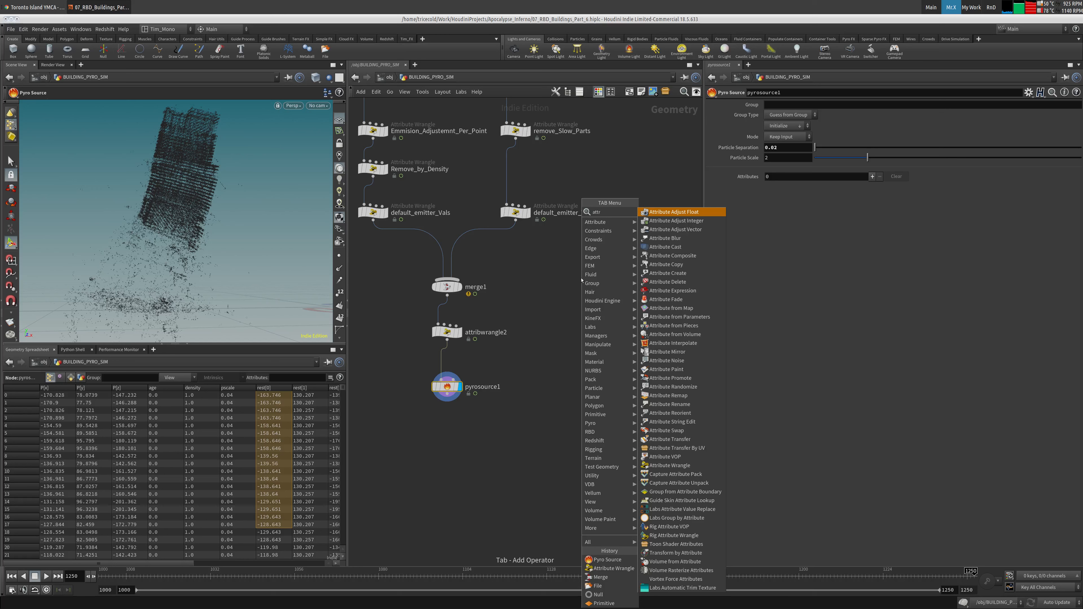
pyautogui.write(' noise')
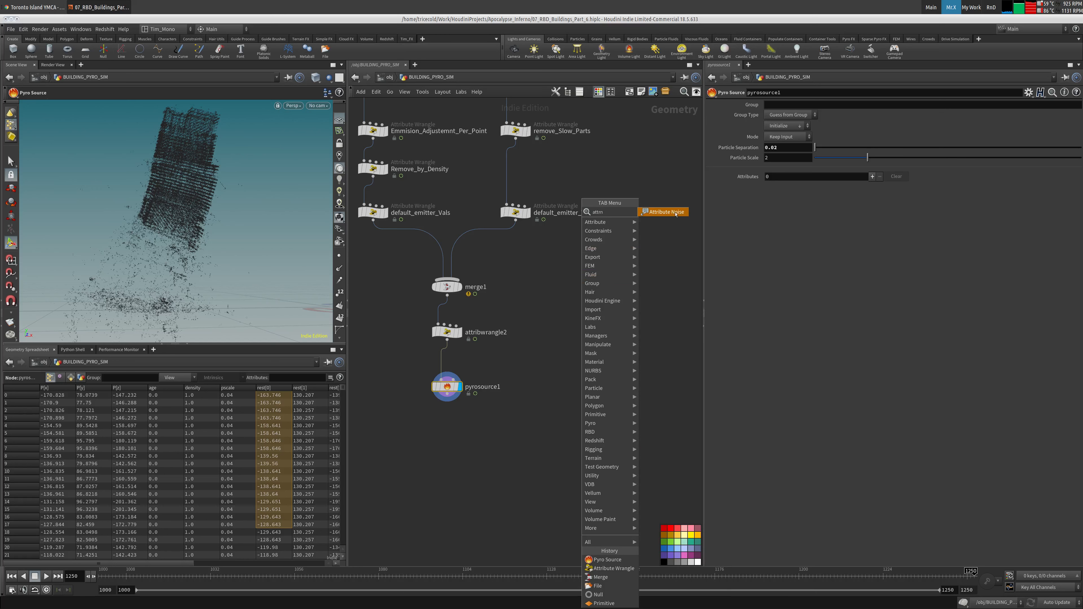
pyautogui.press('Return')
pyautogui.click(440, 432)
pyautogui.click(446, 393)
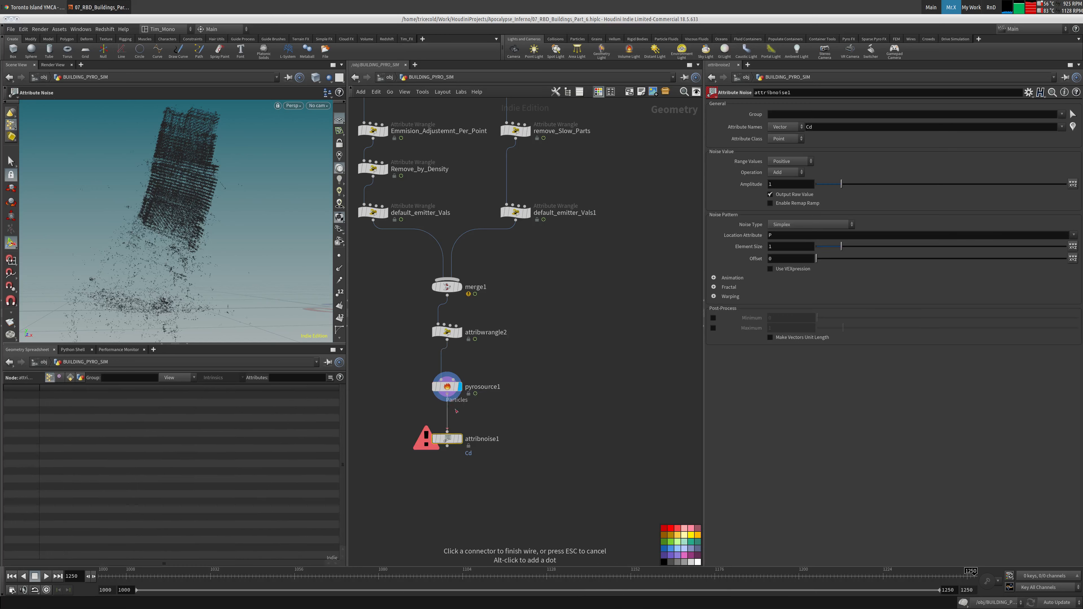
pyautogui.click(447, 432)
pyautogui.click(459, 439)
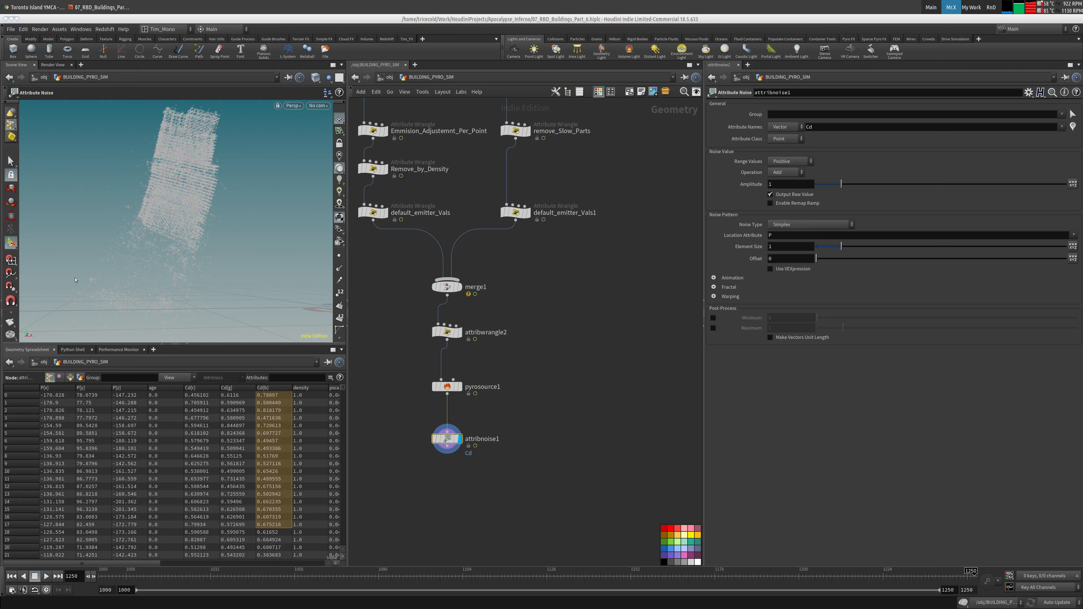
# Switch the update mode to Manual and delete the attribnoise1 node.
pyautogui.click(1057, 601)
pyautogui.click(1056, 596)
pyautogui.moveTo(492, 470); pyautogui.dragTo(399, 421)
pyautogui.press('Delete')
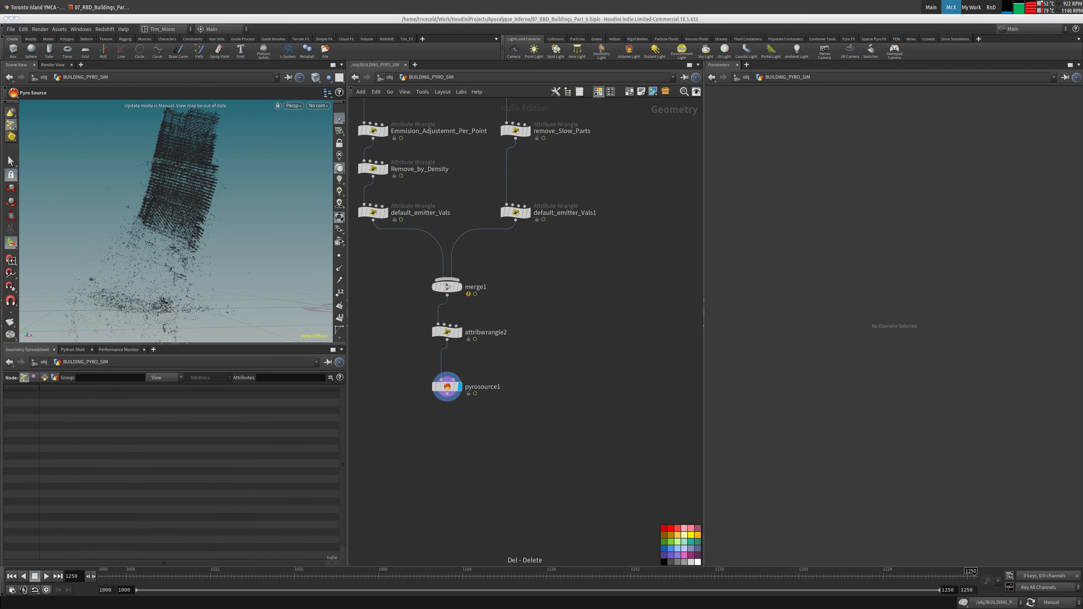
# Paste the prepared add_noise3 Attribute Noise node for density, temperature and Cd below pyrosource1, connect it and display it.
pyautogui.hotkey('ctrl', 'v')
pyautogui.moveTo(447, 432); pyautogui.dragTo(447, 396)
pyautogui.click(460, 437)
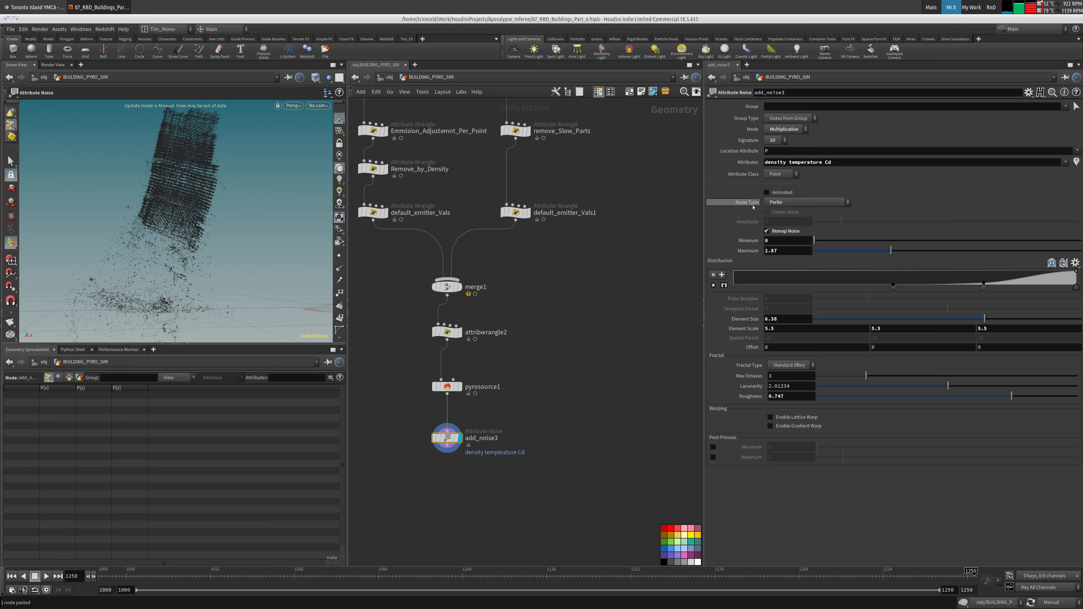
# Switch the update mode back to Auto Update and inspect the node information of add_noise3.
pyautogui.click(1050, 602)
pyautogui.click(1050, 576)
pyautogui.moveTo(533, 448); pyautogui.dragTo(582, 373, button='middle')
pyautogui.middleClick(495, 363)
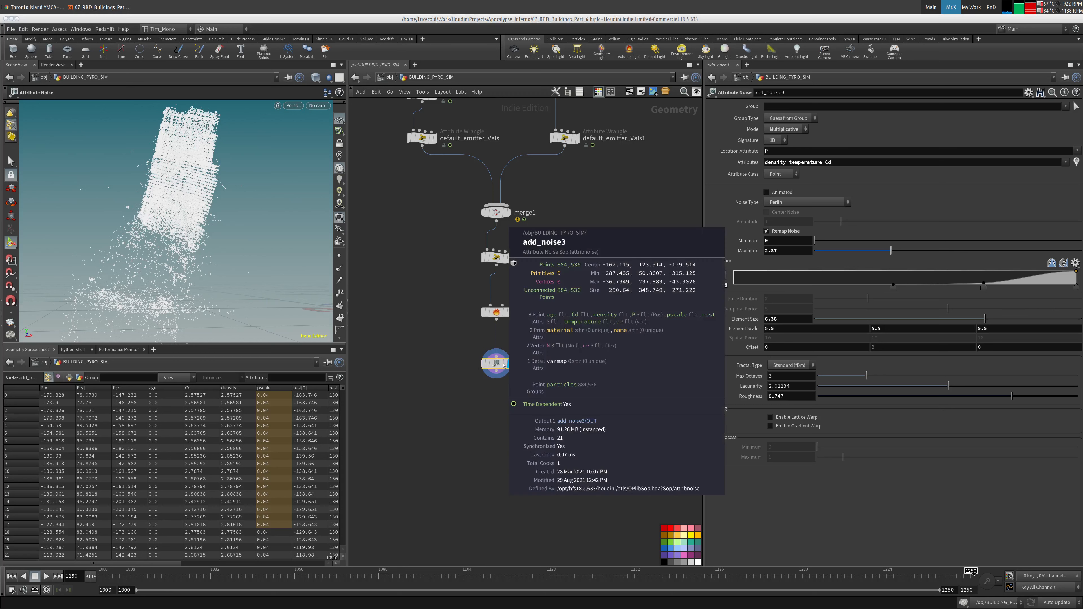
# Try a remapped noise Maximum of 1 on add_noise3 and undo the change.
pyautogui.doubleClick(789, 252)
pyautogui.write('1')
pyautogui.press('Tab')
pyautogui.hotkey('ctrl', 'z')
# Add a displayed Color node below add_noise3 with its Color Type set to Ramp from Attribute.
pyautogui.moveTo(554, 405); pyautogui.dragTo(566, 375, button='middle')
pyautogui.rightClick(507, 340)
pyautogui.write('color')
pyautogui.press('Return')
pyautogui.click(459, 398)
pyautogui.click(789, 149)
pyautogui.click(789, 197)
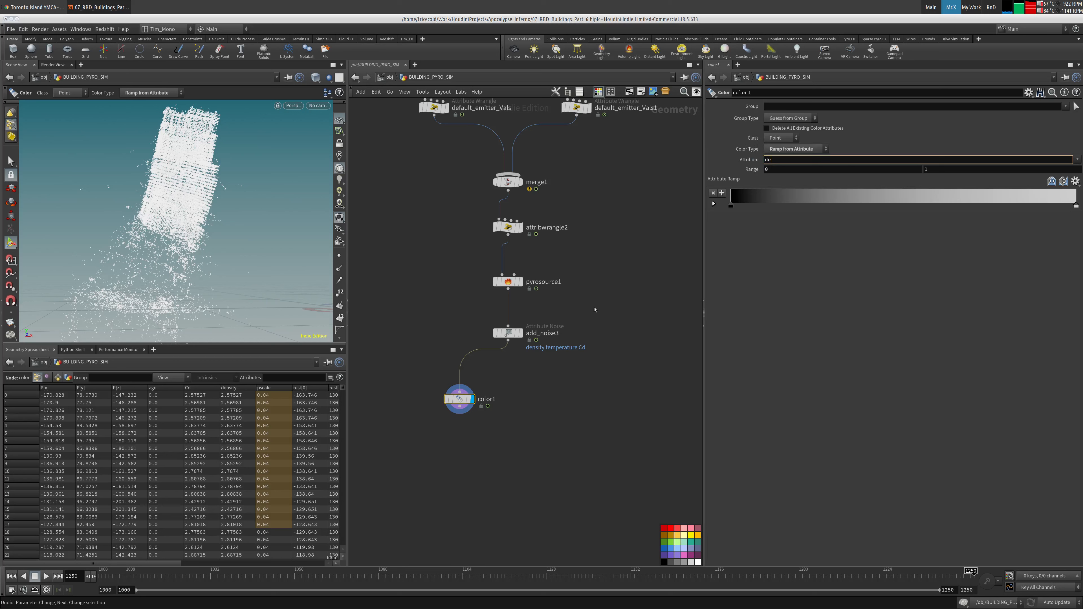
# Drive color1's ramp by the density attribute with a range of 0 to 3, and sort the point spreadsheet by density.
pyautogui.write('density')
pyautogui.press('Tab')
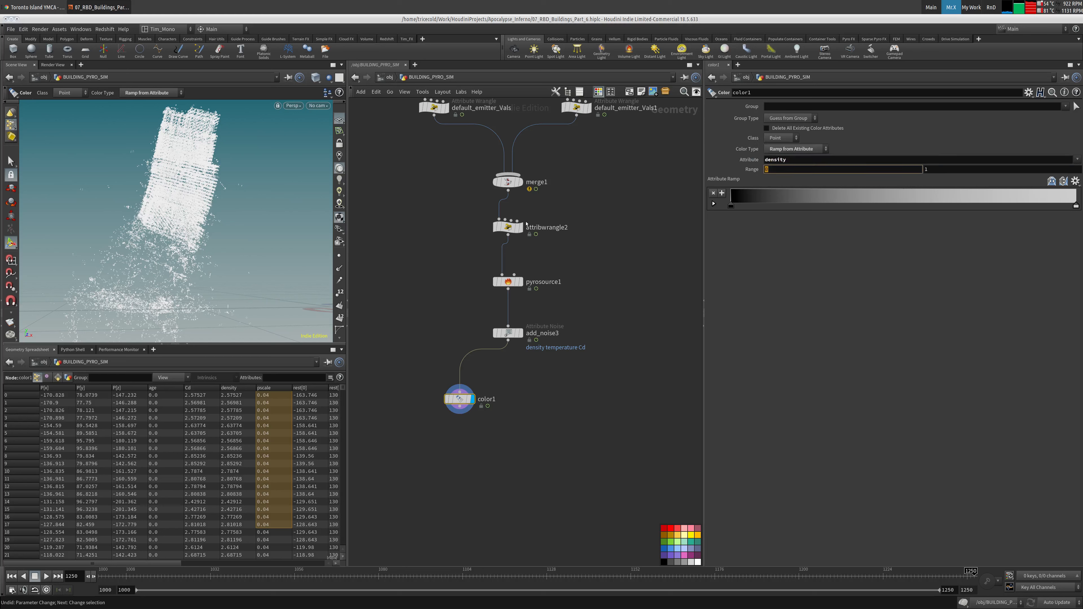
pyautogui.press('Tab')
pyautogui.write('3')
pyautogui.press('Tab')
pyautogui.middleClick(519, 335)
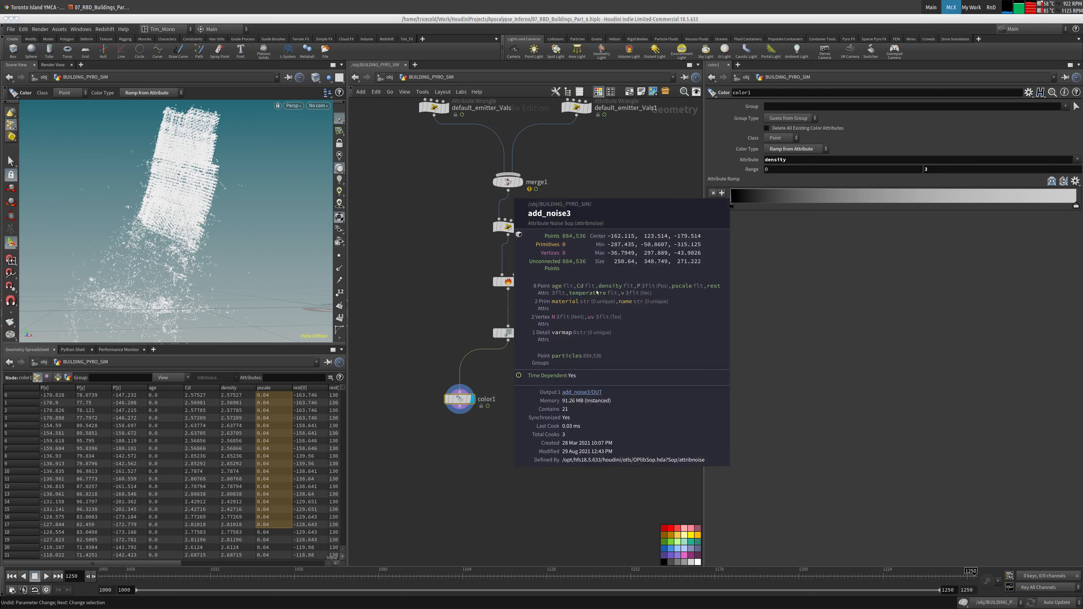
pyautogui.click(234, 388)
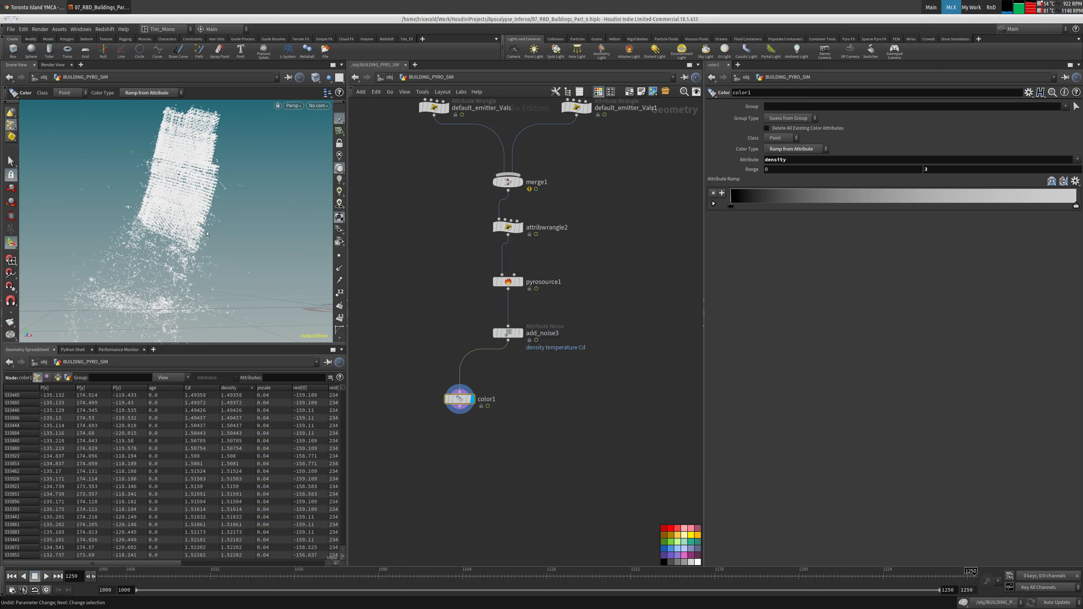
# Enable Delete All Existing Color Attributes on color1.
pyautogui.keyDown('alt'); pyautogui.moveTo(218, 237); pyautogui.dragTo(273, 230, button='right'); pyautogui.keyUp('alt')
pyautogui.keyDown('alt'); pyautogui.moveTo(273, 230); pyautogui.dragTo(273, 251); pyautogui.keyUp('alt')
pyautogui.click(766, 128)
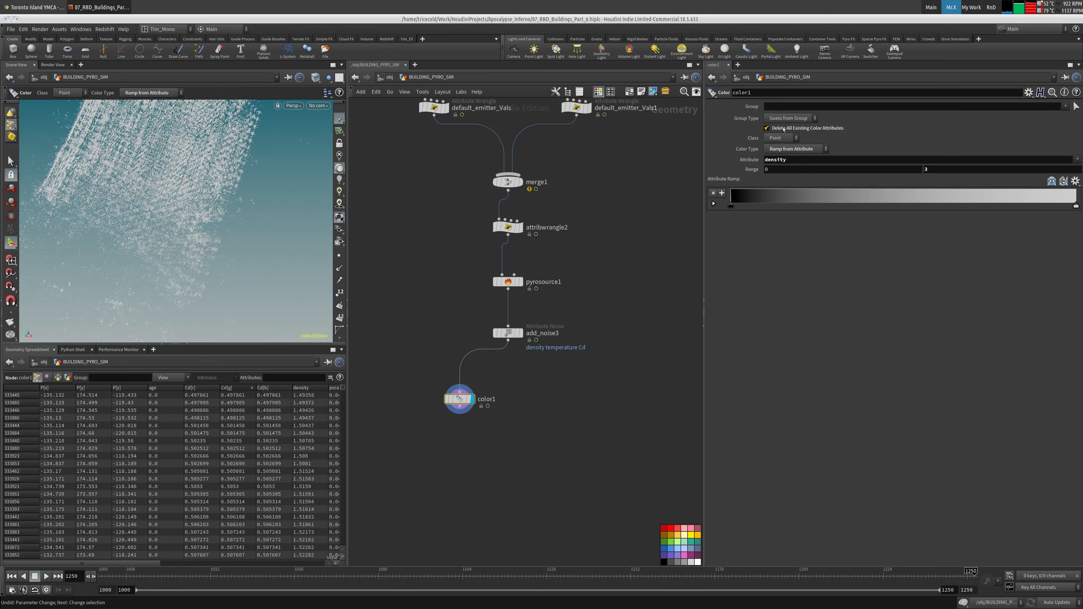
# Shift the ramp's black point far toward white to examine the density noise on the building, and delete the color1 node.
pyautogui.keyDown('alt'); pyautogui.moveTo(233, 204); pyautogui.dragTo(239, 230); pyautogui.keyUp('alt')
pyautogui.keyDown('alt'); pyautogui.moveTo(239, 230); pyautogui.dragTo(205, 226, button='right'); pyautogui.keyUp('alt')
pyautogui.keyDown('alt'); pyautogui.moveTo(205, 226); pyautogui.dragTo(264, 247); pyautogui.keyUp('alt')
pyautogui.moveTo(730, 205); pyautogui.dragTo(997, 206)
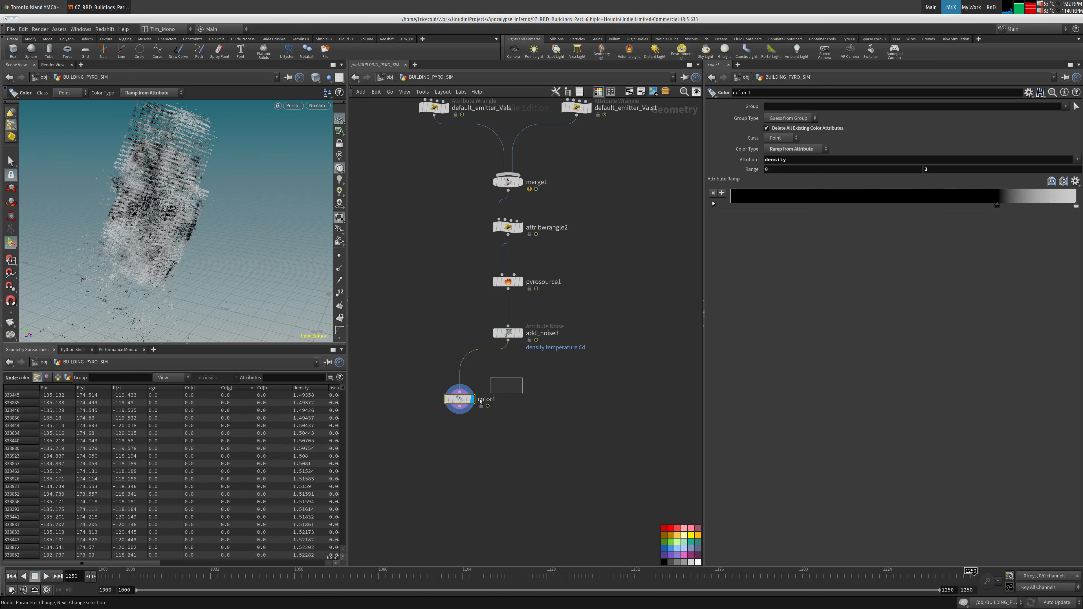
pyautogui.press('Delete')
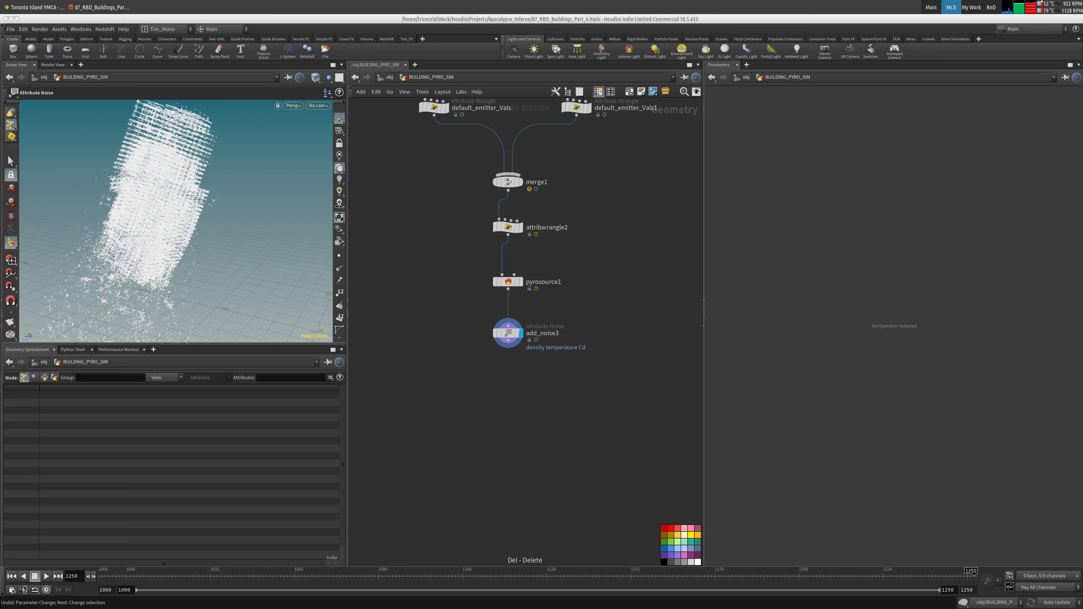
# Add an Attribute Randomize node below add_noise3, connect it and display its result.
pyautogui.press('Tab')
pyautogui.write('a')
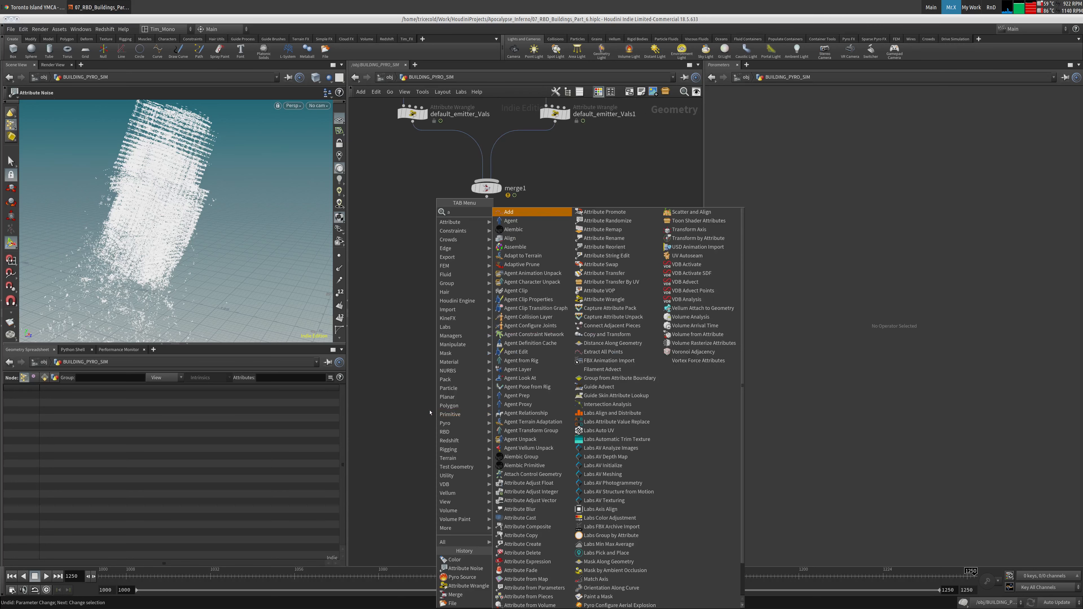
pyautogui.write('ttran')
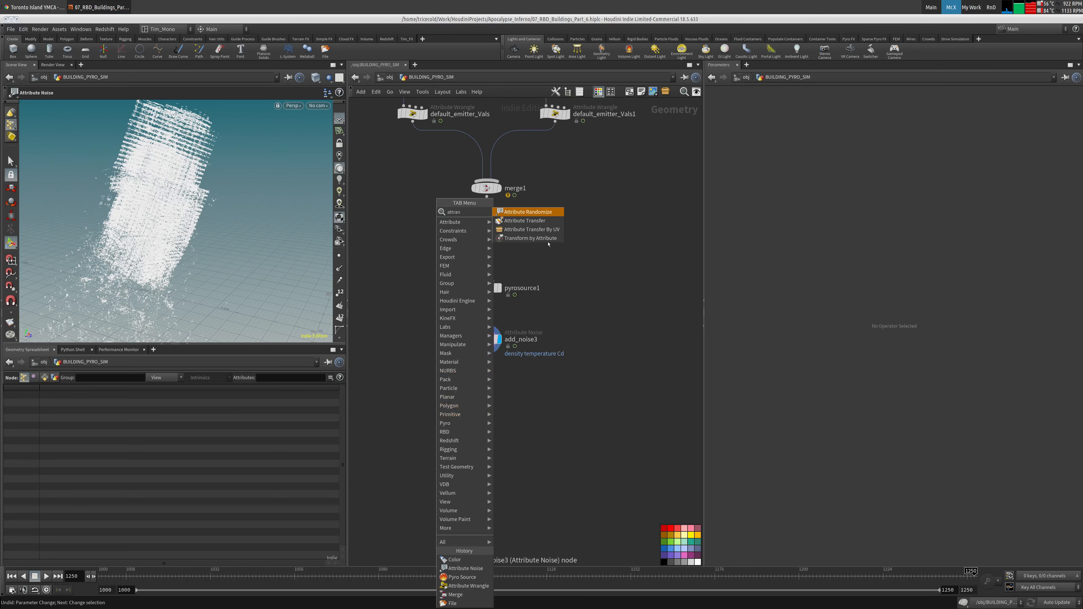
pyautogui.click(542, 212)
pyautogui.click(486, 382)
pyautogui.click(484, 340)
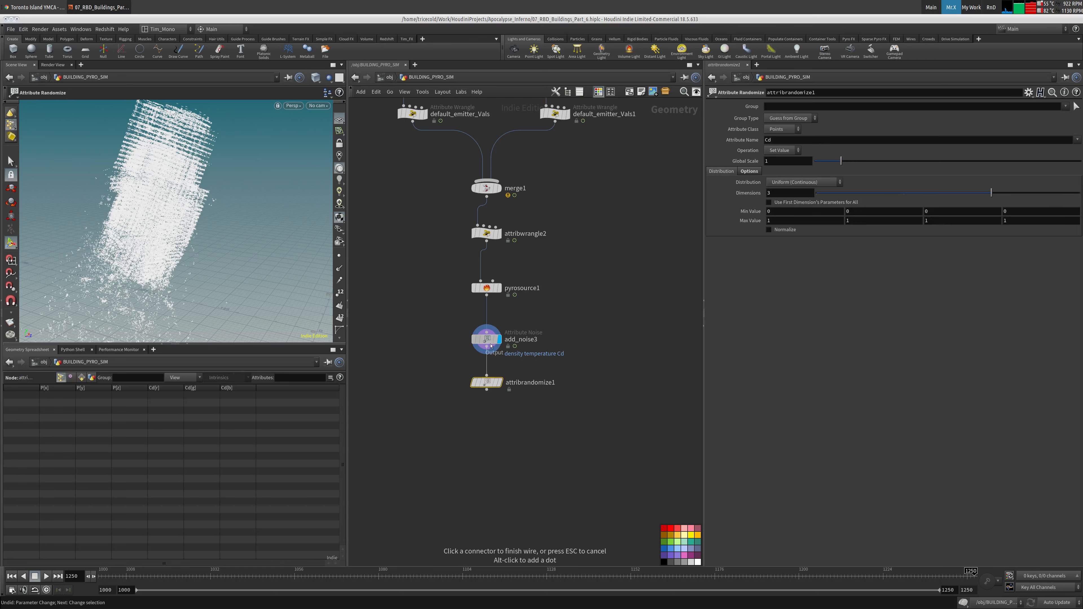
pyautogui.click(497, 382)
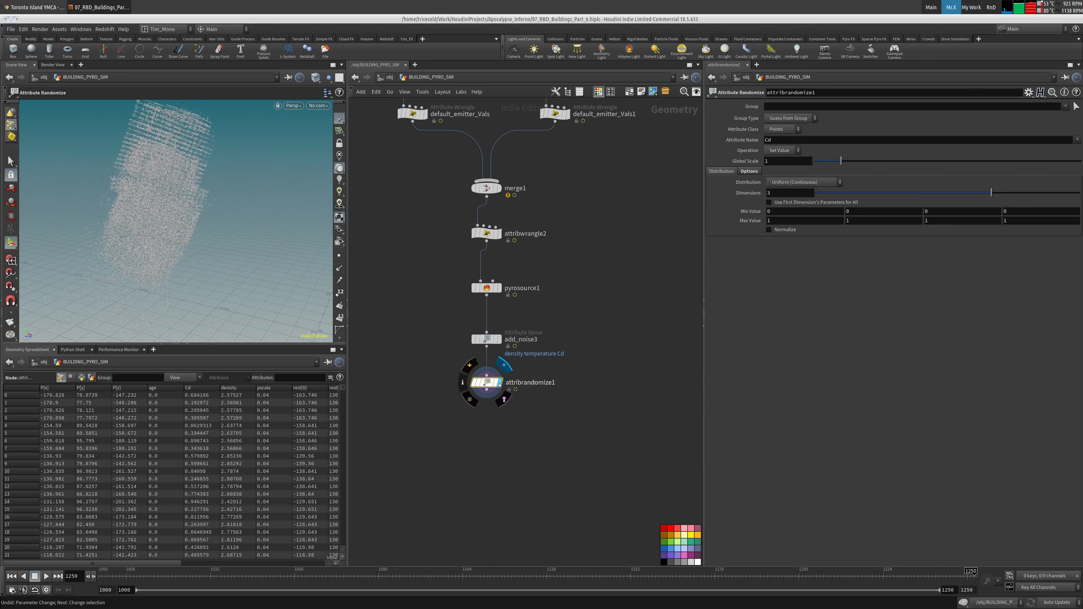
# Randomize the v attribute using the Set Value operation and a Global Scale of 2.
pyautogui.doubleClick(793, 140)
pyautogui.write('v')
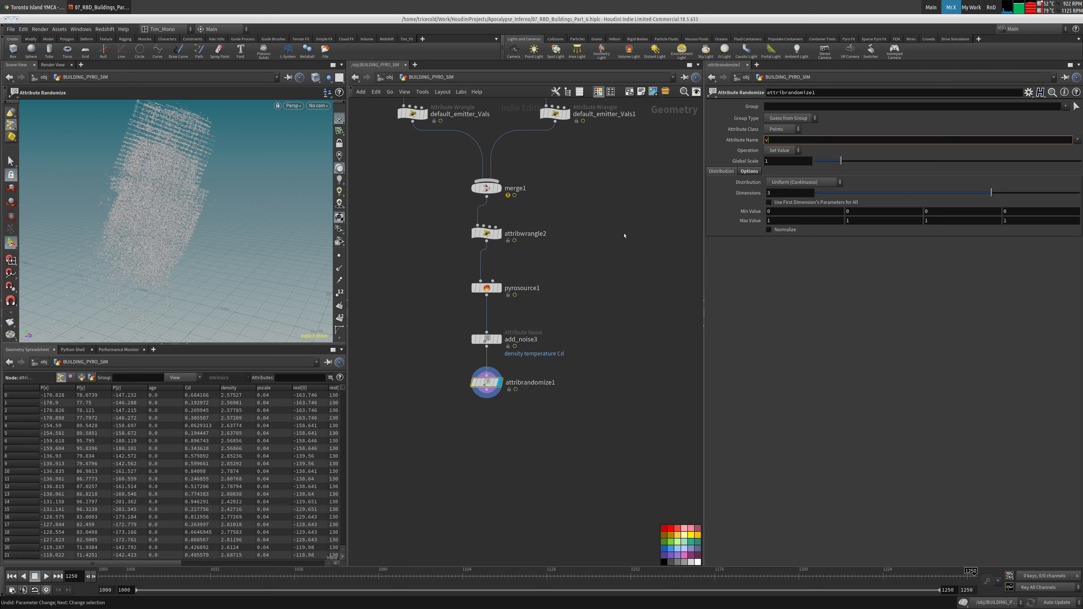
pyautogui.press('Return')
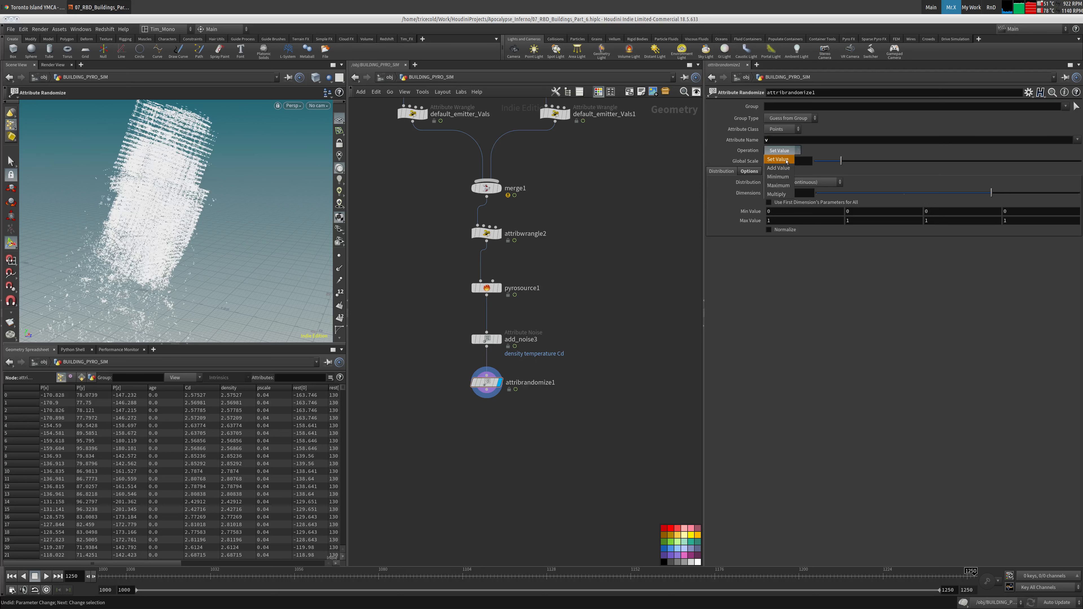
pyautogui.doubleClick(781, 160)
pyautogui.write('2')
pyautogui.press('Return')
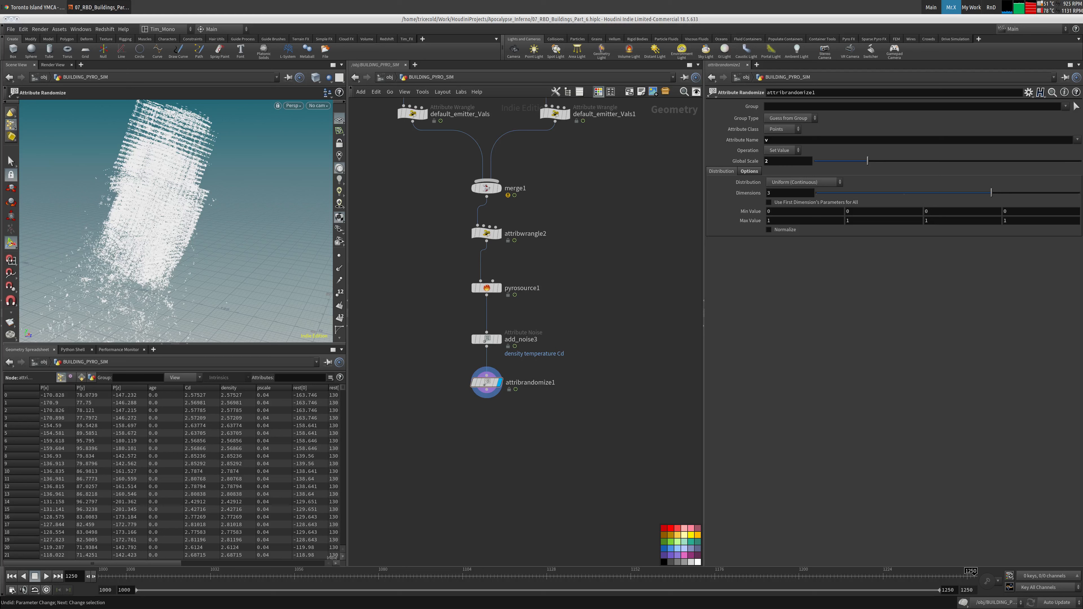
# Check attribwrangle2's velocity expression and set attribrandomize1's Distribution to Normal (Gaussian).
pyautogui.moveTo(542, 215); pyautogui.dragTo(433, 260)
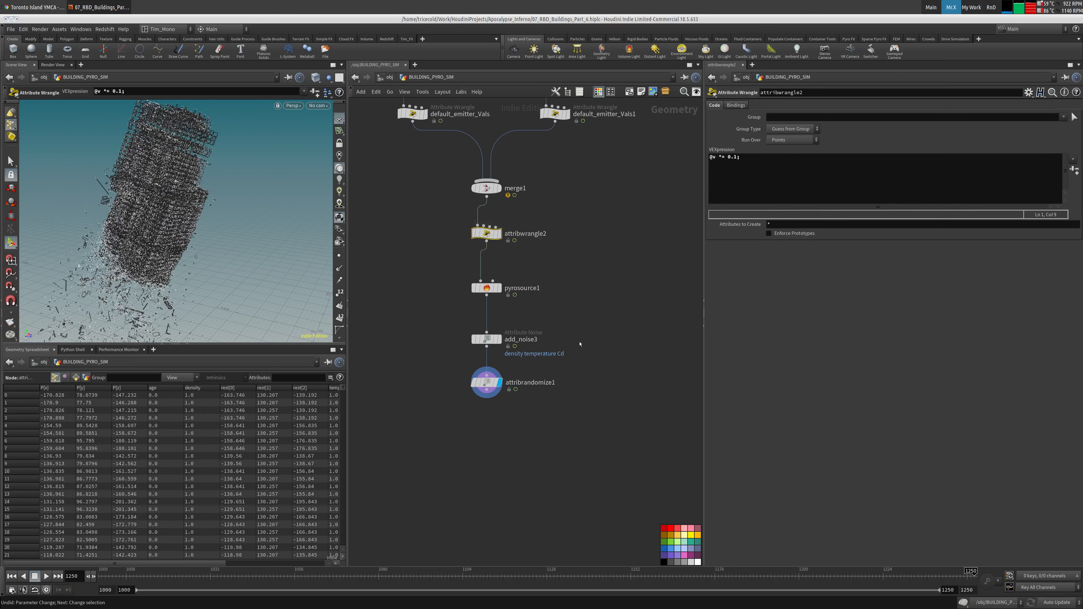
pyautogui.moveTo(563, 362); pyautogui.dragTo(443, 401)
pyautogui.click(797, 183)
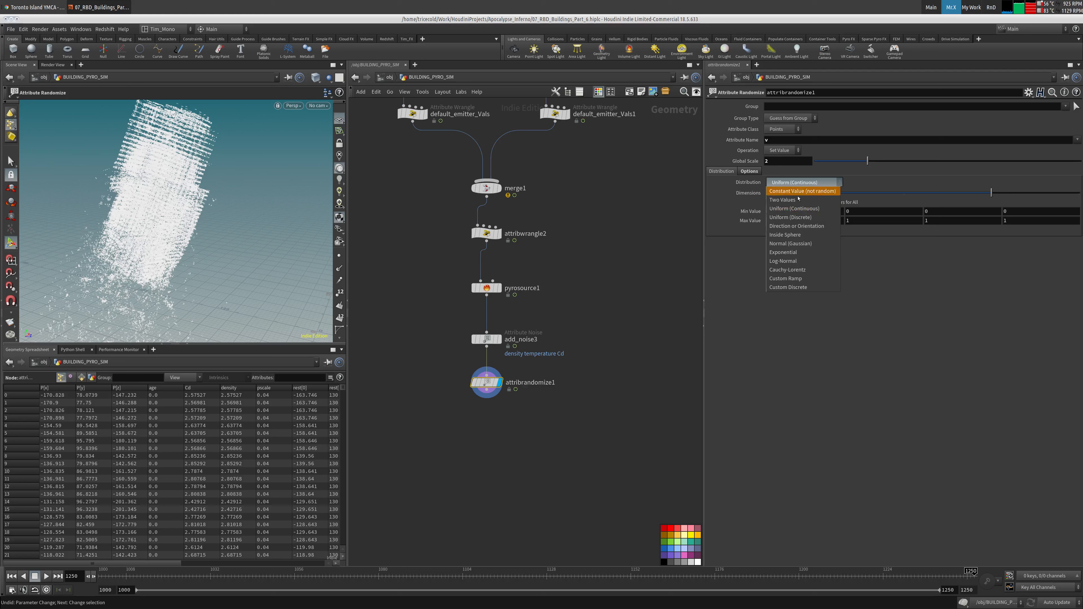
pyautogui.click(802, 236)
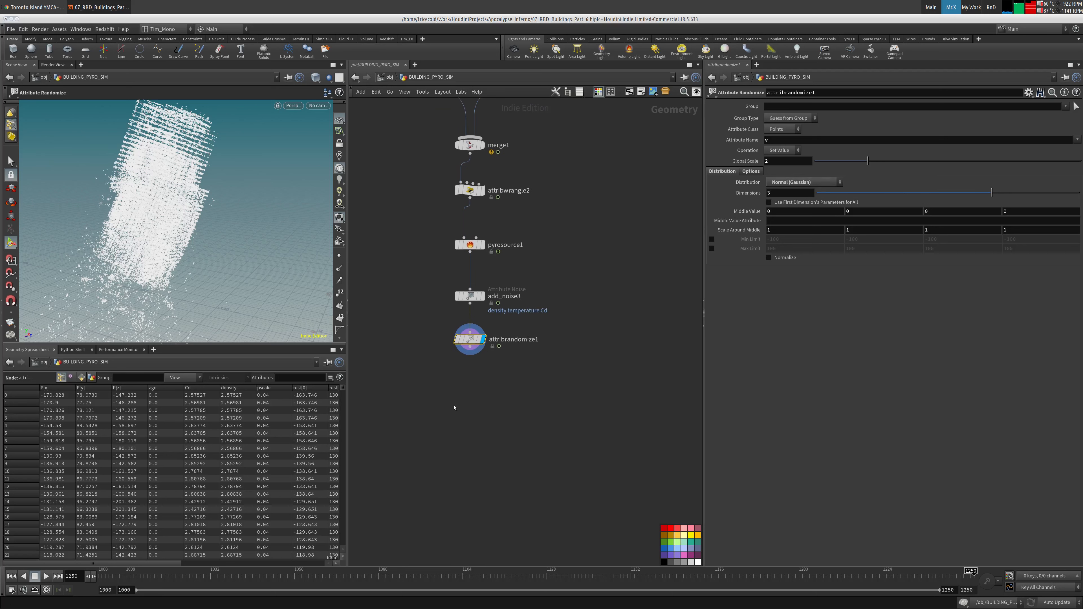
# Add a Volume Rasterize Attributes node below attribrandomize1.
pyautogui.press('Tab')
pyautogui.write('ras')
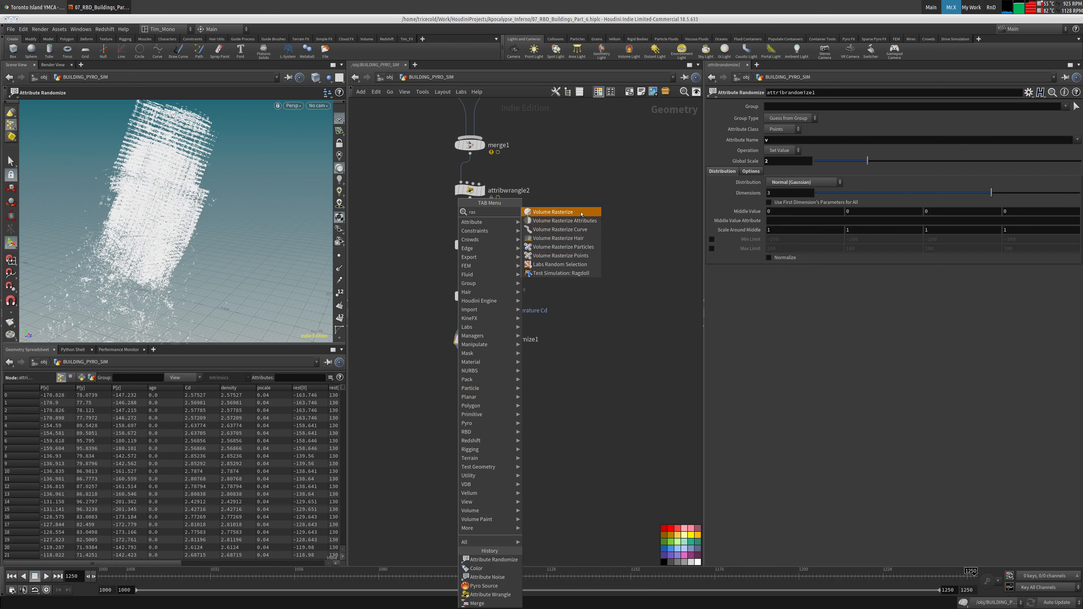
pyautogui.click(580, 221)
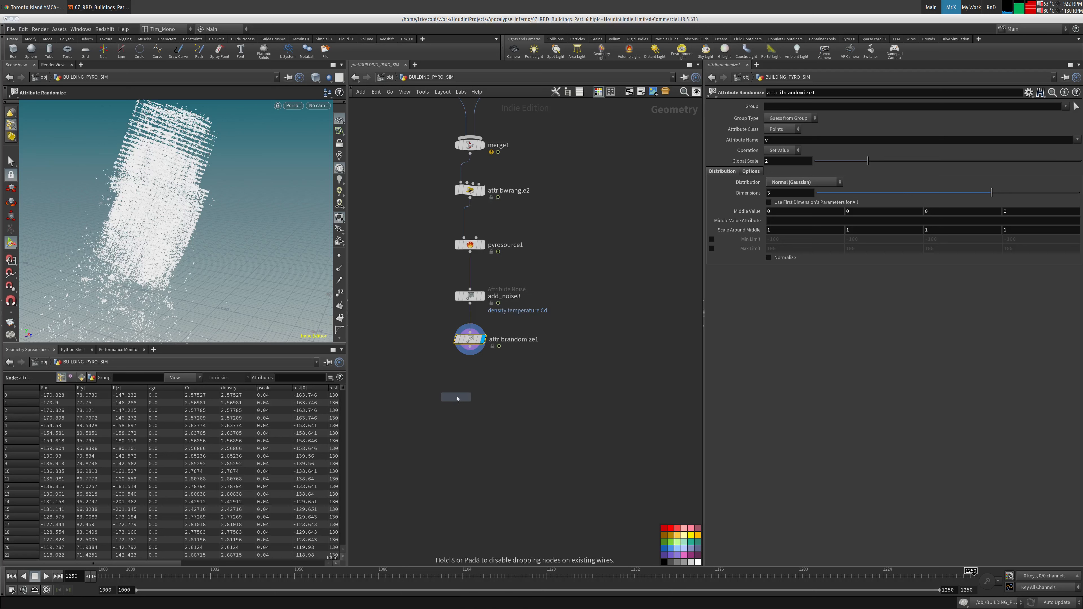
pyautogui.click(469, 393)
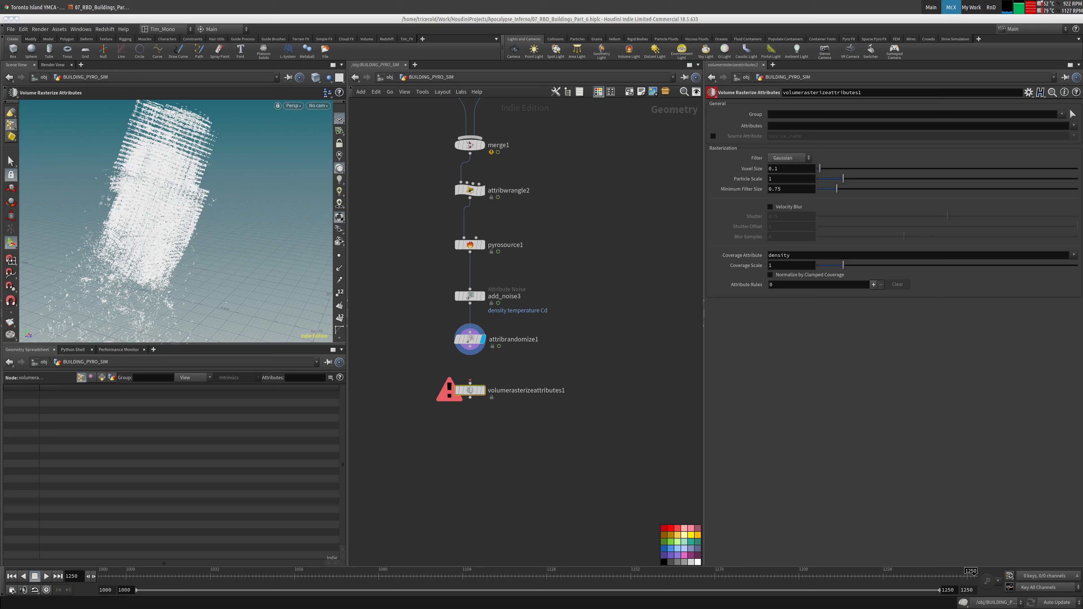
# Rasterize the density, temperature and v attributes with a Voxel Size of 1 and a Particle Scale of 20.
pyautogui.middleClick(832, 125)
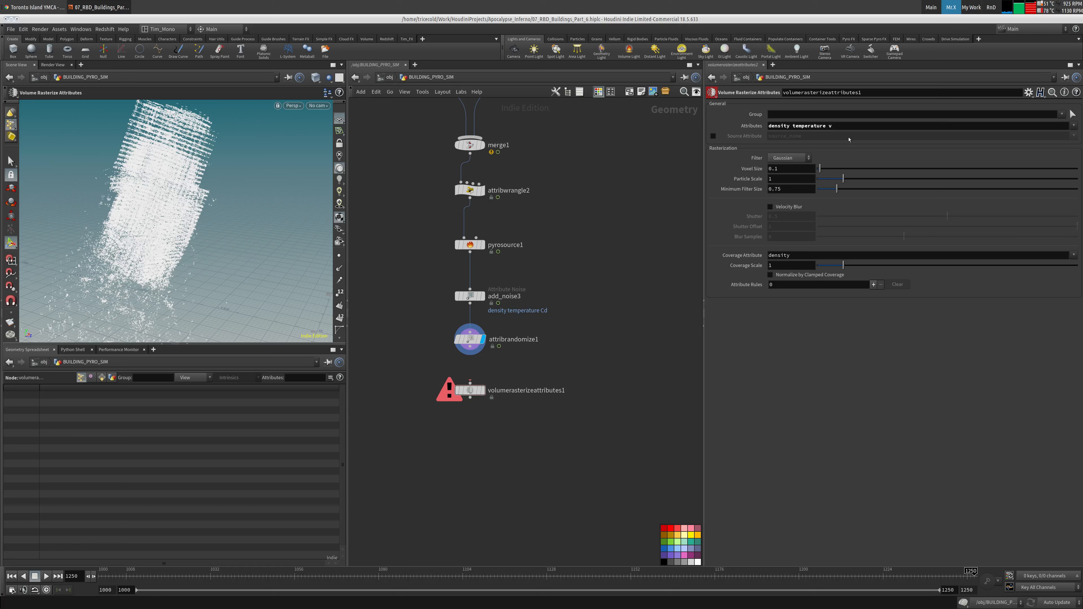
pyautogui.moveTo(796, 169); pyautogui.dragTo(759, 175)
pyautogui.write('1')
pyautogui.press('Tab')
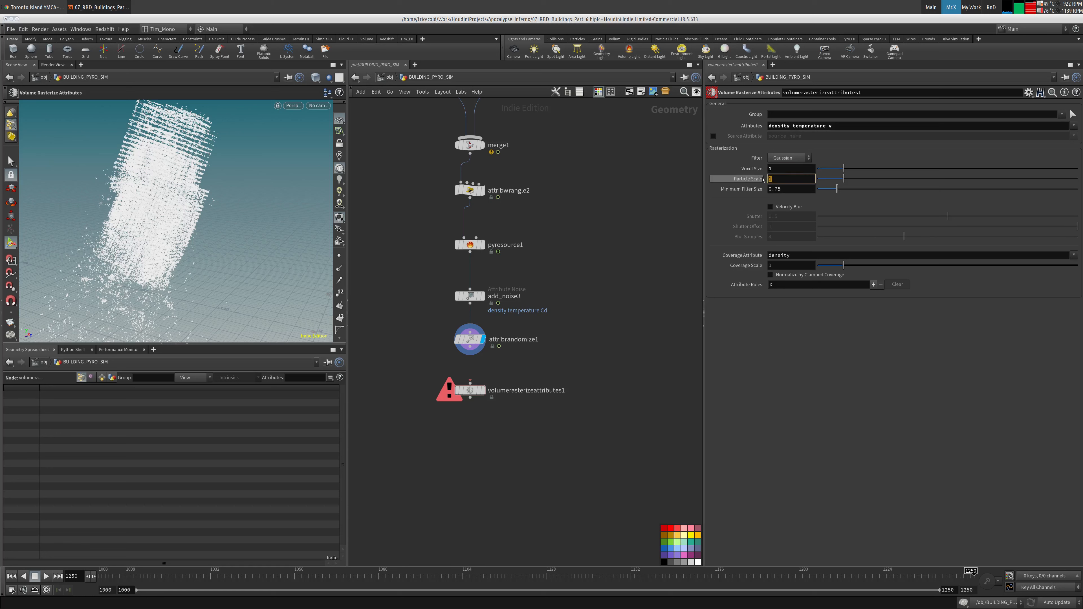
pyautogui.write('20')
pyautogui.press('Tab')
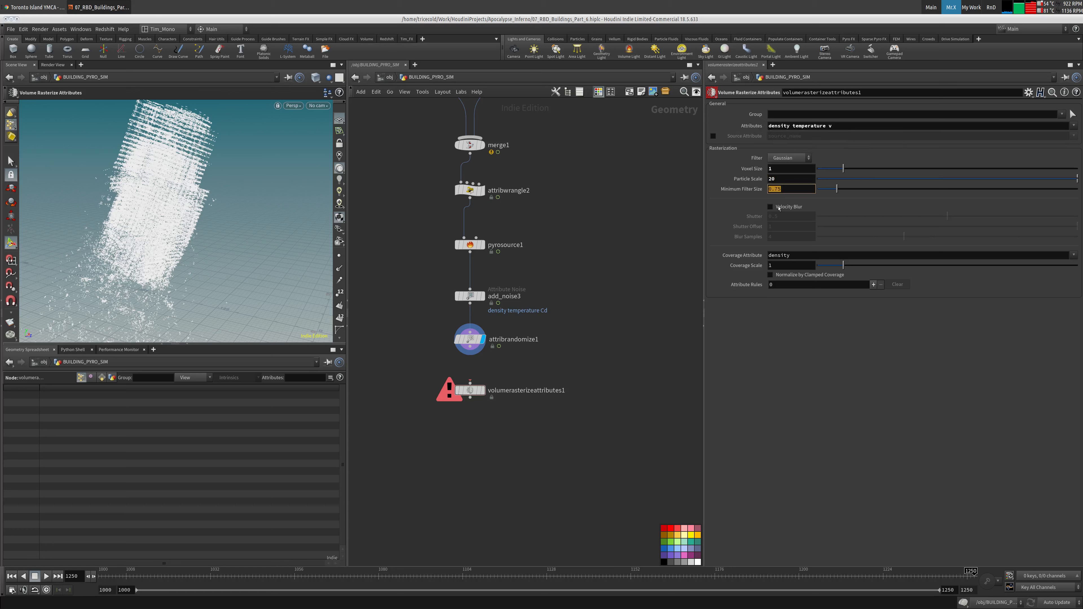
# Enable Velocity Blur on volumerasterizeattributes1 with Shutter 5, Shutter Offset -0.5 and 5 Blur Samples.
pyautogui.click(788, 208)
pyautogui.doubleClick(791, 216)
pyautogui.write('5')
pyautogui.press('Tab')
pyautogui.write('-0.5')
pyautogui.press('Tab')
pyautogui.write('5')
pyautogui.press('Tab')
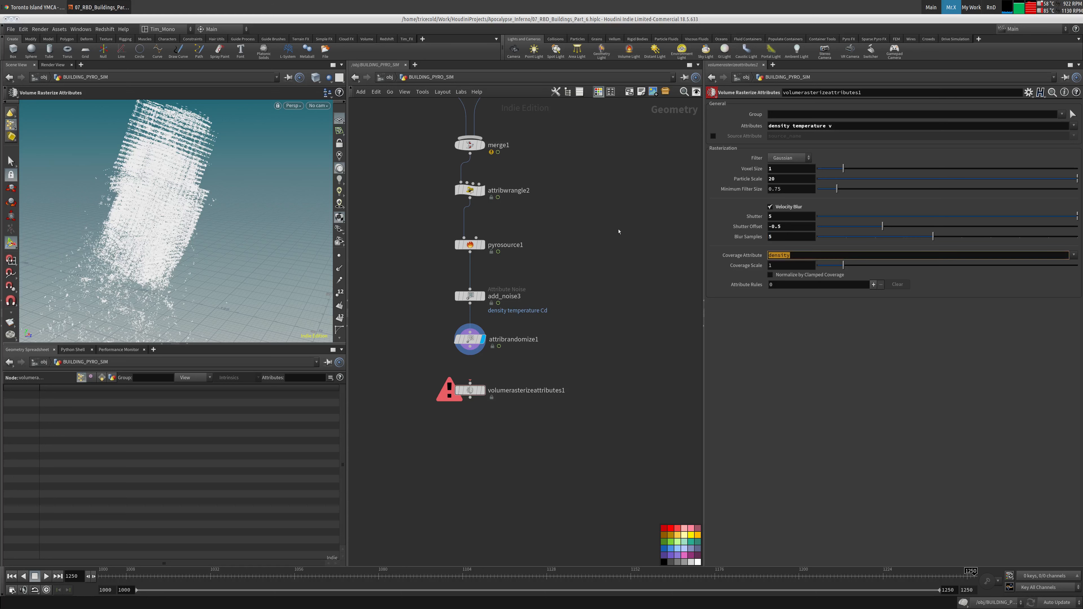
# Display volumerasterizeattributes1 and enable Normalize by Clamped Coverage.
pyautogui.click(482, 390)
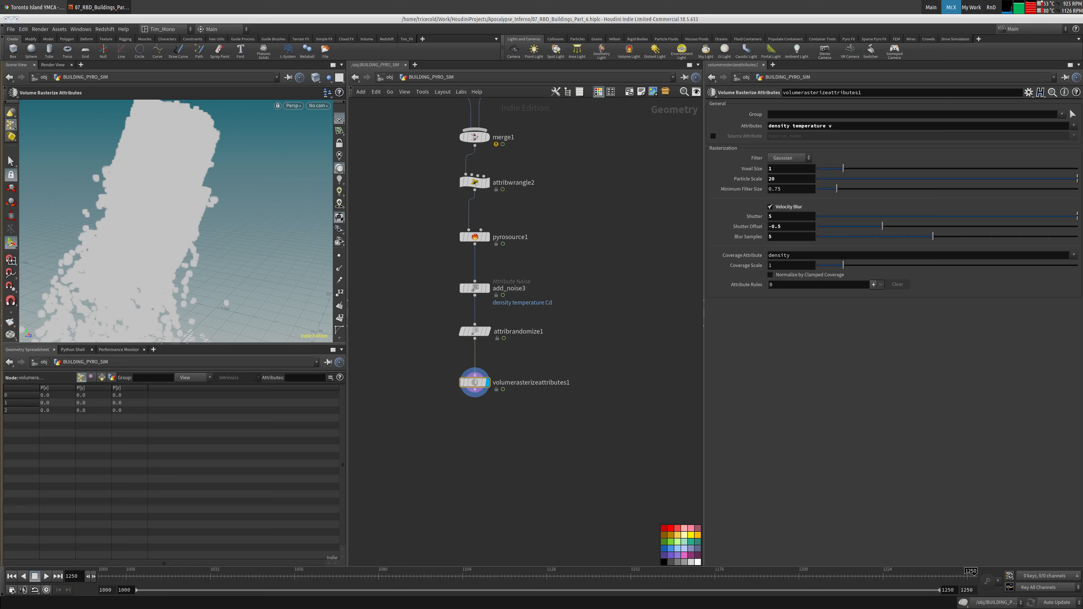
pyautogui.click(805, 277)
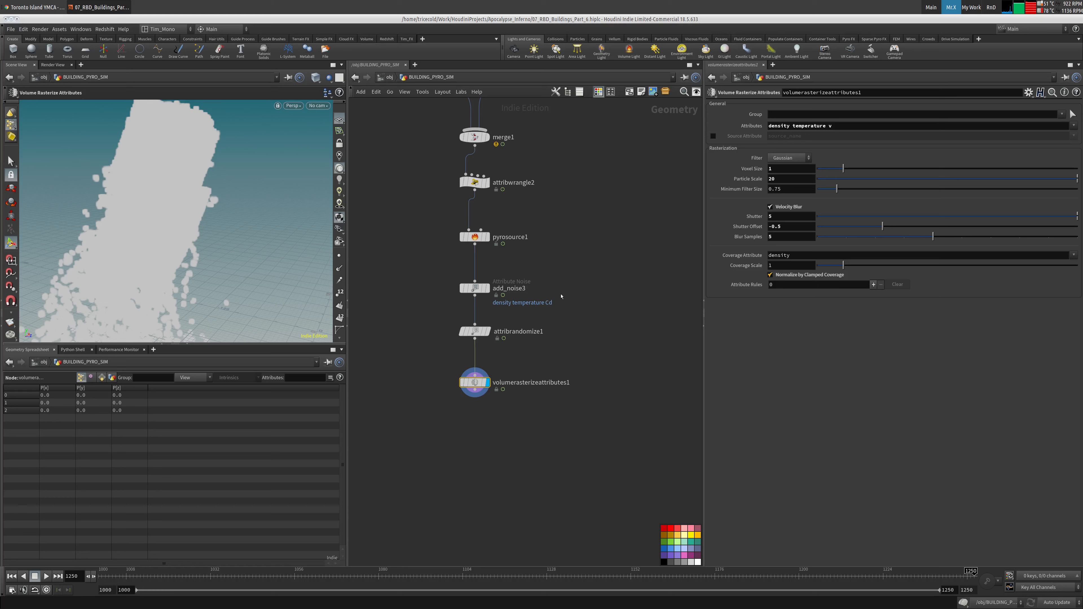
pyautogui.moveTo(496, 281); pyautogui.dragTo(503, 250, button='middle')
pyautogui.keyDown('alt'); pyautogui.moveTo(155, 262); pyautogui.dragTo(165, 238); pyautogui.keyUp('alt')
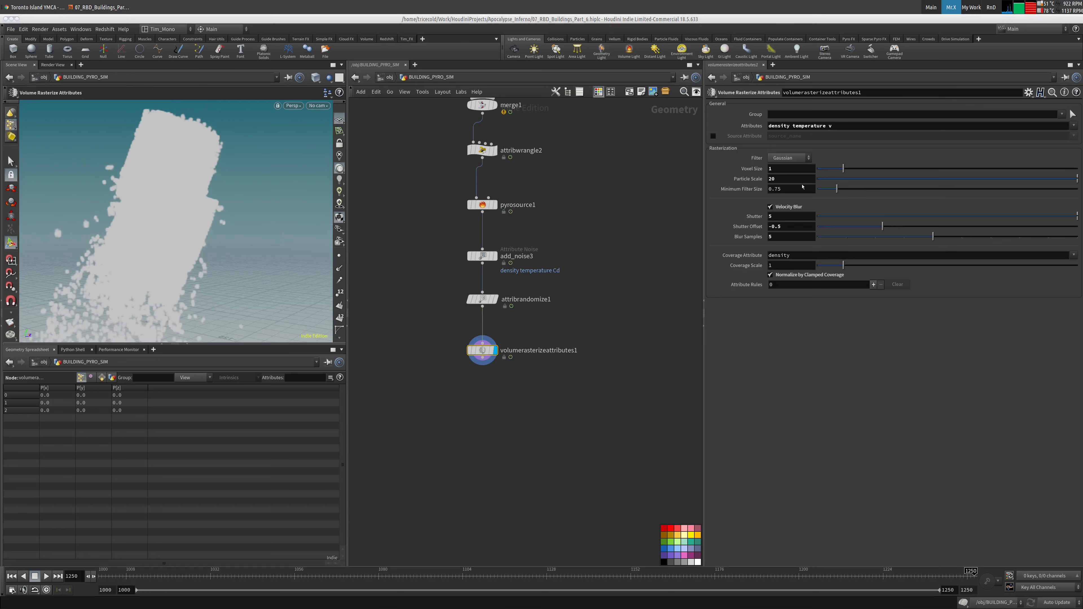
# Refine the rasterized volume with a Voxel Size of 0.5 and a Particle Scale of 10.
pyautogui.doubleClick(771, 169)
pyautogui.write('.5')
pyautogui.press('Return')
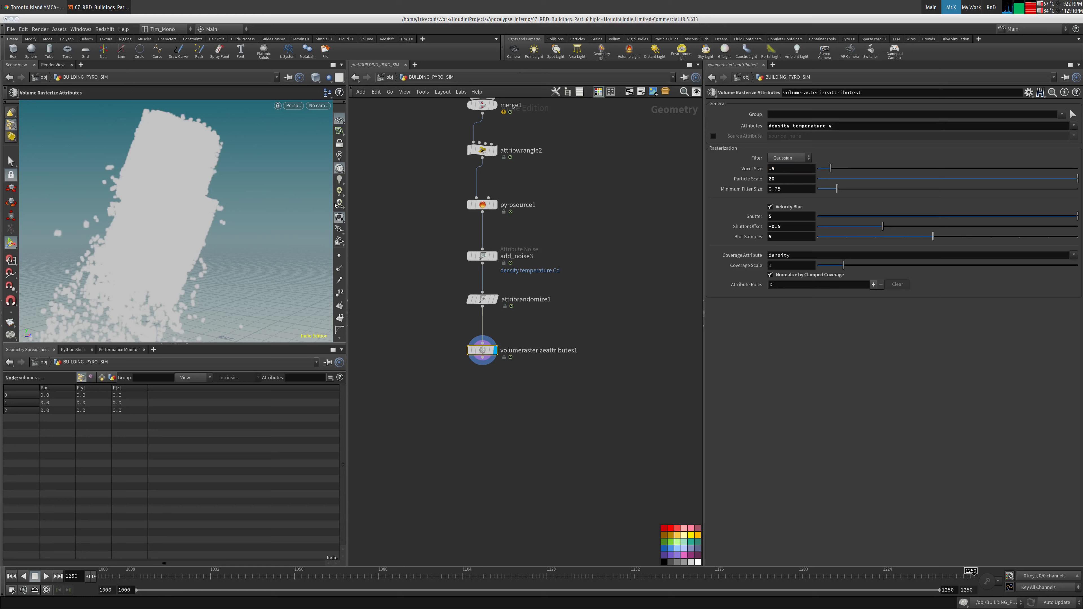
pyautogui.press('Tab')
pyautogui.write('10')
pyautogui.press('Return')
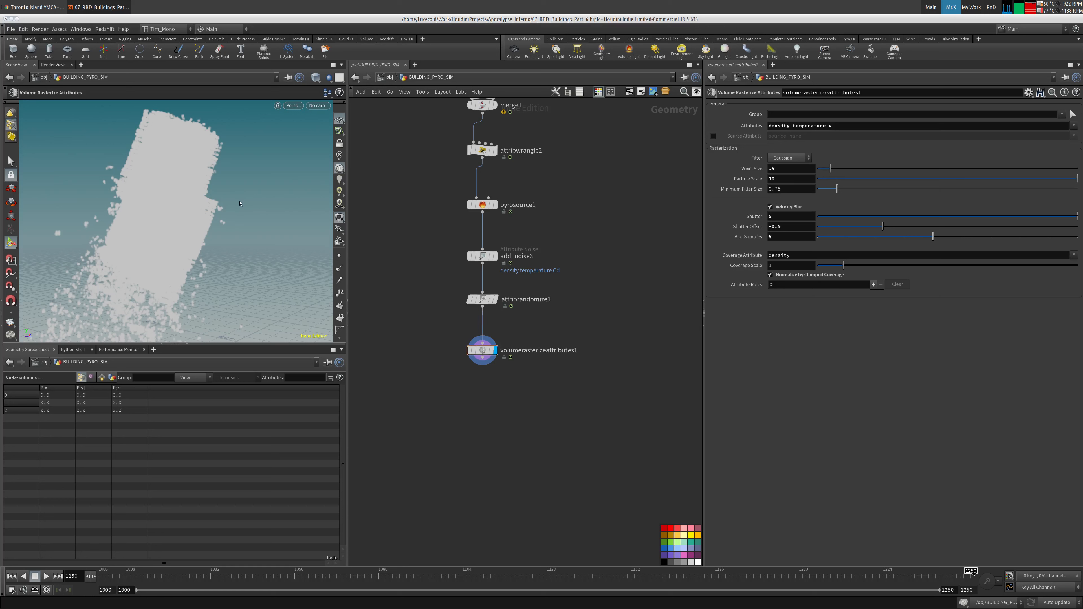
# Reduce the rasterized volume's Particle Scale to 5 and inspect the result around the building.
pyautogui.keyDown('alt'); pyautogui.moveTo(247, 206); pyautogui.dragTo(232, 224); pyautogui.keyUp('alt')
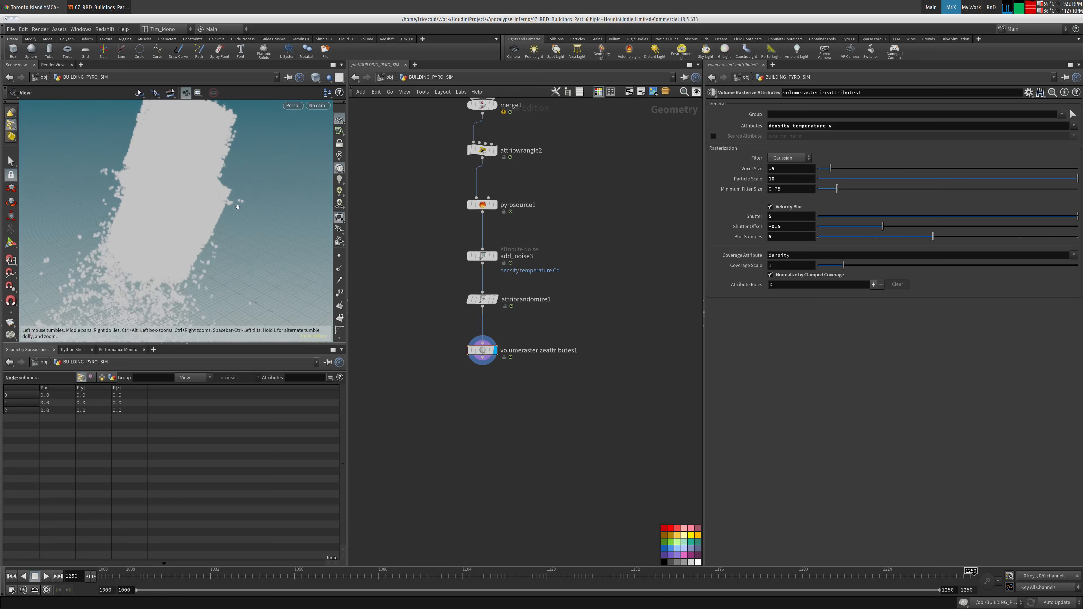
pyautogui.doubleClick(782, 180)
pyautogui.write('5')
pyautogui.press('Return')
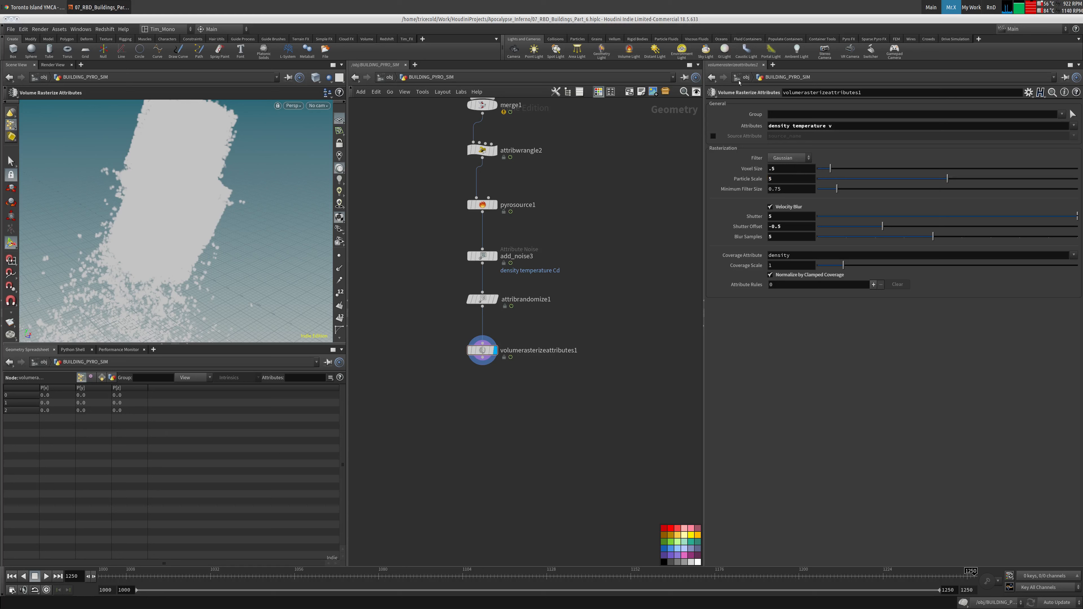
pyautogui.keyDown('alt'); pyautogui.moveTo(155, 203); pyautogui.dragTo(195, 207); pyautogui.keyUp('alt')
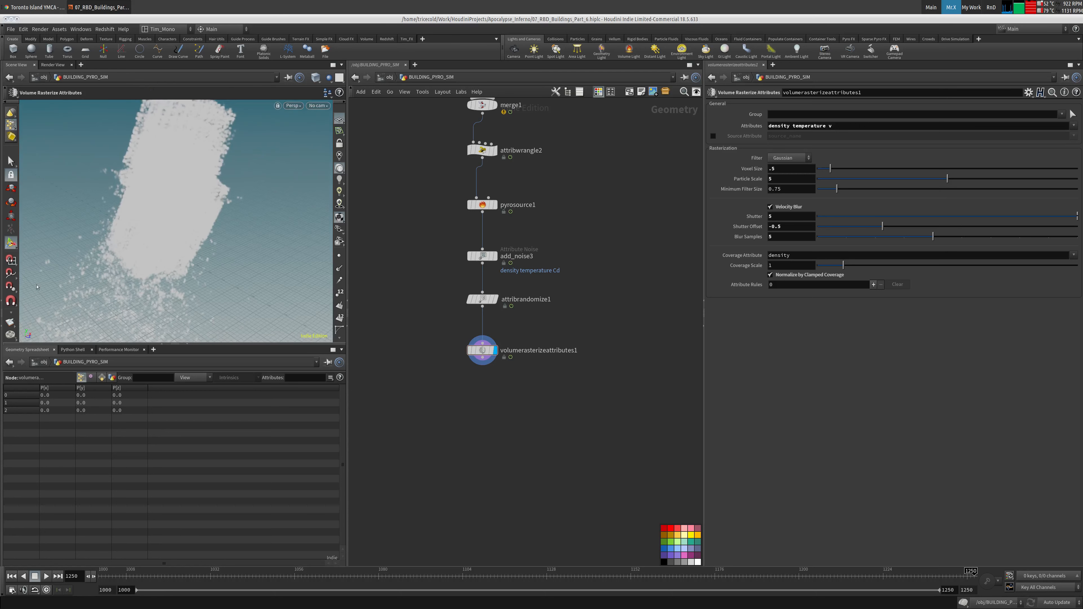
# Add a Null after volumerasterizeattributes1 and name it OUT_density.
pyautogui.moveTo(508, 402); pyautogui.dragTo(562, 387, button='middle')
pyautogui.scroll(-3, 433, 404)
pyautogui.press('Tab')
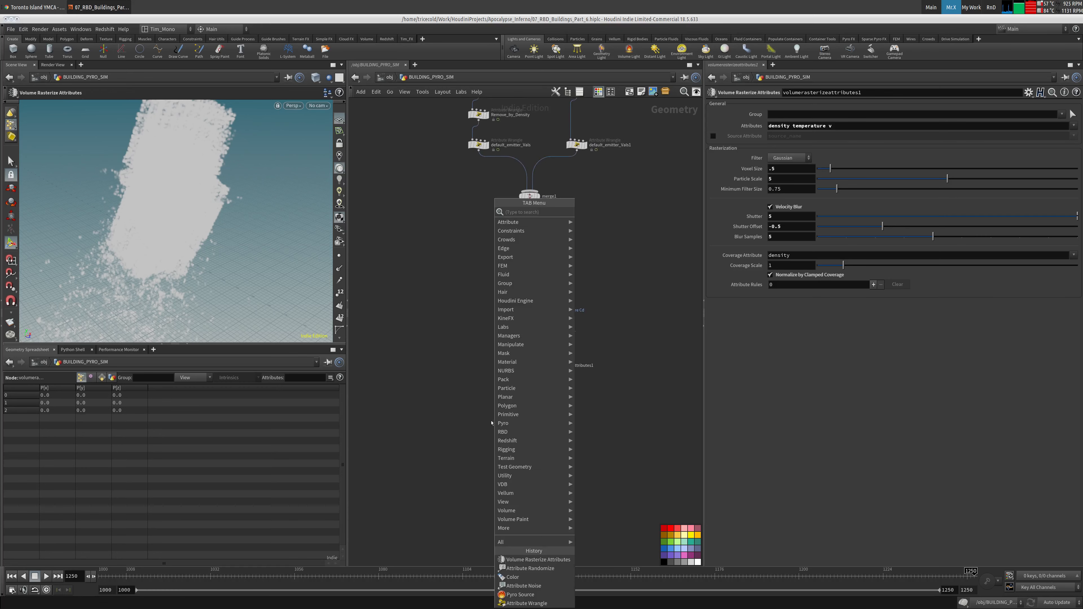
pyautogui.moveTo(536, 355)
pyautogui.click(601, 209)
pyautogui.click(530, 427)
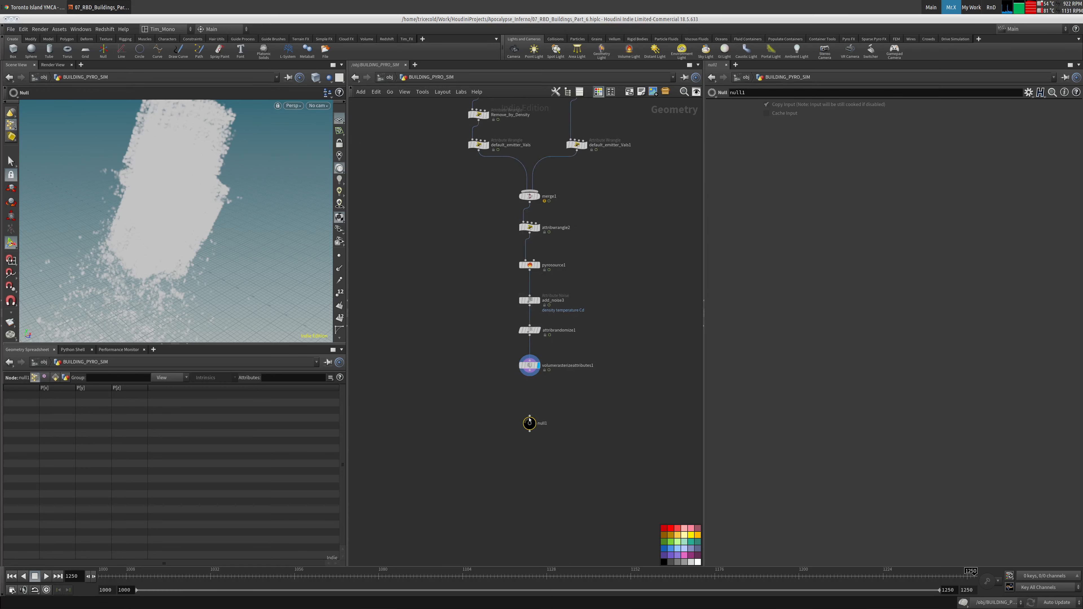
pyautogui.doubleClick(542, 423)
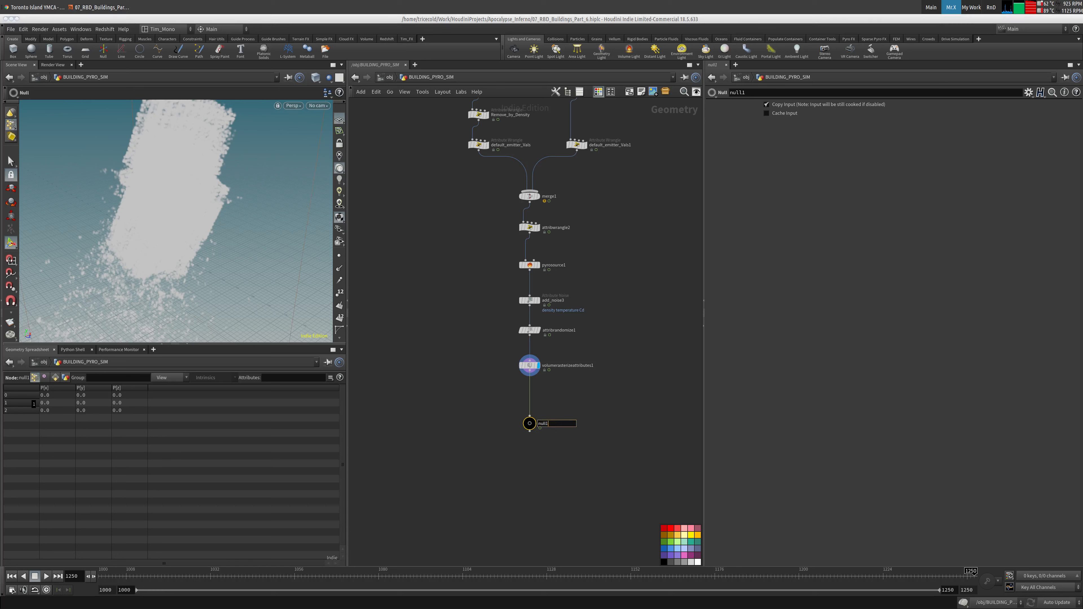
pyautogui.write('OUT_density')
pyautogui.press('Return')
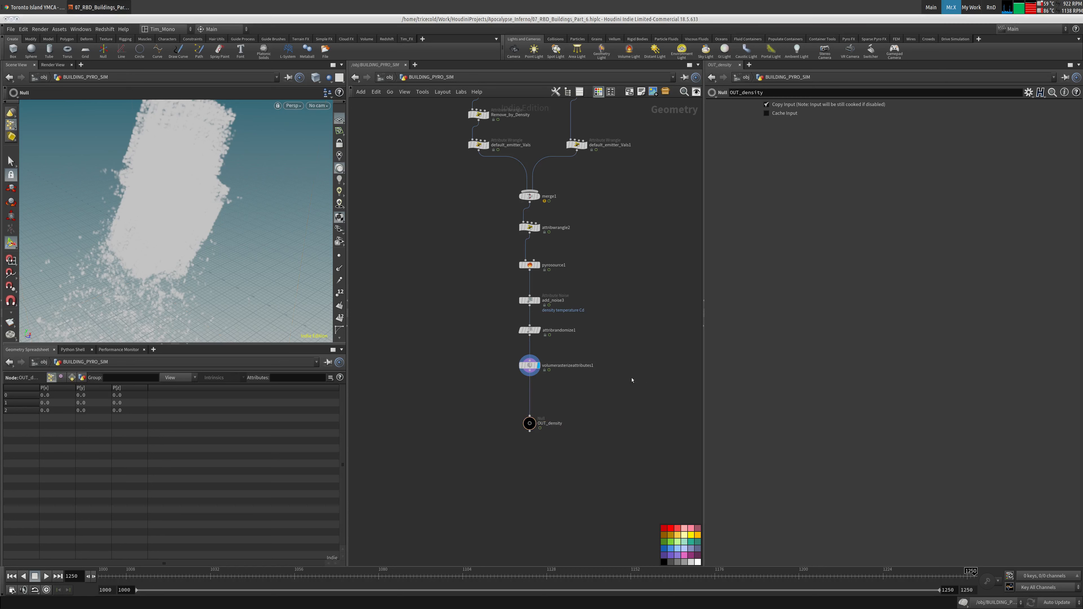
# Move BLDG_Coll_VDB away from the emission branch and connect it to a new Merge node below it.
pyautogui.scroll(-4, 597, 375)
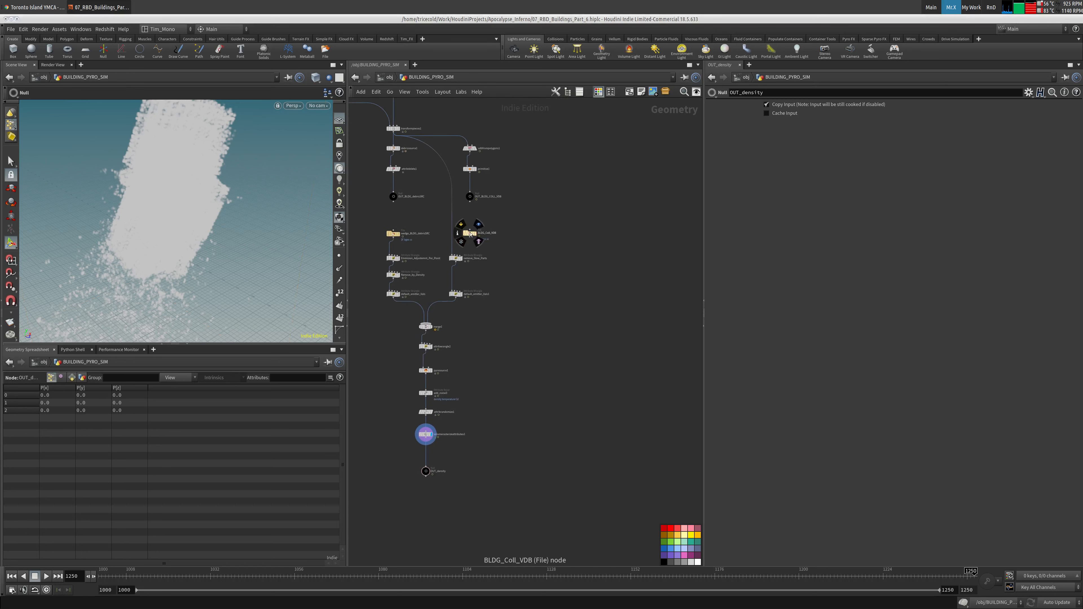
pyautogui.moveTo(471, 234); pyautogui.dragTo(521, 234)
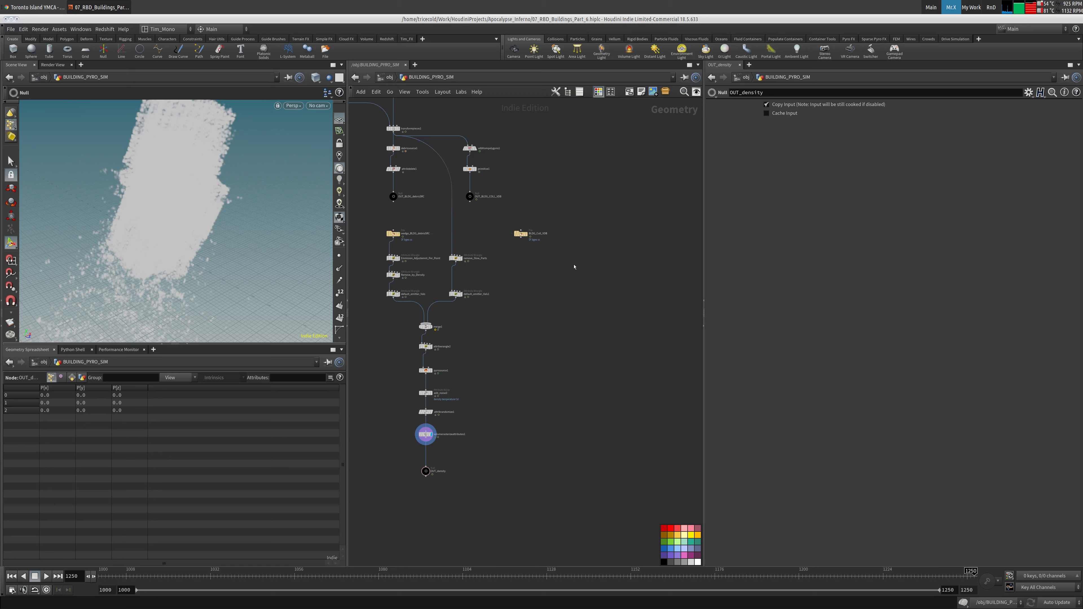
pyautogui.moveTo(556, 246); pyautogui.dragTo(570, 233, button='middle')
pyautogui.click(536, 221)
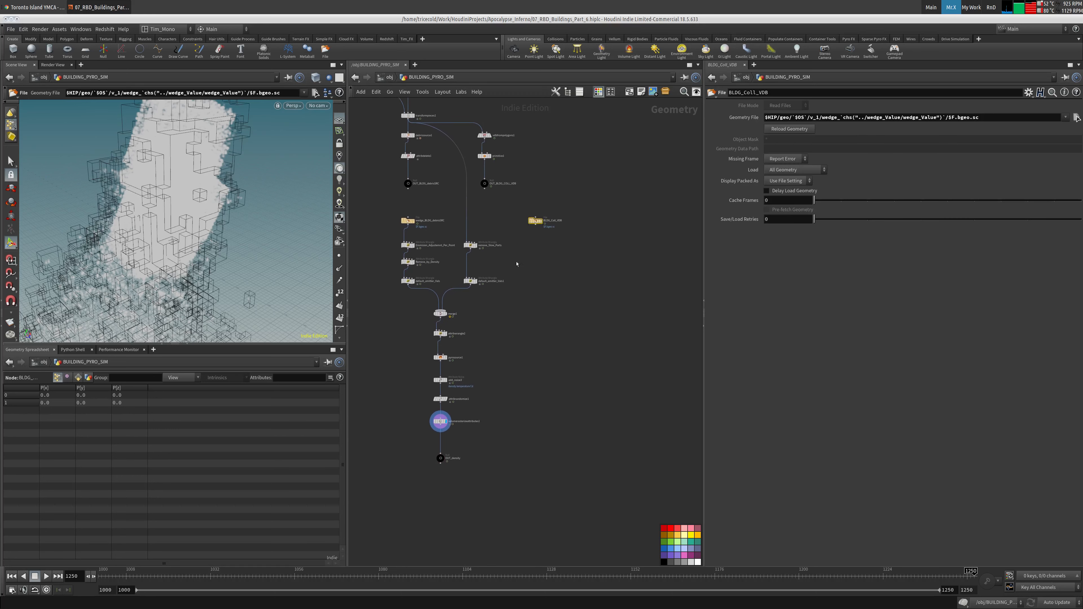
pyautogui.moveTo(520, 354); pyautogui.dragTo(492, 353, button='middle')
pyautogui.press('Tab')
pyautogui.write('mer')
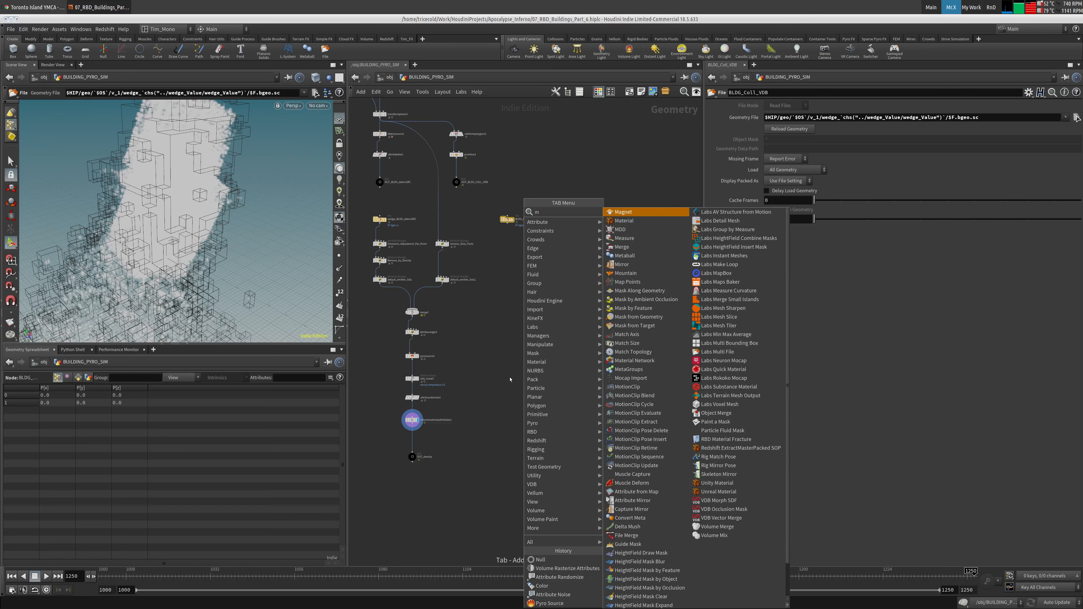
pyautogui.click(621, 212)
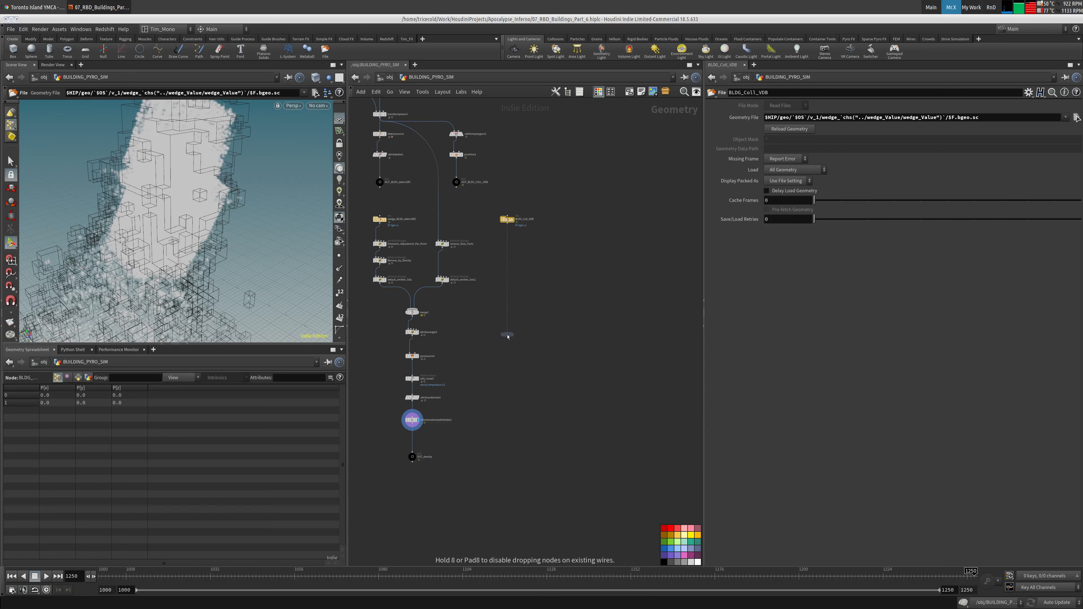
pyautogui.click(507, 333)
pyautogui.moveTo(507, 328); pyautogui.dragTo(508, 223)
# Place an Object Merge node beside BLDG_Coll_VDB.
pyautogui.moveTo(530, 256); pyautogui.dragTo(464, 281, button='middle')
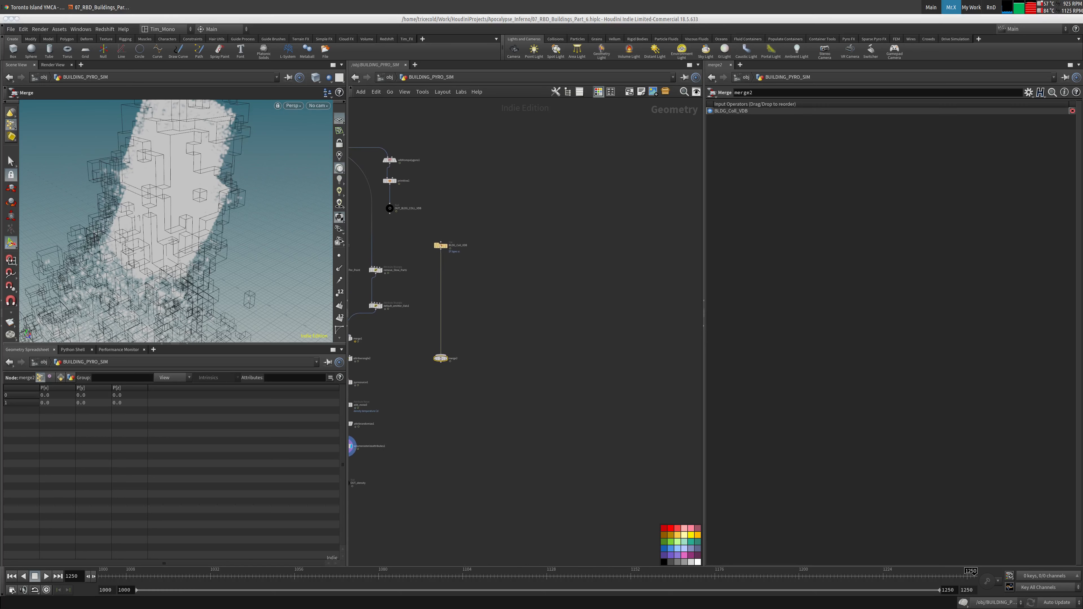
pyautogui.press('Tab')
pyautogui.write('o')
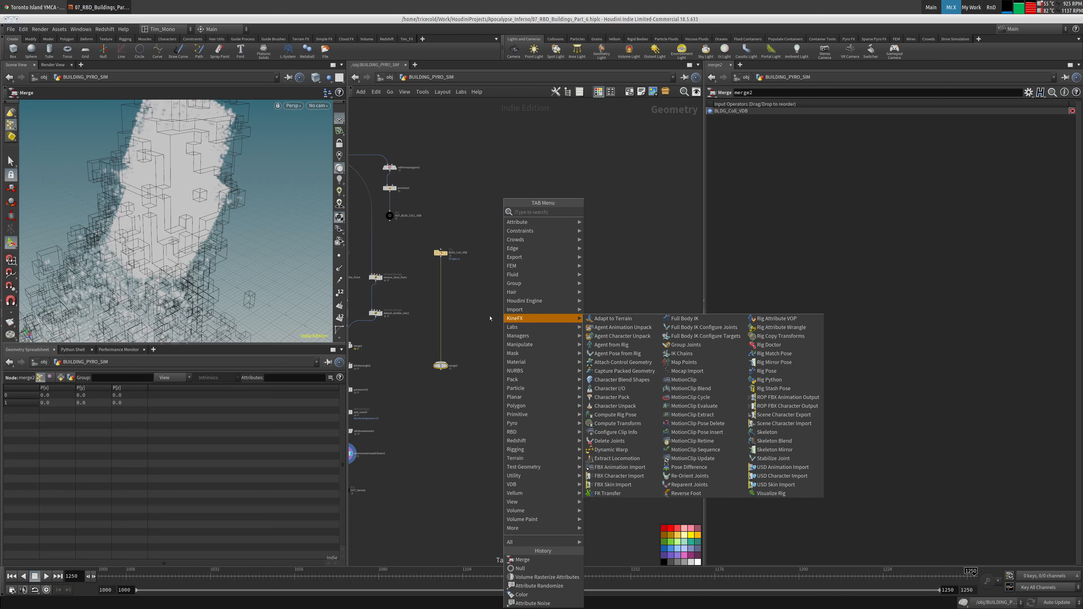
pyautogui.write('bj')
pyautogui.press('Return')
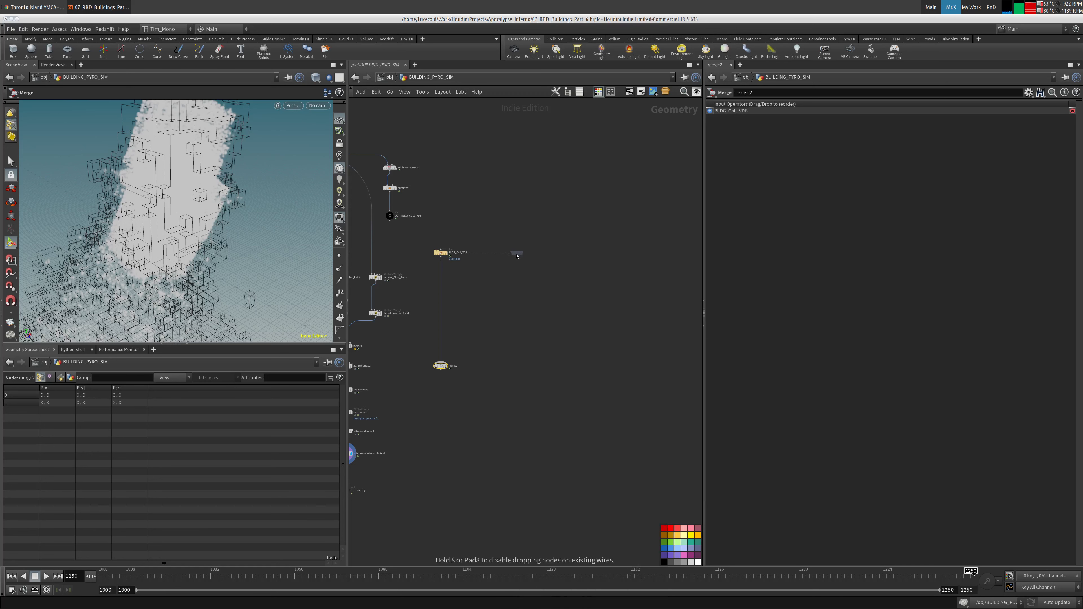
pyautogui.click(526, 256)
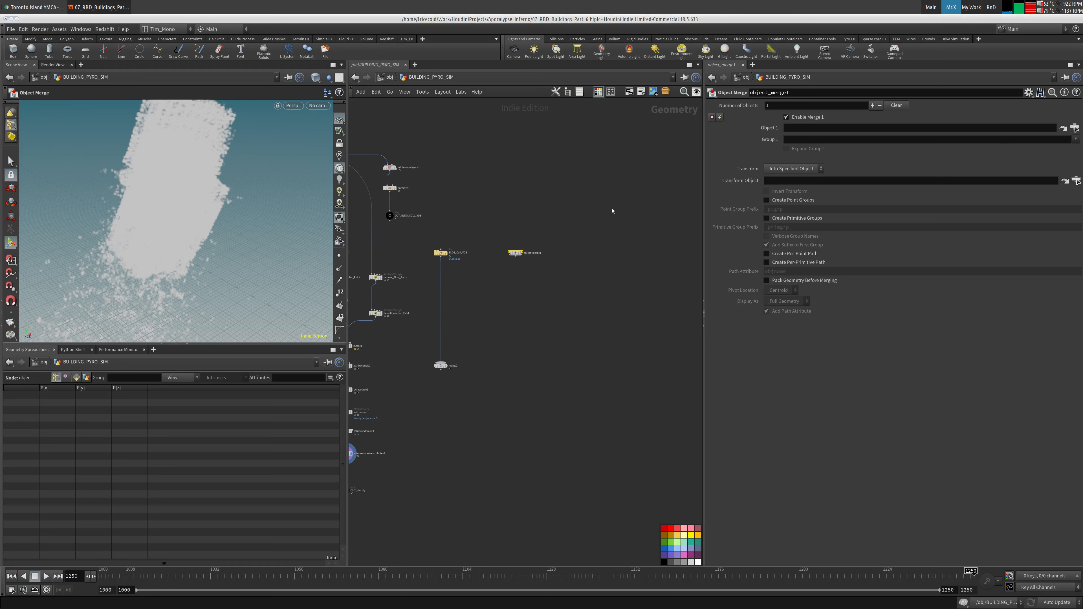
# Pin the object_merge1 parameters and reference ANIMATED_GROUND_COLL_PROXY from the Terrain object as Object 1.
pyautogui.click(1064, 77)
pyautogui.click(386, 77)
pyautogui.moveTo(505, 245); pyautogui.dragTo(485, 400, button='middle')
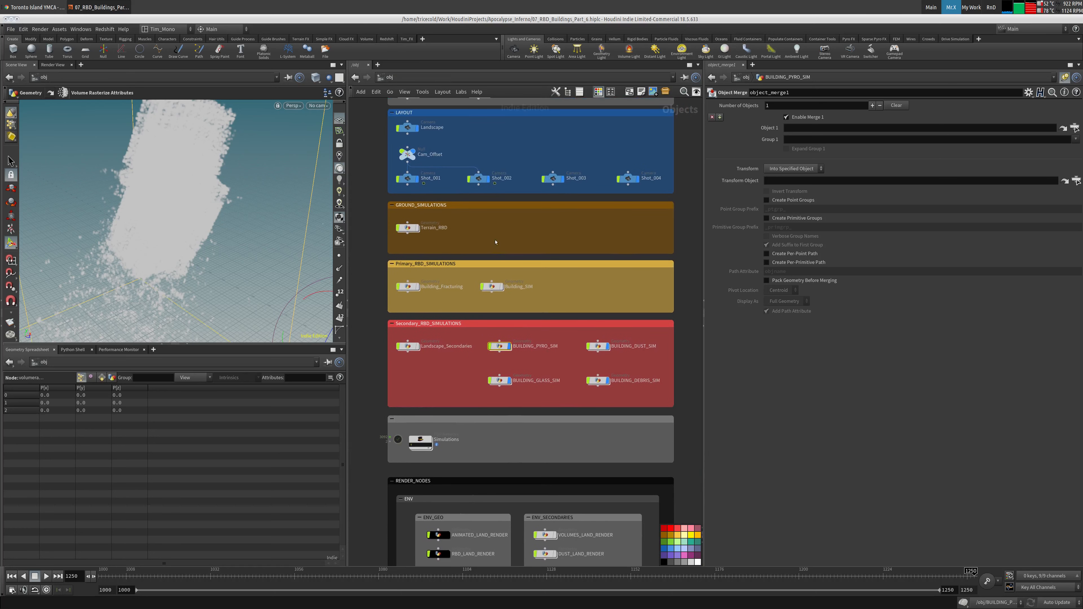
pyautogui.moveTo(521, 227); pyautogui.dragTo(514, 292, button='middle')
pyautogui.moveTo(473, 194); pyautogui.dragTo(459, 203, button='middle')
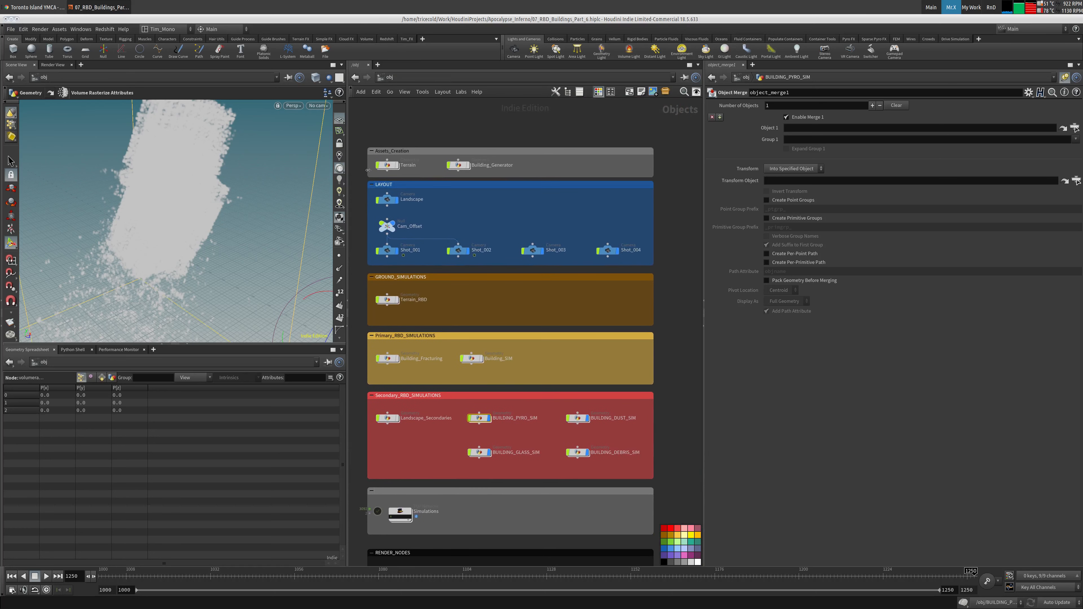
pyautogui.doubleClick(391, 166)
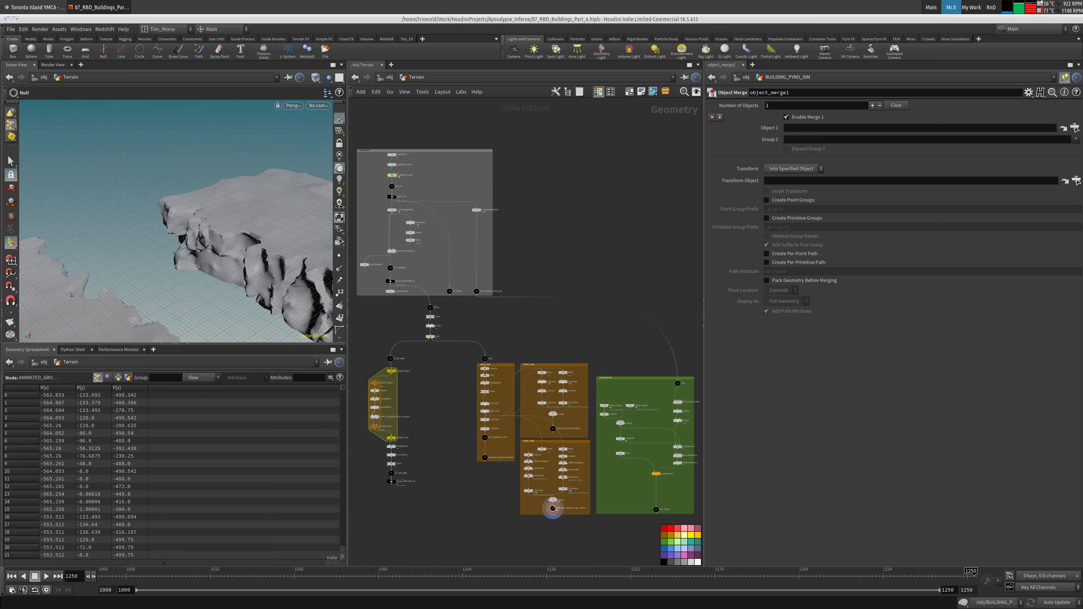
pyautogui.scroll(10, 562, 321)
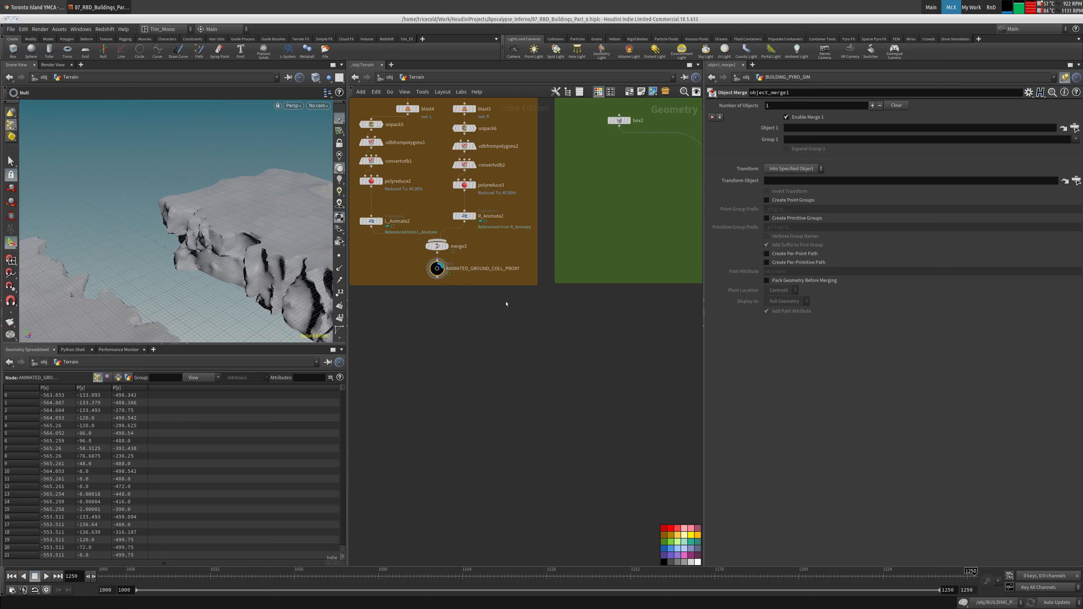
pyautogui.moveTo(444, 310); pyautogui.dragTo(849, 128)
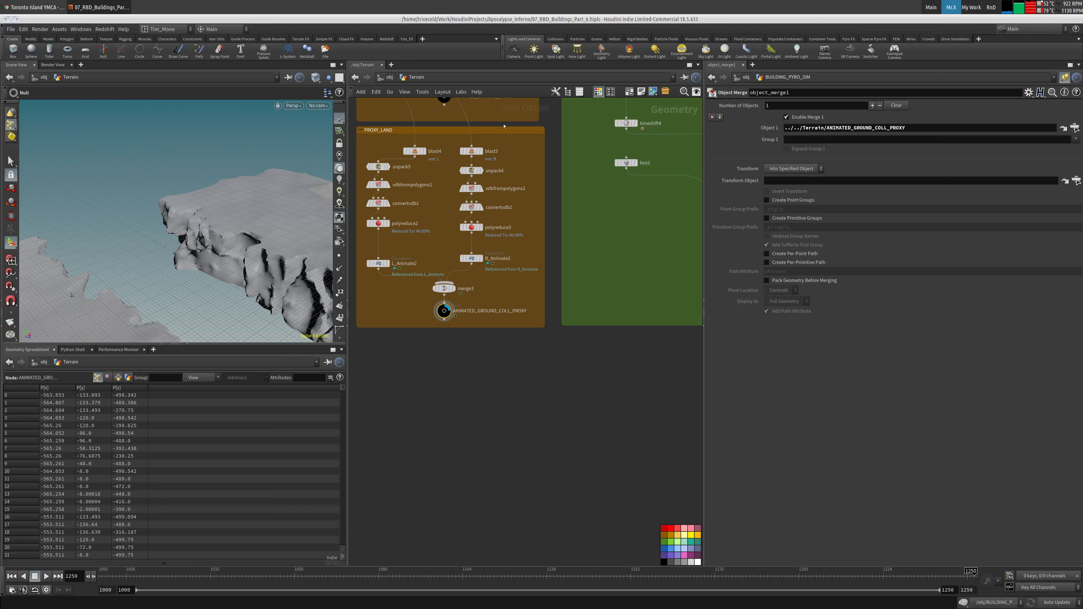
# Set object_merge1's Transform to Into This Object and display the node back inside BUILDING_PYRO_SIM.
pyautogui.click(793, 169)
pyautogui.click(789, 181)
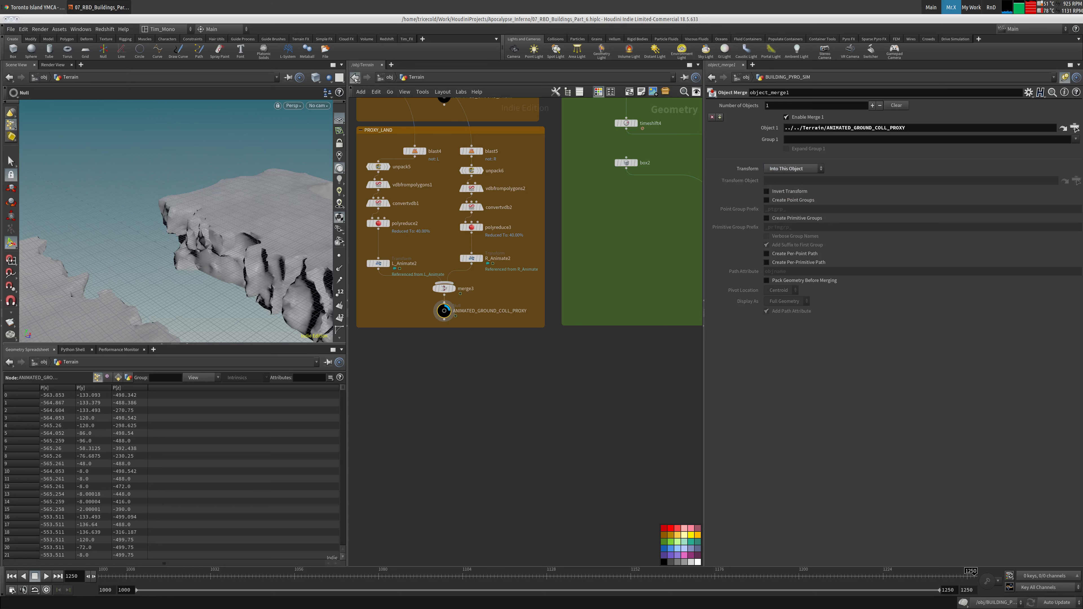
pyautogui.click(354, 77)
pyautogui.doubleClick(479, 418)
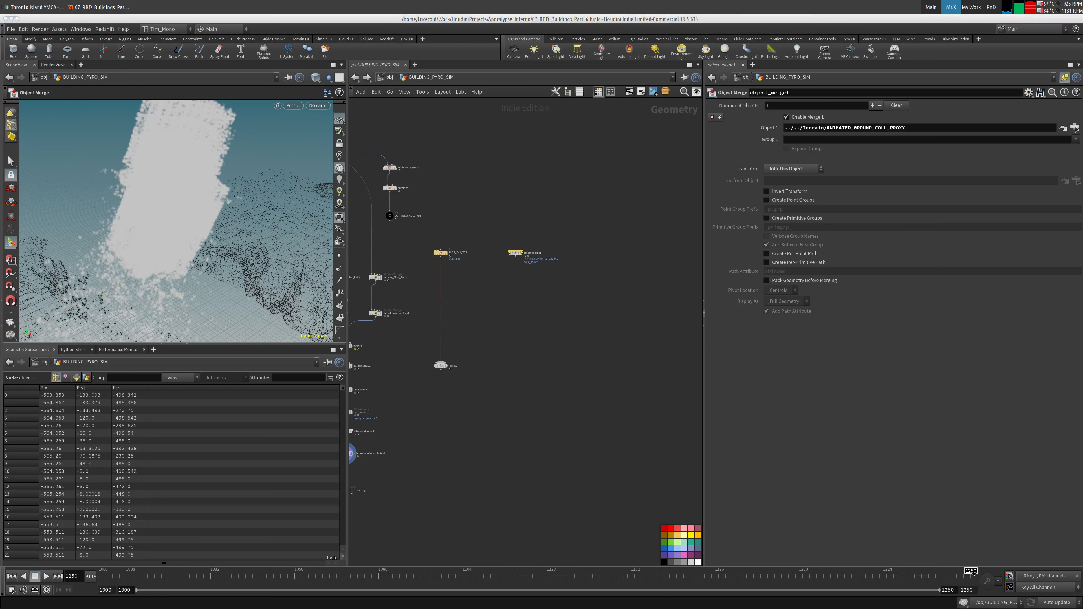
pyautogui.scroll(3, 526, 228)
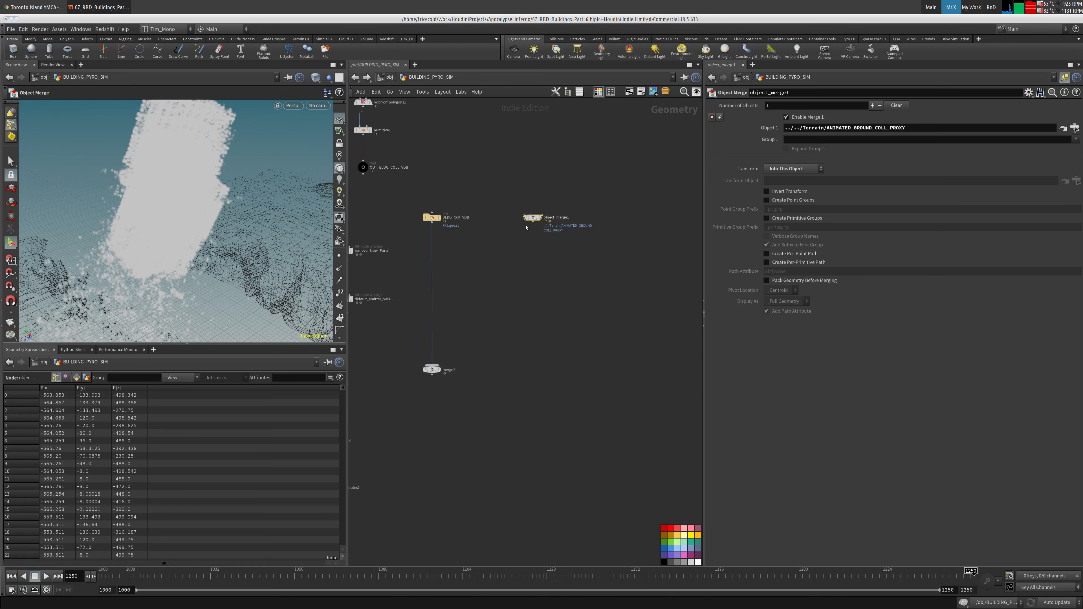
pyautogui.click(540, 217)
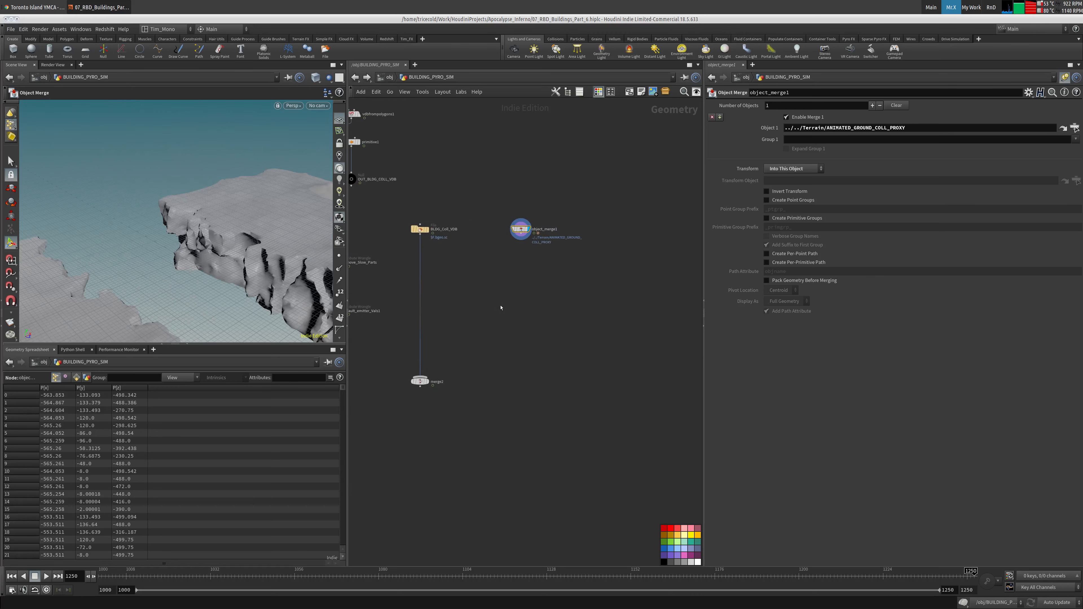
# Add a VDB from Polygons node fed by object_merge1 and set its Voxel Size to 2.
pyautogui.press('Tab')
pyautogui.press('Escape')
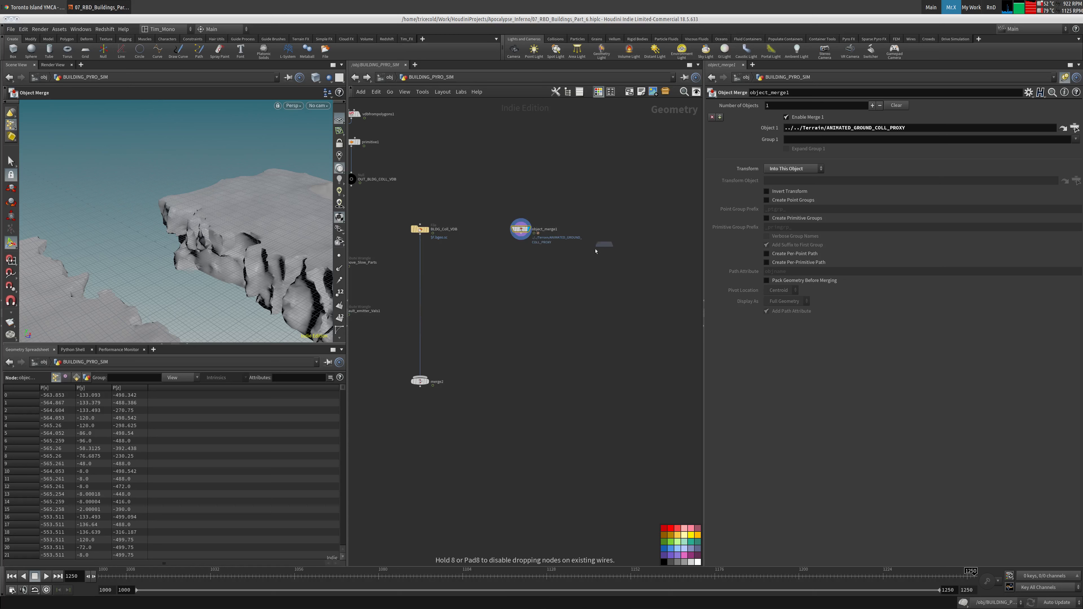
pyautogui.click(515, 282)
pyautogui.click(522, 240)
pyautogui.click(524, 243)
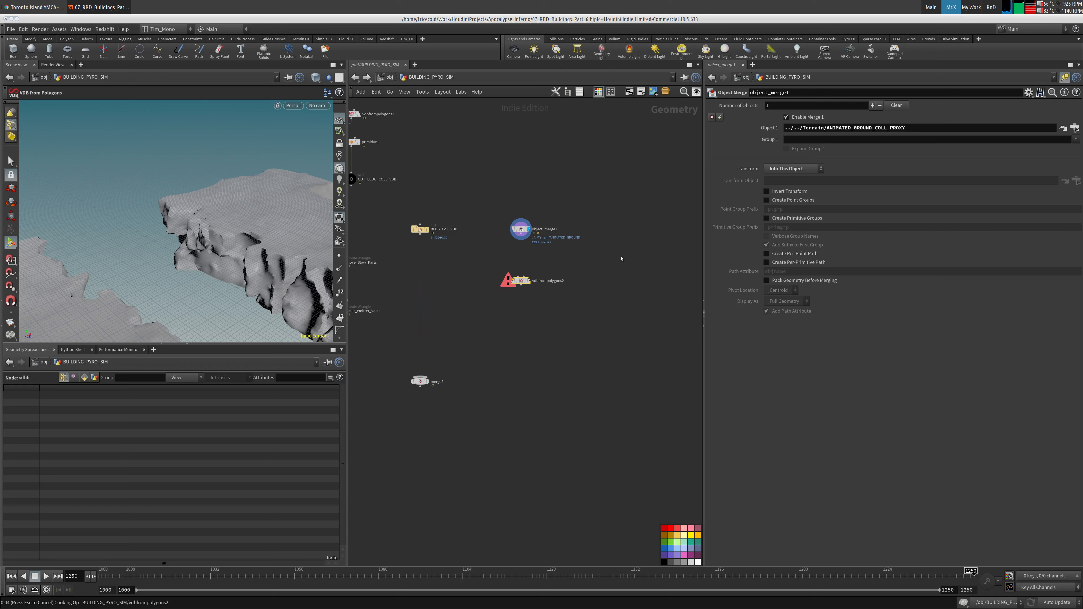
pyautogui.press('Escape')
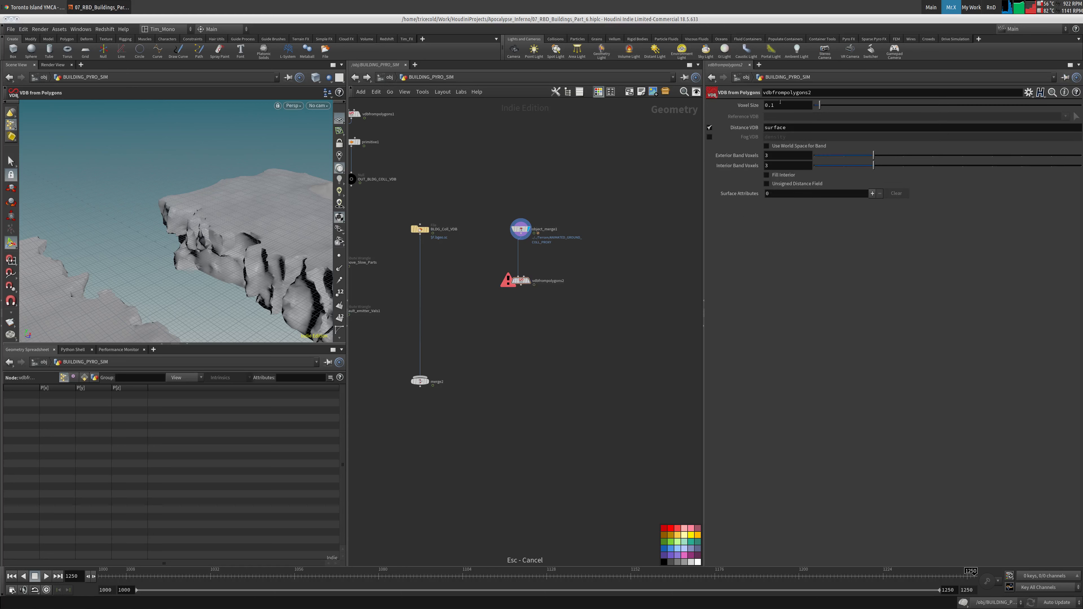
pyautogui.doubleClick(779, 105)
pyautogui.write('2')
pyautogui.press('Return')
# Display vdbfrompolygons2 and name its Distance VDB collision.
pyautogui.moveTo(585, 219)
pyautogui.mouseDown(button='middle')
pyautogui.moveTo(609, 193)
pyautogui.moveTo(596, 230)
pyautogui.mouseUp(button='middle')
pyautogui.hotkey('ctrl', 'a')
pyautogui.write('coll')
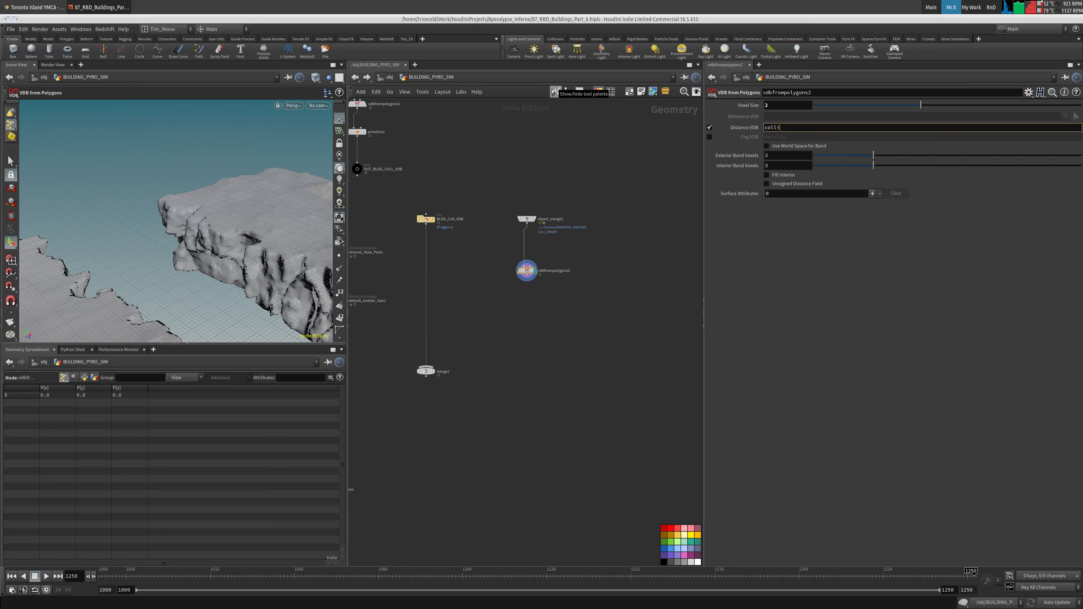
pyautogui.write('ision')
pyautogui.press('Return')
# Wire vdbfrompolygons2 into merge2 and compare the node info of BLDG_Coll_VDB and vdbfrompolygons2.
pyautogui.moveTo(490, 340); pyautogui.dragTo(496, 332, button='middle')
pyautogui.click(431, 358)
pyautogui.click(533, 268)
pyautogui.click(430, 210)
pyautogui.middleClick(432, 212)
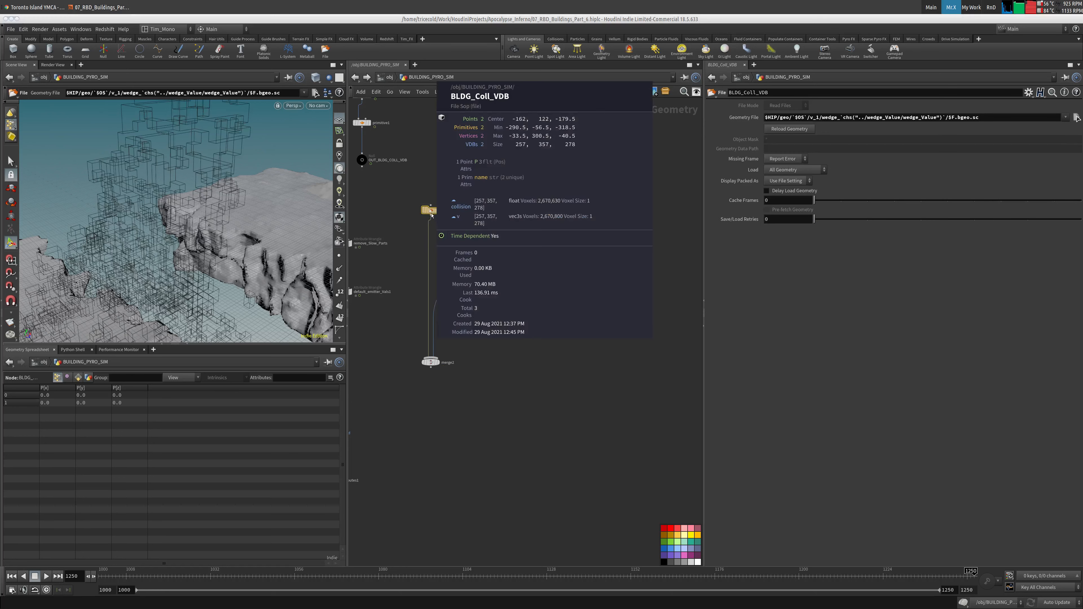
pyautogui.middleClick(531, 262)
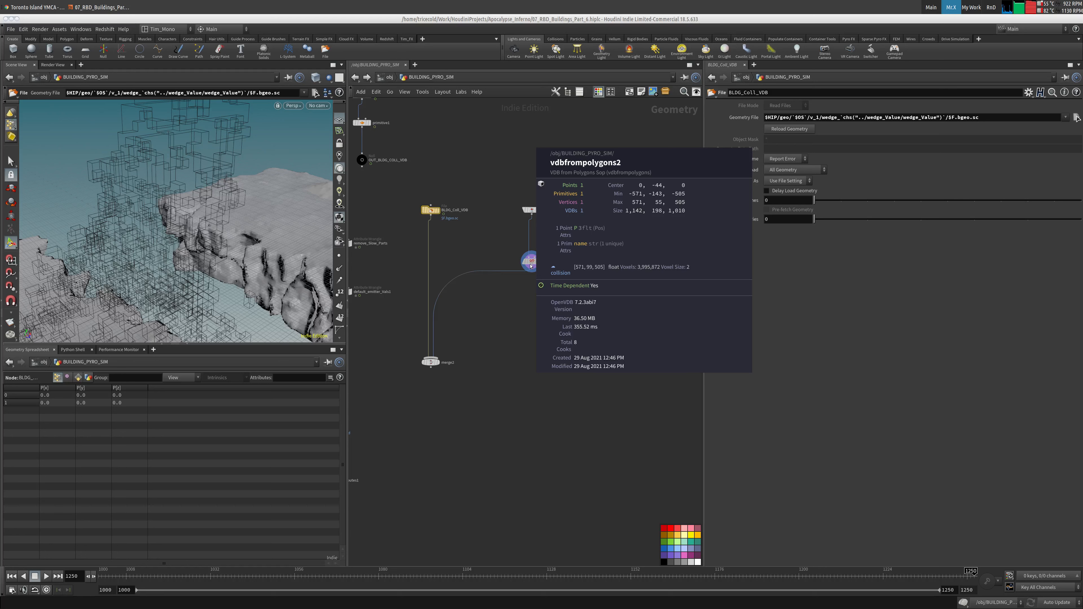
# Display merge2 and inspect the combined building and ground collision geometry from several angles.
pyautogui.click(430, 362)
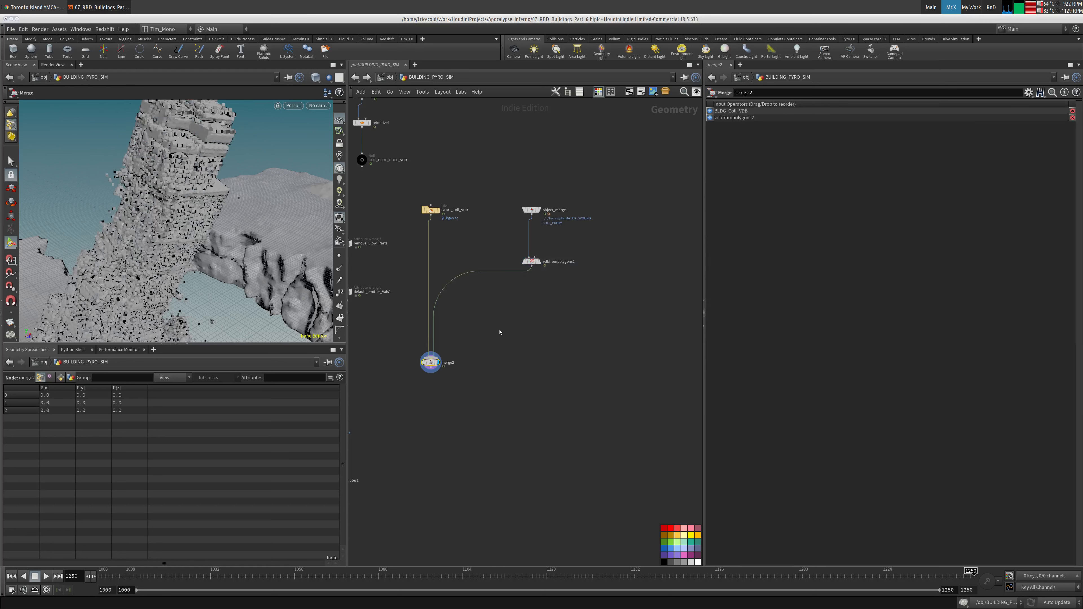
pyautogui.moveTo(497, 334); pyautogui.dragTo(495, 293, button='middle')
pyautogui.keyDown('alt'); pyautogui.moveTo(242, 217); pyautogui.dragTo(202, 275); pyautogui.keyUp('alt')
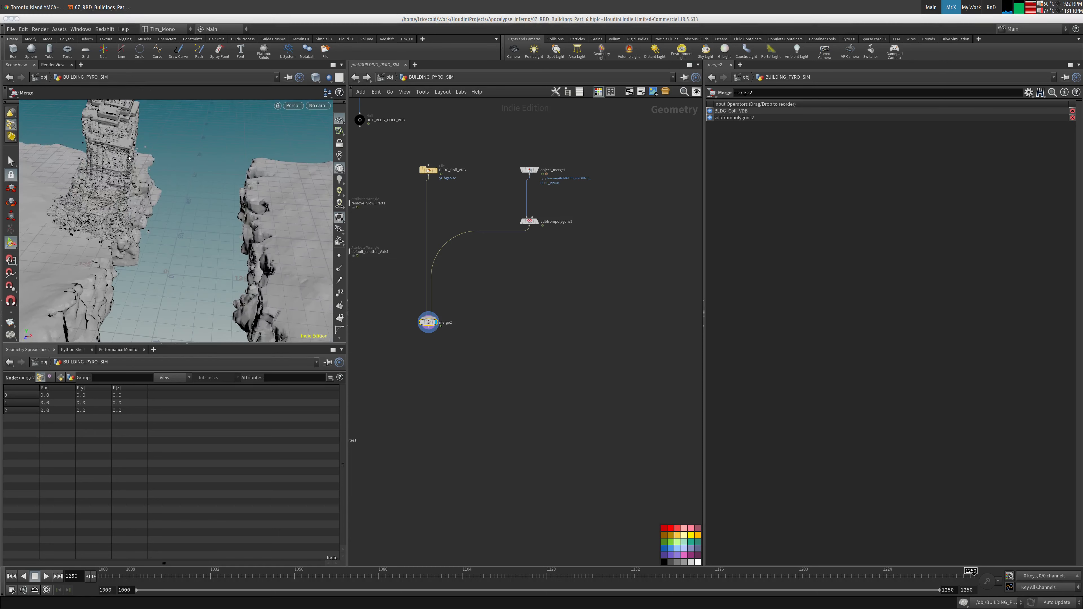
pyautogui.keyDown('alt'); pyautogui.moveTo(165, 187); pyautogui.dragTo(100, 244); pyautogui.keyUp('alt')
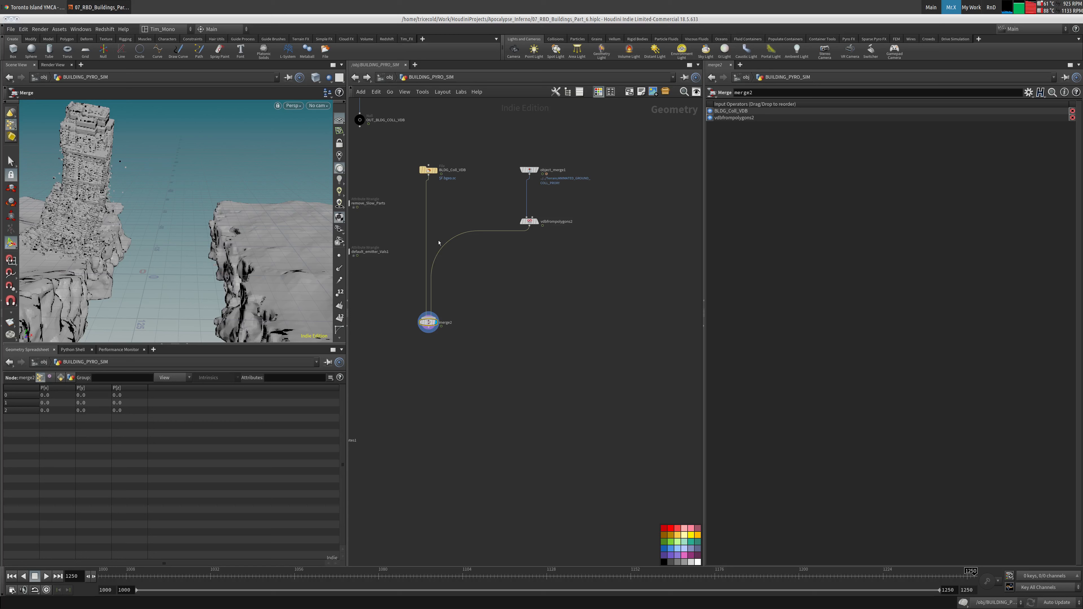
pyautogui.keyDown('alt'); pyautogui.moveTo(233, 247); pyautogui.dragTo(197, 235); pyautogui.keyUp('alt')
pyautogui.moveTo(495, 219); pyautogui.dragTo(492, 238, button='middle')
pyautogui.click(526, 188)
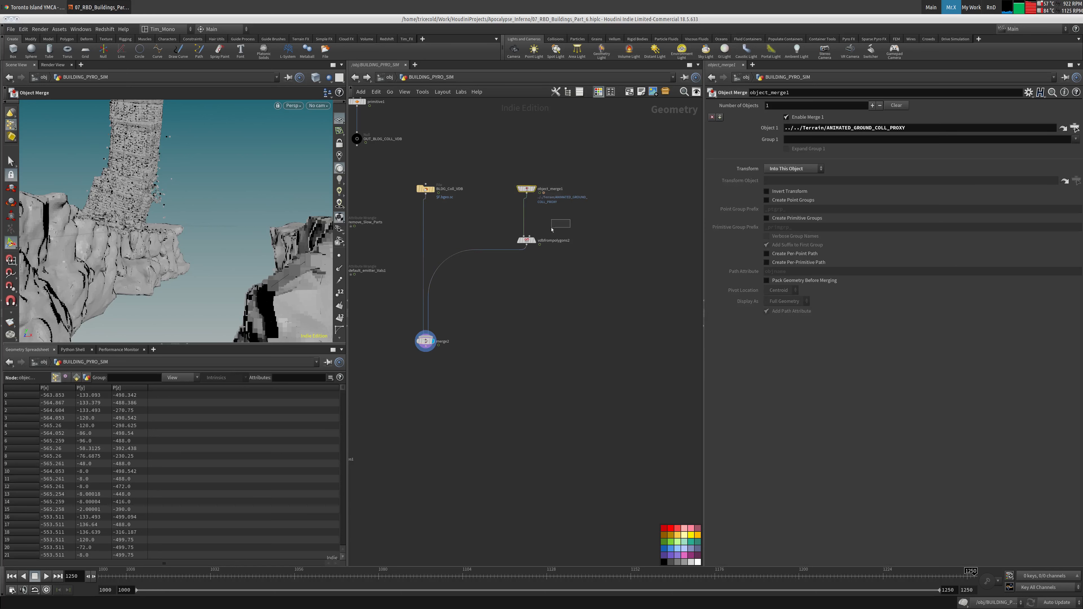
pyautogui.moveTo(551, 230); pyautogui.dragTo(520, 246)
pyautogui.moveTo(494, 193); pyautogui.dragTo(524, 233, button='middle')
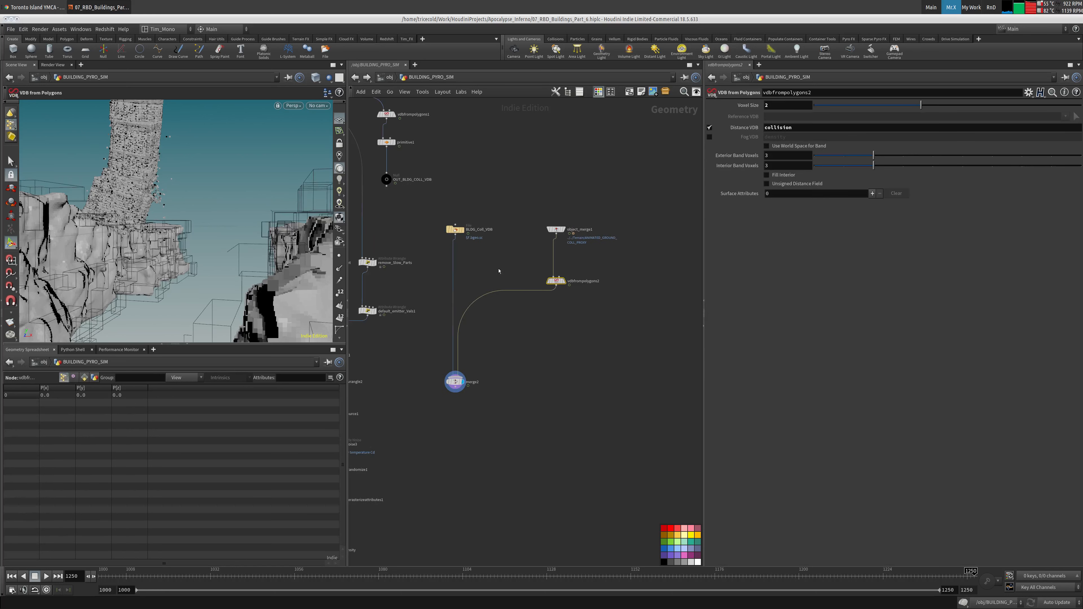
pyautogui.moveTo(611, 192); pyautogui.dragTo(522, 325)
pyautogui.moveTo(611, 195); pyautogui.dragTo(514, 331)
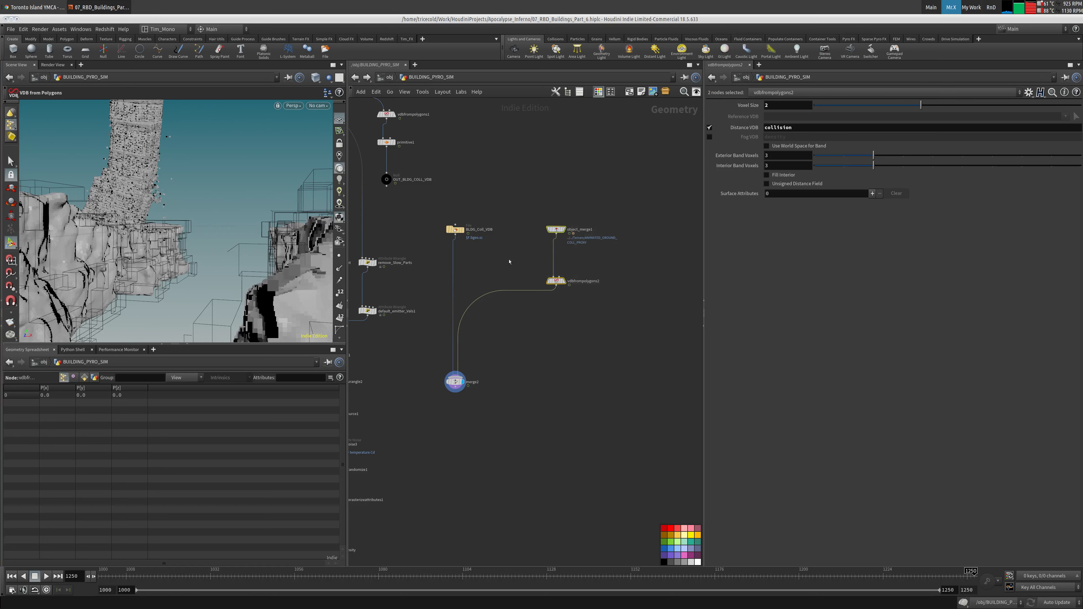
pyautogui.moveTo(626, 204); pyautogui.dragTo(511, 275)
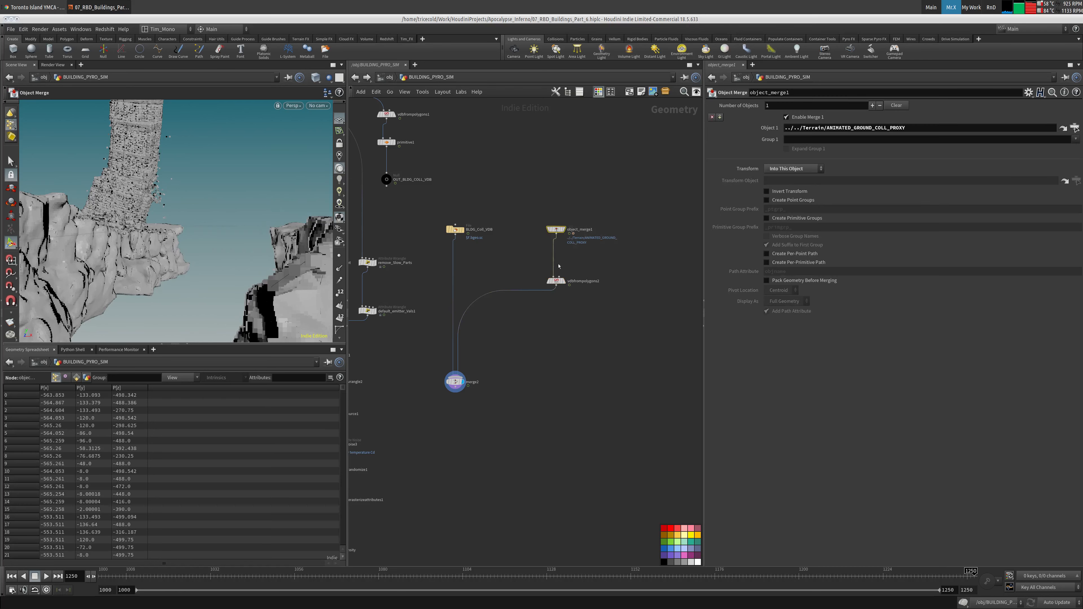
pyautogui.click(556, 281)
pyautogui.moveTo(609, 200); pyautogui.dragTo(522, 313)
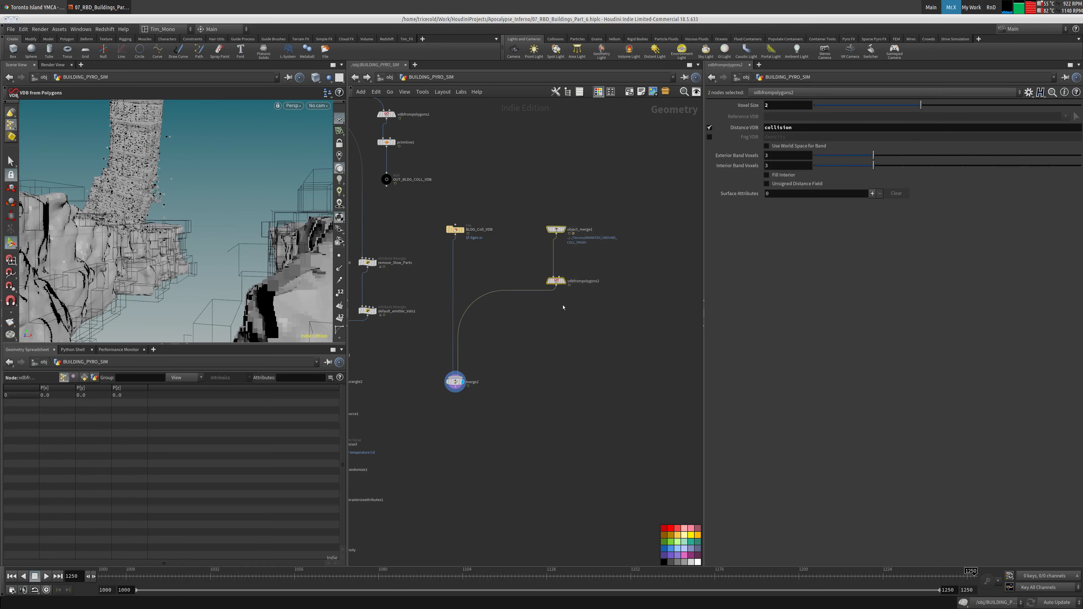
pyautogui.click(455, 230)
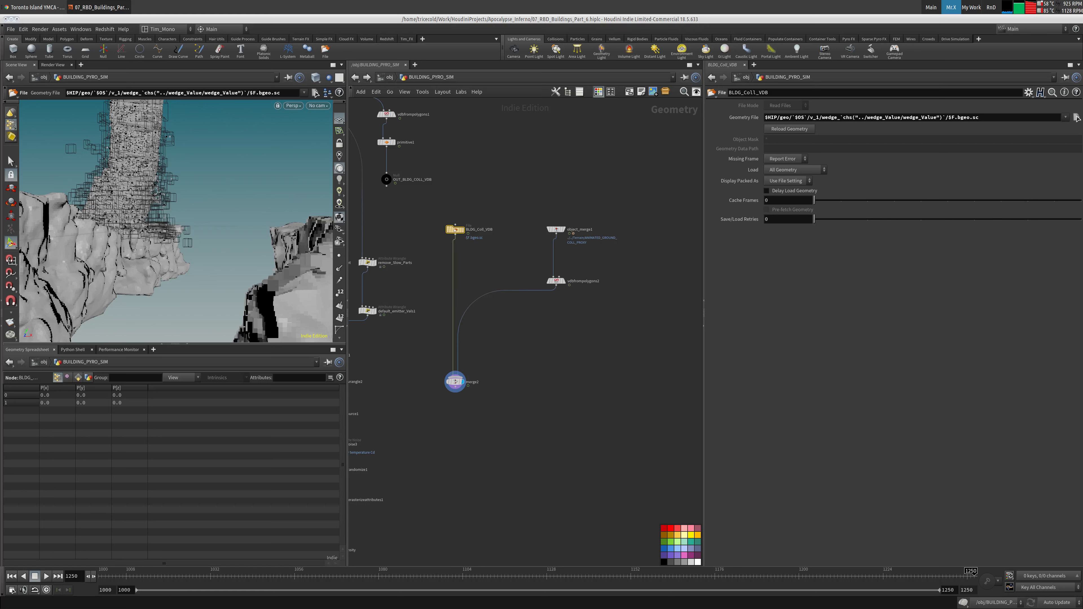
# Add a Null node beside OUT_density and wire merge2 into it.
pyautogui.moveTo(448, 442); pyautogui.dragTo(565, 358, button='middle')
pyautogui.press('Tab')
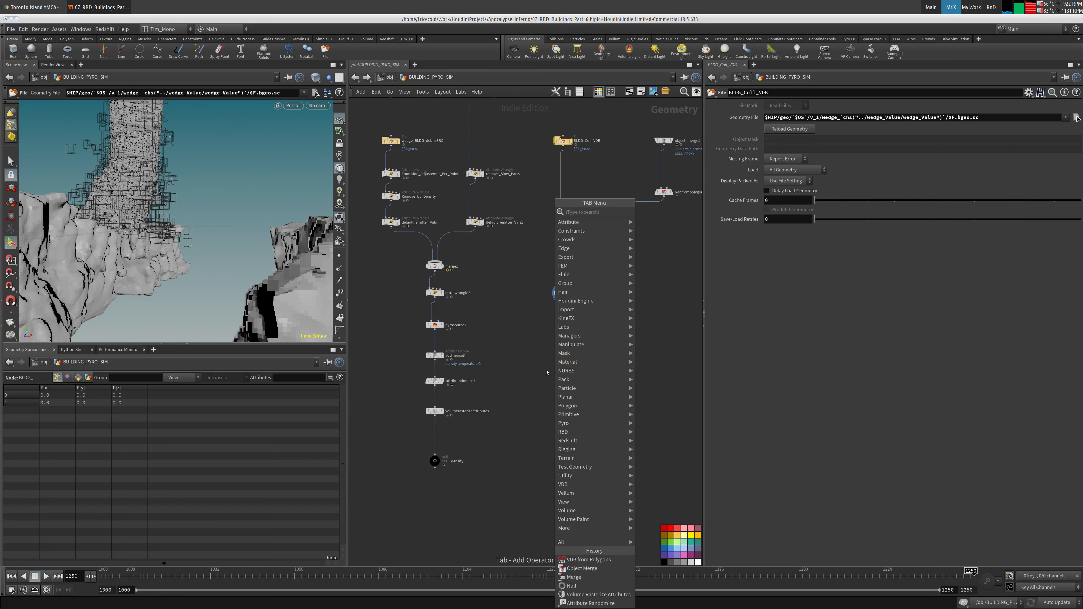
pyautogui.write('nu')
pyautogui.click(658, 214)
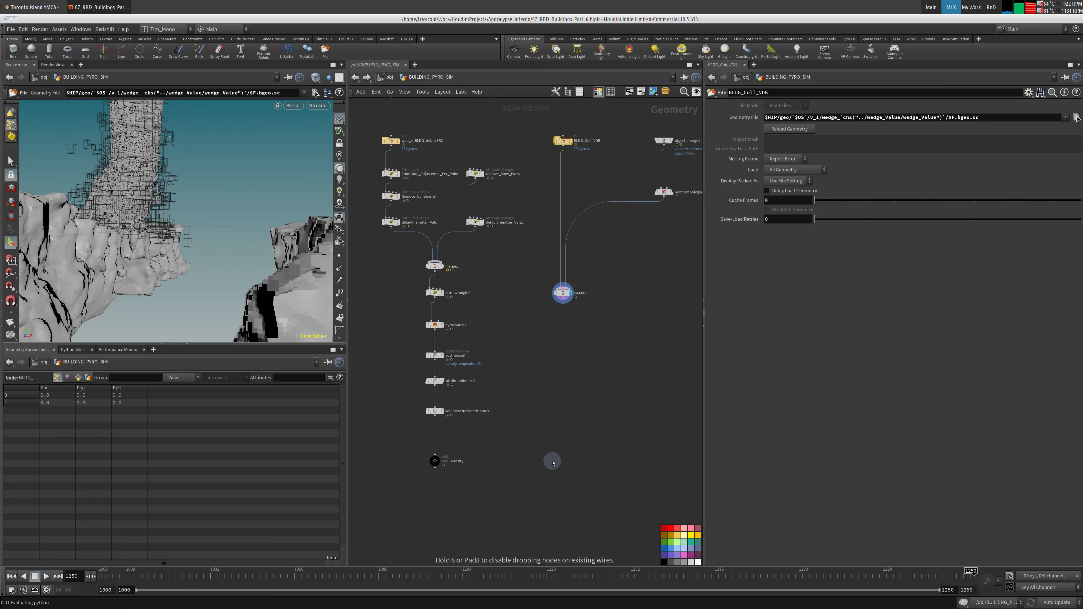
pyautogui.click(563, 460)
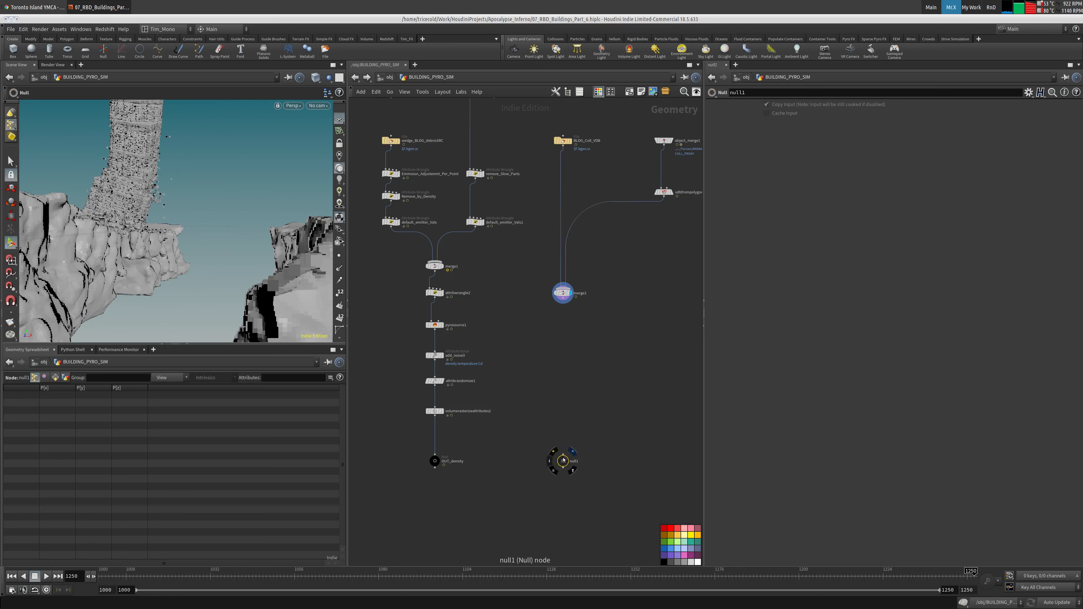
pyautogui.click(566, 456)
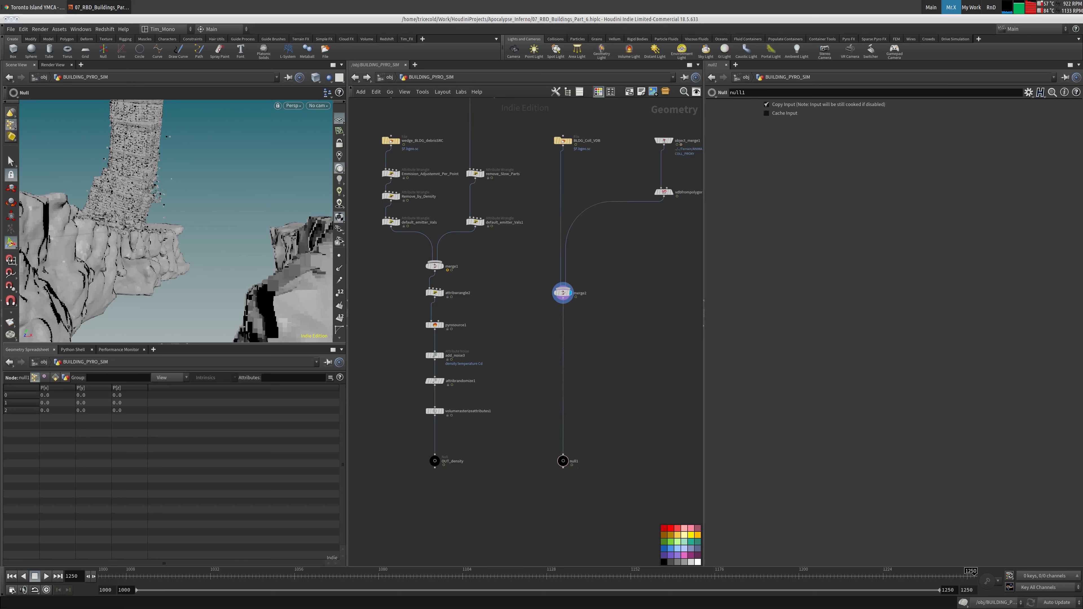
# Rename the new null below merge2 as OUT_COLLIDER, reusing the naming pattern of OUT_density.
pyautogui.doubleClick(453, 461)
pyautogui.hotkey('ctrl', 'c')
pyautogui.doubleClick(574, 461)
pyautogui.hotkey('ctrl', 'v')
pyautogui.write('COLLIDER')
pyautogui.press('Return')
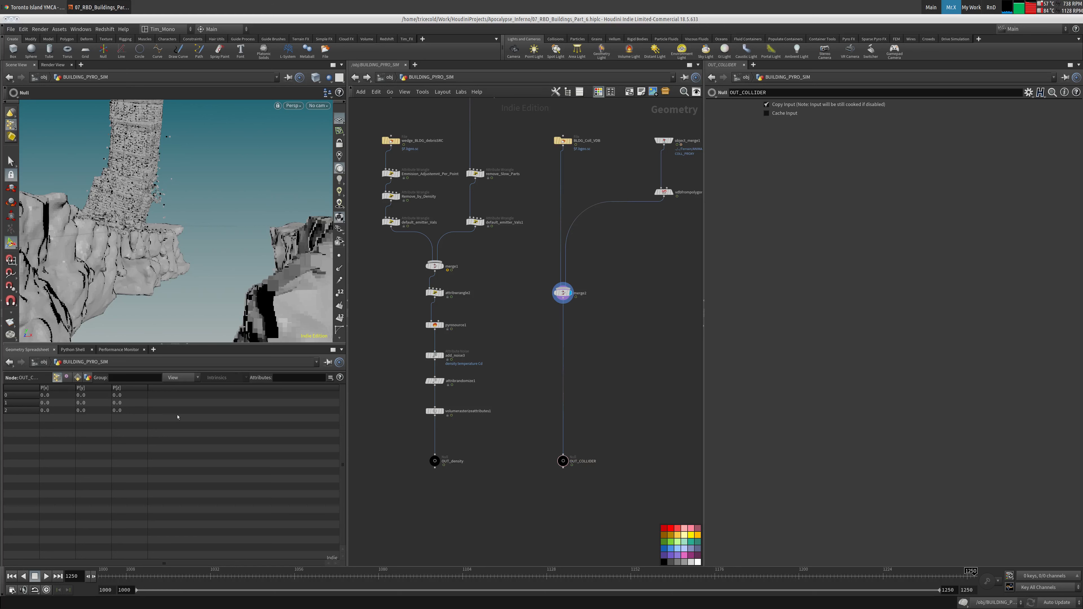
# Add a Pyro Solver node below the OUT_density and OUT_COLLIDER nulls and return the timeline to frame 1000.
pyautogui.moveTo(542, 489); pyautogui.dragTo(532, 418, button='middle')
pyautogui.press('Tab')
pyautogui.write('p')
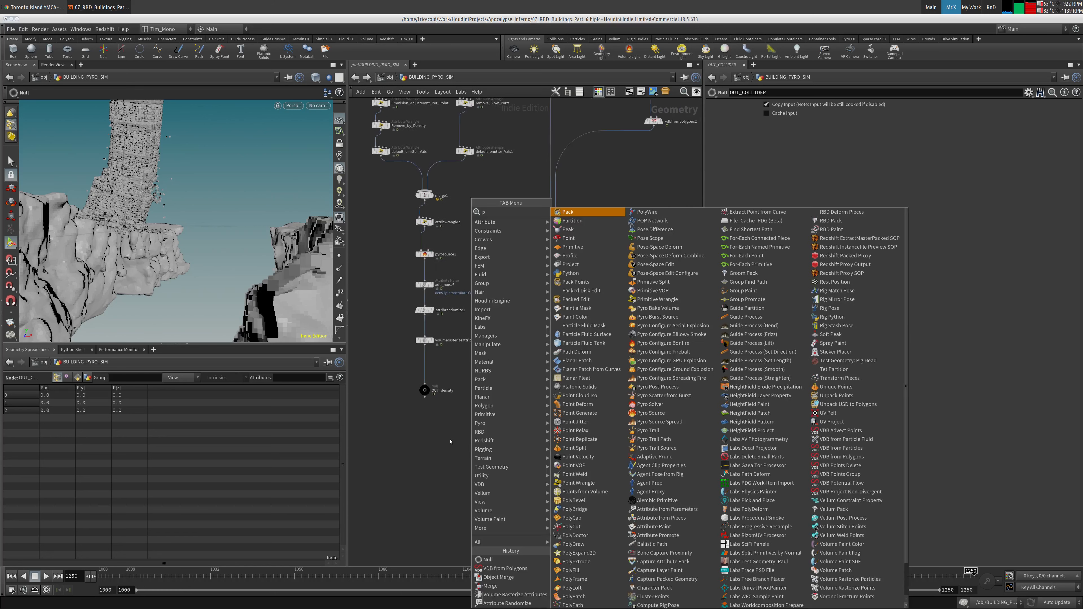
pyautogui.write('yro')
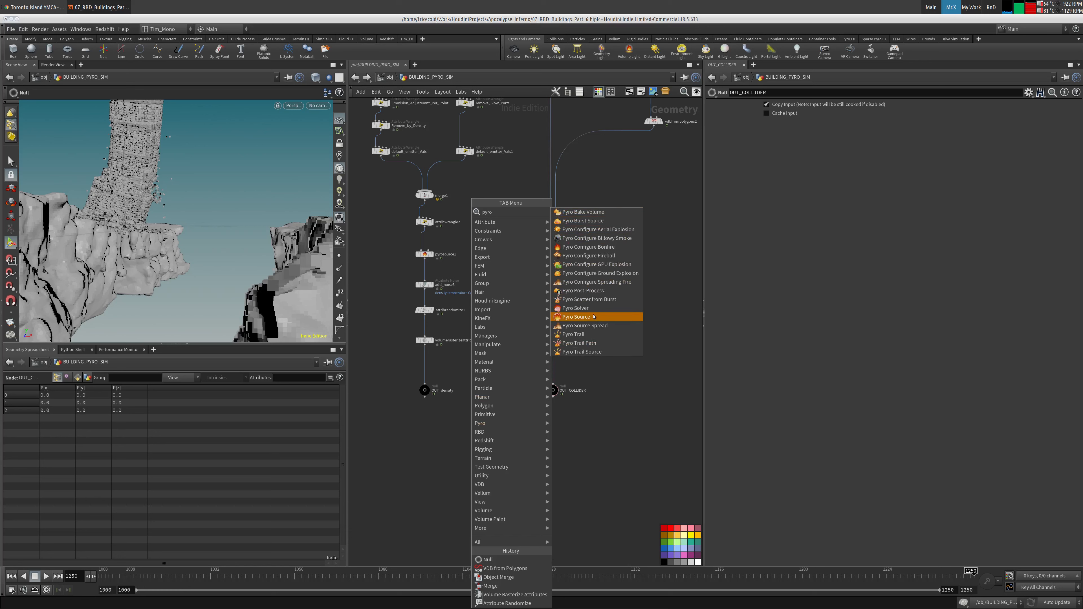
pyautogui.click(596, 312)
pyautogui.click(553, 222)
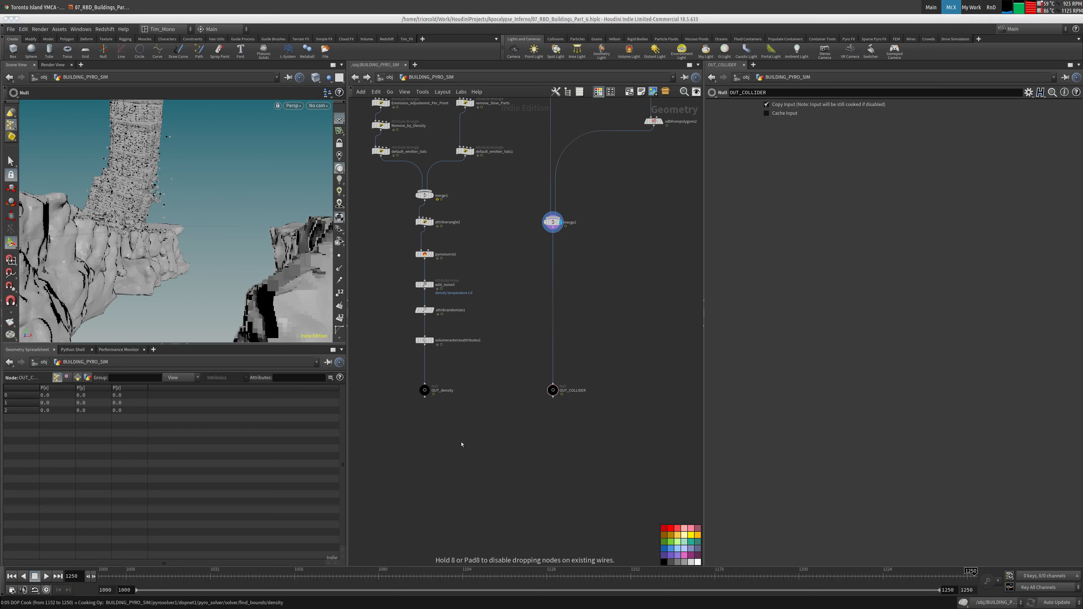
pyautogui.click(11, 575)
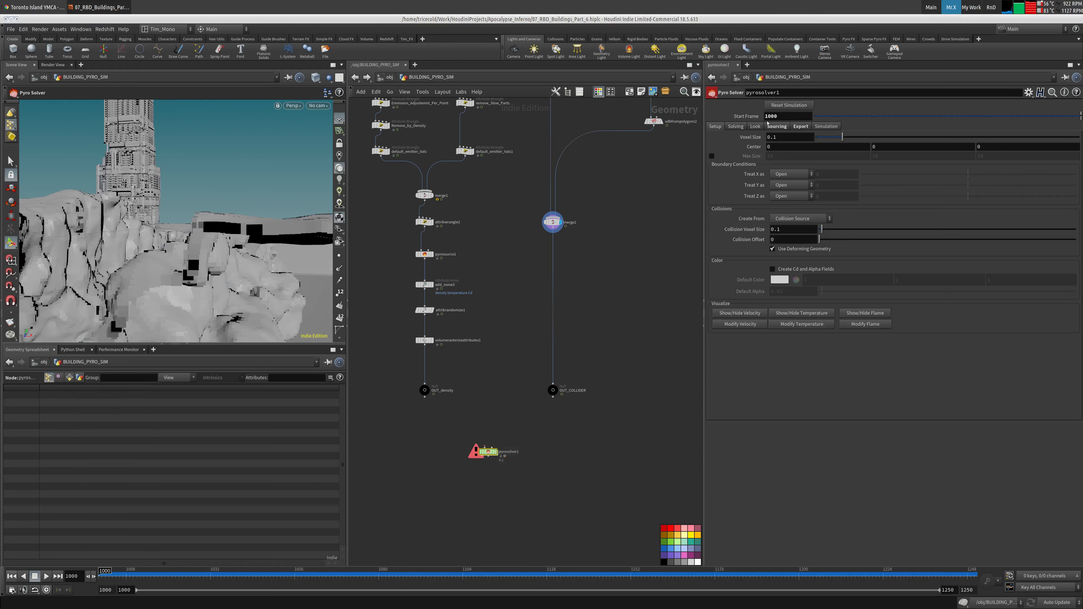
# Set the pyro solver's Start Frame to 1001 and its Voxel Size to 1.
pyautogui.click(775, 116)
pyautogui.press('BackSpace')
pyautogui.write('1')
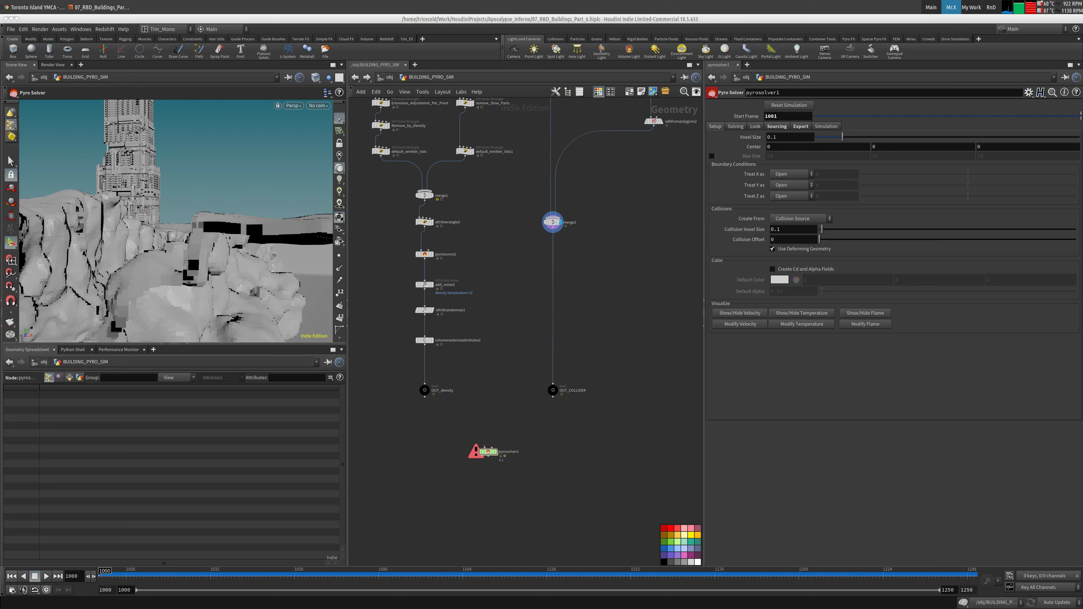
pyautogui.doubleClick(777, 137)
pyautogui.write('1')
pyautogui.press('Return')
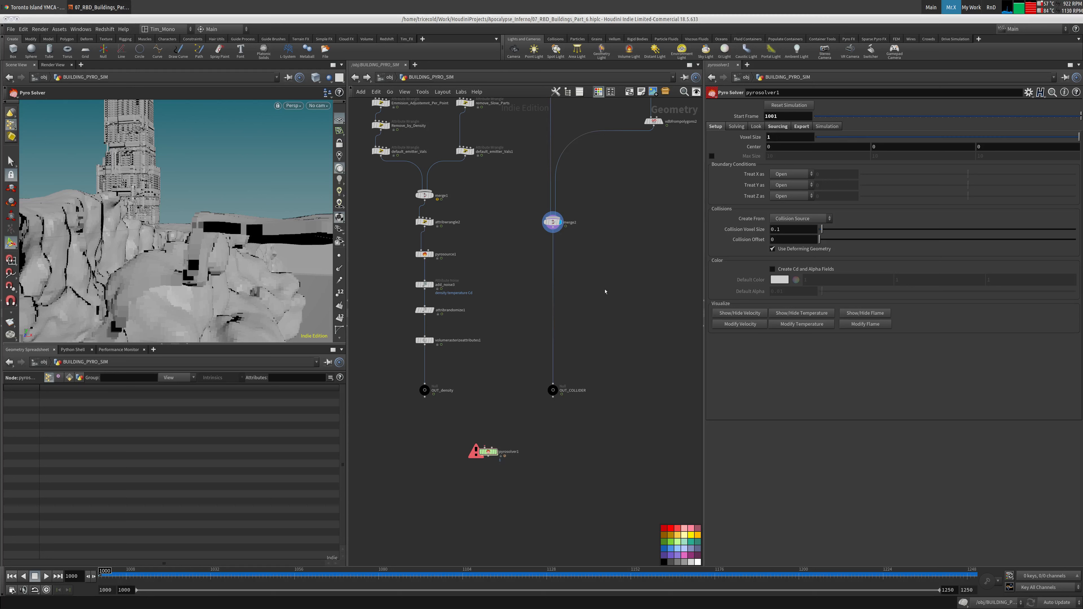
# Set the pyro solver's Y boundary to Closed Below at -70.
pyautogui.click(791, 185)
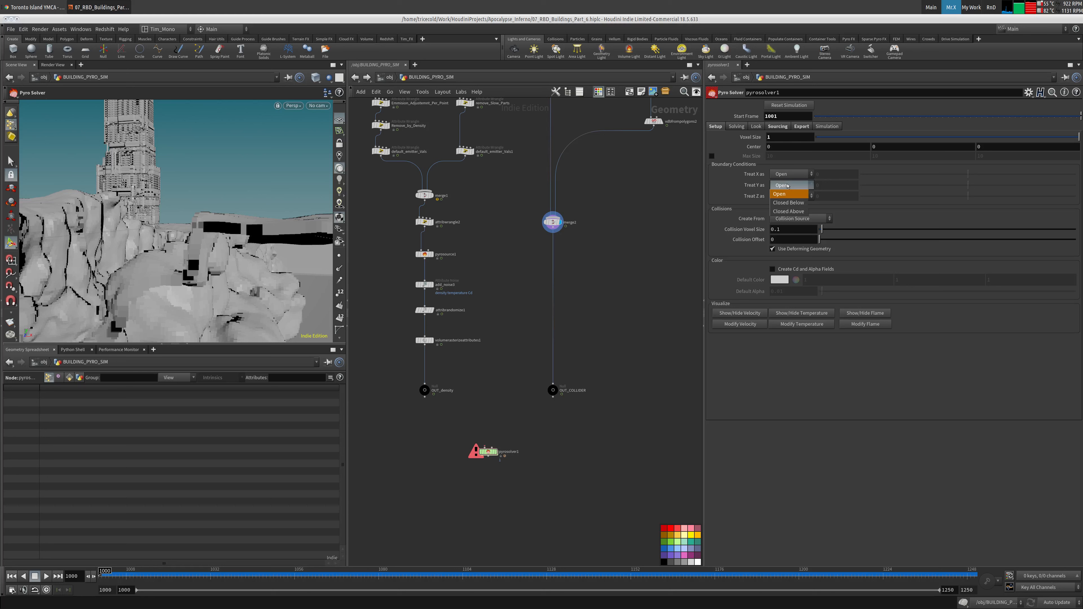
pyautogui.click(792, 208)
pyautogui.click(827, 186)
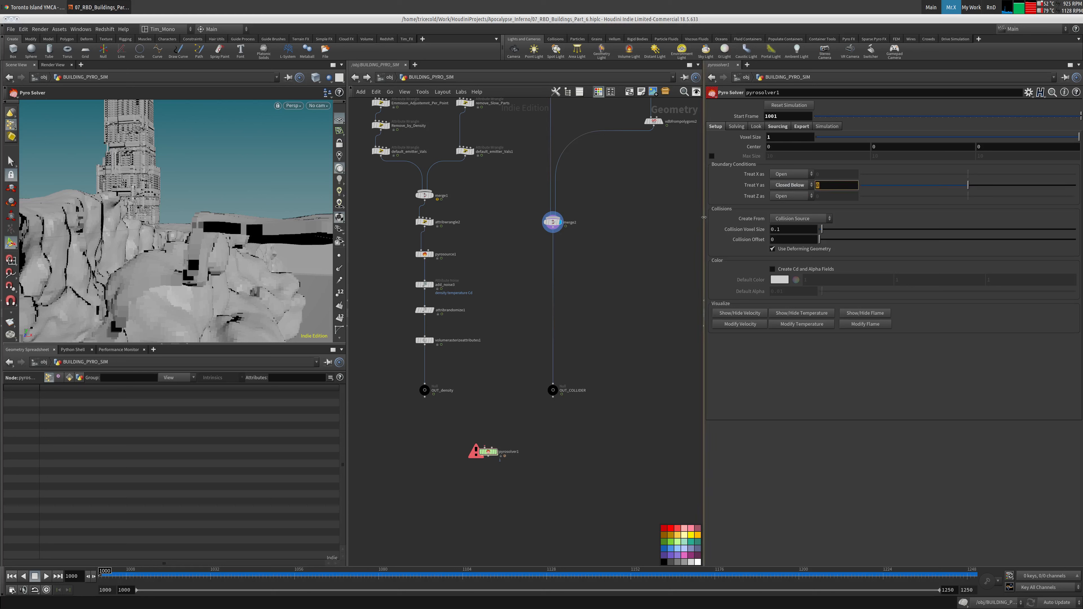
pyautogui.write('-70')
pyautogui.press('Return')
# Set the solver's collision Create From to SDF + Volume Velocity and check the node info of merge2.
pyautogui.click(804, 218)
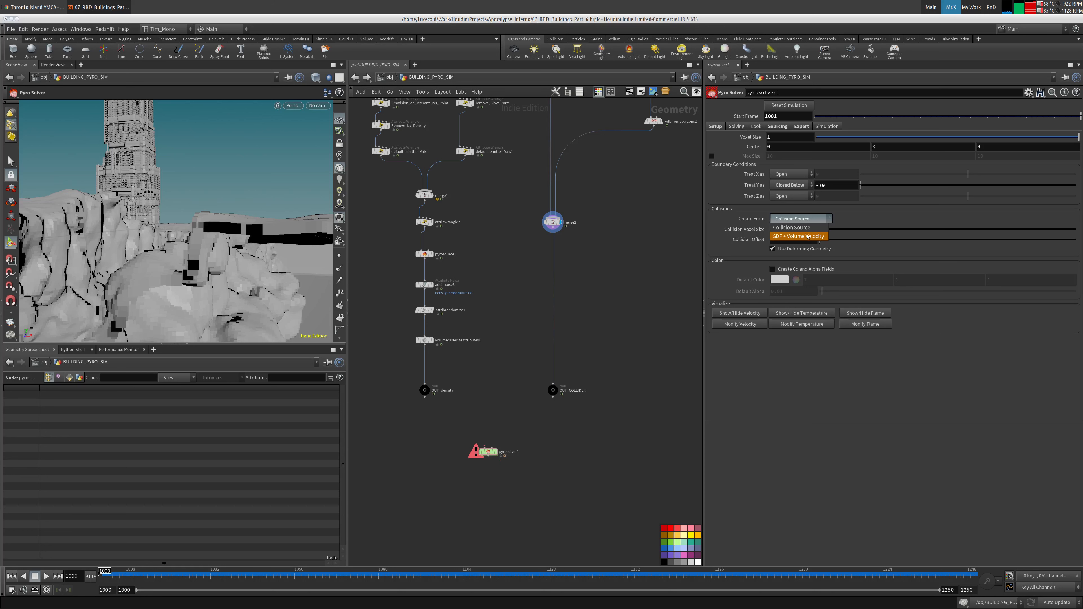
pyautogui.click(807, 235)
pyautogui.moveTo(603, 206); pyautogui.dragTo(520, 244)
pyautogui.middleClick(554, 222)
pyautogui.click(488, 451)
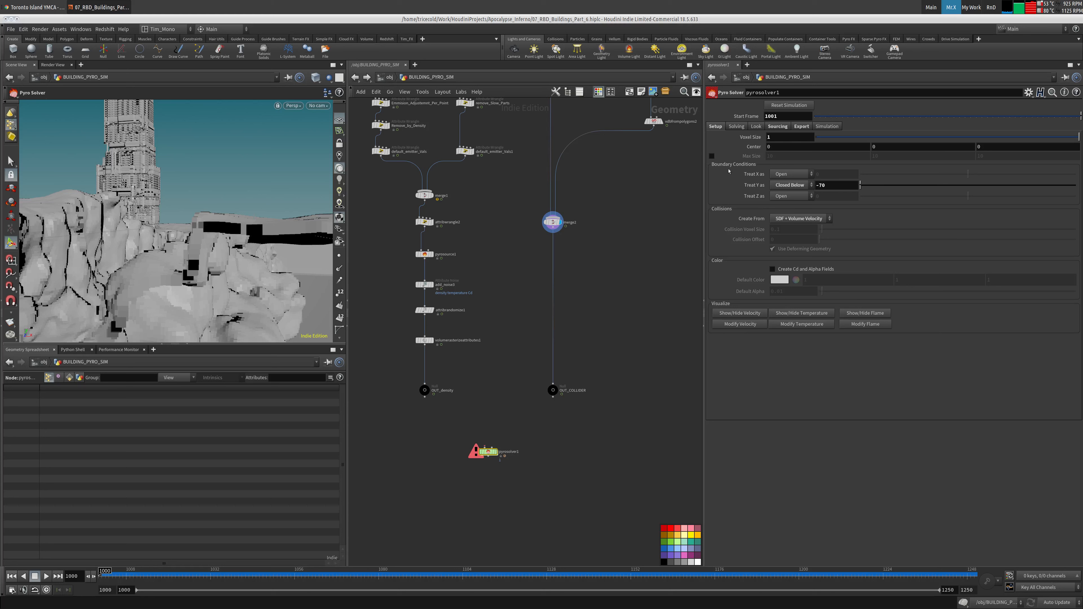
# Switch the collision Create From option between Collision Source and SDF + Volume Velocity to compare their available settings.
pyautogui.click(799, 219)
pyautogui.click(786, 233)
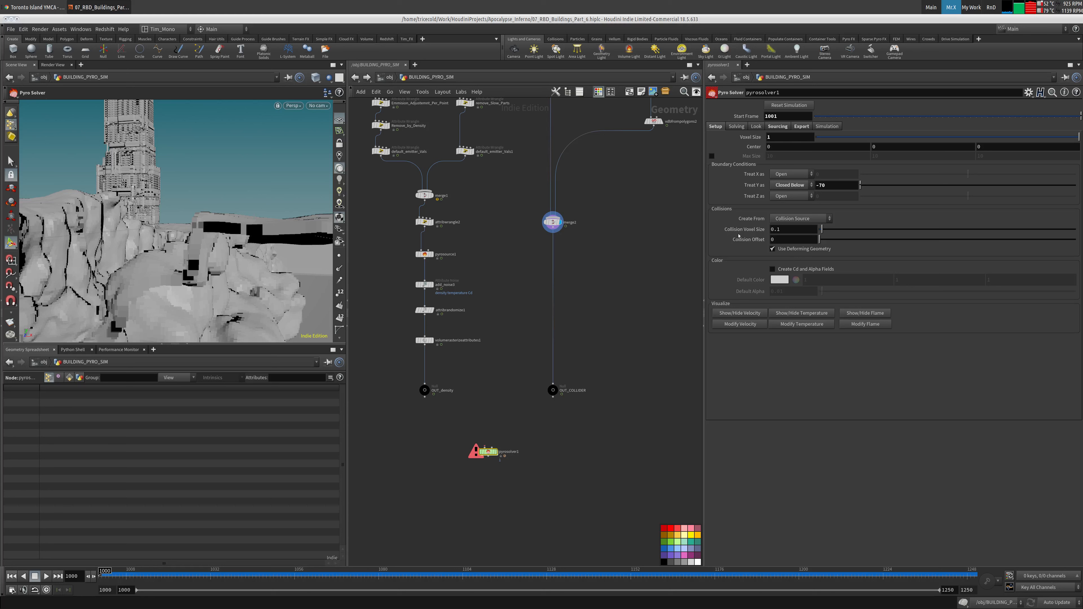
pyautogui.click(798, 218)
pyautogui.click(794, 221)
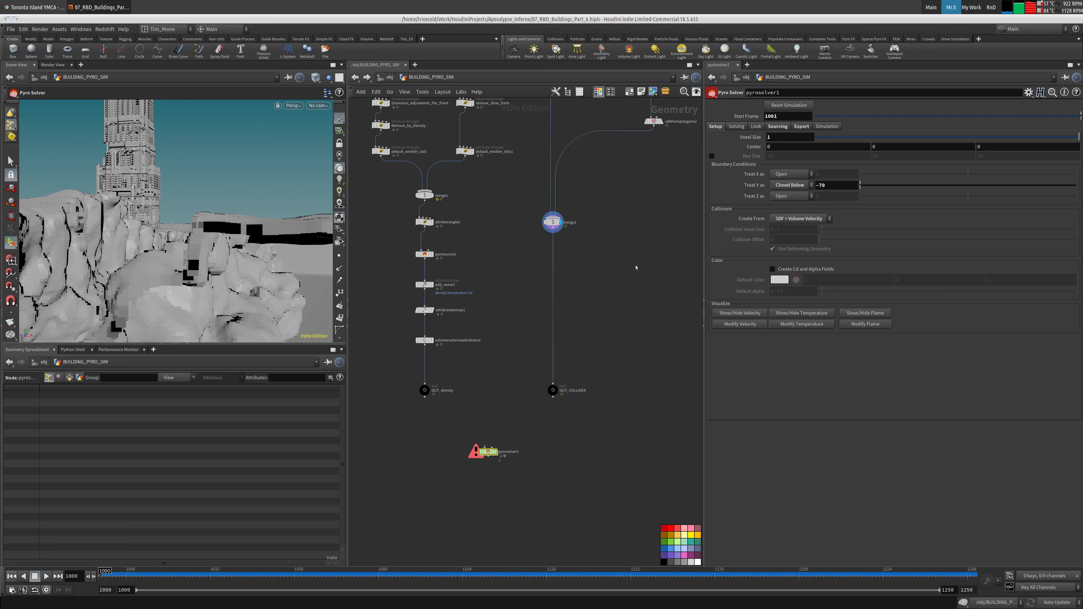
pyautogui.click(799, 218)
pyautogui.click(789, 233)
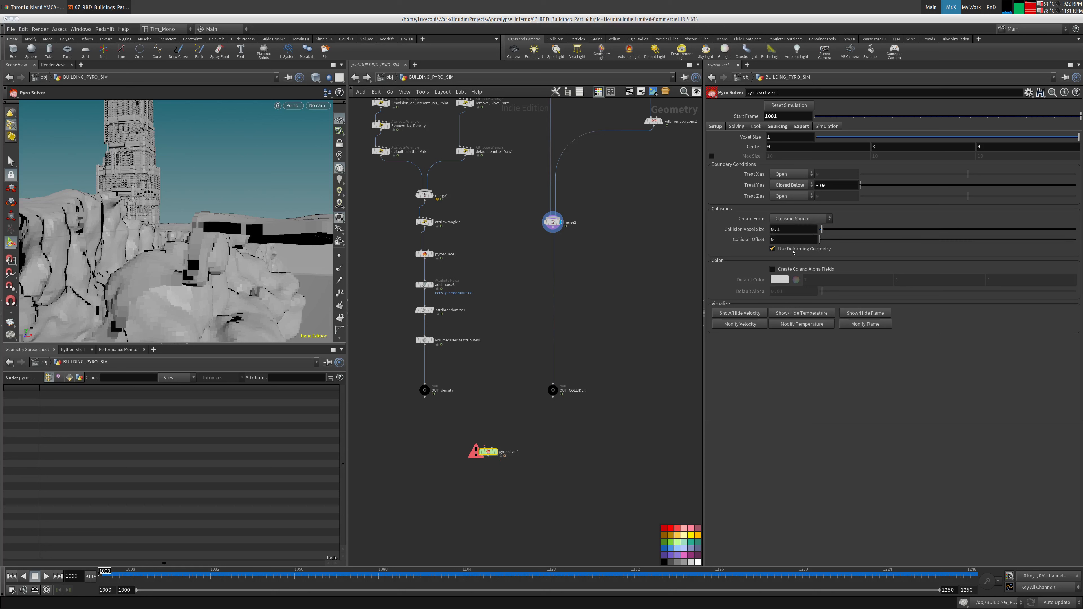
pyautogui.click(795, 220)
pyautogui.click(793, 222)
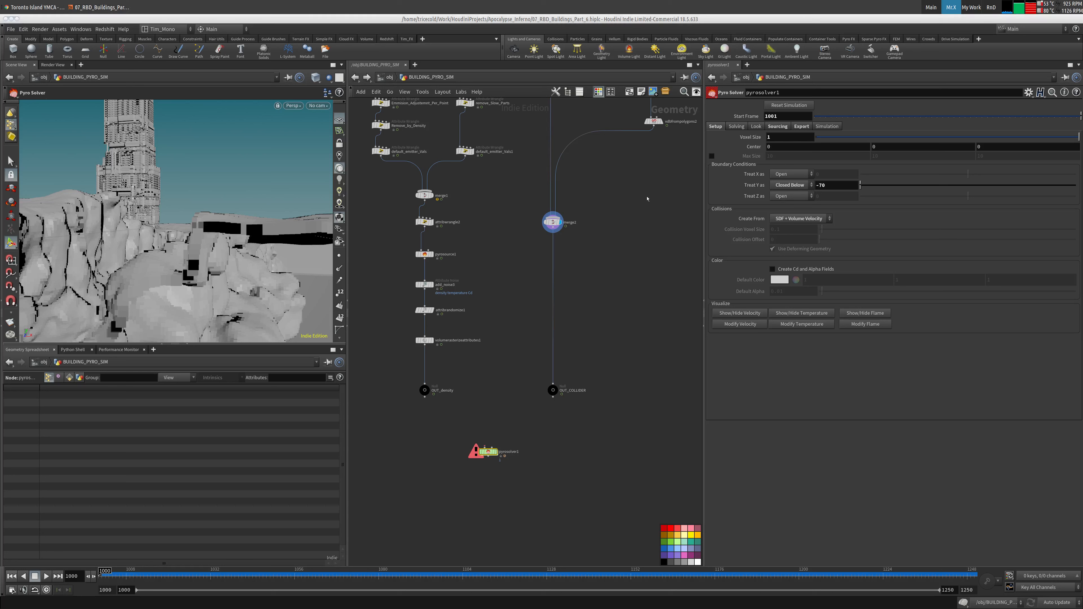
# Review the solver's simulation and advanced solving settings and set Advection-Reflection to Single-Project.
pyautogui.click(731, 129)
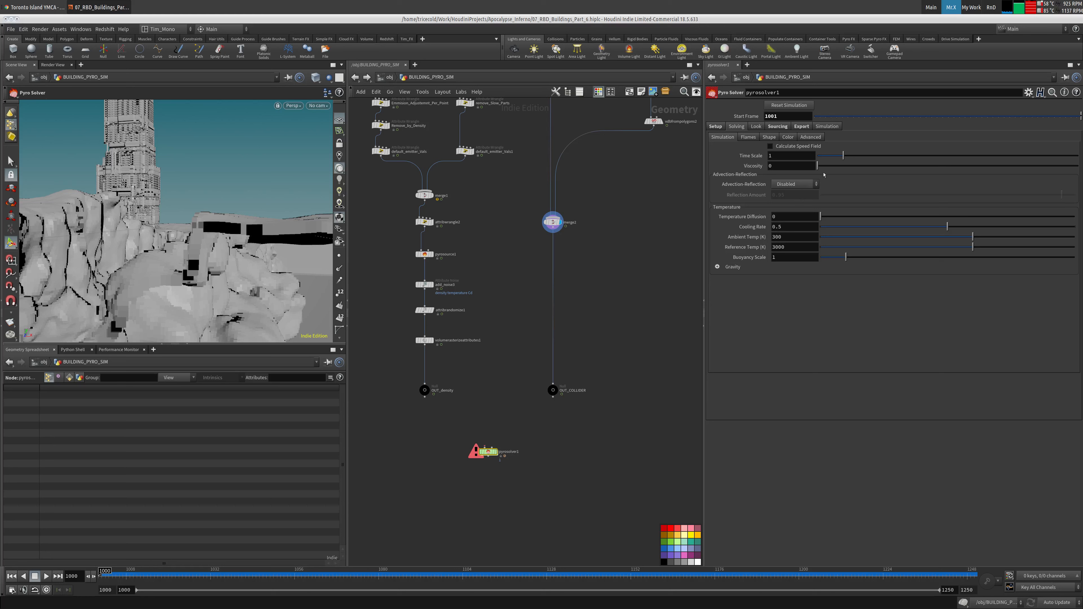
pyautogui.click(825, 127)
pyautogui.click(736, 127)
pyautogui.click(810, 138)
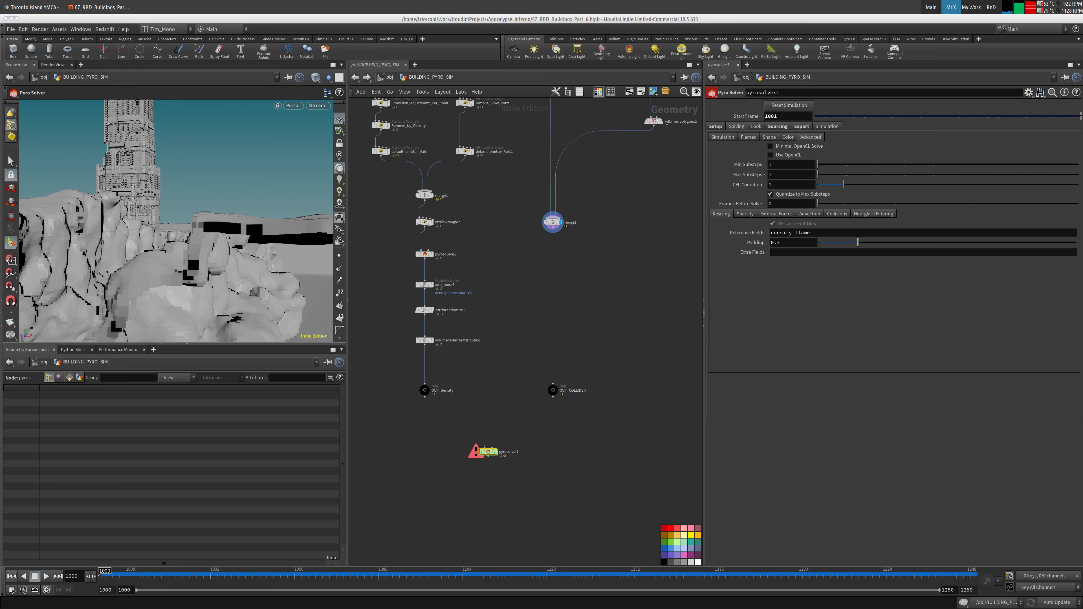
pyautogui.click(721, 138)
pyautogui.click(796, 185)
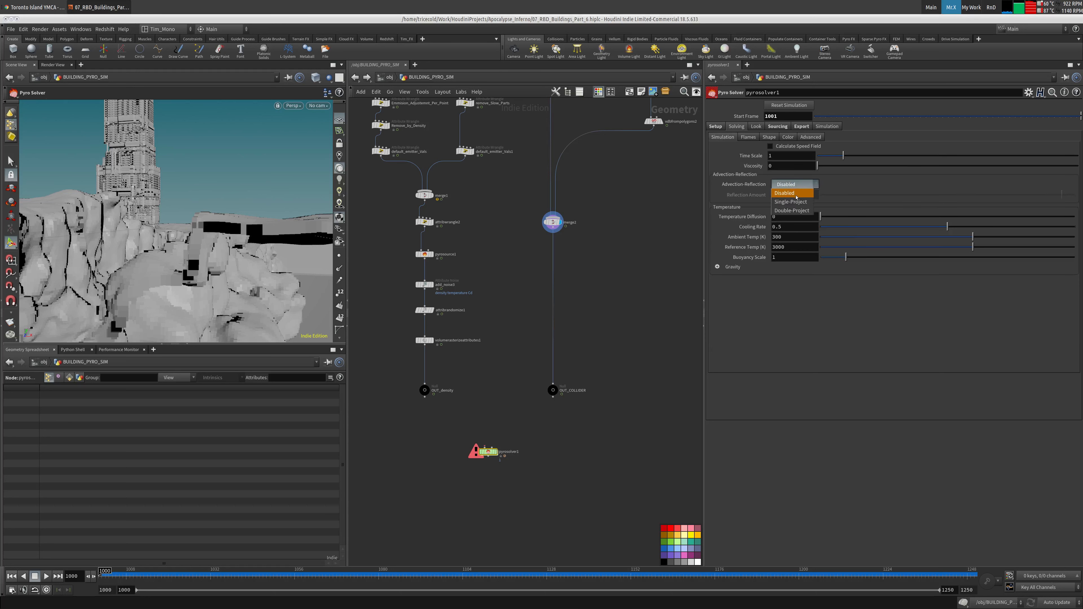
pyautogui.click(790, 202)
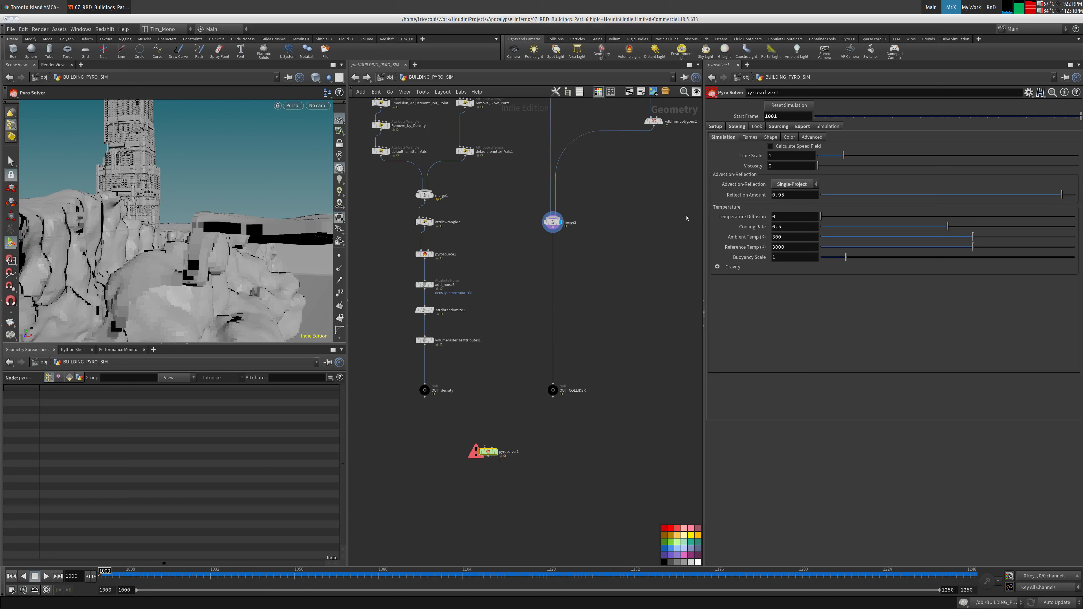
# Set the pyro solver's Buoyancy Scale to -0.5.
pyautogui.moveTo(791, 258); pyautogui.dragTo(750, 256)
pyautogui.write('-0.5')
pyautogui.press('Tab')
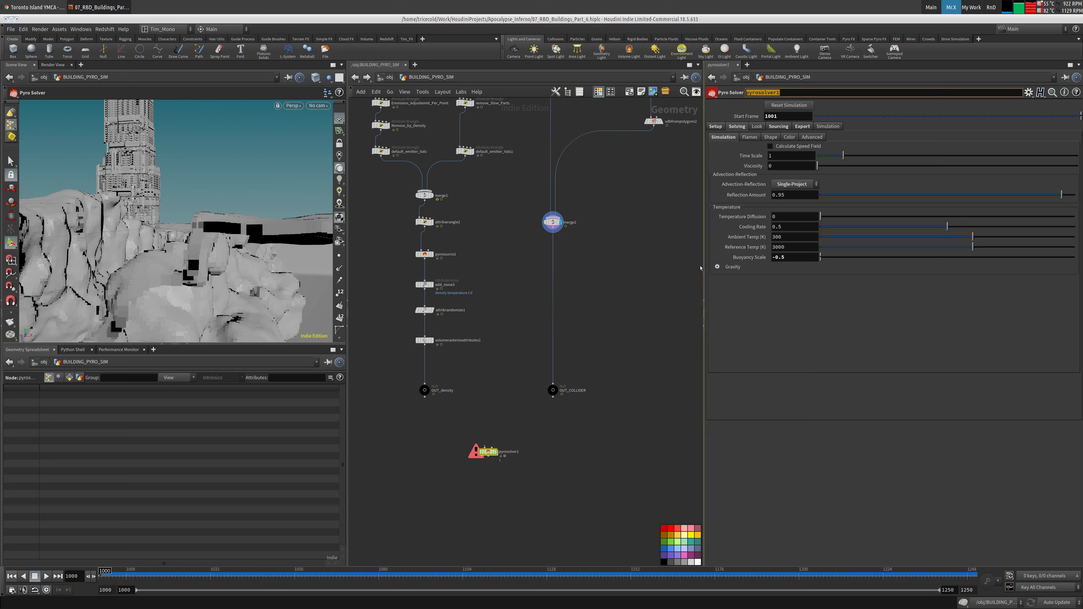
# Review the solver's flame smoke settings and set the shape Dissipation to 0.01.
pyautogui.click(747, 137)
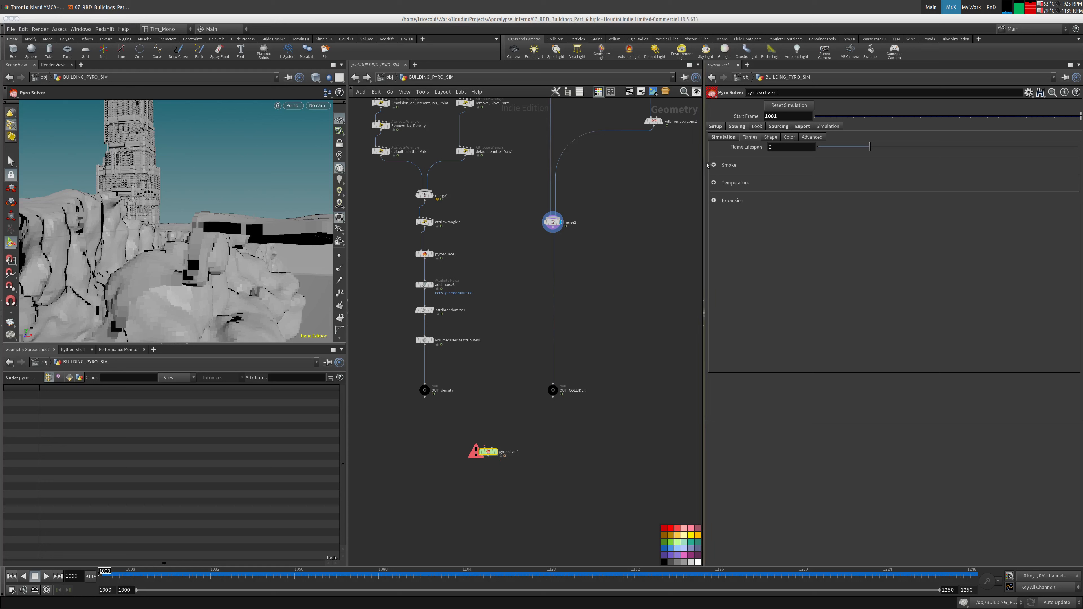
pyautogui.click(707, 165)
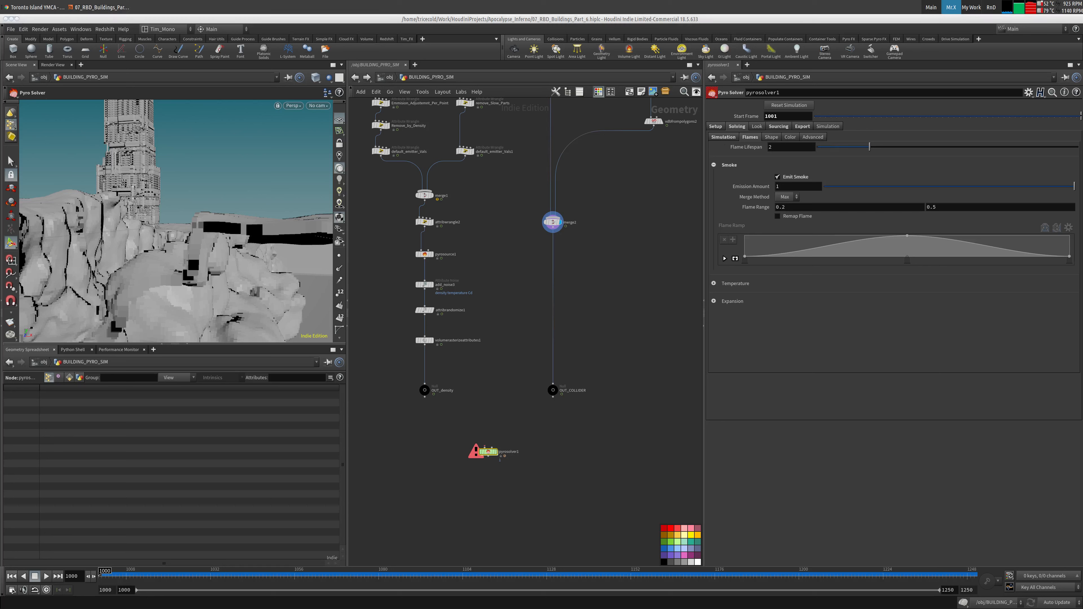
pyautogui.click(766, 138)
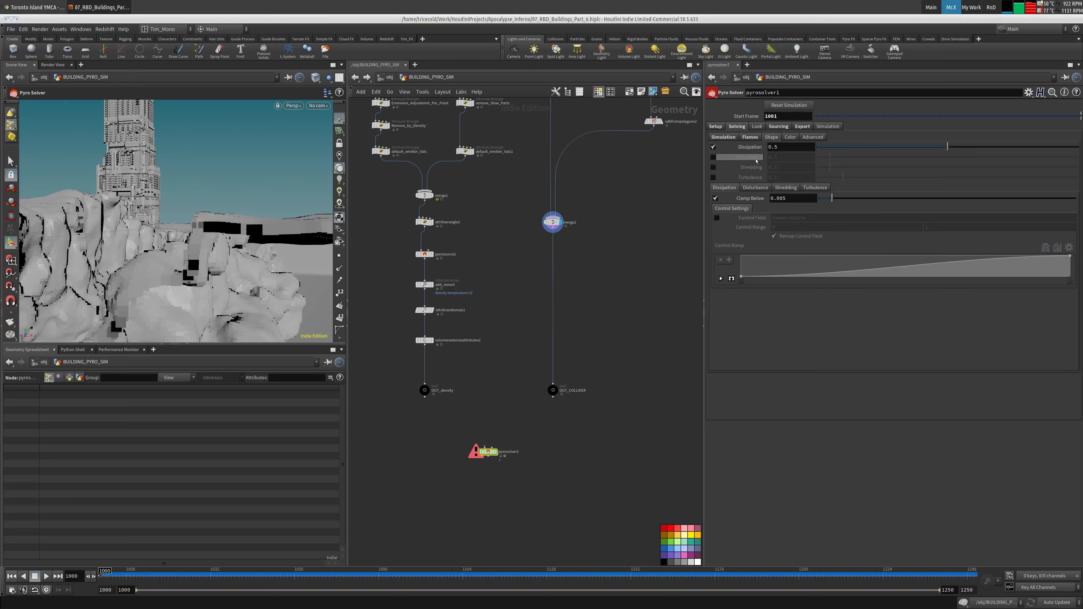
pyautogui.write('0.01')
pyautogui.press('Tab')
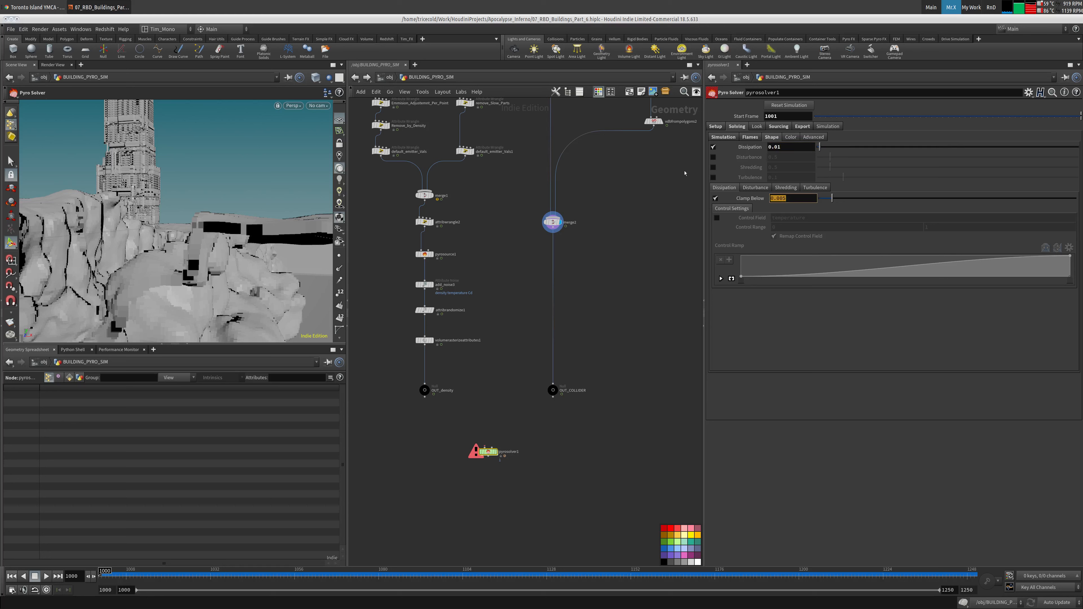
# Enable Disturbance at 25 and Turbulence at 0.5 in the solver's shape settings.
pyautogui.click(712, 157)
pyautogui.hotkey('shift', 'Tab')
pyautogui.write('25')
pyautogui.press('Tab')
pyautogui.click(712, 177)
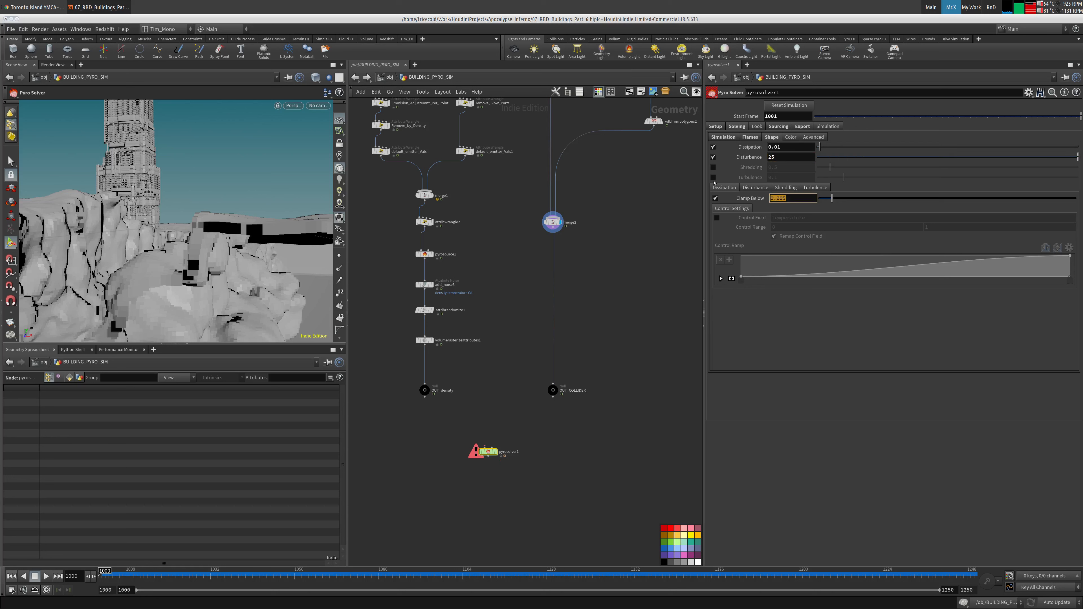
pyautogui.hotkey('shift', 'Tab')
pyautogui.write('.5')
pyautogui.press('Tab')
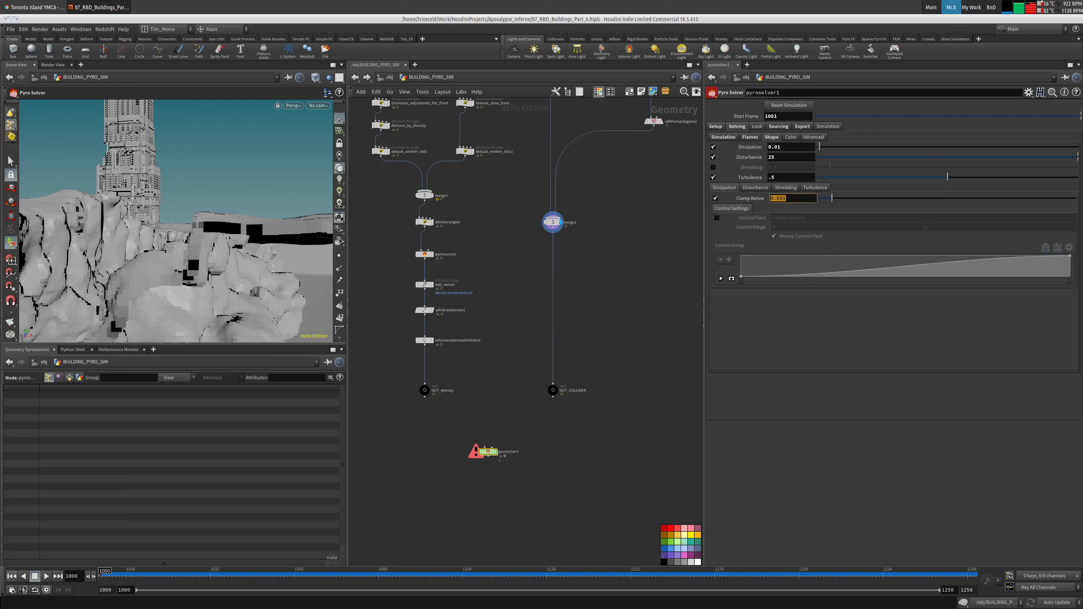
# Set the disturbance Cutoff to 0.1 and its Pulse Length to 0.782.
pyautogui.click(755, 187)
pyautogui.doubleClick(794, 209)
pyautogui.write('0.1')
pyautogui.press('Tab')
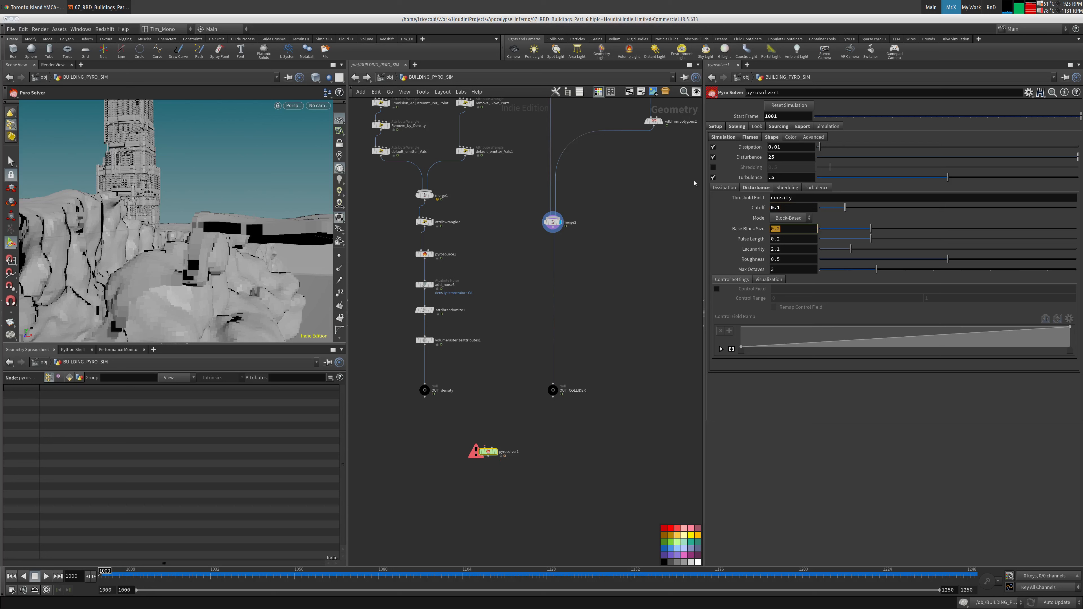
pyautogui.press('Tab')
pyautogui.write('.782')
pyautogui.press('Tab')
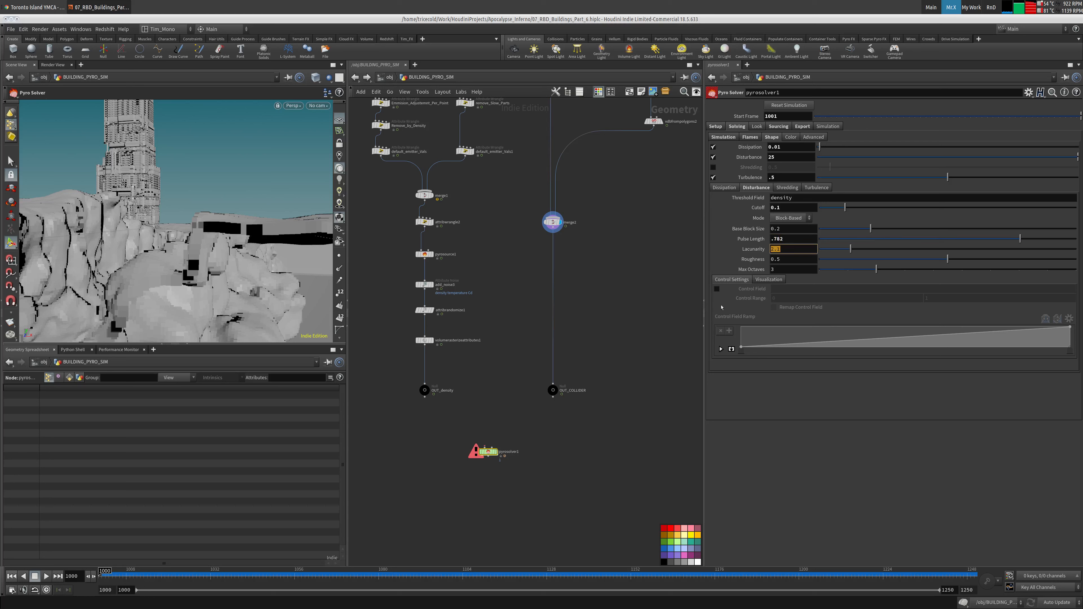
# Enable the disturbance Control Field with density and set the upper end of its Control Range to 2.
pyautogui.click(716, 288)
pyautogui.click(783, 288)
pyautogui.write('density')
pyautogui.press('Tab')
pyautogui.press('Tab')
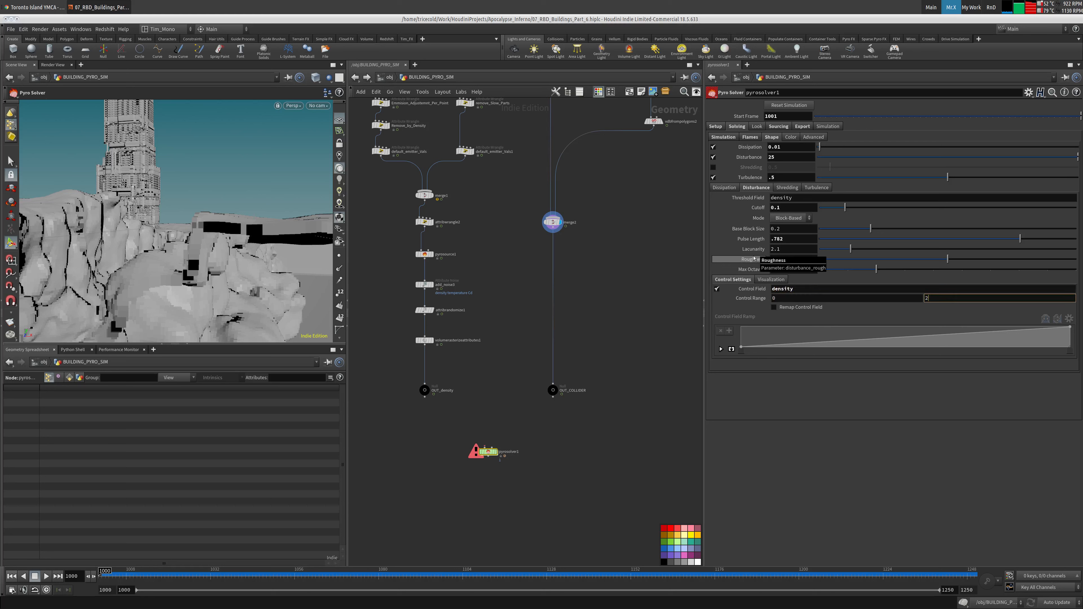
pyautogui.write('2')
pyautogui.press('Tab')
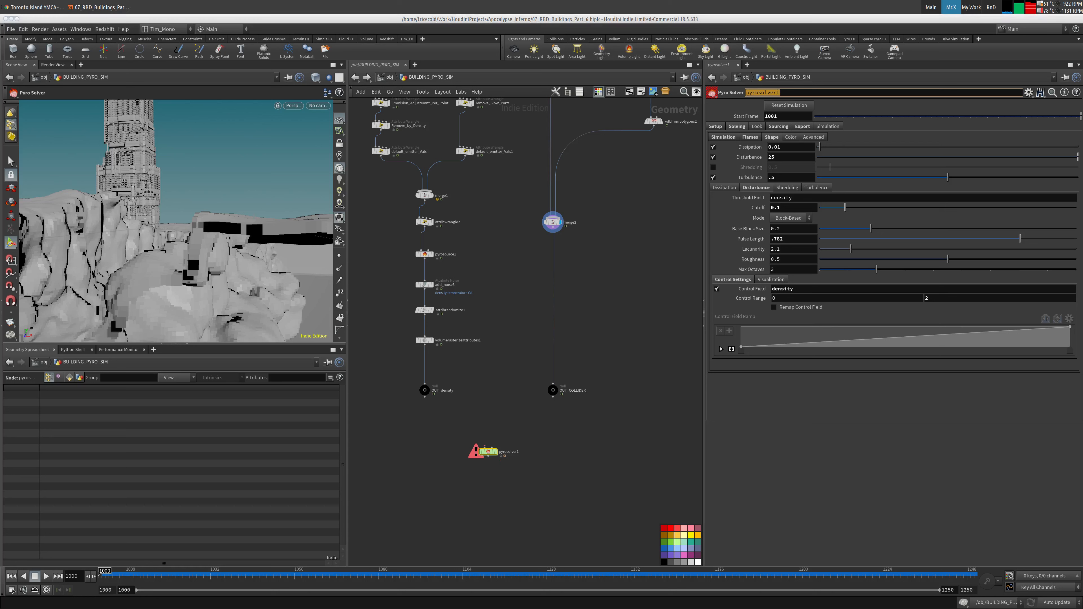
# Set the turbulence Swirl Size to 50, Grain to 0.6 and Levels to 3 in the pyro solver's shape settings.
pyautogui.click(815, 187)
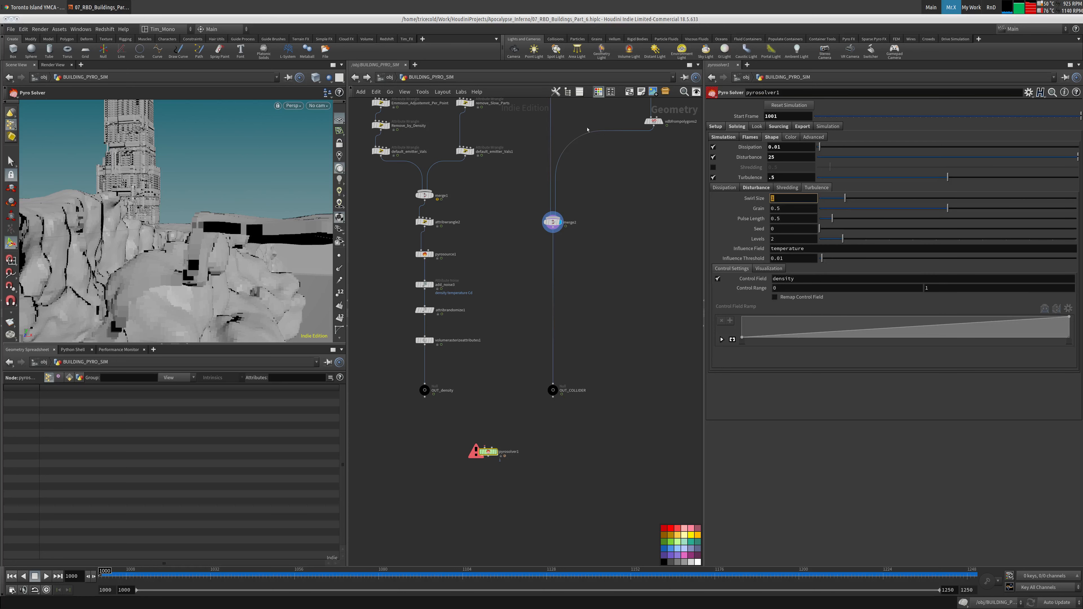
pyautogui.write('50')
pyautogui.press('Tab')
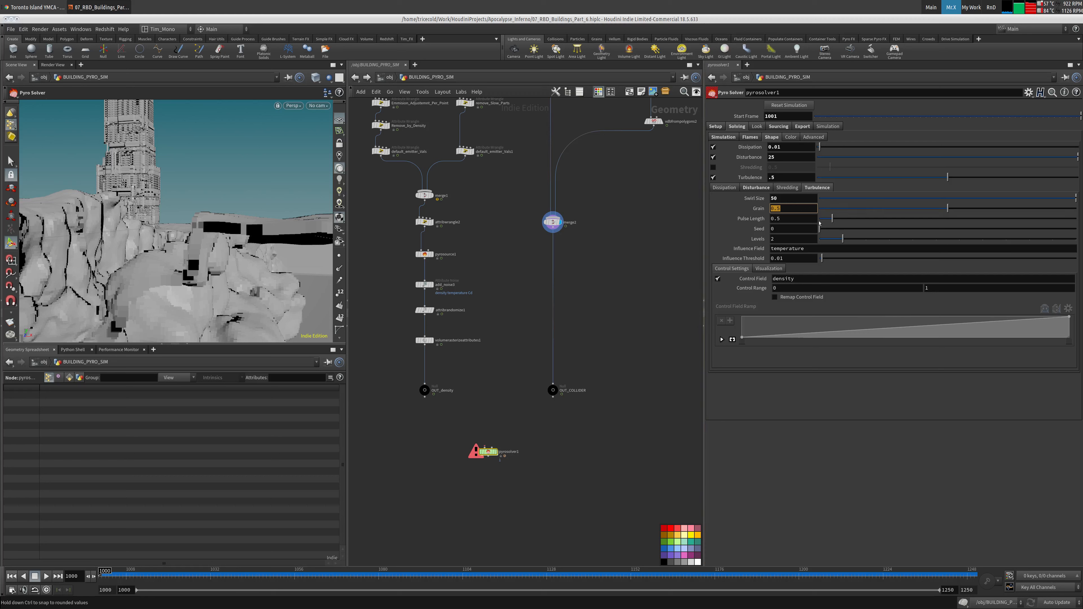
pyautogui.write('.')
pyautogui.press('Tab')
pyautogui.press('Tab')
pyautogui.press('Tab')
pyautogui.write('3')
pyautogui.press('Tab')
pyautogui.press('Escape')
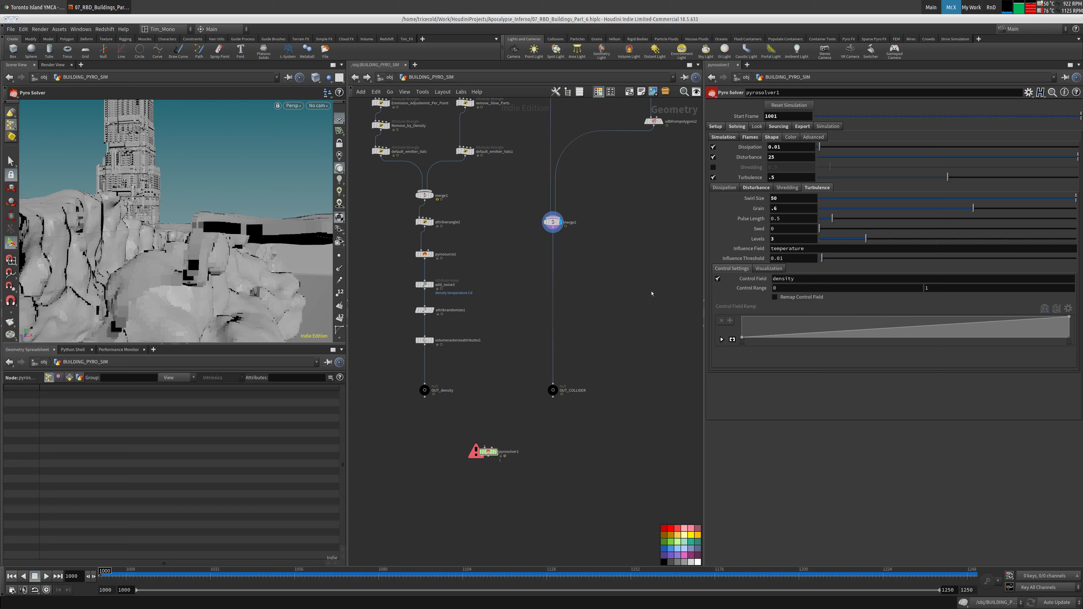
# Remove flame from the solver's resizing Reference Fields, leaving only density.
pyautogui.click(819, 138)
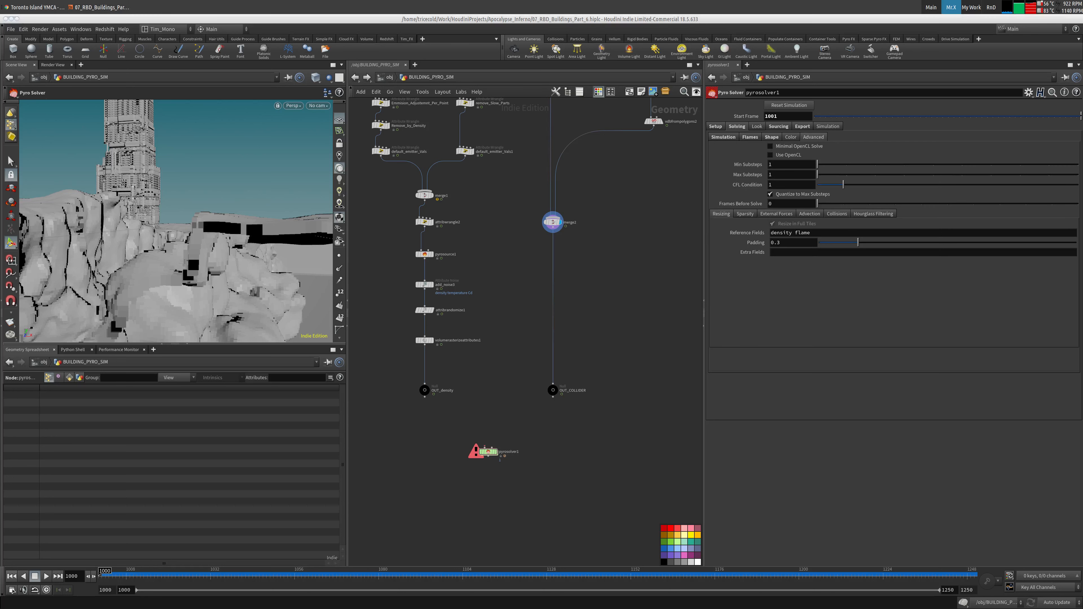
pyautogui.click(723, 215)
pyautogui.click(787, 234)
pyautogui.press('BackSpace')
pyautogui.press('BackSpace')
pyautogui.press('BackSpace')
pyautogui.press('BackSpace')
pyautogui.press('BackSpace')
pyautogui.press('BackSpace')
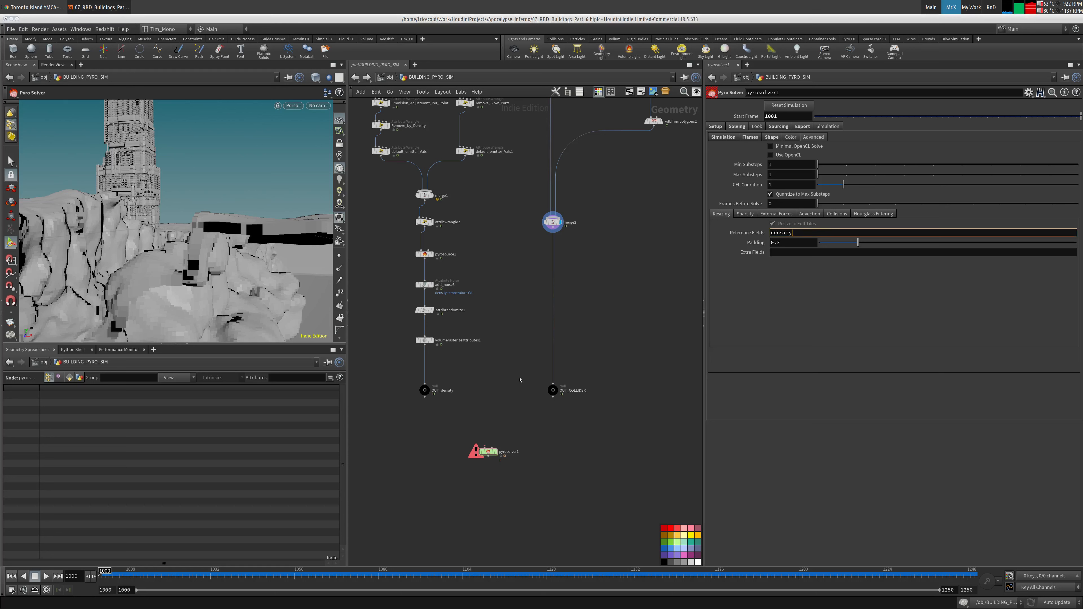
pyautogui.press('Return')
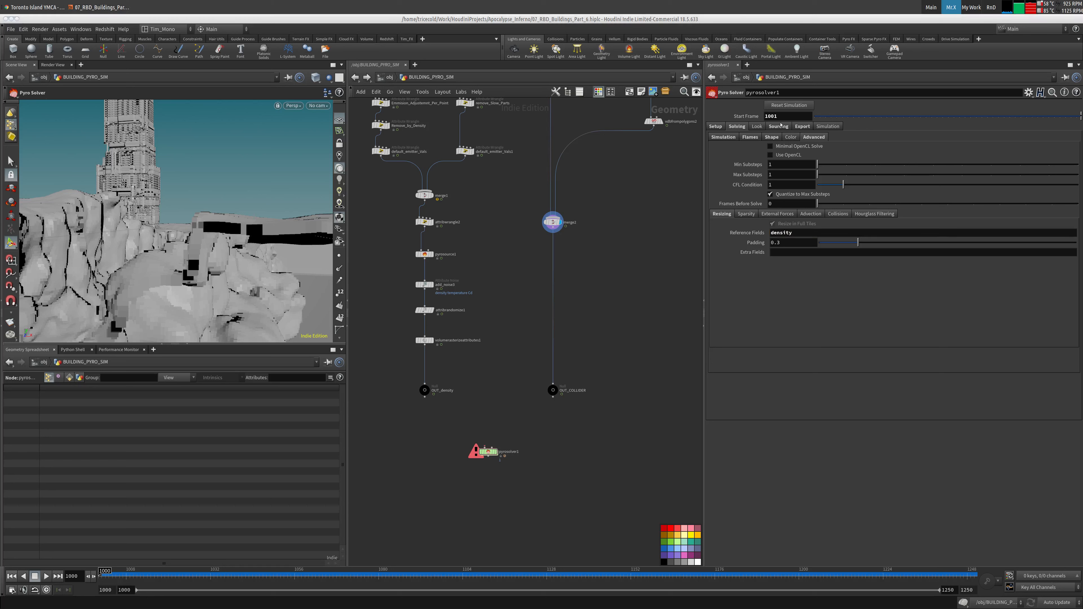
# Set the Scale of the solver's temperature sourcing operation to 4.
pyautogui.click(779, 126)
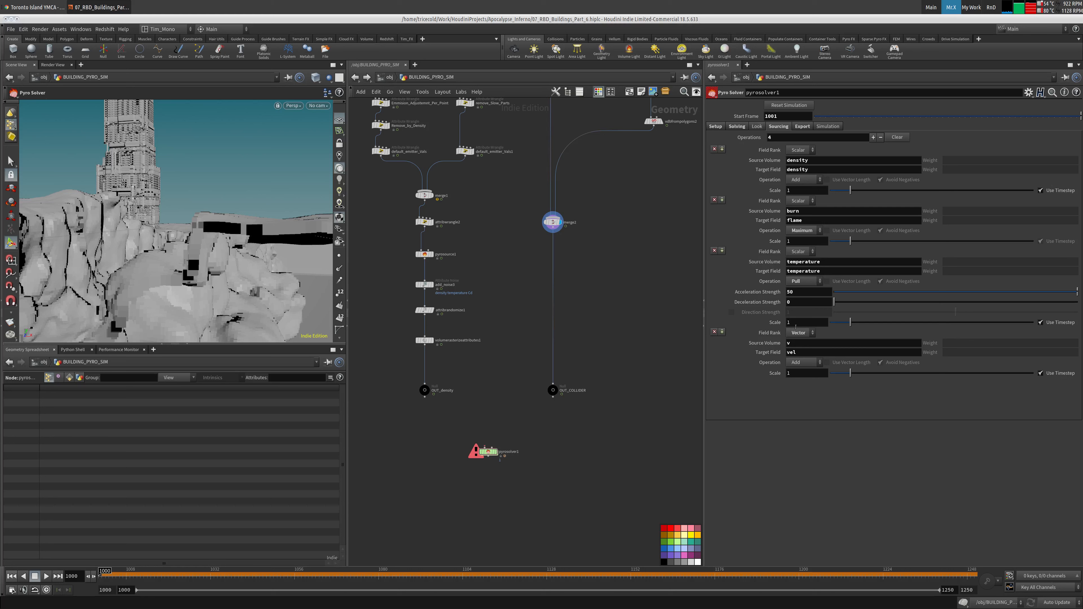
pyautogui.click(789, 322)
pyautogui.write('4')
pyautogui.press('Tab')
# Change the burn-to-flame sourcing operation to temperature for both source and target, and set the third operation's Target Field to flame.
pyautogui.click(797, 269)
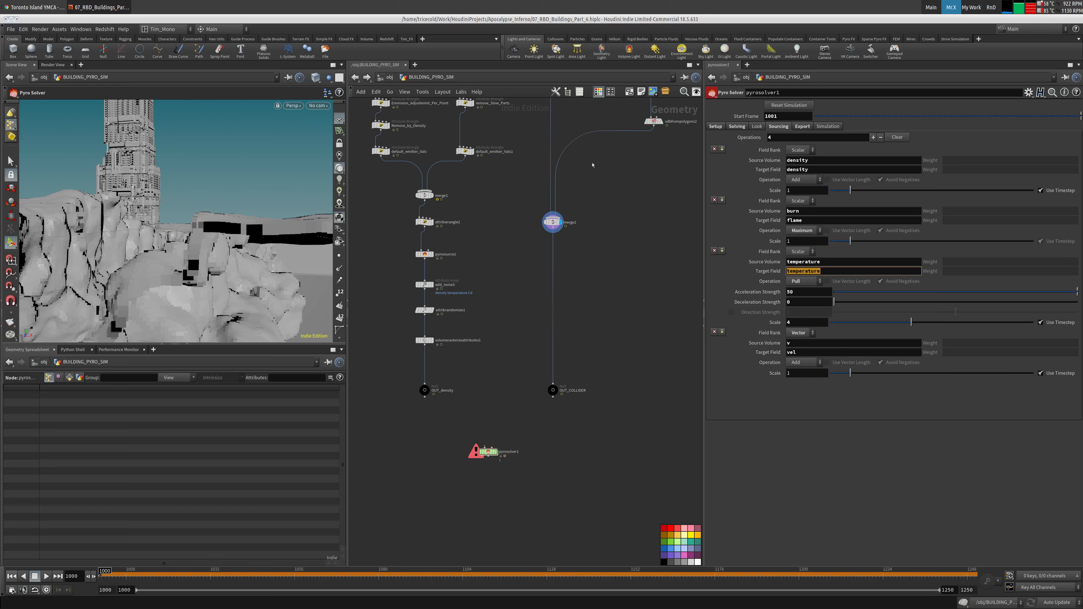
pyautogui.click(830, 261)
pyautogui.hotkey('ctrl', 'c')
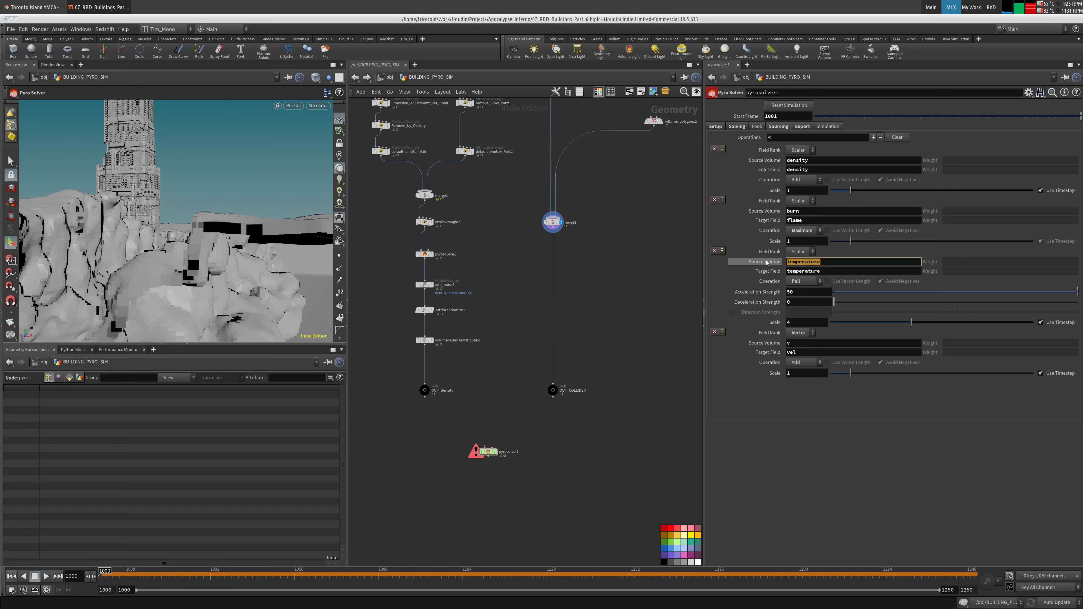
pyautogui.doubleClick(793, 211)
pyautogui.hotkey('ctrl', 'v')
pyautogui.doubleClick(823, 221)
pyautogui.hotkey('ctrl', 'v')
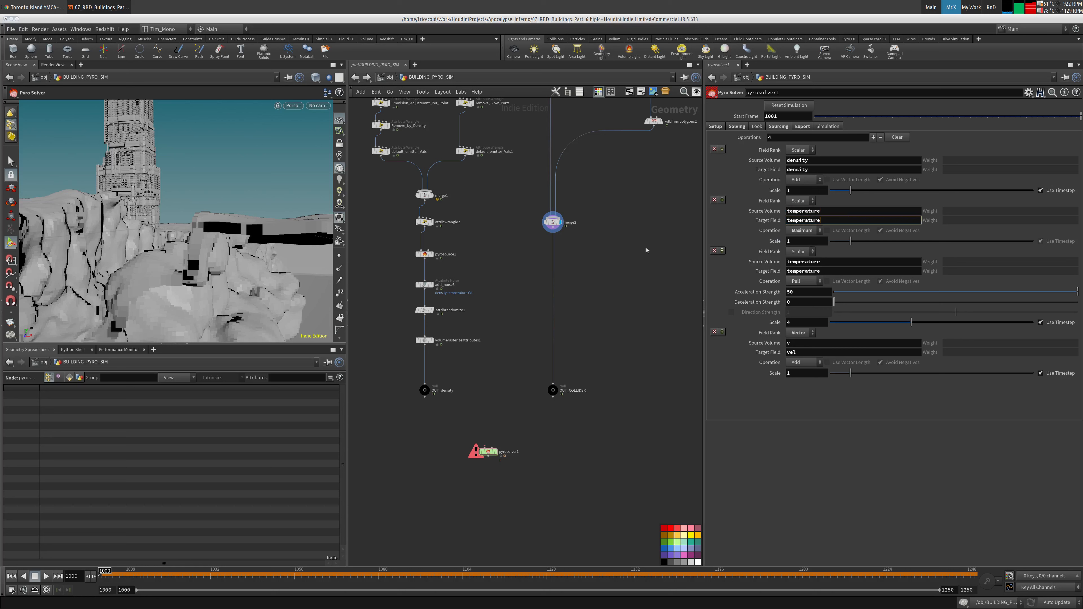
pyautogui.doubleClick(830, 271)
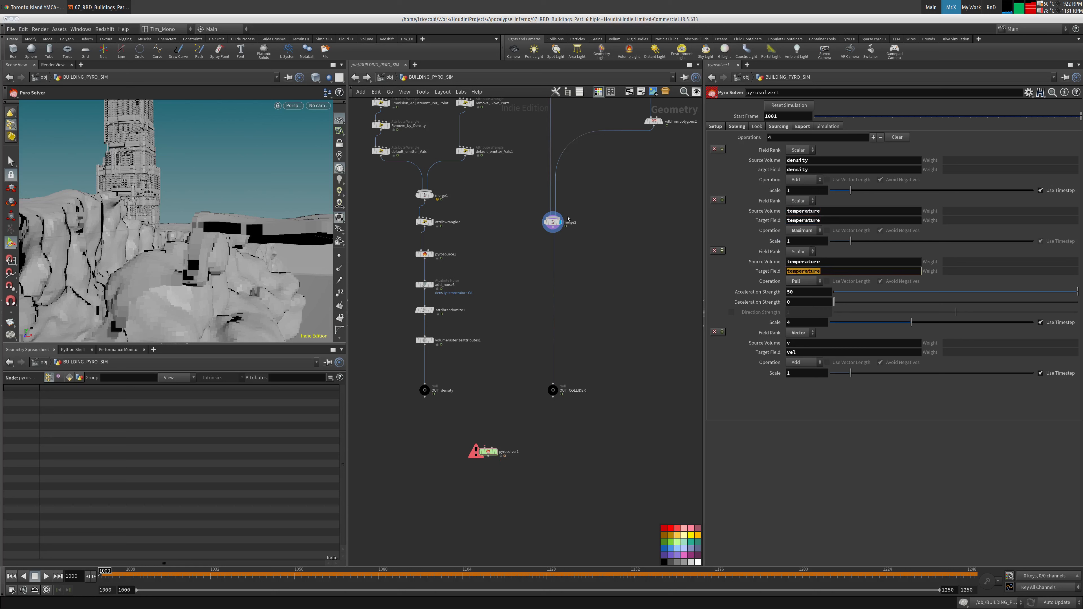
pyautogui.write('flame')
# Set the temperature-to-temperature sourcing operation to Pull with Acceleration Strength 50 and Deceleration Strength 0.
pyautogui.click(797, 231)
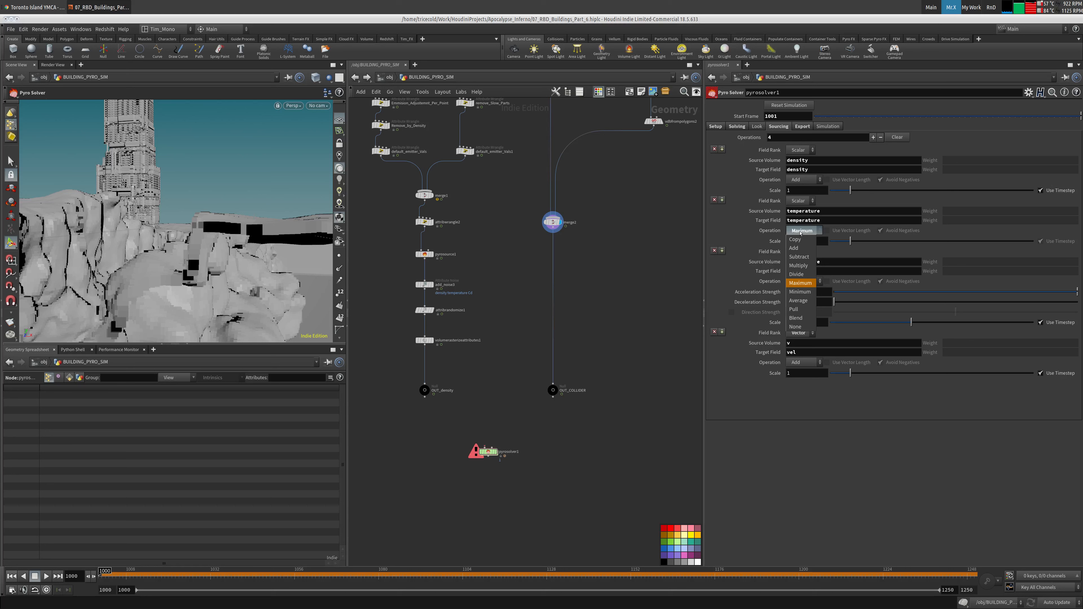
pyautogui.click(794, 309)
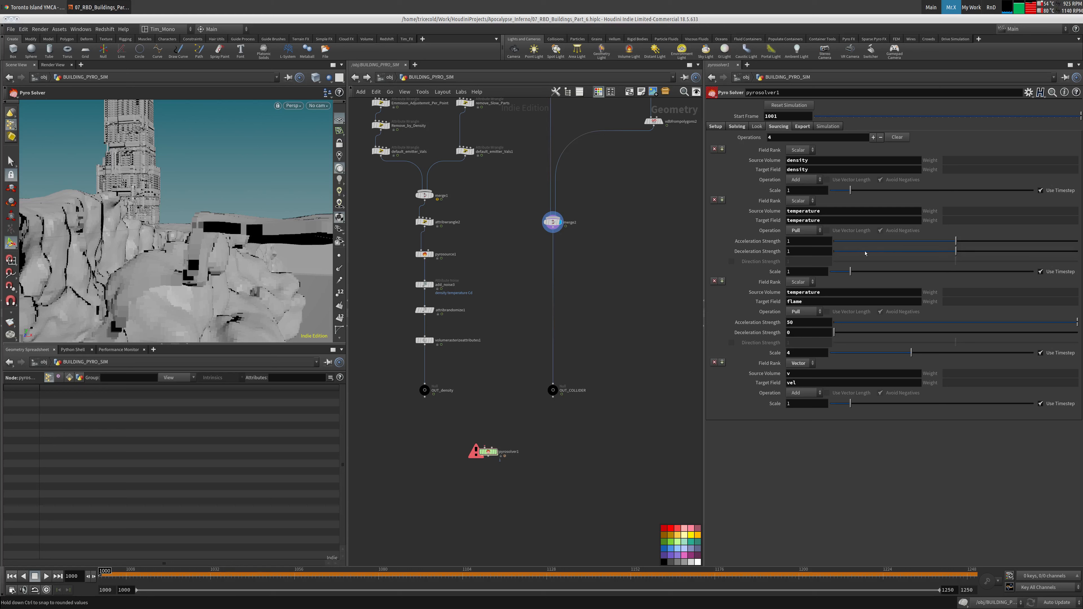
pyautogui.moveTo(798, 241); pyautogui.dragTo(505, 174)
pyautogui.write('50')
pyautogui.press('Tab')
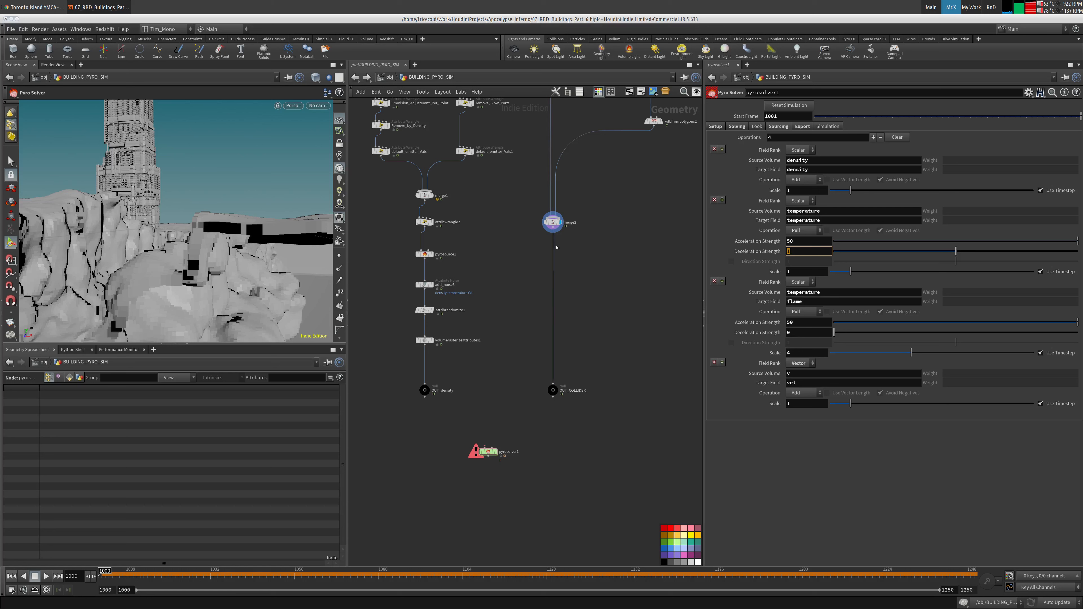
pyautogui.write('0')
pyautogui.press('Tab')
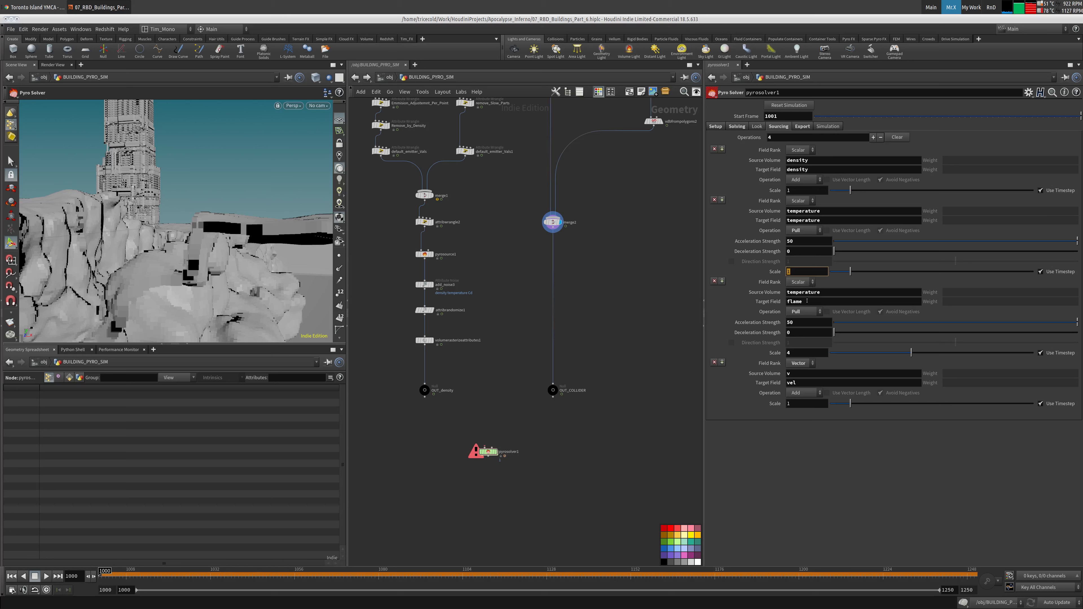
# Set the temperature-to-flame sourcing operation to Add with a Scale of 0.3.
pyautogui.click(811, 313)
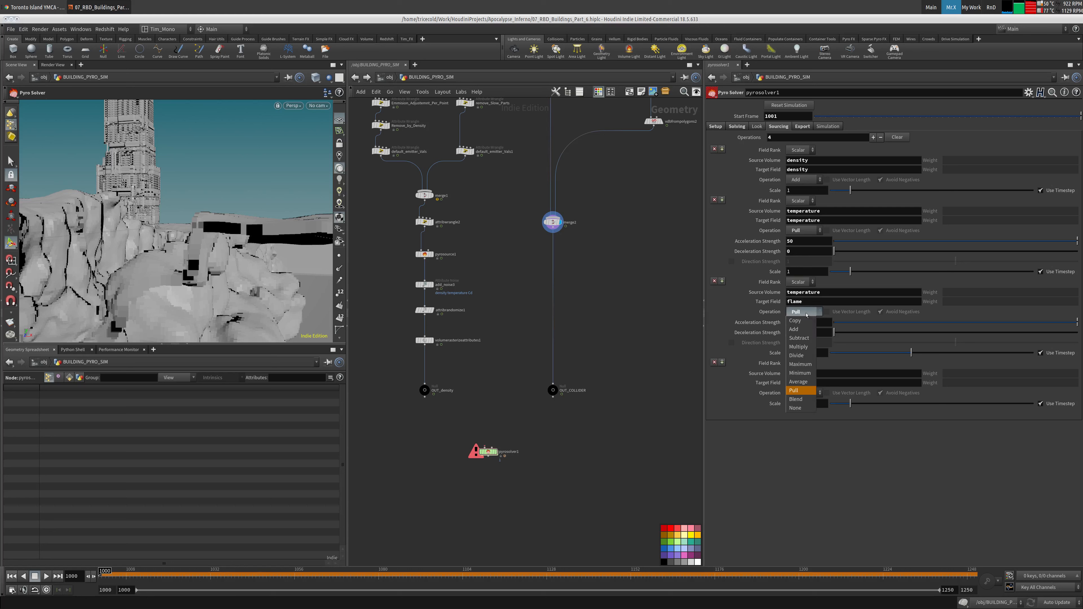
pyautogui.click(805, 323)
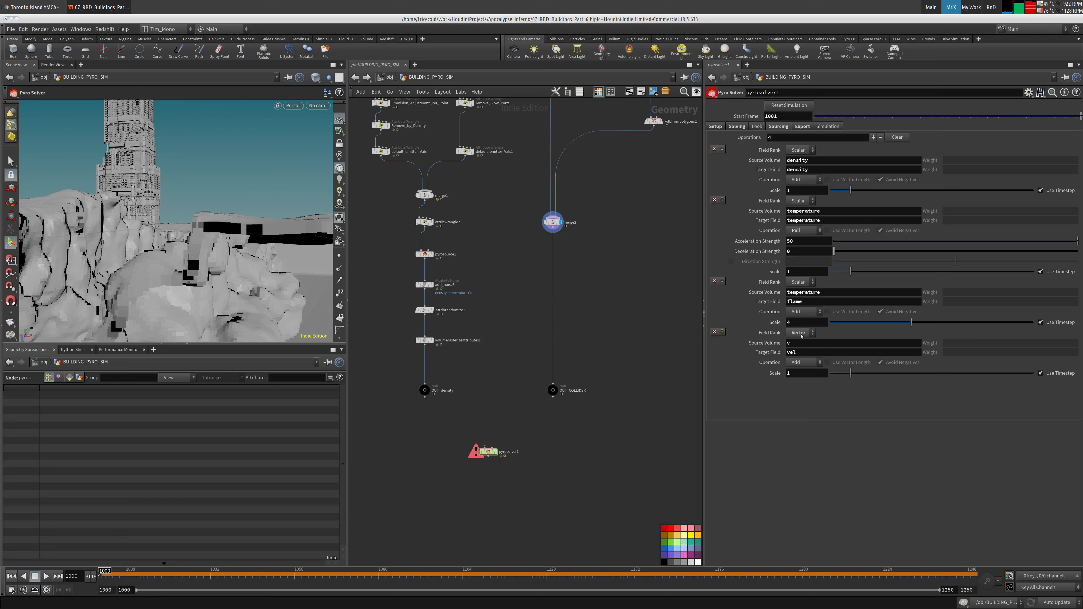
pyautogui.write('.3')
pyautogui.press('Return')
# Turn off the Cd export and enable VDB conversion, resampling of the vel volume and 16-bit float output.
pyautogui.click(802, 127)
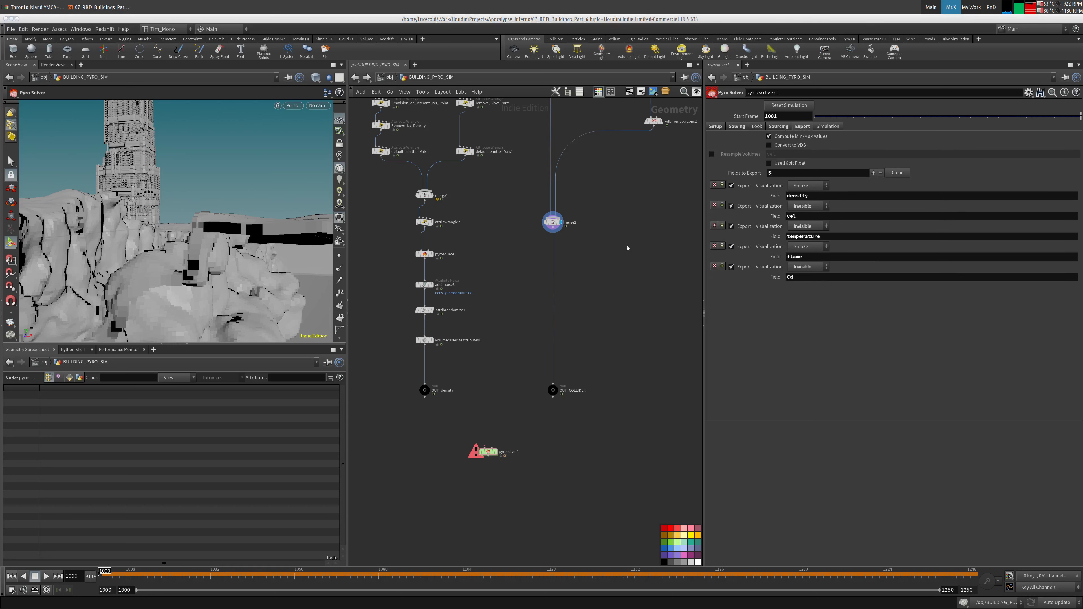
pyautogui.click(731, 267)
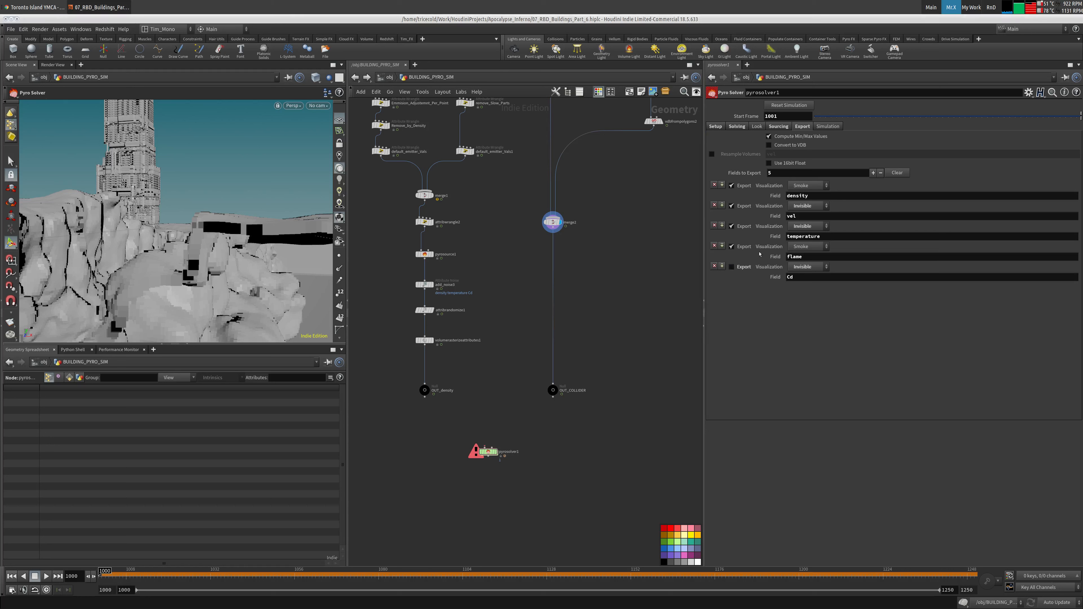
pyautogui.click(786, 145)
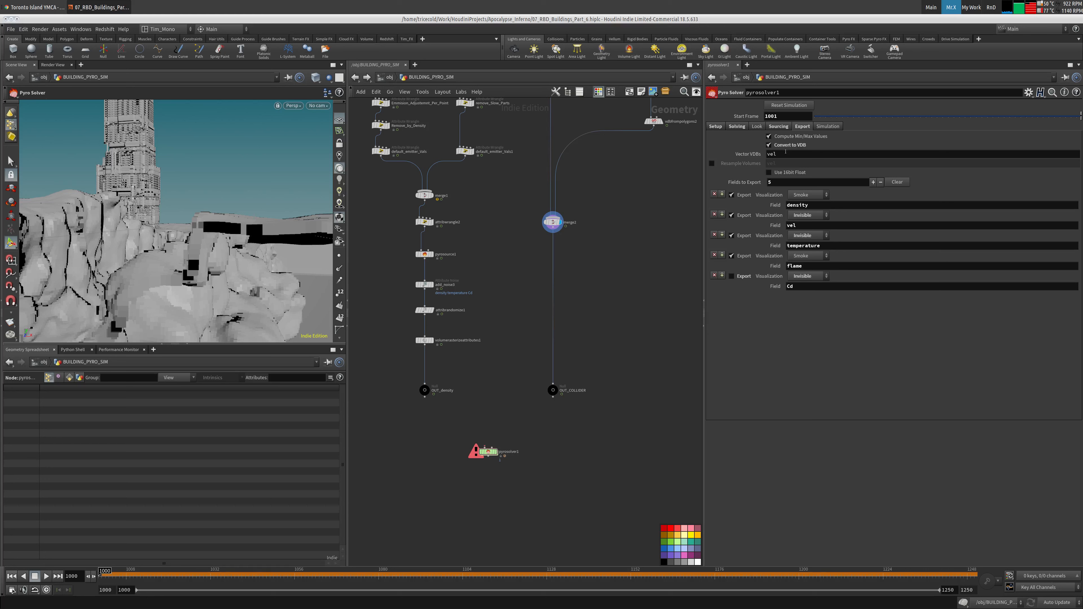
pyautogui.click(711, 164)
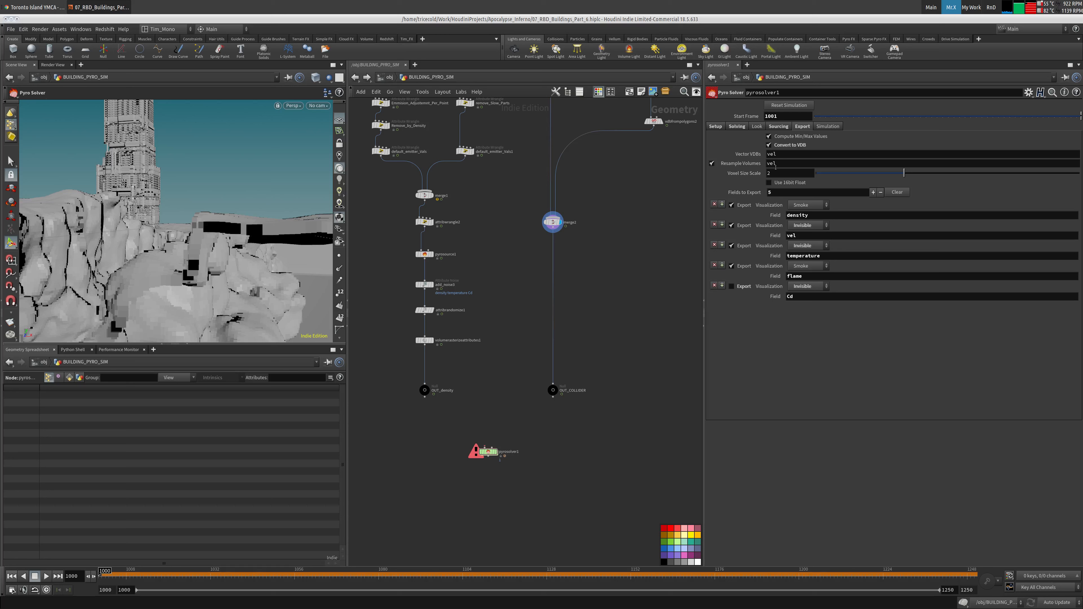
pyautogui.click(792, 183)
# Set the pyro solver's Start Frame to 1000 and connect OUT_density and OUT_COLLIDER to its inputs.
pyautogui.click(784, 116)
pyautogui.press('Return')
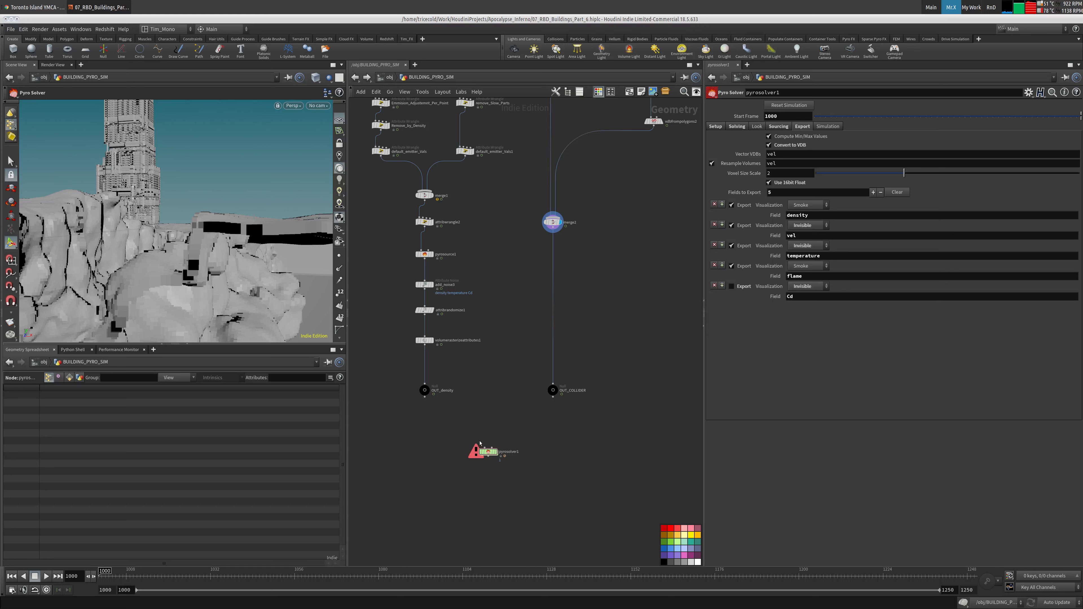
pyautogui.click(493, 449)
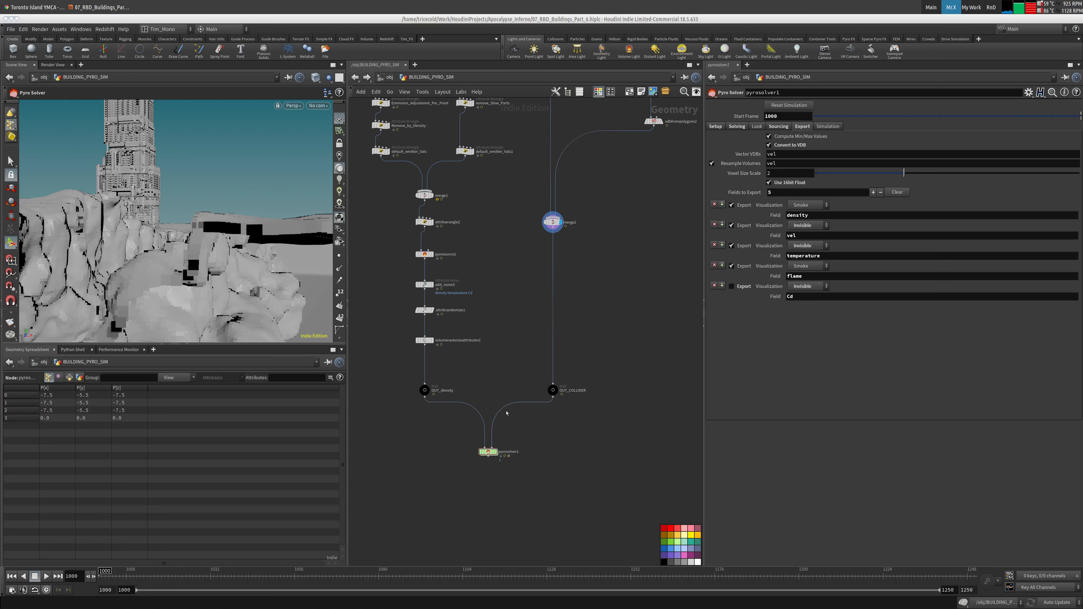
# Add a Null node connected below the pyro solver.
pyautogui.moveTo(509, 414); pyautogui.dragTo(522, 385, button='middle')
pyautogui.press('Tab')
pyautogui.write('nu')
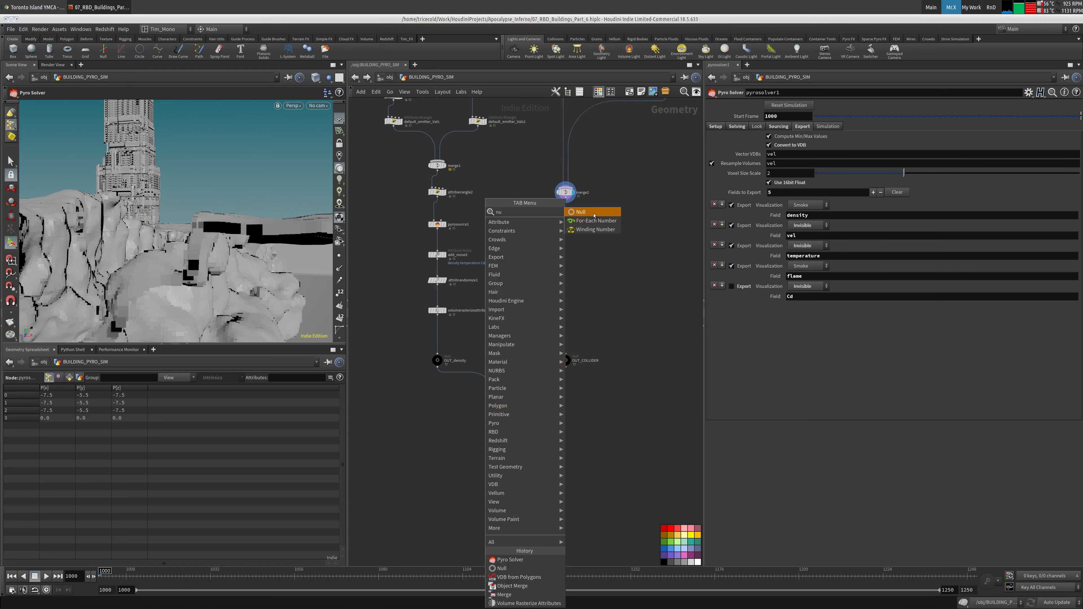
pyautogui.click(593, 213)
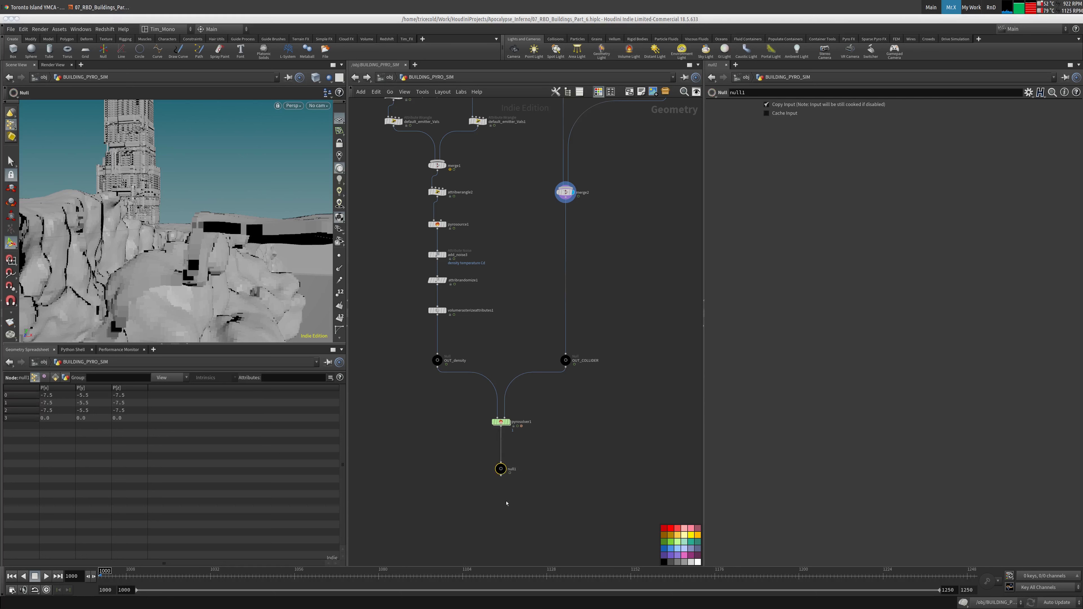
# Rename the Null below the pyro solver to OUT_BLDG_PYRO_IM.
pyautogui.doubleClick(512, 468)
pyautogui.hotkey('ctrl', 'v')
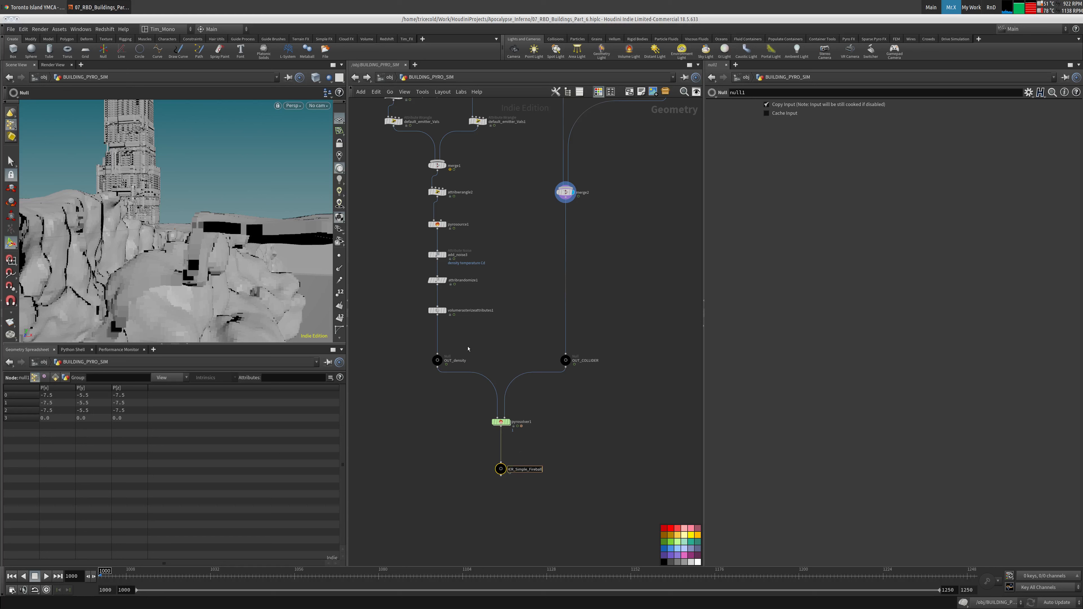
pyautogui.press('BackSpace')
pyautogui.press('BackSpace')
pyautogui.press('BackSpace')
pyautogui.press('BackSpace')
pyautogui.press('BackSpace')
pyautogui.press('BackSpace')
pyautogui.press('BackSpace')
pyautogui.press('BackSpace')
pyautogui.press('BackSpace')
pyautogui.press('BackSpace')
pyautogui.press('BackSpace')
pyautogui.press('BackSpace')
pyautogui.press('BackSpace')
pyautogui.press('BackSpace')
pyautogui.press('BackSpace')
pyautogui.press('BackSpace')
pyautogui.press('BackSpace')
pyautogui.write('OUT_')
pyautogui.press('Return')
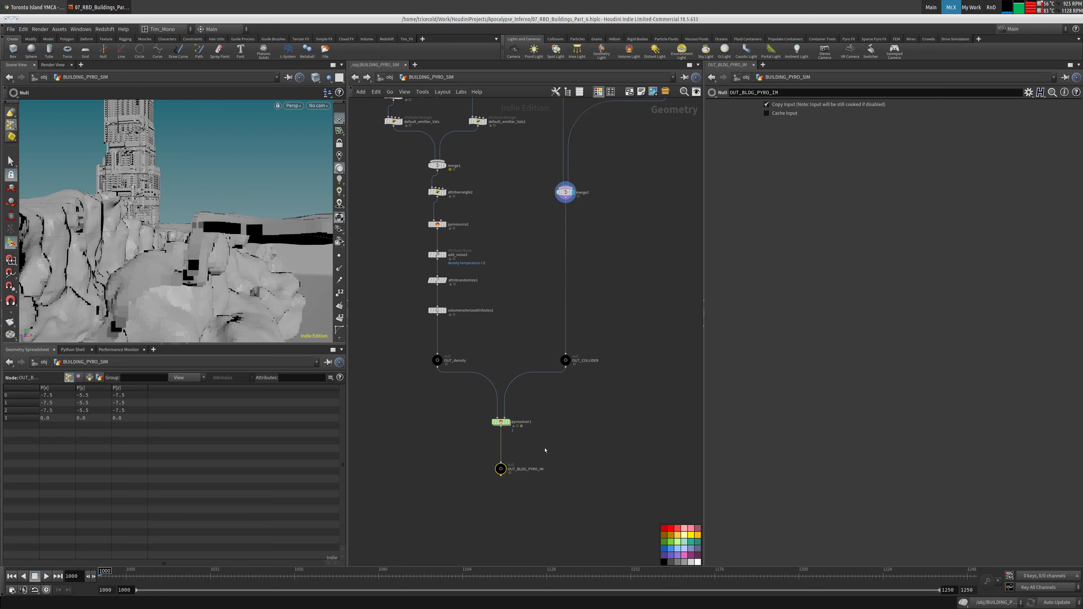
# Return to the object level and switch the update mode to Manual.
pyautogui.click(386, 77)
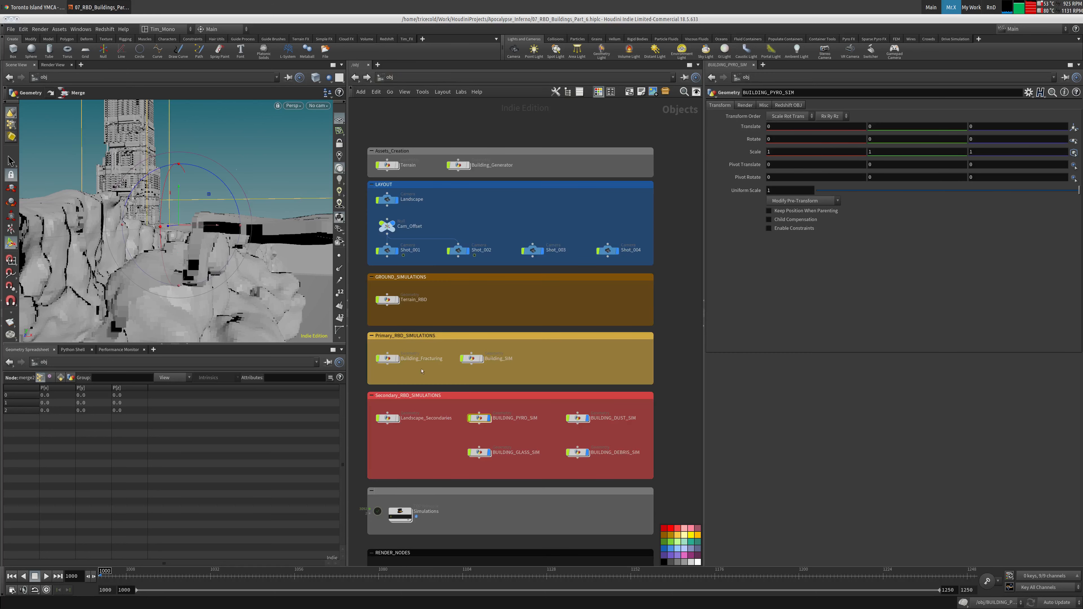
pyautogui.click(1051, 601)
pyautogui.click(1050, 594)
# In the Simulations network, point wedge_BLDG_PYRO_SIM's SOP Path to ../../BUILDING_PYRO_SIM/OUT_BLDG_PYRO_IM while keeping its parameters pinned.
pyautogui.moveTo(479, 524); pyautogui.dragTo(483, 496, button='middle')
pyautogui.doubleClick(403, 484)
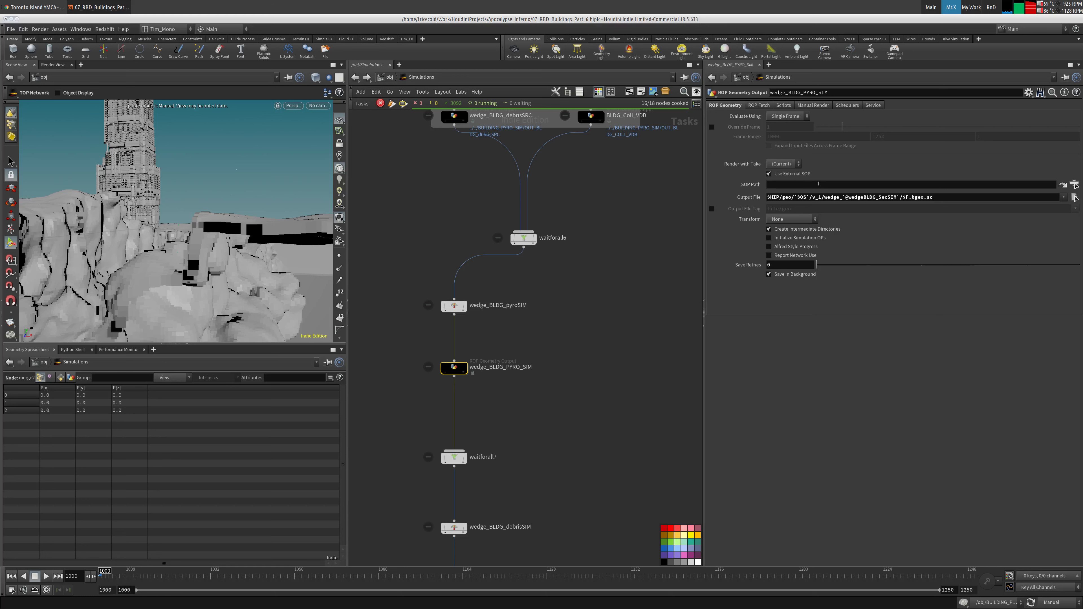
pyautogui.click(1064, 77)
pyautogui.click(389, 78)
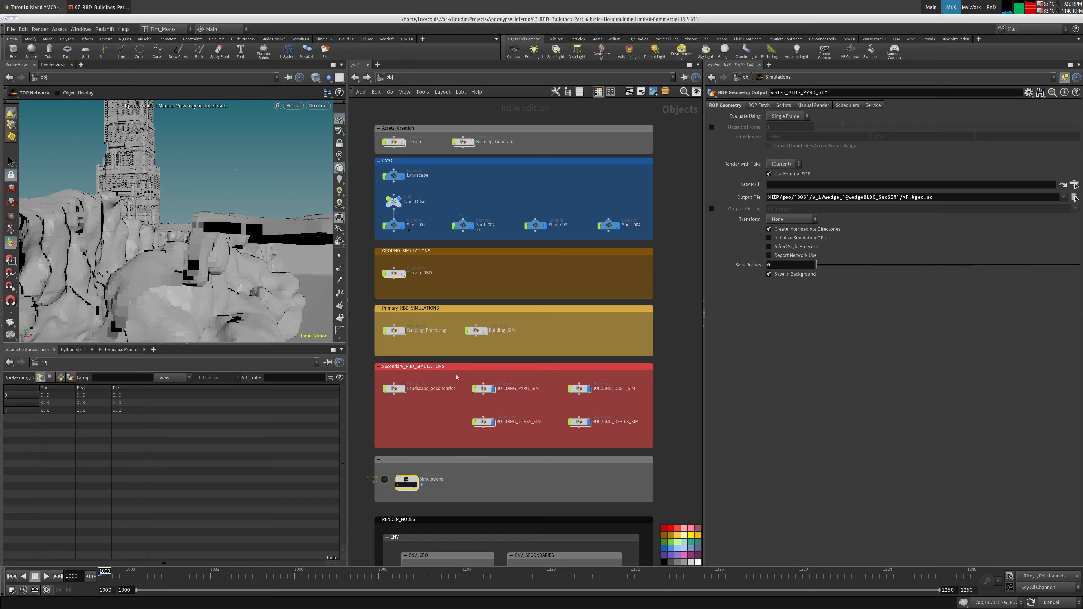
pyautogui.doubleClick(480, 388)
pyautogui.moveTo(503, 473); pyautogui.dragTo(796, 186)
pyautogui.moveTo(444, 149); pyautogui.dragTo(446, 119, button='middle')
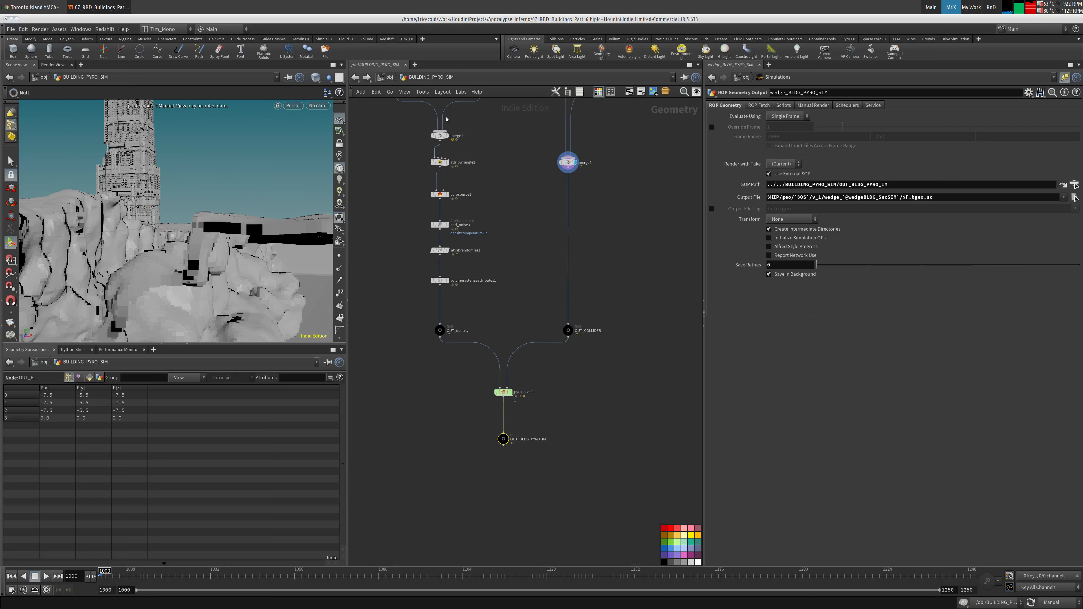
pyautogui.click(385, 78)
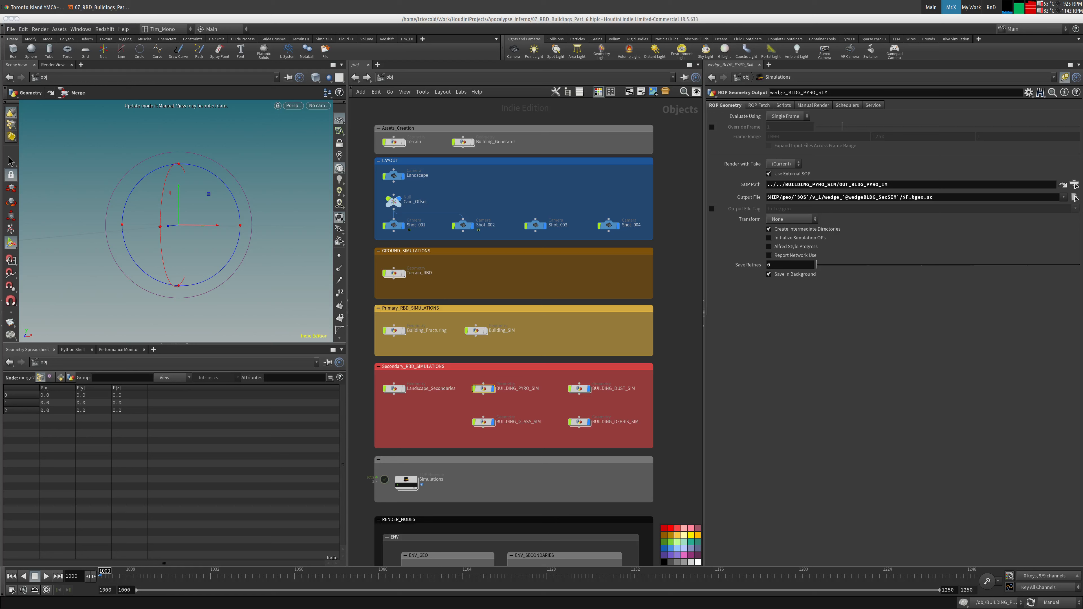
pyautogui.click(486, 389)
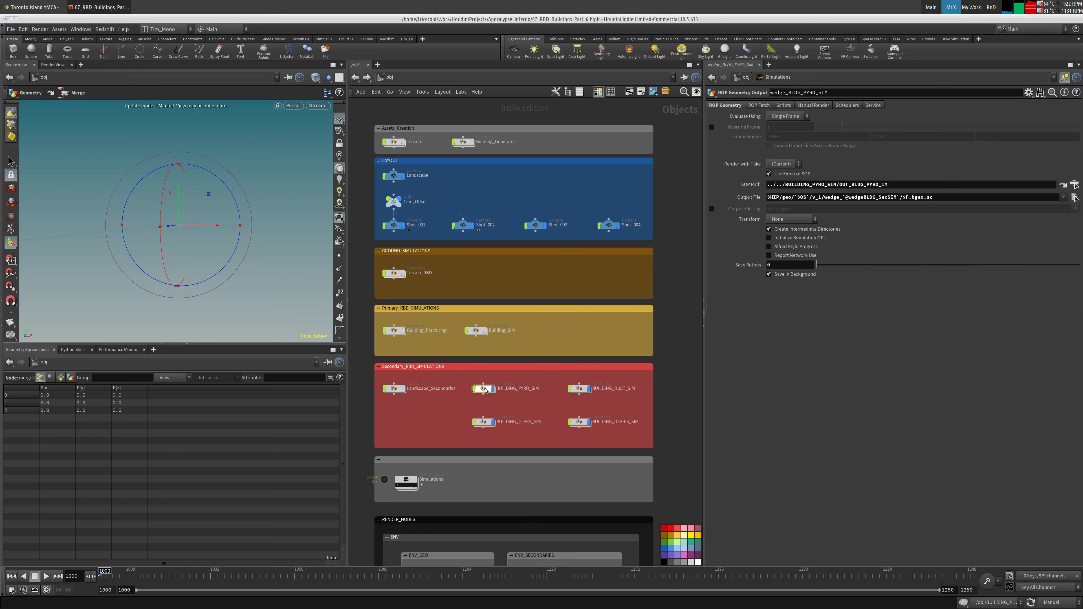
pyautogui.doubleClick(486, 389)
pyautogui.scroll(10, 380, 178)
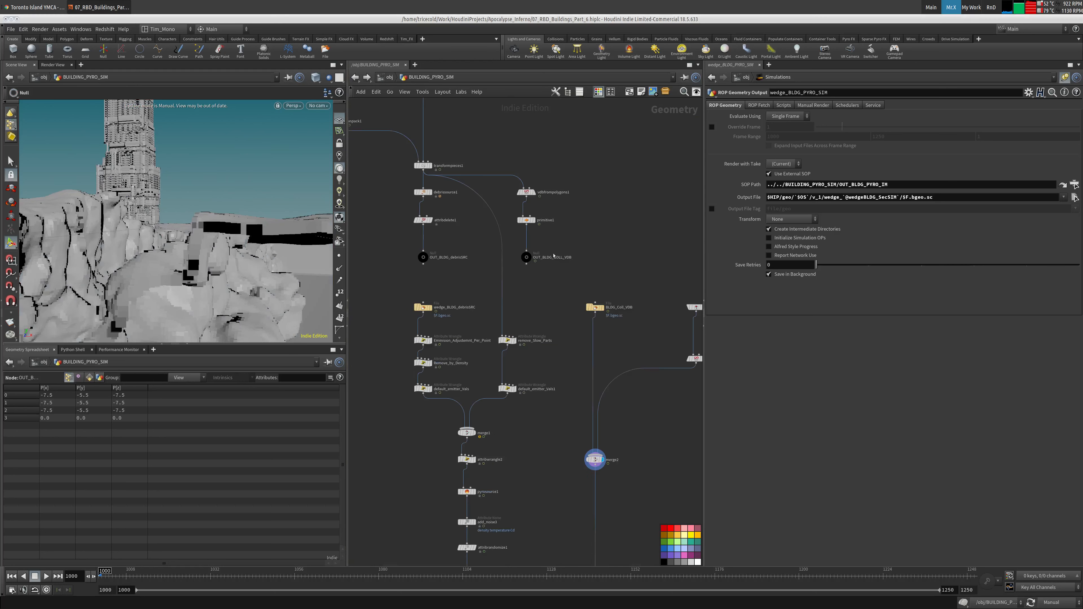
pyautogui.click(388, 79)
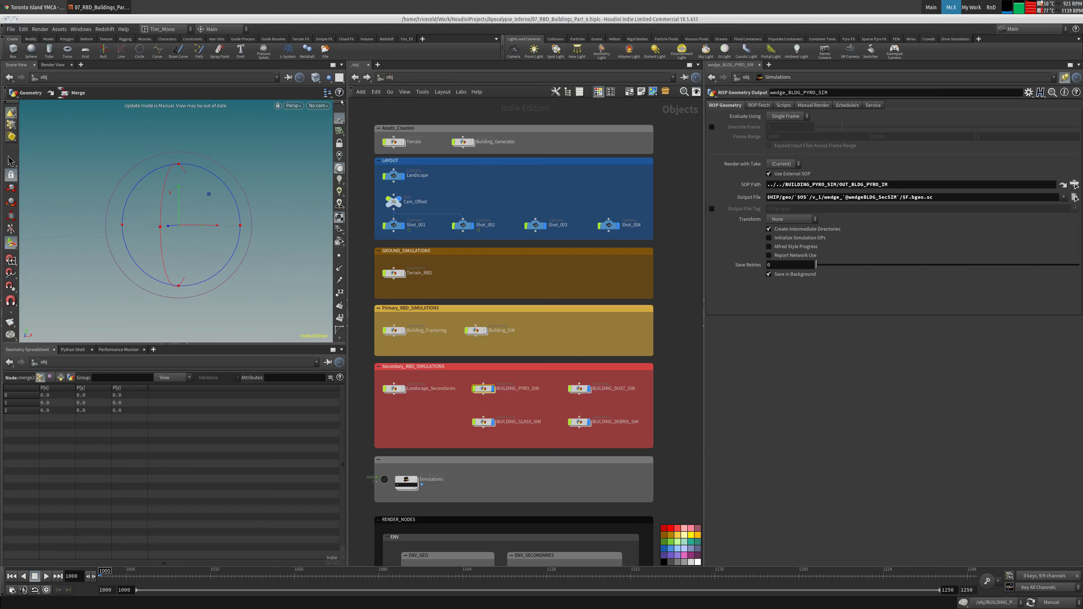
pyautogui.scroll(-4, 528, 276)
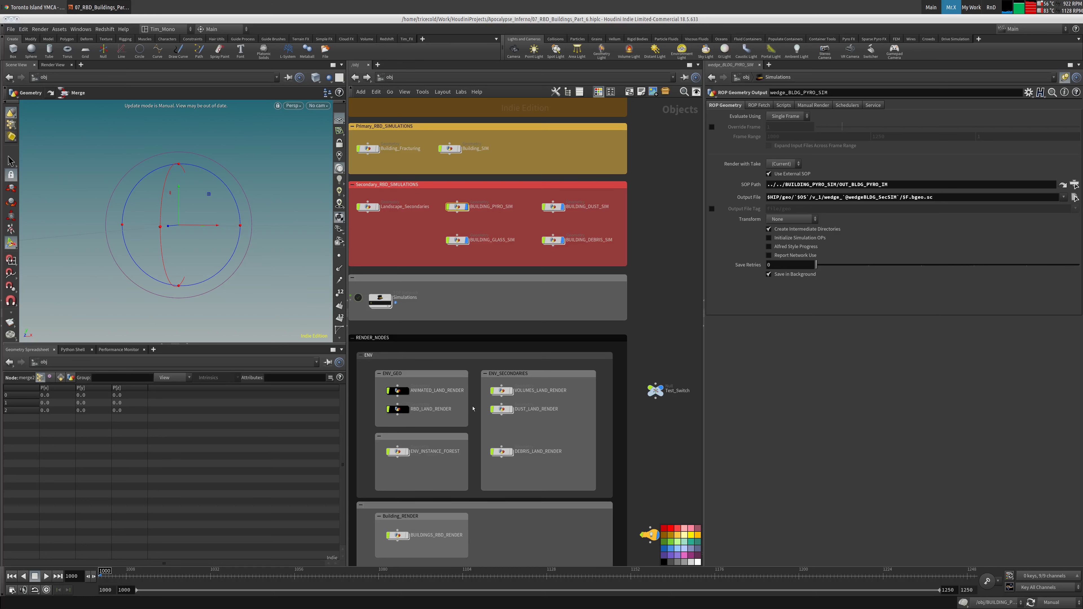
# Copy the wedge_Value and building import nodes down through transformpieces1 from BUILDING_PYRO_SIM and paste them into BUILDING_DUST_SIM.
pyautogui.doubleClick(457, 207)
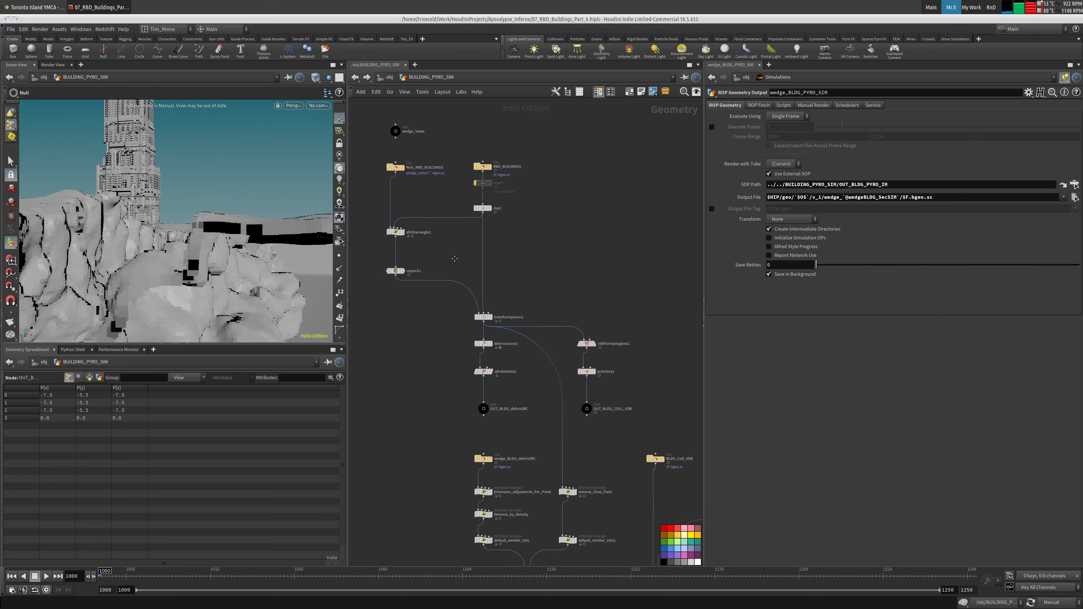
pyautogui.moveTo(360, 114); pyautogui.dragTo(520, 326)
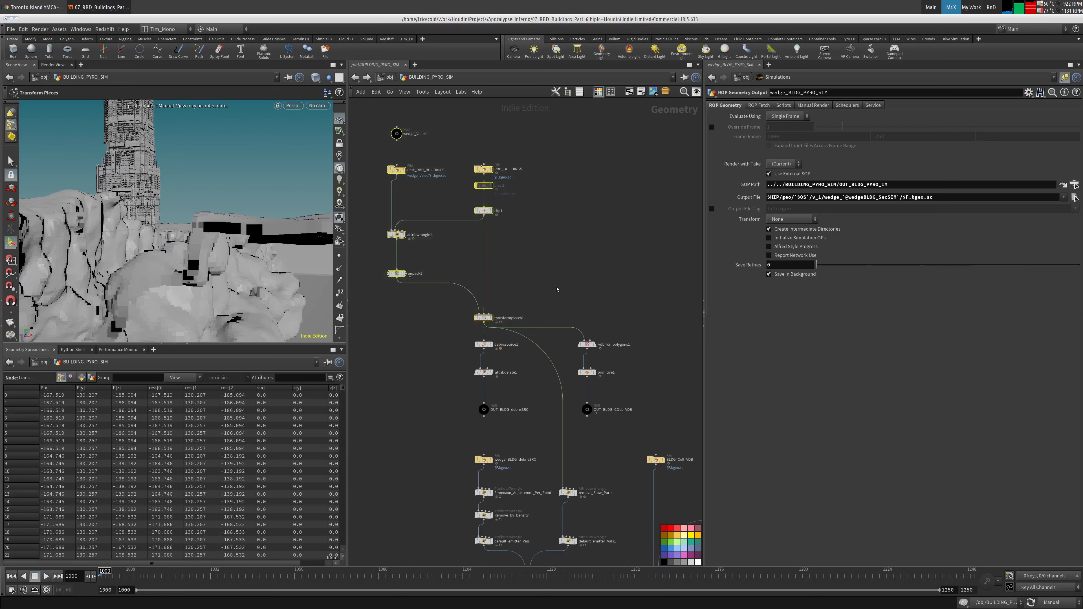
pyautogui.hotkey('ctrl', 'c')
pyautogui.click(389, 78)
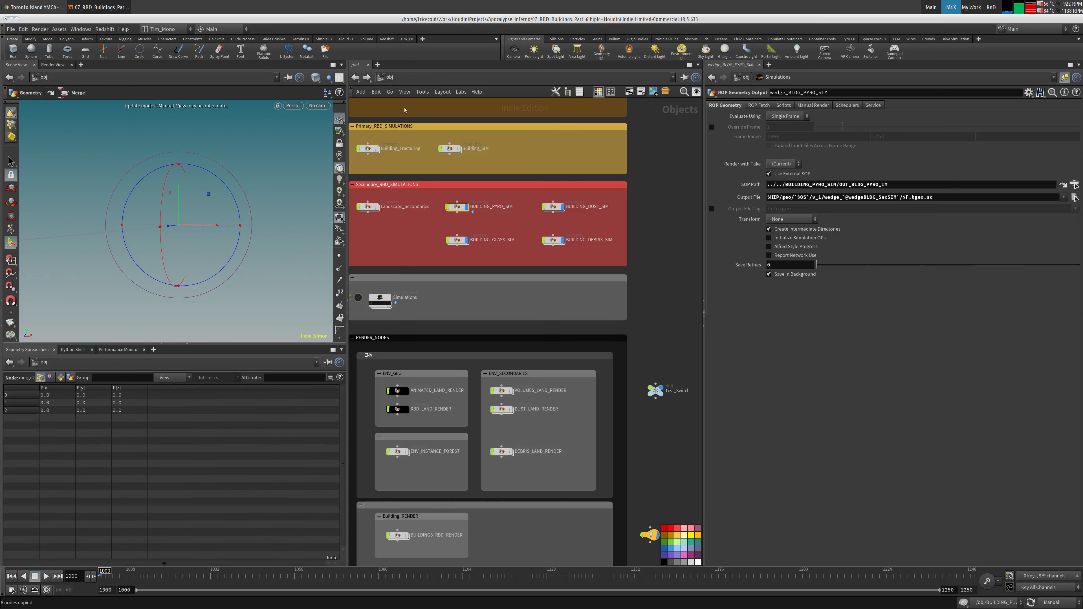
pyautogui.doubleClick(556, 209)
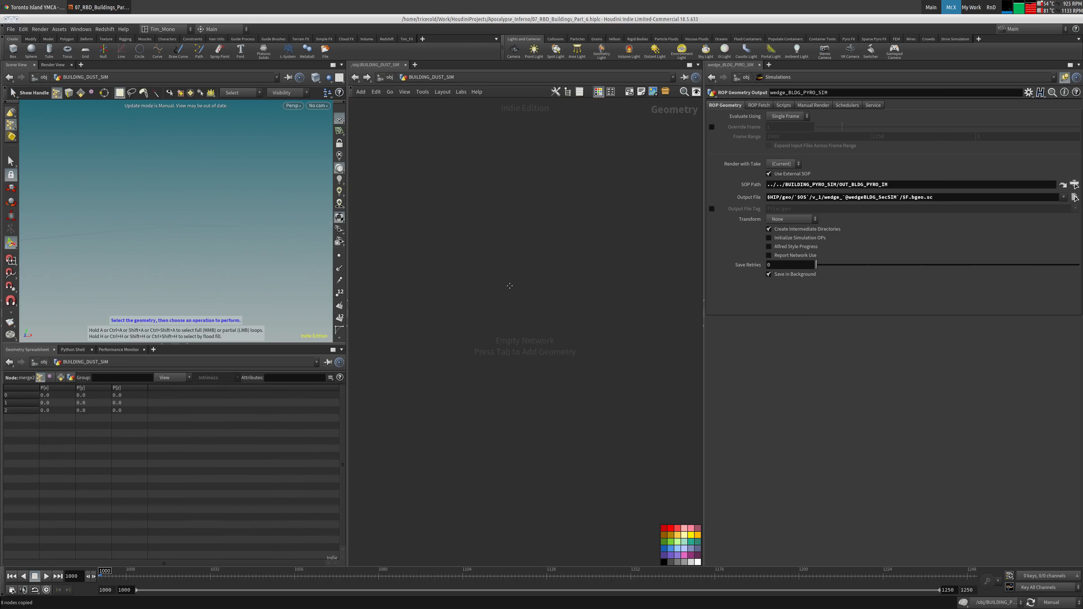
pyautogui.hotkey('ctrl', 'v')
pyautogui.hotkey('shift', 's')
pyautogui.click(451, 192)
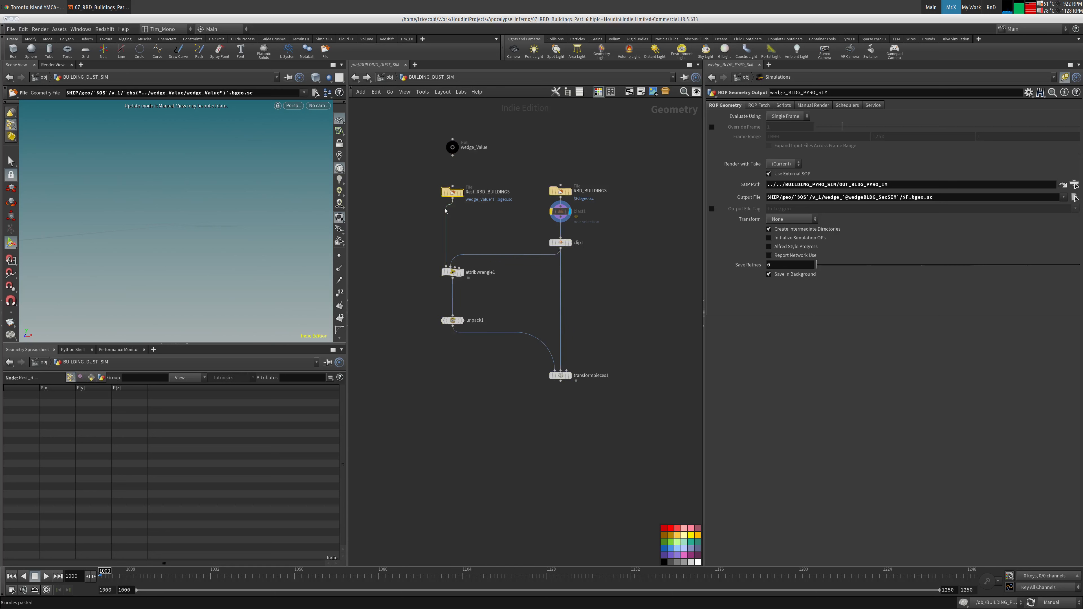
# In the Simulations network, inspect the wedge attribute names of wedge_BLDG_pyroSIM and wedge_BLDG_debrisSIM.
pyautogui.click(389, 77)
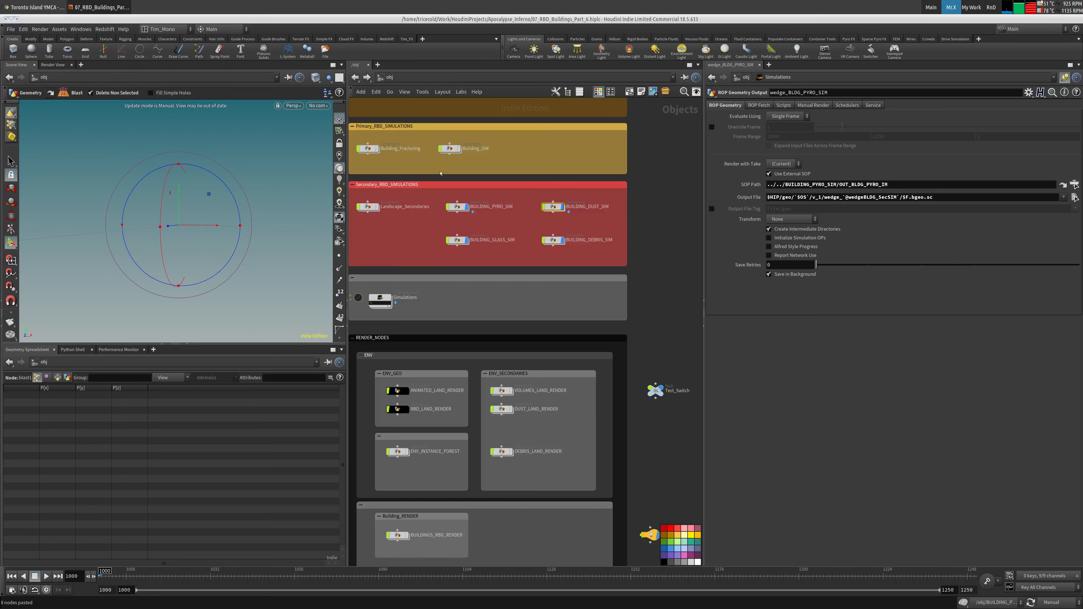
pyautogui.doubleClick(379, 300)
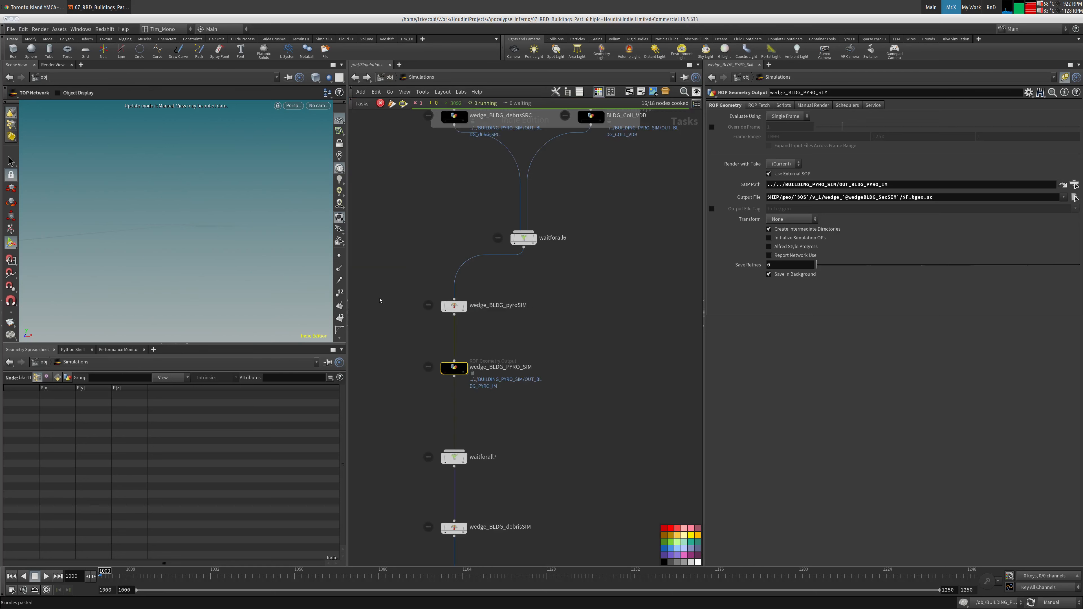
pyautogui.moveTo(522, 453); pyautogui.dragTo(527, 239, button='middle')
pyautogui.moveTo(530, 290); pyautogui.dragTo(518, 380, button='middle')
pyautogui.click(448, 183)
pyautogui.doubleClick(859, 196)
pyautogui.click(449, 404)
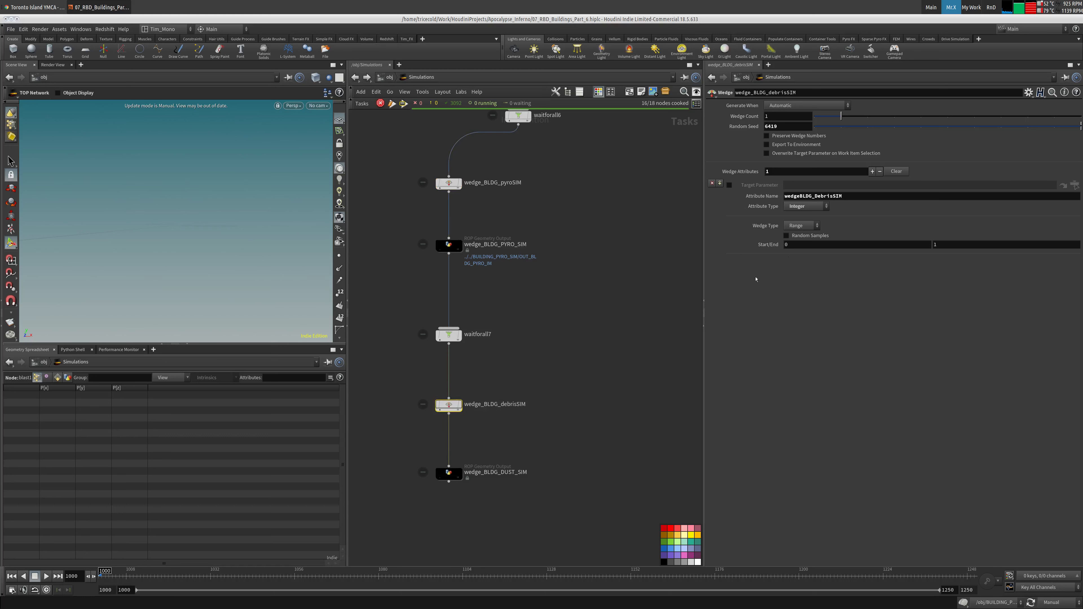
# Reopen BUILDING_DUST_SIM and review the pasted node chain from wedge_Value to transformpieces1.
pyautogui.click(625, 280)
pyautogui.click(384, 78)
pyautogui.moveTo(515, 293); pyautogui.dragTo(515, 309, button='middle')
pyautogui.doubleClick(554, 228)
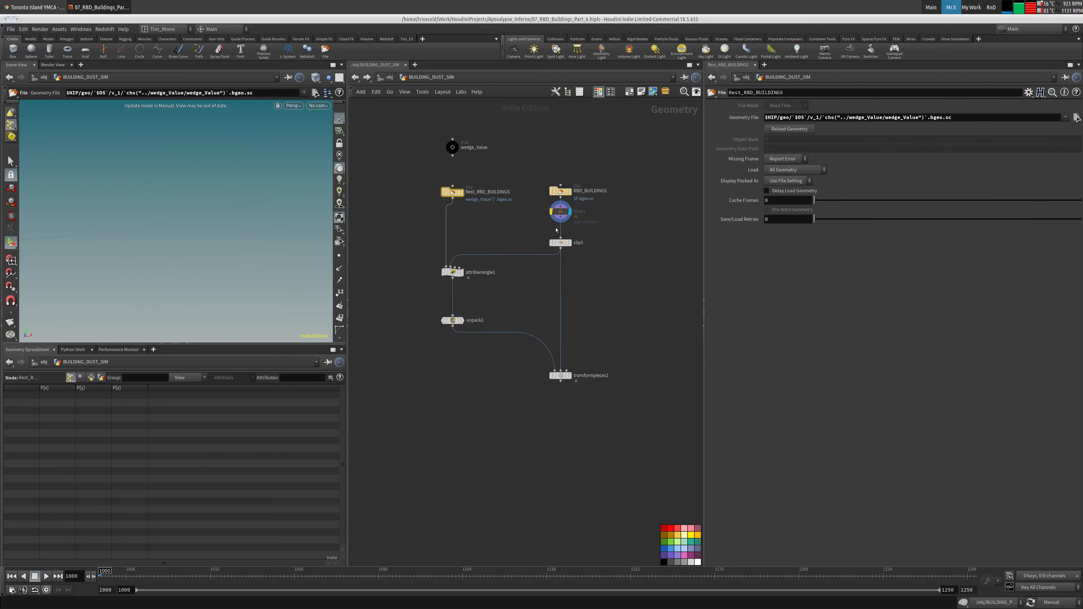
pyautogui.press('h')
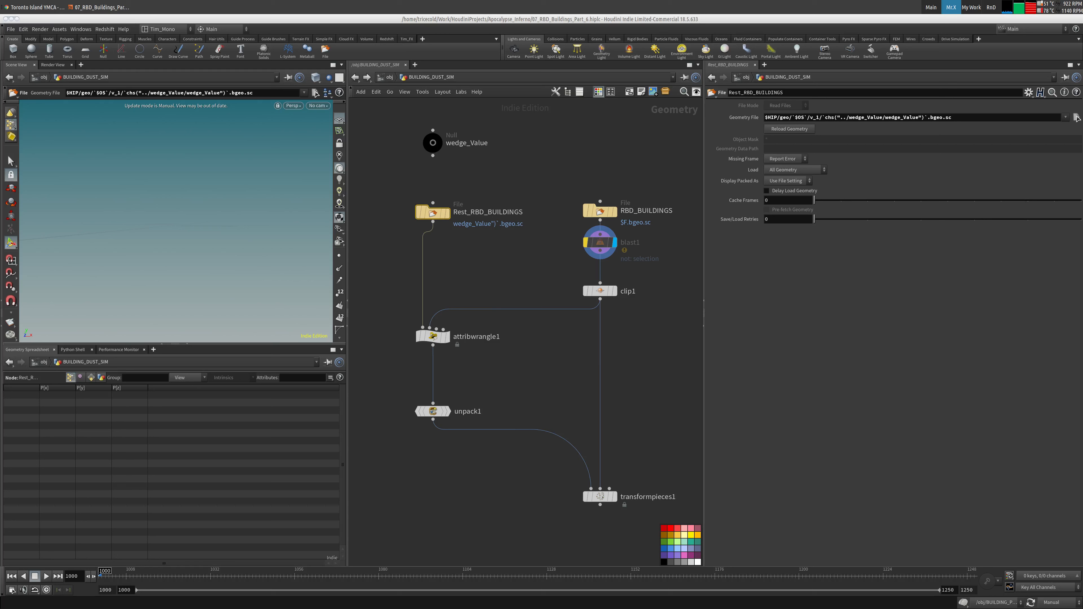
pyautogui.scroll(-3, 465, 300)
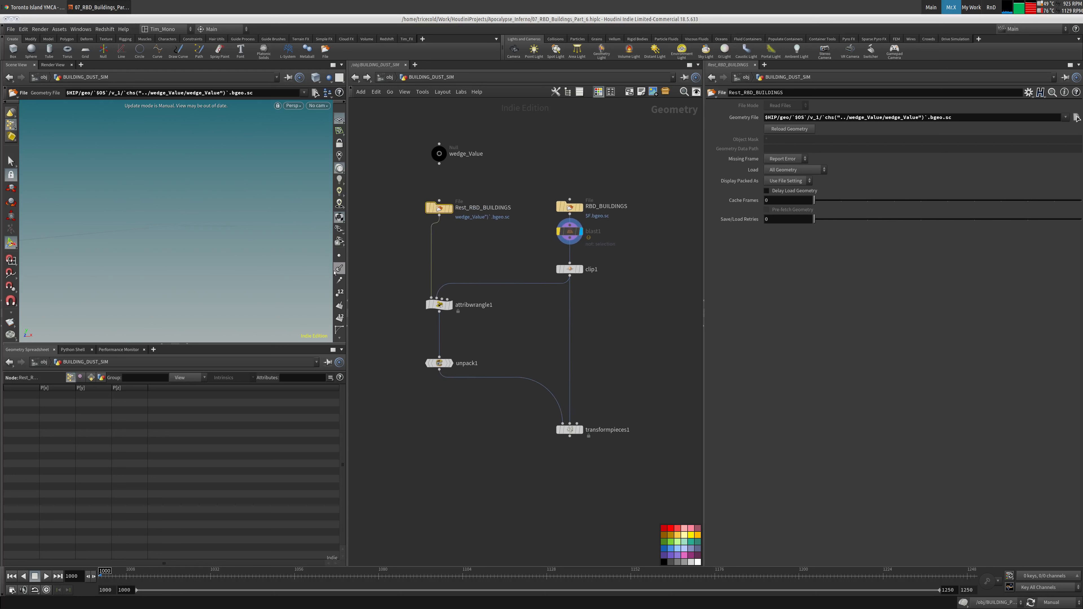
pyautogui.moveTo(382, 252); pyautogui.dragTo(395, 273, button='middle')
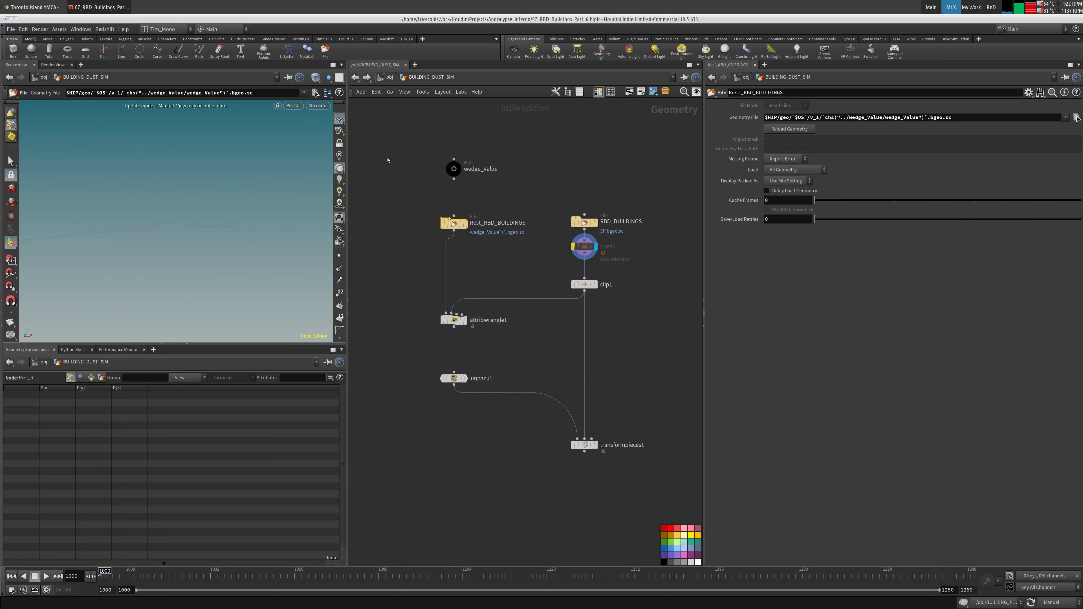
pyautogui.moveTo(573, 313); pyautogui.dragTo(545, 286, button='middle')
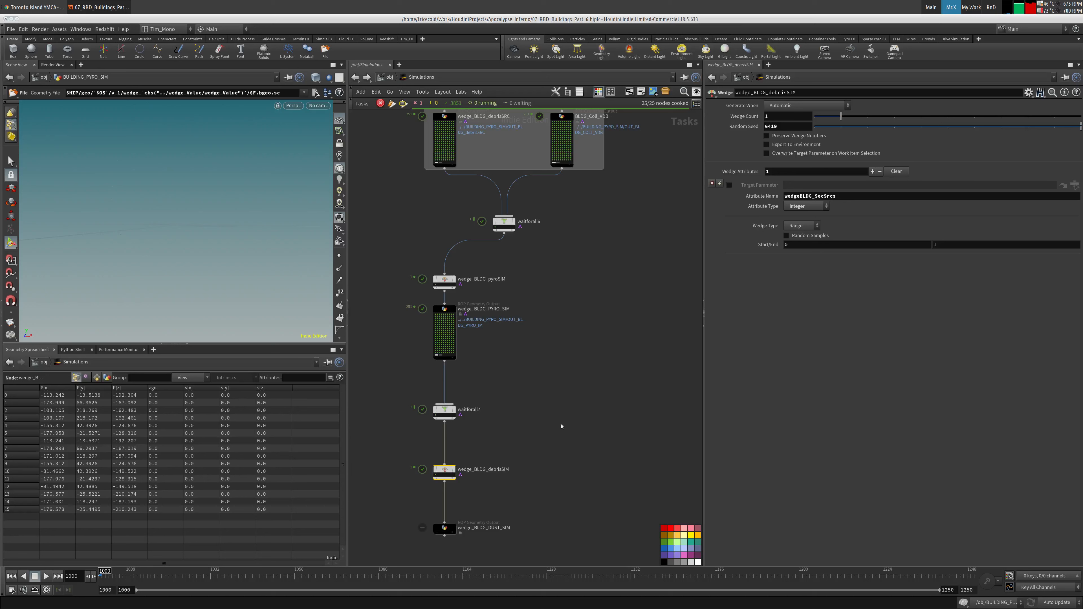
# In the Simulations network, compare wedge_BLDG_pyroSIM's attribute name with the wedge attribute used in wedge_BLDG_PYRO_SIM's output file path.
pyautogui.moveTo(526, 443)
pyautogui.mouseDown(button='middle')
pyautogui.moveTo(539, 380)
pyautogui.moveTo(512, 396)
pyautogui.moveTo(541, 416)
pyautogui.moveTo(531, 454)
pyautogui.moveTo(534, 432)
pyautogui.mouseUp(button='middle')
pyautogui.scroll(-3, 526, 382)
pyautogui.scroll(6, 510, 398)
pyautogui.scroll(-4, 525, 373)
pyautogui.moveTo(426, 330); pyautogui.dragTo(507, 325)
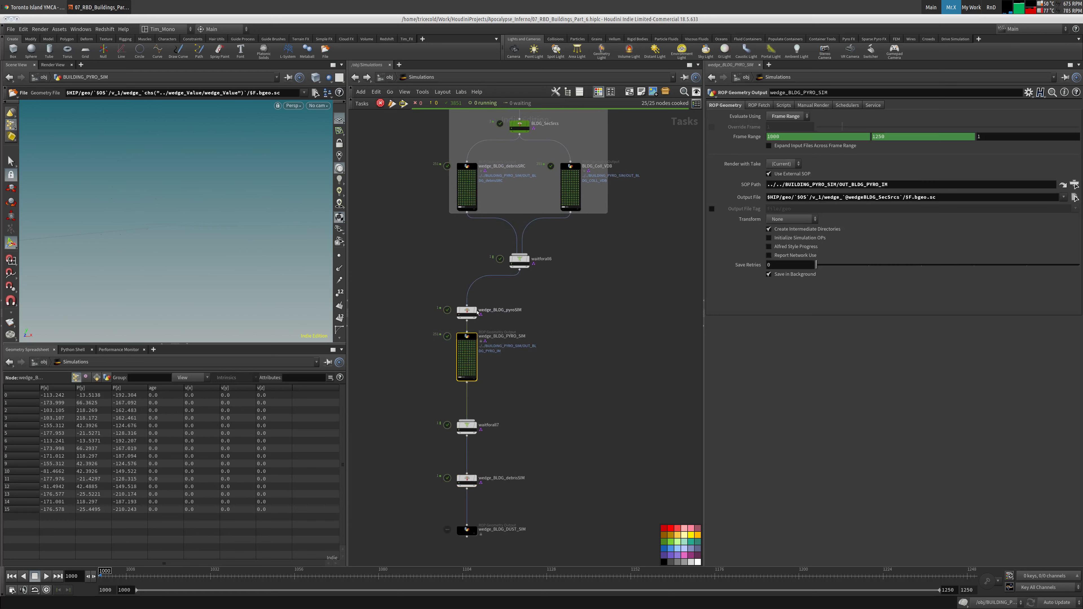
pyautogui.click(467, 311)
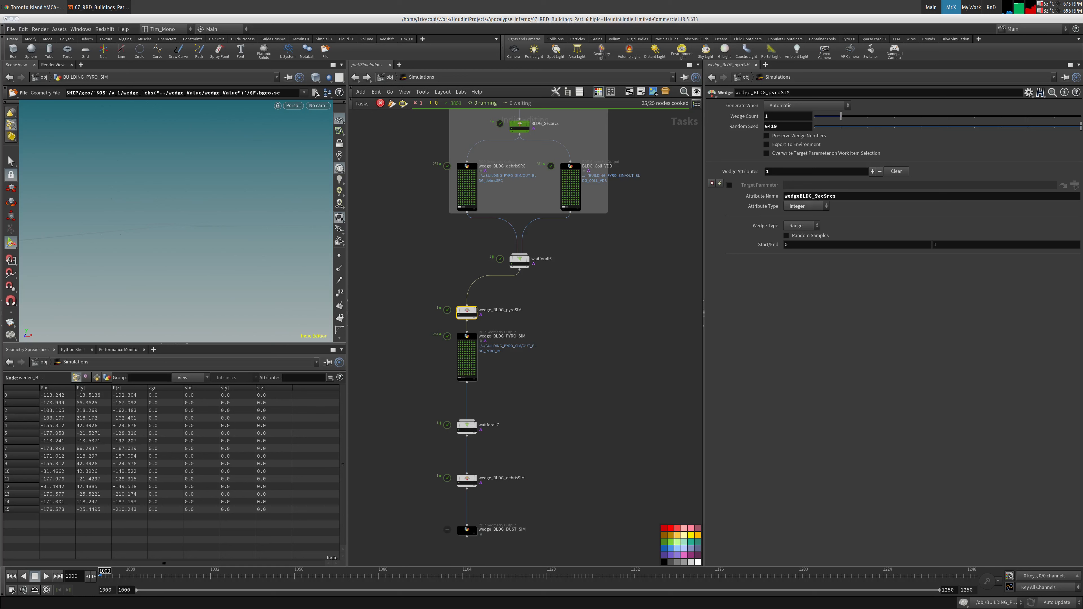
pyautogui.doubleClick(849, 195)
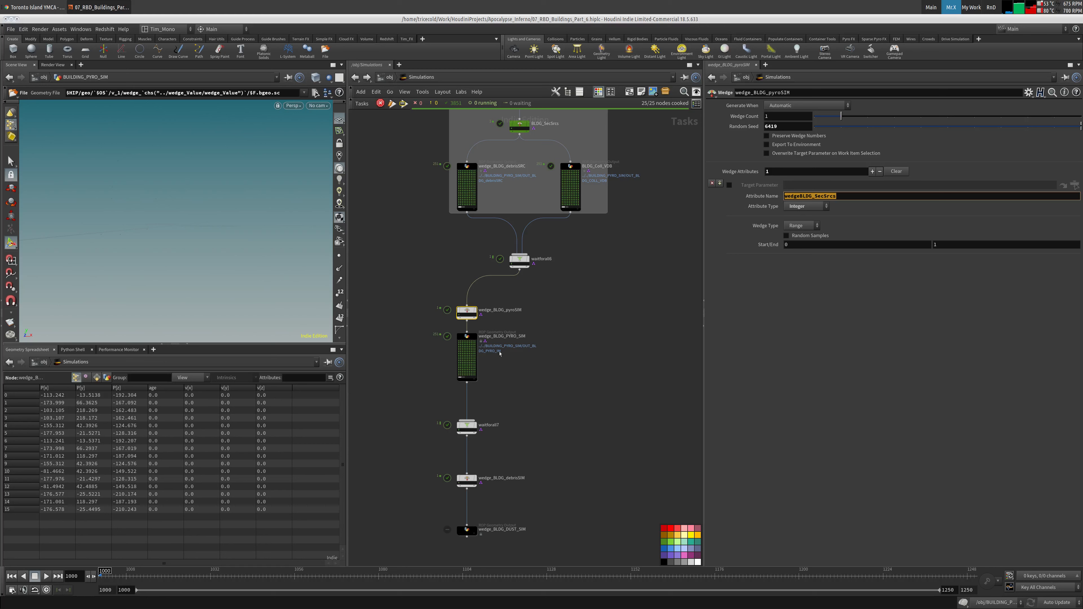
pyautogui.click(468, 344)
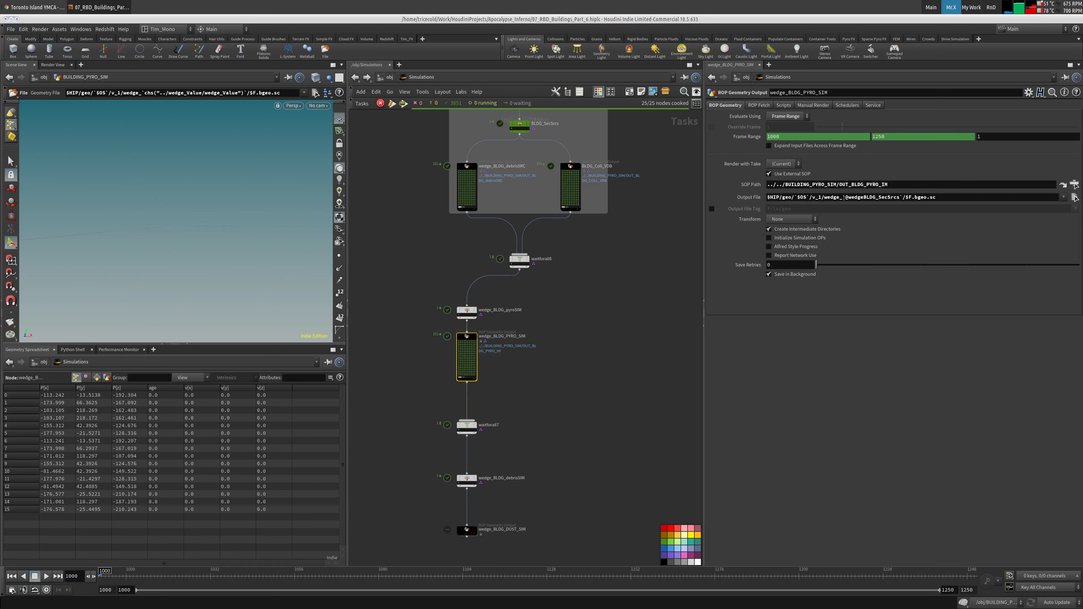
# Check the output file path of wedge_BLDG_PYRO_SIM and look in its wedge_0 folder for the cached sequence.
pyautogui.moveTo(845, 197); pyautogui.dragTo(896, 198)
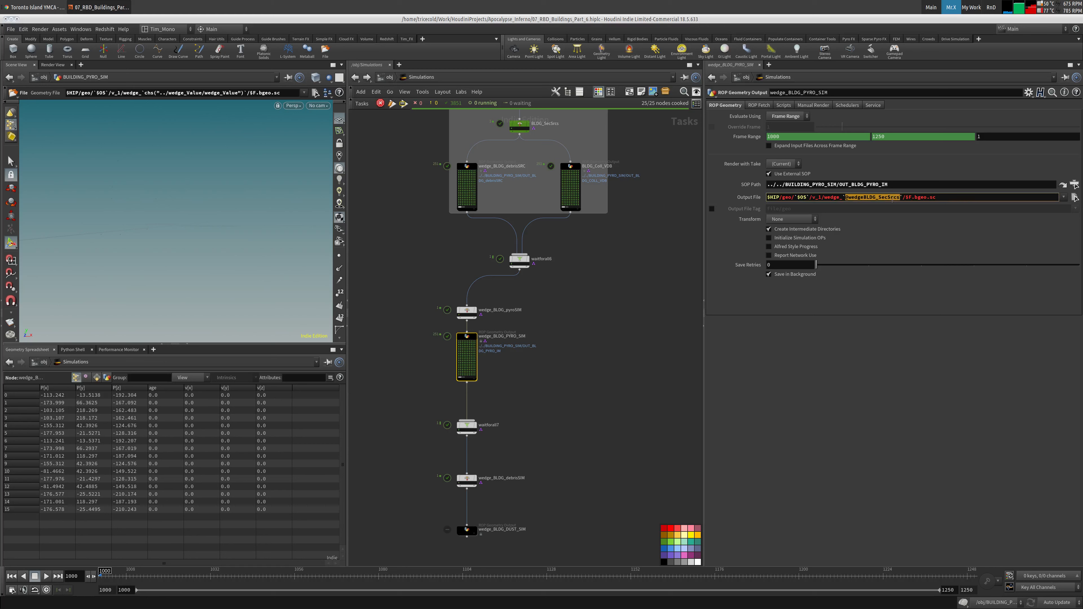
pyautogui.moveTo(578, 304); pyautogui.dragTo(584, 237, button='middle')
pyautogui.scroll(2, 584, 236)
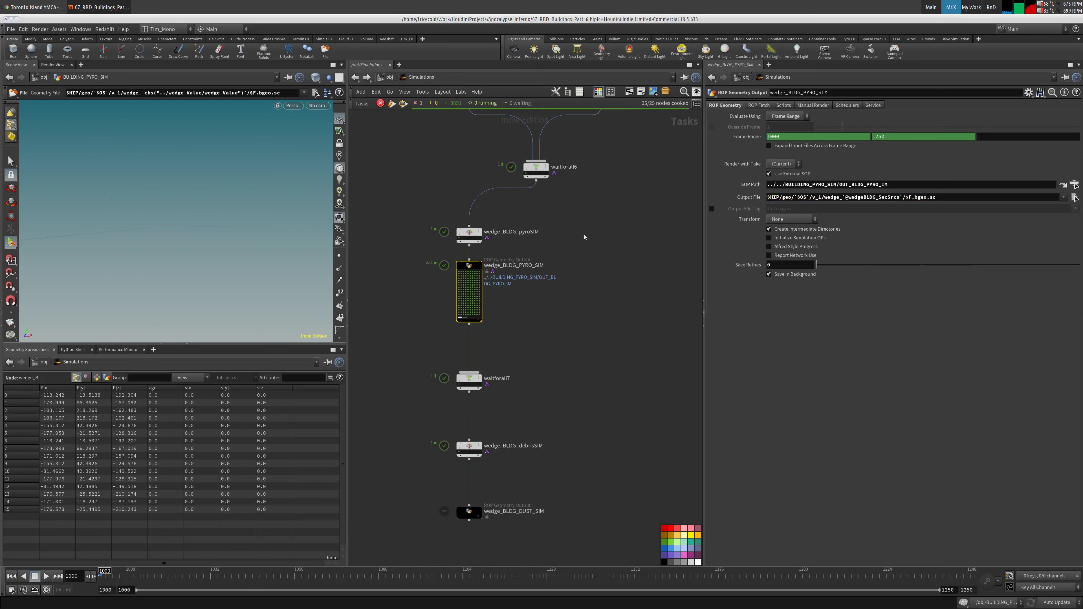
pyautogui.moveTo(659, 272); pyautogui.dragTo(623, 309, button='middle')
pyautogui.click(1074, 197)
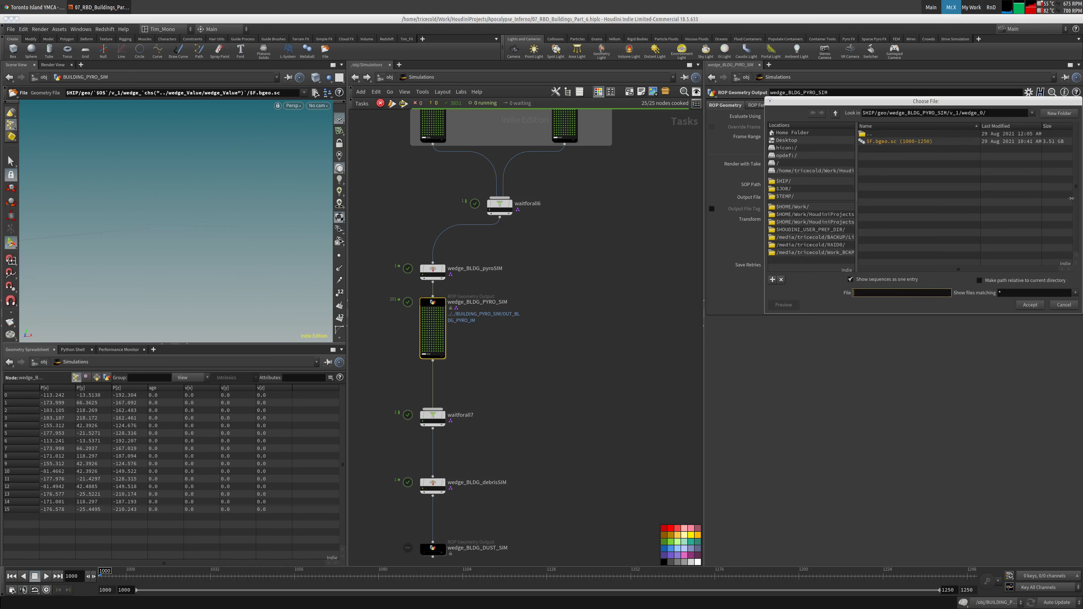
pyautogui.click(1063, 305)
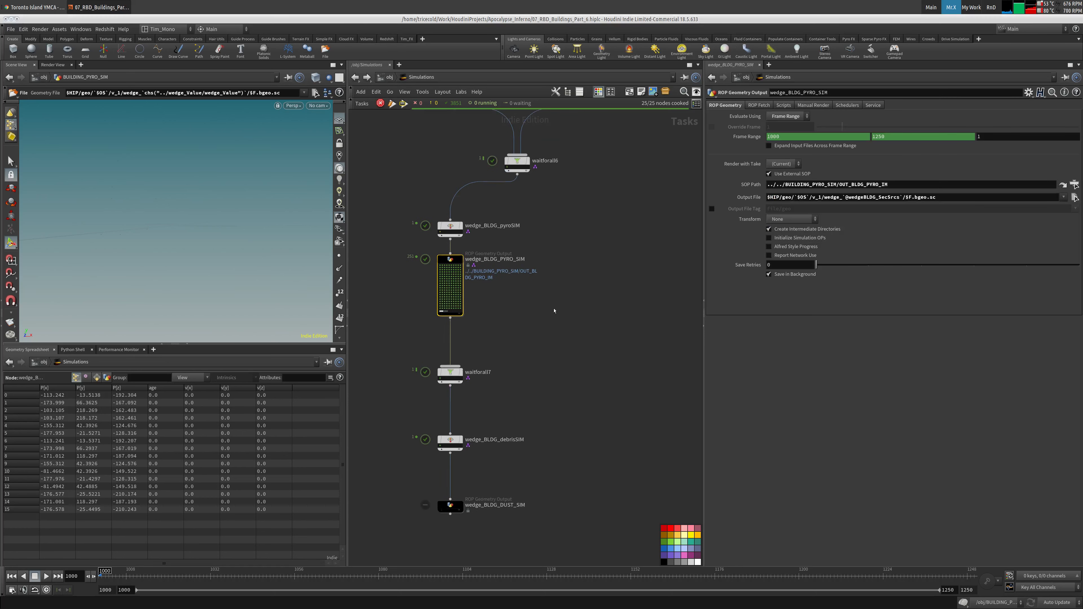
# Open the BUILDING_PYRO_SIM network and place a new File node below the output null OUT_BLDG_PYRO_IM.
pyautogui.click(389, 77)
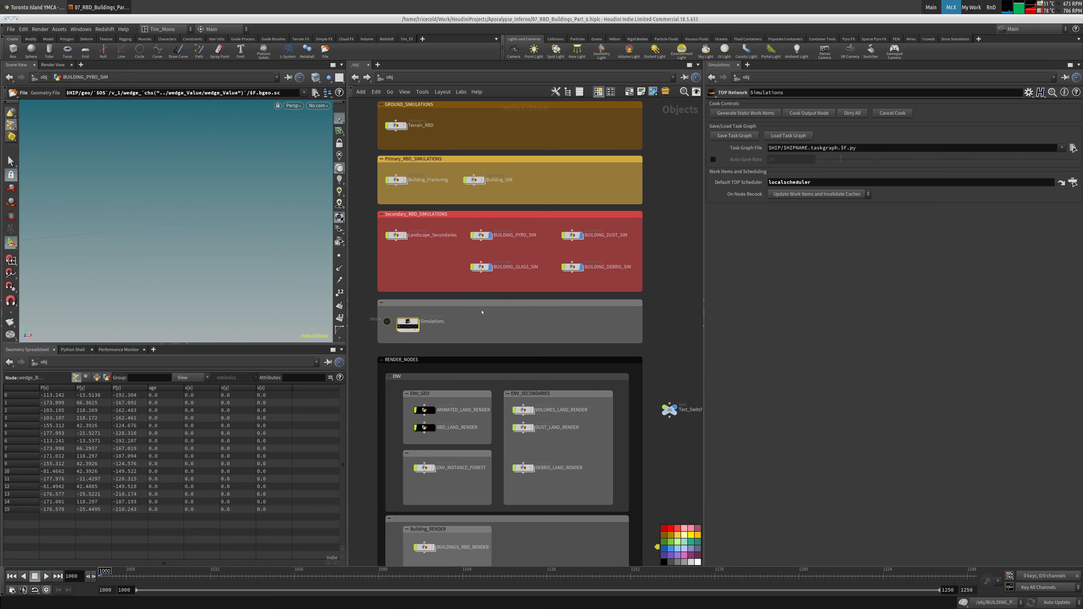
pyautogui.doubleClick(481, 235)
pyautogui.moveTo(468, 481); pyautogui.dragTo(442, 339, button='middle')
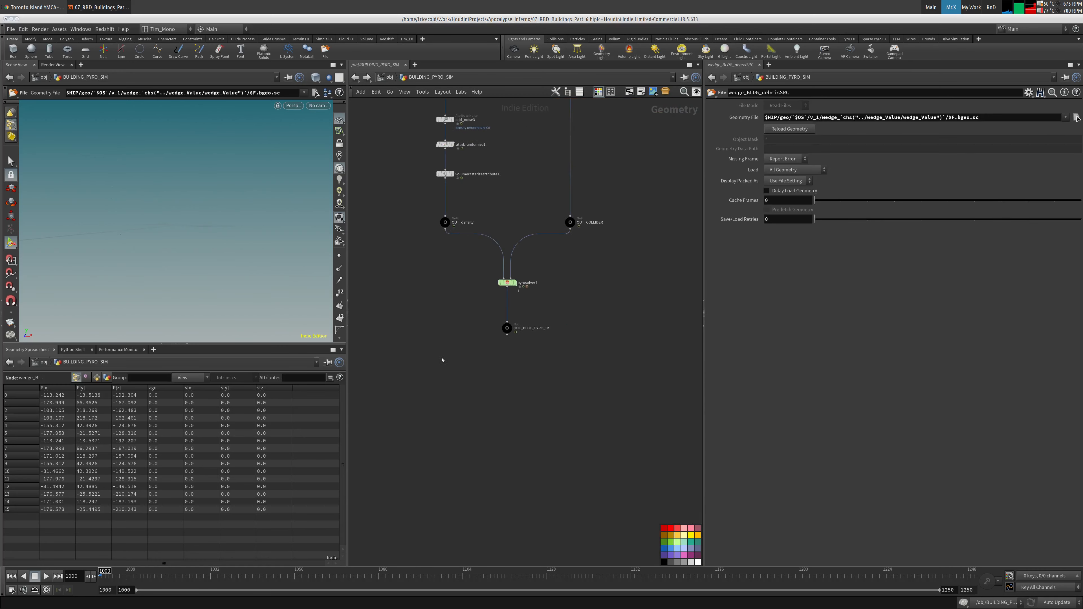
pyautogui.press('Tab')
pyautogui.write('fil')
pyautogui.click(562, 212)
pyautogui.click(506, 373)
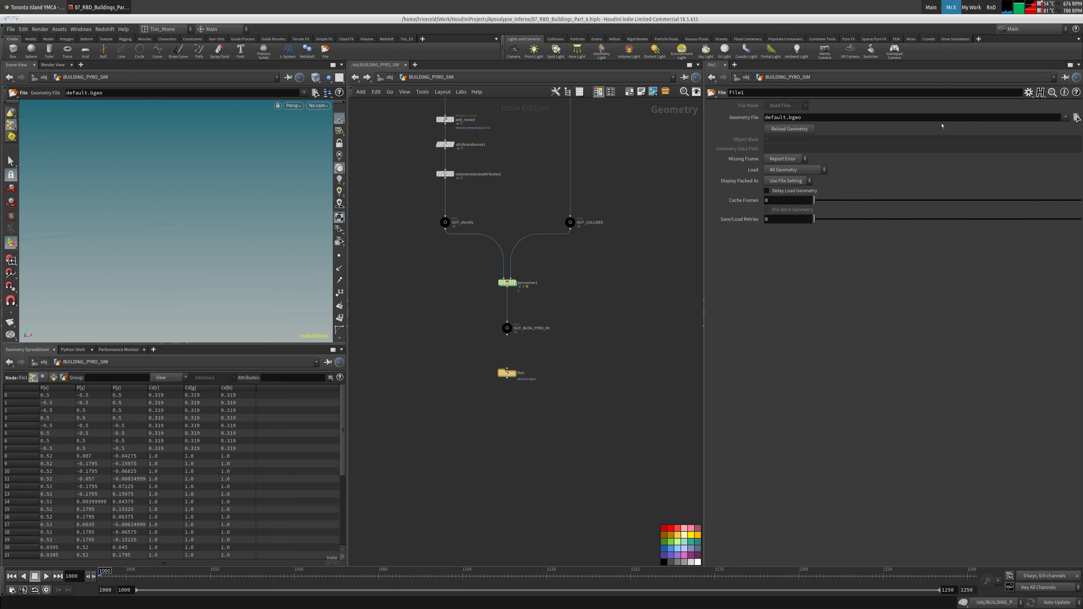
# Load the $F.bgeo.sc sequence from $HIP/geo/wedge_BLDG_PYRO_SIM/v_1/wedge_0 into the new File node.
pyautogui.click(1075, 118)
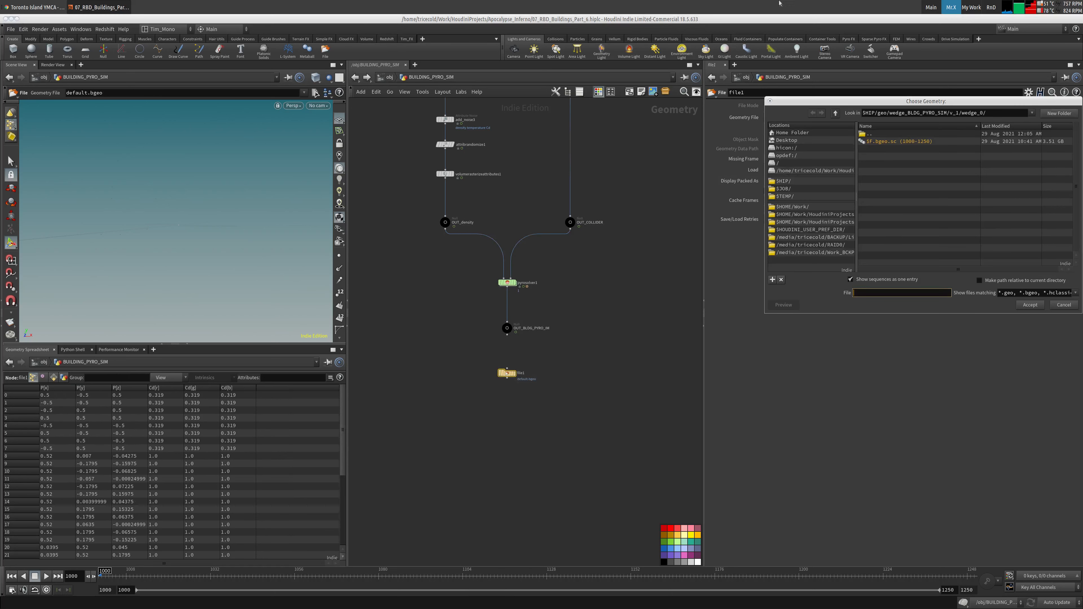
pyautogui.click(921, 142)
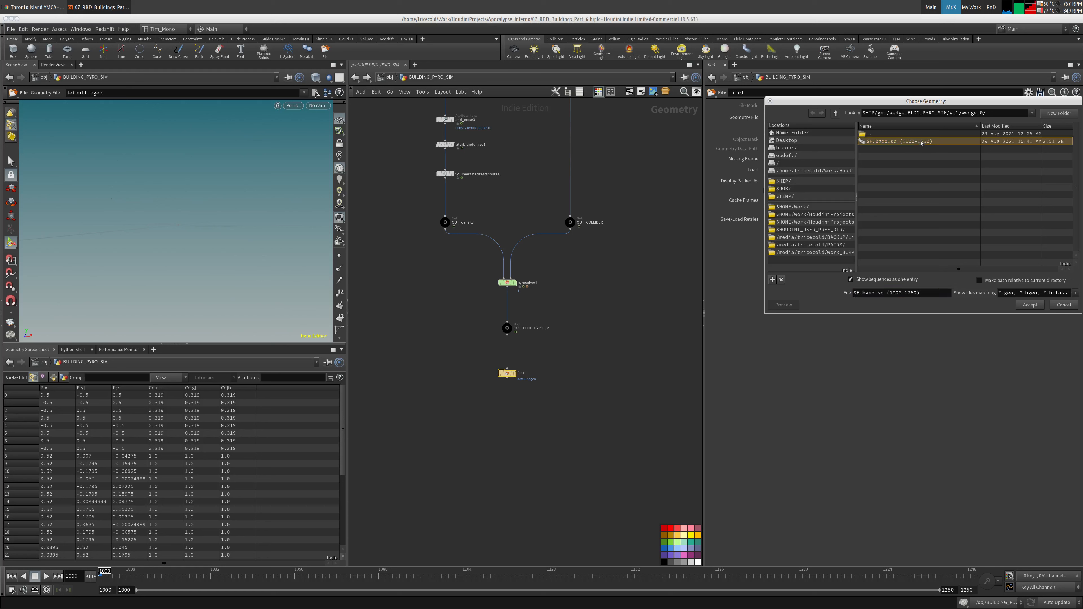
pyautogui.click(1030, 304)
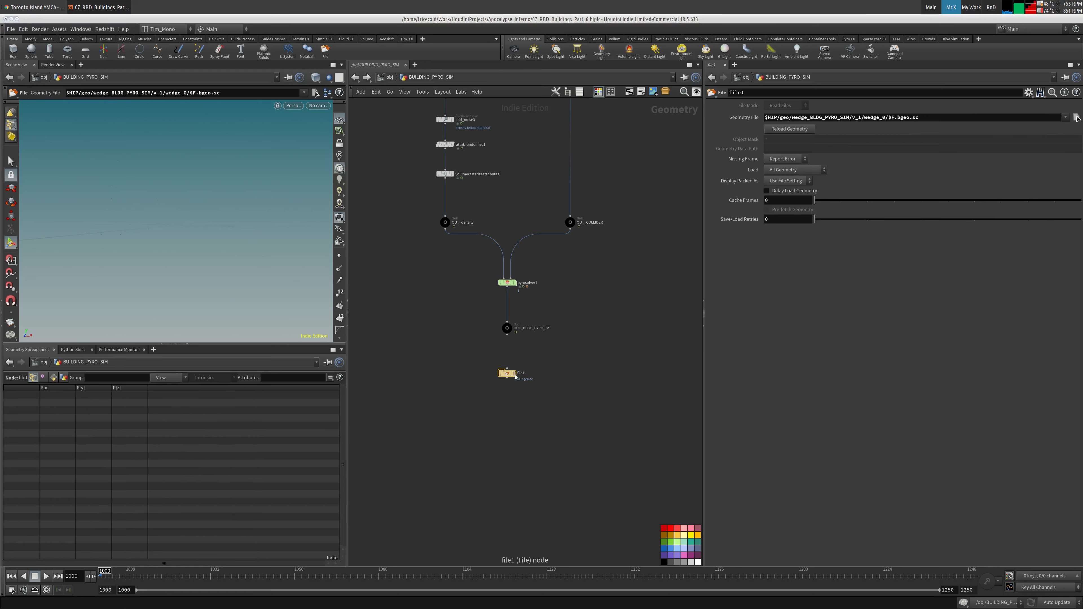
# Display the loaded pyro cache and scrub through the timeline to frame 1250, viewing the whole volume.
pyautogui.moveTo(107, 573); pyautogui.dragTo(430, 578)
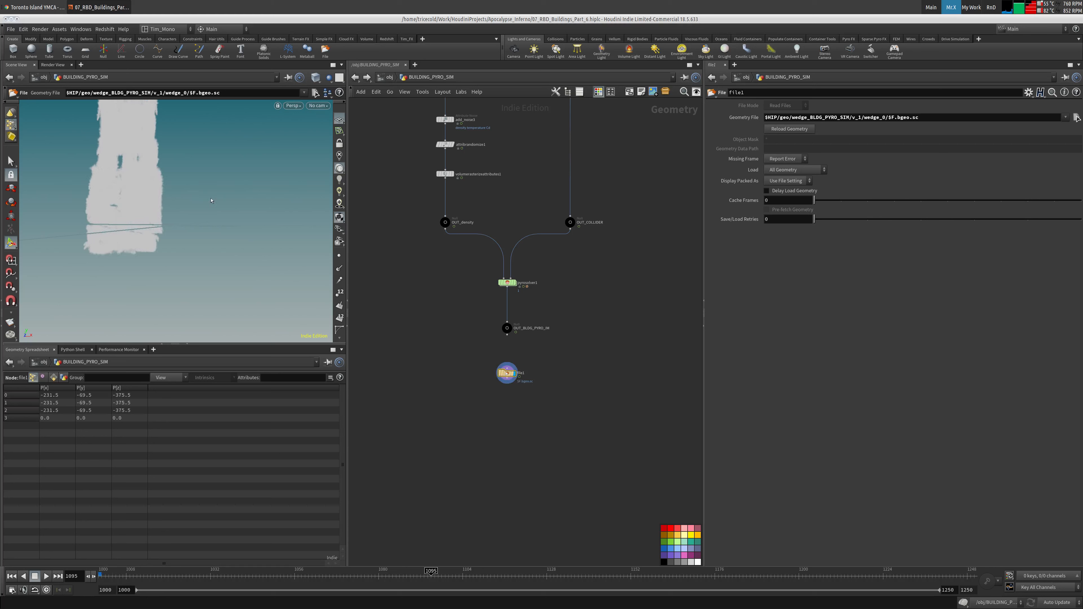
pyautogui.keyDown('alt'); pyautogui.moveTo(200, 164); pyautogui.dragTo(211, 226, button='middle'); pyautogui.keyUp('alt')
pyautogui.keyDown('alt'); pyautogui.moveTo(210, 226); pyautogui.dragTo(194, 201, button='right'); pyautogui.keyUp('alt')
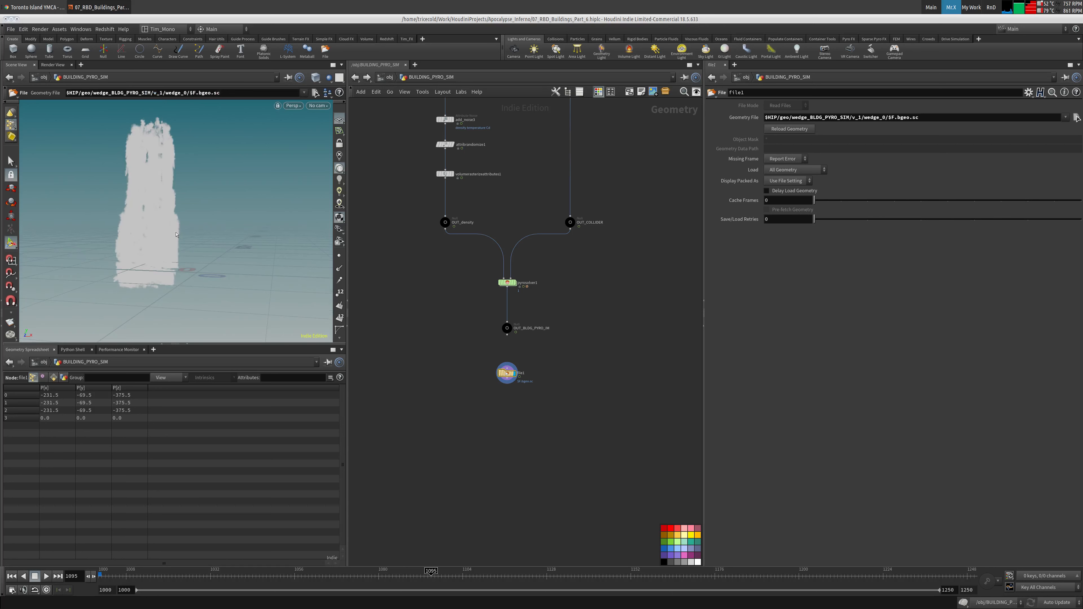
pyautogui.moveTo(439, 575); pyautogui.dragTo(970, 576)
pyautogui.moveTo(428, 419); pyautogui.dragTo(423, 370, button='middle')
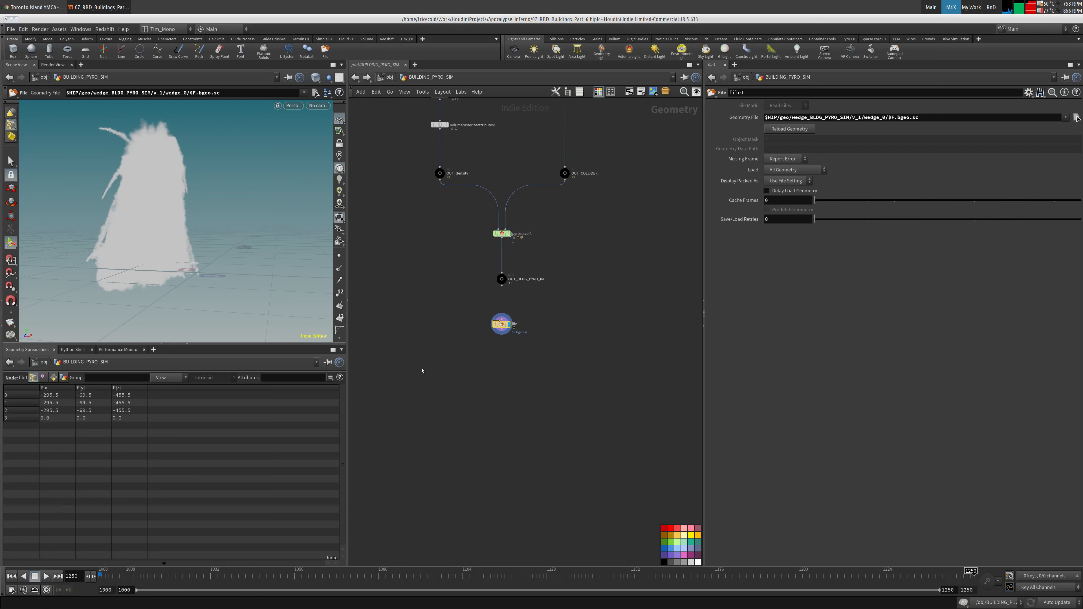
pyautogui.press('Tab')
pyautogui.write('vos')
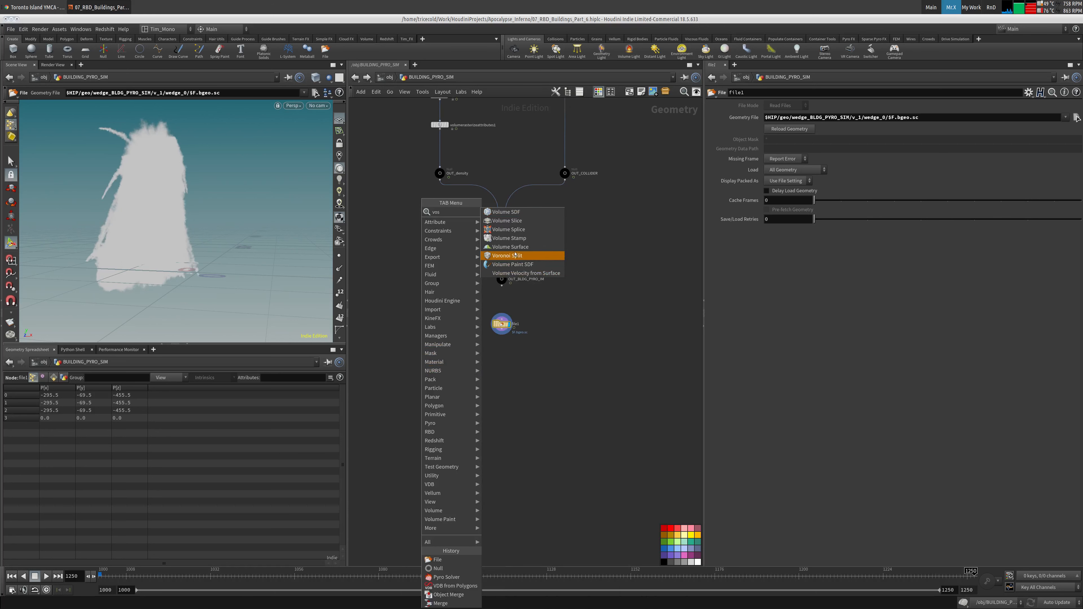
pyautogui.press('Escape')
# Add a Volume Visualization node below the File node, connect it and display it.
pyautogui.press('Tab')
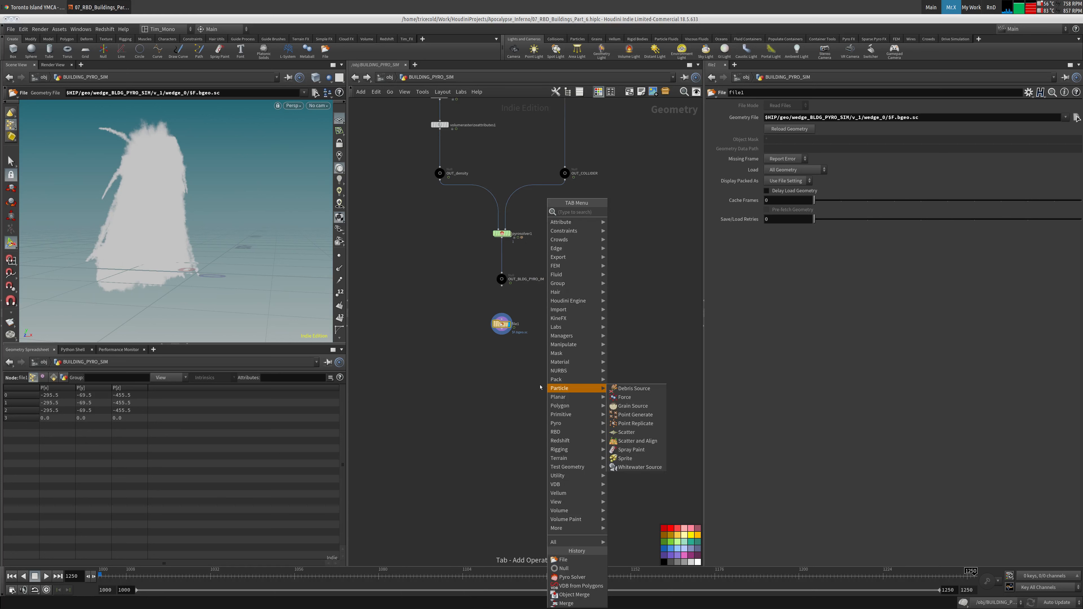
pyautogui.write('visu')
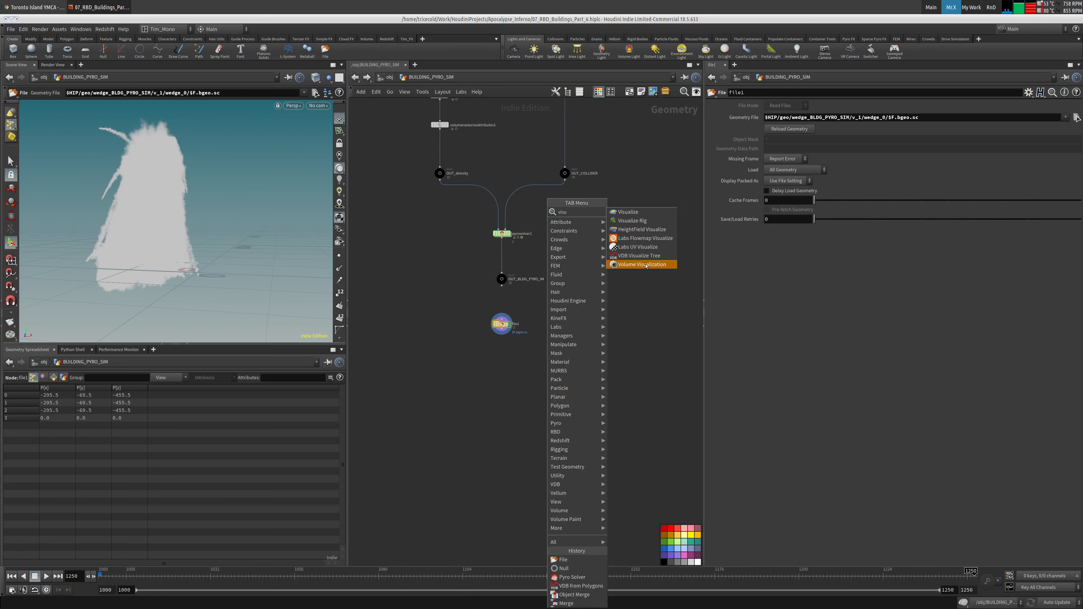
pyautogui.click(648, 264)
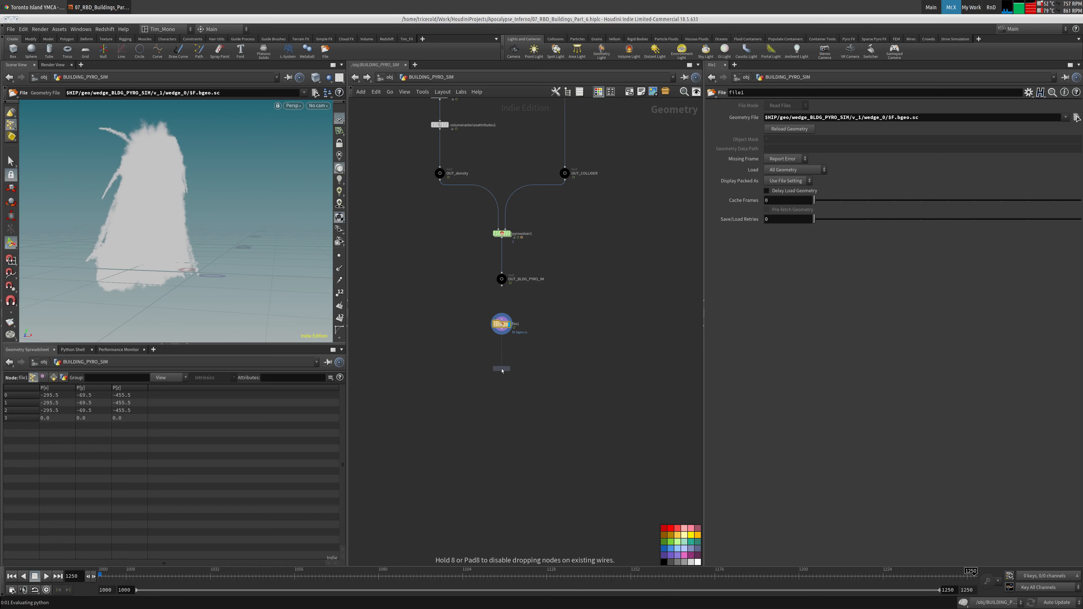
pyautogui.click(503, 368)
pyautogui.click(509, 368)
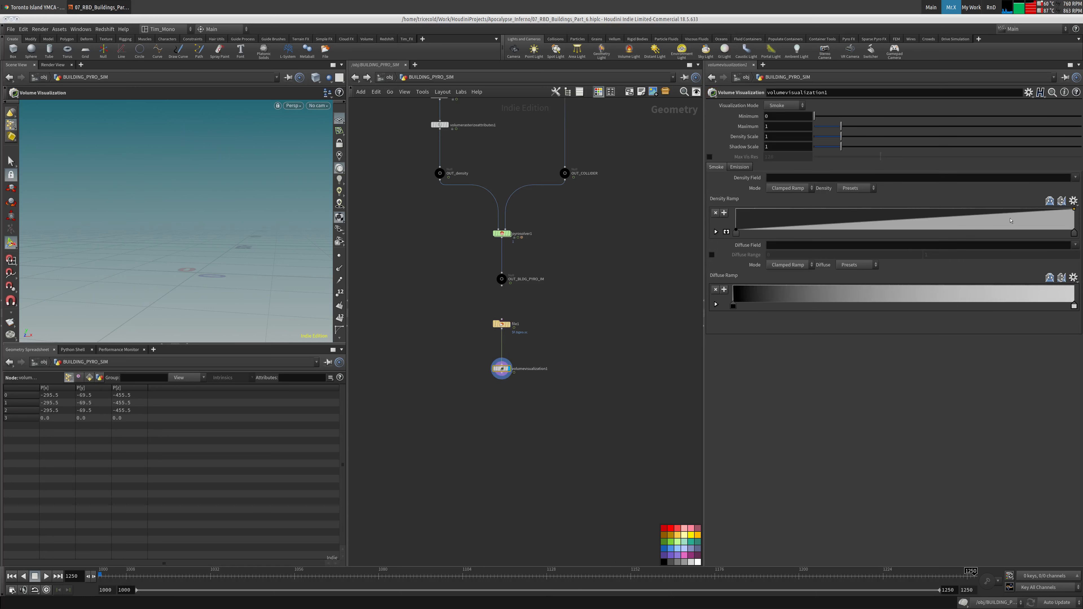
# Set both the density and diffuse fields to density and lower the density scale to 0.11.
pyautogui.click(1075, 177)
pyautogui.click(1055, 196)
pyautogui.click(1074, 245)
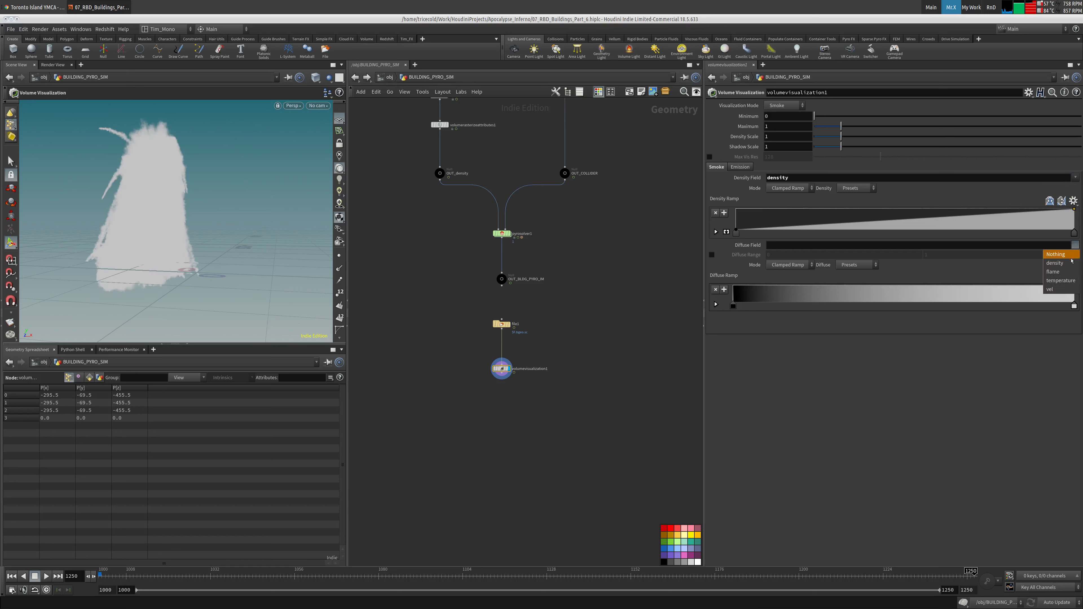
pyautogui.moveTo(841, 139); pyautogui.dragTo(816, 143)
# Examine the shape of the smoke column from several angles while scrubbing through the later frames of the simulation.
pyautogui.keyDown('alt'); pyautogui.moveTo(153, 171); pyautogui.dragTo(160, 196); pyautogui.keyUp('alt')
pyautogui.keyDown('alt'); pyautogui.moveTo(160, 197); pyautogui.dragTo(191, 210, button='middle'); pyautogui.keyUp('alt')
pyautogui.keyDown('alt'); pyautogui.moveTo(190, 210); pyautogui.dragTo(188, 188, button='right'); pyautogui.keyUp('alt')
pyautogui.moveTo(188, 188)
pyautogui.keyDown('alt'); pyautogui.mouseDown()
pyautogui.moveTo(186, 271)
pyautogui.moveTo(183, 200)
pyautogui.mouseUp(); pyautogui.keyUp('alt')
pyautogui.moveTo(297, 580); pyautogui.dragTo(729, 571)
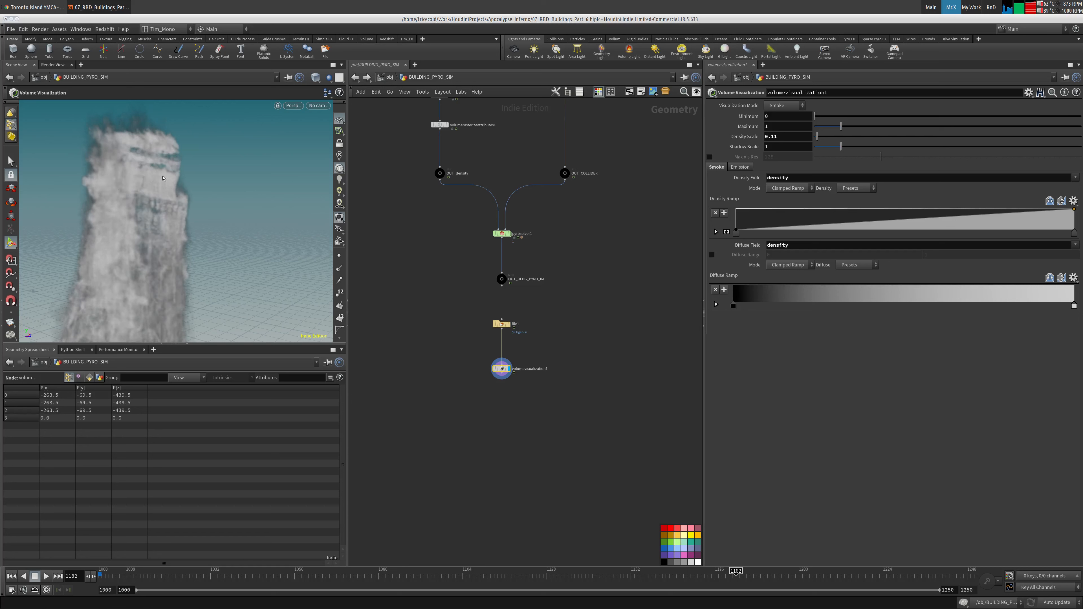
pyautogui.keyDown('alt'); pyautogui.moveTo(164, 196); pyautogui.dragTo(187, 161, button='middle'); pyautogui.keyUp('alt')
pyautogui.keyDown('alt'); pyautogui.moveTo(186, 161); pyautogui.dragTo(157, 161, button='right'); pyautogui.keyUp('alt')
pyautogui.keyDown('alt'); pyautogui.moveTo(157, 161); pyautogui.dragTo(170, 143); pyautogui.keyUp('alt')
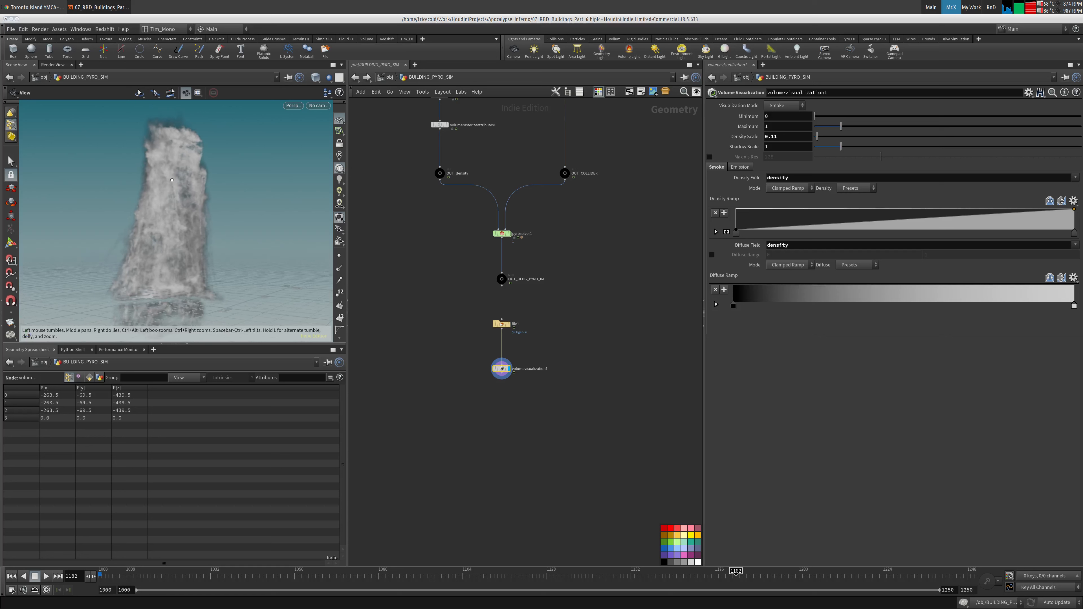
pyautogui.moveTo(607, 579); pyautogui.dragTo(957, 585)
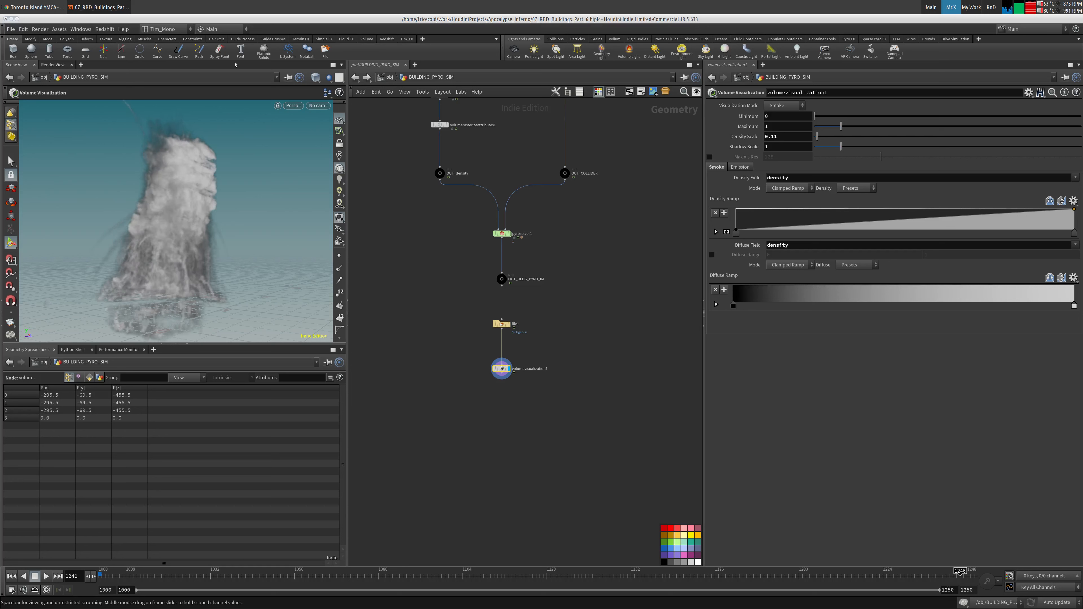
# Inspect the upper part of the smoke up close and compare its detail at several late frames.
pyautogui.press('space')
pyautogui.moveTo(222, 143); pyautogui.dragTo(192, 149)
pyautogui.moveTo(192, 149); pyautogui.dragTo(201, 171, button='right')
pyautogui.moveTo(201, 171); pyautogui.dragTo(175, 256)
pyautogui.moveTo(175, 256); pyautogui.dragTo(139, 251, button='middle')
pyautogui.moveTo(139, 251); pyautogui.dragTo(154, 201)
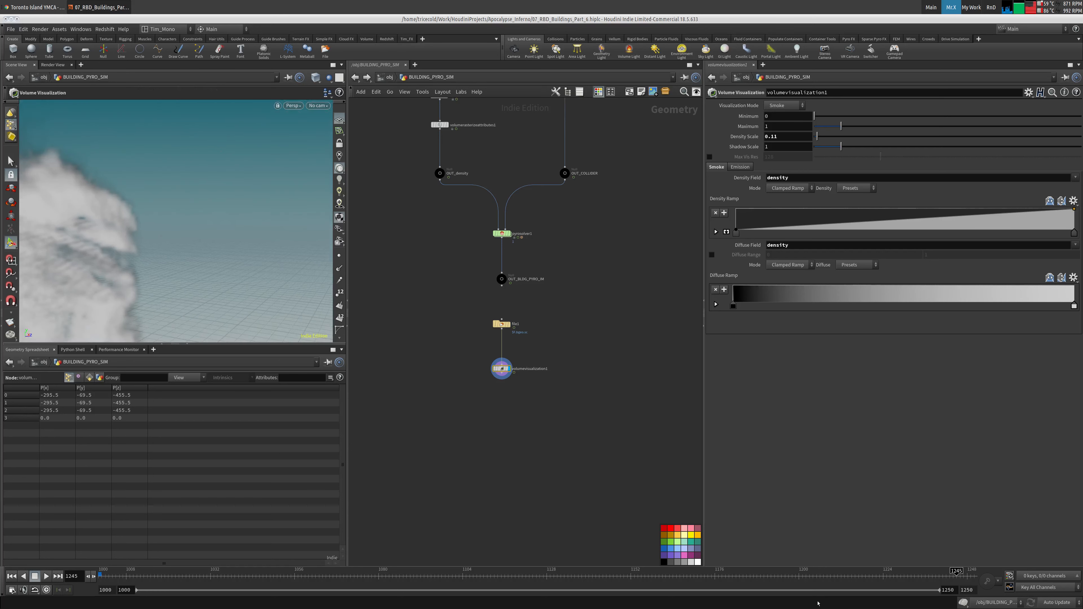
pyautogui.click(761, 577)
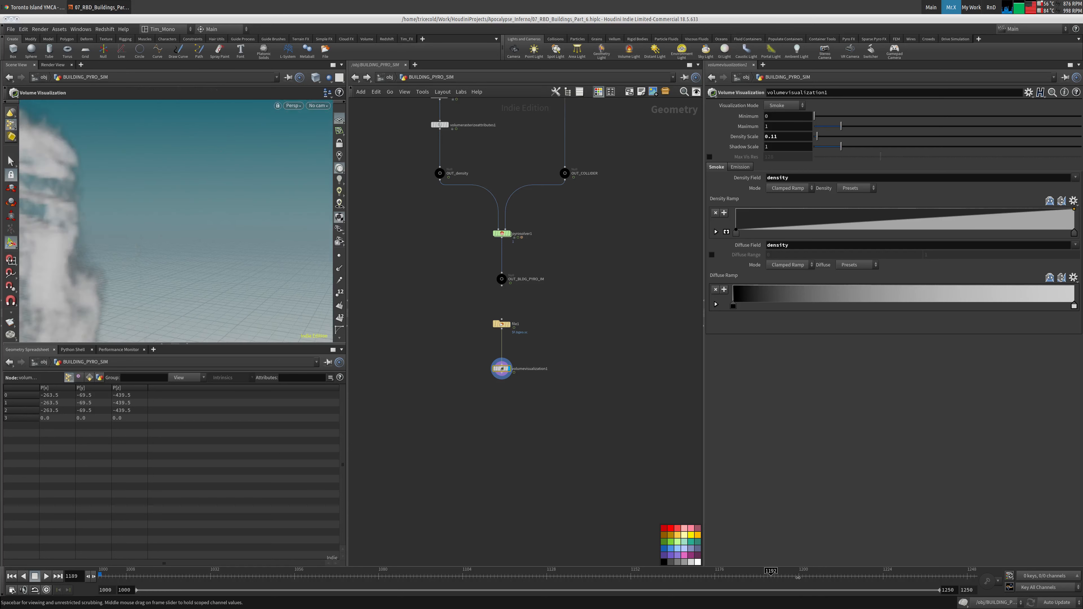
pyautogui.click(835, 575)
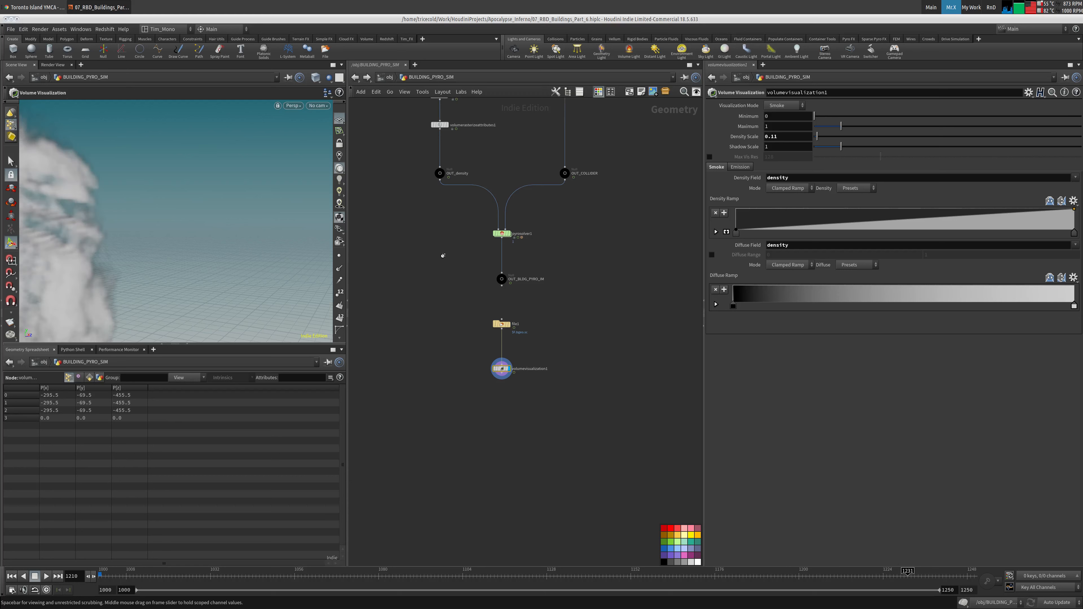
pyautogui.click(928, 576)
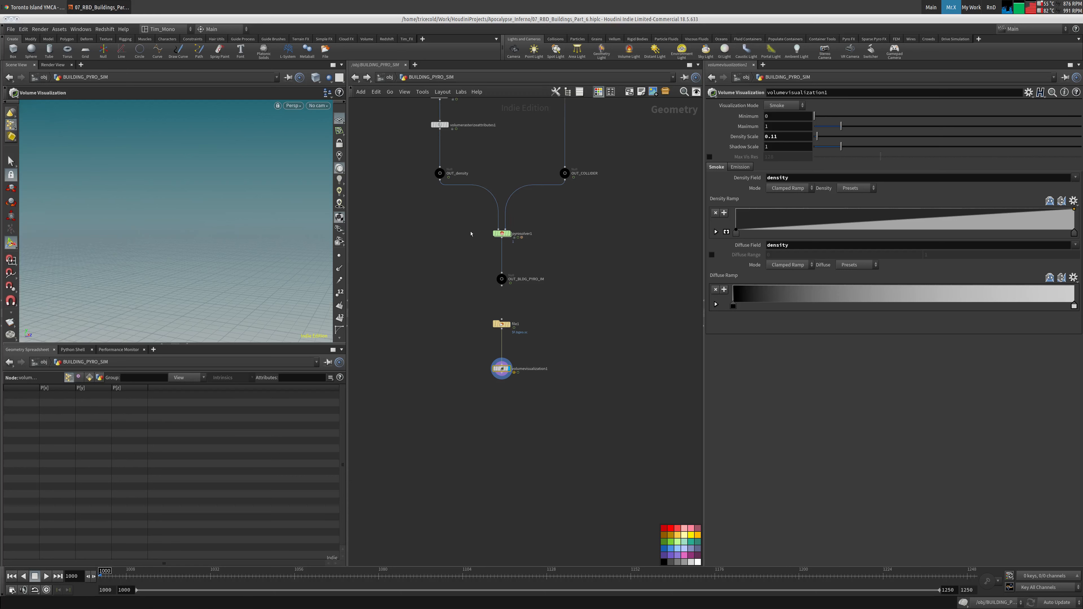
# Review the voxel size and boundary conditions in the Pyro Solver's setup settings.
pyautogui.click(502, 233)
pyautogui.click(715, 126)
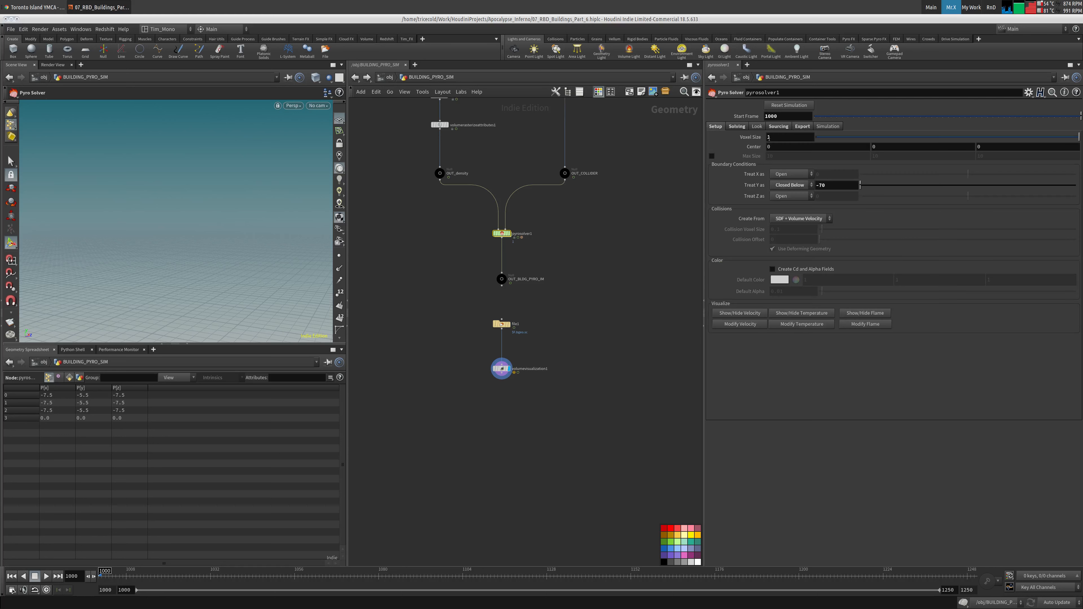
pyautogui.scroll(-3, 592, 267)
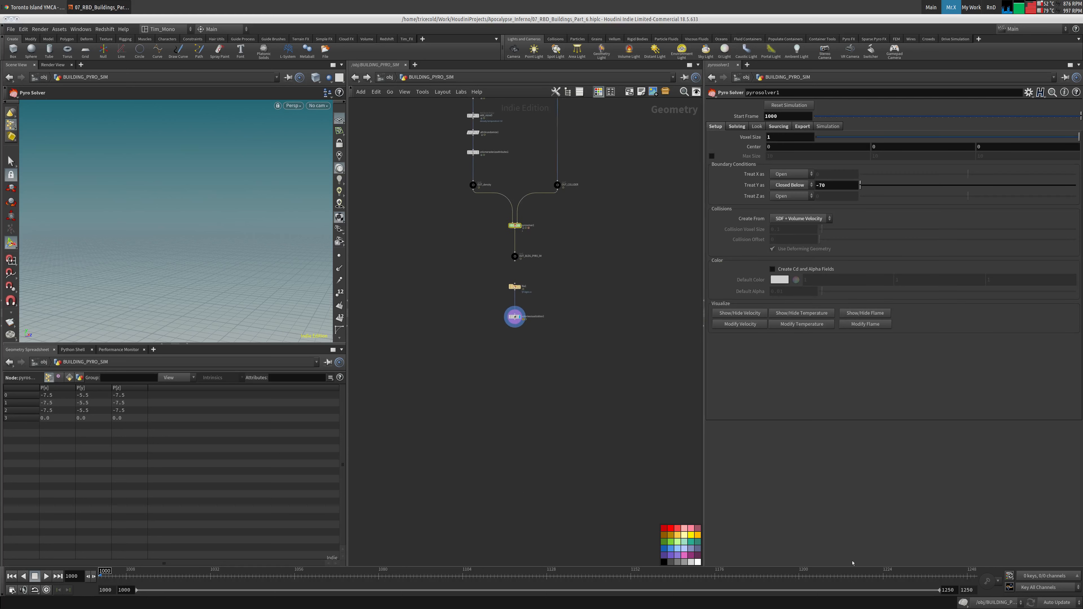
# Select the Volume Visualization node and review the smoke at frame 1219, first up close and from farther away.
pyautogui.click(516, 315)
pyautogui.click(864, 574)
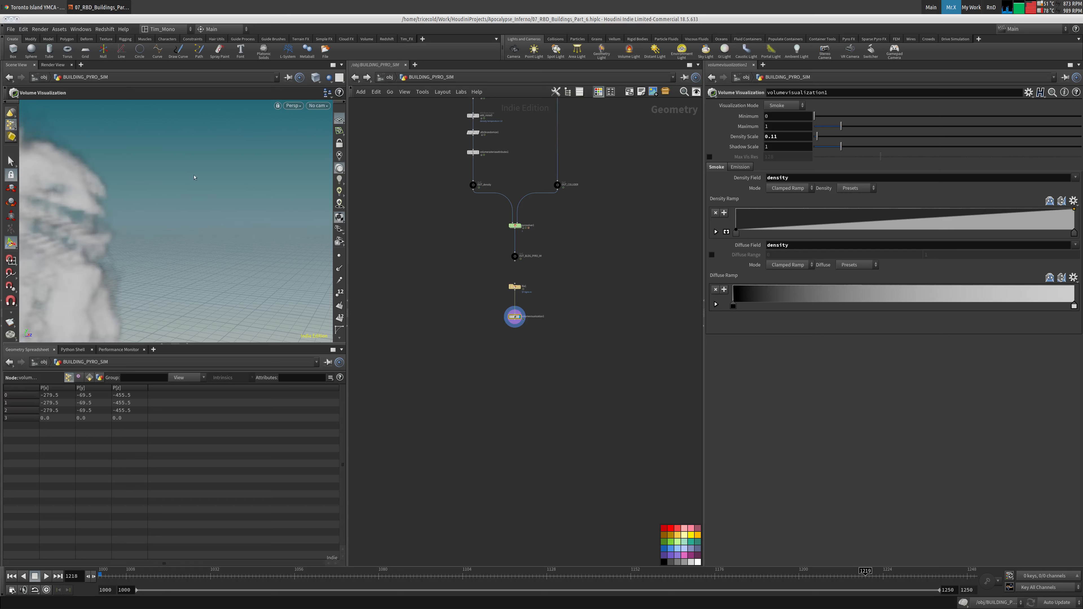
pyautogui.press('w')
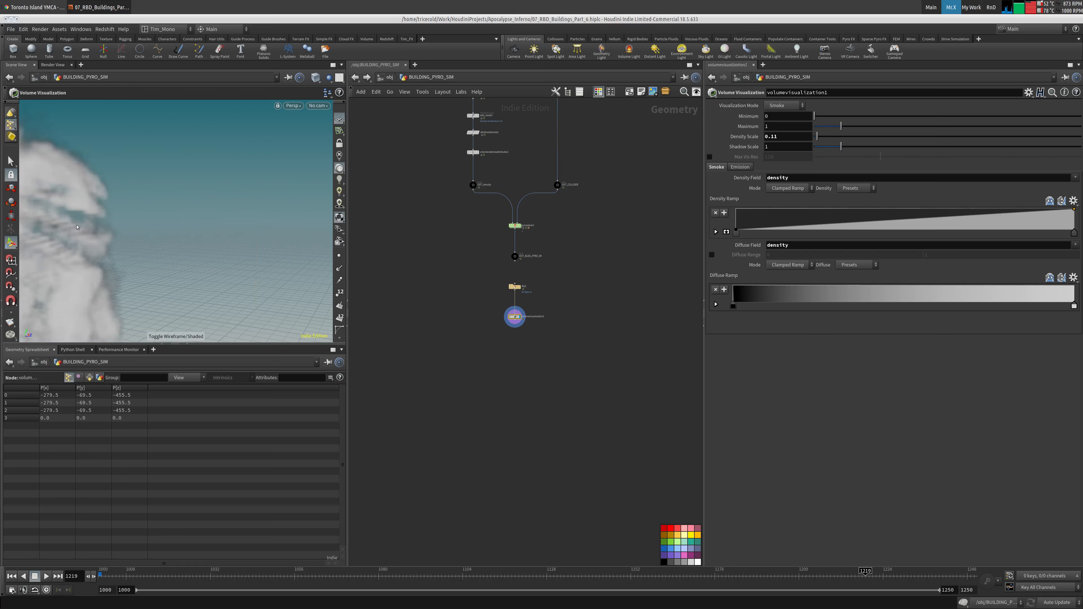
pyautogui.keyDown('alt'); pyautogui.moveTo(229, 259); pyautogui.dragTo(280, 187); pyautogui.keyUp('alt')
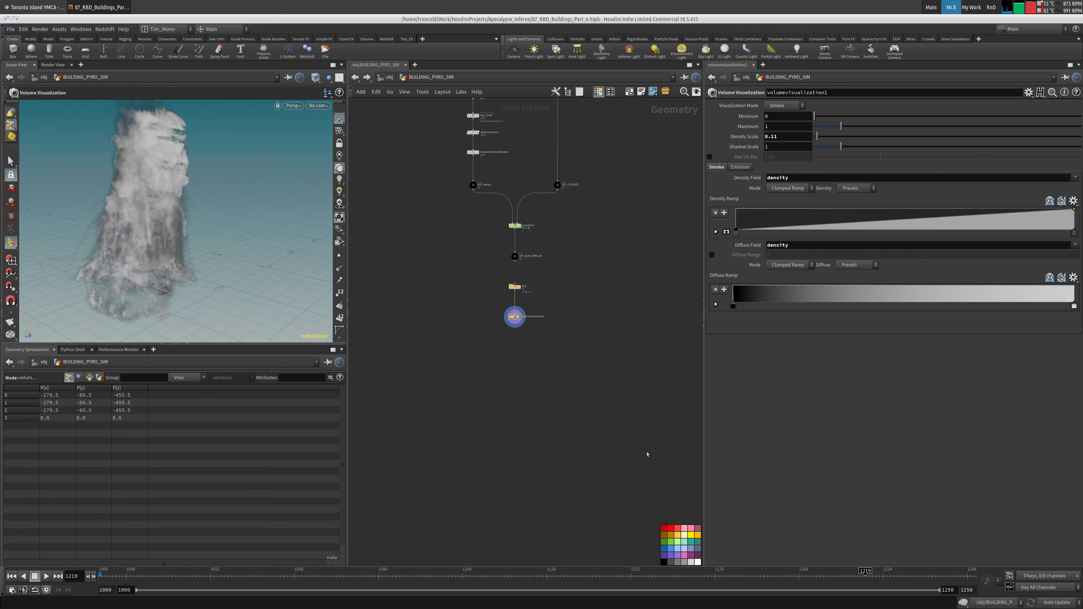
# Set the scene update mode to Manual and open the BUILDING_DUST_SIM network.
pyautogui.click(1056, 602)
pyautogui.click(1053, 580)
pyautogui.press('u')
pyautogui.doubleClick(572, 235)
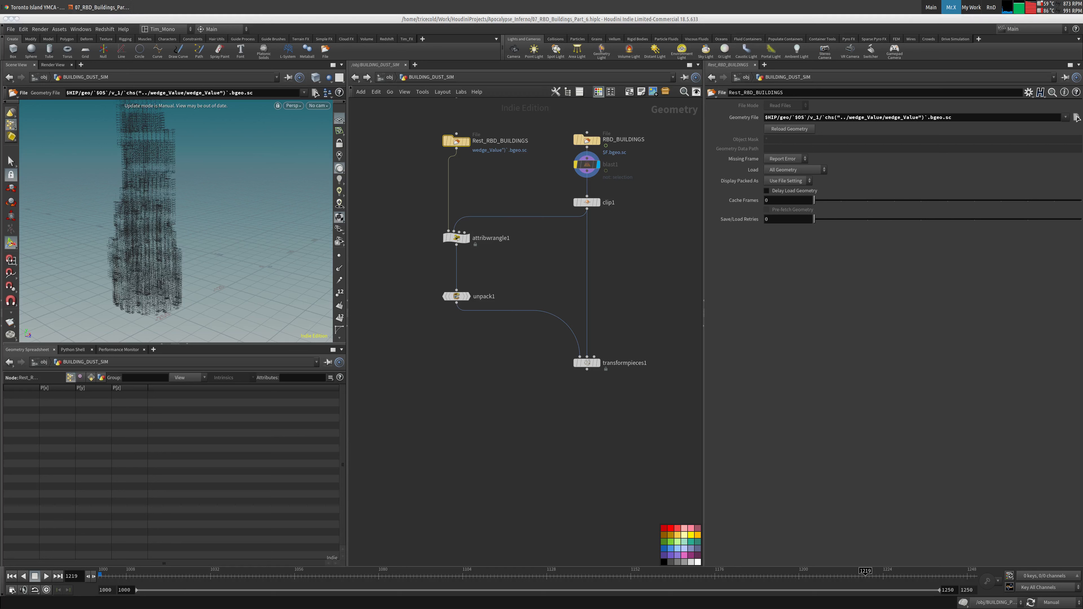
pyautogui.moveTo(430, 386); pyautogui.dragTo(455, 372, button='middle')
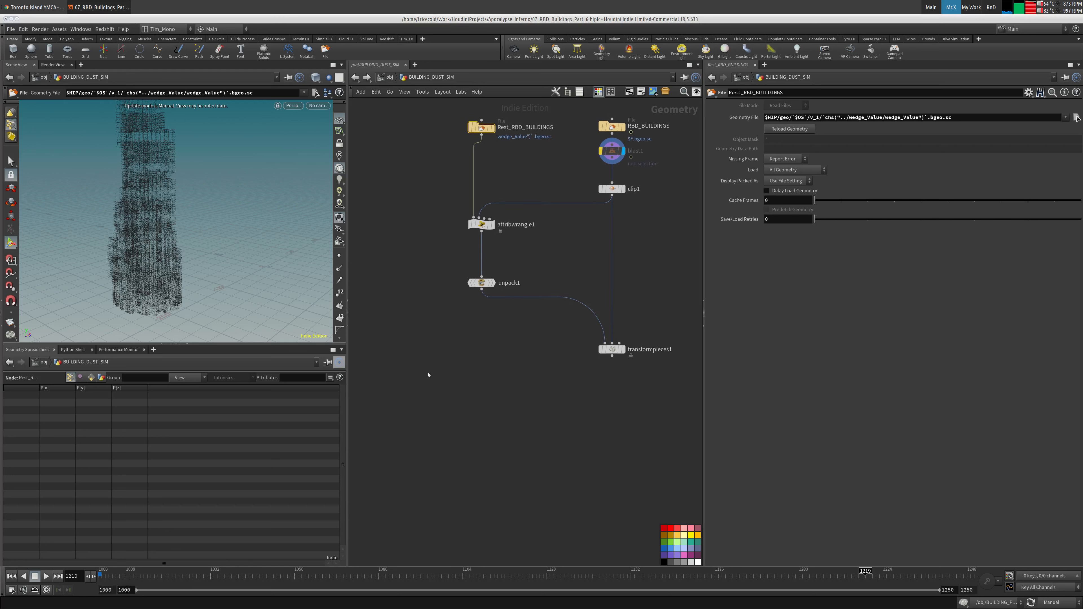
pyautogui.moveTo(437, 384)
pyautogui.mouseDown(button='middle')
pyautogui.moveTo(394, 358)
pyautogui.moveTo(367, 358)
pyautogui.mouseUp(button='middle')
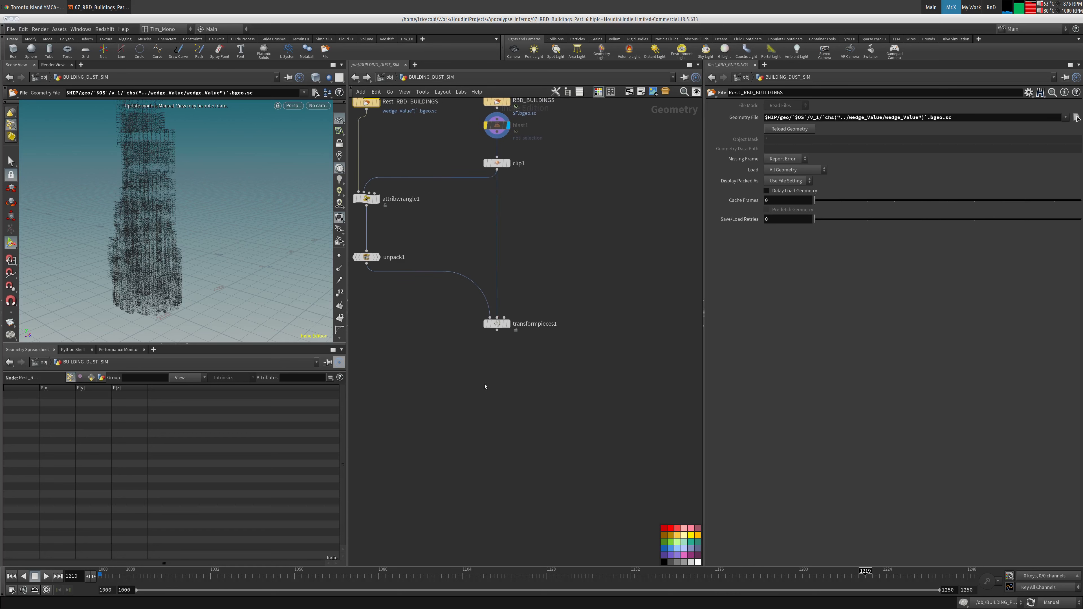
pyautogui.moveTo(485, 387); pyautogui.dragTo(519, 508, button='middle')
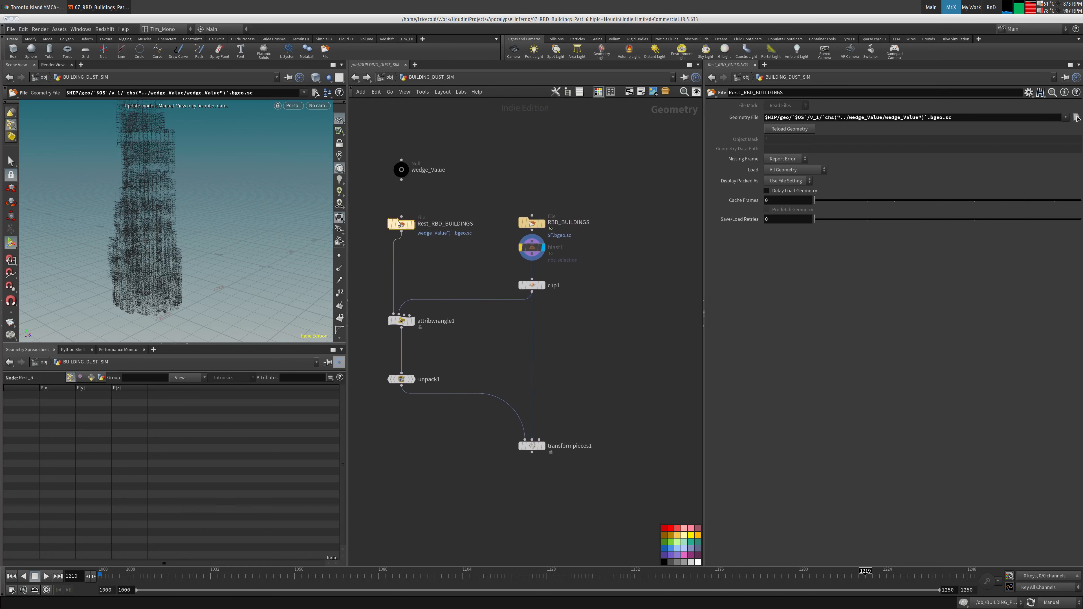
# Add a Null node directly below transformpieces1.
pyautogui.moveTo(451, 300); pyautogui.dragTo(449, 258, button='middle')
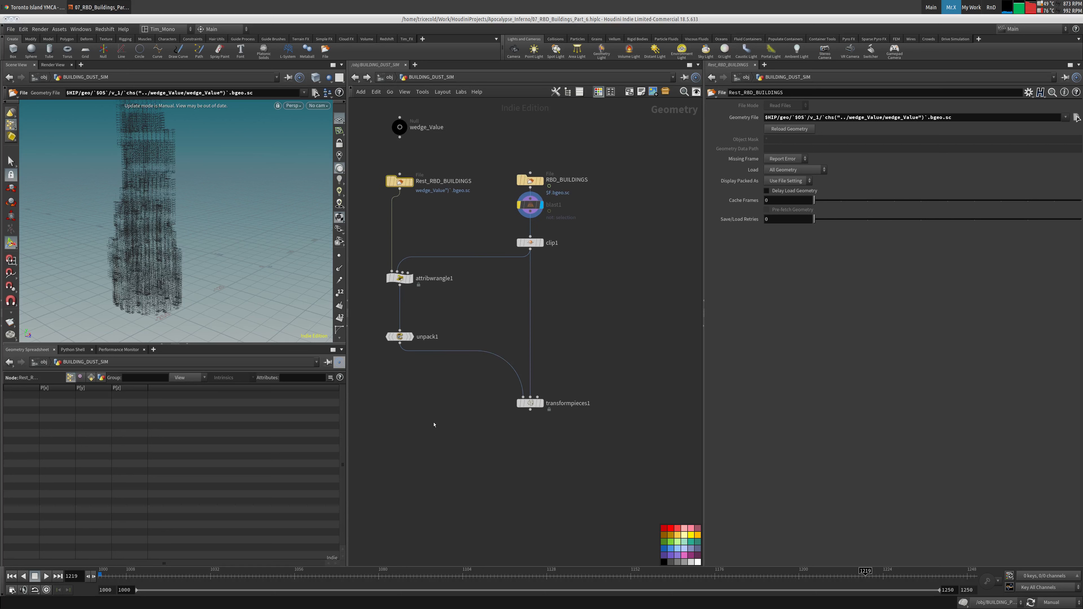
pyautogui.moveTo(445, 416); pyautogui.dragTo(418, 378, button='middle')
pyautogui.press('Tab')
pyautogui.write('nu')
pyautogui.click(569, 214)
pyautogui.click(503, 438)
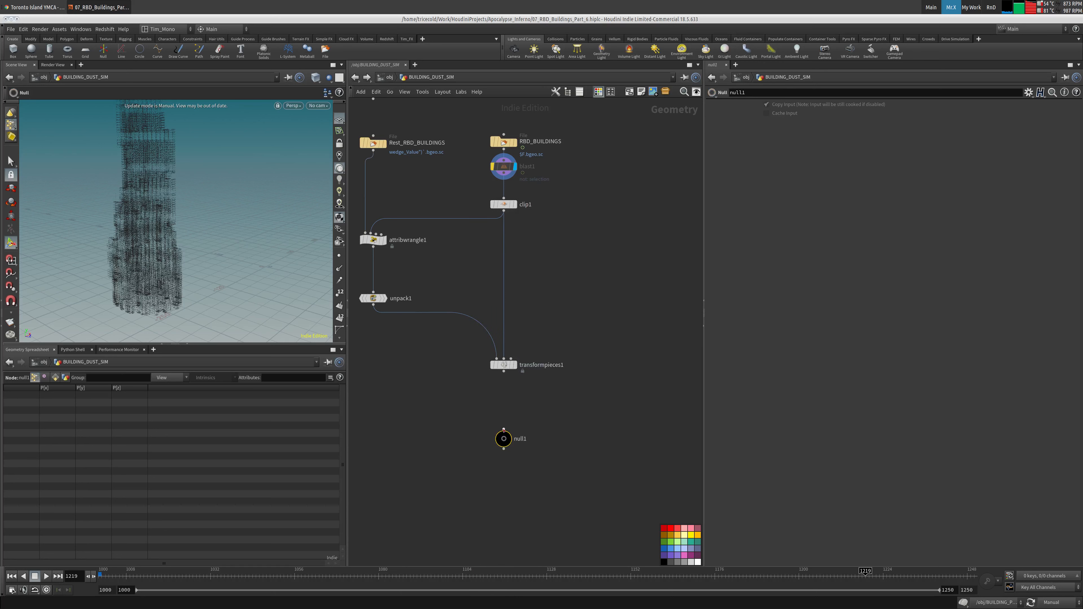
# Connect the null to transformpieces1, make it the displayed node and rename it OUT_BLDG_COLL.
pyautogui.click(509, 438)
pyautogui.doubleClick(519, 438)
pyautogui.doubleClick(540, 440)
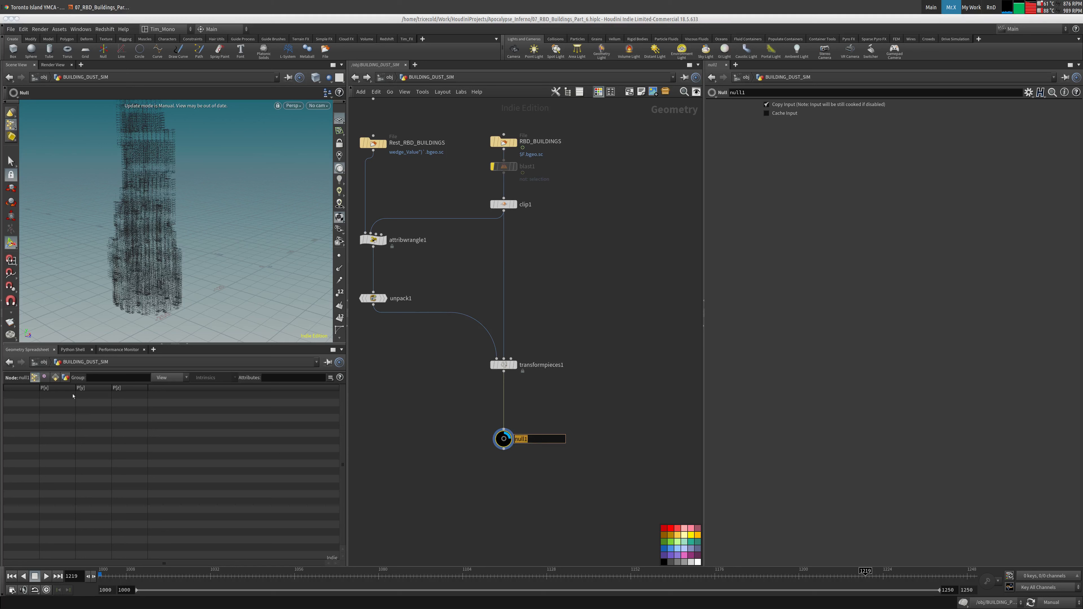
pyautogui.write('OUT_BLDG_COLL')
pyautogui.press('Return')
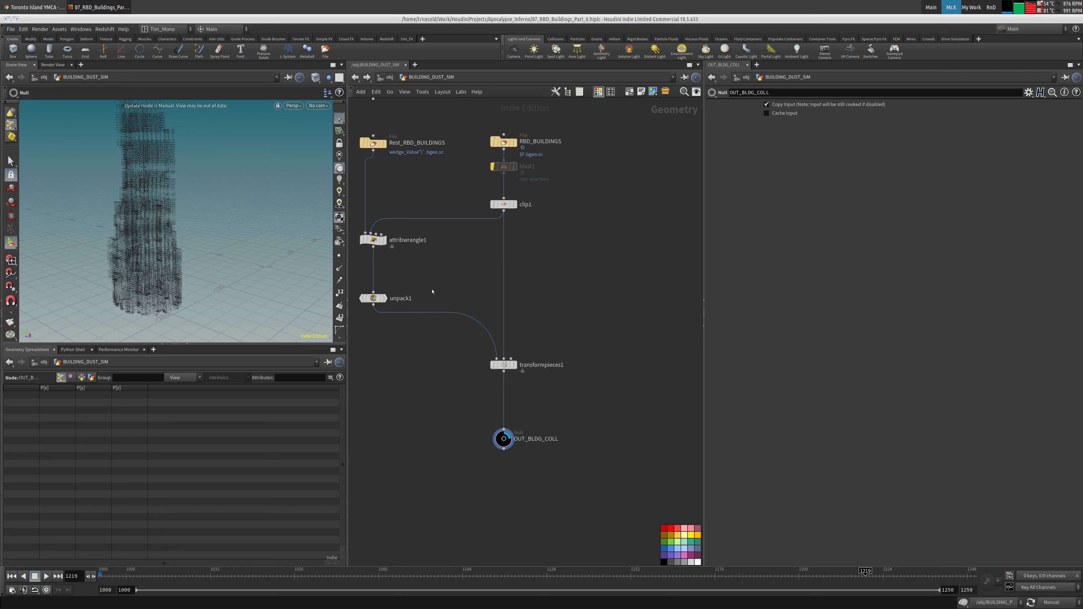
# Add a File node beside Rest_RBD_BUILDINGS.
pyautogui.press('h')
pyautogui.moveTo(417, 179); pyautogui.dragTo(417, 252, button='middle')
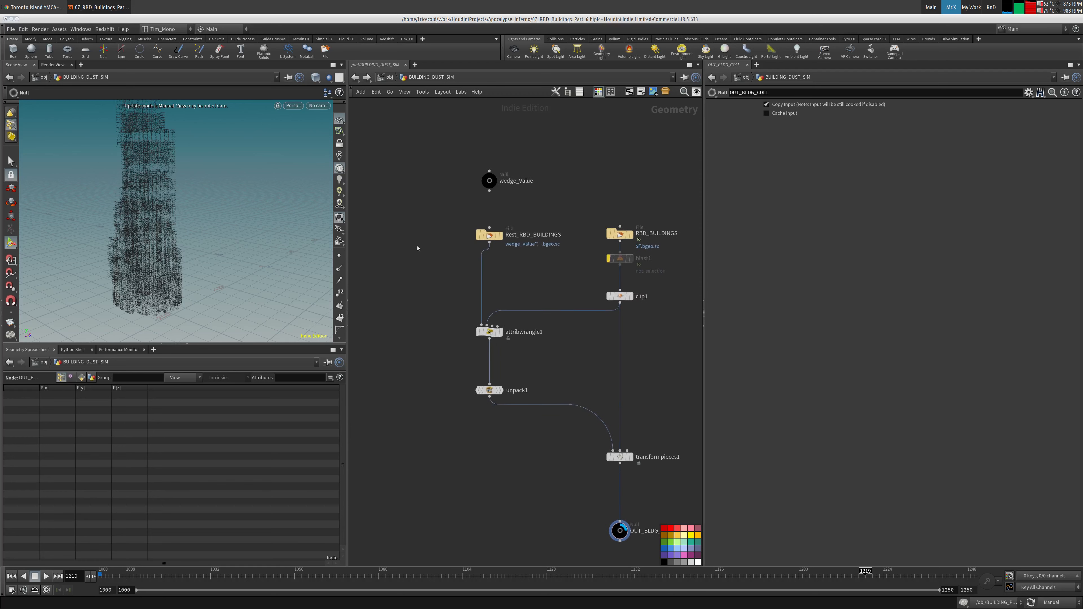
pyautogui.press('Tab')
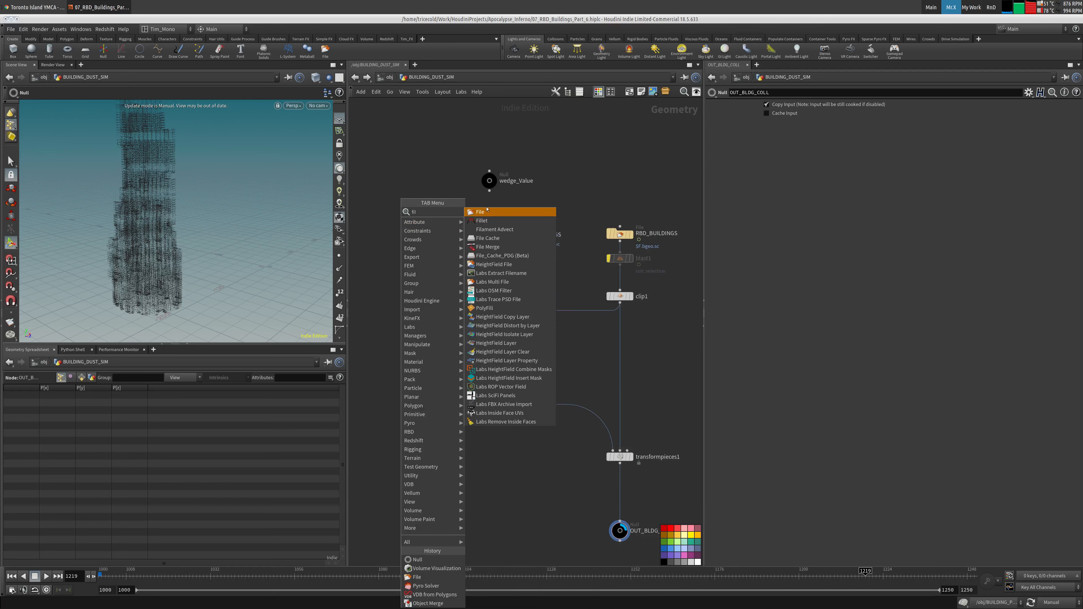
pyautogui.click(486, 214)
pyautogui.click(377, 234)
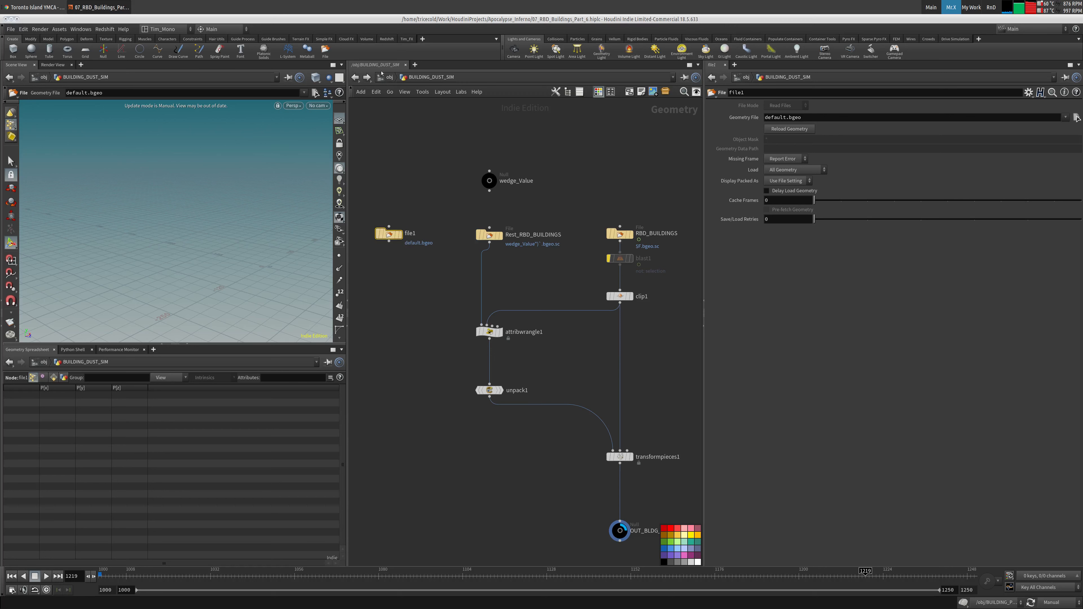
# Open the BUILDING_PYRO_SIM network and display its wedge_BLDG_debrisSRC file node.
pyautogui.click(389, 78)
pyautogui.doubleClick(480, 234)
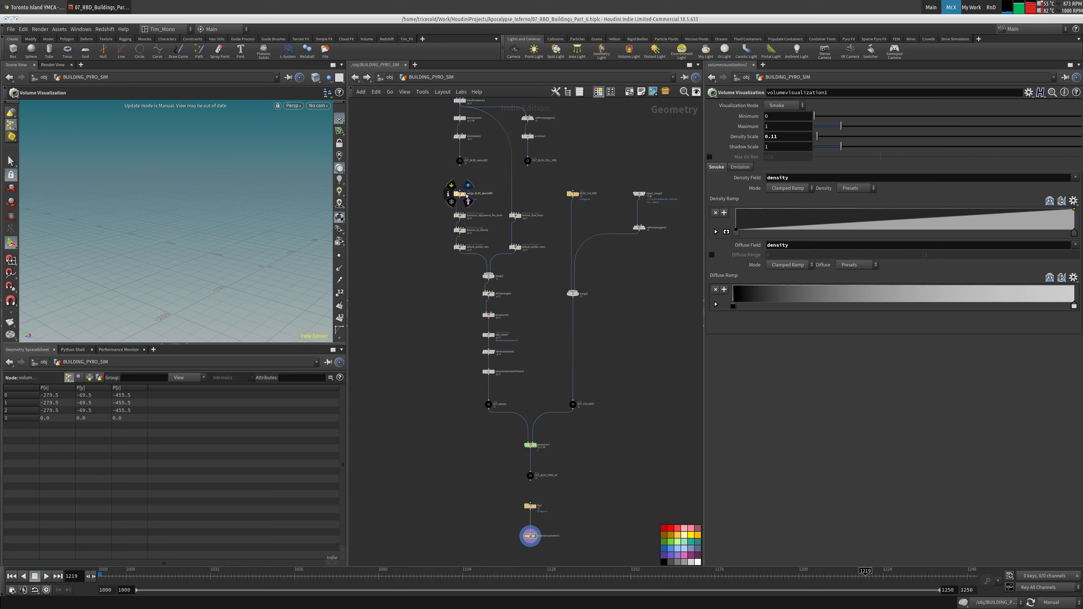
pyautogui.click(460, 194)
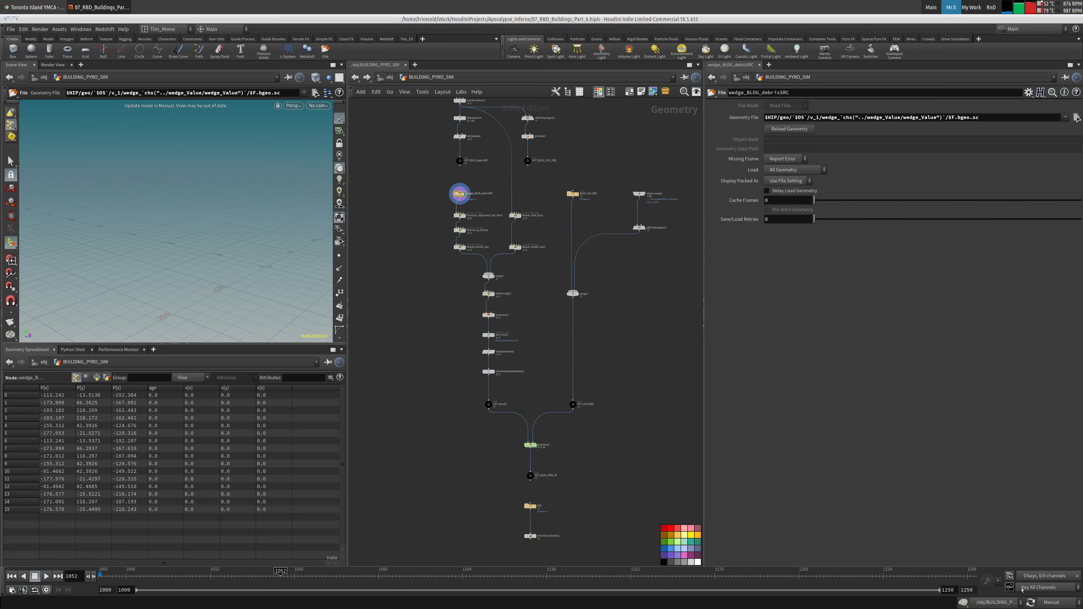
# Set the update mode to Auto Update, review the debris points up to frame 1040, and rewind to the first frame.
pyautogui.click(1056, 602)
pyautogui.click(1056, 577)
pyautogui.moveTo(119, 576); pyautogui.dragTo(239, 589)
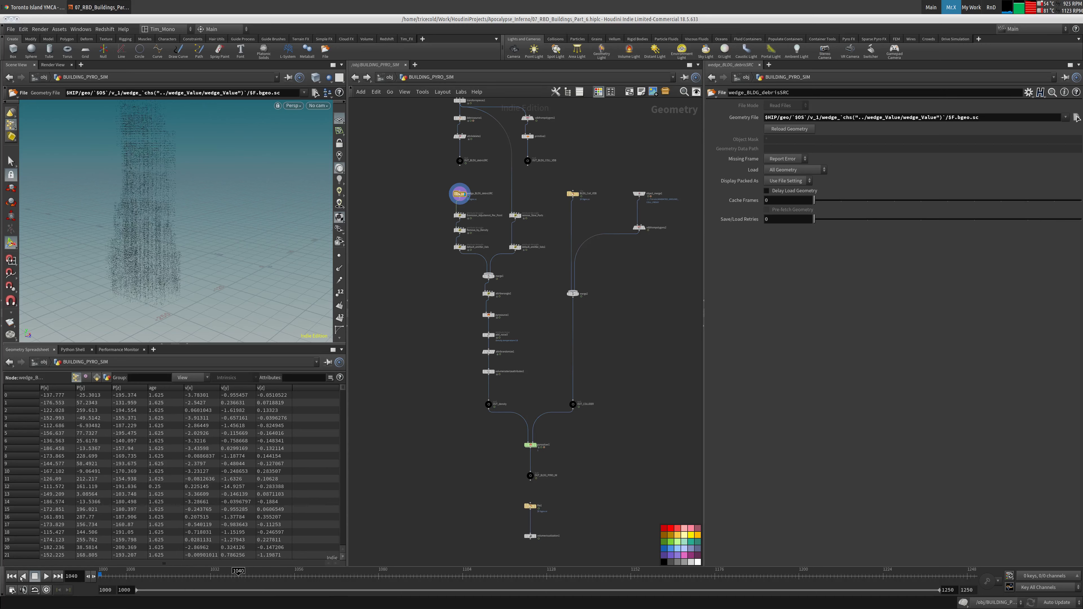
pyautogui.click(12, 576)
# Return to BUILDING_DUST_SIM, display the new File node, and rename it wedge_BLDG_debrisSRC.
pyautogui.click(389, 77)
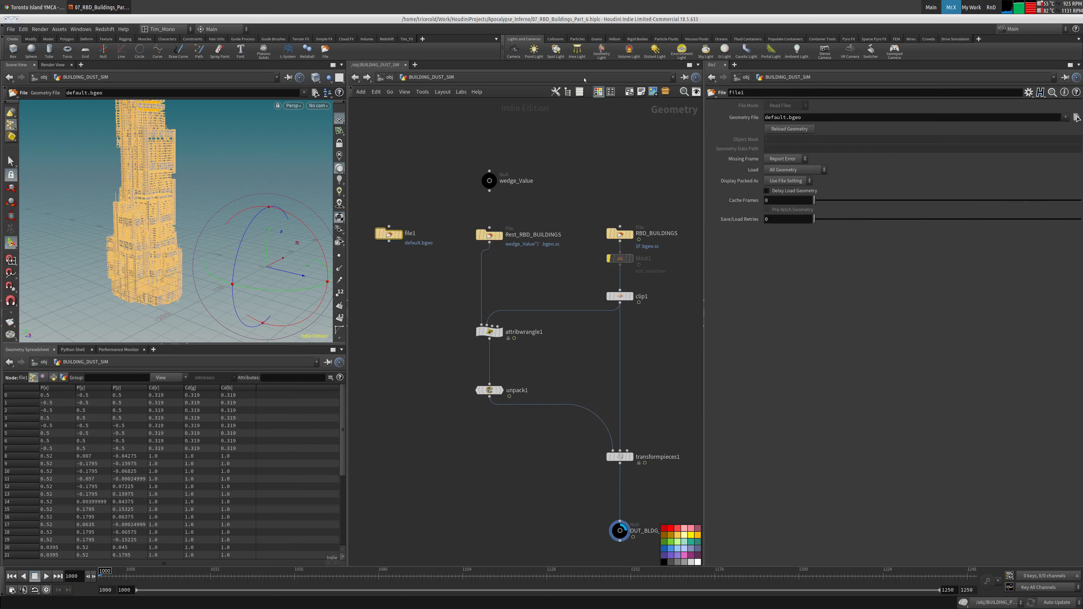
pyautogui.click(399, 233)
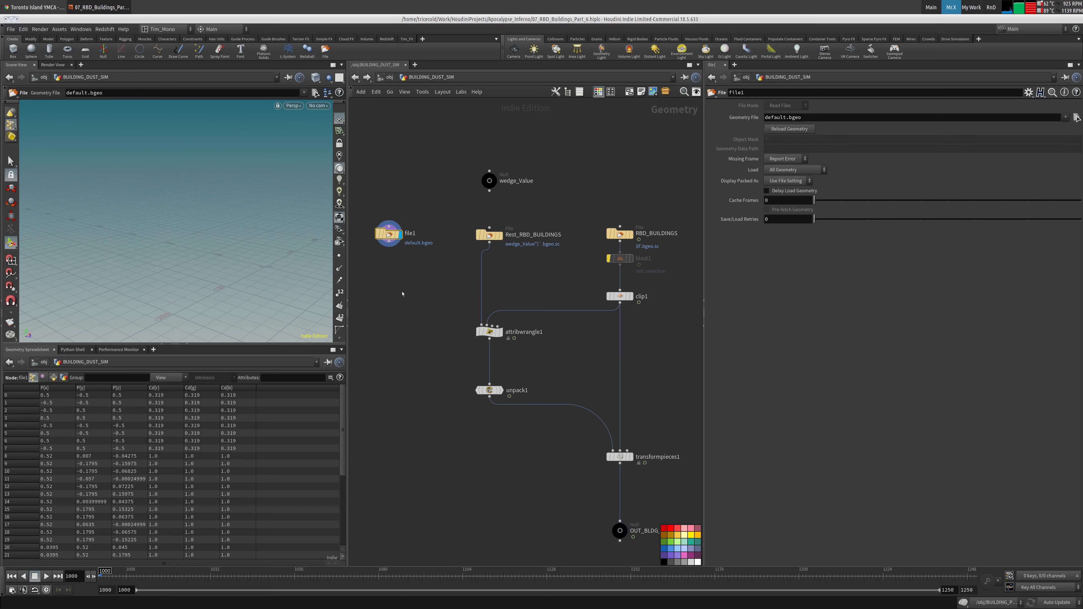
pyautogui.moveTo(401, 293); pyautogui.dragTo(421, 310, button='middle')
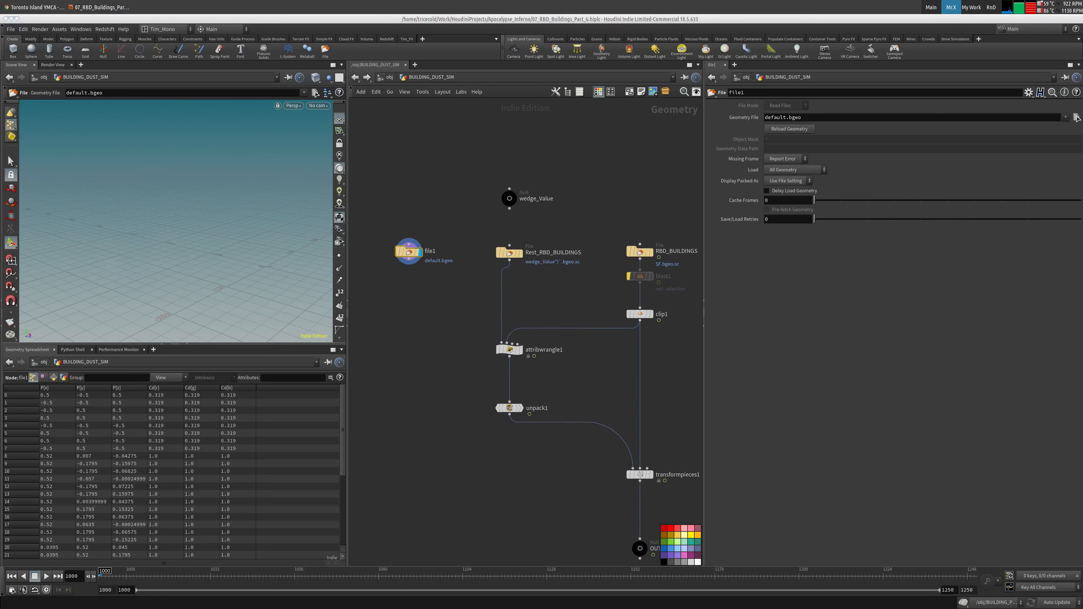
pyautogui.doubleClick(430, 250)
pyautogui.write('wedge_BLDG_debrisSRC')
pyautogui.press('Return')
pyautogui.moveTo(410, 255); pyautogui.dragTo(384, 255)
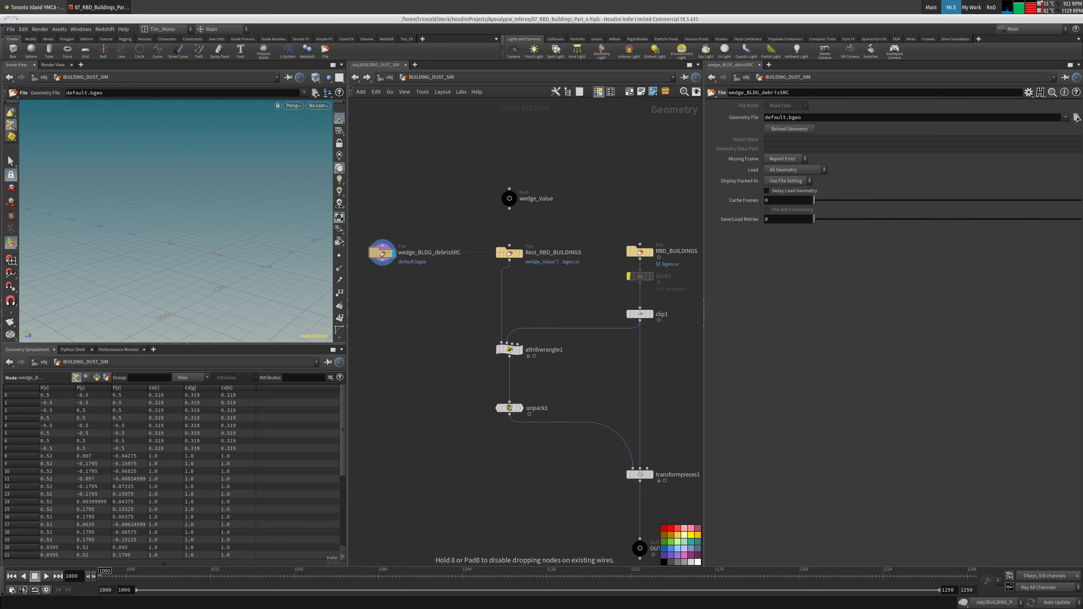
pyautogui.click(508, 198)
pyautogui.rightClick(732, 105)
pyautogui.click(763, 164)
pyautogui.click(415, 251)
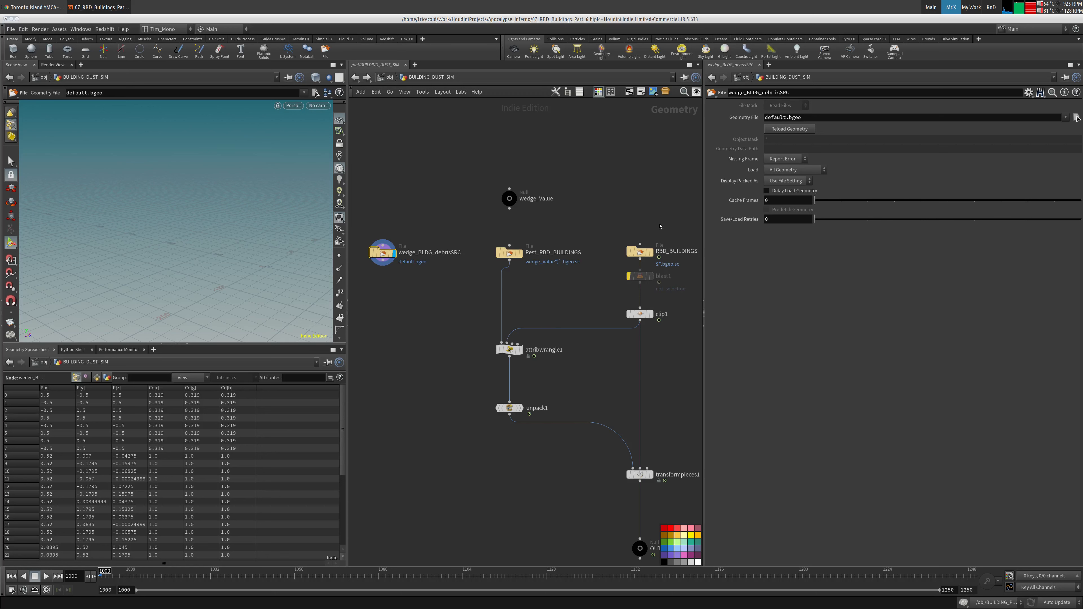
# Copy the Geometry File path from RBD_BUILDINGS into wedge_BLDG_debrisSRC and check the loaded points on the timeline.
pyautogui.click(672, 247)
pyautogui.click(872, 116)
pyautogui.hotkey('ctrl', 'c')
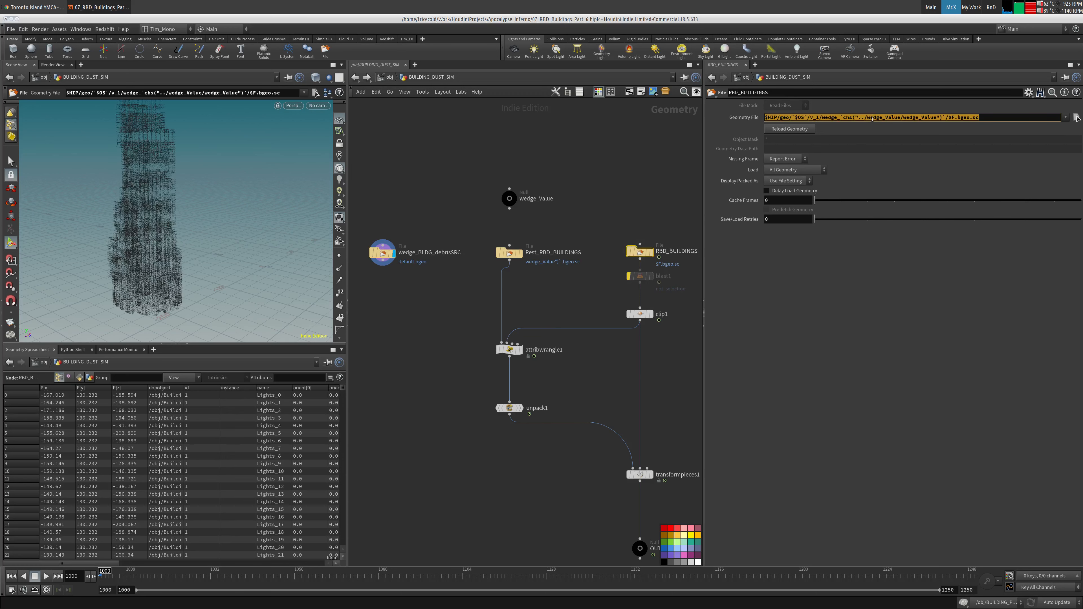
pyautogui.click(382, 252)
pyautogui.click(863, 119)
pyautogui.hotkey('ctrl', 'v')
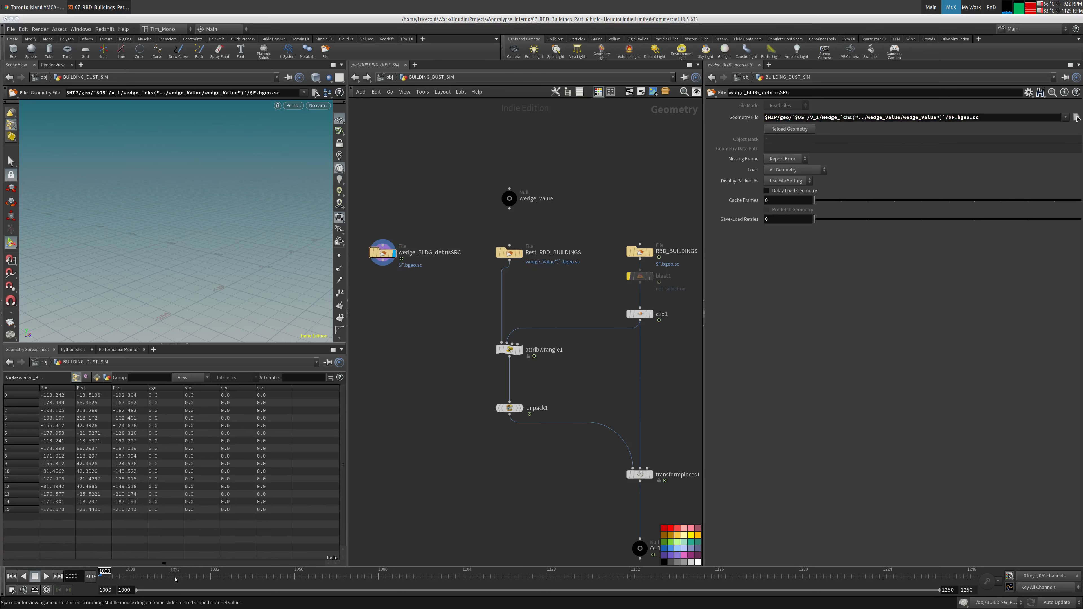
pyautogui.moveTo(123, 575); pyautogui.dragTo(1, 365)
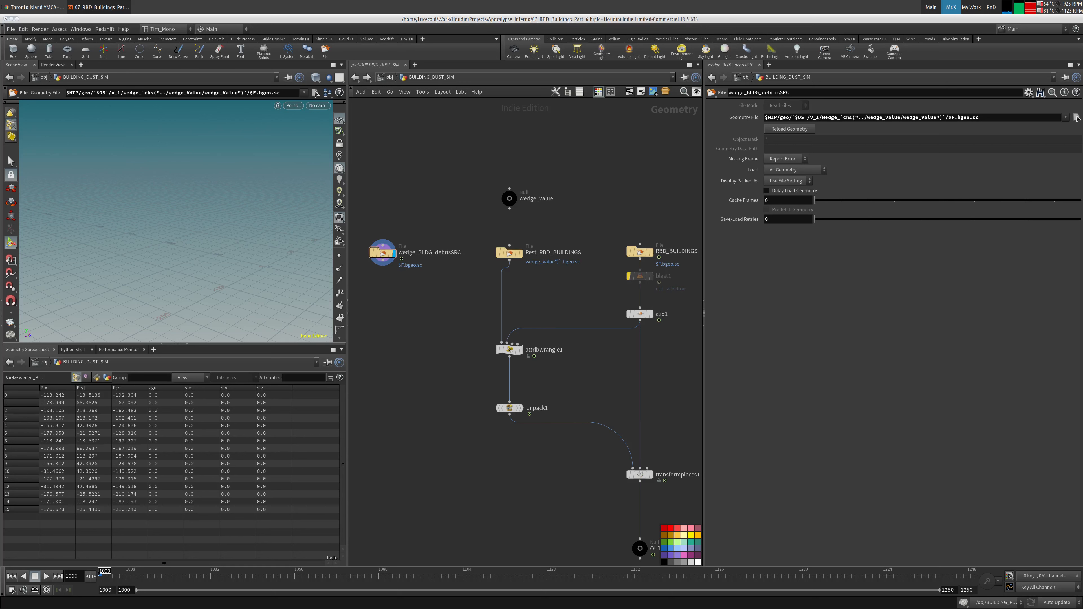
# Add a Clip node below wedge_BLDG_debrisSRC and connect it to that file node.
pyautogui.moveTo(403, 393); pyautogui.dragTo(419, 338, button='middle')
pyautogui.press('Tab')
pyautogui.write('cli')
pyautogui.click(497, 212)
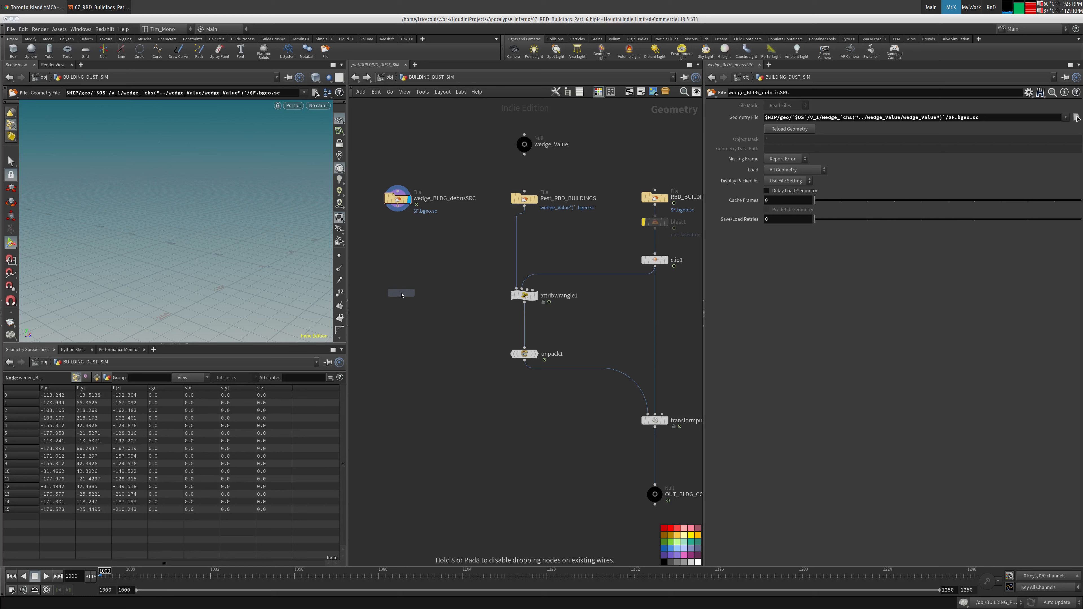
pyautogui.click(398, 290)
pyautogui.moveTo(397, 290); pyautogui.dragTo(397, 206)
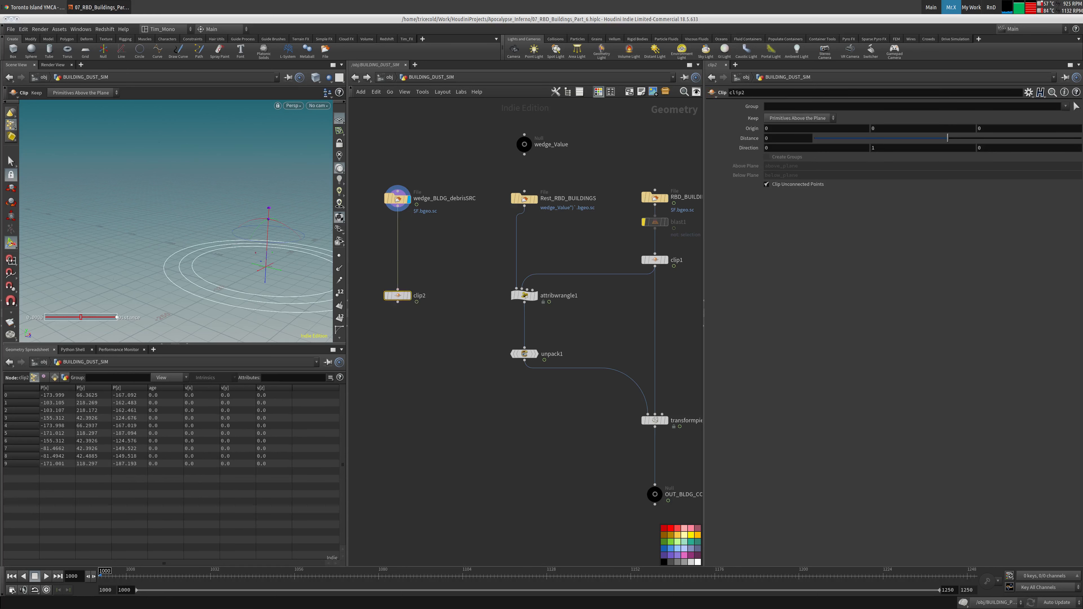
# Set the Y value of the new clip node's origin to -50.
pyautogui.click(895, 128)
pyautogui.write('-')
pyautogui.press('Return')
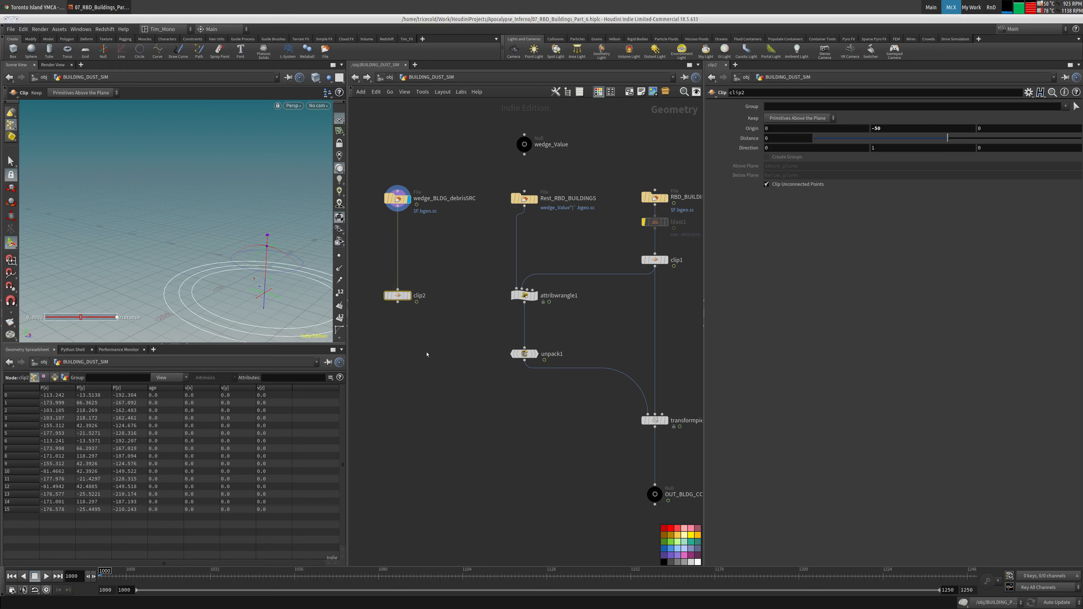
# Add an Attribute Wrangle below clip2, connected to it, and make it the displayed node.
pyautogui.moveTo(426, 355); pyautogui.dragTo(451, 338, button='middle')
pyautogui.press('Tab')
pyautogui.write('wr')
pyautogui.click(529, 211)
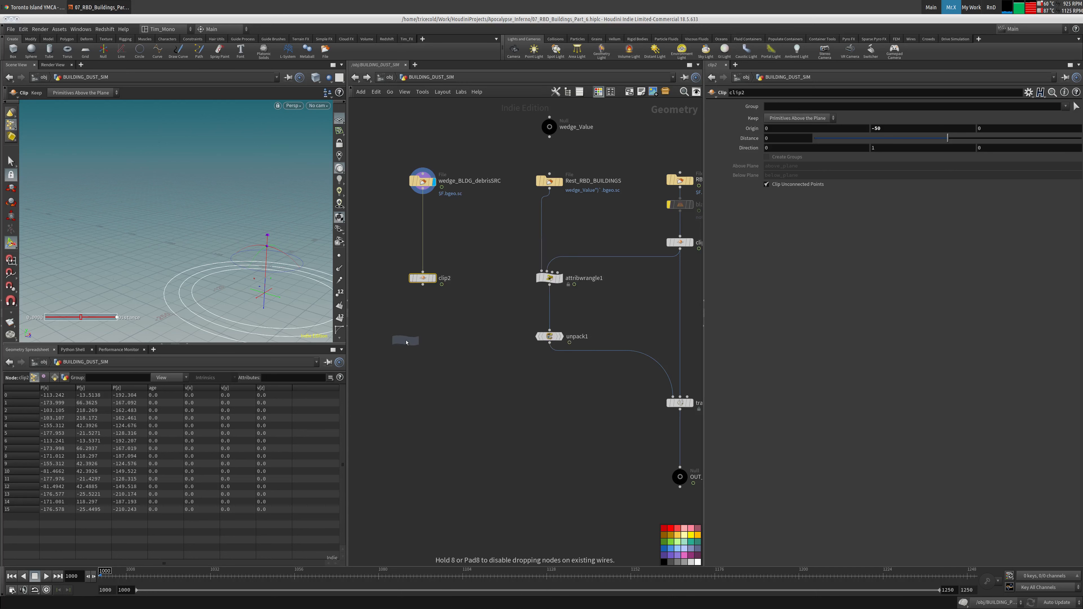
pyautogui.click(422, 337)
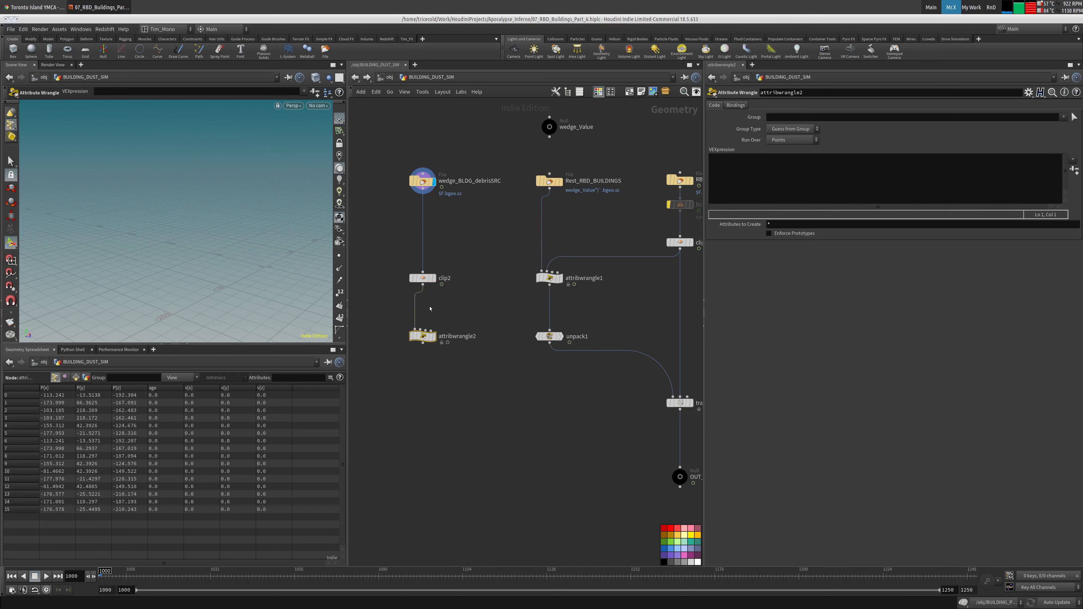
pyautogui.click(433, 336)
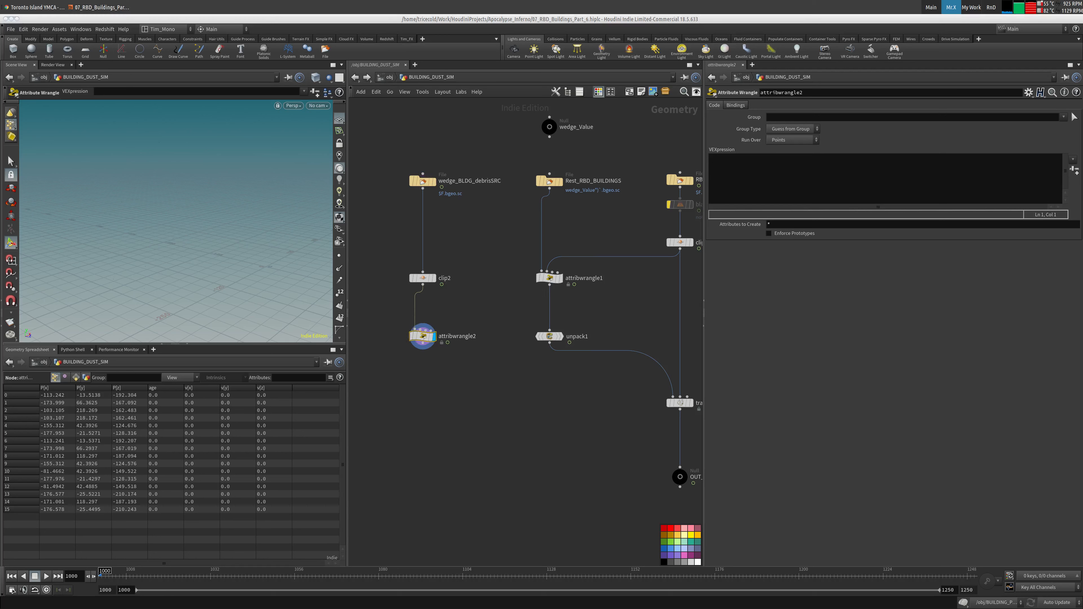
# Rename the new attribute wrangle as removeFast.
pyautogui.click(781, 174)
pyautogui.write('removeFast')
pyautogui.hotkey('ctrl', 'a')
pyautogui.hotkey('ctrl', 'x')
pyautogui.doubleClick(457, 336)
pyautogui.hotkey('ctrl', 'v')
pyautogui.press('Return')
pyautogui.moveTo(465, 316); pyautogui.dragTo(416, 349)
pyautogui.click(853, 156)
pyautogui.hotkey('ctrl', 'v')
pyautogui.click(722, 158)
pyautogui.press('BackSpace')
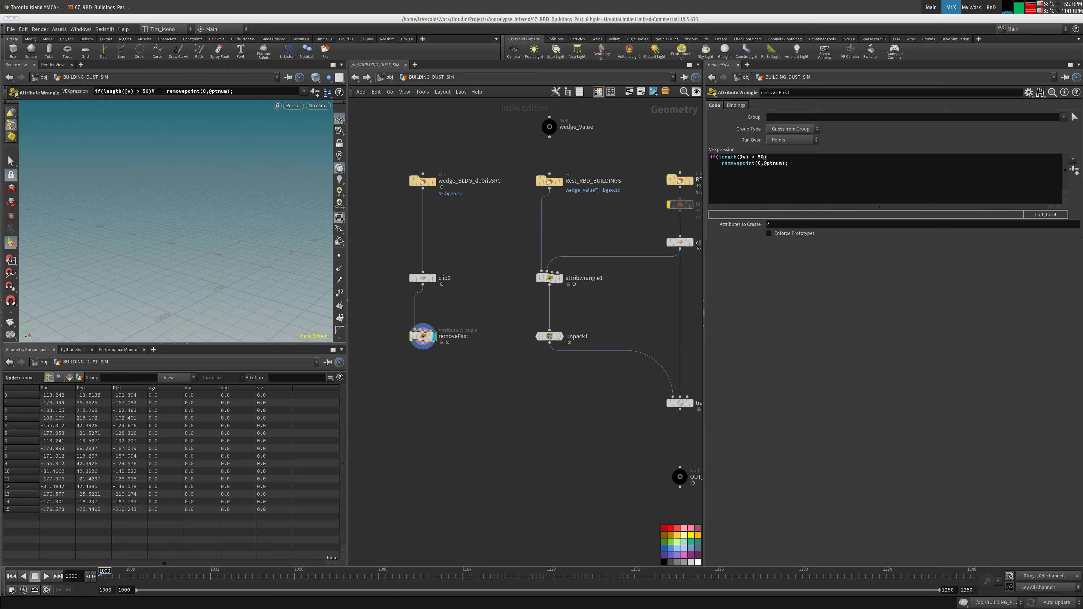
# Add an Attribute Delete node below removeFast and connect it.
pyautogui.press('Tab')
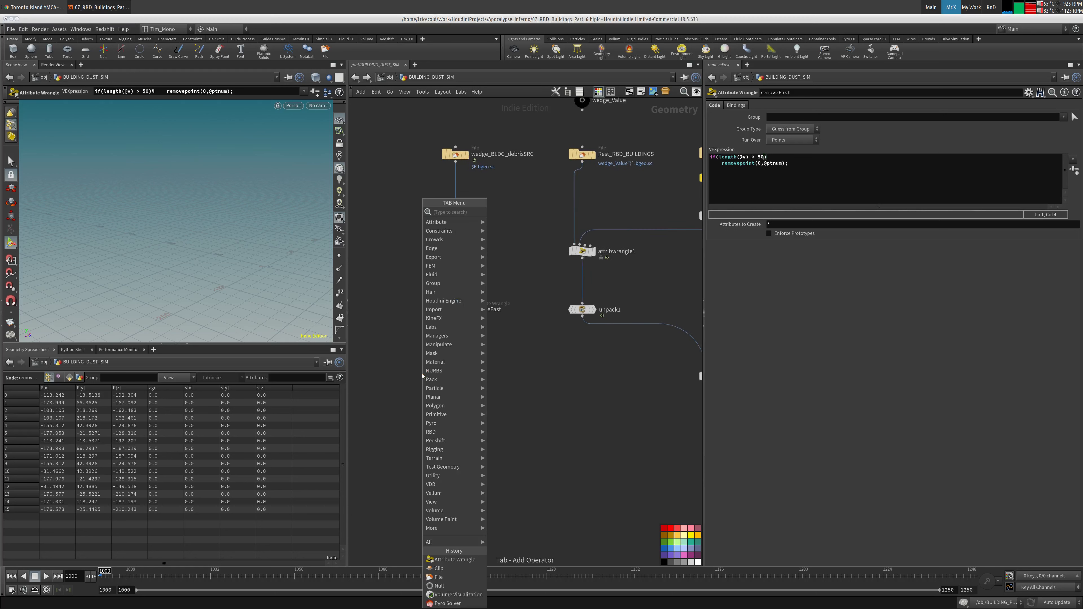
pyautogui.write('att')
pyautogui.press('Escape')
pyautogui.press('Tab')
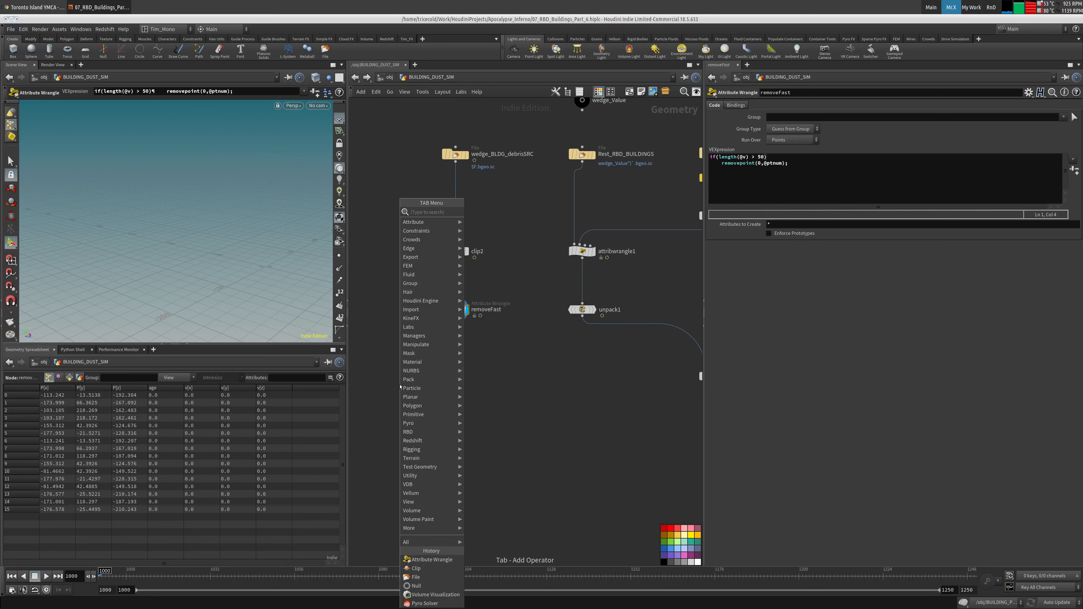
pyautogui.write('att')
pyautogui.write('ribdel')
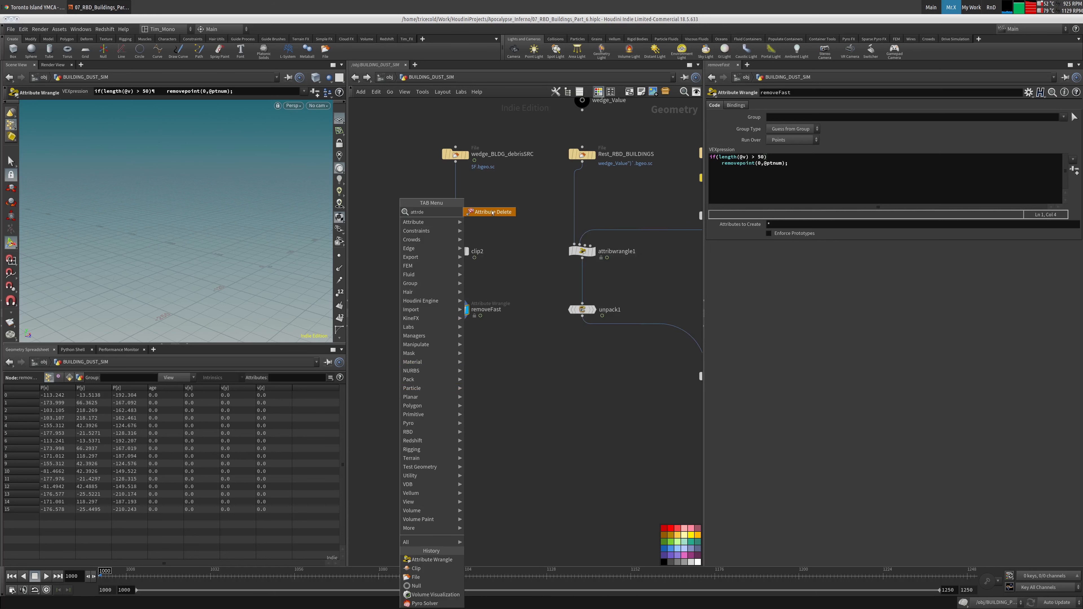
pyautogui.press('Return')
pyautogui.click(456, 364)
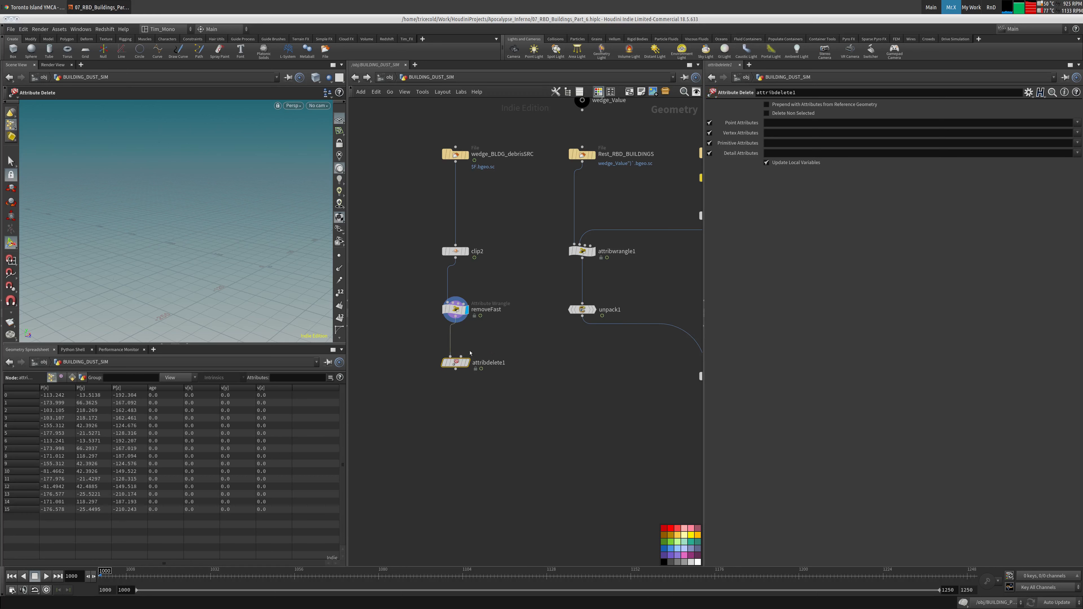
# Delete all point attributes except v with * ^v, and all vertex, primitive and detail attributes with *.
pyautogui.click(800, 123)
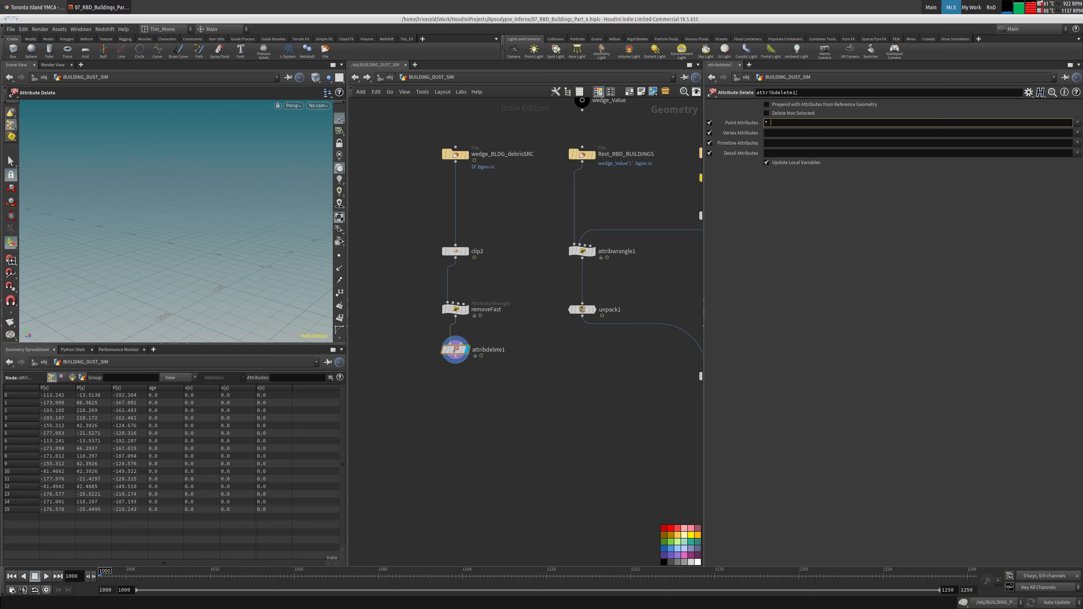
pyautogui.write('v')
pyautogui.press('Tab')
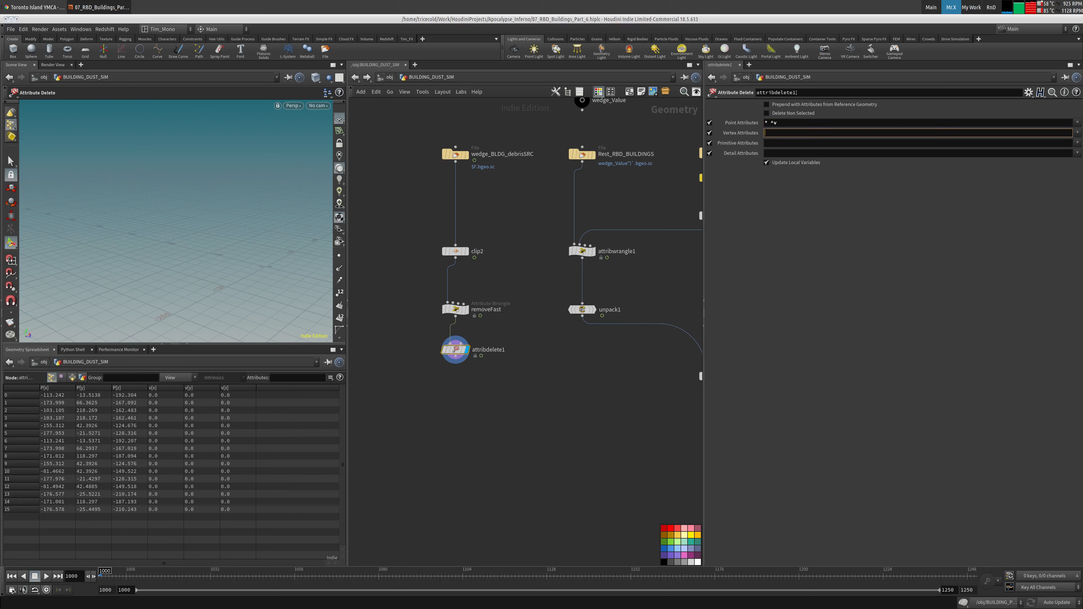
pyautogui.write('*')
pyautogui.press('Tab')
pyautogui.write('*')
pyautogui.press('Tab')
pyautogui.press('Return')
# Add a Null node connected to attribdelete1 and rename it OUT_BLDG_DEBRIS_DUST.
pyautogui.press('Tab')
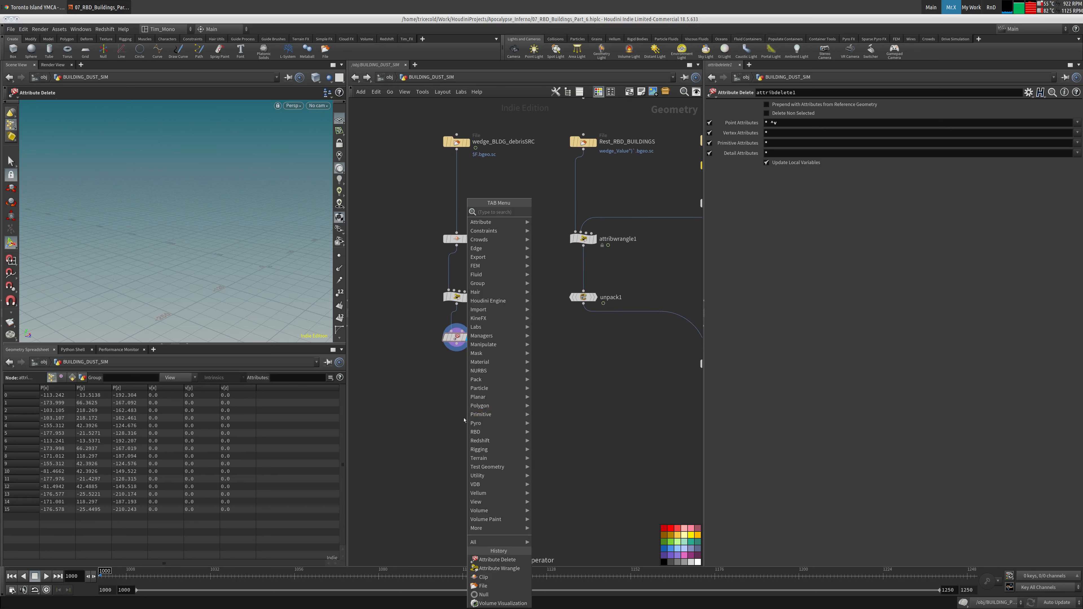
pyautogui.write('nu')
pyautogui.click(557, 209)
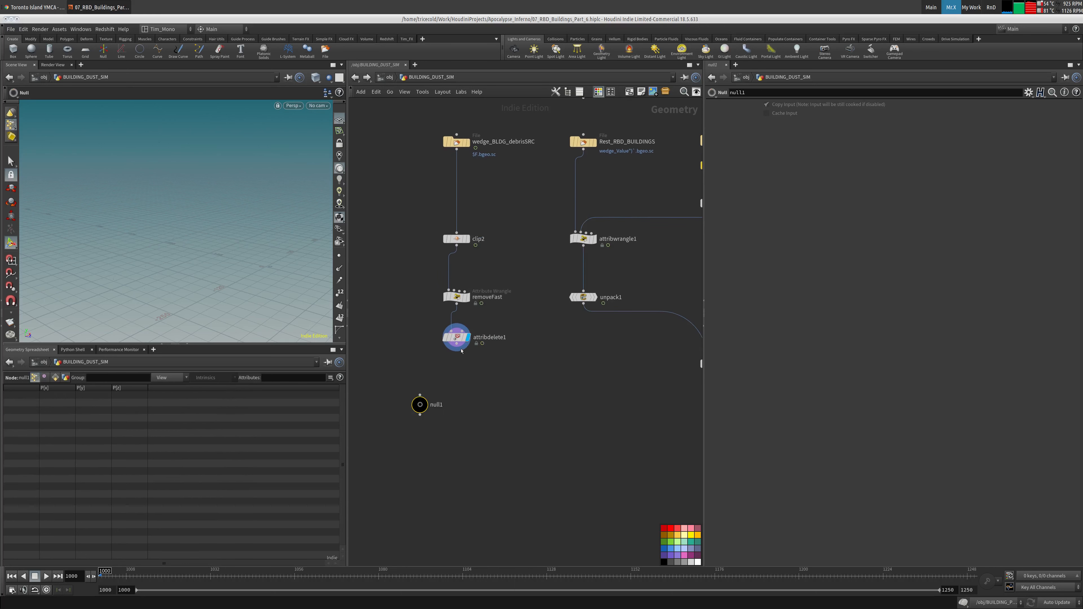
pyautogui.click(403, 401)
pyautogui.doubleClick(405, 401)
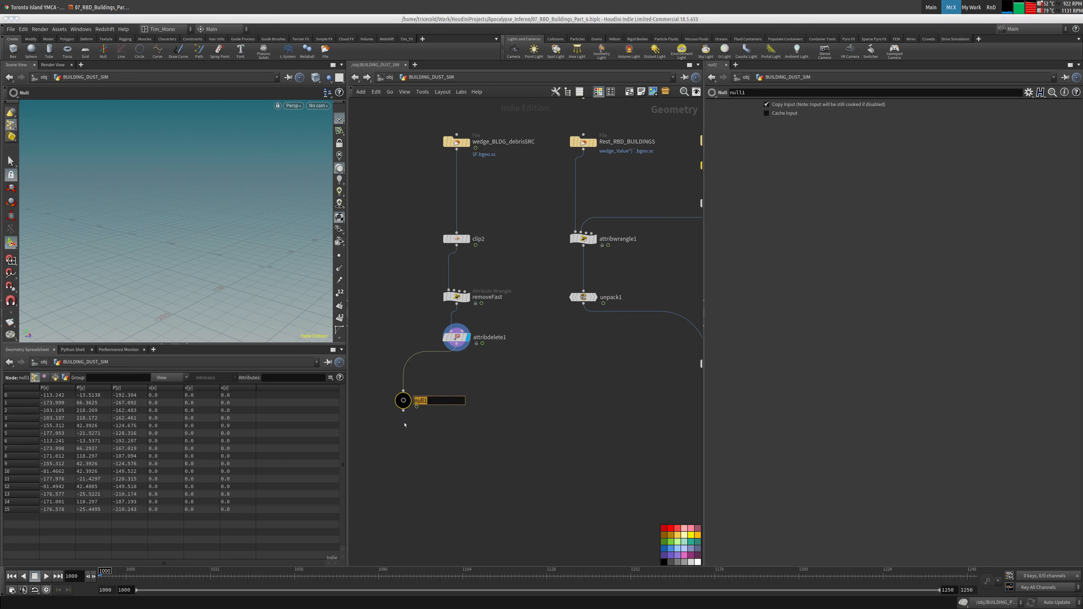
pyautogui.write('OUT_BLDG_DEBRIS_DUST')
pyautogui.press('Return')
# Duplicate the OUT_BLDG_DEBRIS_DUST null and connect the copy to attribdelete1 as well.
pyautogui.hotkey('ctrl', 'c')
pyautogui.hotkey('ctrl', 'v')
pyautogui.click(507, 399)
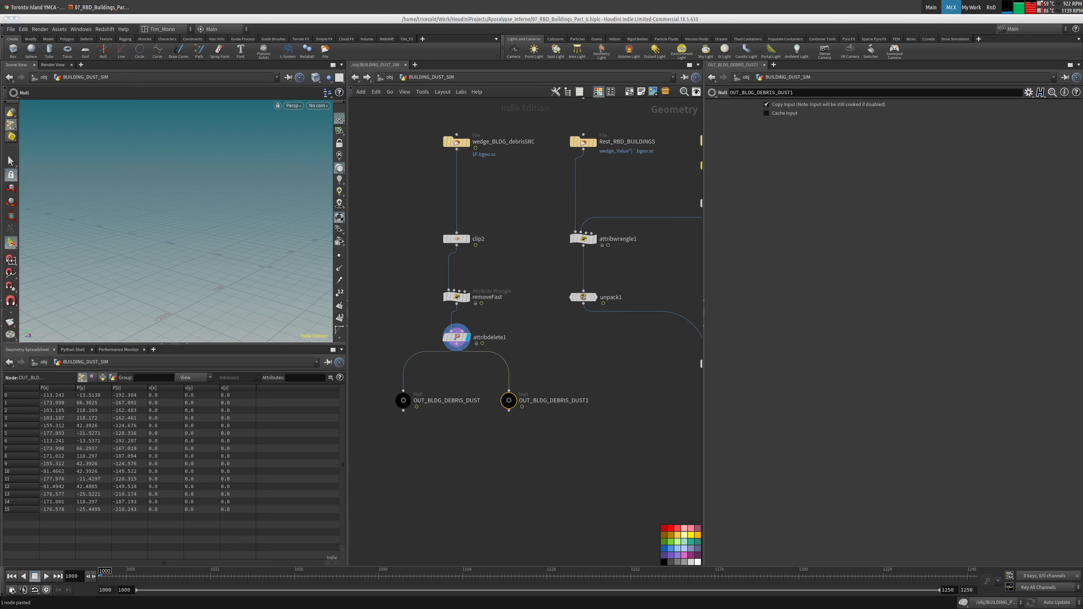
# Rename the duplicated null to OUT_BLDG_DEBRIS.
pyautogui.doubleClick(550, 401)
pyautogui.moveTo(591, 401); pyautogui.dragTo(570, 400)
pyautogui.press('BackSpace')
pyautogui.press('Return')
# Rename the OUT_BLDG_DEBRIS_DUST null to OUT_BLDG_DUST.
pyautogui.click(445, 400)
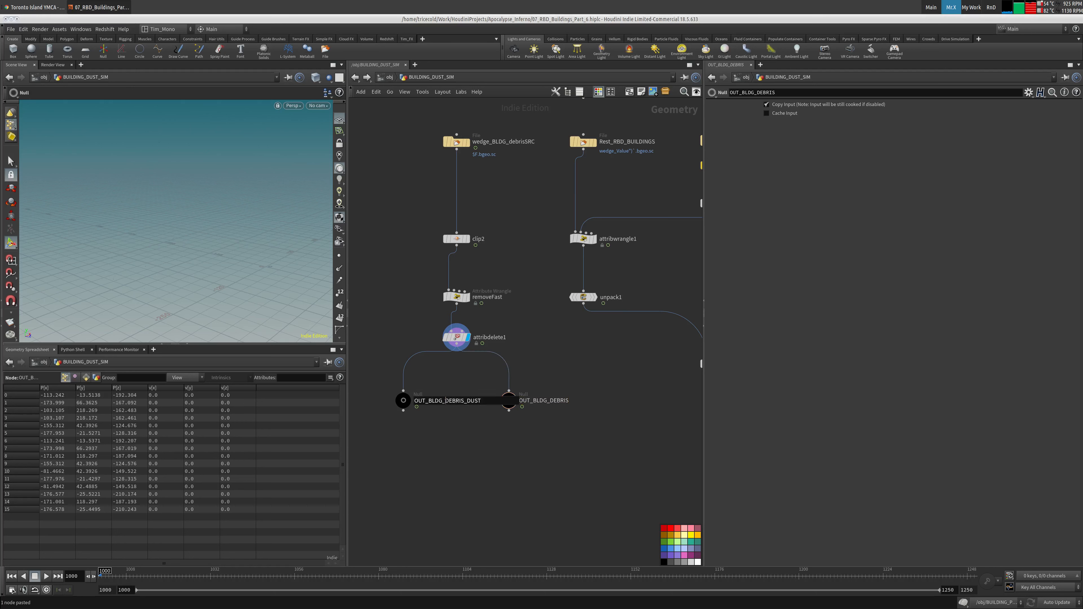
pyautogui.press('Delete')
pyautogui.press('Delete')
pyautogui.press('Delete')
pyautogui.press('Delete')
pyautogui.press('Delete')
pyautogui.press('Delete')
pyautogui.press('Delete')
pyautogui.press('Return')
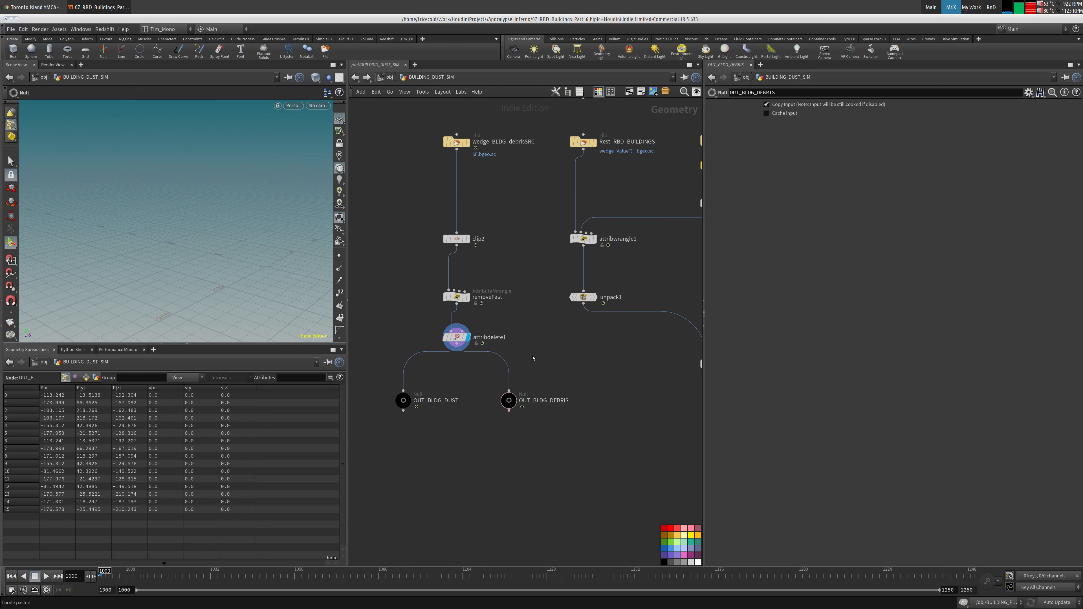
# Insert a Delete node between attribdelete1 and the OUT_BLDG_DEBRIS null.
pyautogui.press('Tab')
pyautogui.write('tr')
pyautogui.click(618, 212)
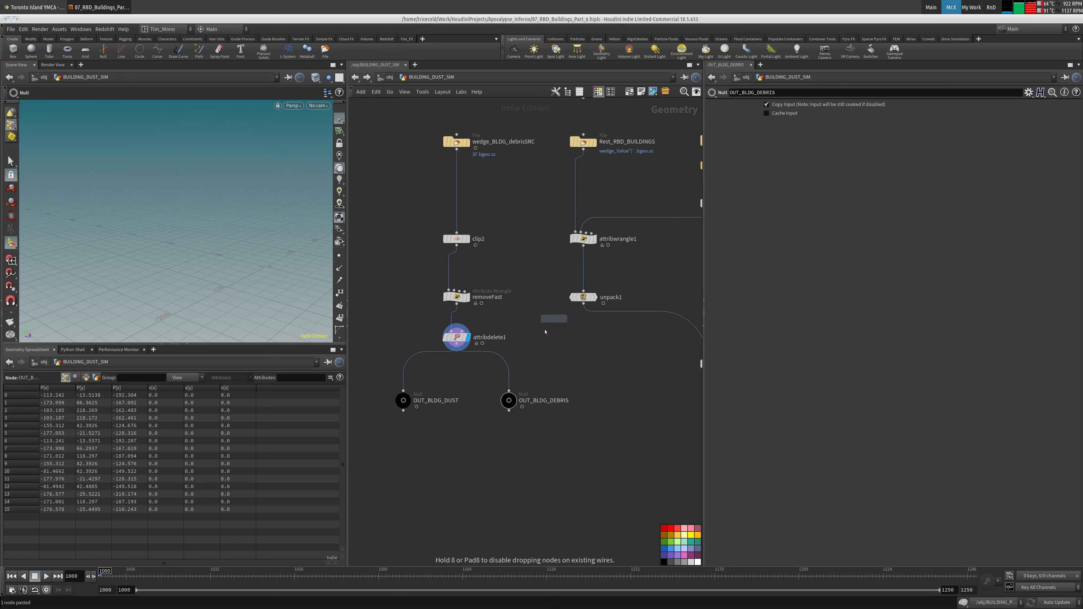
pyautogui.click(508, 369)
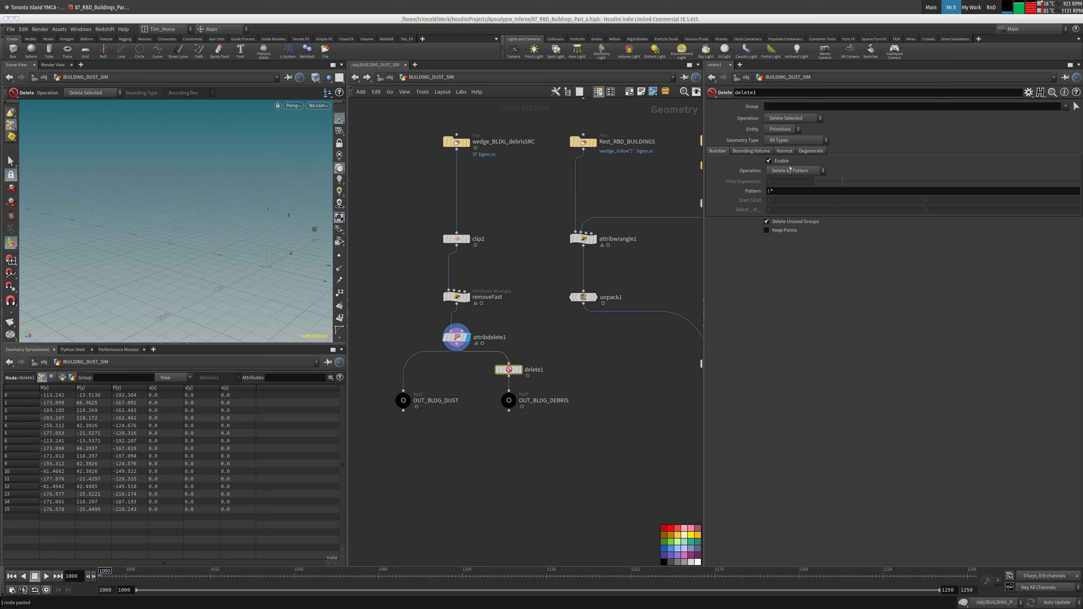
# Set delete1 to act on Points with Delete by Range, selecting 9 of every 10.
pyautogui.click(780, 129)
pyautogui.click(780, 146)
pyautogui.click(795, 171)
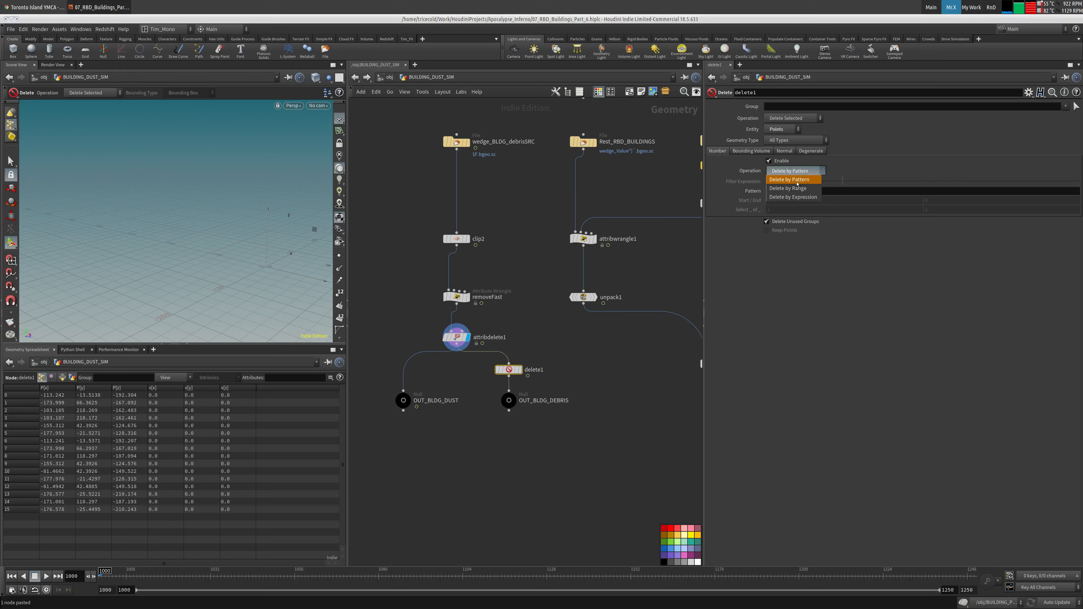
pyautogui.click(787, 189)
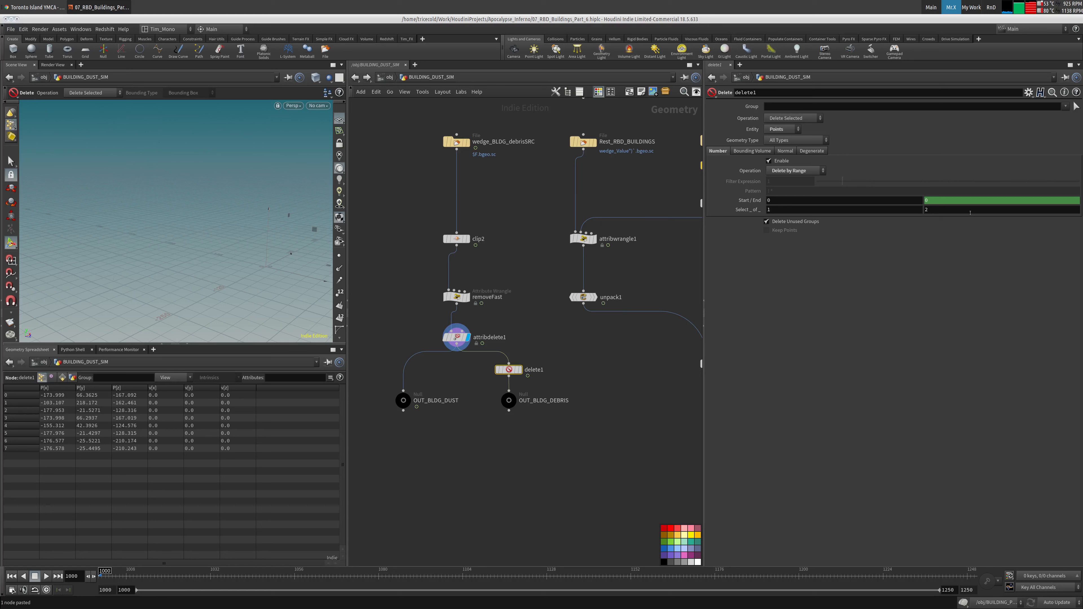
pyautogui.write('10')
pyautogui.click(939, 92)
pyautogui.moveTo(782, 210); pyautogui.dragTo(750, 209)
pyautogui.write('9')
pyautogui.press('Return')
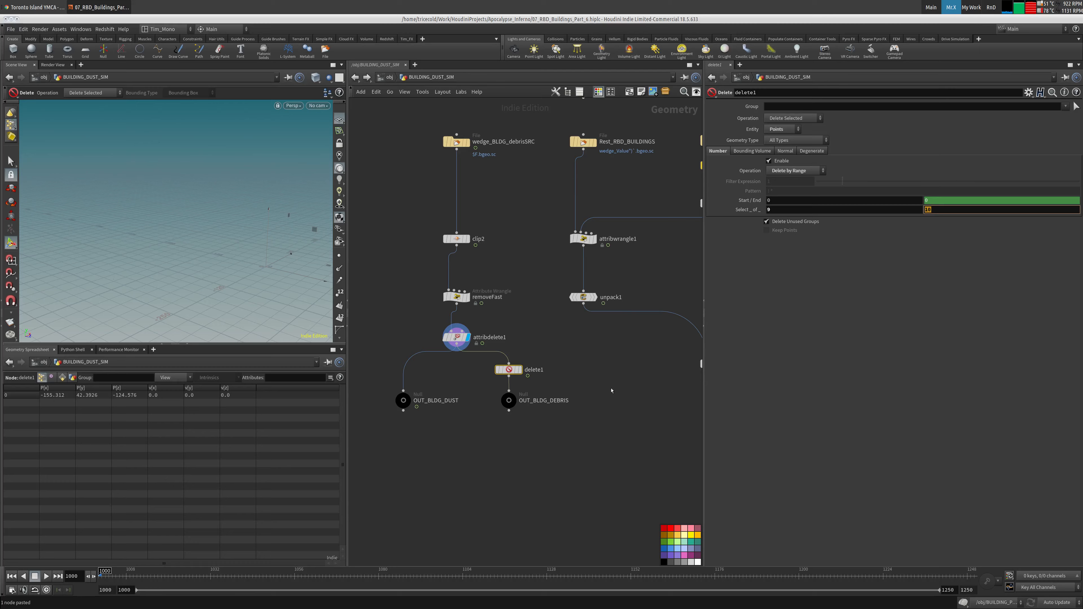
# Display OUT_BLDG_DEBRIS and scrub the timeline to about frame 1067 to examine the thinned points.
pyautogui.click(549, 420)
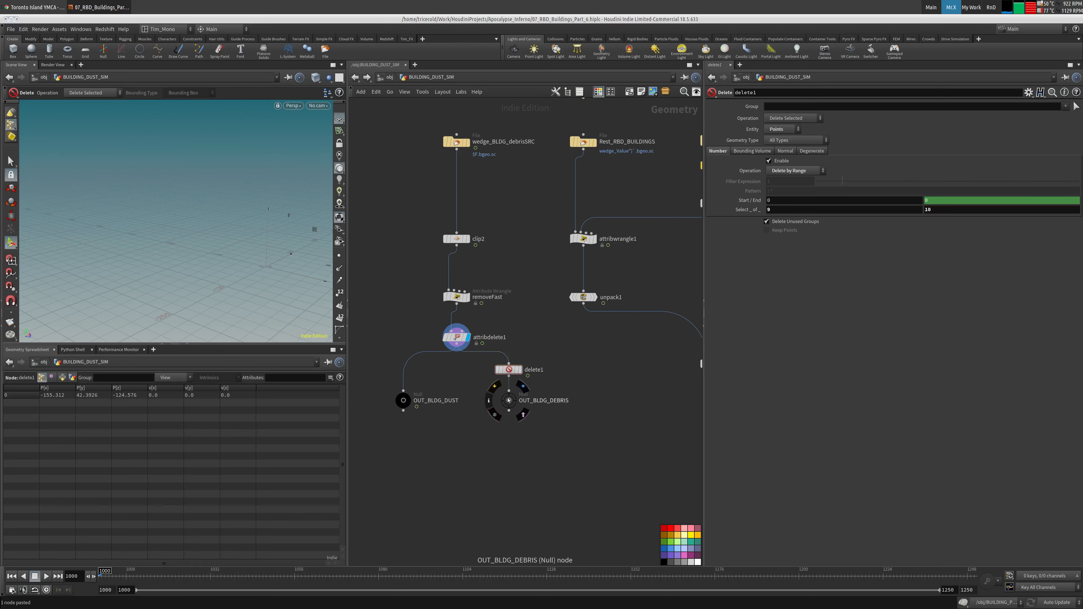
pyautogui.click(522, 386)
pyautogui.click(508, 400)
pyautogui.click(226, 577)
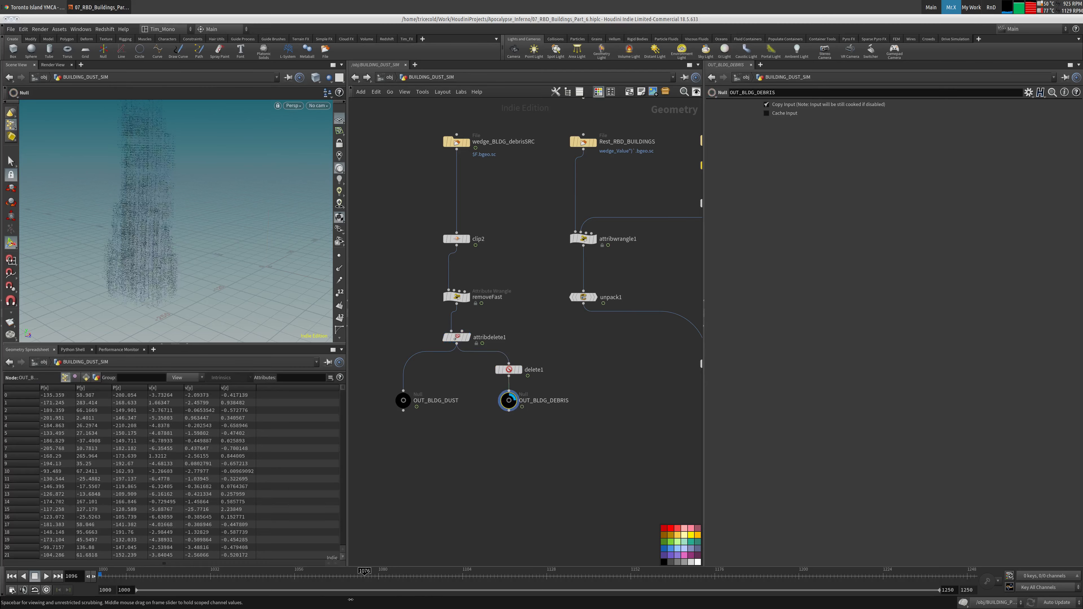
pyautogui.click(417, 386)
# Try the Delete Non-Selected operation on delete1 and view OUT_BLDG_DEBRIS.
pyautogui.click(509, 370)
pyautogui.click(793, 118)
pyautogui.click(792, 127)
pyautogui.click(515, 399)
pyautogui.click(510, 400)
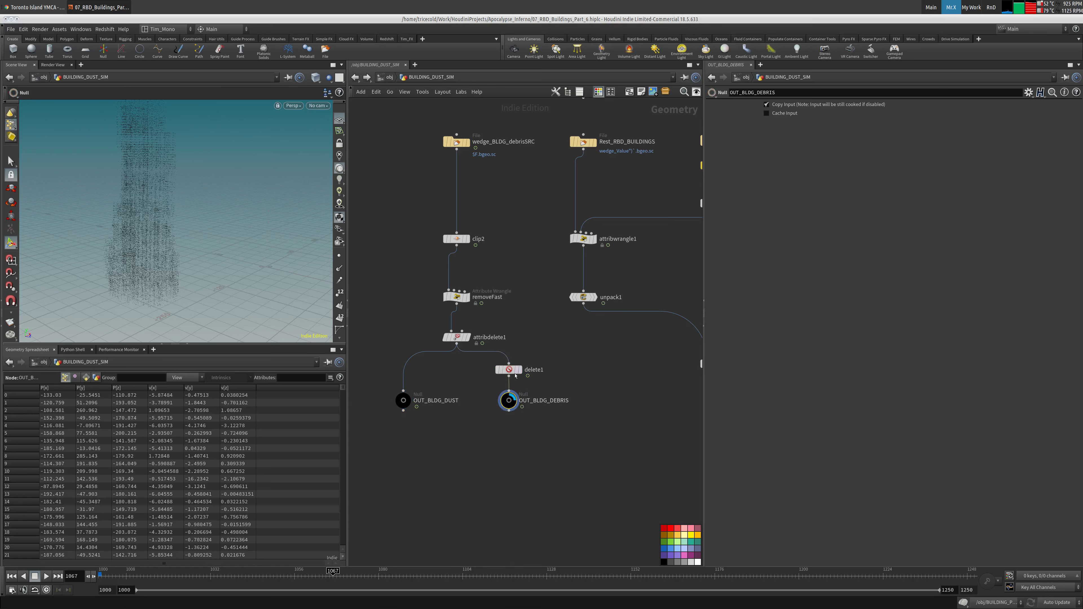
# Compare the point counts of delete1 and attribdelete1, and set delete1's operation back to Delete Selected.
pyautogui.click(514, 371)
pyautogui.middleClick(507, 369)
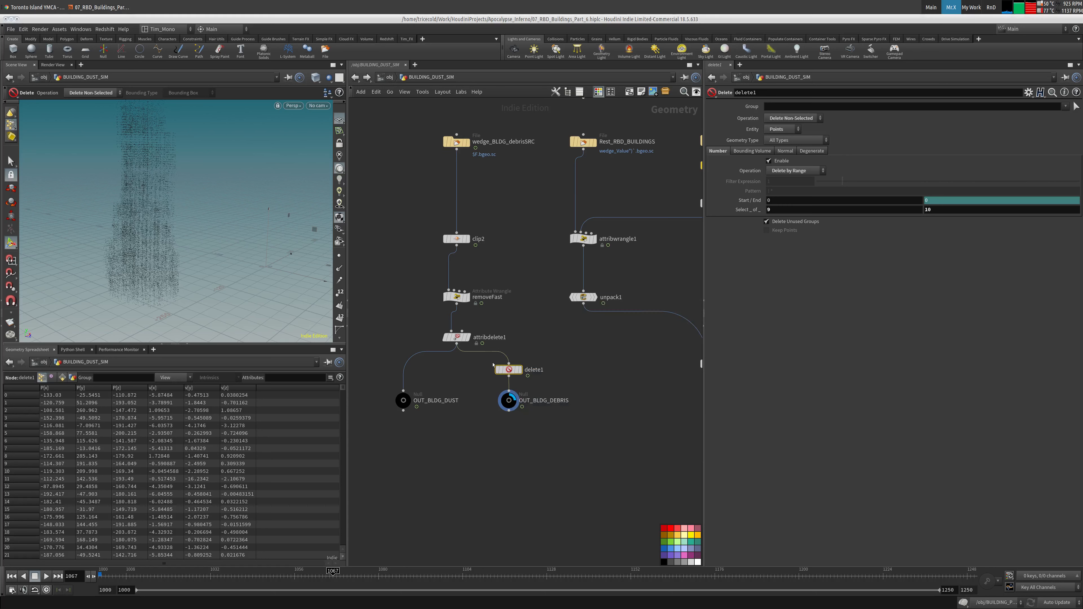
pyautogui.middleClick(448, 337)
pyautogui.middleClick(507, 369)
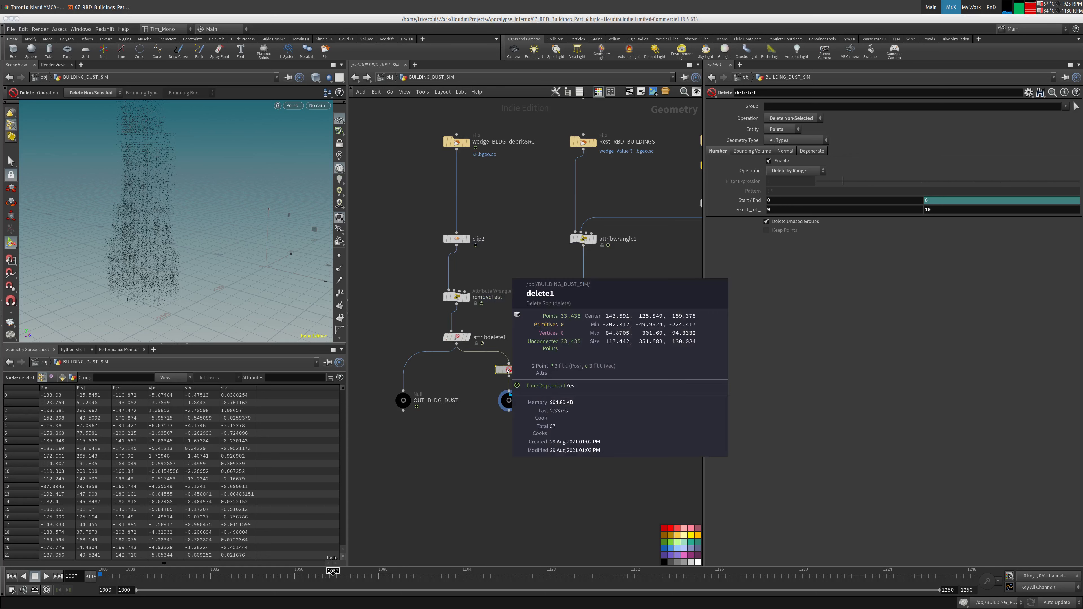
pyautogui.click(792, 118)
pyautogui.click(792, 120)
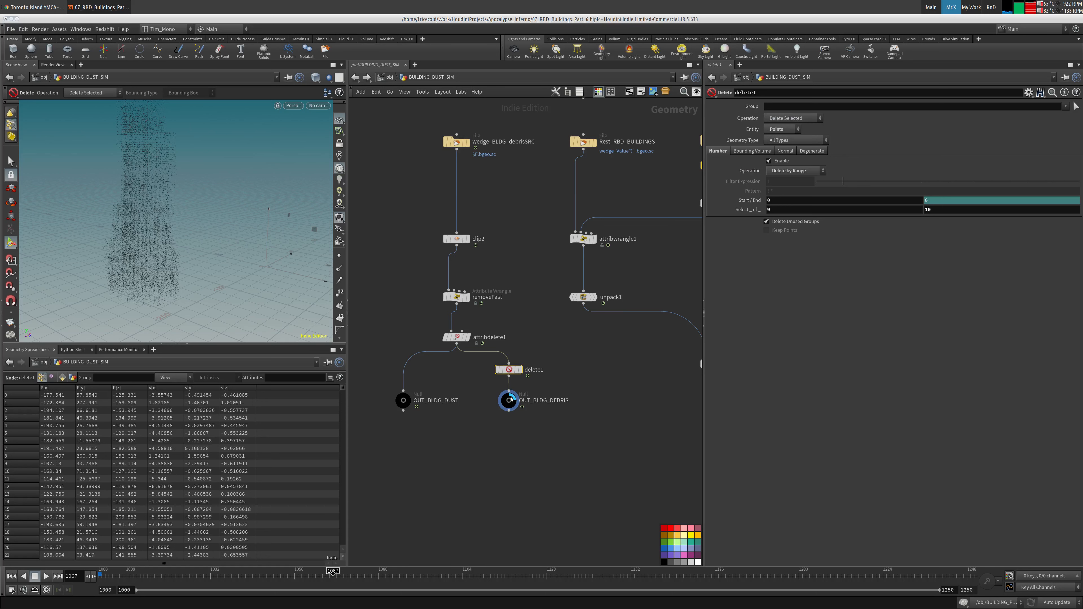
# Compare the point counts of OUT_BLDG_DEBRIS and OUT_BLDG_DUST with other objects hidden in the viewport.
pyautogui.click(510, 400)
pyautogui.middleClick(509, 400)
pyautogui.click(328, 78)
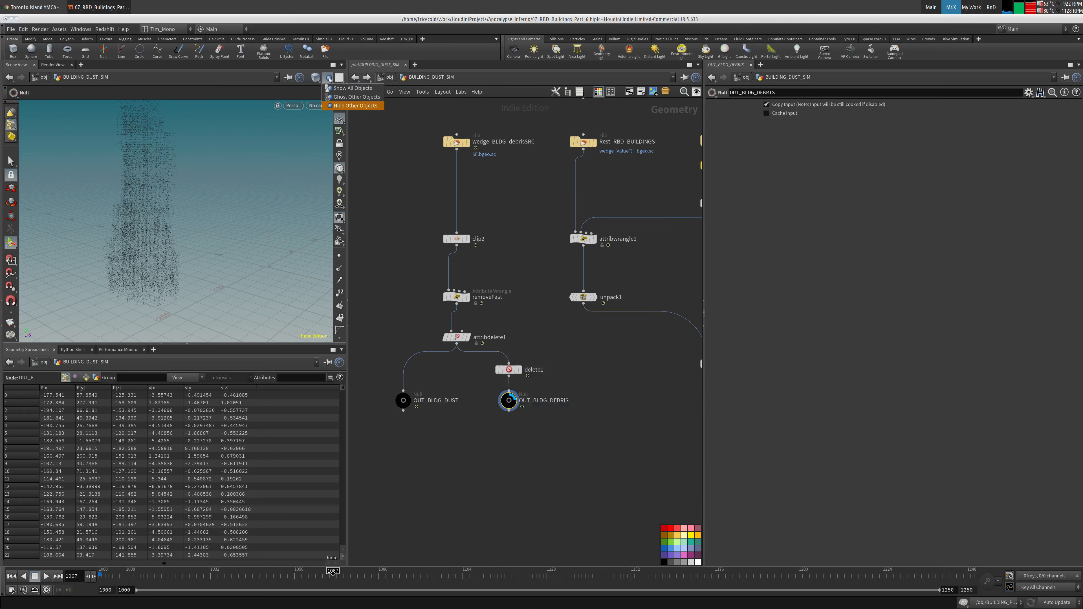
pyautogui.click(355, 105)
pyautogui.middleClick(402, 401)
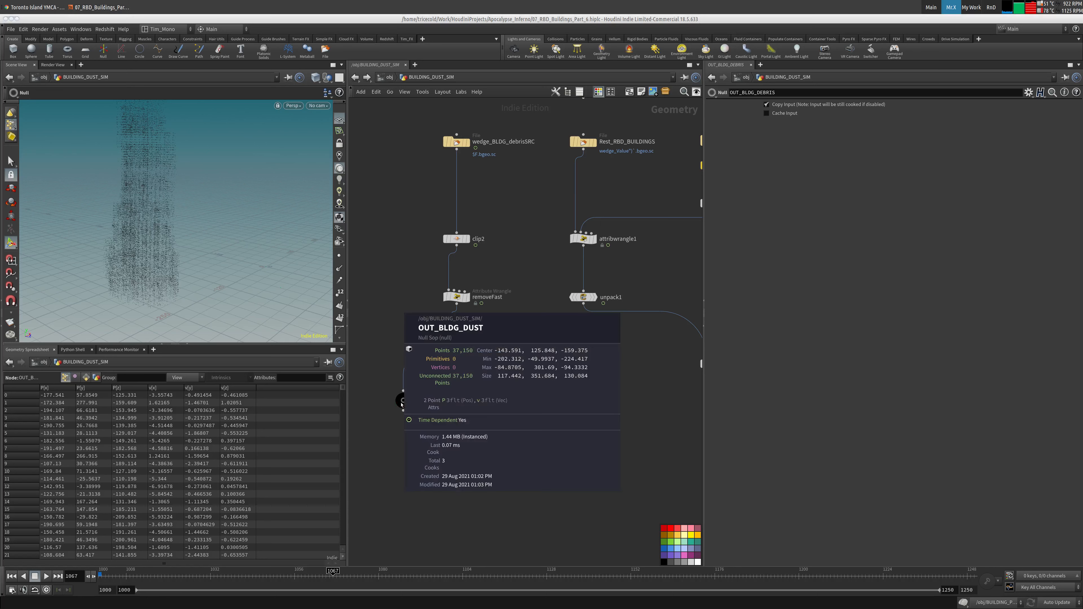
pyautogui.middleClick(509, 400)
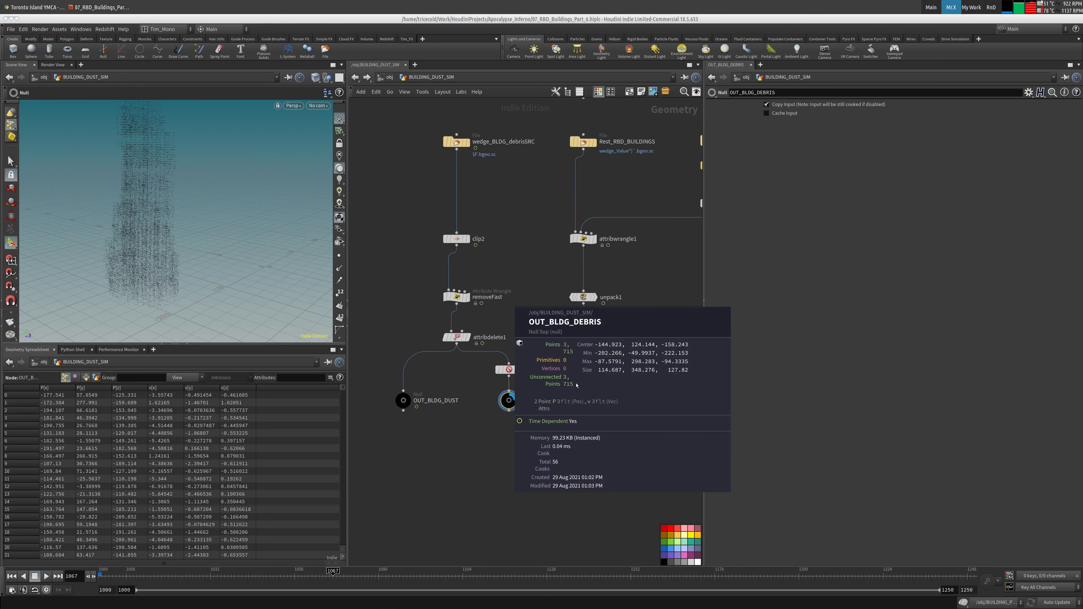
pyautogui.moveTo(539, 256); pyautogui.dragTo(523, 264, button='middle')
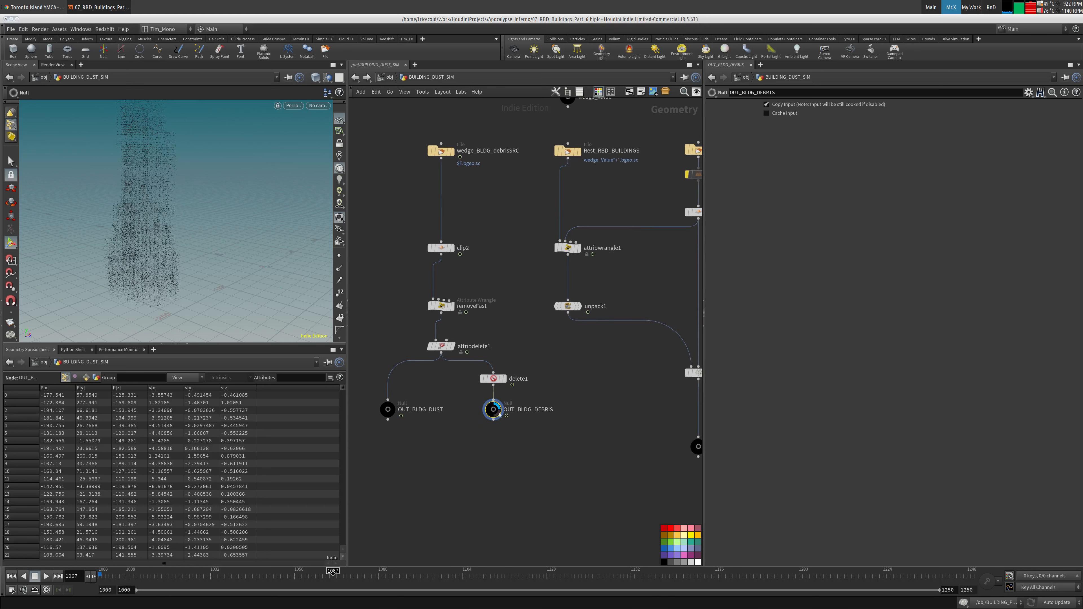
# Display removeFast, Rest_RBD_BUILDINGS and OUT_BLDG_DEBRIS in turn to compare their geometry in the viewport.
pyautogui.moveTo(394, 409)
pyautogui.click(441, 305)
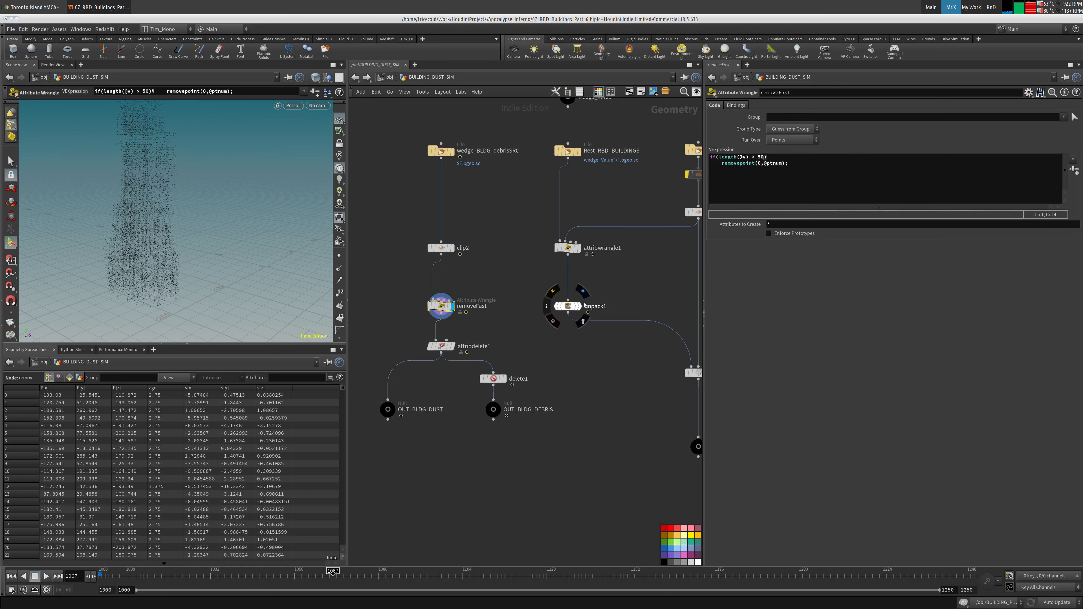
pyautogui.moveTo(579, 154)
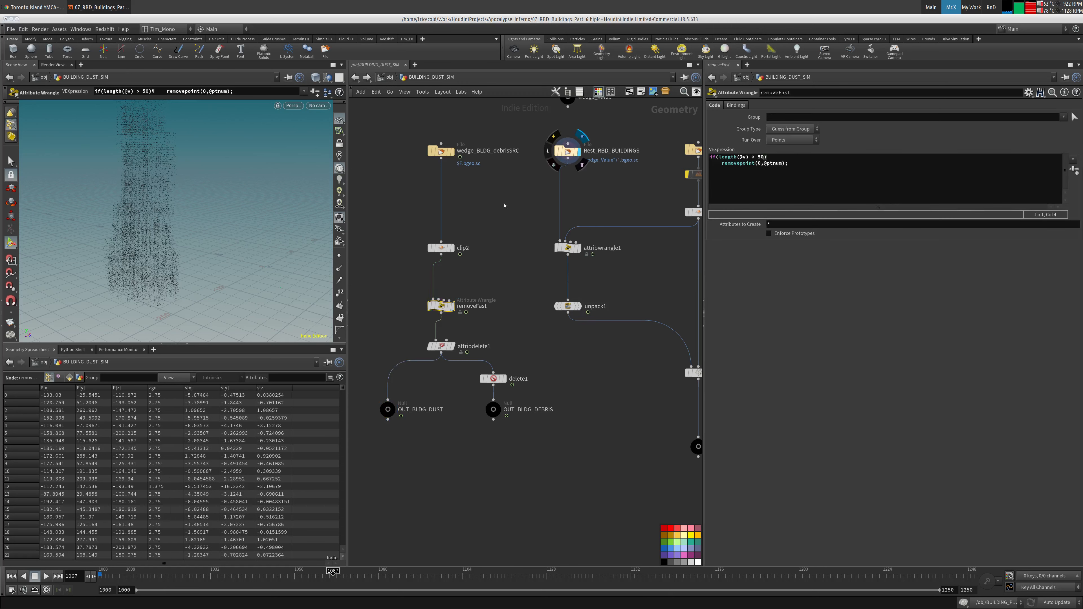
pyautogui.click(582, 135)
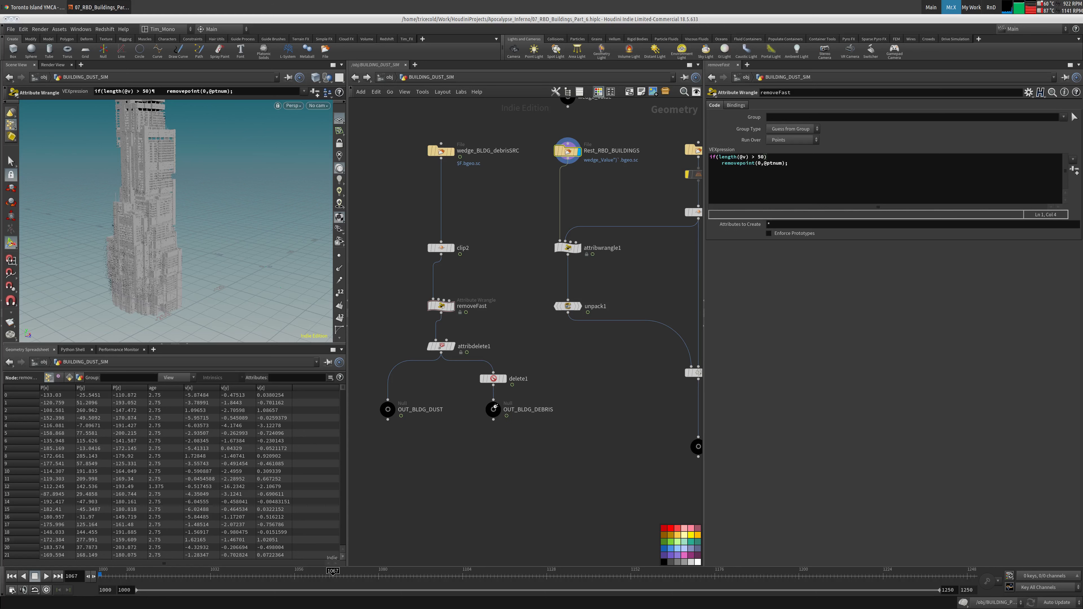
pyautogui.click(493, 408)
pyautogui.click(333, 107)
pyautogui.moveTo(386, 328); pyautogui.dragTo(396, 328, button='middle')
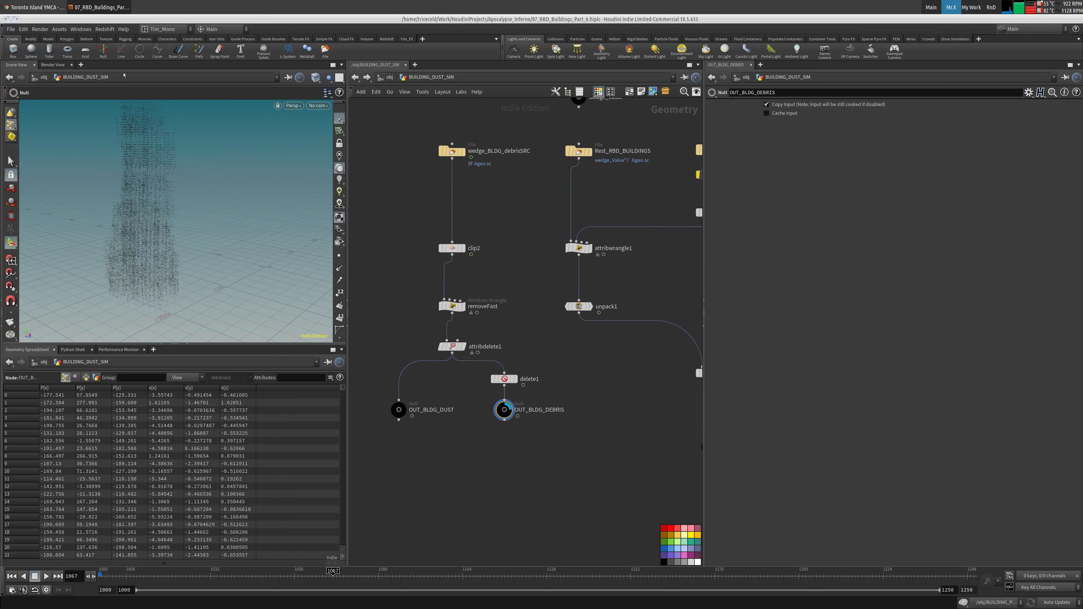
# Save the scene over the existing file 07_RBD_Buildings_Part_6.hiplc.
pyautogui.click(14, 30)
pyautogui.click(34, 84)
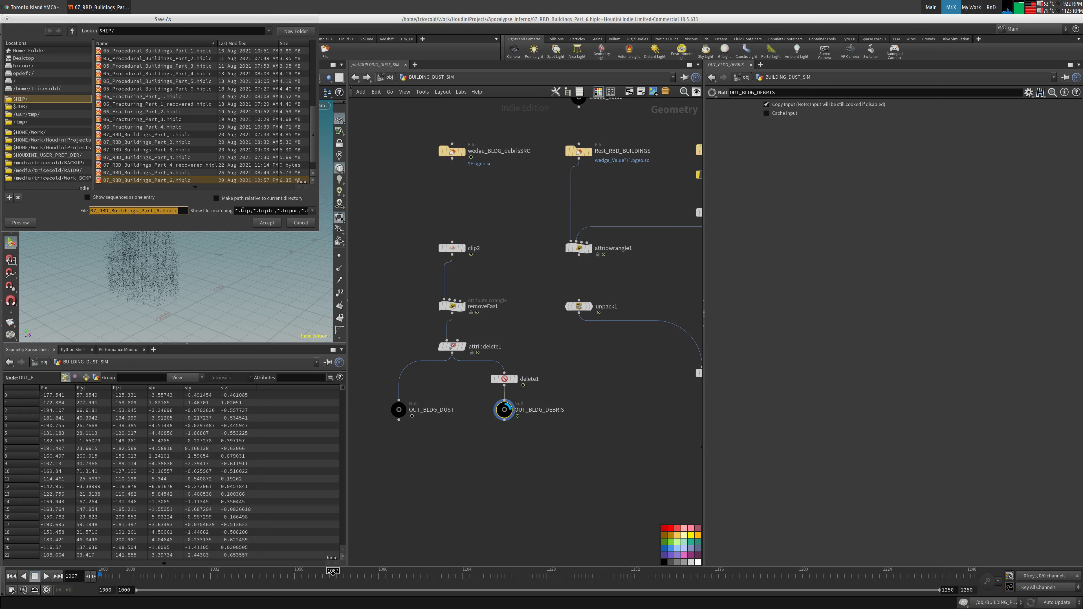
pyautogui.click(266, 223)
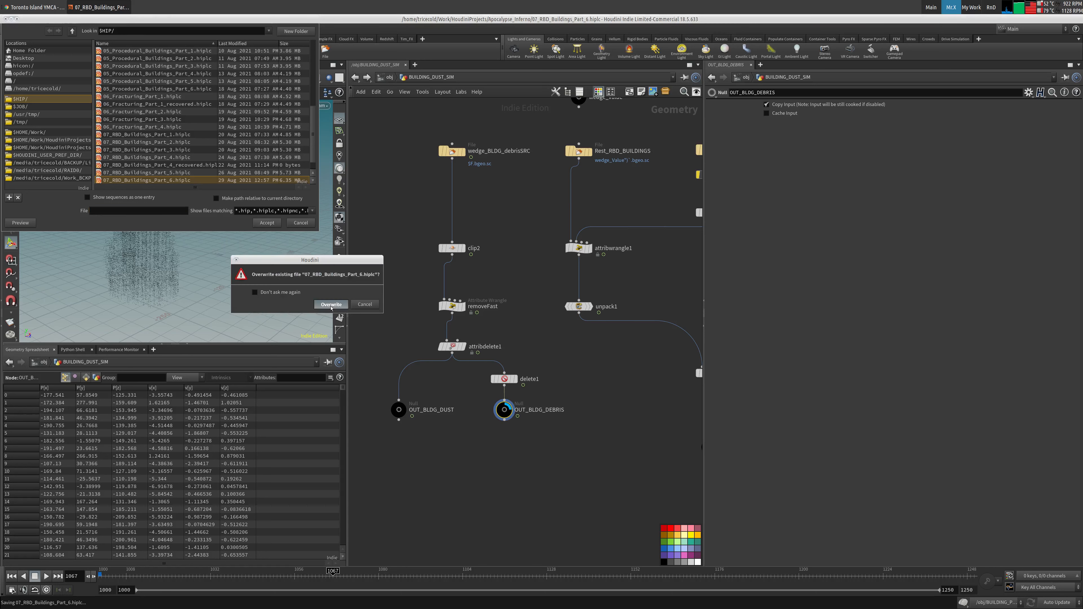
pyautogui.click(331, 303)
pyautogui.moveTo(393, 226); pyautogui.dragTo(395, 231, button='middle')
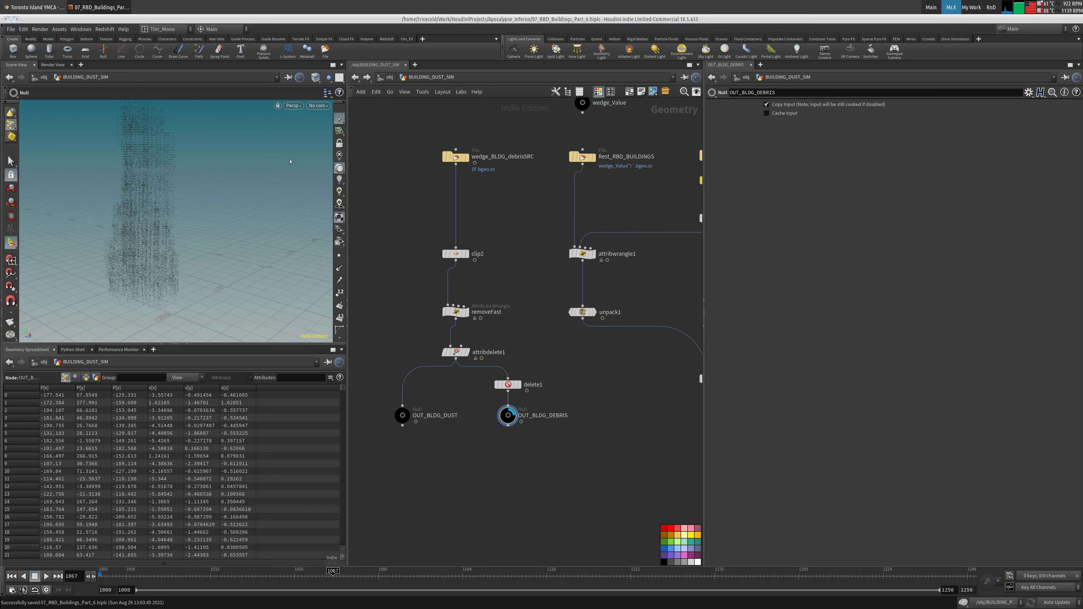
# Close the Scene View pane, open a new one in its place and frame the debris points.
pyautogui.click(33, 64)
pyautogui.click(45, 64)
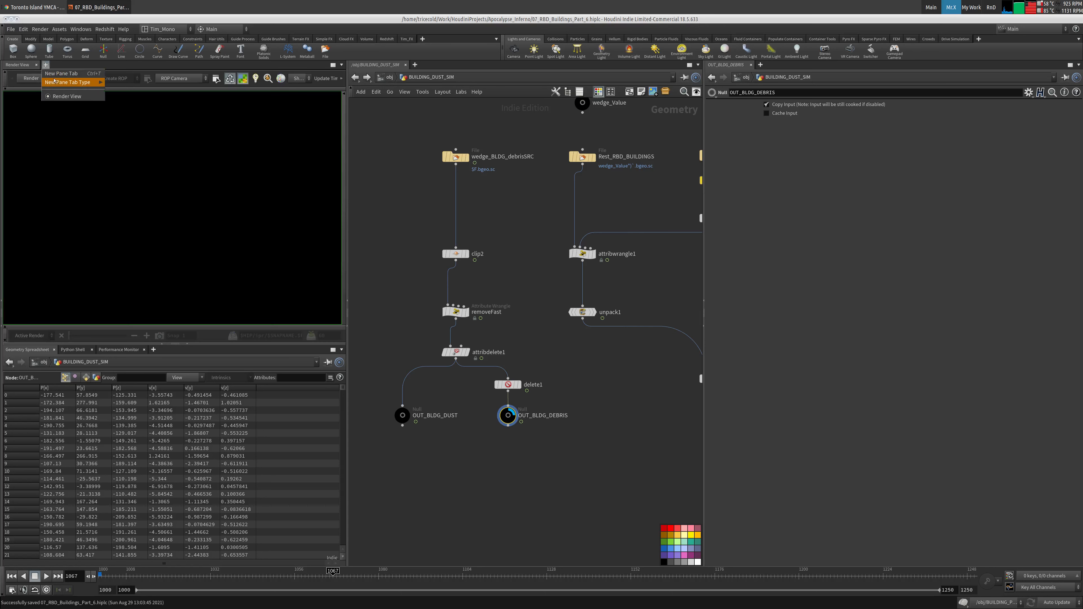
pyautogui.moveTo(73, 82)
pyautogui.click(181, 171)
pyautogui.hotkey('space', 'g')
pyautogui.moveTo(190, 208); pyautogui.dragTo(195, 187)
pyautogui.moveTo(196, 188); pyautogui.dragTo(256, 162, button='right')
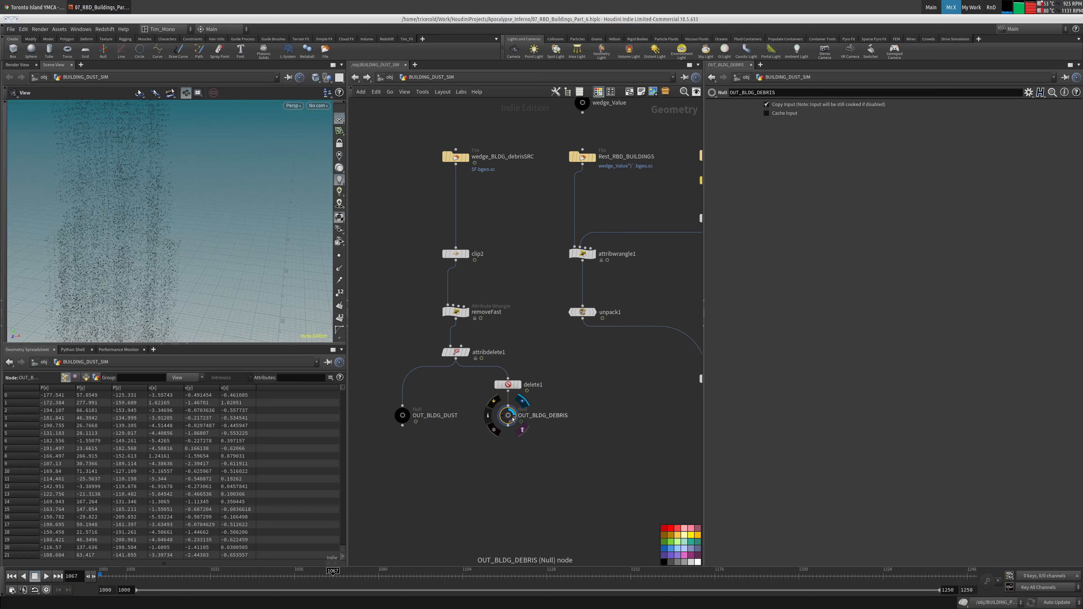
# Set the new viewport to hide other objects and display OUT_BLDG_DUST.
pyautogui.click(327, 78)
pyautogui.click(338, 105)
pyautogui.moveTo(123, 241); pyautogui.dragTo(169, 192)
pyautogui.press('r')
pyautogui.click(403, 416)
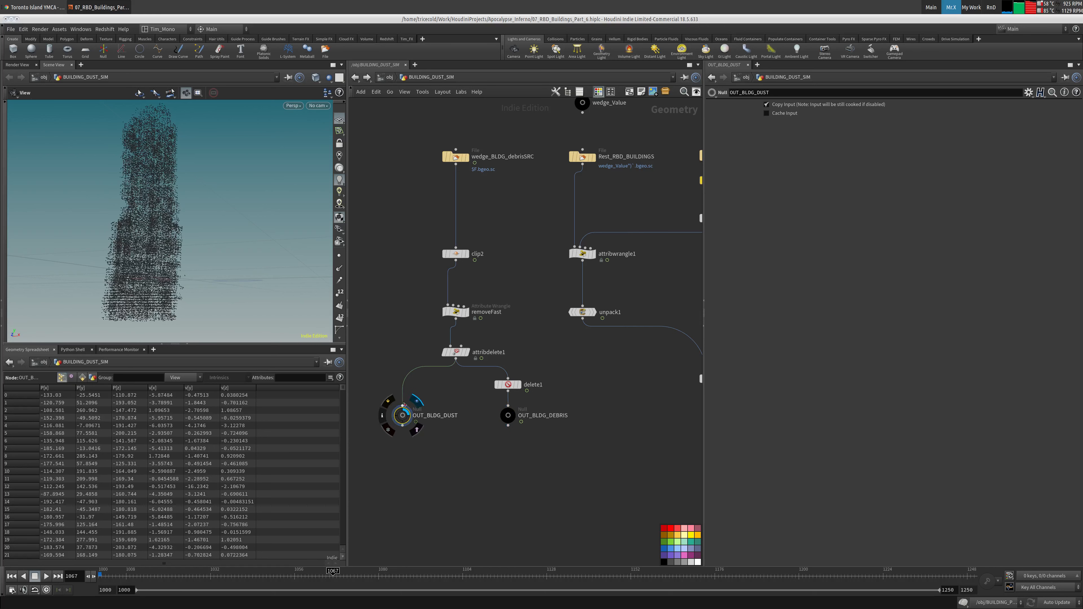
pyautogui.click(318, 105)
pyautogui.click(333, 157)
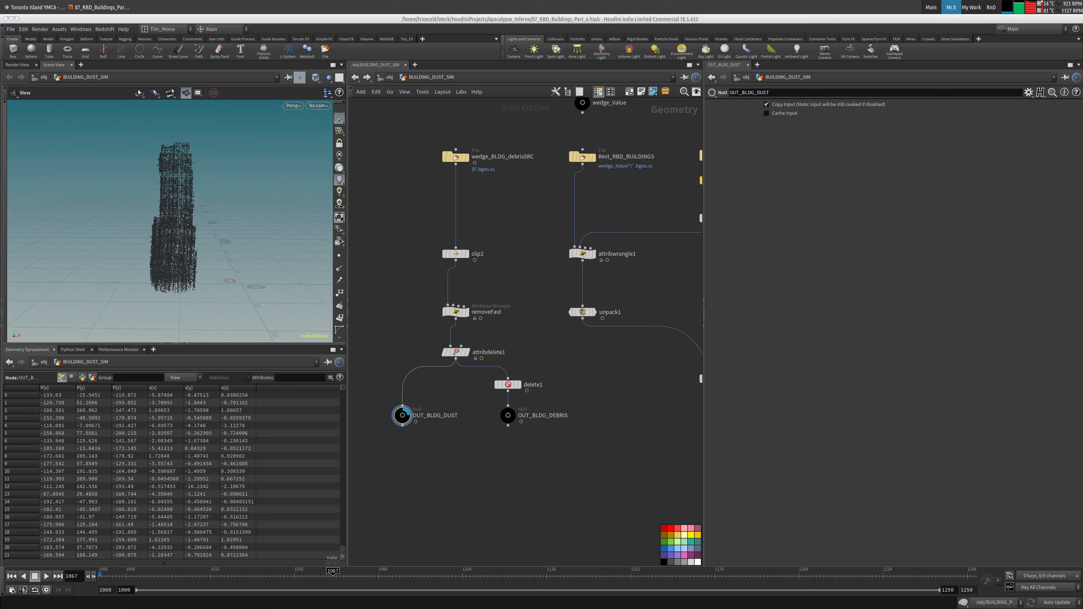
# Tidy the node layout of the collision branch between RBD_BUILDINGS and OUT_BLDG_COLL.
pyautogui.moveTo(623, 398); pyautogui.dragTo(351, 358, button='middle')
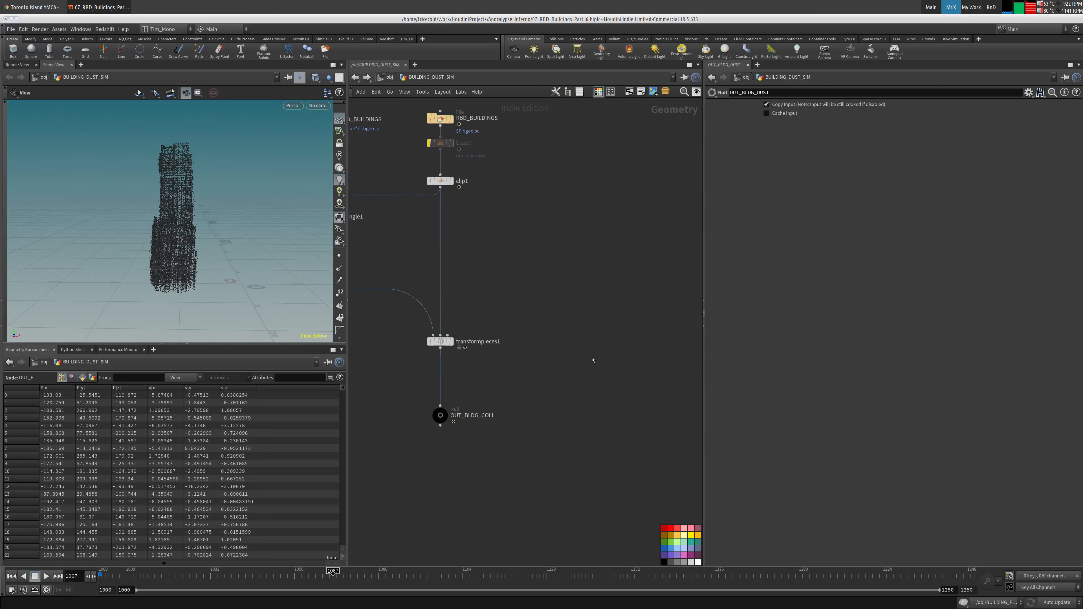
pyautogui.scroll(-4, 592, 361)
pyautogui.moveTo(558, 369); pyautogui.dragTo(578, 402, button='middle')
pyautogui.moveTo(553, 413); pyautogui.dragTo(553, 393)
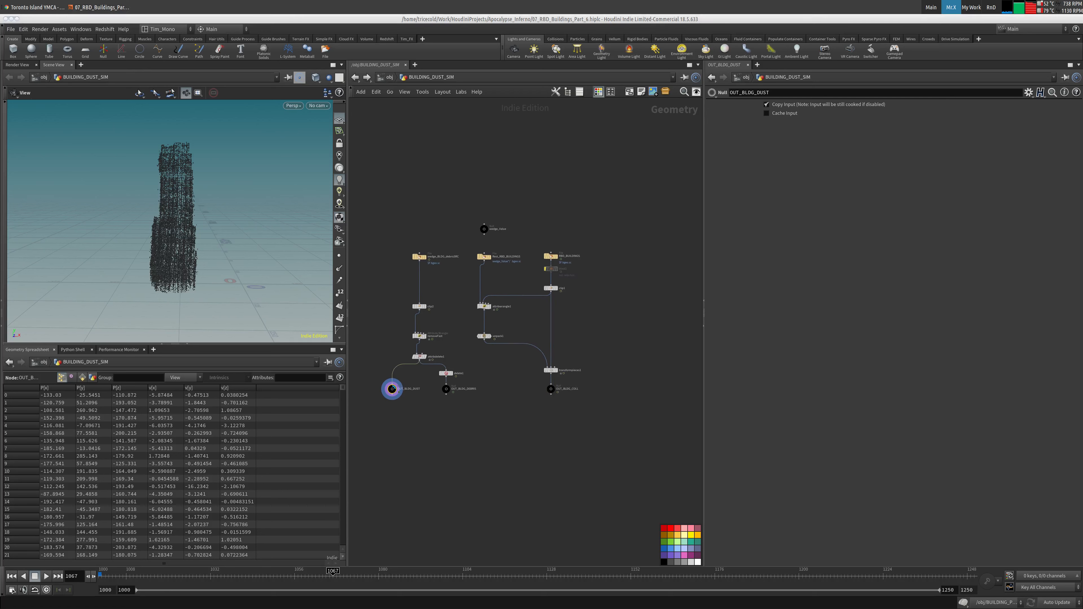
pyautogui.moveTo(622, 336); pyautogui.dragTo(597, 286, button='middle')
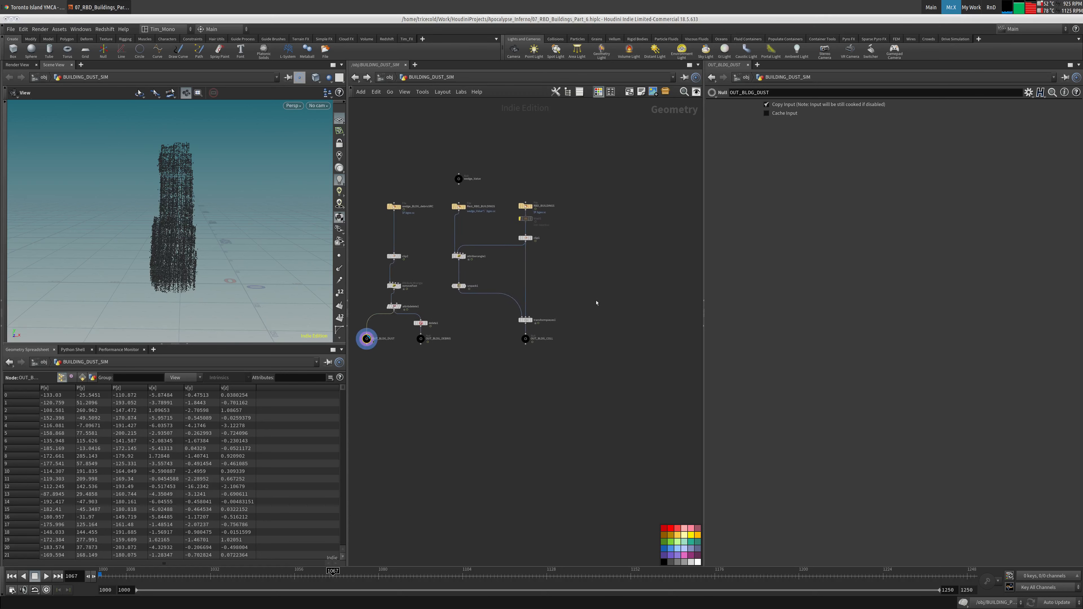
pyautogui.moveTo(526, 219)
pyautogui.mouseDown()
pyautogui.moveTo(527, 237)
pyautogui.moveTo(526, 208)
pyautogui.mouseUp()
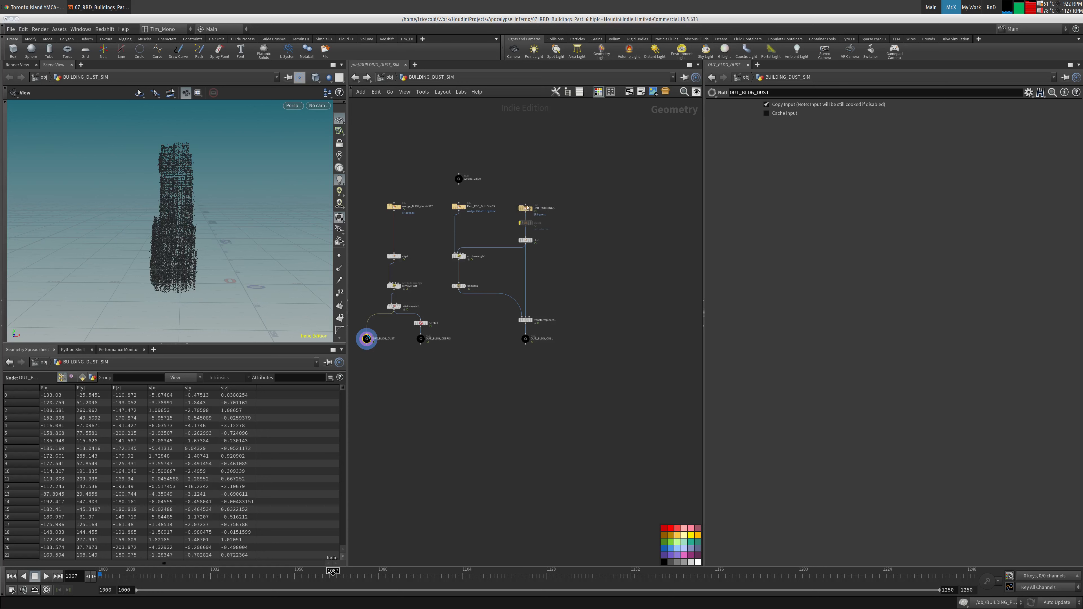
pyautogui.click(526, 208)
# Copy the collision VDB file, object merge, VDB from polygons and merge nodes from BUILDING_PYRO_SIM into BUILDING_DUST_SIM.
pyautogui.click(388, 77)
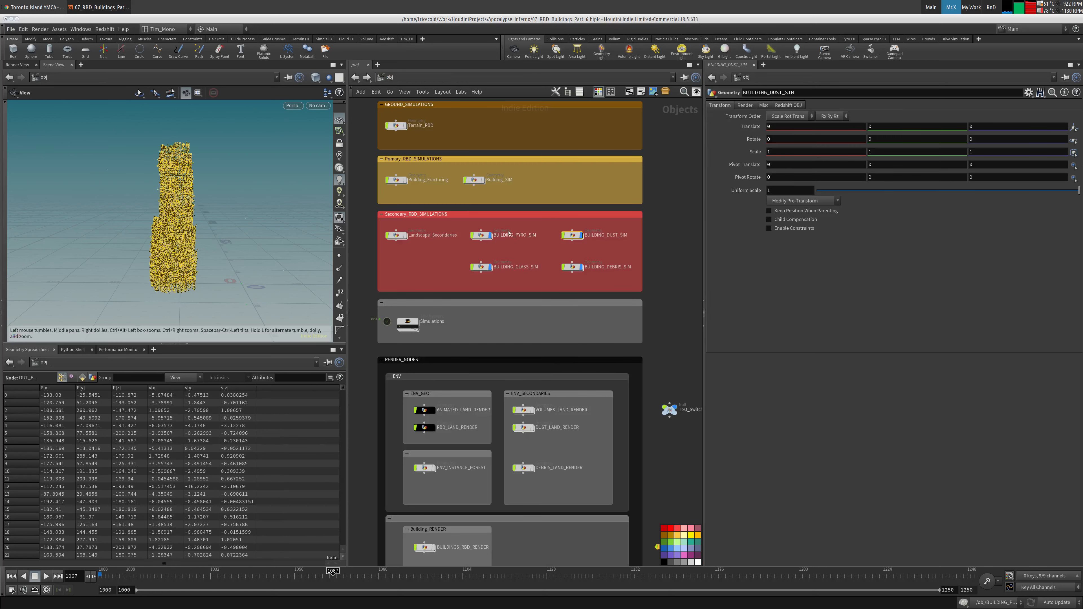
pyautogui.doubleClick(481, 234)
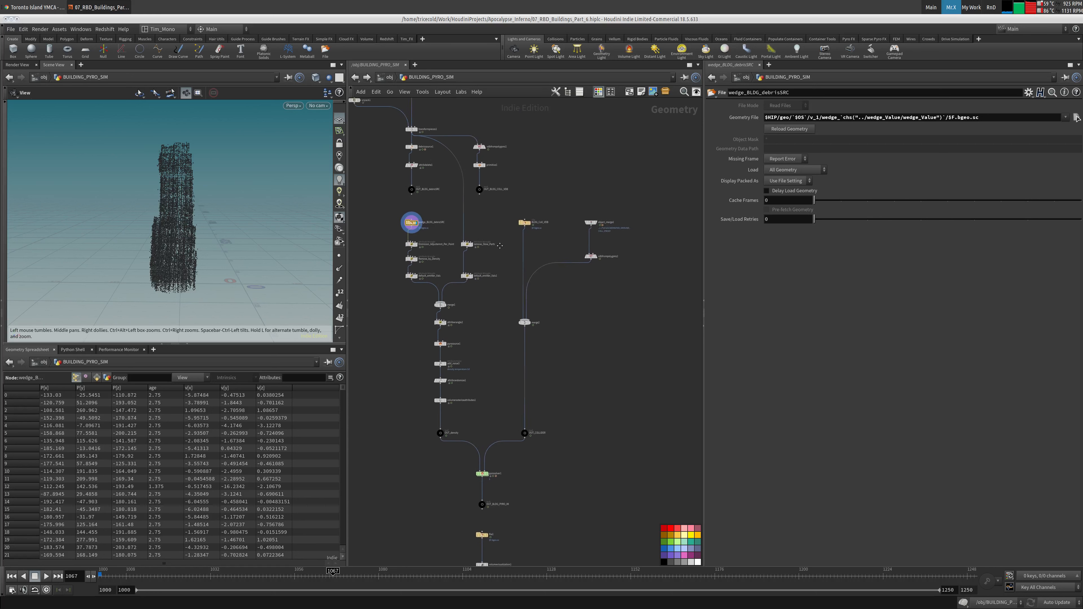
pyautogui.moveTo(507, 198); pyautogui.dragTo(644, 344)
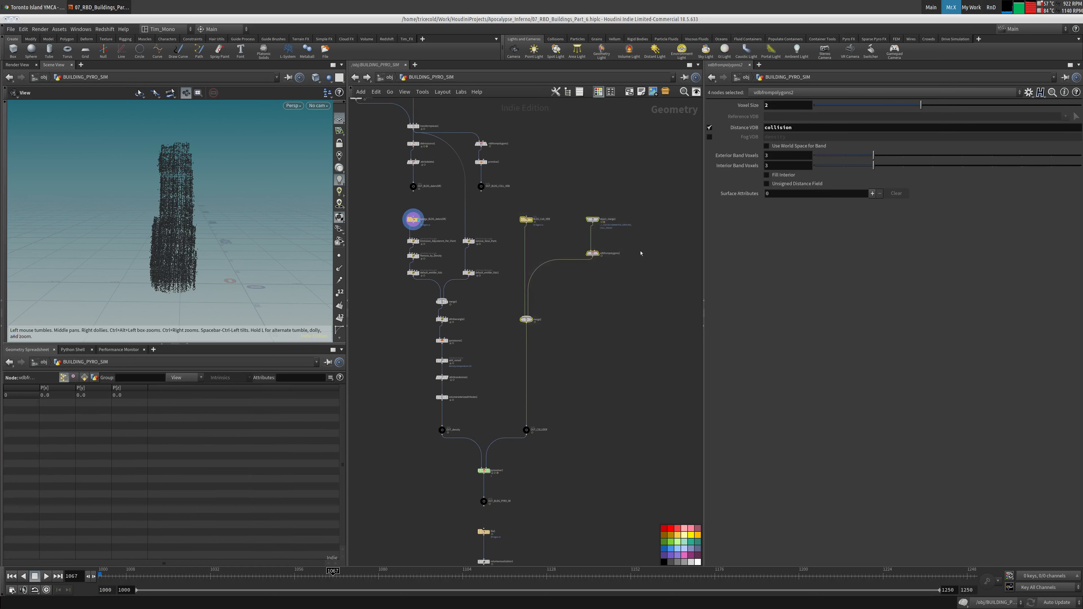
pyautogui.hotkey('ctrl', 'c')
pyautogui.click(389, 77)
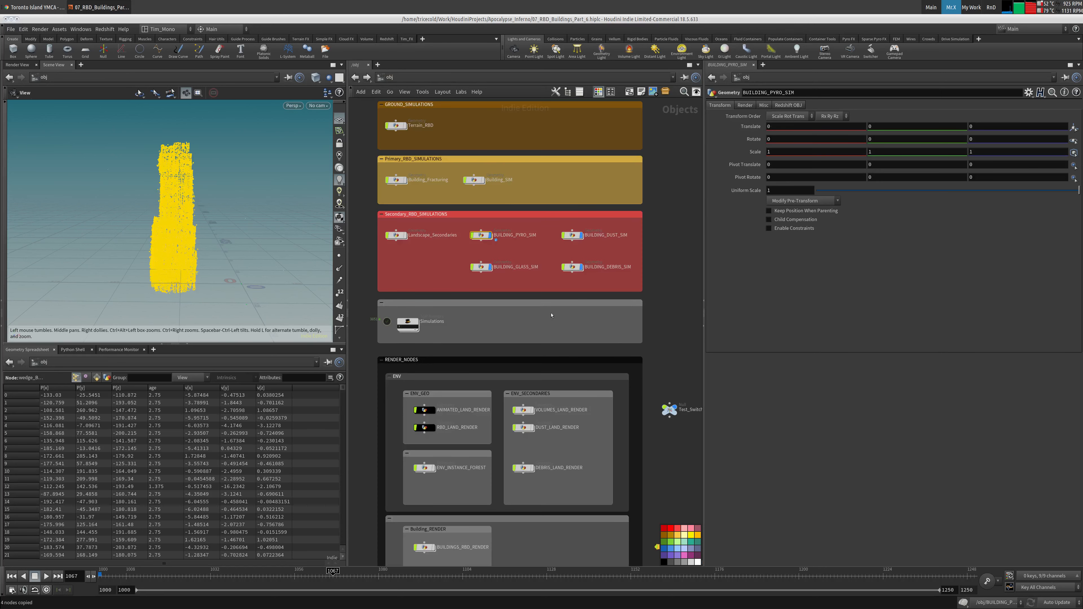
pyautogui.doubleClick(572, 235)
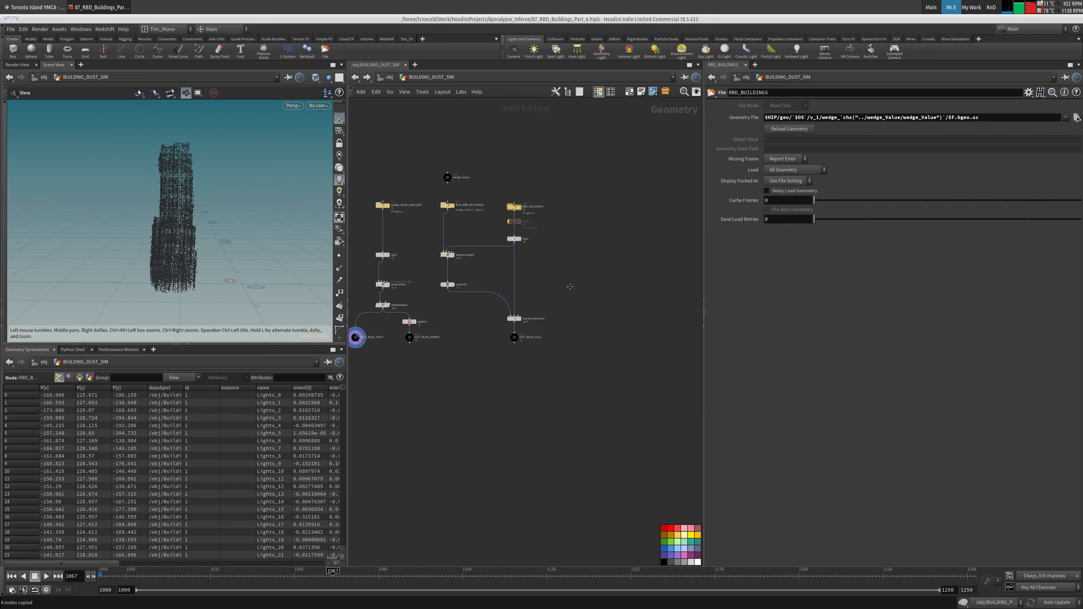
pyautogui.hotkey('ctrl', 'v')
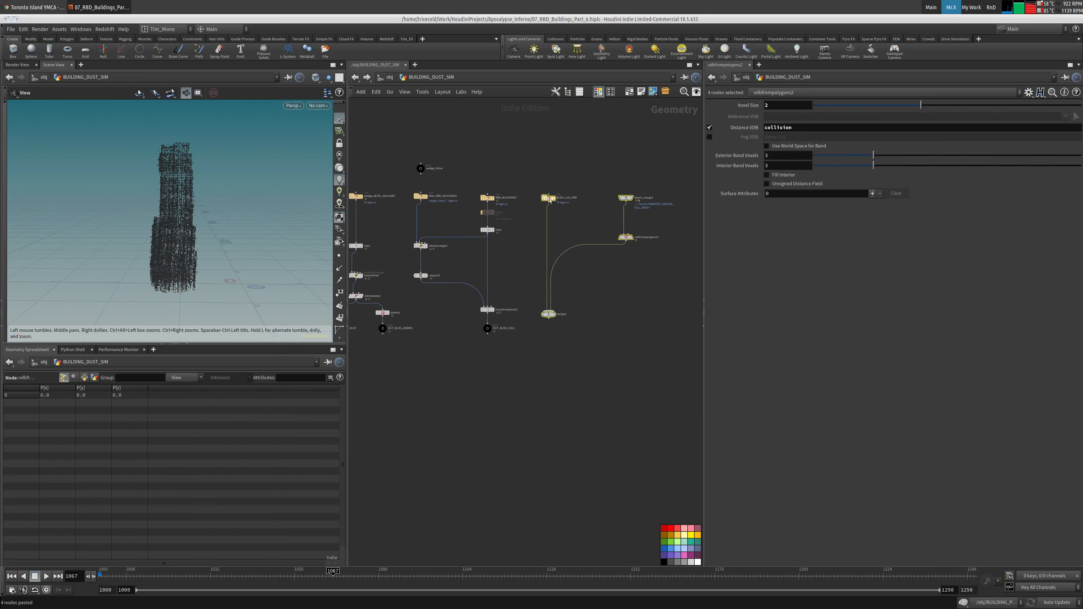
# Display BLDG_Coll_VDB in BUILDING_DUST_SIM and align the pasted merge node with the transformpieces node.
pyautogui.click(556, 192)
pyautogui.moveTo(498, 141); pyautogui.dragTo(512, 181, button='middle')
pyautogui.scroll(2, 516, 182)
pyautogui.moveTo(455, 182); pyautogui.dragTo(409, 222)
pyautogui.scroll(2, 441, 213)
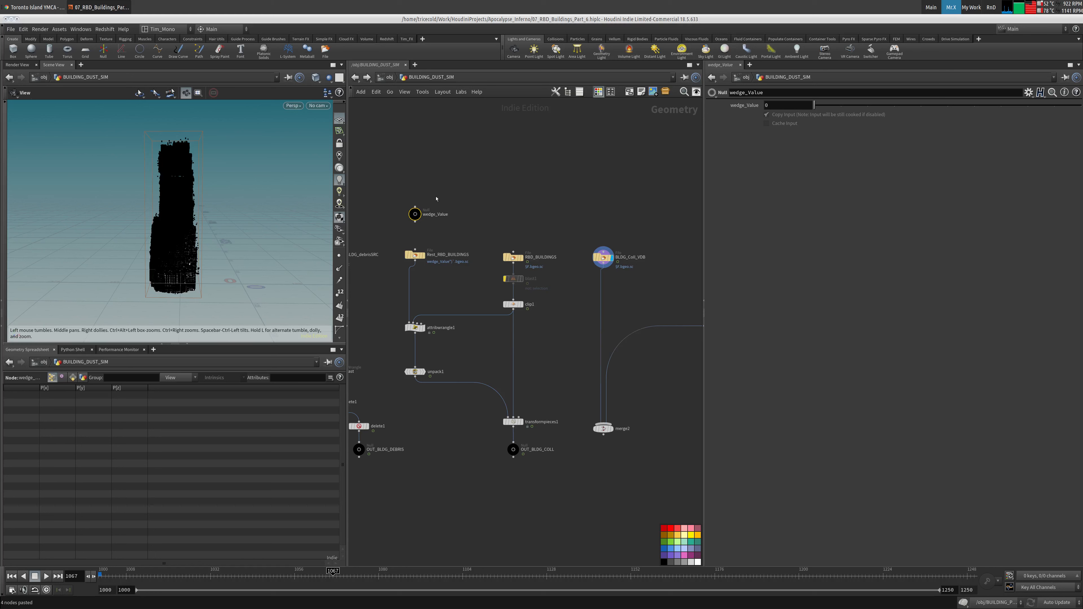
pyautogui.moveTo(649, 240); pyautogui.dragTo(576, 273)
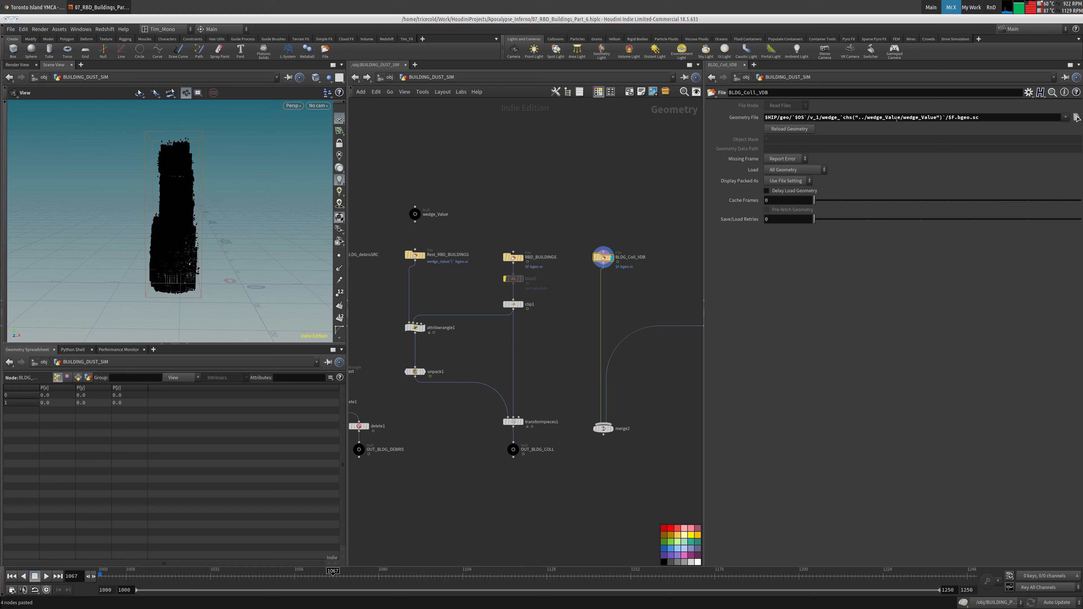
pyautogui.moveTo(638, 229); pyautogui.dragTo(547, 167, button='middle')
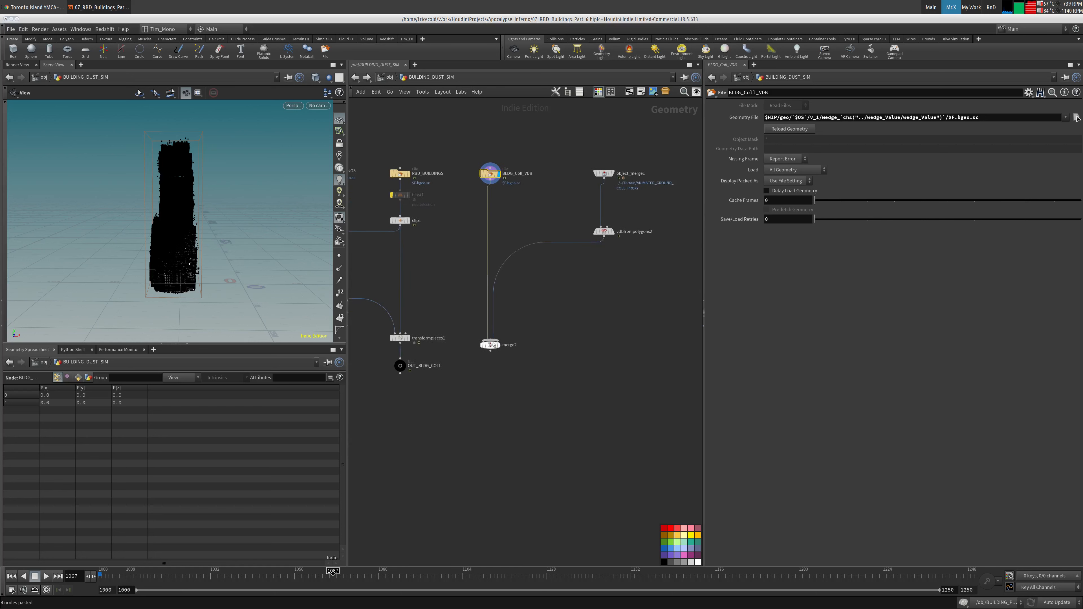
pyautogui.moveTo(492, 344); pyautogui.dragTo(492, 337)
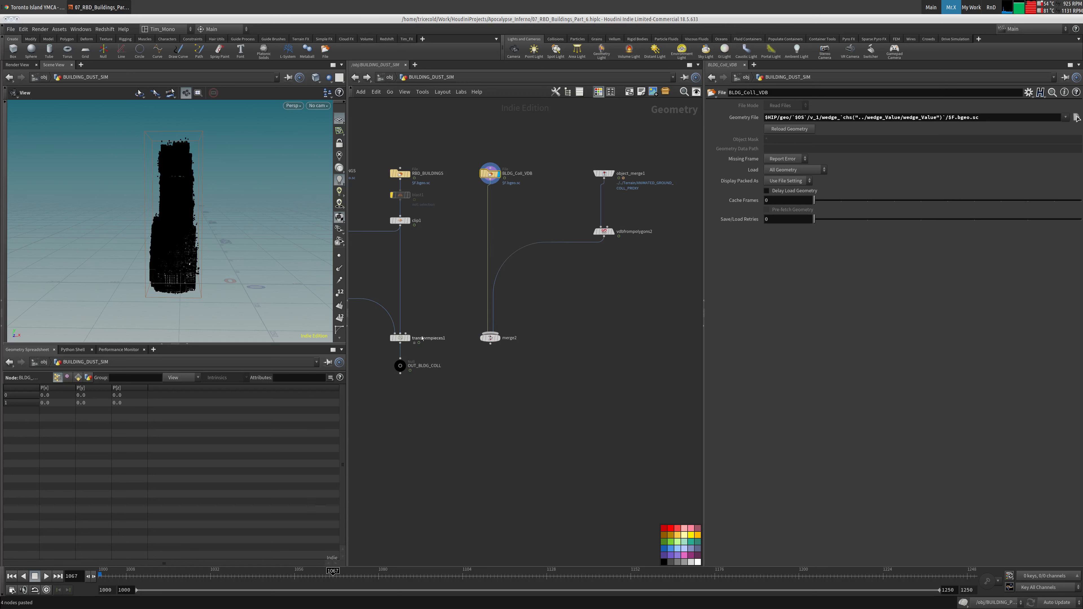
# Copy the OUT_COLLIDER null from BUILDING_PYRO_SIM and attach it below the merge node in BUILDING_DUST_SIM.
pyautogui.click(389, 78)
pyautogui.doubleClick(480, 235)
pyautogui.click(526, 429)
pyautogui.hotkey('ctrl', 'c')
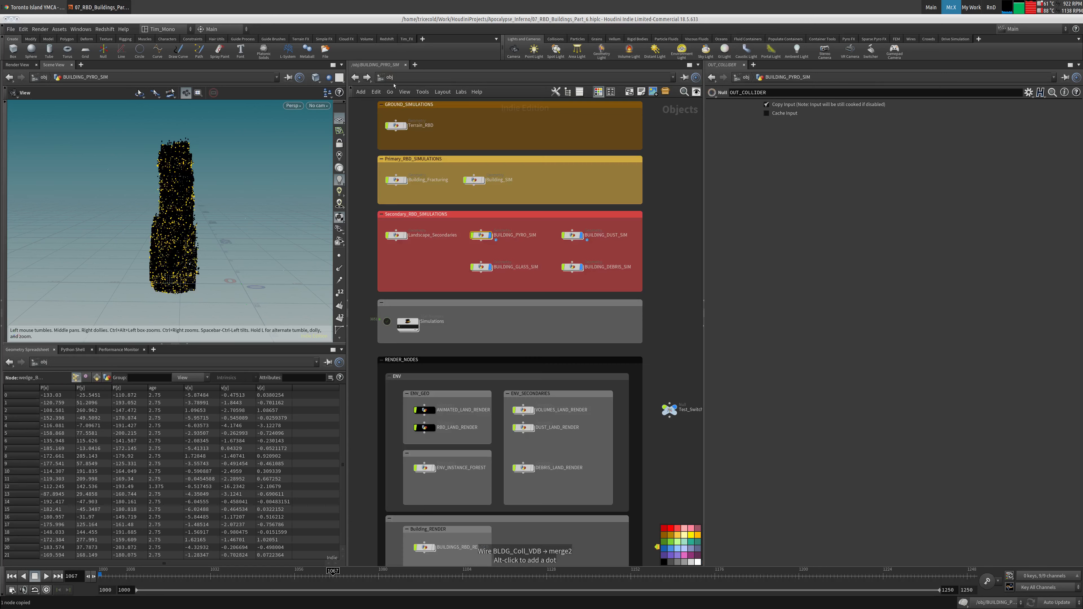
pyautogui.press('u')
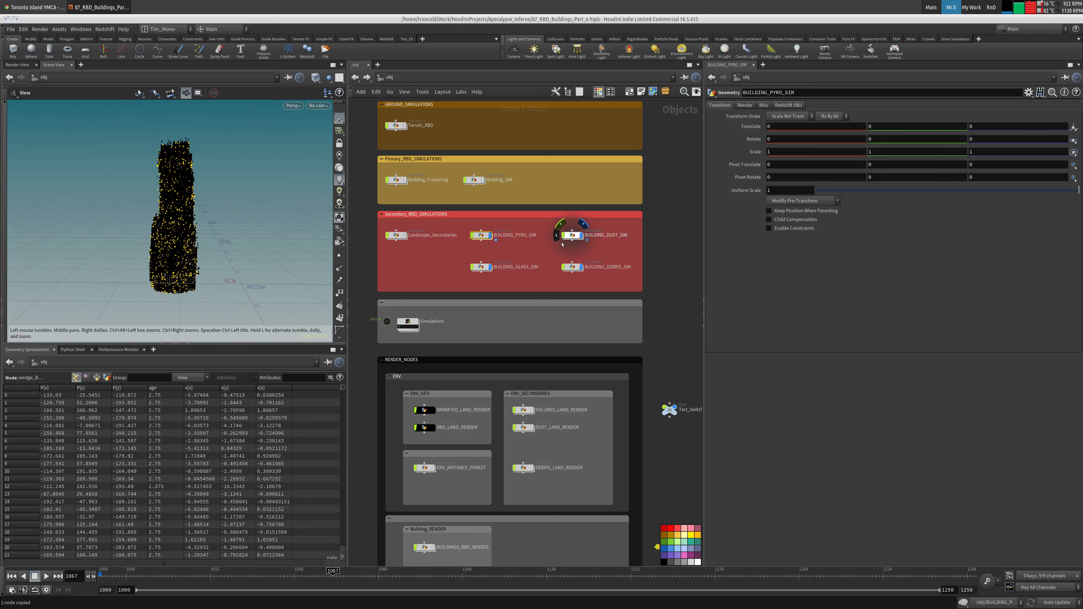
pyautogui.doubleClick(571, 235)
pyautogui.moveTo(524, 381); pyautogui.dragTo(533, 323, button='middle')
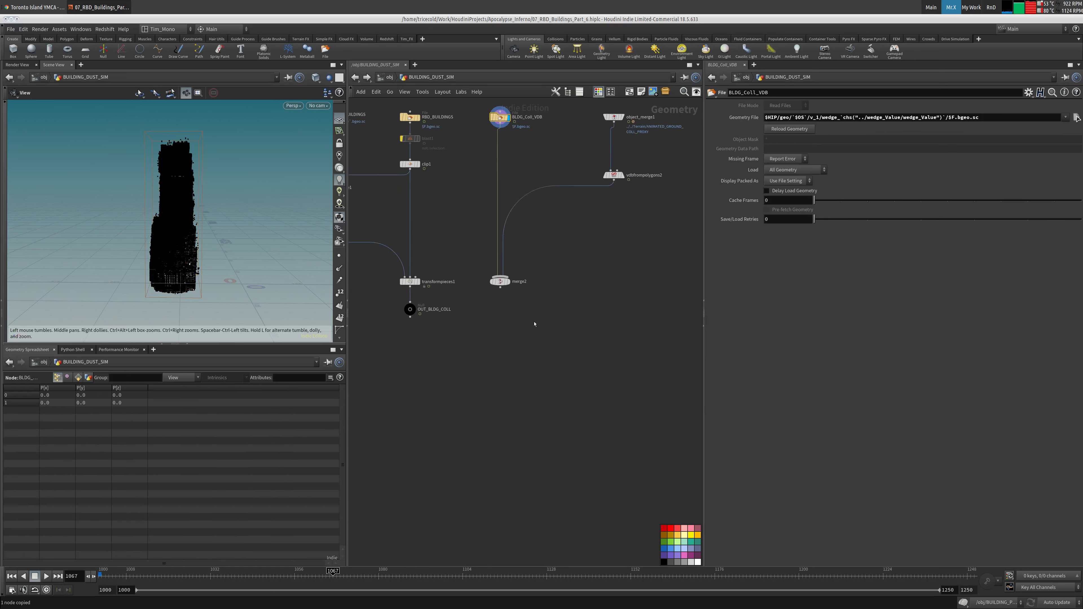
pyautogui.hotkey('ctrl', 'v')
pyautogui.moveTo(531, 339); pyautogui.dragTo(503, 313)
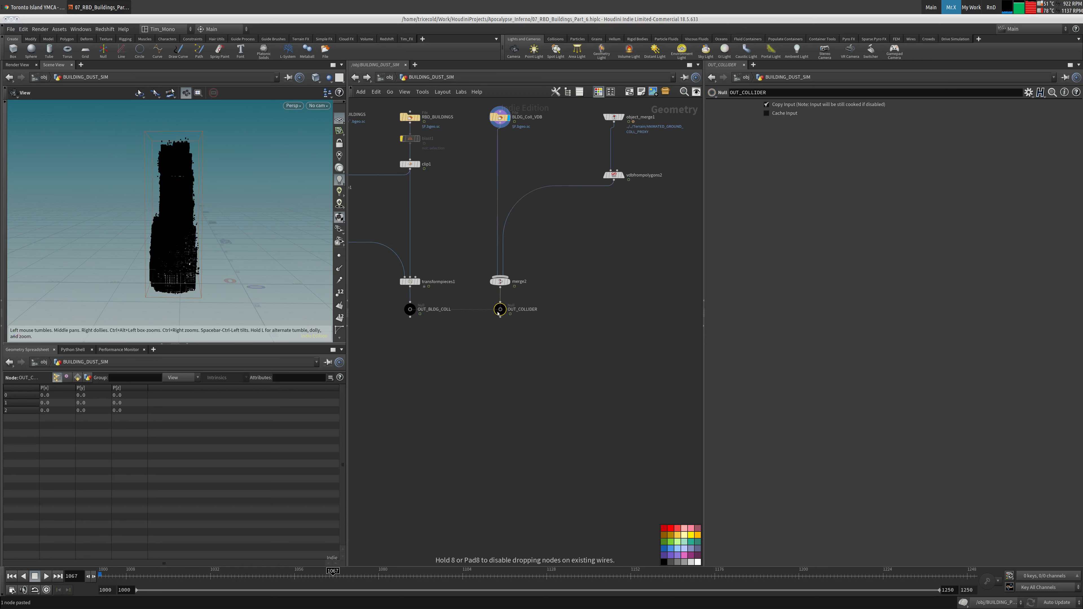
# Add a File node in BUILDING_DUST_SIM, level with the wedge_BLDG_debrisSRC node.
pyautogui.moveTo(502, 311); pyautogui.dragTo(647, 319, button='middle')
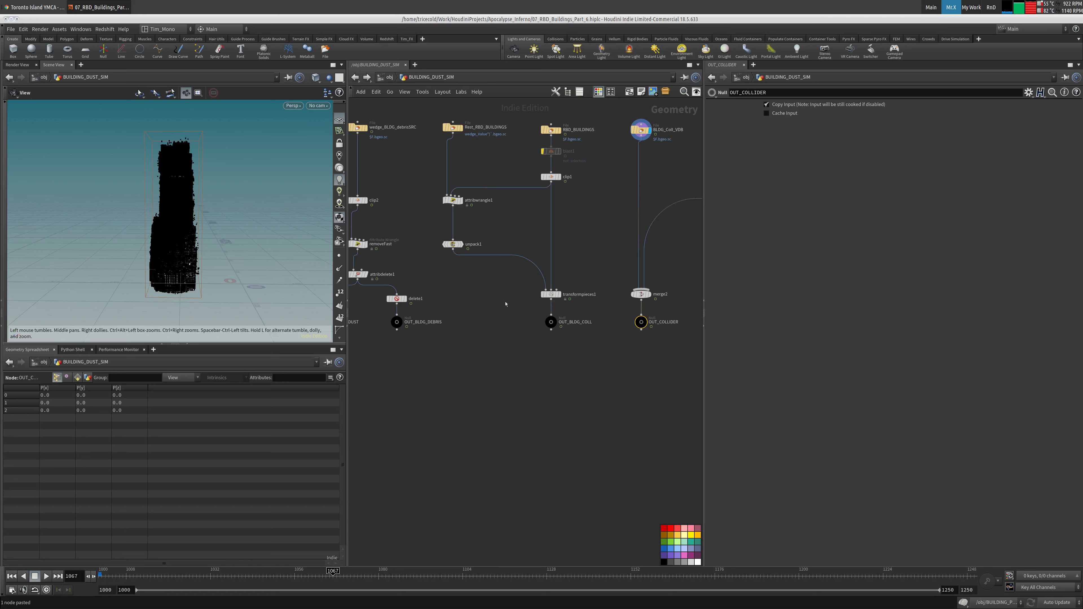
pyautogui.moveTo(437, 104); pyautogui.dragTo(577, 359)
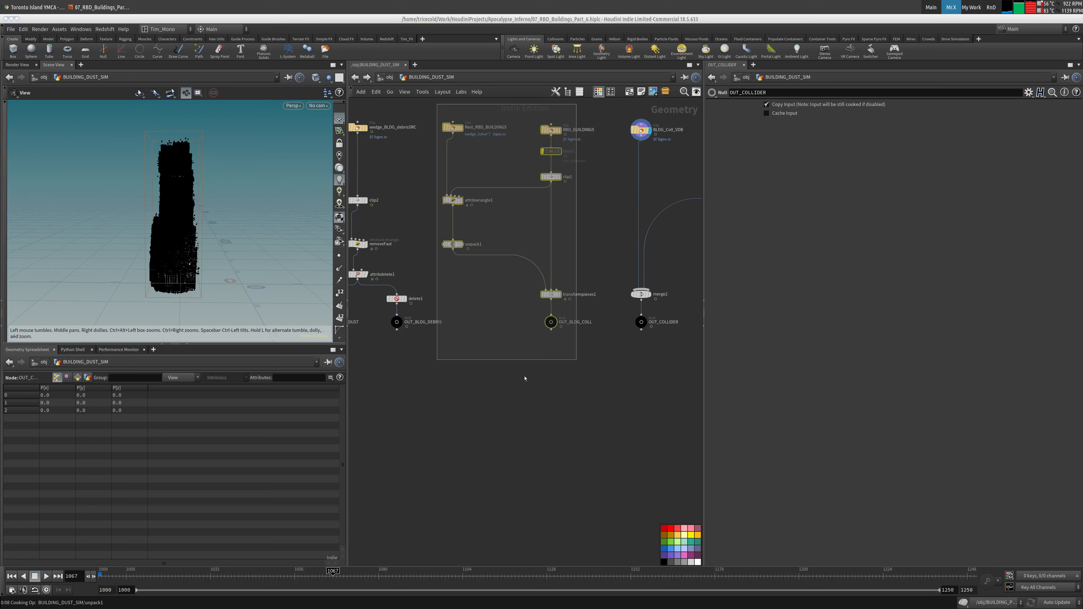
pyautogui.moveTo(491, 391); pyautogui.dragTo(682, 388, button='middle')
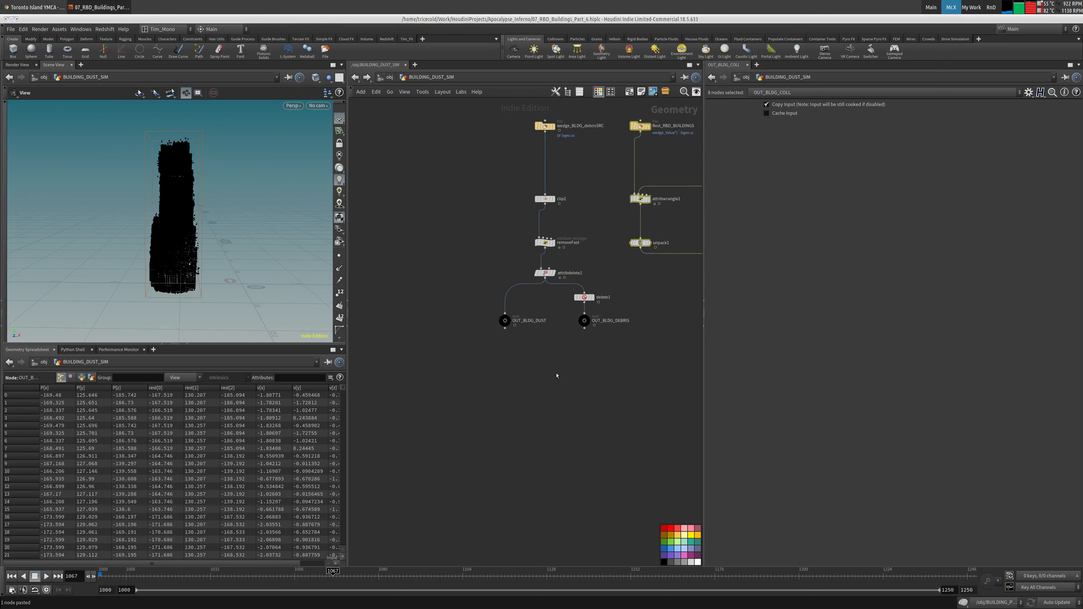
pyautogui.click(553, 377)
pyautogui.press('Tab')
pyautogui.write('fil')
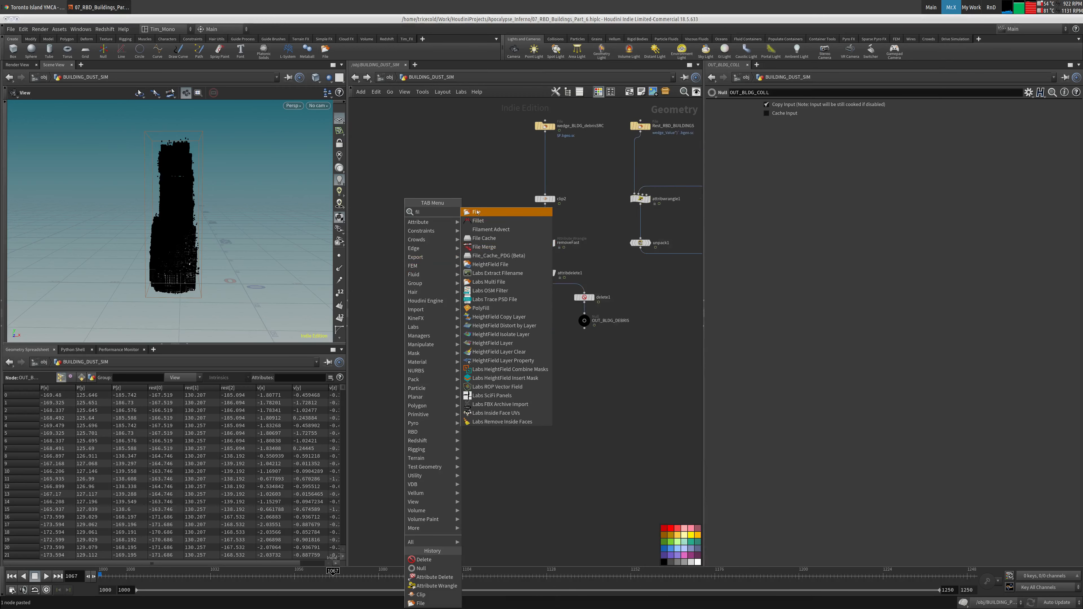
pyautogui.press('Return')
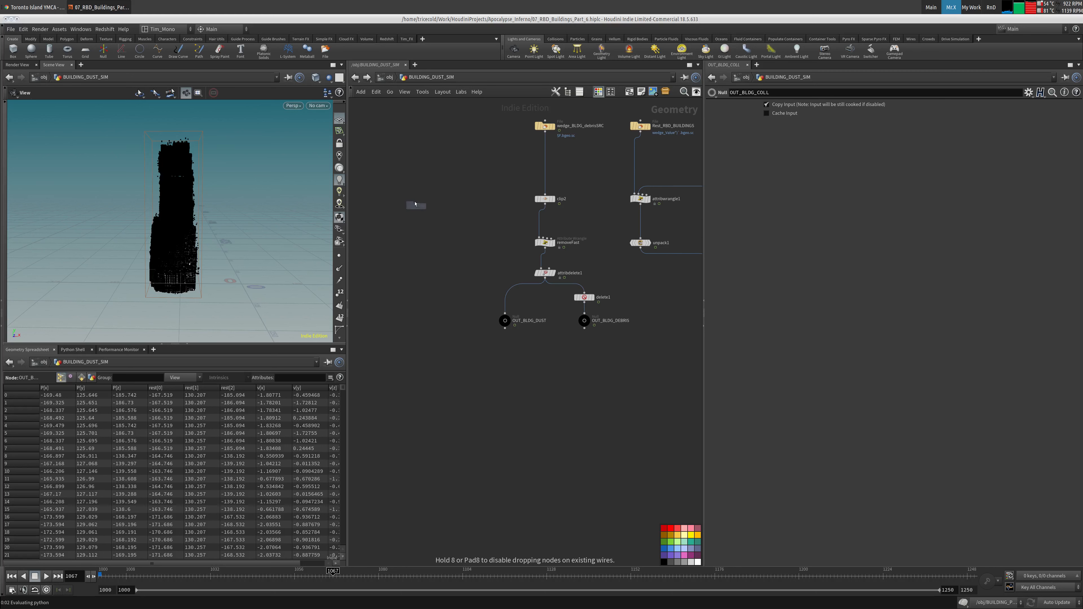
pyautogui.click(395, 128)
pyautogui.moveTo(395, 128); pyautogui.dragTo(399, 128)
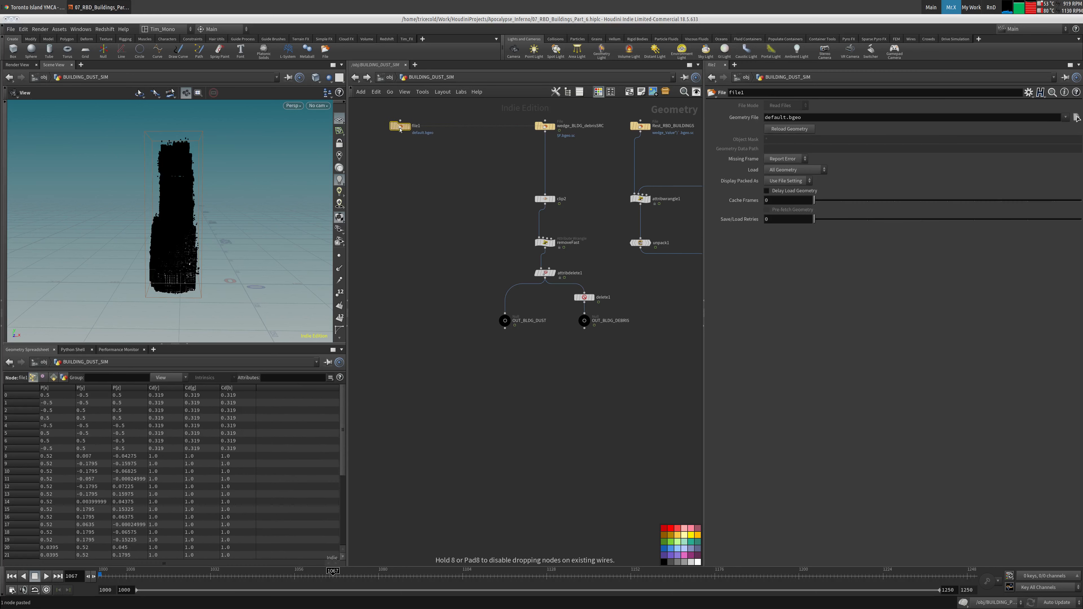
# Rename the new File node to wedge_BLDG_PYRO_SIM.
pyautogui.click(1075, 117)
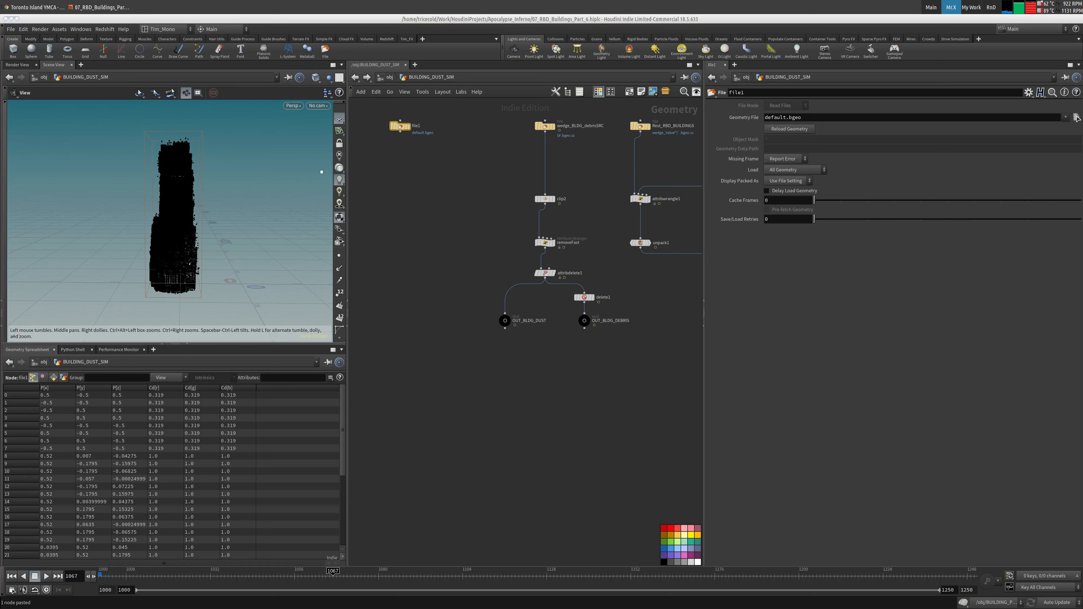
pyautogui.doubleClick(417, 126)
pyautogui.hotkey('ctrl', 'v')
pyautogui.press('Return')
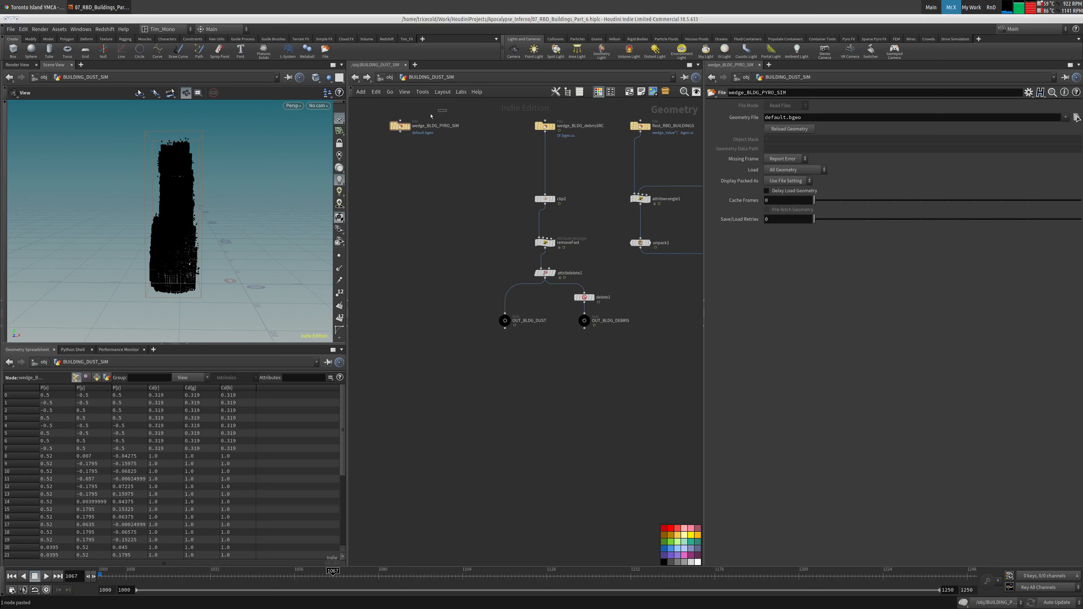
# Copy the output file path of wedge_BLDG_PYRO_SIM in Simulations into the matching File node's geometry path in BUILDING_DUST_SIM.
pyautogui.click(388, 78)
pyautogui.doubleClick(408, 320)
pyautogui.moveTo(512, 326); pyautogui.dragTo(490, 372, button='middle')
pyautogui.doubleClick(479, 306)
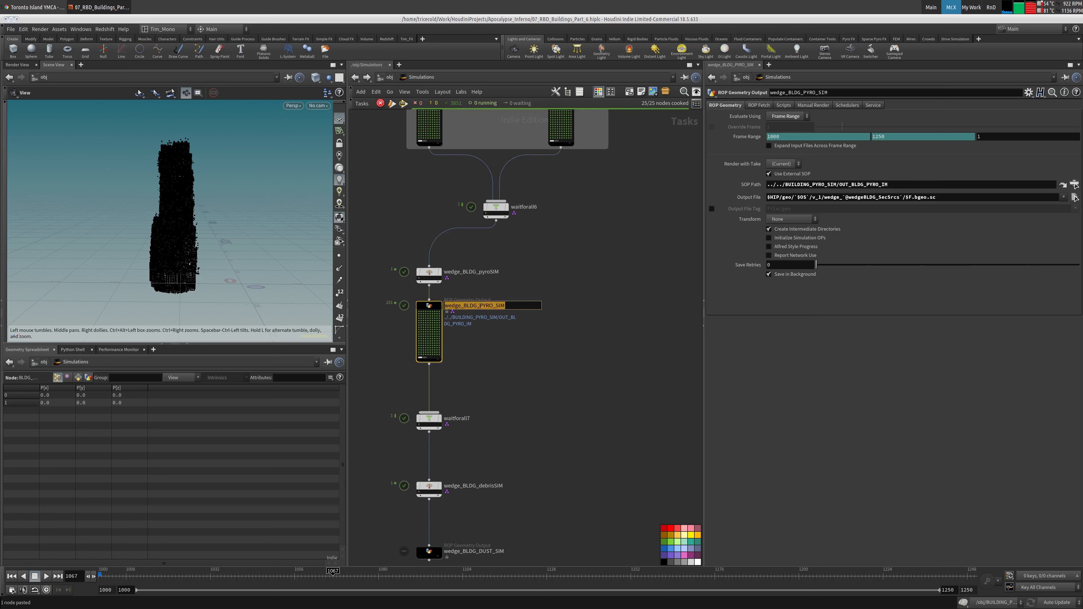
pyautogui.press('Escape')
pyautogui.click(962, 197)
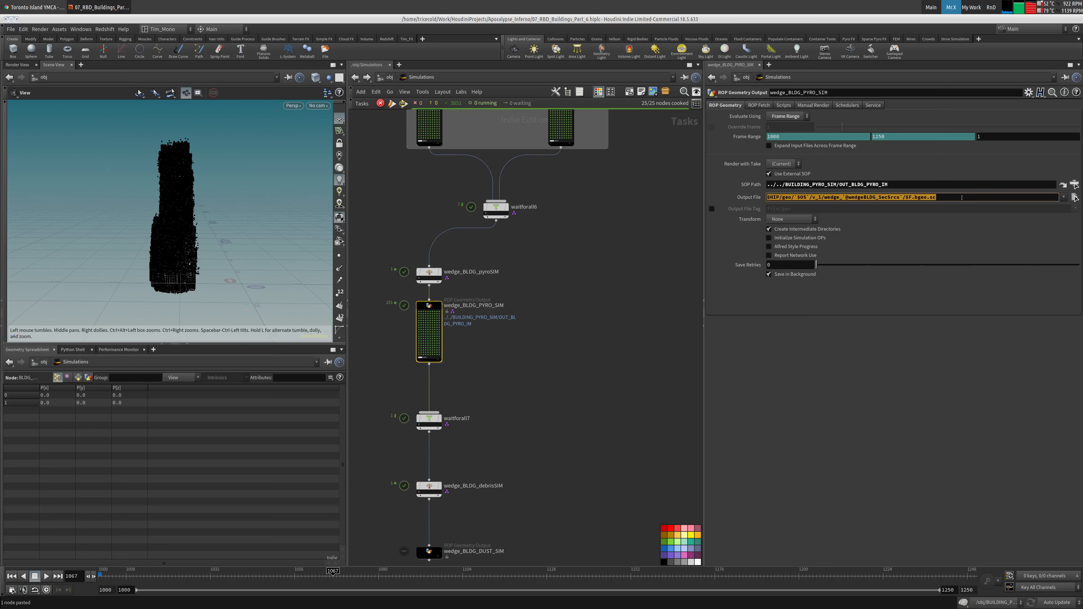
pyautogui.click(389, 77)
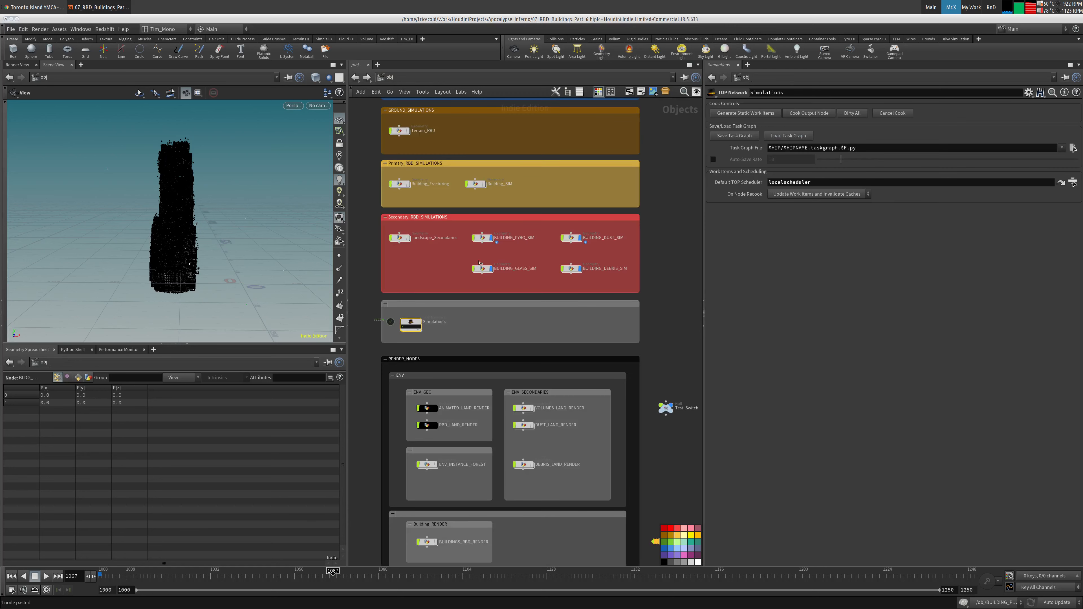
pyautogui.doubleClick(570, 237)
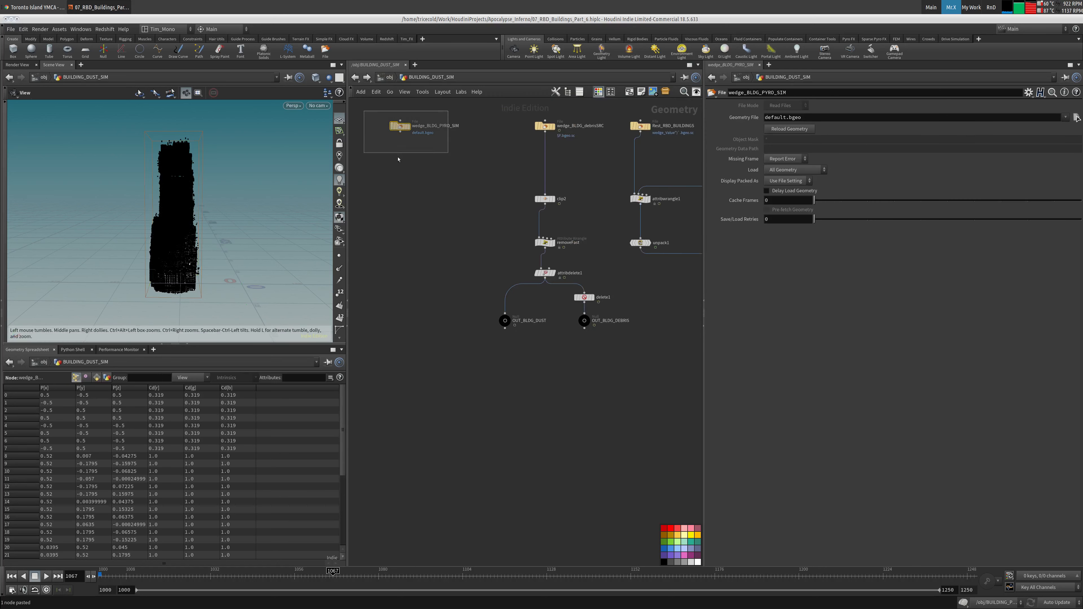
pyautogui.hotkey('ctrl', 'v')
pyautogui.moveTo(492, 173); pyautogui.dragTo(409, 287, button='middle')
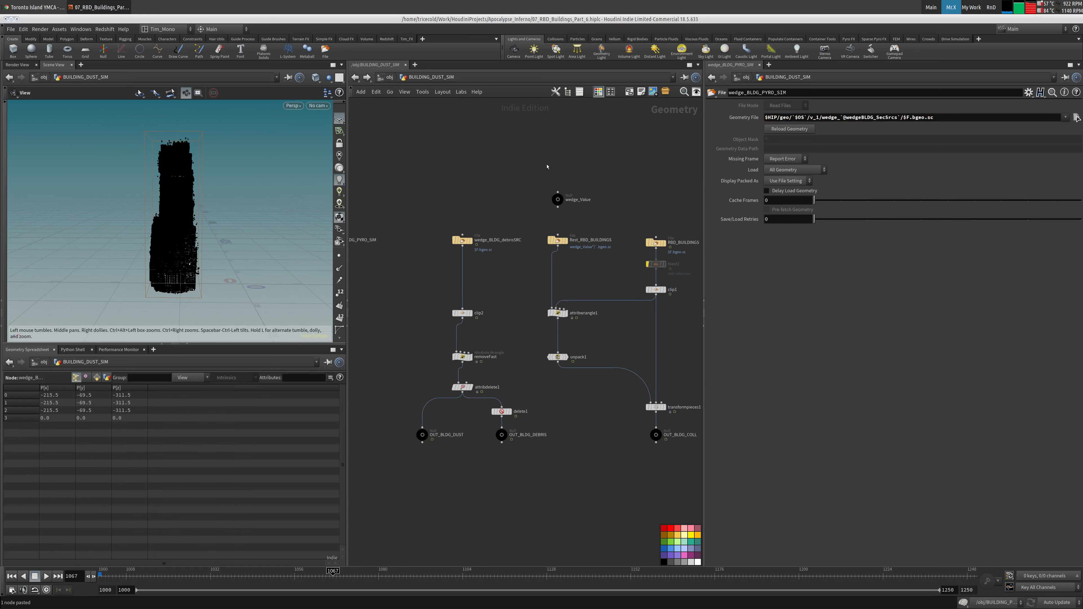
pyautogui.click(557, 199)
pyautogui.rightClick(735, 105)
pyautogui.click(750, 162)
pyautogui.moveTo(366, 191); pyautogui.dragTo(538, 206, button='middle')
pyautogui.click(489, 255)
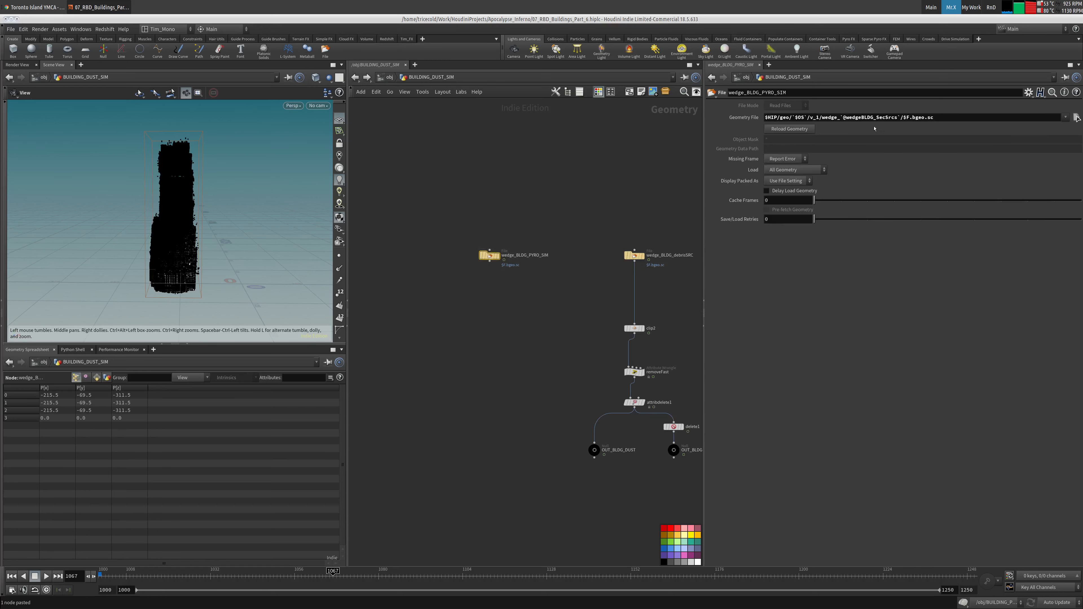
pyautogui.click(840, 117)
pyautogui.moveTo(840, 117); pyautogui.dragTo(899, 117)
pyautogui.rightClick(899, 117)
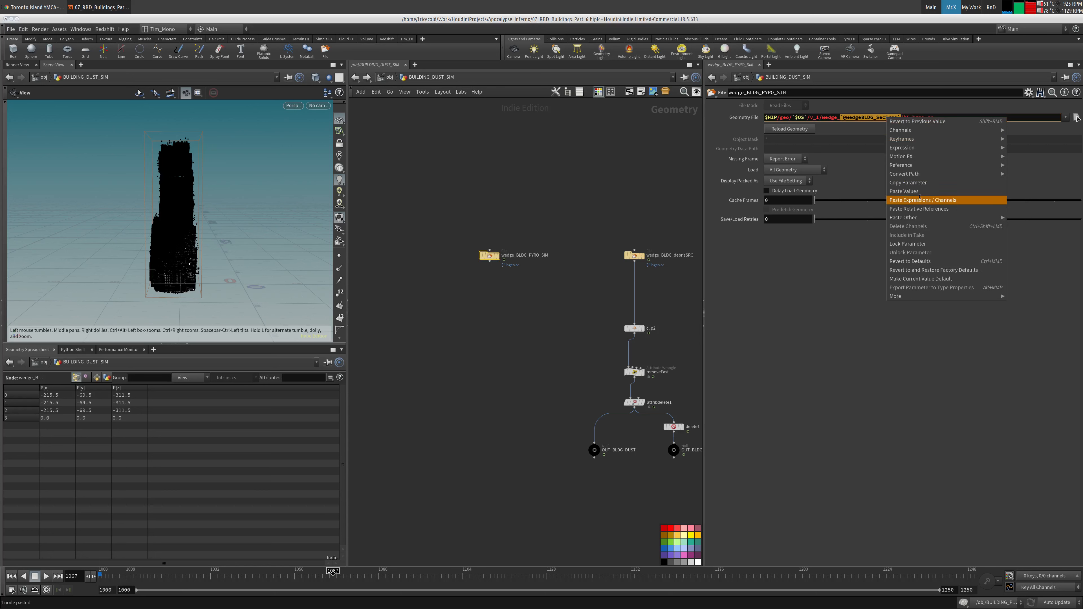
pyautogui.click(937, 208)
# Check the wedge_Value nulls in the dust and pyro networks and the wedge attribute name of wedge_BLDG_pyroSIM in Simulations.
pyautogui.moveTo(588, 189); pyautogui.dragTo(386, 206, button='middle')
pyautogui.click(527, 231)
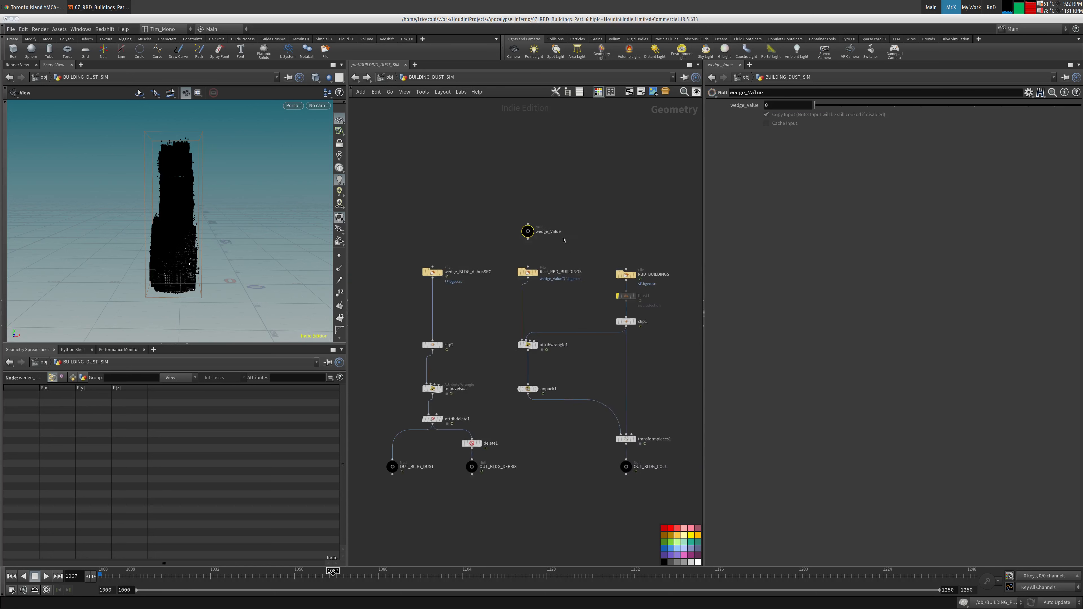
pyautogui.press('u')
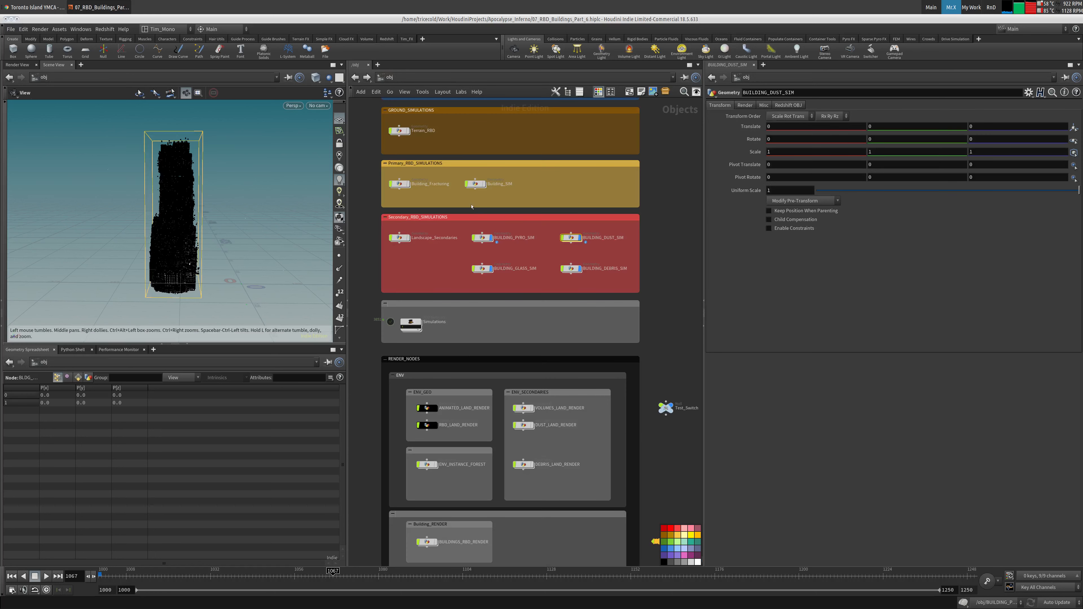
pyautogui.doubleClick(411, 325)
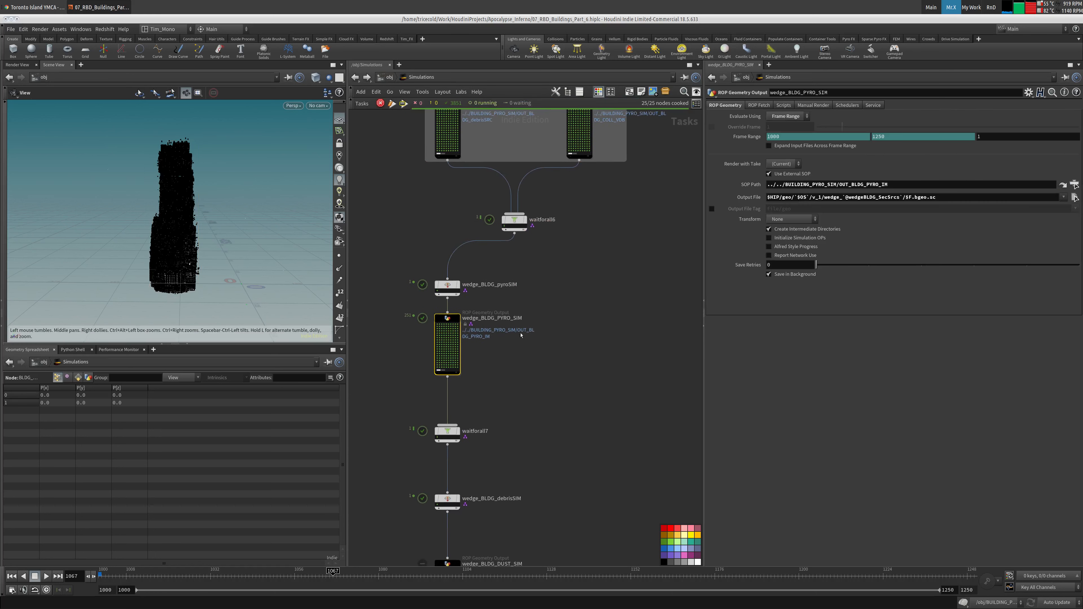
pyautogui.click(843, 197)
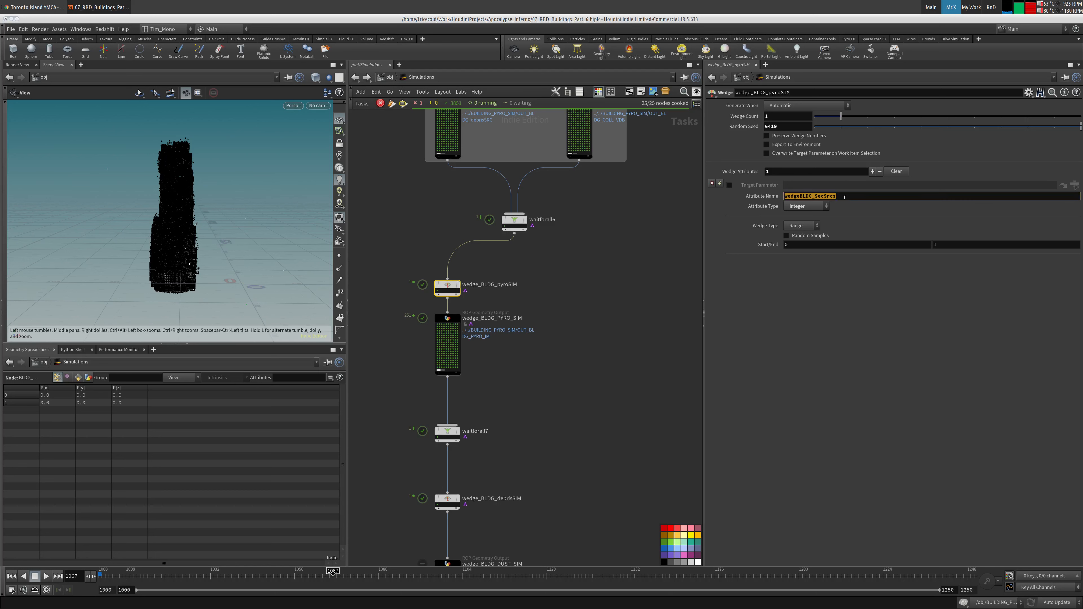
pyautogui.click(389, 79)
pyautogui.doubleClick(484, 240)
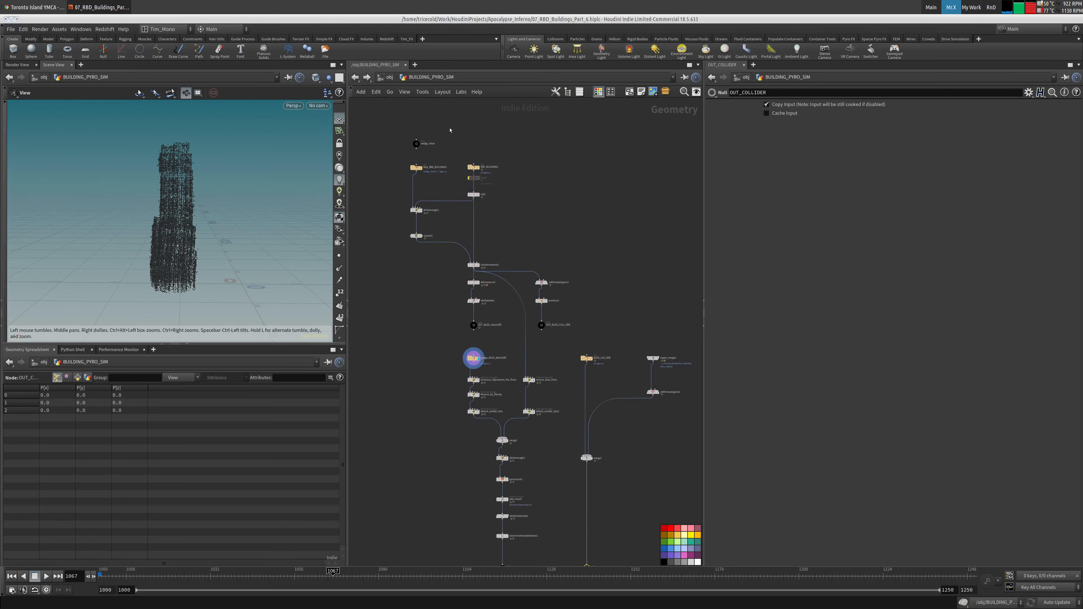
pyautogui.moveTo(446, 129); pyautogui.dragTo(406, 151)
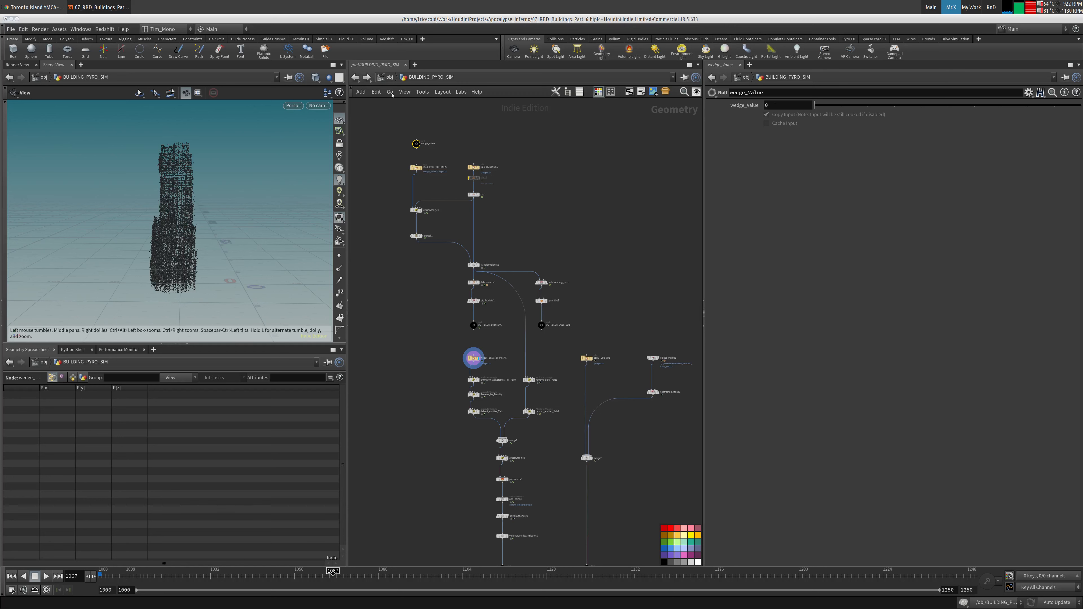
pyautogui.moveTo(586, 227); pyautogui.dragTo(546, 180, button='middle')
pyautogui.click(355, 78)
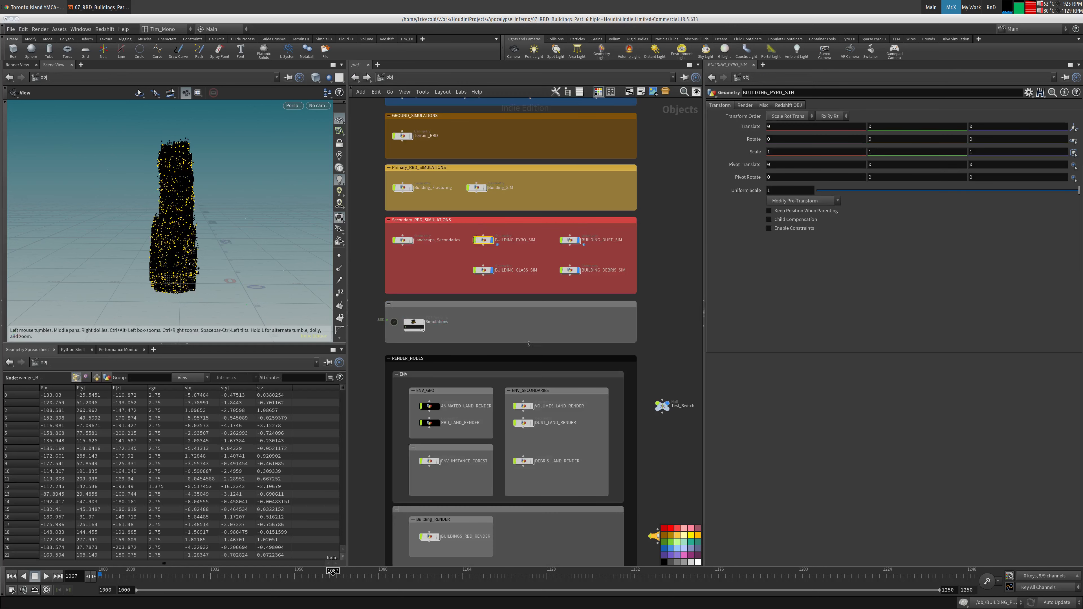
pyautogui.doubleClick(571, 240)
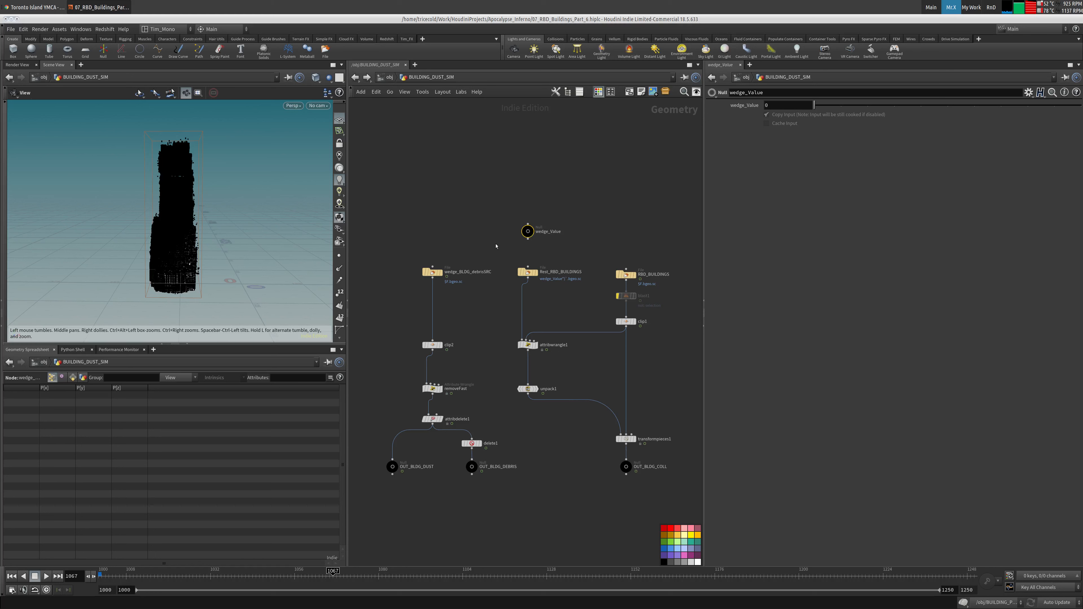
pyautogui.moveTo(788, 103); pyautogui.dragTo(702, 108)
pyautogui.write('@')
pyautogui.hotkey('ctrl', 'v')
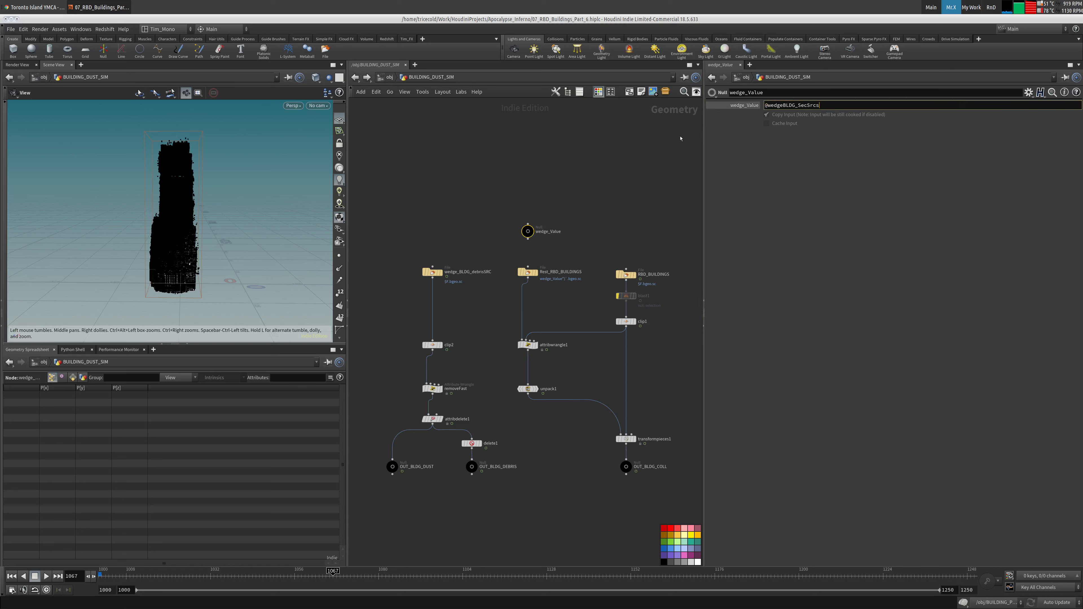
pyautogui.press('Return')
pyautogui.moveTo(606, 177); pyautogui.dragTo(622, 170, button='middle')
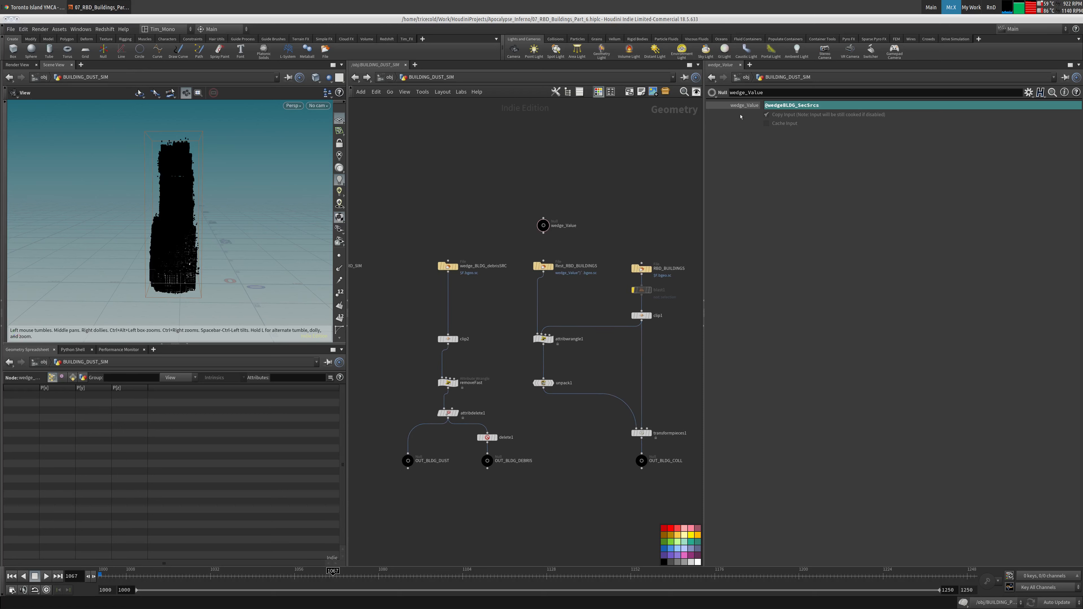
# Select the attribute name wedgeBLDG_SecSrcs of the wedge_BLDG_pyroSIM node in Simulations for copying.
pyautogui.click(382, 78)
pyautogui.doubleClick(411, 333)
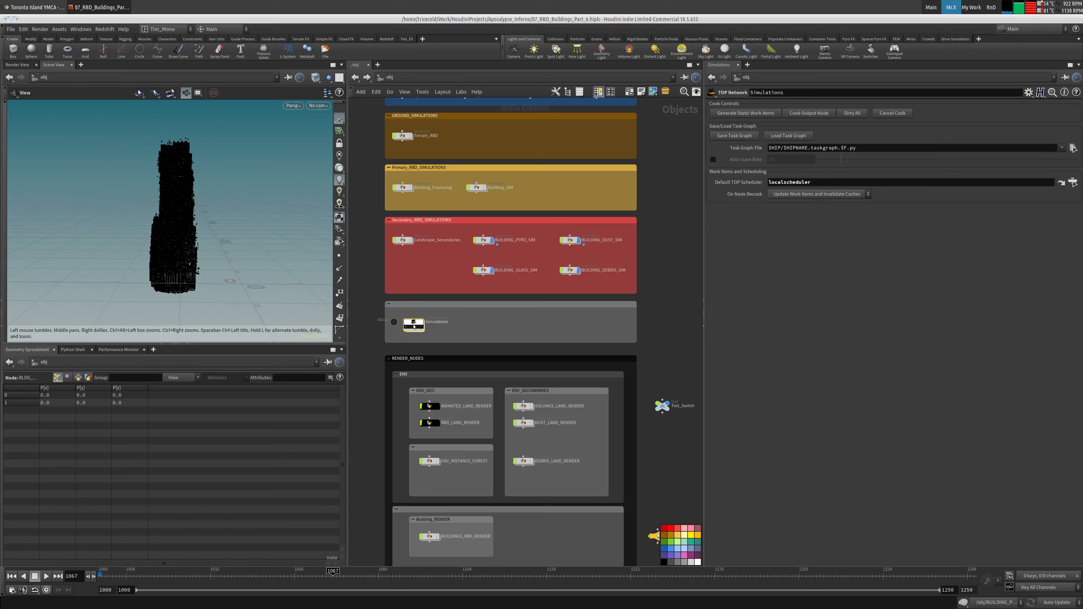
pyautogui.moveTo(520, 344); pyautogui.dragTo(495, 232, button='middle')
pyautogui.moveTo(489, 426); pyautogui.dragTo(391, 478)
pyautogui.moveTo(482, 223); pyautogui.dragTo(406, 267)
pyautogui.click(842, 196)
pyautogui.doubleClick(842, 197)
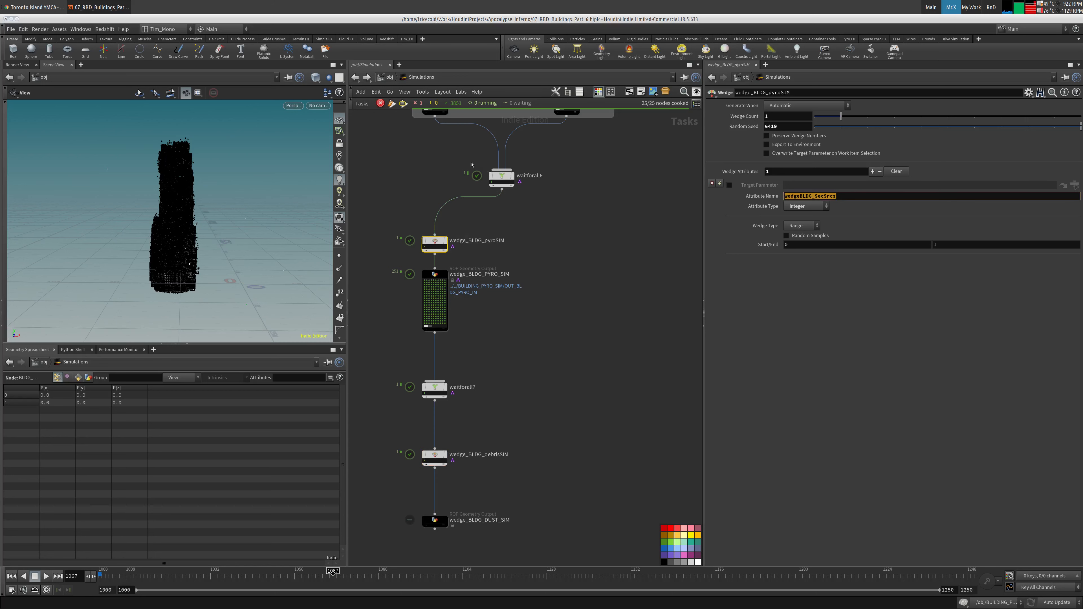
pyautogui.click(390, 77)
pyautogui.click(478, 242)
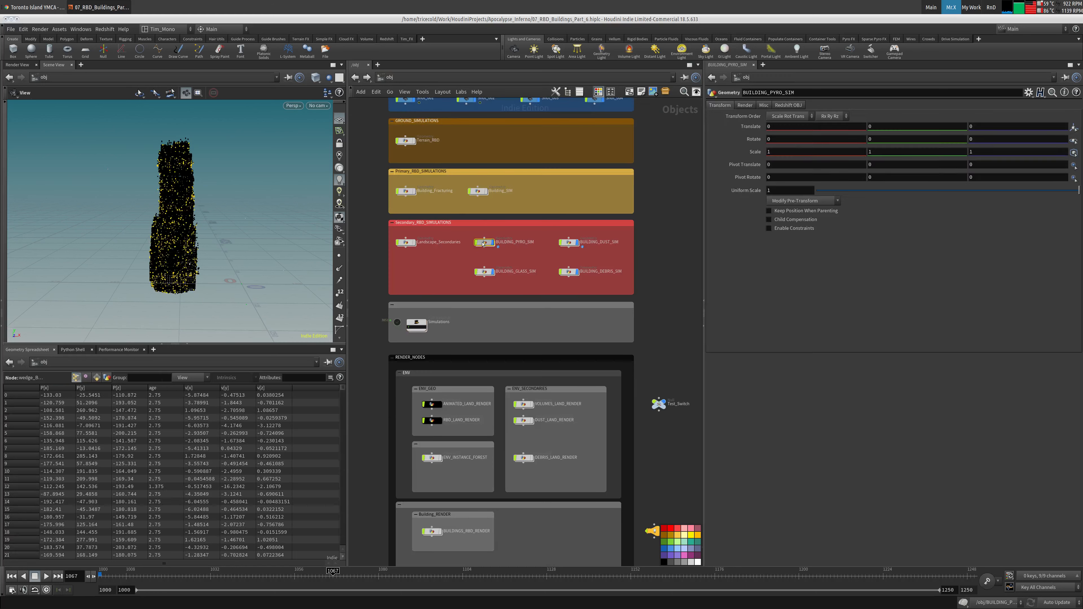
pyautogui.doubleClick(478, 242)
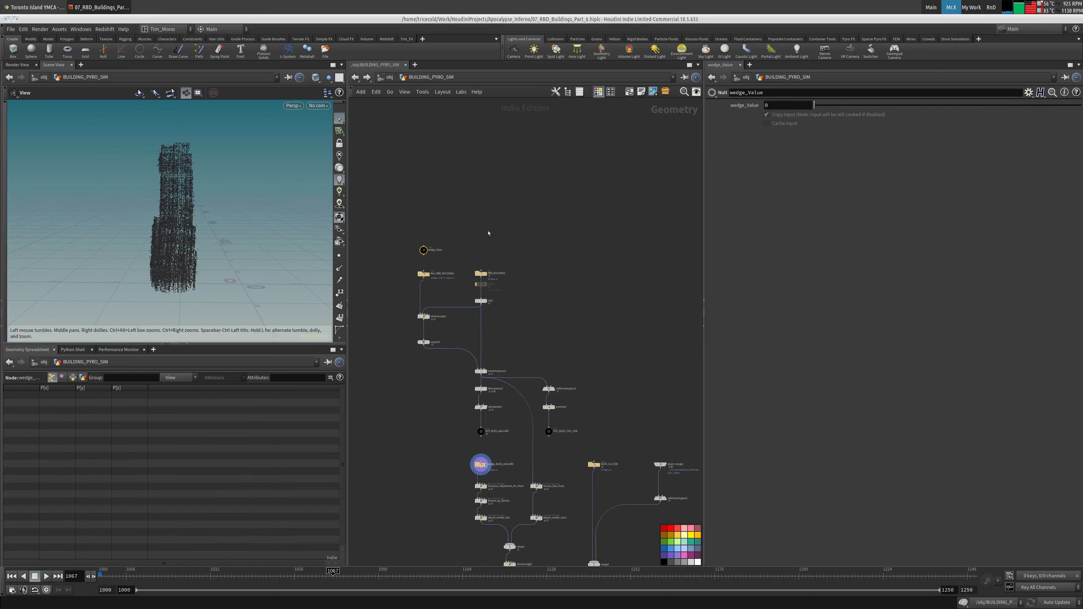
pyautogui.hotkey('ctrl', 'v')
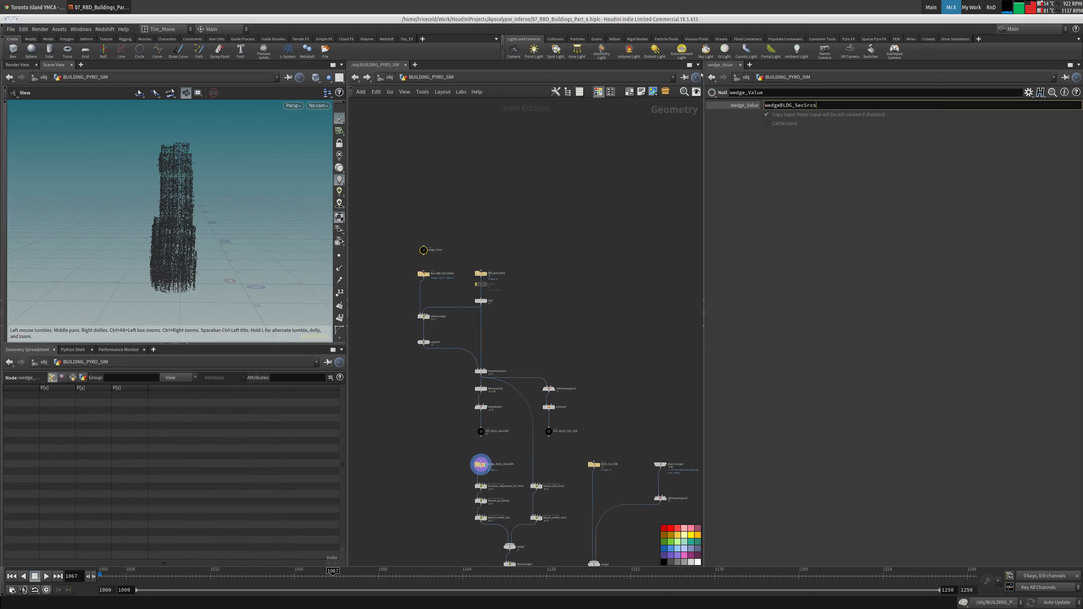
pyautogui.press('Home')
pyautogui.write('@')
pyautogui.press('Return')
pyautogui.scroll(-5, 554, 183)
pyautogui.click(513, 446)
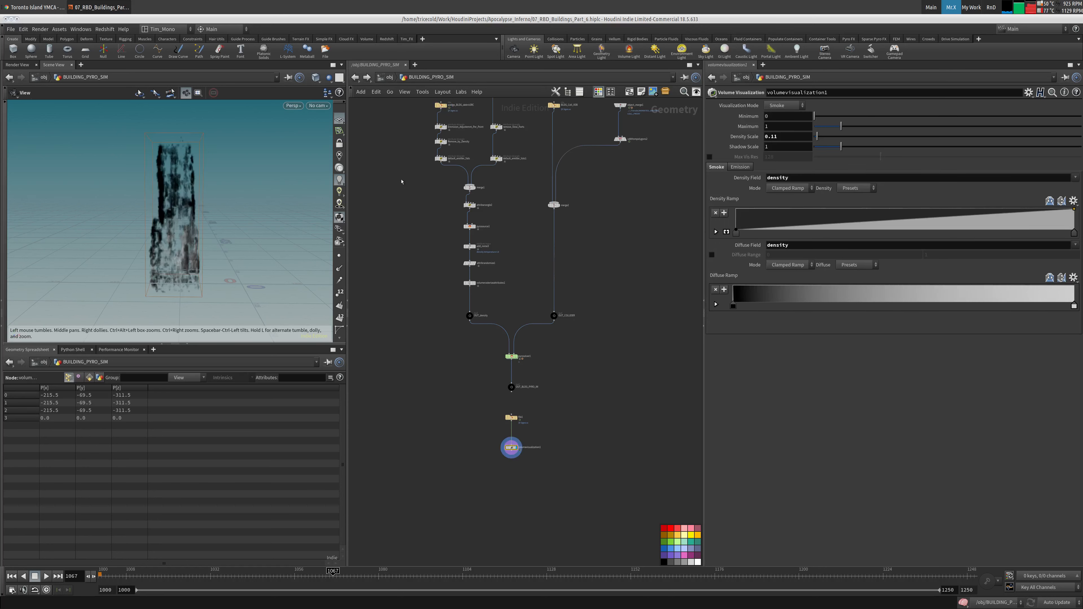
# Return to BUILDING_DUST_SIM and display the wedge_BLDG_PYRO_SIM File node.
pyautogui.click(386, 79)
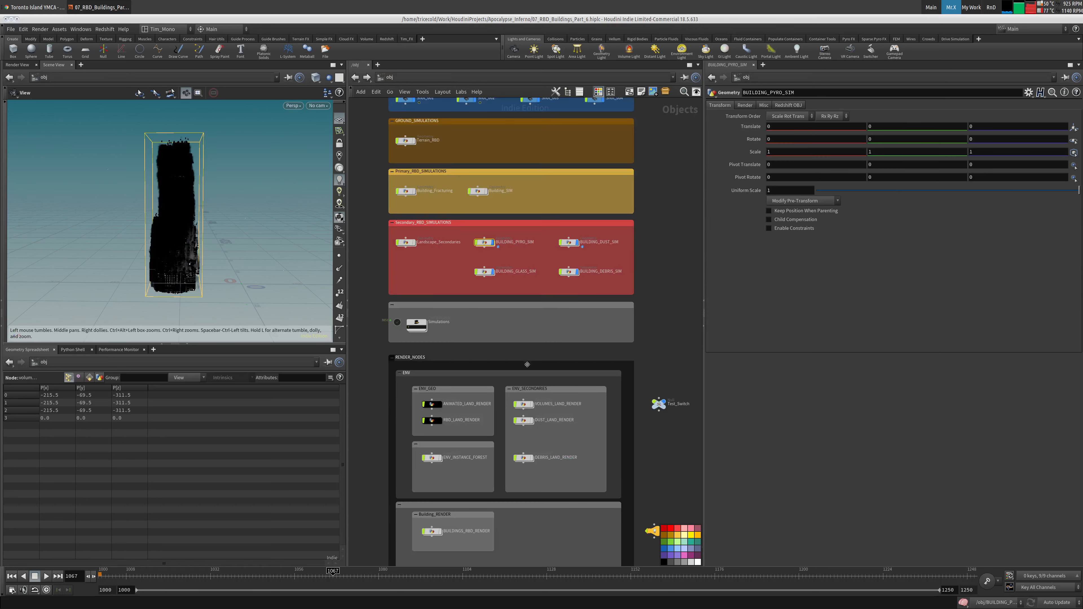
pyautogui.doubleClick(568, 247)
pyautogui.moveTo(474, 277); pyautogui.dragTo(696, 248, button='middle')
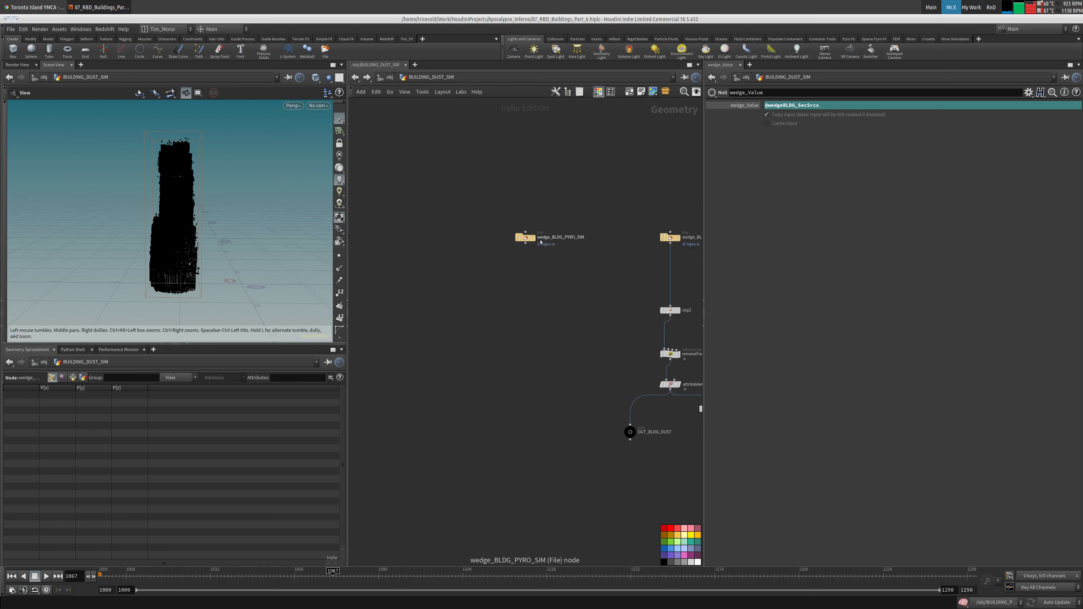
pyautogui.click(525, 237)
# Add a null below wedge_BLDG_PYRO_SIM, wire the File node into it and name it OUT_Advection.
pyautogui.moveTo(495, 378); pyautogui.dragTo(438, 348, button='middle')
pyautogui.press('Tab')
pyautogui.write('null')
pyautogui.click(521, 212)
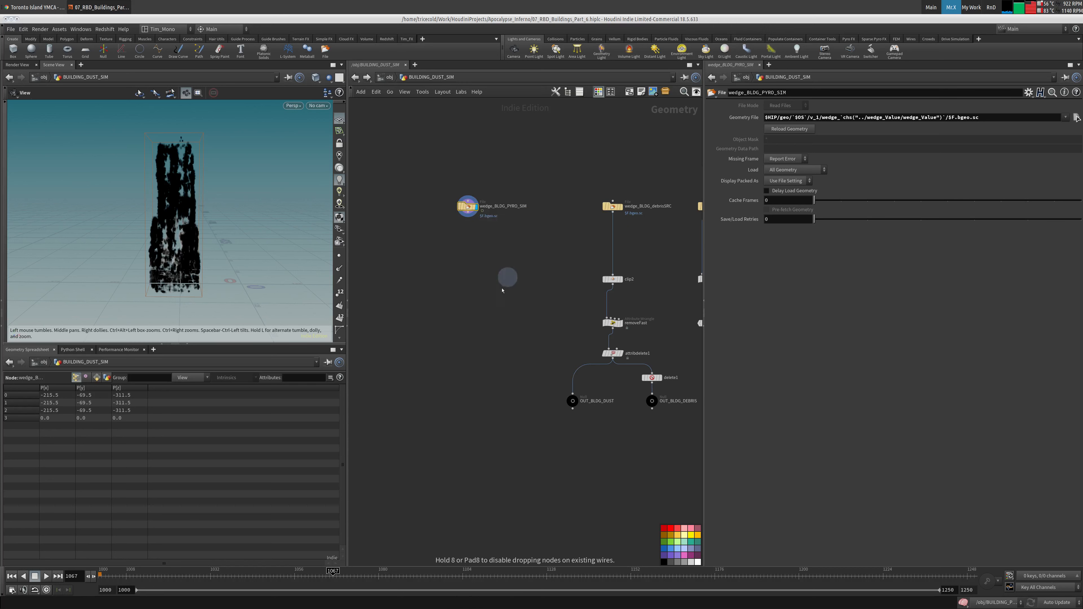
pyautogui.click(472, 405)
pyautogui.click(467, 395)
pyautogui.click(465, 206)
pyautogui.press('F2')
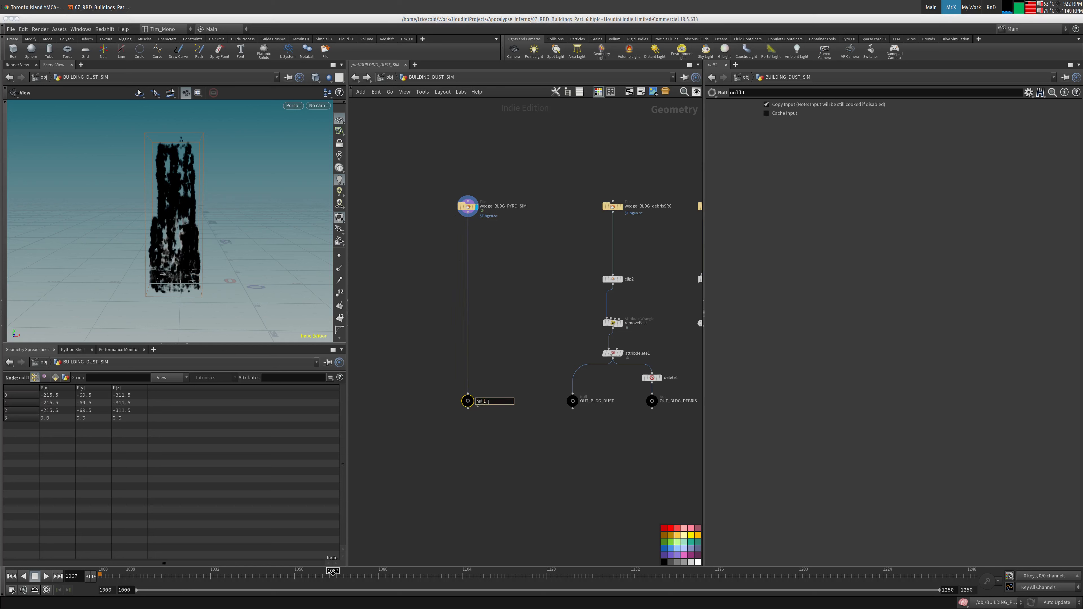
pyautogui.write('OUT_Advection')
pyautogui.press('Return')
# Move the node column containing attribwrangle1 and unpack1 closer to the RBD_BUILDINGS branch.
pyautogui.scroll(-6, 498, 399)
pyautogui.scroll(3, 492, 337)
pyautogui.moveTo(531, 170); pyautogui.dragTo(530, 150)
pyautogui.moveTo(597, 174); pyautogui.dragTo(587, 167, button='middle')
pyautogui.moveTo(507, 162); pyautogui.dragTo(525, 245)
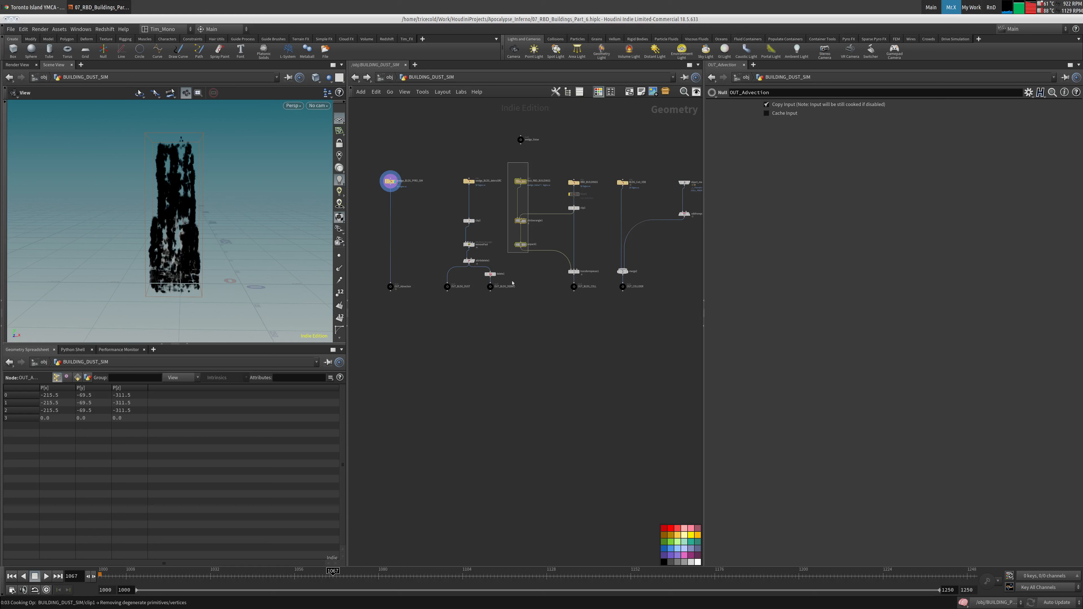
pyautogui.hotkey('ctrl', 'z')
# Add a POP Network below the output nulls, enter it and return the timeline to frame 1000.
pyautogui.click(505, 360)
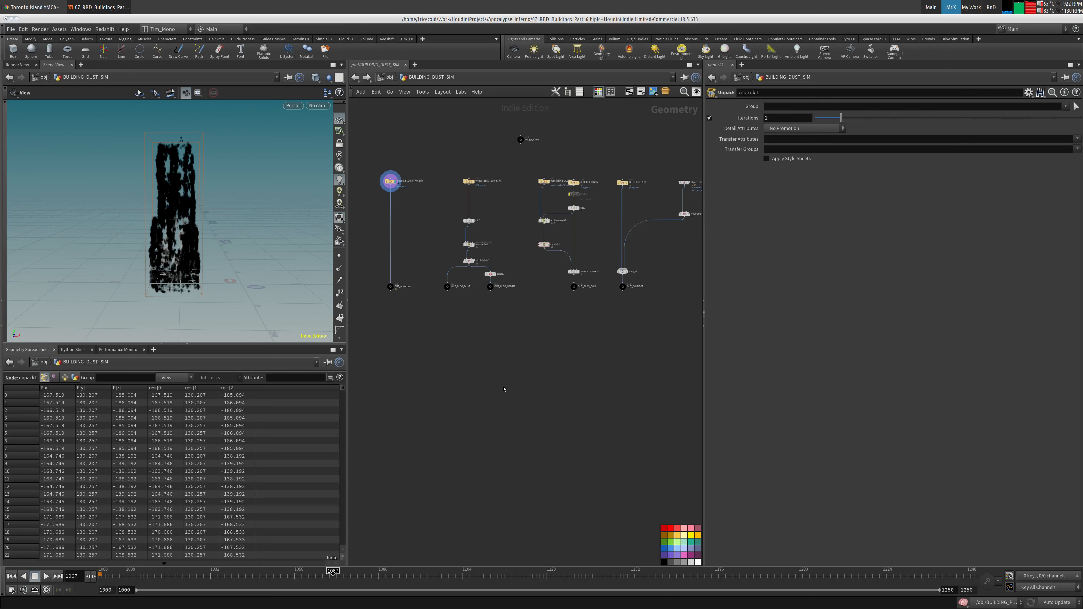
pyautogui.press('Tab')
pyautogui.write('pop')
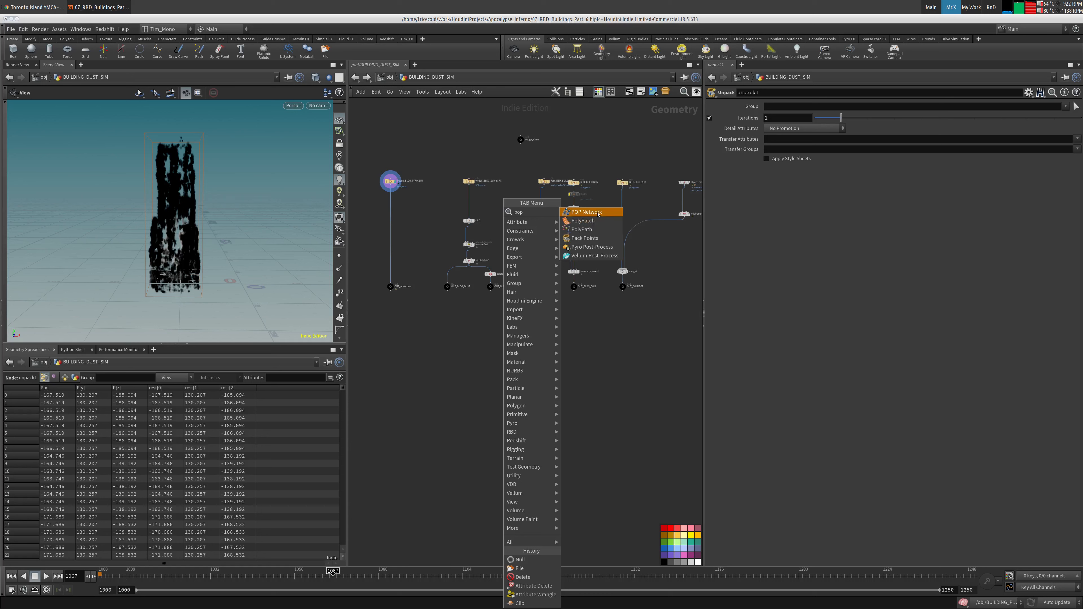
pyautogui.click(586, 212)
pyautogui.click(495, 341)
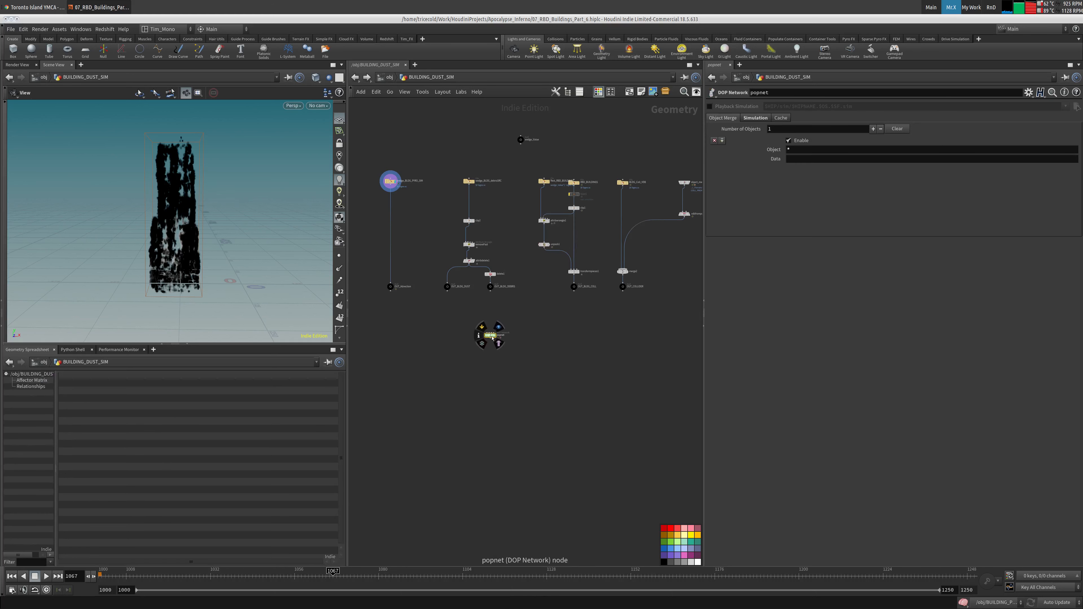
pyautogui.doubleClick(490, 335)
pyautogui.click(11, 577)
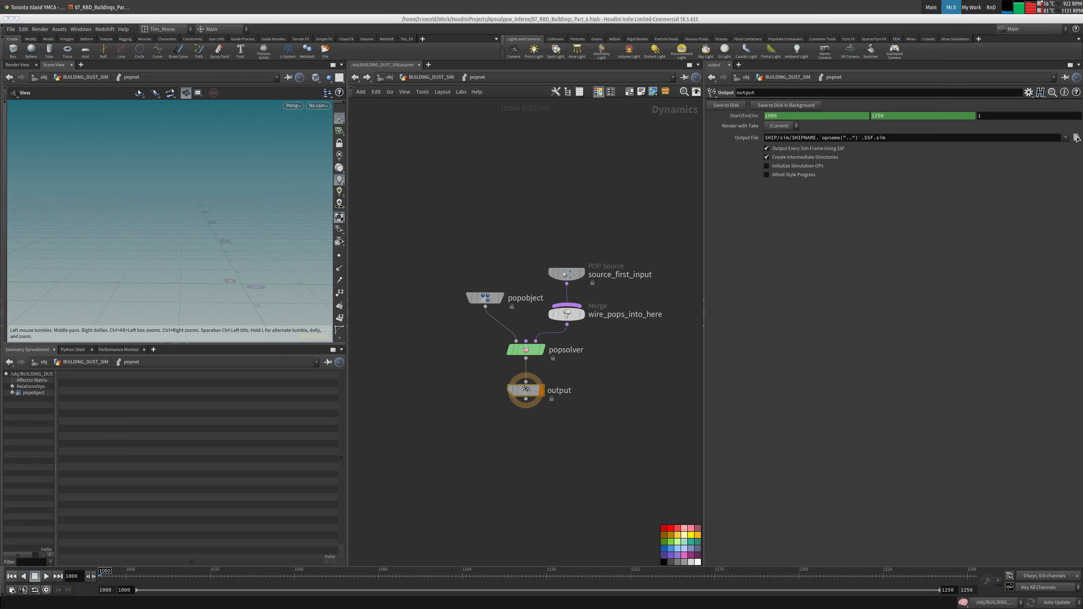
# Delete the source_first_input and wire_pops_into_here nodes from the POP network.
pyautogui.moveTo(440, 333); pyautogui.dragTo(397, 385, button='middle')
pyautogui.moveTo(539, 320); pyautogui.dragTo(551, 194)
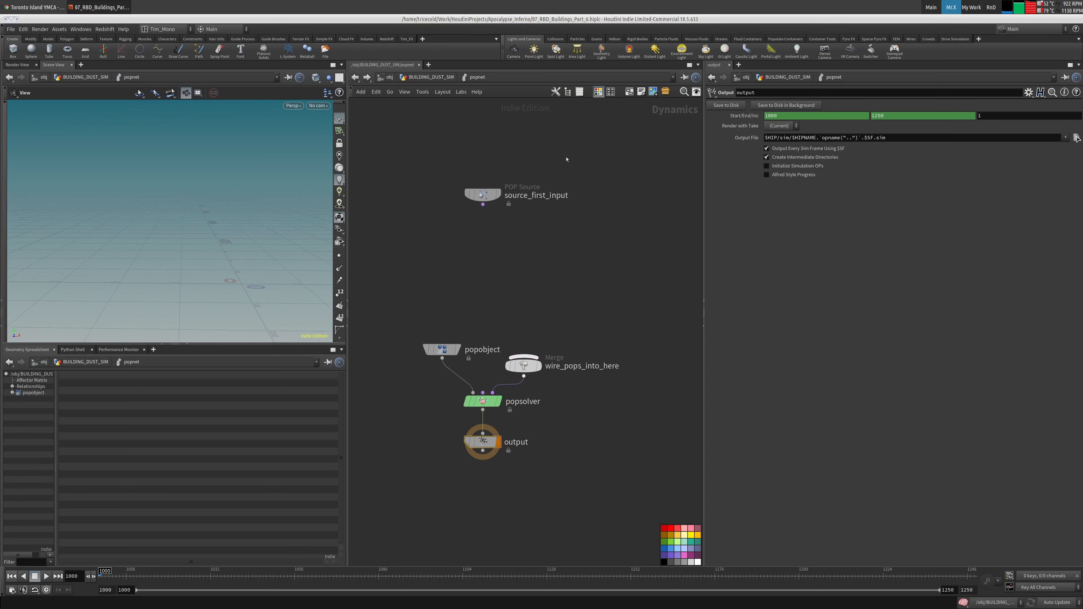
pyautogui.press('Delete')
pyautogui.click(522, 366)
pyautogui.press('Delete')
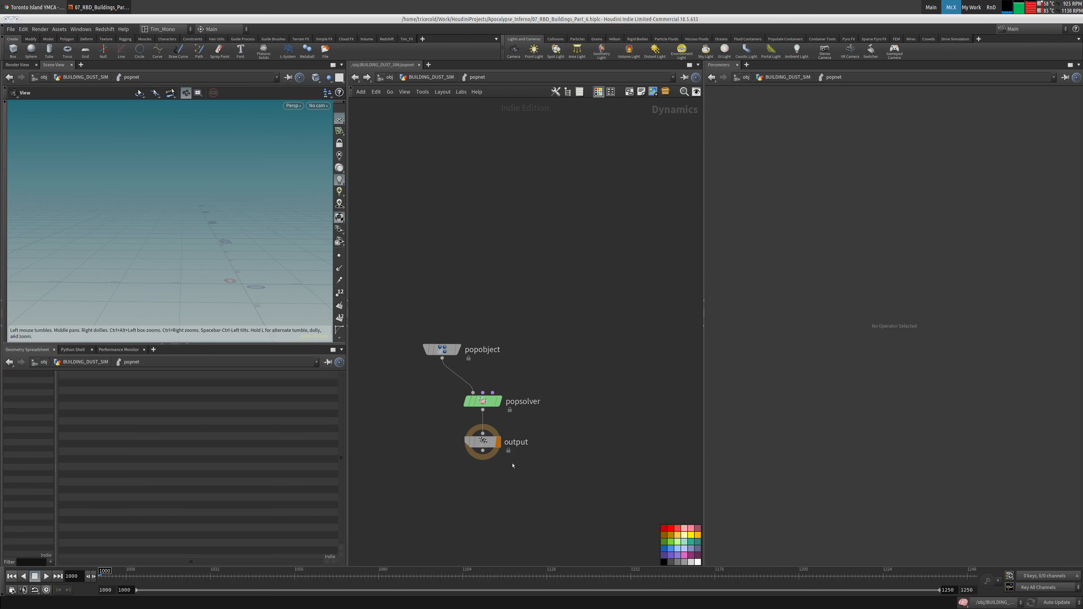
# Add a POP Source named in_Dust and place it above the popobject node.
pyautogui.moveTo(522, 456); pyautogui.dragTo(527, 372, button='middle')
pyautogui.moveTo(487, 365); pyautogui.dragTo(486, 485)
pyautogui.moveTo(535, 138); pyautogui.dragTo(518, 339, button='middle')
pyautogui.press('Tab')
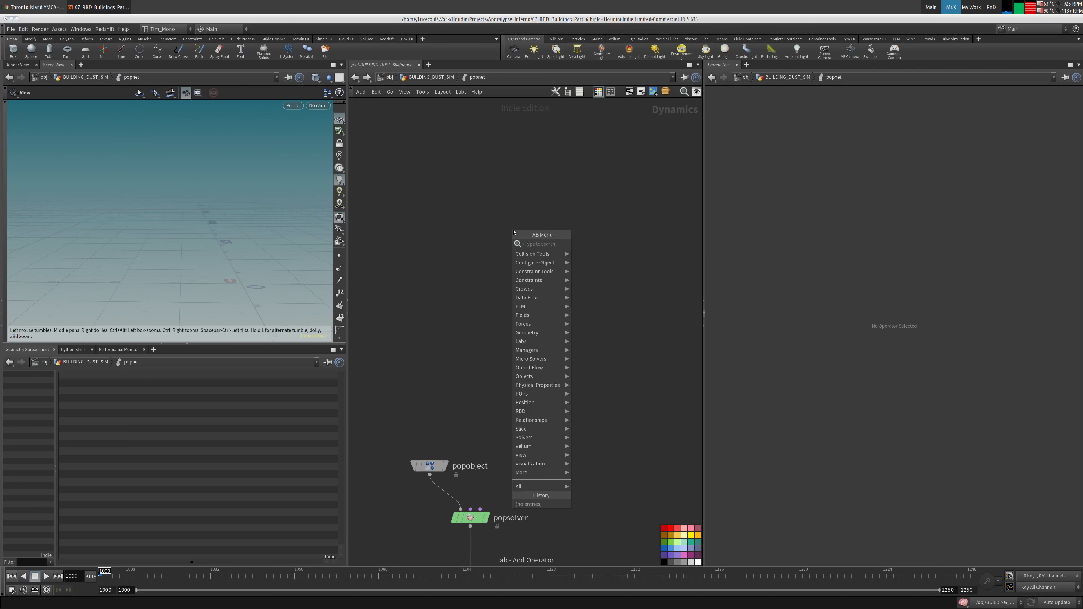
pyautogui.write('pops')
pyautogui.press('Down')
pyautogui.press('Return')
pyautogui.click(513, 246)
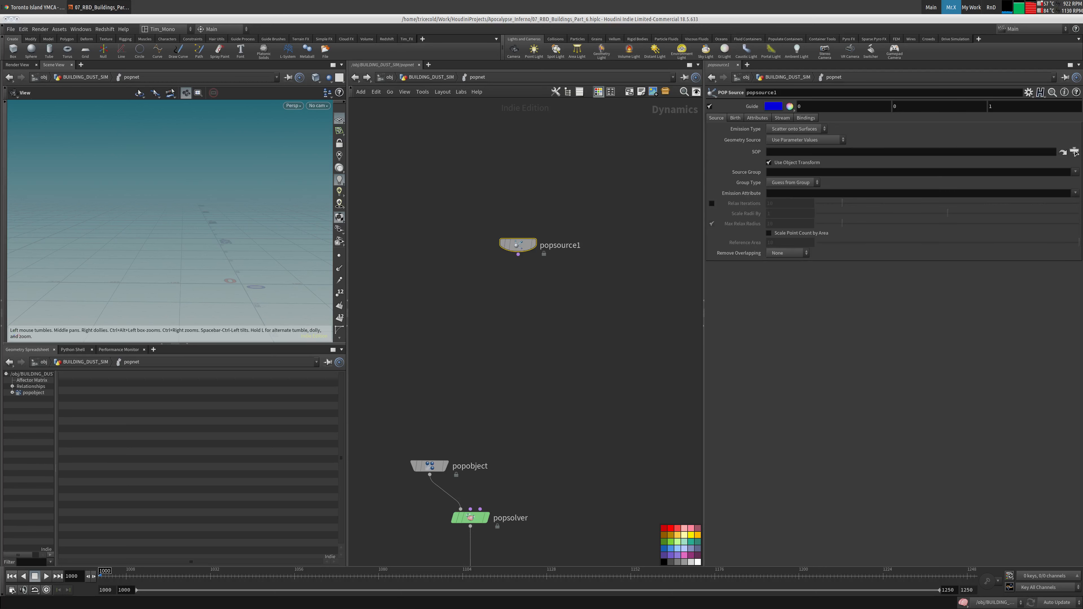
pyautogui.doubleClick(560, 245)
pyautogui.write('in_Dust')
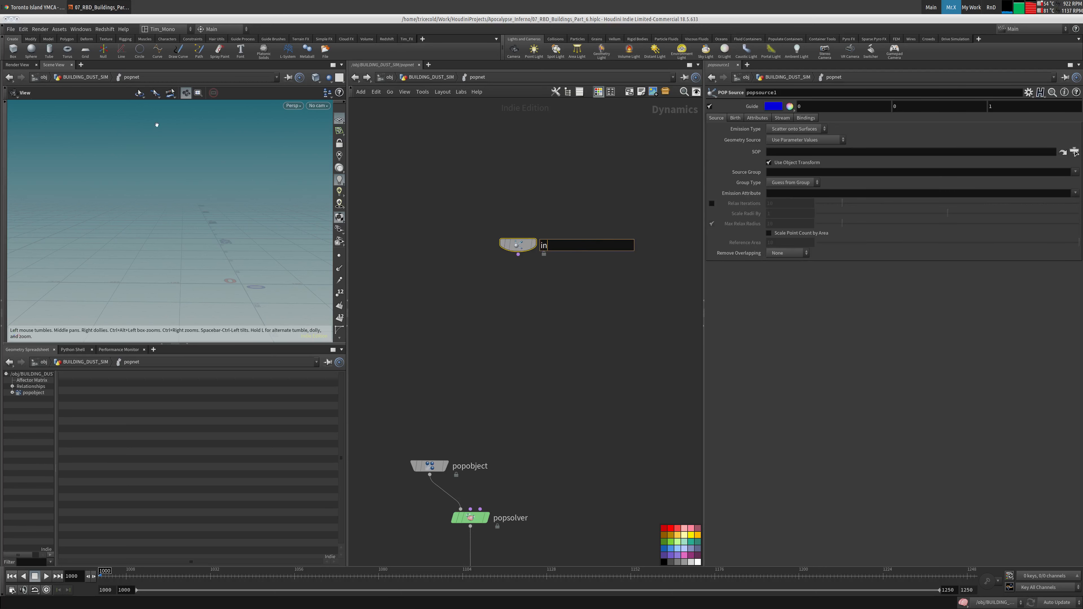
pyautogui.press('Return')
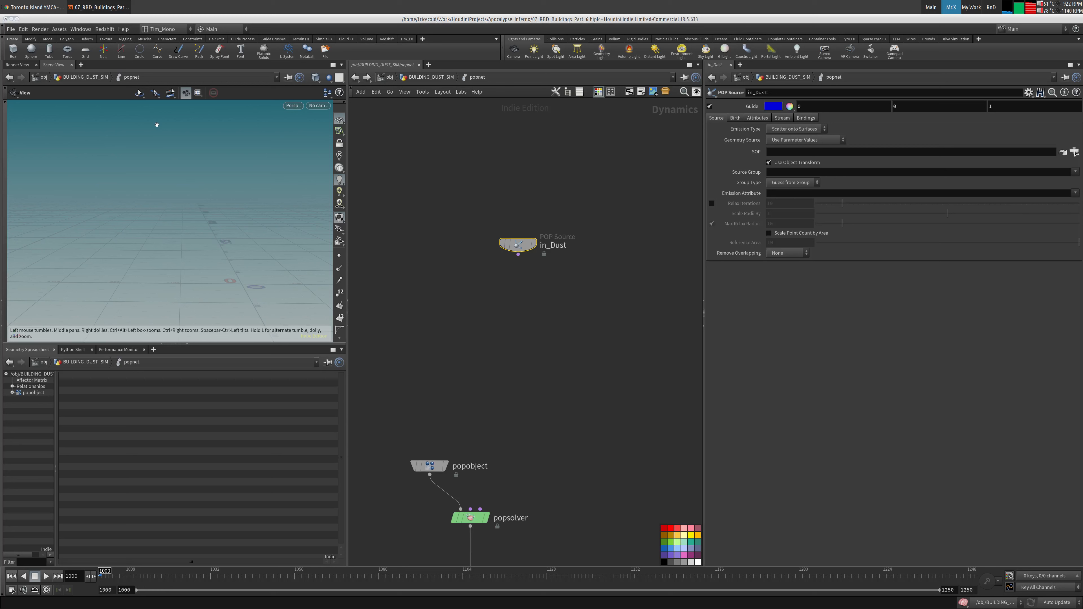
pyautogui.moveTo(518, 244); pyautogui.dragTo(429, 241)
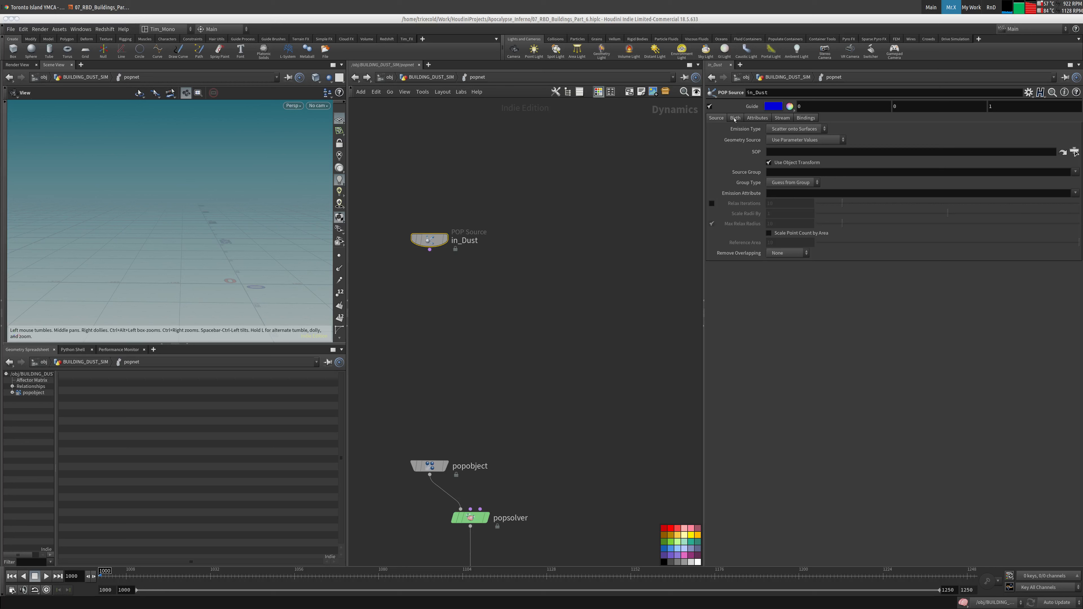
# Set in_Dust's emission type to Points, pin its parameters and reference OUT_BLDG_DUST as its SOP source.
pyautogui.click(734, 118)
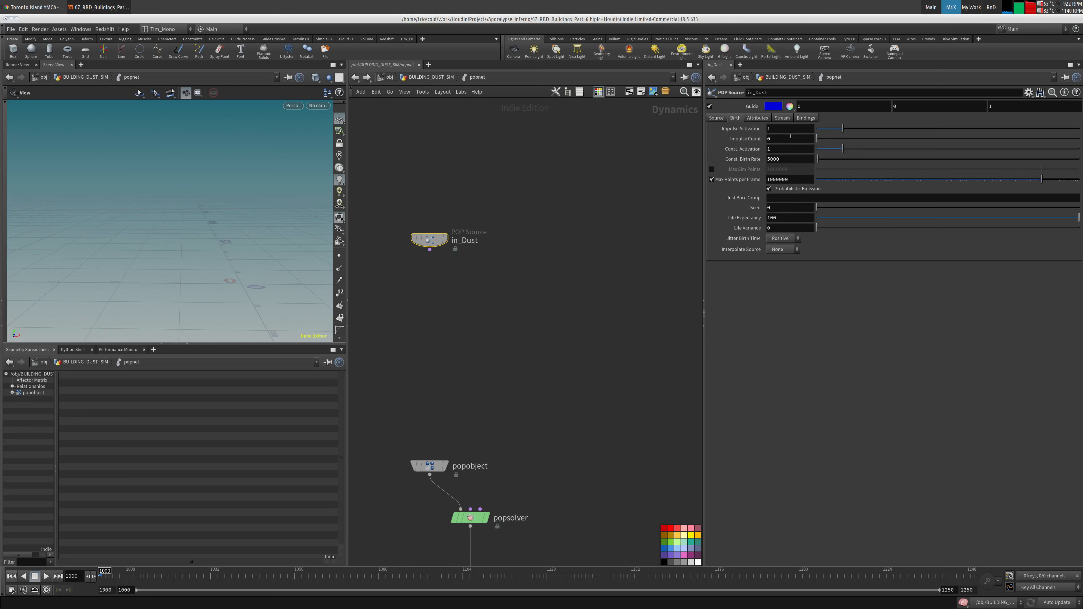
pyautogui.click(716, 118)
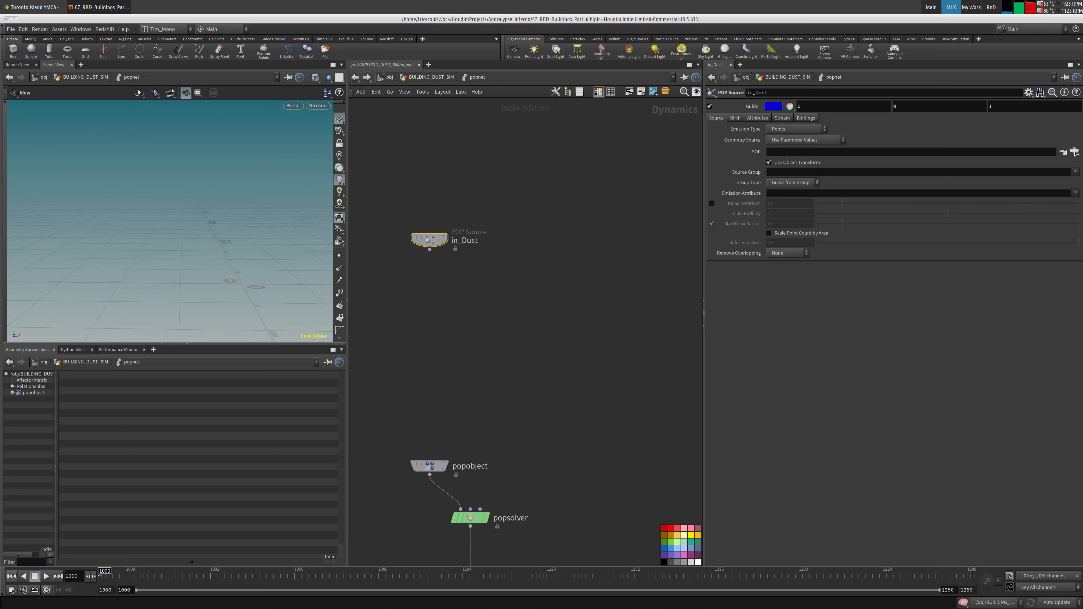
pyautogui.click(1065, 77)
pyautogui.click(431, 76)
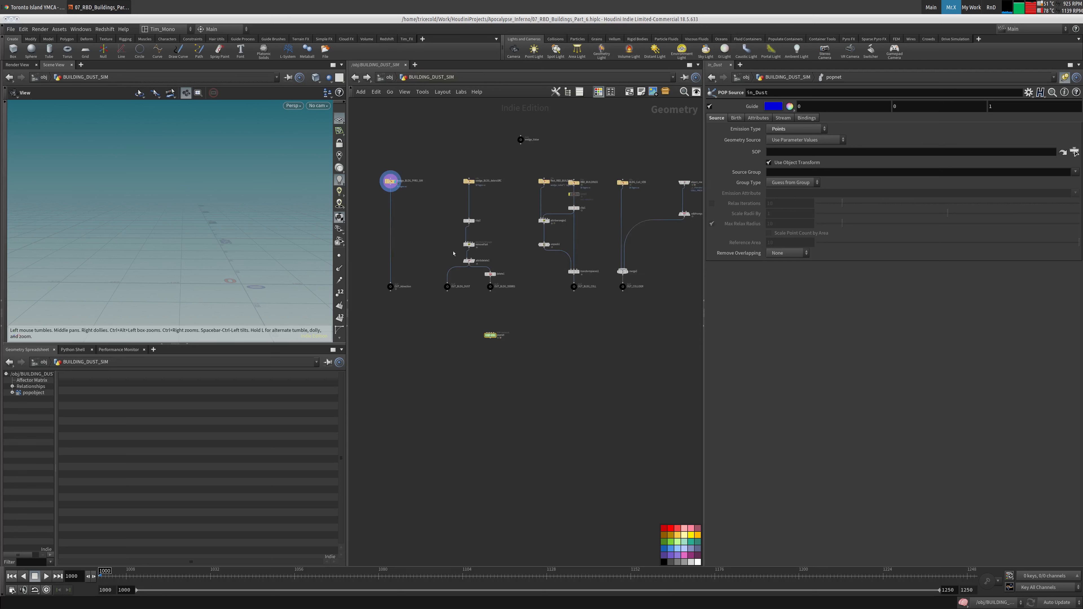
pyautogui.moveTo(438, 290); pyautogui.dragTo(810, 152)
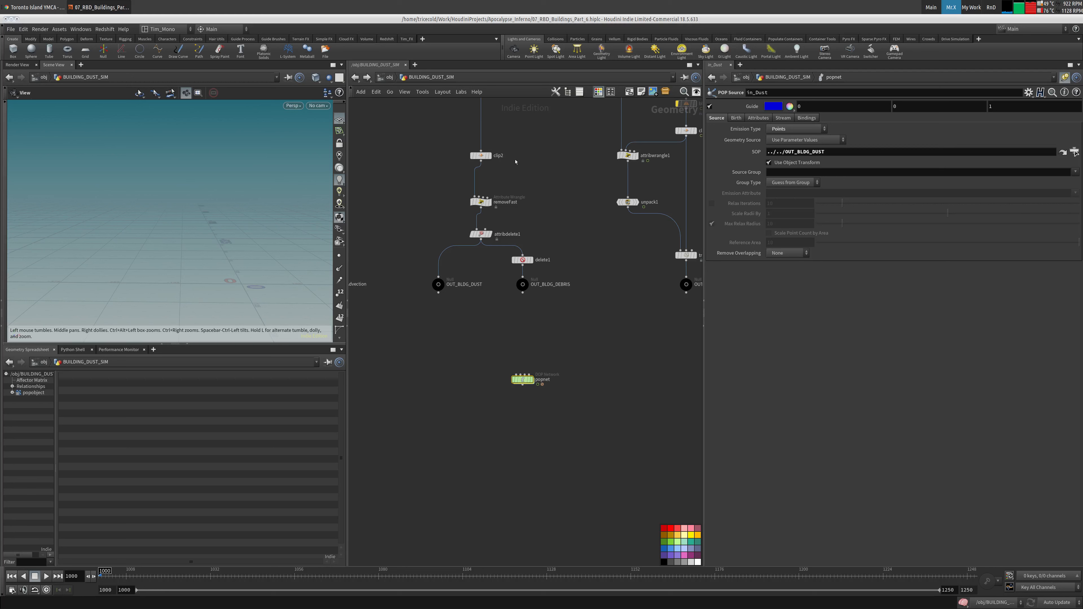
# Set in_Dust's constant birth rate to 500000, life expectancy to 10 and life variance to 20.
pyautogui.click(735, 117)
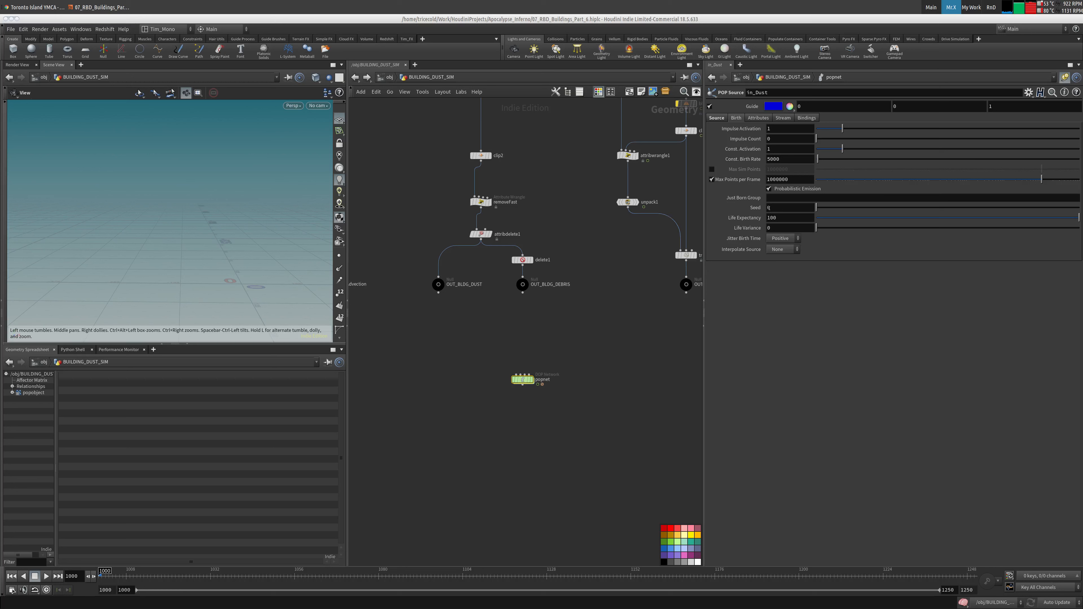
pyautogui.click(803, 162)
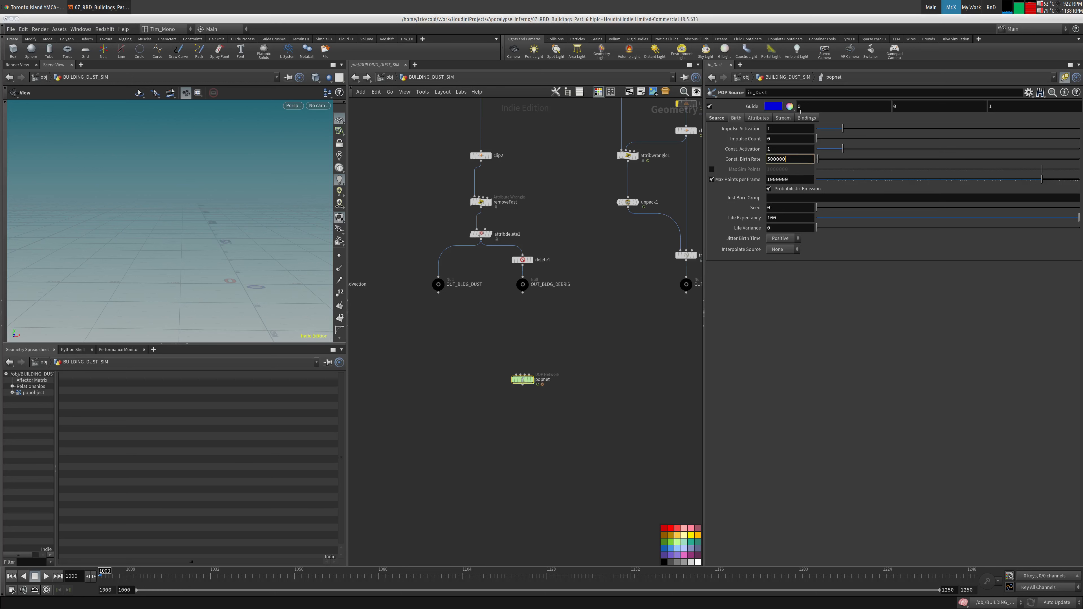
pyautogui.press('Return')
pyautogui.doubleClick(795, 218)
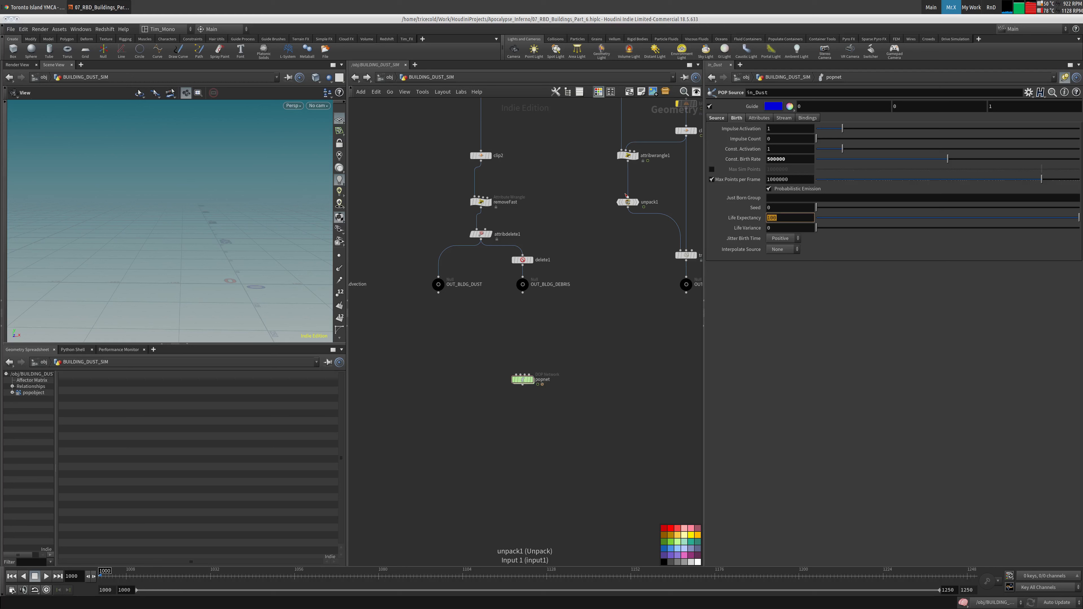
pyautogui.write('10')
pyautogui.press('Tab')
pyautogui.write('20')
pyautogui.press('Tab')
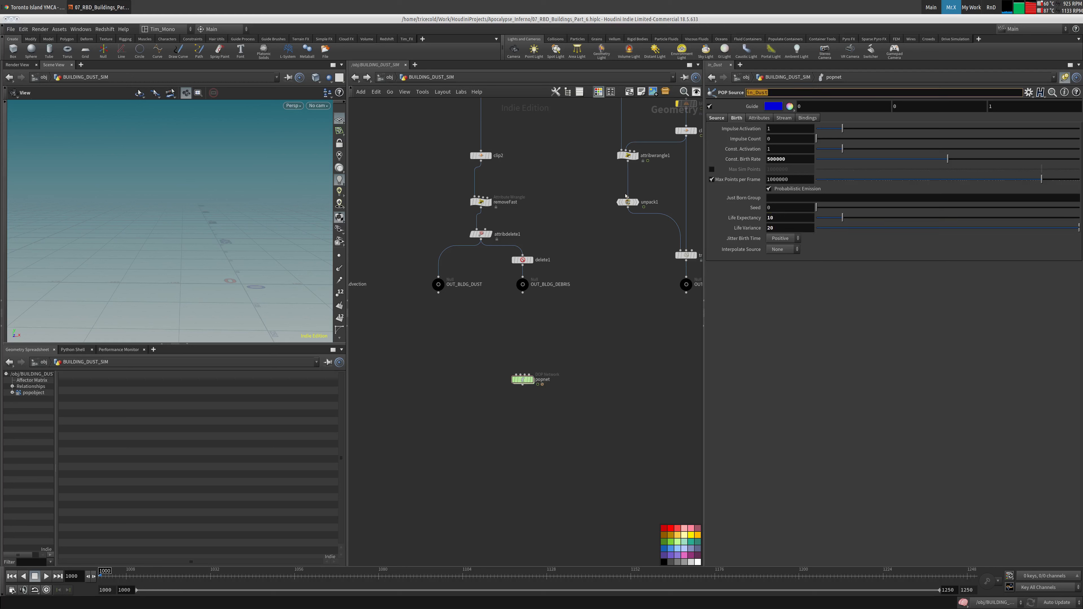
pyautogui.click(624, 319)
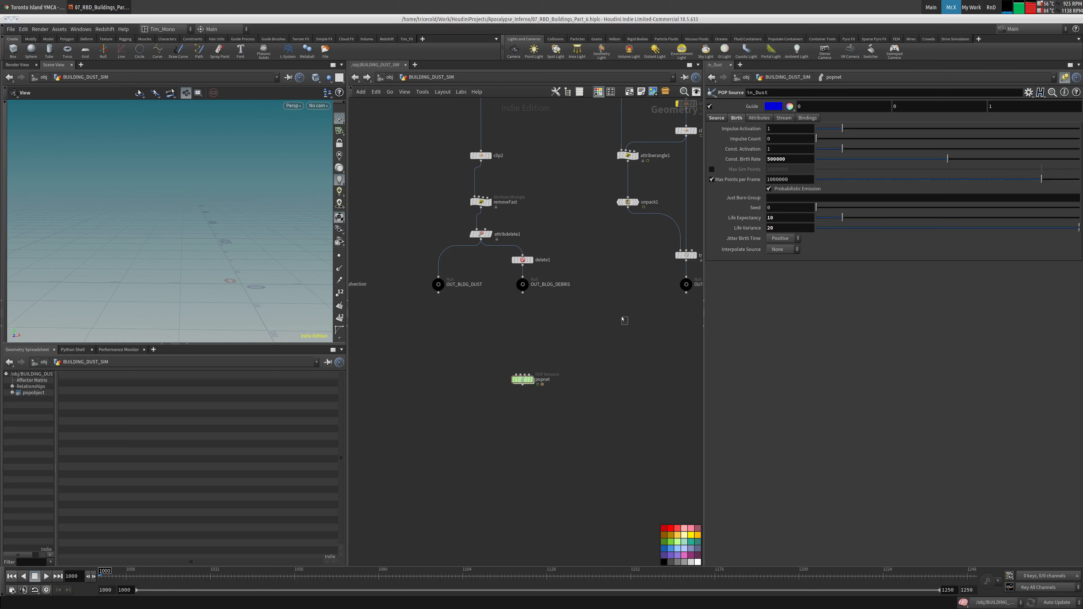
# Turn off in_Dust's guide and paste a copy of the node beside it in the POP network, named in_Debris.
pyautogui.click(710, 106)
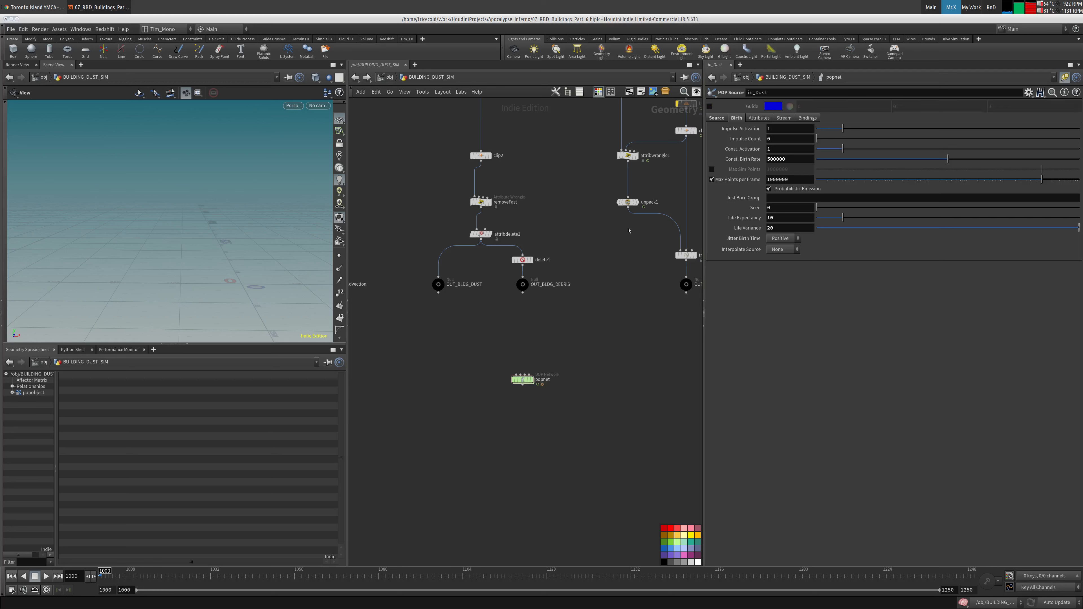
pyautogui.doubleClick(528, 383)
pyautogui.hotkey('ctrl', 'v')
pyautogui.click(567, 251)
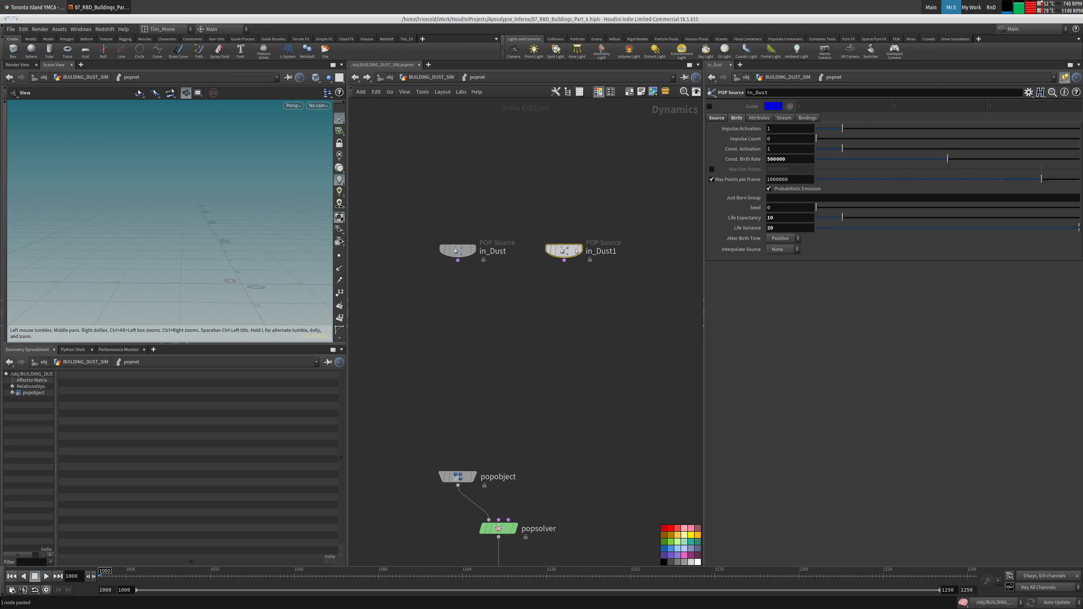
pyautogui.doubleClick(601, 251)
pyautogui.write('in_Debris')
pyautogui.press('Return')
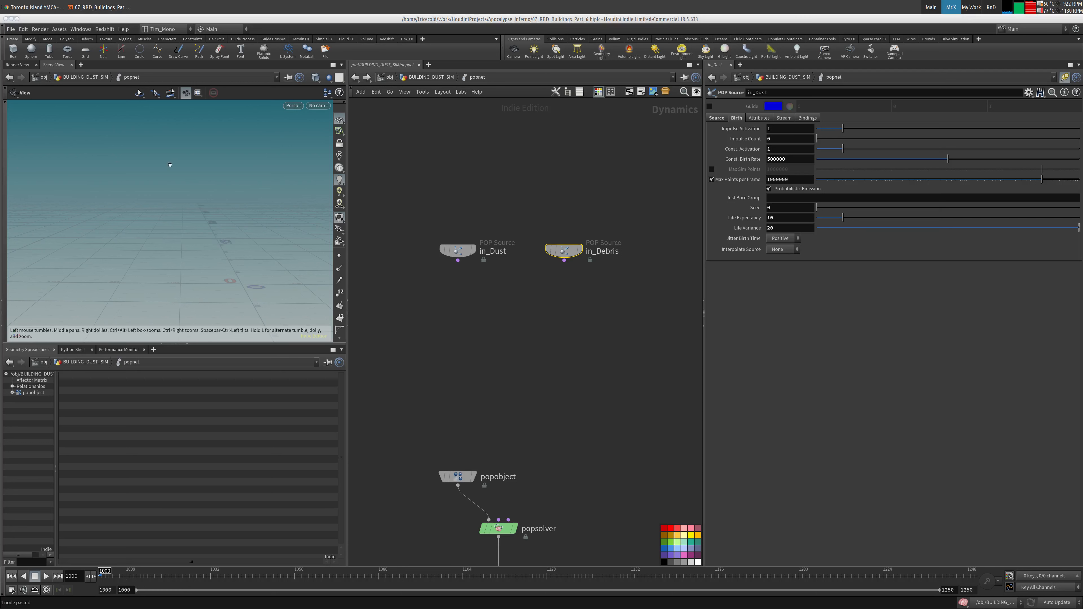
# Unpin the parameters from in_Dust and set in_Debris's constant birth rate to 5000.
pyautogui.click(1064, 77)
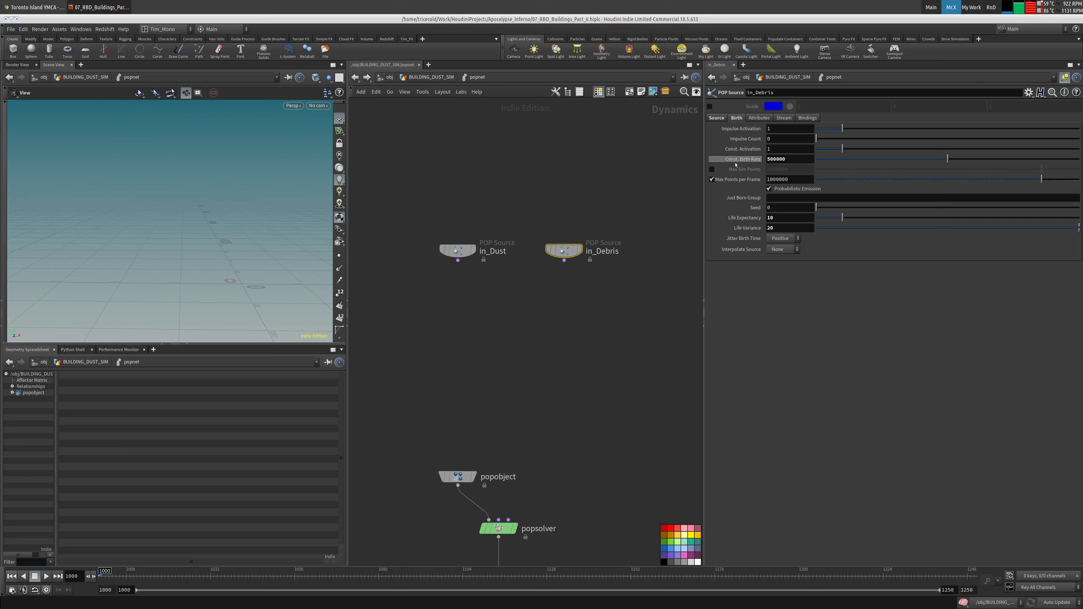
pyautogui.click(788, 159)
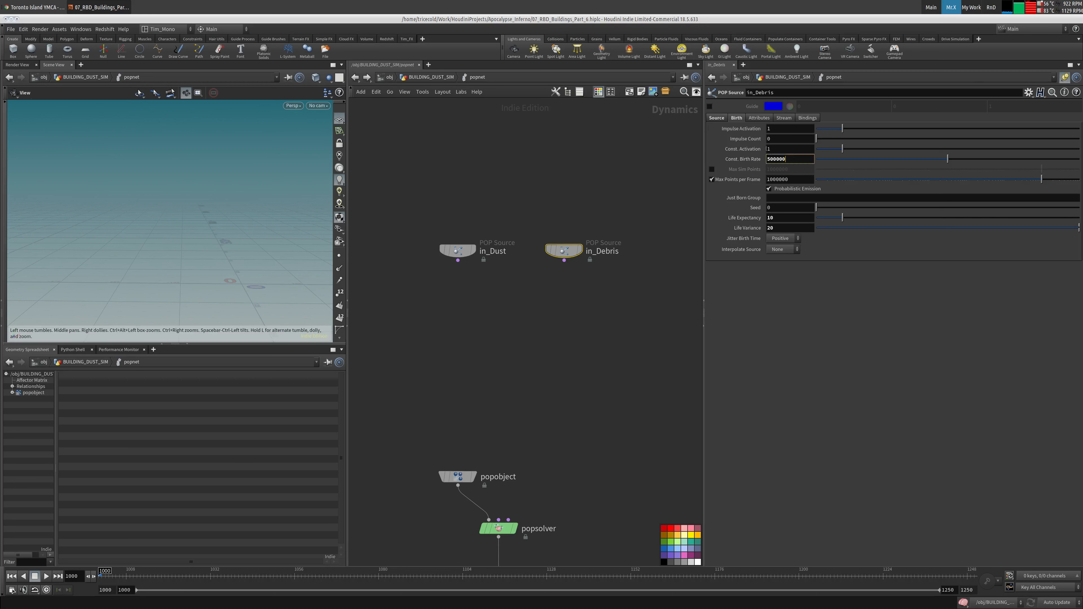
pyautogui.press('BackSpace')
pyautogui.press('BackSpace')
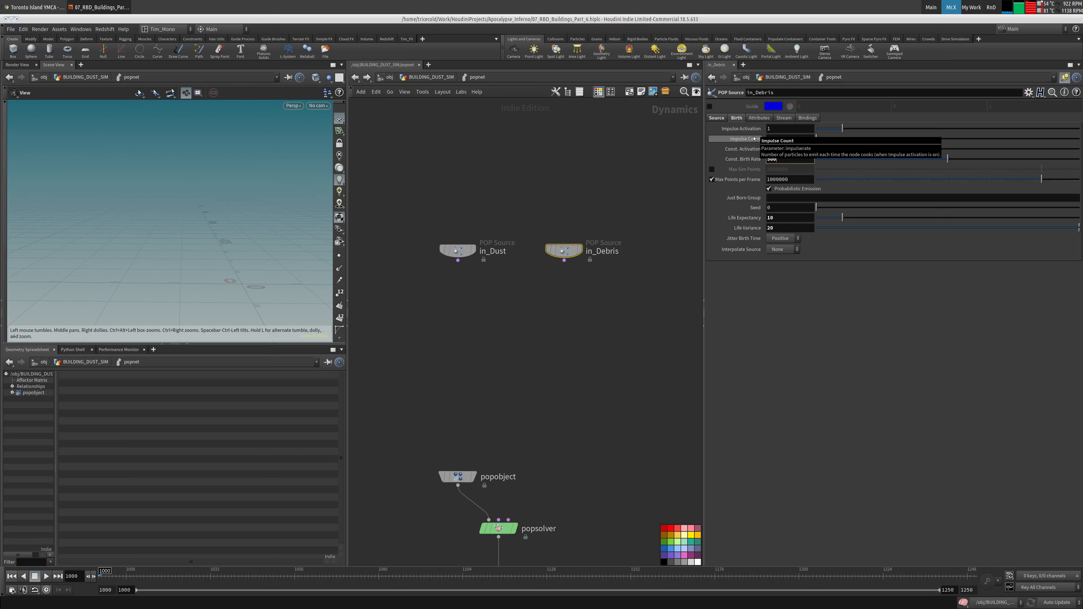
pyautogui.click(594, 192)
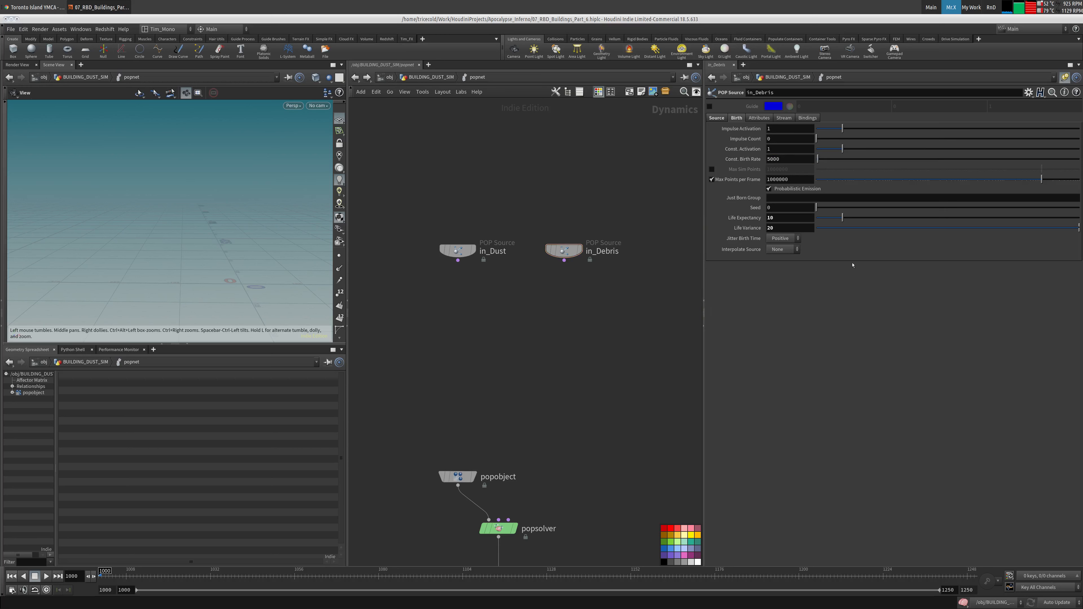
# Set in_Debris's life expectancy to 400 and its life variance to 0.
pyautogui.click(790, 221)
pyautogui.write('100')
pyautogui.press('Tab')
pyautogui.write('0')
pyautogui.press('Tab')
pyautogui.moveTo(784, 218); pyautogui.dragTo(763, 217)
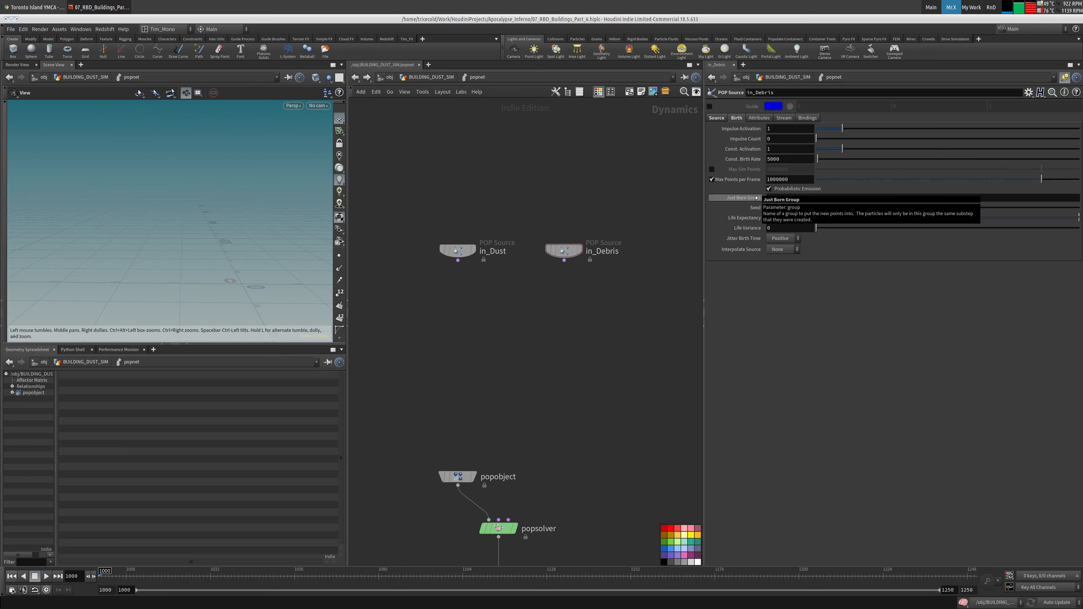
pyautogui.write('400')
pyautogui.press('Return')
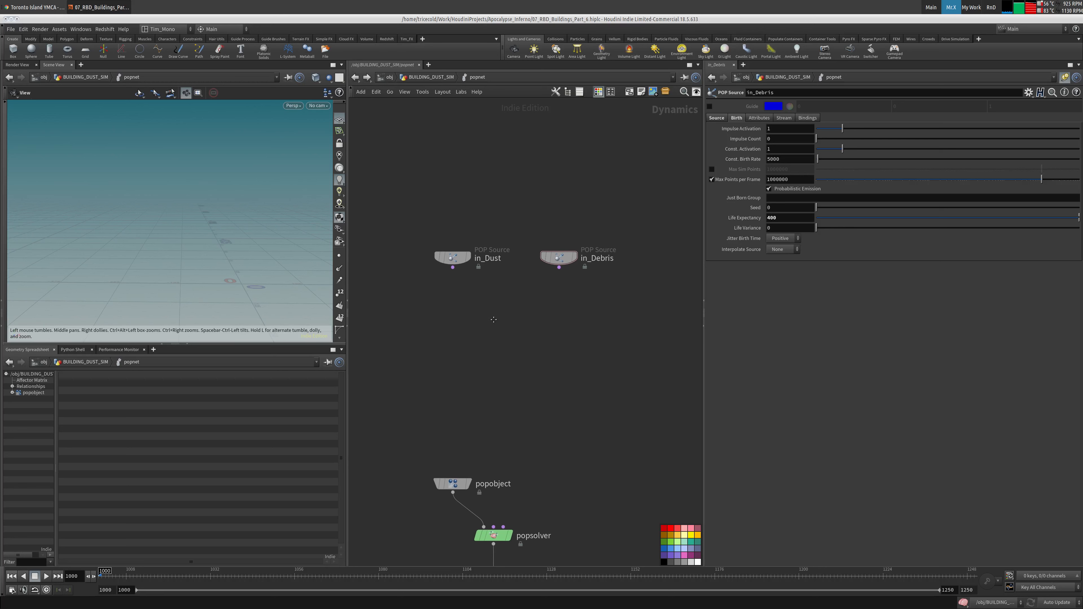
# Add a POP Color node below in_Debris and set its color to pure red.
pyautogui.press('Tab')
pyautogui.write('colo')
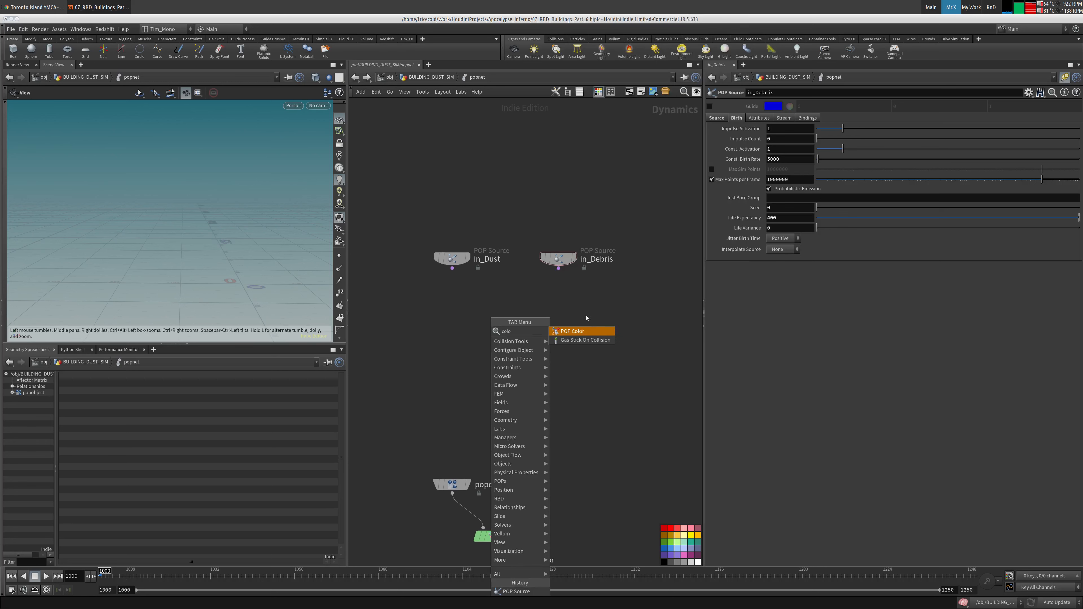
pyautogui.press('Return')
pyautogui.click(554, 298)
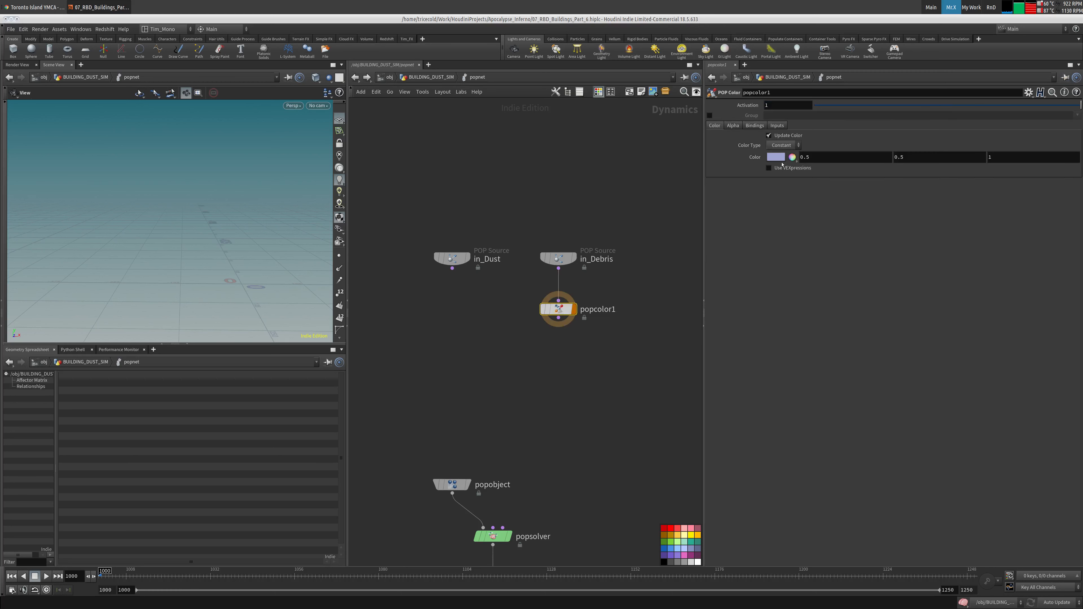
pyautogui.click(785, 155)
pyautogui.click(748, 106)
# Paste a copy of the POP Color below in_Dust, wired to it, and set its color to grey 0.6667.
pyautogui.hotkey('ctrl', 'v')
pyautogui.moveTo(475, 307); pyautogui.dragTo(452, 310)
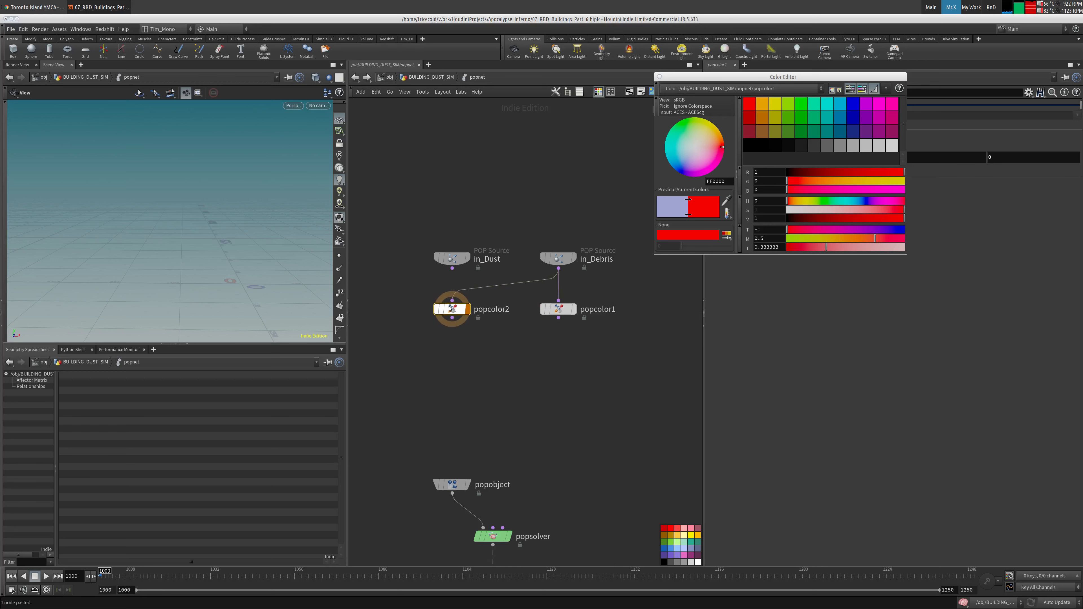
pyautogui.click(867, 146)
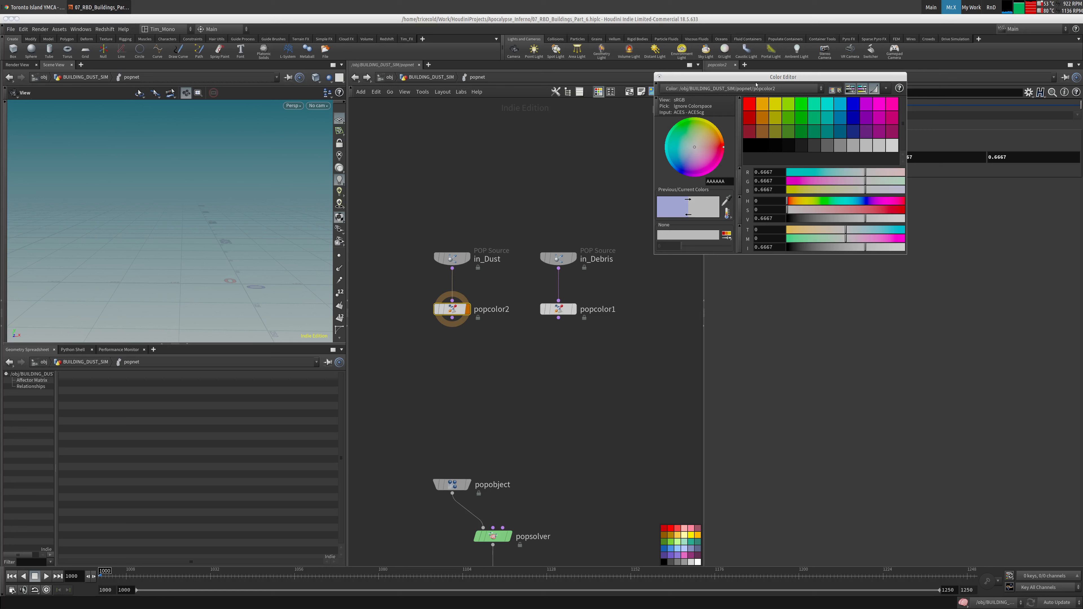
pyautogui.click(659, 76)
pyautogui.moveTo(518, 197); pyautogui.dragTo(502, 170, button='middle')
pyautogui.press('Tab')
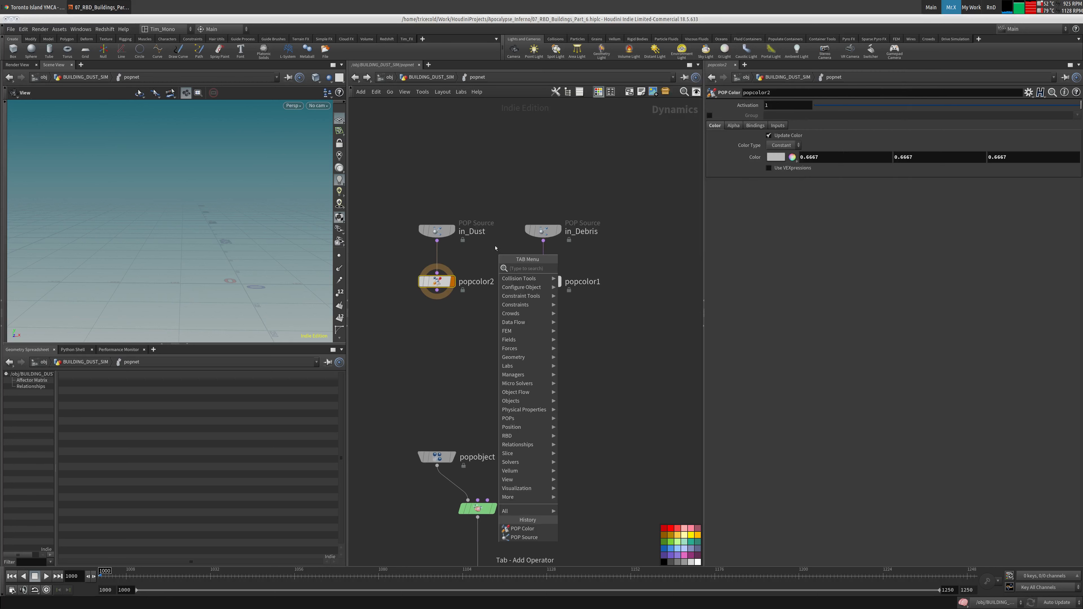
pyautogui.write('merge')
pyautogui.press('Return')
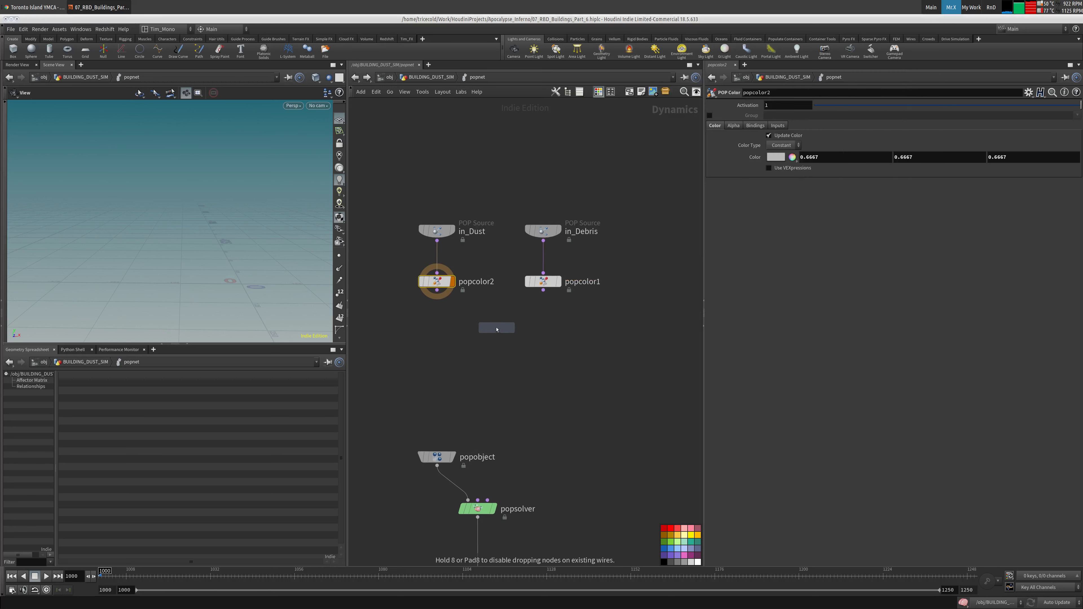
pyautogui.click(497, 328)
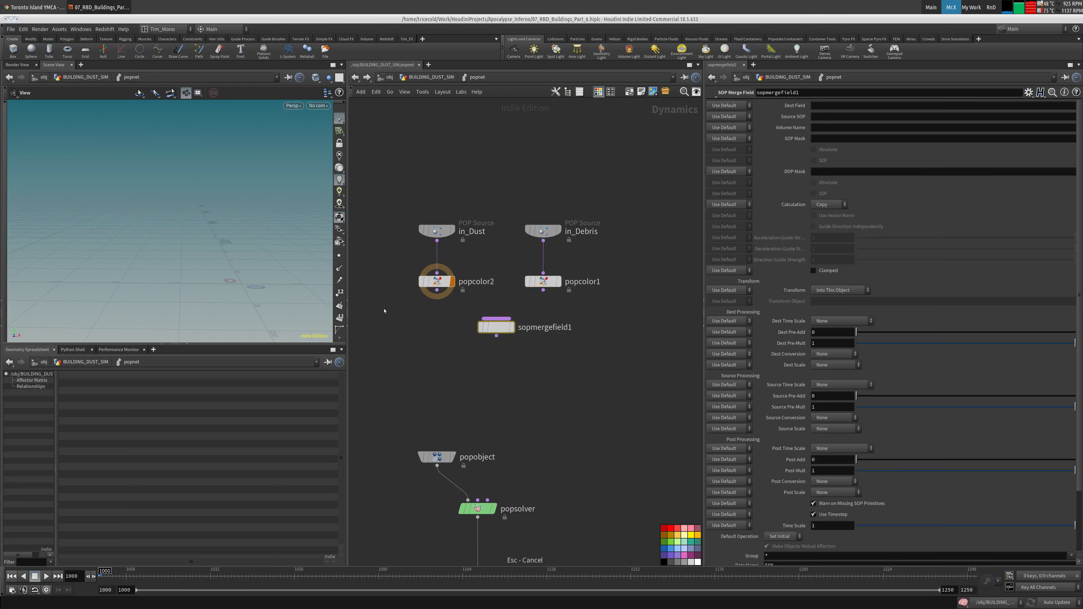
pyautogui.press('Delete')
# Add a Merge node fed by popcolor1 and popcolor2, and move the whole source group further above the popobject.
pyautogui.press('Tab')
pyautogui.write('merge')
pyautogui.press('Return')
pyautogui.click(496, 340)
pyautogui.moveTo(542, 291); pyautogui.dragTo(496, 332)
pyautogui.moveTo(437, 290); pyautogui.dragTo(496, 332)
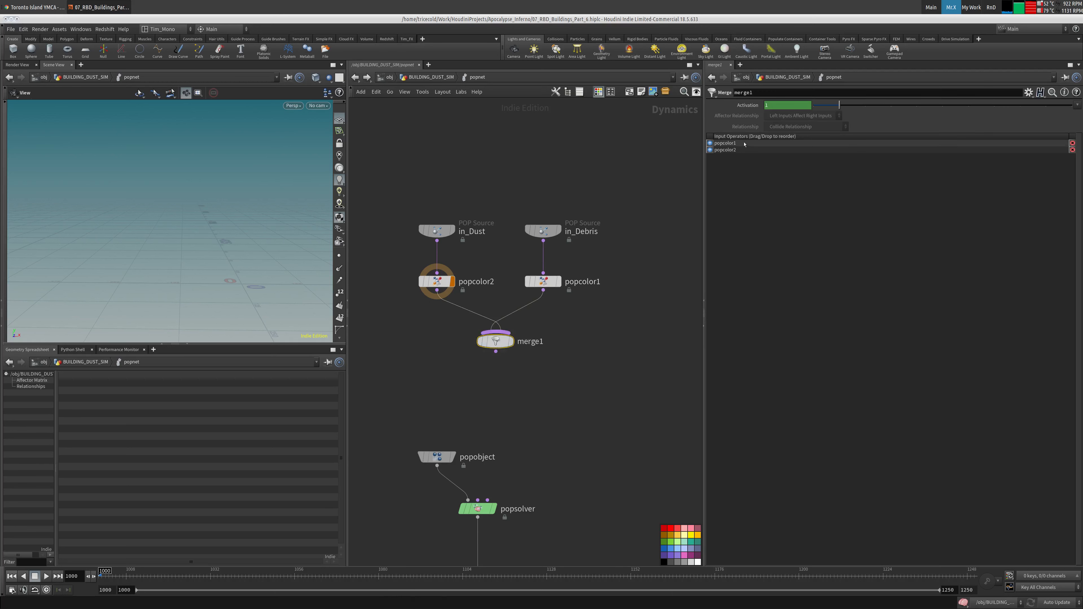
pyautogui.moveTo(648, 157); pyautogui.dragTo(407, 365)
pyautogui.moveTo(497, 340); pyautogui.dragTo(515, 163)
# Add a POP Force node directly below merge1, wired to it.
pyautogui.moveTo(503, 235); pyautogui.dragTo(448, 337, button='middle')
pyautogui.press('Tab')
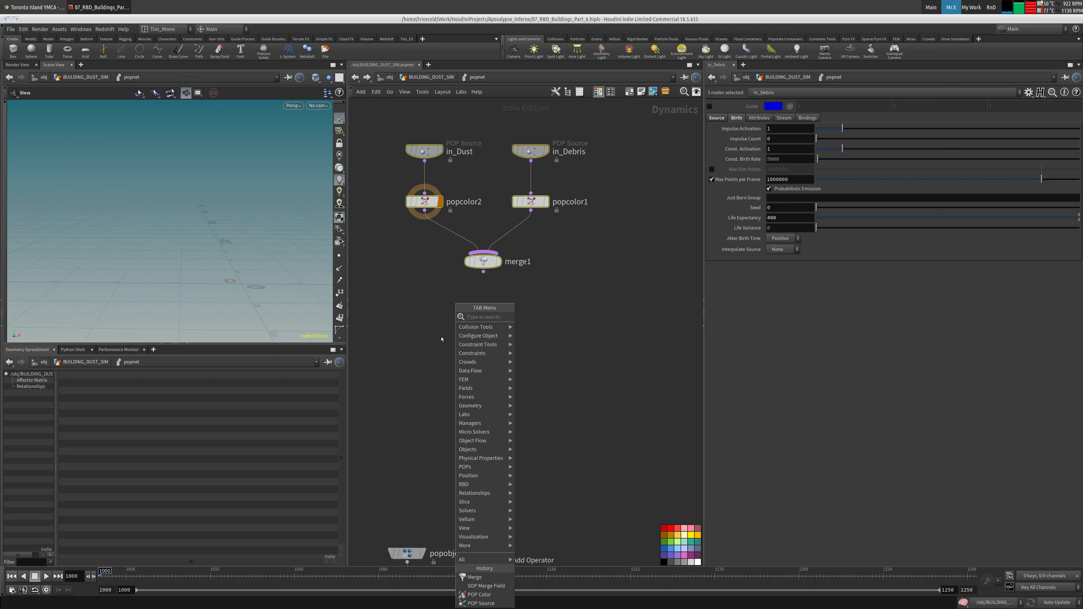
pyautogui.write('force')
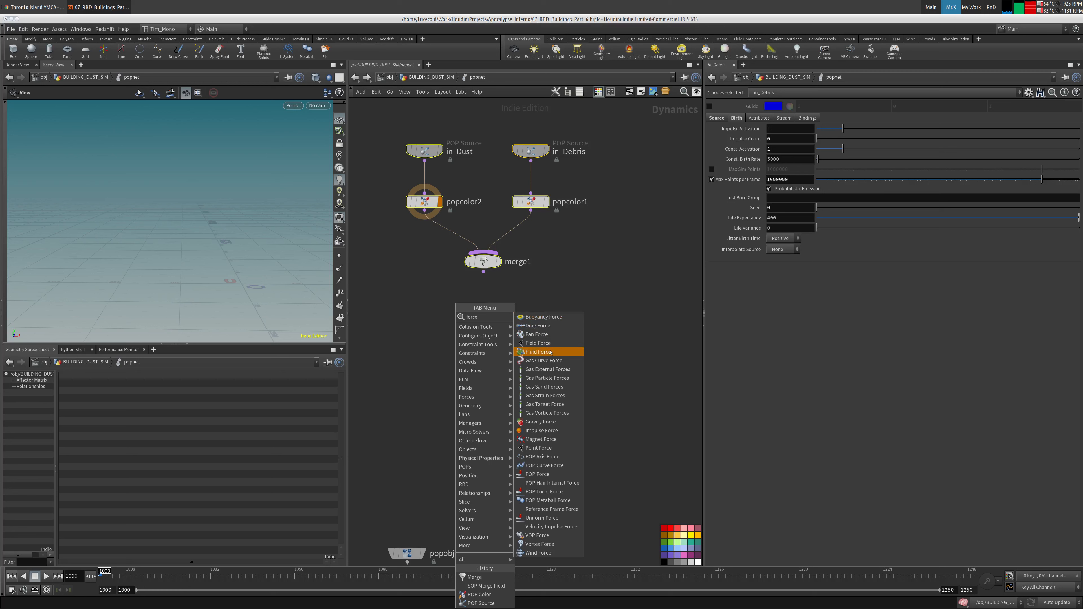
pyautogui.click(548, 475)
pyautogui.click(483, 326)
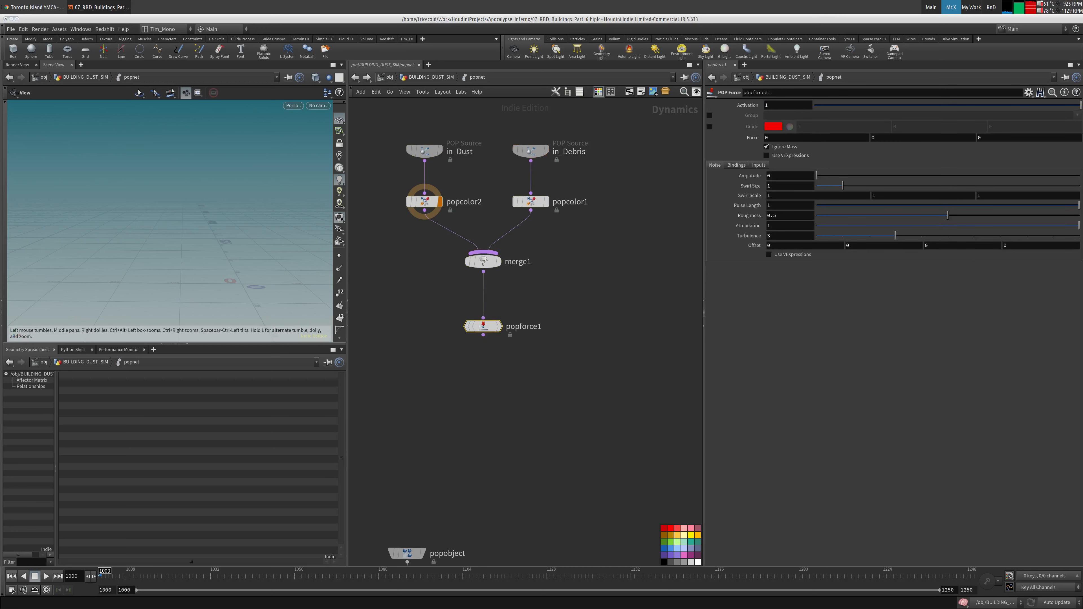
# Set popforce1's noise amplitude to 4 and swirl size to 30, and enable its Group option.
pyautogui.click(788, 175)
pyautogui.write('4')
pyautogui.press('Tab')
pyautogui.write('30')
pyautogui.press('Tab')
pyautogui.click(709, 115)
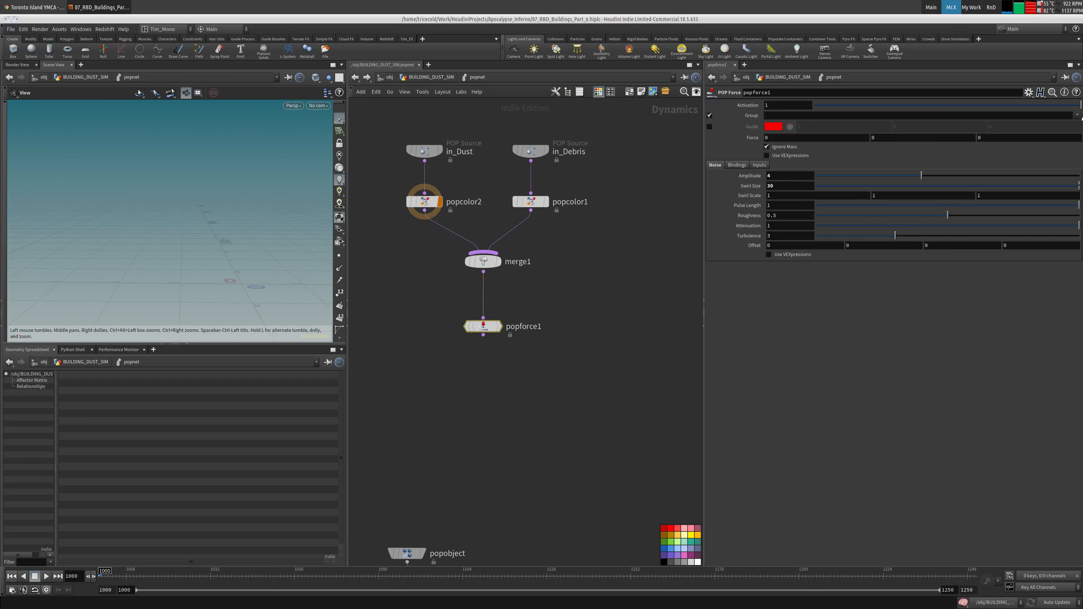
# Wire popforce1 into popsolver's last input, display the output node and play the simulation.
pyautogui.moveTo(476, 375); pyautogui.dragTo(494, 263, button='middle')
pyautogui.moveTo(501, 222); pyautogui.dragTo(475, 484)
pyautogui.moveTo(475, 486); pyautogui.dragTo(468, 353, button='middle')
pyautogui.click(466, 523)
pyautogui.moveTo(460, 523)
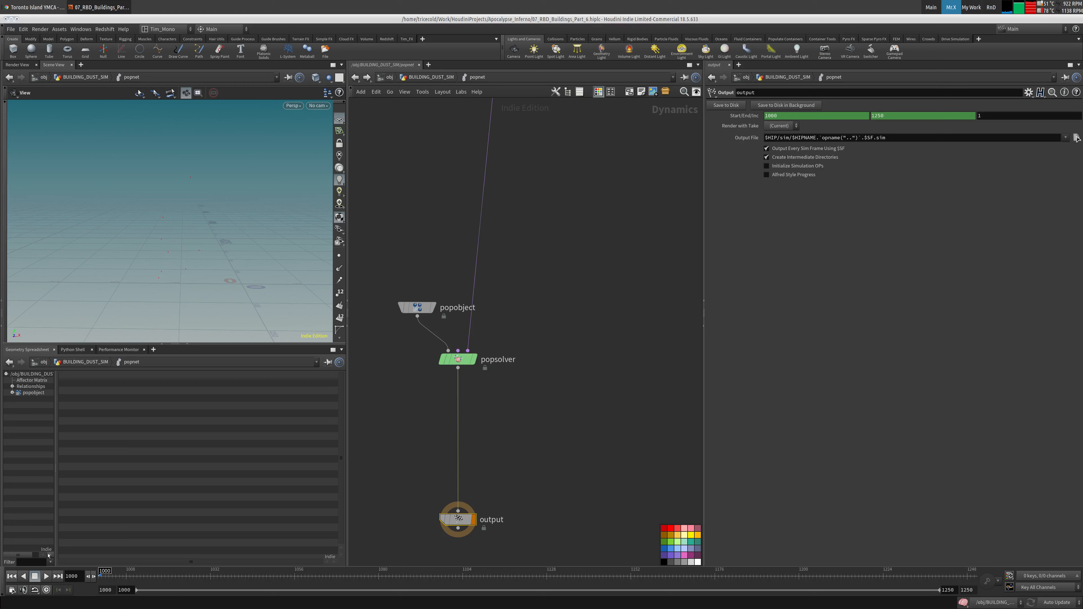
pyautogui.click(46, 576)
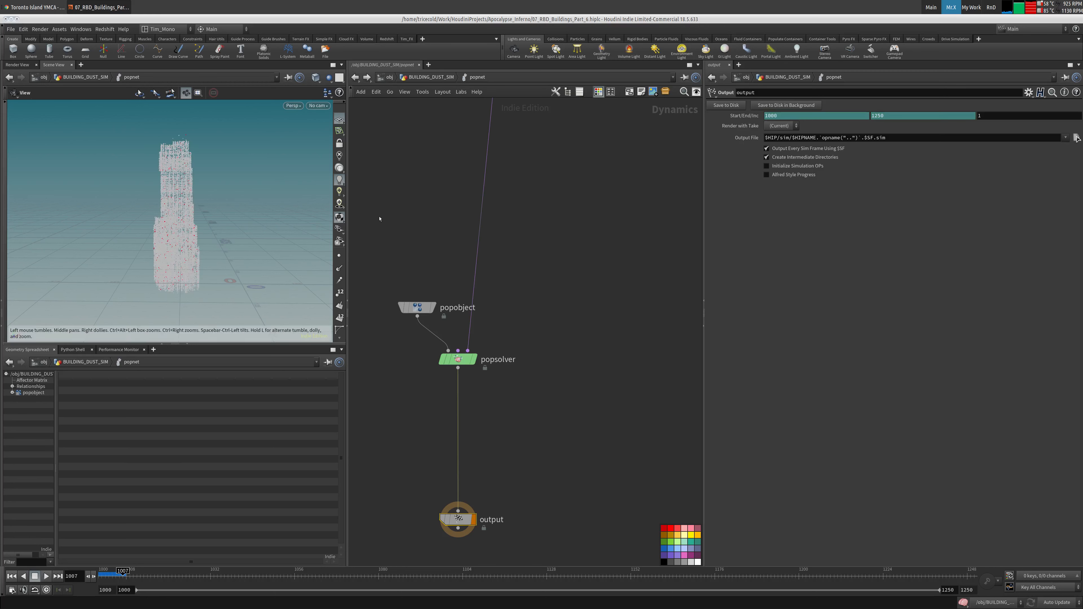
# Restrict popforce1 to the stream_in_Dust group and turn off Ignore Mass.
pyautogui.moveTo(379, 219); pyautogui.dragTo(410, 478, button='middle')
pyautogui.moveTo(559, 409); pyautogui.dragTo(534, 350, button='middle')
pyautogui.moveTo(522, 326); pyautogui.dragTo(390, 403)
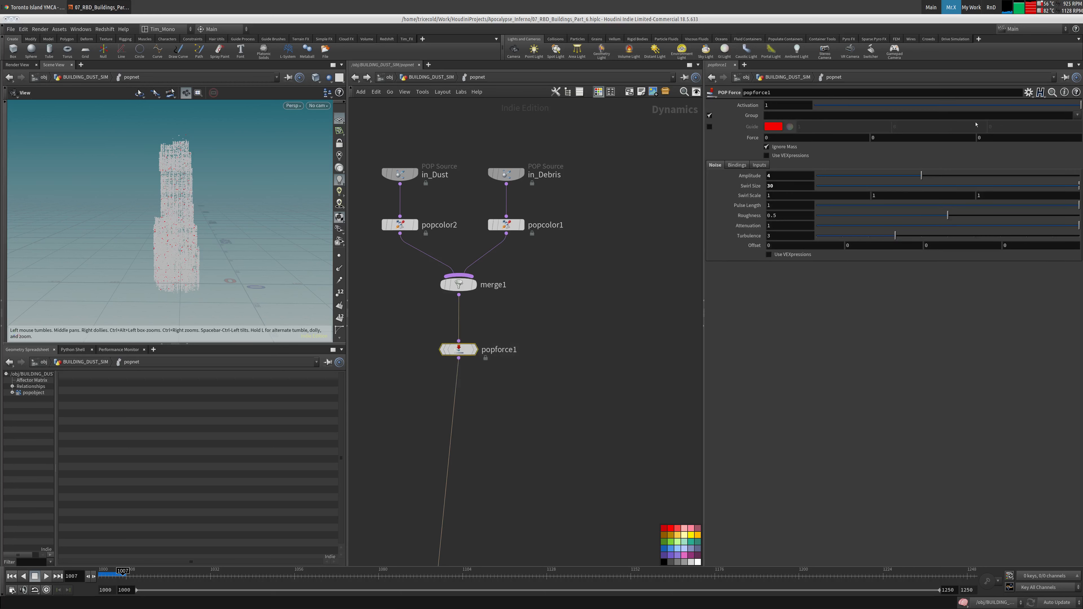
pyautogui.click(1077, 115)
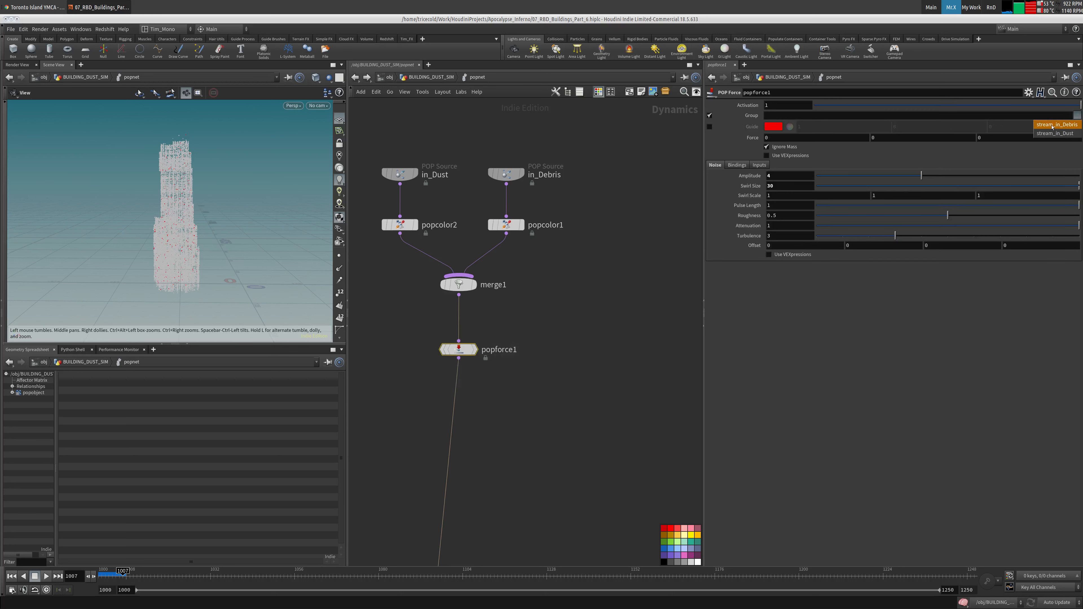
pyautogui.click(1055, 133)
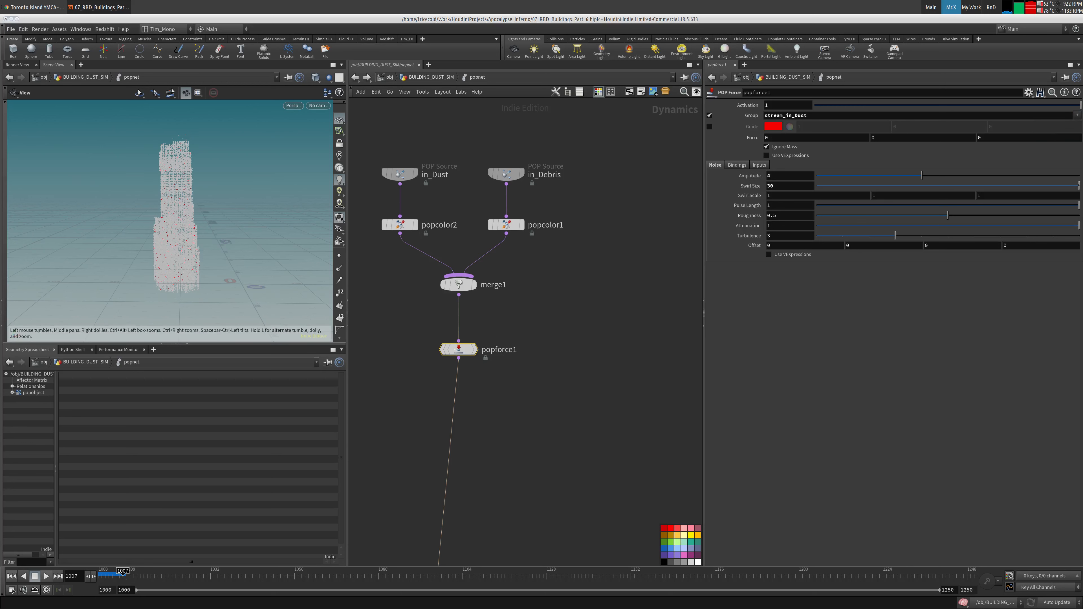
pyautogui.click(766, 147)
# Insert a POP Property node between merge1 and popforce1, making room by shifting popforce1 down.
pyautogui.moveTo(544, 271); pyautogui.dragTo(573, 189, button='middle')
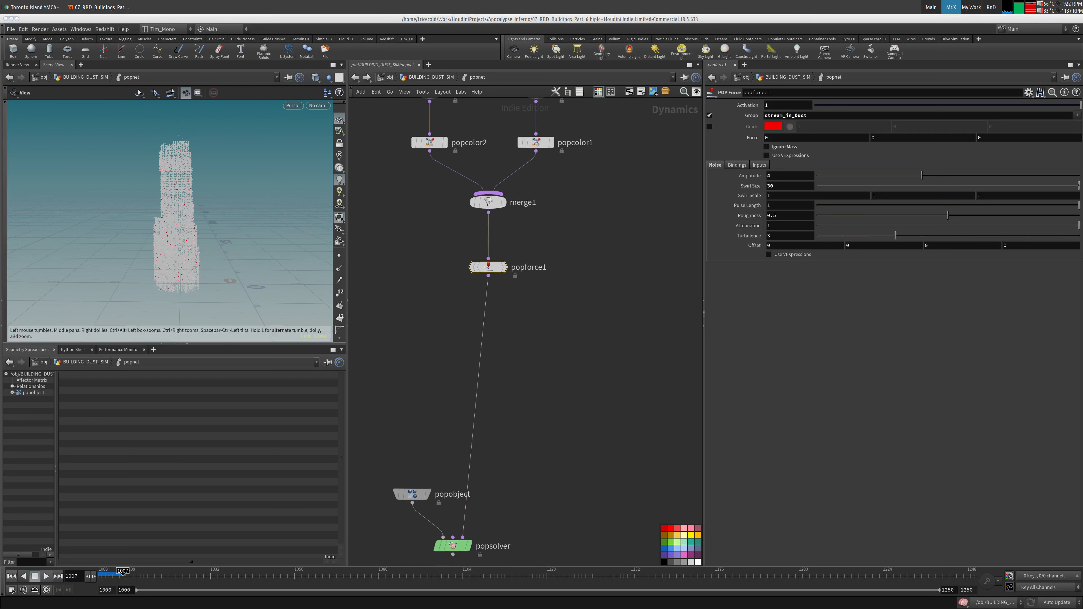
pyautogui.moveTo(529, 289); pyautogui.dragTo(521, 312, button='middle')
pyautogui.moveTo(484, 291); pyautogui.dragTo(484, 300)
pyautogui.press('Tab')
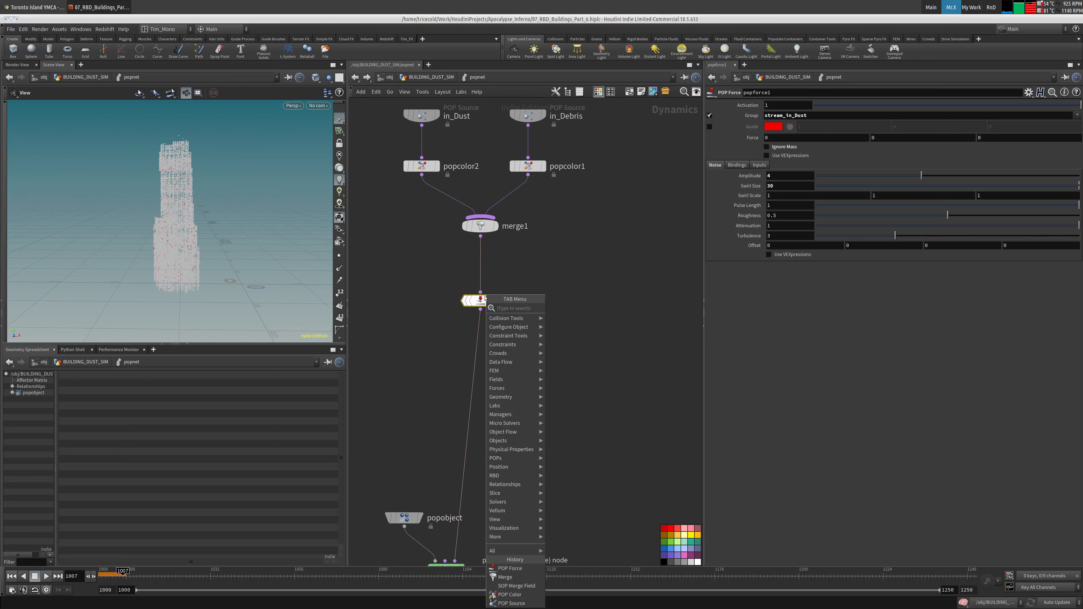
pyautogui.write('popp')
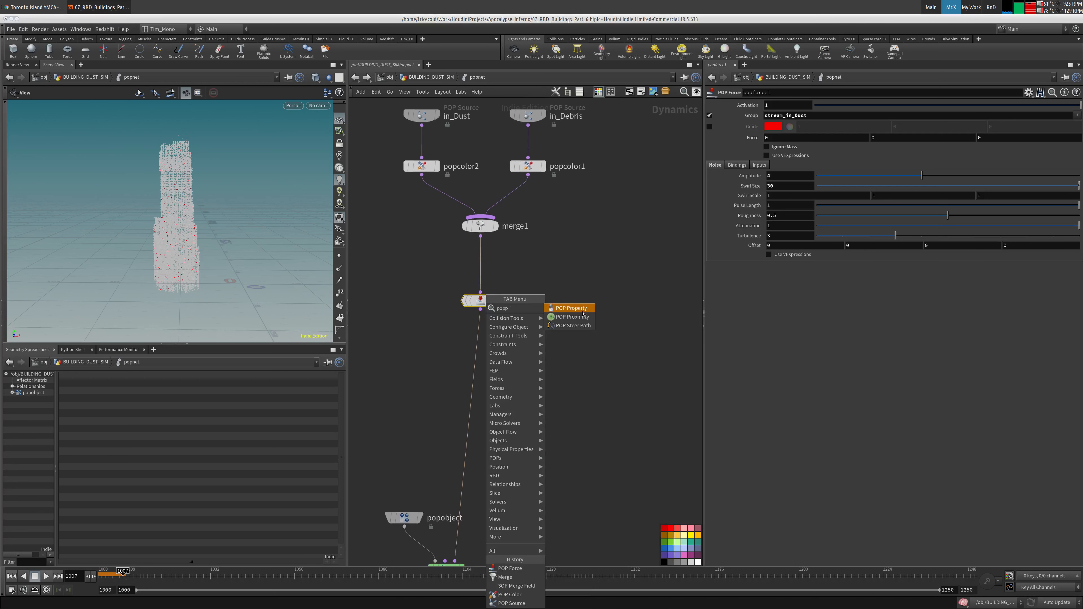
pyautogui.press('Return')
pyautogui.click(481, 264)
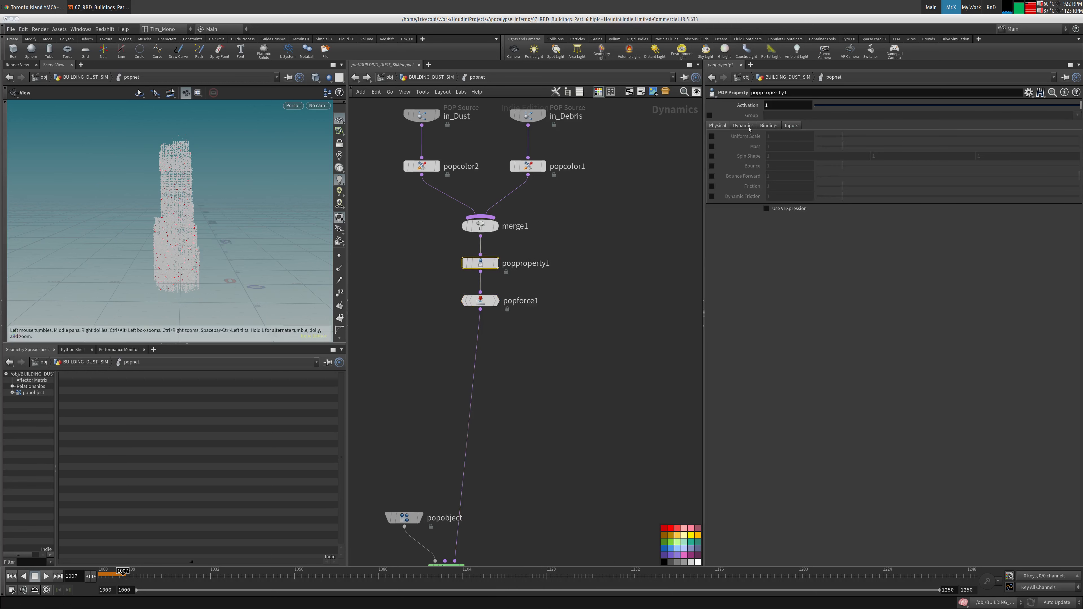
# Enable Mass and Friction on popproperty1, turn on its VEXpression and load the Randomize Mass preset.
pyautogui.click(711, 146)
pyautogui.click(711, 185)
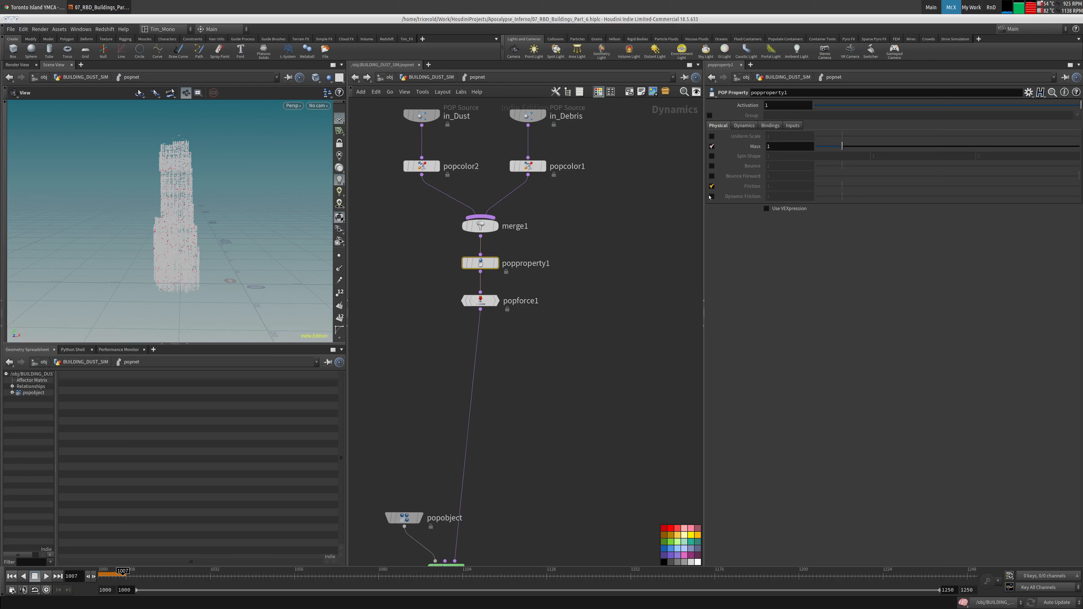
pyautogui.click(789, 209)
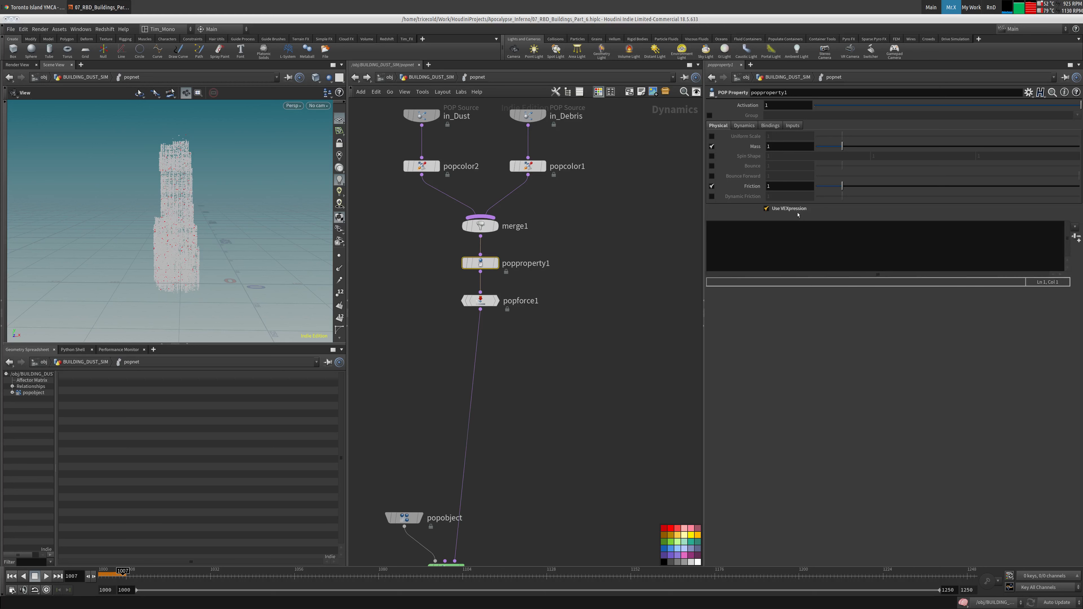
pyautogui.click(1071, 228)
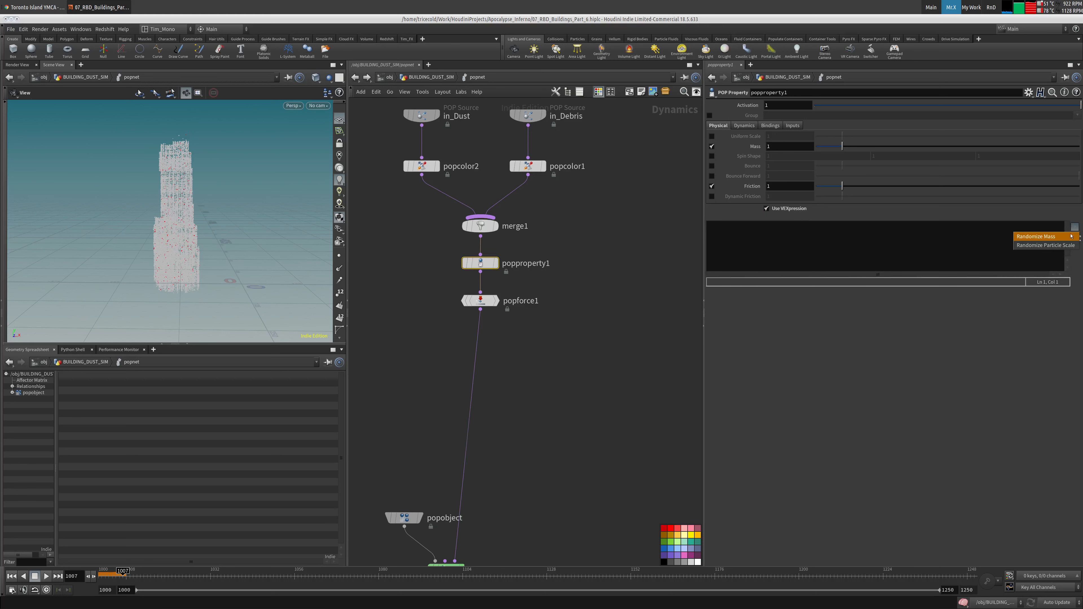
pyautogui.click(1045, 235)
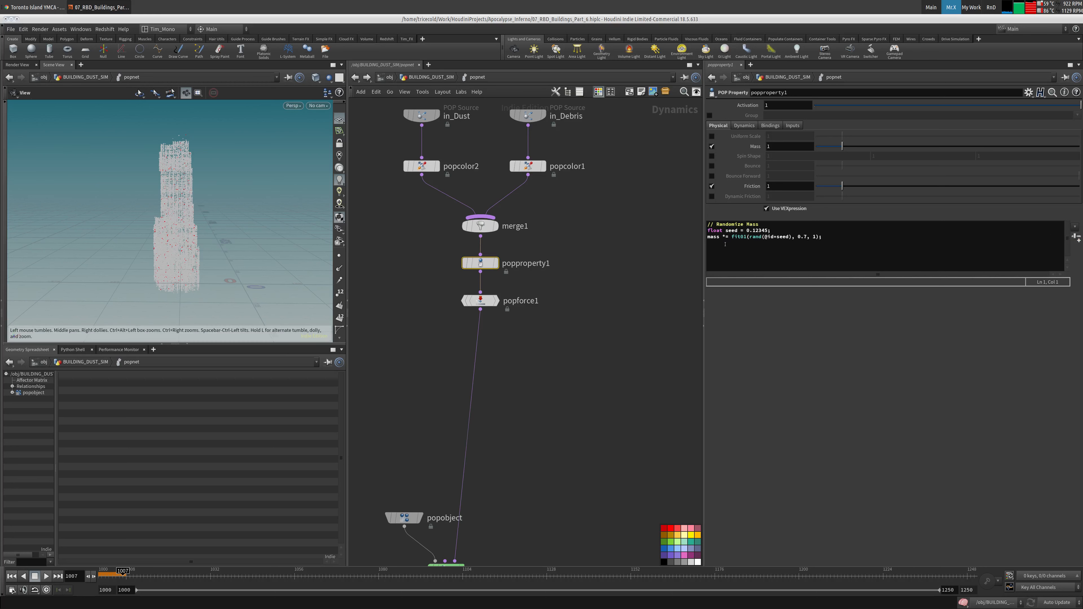
# Change the preset's mass variable to pscale and add a duplicate line that randomizes friction with the same fit01 expression.
pyautogui.doubleClick(716, 237)
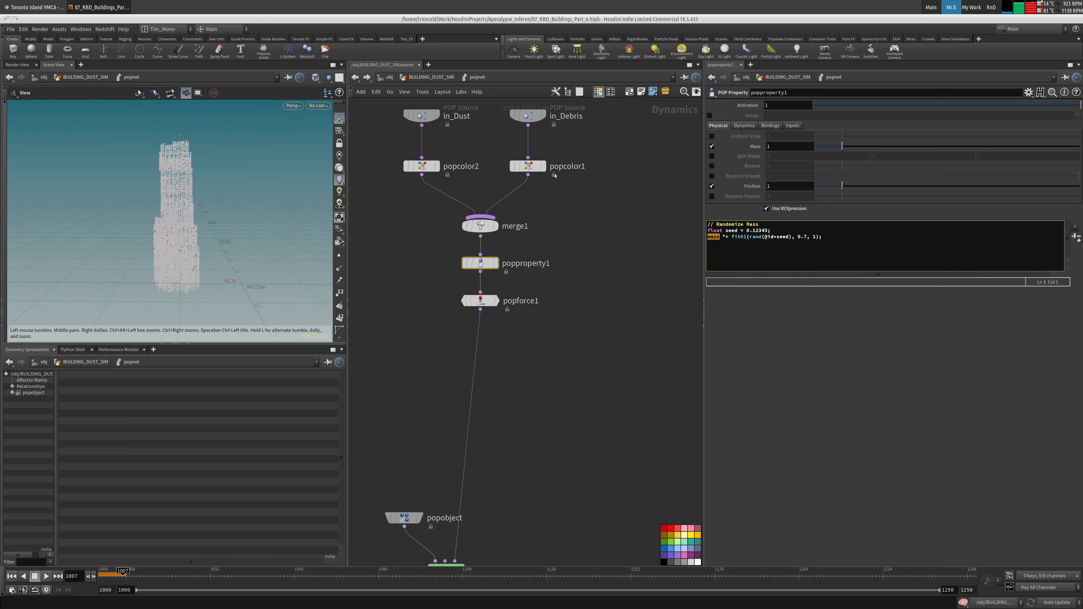
pyautogui.write('pscale')
pyautogui.hotkey('shift', 'End')
pyautogui.hotkey('ctrl', 'c')
pyautogui.press('End')
pyautogui.press('Return')
pyautogui.hotkey('ctrl', 'v')
pyautogui.press('Home')
pyautogui.press('Delete')
pyautogui.press('End')
pyautogui.hotkey('ctrl', 'z')
pyautogui.hotkey('shift', 'Right')
pyautogui.hotkey('shift', 'Right')
pyautogui.hotkey('shift', 'Right')
pyautogui.hotkey('shift', 'Right')
pyautogui.hotkey('shift', 'Right')
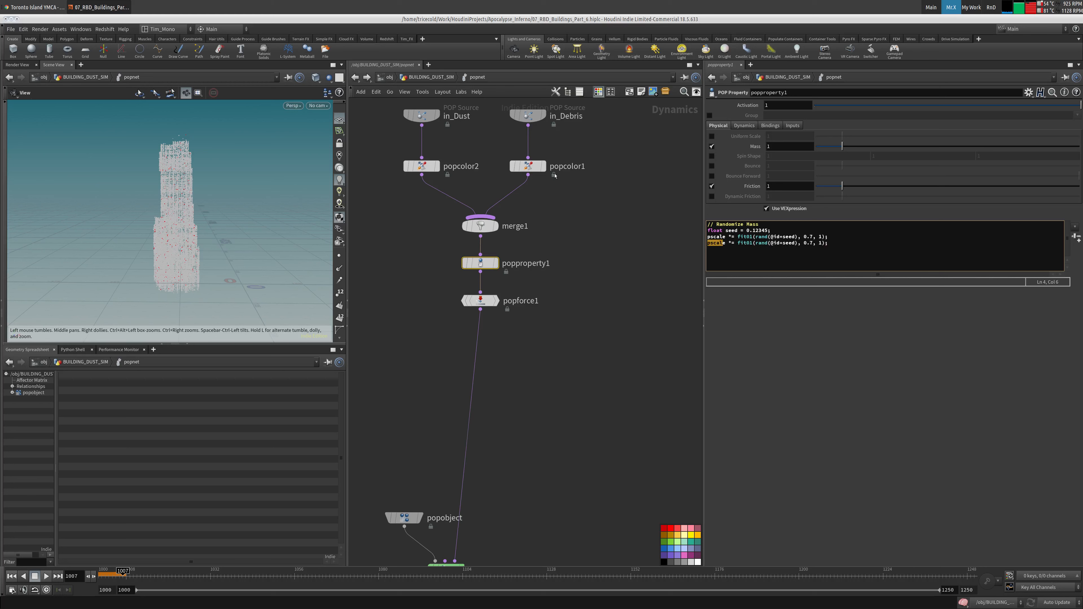
pyautogui.write('friction')
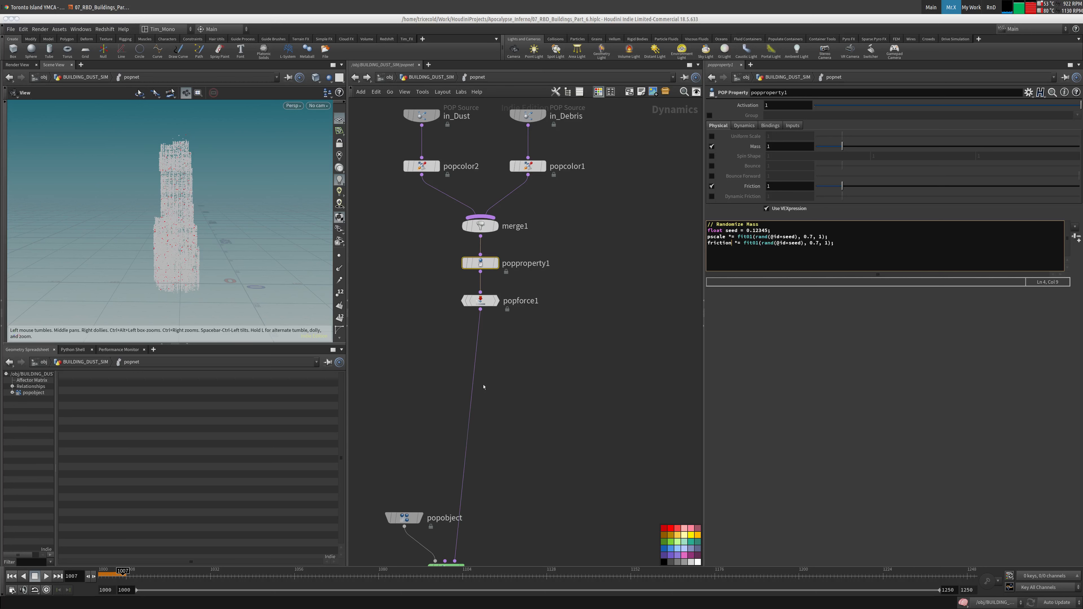
# Insert a POP Speed Limit node below popforce1 and enable its Maximum Speed at 20.
pyautogui.press('Tab')
pyautogui.write('popspee')
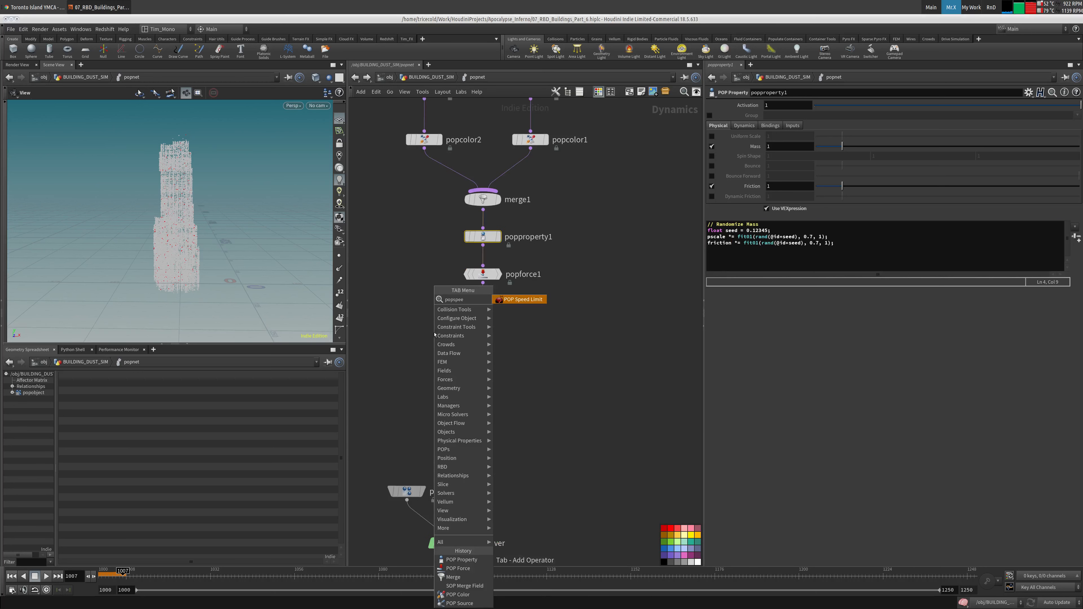
pyautogui.press('Return')
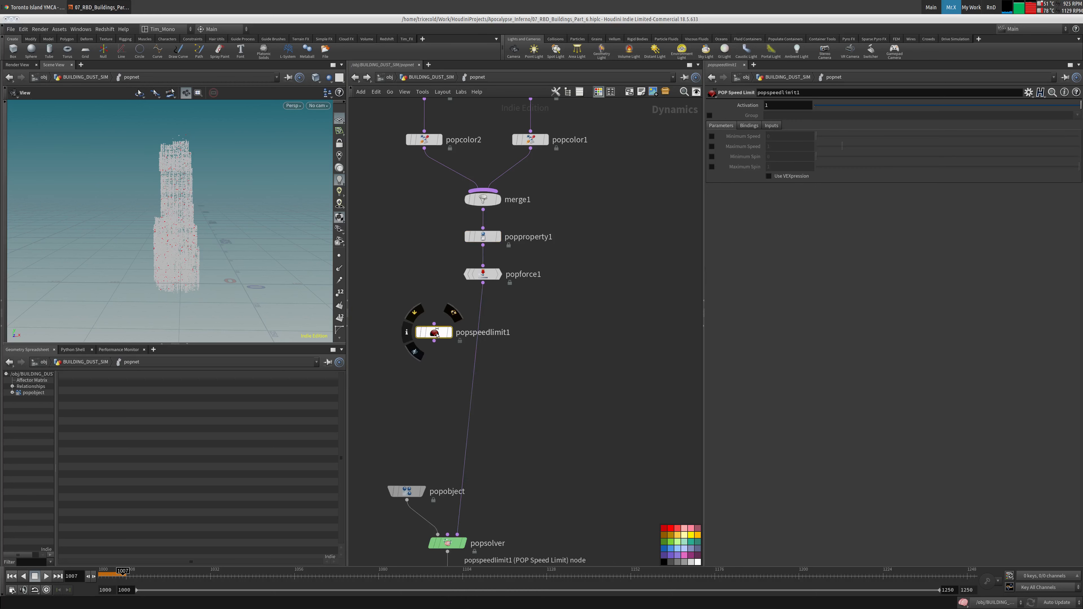
pyautogui.click(482, 336)
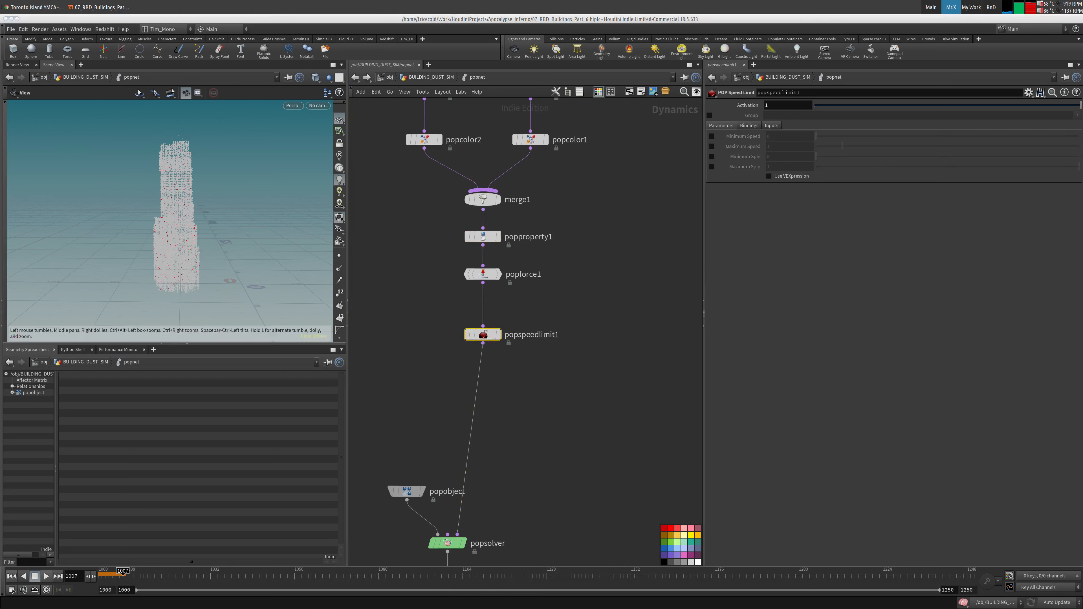
pyautogui.click(711, 146)
pyautogui.doubleClick(785, 146)
pyautogui.write('20')
pyautogui.press('Return')
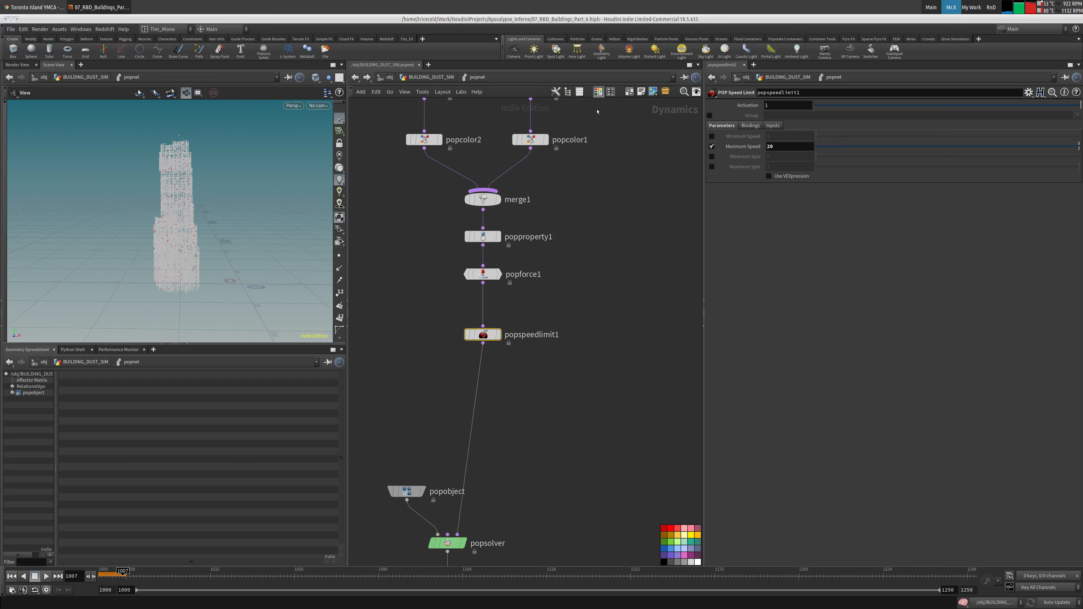
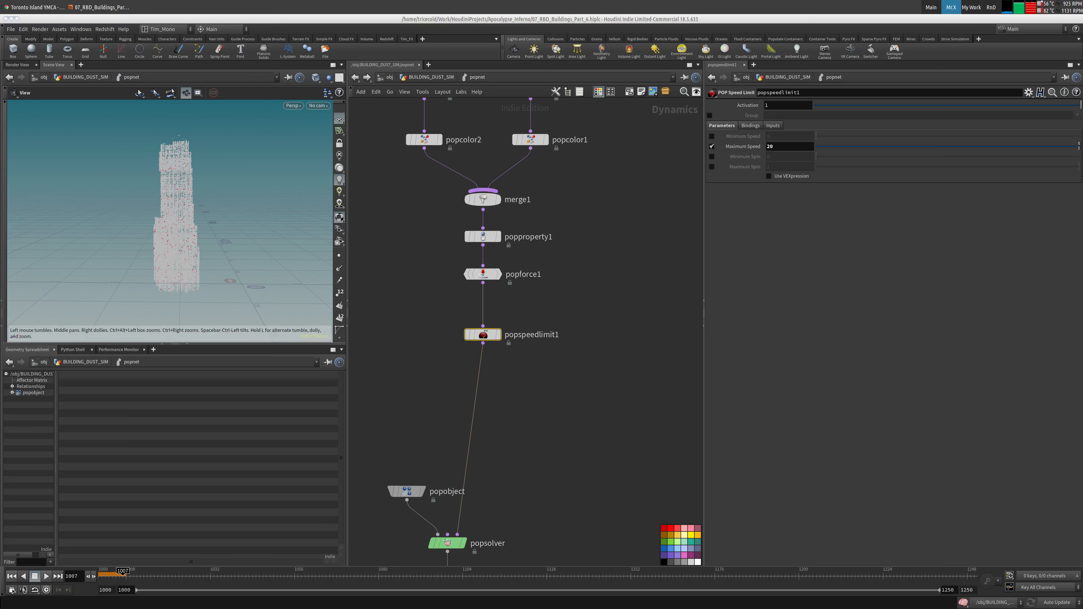
# Insert a POP Advect by Volumes node between popspeedlimit1 and popsolver.
pyautogui.moveTo(519, 396); pyautogui.dragTo(505, 346, button='middle')
pyautogui.press('Tab')
pyautogui.write('pop')
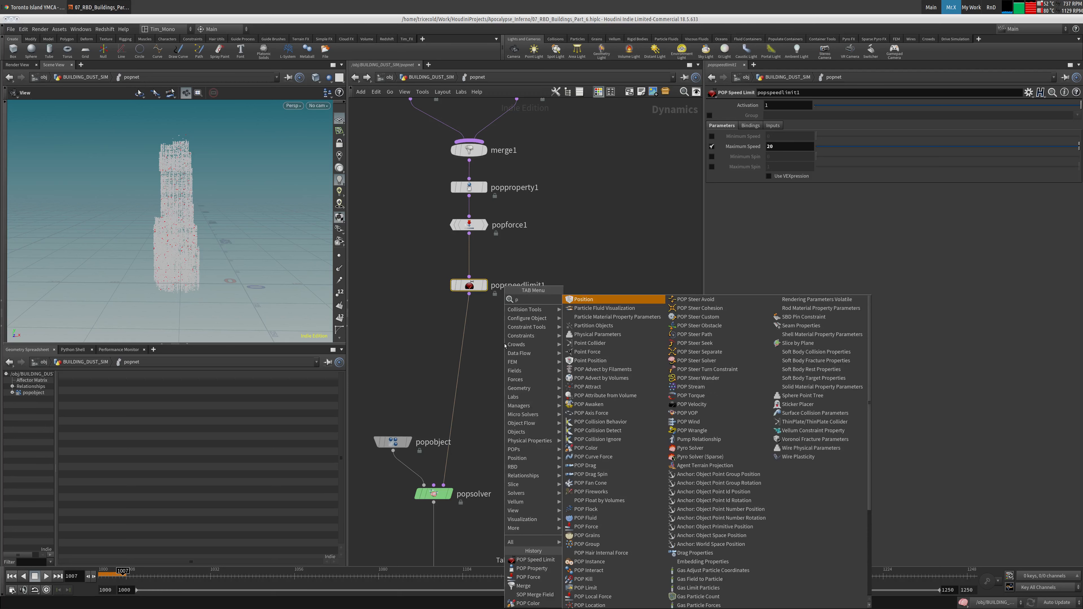
pyautogui.press('Down')
pyautogui.press('Down')
pyautogui.press('Down')
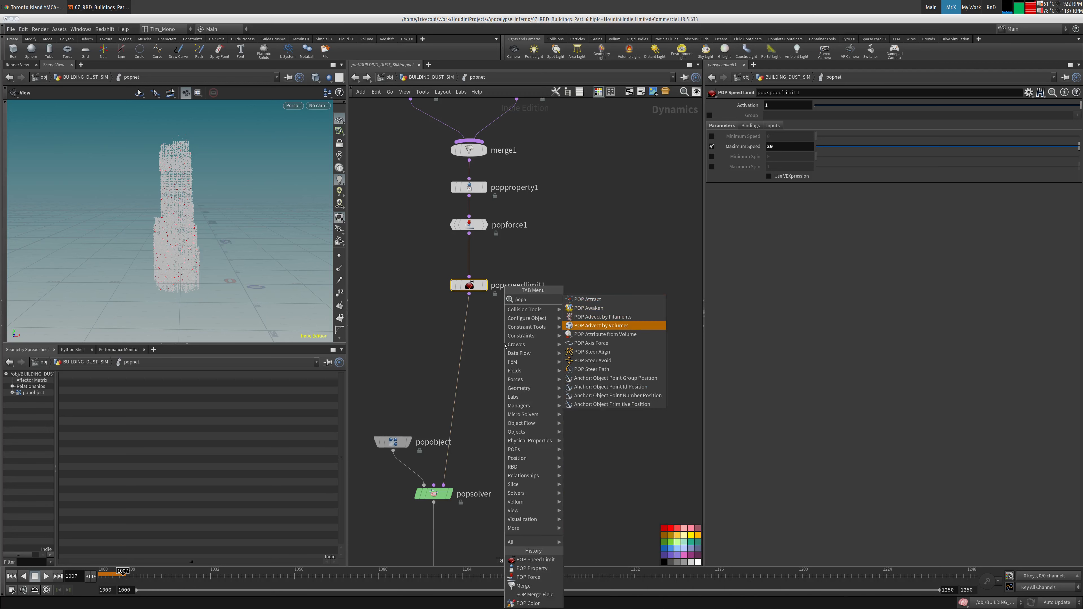
pyautogui.press('Return')
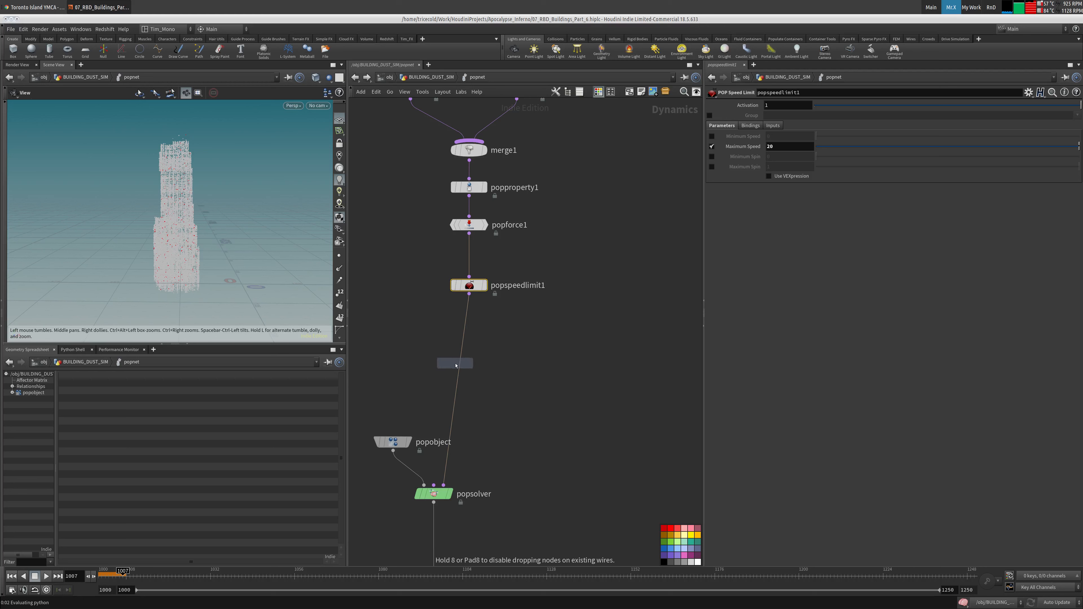
pyautogui.click(457, 365)
pyautogui.moveTo(457, 366); pyautogui.dragTo(470, 382)
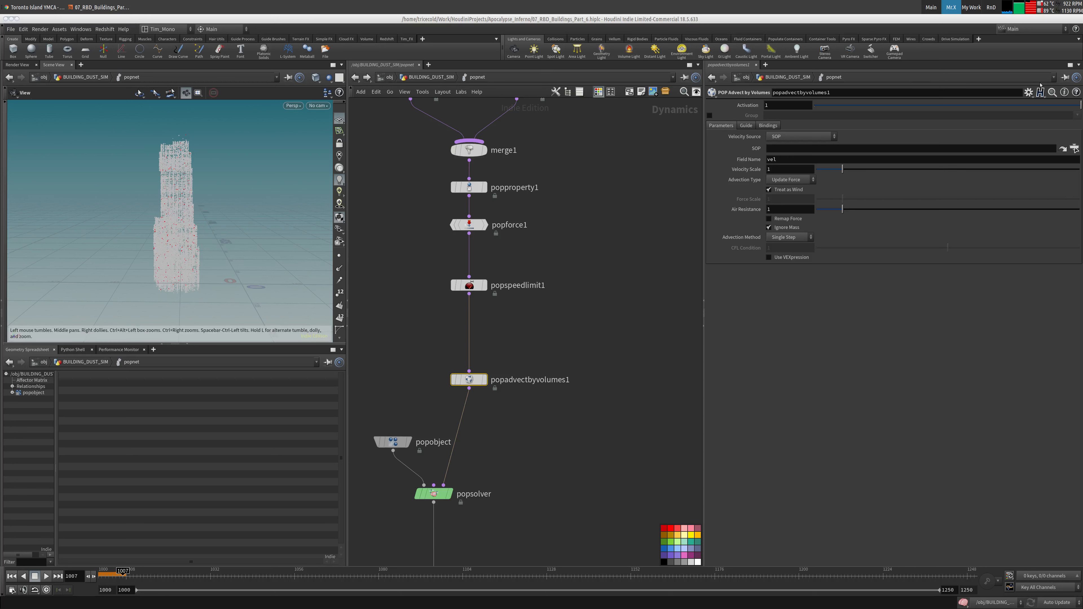
# Restrict popadvectbyvolumes1 to the stream_in_Dust group, keeping SOP as its velocity source.
pyautogui.click(709, 115)
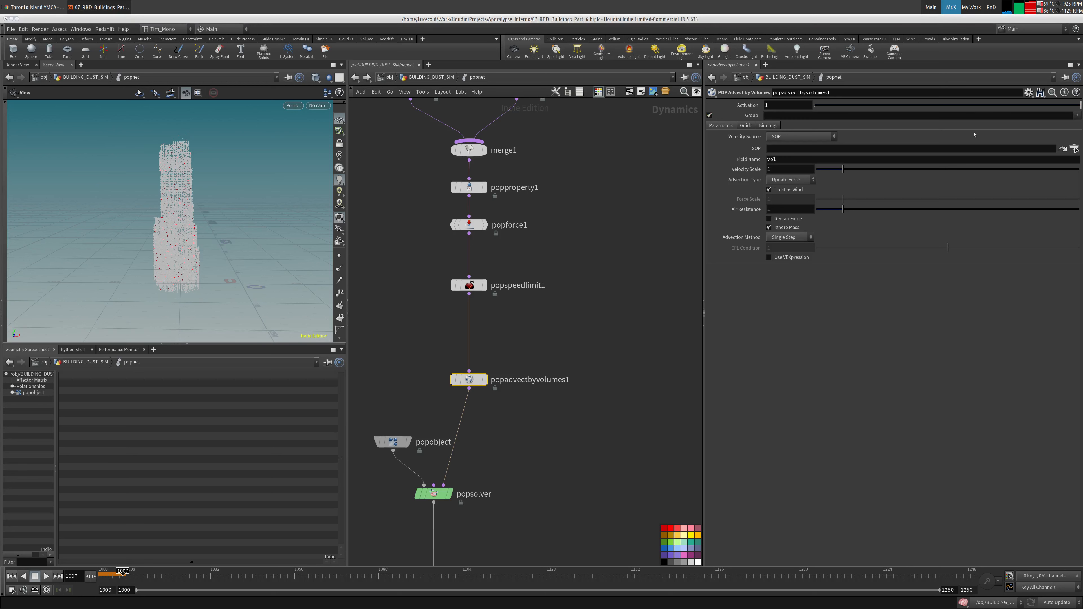
pyautogui.click(1077, 115)
pyautogui.click(1056, 125)
pyautogui.click(789, 138)
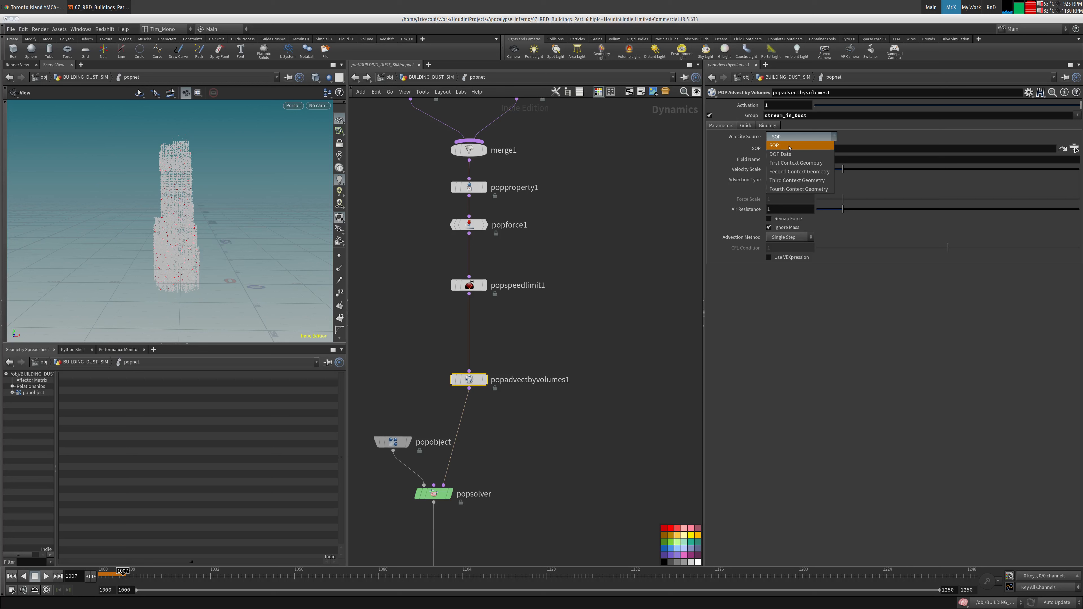
pyautogui.click(789, 146)
# Reference the OUT_Advection null from BUILDING_DUST_SIM as the advection node's SOP and set Velocity Scale to .5.
pyautogui.click(1064, 77)
pyautogui.press('u')
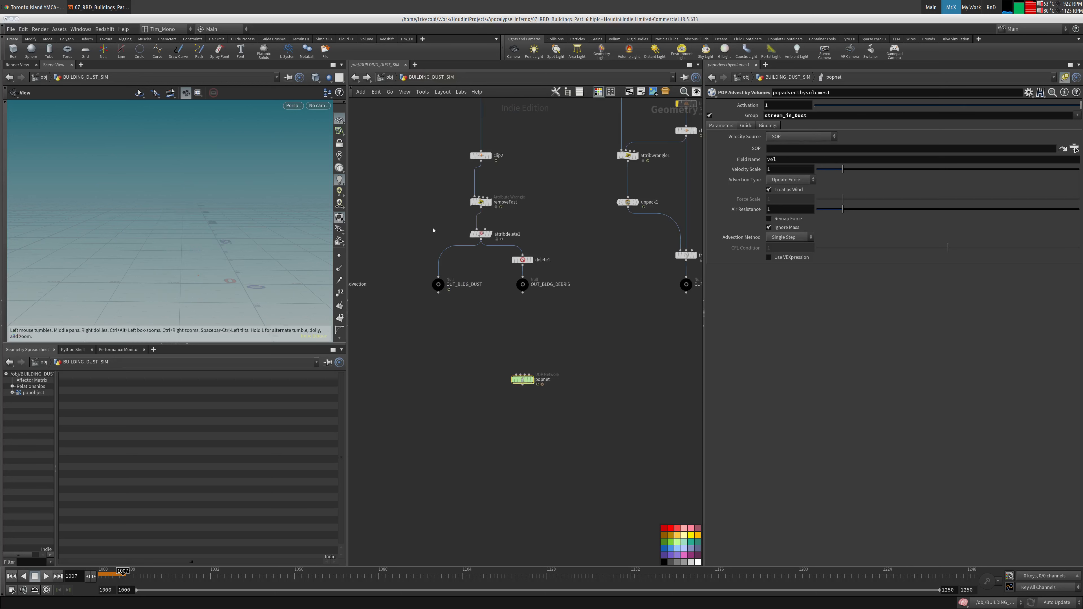
pyautogui.moveTo(534, 300); pyautogui.dragTo(802, 151)
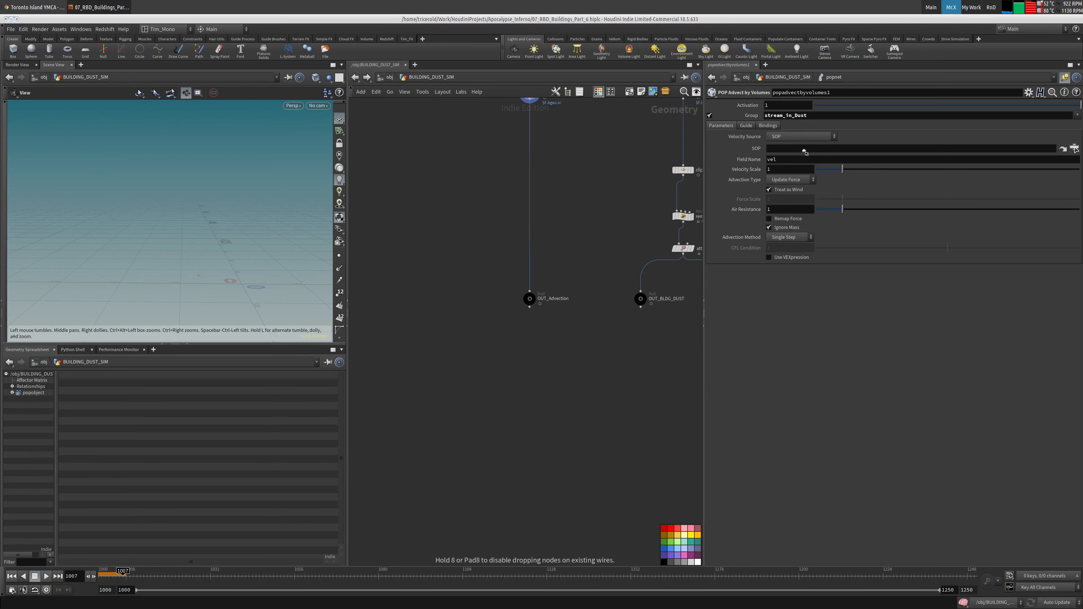
pyautogui.doubleClick(789, 169)
pyautogui.write('.5')
pyautogui.press('Tab')
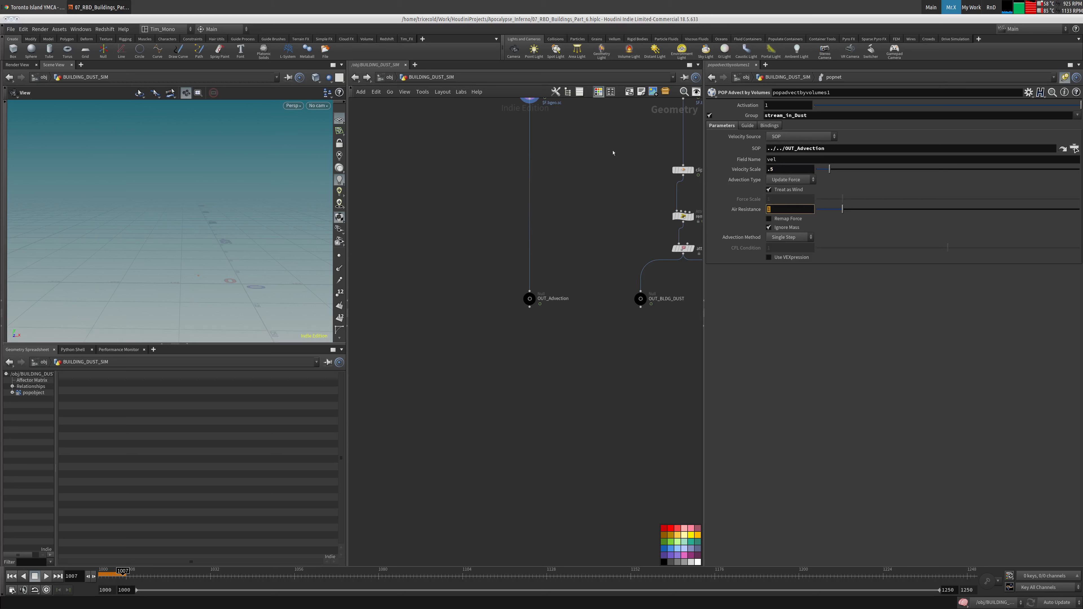
# Go back inside popnet and insert a Merge node between popsolver and output.
pyautogui.moveTo(699, 374); pyautogui.dragTo(545, 243, button='middle')
pyautogui.doubleClick(497, 343)
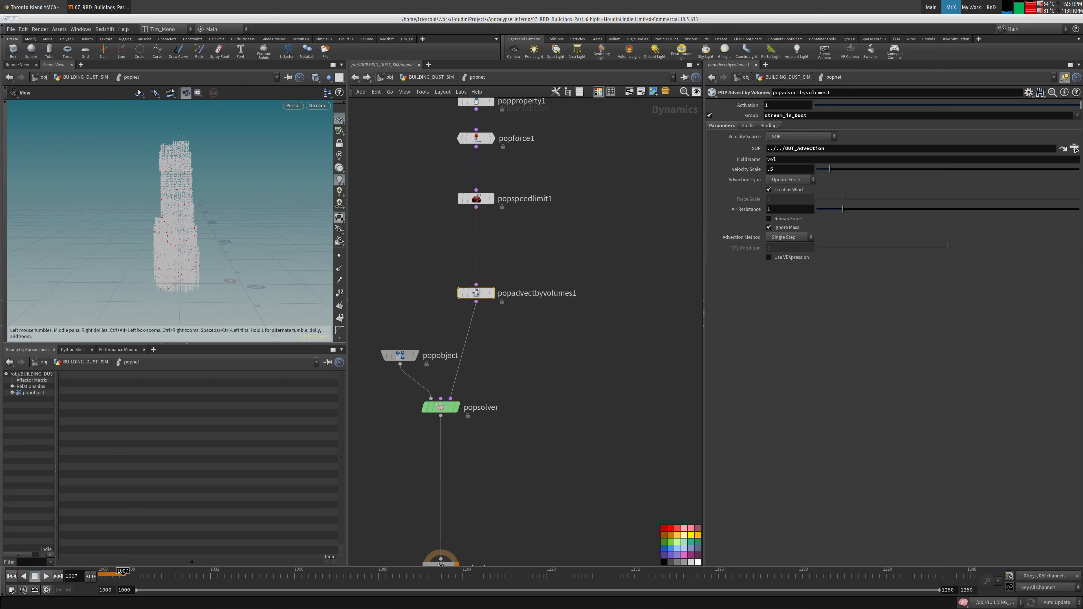
pyautogui.moveTo(362, 481); pyautogui.dragTo(428, 337, button='middle')
pyautogui.press('Tab')
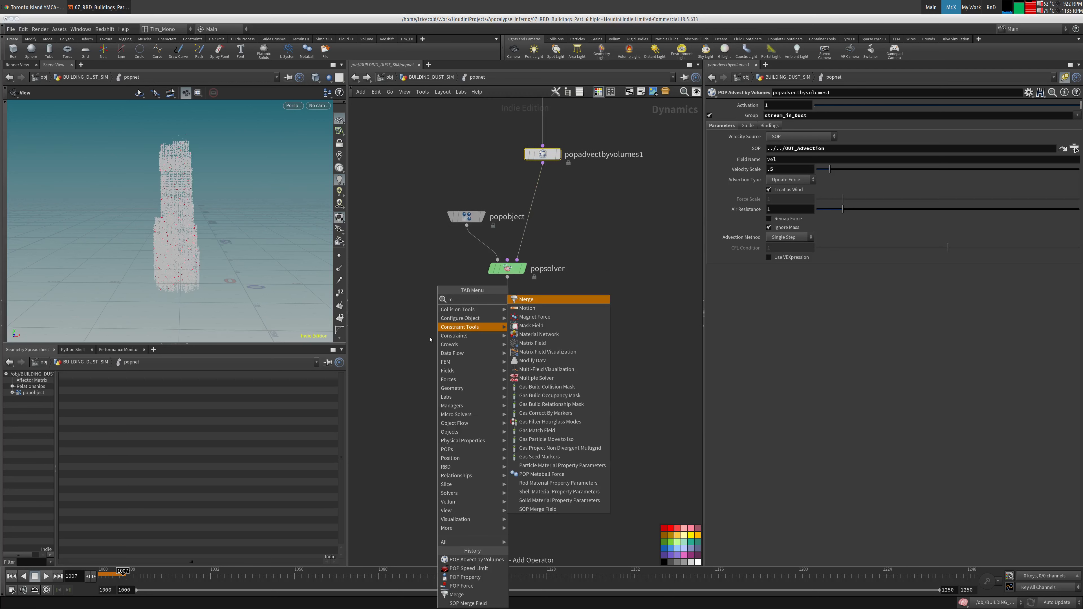
pyautogui.press('Tab')
pyautogui.write('mer')
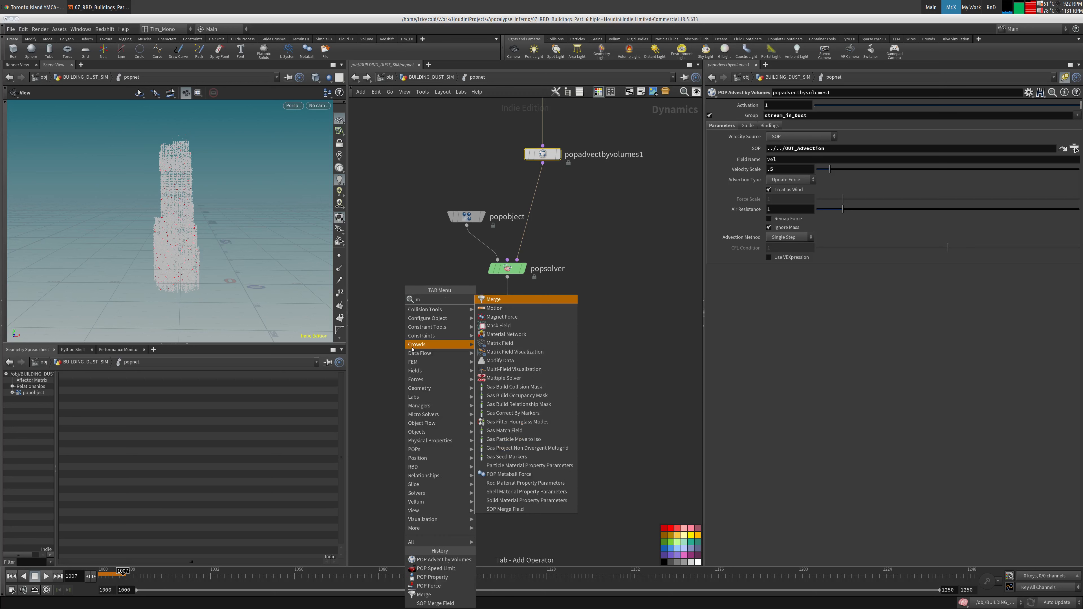
pyautogui.click(503, 299)
pyautogui.click(508, 352)
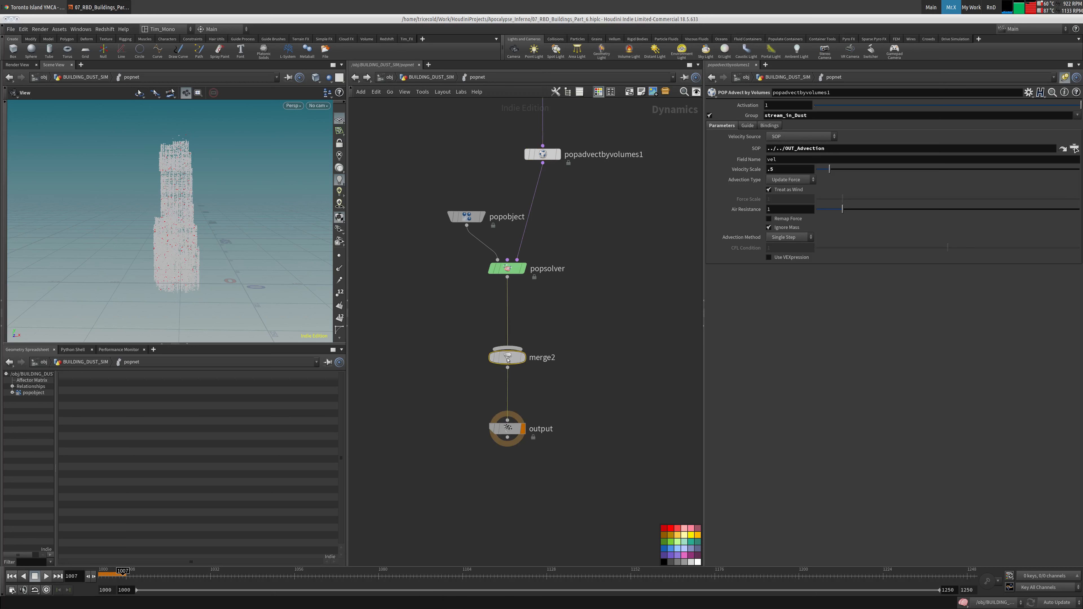
# Unlock the parameter display for popproperty1 and comment out the pscale line in its VEXpression with //.
pyautogui.moveTo(448, 334); pyautogui.dragTo(426, 408, button='middle')
pyautogui.moveTo(455, 240); pyautogui.dragTo(430, 385, button='middle')
pyautogui.click(516, 214)
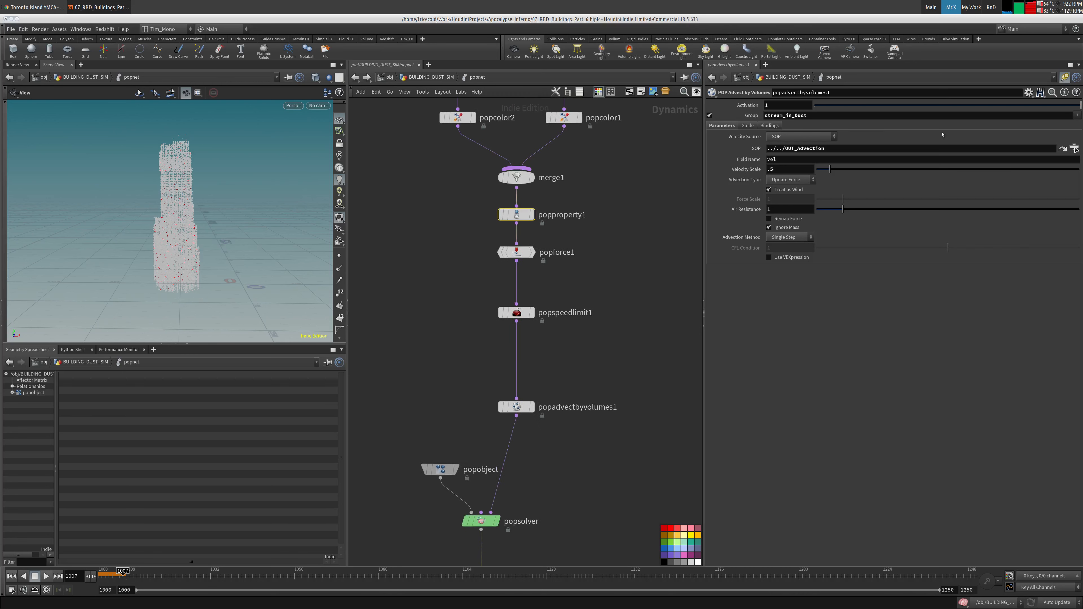
pyautogui.click(1065, 77)
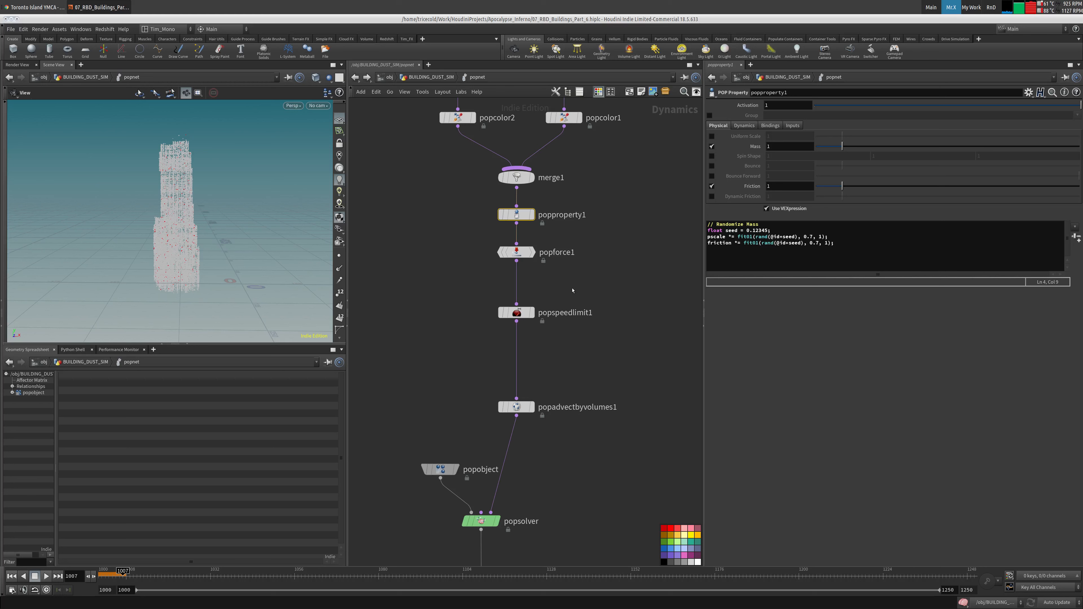
pyautogui.moveTo(487, 230); pyautogui.dragTo(480, 98, button='middle')
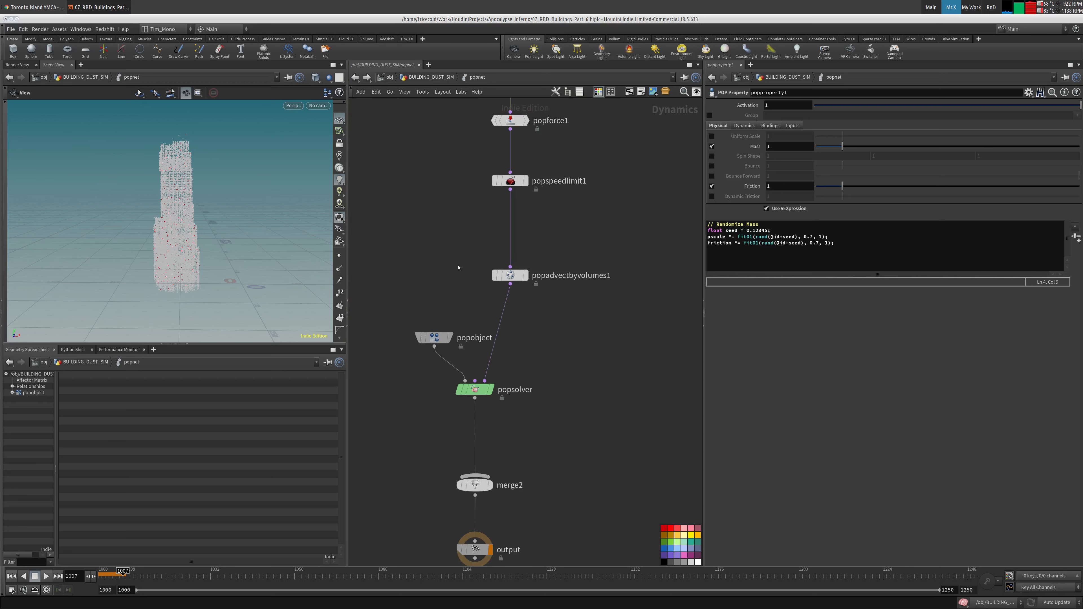
pyautogui.moveTo(458, 267); pyautogui.dragTo(466, 259, button='middle')
pyautogui.moveTo(840, 236); pyautogui.dragTo(708, 236)
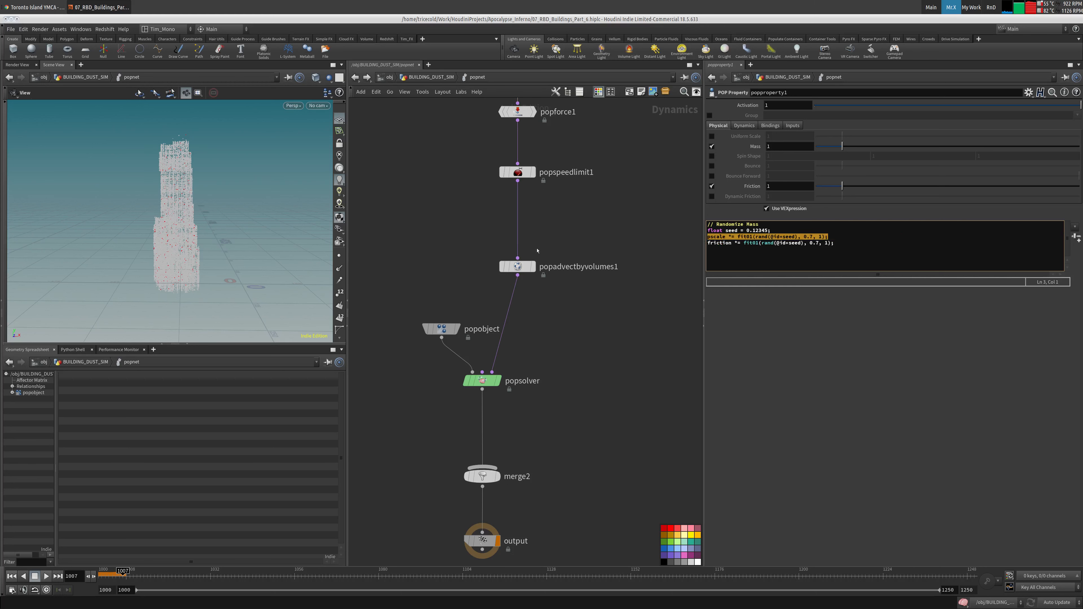
pyautogui.moveTo(533, 239); pyautogui.dragTo(493, 238, button='middle')
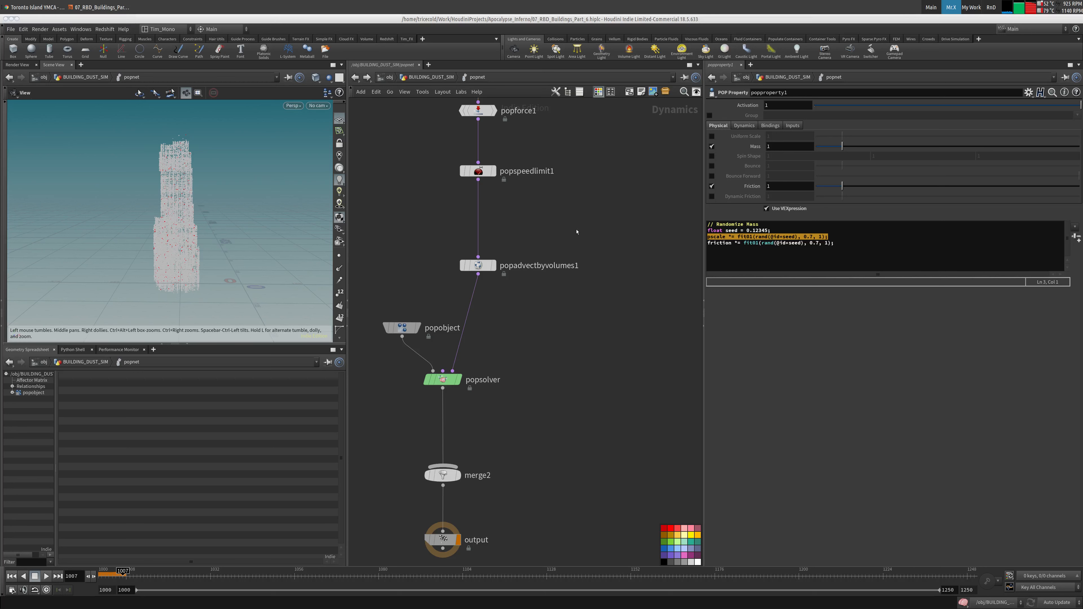
pyautogui.click(752, 243)
pyautogui.click(708, 237)
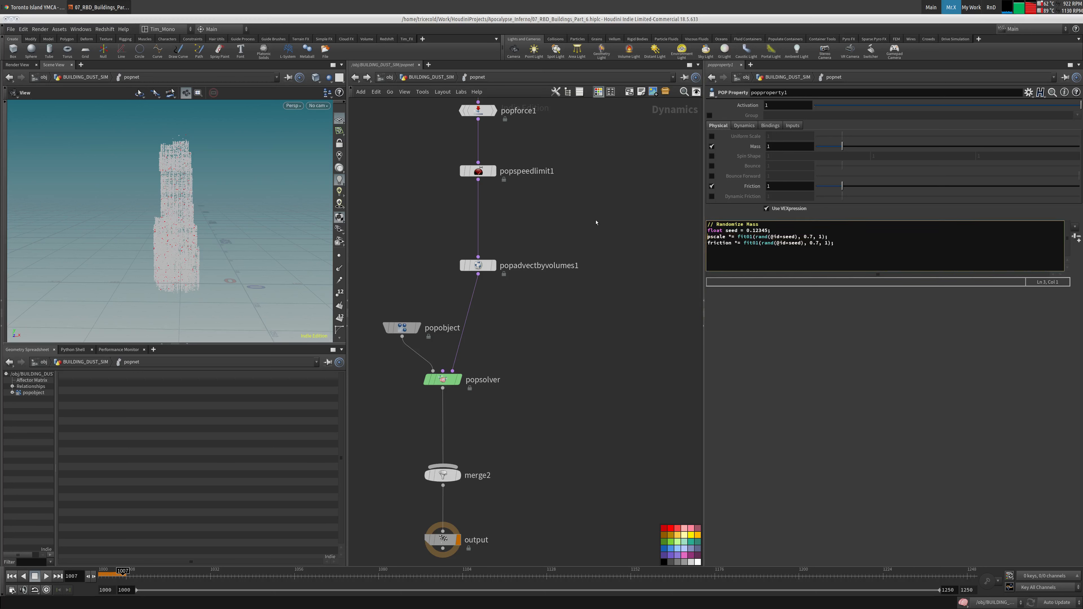
pyautogui.write('//')
# Move the output and merge2 nodes farther down to make room below popsolver.
pyautogui.moveTo(576, 322); pyautogui.dragTo(649, 123, button='middle')
pyautogui.click(516, 339)
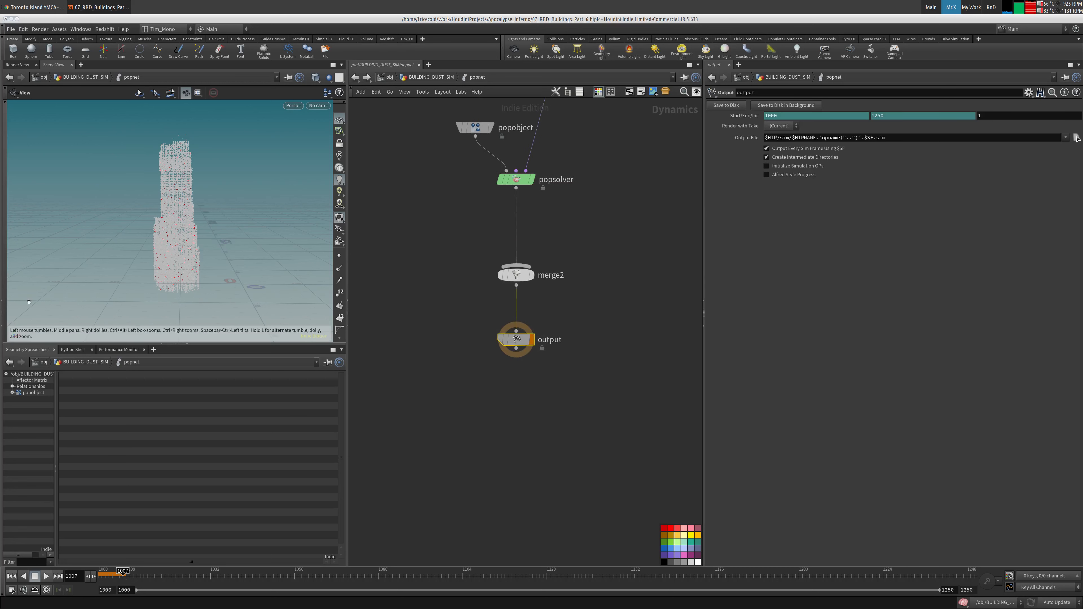
pyautogui.click(1075, 137)
pyautogui.moveTo(450, 360); pyautogui.dragTo(455, 400, button='middle')
pyautogui.moveTo(518, 380); pyautogui.dragTo(519, 441)
pyautogui.moveTo(519, 314); pyautogui.dragTo(517, 378)
# Add a Static Object node beside the wire between popsolver and merge2.
pyautogui.moveTo(408, 321); pyautogui.dragTo(410, 342, button='middle')
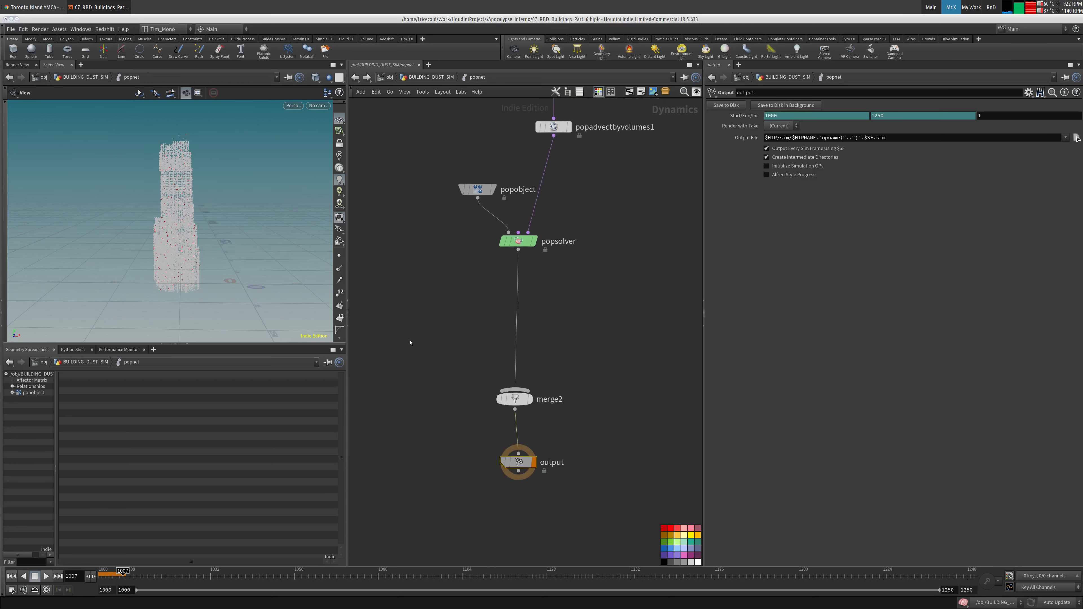
pyautogui.press('Tab')
pyautogui.write('sta')
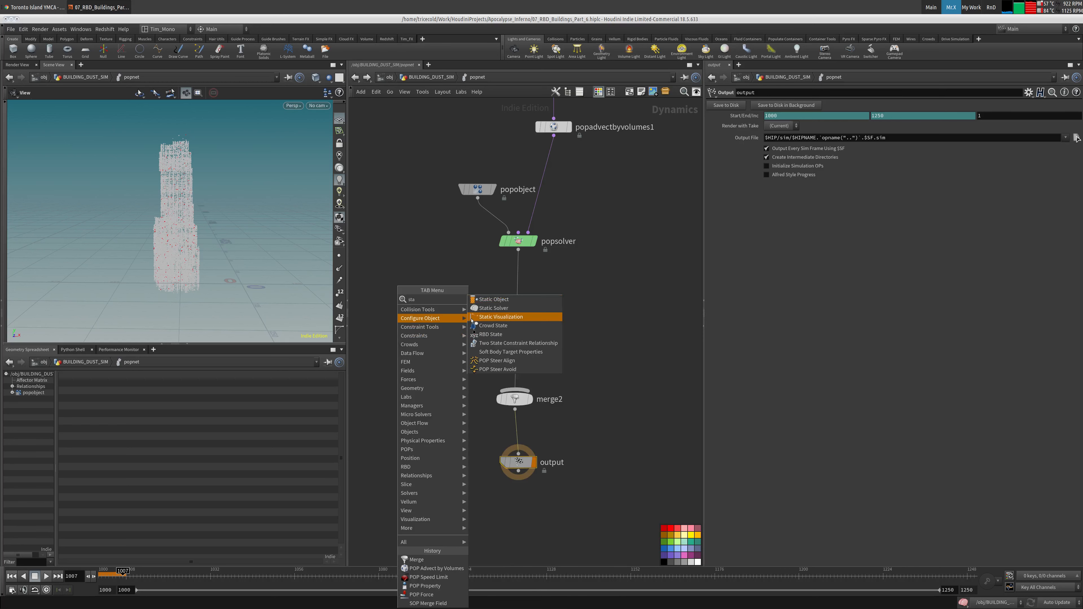
pyautogui.click(486, 304)
pyautogui.click(396, 301)
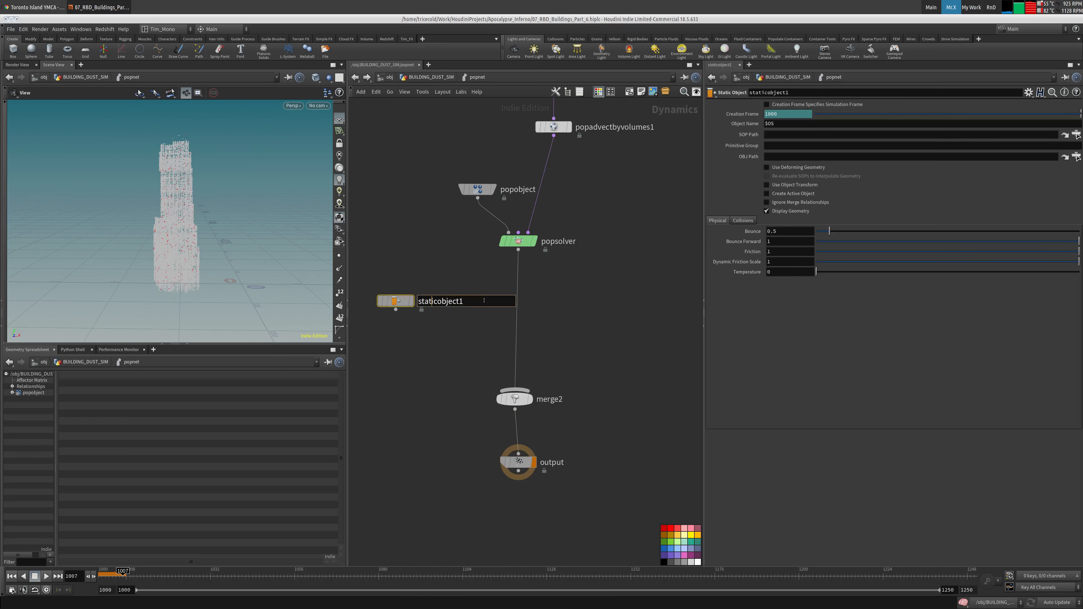
# Rename the Static Object node Collision and wire it into merge2 as the first input, ahead of popsolver.
pyautogui.write('Collisiom')
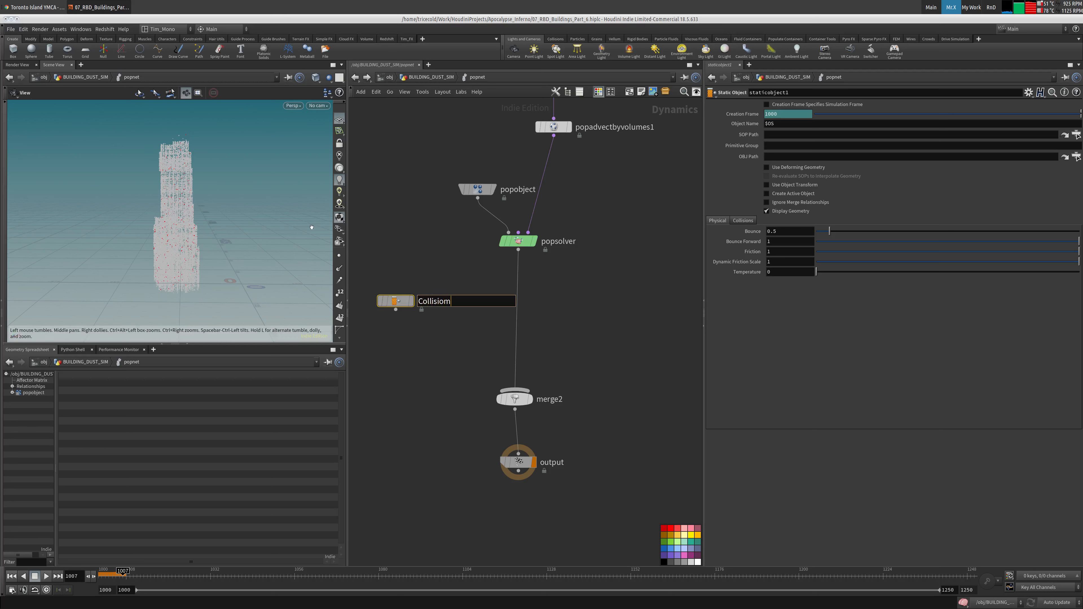
pyautogui.press('BackSpace')
pyautogui.write('n')
pyautogui.press('Return')
pyautogui.click(395, 309)
pyautogui.click(515, 389)
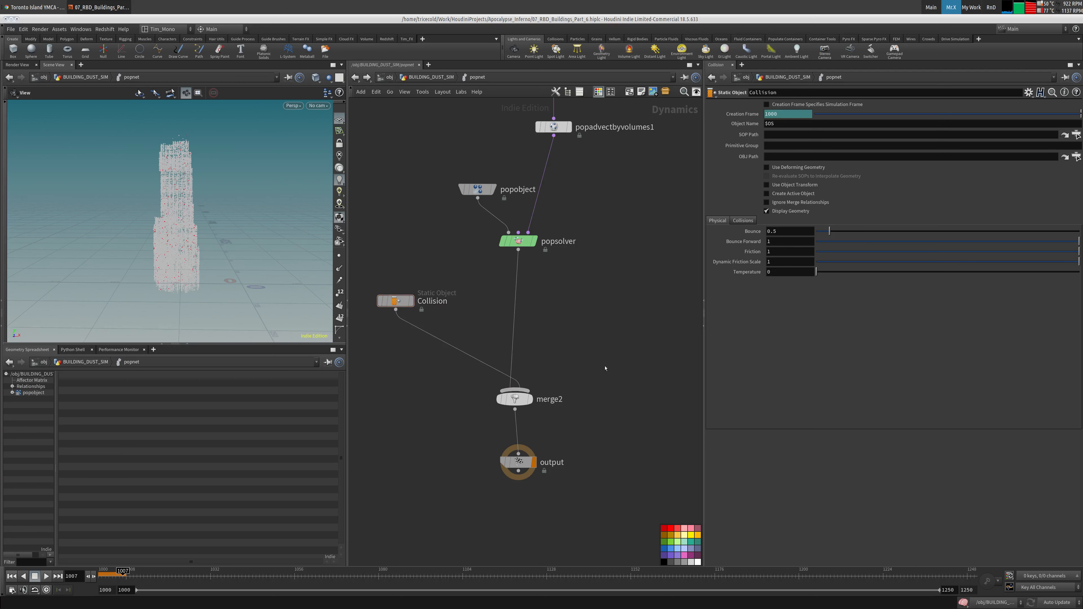
pyautogui.click(515, 398)
pyautogui.moveTo(713, 150); pyautogui.dragTo(725, 142)
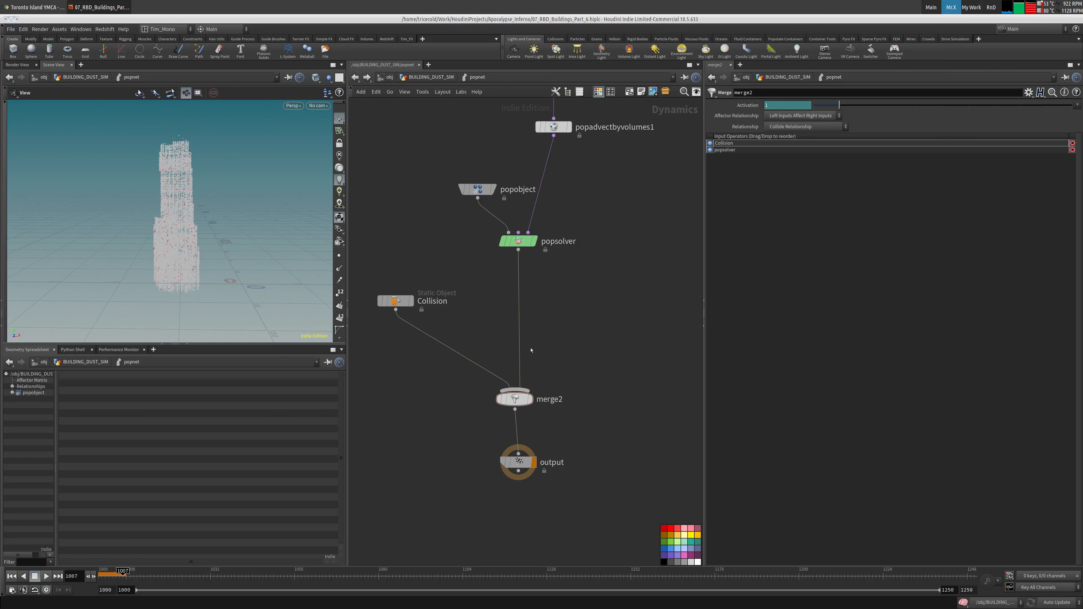
# Enable Use Deforming Geometry on Collision, then go up to the collider nodes in BUILDING_DUST_SIM with its parameters kept in view.
pyautogui.click(395, 301)
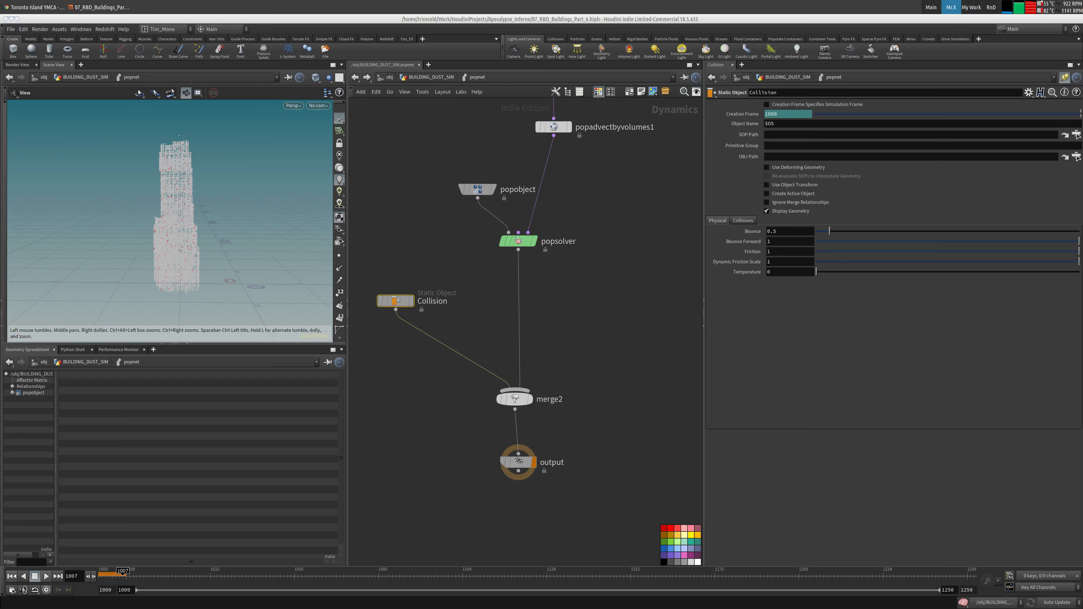
pyautogui.click(797, 168)
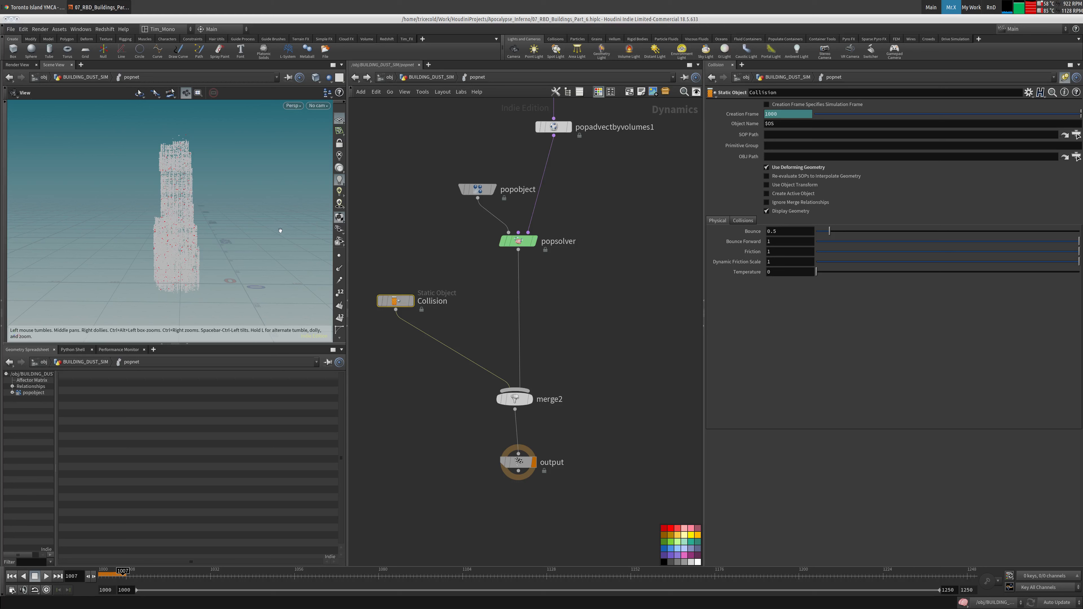
pyautogui.click(431, 77)
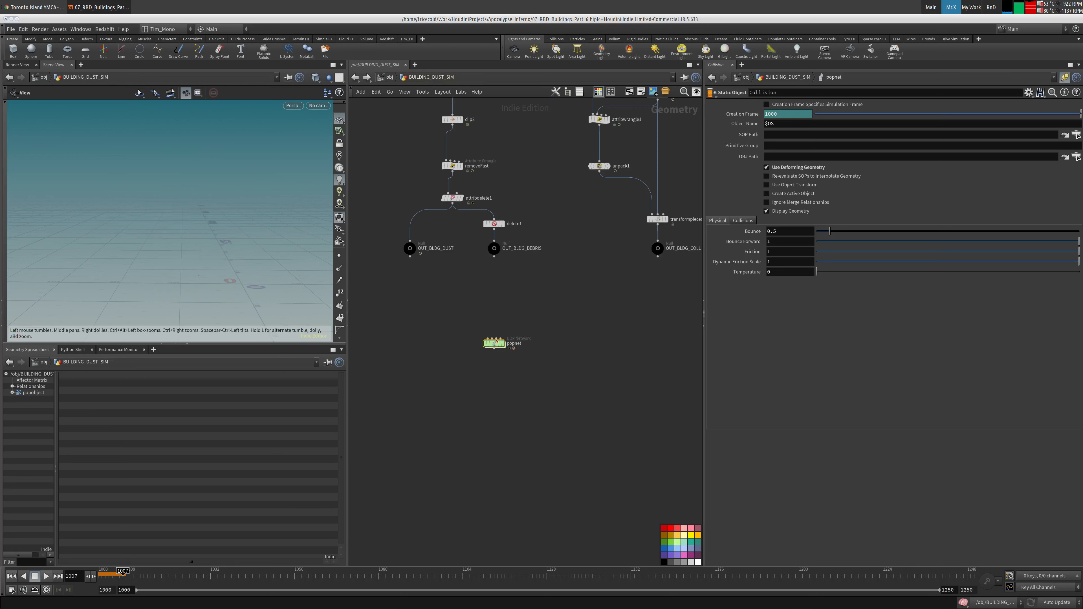
pyautogui.moveTo(585, 325); pyautogui.dragTo(539, 347, button='middle')
pyautogui.moveTo(571, 296); pyautogui.dragTo(430, 341, button='middle')
pyautogui.moveTo(624, 322)
pyautogui.mouseDown(button='middle')
pyautogui.moveTo(398, 358)
pyautogui.moveTo(606, 331)
pyautogui.mouseUp(button='middle')
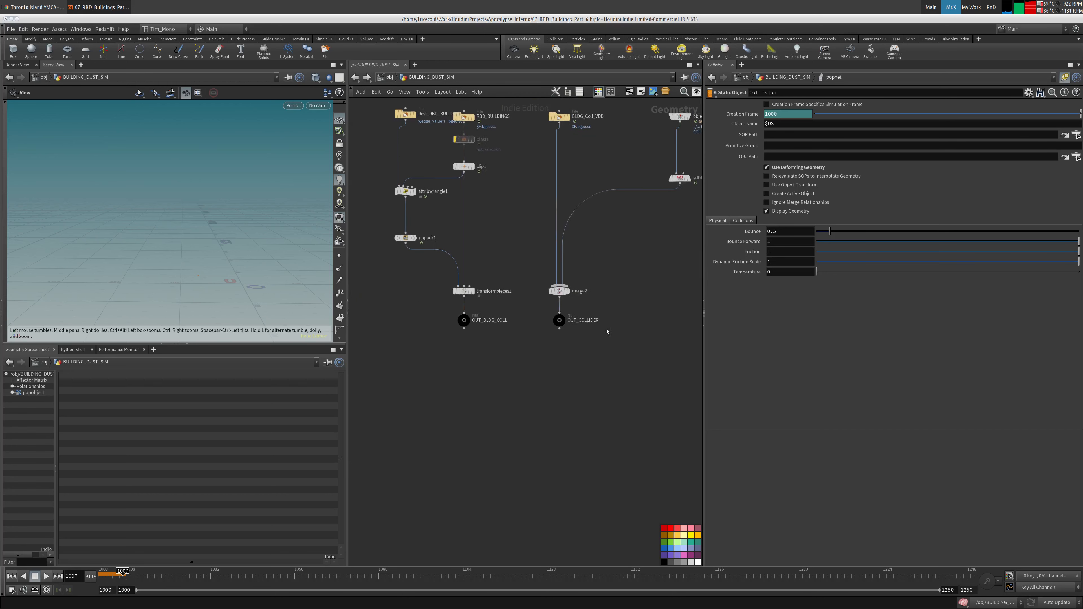
# Set Collision's RBD Solver volume to Volume Sample mode, By Size division with size 1, and OUT_COLLIDER as the proxy volume.
pyautogui.click(741, 221)
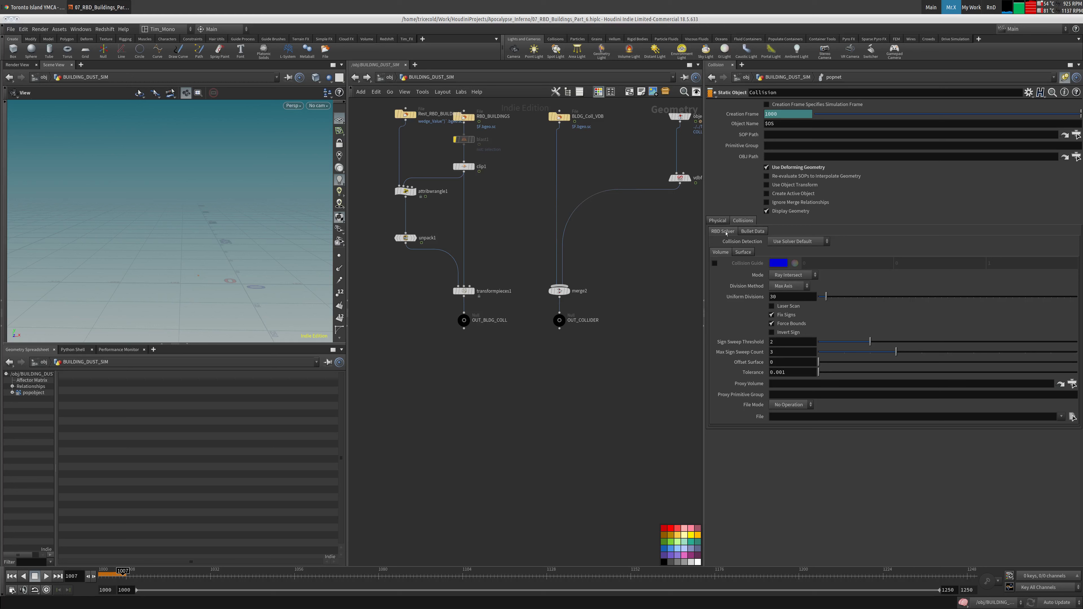
pyautogui.click(787, 276)
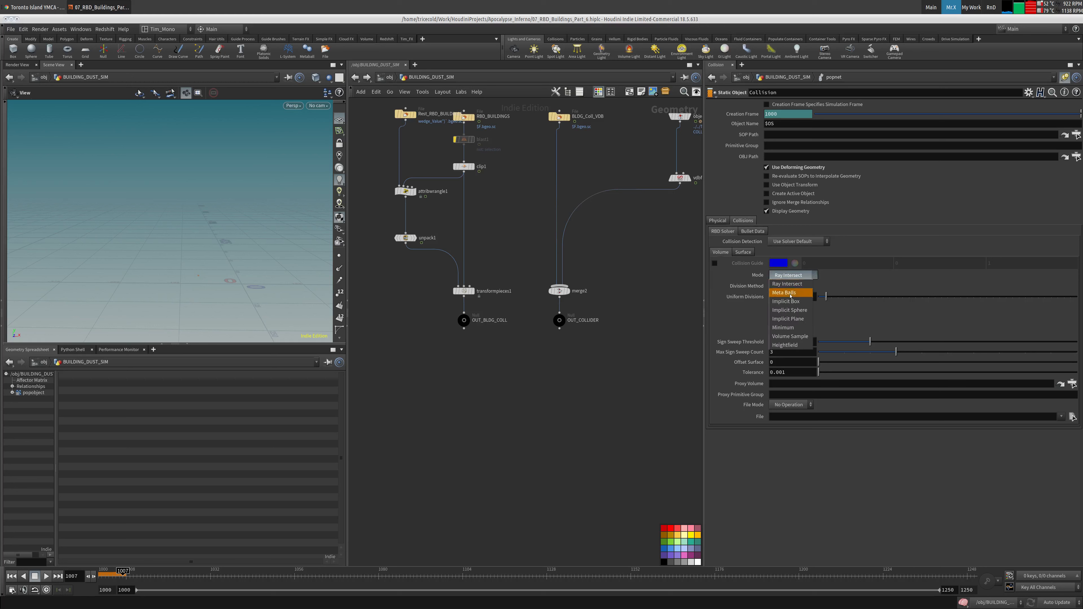
pyautogui.click(785, 344)
pyautogui.click(791, 275)
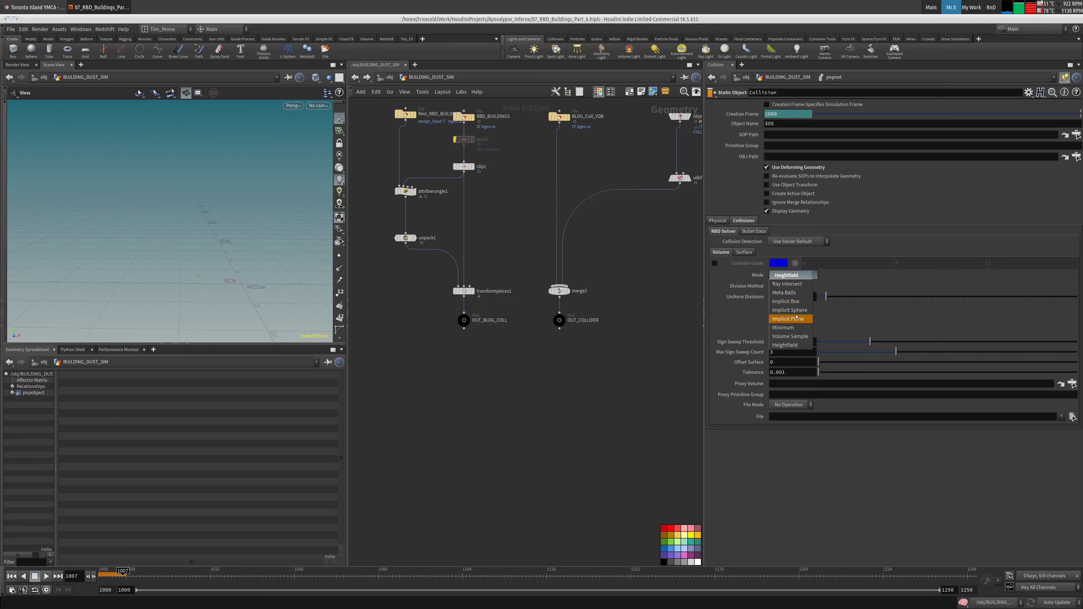
pyautogui.click(789, 336)
pyautogui.click(809, 288)
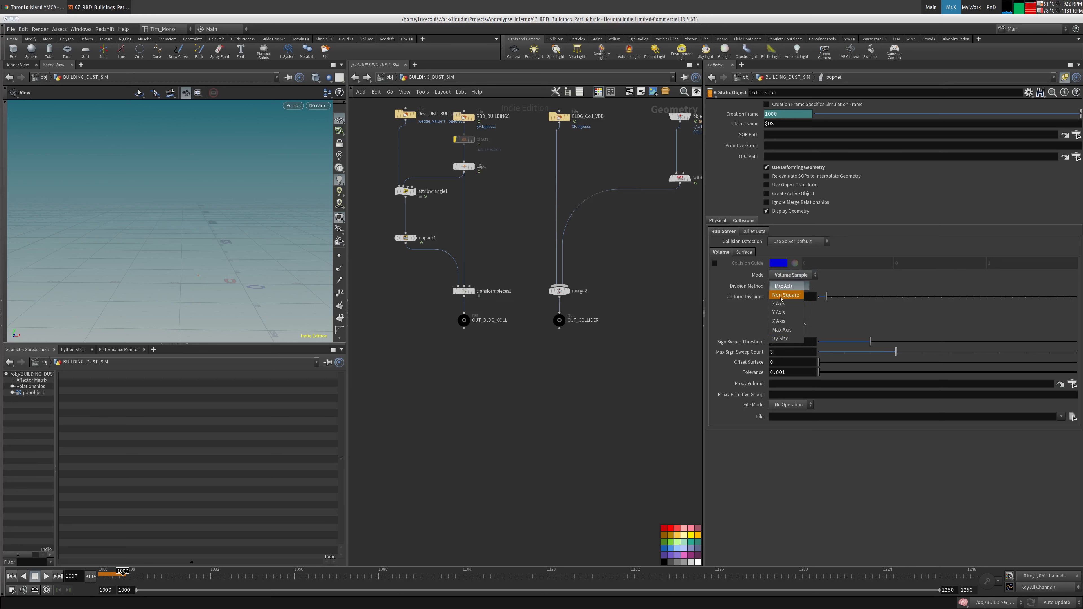
pyautogui.click(785, 340)
pyautogui.doubleClick(779, 296)
pyautogui.write('1')
pyautogui.press('Return')
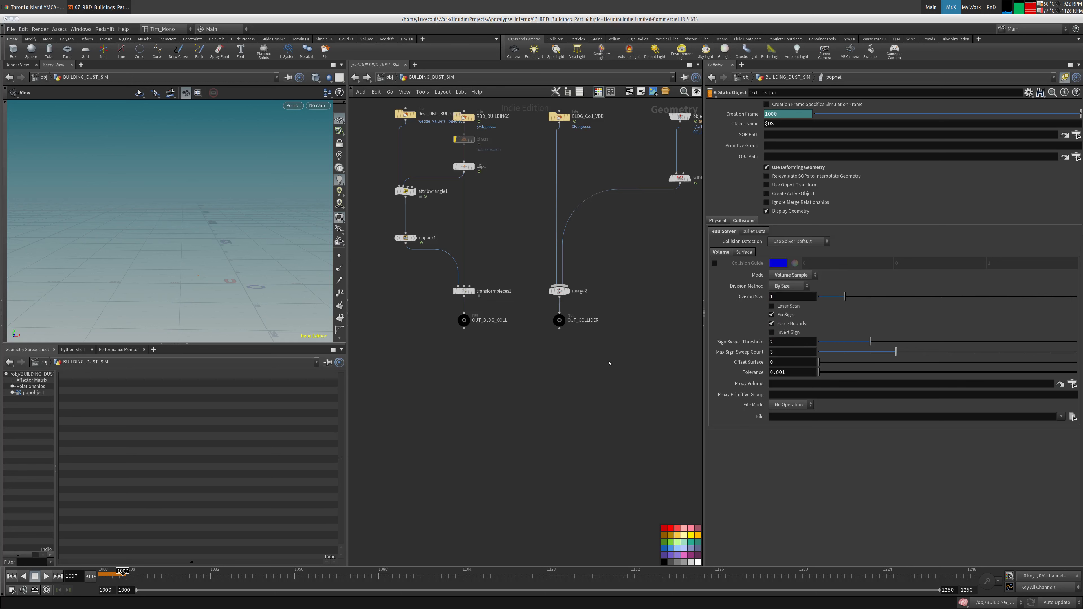
pyautogui.moveTo(559, 319); pyautogui.dragTo(772, 383)
# Return the timeline to frame 1000 and save the scene file.
pyautogui.moveTo(544, 375); pyautogui.dragTo(605, 409, button='middle')
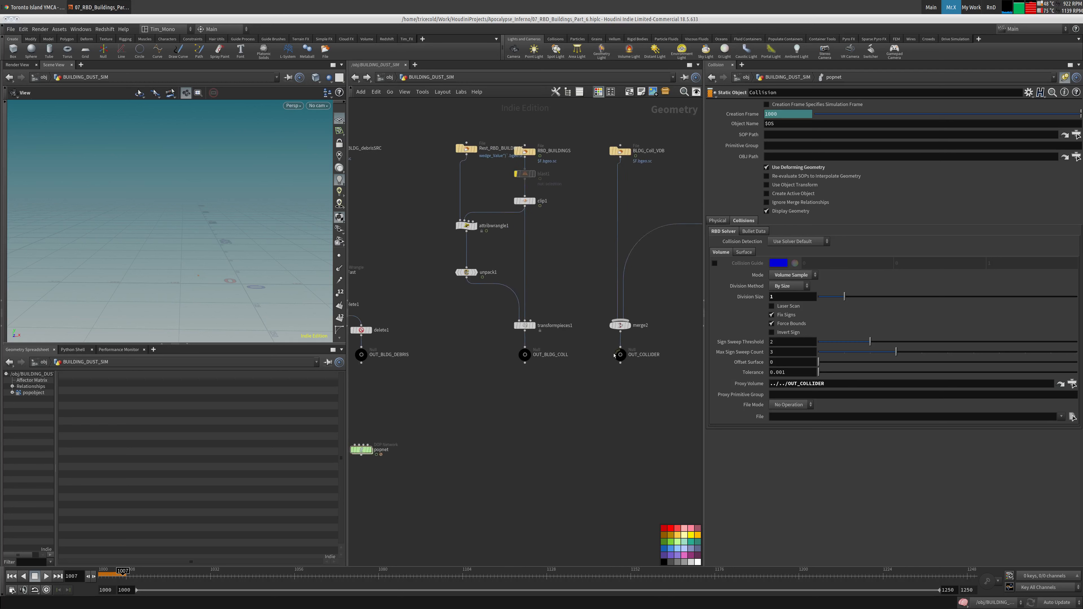
pyautogui.moveTo(467, 396); pyautogui.dragTo(586, 322, button='middle')
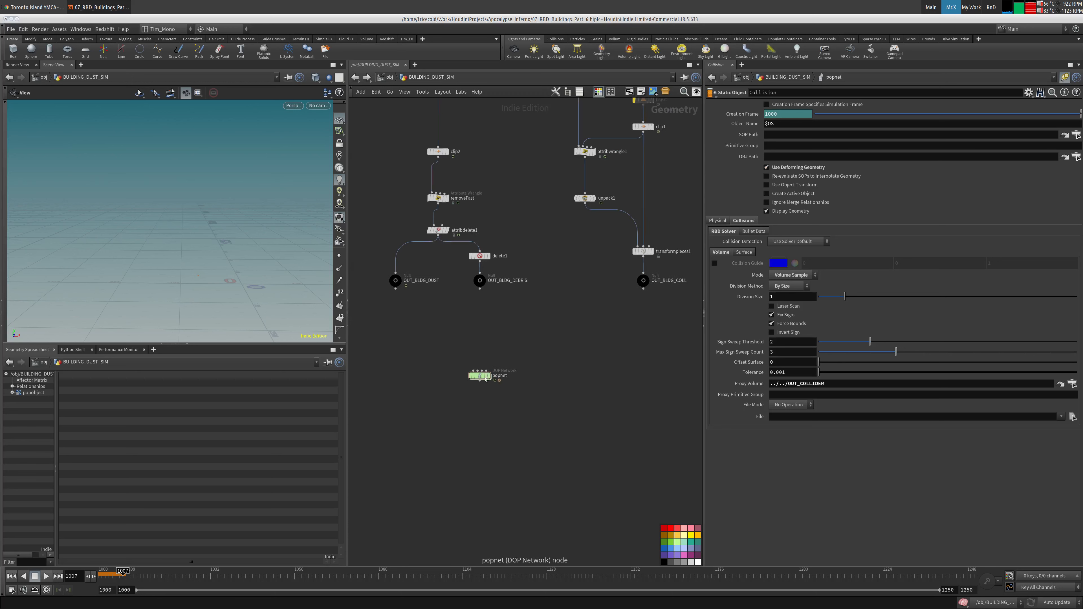
pyautogui.click(11, 576)
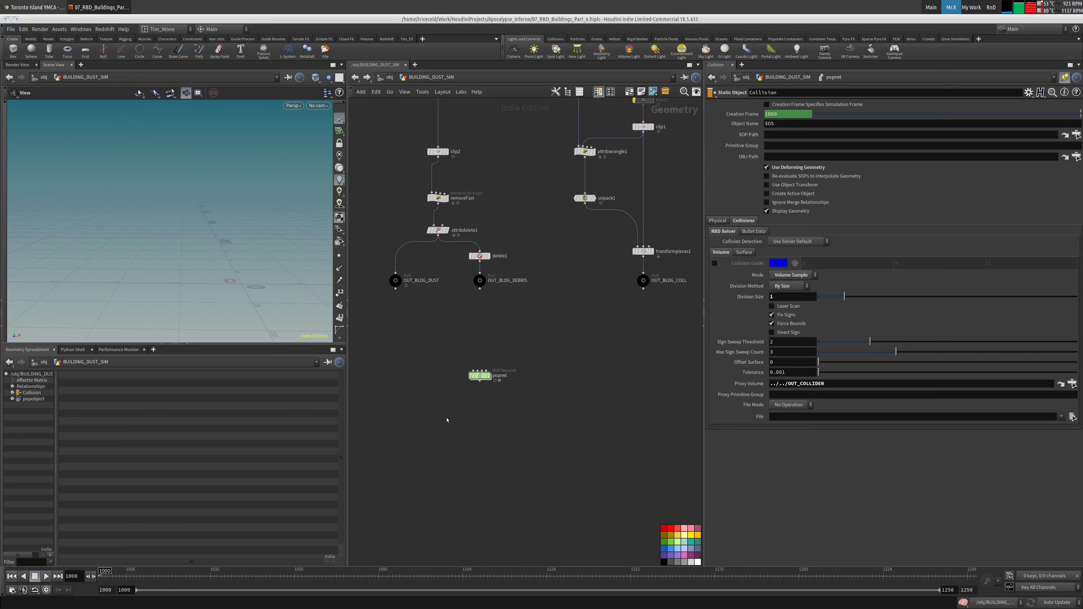
pyautogui.click(11, 29)
pyautogui.click(25, 79)
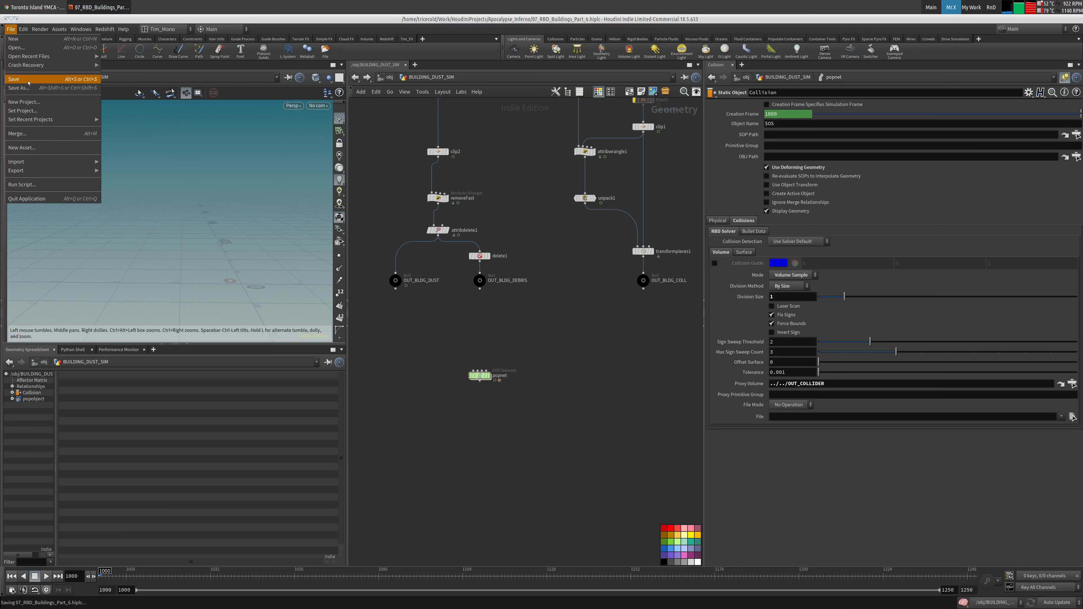
# Enter popnet, switch the wires to the curved style and move the Collision node farther away from the solver chain.
pyautogui.doubleClick(480, 375)
pyautogui.moveTo(568, 438); pyautogui.dragTo(558, 449)
pyautogui.hotkey('shift', 's')
pyautogui.press('h')
pyautogui.scroll(-5, 469, 333)
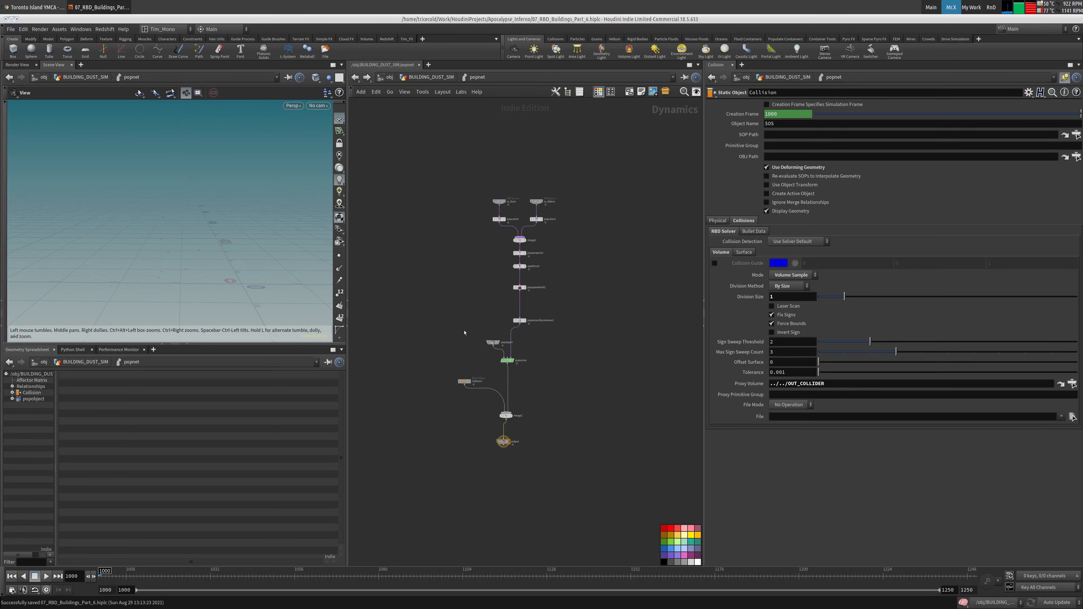
pyautogui.moveTo(471, 344); pyautogui.dragTo(431, 346)
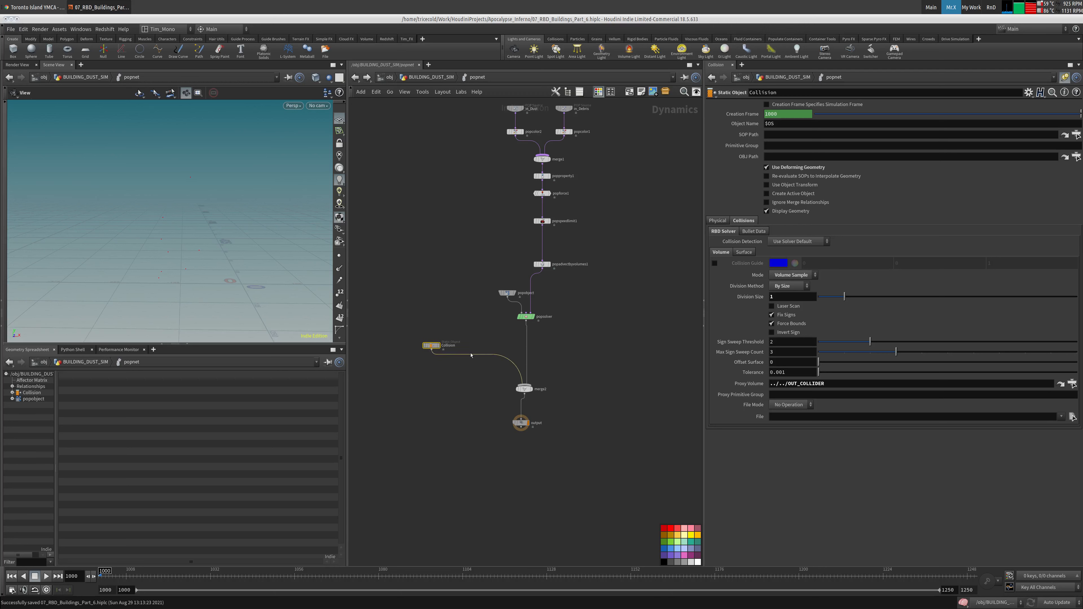
pyautogui.moveTo(663, 301); pyautogui.dragTo(652, 329, button='middle')
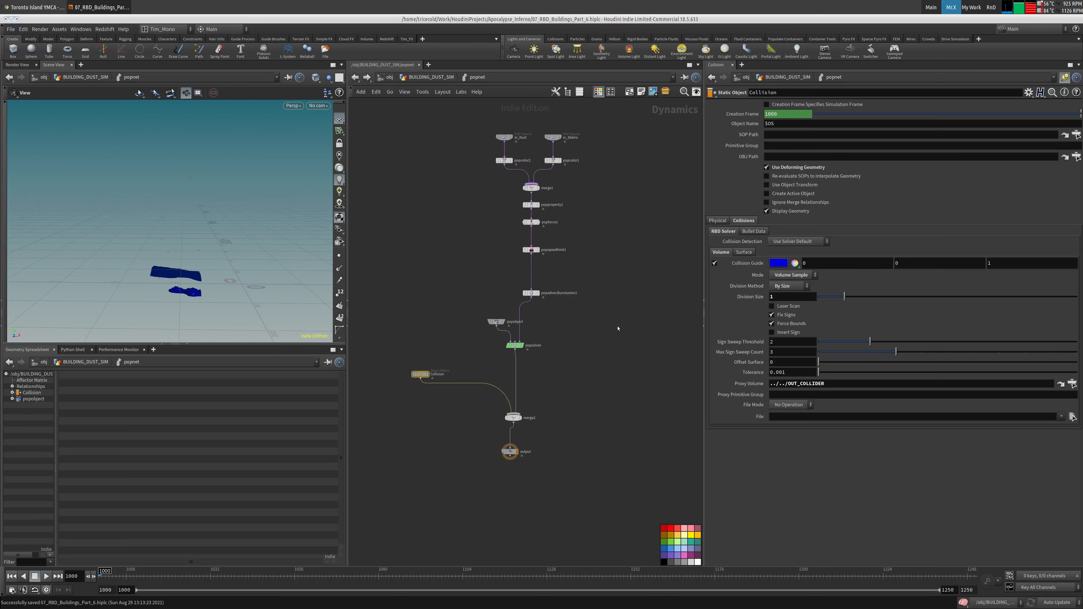
# Show the Collision Guide, orbit around it and play the first few frames to check the particles against the collision volume.
pyautogui.moveTo(239, 264); pyautogui.dragTo(268, 226)
pyautogui.moveTo(268, 226); pyautogui.dragTo(316, 219, button='right')
pyautogui.moveTo(316, 220); pyautogui.dragTo(177, 298)
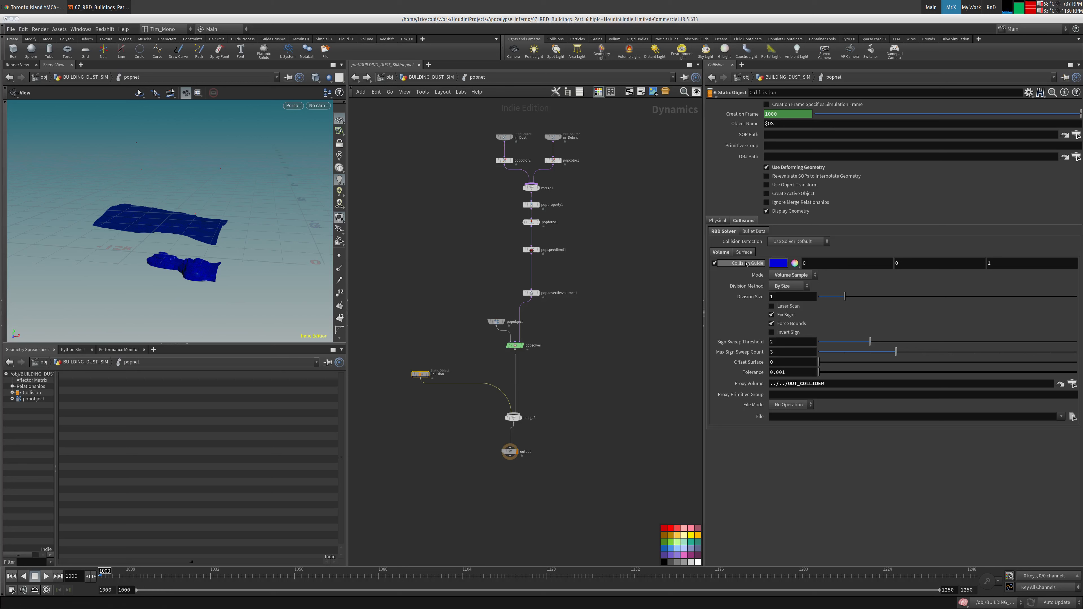
pyautogui.click(47, 578)
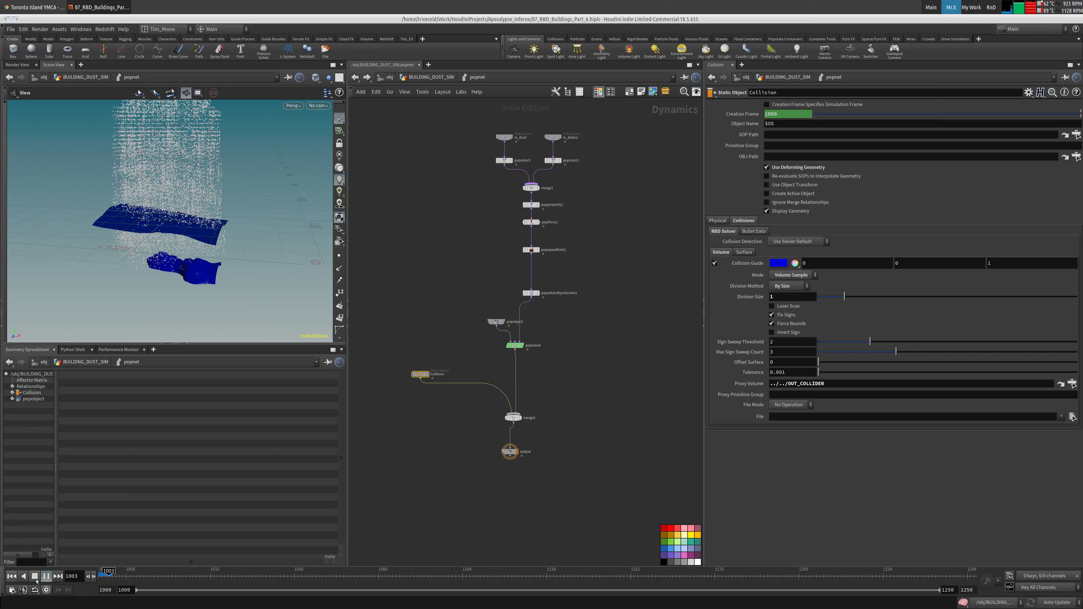
pyautogui.click(35, 576)
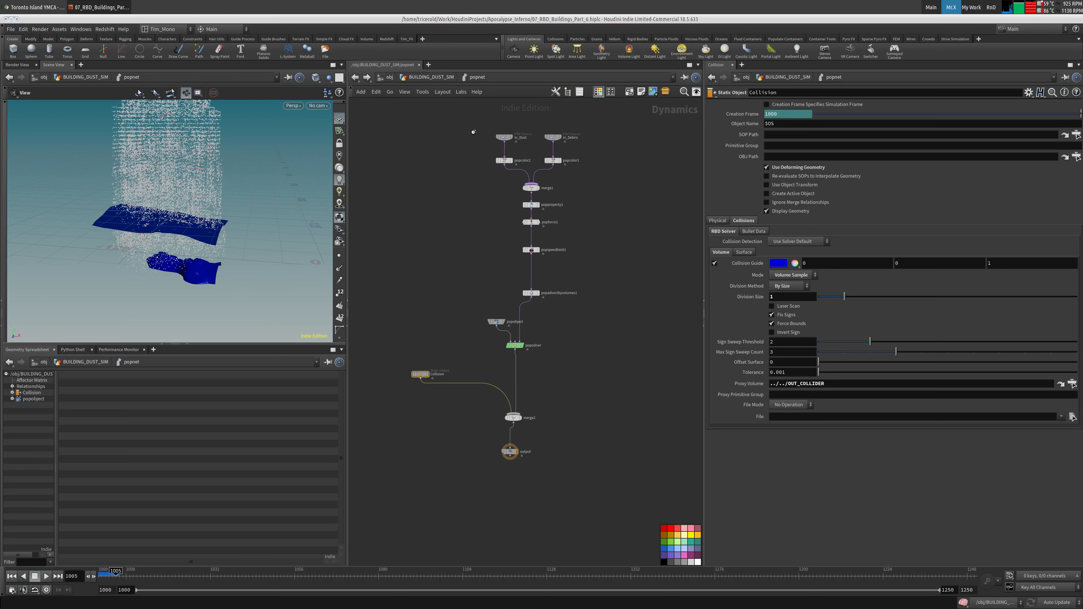
# Go up to BUILDING_DUST_SIM and display BLDG_Coll_VDB, merge2 and OUT_COLLIDER in turn to inspect the collision geometry.
pyautogui.press('u')
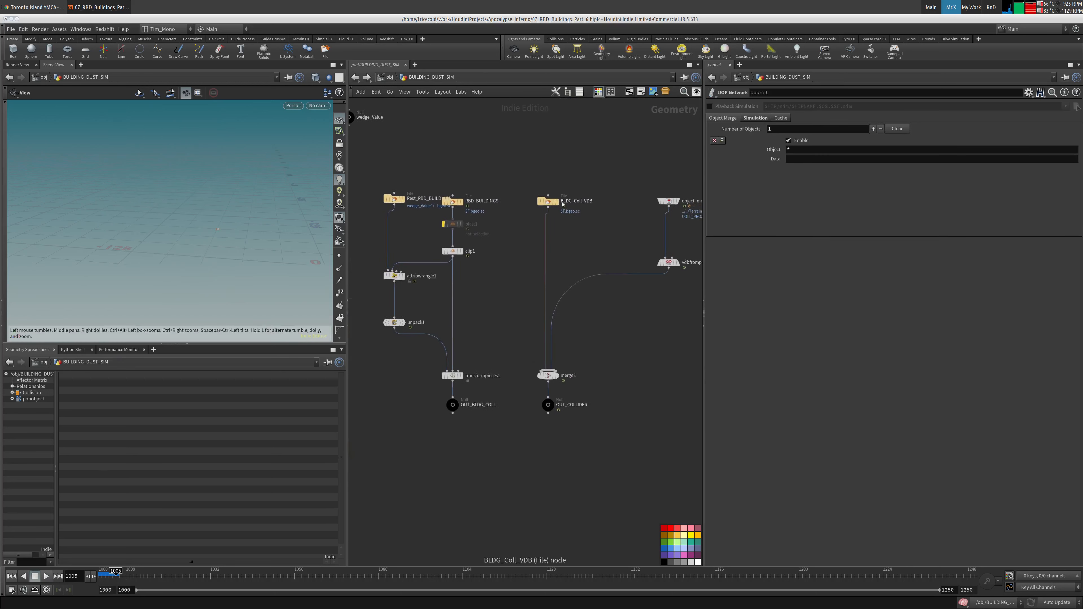
pyautogui.click(556, 201)
pyautogui.press('g')
pyautogui.moveTo(200, 280); pyautogui.dragTo(239, 264)
pyautogui.press('w')
pyautogui.press('w')
pyautogui.moveTo(603, 256); pyautogui.dragTo(637, 223, button='middle')
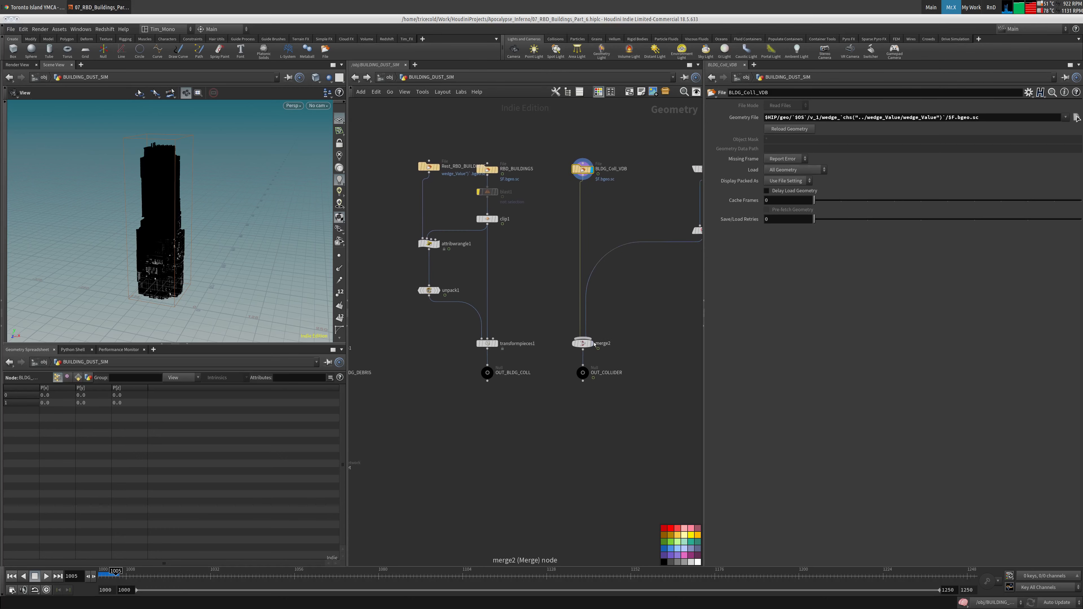
pyautogui.click(592, 344)
pyautogui.moveTo(224, 235); pyautogui.dragTo(196, 228)
pyautogui.click(586, 373)
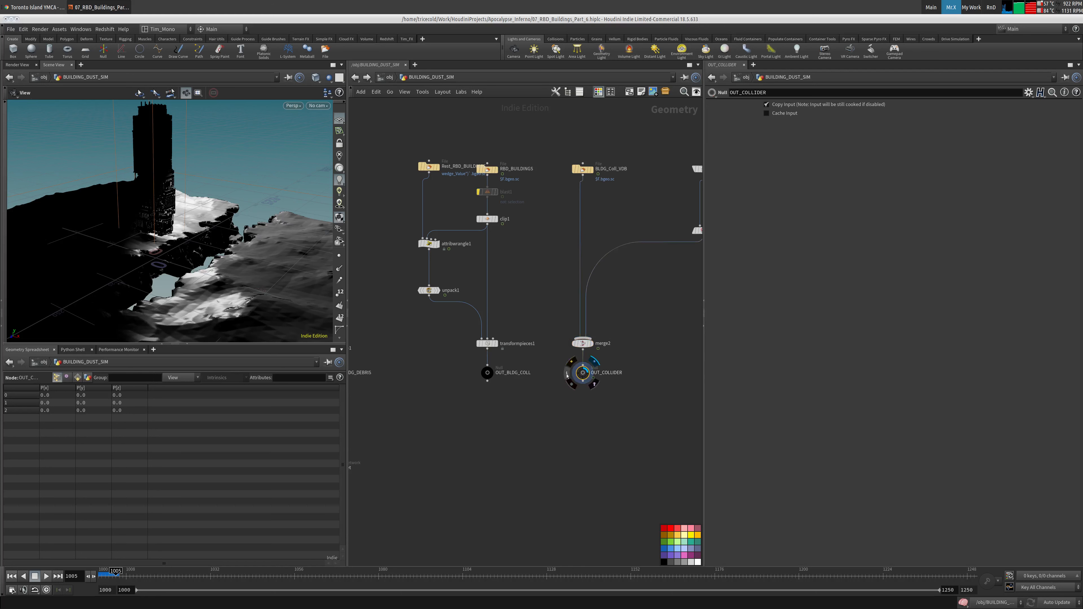
pyautogui.moveTo(413, 417); pyautogui.dragTo(581, 352, button='middle')
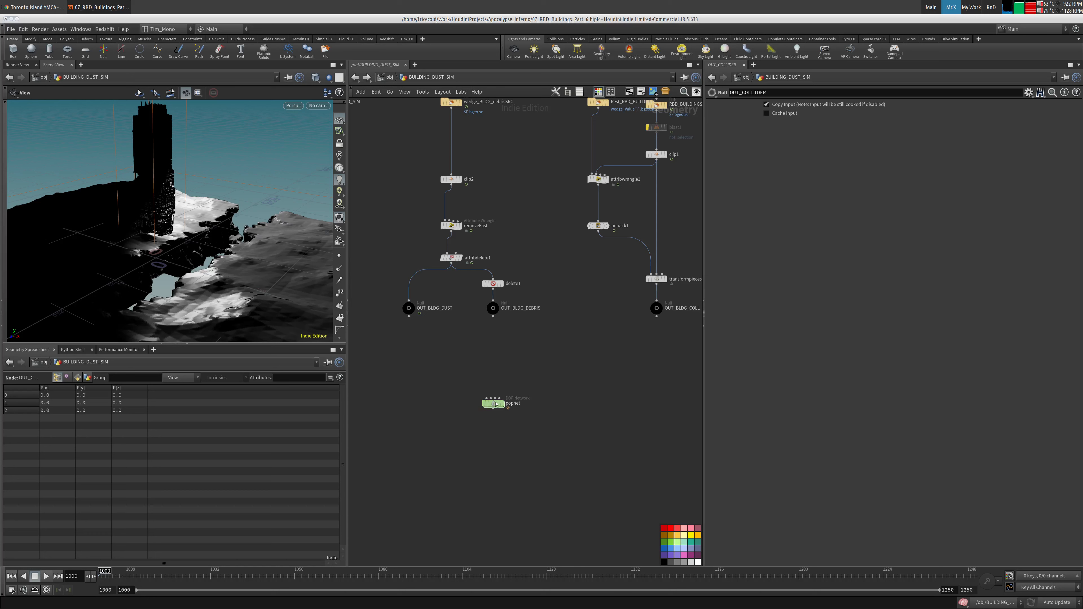
# Make Collision the displayed node in popnet and set its Proxy Volume to the BLDG_Coll_VDB node.
pyautogui.doubleClick(493, 403)
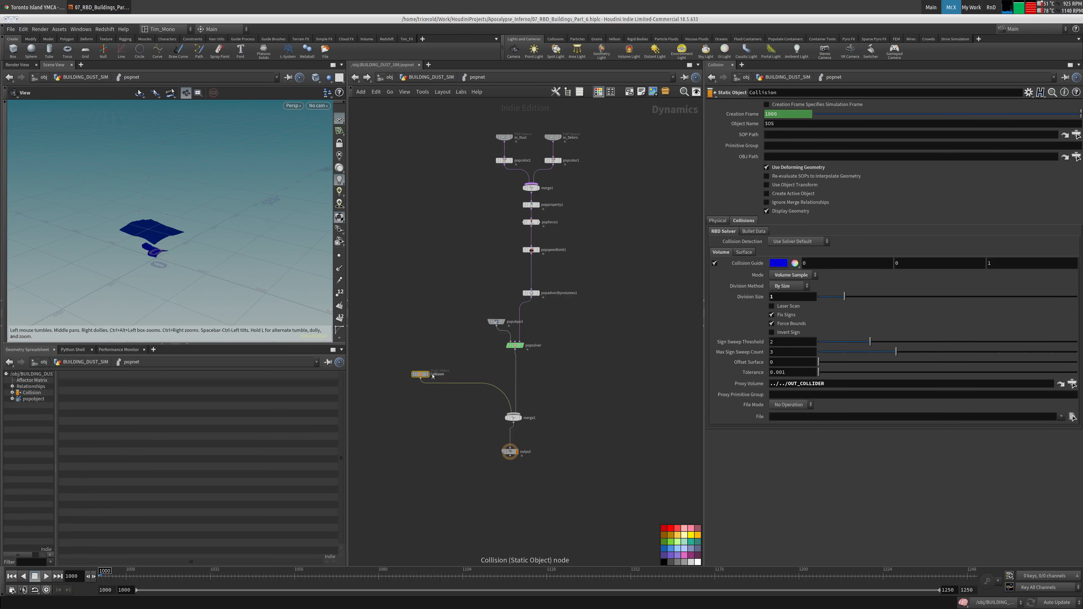
pyautogui.click(429, 375)
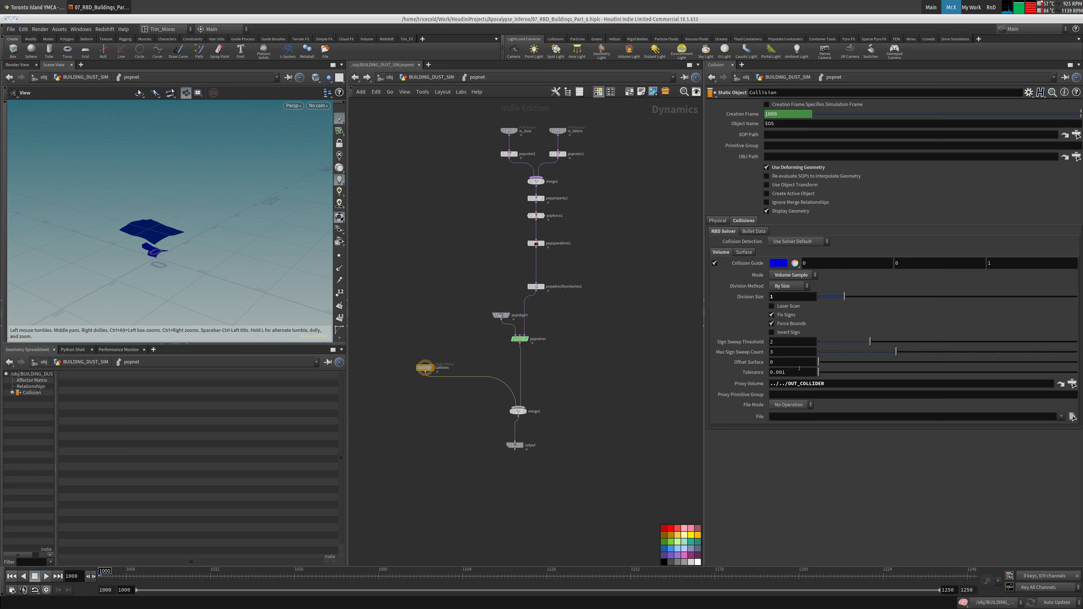
pyautogui.click(1064, 77)
pyautogui.click(428, 78)
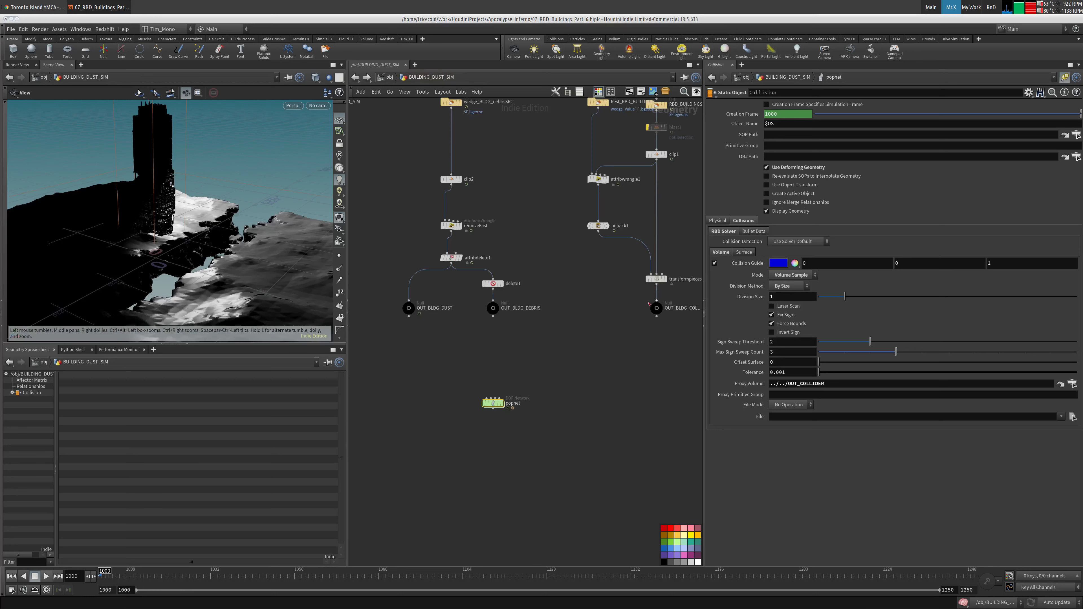
pyautogui.moveTo(593, 298); pyautogui.dragTo(336, 349, button='middle')
pyautogui.moveTo(522, 156); pyautogui.dragTo(761, 356)
pyautogui.moveTo(837, 385); pyautogui.dragTo(837, 386)
# Reenter popnet, inspect the building's collision guide up close and move the Collision node farther from the solver chain.
pyautogui.moveTo(462, 425); pyautogui.dragTo(617, 373, button='middle')
pyautogui.doubleClick(392, 400)
pyautogui.moveTo(442, 337); pyautogui.dragTo(453, 315, button='middle')
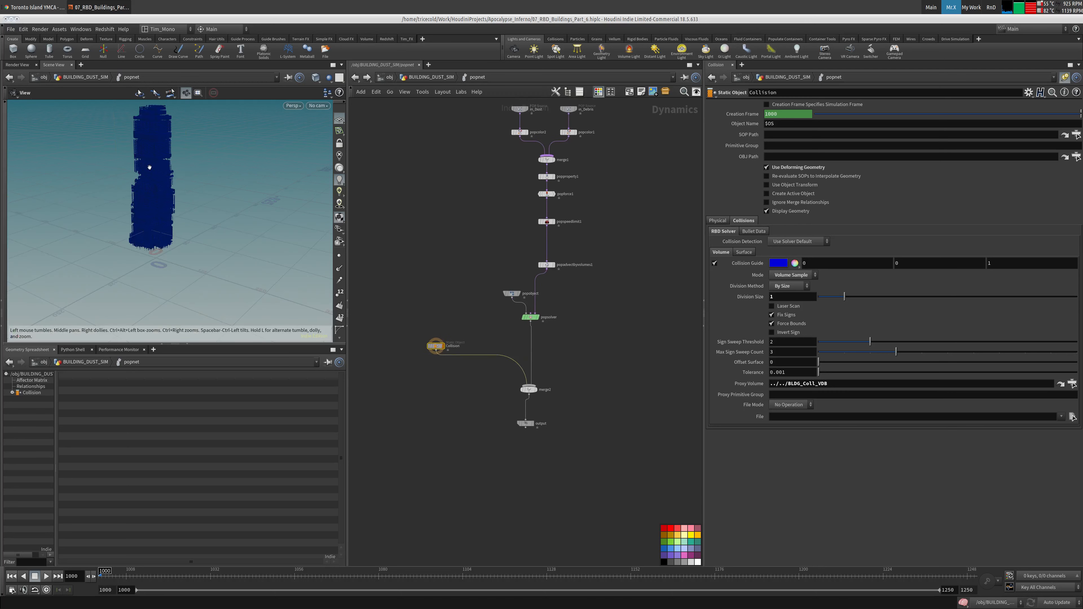
pyautogui.moveTo(149, 167); pyautogui.dragTo(189, 192, button='right')
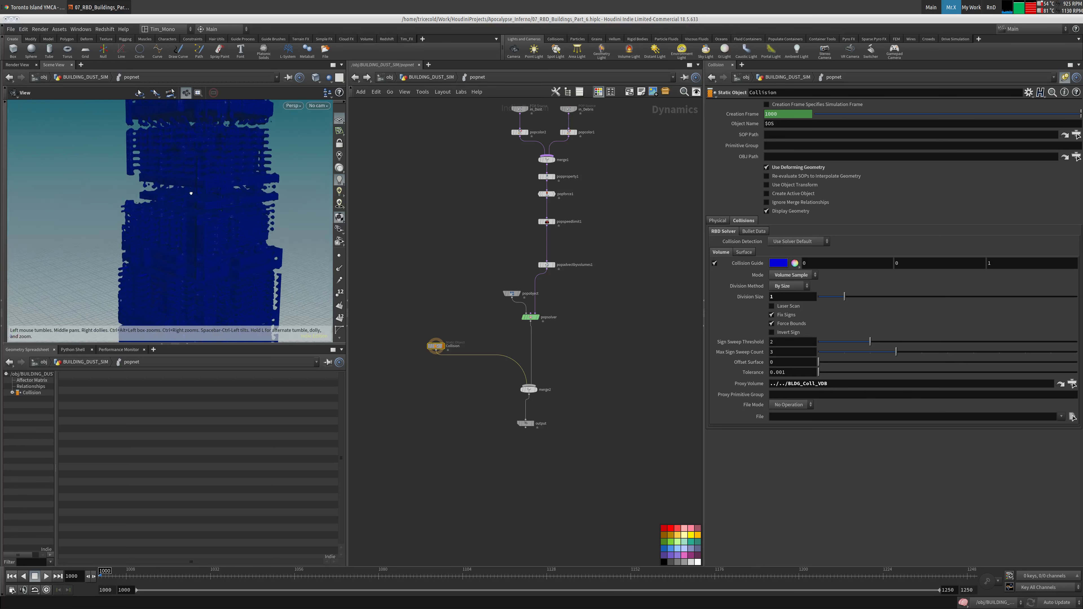
pyautogui.moveTo(190, 192); pyautogui.dragTo(197, 196)
pyautogui.moveTo(455, 317); pyautogui.dragTo(498, 260, button='middle')
pyautogui.moveTo(480, 289); pyautogui.dragTo(445, 279)
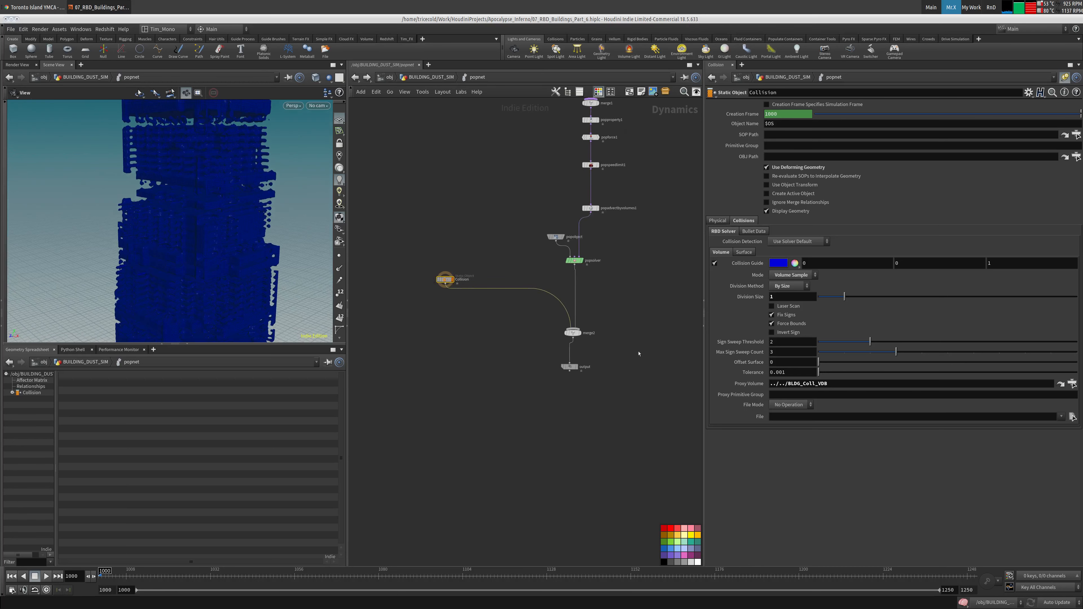
# In Manual update mode, move the OUT_COLLIDER null between BLDG_Coll_VDB and merge2 and rename it OUT_BLDG_COLL_VDB.
pyautogui.click(1055, 602)
pyautogui.click(1053, 603)
pyautogui.click(431, 77)
pyautogui.moveTo(686, 277); pyautogui.dragTo(545, 346, button='middle')
pyautogui.moveTo(517, 361); pyautogui.dragTo(582, 226)
pyautogui.click(530, 226)
pyautogui.write('BLDG_C')
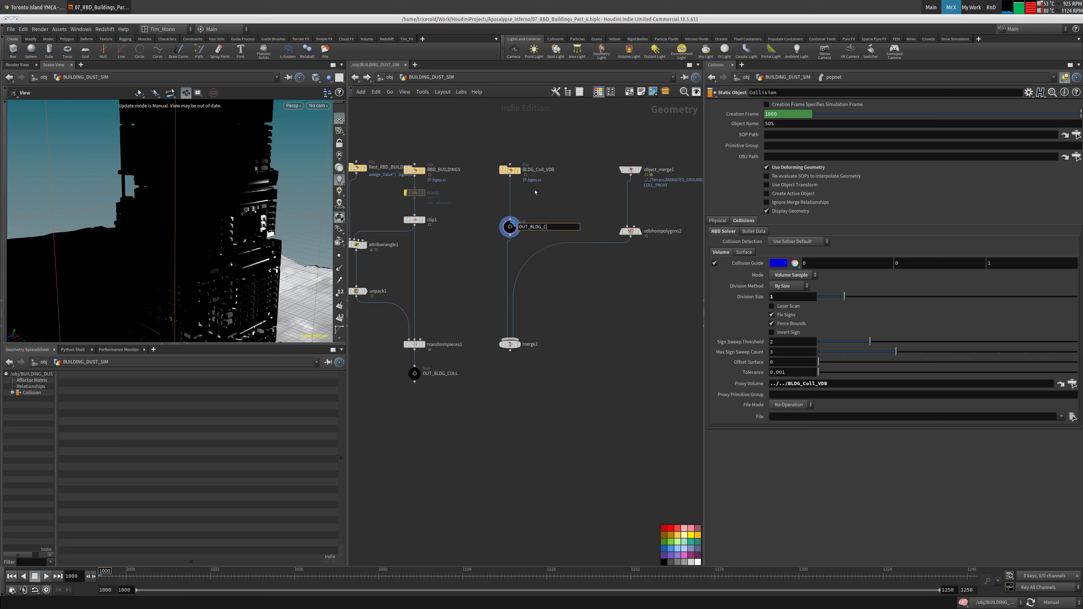
pyautogui.write('OLL_VDB')
pyautogui.press('Return')
# Display vdbfrompolygons2 and switch the scene back to Auto Update.
pyautogui.click(638, 232)
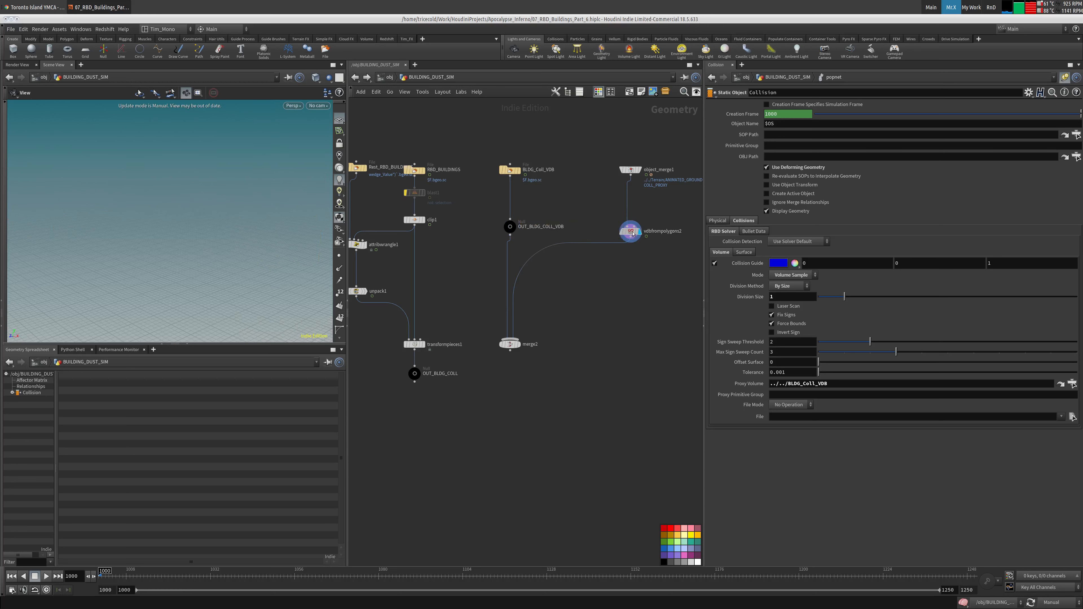
pyautogui.click(1050, 602)
pyautogui.click(1056, 575)
# Duplicate the OUT_BLDG_COLL_VDB null, insert the copy below vdbfrompolygons2 and rename it OUT_TERRAIN_COLL_VDB.
pyautogui.click(510, 226)
pyautogui.hotkey('ctrl', 'c')
pyautogui.hotkey('ctrl', 'v')
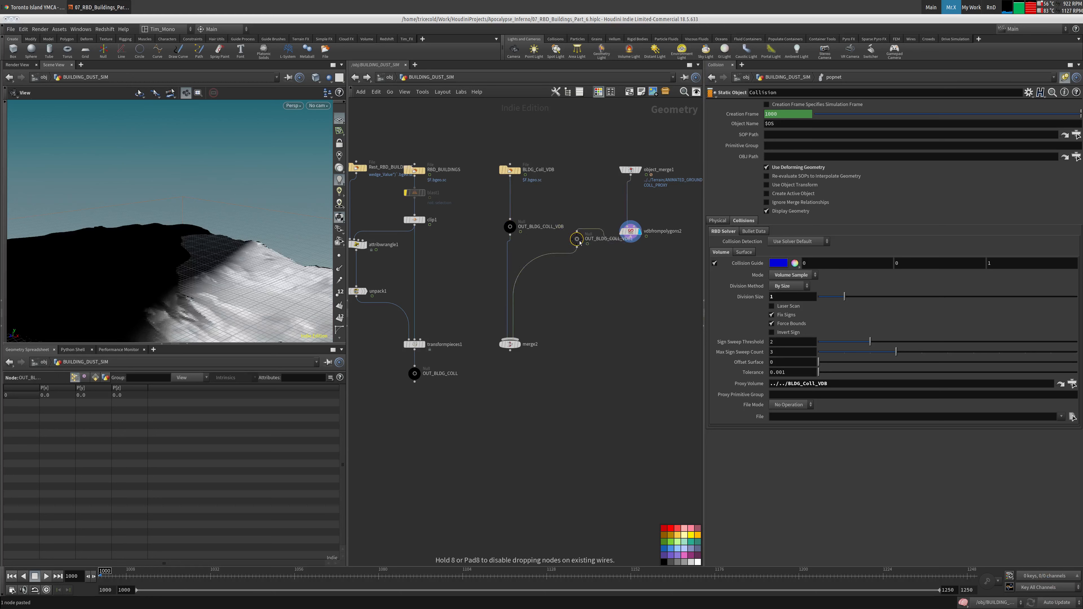
pyautogui.click(627, 275)
pyautogui.doubleClick(649, 271)
pyautogui.click(659, 272)
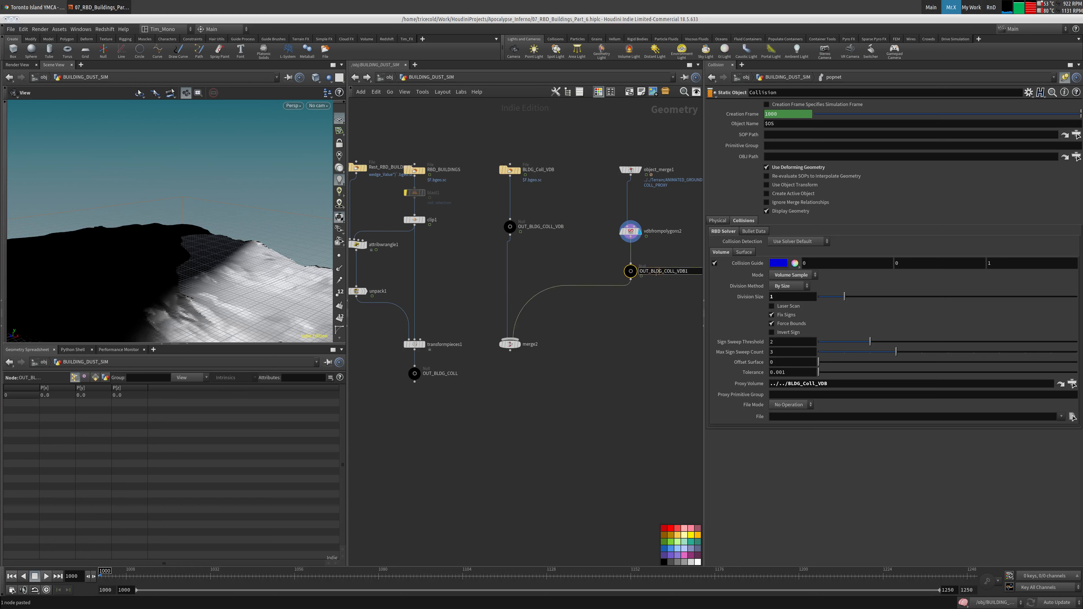
pyautogui.write('TERRAIN')
pyautogui.press('Return')
# Delete merge2 and line up the OUT_BLDG_COLL_VDB and OUT_TERRAIN_COLL_VDB nulls level with OUT_BLDG_COLL.
pyautogui.click(510, 344)
pyautogui.press('Delete')
pyautogui.moveTo(509, 226); pyautogui.dragTo(511, 370)
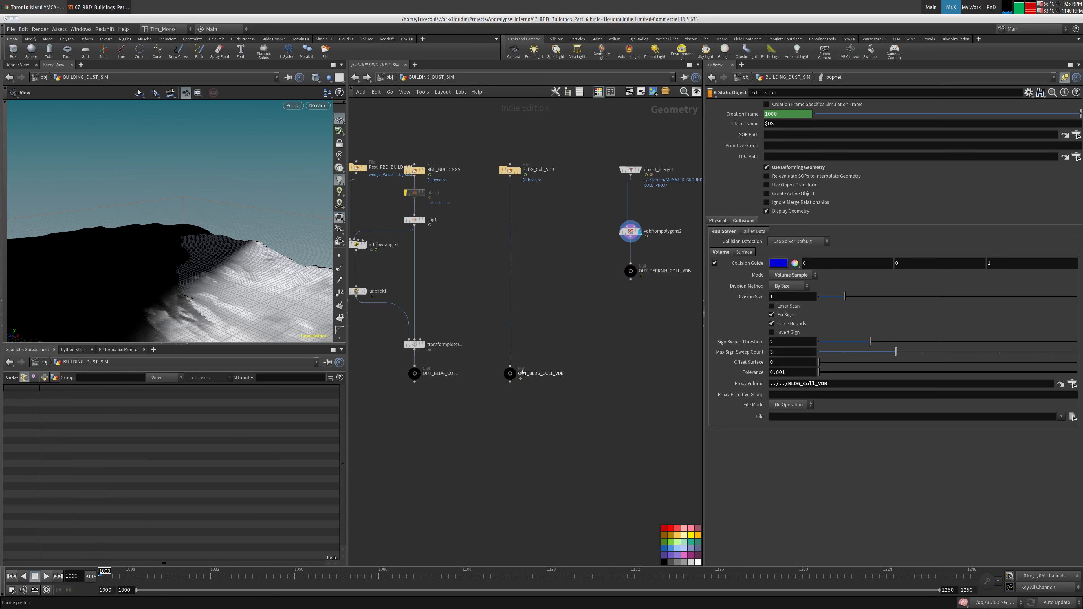
pyautogui.moveTo(631, 273); pyautogui.dragTo(630, 376)
# Inside popnet, paste a copy of the Collision static object beside the original and rename it Terrain.
pyautogui.moveTo(394, 426); pyautogui.dragTo(642, 332, button='middle')
pyautogui.doubleClick(498, 375)
pyautogui.hotkey('ctrl', 'v')
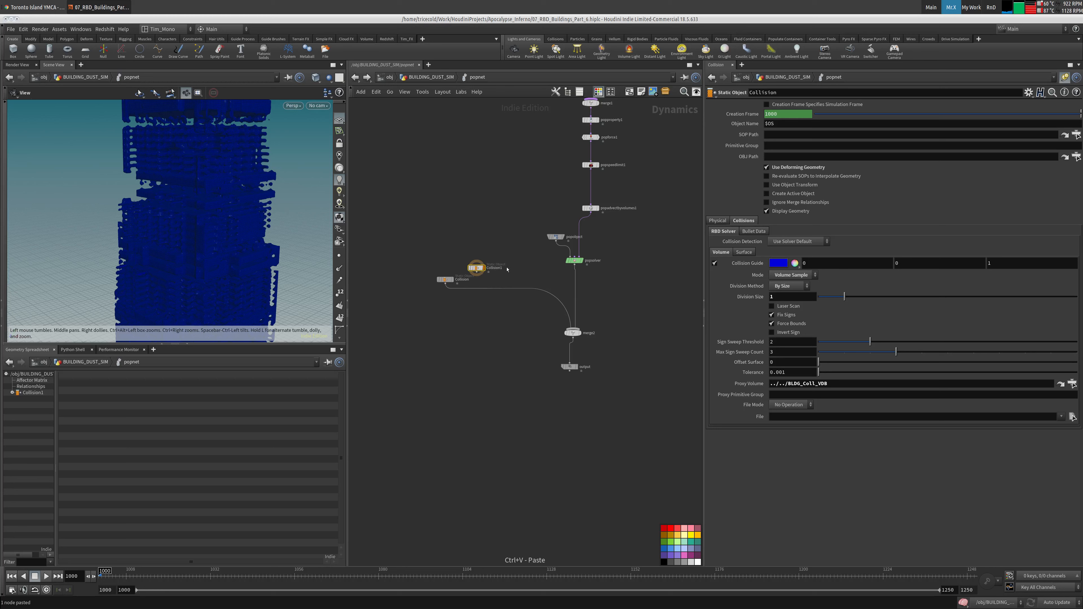
pyautogui.moveTo(476, 268); pyautogui.dragTo(486, 263)
pyautogui.doubleClick(505, 263)
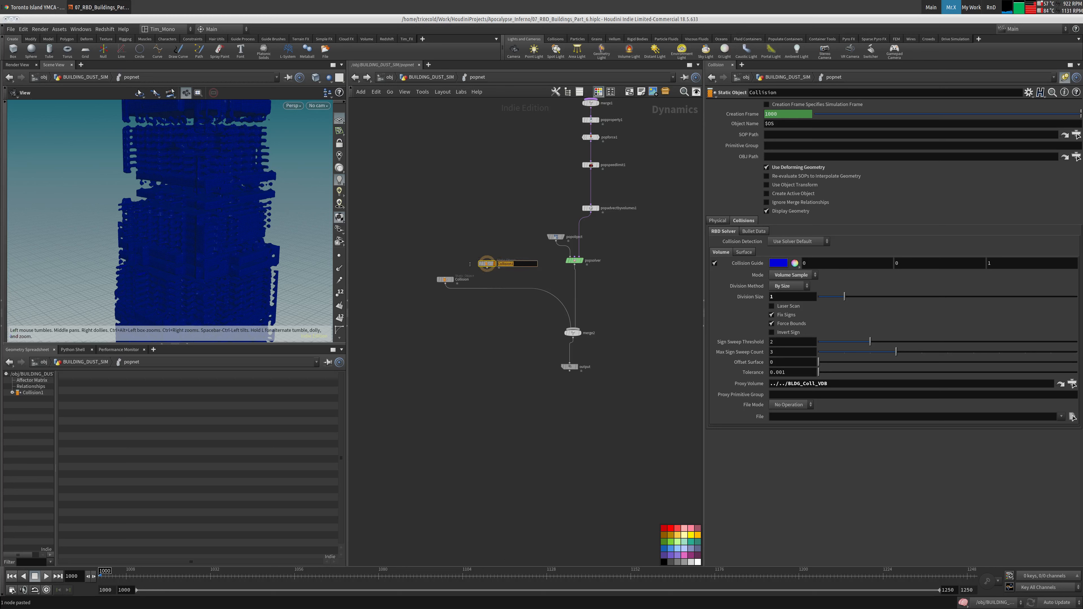
pyautogui.write('Terrain')
pyautogui.press('Return')
# Set the Terrain object's Proxy Volume to the OUT_TERRAIN_COLL_VDB null in BUILDING_DUST_SIM.
pyautogui.click(1065, 76)
pyautogui.click(1065, 75)
pyautogui.click(431, 77)
pyautogui.scroll(3, 552, 283)
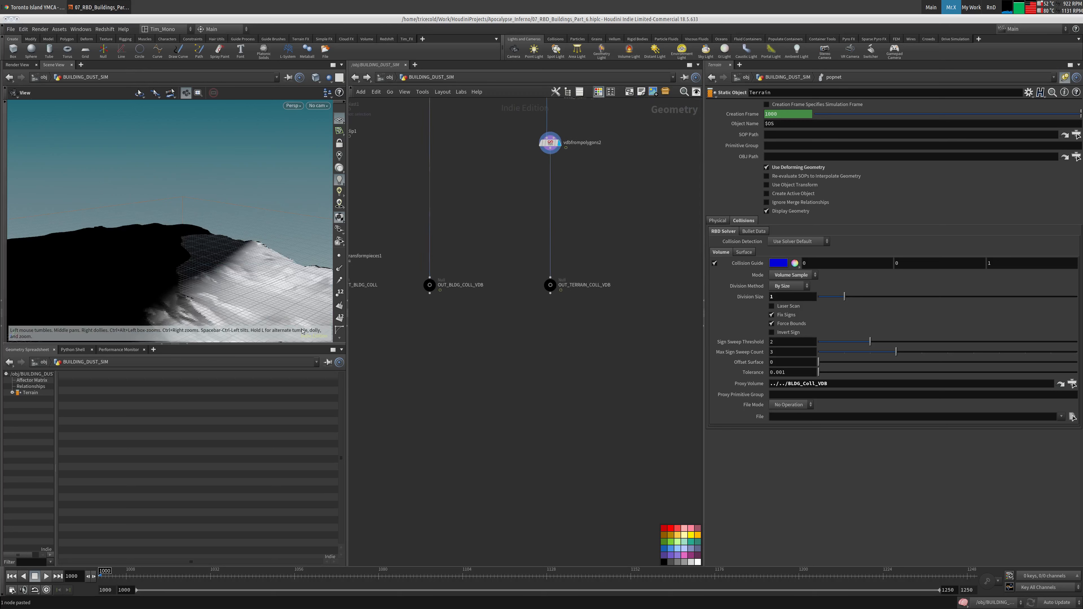
pyautogui.moveTo(554, 284); pyautogui.dragTo(822, 156)
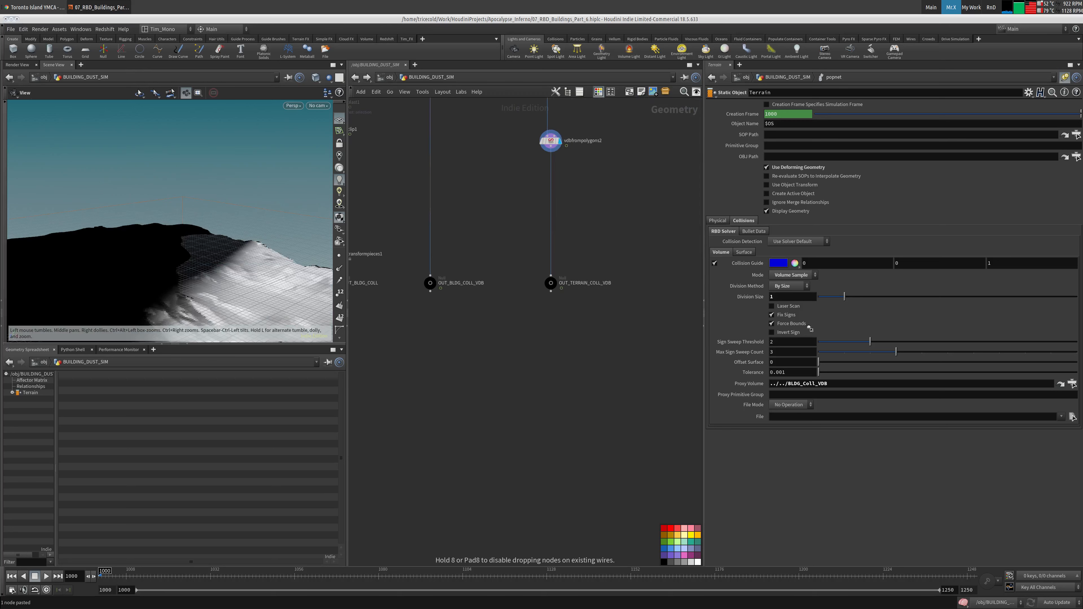
pyautogui.moveTo(831, 384); pyautogui.dragTo(831, 384)
# Return to popnet and set the Collision object's Proxy Volume to ../../OUT_BLDG_COLL_VDB.
pyautogui.moveTo(459, 373); pyautogui.dragTo(662, 351, button='middle')
pyautogui.click(566, 260)
pyautogui.moveTo(609, 211); pyautogui.dragTo(383, 282, button='middle')
pyautogui.doubleClick(453, 331)
pyautogui.click(424, 378)
pyautogui.scroll(-2, 587, 401)
pyautogui.moveTo(586, 401); pyautogui.dragTo(667, 308, button='middle')
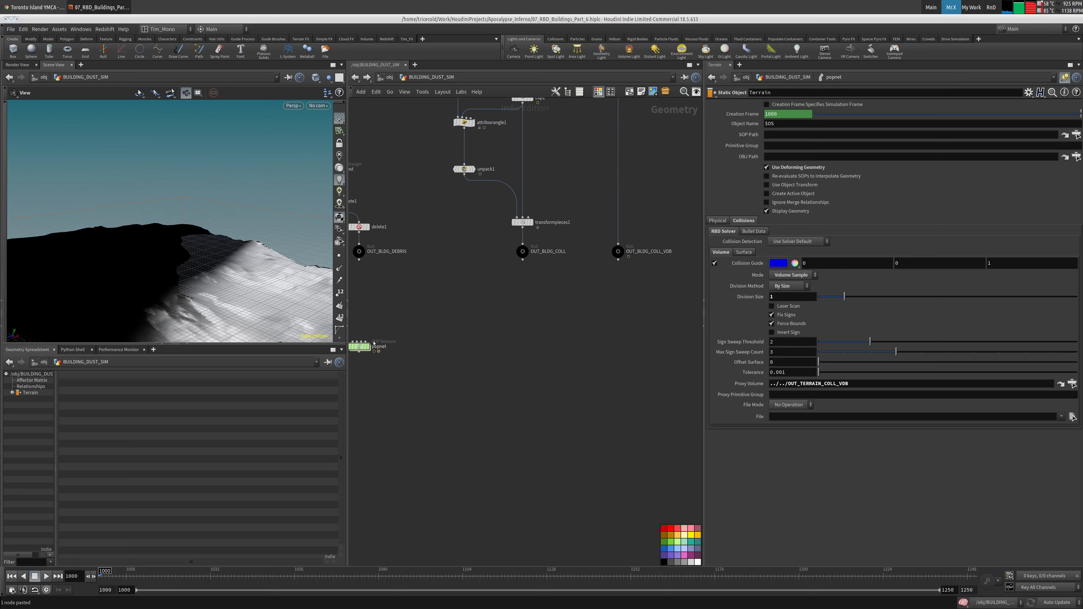
pyautogui.doubleClick(360, 347)
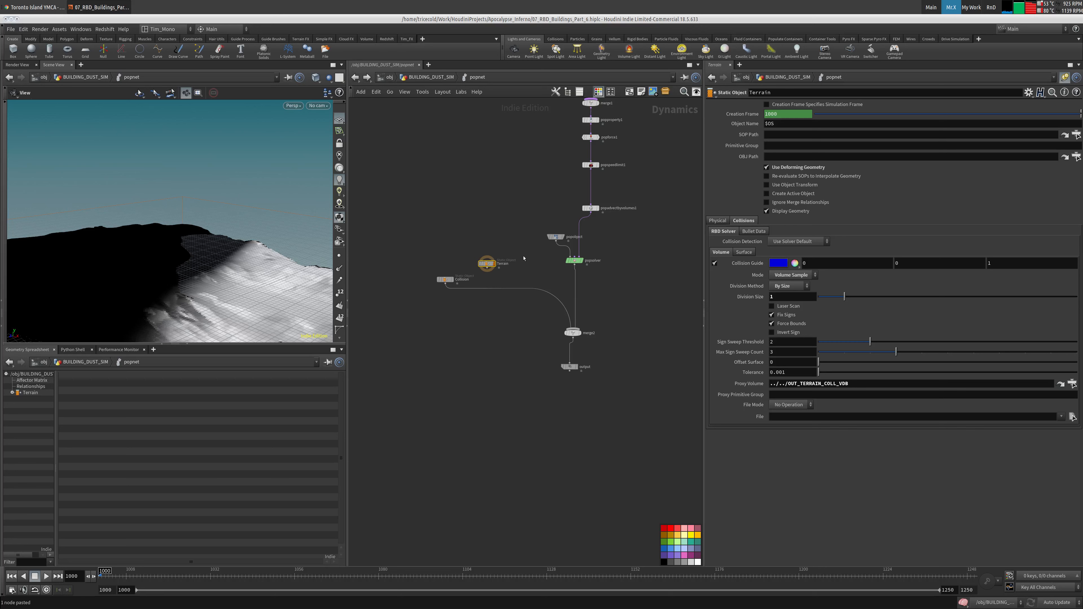
pyautogui.click(445, 279)
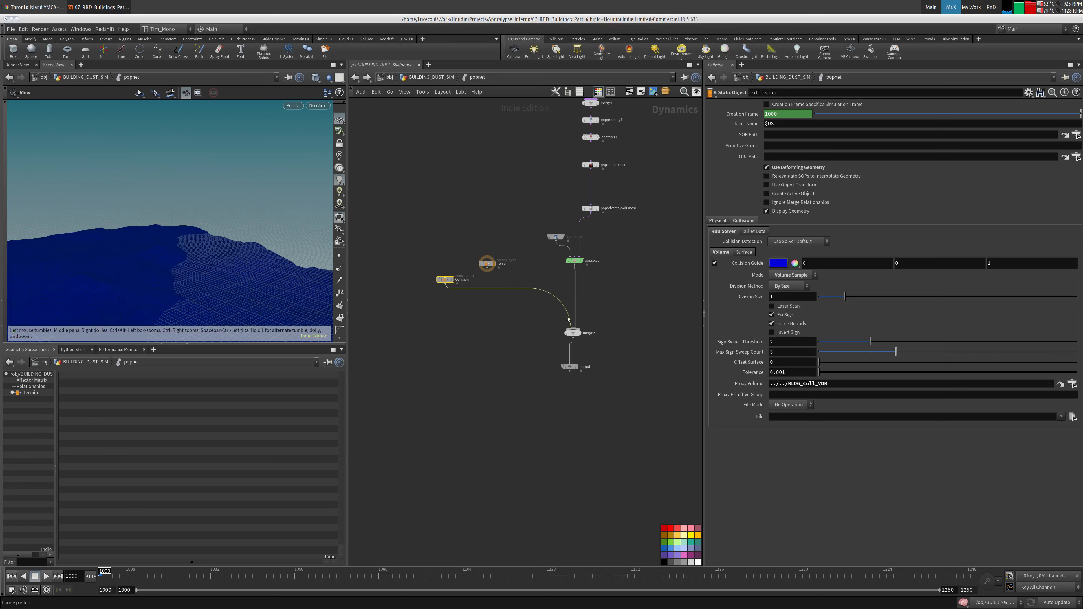
pyautogui.click(810, 384)
pyautogui.doubleClick(848, 384)
pyautogui.hotkey('ctrl', 'v')
pyautogui.press('Return')
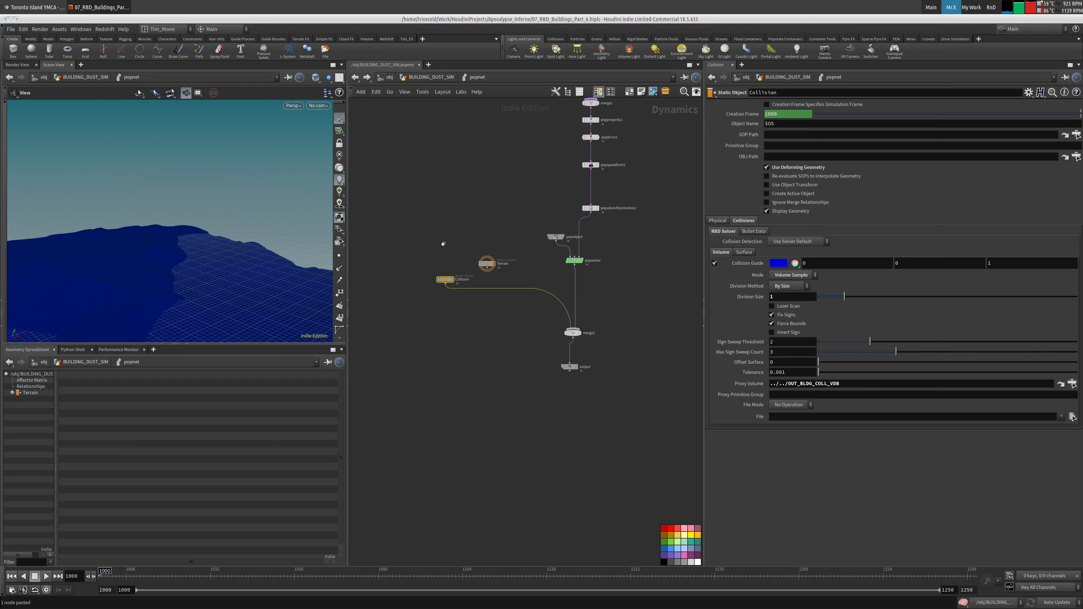
# Rename the Collision static object as Building.
pyautogui.scroll(4, 455, 244)
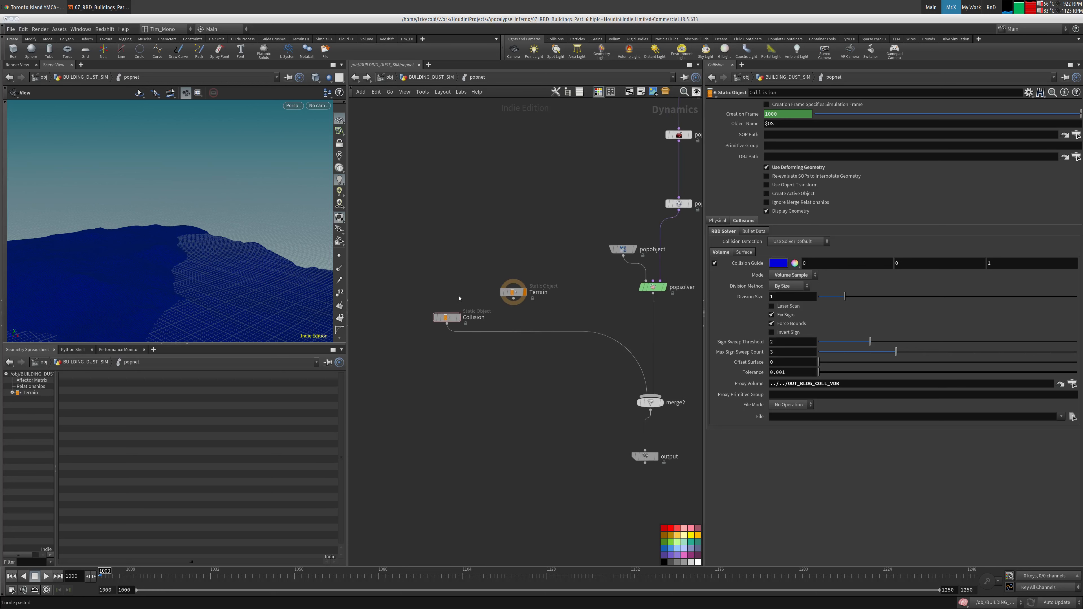
pyautogui.doubleClick(495, 316)
pyautogui.write('B')
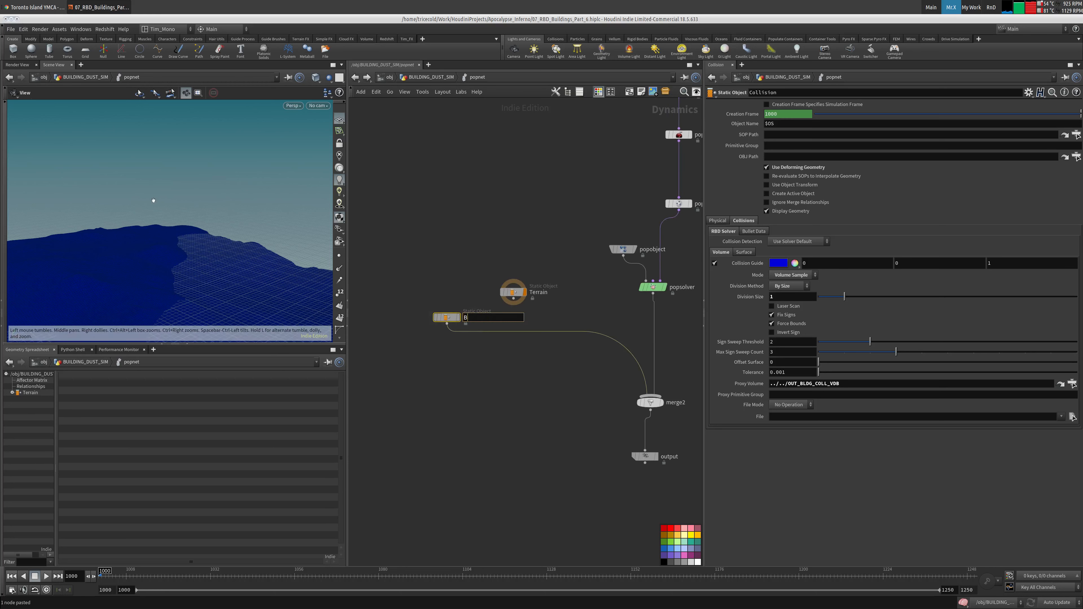
pyautogui.write('uilding')
pyautogui.press('Return')
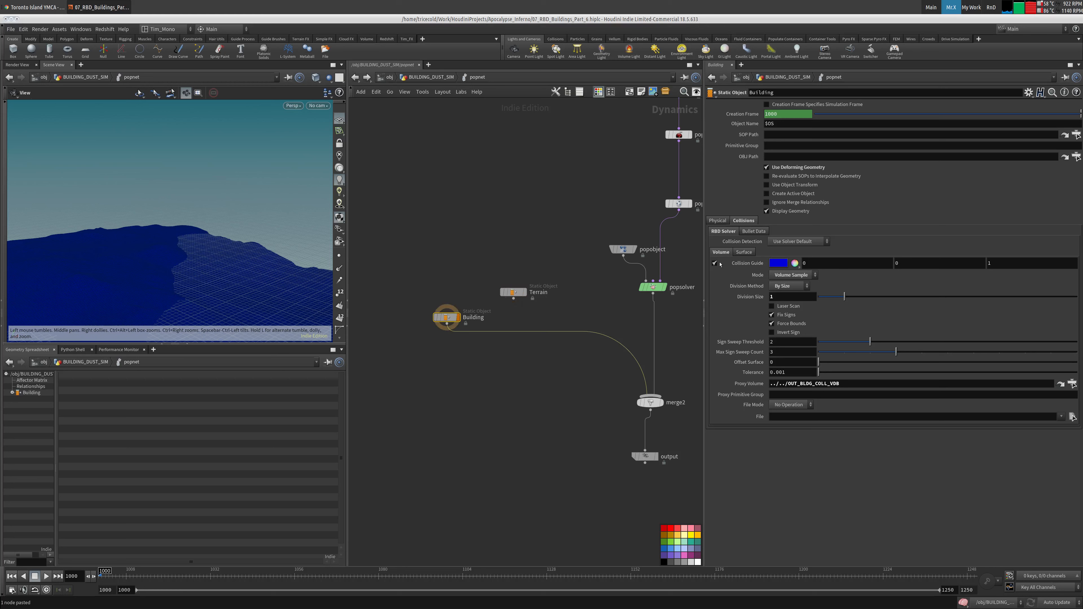
# Turn off the Collision Guide display on both the Terrain and Building static objects.
pyautogui.press('r')
pyautogui.click(511, 290)
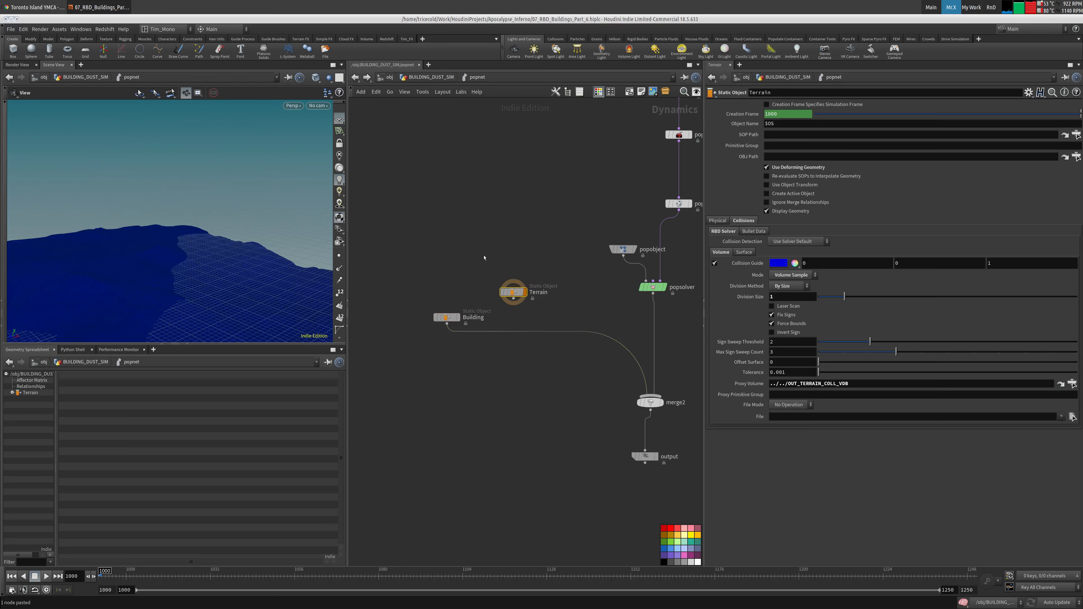
pyautogui.click(714, 263)
pyautogui.moveTo(475, 297); pyautogui.dragTo(393, 346)
pyautogui.moveTo(572, 308)
pyautogui.mouseDown(button='middle')
pyautogui.moveTo(553, 284)
pyautogui.moveTo(590, 284)
pyautogui.moveTo(584, 290)
pyautogui.mouseUp(button='middle')
pyautogui.click(714, 263)
# Insert a Merge node on the Building object's connection to merge2 and wire Terrain into it.
pyautogui.press('Tab')
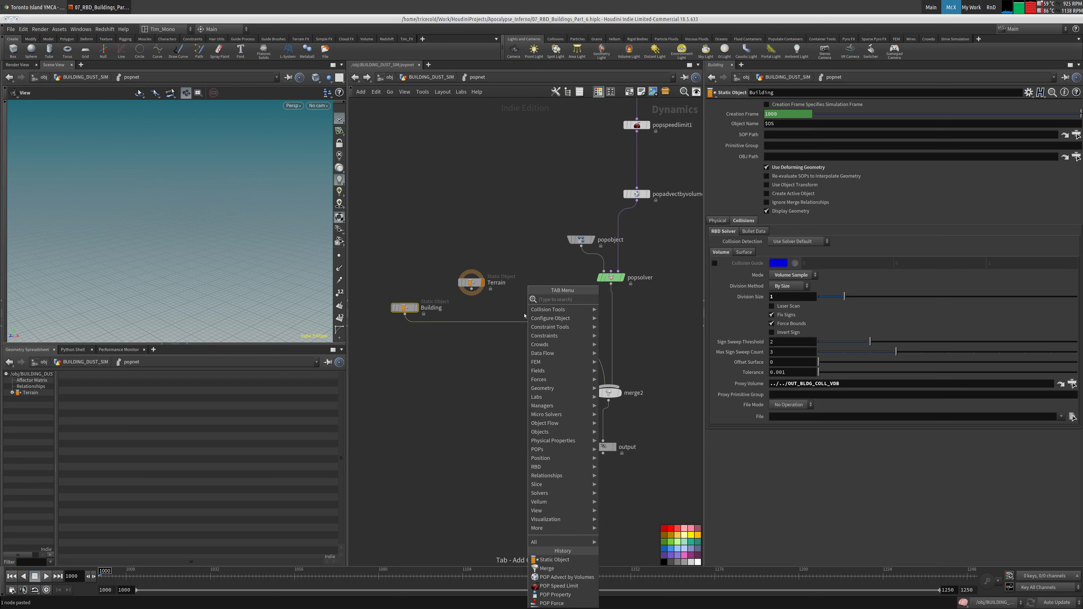
pyautogui.write('mer')
pyautogui.click(616, 300)
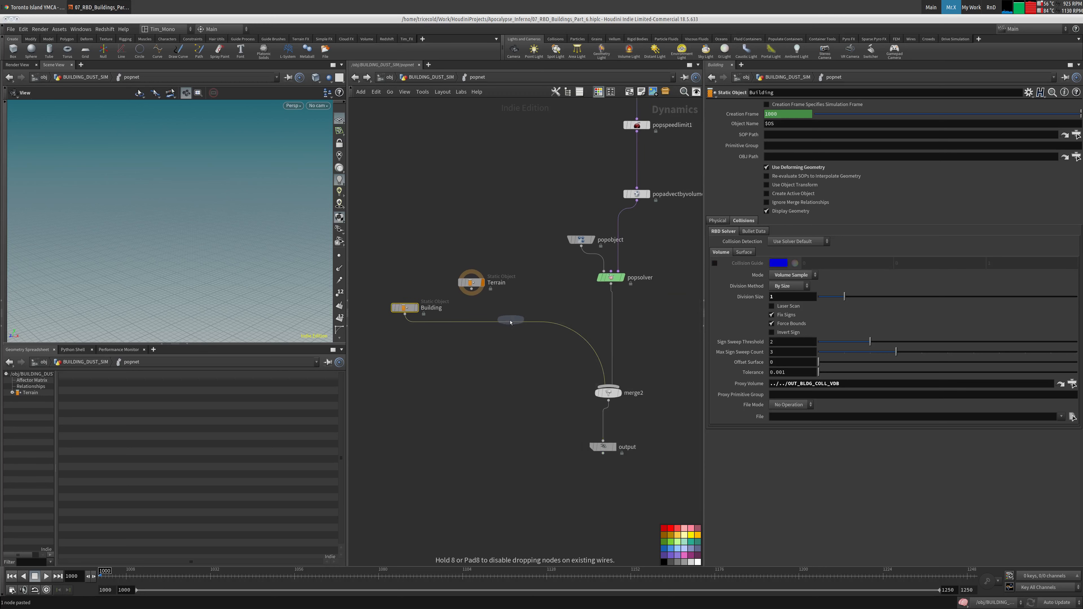
pyautogui.click(507, 320)
pyautogui.moveTo(471, 290); pyautogui.dragTo(506, 316)
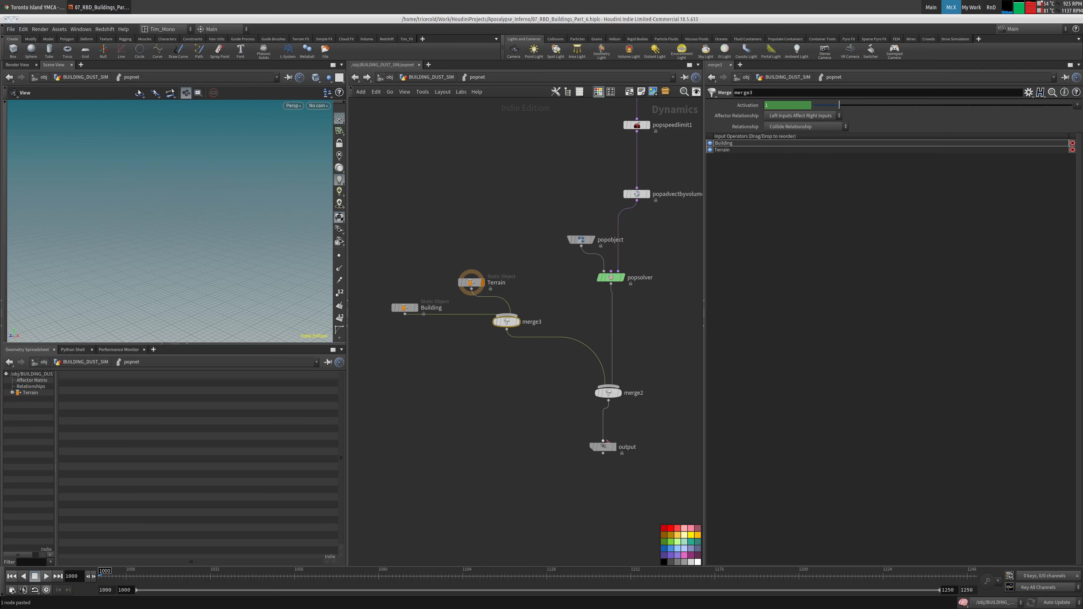
# Make output the displayed node and arrange Building and Terrain side by side above merge3.
pyautogui.click(602, 446)
pyautogui.moveTo(543, 264); pyautogui.dragTo(536, 309, button='middle')
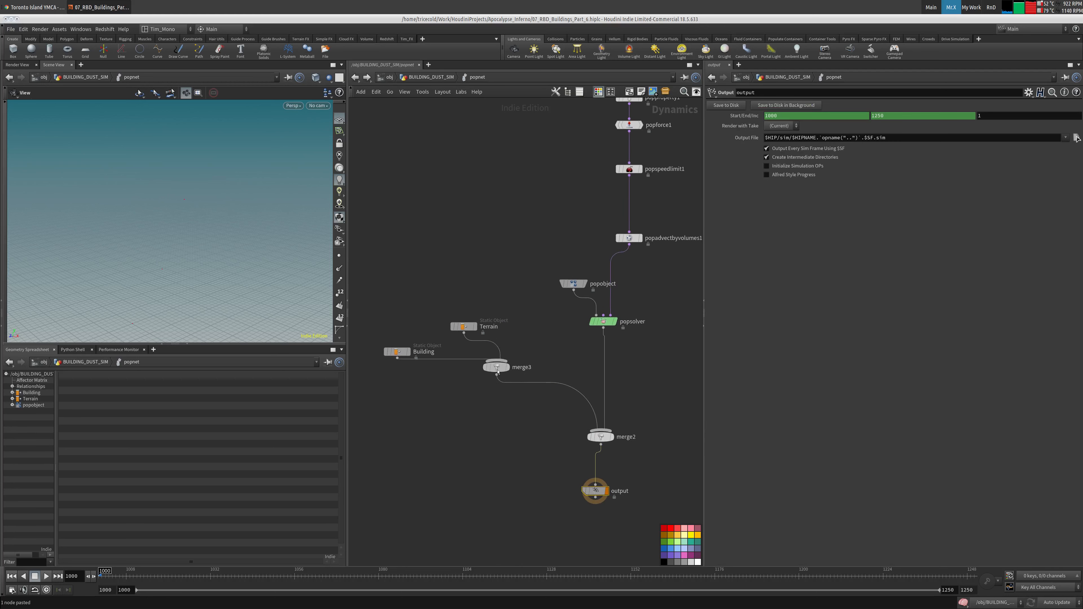
pyautogui.moveTo(499, 366); pyautogui.dragTo(453, 393)
pyautogui.moveTo(396, 351); pyautogui.dragTo(388, 290)
pyautogui.moveTo(464, 330); pyautogui.dragTo(507, 296)
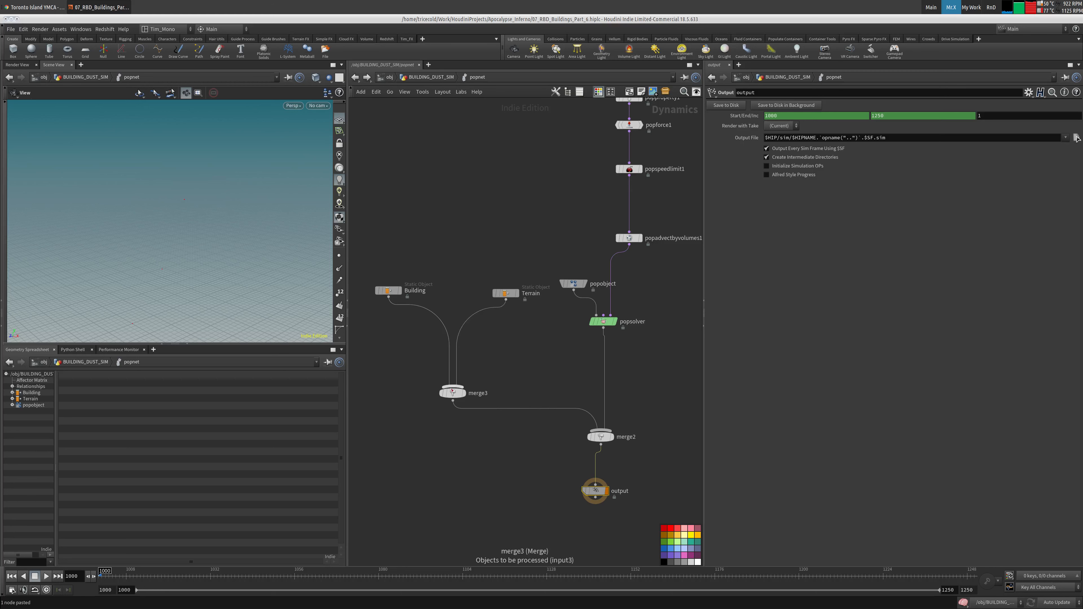
# Set merge3's Affector Relationship to No Change, keeping Collide Relationship as its relationship.
pyautogui.click(453, 393)
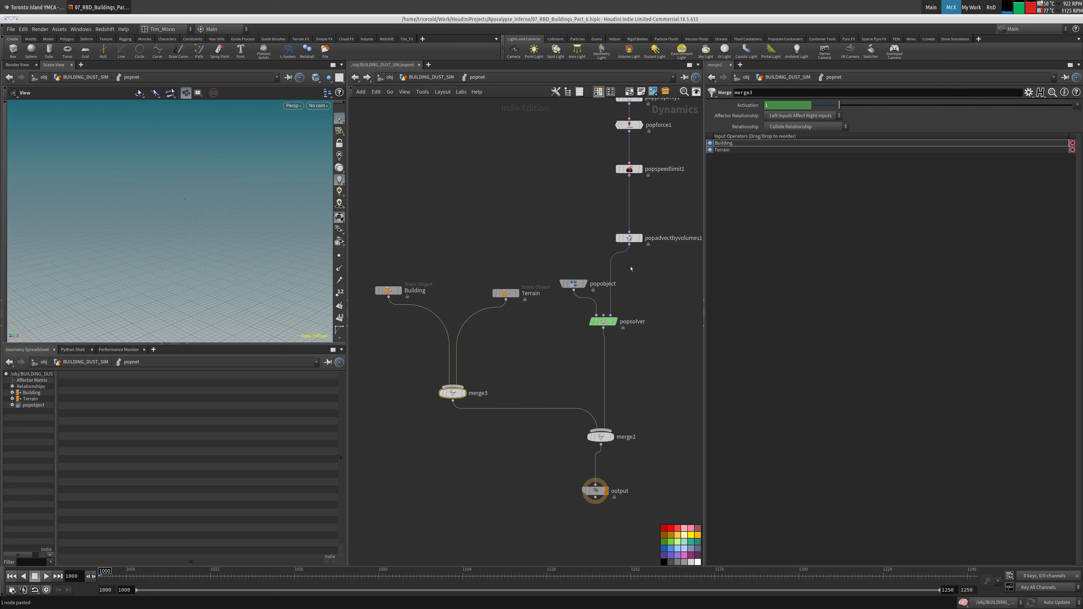
pyautogui.click(769, 116)
pyautogui.click(776, 125)
pyautogui.click(773, 127)
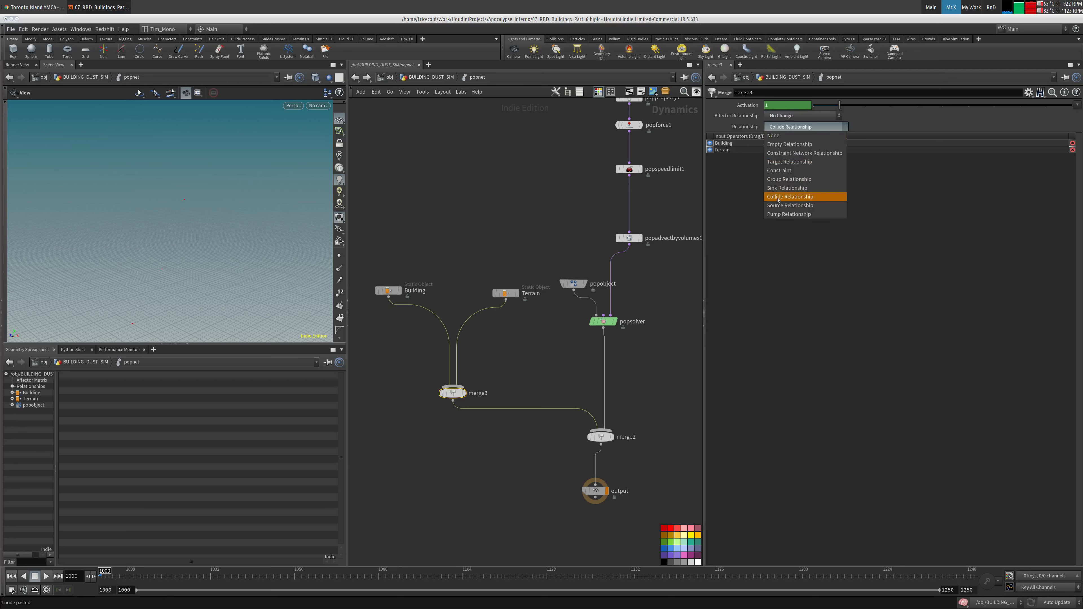
pyautogui.click(483, 204)
# Move popobject higher above popsolver, review its Collisions and Physical settings and set its Bounce to 0.
pyautogui.moveTo(542, 287); pyautogui.dragTo(480, 262, button='middle')
pyautogui.click(510, 259)
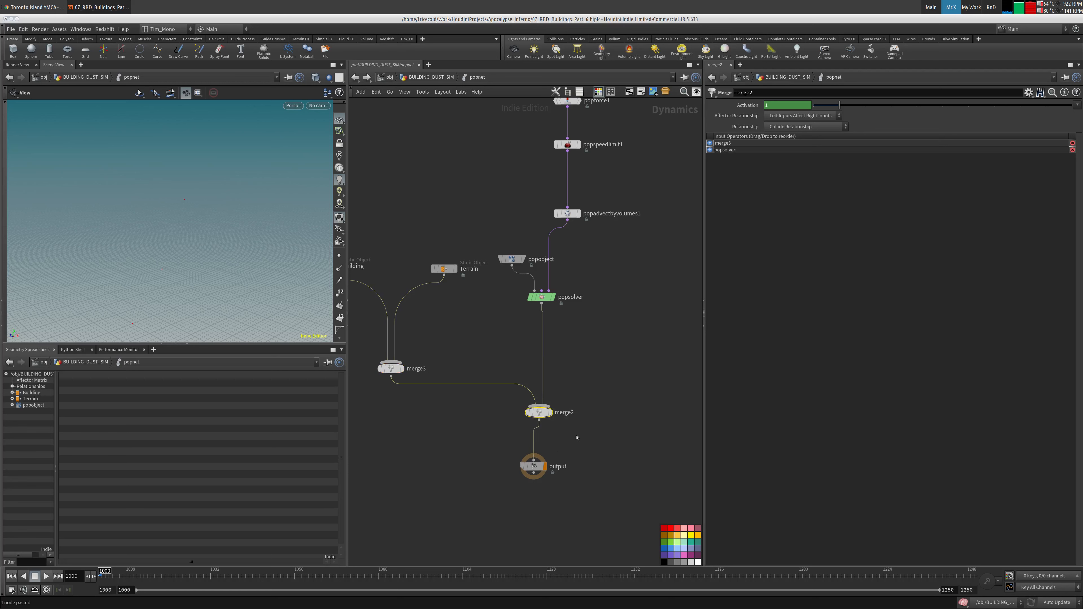
pyautogui.moveTo(510, 259); pyautogui.dragTo(500, 228)
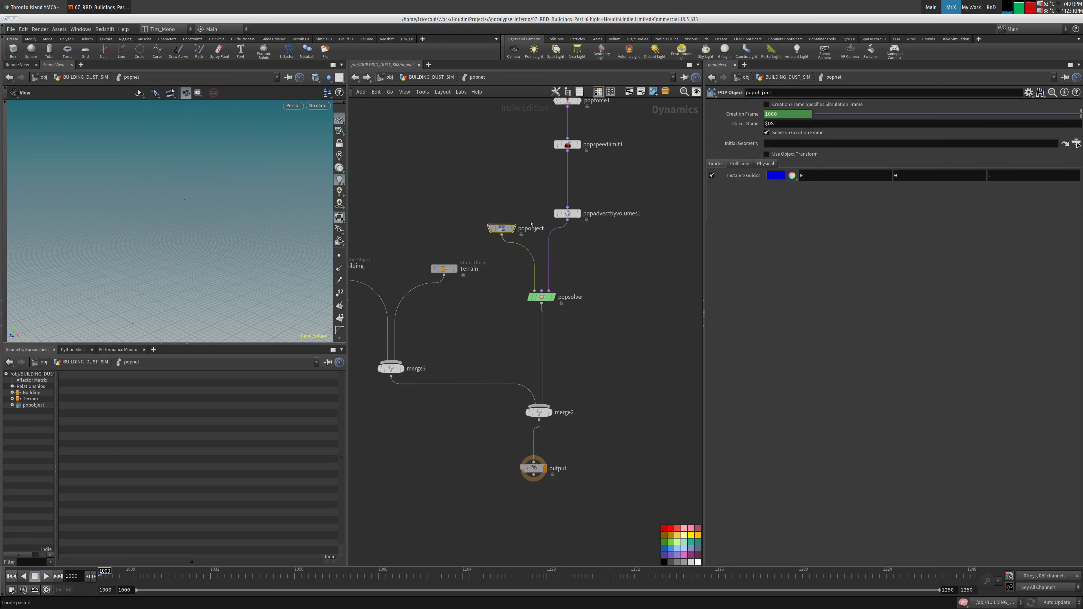
pyautogui.click(740, 163)
pyautogui.click(765, 163)
pyautogui.click(715, 164)
pyautogui.click(766, 164)
pyautogui.moveTo(827, 174); pyautogui.dragTo(640, 198)
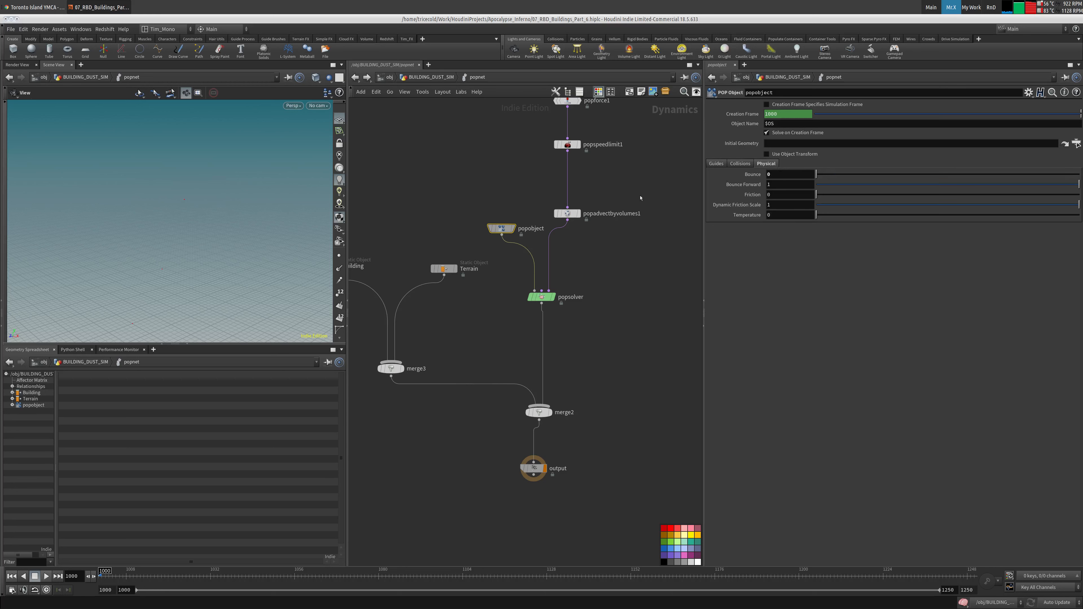
pyautogui.click(725, 163)
# Bypass the Building and Terrain static objects, leaving the output node selected.
pyautogui.moveTo(614, 323); pyautogui.dragTo(579, 405, button='middle')
pyautogui.moveTo(487, 183); pyautogui.dragTo(489, 307, button='middle')
pyautogui.click(492, 171)
pyautogui.click(569, 171)
pyautogui.moveTo(461, 422); pyautogui.dragTo(513, 284, button='middle')
pyautogui.scroll(-2, 507, 299)
pyautogui.moveTo(504, 316); pyautogui.dragTo(433, 326)
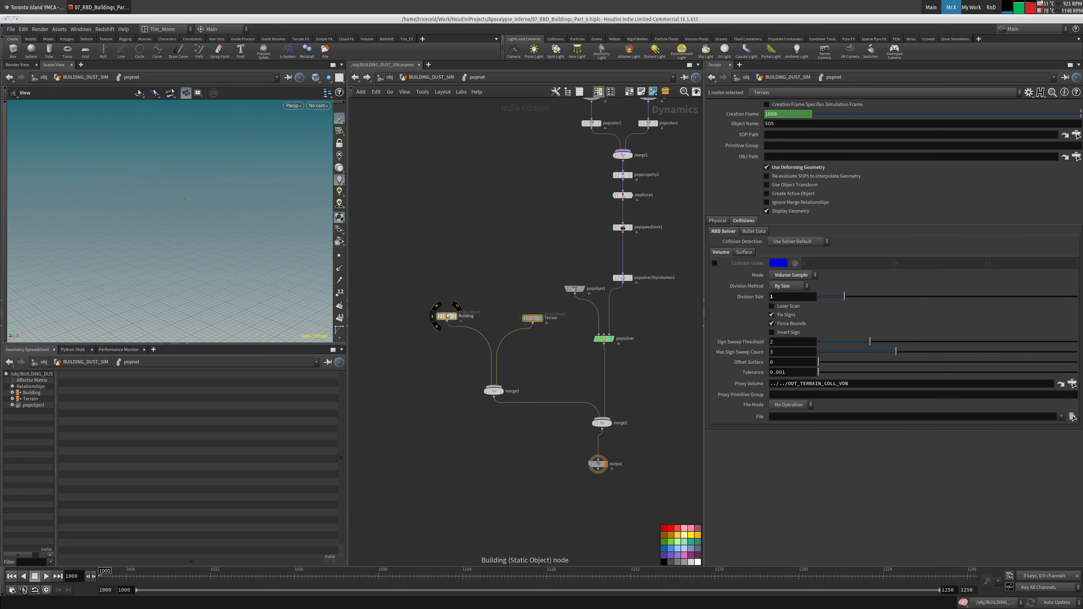
pyautogui.press('q')
pyautogui.moveTo(560, 478); pyautogui.dragTo(527, 450, button='middle')
pyautogui.click(564, 435)
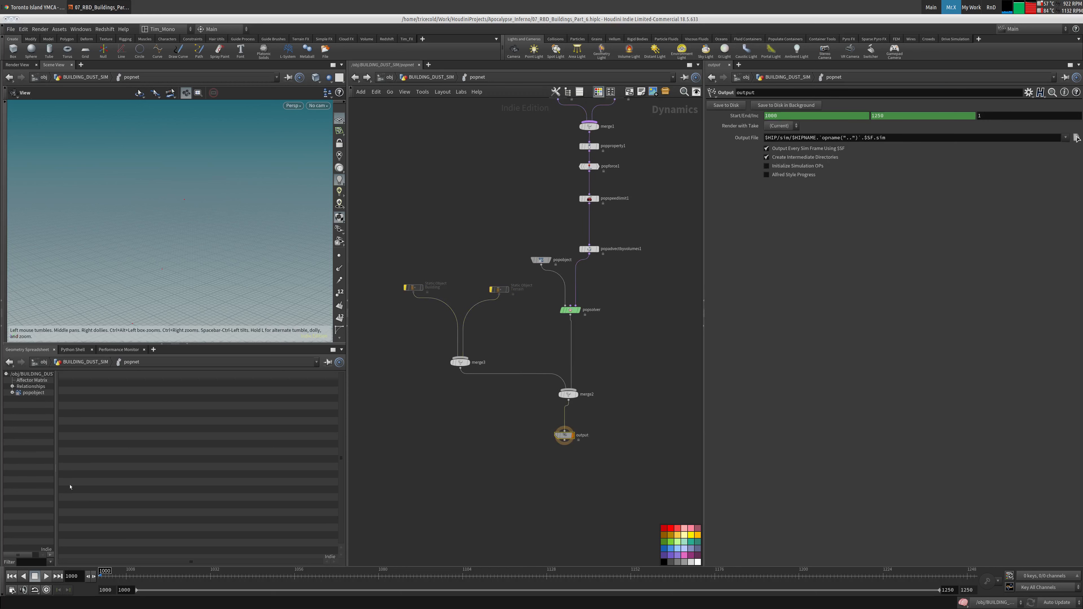
# Save the scene and play the particle simulation from frame 1000 without collisions, then stop playback.
pyautogui.click(11, 29)
pyautogui.click(14, 79)
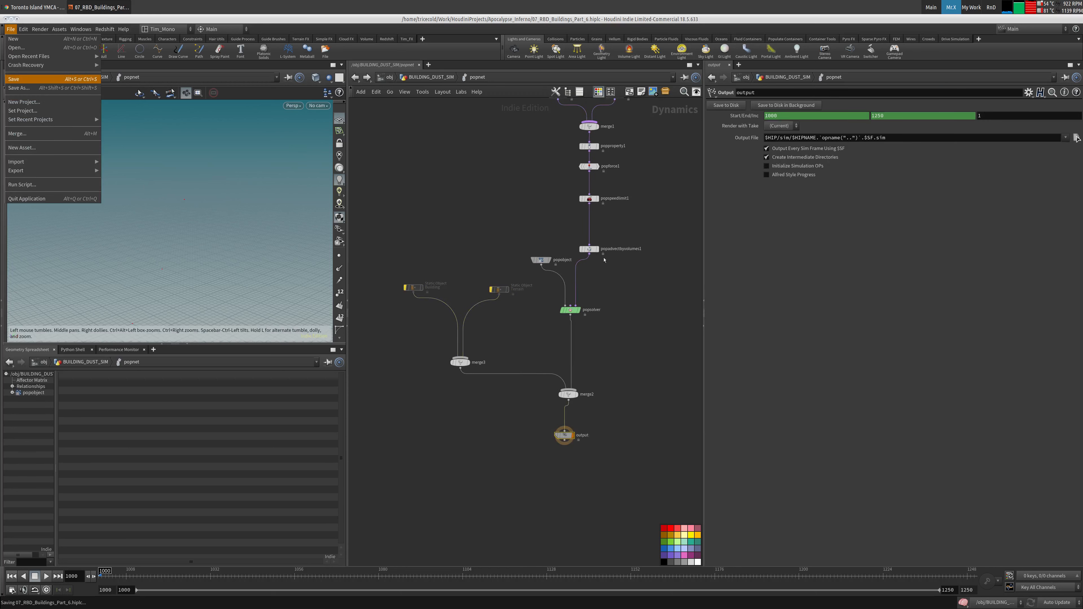
pyautogui.click(47, 576)
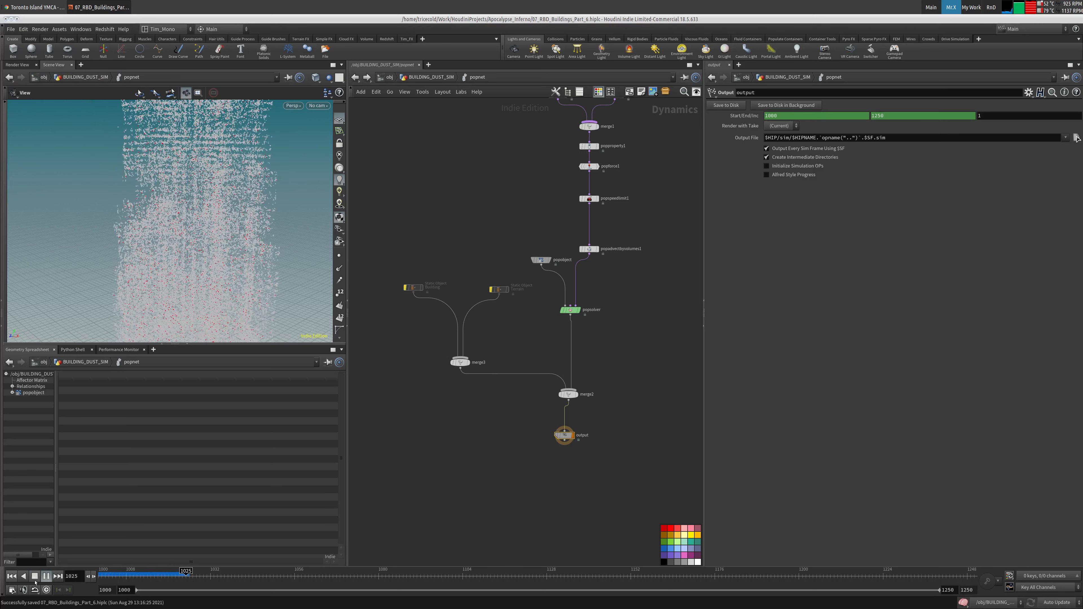
pyautogui.click(35, 578)
# Make room above the output node and insert a Gravity Force between merge2 and output.
pyautogui.moveTo(515, 485); pyautogui.dragTo(505, 459, button='middle')
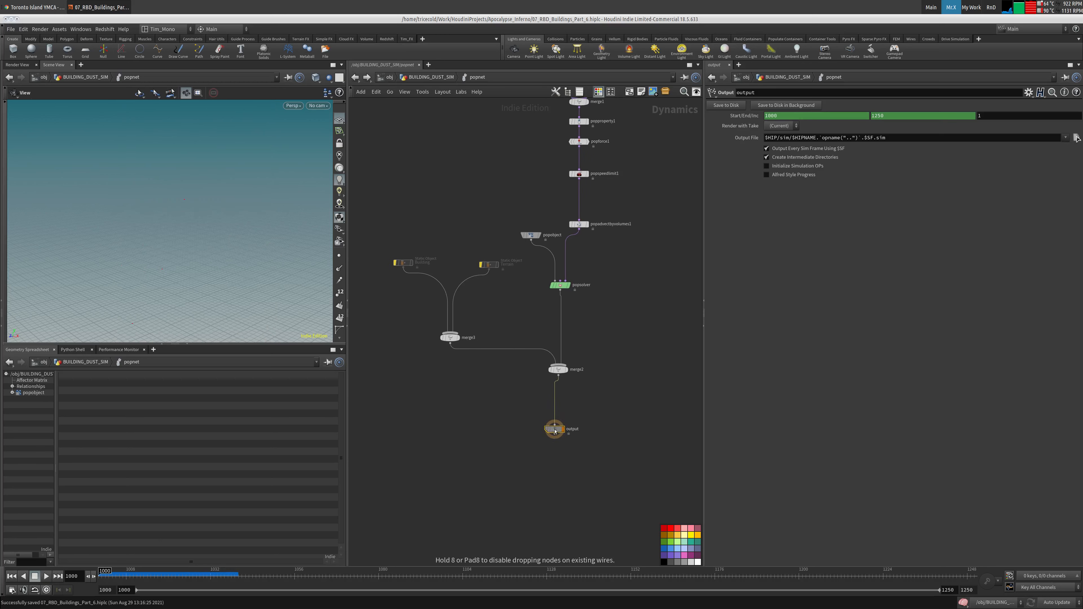
pyautogui.press('Tab')
pyautogui.write('gr')
pyautogui.press('Return')
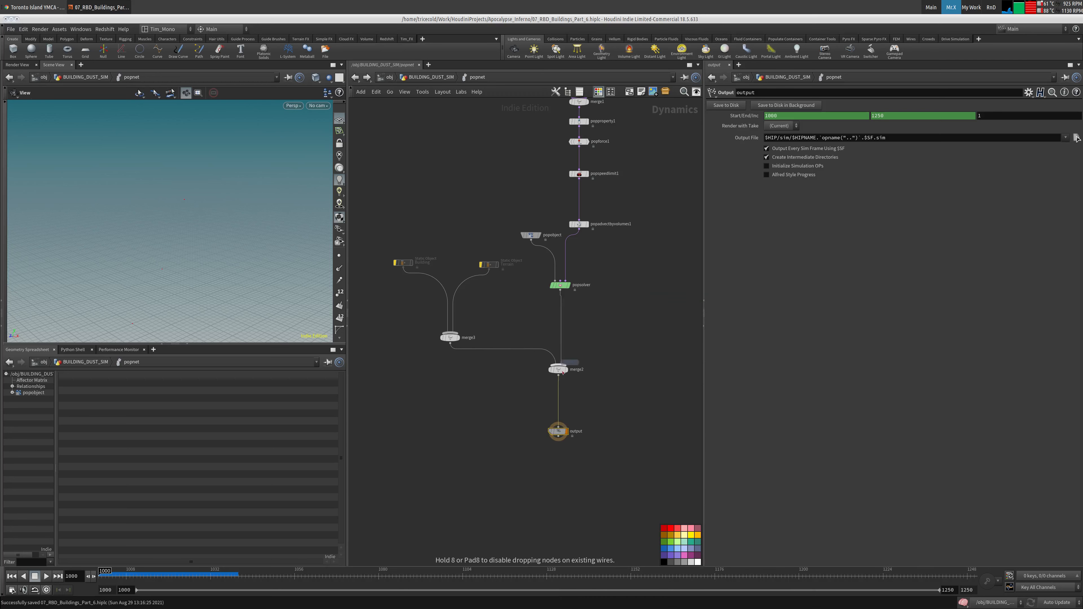
pyautogui.click(558, 395)
# Play the simulation with gravity, check the falling particles in the viewport and return to the first frame.
pyautogui.click(47, 577)
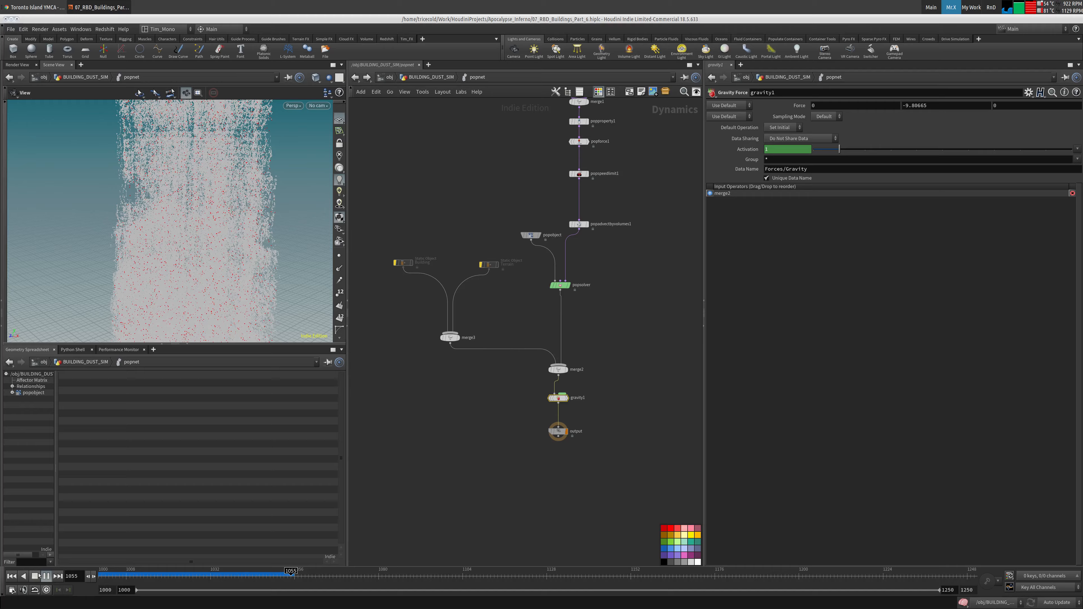
pyautogui.press('Escape')
pyautogui.moveTo(168, 190); pyautogui.dragTo(237, 222)
pyautogui.hotkey('ctrl', 'Up')
# Open the viewport display options, set the particle Point Size to 6.09 and replay the simulation before returning to the first frame.
pyautogui.press('d')
pyautogui.moveTo(130, 276); pyautogui.dragTo(154, 276)
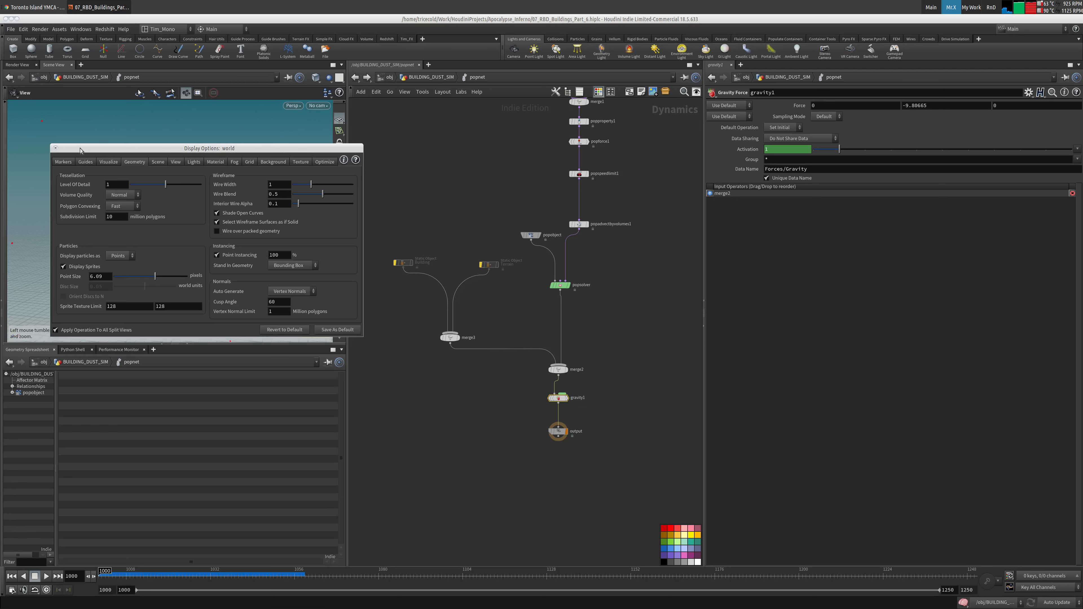
pyautogui.moveTo(199, 150); pyautogui.dragTo(918, 336)
pyautogui.click(46, 576)
pyautogui.hotkey('ctrl', 'Up')
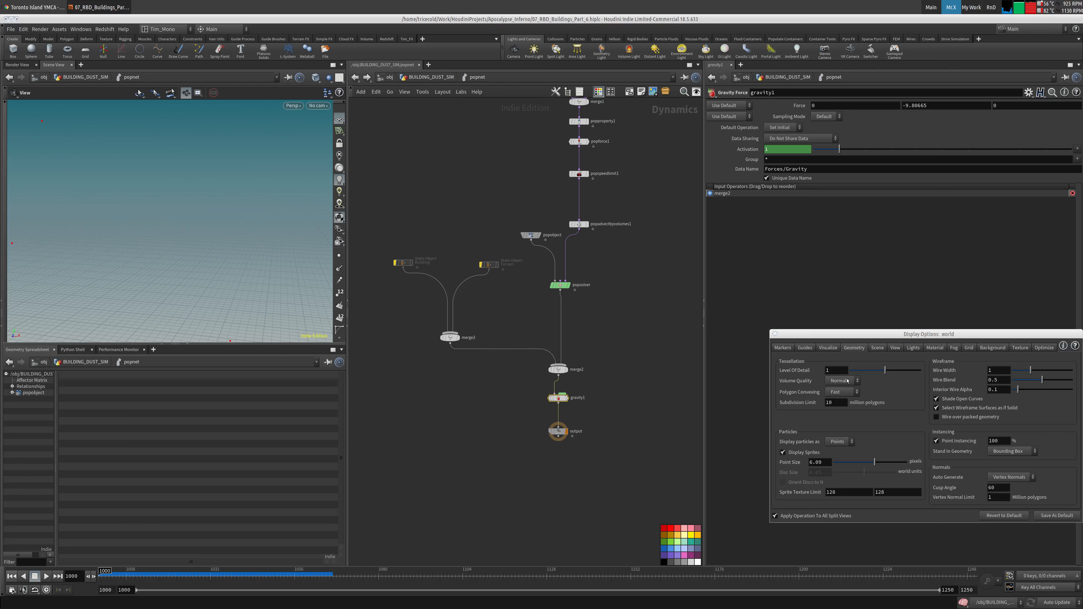
# Set the particle Point Size to 3 and switch the particle display to Pixels.
pyautogui.click(819, 462)
pyautogui.write('3')
pyautogui.click(846, 458)
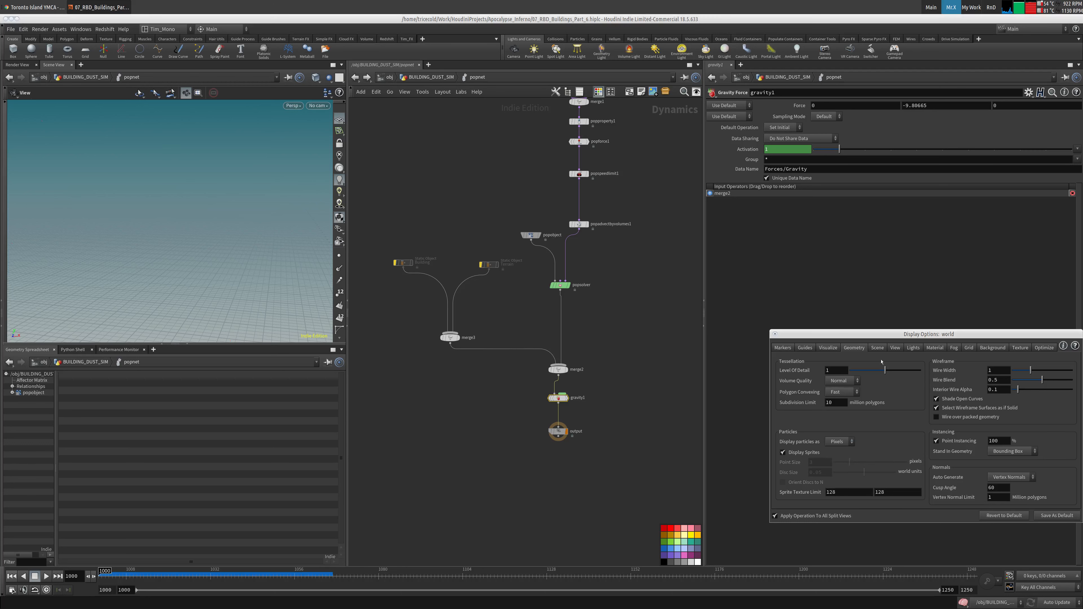
# Switch the particle display to Points and enlarge the Point Size in the viewport display options.
pyautogui.moveTo(1059, 335); pyautogui.dragTo(881, 344)
pyautogui.click(662, 450)
pyautogui.click(661, 451)
pyautogui.moveTo(671, 469); pyautogui.dragTo(717, 470)
# Re-enable the bypassed Building and Terrain static objects, spread them apart above merge3, and select the output node.
pyautogui.moveTo(382, 226); pyautogui.dragTo(442, 261)
pyautogui.click(462, 275)
pyautogui.click(558, 431)
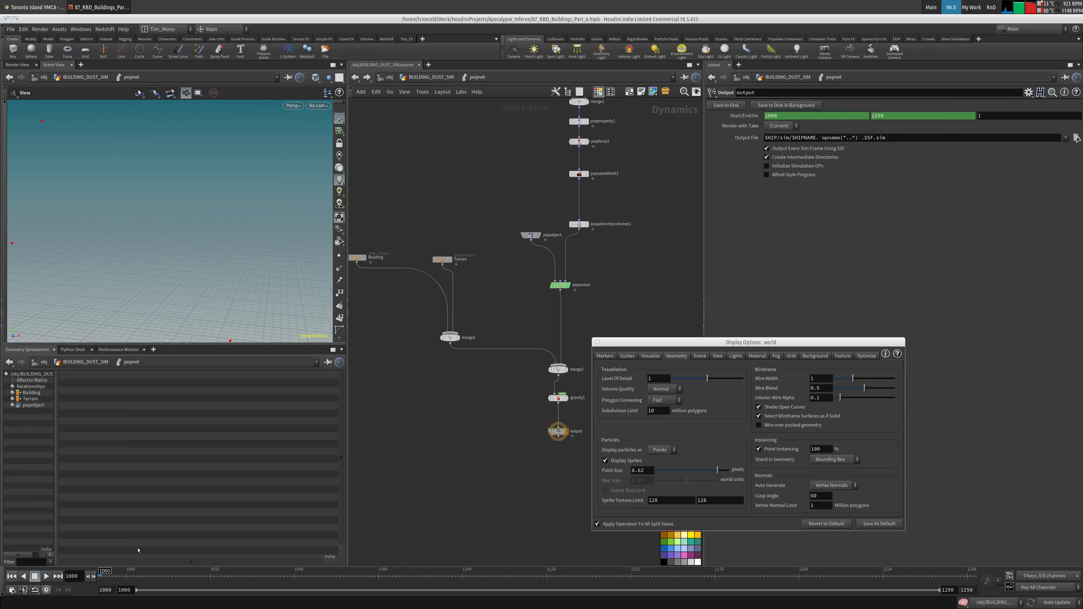
# Play the simulation with both collision objects active, stop it and return to the first frame.
pyautogui.click(46, 576)
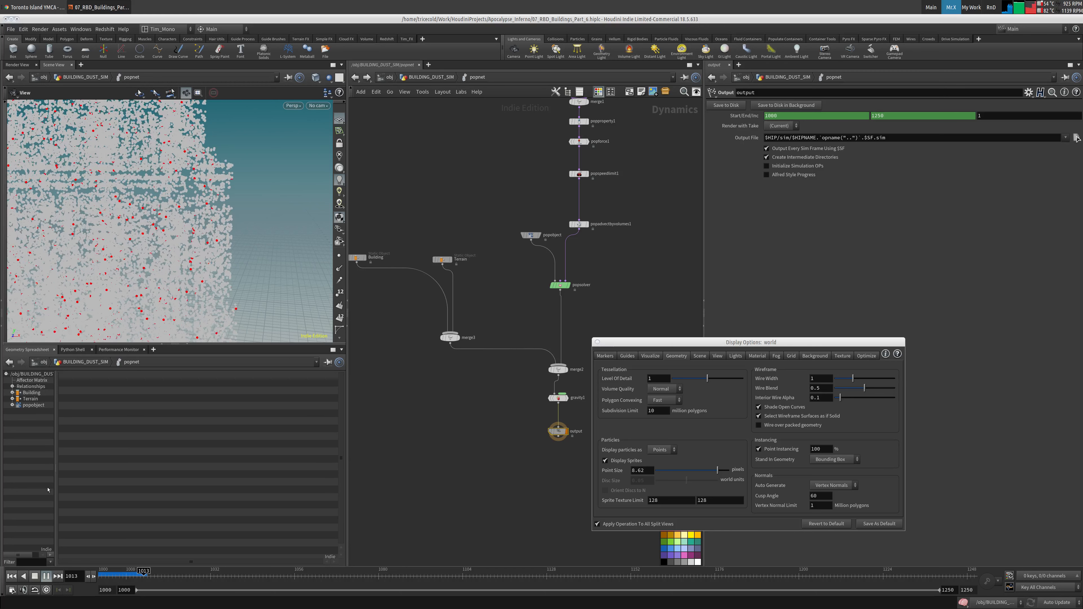
pyautogui.click(35, 576)
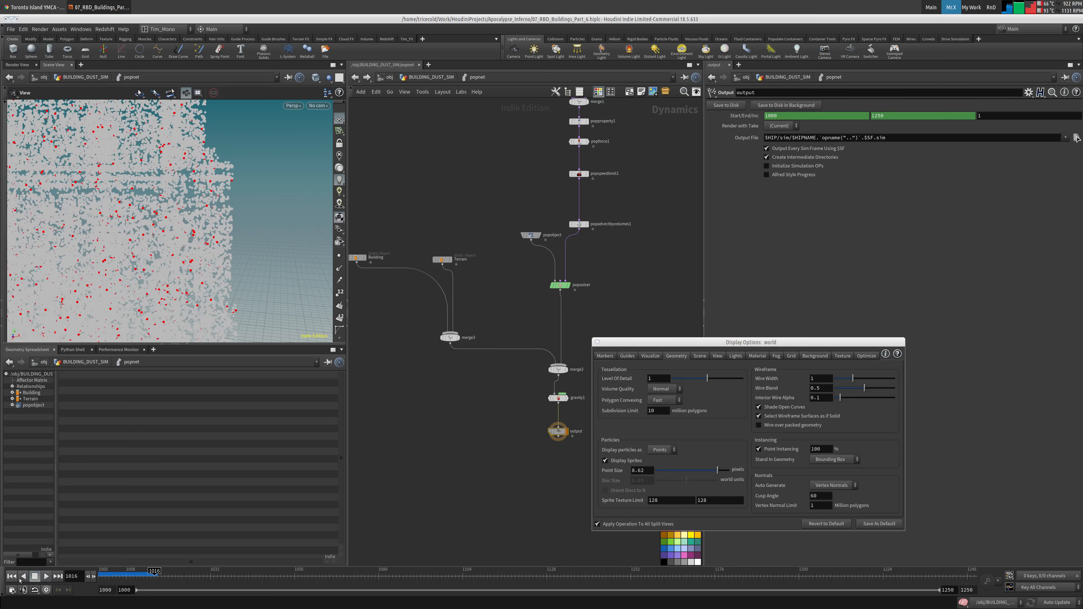
pyautogui.hotkey('ctrl', 'Up')
# Set the particle display to Pixels and close the viewport display options.
pyautogui.click(659, 450)
pyautogui.click(659, 459)
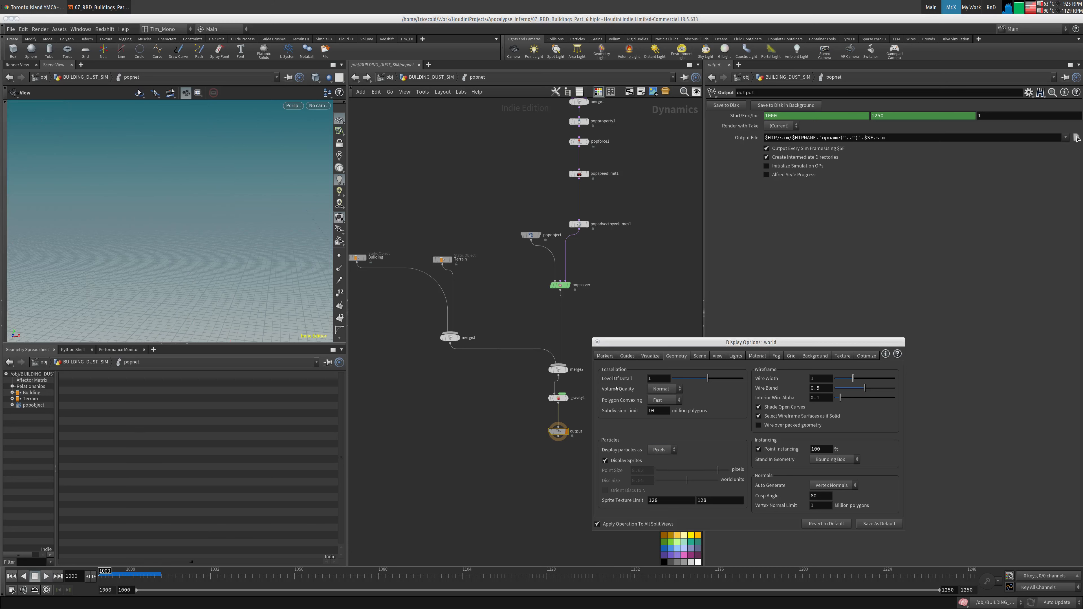
pyautogui.click(597, 342)
pyautogui.click(425, 76)
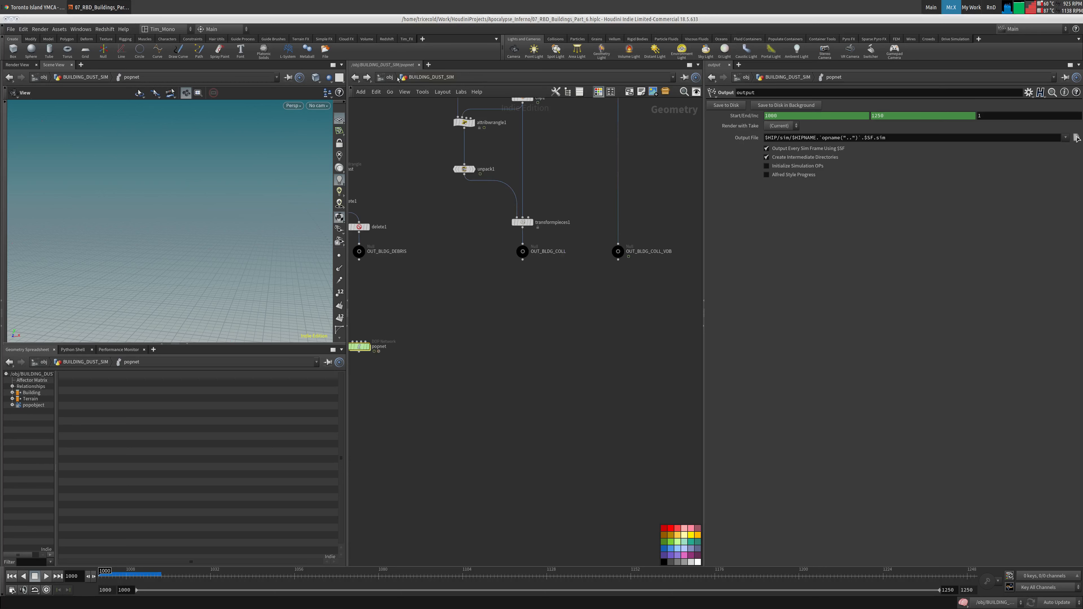
pyautogui.click(390, 78)
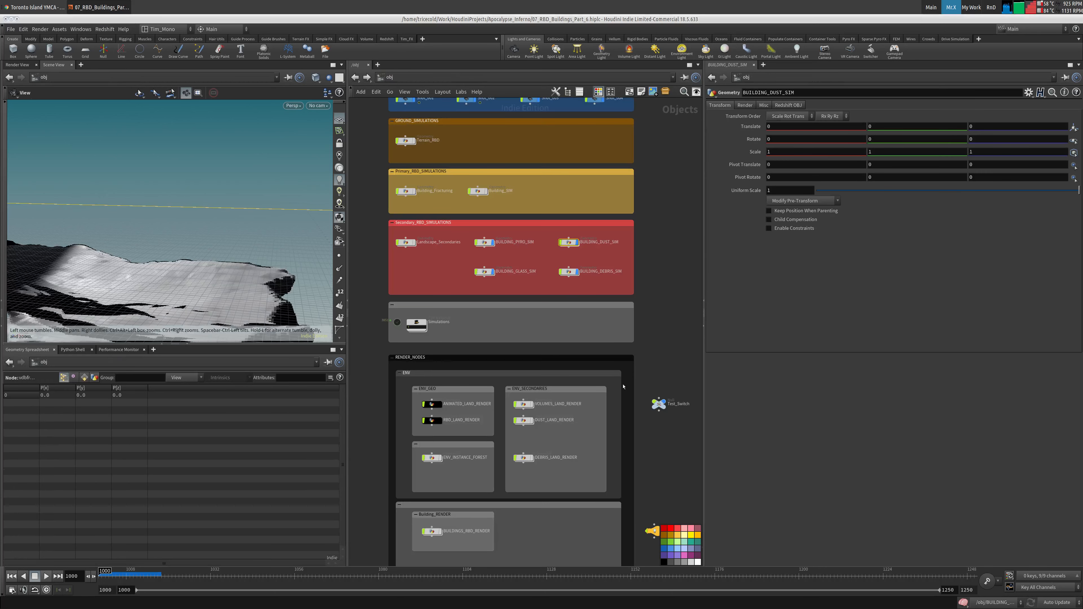
pyautogui.press('i')
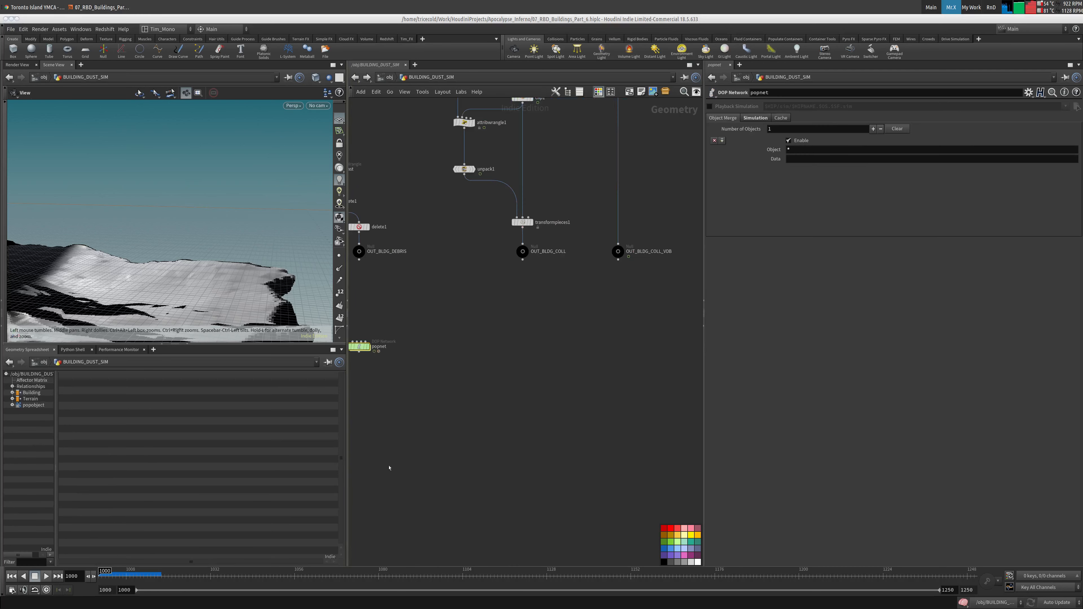
pyautogui.press('f')
pyautogui.moveTo(501, 318); pyautogui.dragTo(502, 274)
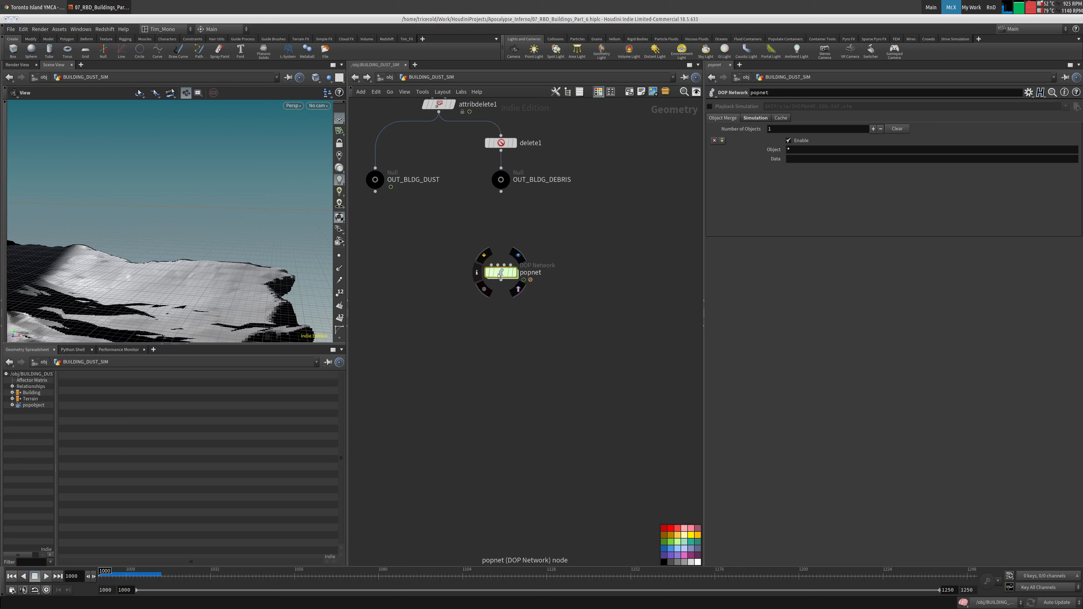
pyautogui.press('i')
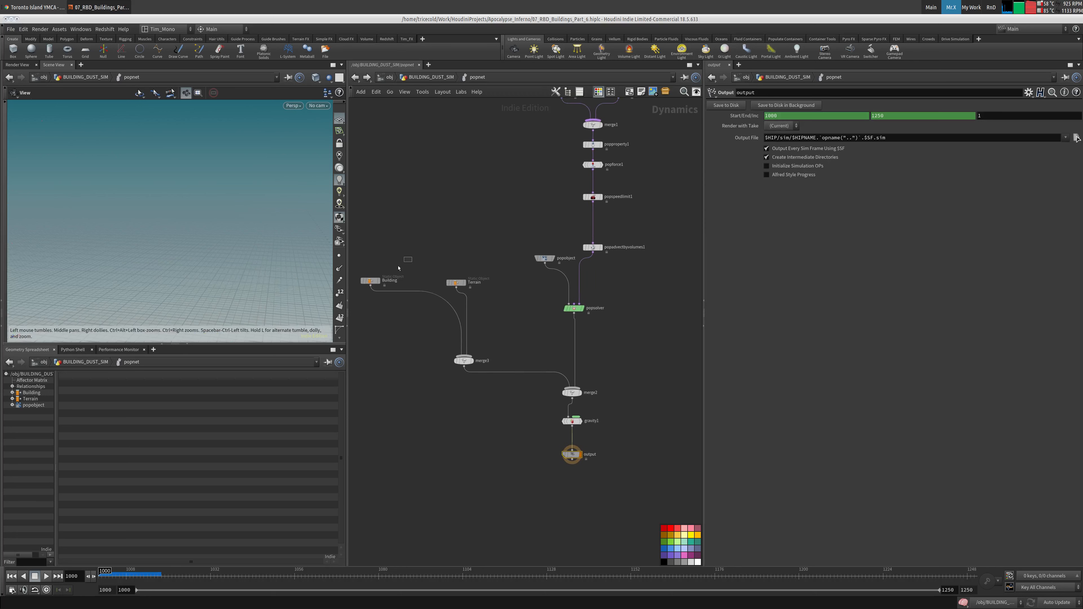
# Move the popobject node away from the solver chain in the popnet and rename it dust.
pyautogui.click(455, 283)
pyautogui.moveTo(429, 255); pyautogui.dragTo(352, 299)
pyautogui.click(455, 283)
pyautogui.moveTo(418, 264); pyautogui.dragTo(396, 348, button='middle')
pyautogui.moveTo(527, 342); pyautogui.dragTo(486, 335)
pyautogui.click(507, 334)
pyautogui.write('dus')
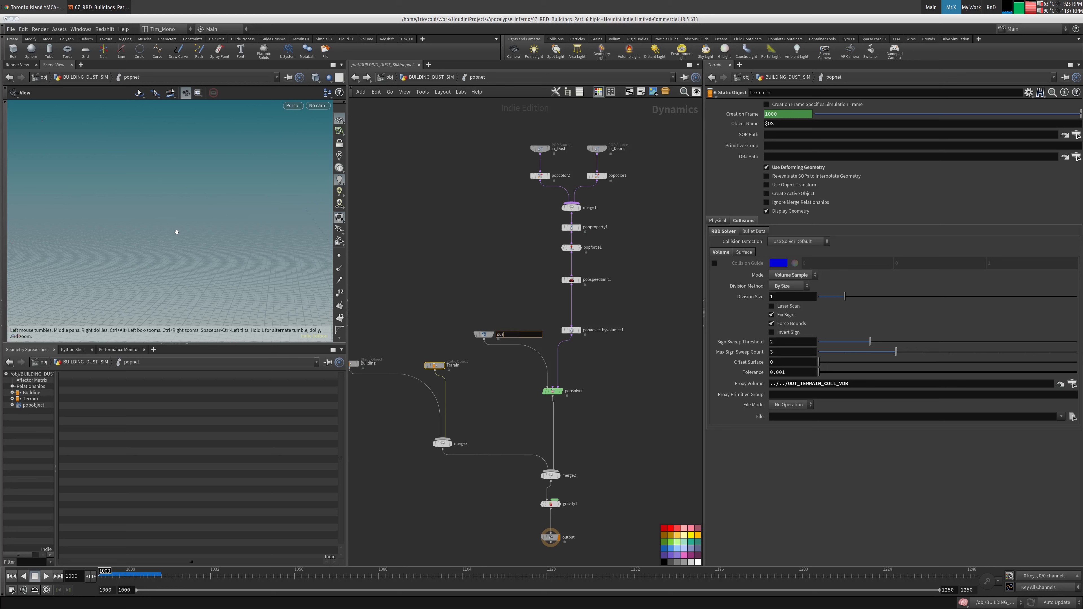
pyautogui.write('t')
pyautogui.press('Return')
# Copy the dust object's name and set it as the Object in the popnet node's Simulation settings.
pyautogui.click(510, 335)
pyautogui.doubleClick(505, 336)
pyautogui.hotkey('ctrl', 'c')
pyautogui.click(427, 77)
pyautogui.click(817, 150)
pyautogui.hotkey('ctrl', 'v')
pyautogui.press('Return')
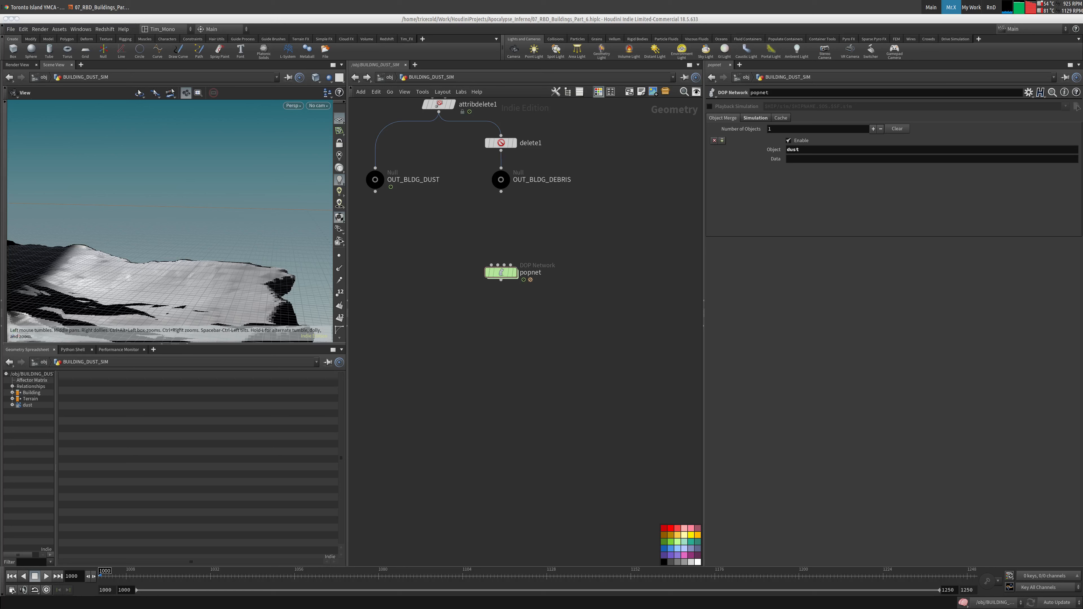
# Add an Attribute Delete node below popnet and connect it to the popnet output.
pyautogui.press('Tab')
pyautogui.write('attr')
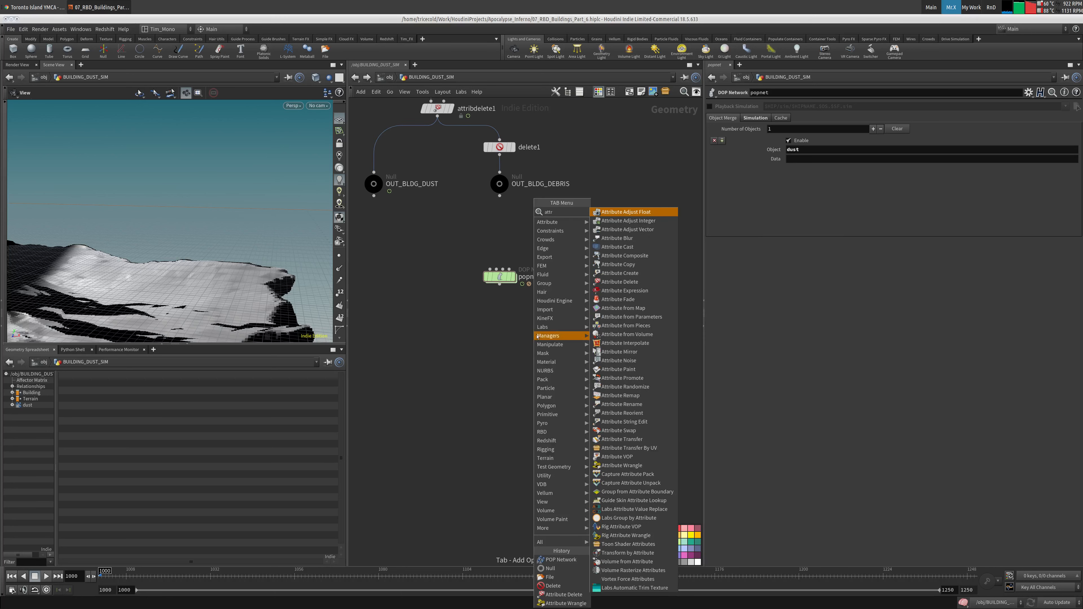
pyautogui.write('w')
pyautogui.click(614, 212)
pyautogui.click(501, 341)
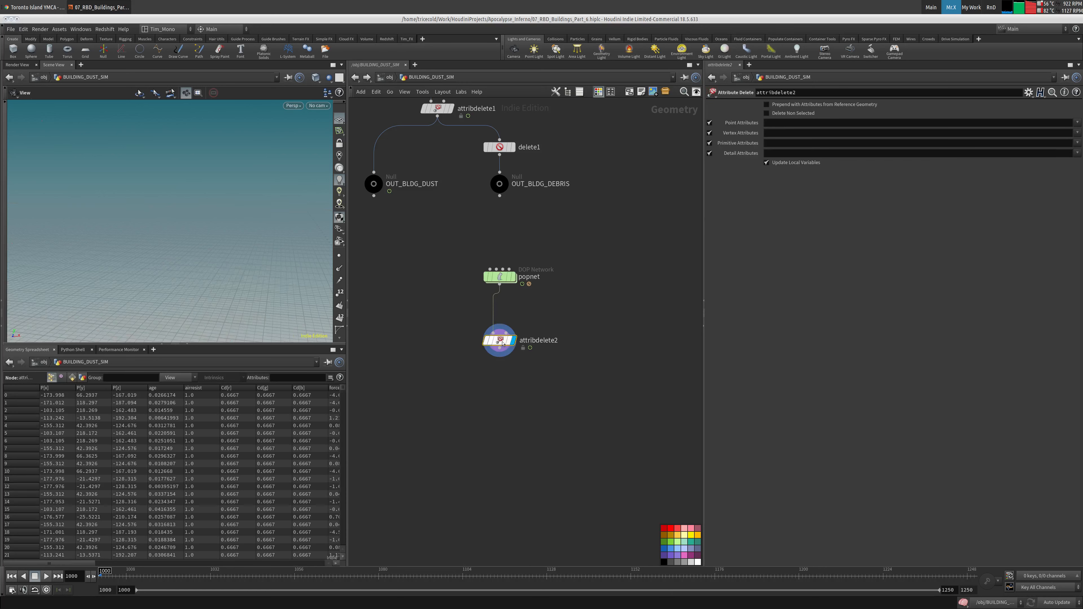
# Set the Attribute Delete's Point Attributes to "* ^id ^v" and its Vertex, Primitive and Detail Attributes to "*".
pyautogui.click(778, 122)
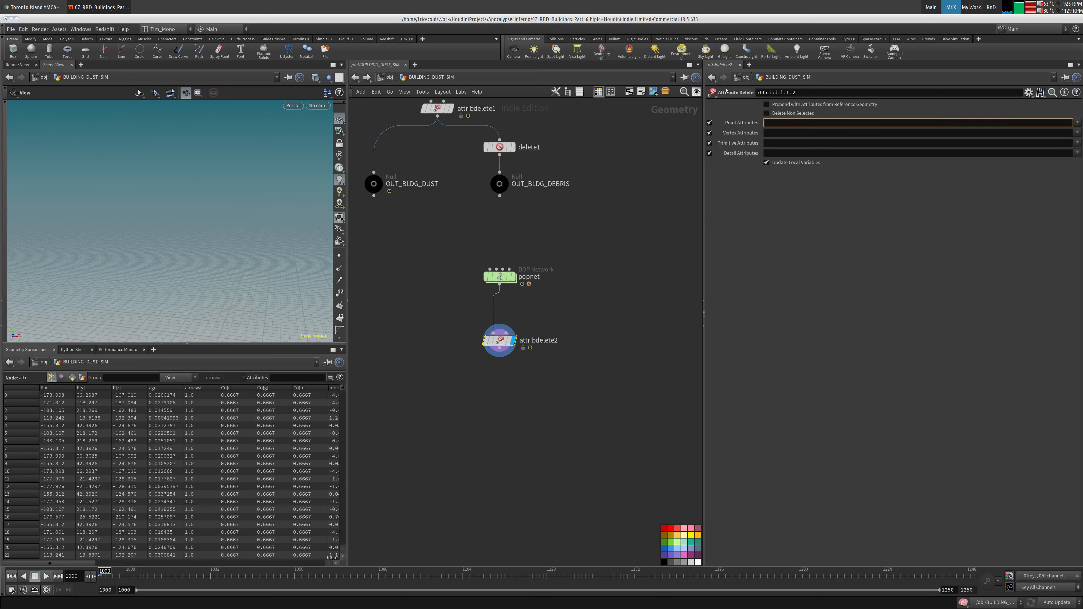
pyautogui.write('* ^id')
pyautogui.press('Tab')
pyautogui.write('*')
pyautogui.press('Tab')
pyautogui.write('*')
pyautogui.press('Tab')
pyautogui.write('*')
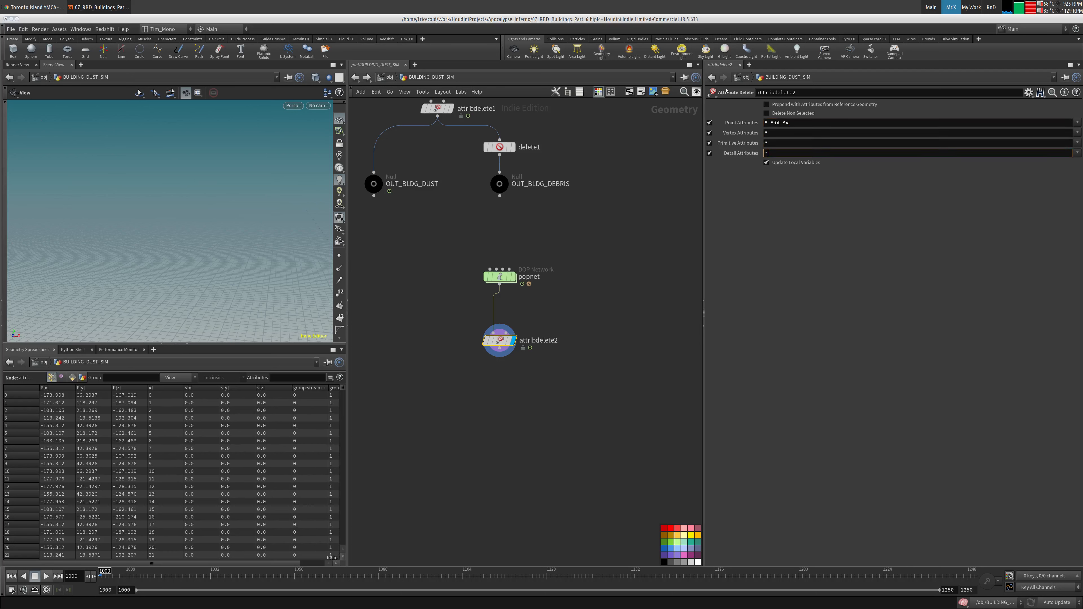
pyautogui.press('Return')
# Move the attribdelete2 node closer to popnet and inspect its remaining attributes and groups.
pyautogui.moveTo(501, 343); pyautogui.dragTo(500, 331)
pyautogui.middleClick(500, 330)
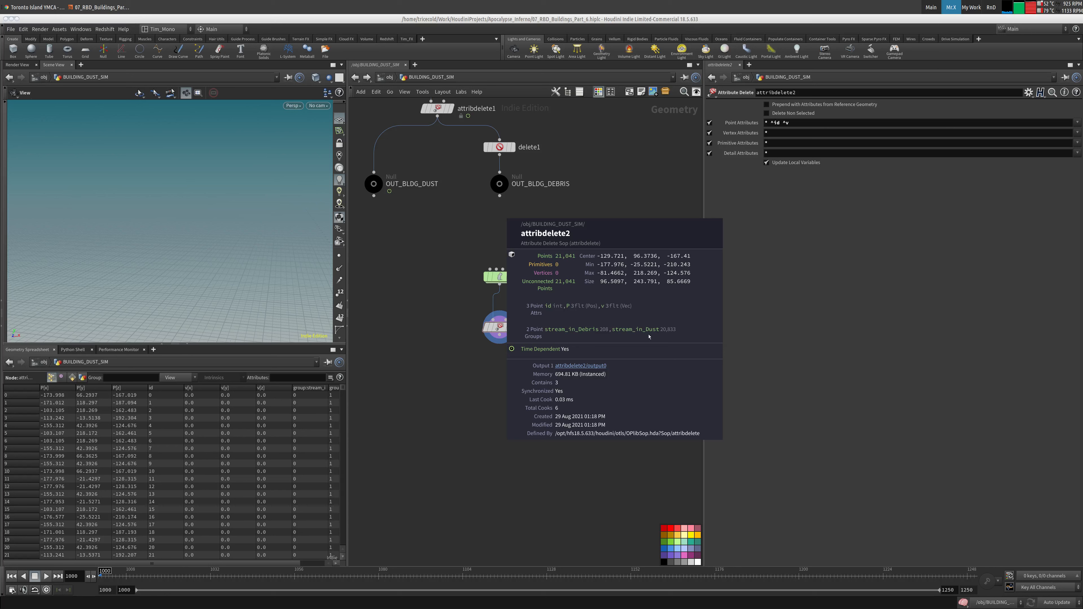
pyautogui.moveTo(492, 367); pyautogui.dragTo(482, 372, button='middle')
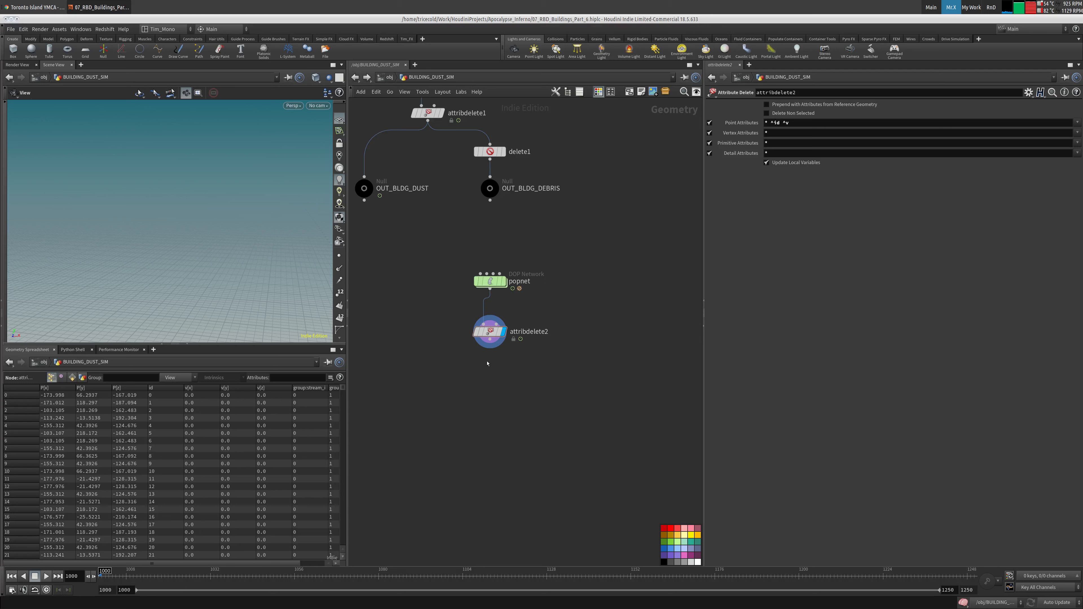
# Add a Convert VDB Points node below attribdelete2.
pyautogui.moveTo(454, 480); pyautogui.dragTo(440, 443, button='middle')
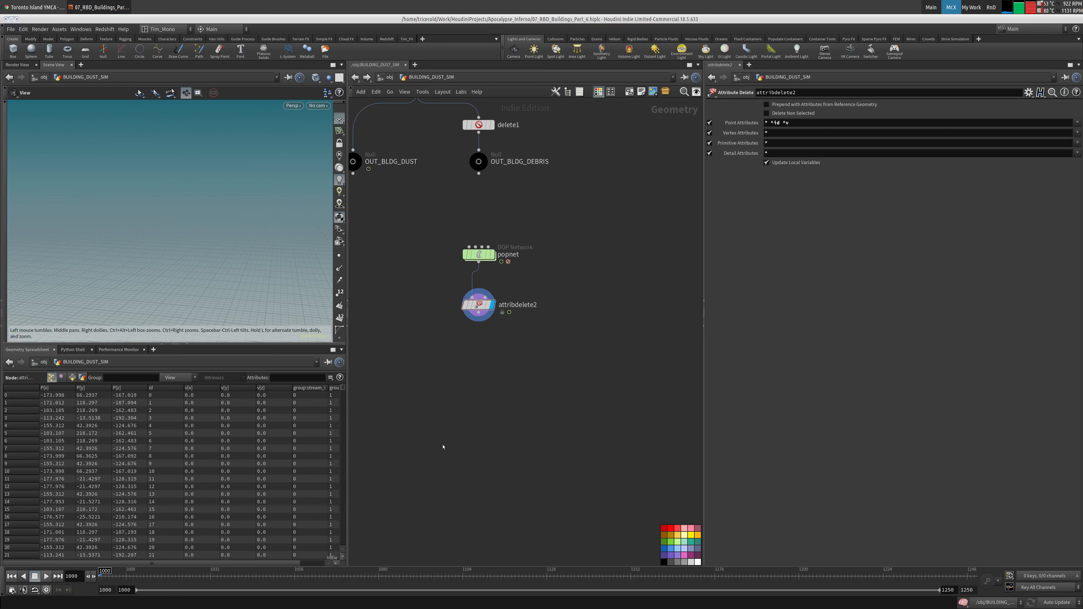
pyautogui.press('Tab')
pyautogui.write('cov')
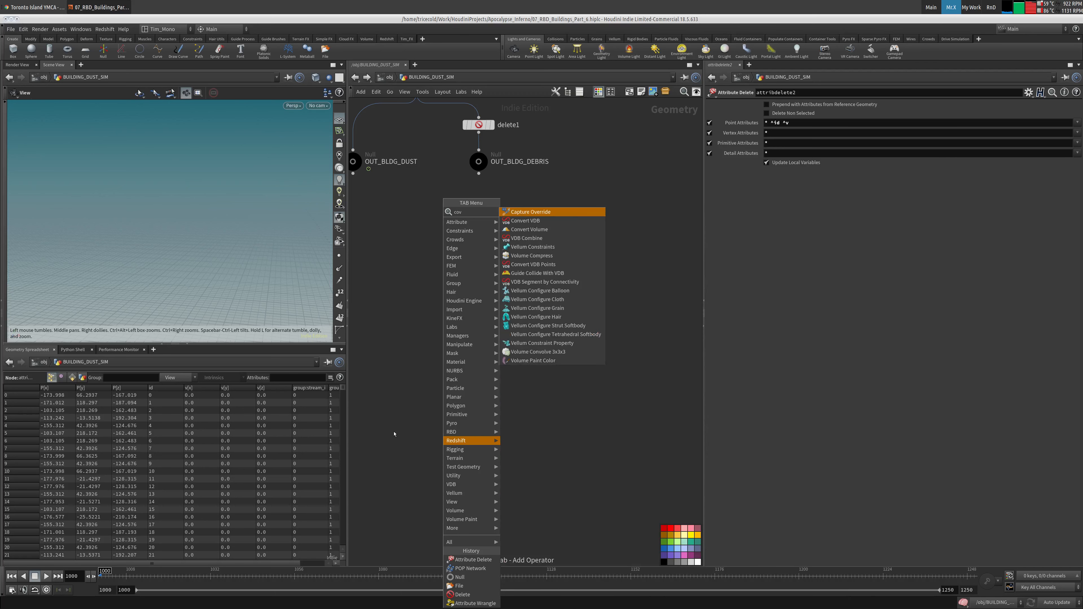
pyautogui.press('Down')
pyautogui.press('Down')
pyautogui.press('Down')
pyautogui.press('Down')
pyautogui.press('Down')
pyautogui.press('Down')
pyautogui.press('Return')
pyautogui.click(483, 401)
# Play the simulation to frame 1023, then connect the Convert VDB Points node under attribdelete2 and display it.
pyautogui.click(479, 304)
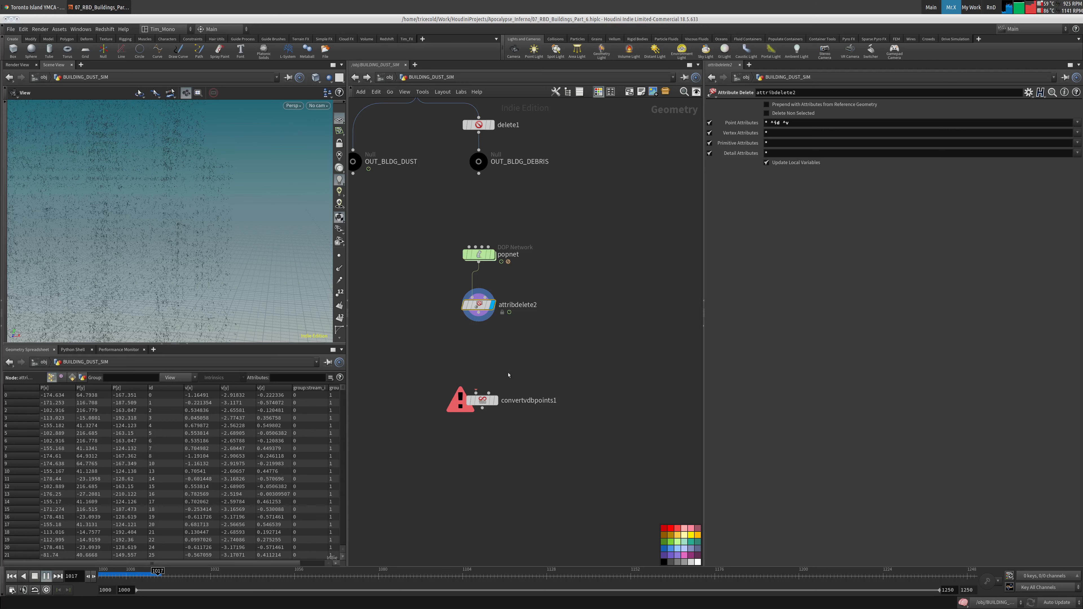
pyautogui.moveTo(483, 399); pyautogui.dragTo(484, 379)
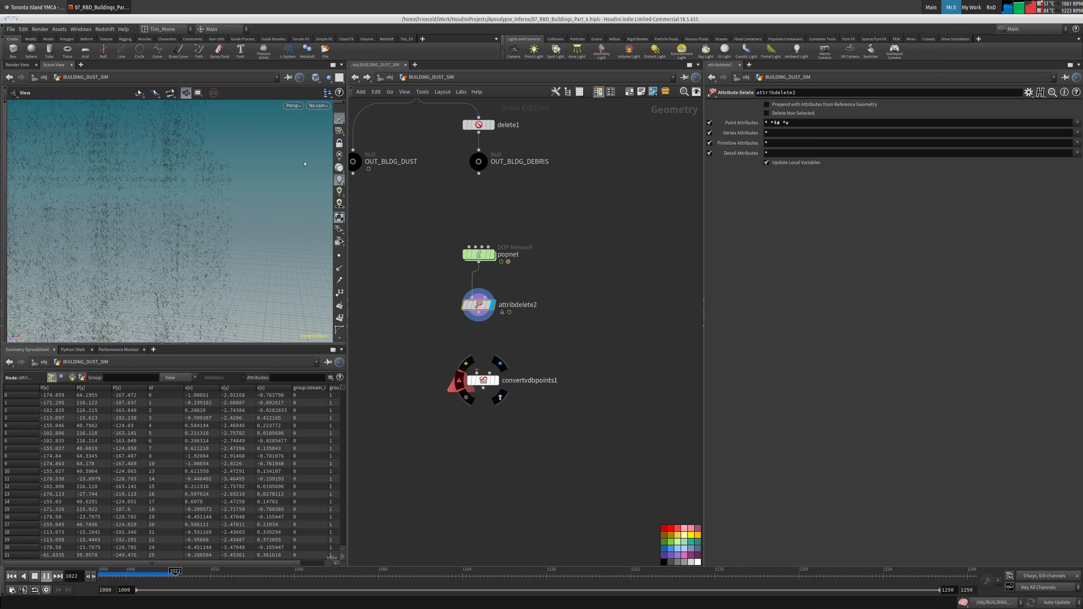
pyautogui.moveTo(486, 382); pyautogui.dragTo(483, 372)
pyautogui.click(492, 373)
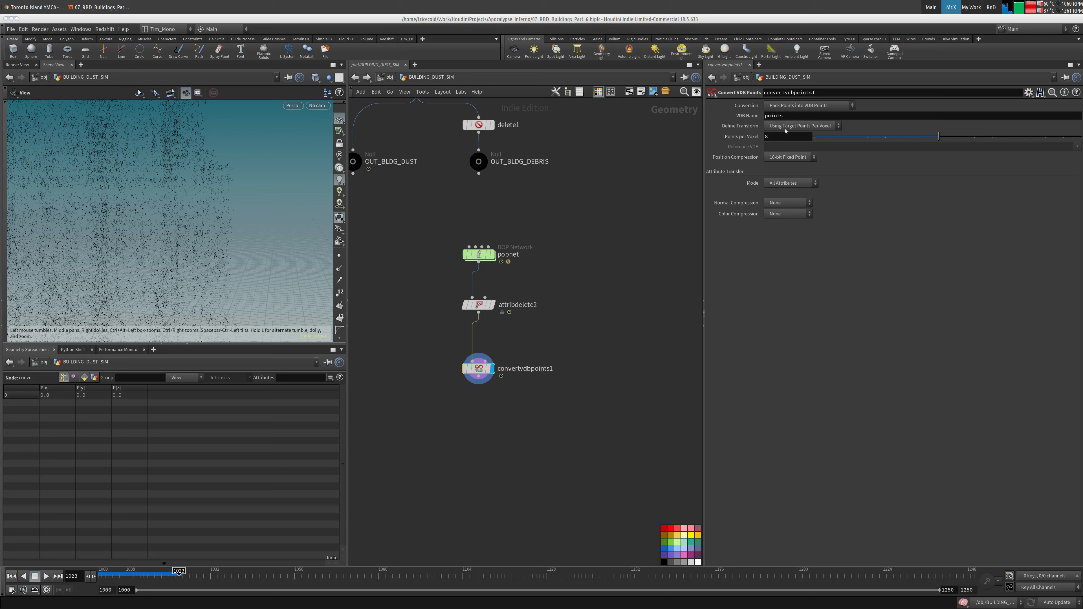
# Set Points per Voxel to 24 and Position Compression to 8-bit Fixed Point on convertvdbpoints1.
pyautogui.click(780, 138)
pyautogui.write('24')
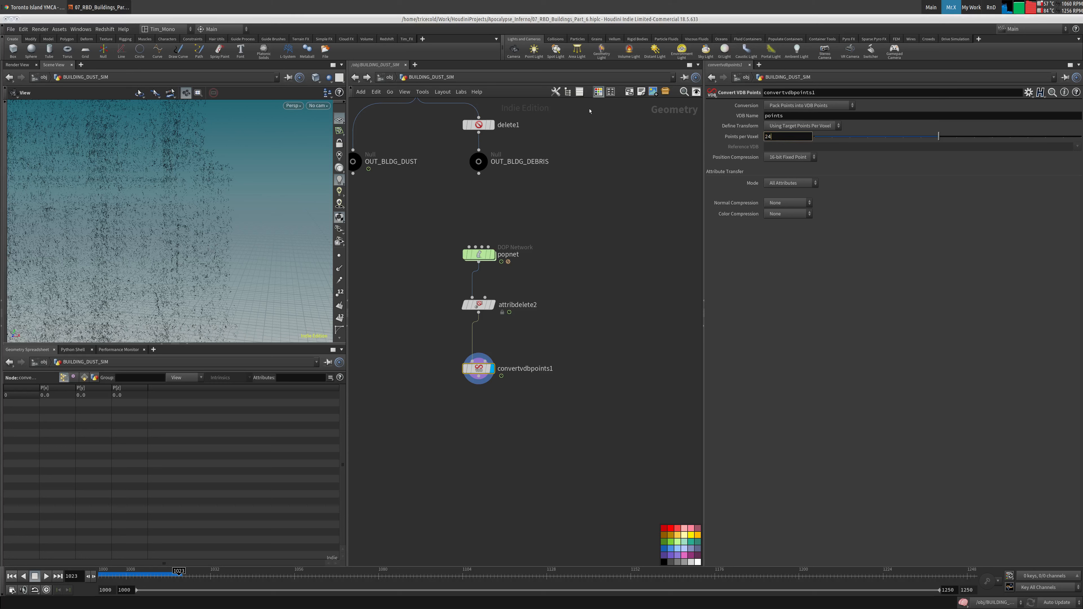
pyautogui.press('Return')
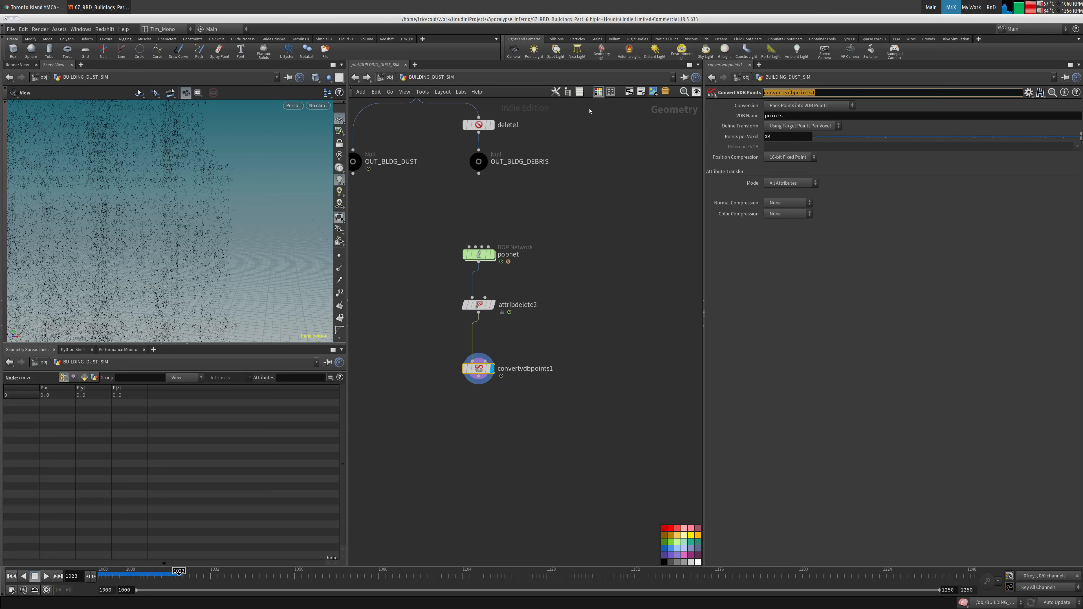
pyautogui.click(800, 160)
pyautogui.click(789, 176)
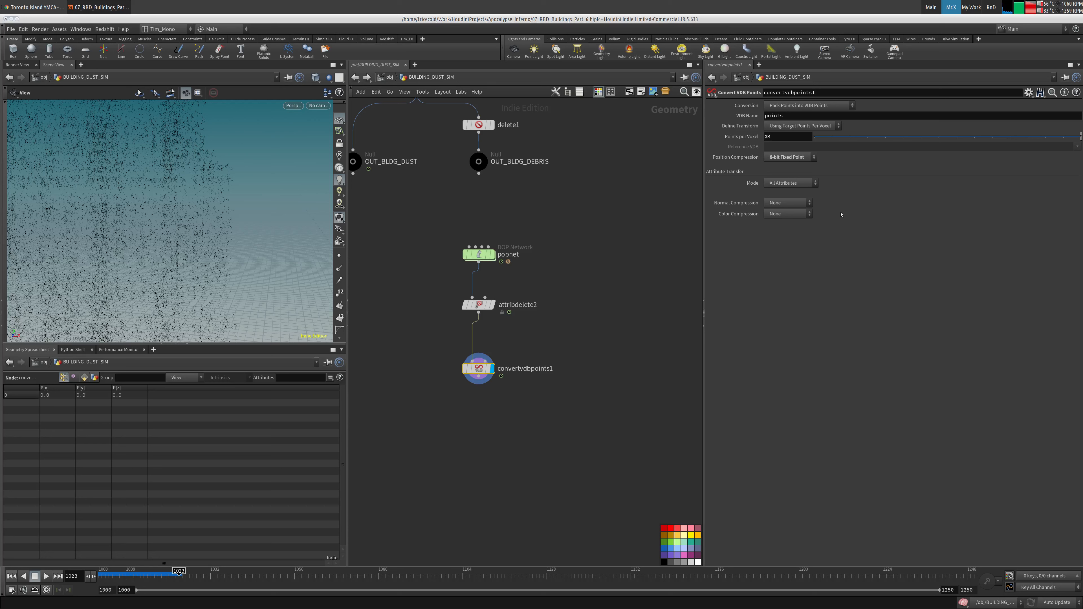
# Set both Normal Compression and Color Compression to 16-bit Truncate on convertvdbpoints1.
pyautogui.click(796, 203)
pyautogui.click(782, 231)
pyautogui.click(787, 213)
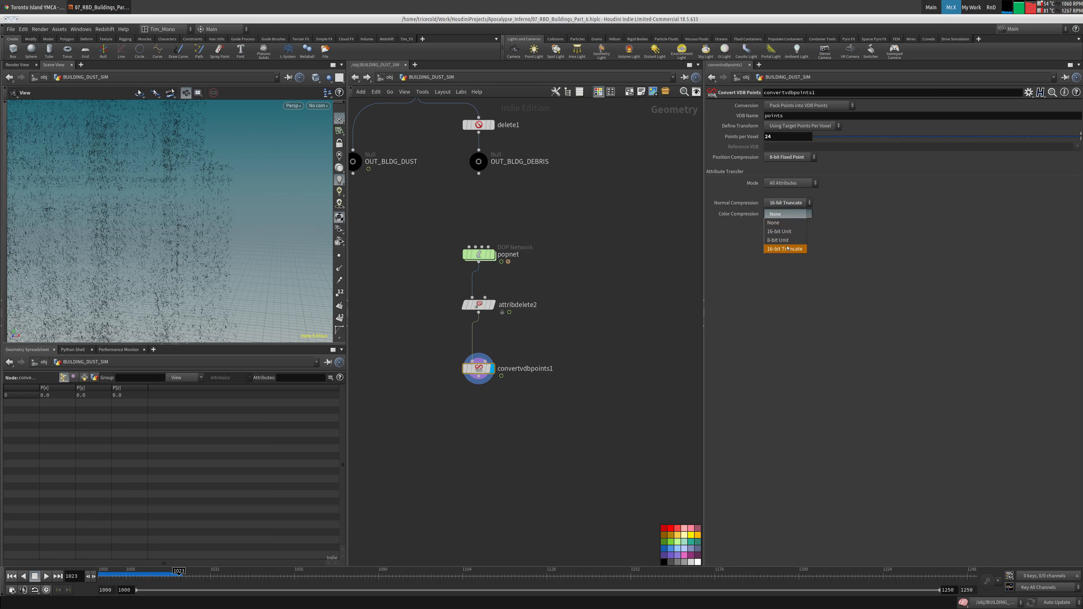
pyautogui.click(787, 249)
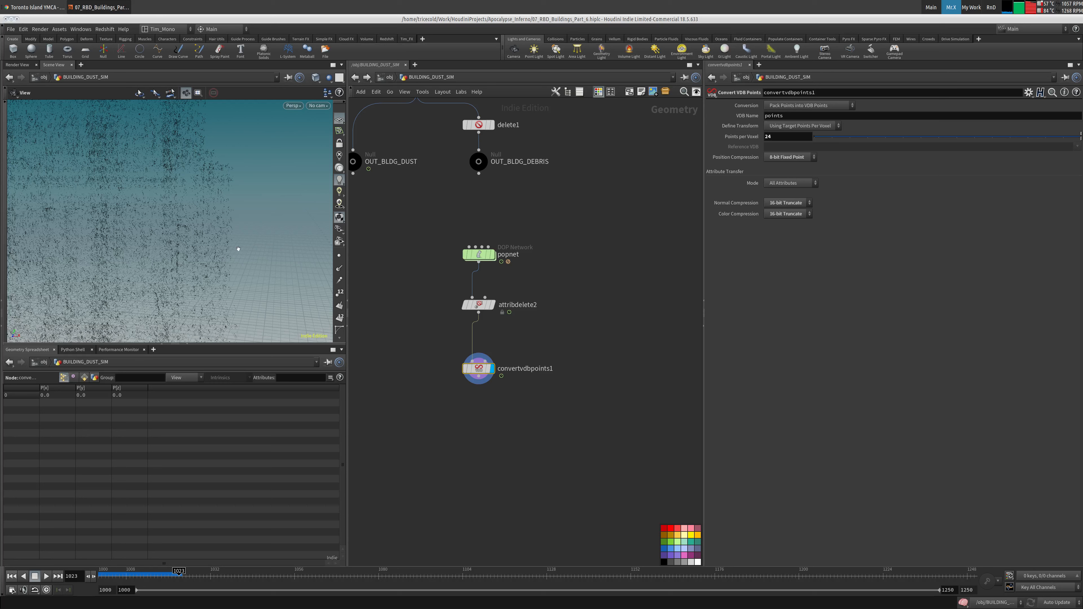
# Move convertvdbpoints1 closer to attribdelete2 and inspect its node information.
pyautogui.moveTo(477, 372); pyautogui.dragTo(475, 359)
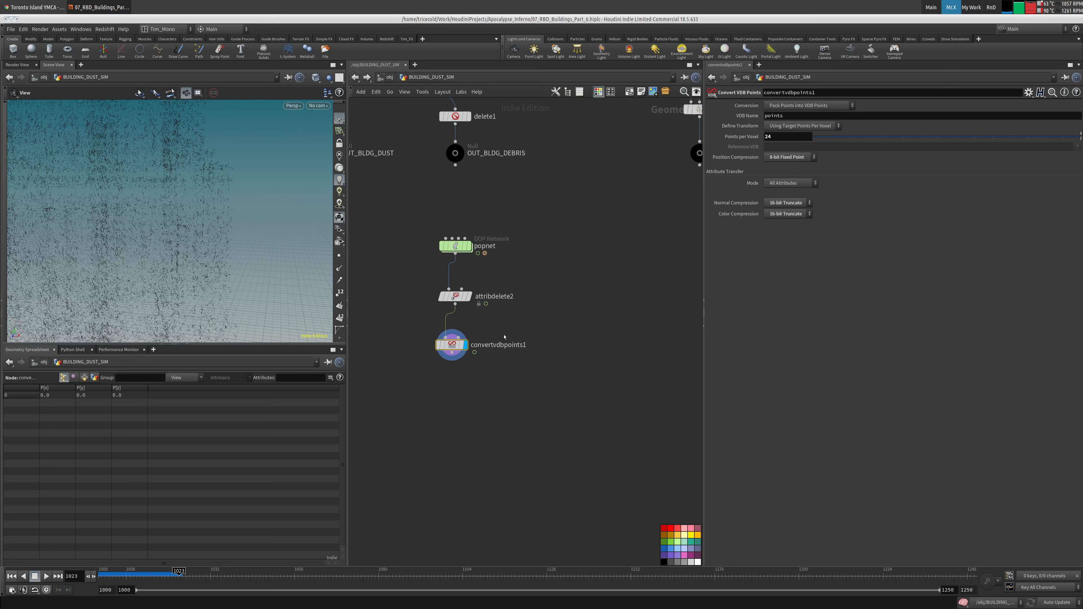
pyautogui.middleClick(452, 345)
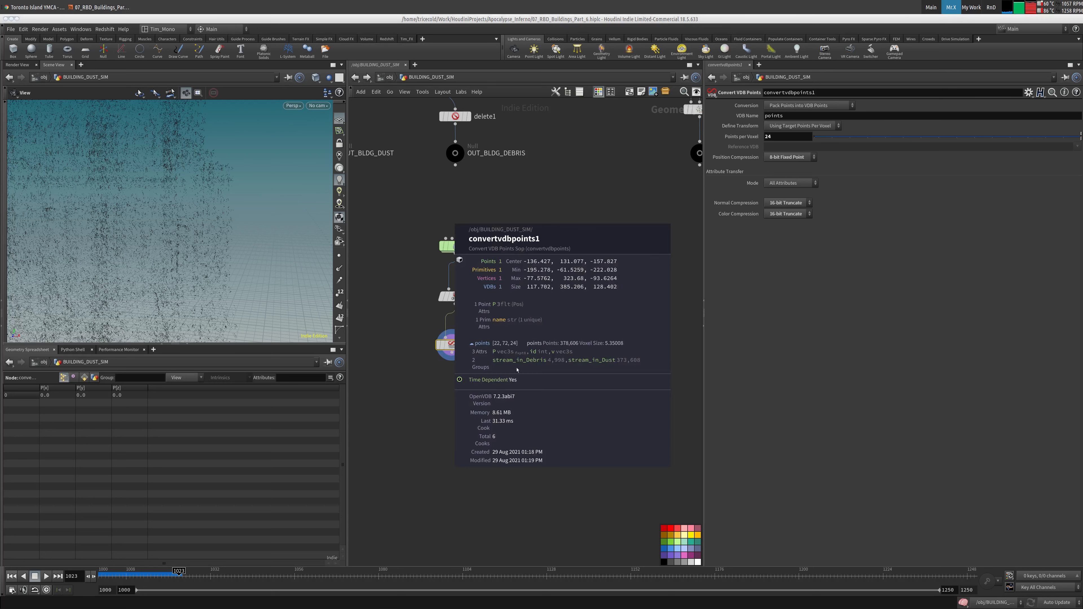
# Add a Null node after convertvdbpoints1 and name it OUT_bldgDust.
pyautogui.press('Tab')
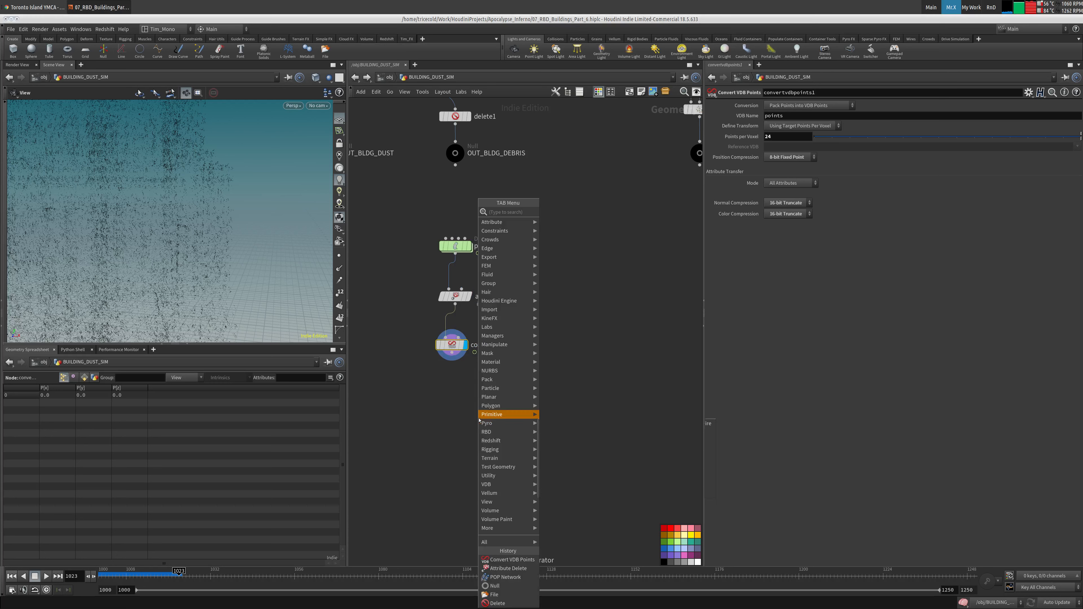
pyautogui.write('nu')
pyautogui.click(574, 213)
pyautogui.click(451, 411)
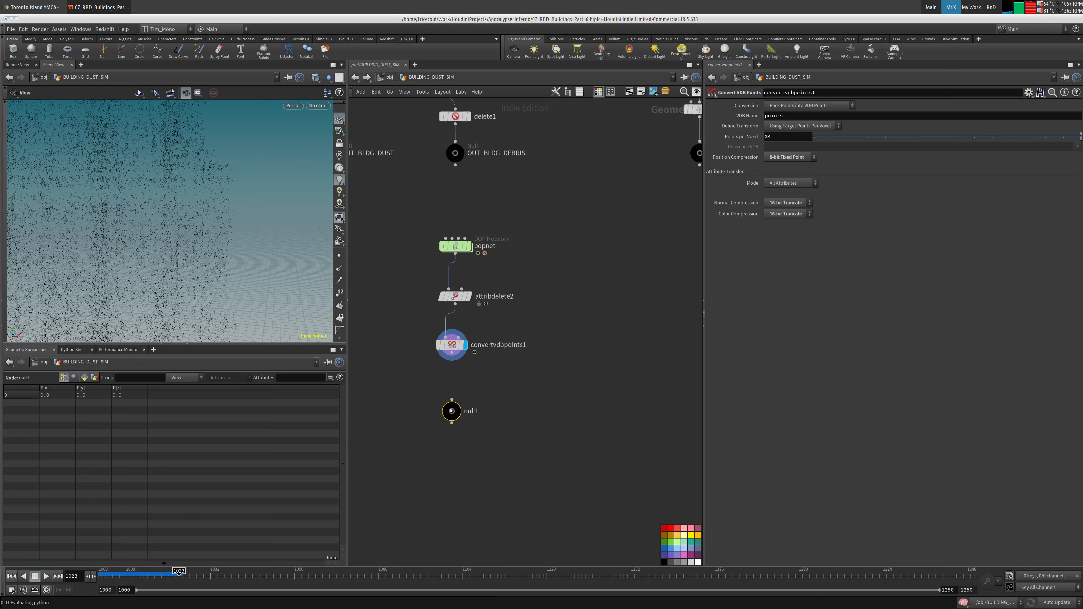
pyautogui.doubleClick(473, 411)
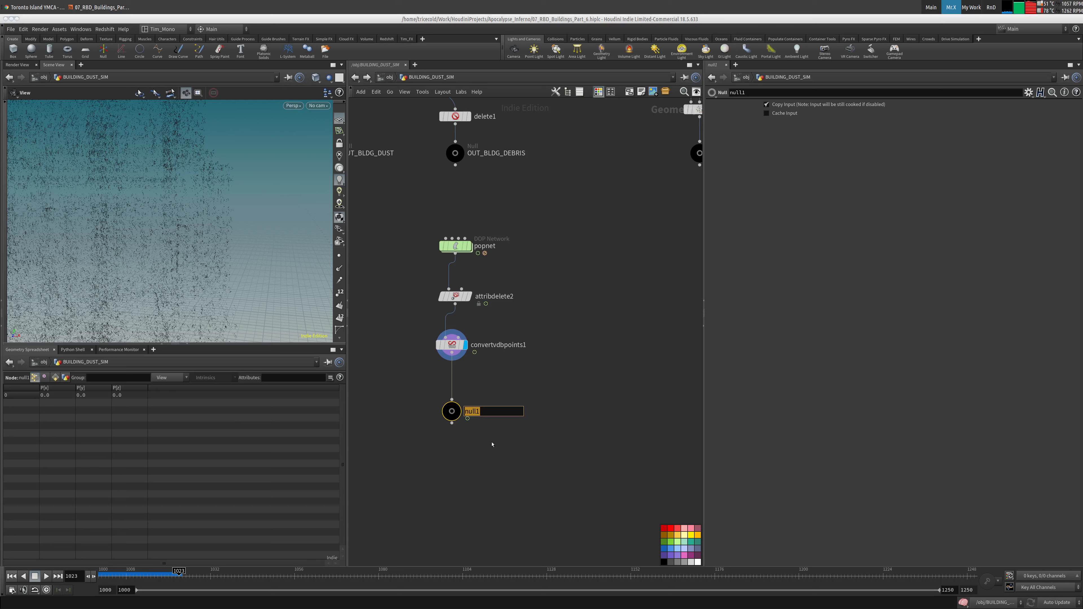
pyautogui.write('OUT_bldgDust')
pyautogui.press('Return')
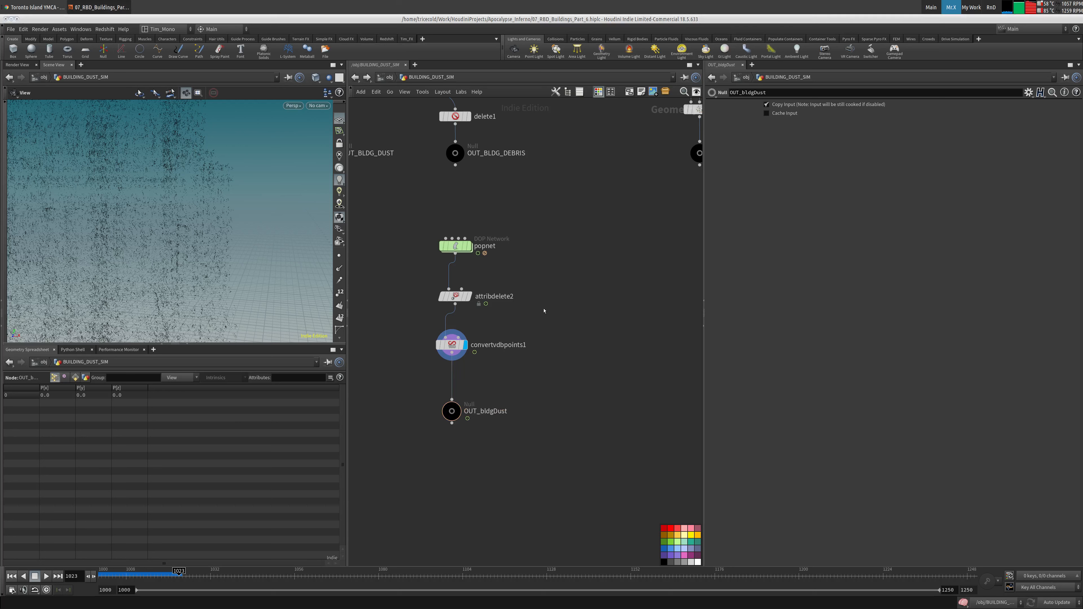
# Start saving attribdelete2's geometry to a file and choose the Desktop folder as its location.
pyautogui.click(470, 298)
pyautogui.rightClick(453, 295)
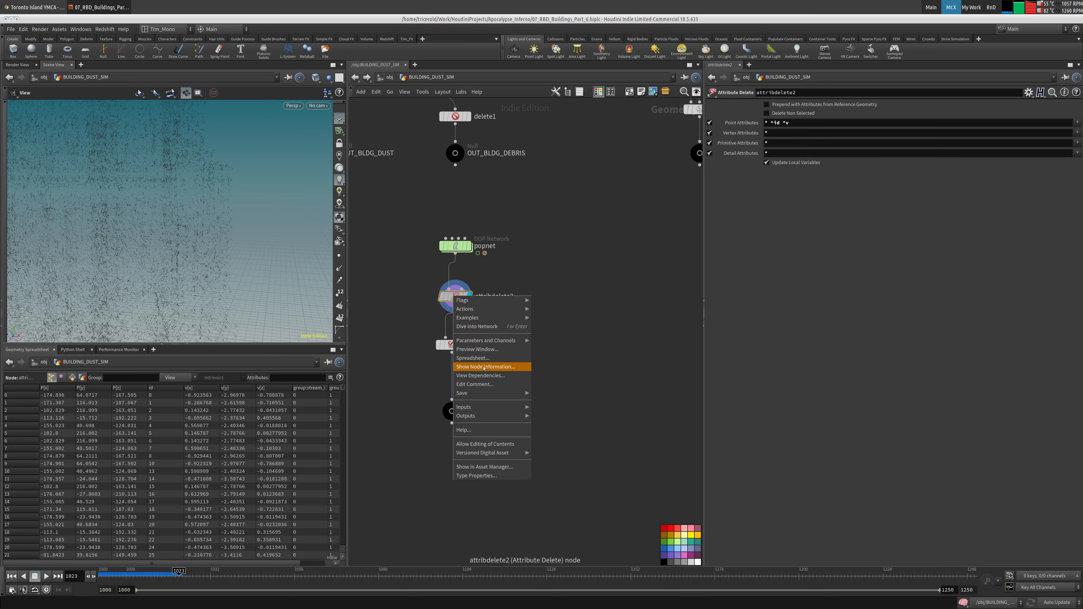
pyautogui.moveTo(469, 393)
pyautogui.click(554, 393)
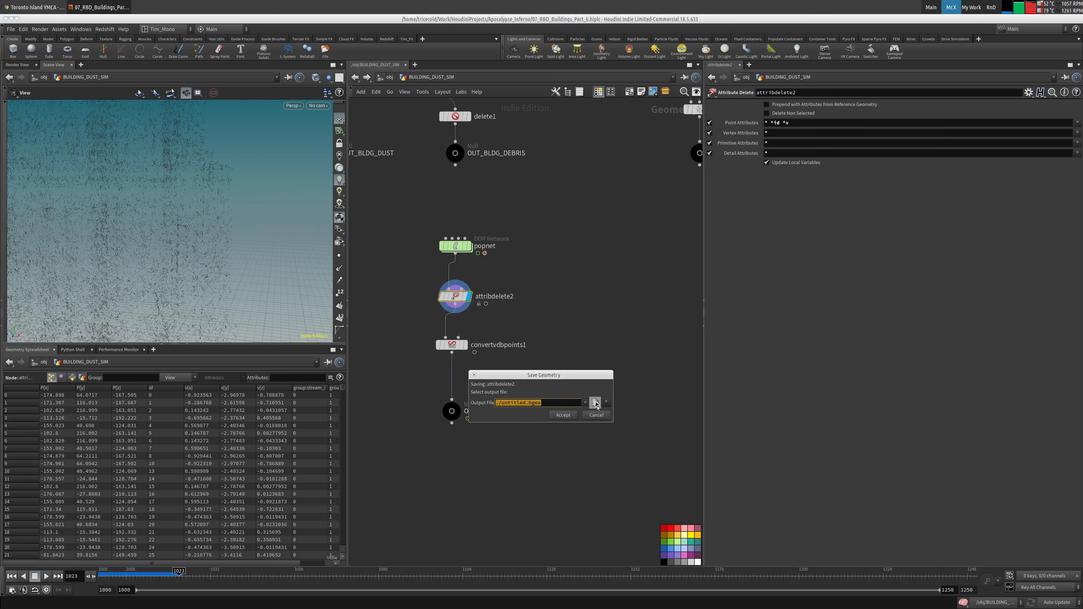
pyautogui.click(596, 403)
pyautogui.click(787, 141)
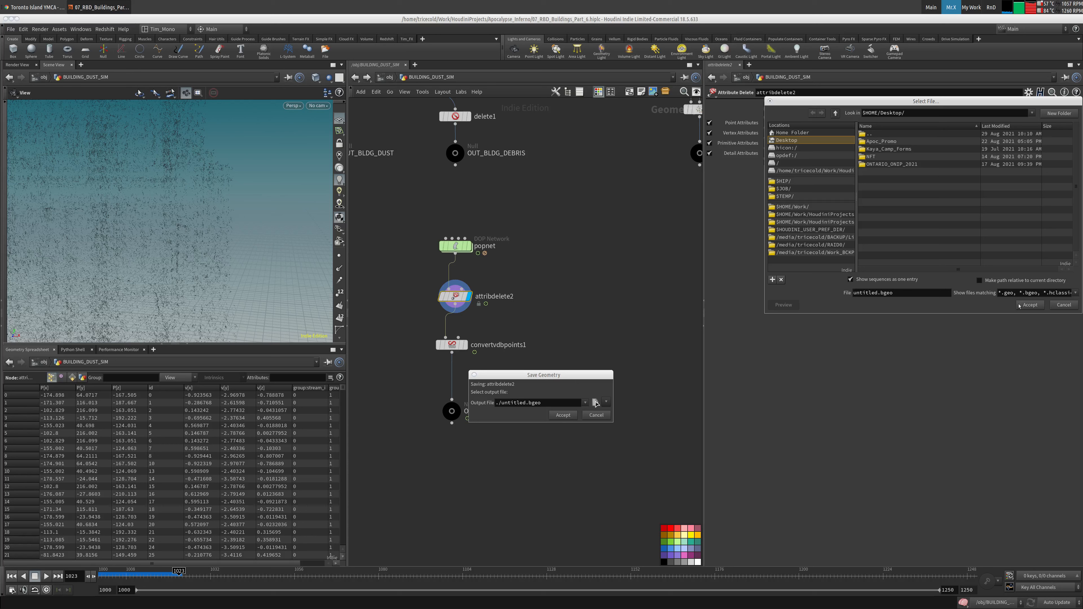
pyautogui.click(773, 181)
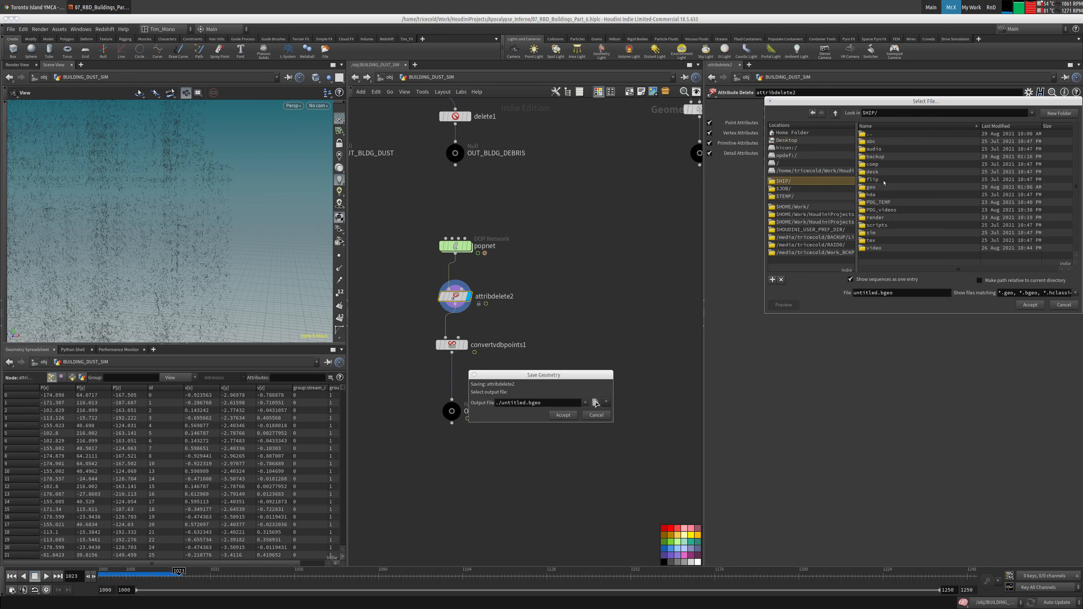
pyautogui.click(804, 197)
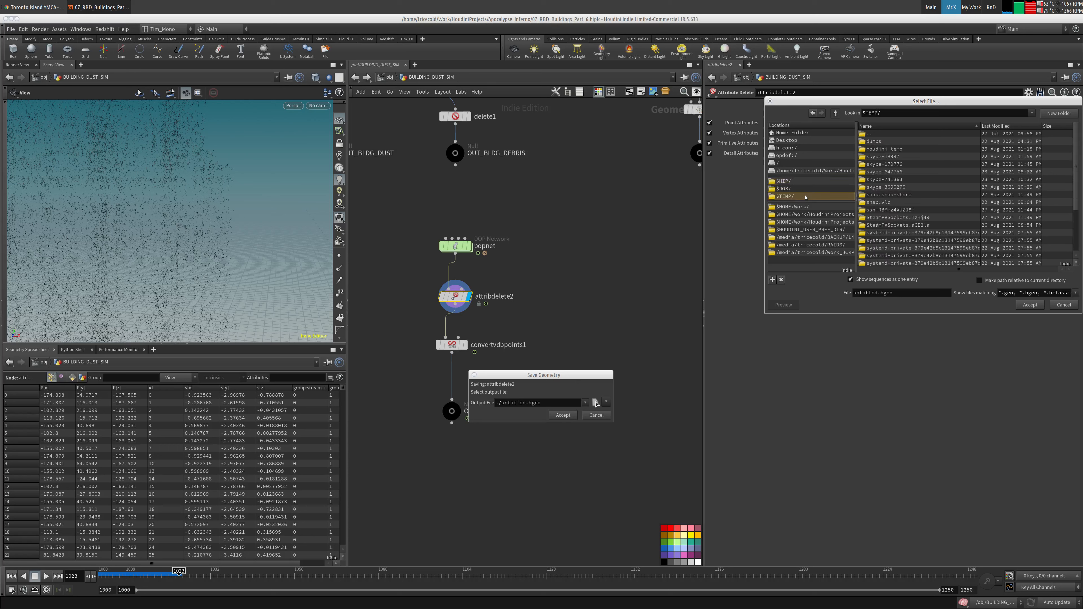
pyautogui.click(788, 140)
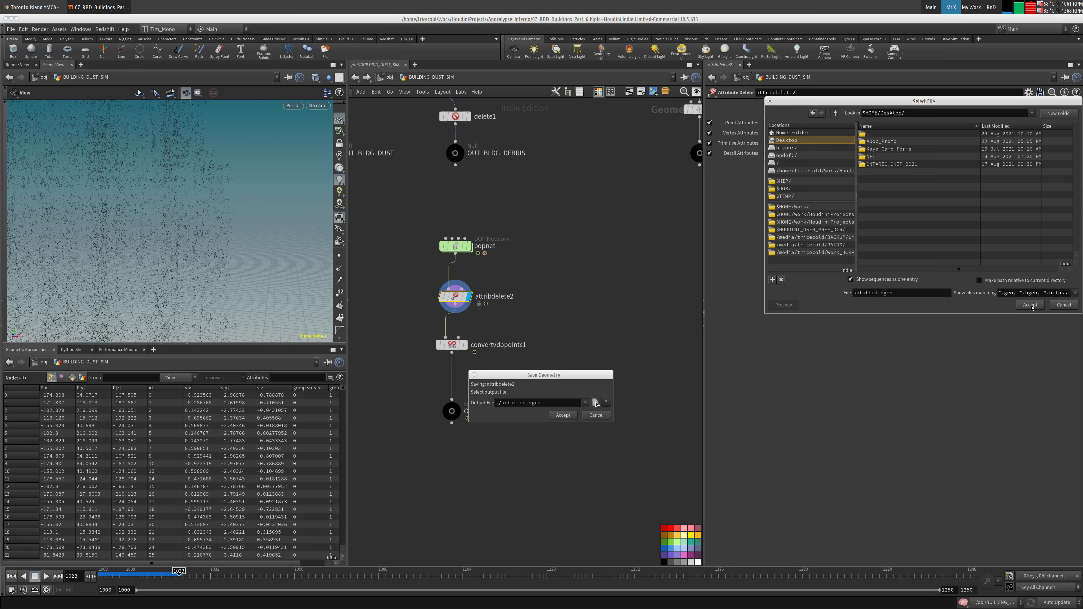
# Name the geometry output file geo_PTC.bgeo and accept the Desktop location for it.
pyautogui.doubleClick(878, 294)
pyautogui.write('bgep')
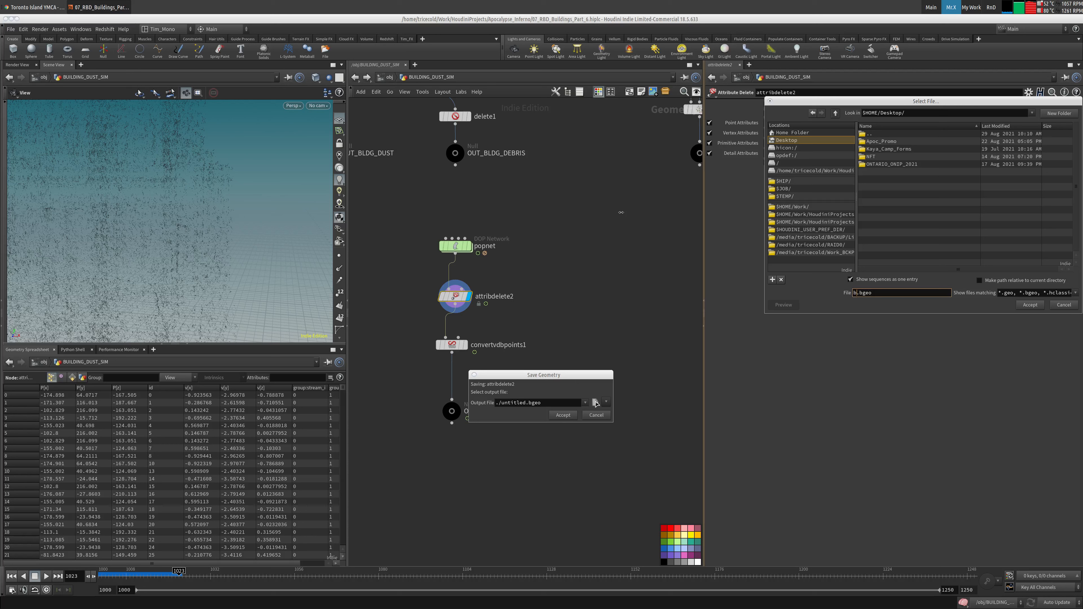
pyautogui.write('PTC')
pyautogui.press('BackSpace')
pyautogui.press('BackSpace')
pyautogui.press('BackSpace')
pyautogui.press('BackSpace')
pyautogui.press('BackSpace')
pyautogui.press('BackSpace')
pyautogui.press('BackSpace')
pyautogui.write('geo_PTC')
pyautogui.click(1028, 305)
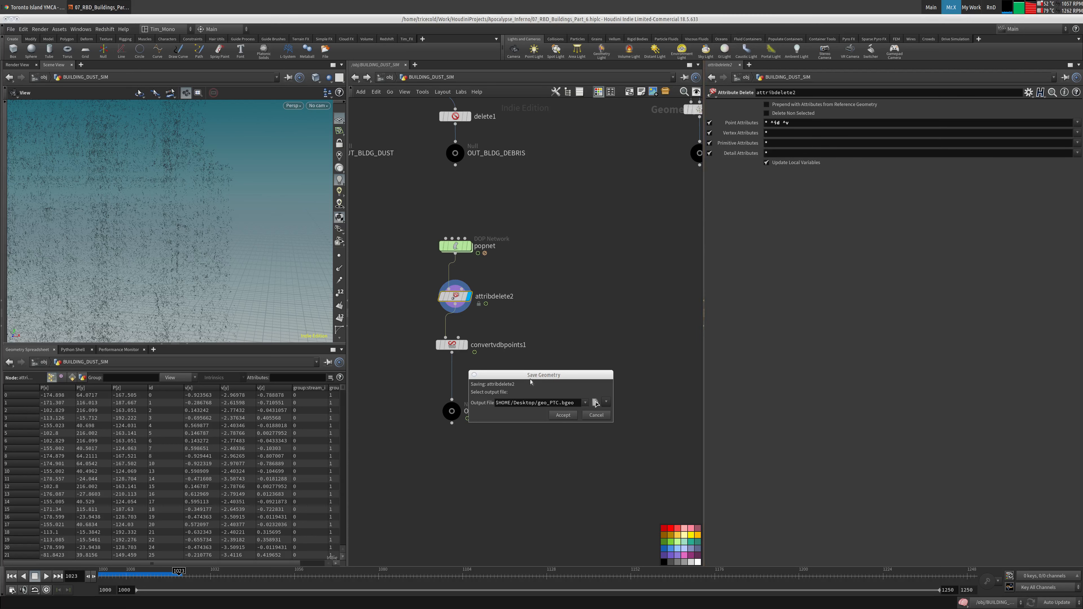
# Move the Save Geometry dialog clear of the nodes, display OUT_bldgDust and inspect its node information.
pyautogui.moveTo(531, 377); pyautogui.dragTo(483, 480)
pyautogui.click(452, 411)
pyautogui.rightClick(452, 411)
pyautogui.moveTo(455, 412)
pyautogui.press('Escape')
pyautogui.middleClick(452, 411)
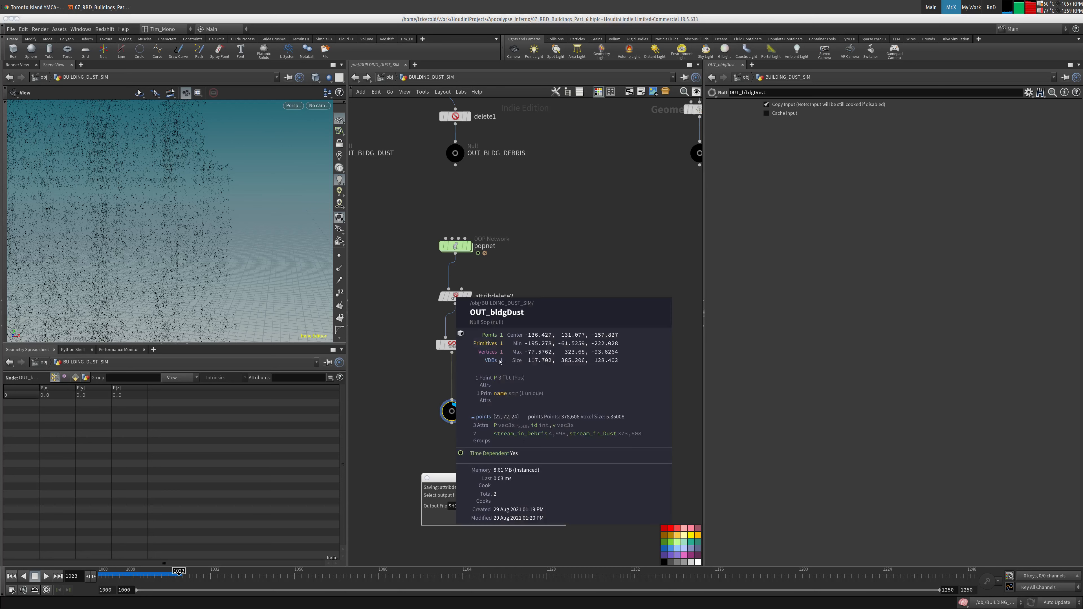
# Save the OUT_bldgDust geometry to $HOME/Desktop/vdb_PTC.bgeo.
pyautogui.rightClick(451, 411)
pyautogui.moveTo(485, 493)
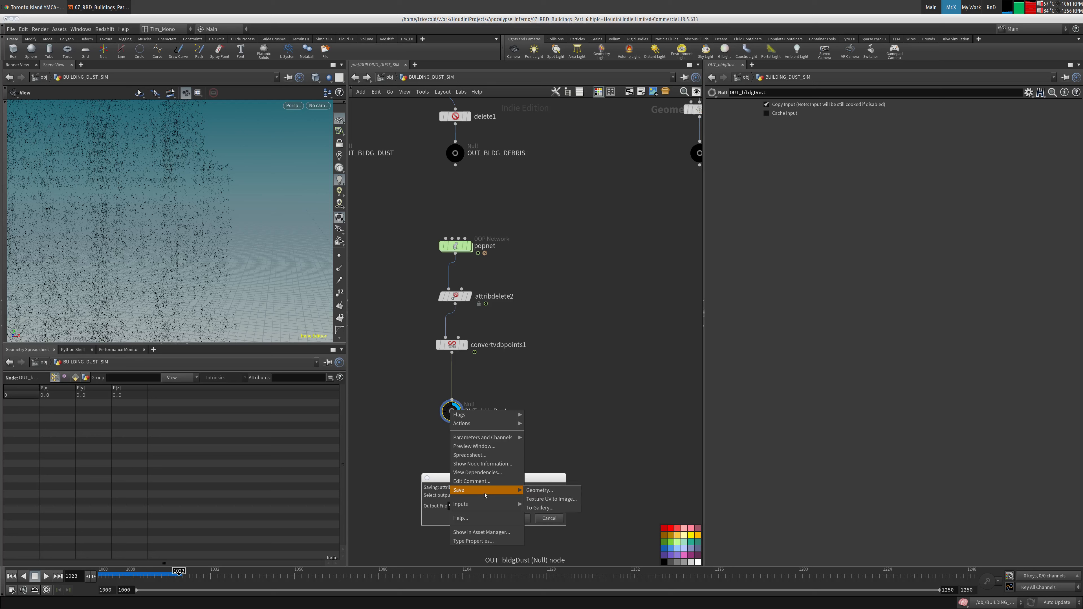
pyautogui.click(539, 490)
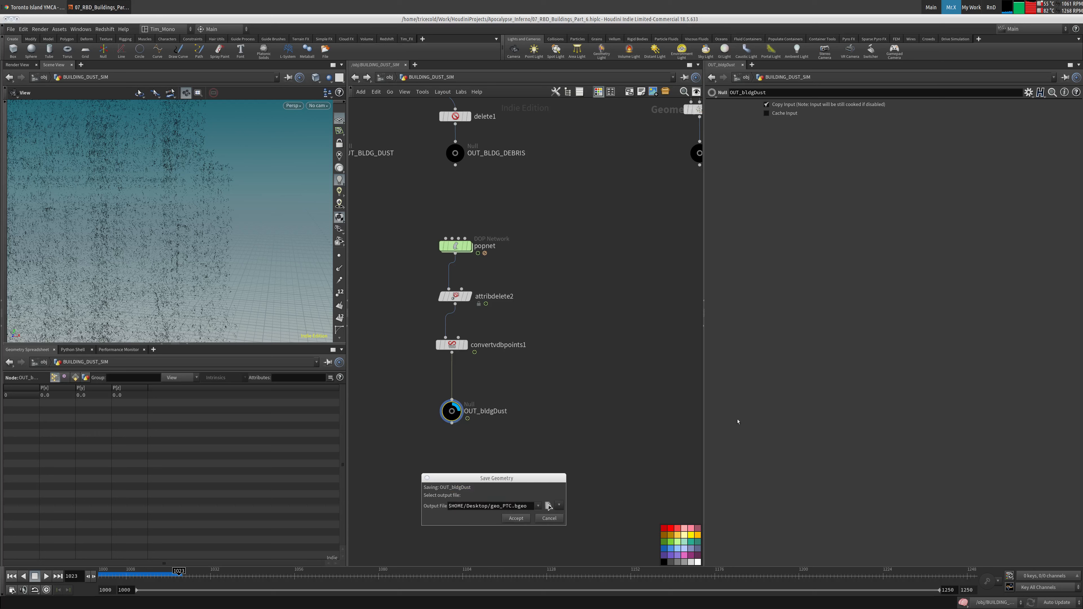
pyautogui.doubleClick(495, 506)
pyautogui.write('vd')
pyautogui.press('BackSpace')
pyautogui.press('BackSpace')
pyautogui.write('/vdb')
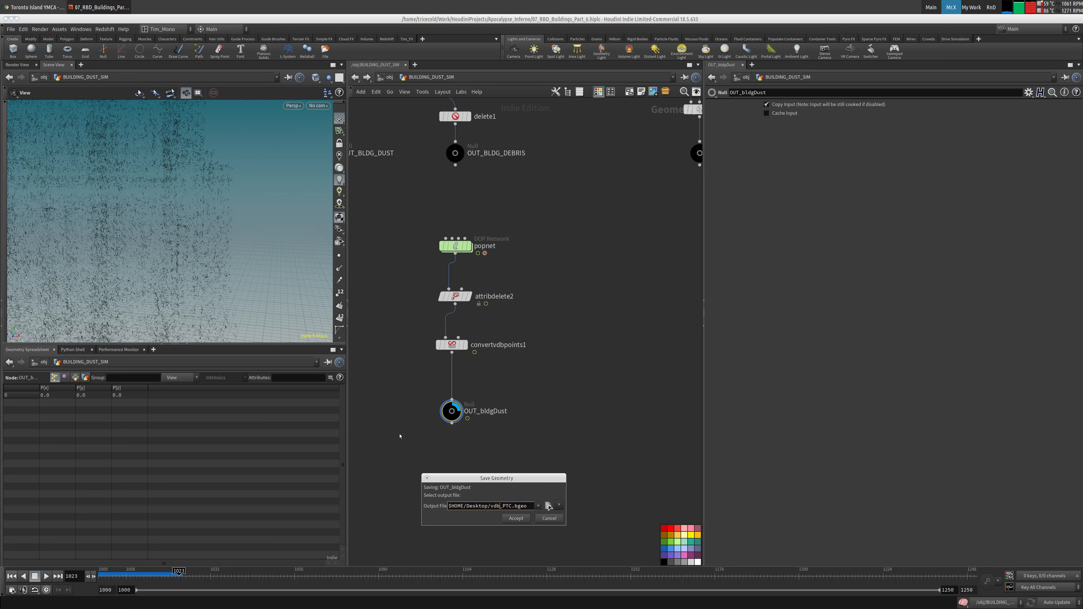
pyautogui.click(515, 518)
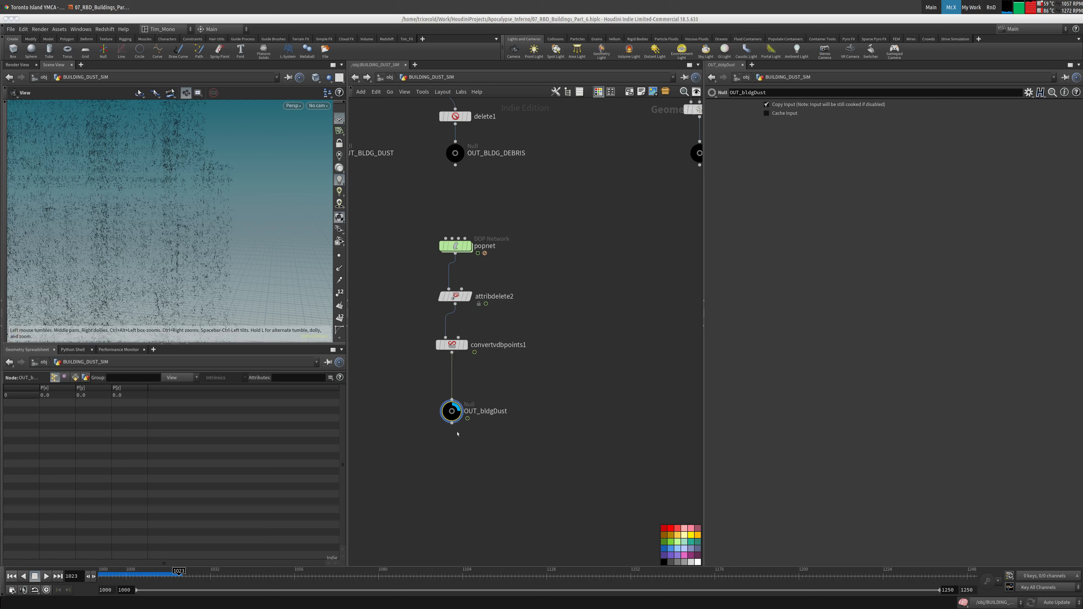
# Display attribdelete2 and save its geometry to $HOME/Desktop/geo_PTC.bgeo.
pyautogui.click(456, 298)
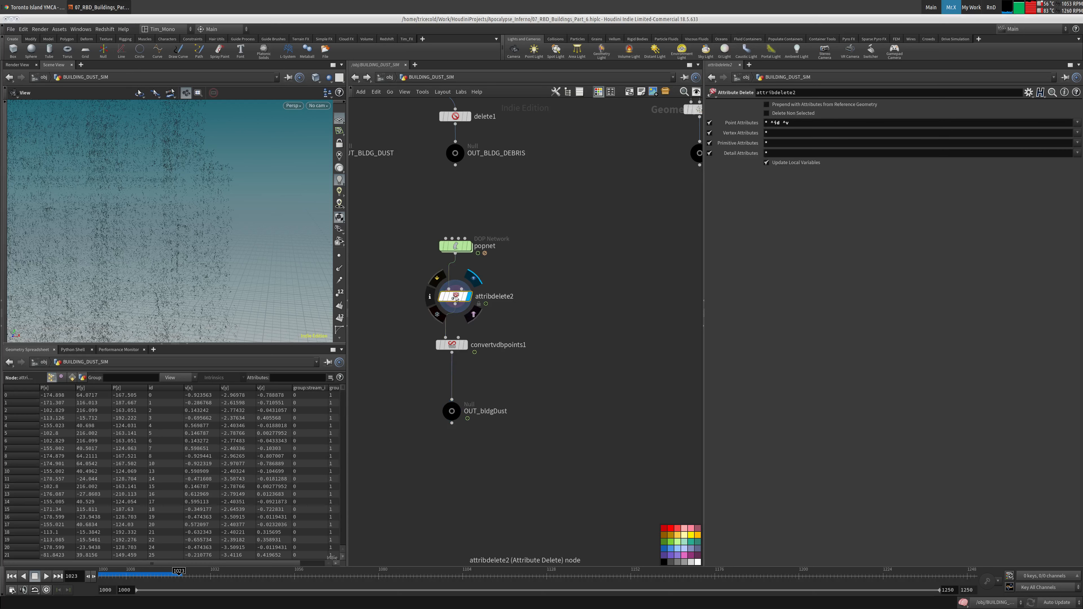
pyautogui.rightClick(454, 300)
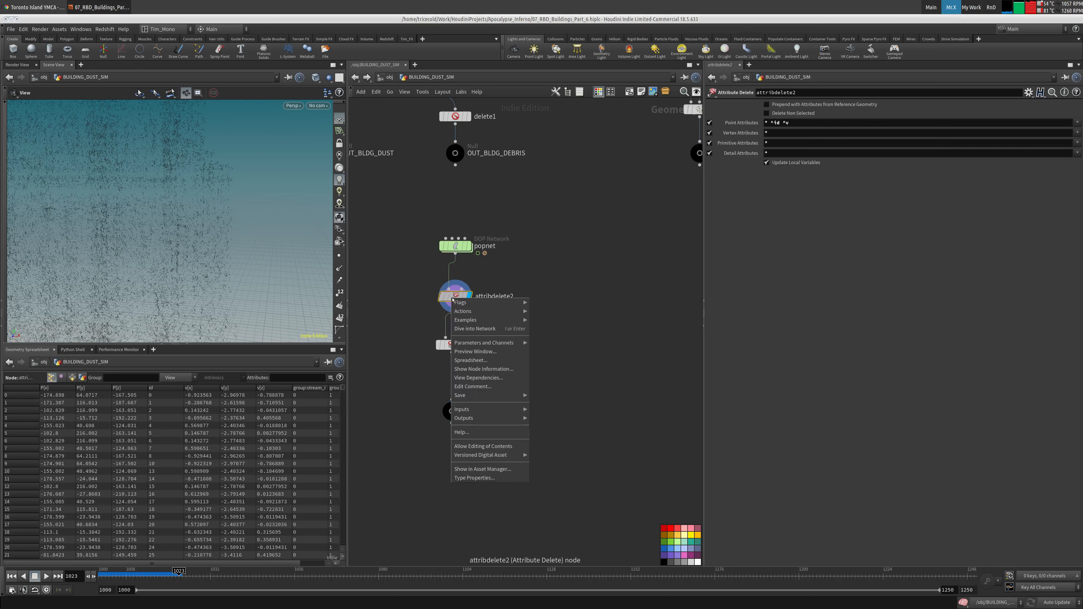
pyautogui.moveTo(469, 395)
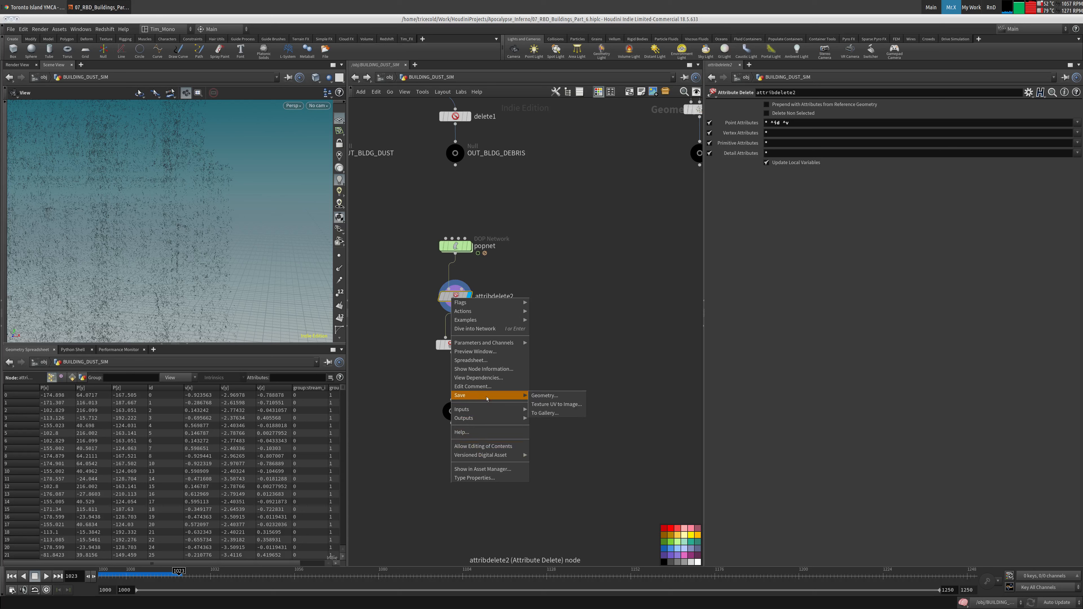
pyautogui.click(551, 397)
pyautogui.click(498, 506)
pyautogui.press('BackSpace')
pyautogui.press('BackSpace')
pyautogui.press('BackSpace')
pyautogui.write('geo_PTC.bgeo')
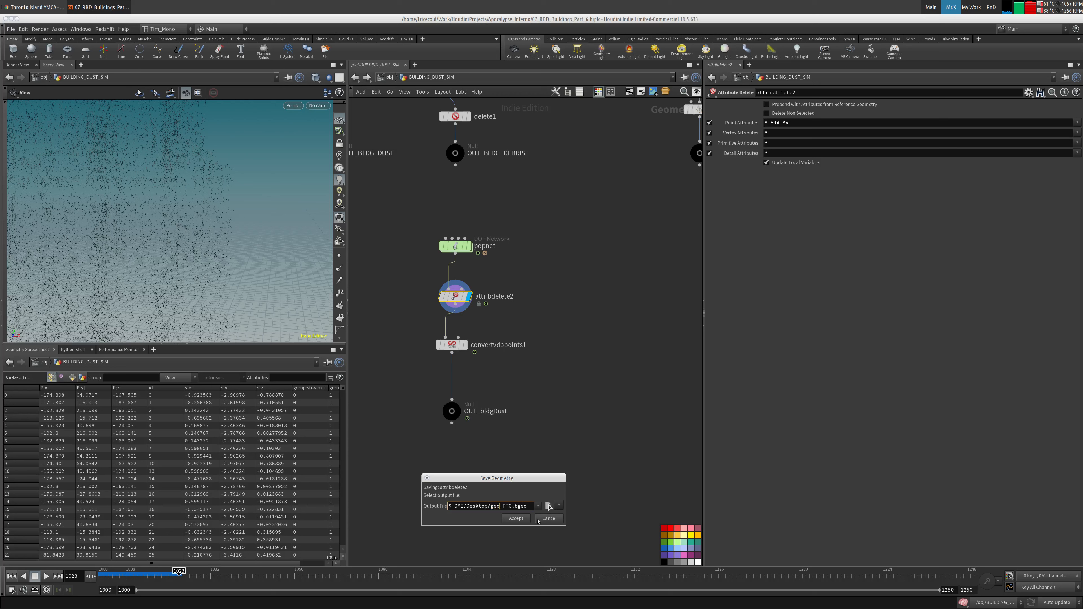
pyautogui.click(520, 520)
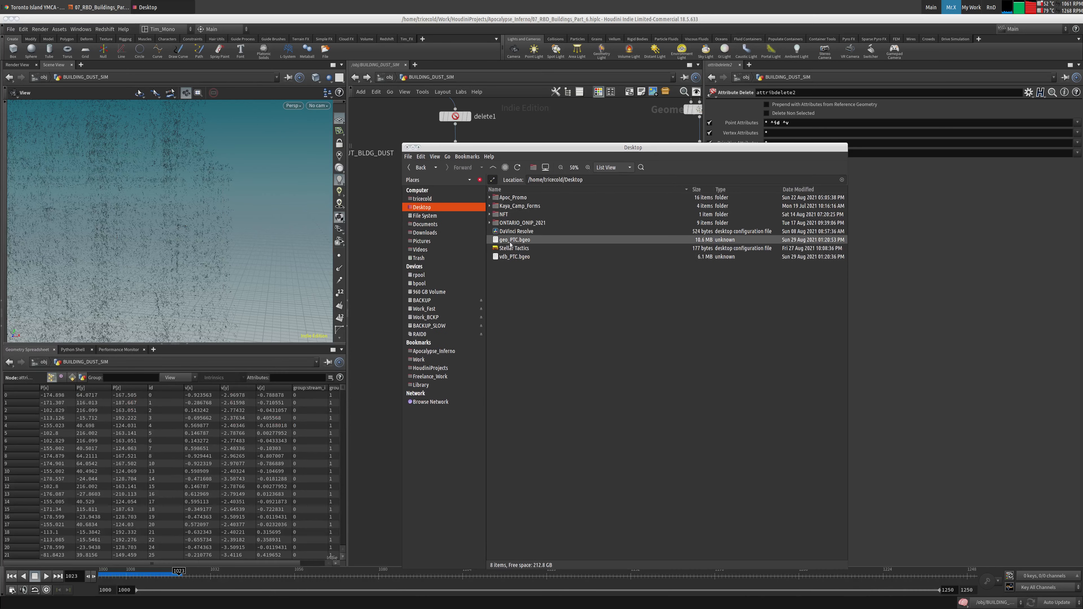
# Compare the file sizes of geo_PTC.bgeo and vdb_PTC.bgeo in the file manager, then close its window.
pyautogui.click(514, 241)
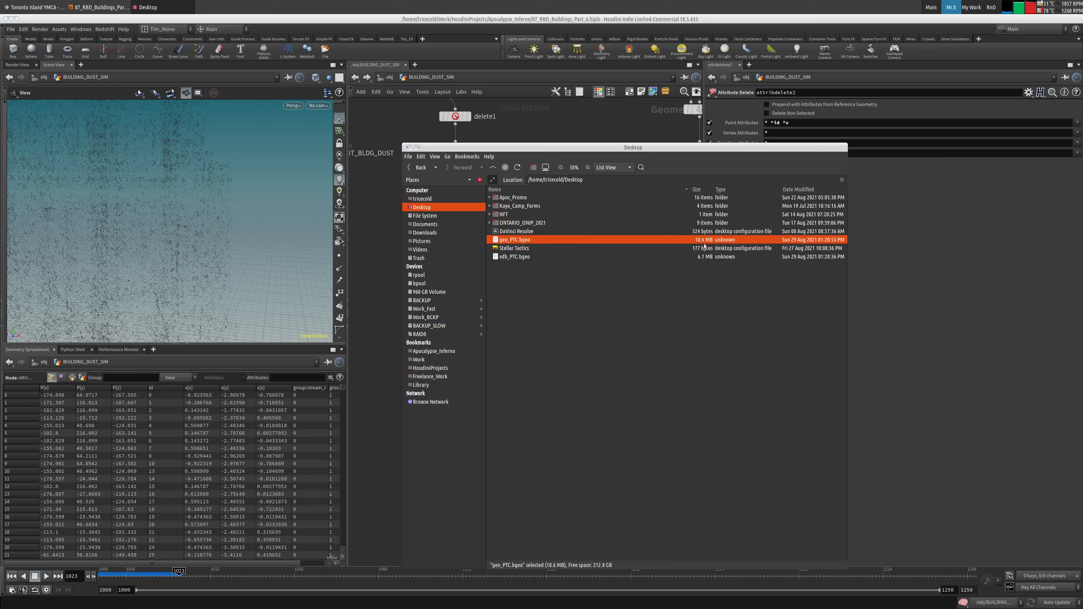
pyautogui.click(608, 257)
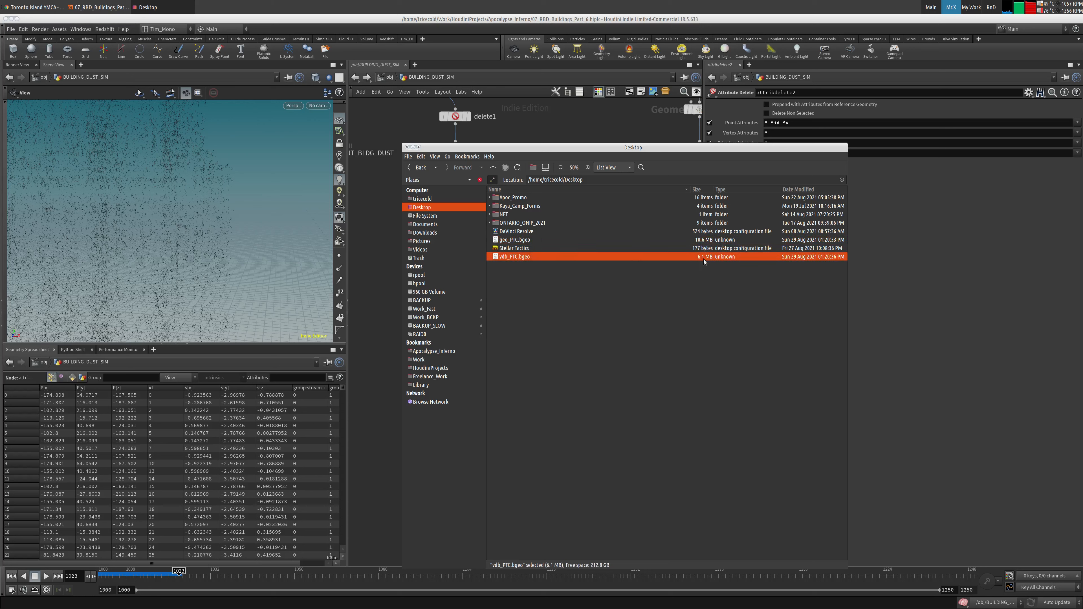
pyautogui.click(407, 147)
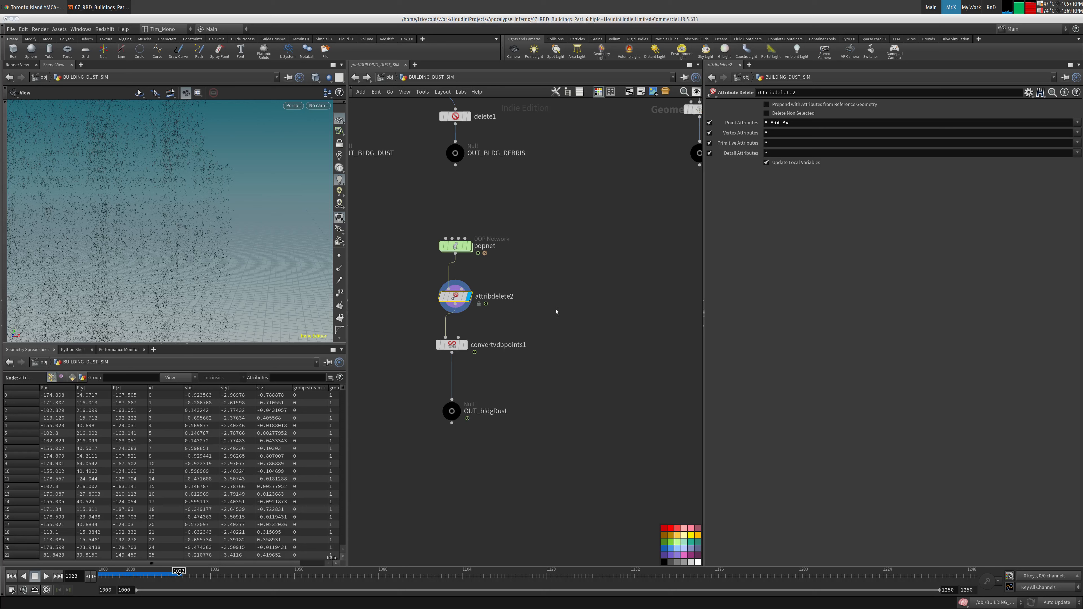
# Align convertvdbpoints1 and OUT_bldgDust beneath attribdelete2 and make OUT_bldgDust the displayed node.
pyautogui.moveTo(586, 262); pyautogui.dragTo(602, 258, button='middle')
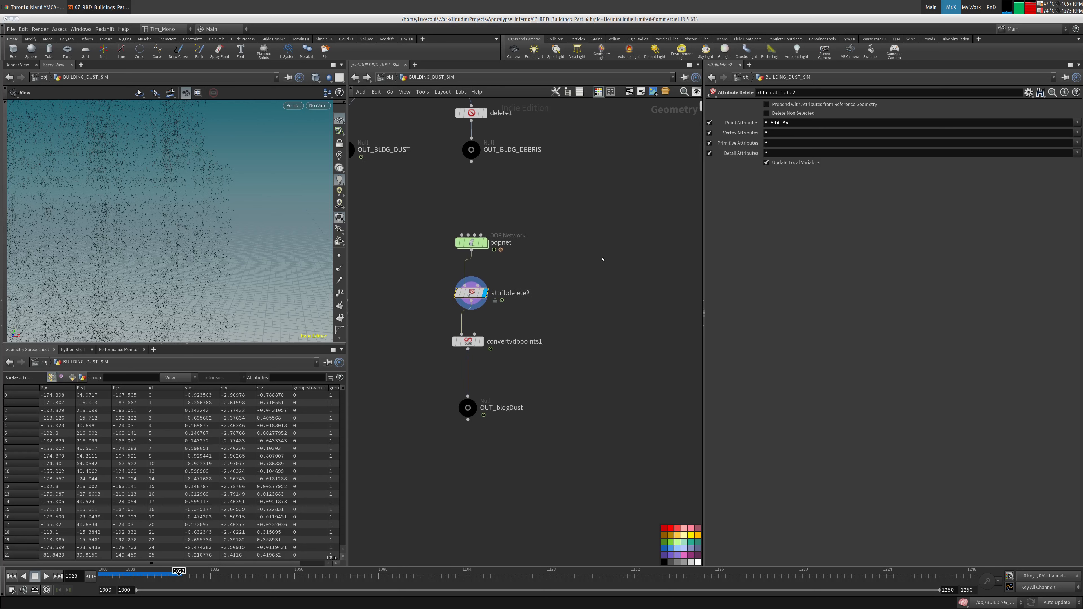
pyautogui.scroll(-5, 645, 326)
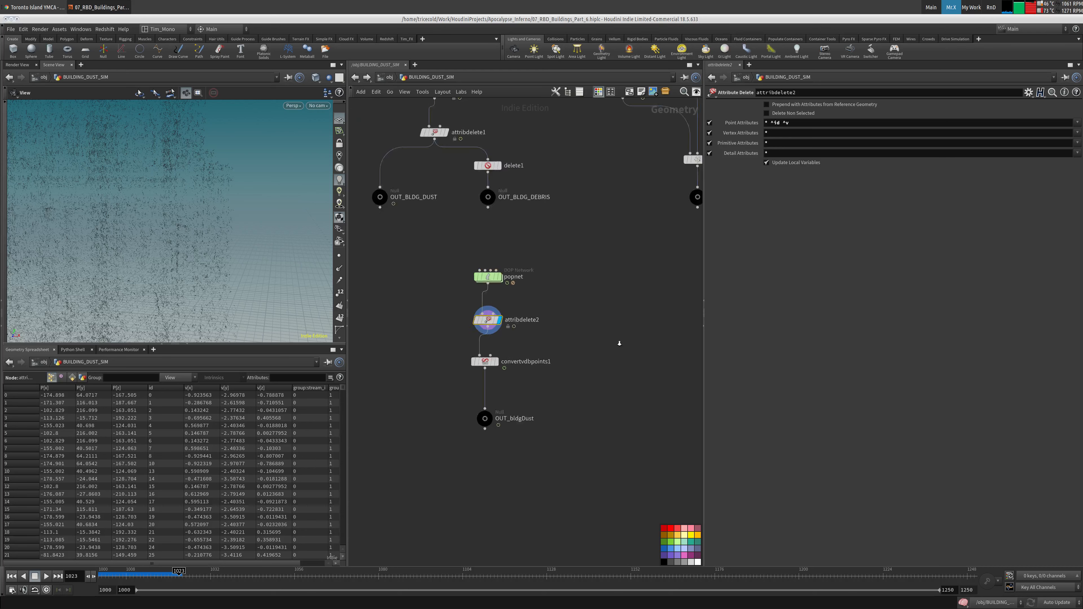
pyautogui.scroll(-4, 540, 364)
pyautogui.moveTo(507, 346); pyautogui.dragTo(508, 335, button='middle')
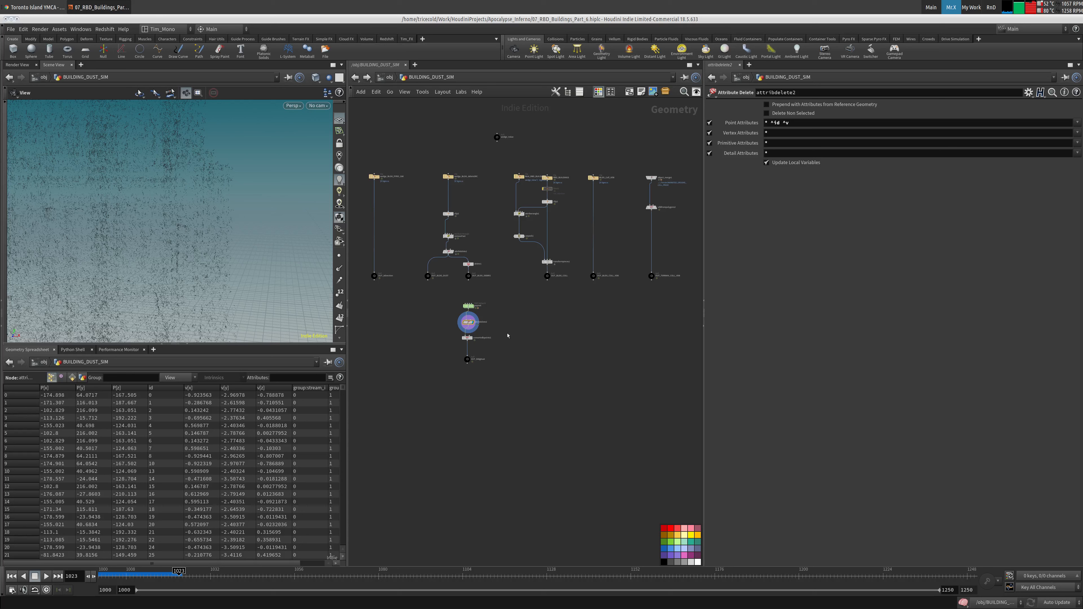
pyautogui.scroll(3, 505, 349)
pyautogui.click(453, 341)
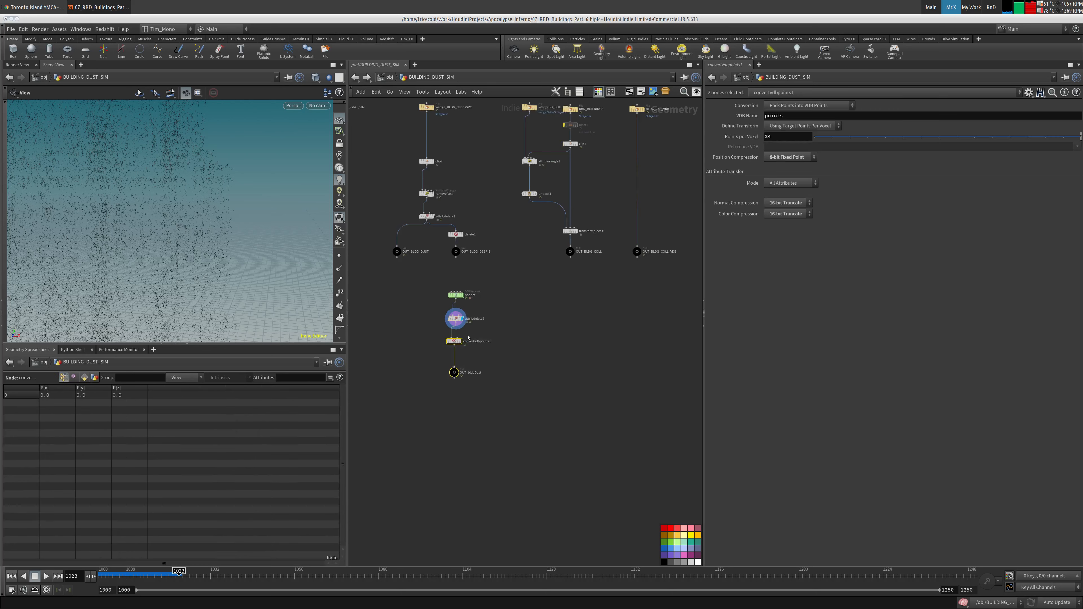
pyautogui.moveTo(452, 341); pyautogui.dragTo(454, 339)
pyautogui.click(492, 372)
pyautogui.click(464, 360)
pyautogui.click(455, 371)
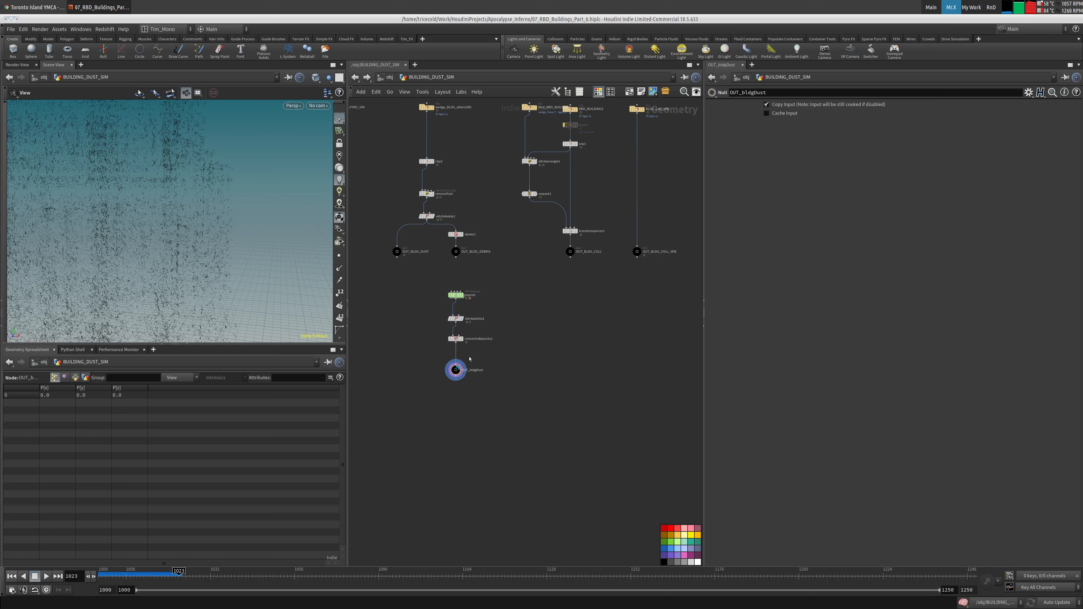
pyautogui.middleClick(455, 372)
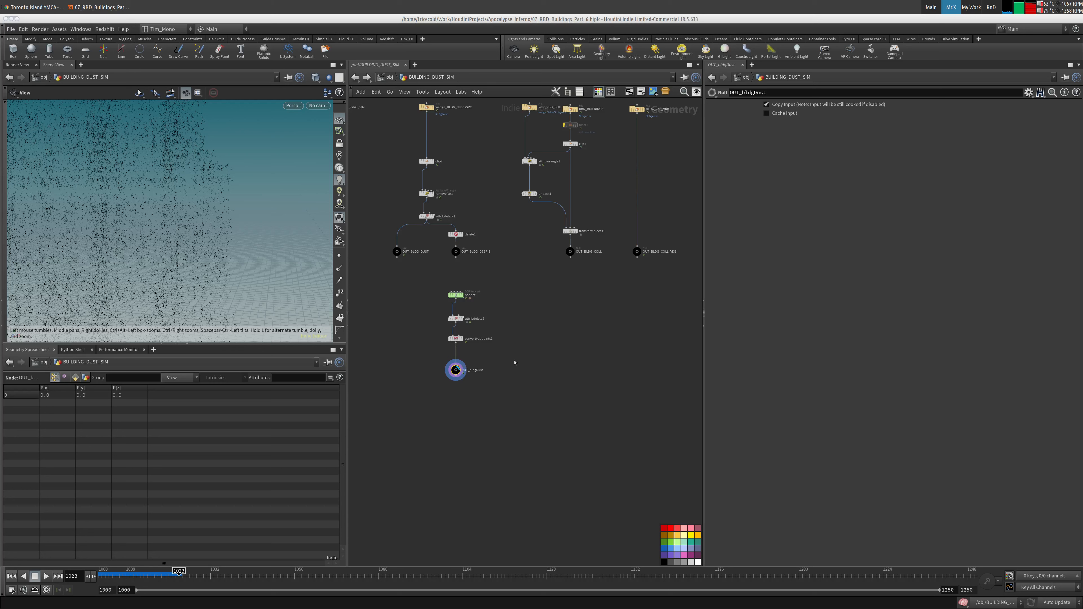
# Save the scene file and open the Simulations network from the object level.
pyautogui.scroll(2, 514, 361)
pyautogui.scroll(-4, 511, 380)
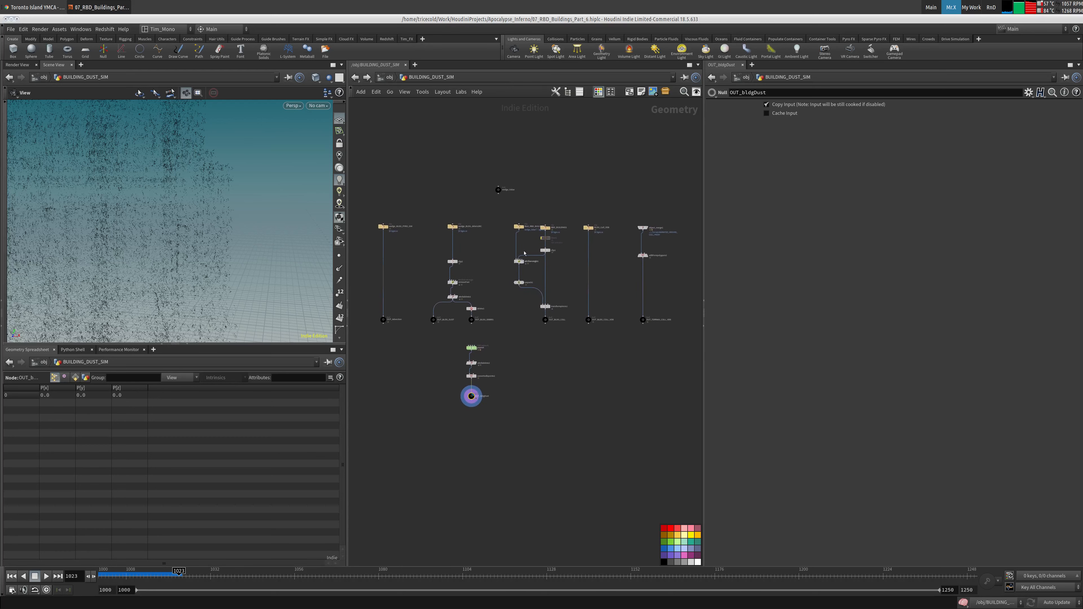
pyautogui.click(10, 29)
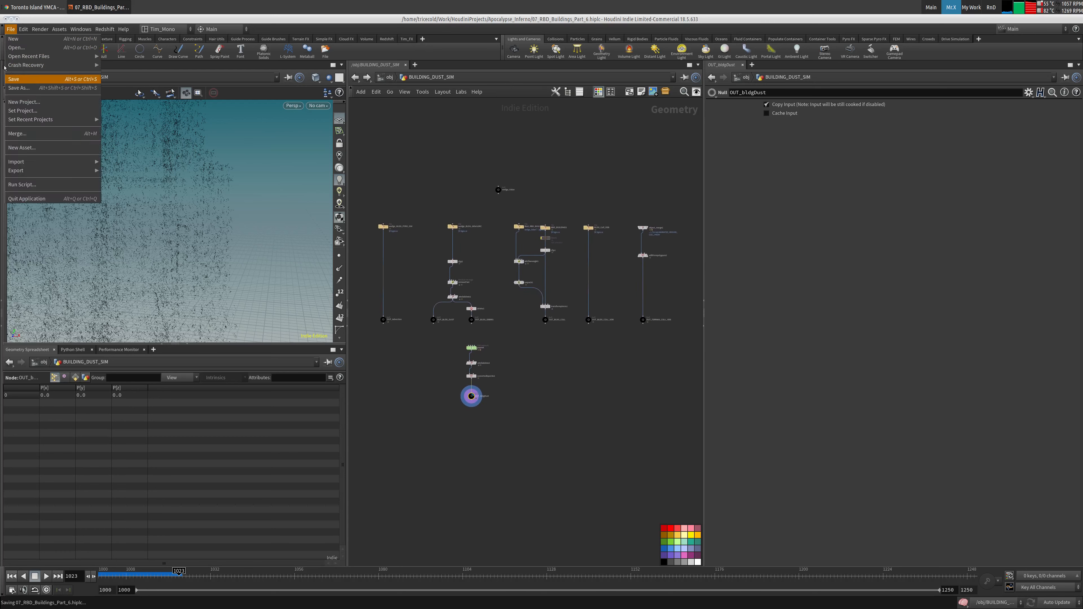
pyautogui.click(25, 79)
pyautogui.click(388, 77)
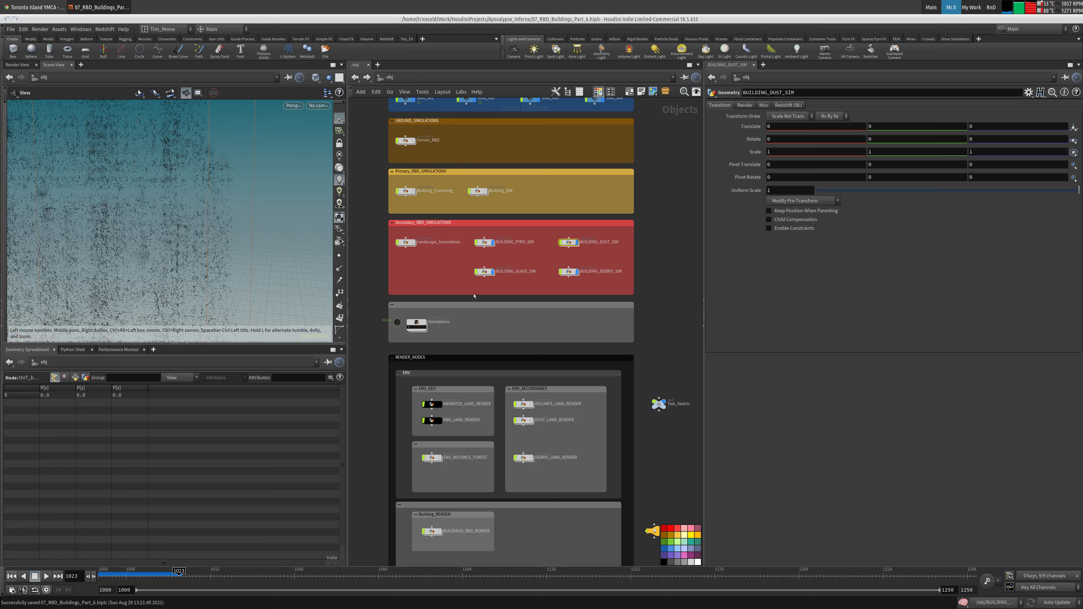
pyautogui.doubleClick(416, 325)
# Select the load_DUST file node and scrub the timeline to examine the cached building dust simulation.
pyautogui.moveTo(554, 345); pyautogui.dragTo(577, 258, button='middle')
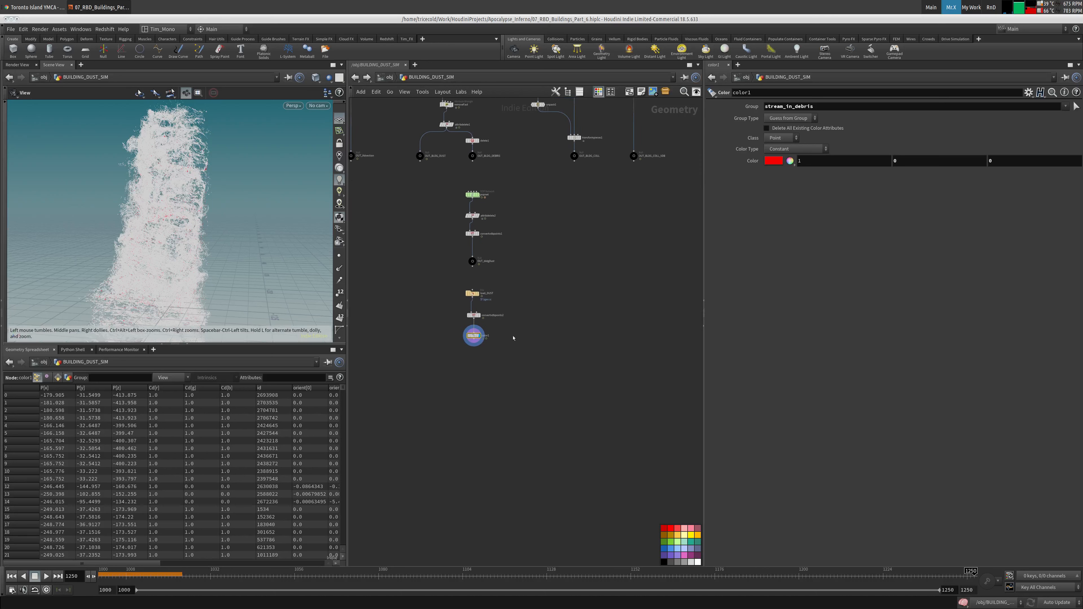
pyautogui.moveTo(562, 294); pyautogui.dragTo(553, 322, button='middle')
pyautogui.click(462, 320)
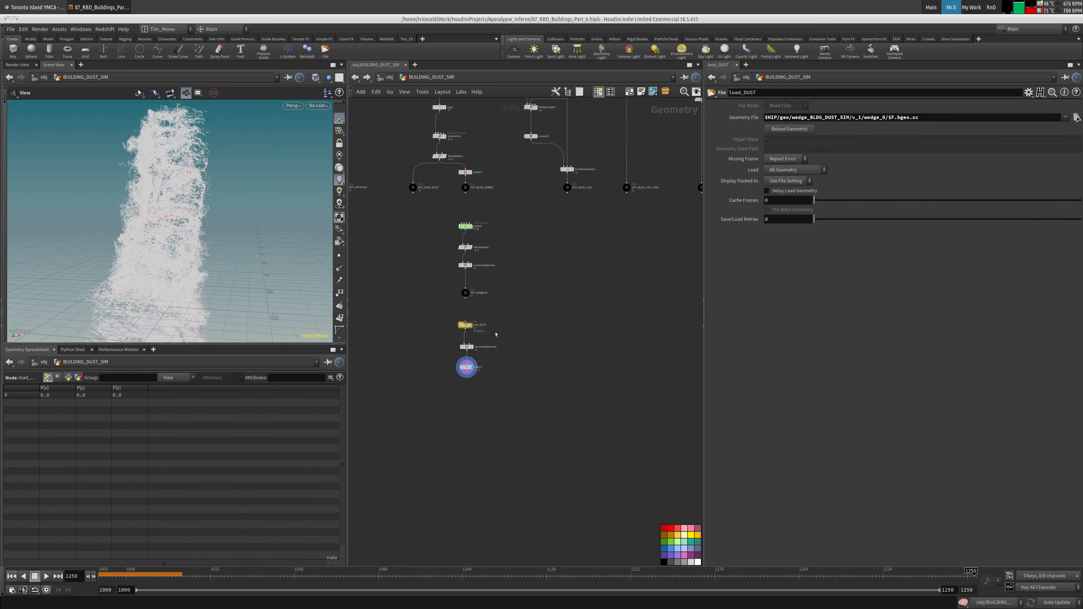
pyautogui.moveTo(462, 320); pyautogui.dragTo(482, 301, button='middle')
pyautogui.moveTo(132, 574); pyautogui.dragTo(548, 590)
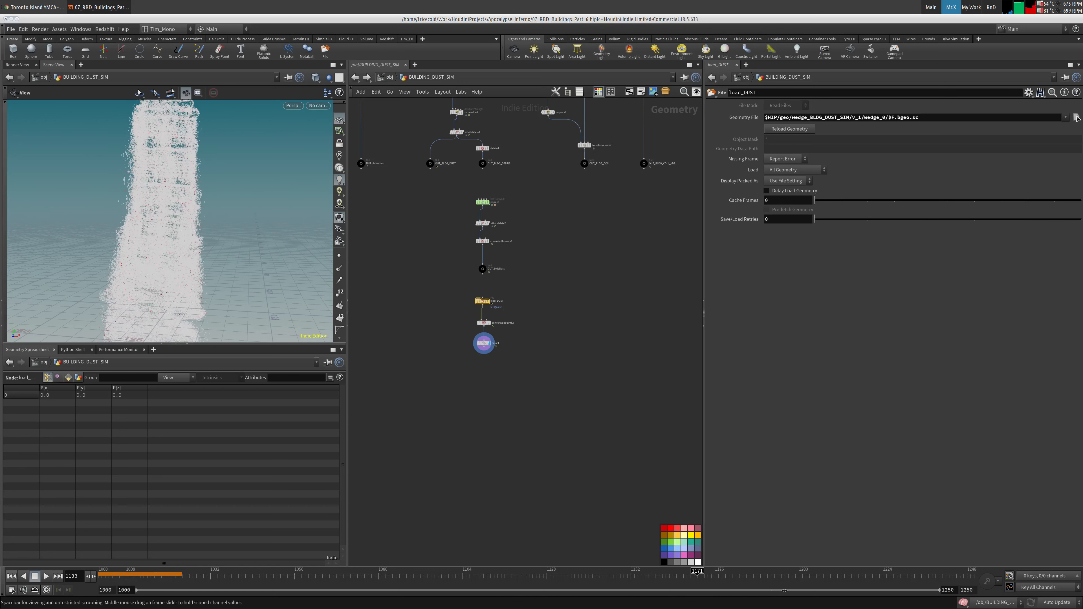
pyautogui.moveTo(157, 137); pyautogui.dragTo(138, 190, button='middle')
pyautogui.moveTo(138, 170); pyautogui.dragTo(183, 204, button='right')
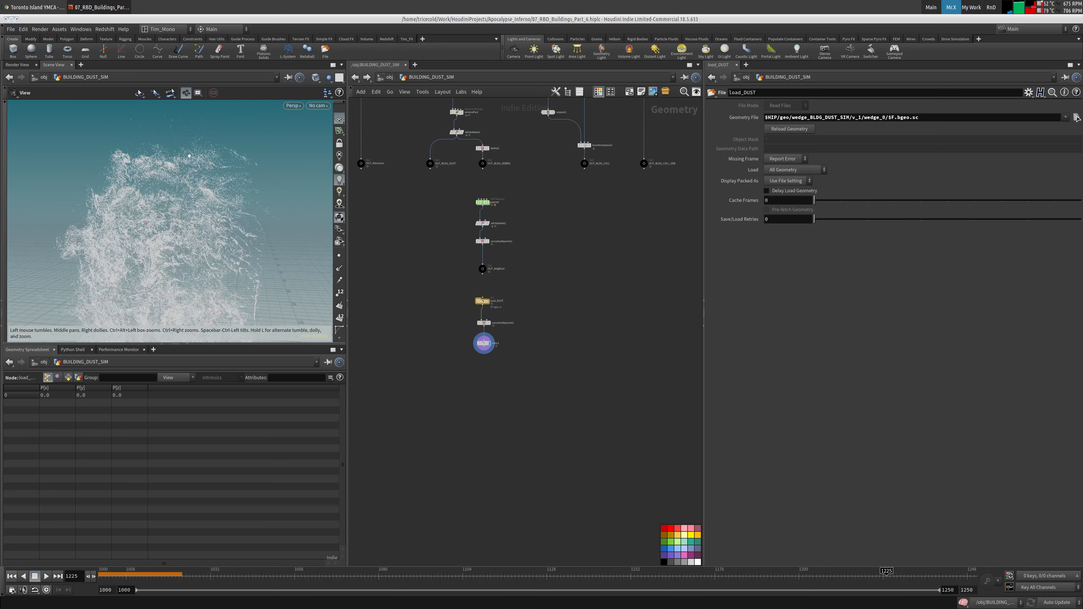
pyautogui.moveTo(183, 204); pyautogui.dragTo(191, 164, button='middle')
pyautogui.moveTo(386, 262); pyautogui.dragTo(431, 399, button='middle')
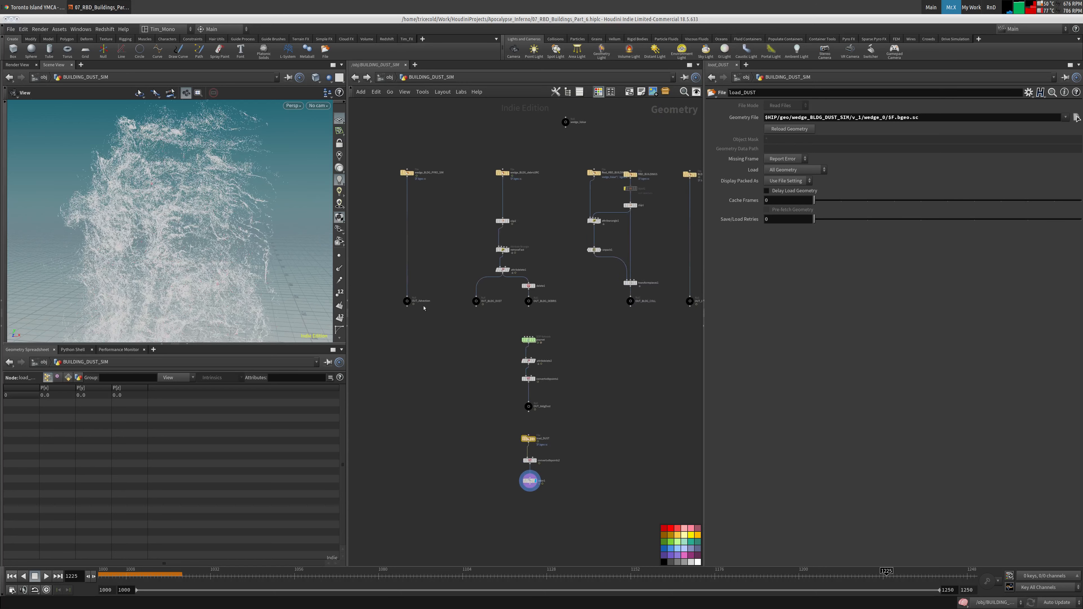
# Display the OUT_Advection null and examine its pyro volume in the viewport.
pyautogui.click(406, 303)
pyautogui.moveTo(394, 383); pyautogui.dragTo(423, 318, button='middle')
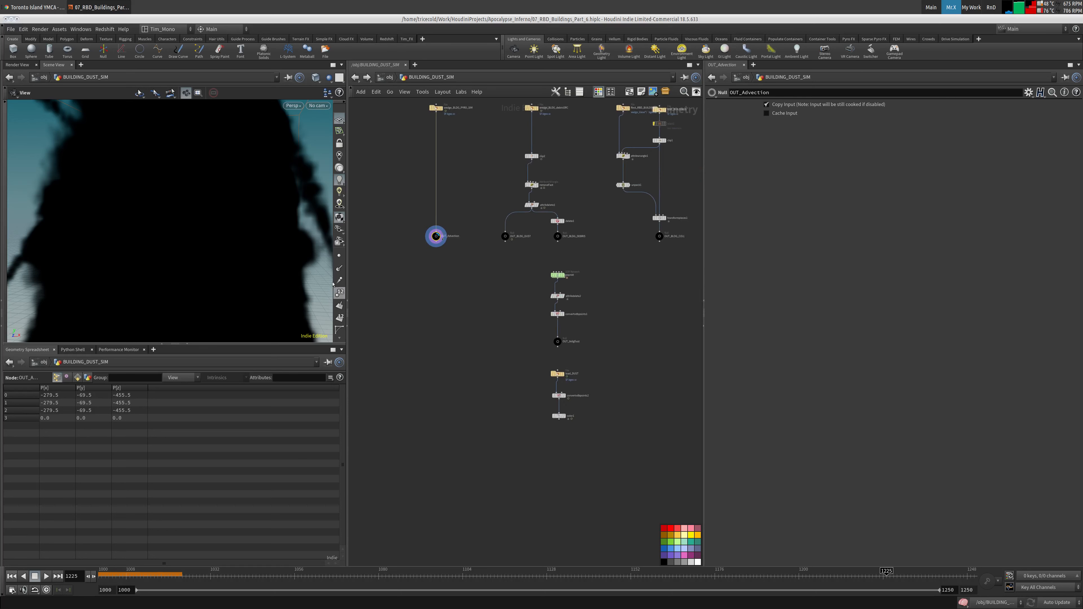
pyautogui.moveTo(213, 218); pyautogui.dragTo(162, 266, button='middle')
pyautogui.moveTo(162, 267); pyautogui.dragTo(165, 232, button='right')
pyautogui.moveTo(164, 232); pyautogui.dragTo(221, 202, button='middle')
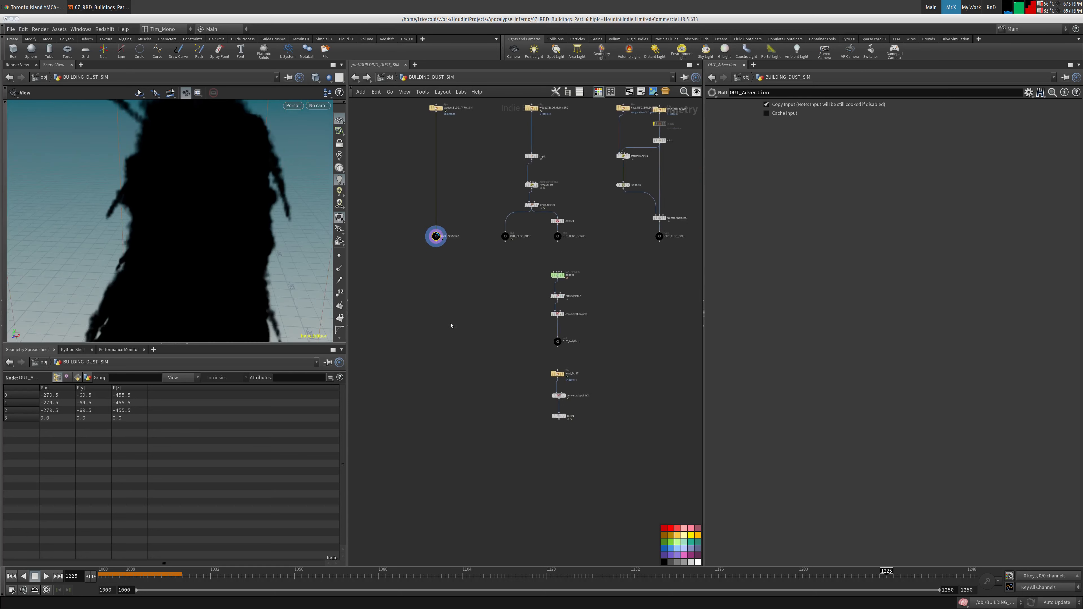
# Add a Volume Visualization node beneath OUT_Advection, wire it to that null and make it the displayed node.
pyautogui.moveTo(426, 273); pyautogui.dragTo(415, 294, button='middle')
pyautogui.press('Tab')
pyautogui.write('vo')
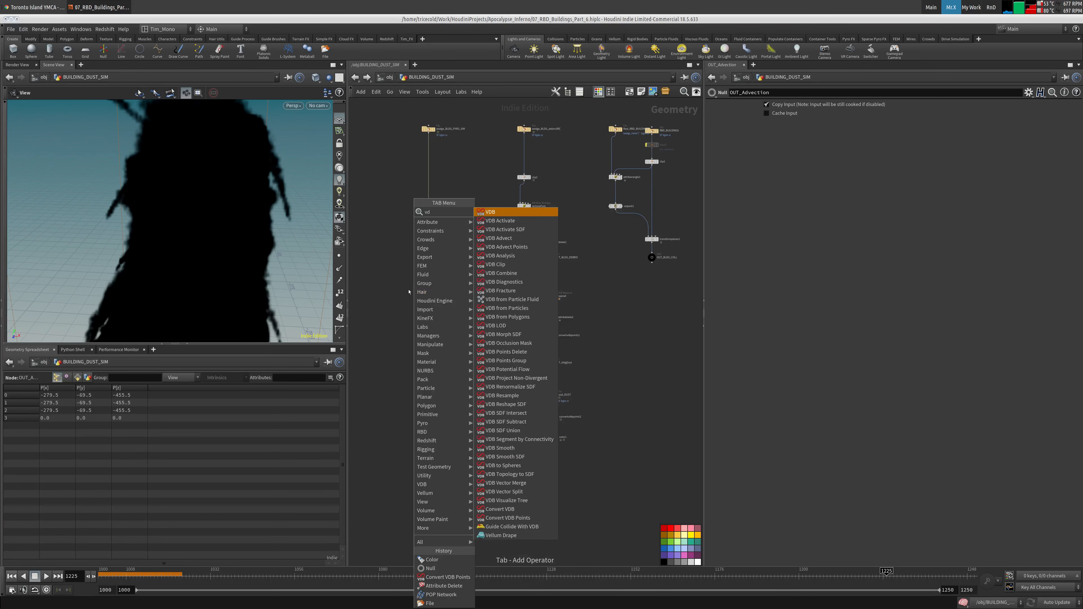
pyautogui.write('lumc')
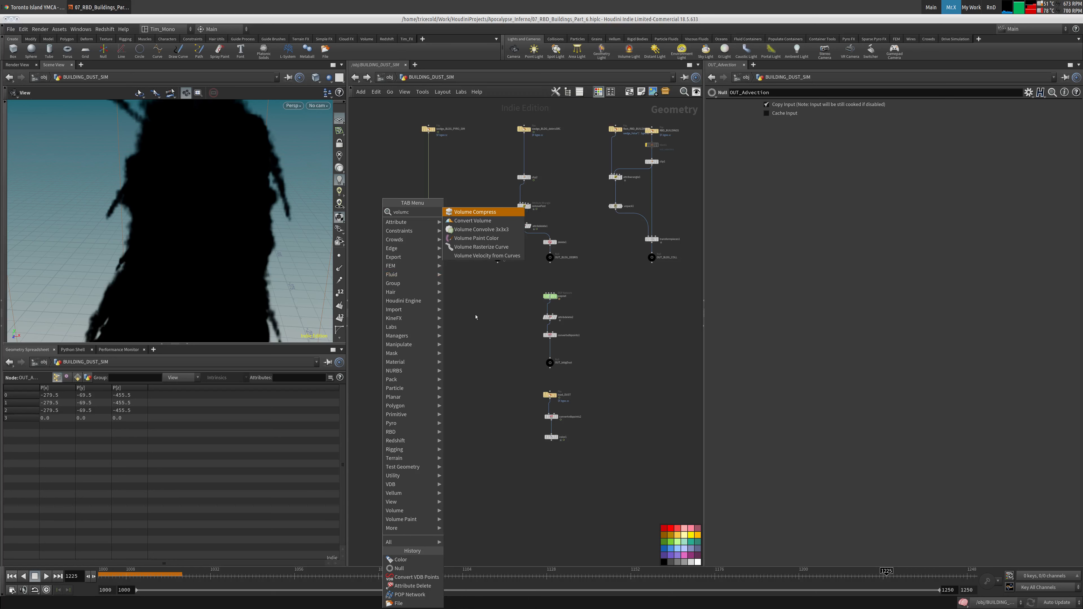
pyautogui.press('Escape')
pyautogui.press('Tab')
pyautogui.write('vis')
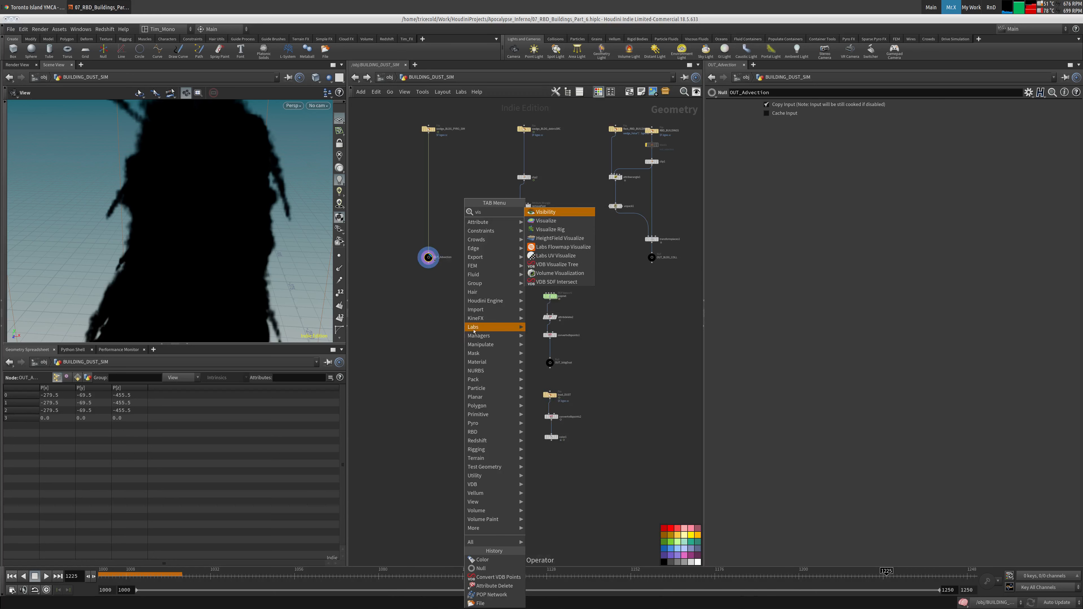
pyautogui.click(559, 273)
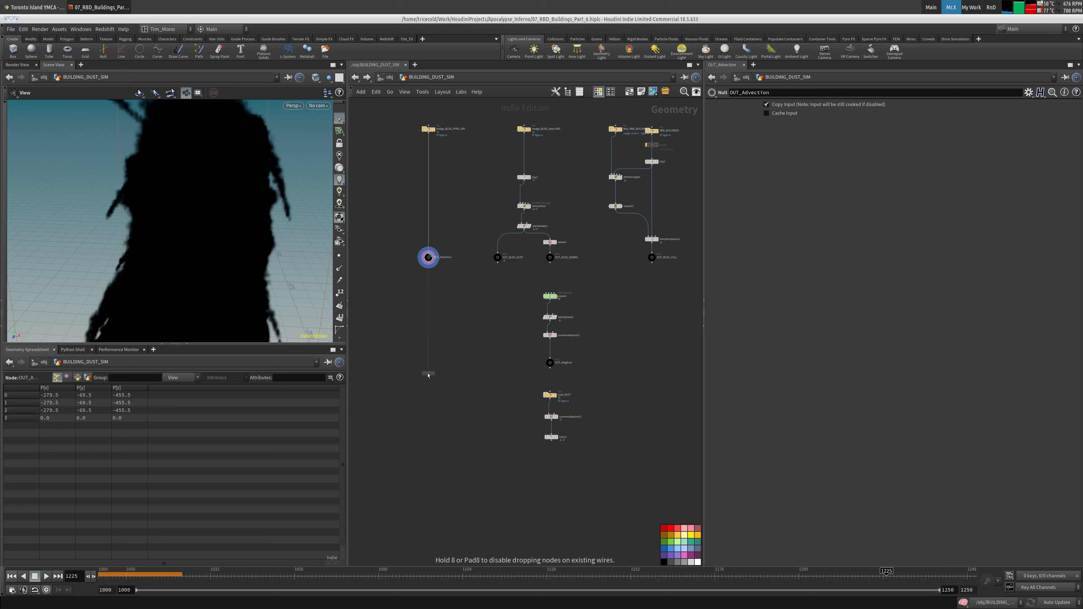
pyautogui.click(428, 373)
pyautogui.moveTo(429, 369); pyautogui.dragTo(428, 261)
pyautogui.click(434, 373)
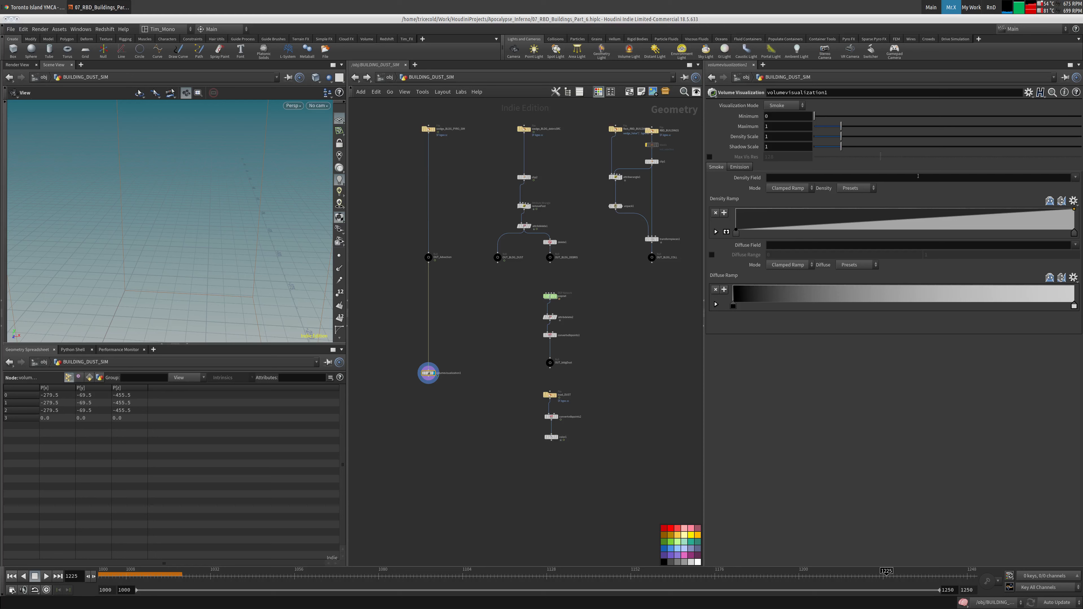
# Assign density as both the density field and the diffuse field of the volume visualization.
pyautogui.click(1076, 177)
pyautogui.click(1061, 194)
pyautogui.click(1075, 244)
pyautogui.click(1061, 256)
# Set the volume visualization's maximum to 5.69 and its density scale to 1.03.
pyautogui.moveTo(840, 137); pyautogui.dragTo(826, 139)
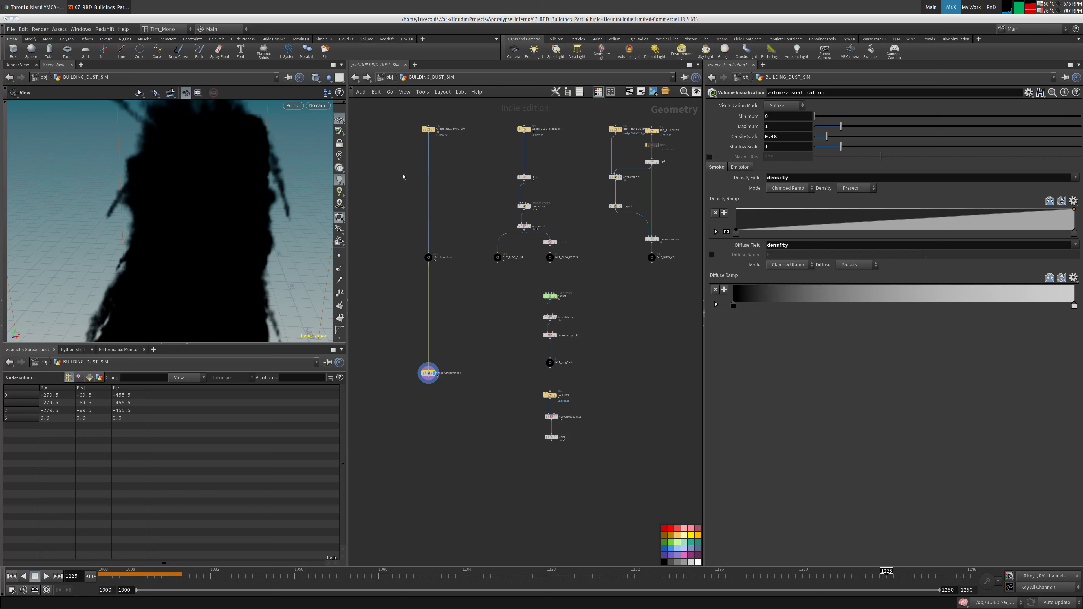
pyautogui.middleClick(428, 373)
pyautogui.scroll(-5, 238, 222)
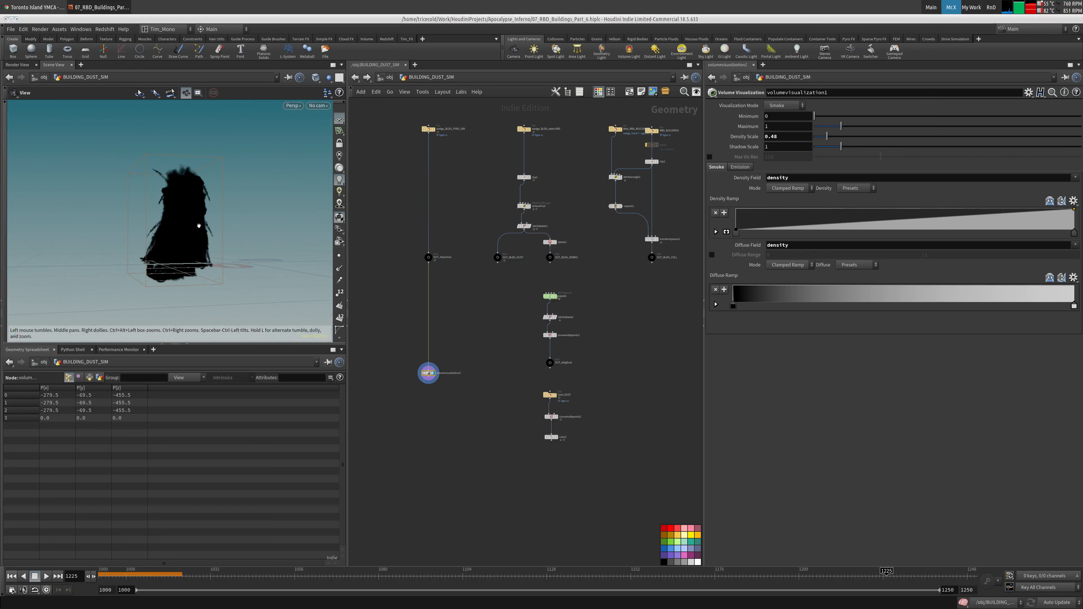
pyautogui.scroll(3, 199, 226)
pyautogui.moveTo(826, 137)
pyautogui.mouseDown()
pyautogui.moveTo(1017, 137)
pyautogui.moveTo(819, 147)
pyautogui.moveTo(828, 138)
pyautogui.mouseUp()
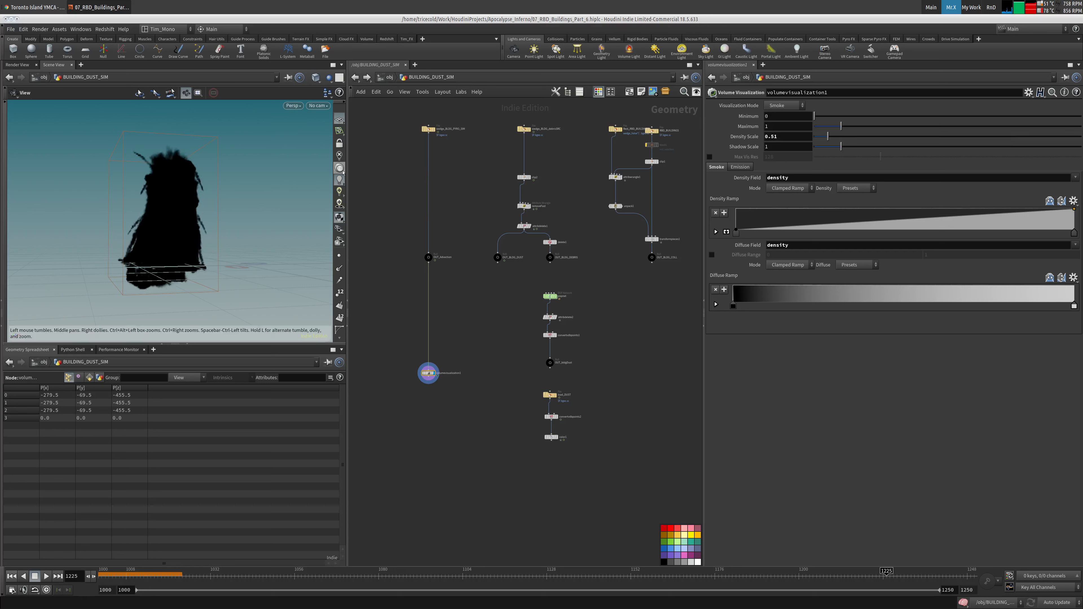
pyautogui.moveTo(827, 138); pyautogui.dragTo(969, 130)
pyautogui.moveTo(836, 137)
pyautogui.mouseDown()
pyautogui.moveTo(823, 138)
pyautogui.moveTo(841, 136)
pyautogui.mouseUp()
# Change the diffuse ramp's first point colour to grey with RGB values of 0.269, then close the colour editor.
pyautogui.click(732, 306)
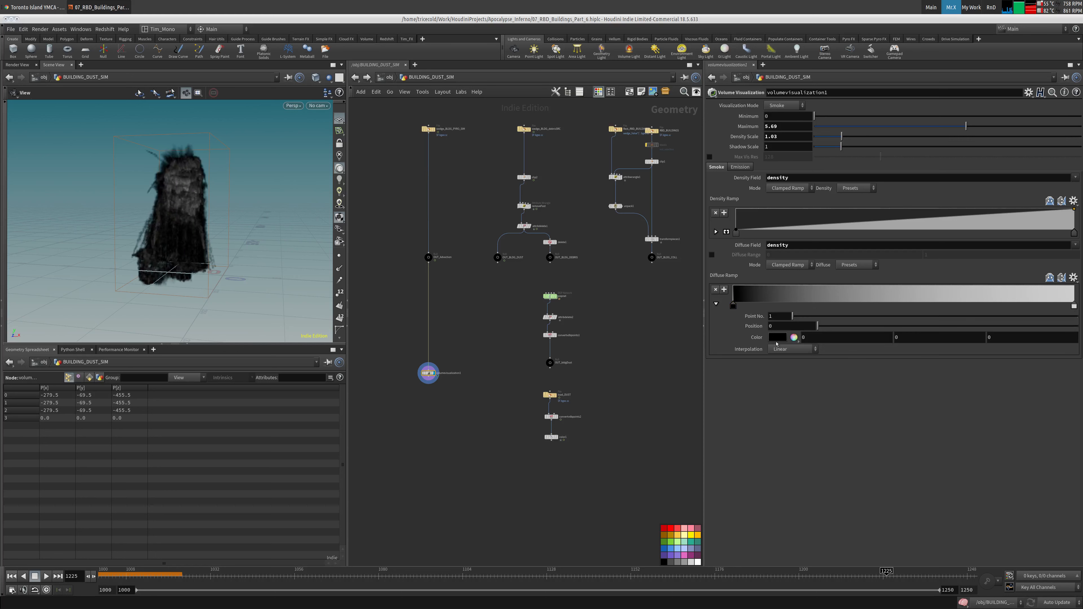
pyautogui.click(777, 337)
pyautogui.moveTo(819, 218)
pyautogui.mouseDown()
pyautogui.moveTo(857, 221)
pyautogui.moveTo(820, 226)
pyautogui.mouseUp()
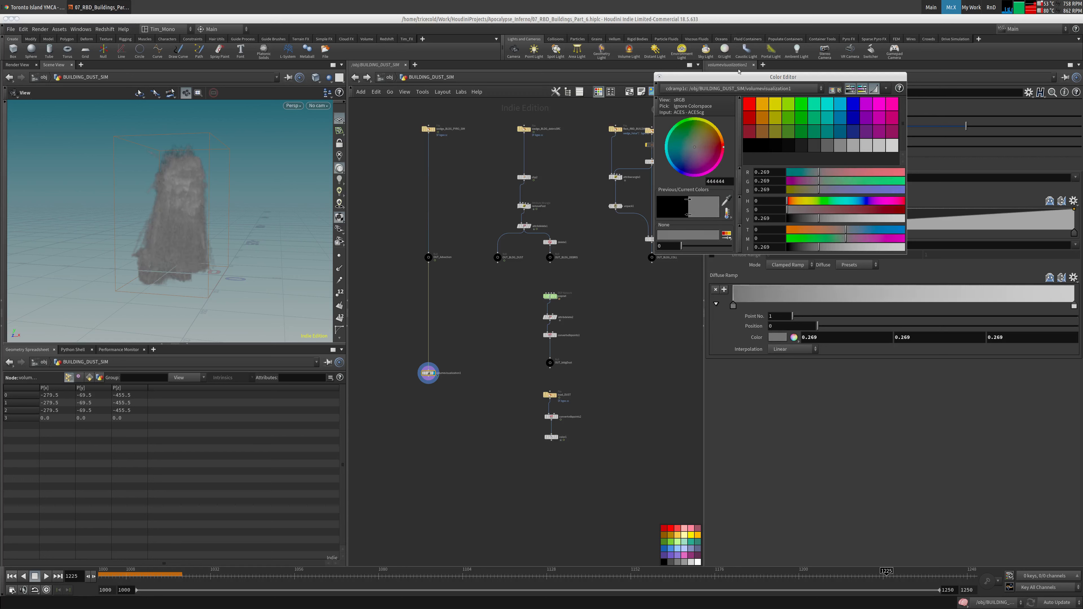
pyautogui.click(658, 77)
# Scrub the timeline to frame 1250 to examine the shaded smoke volume up close.
pyautogui.moveTo(137, 189); pyautogui.dragTo(213, 184, button='right')
pyautogui.moveTo(213, 184); pyautogui.dragTo(256, 213)
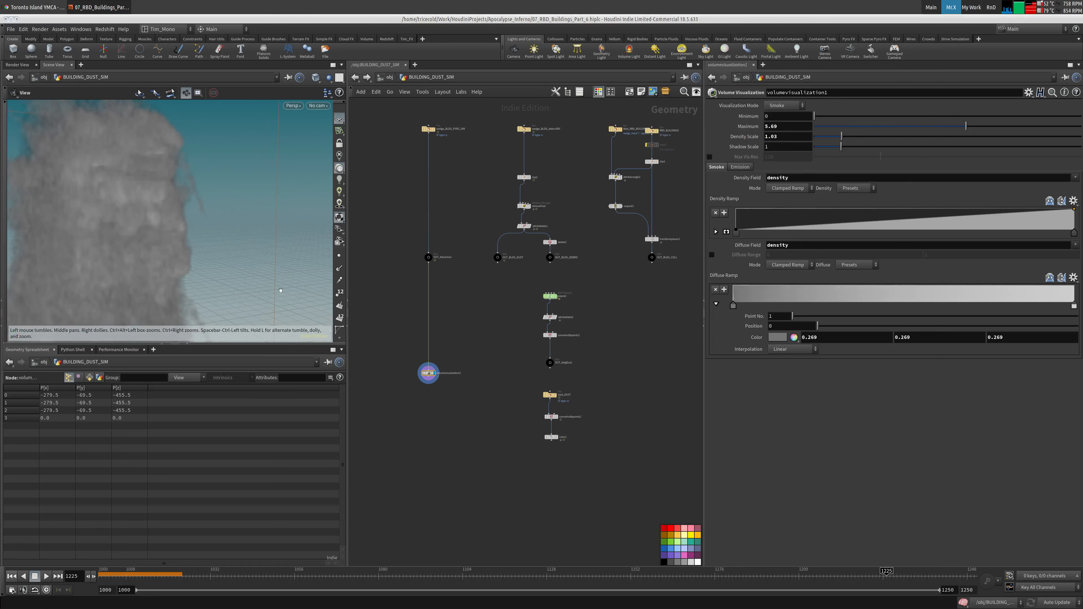
pyautogui.moveTo(391, 578); pyautogui.dragTo(639, 598)
pyautogui.moveTo(546, 574); pyautogui.dragTo(970, 573)
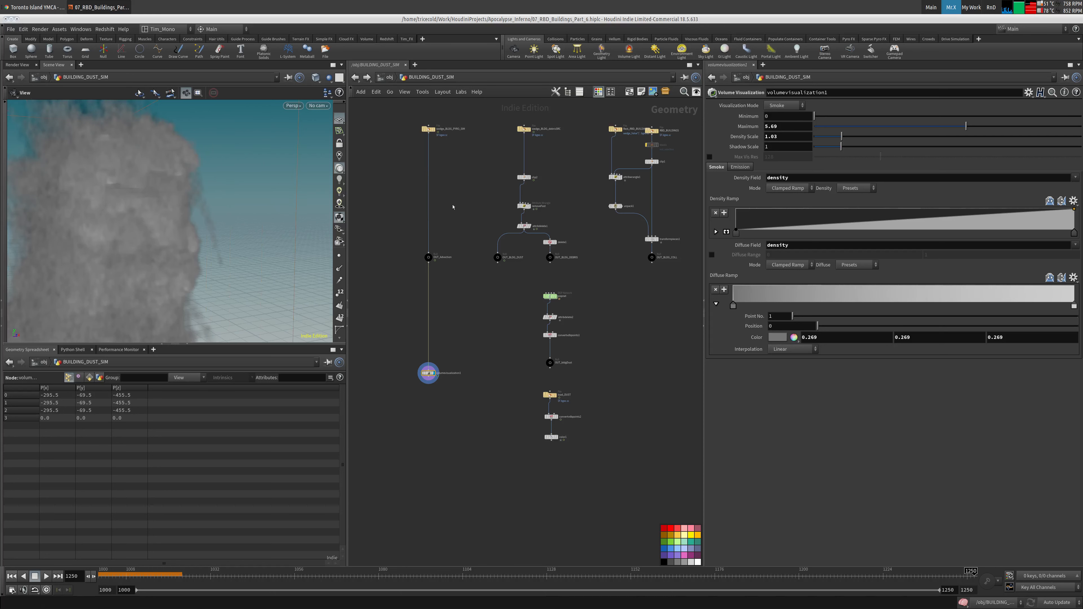
# Return to the object level and review the whole smoke volume and the complete object network layout.
pyautogui.press('u')
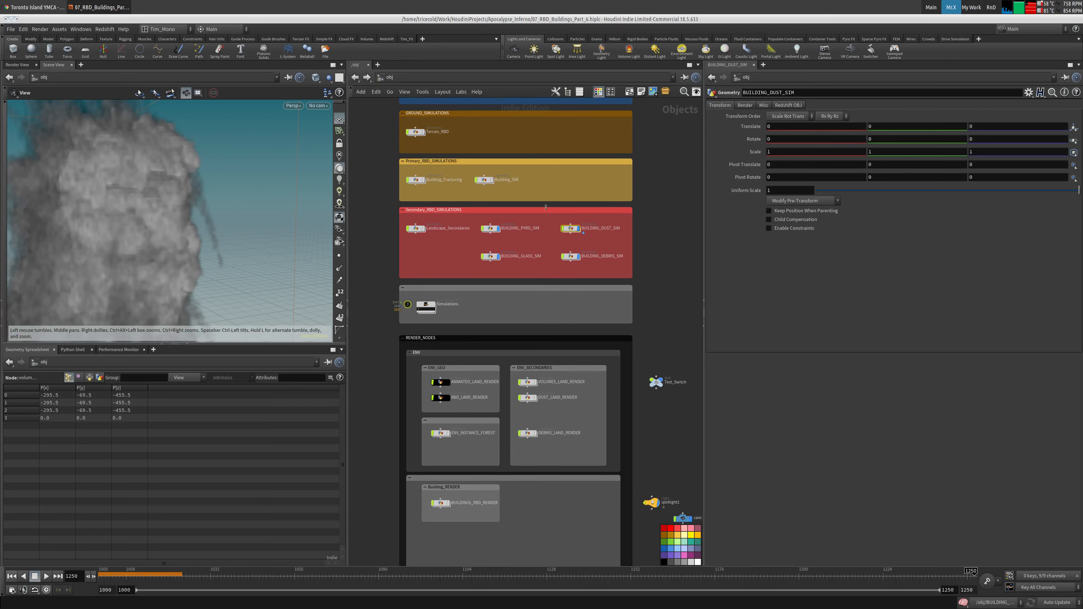
pyautogui.moveTo(667, 267); pyautogui.dragTo(649, 295, button='middle')
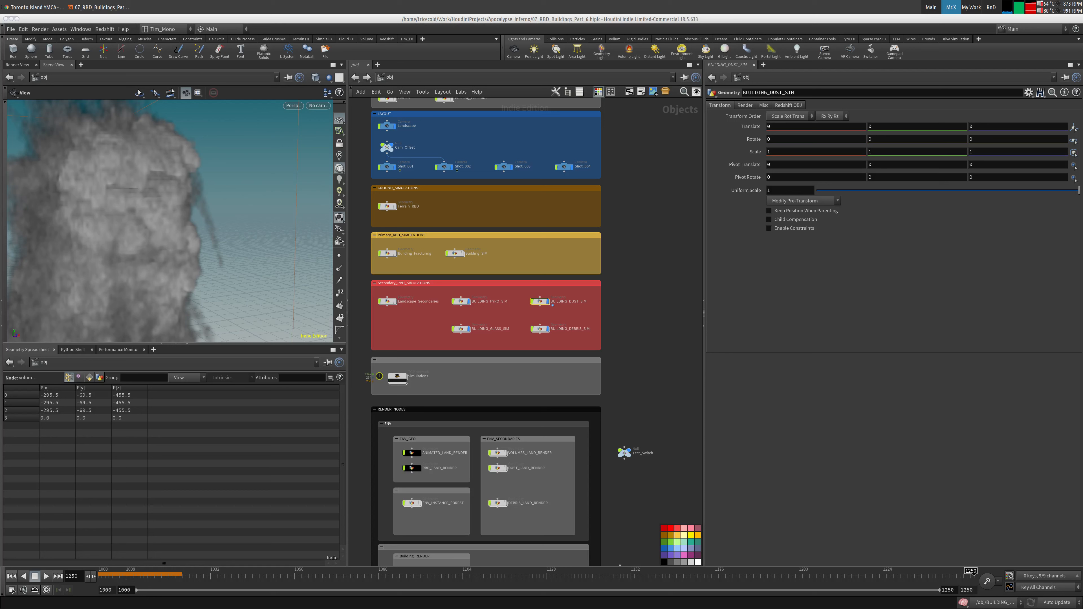
pyautogui.moveTo(238, 205); pyautogui.dragTo(187, 225)
pyautogui.moveTo(186, 224); pyautogui.dragTo(145, 226, button='right')
pyautogui.moveTo(145, 226); pyautogui.dragTo(170, 211)
pyautogui.scroll(1, 168, 210)
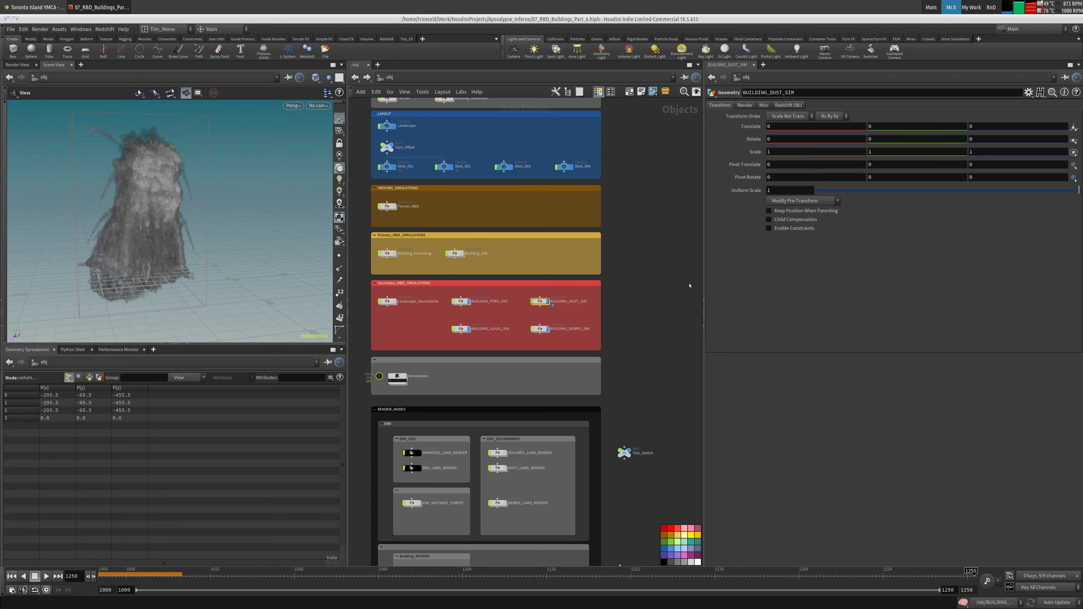
pyautogui.moveTo(644, 297); pyautogui.dragTo(628, 302, button='middle')
pyautogui.scroll(-5, 623, 301)
pyautogui.moveTo(625, 256); pyautogui.dragTo(577, 247, button='middle')
pyautogui.press('h')
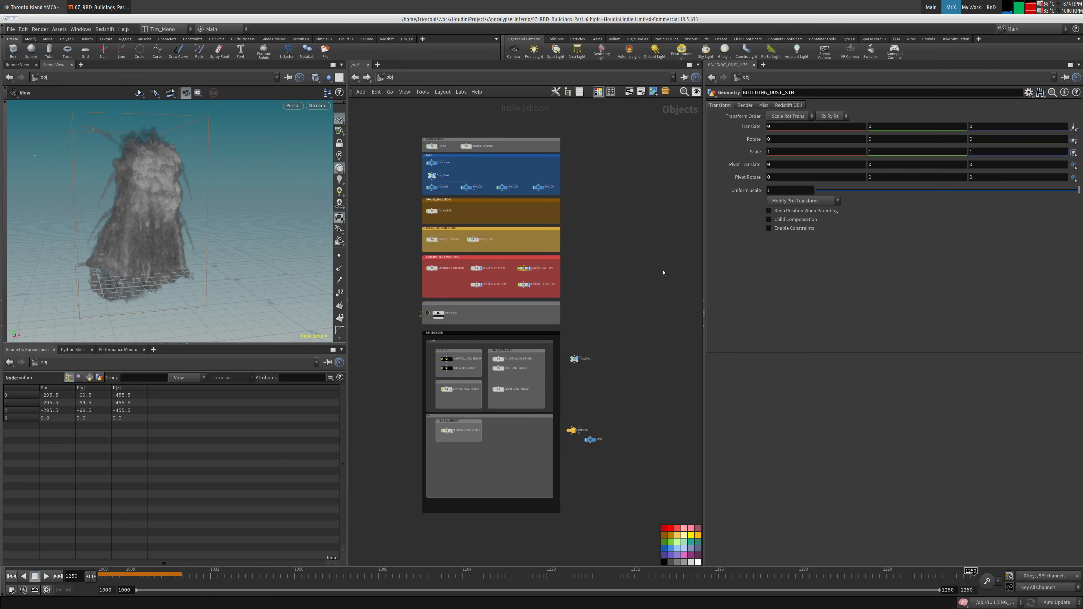